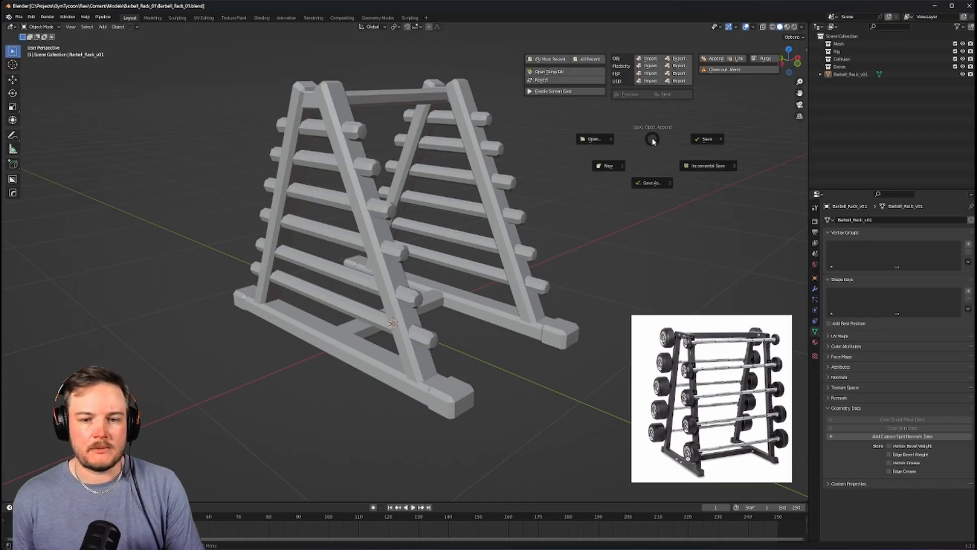
Append the Mesh collection from Bench_Press_01.blend to the barbell rack scene
click(713, 58)
drag(421, 124, 420, 124)
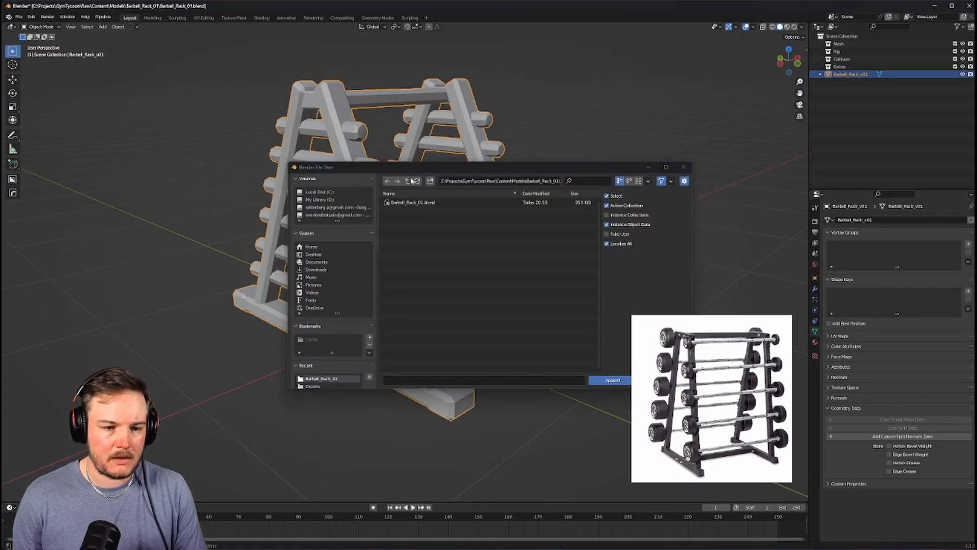
click(407, 181)
double_click(396, 211)
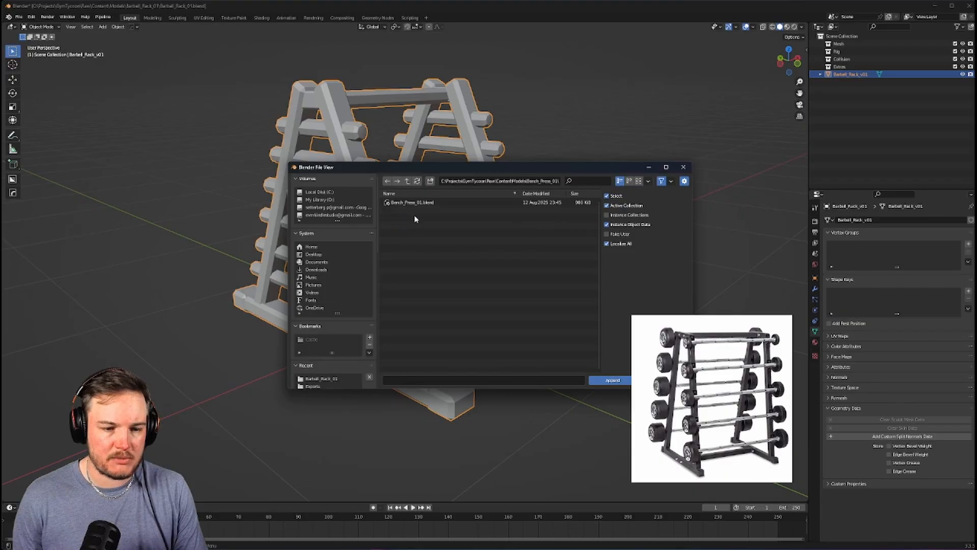
double_click(418, 205)
double_click(405, 210)
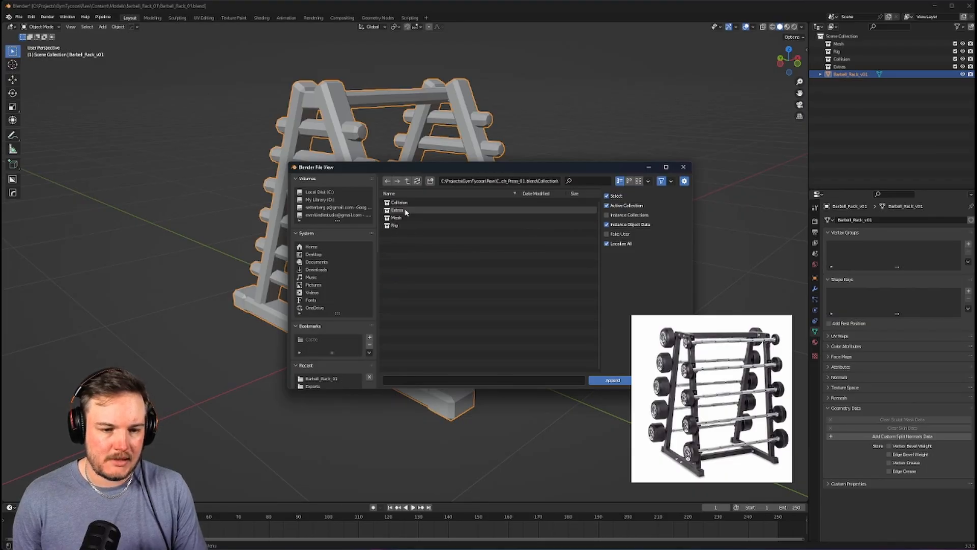
double_click(399, 218)
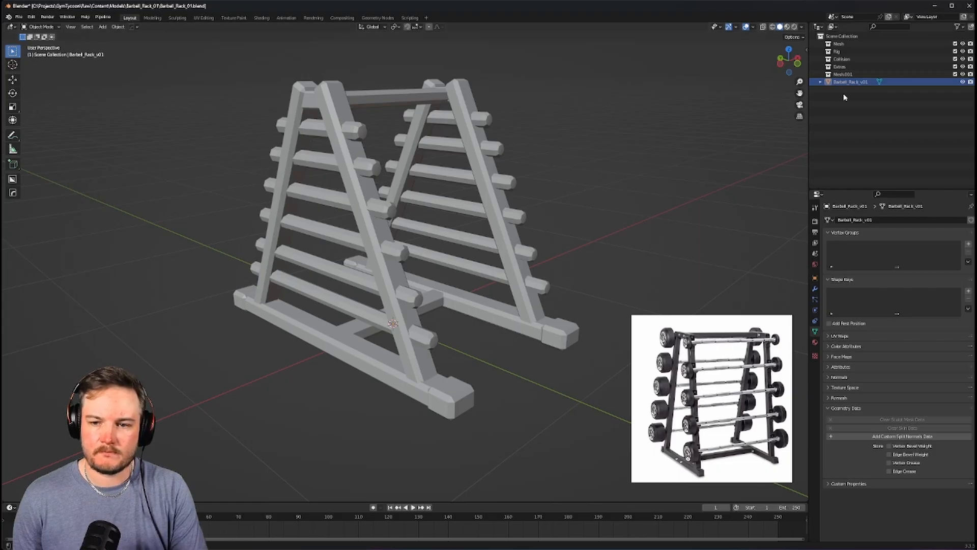
Show the selectability and disable-in-viewports restriction columns in the outliner
click(842, 73)
scroll(547, 182, down, 4)
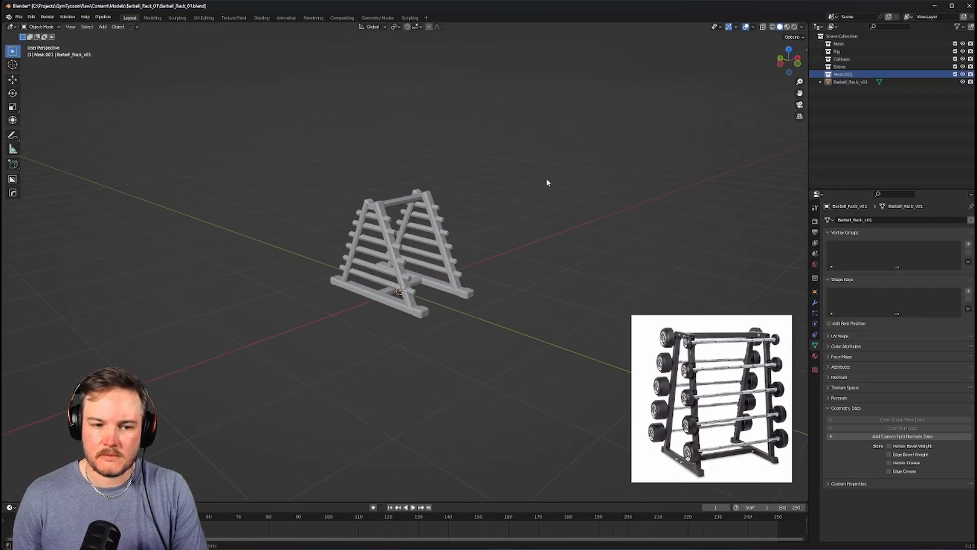
scroll(547, 182, down, 3)
scroll(527, 196, up, 8)
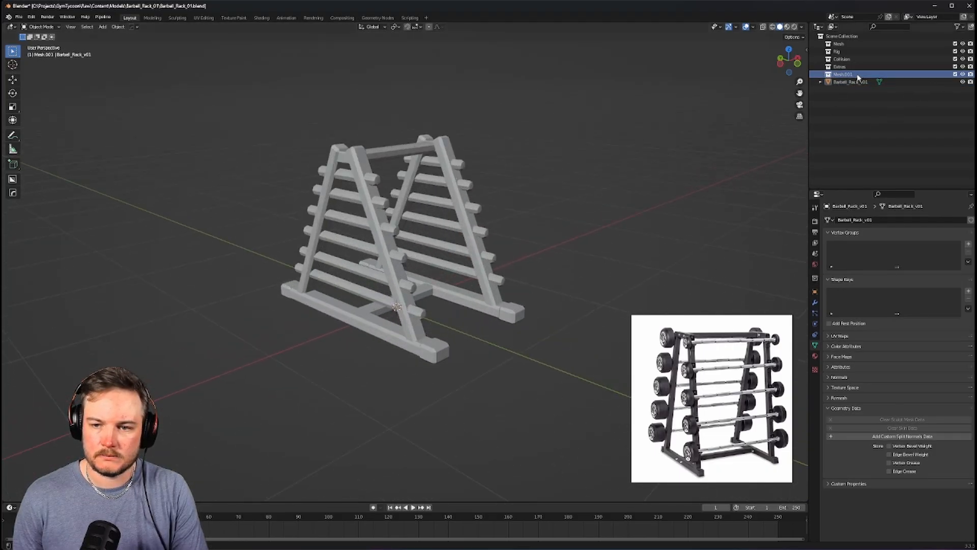
click(960, 27)
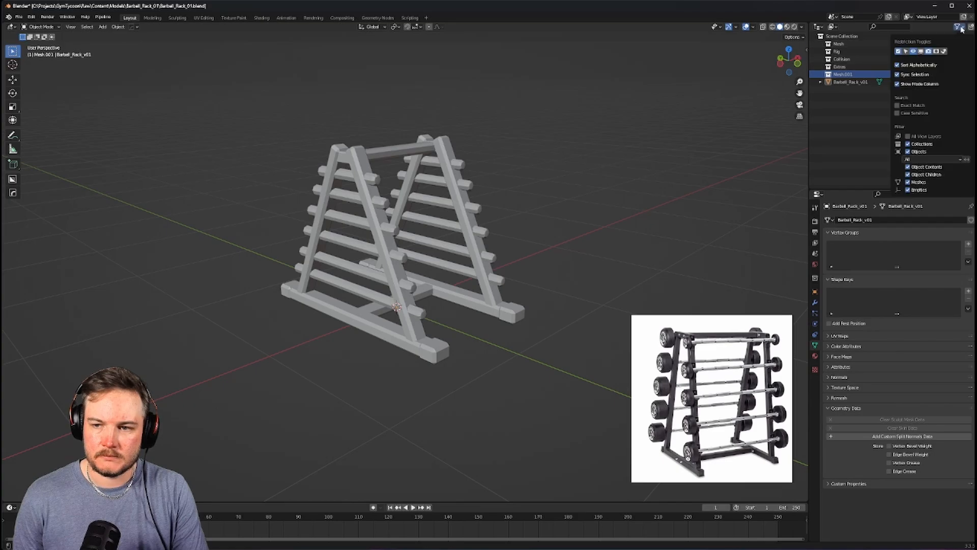
click(921, 51)
click(905, 51)
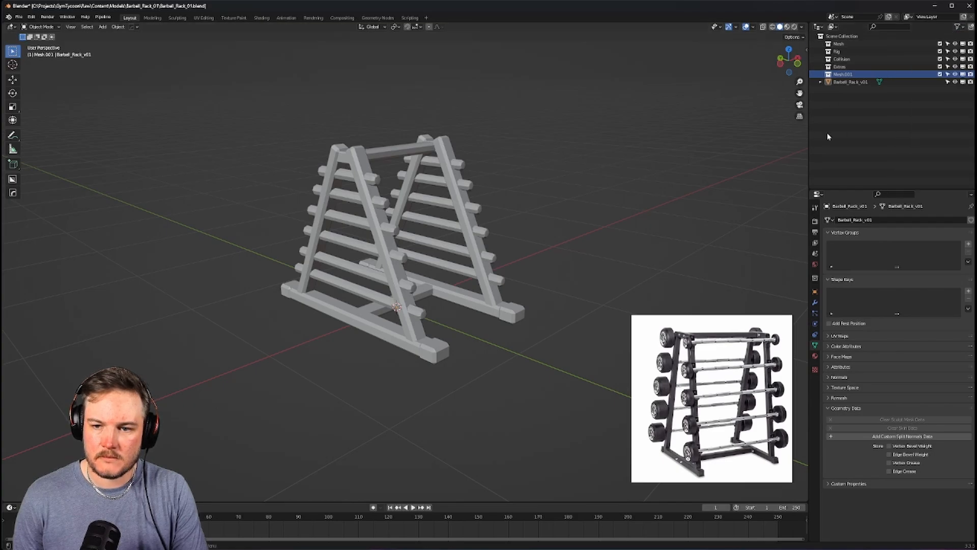
Delete the appended Mesh.001 collection and save the barbell rack file
right_click(861, 77)
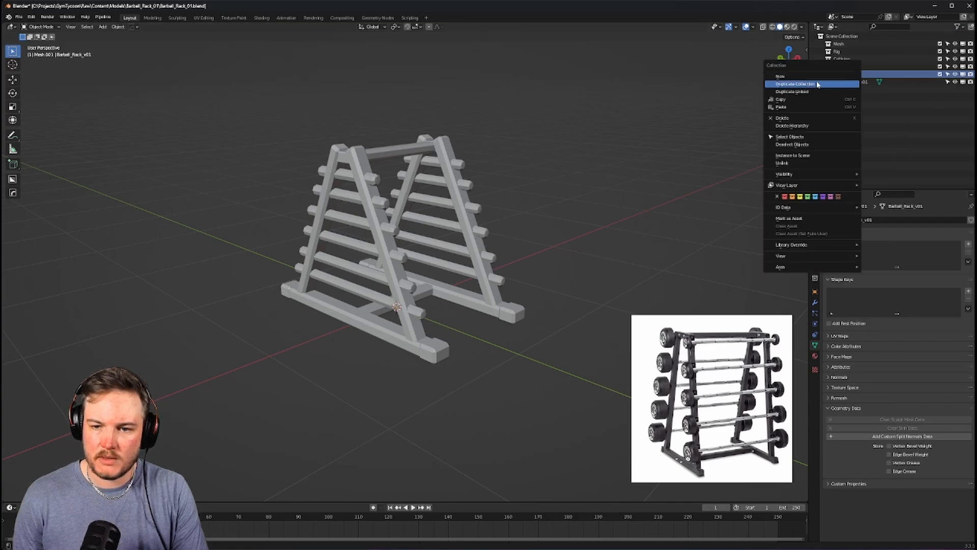
click(798, 118)
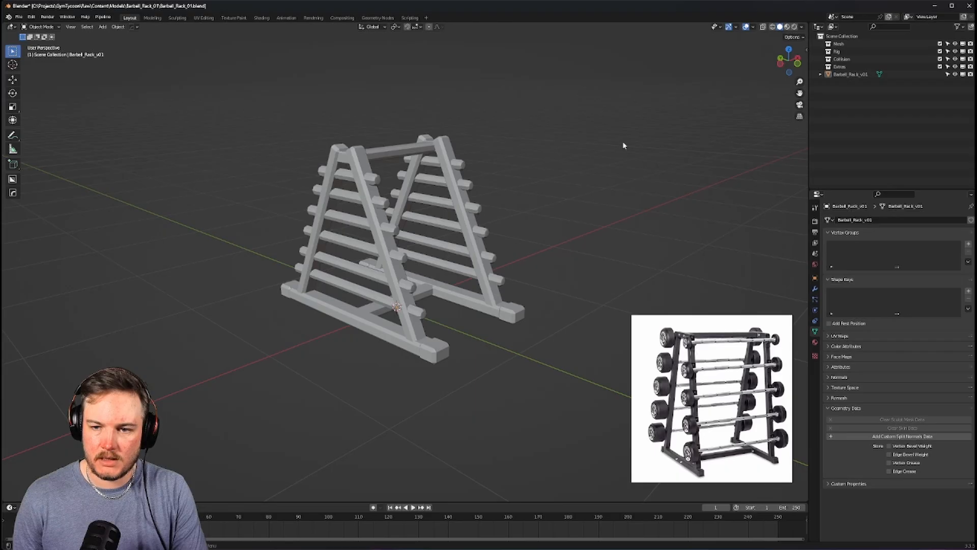
key(ctrl+s)
key(ctrl+s)
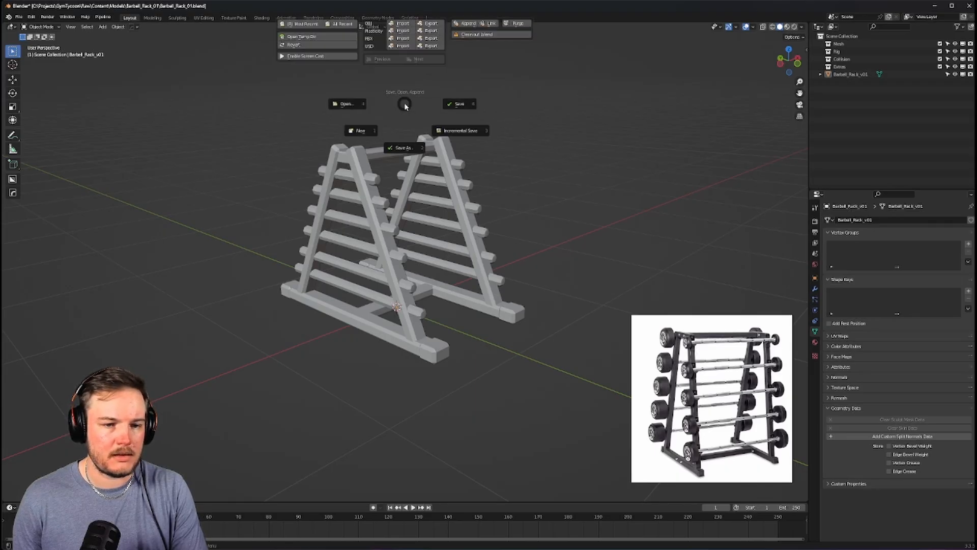
click(436, 106)
Open Bench_Press_01.blend from the Bench_Press_01 model folder
key(ctrl+s)
click(366, 106)
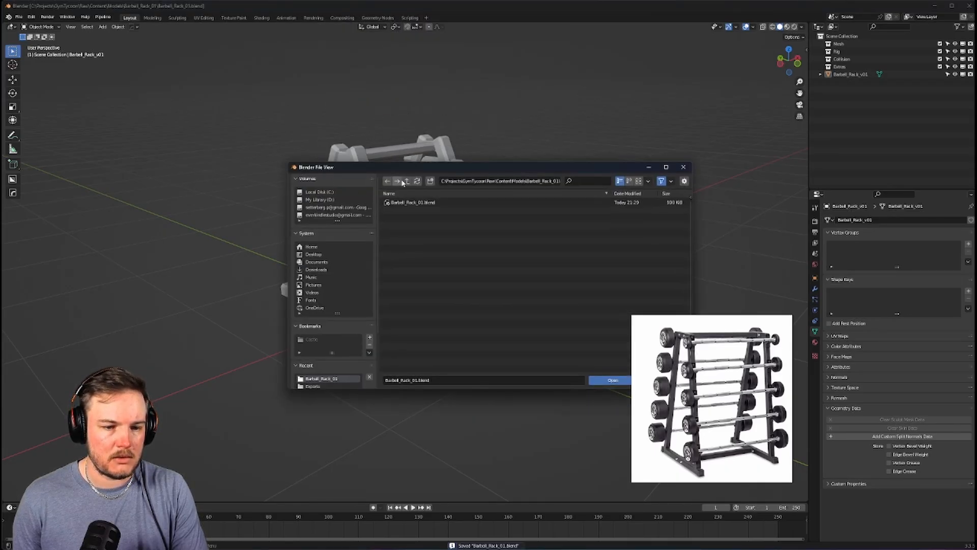
click(276, 152)
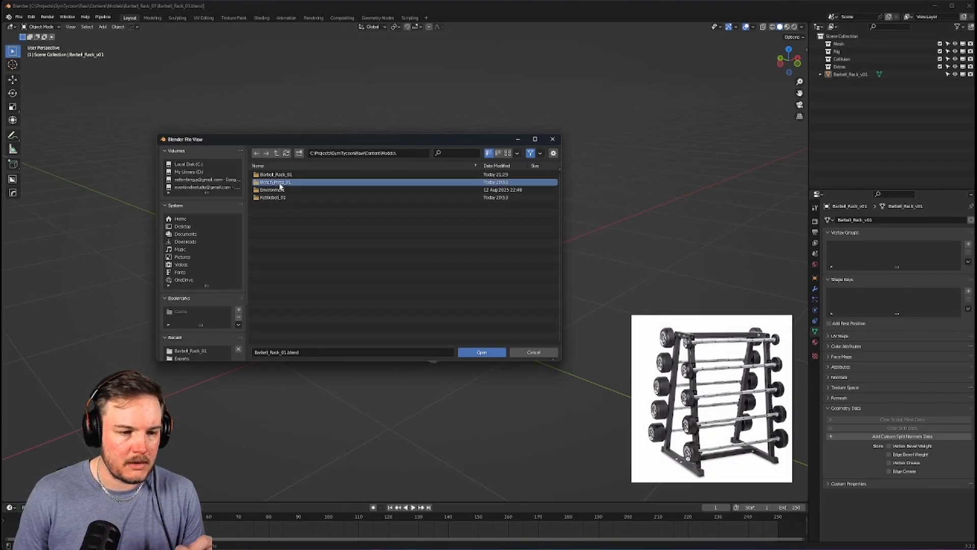
double_click(277, 182)
double_click(281, 174)
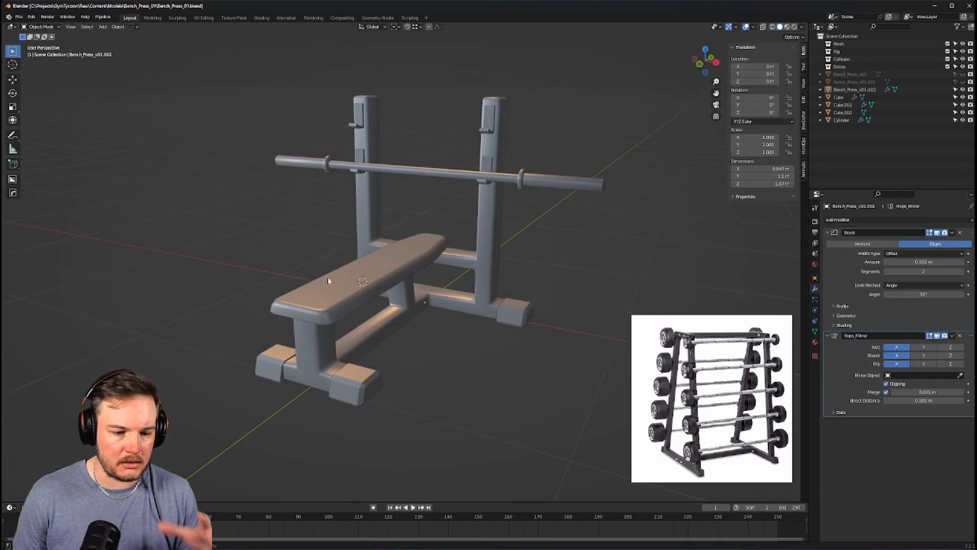
Examine the bench press parts by selecting the main frame and each separate mesh object in turn
click(367, 293)
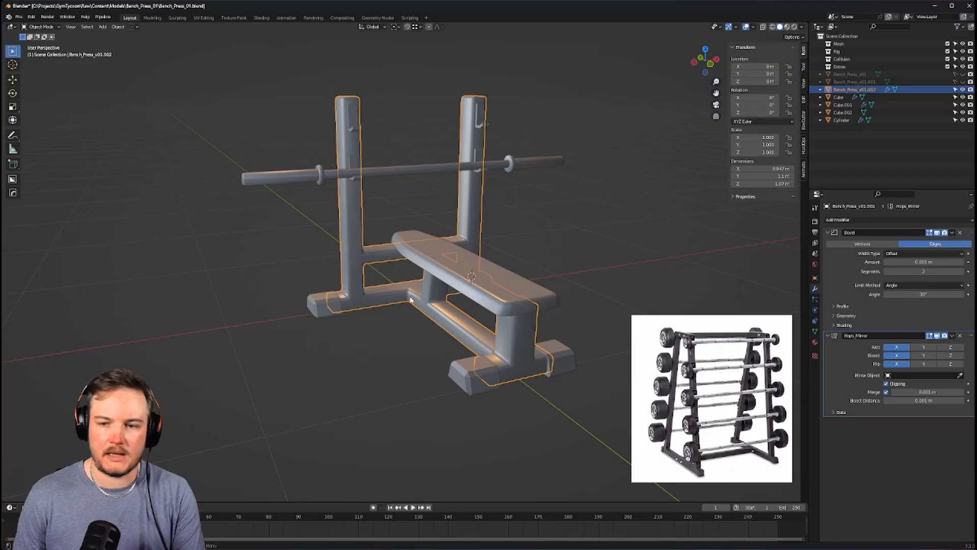
middle_drag(402, 323, 396, 285)
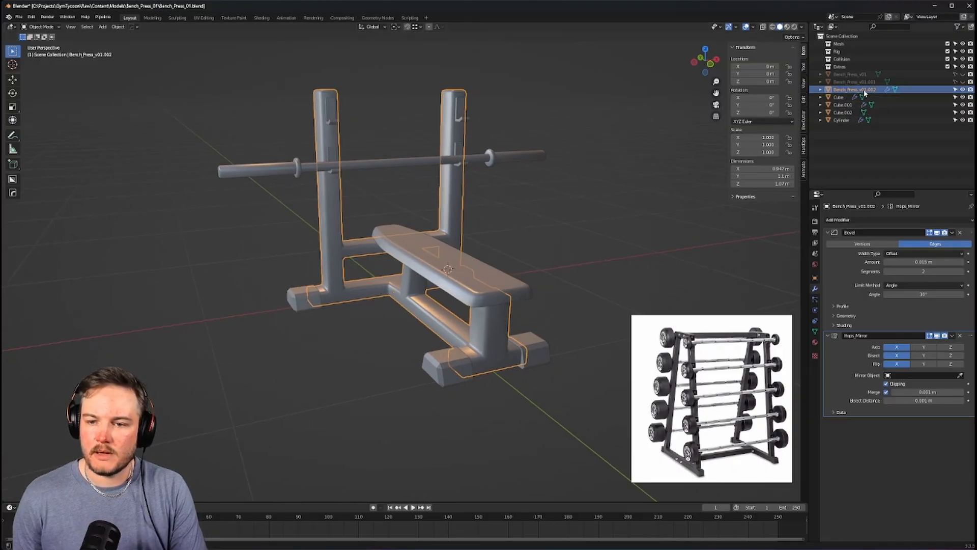
middle_drag(444, 226, 474, 216)
click(865, 44)
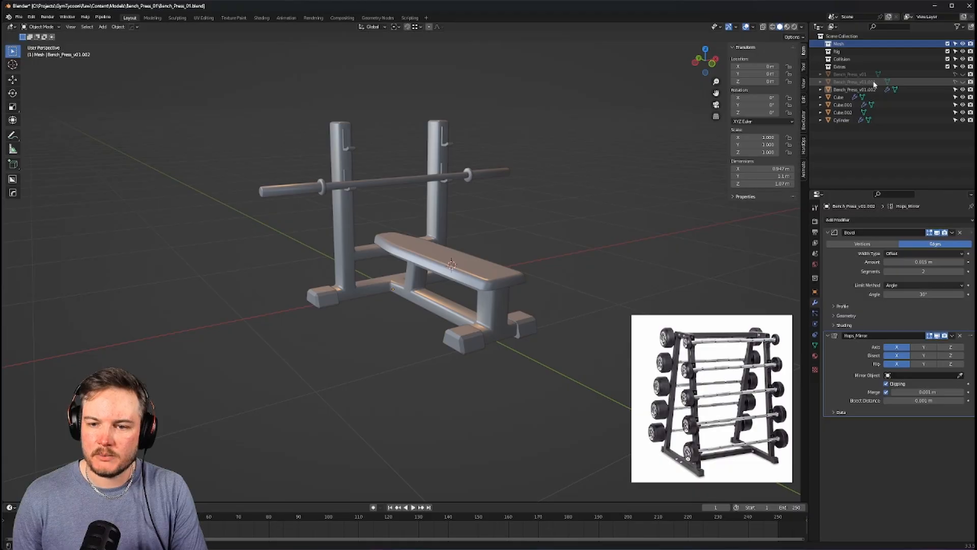
click(844, 121)
click(845, 112)
click(845, 105)
click(845, 97)
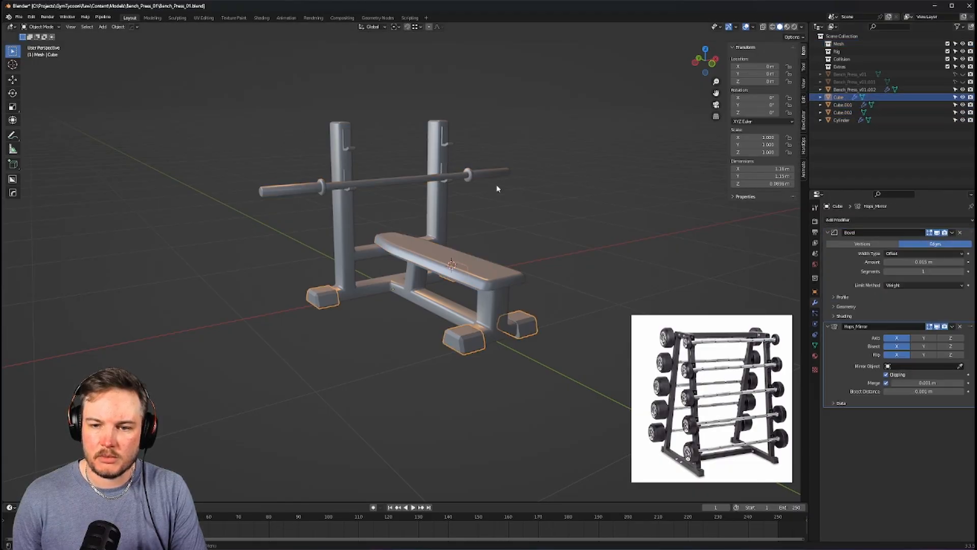
middle_drag(496, 184, 507, 184)
Duplicate Bench_Press_v01.002, the three Cube objects and the Cylinder in place
click(846, 90)
shift+click(837, 121)
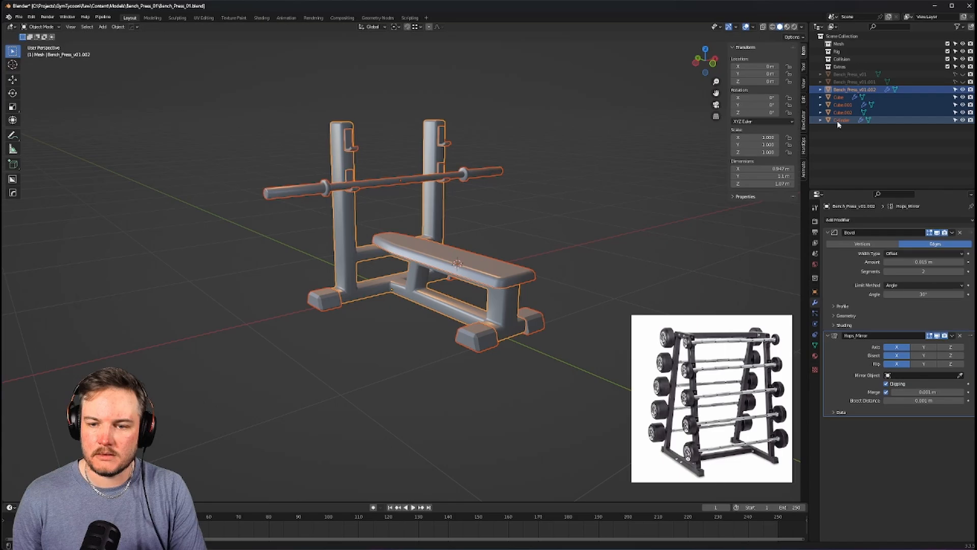
key(shift+d)
right_click(599, 175)
Move the duplicated parts to a new collection named Backup and exclude it from the view layer
key(m)
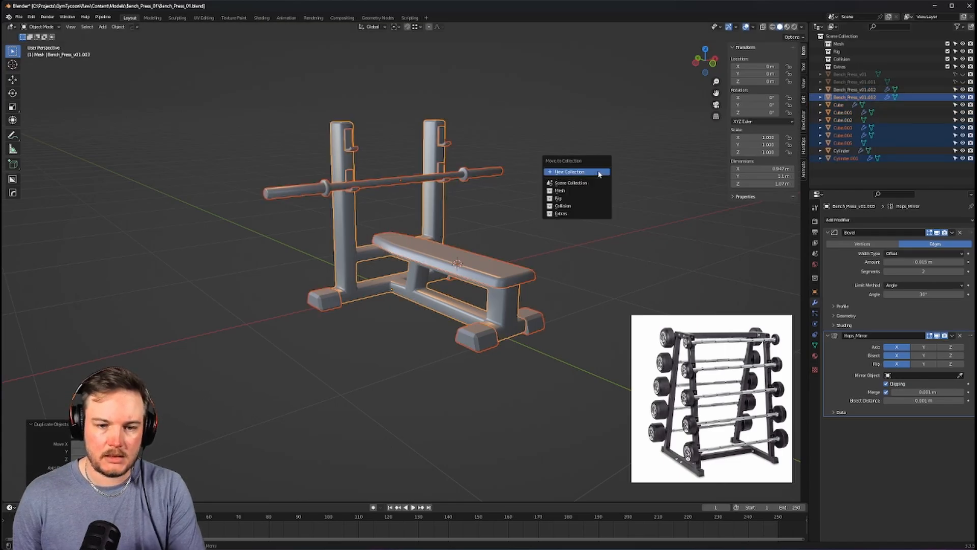
click(599, 174)
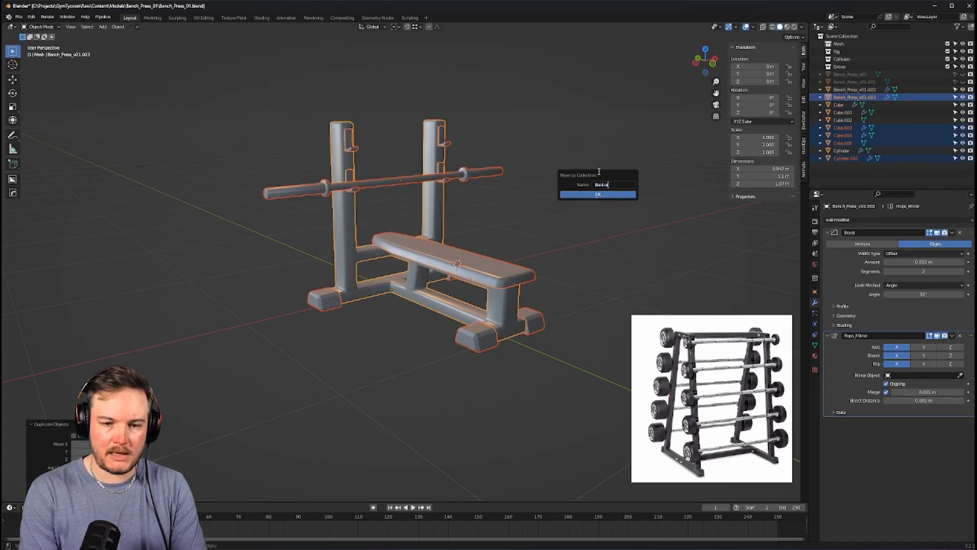
text(Backup)
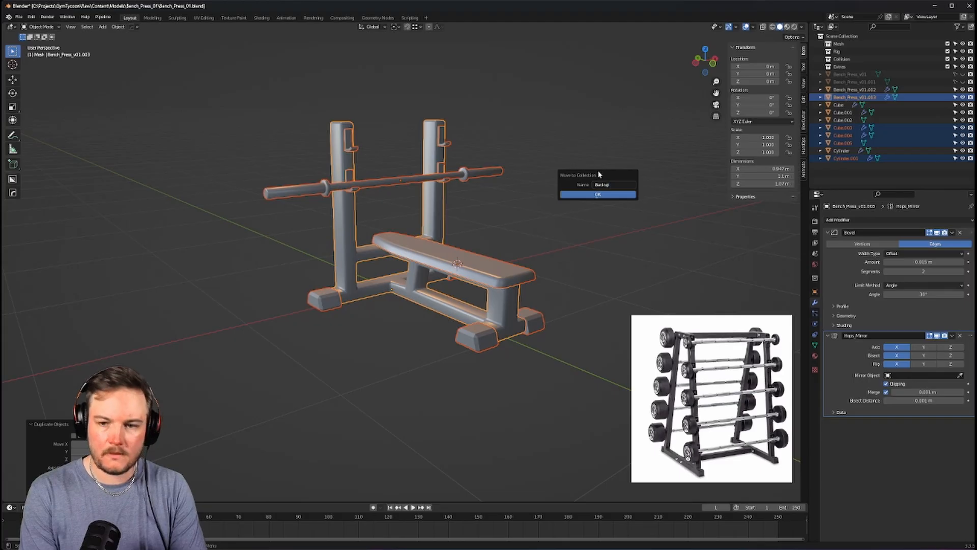
click(598, 195)
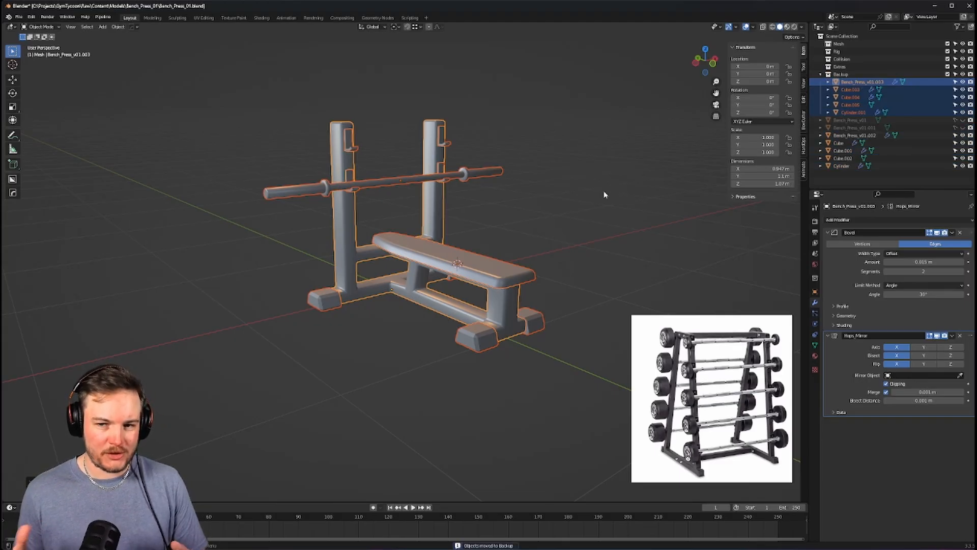
click(948, 74)
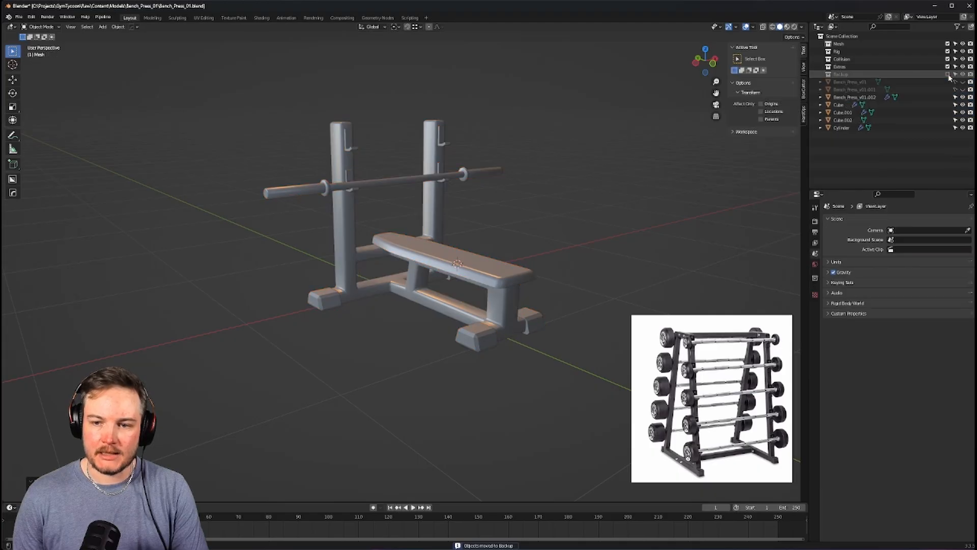
Rename the barbell cylinder object as Barbell_Bench
scroll(593, 187, up, 3)
scroll(560, 188, down, 6)
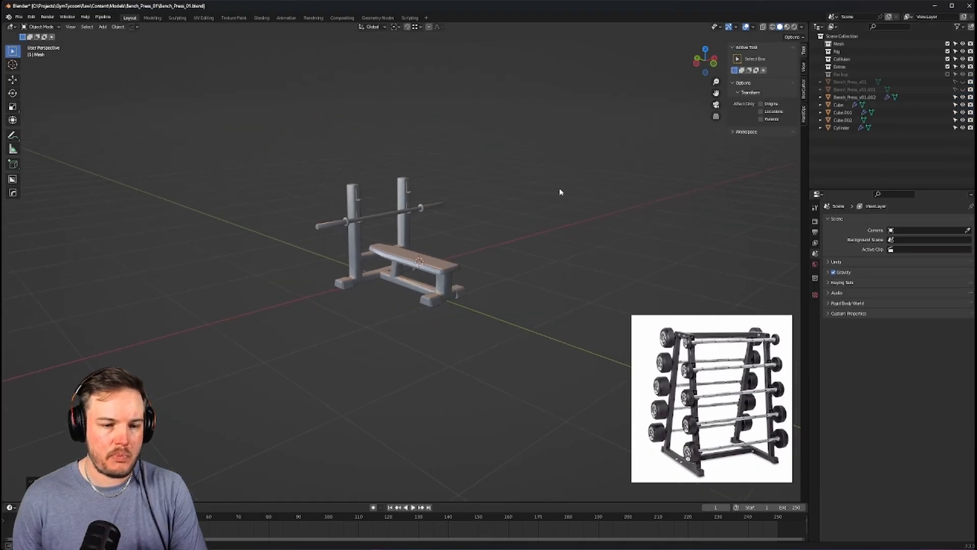
scroll(558, 193, up, 4)
shift+middle_drag(555, 193, 550, 192)
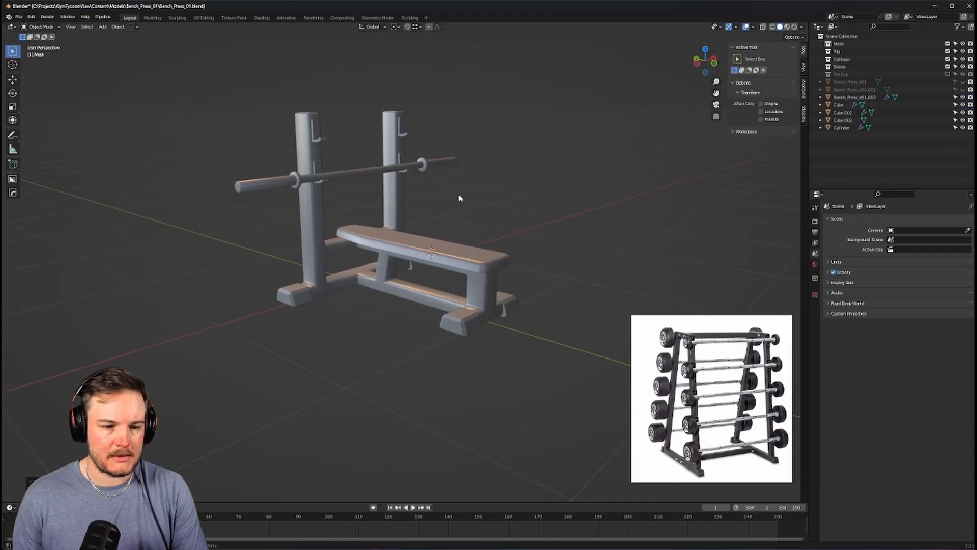
click(369, 173)
key(F2)
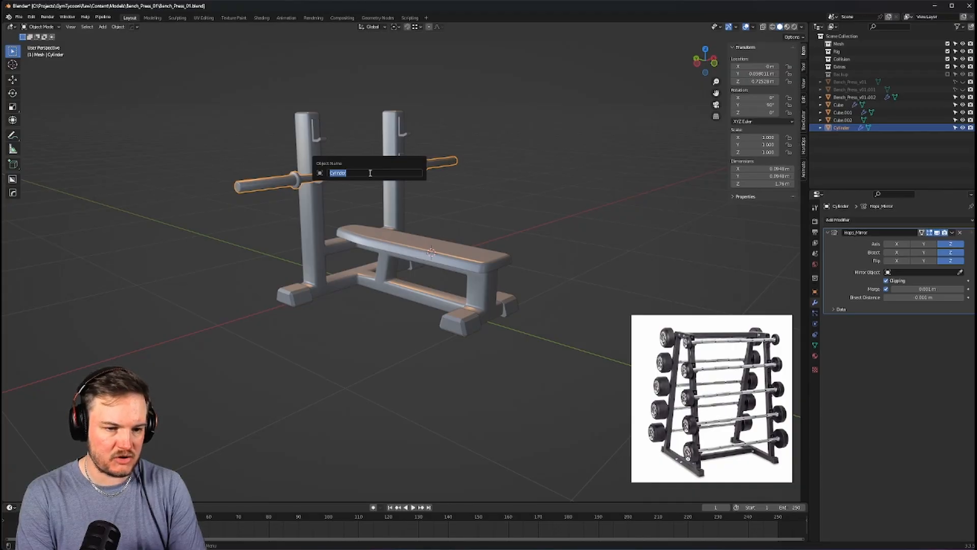
text(bench)
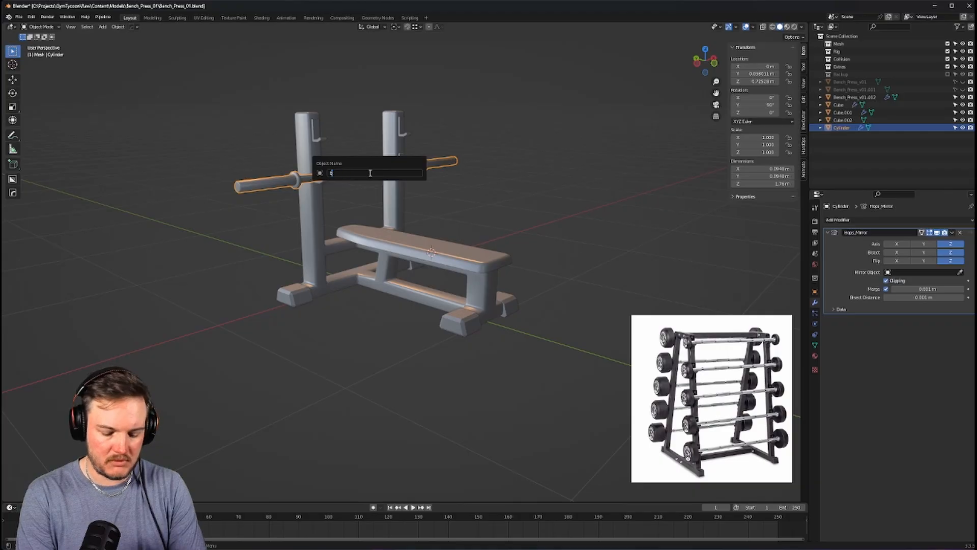
key(ctrl+a)
text(ba)
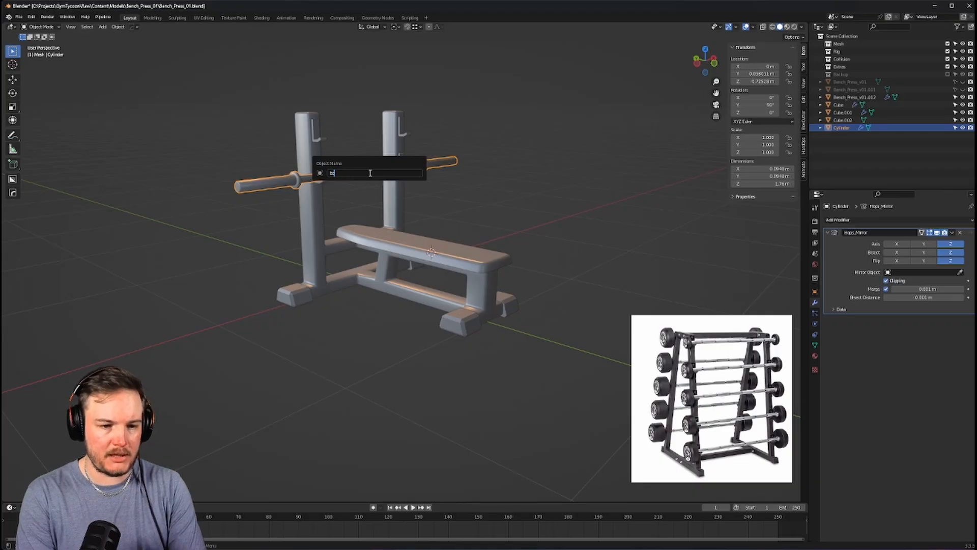
text(rbell)
key(ctrl+a)
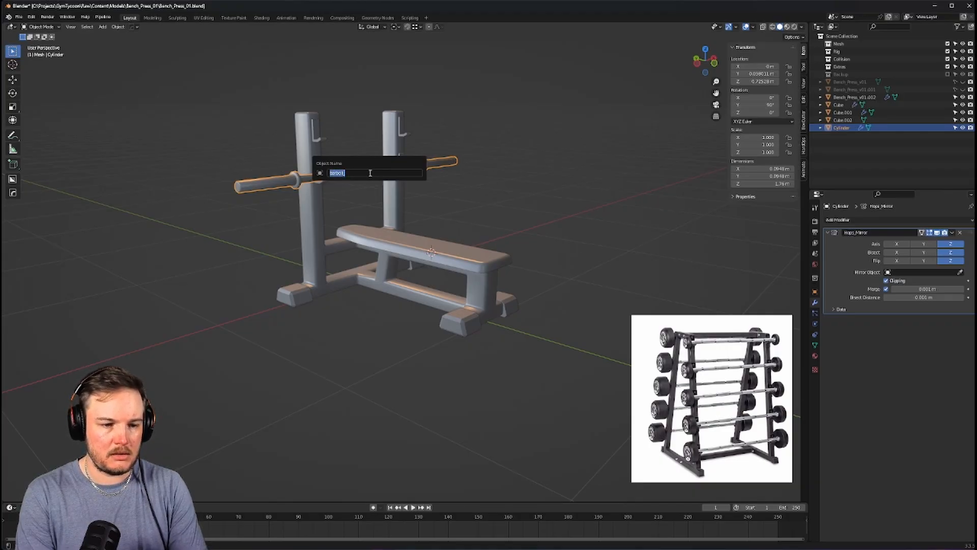
text(Barbell)
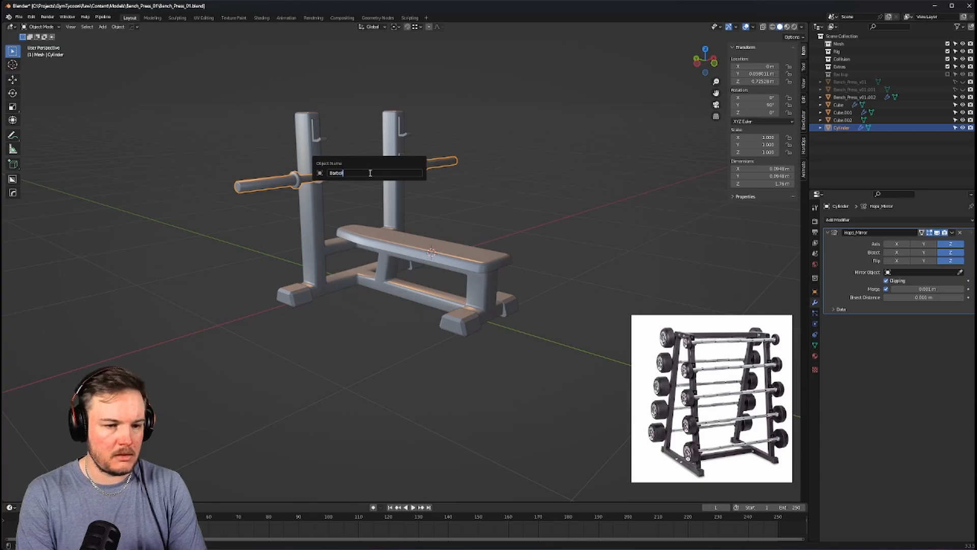
text(_Bench)
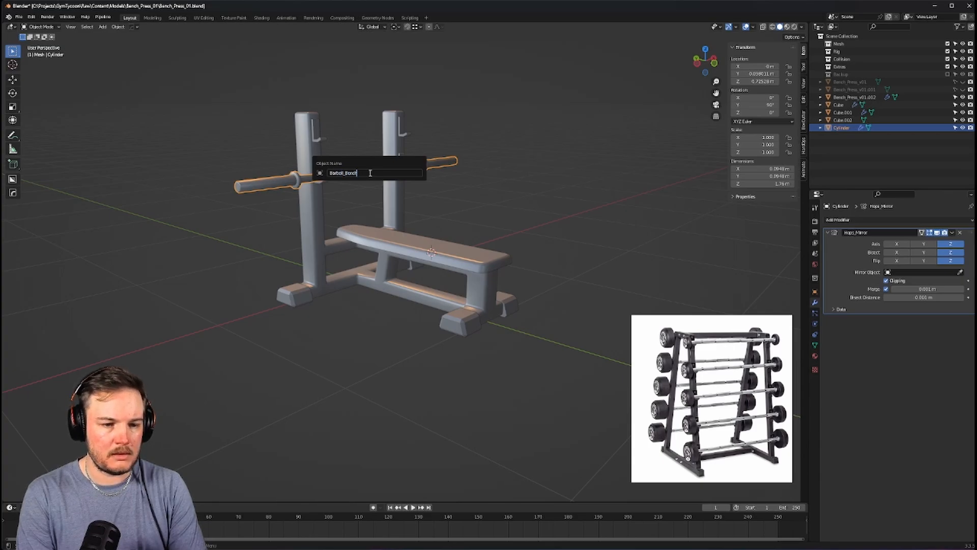
key(Return)
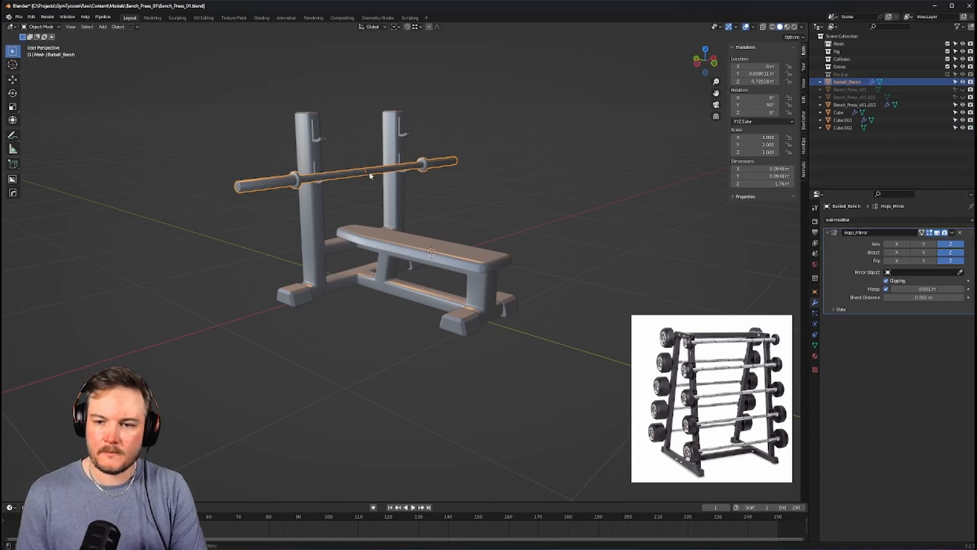
Rename the main frame object Bench_Press_v01.002 as Bench
click(851, 105)
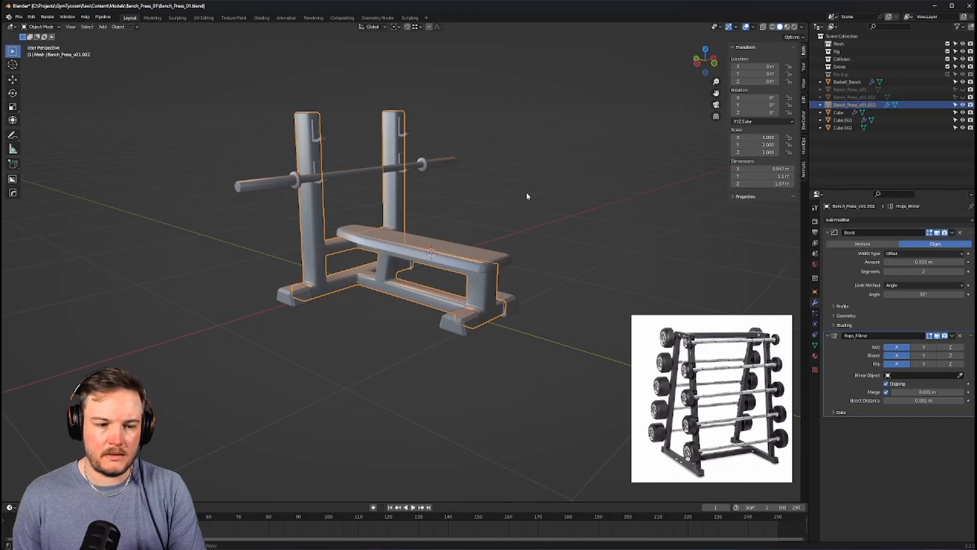
key(F2)
text(Be)
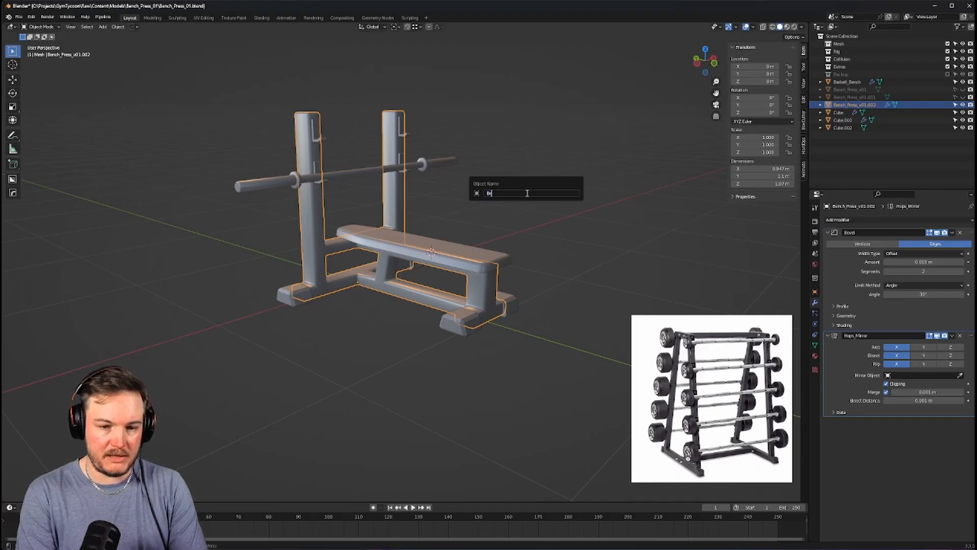
text(nch)
key(Return)
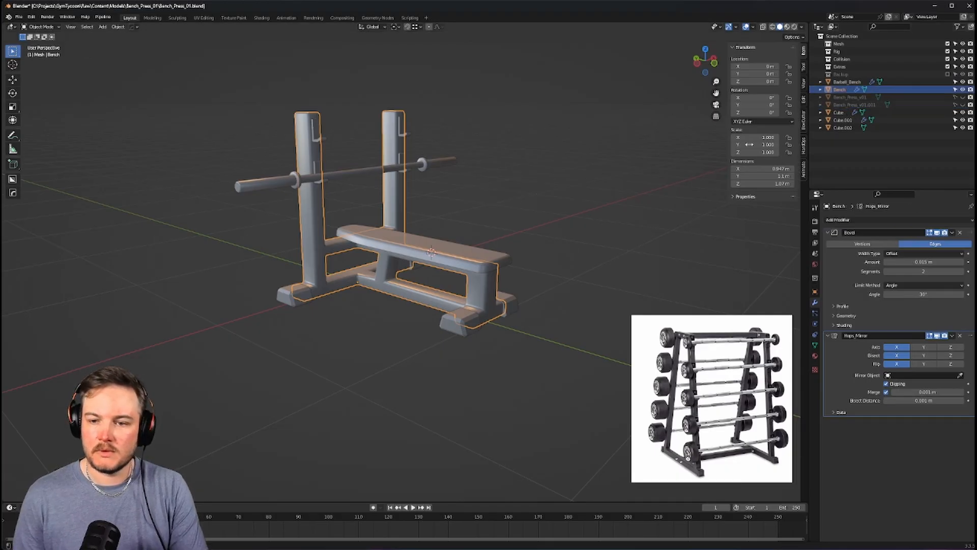
Try to join the feet, hooks and padding Cube objects into the Bench object
click(846, 112)
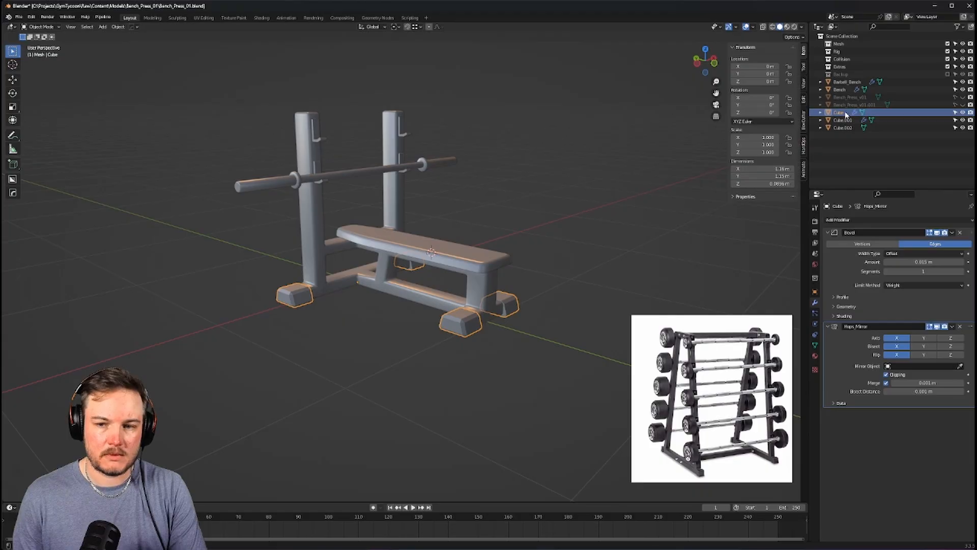
click(843, 121)
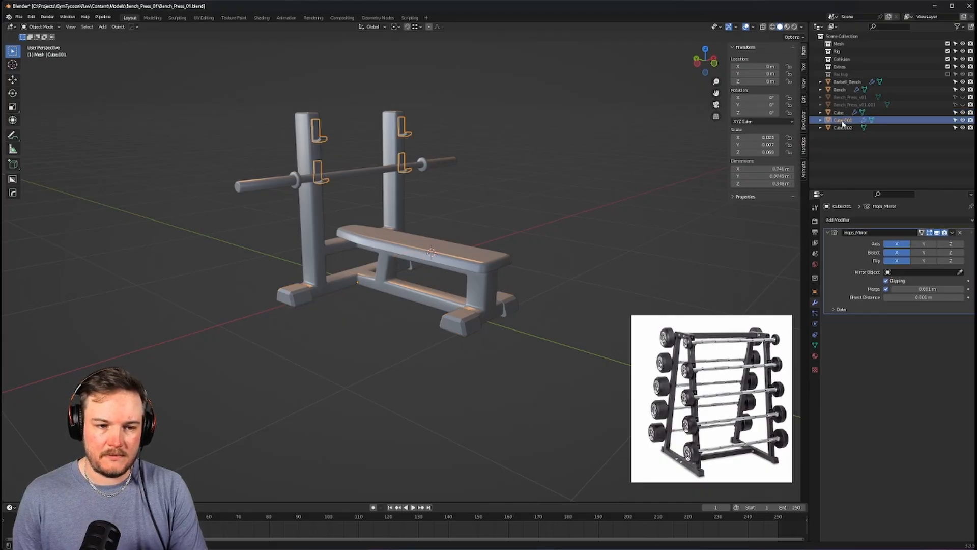
click(844, 128)
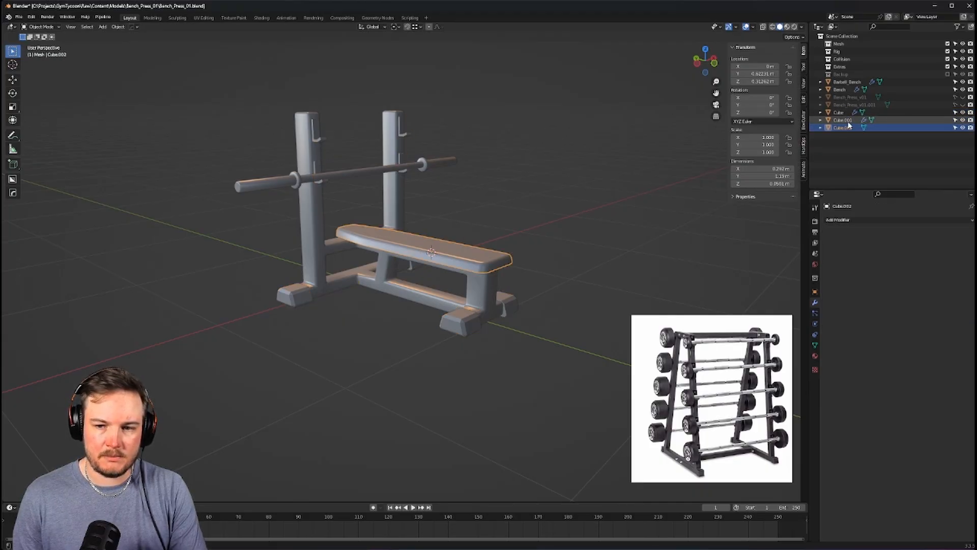
ctrl+click(848, 120)
ctrl+click(849, 113)
ctrl+click(849, 91)
key(ctrl+j)
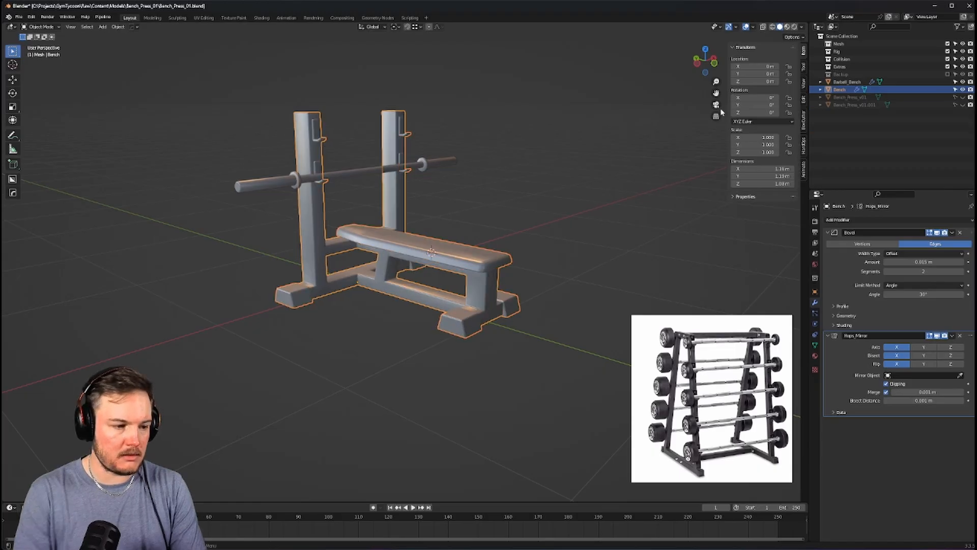
Undo the join of the bench parts and collapse the Bench object's Bevel and mirror modifier settings
middle_drag(662, 142, 641, 150)
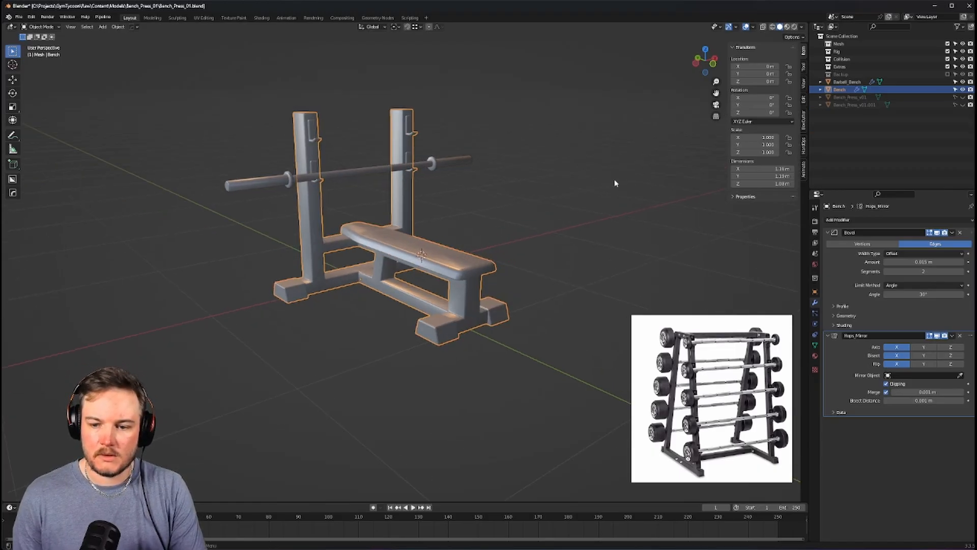
scroll(614, 184, up, 2)
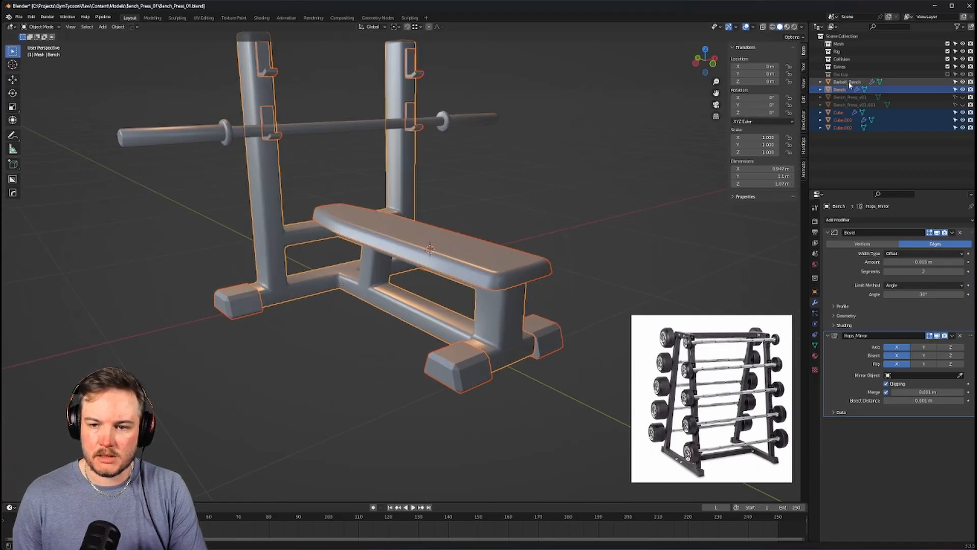
key(ctrl+z)
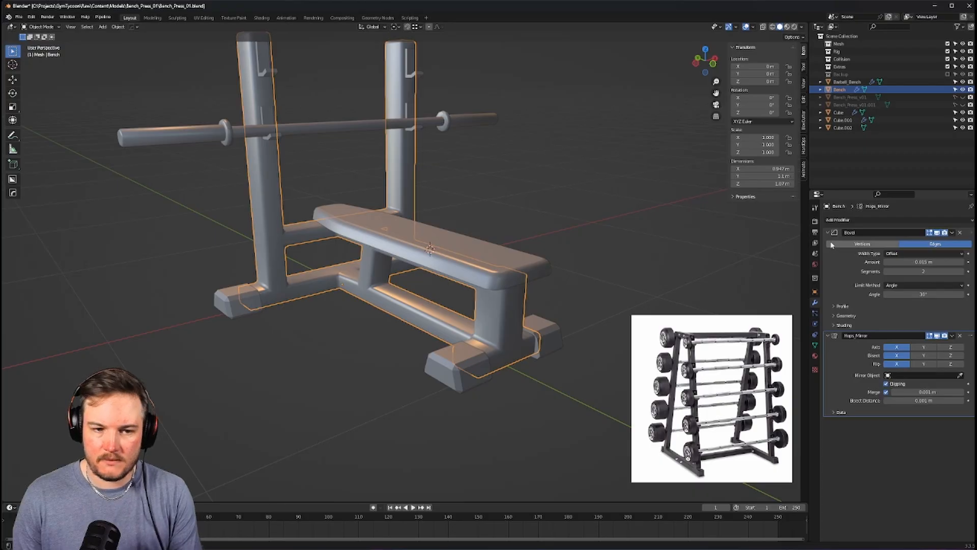
click(828, 233)
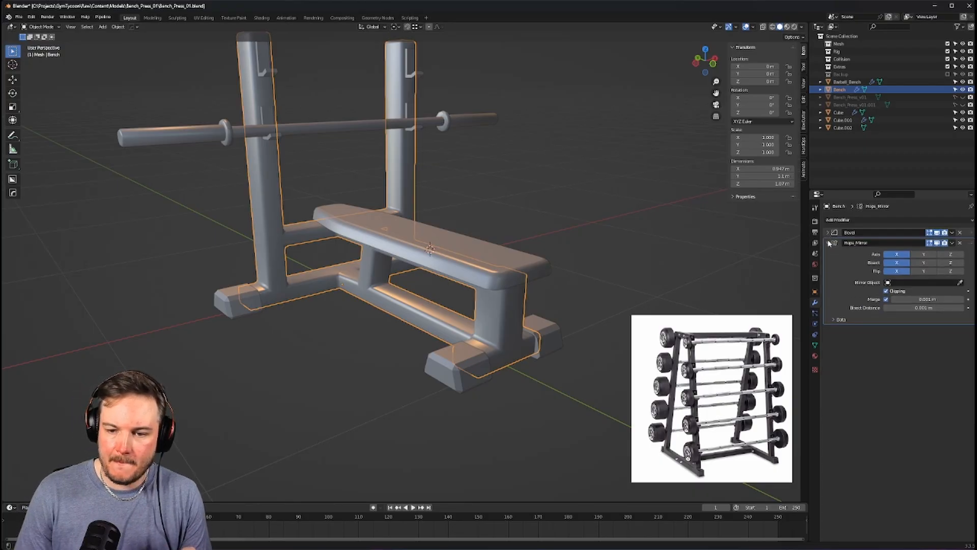
click(828, 242)
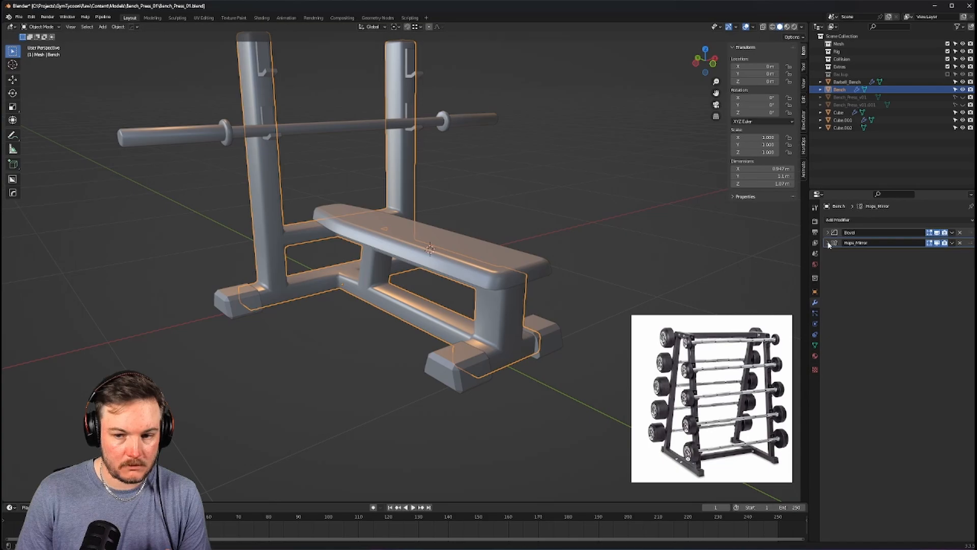
Rename the Cube object forming the four foot blocks as Feet
click(840, 112)
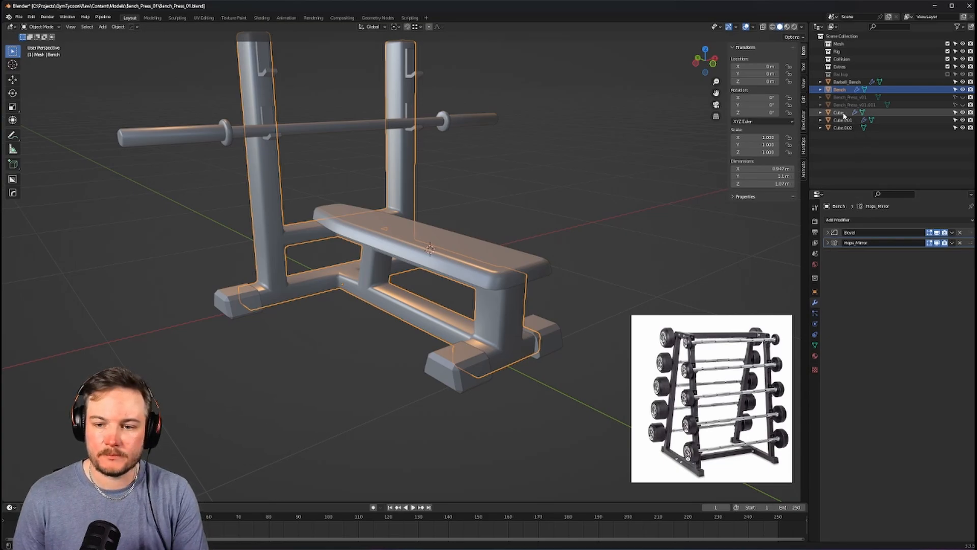
key(F2)
text(f)
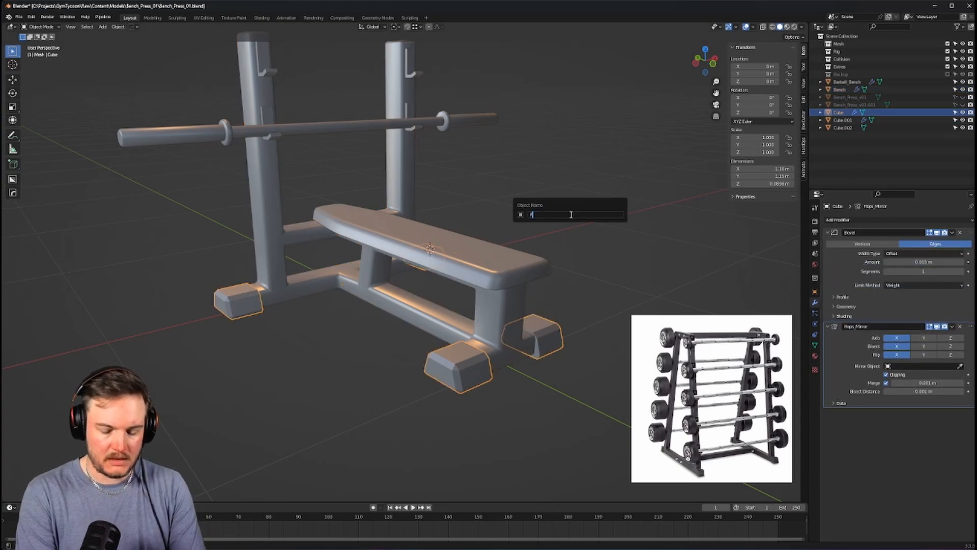
text(eet)
key(Return)
Rename the bench's seat cushion object, Cube.002, as Padding
click(845, 113)
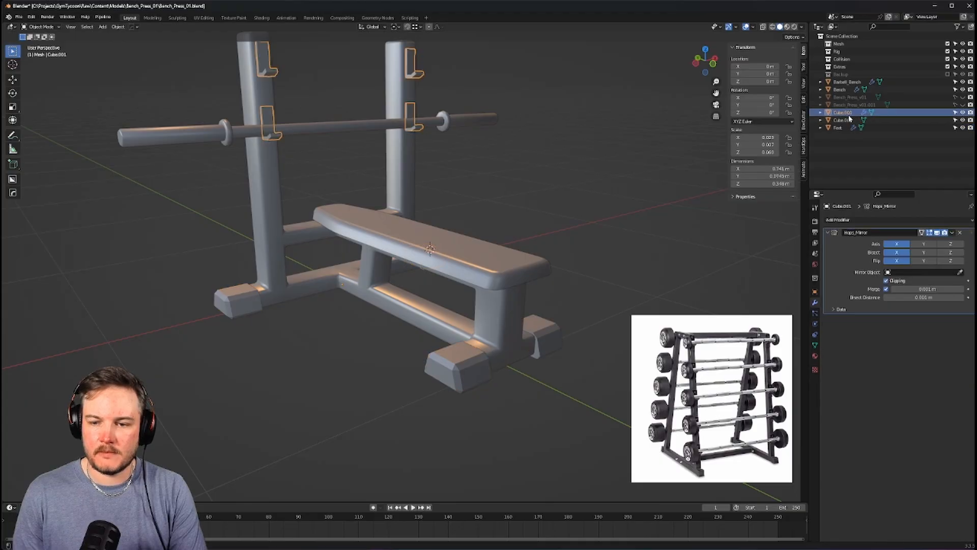
click(845, 121)
key(F2)
text(Padding)
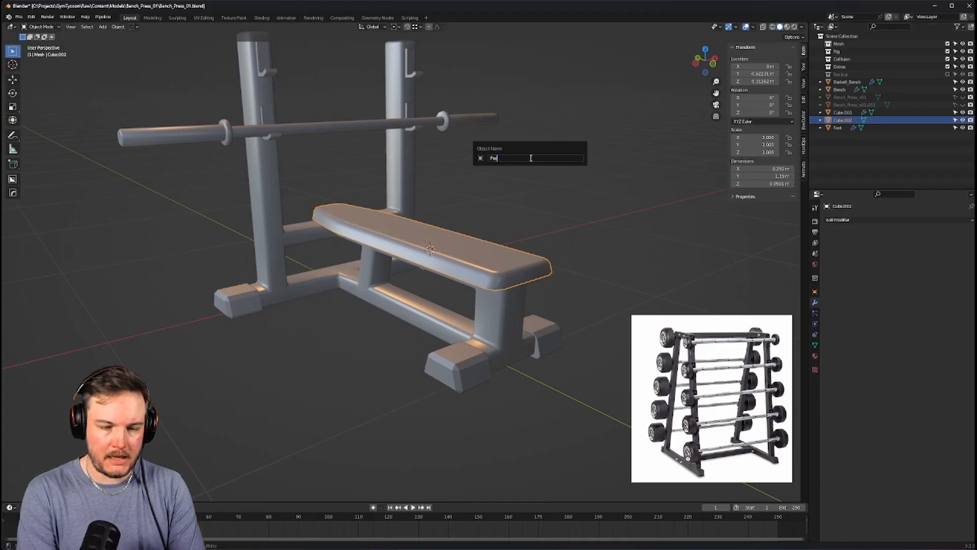
key(Return)
Rename the object with the bar holders on the uprights, Cube.001, as Hooks
click(842, 112)
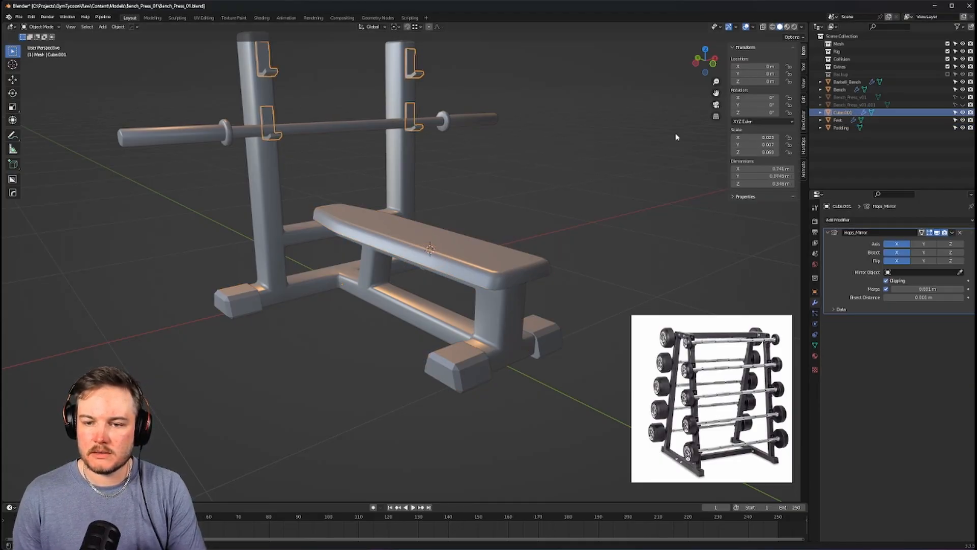
key(F2)
text(Hoo)
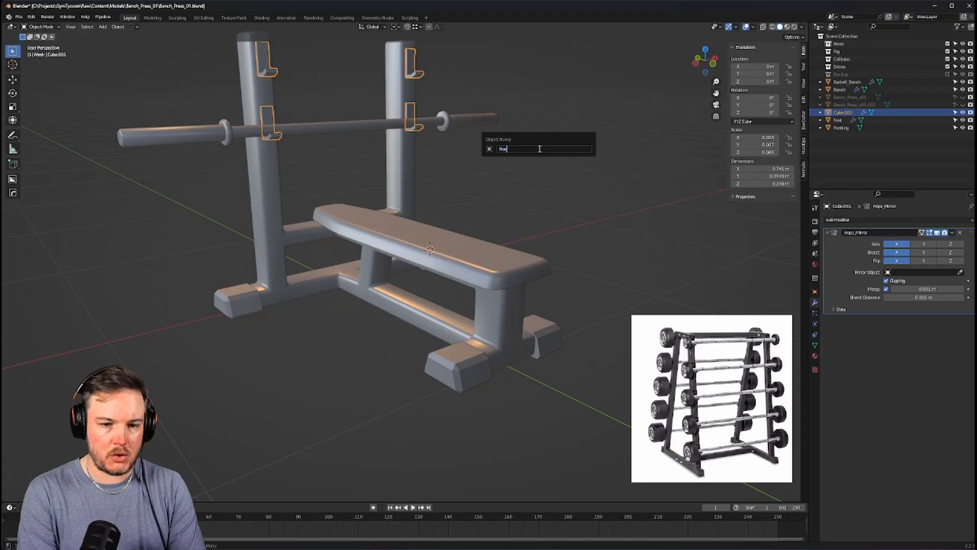
text(ks)
key(Return)
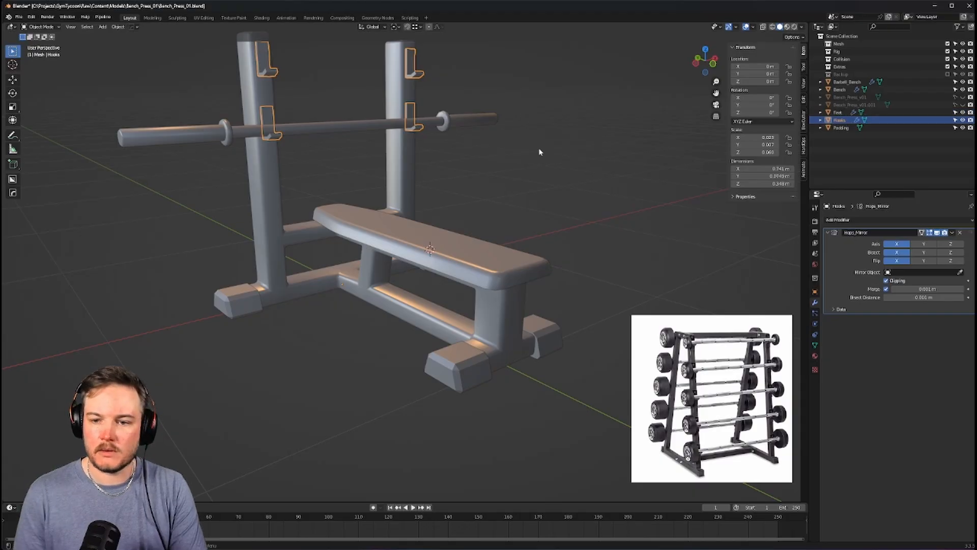
Move Padding, Hooks, Feet, Bench and Barbell_Bench into a new collection named Assets
click(846, 128)
ctrl+click(843, 122)
ctrl+click(842, 112)
ctrl+click(844, 90)
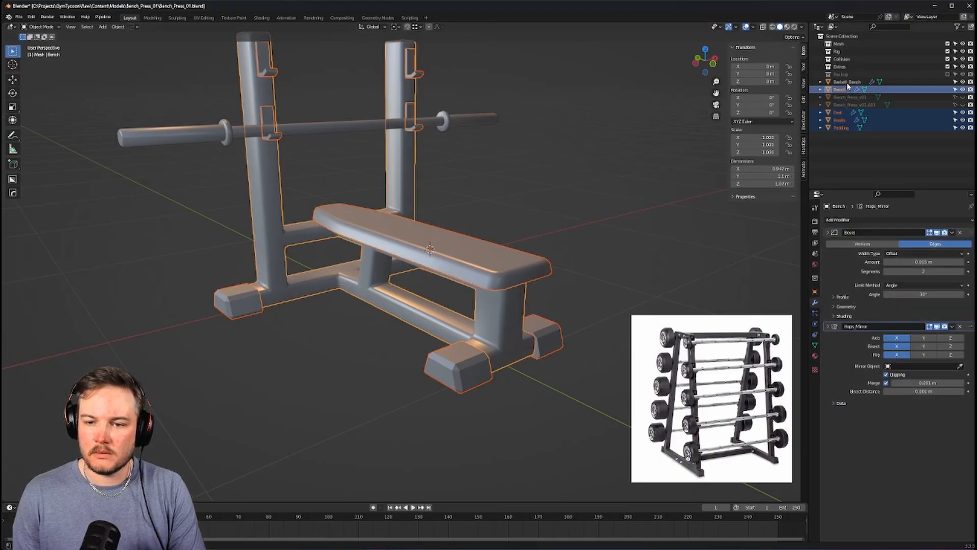
ctrl+click(847, 82)
key(m)
click(601, 124)
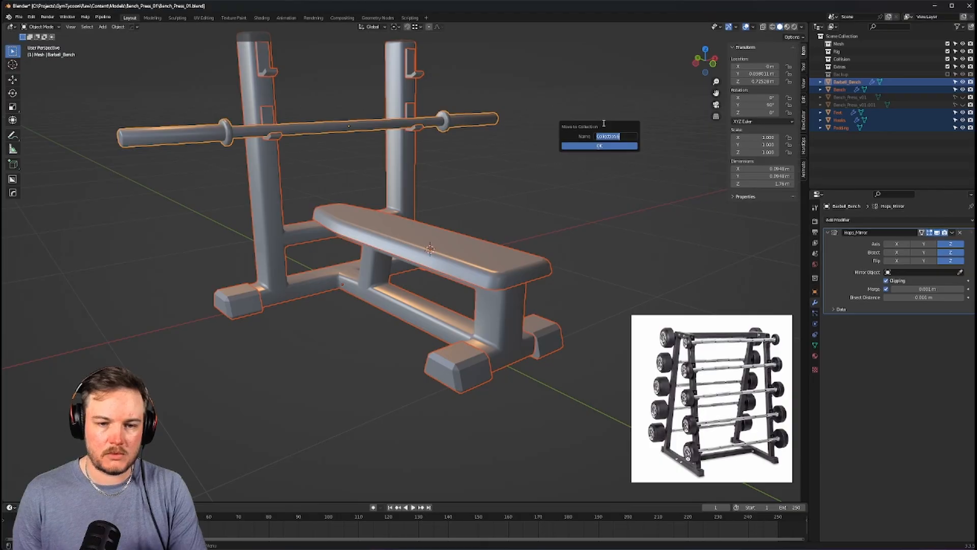
key(BackSpace)
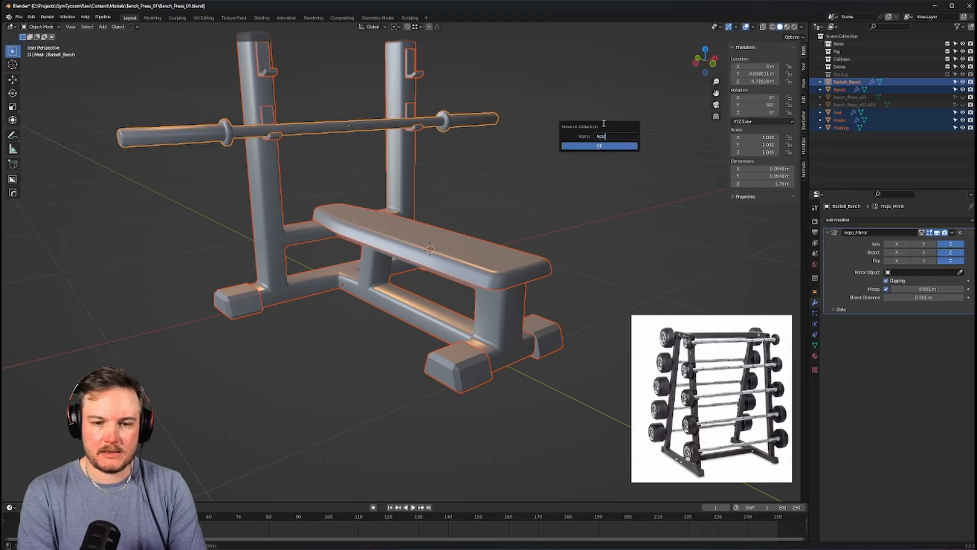
click(597, 147)
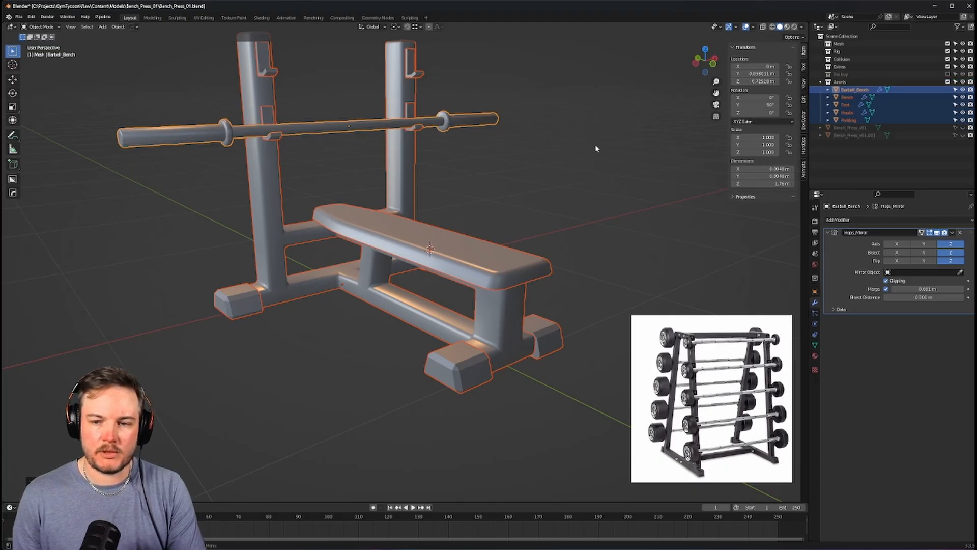
Save the bench press file and open Barbell_Rack_01.blend from the Barbell_Rack_01 folder
key(ctrl+s)
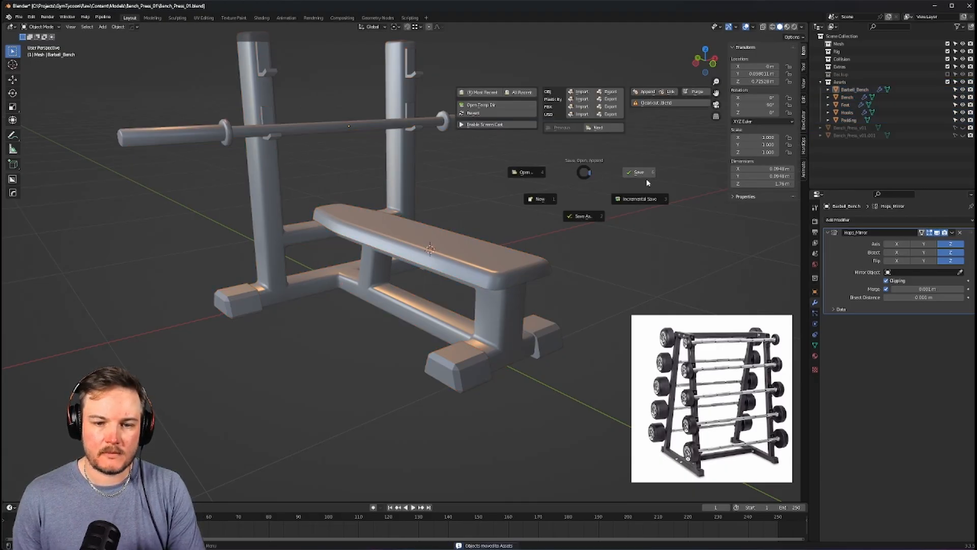
click(645, 179)
key(ctrl+s)
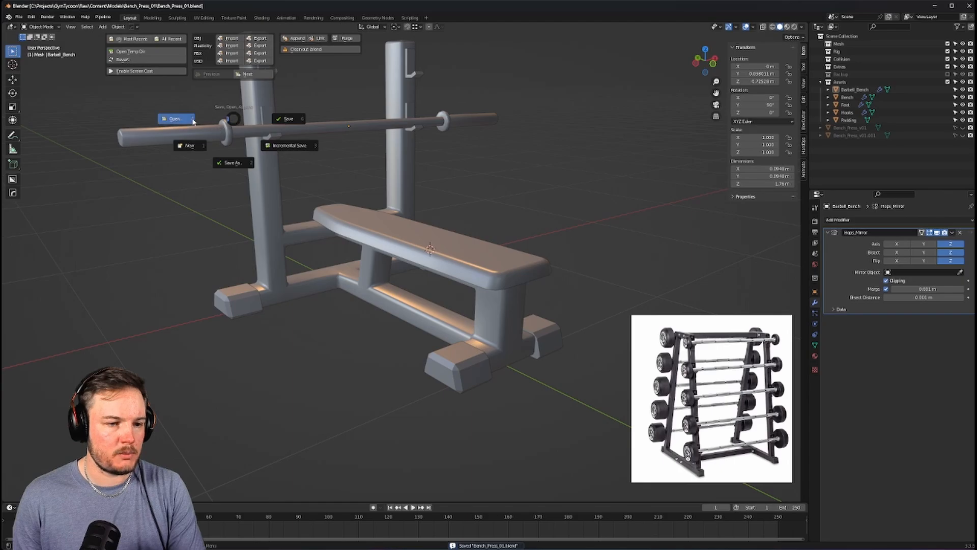
click(175, 119)
click(407, 182)
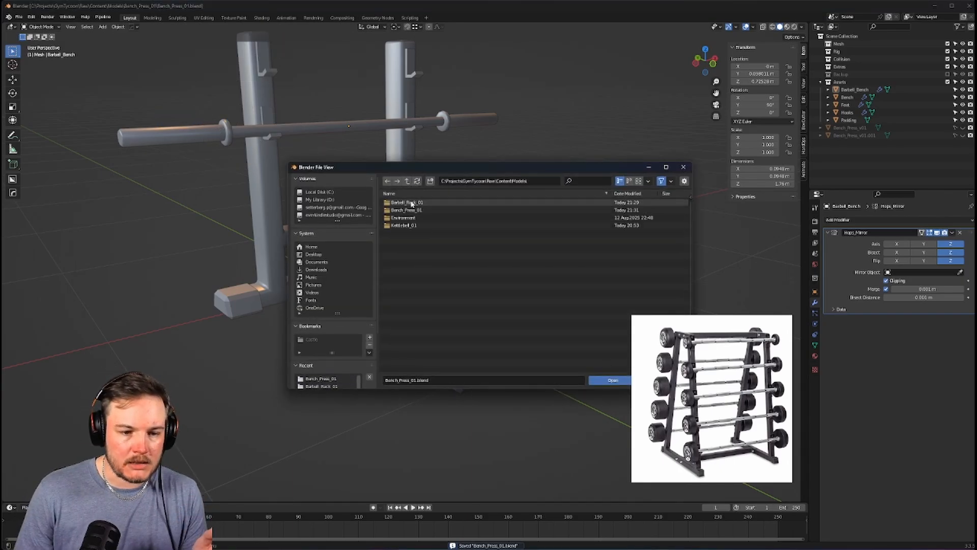
double_click(413, 202)
double_click(412, 202)
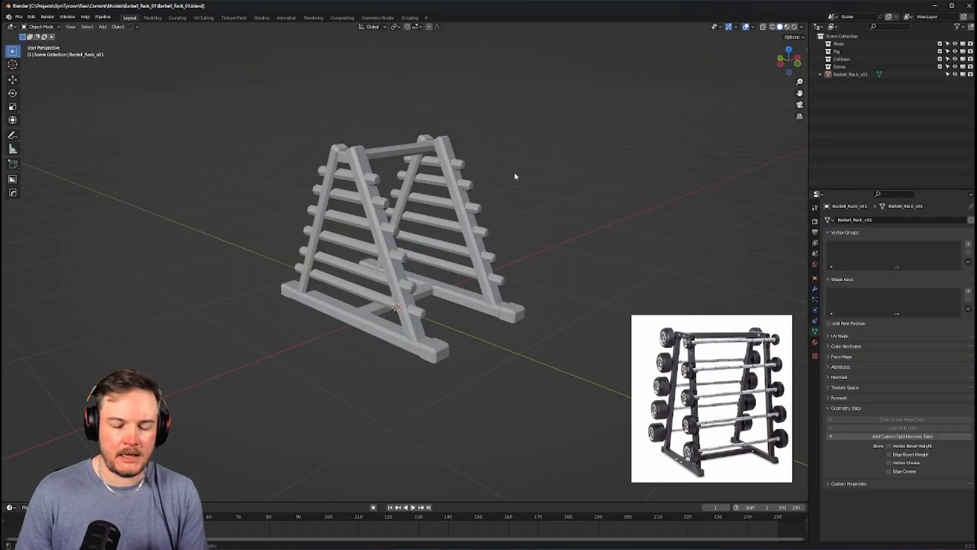
Append the Assets collection from Bench_Press_01.blend into the barbell rack file
key(ctrl+s)
click(576, 93)
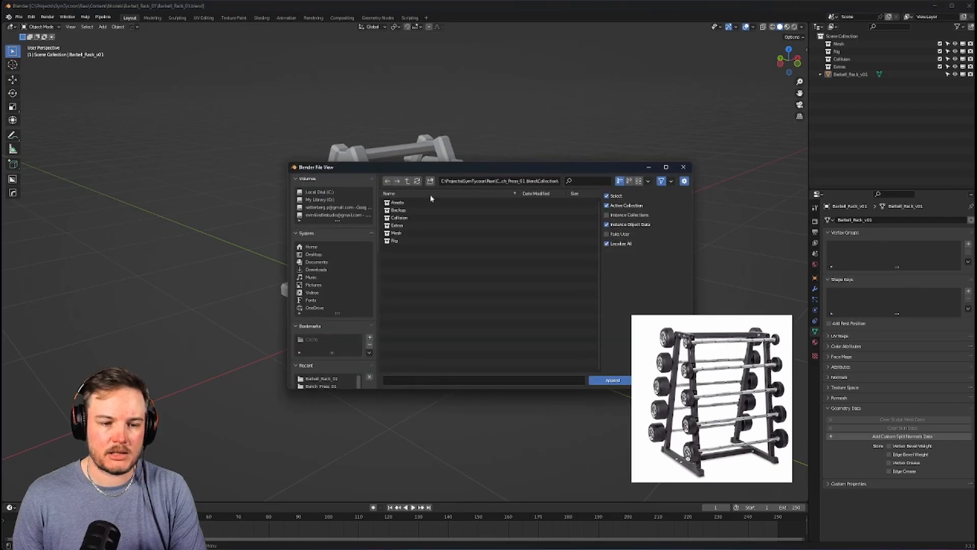
double_click(398, 202)
Move the appended bench press parts along the X axis to stand beside the barbell rack
middle_drag(542, 240, 452, 209)
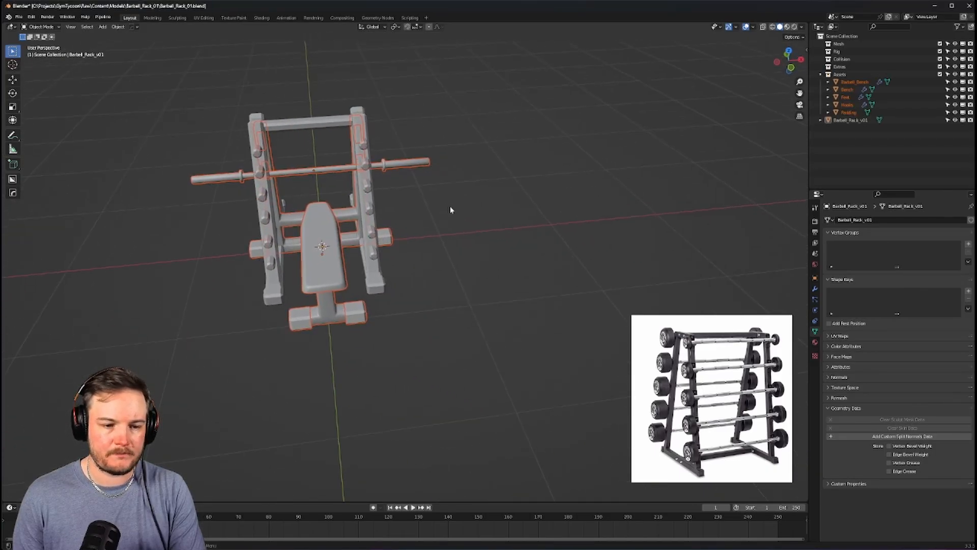
key(g)
key(x)
click(687, 190)
Clear the location of the Feet object so it sits at the world origin by the rack
middle_drag(687, 190, 543, 224)
scroll(529, 226, up, 2)
click(513, 181)
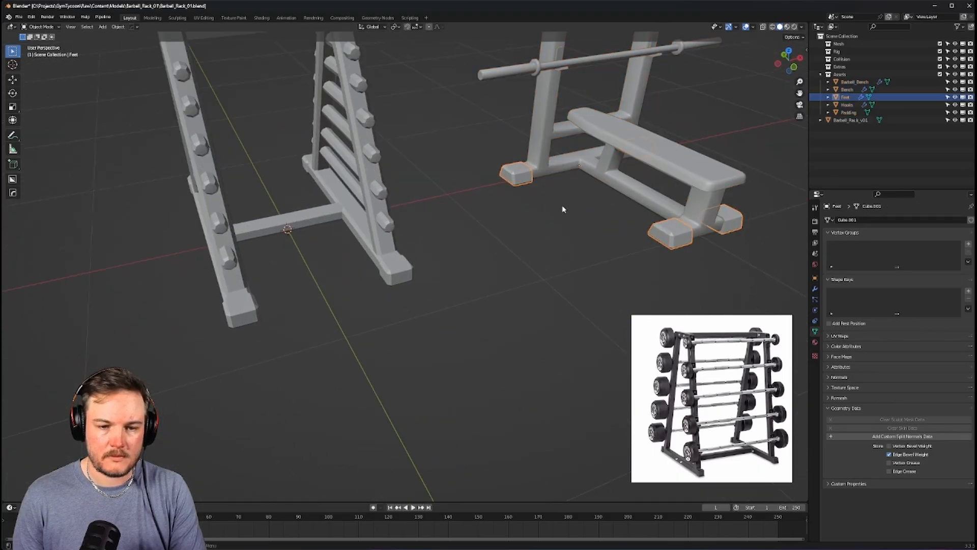
scroll(563, 210, down, 1)
key(alt+g)
scroll(488, 226, up, 2)
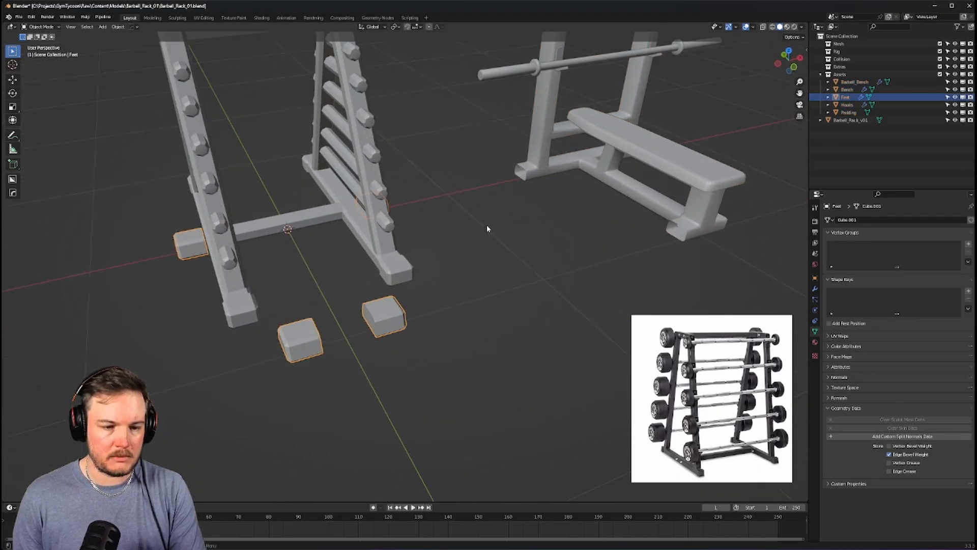
middle_drag(488, 225, 532, 217)
middle_drag(436, 249, 405, 254)
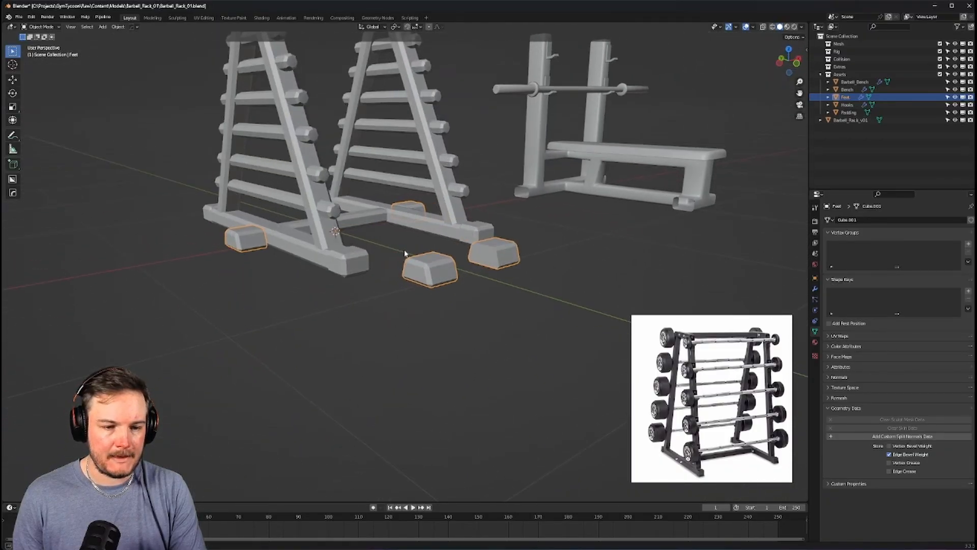
Delete the vertices of the rear foot block in the Feet mesh, keeping the front one
key(Tab)
click(458, 250)
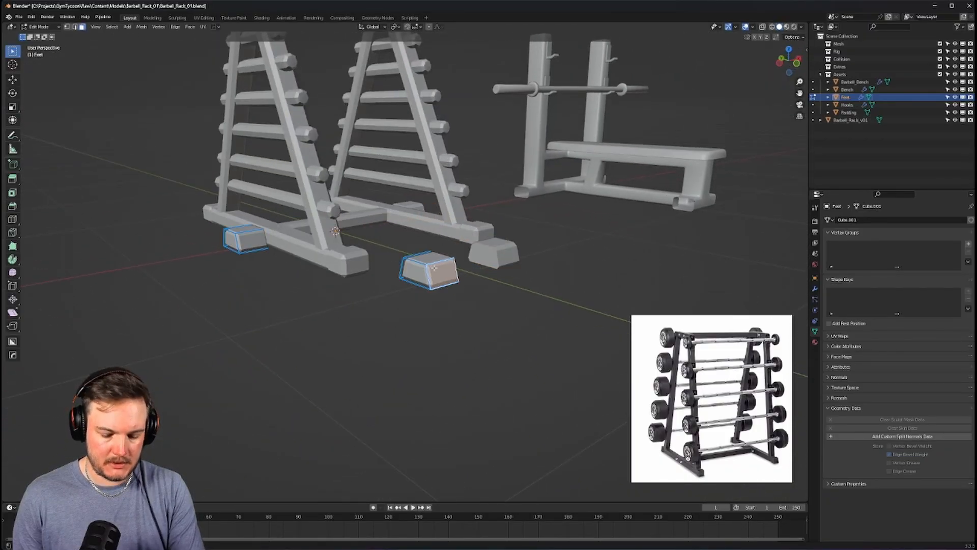
click(433, 267)
key(ctrl+z)
key(x)
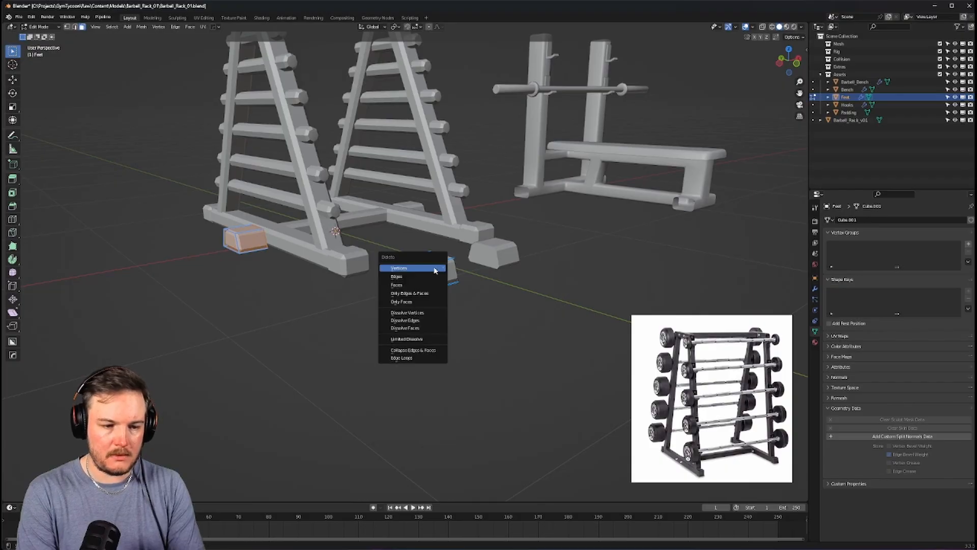
click(435, 268)
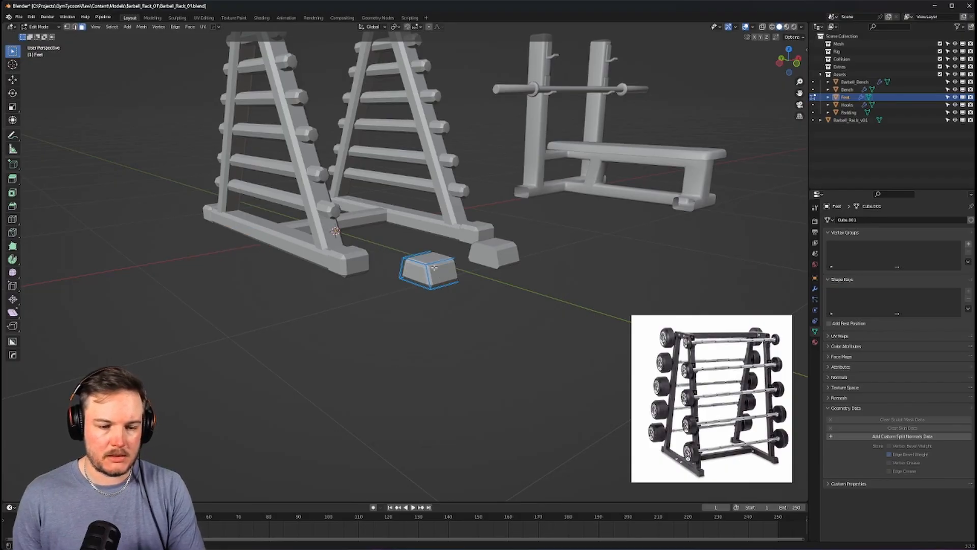
Return the Feet object to Object Mode and hide it from the viewport
key(Tab)
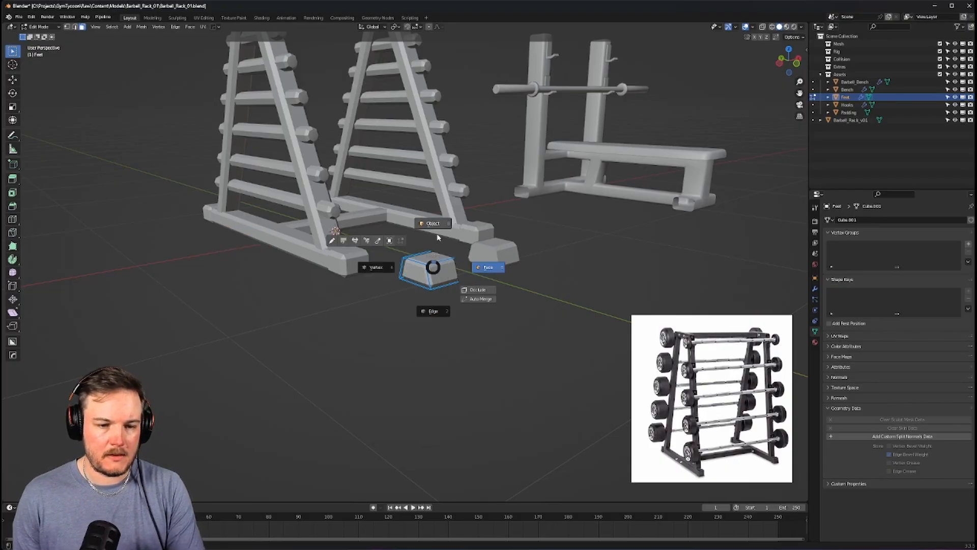
click(436, 233)
key(h)
middle_drag(436, 256, 501, 276)
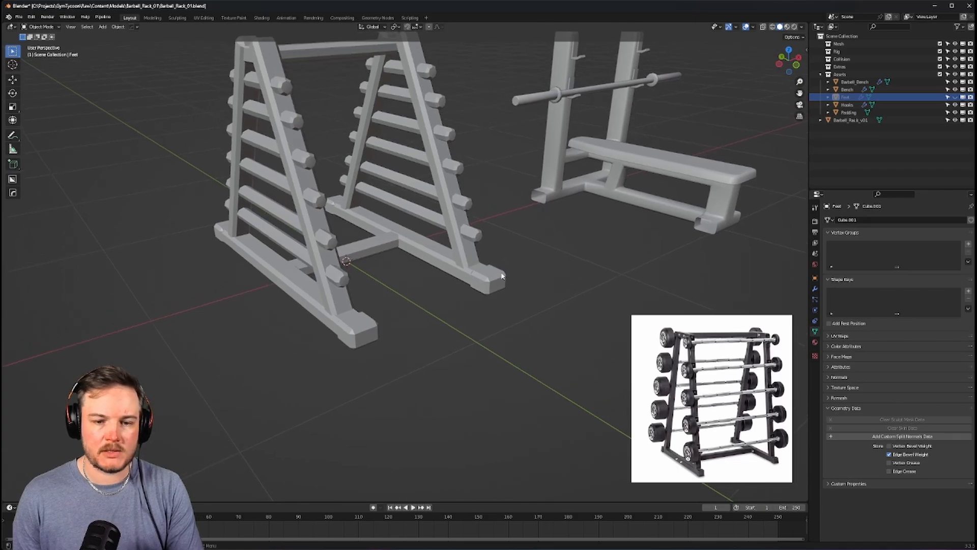
middle_drag(610, 219, 357, 272)
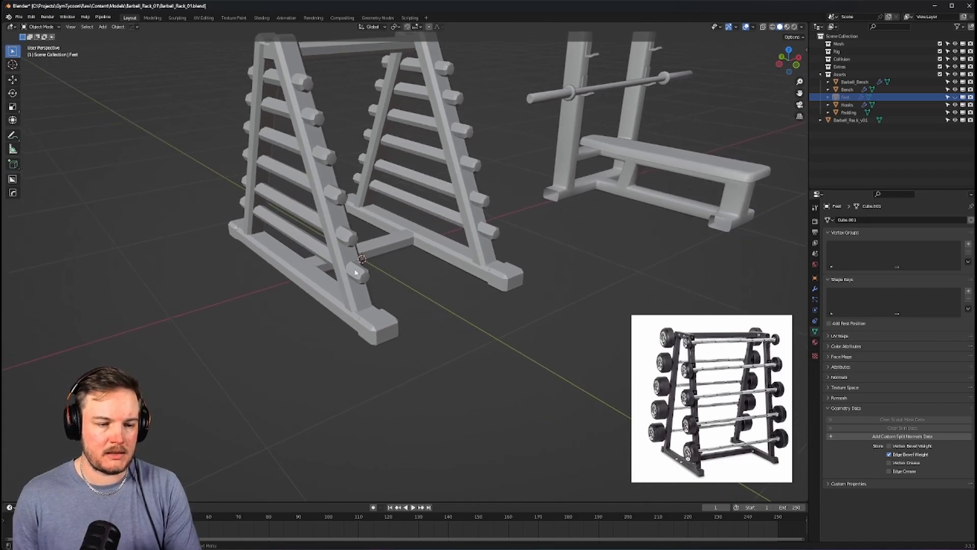
Open the barbell rack mesh for editing and select the face loops of both base beams and the crossbeam between them
click(358, 272)
key(Tab)
key(alt+a)
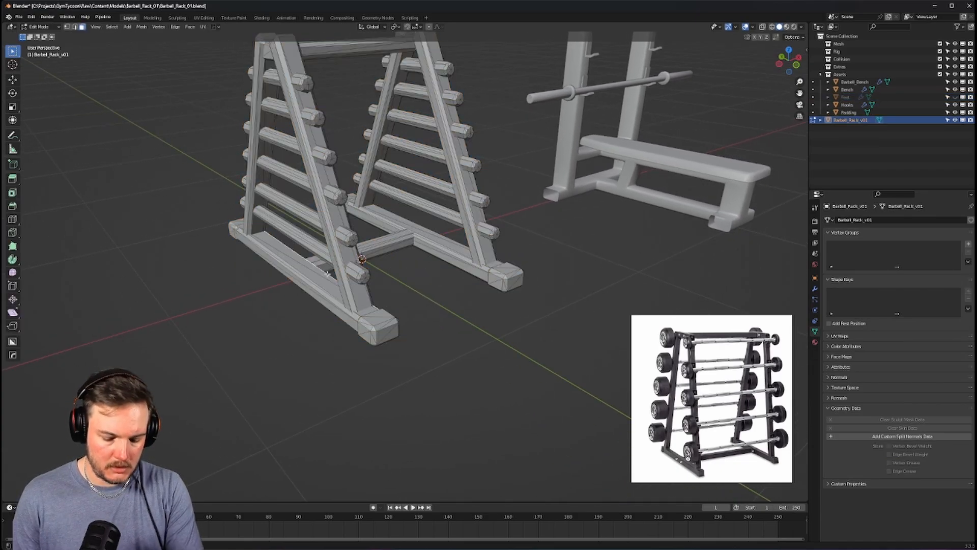
key(a)
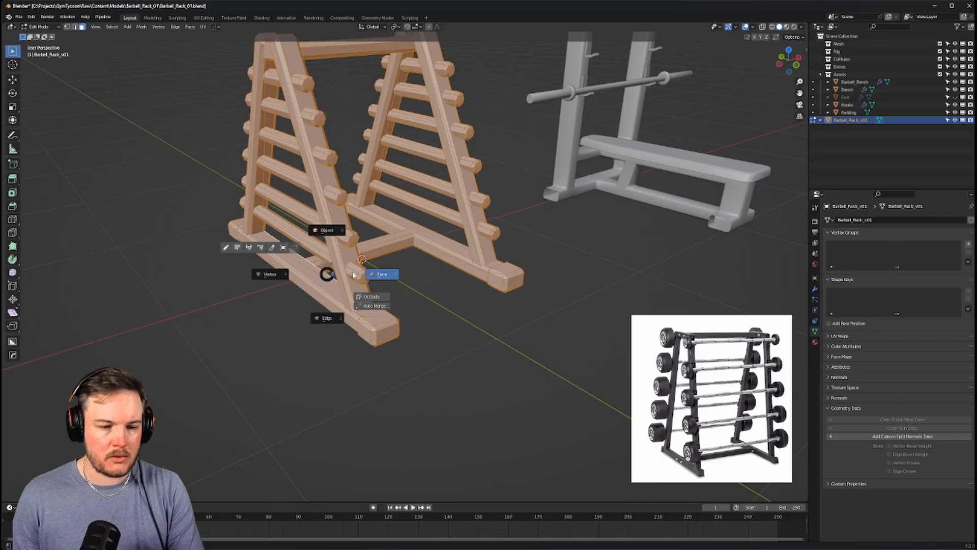
shift+middle_drag(350, 245, 340, 317)
click(305, 354)
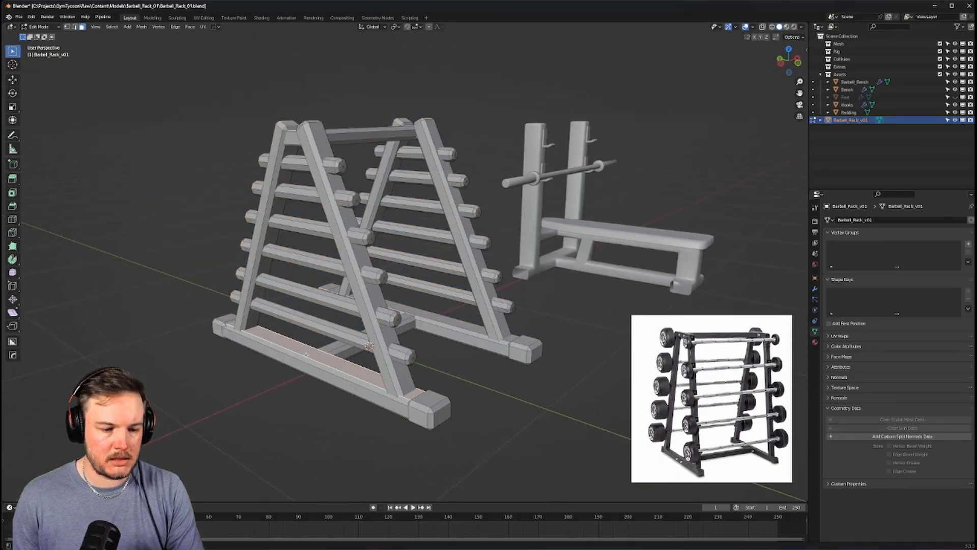
alt+click(305, 355)
alt+shift+click(334, 346)
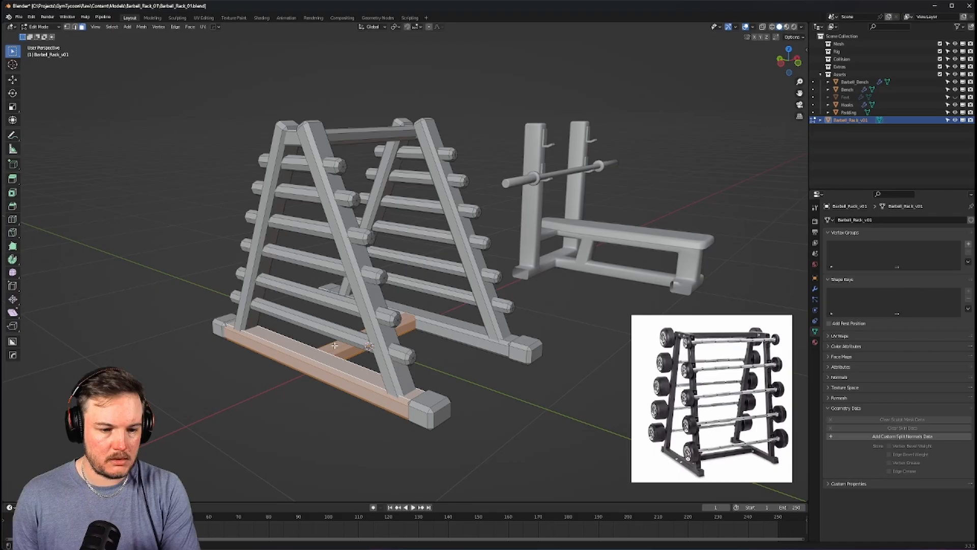
alt+shift+click(422, 320)
Add the linked foot blocks at the ends of both rack base beams to the face selection
key(l)
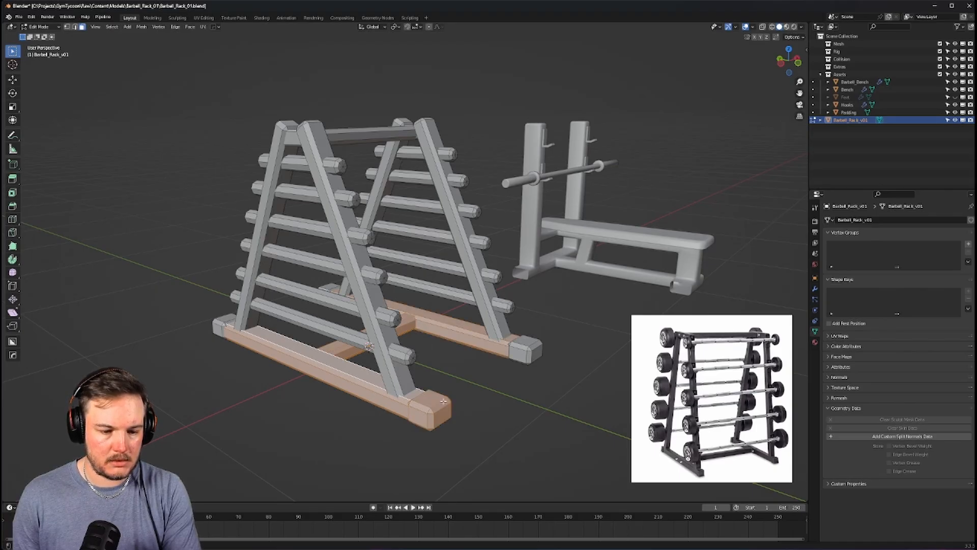
key(l)
middle_drag(321, 333, 425, 330)
key(l)
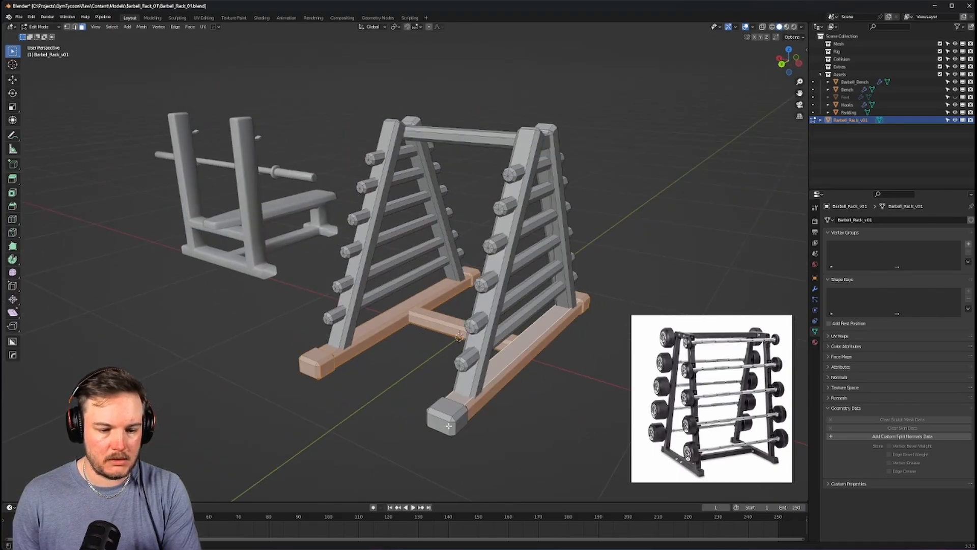
key(l)
middle_drag(453, 370, 363, 336)
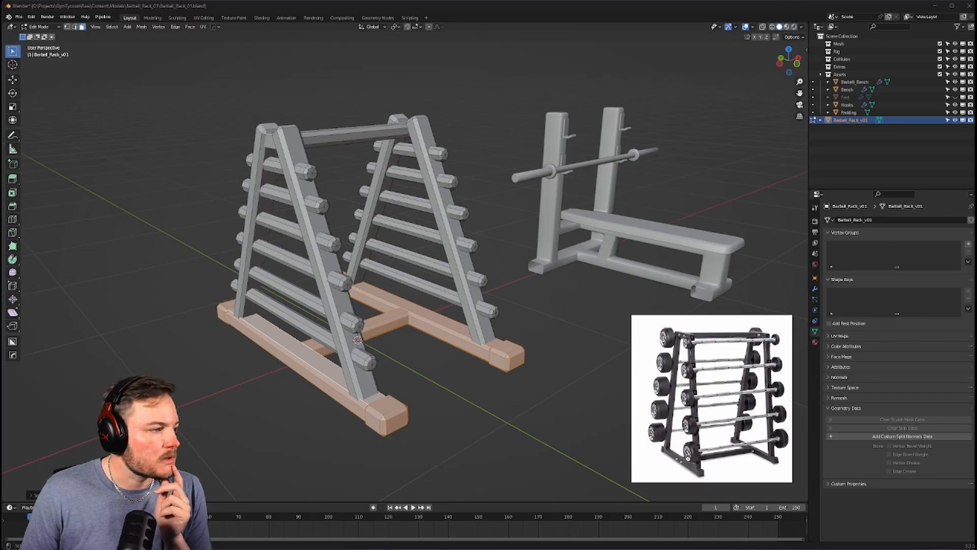
Bring up the GitHub release page over the viewport and move the barbell rack reference image off this screen
key(alt+Tab)
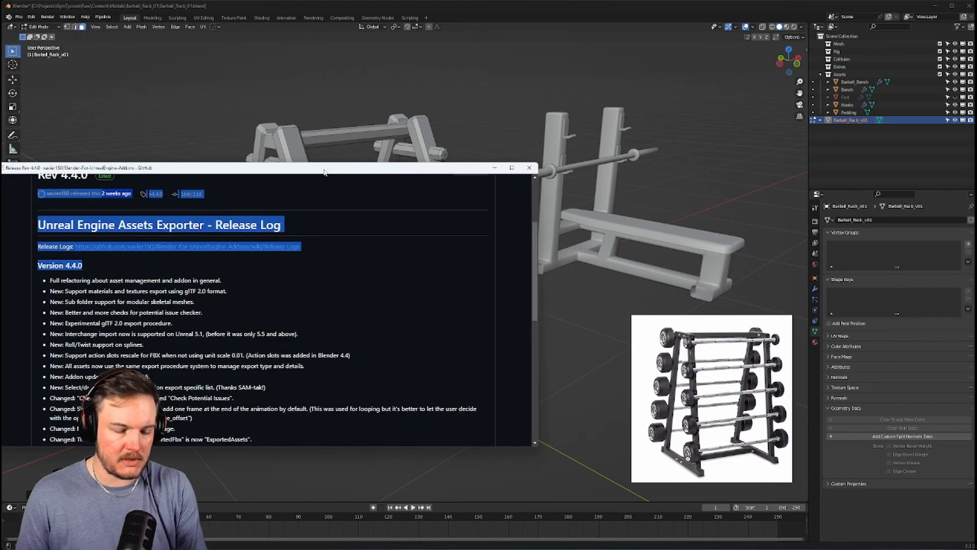
drag(324, 171, 361, 83)
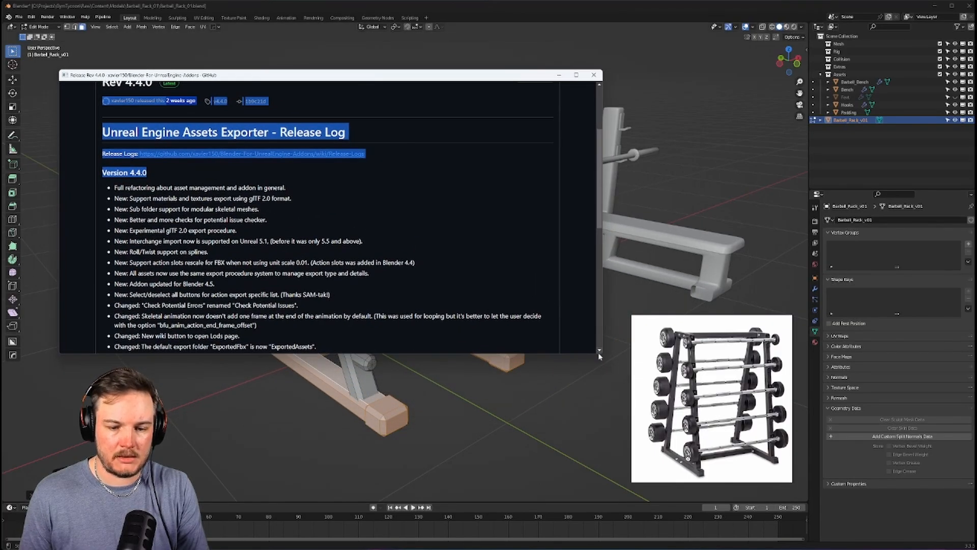
right_click(704, 301)
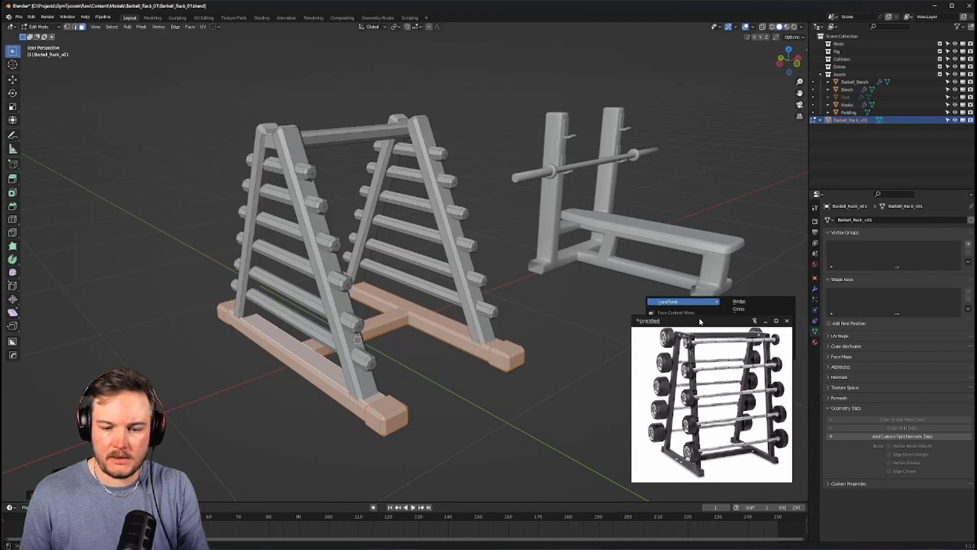
drag(701, 322, 976, 249)
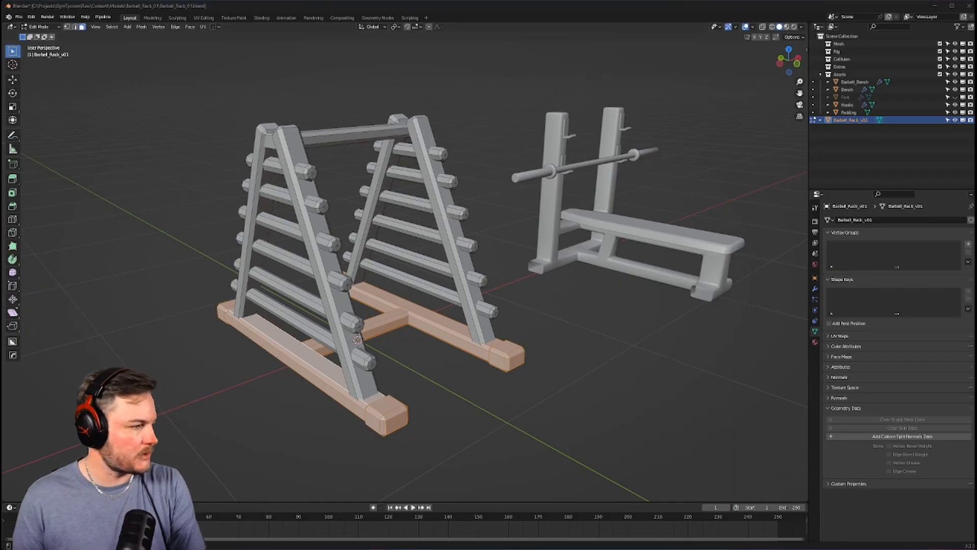
Switch back to the browser window with the Unreal Engine Assets Exporter release page and enlarge it
key(alt+Tab)
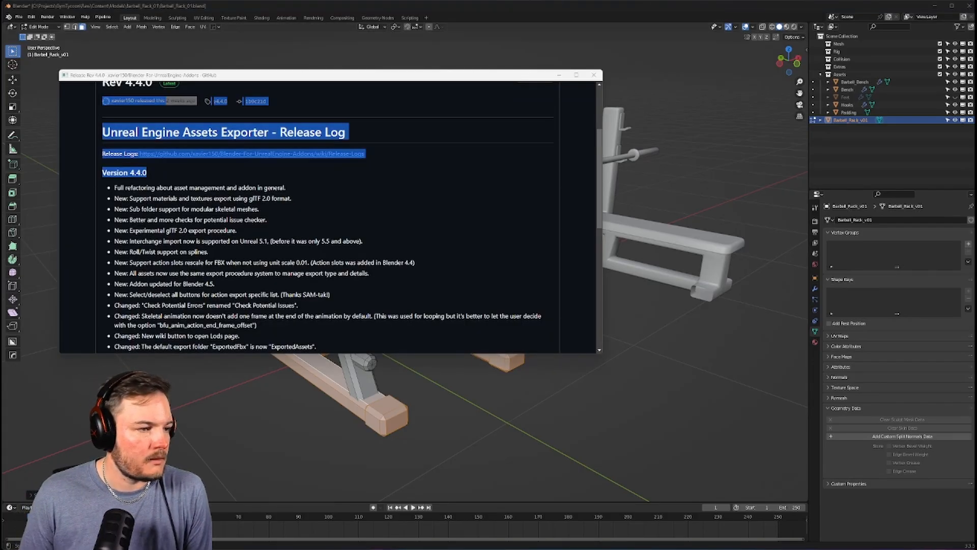
drag(240, 75, 276, 67)
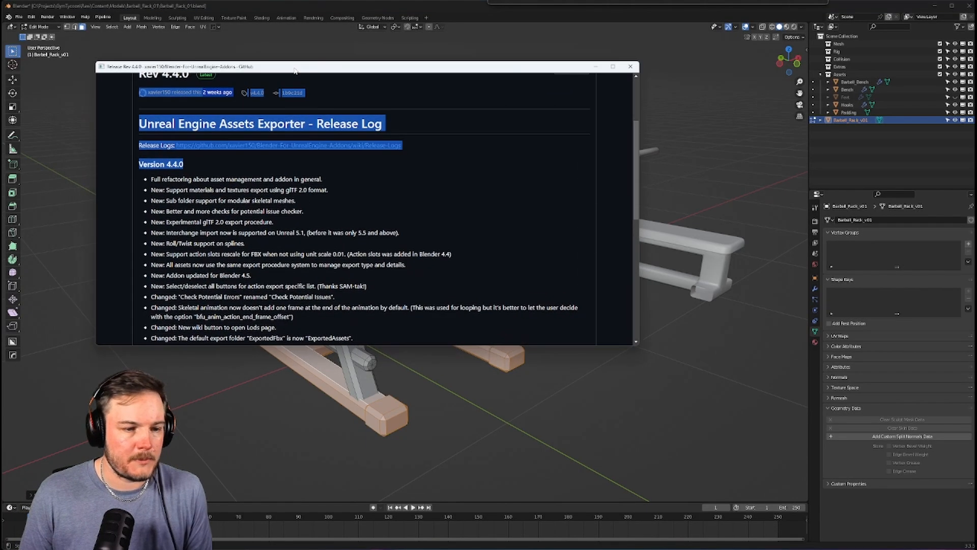
click(443, 188)
drag(633, 342, 784, 493)
Read the Version 4.4.0 release log of the Unreal Engine Assets Exporter down to its downloadable assets
scroll(314, 194, down, 3)
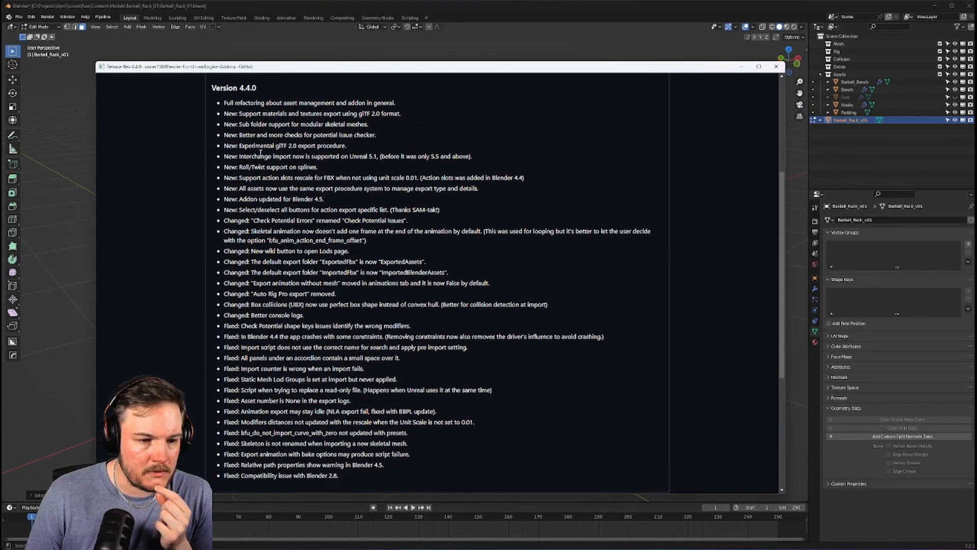
drag(254, 167, 407, 184)
scroll(268, 179, down, 2)
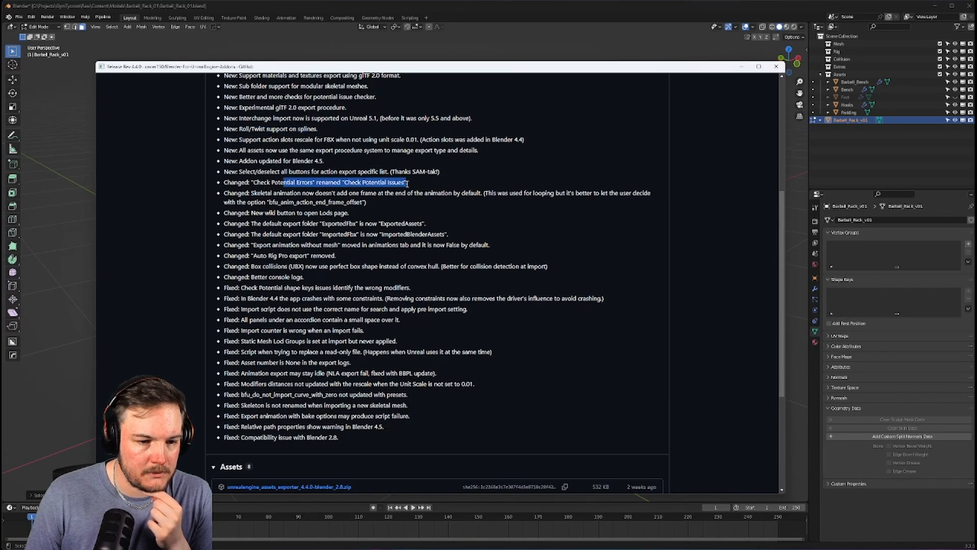
click(337, 194)
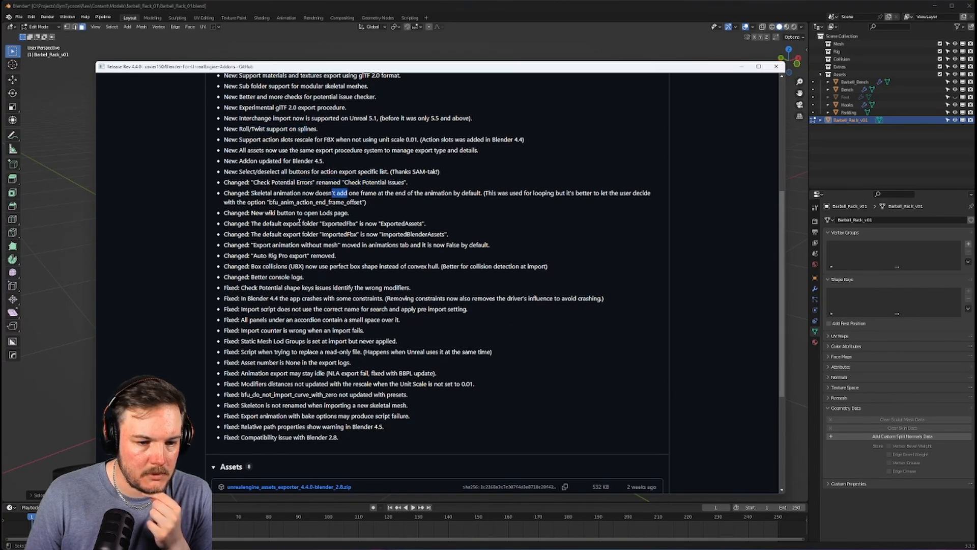
drag(299, 223, 318, 222)
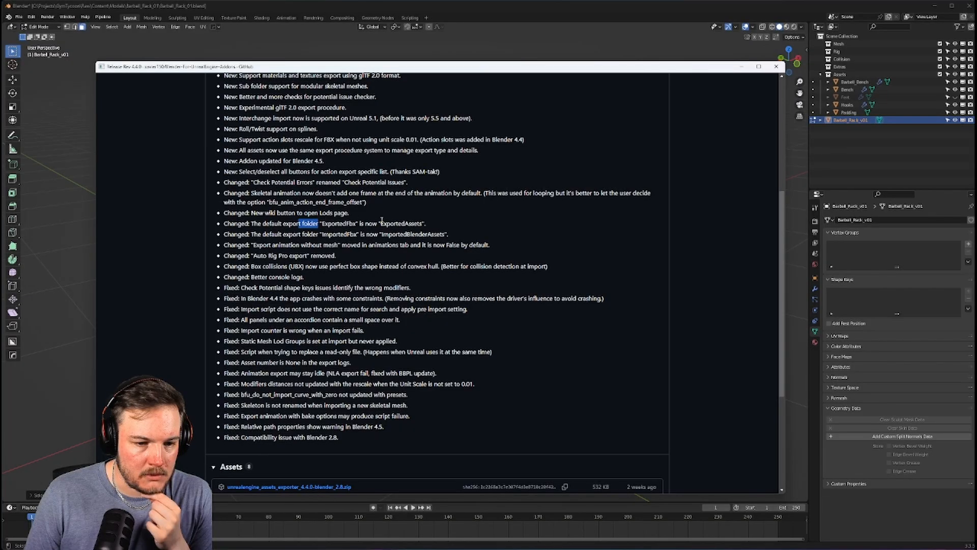
scroll(275, 224, down, 1)
scroll(273, 224, down, 1)
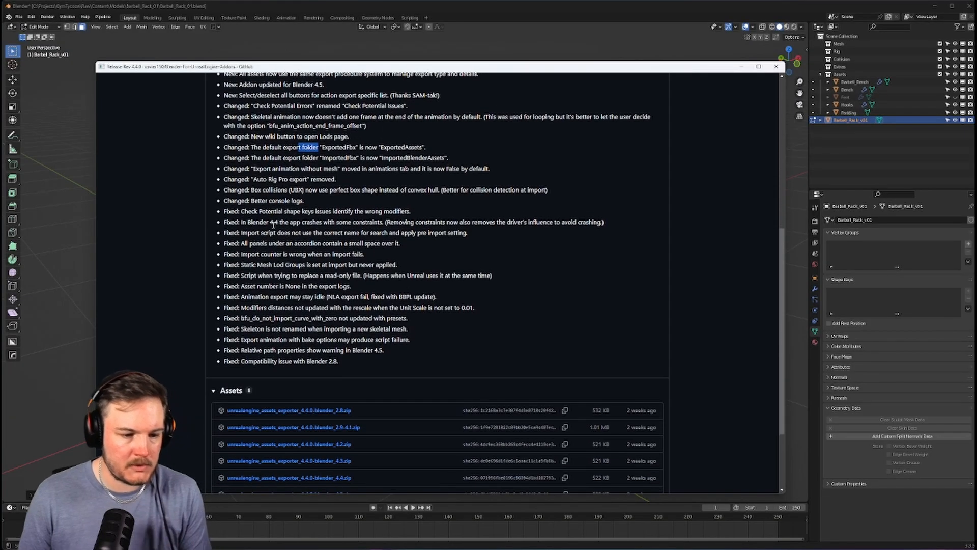
scroll(273, 228, down, 5)
scroll(274, 228, up, 1)
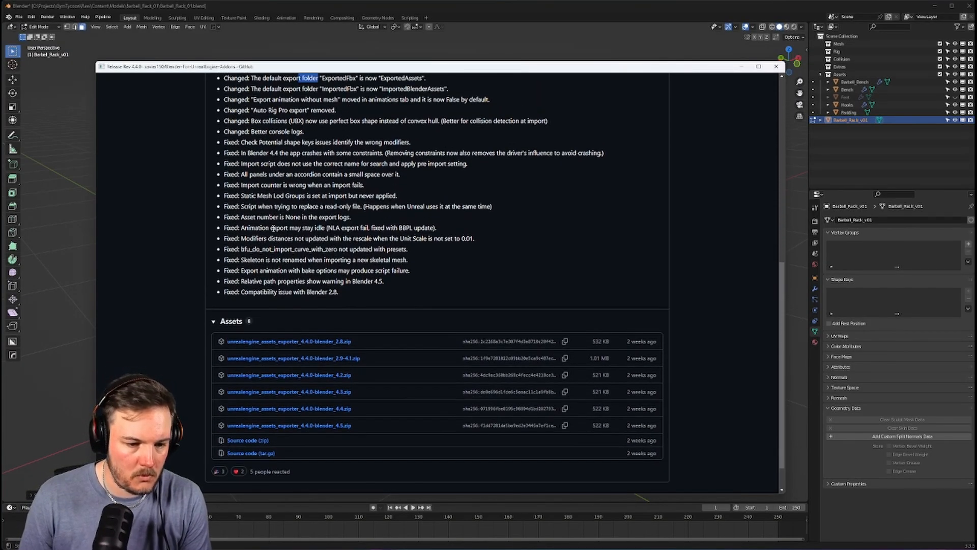
scroll(274, 232, down, 2)
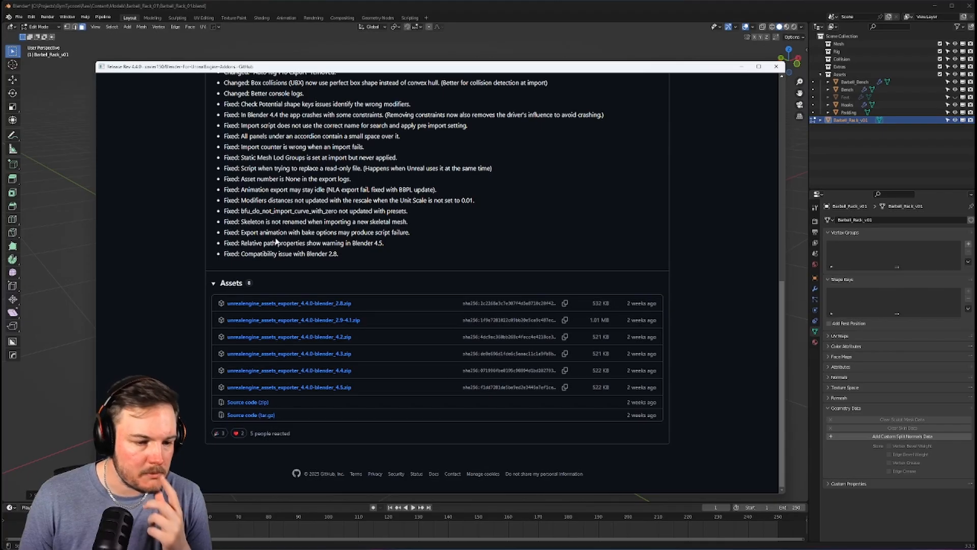
scroll(275, 239, up, 1)
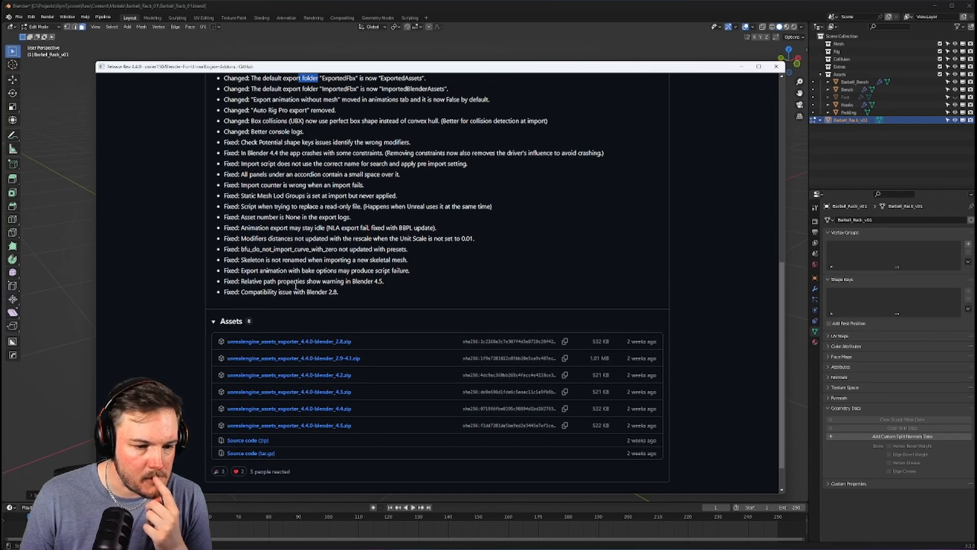
drag(278, 293, 318, 294)
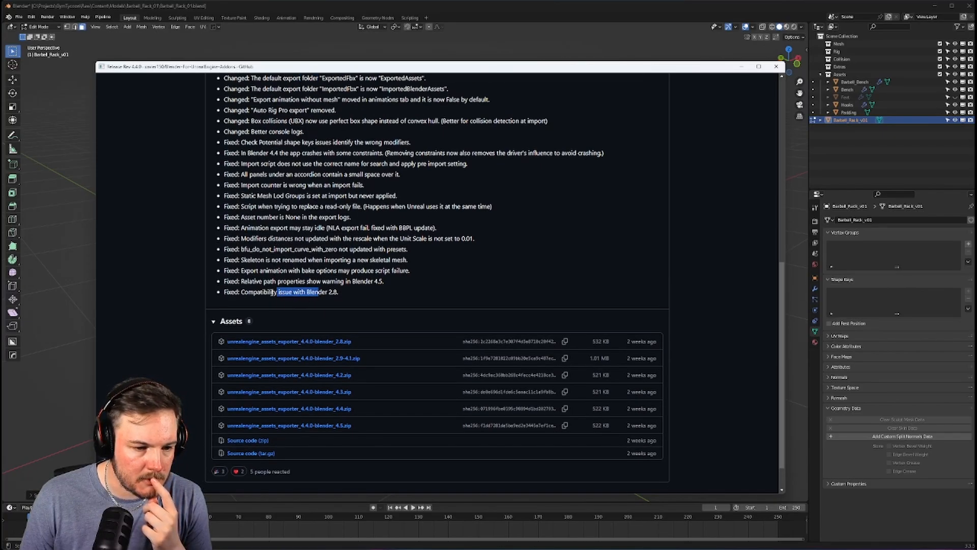
Review the 4.4.0 release heading, new features, fixes and per-version Blender downloads again
scroll(271, 292, up, 8)
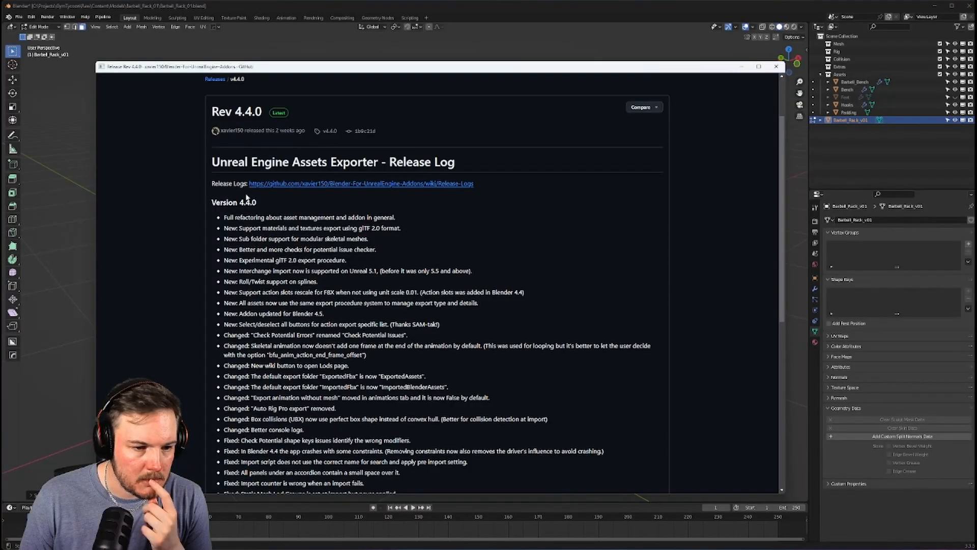
scroll(264, 192, up, 1)
scroll(263, 191, down, 9)
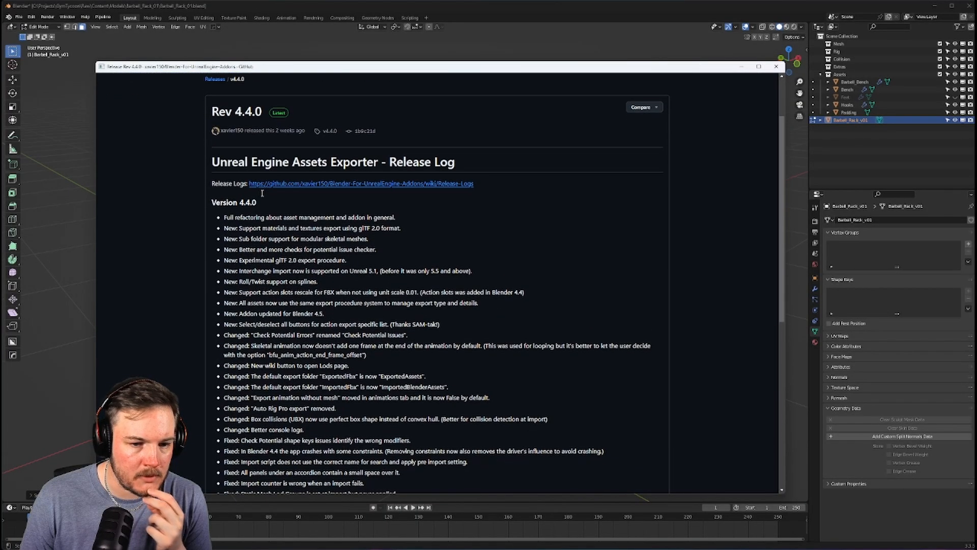
scroll(263, 203, down, 1)
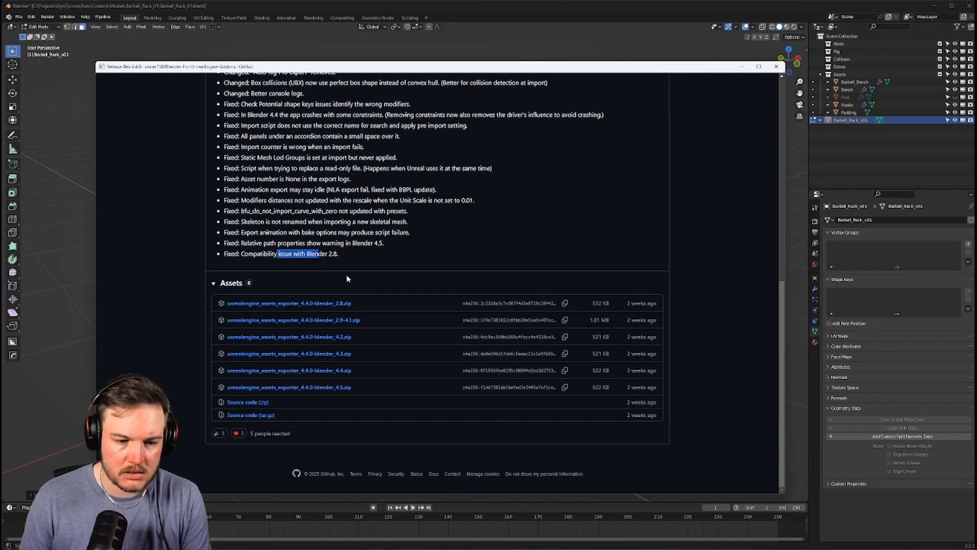
scroll(346, 286, up, 1)
click(298, 290)
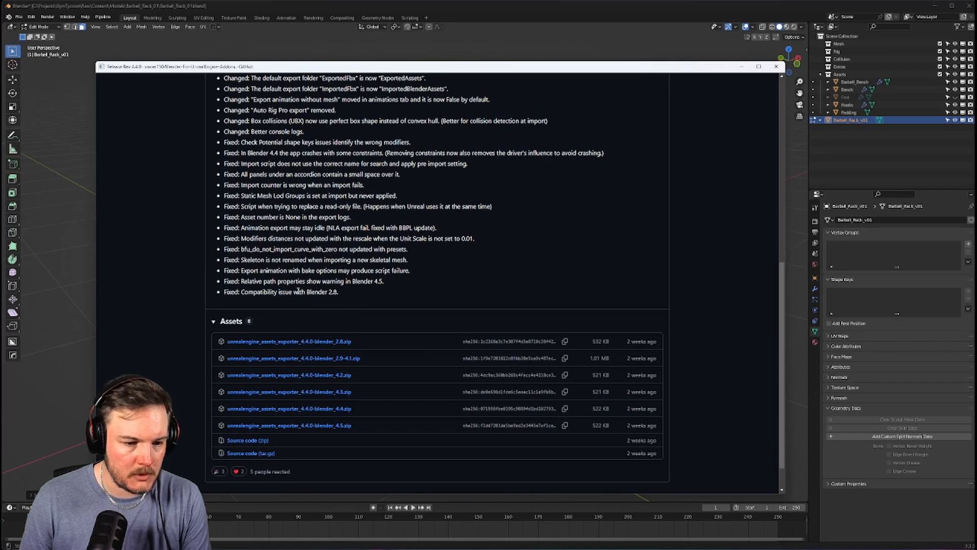
scroll(298, 291, up, 6)
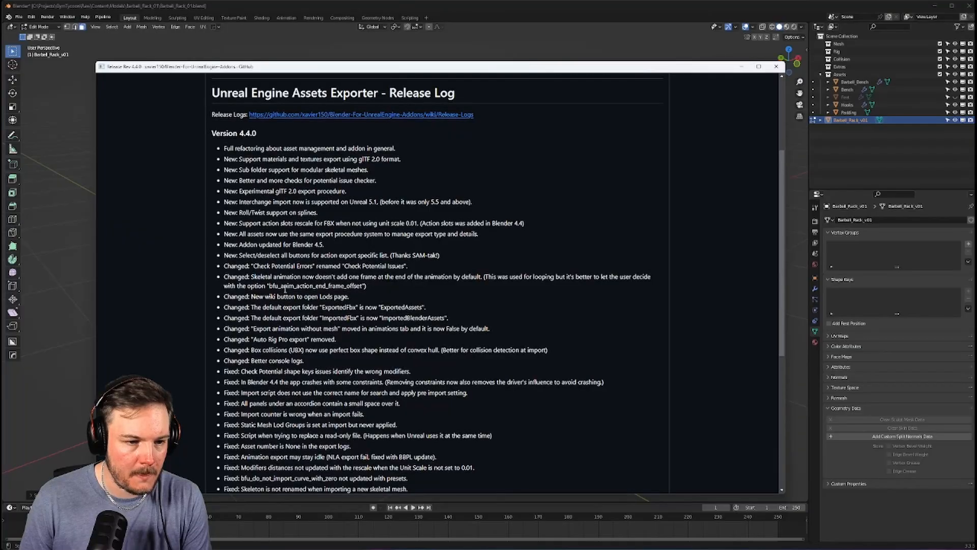
scroll(285, 290, down, 1)
drag(275, 174, 288, 219)
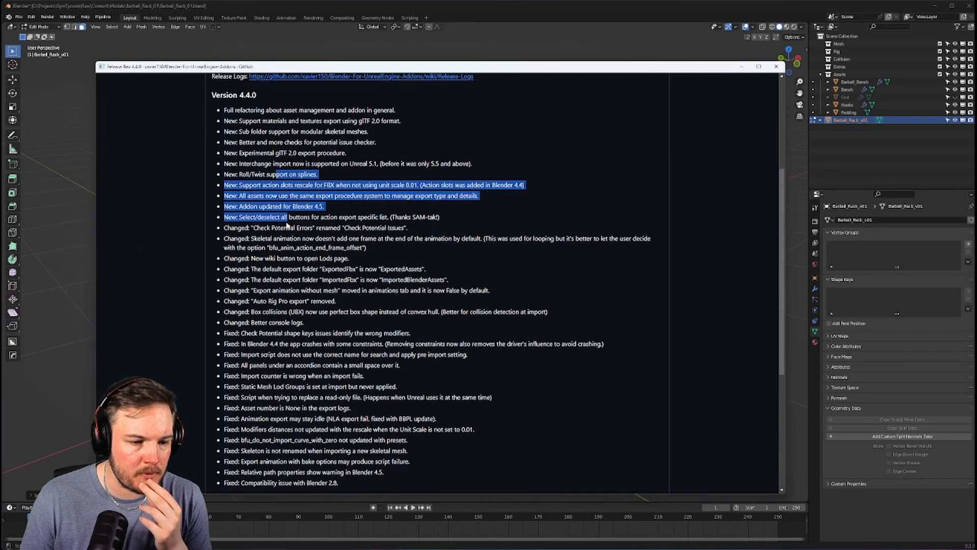
scroll(287, 226, down, 1)
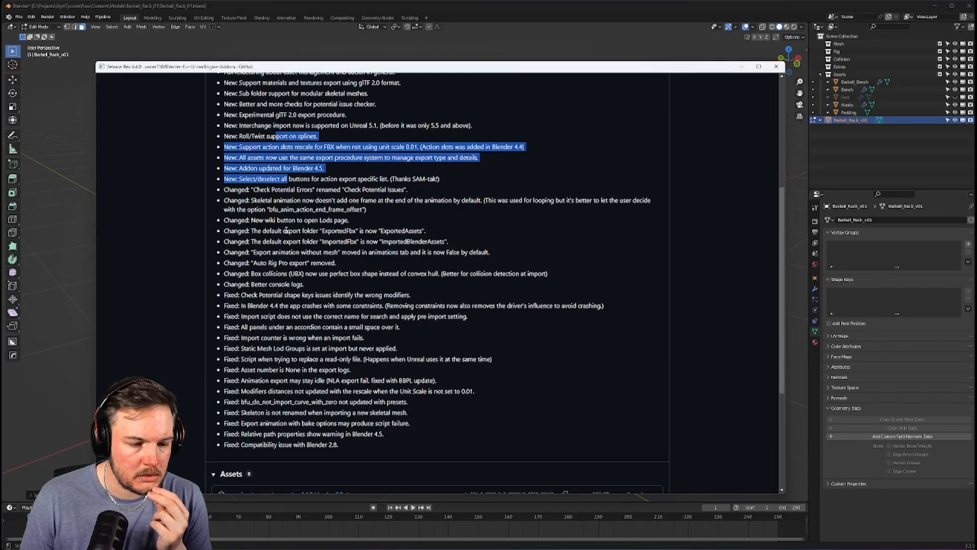
View the release author's GitHub profile, then return to the Rev 4.4.0 release page
scroll(280, 234, up, 5)
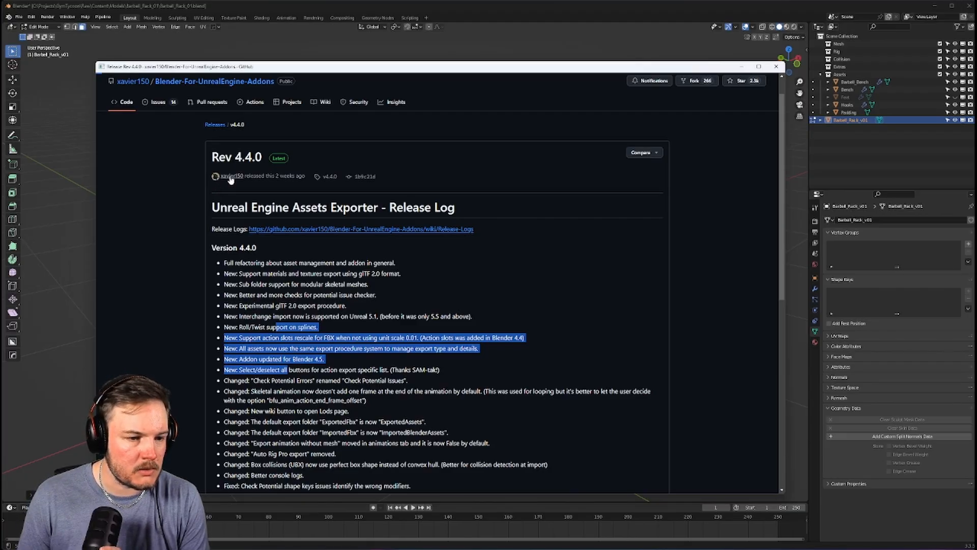
click(231, 176)
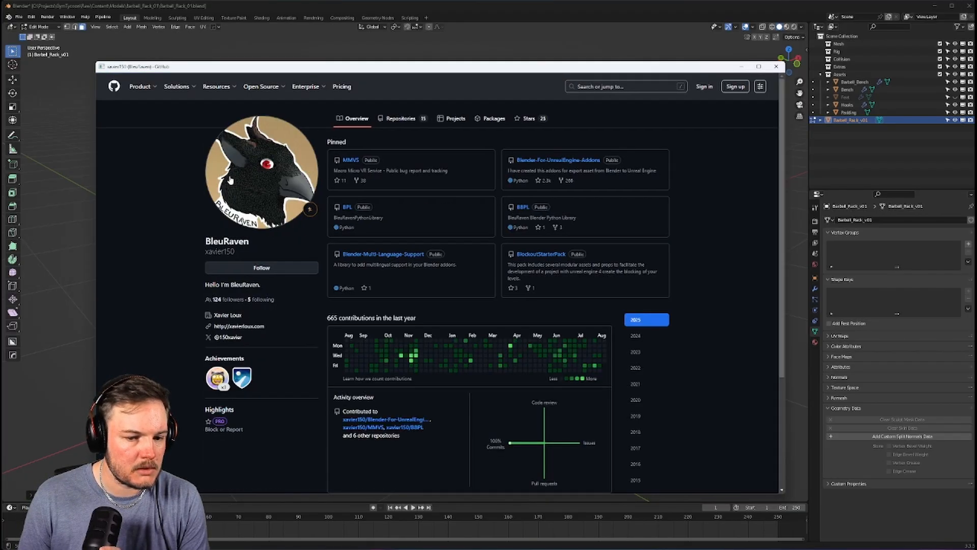
key(alt+Left)
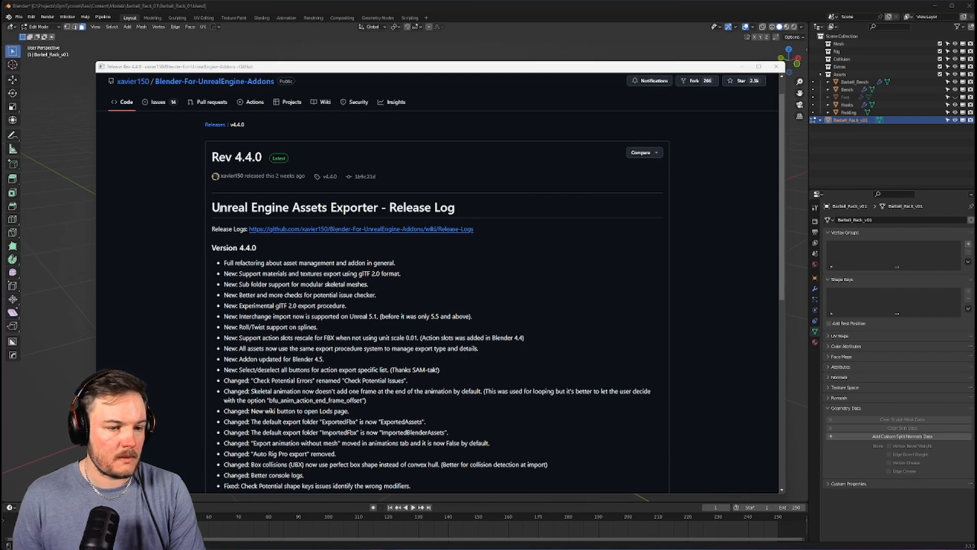
Highlight the add-on name Unreal Engine Assets Exporter on the release page, and bring up an enlarged browser window with the CGHero export tutorial
drag(211, 207, 379, 209)
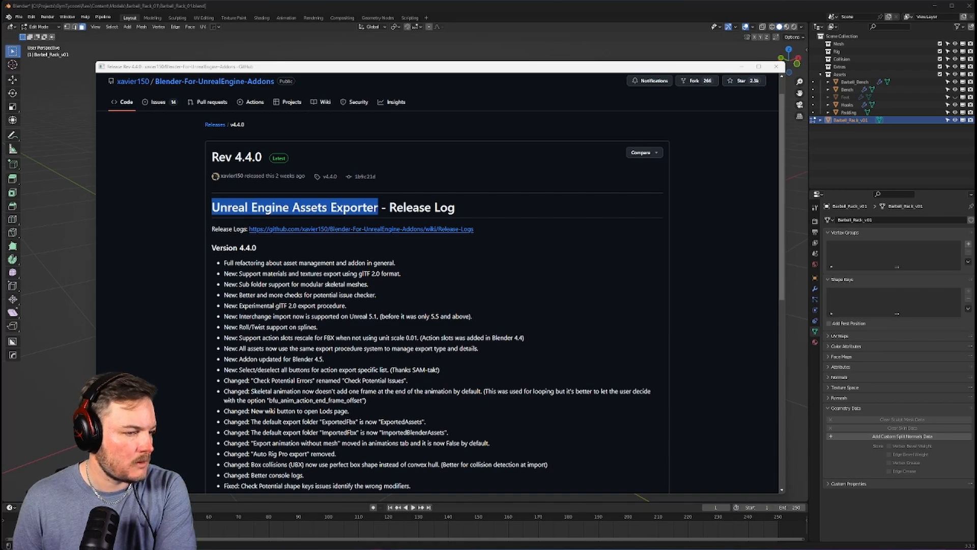
drag(1, 270, 409, 35)
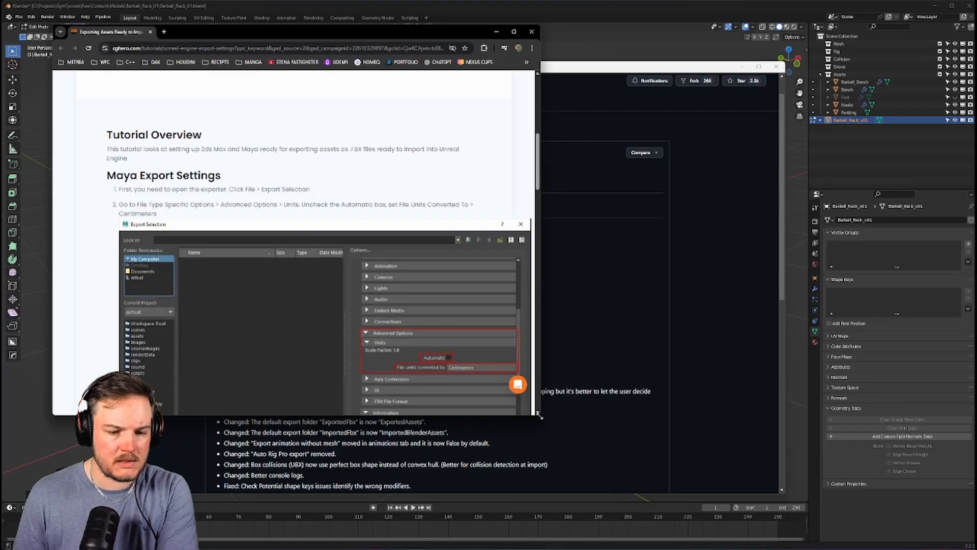
drag(538, 415, 839, 513)
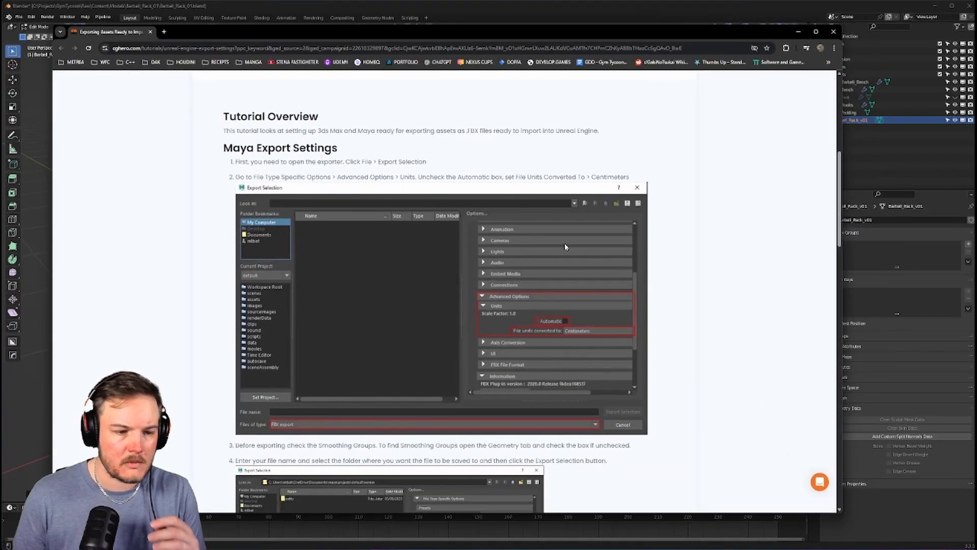
Read the Exporting Assets Ready to Import Into Unreal Engine tutorial, including its Maya and 3ds Max export settings
scroll(564, 243, up, 6)
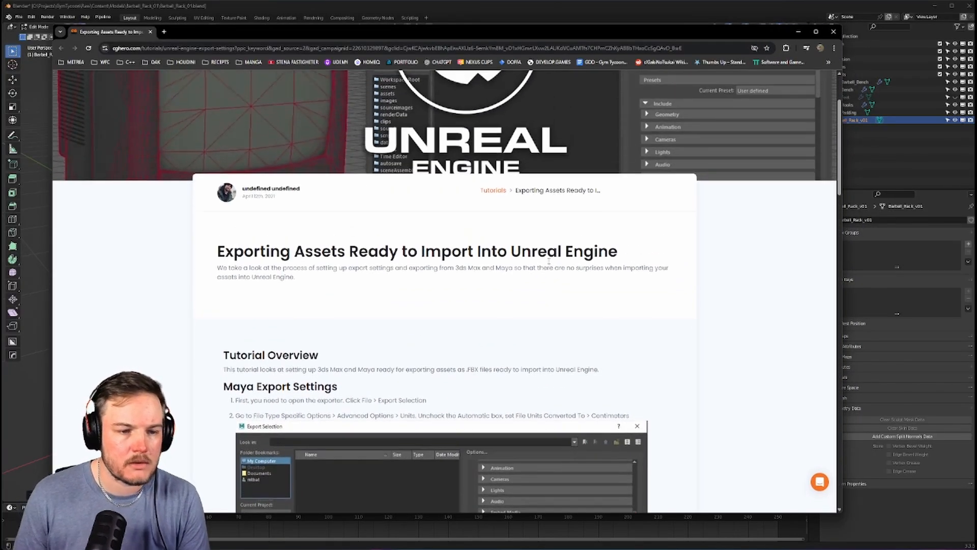
scroll(549, 267, down, 2)
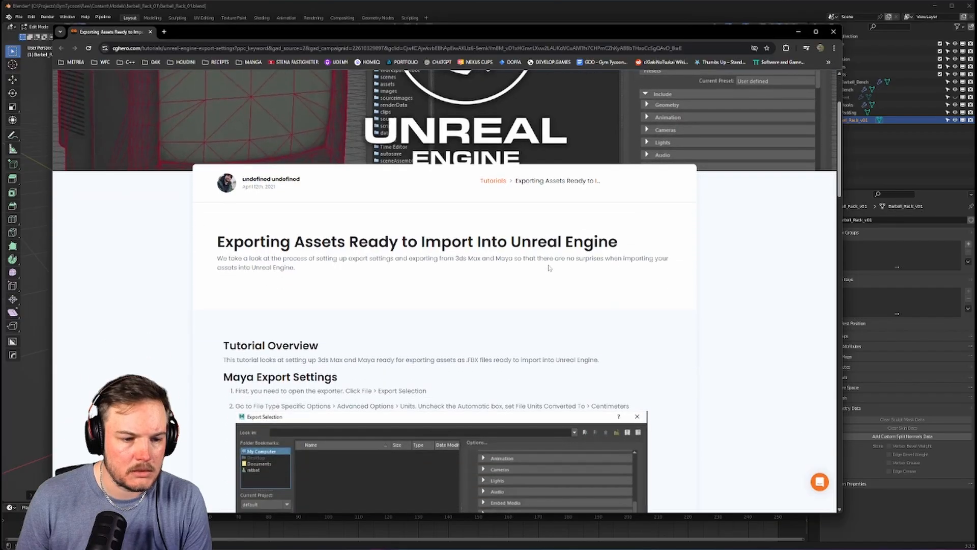
scroll(548, 267, down, 3)
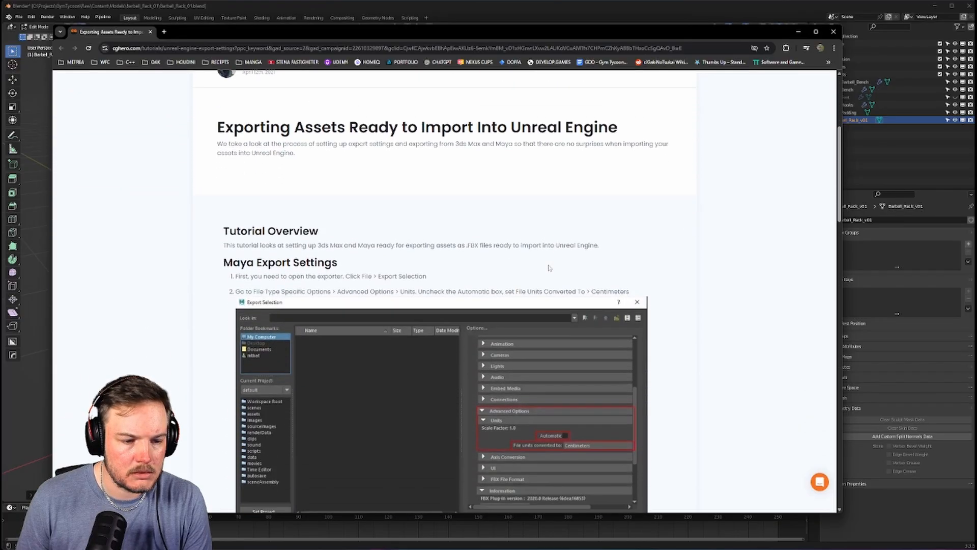
scroll(548, 267, down, 7)
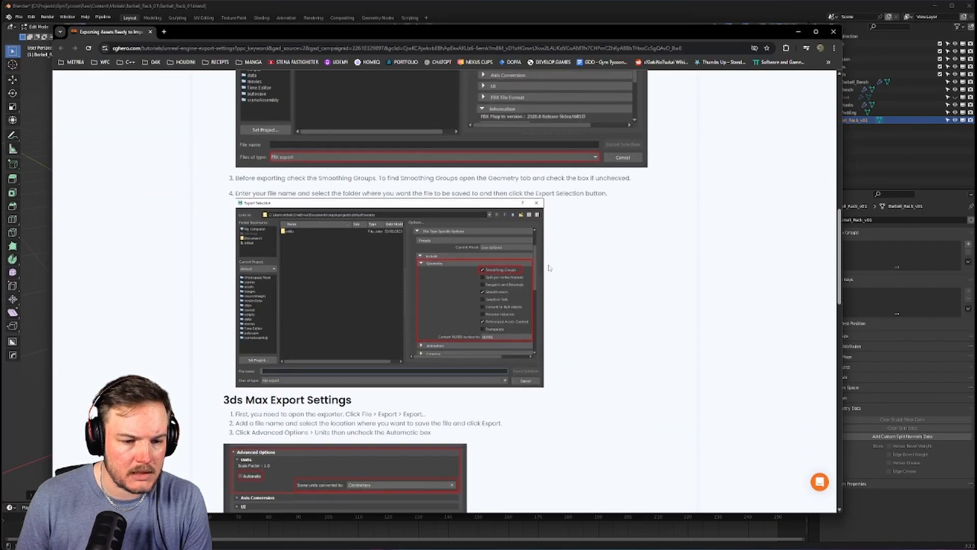
scroll(548, 268, down, 9)
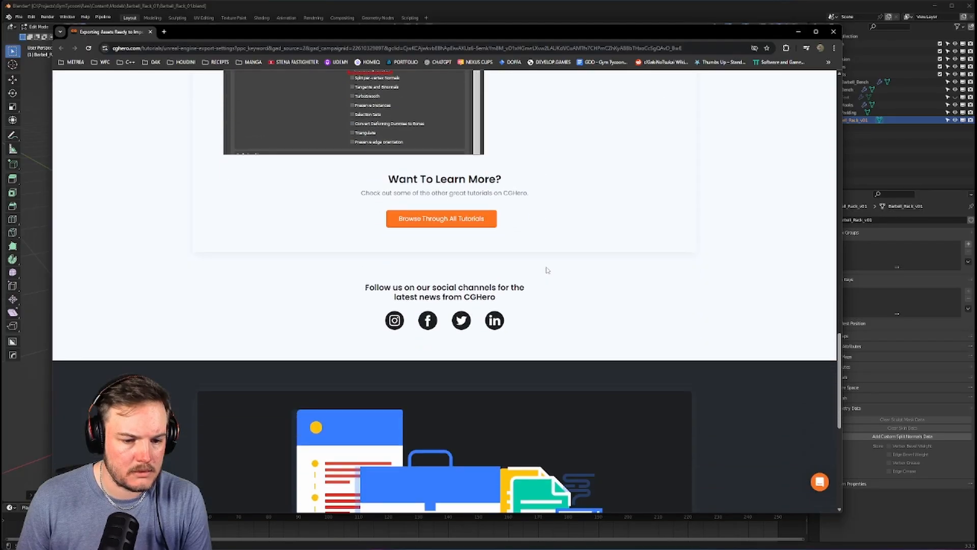
scroll(547, 269, up, 19)
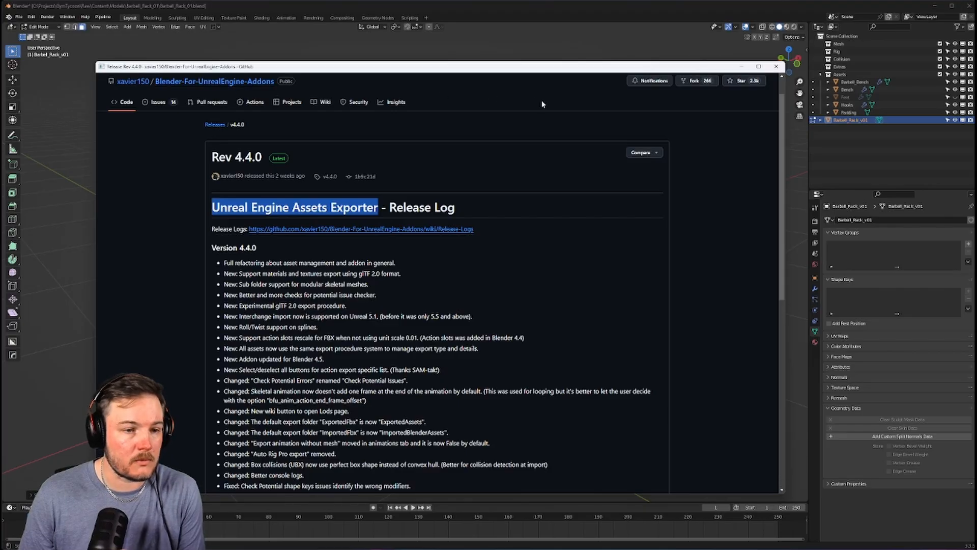
Review the exporter release's changes and downloadable assets once more, and close the release page to return to Blender
scroll(485, 177, up, 1)
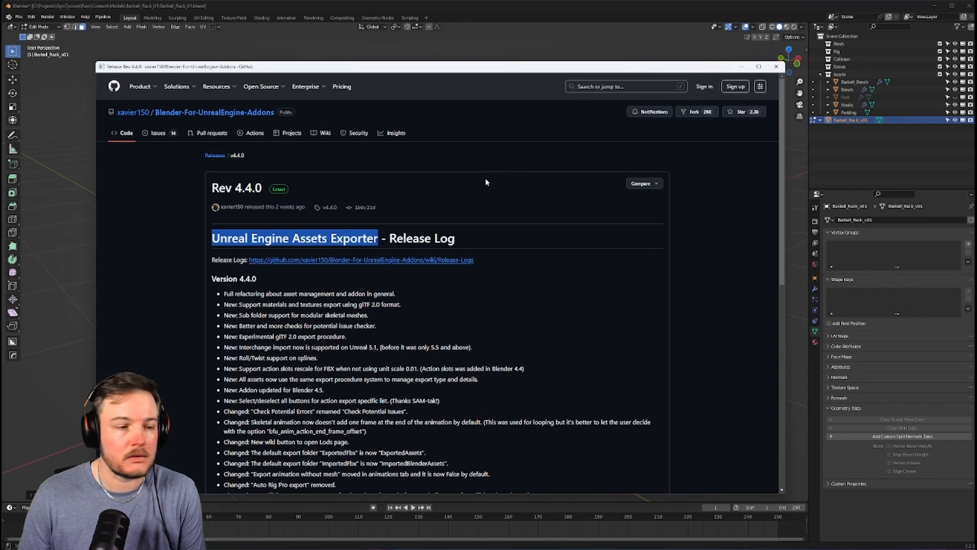
scroll(486, 182, down, 8)
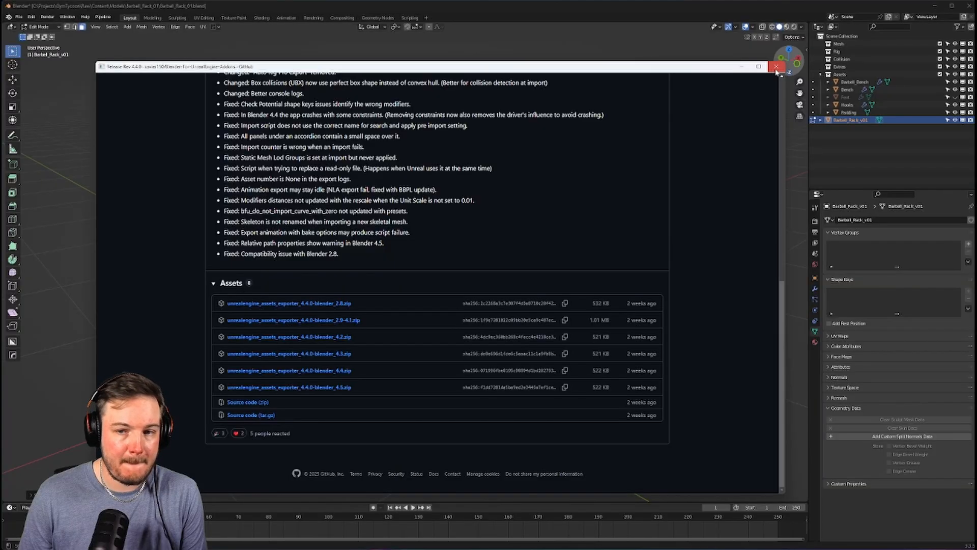
click(776, 67)
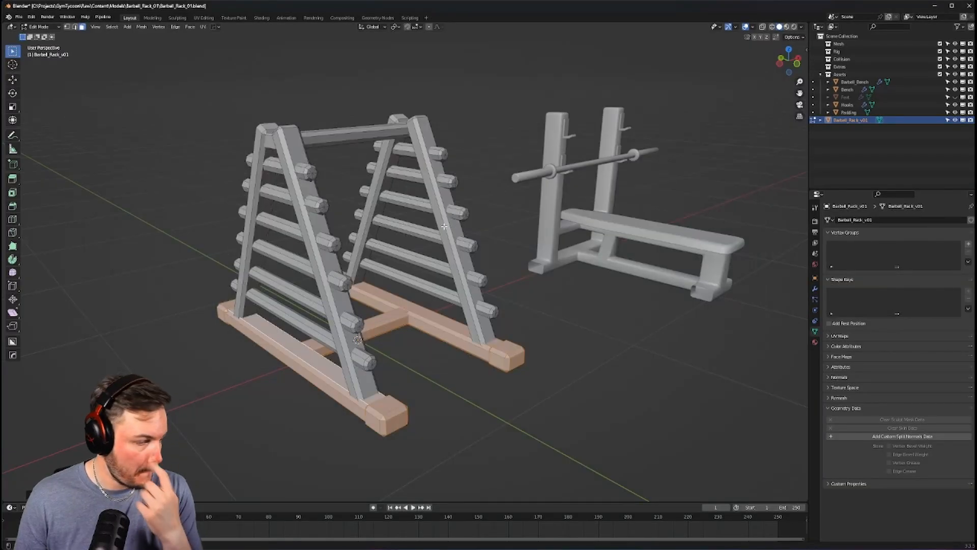
Separate the selected base of the barbell rack into its own object and return to Object Mode
middle_drag(430, 248, 437, 249)
key(p)
click(437, 252)
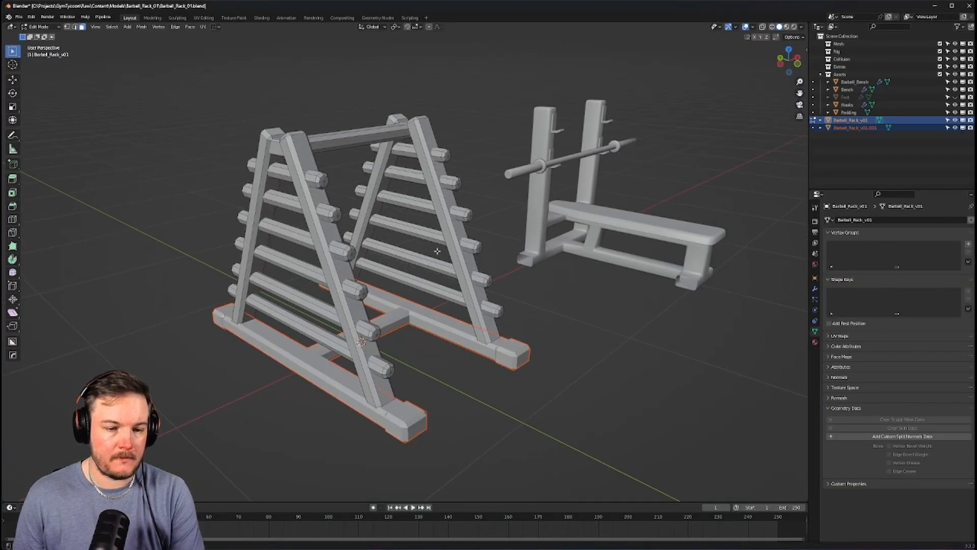
key(Tab)
Hide the upper rack object Barbell_Rack_v01 so that only the separated base remains in view beside the bench press
click(440, 222)
click(846, 120)
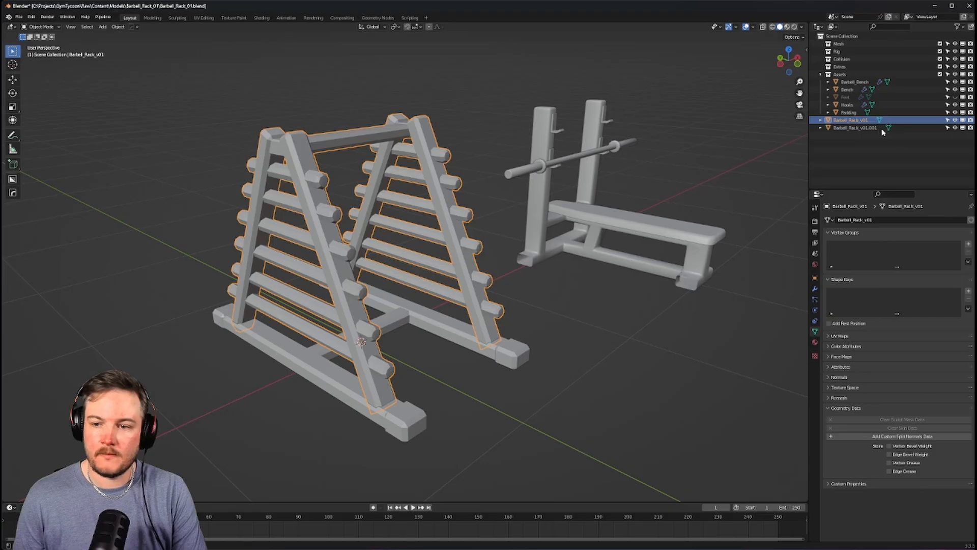
click(948, 120)
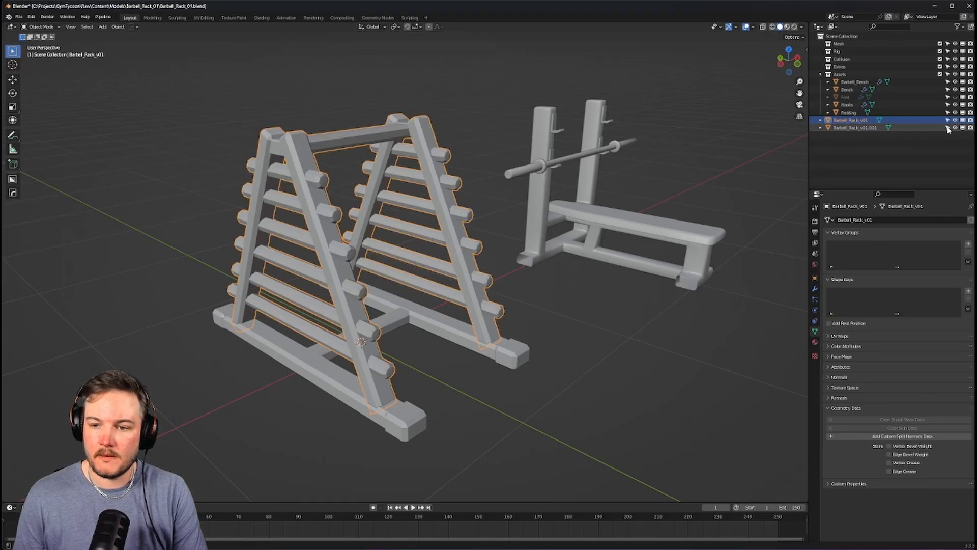
click(955, 120)
shift+middle_drag(354, 261, 414, 239)
scroll(370, 231, up, 3)
shift+middle_drag(424, 282, 429, 232)
scroll(391, 215, down, 1)
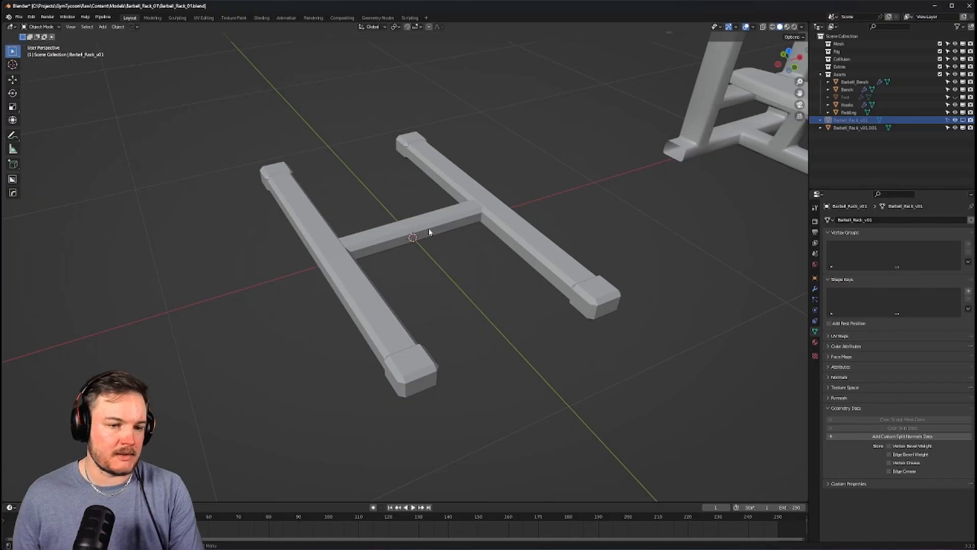
Separate the bench press's linked metal frame from the Bench object as its own object
middle_drag(332, 225, 360, 223)
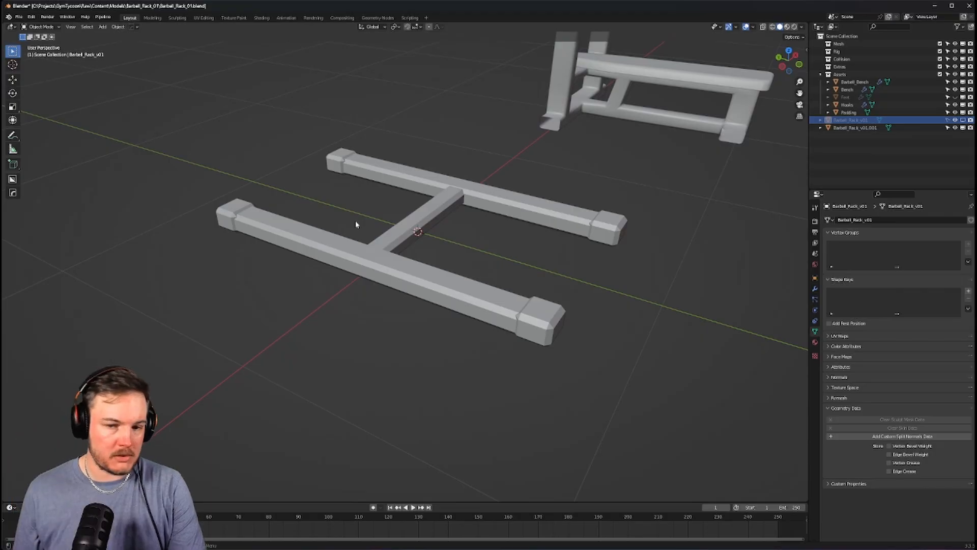
middle_drag(476, 203, 574, 183)
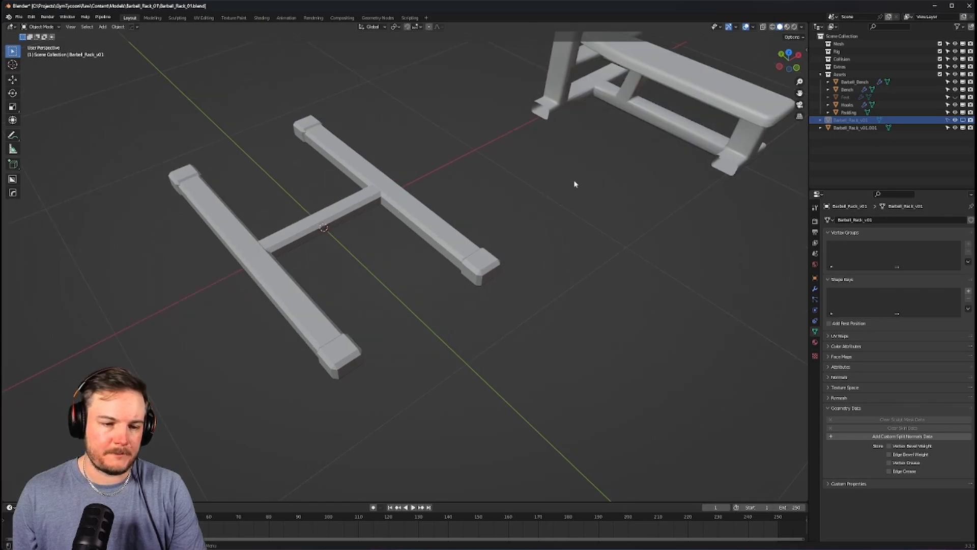
click(666, 122)
key(Tab)
click(671, 124)
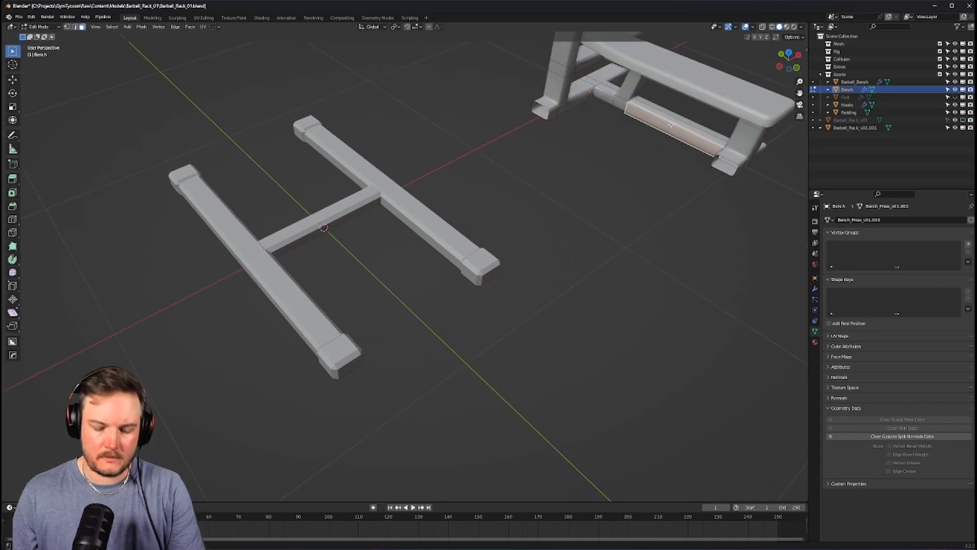
key(ctrl+l)
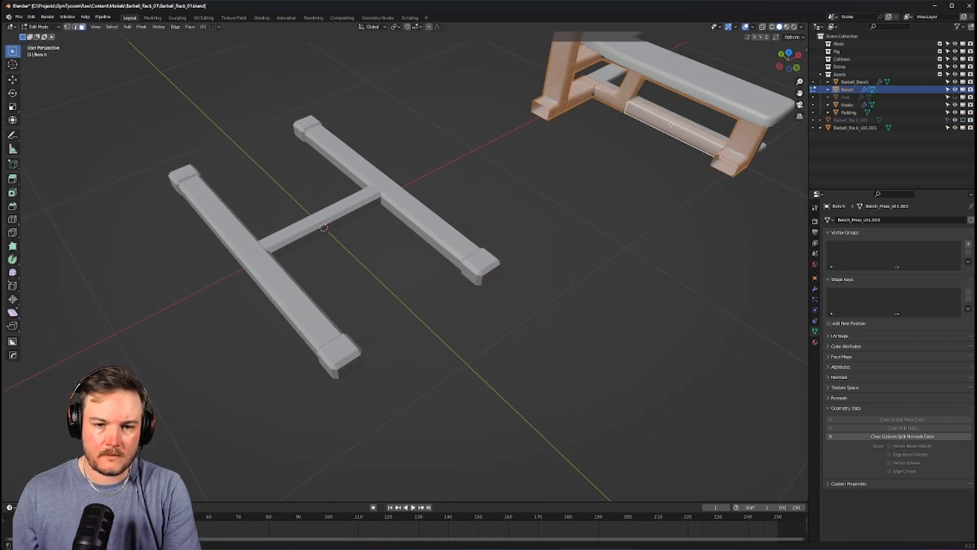
key(p)
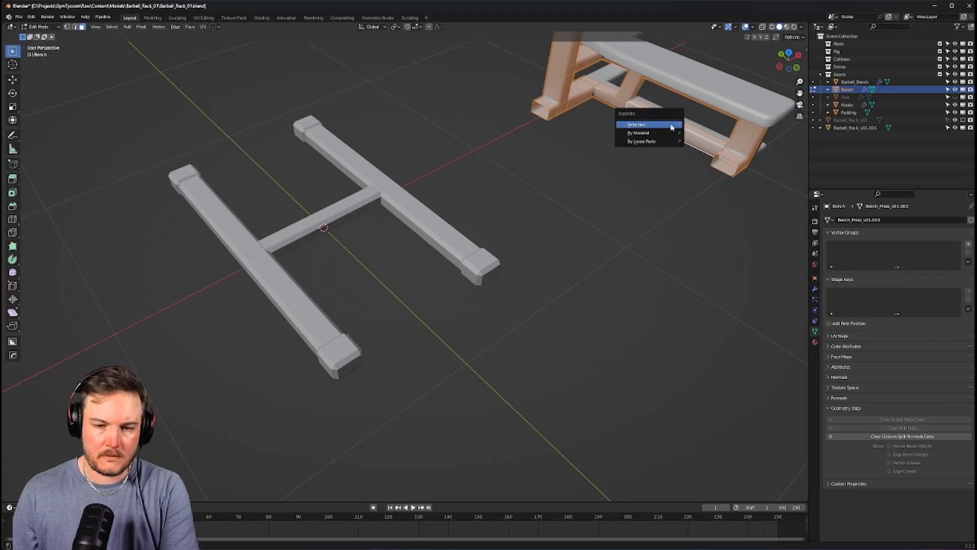
click(672, 125)
Clear the location of the separated bench frame so it sits at the world origin over the rack base
key(Tab)
click(664, 125)
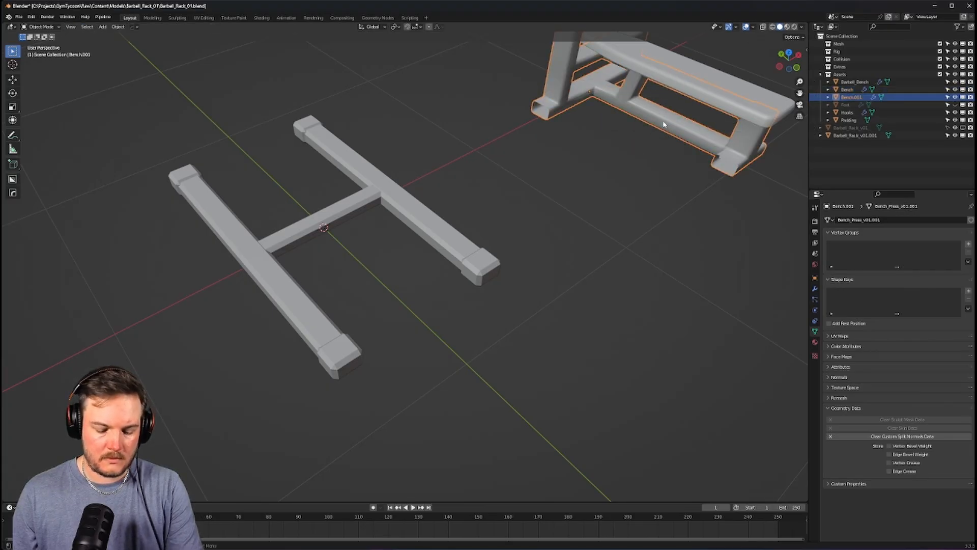
key(alt+g)
mouse_move(526, 172)
middle_down()
mouse_move(535, 173)
mouse_move(514, 187)
middle_up()
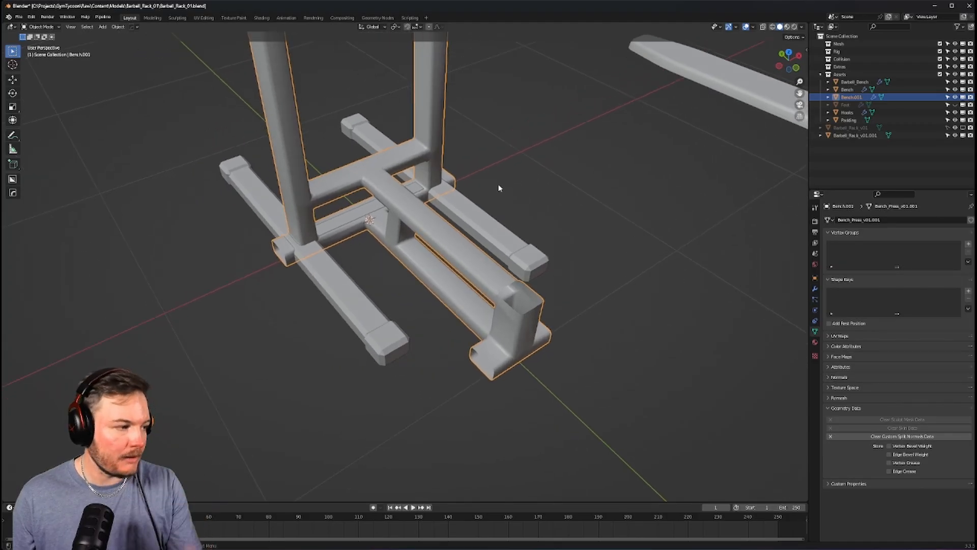
Keep only the lower long beam of the separated bench frame and delete all its other geometry
middle_drag(470, 227, 549, 239)
key(Tab)
key(alt+z)
key(l)
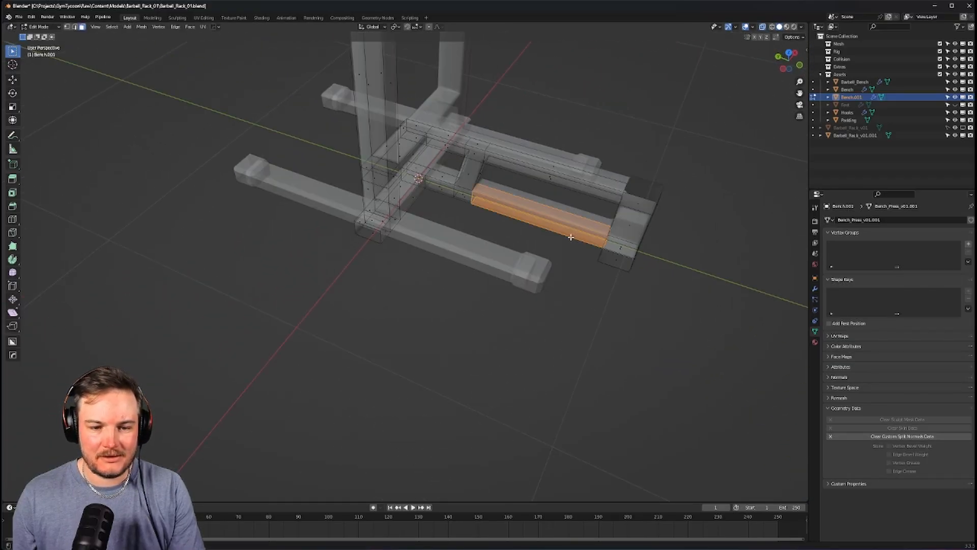
key(ctrl+i)
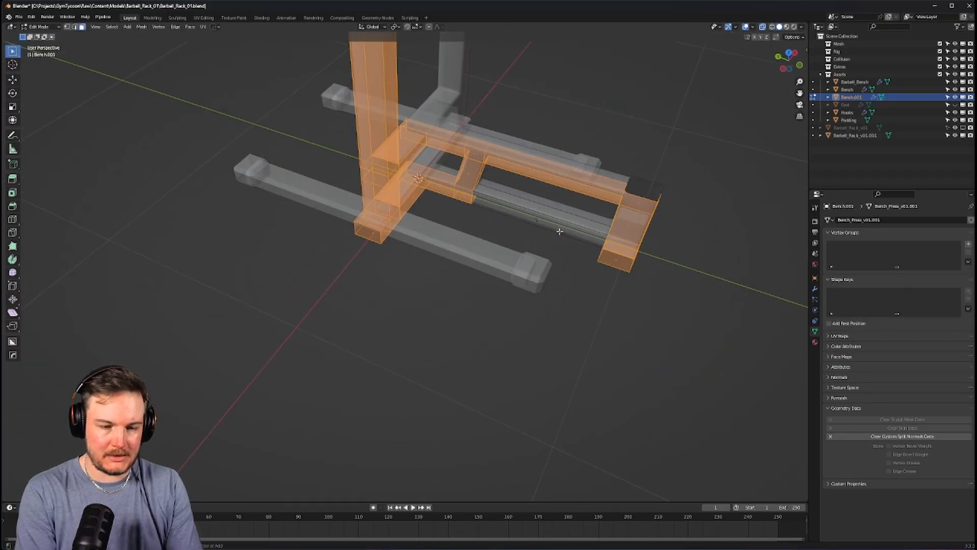
key(x)
click(559, 232)
key(a)
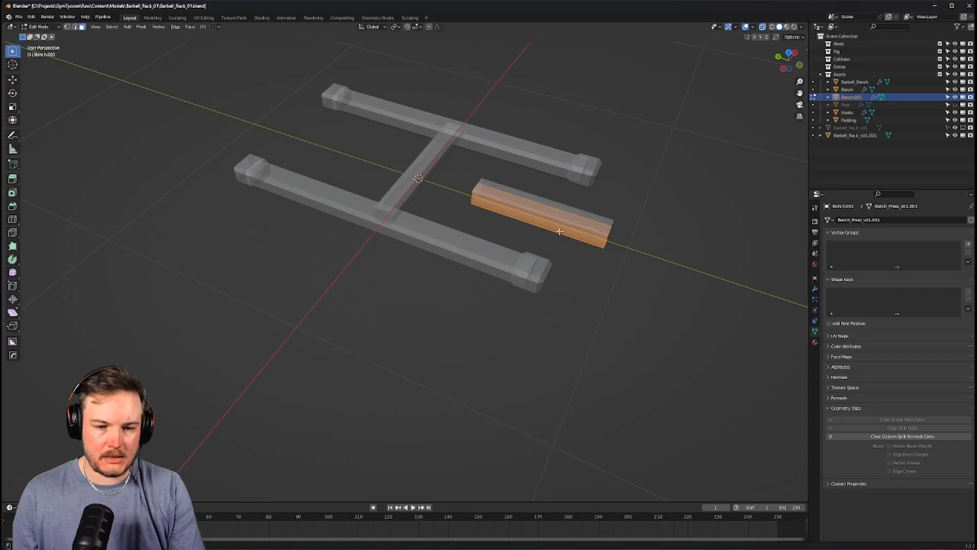
Move the beam's Hops_Mirror modifier above the Bevel modifier and apply it
key(Tab)
click(563, 210)
middle_drag(563, 212, 542, 218)
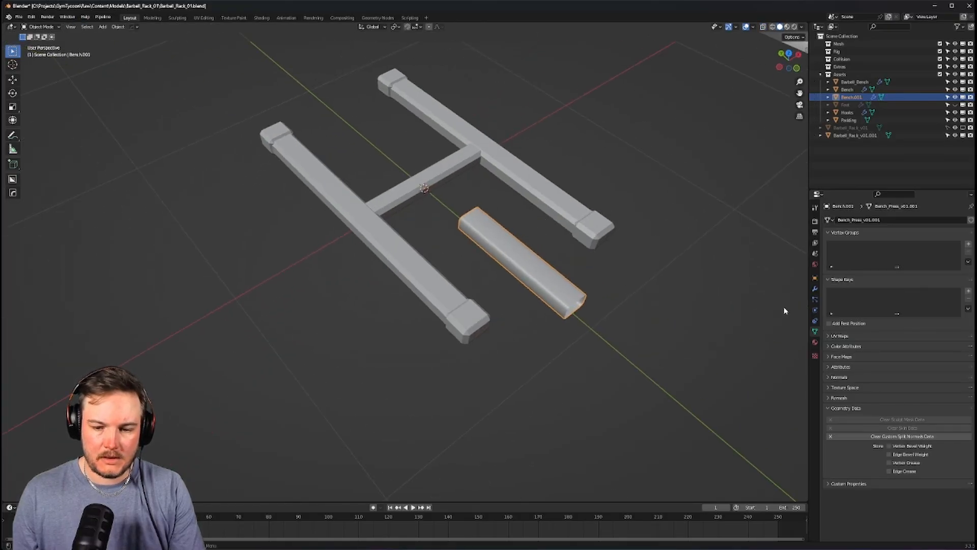
click(814, 289)
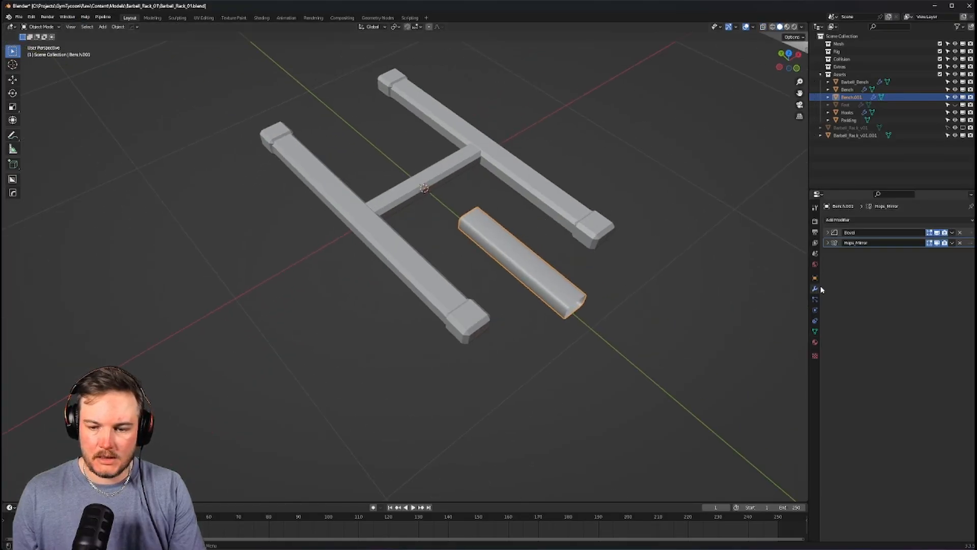
click(952, 243)
drag(970, 244, 970, 228)
click(953, 233)
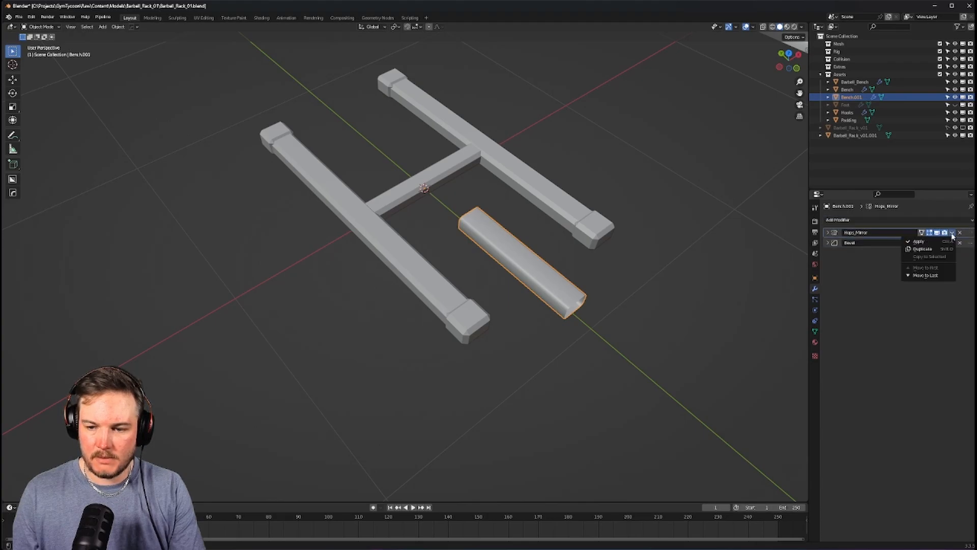
click(950, 242)
In top view, move the beam's geometry beside the base's negative-X foot rail with its end over the crossbar, and turn on X-ray
middle_drag(560, 246, 565, 240)
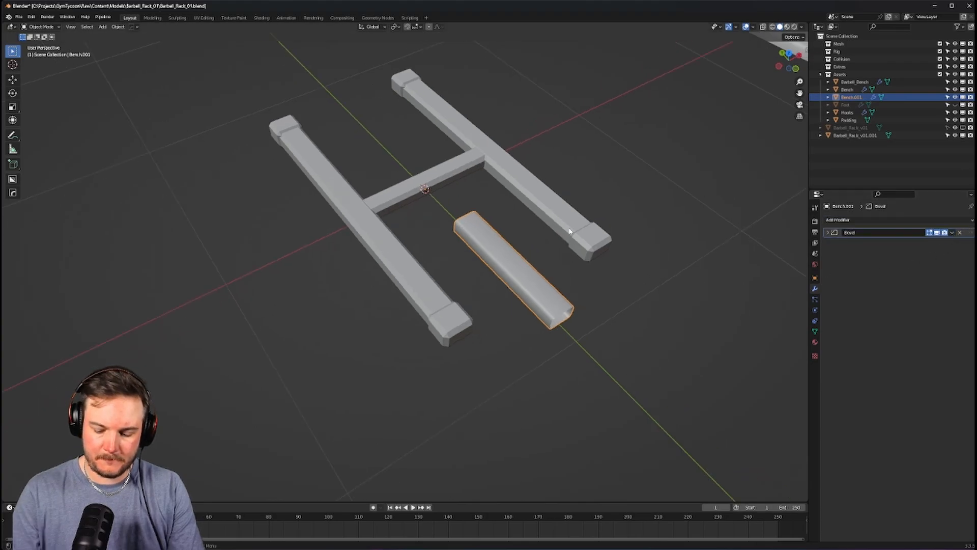
key(KP_7)
shift+middle_drag(609, 284, 667, 217)
scroll(514, 295, up, 1)
key(Tab)
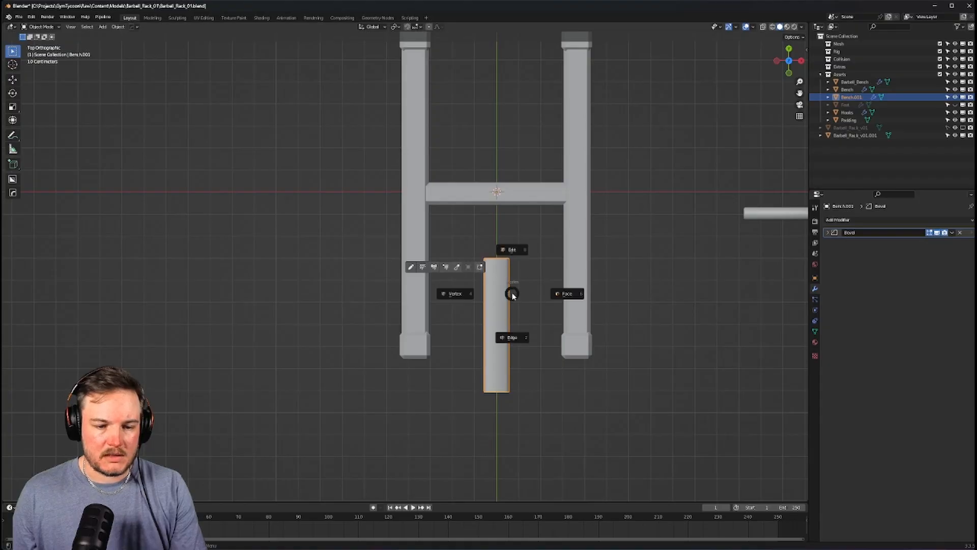
click(498, 295)
key(g)
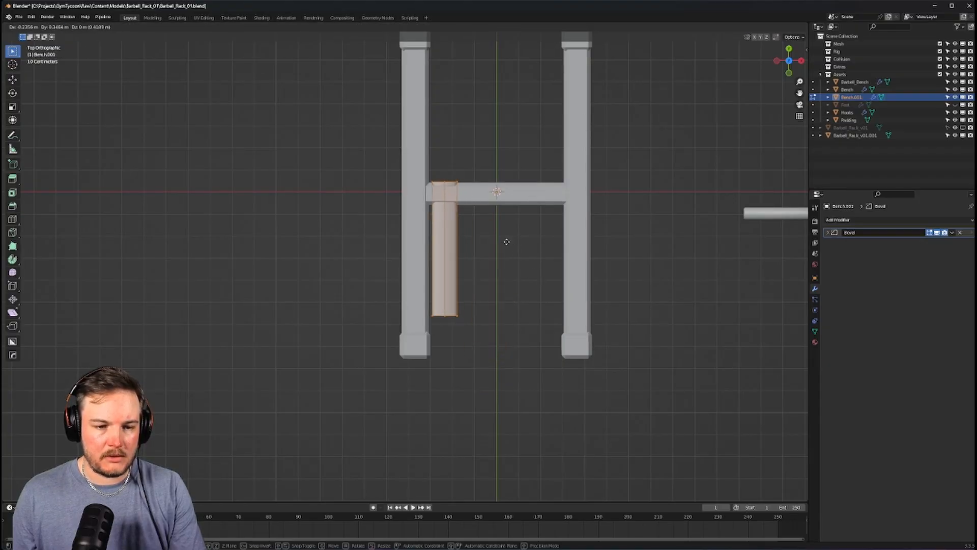
click(502, 236)
key(alt+z)
shift+middle_drag(502, 235, 562, 261)
scroll(562, 261, up, 6)
shift+middle_drag(709, 266, 502, 284)
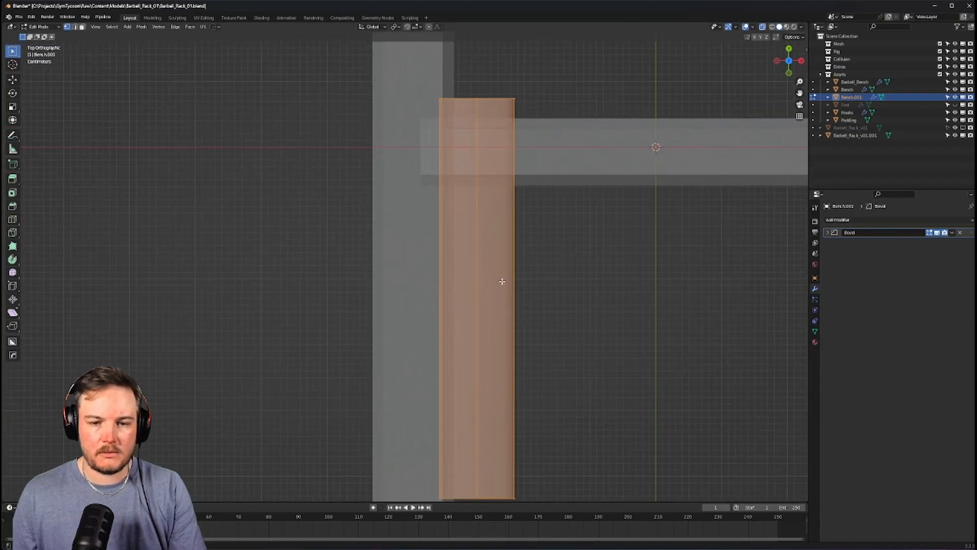
key(x)
click(481, 279)
right_click(523, 256)
key(Escape)
key(ctrl+z)
Move the beam's geometry about 0.098 m in negative X to line up with the base's foot rail, and turn off X-ray
key(g)
key(x)
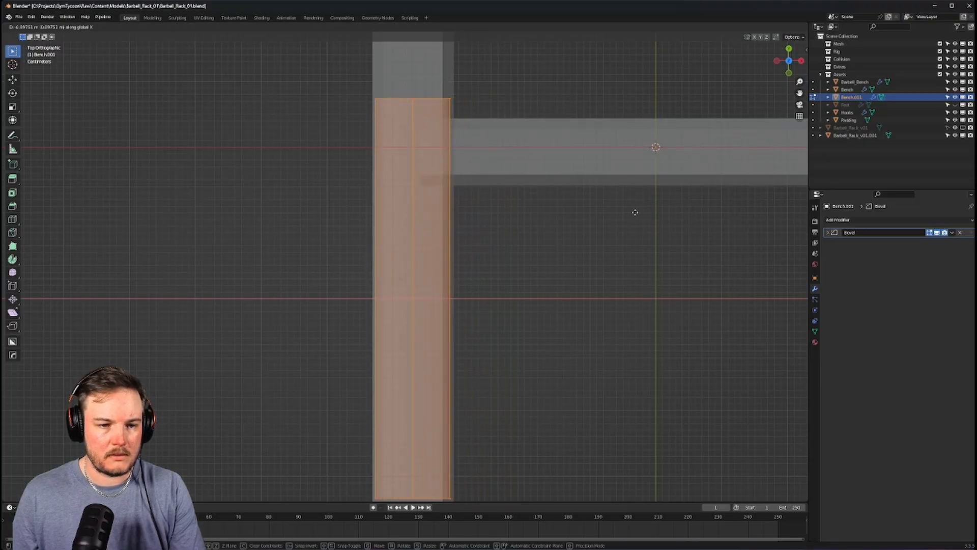
click(635, 212)
scroll(611, 210, down, 4)
shift+middle_drag(563, 208, 593, 244)
key(Tab)
key(alt+z)
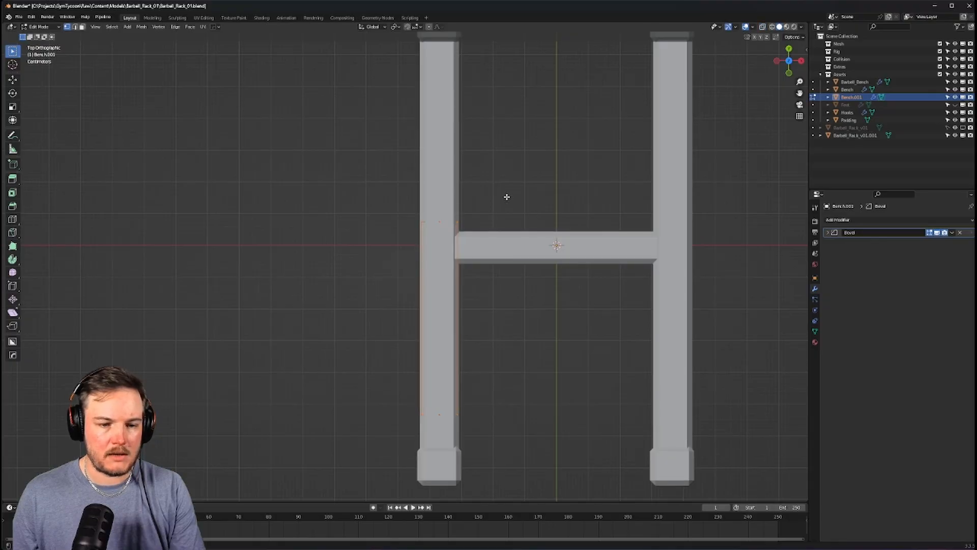
Turn on X-ray and move the beam's geometry about 0.58 m in positive Y so its far end meets the foot rail's end cap
shift+middle_drag(507, 197, 532, 261)
key(g)
key(y)
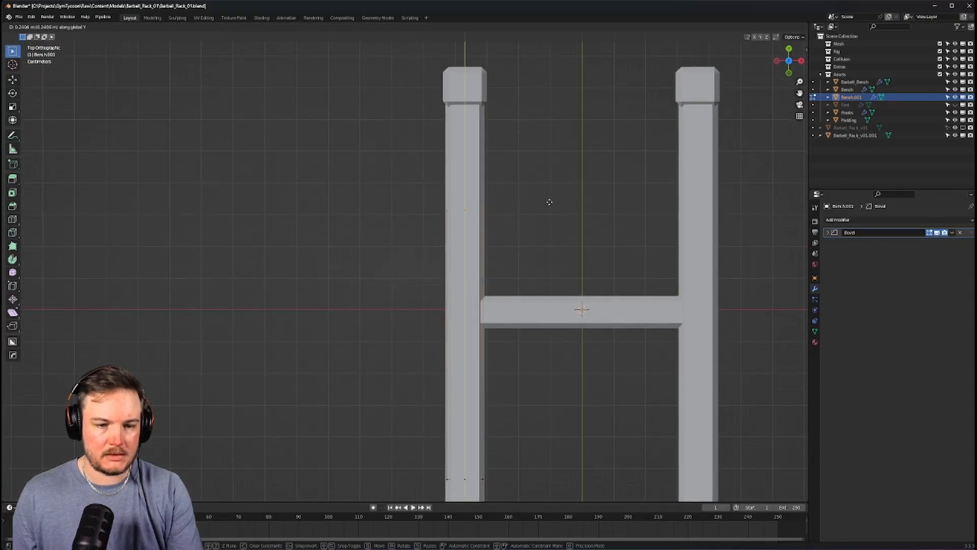
key(alt+z)
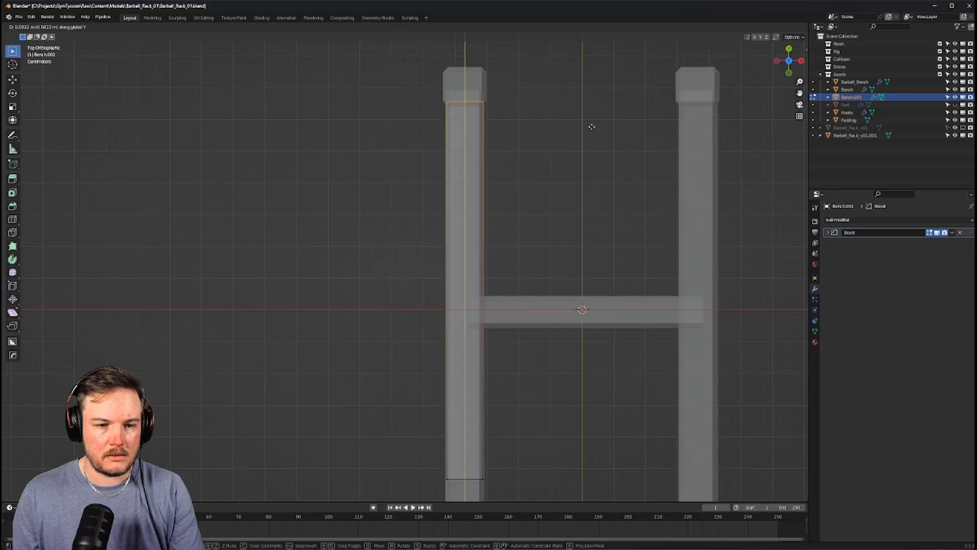
click(593, 125)
Select the vertices at the beam's negative-Y end and set their median Y to 0 m
shift+middle_drag(484, 254, 519, 35)
drag(439, 201, 537, 275)
shift+middle_drag(601, 239, 588, 303)
shift+middle_drag(576, 239, 570, 338)
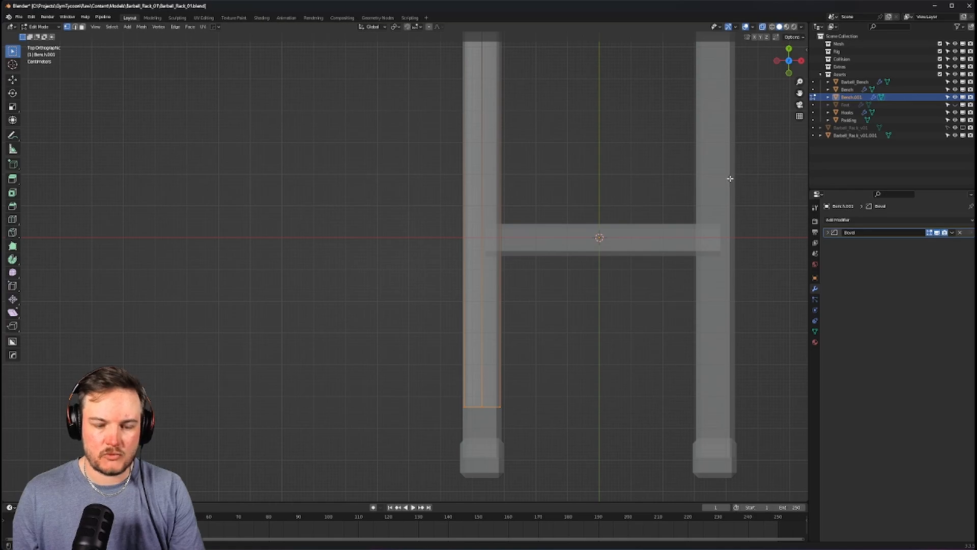
key(n)
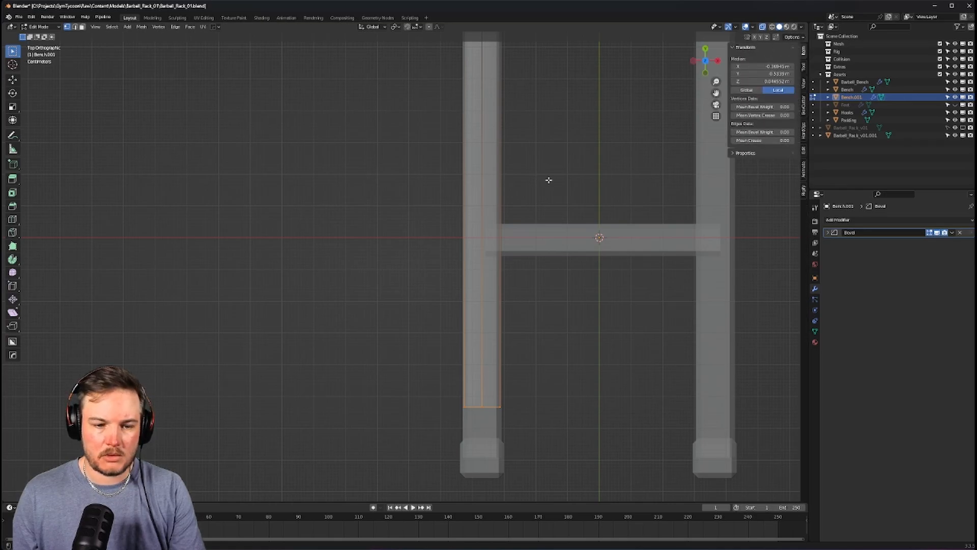
shift+middle_drag(549, 180, 526, 194)
key(Escape)
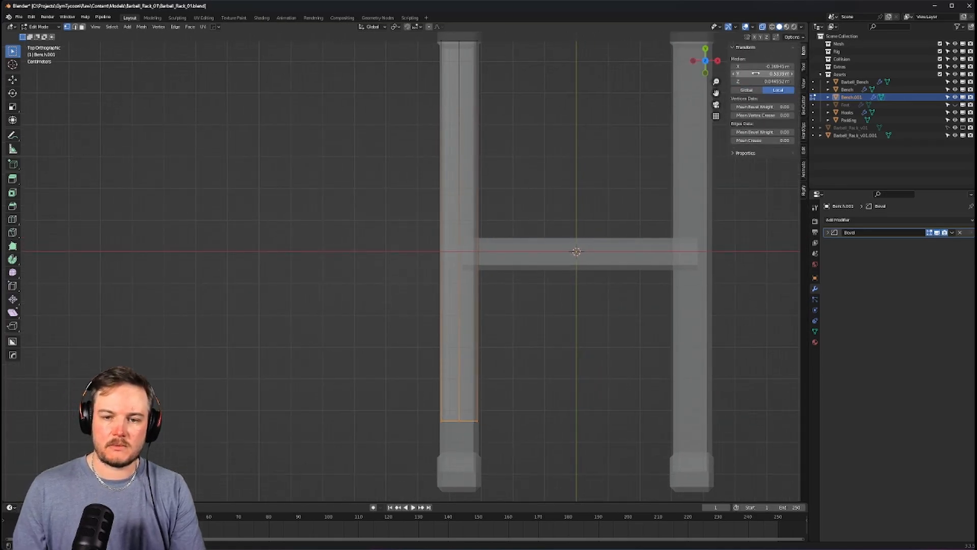
text(0)
key(Return)
shift+middle_drag(657, 174, 626, 207)
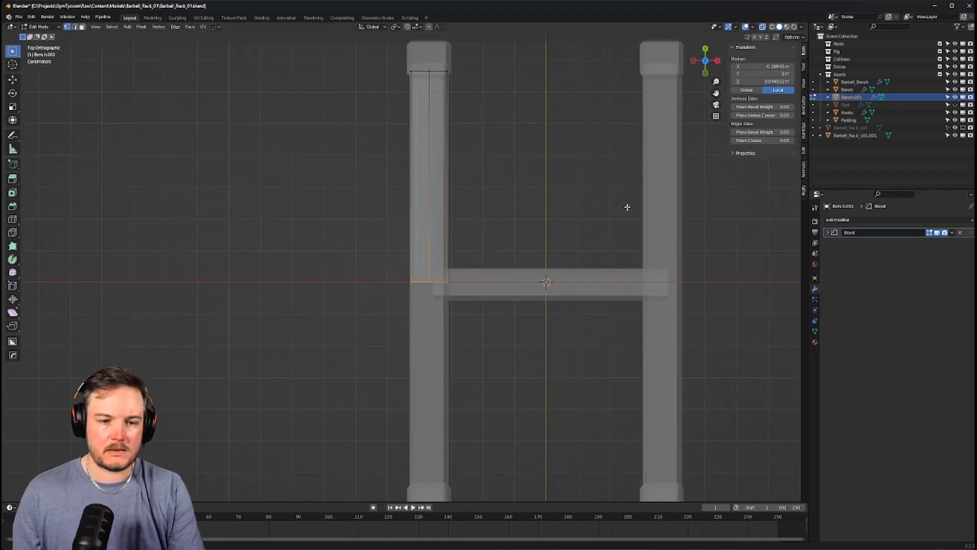
Leave mesh editing and mirror the beam across the Y axis and the X axis to form both full foot rails
scroll(611, 209, down, 2)
key(Tab)
click(523, 198)
key(alt+x)
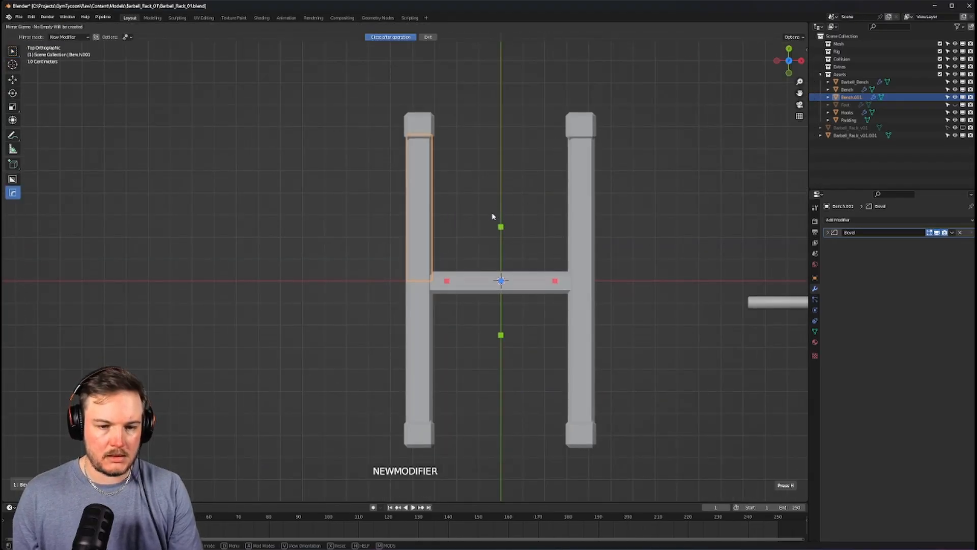
click(501, 227)
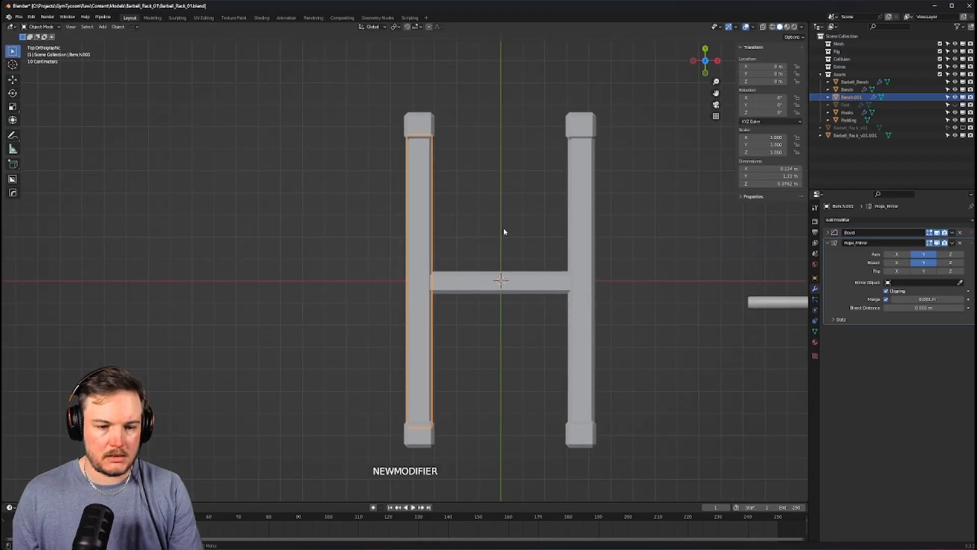
click(446, 280)
middle_drag(464, 277, 474, 233)
scroll(475, 234, down, 5)
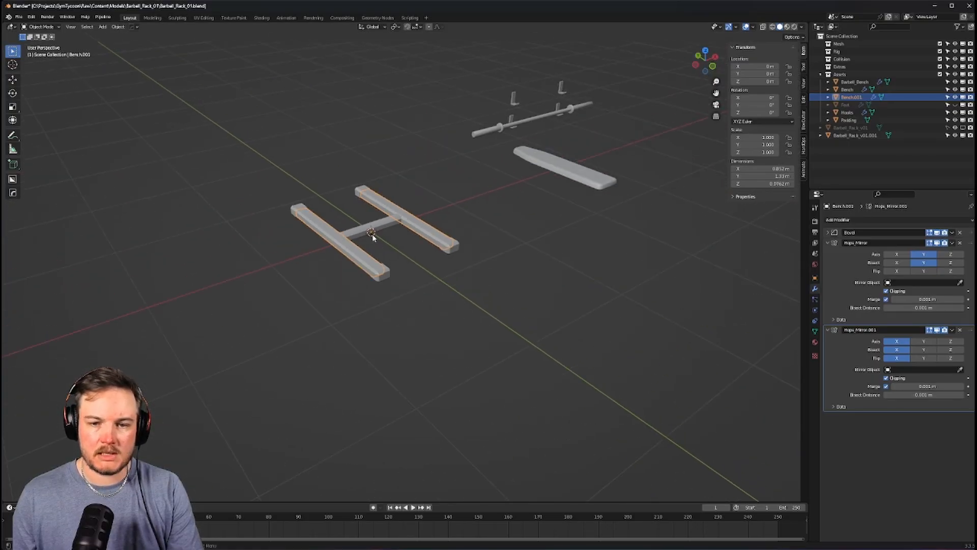
scroll(436, 251, up, 2)
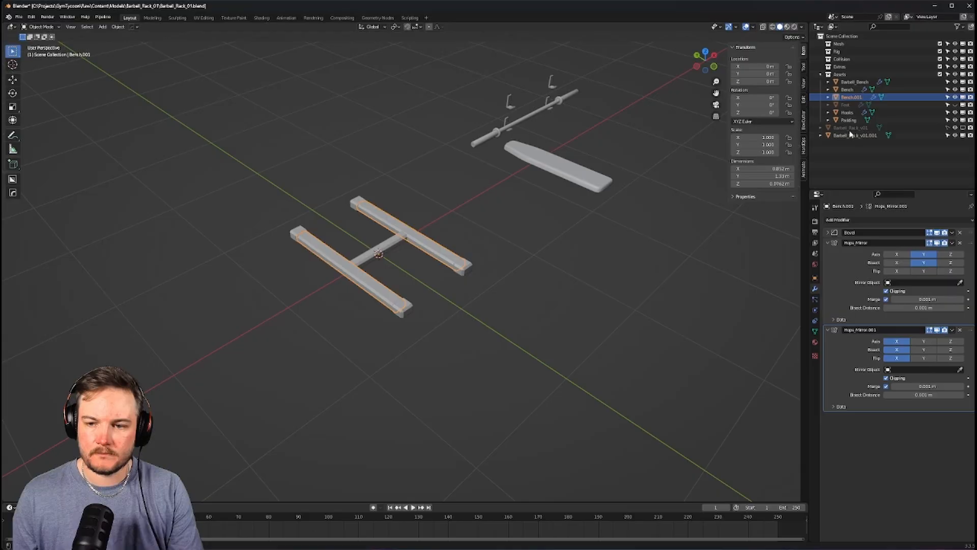
Unhide the Feet object and, in top view, rotate its mesh geometry by -90°
click(955, 104)
click(474, 290)
key(KP_7)
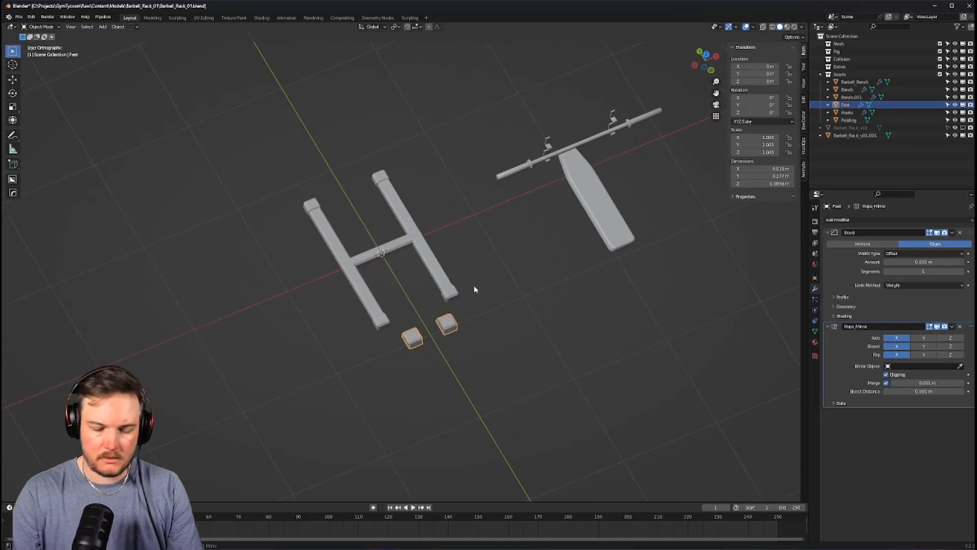
scroll(349, 294, up, 5)
key(Tab)
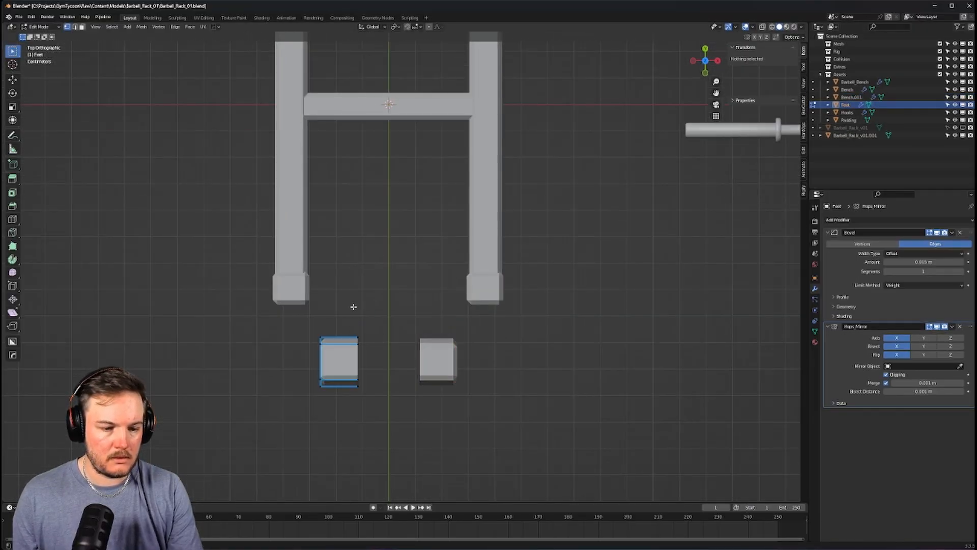
key(r)
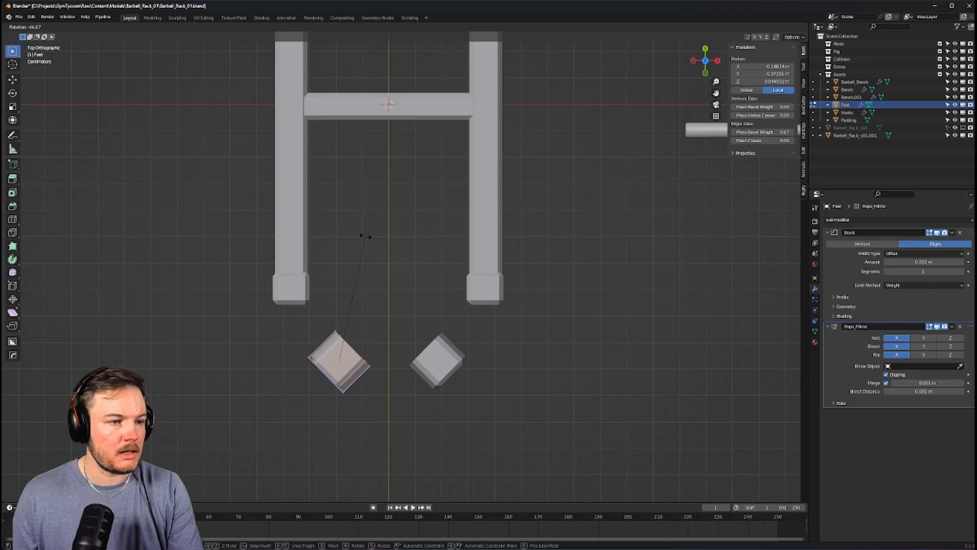
text(-90)
key(Return)
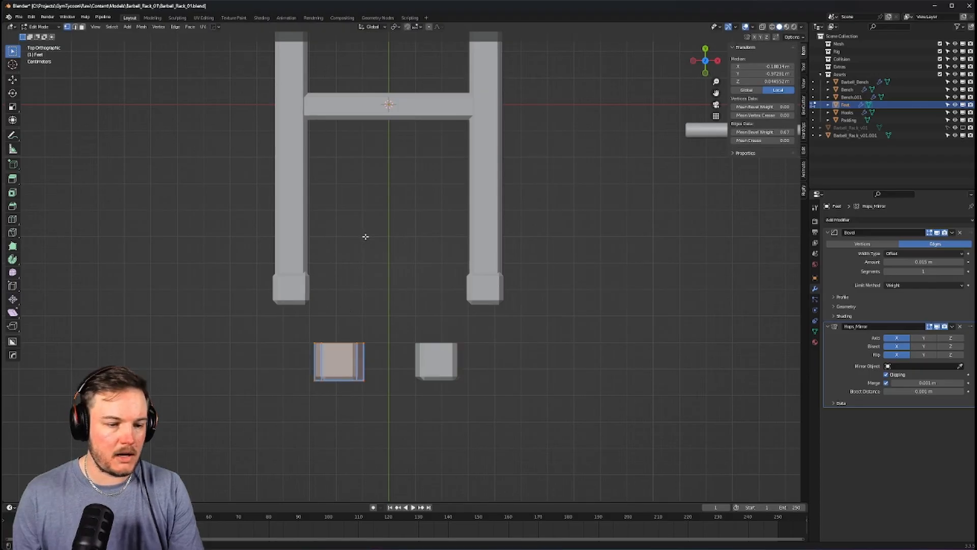
Move the Feet geometry onto the negative-Y end of the negative-X foot rail, centring it over the old end cap
shift+middle_drag(364, 236, 476, 209)
scroll(537, 292, up, 3)
key(g)
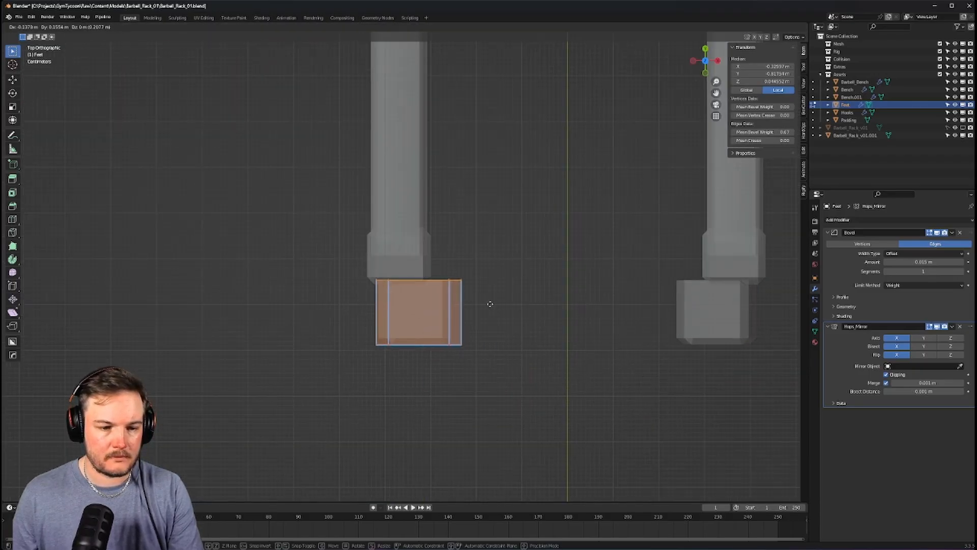
click(474, 279)
shift+middle_drag(465, 268, 527, 276)
scroll(606, 314, up, 4)
key(g)
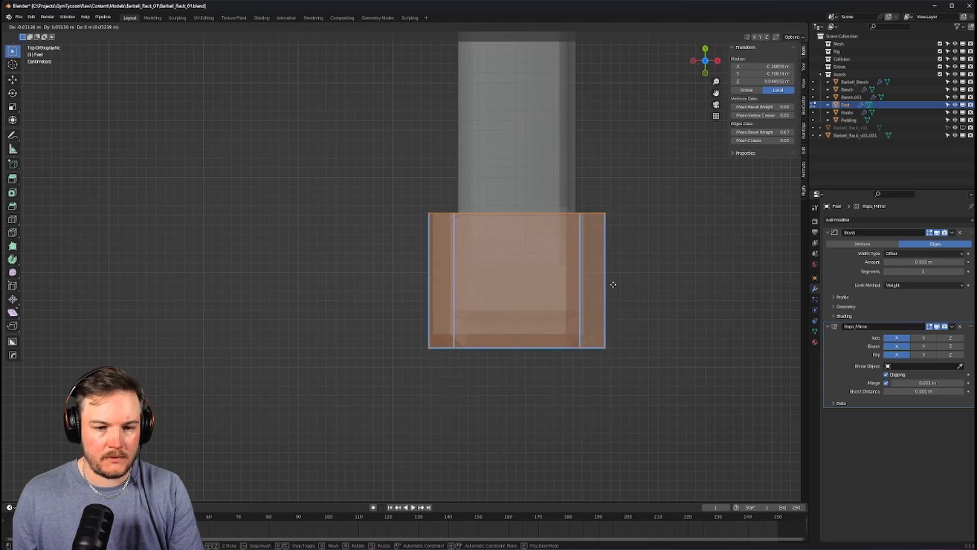
key(y)
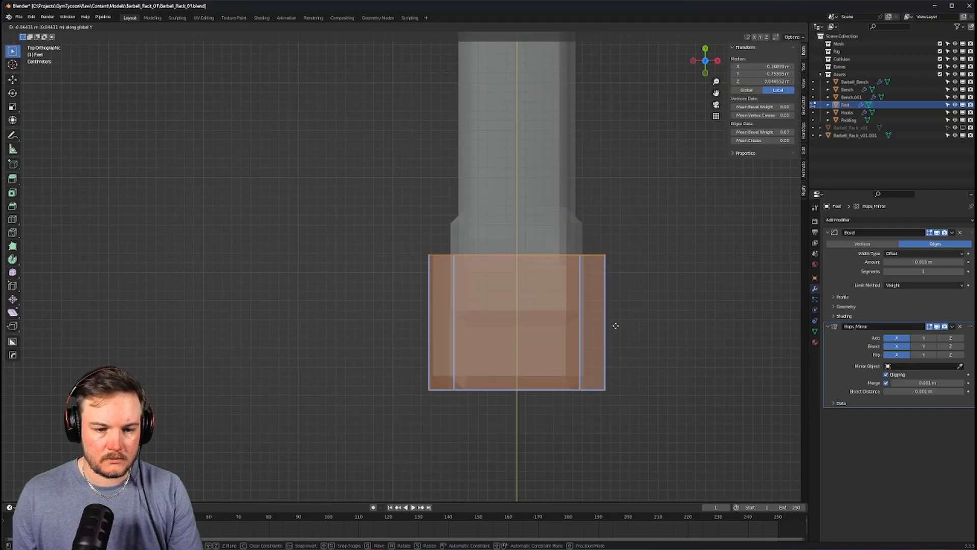
click(613, 278)
Delete the four old end caps from the Barbell_Rack_v01.001 mesh and return to Object Mode
key(Tab)
click(612, 261)
scroll(614, 282, down, 4)
click(598, 230)
middle_drag(615, 283, 478, 196)
click(477, 196)
key(Tab)
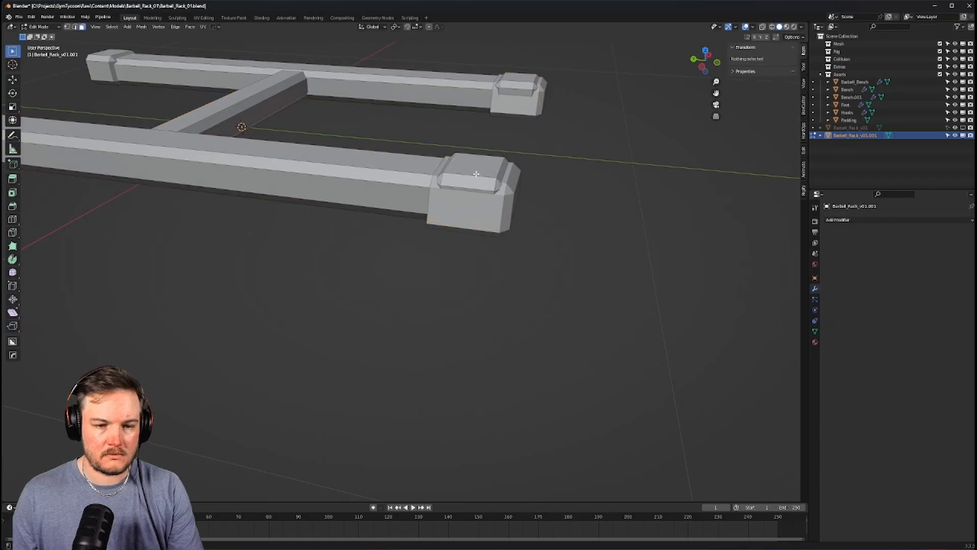
click(476, 174)
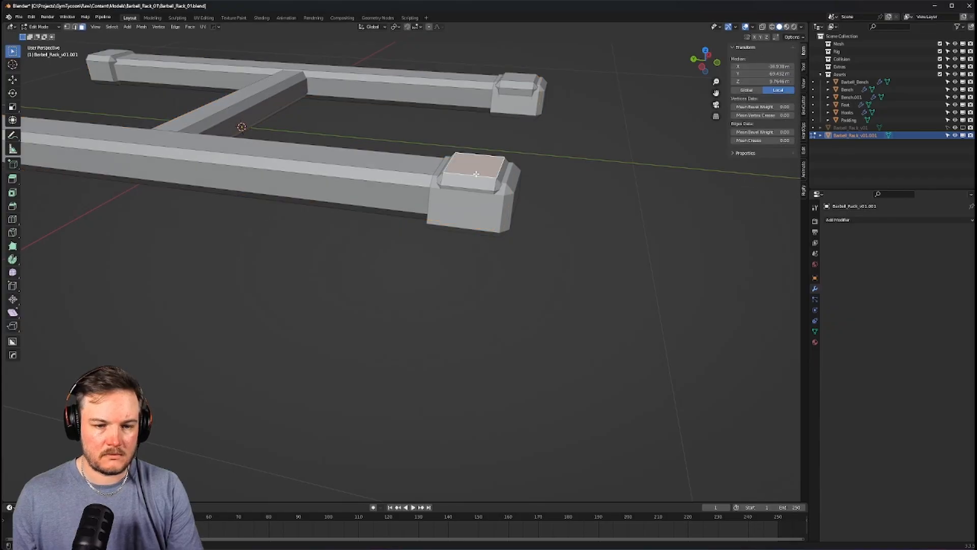
shift+click(532, 87)
middle_drag(532, 87, 420, 69)
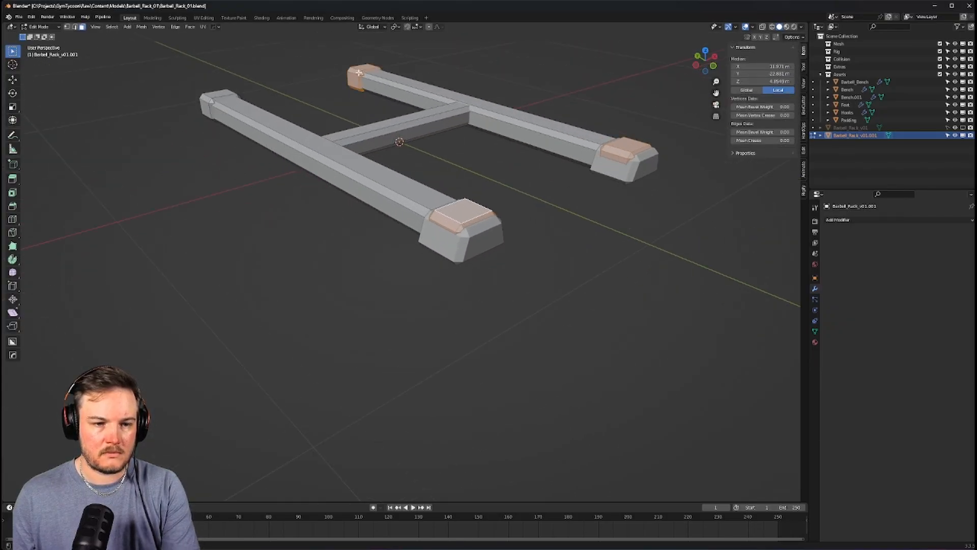
key(x)
click(208, 99)
shift+middle_drag(366, 180, 368, 209)
key(Tab)
click(366, 171)
Mirror the Feet object across the Y axis so both ends of the rails carry feet, and inspect the fit
click(478, 288)
key(alt+x)
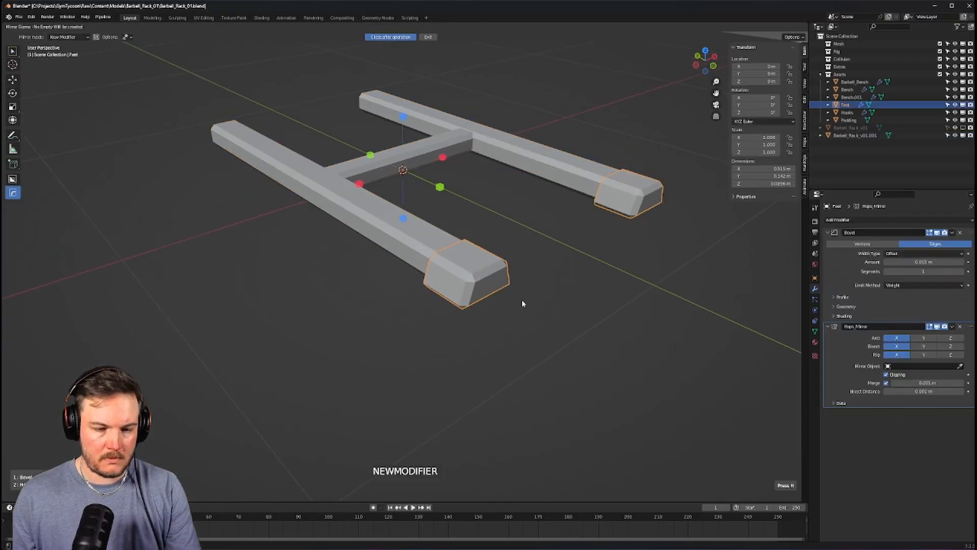
click(436, 188)
click(539, 275)
scroll(496, 306, down, 3)
middle_drag(495, 307, 463, 334)
scroll(460, 321, up, 5)
middle_drag(484, 300, 556, 306)
mouse_move(482, 271)
shift+middle_down()
mouse_move(527, 265)
mouse_move(474, 272)
shift+middle_up()
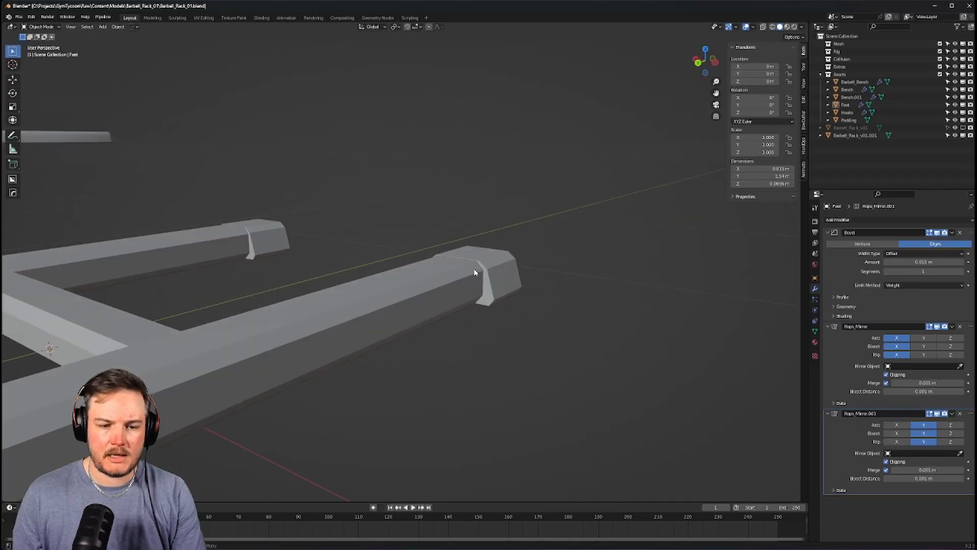
middle_drag(547, 295, 456, 239)
scroll(457, 243, down, 5)
Append the Assets collection from the Bench_Press_01 file and compare its feet with the rack base in side and front views
key(ctrl+s)
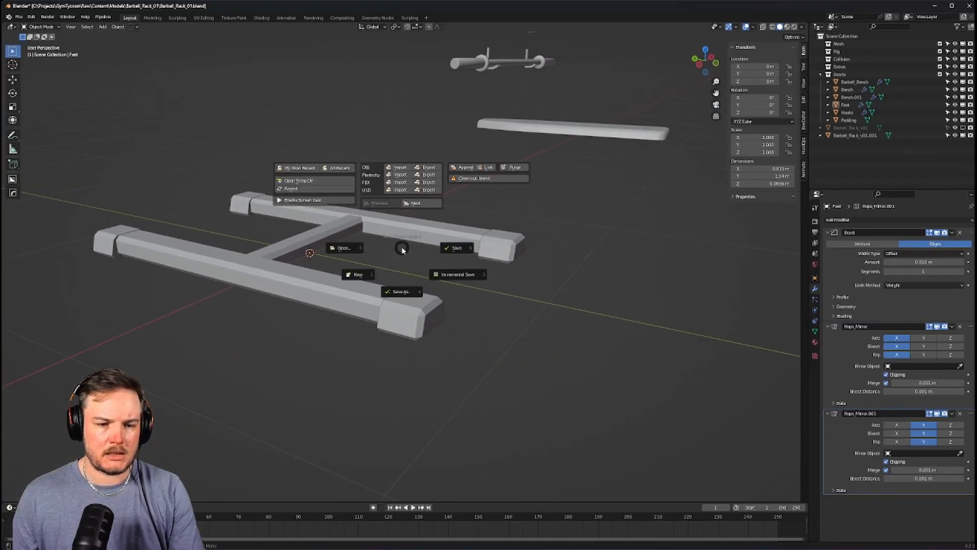
click(466, 168)
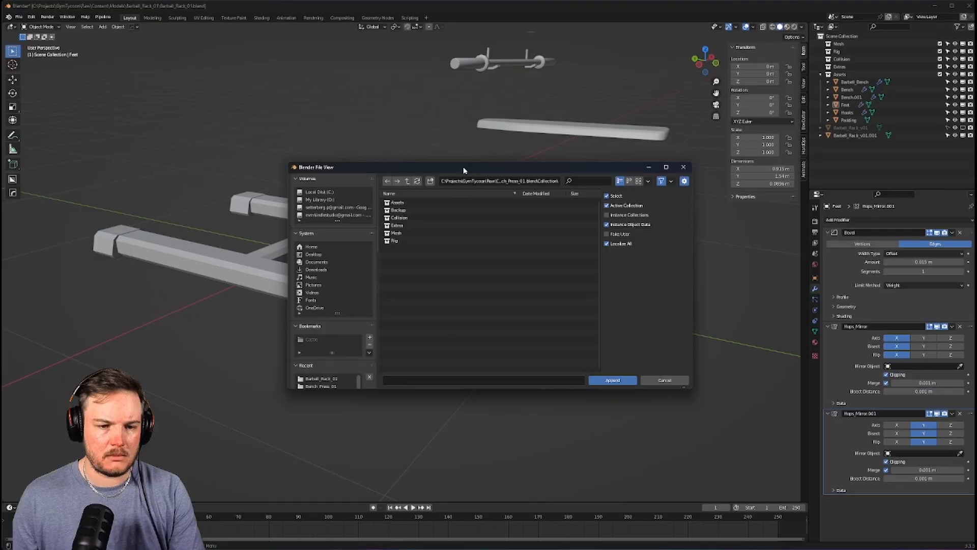
double_click(400, 203)
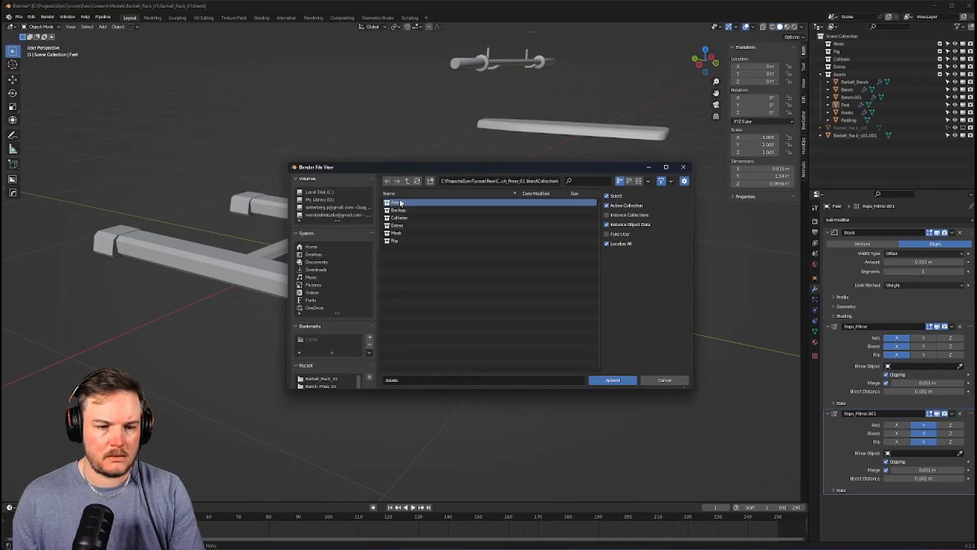
middle_drag(412, 202, 393, 150)
scroll(306, 193, up, 4)
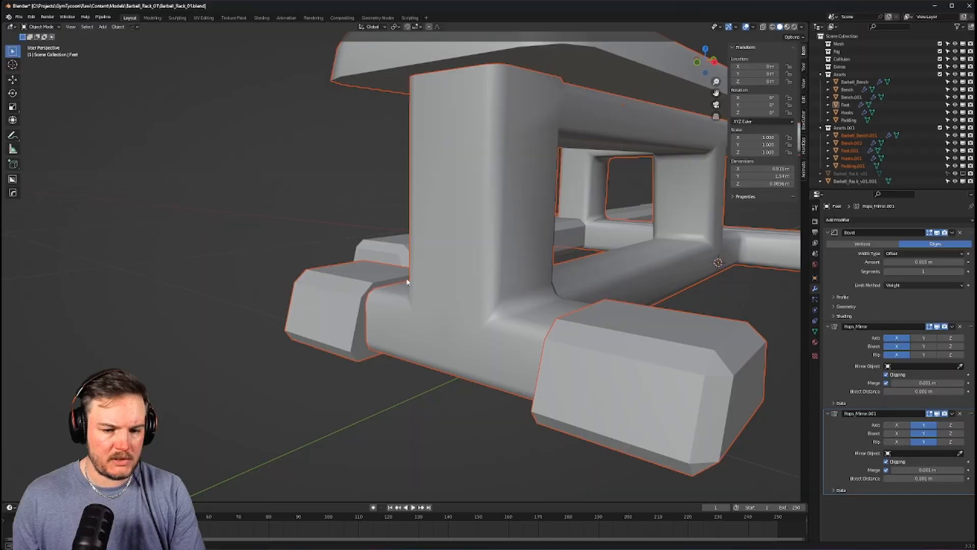
scroll(407, 282, down, 3)
middle_drag(407, 283, 475, 283)
middle_drag(417, 257, 455, 243)
key(KP_3)
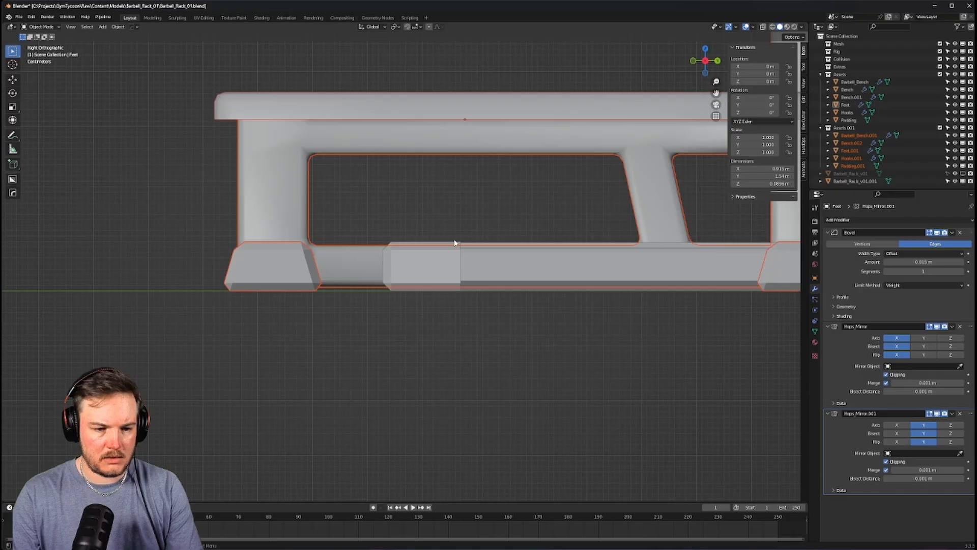
key(KP_1)
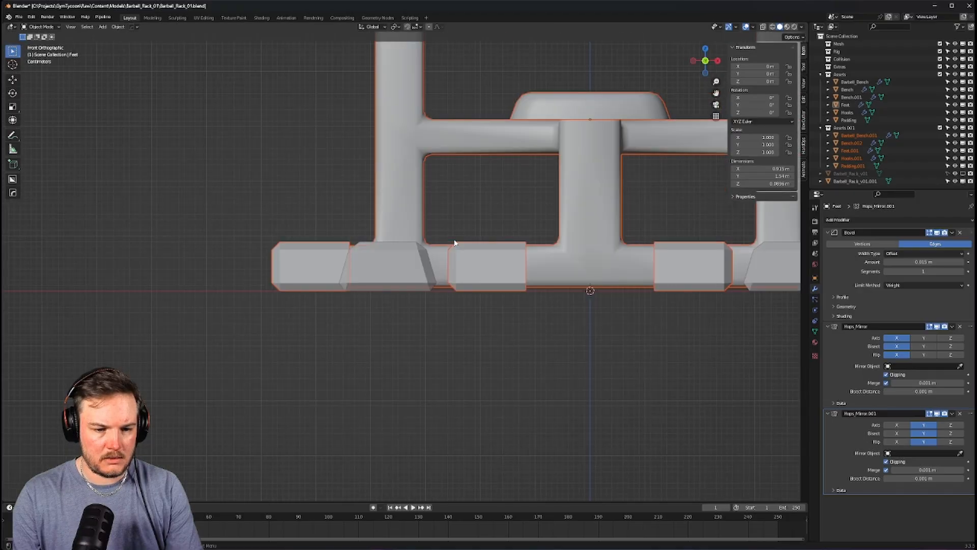
Delete the appended Assets.001 collection together with its objects
click(845, 130)
right_click(844, 130)
click(843, 136)
middle_drag(703, 183, 565, 252)
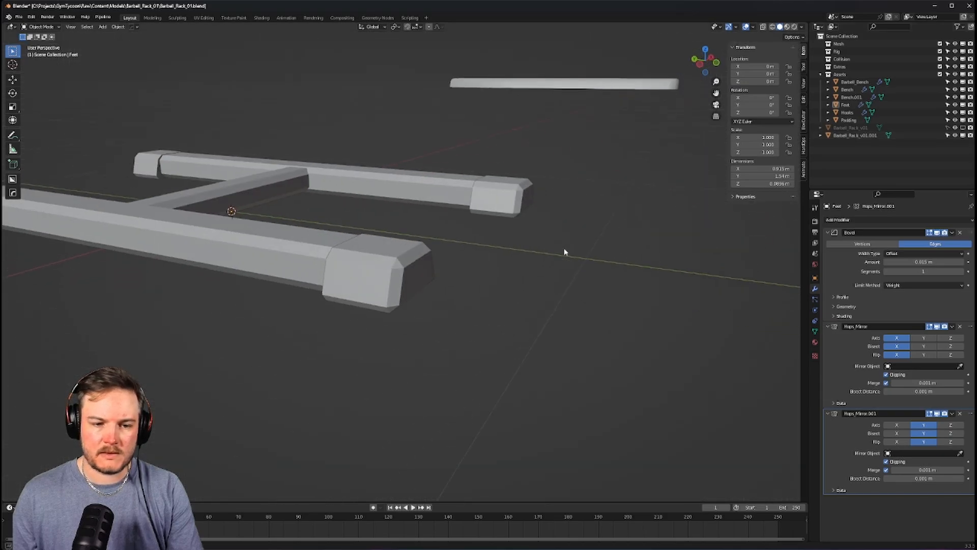
Select Barbell_Rack_v01.001, frame it in front view and open its mesh in face selection mode
click(292, 255)
shift+middle_drag(292, 255, 572, 242)
middle_drag(436, 260, 444, 253)
key(KP_1)
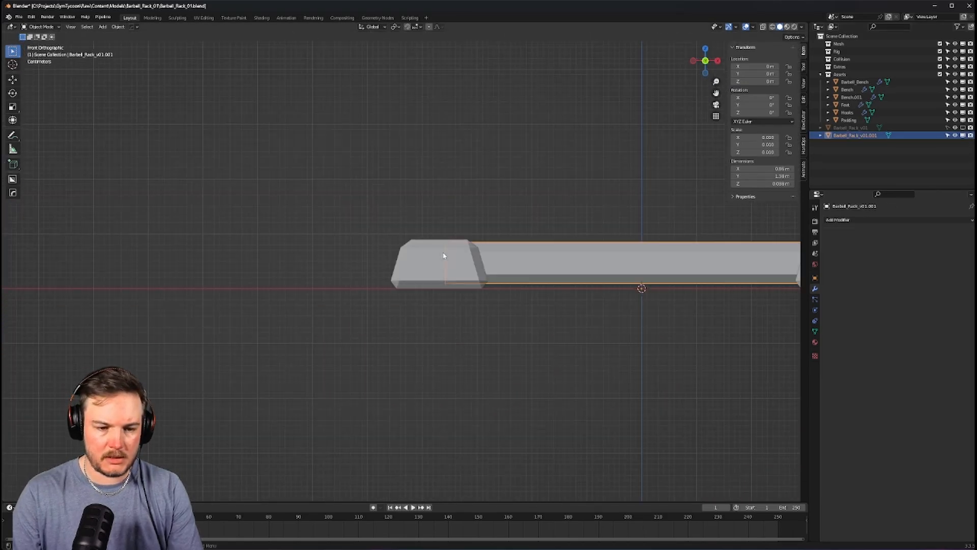
key(KP_Decimal)
key(ctrl+Tab)
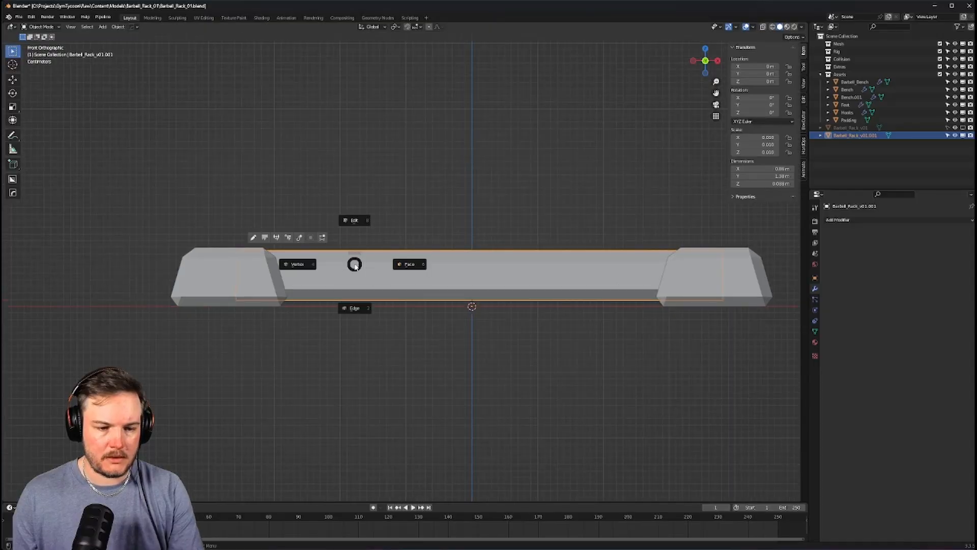
click(398, 265)
scroll(398, 266, up, 3)
key(g)
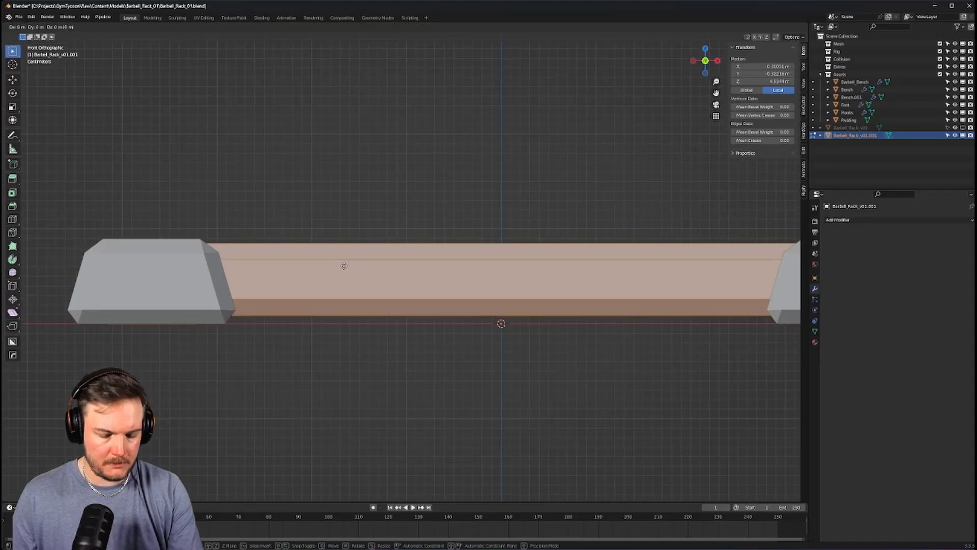
key(y)
key(z)
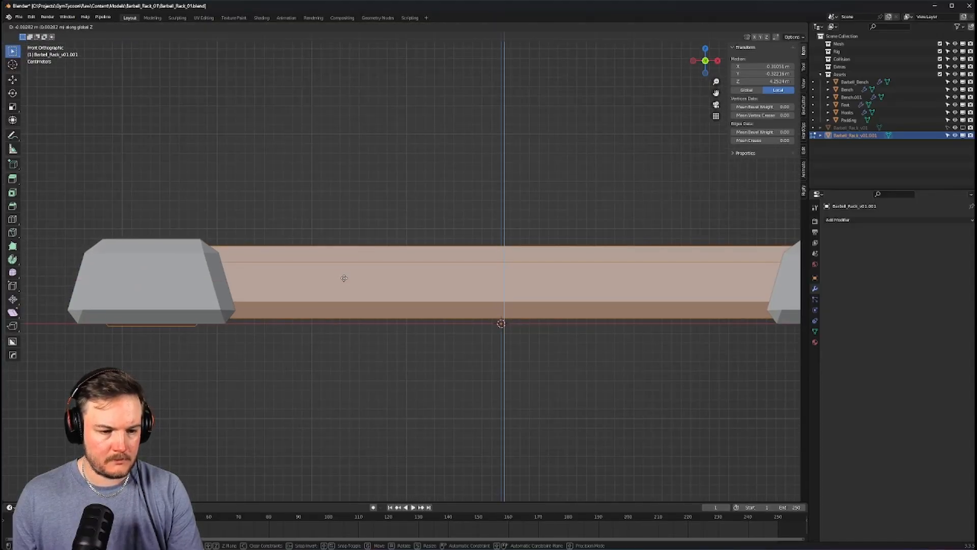
right_click(344, 281)
Select the whole crossbar of the rack mesh and lower it along Z so its underside meets the ground line
click(344, 282)
key(ctrl+l)
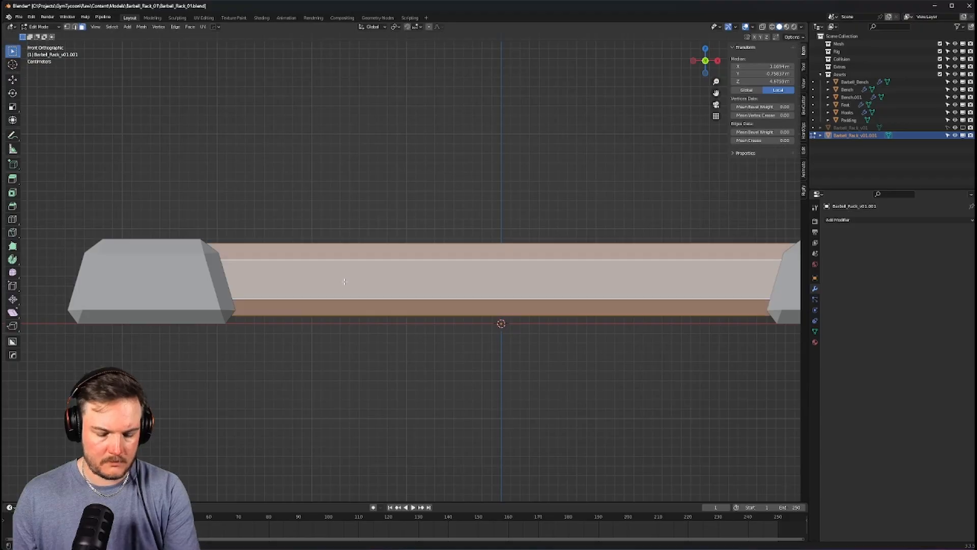
key(g)
key(z)
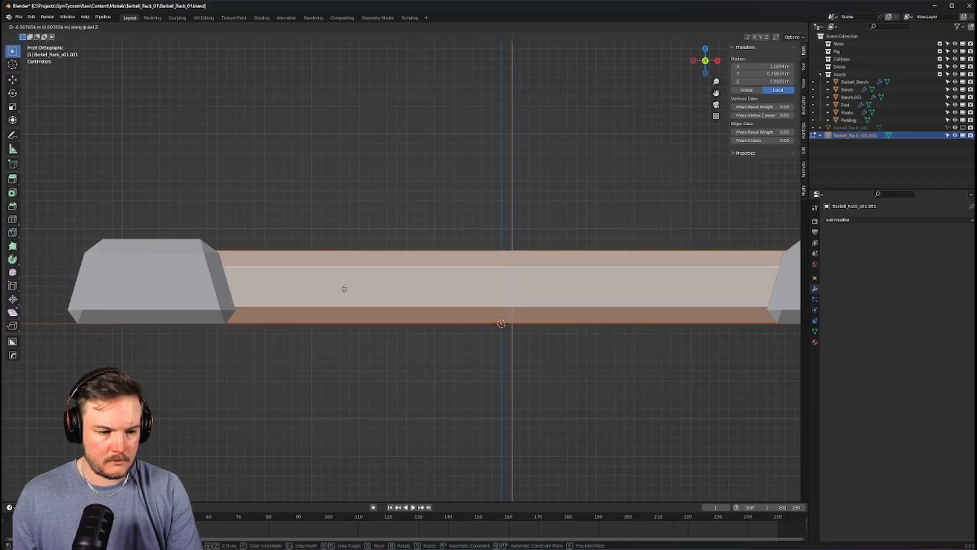
click(344, 289)
middle_drag(344, 288, 502, 283)
scroll(502, 283, down, 3)
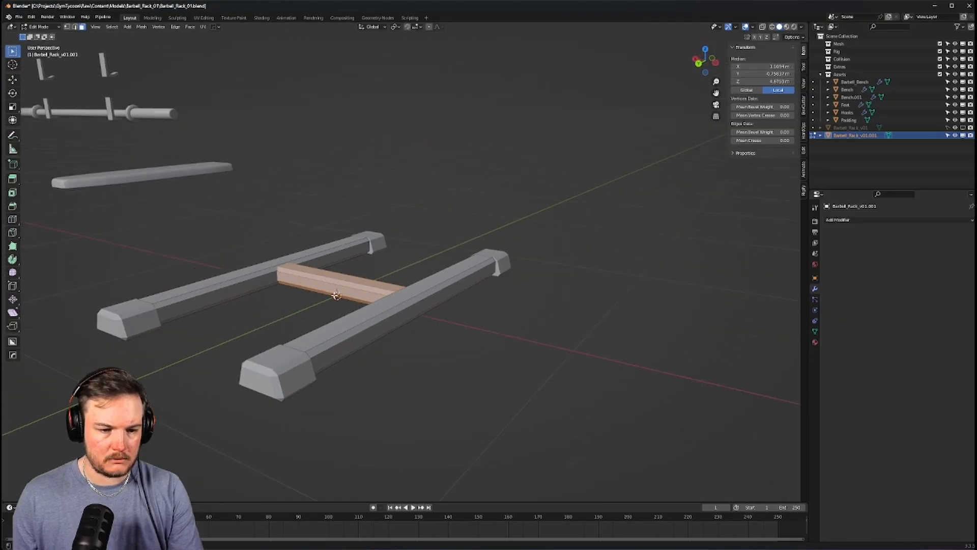
Select one complete side rail of the rack mesh and lower it along Z to fit inside its end feet
middle_drag(336, 296, 398, 315)
click(401, 318)
key(ctrl+l)
scroll(569, 291, up, 3)
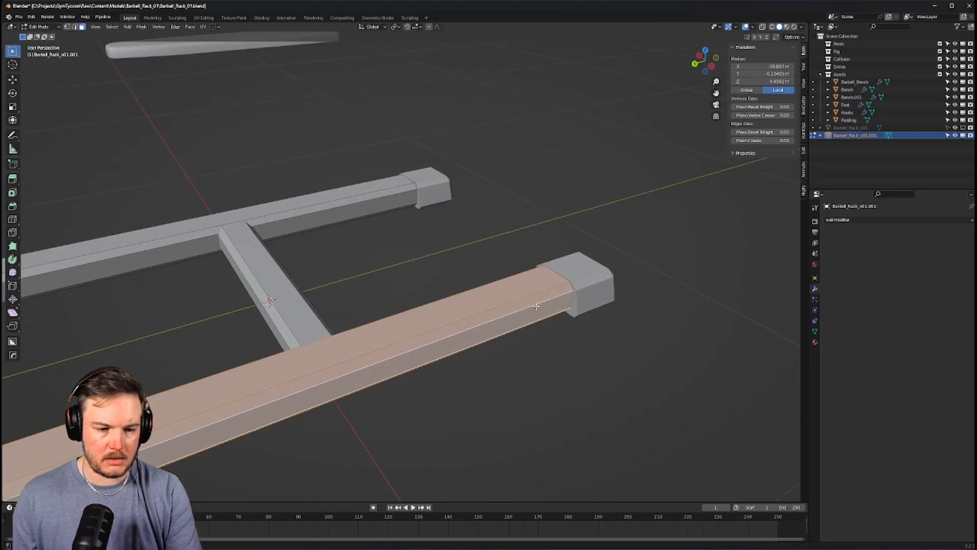
shift+middle_drag(570, 291, 504, 266)
scroll(433, 273, up, 3)
key(g)
key(z)
right_click(456, 268)
scroll(503, 265, up, 2)
key(g)
key(z)
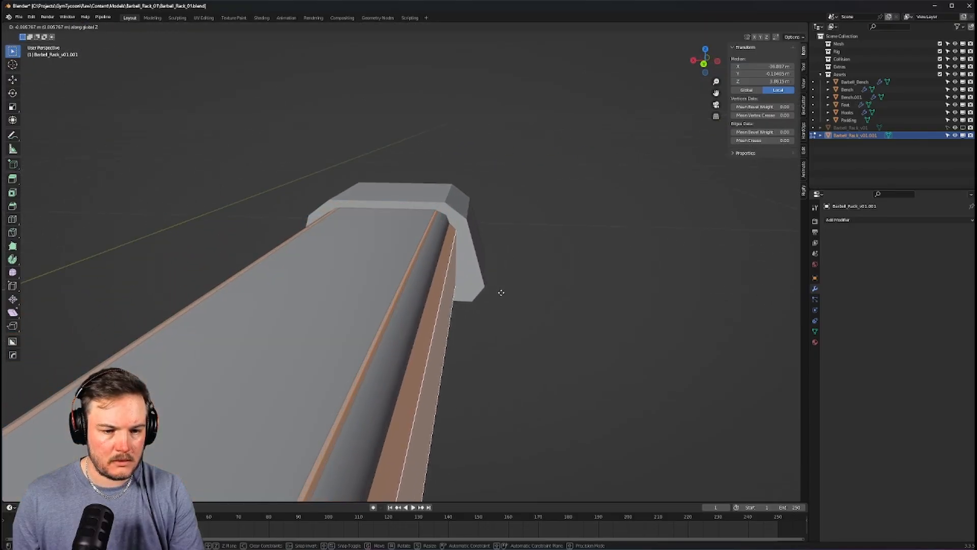
click(501, 292)
middle_drag(502, 291, 360, 280)
scroll(360, 280, down, 4)
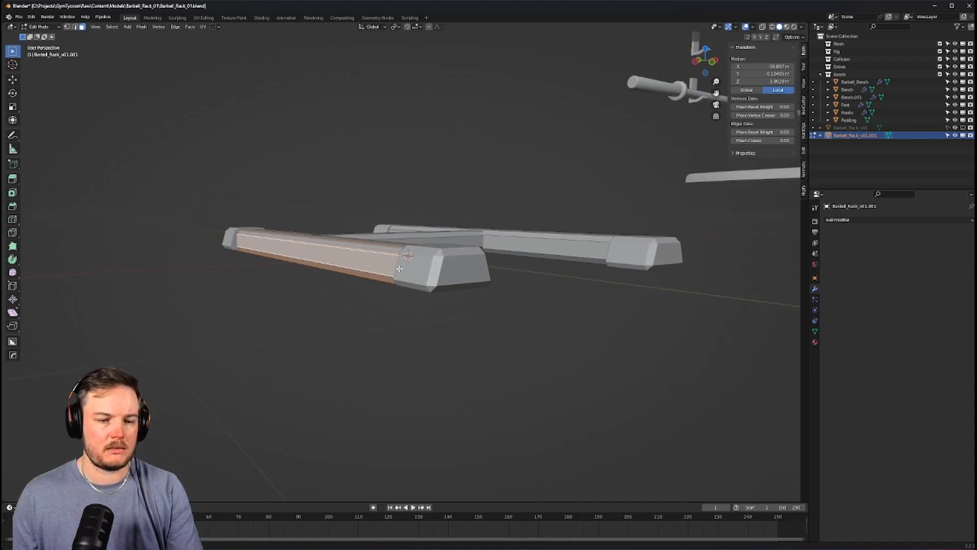
Raise the same side rail along Z, checking from below that its underside no longer protrudes beneath the feet
middle_drag(438, 244, 386, 219)
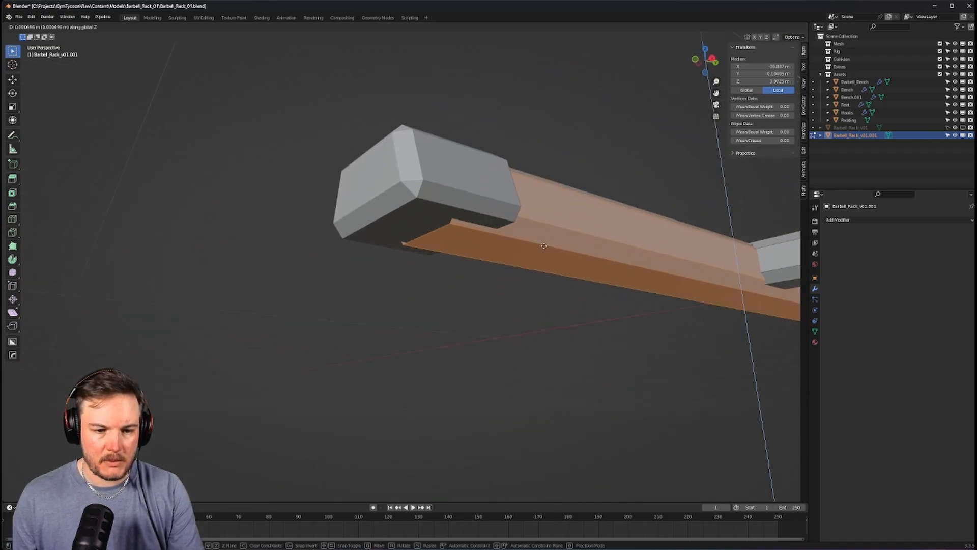
key(g)
key(z)
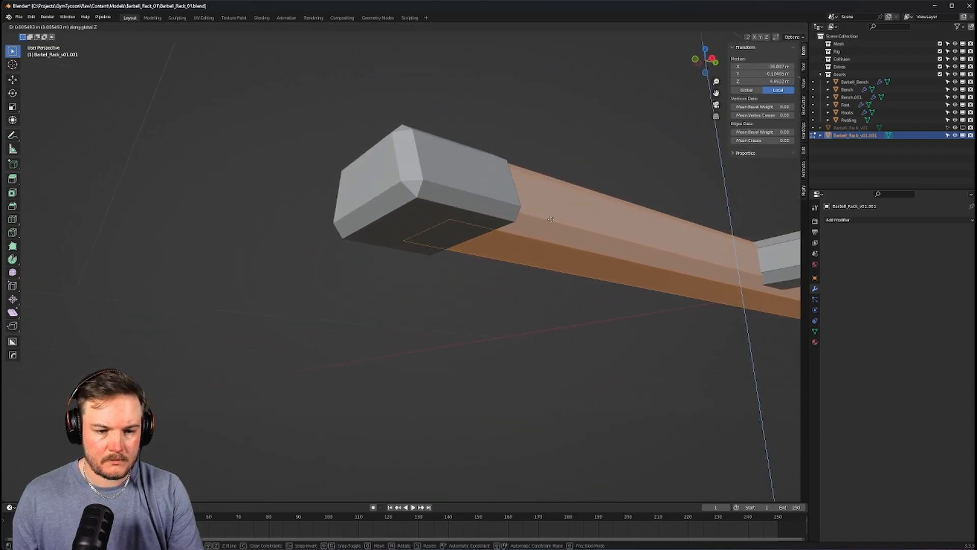
click(551, 219)
middle_drag(541, 218, 543, 244)
scroll(462, 246, down, 5)
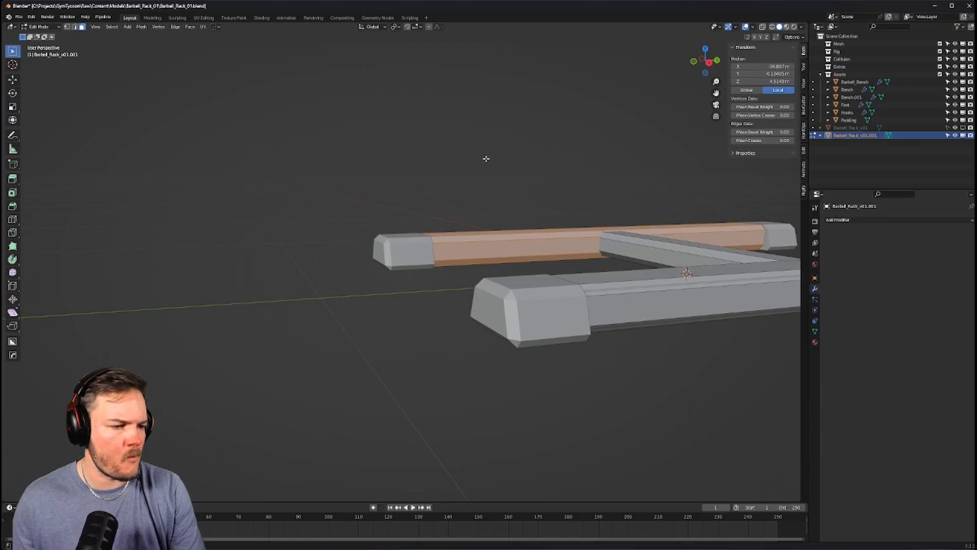
Leave mesh editing and move the Feet object from the Assets collection into the Scene Collection
middle_drag(624, 154, 650, 278)
key(Tab)
click(645, 237)
click(655, 205)
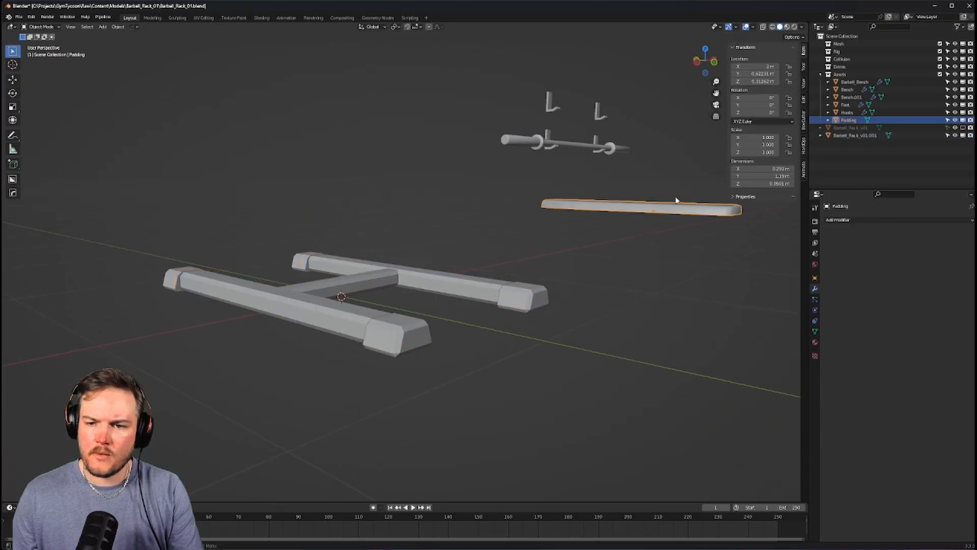
click(847, 112)
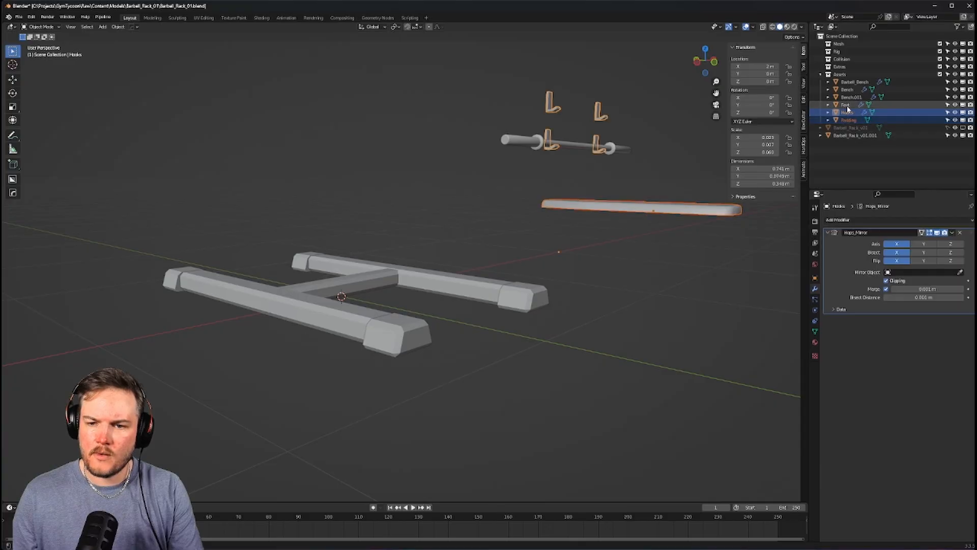
click(845, 105)
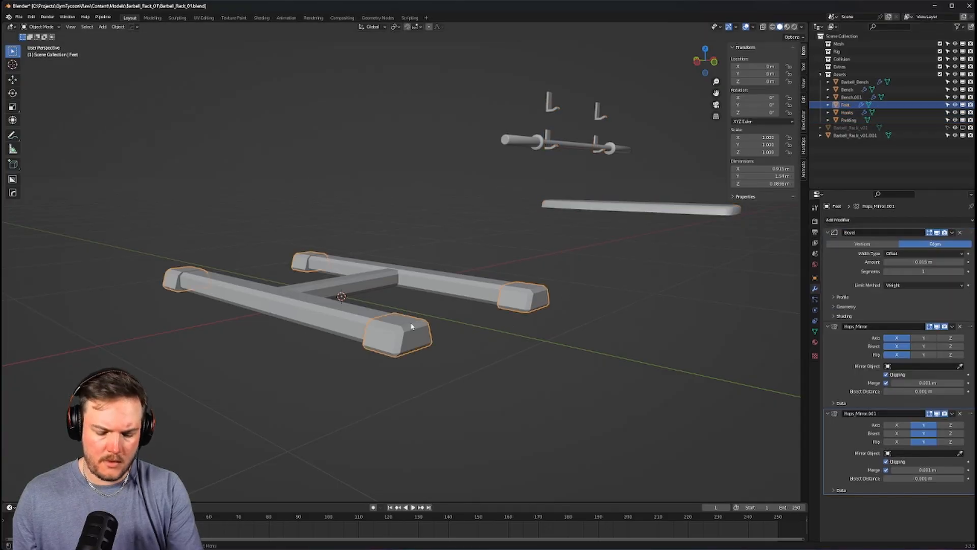
key(m)
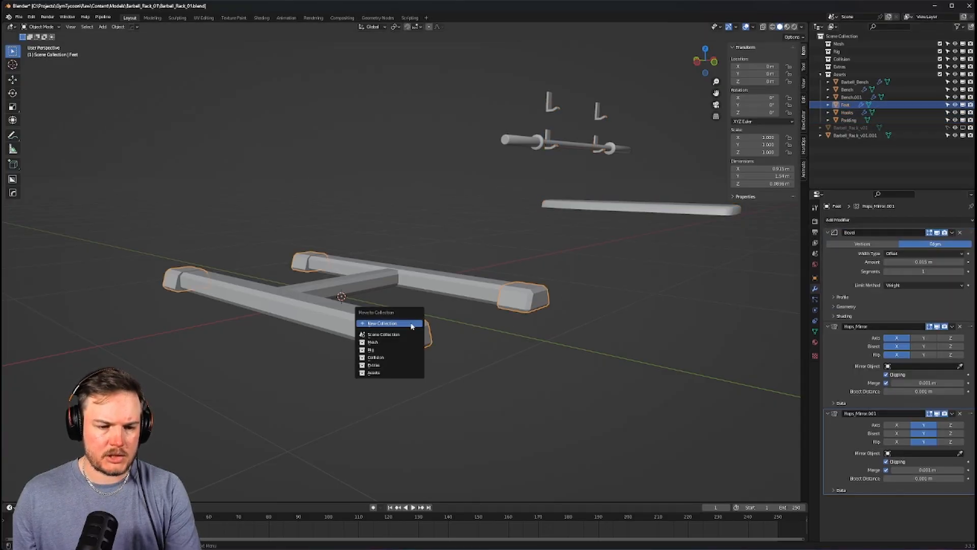
click(383, 334)
Identify the mirrored beam object Bench.001 in Assets and move it into the Scene Collection
click(848, 112)
click(848, 105)
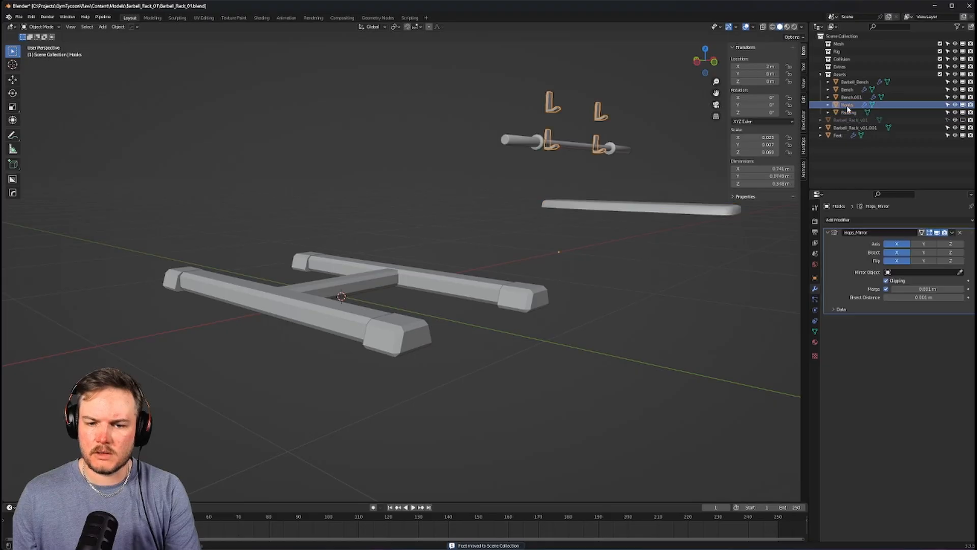
click(850, 97)
click(847, 89)
click(851, 97)
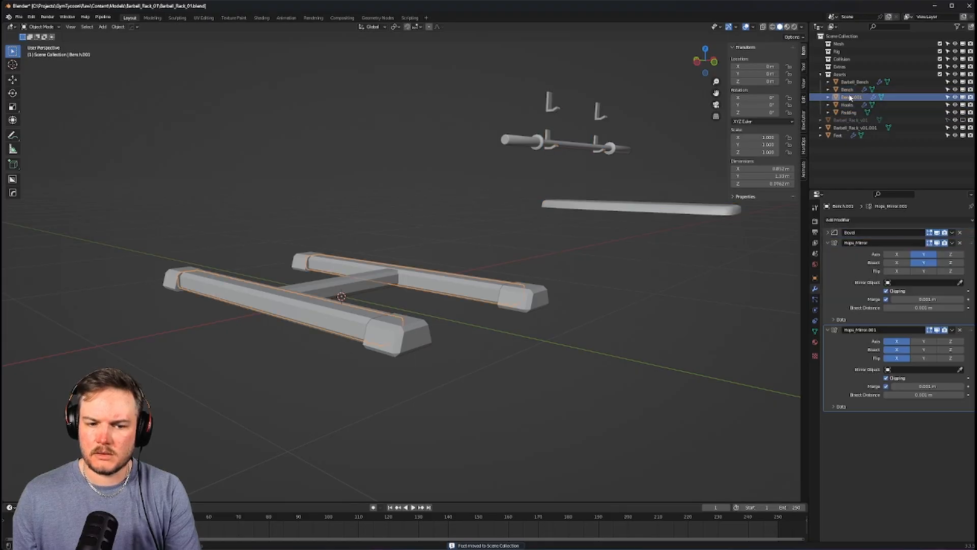
key(m)
click(496, 224)
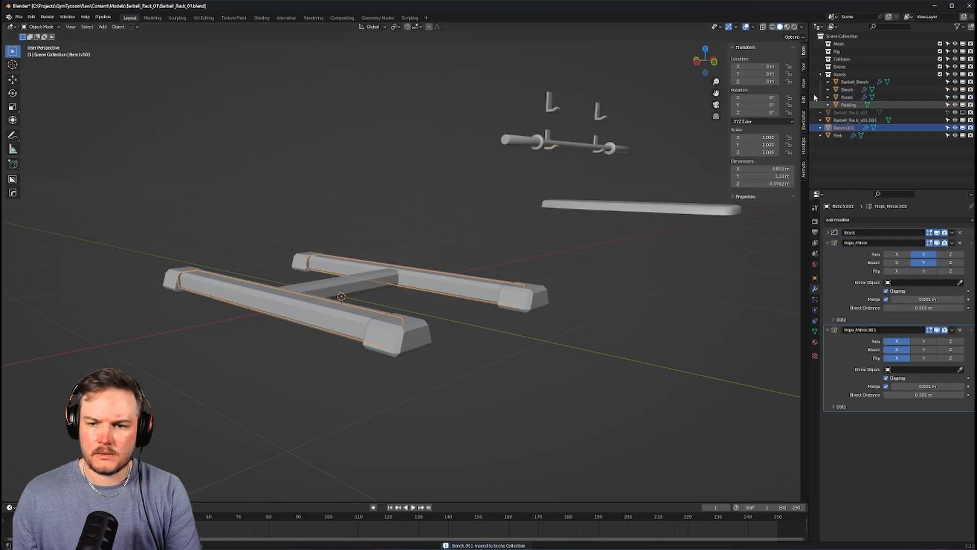
Delete the Assets collection together with its remaining bench press objects
click(843, 89)
click(846, 82)
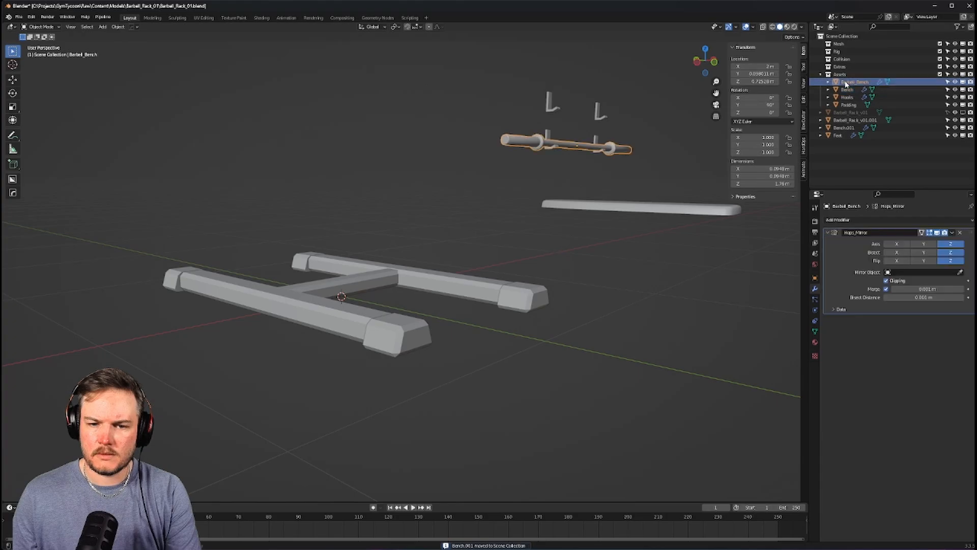
click(846, 75)
right_click(847, 76)
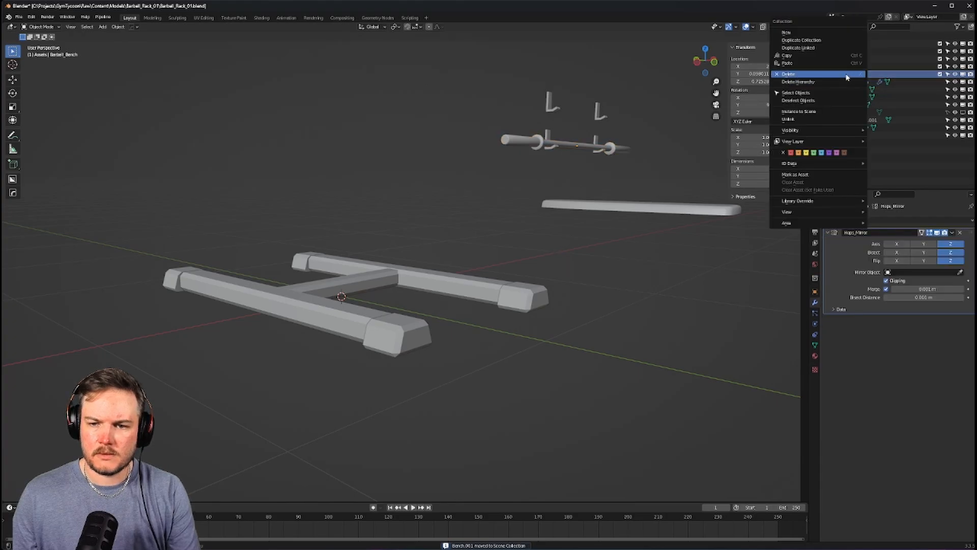
click(847, 74)
Append the complete bench press Assets collection again and move its objects along X, clear of the rack base
key(ctrl+s)
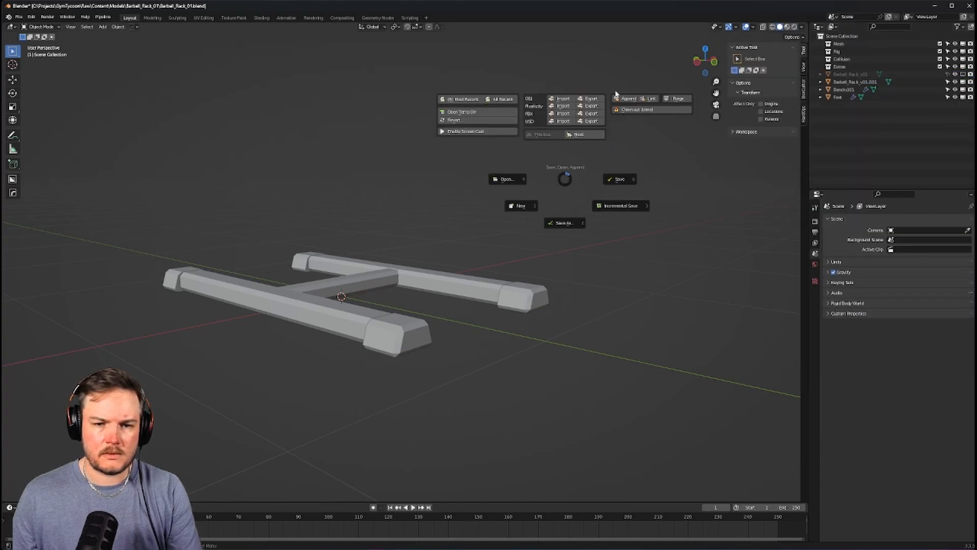
click(624, 98)
double_click(396, 205)
scroll(424, 255, down, 1)
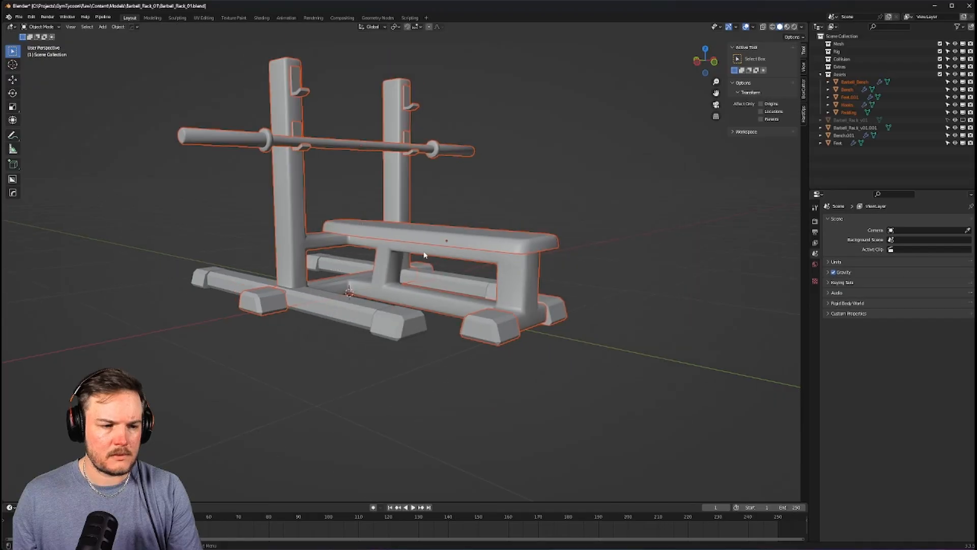
scroll(425, 255, down, 4)
key(g)
key(x)
click(538, 249)
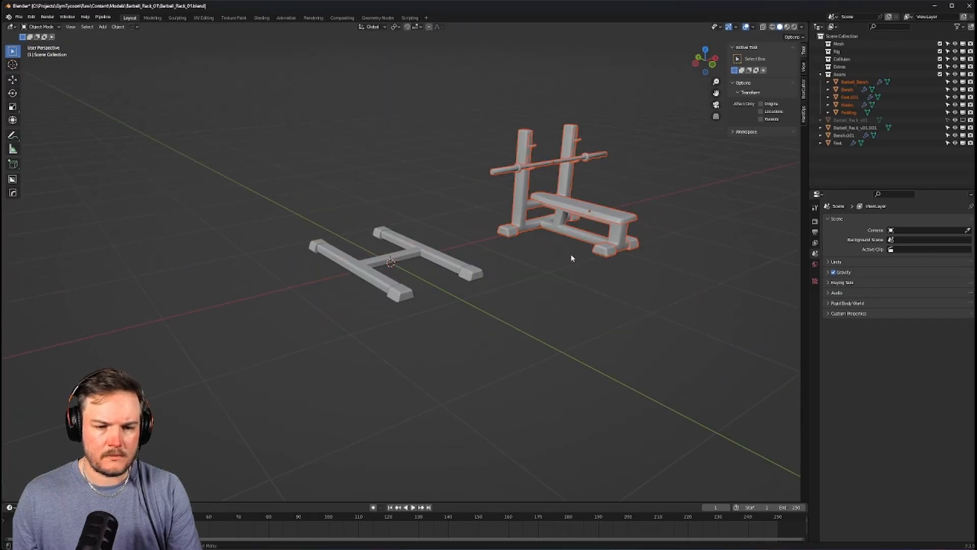
Isolate the appended bench press and examine its frame, beams and feet from the side and from several angles
scroll(572, 257, up, 3)
middle_drag(567, 257, 307, 120)
scroll(338, 176, down, 6)
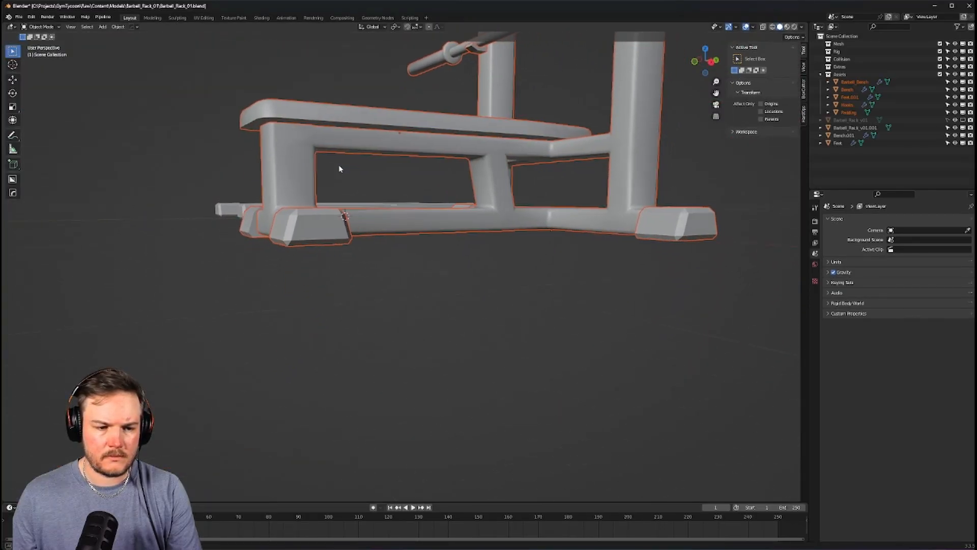
key(KP_3)
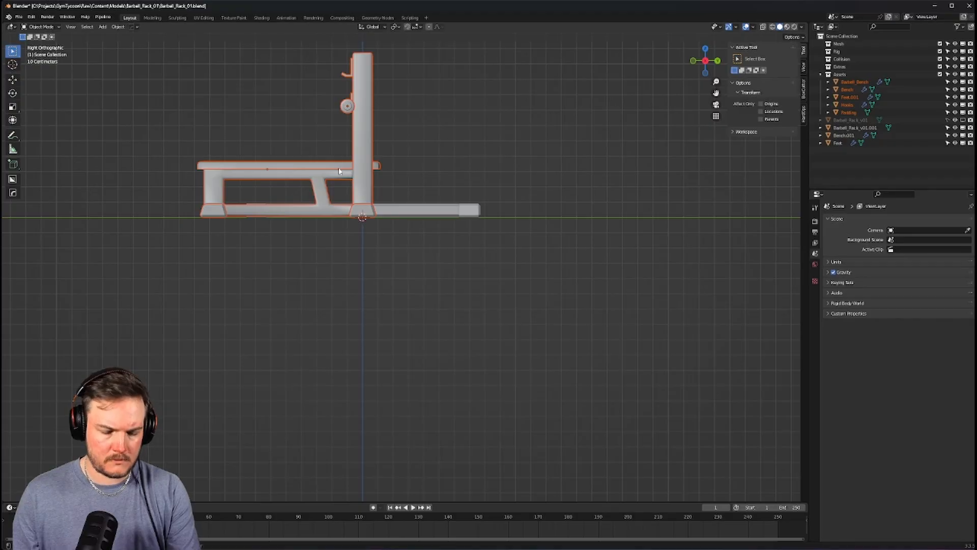
key(shift+h)
shift+middle_drag(312, 184, 526, 227)
scroll(610, 244, up, 9)
scroll(371, 279, up, 2)
shift+middle_drag(611, 245, 303, 282)
scroll(304, 283, down, 7)
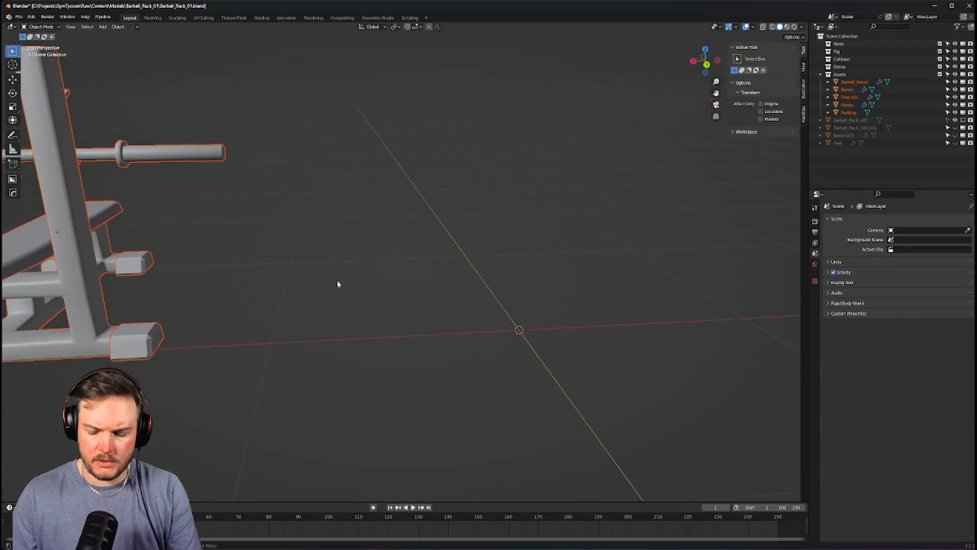
key(KP_Decimal)
scroll(337, 284, up, 15)
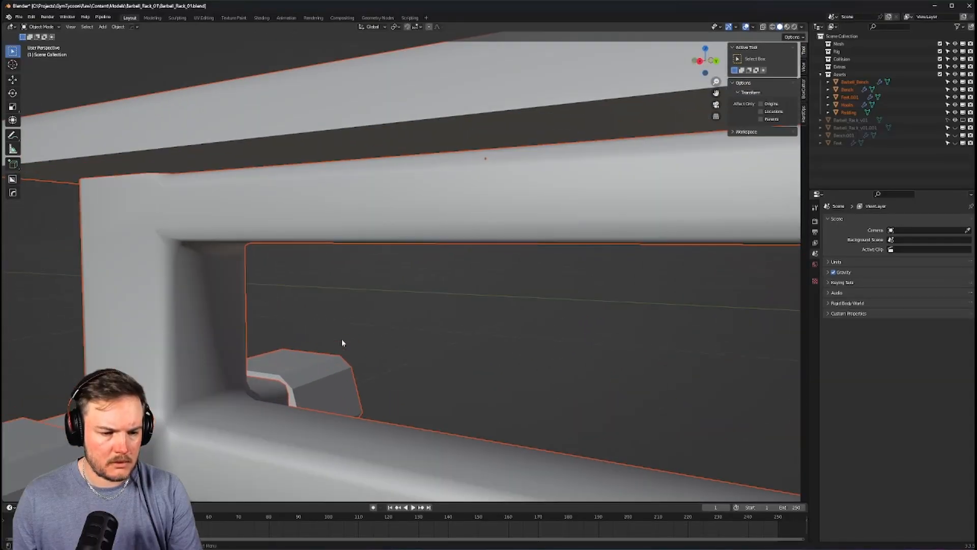
scroll(341, 340, down, 3)
middle_drag(341, 340, 386, 337)
scroll(417, 360, down, 3)
scroll(480, 372, down, 3)
scroll(408, 328, down, 2)
scroll(386, 337, up, 1)
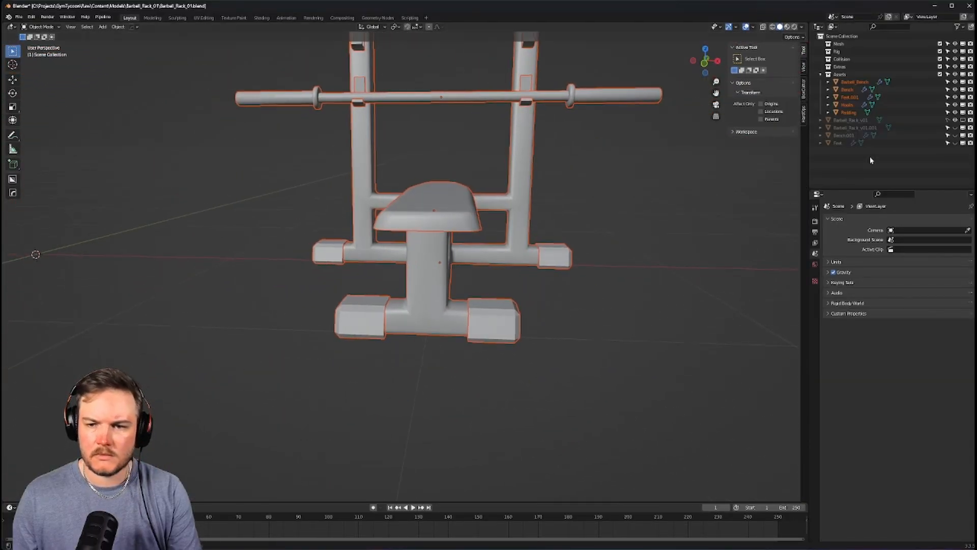
Show Barbell_Rack_v01 for a brief comparison, hide it again, and unhide Barbell_Rack_v01.001, Bench.001 and Feet
click(960, 121)
key(Home)
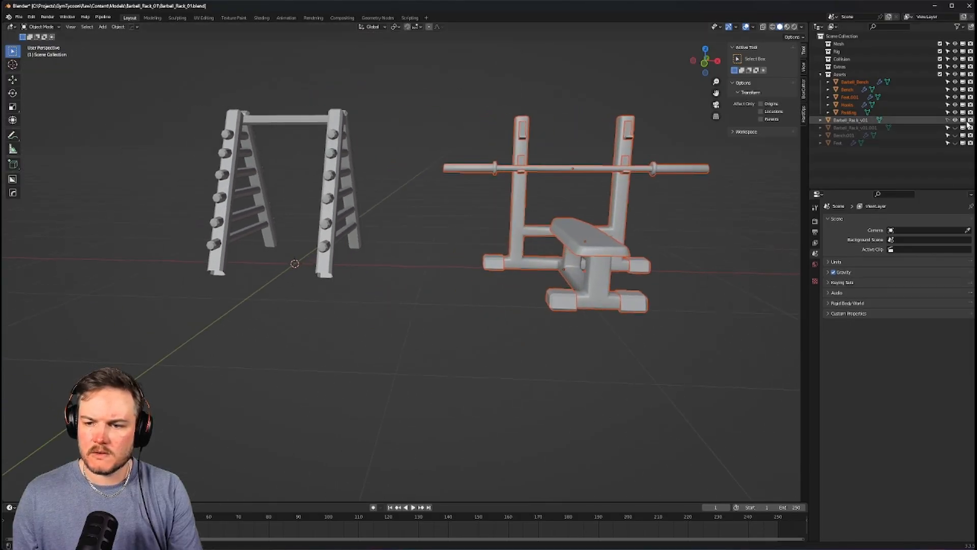
click(963, 122)
drag(955, 128, 956, 146)
Delete the Barbell_Rack_v01.001 mesh, leaving only the mirrored beams and feet as the rack base
scroll(343, 315, up, 2)
middle_drag(326, 317, 436, 266)
click(324, 264)
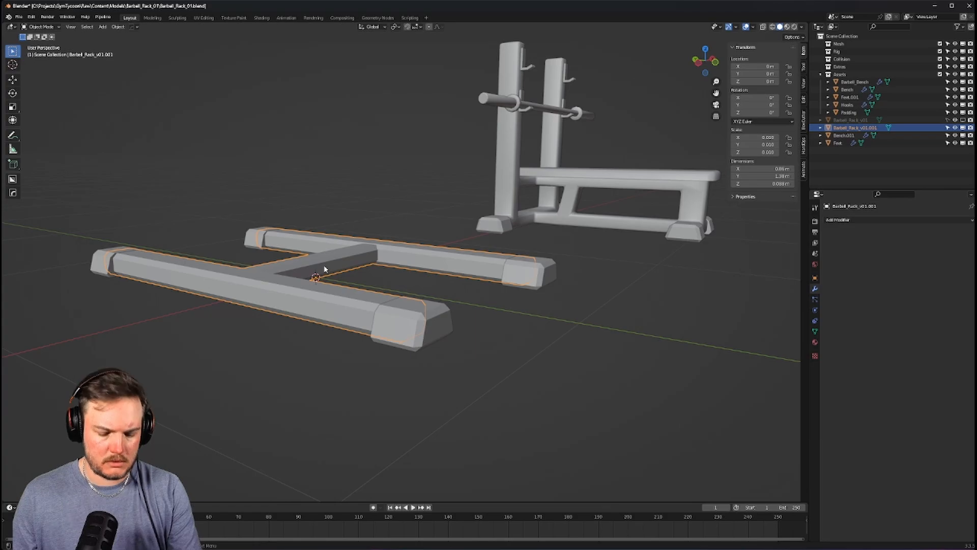
key(Delete)
Examine Bench.001 in see-through side view, comparing how its beams sit in the feet with the bench press frame
shift+middle_drag(325, 267, 315, 242)
key(KP_3)
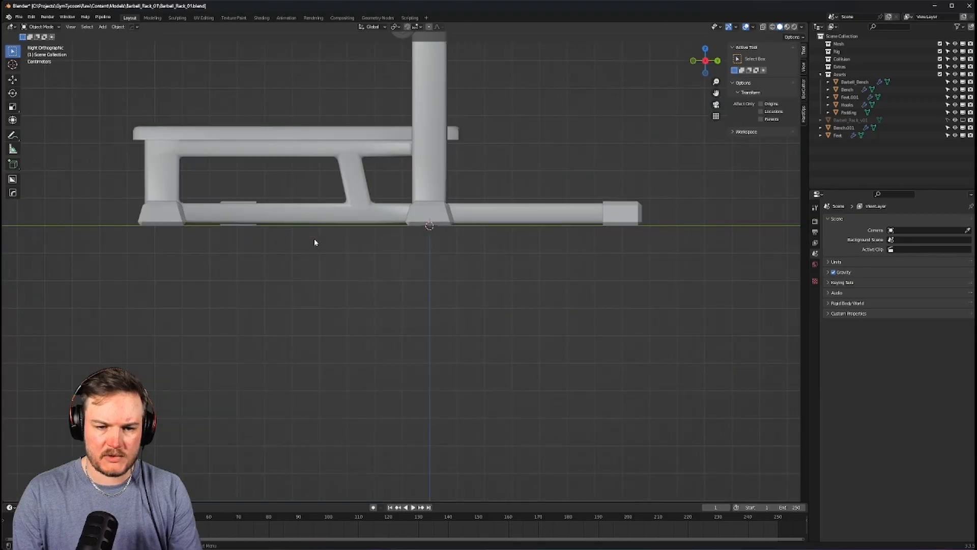
shift+middle_drag(397, 245, 328, 277)
scroll(620, 250, up, 4)
key(alt+z)
scroll(407, 259, up, 3)
click(823, 128)
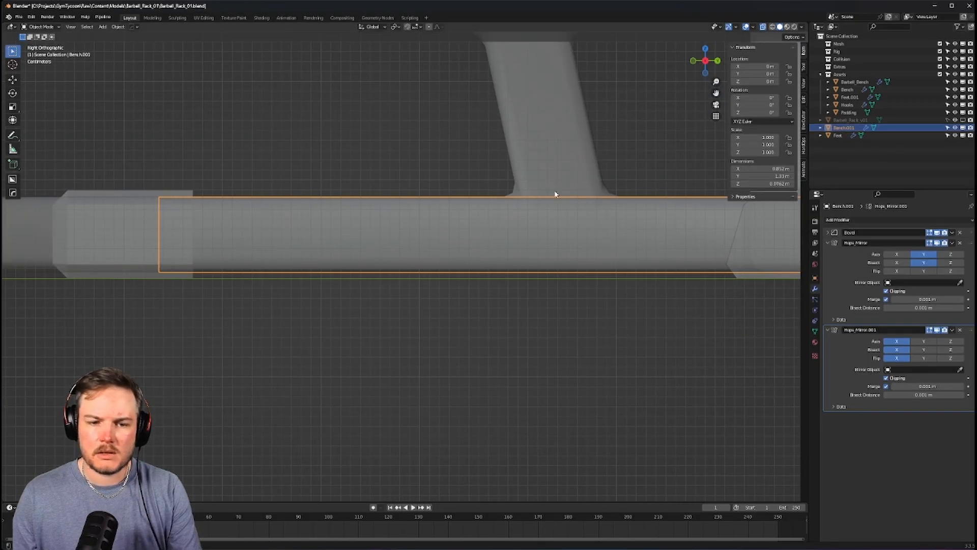
shift+middle_drag(350, 196, 732, 201)
scroll(417, 204, up, 4)
scroll(416, 211, down, 6)
scroll(712, 203, up, 2)
shift+middle_drag(571, 224, 313, 266)
scroll(423, 246, up, 2)
scroll(422, 245, down, 3)
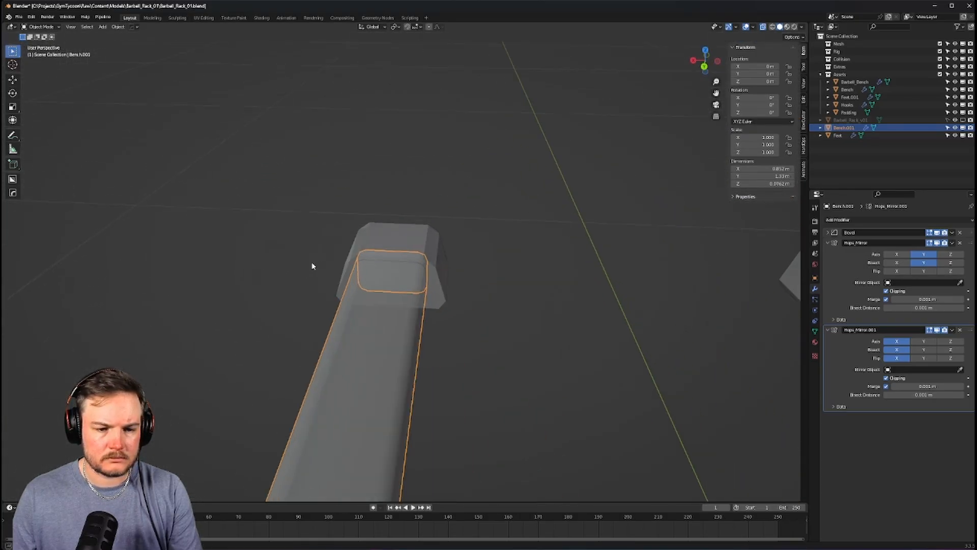
Deselect the beams and examine both foot rails from several angles, finishing with a solid overview beside the bench press
click(511, 269)
middle_drag(511, 270, 460, 230)
scroll(504, 255, down, 5)
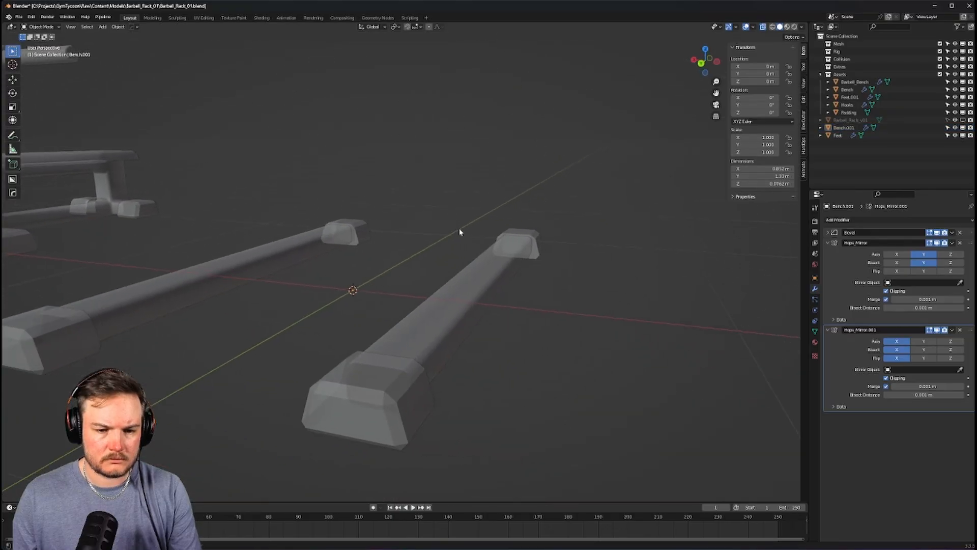
scroll(526, 260, up, 5)
middle_drag(526, 261, 501, 261)
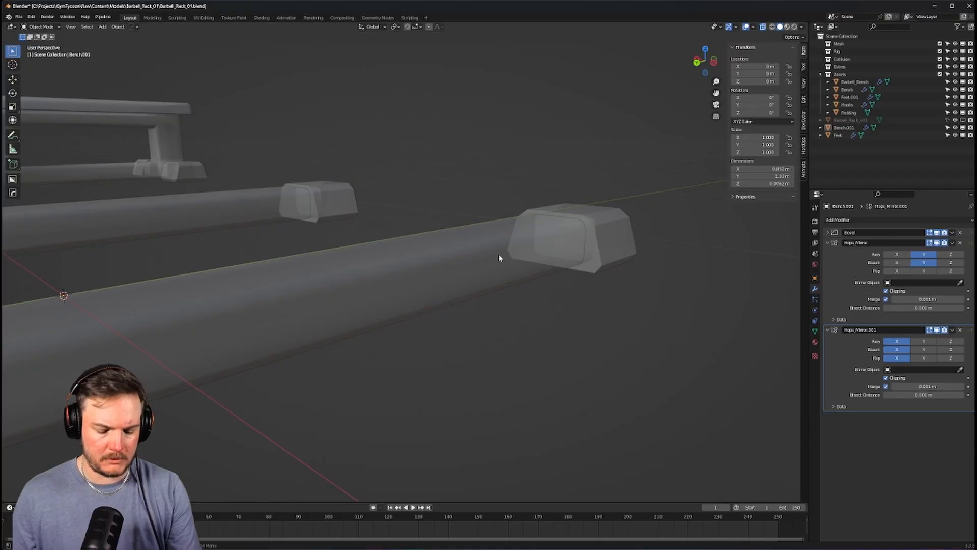
scroll(499, 258, down, 4)
middle_drag(528, 296, 271, 281)
scroll(338, 254, down, 7)
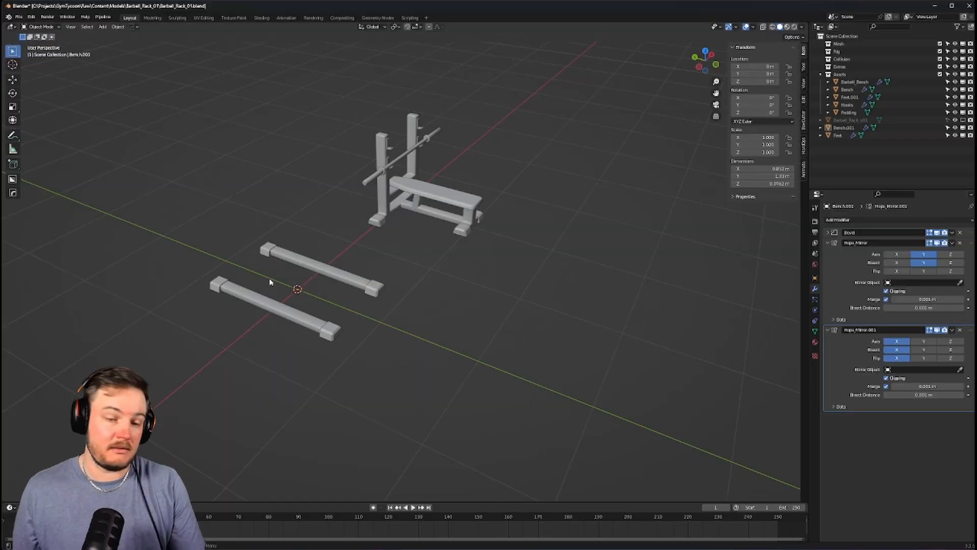
shift+middle_drag(221, 283, 299, 270)
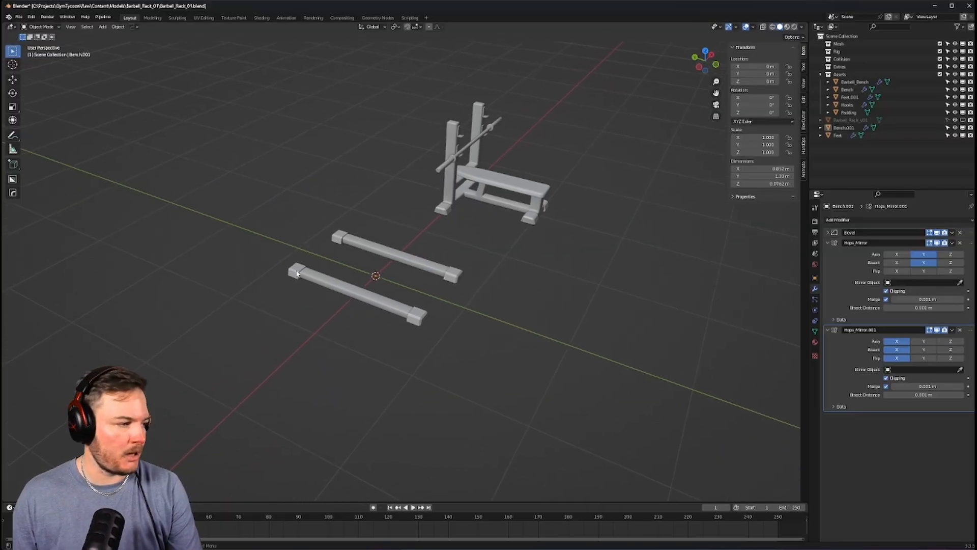
Unhide Barbell_Rack_v01 over the new base and compare its A-frame and rungs with the reference photo
scroll(300, 274, up, 1)
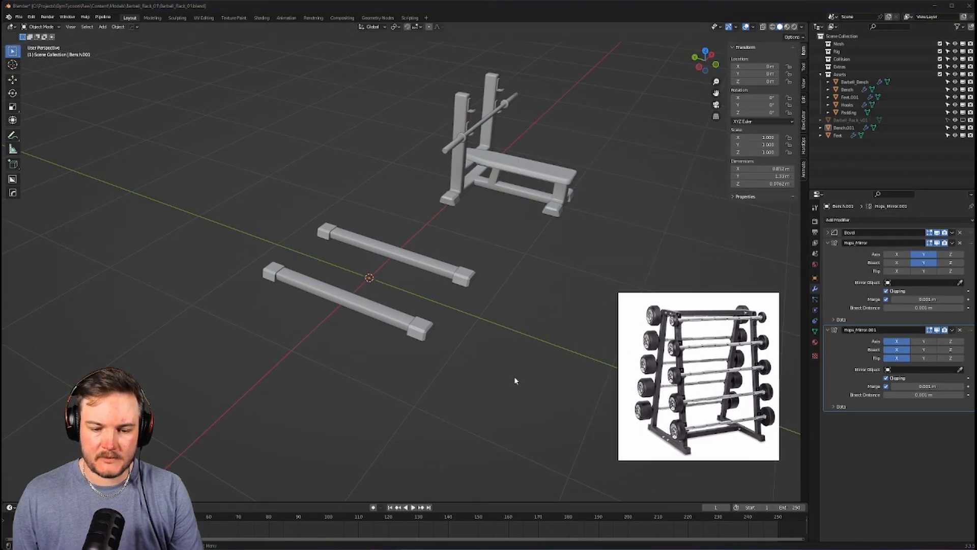
scroll(516, 377, up, 1)
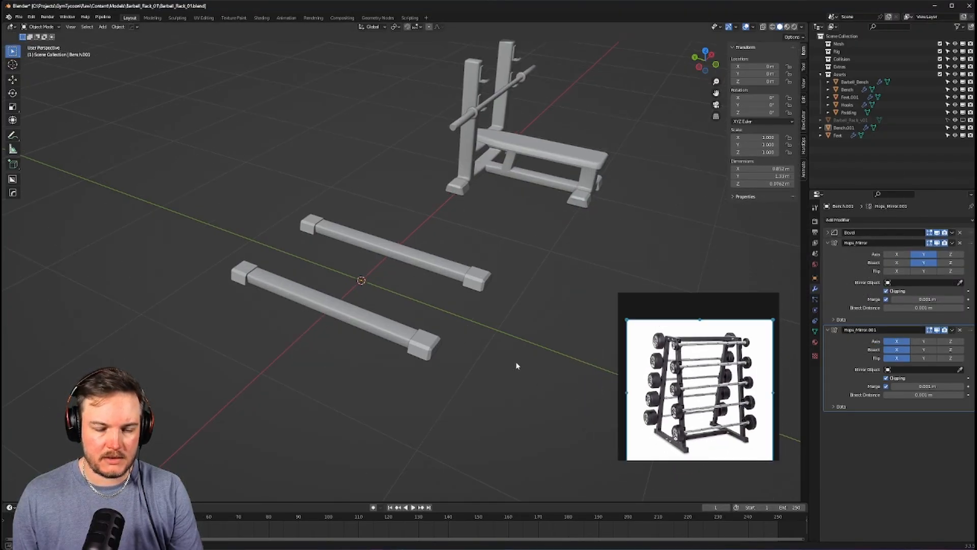
middle_drag(517, 365, 502, 363)
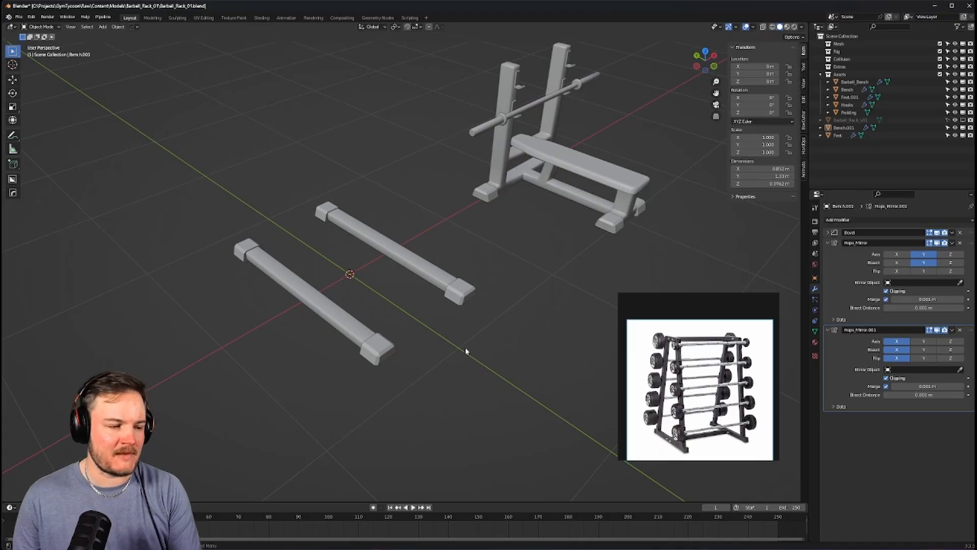
middle_drag(464, 348, 485, 323)
scroll(514, 273, up, 4)
click(956, 119)
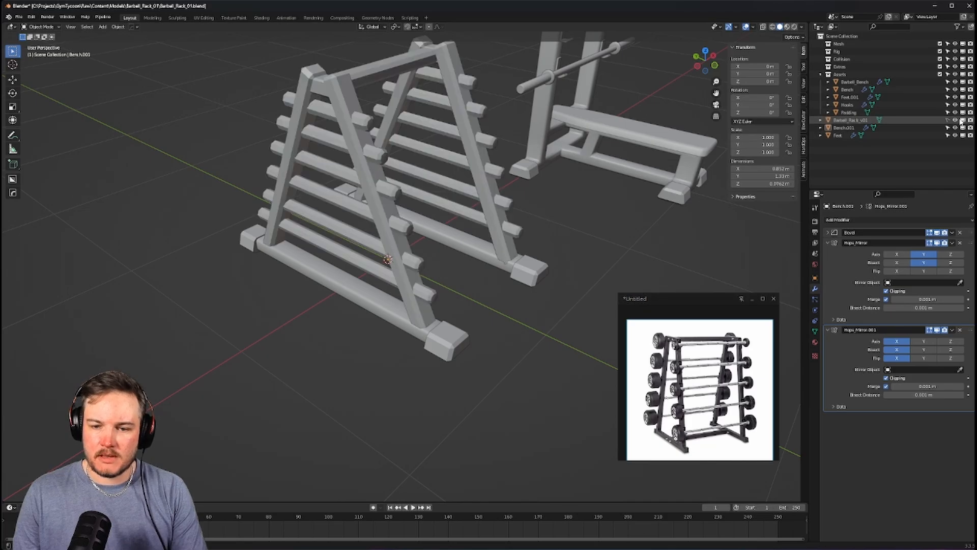
middle_drag(532, 235, 544, 247)
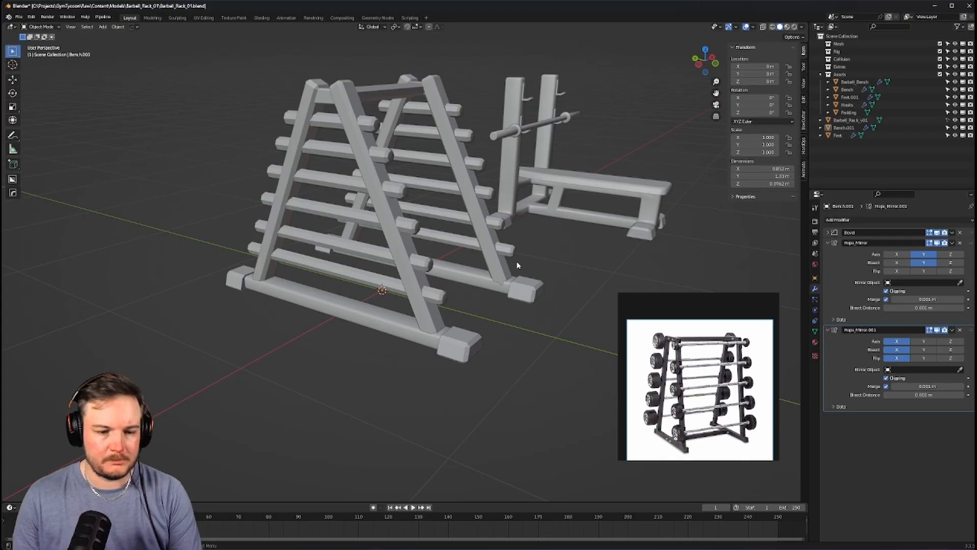
middle_drag(517, 265, 531, 262)
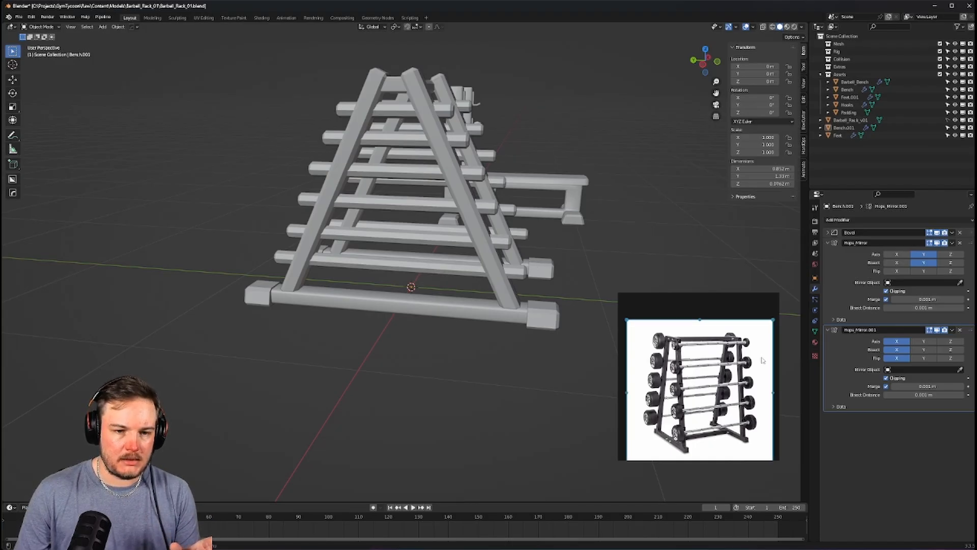
Shorten the Bench.001 base beams by moving their end vertices inward along Y about 0.21 m per side
scroll(543, 313, up, 1)
click(508, 327)
shift+middle_drag(510, 327, 460, 316)
key(Tab)
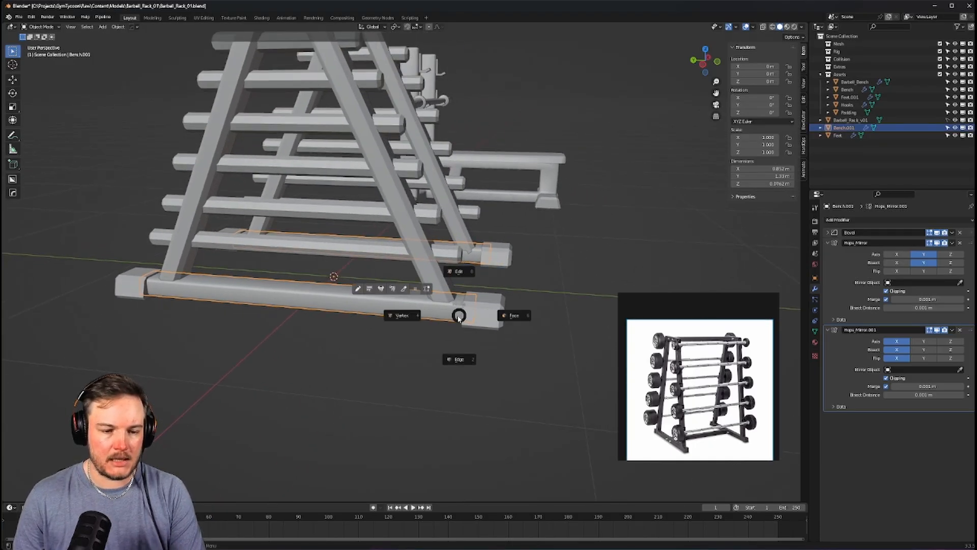
click(440, 316)
shift+middle_drag(261, 269, 309, 275)
drag(114, 243, 265, 345)
key(alt+z)
key(g)
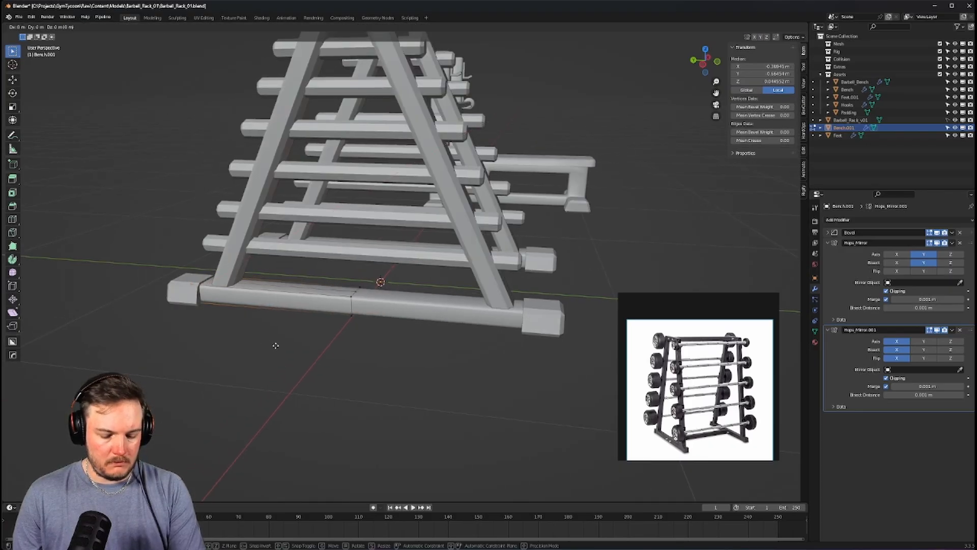
key(y)
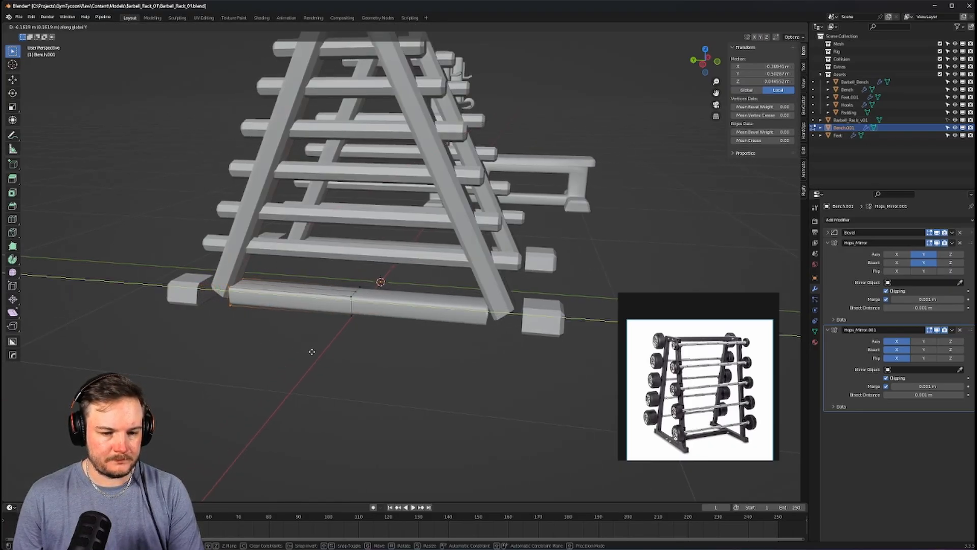
click(272, 339)
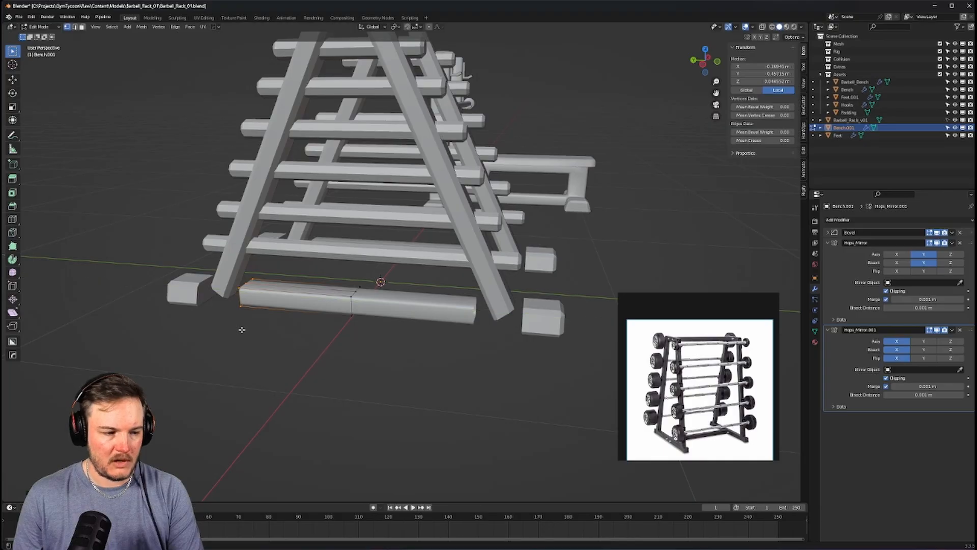
key(Tab)
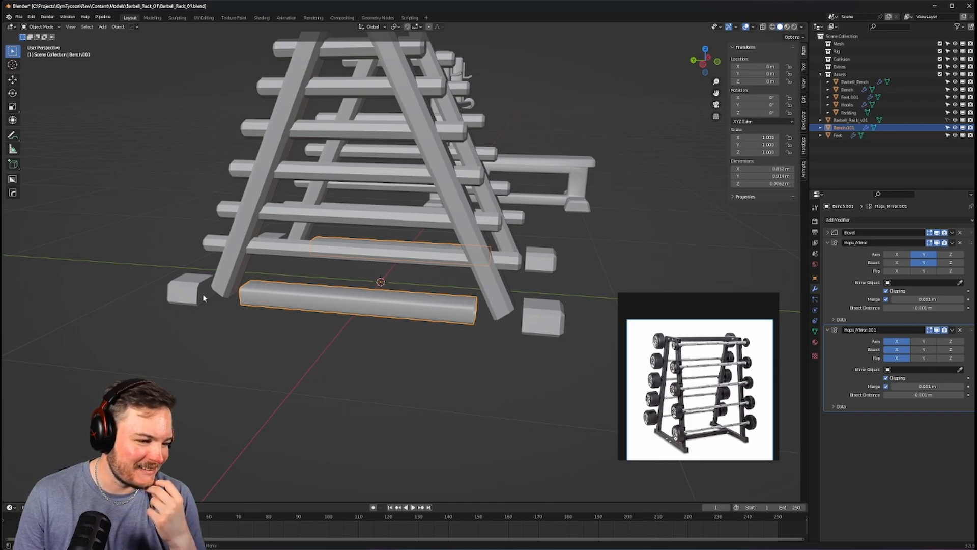
Open the Feet mesh for vertex editing in see-through display
click(204, 299)
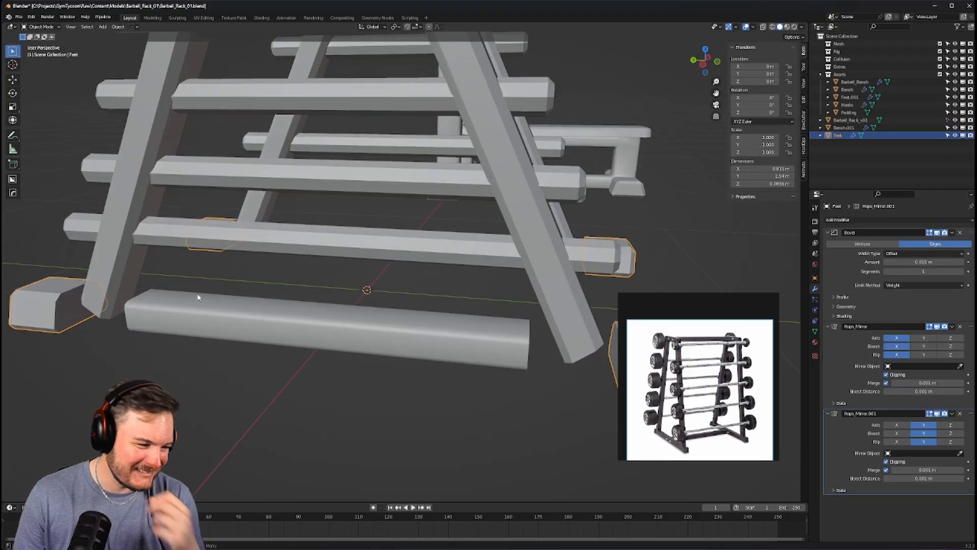
scroll(204, 299, up, 3)
shift+middle_drag(204, 298, 380, 265)
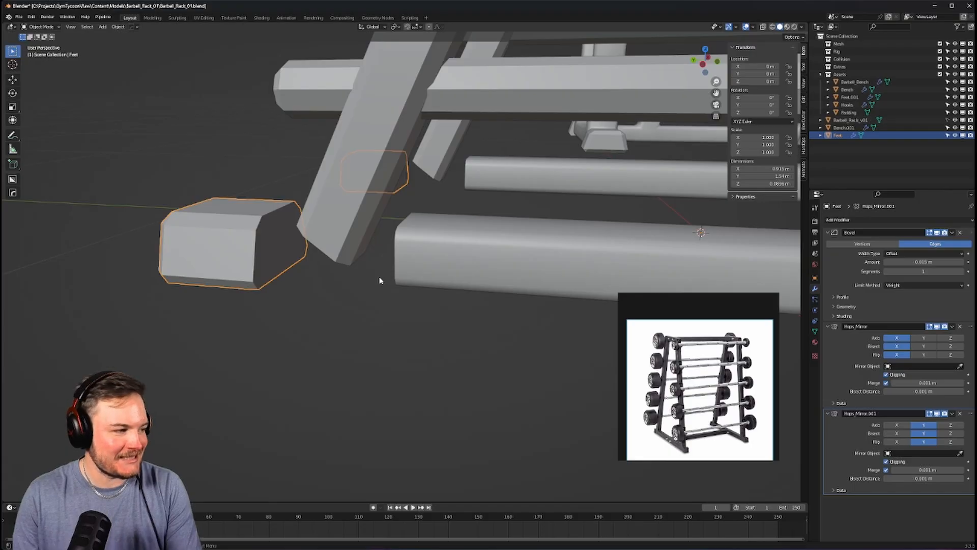
middle_drag(383, 277, 375, 280)
key(Tab)
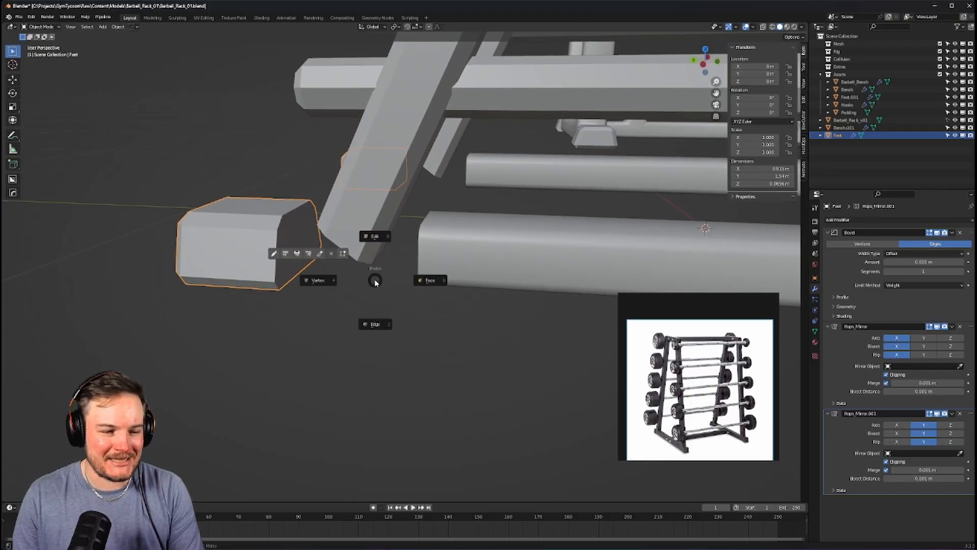
click(335, 282)
key(alt+z)
scroll(312, 268, down, 6)
scroll(470, 282, up, 2)
shift+middle_drag(682, 280, 503, 270)
scroll(470, 281, up, 1)
key(g)
key(x)
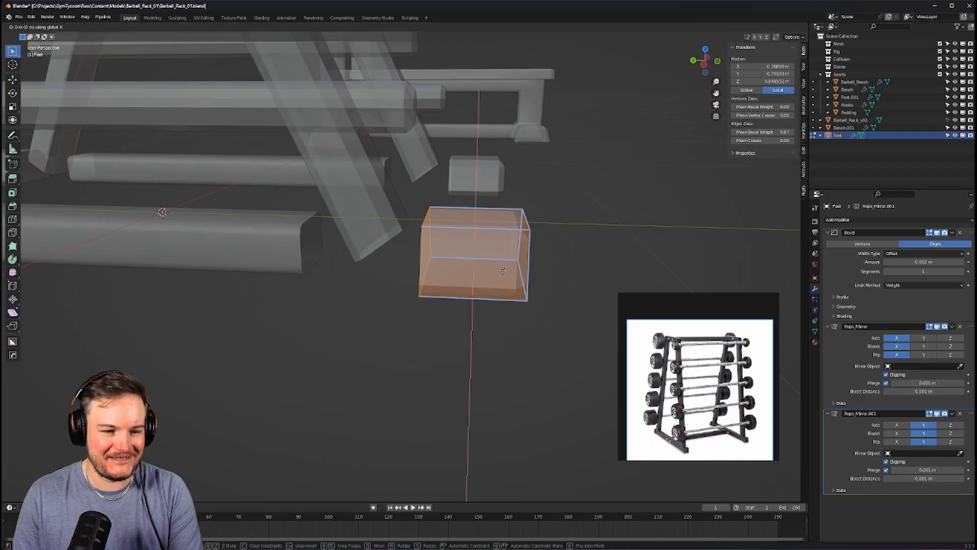
key(y)
right_click(439, 273)
Move the foot block inward along Y about 0.18 m to cap the shortened beam, in solid display, and leave mesh editing
middle_drag(439, 273, 463, 275)
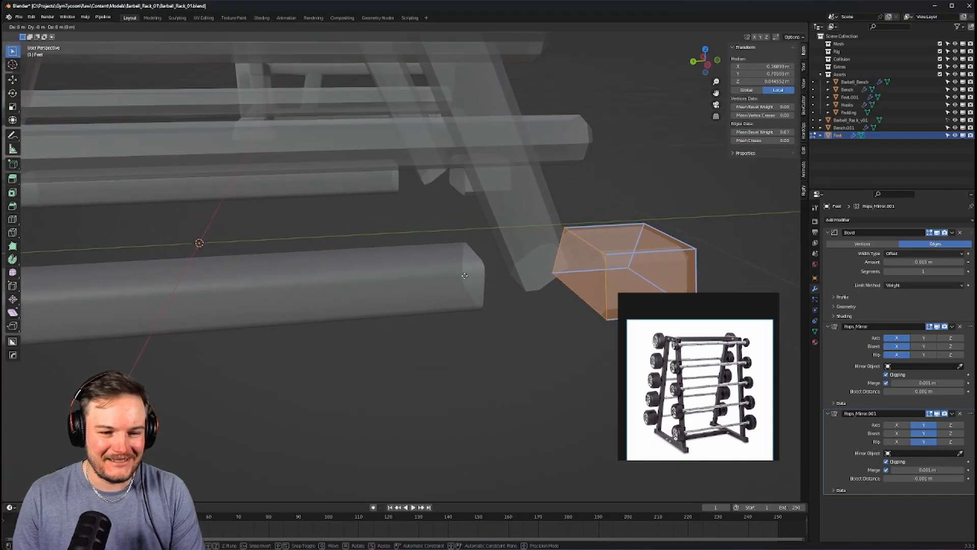
key(alt+z)
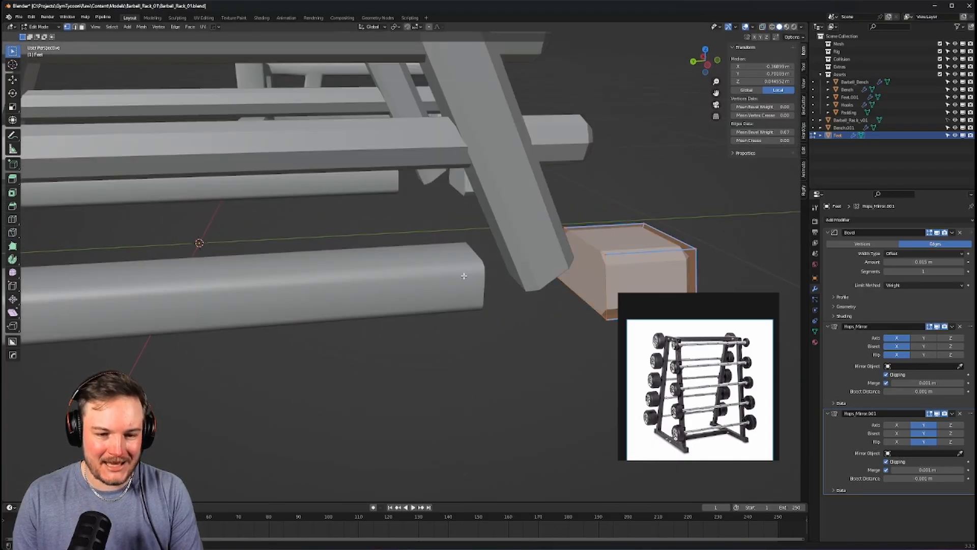
key(g)
key(y)
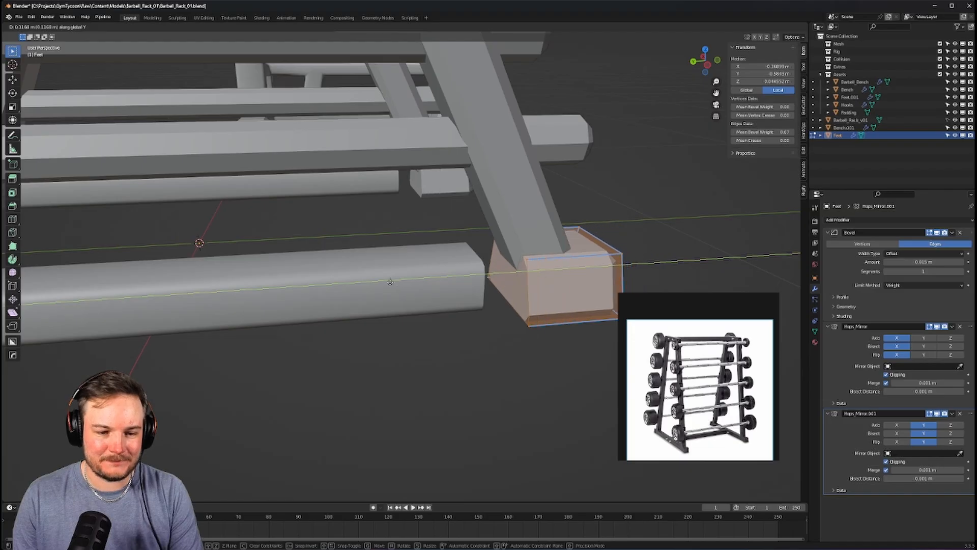
click(353, 285)
scroll(458, 280, down, 10)
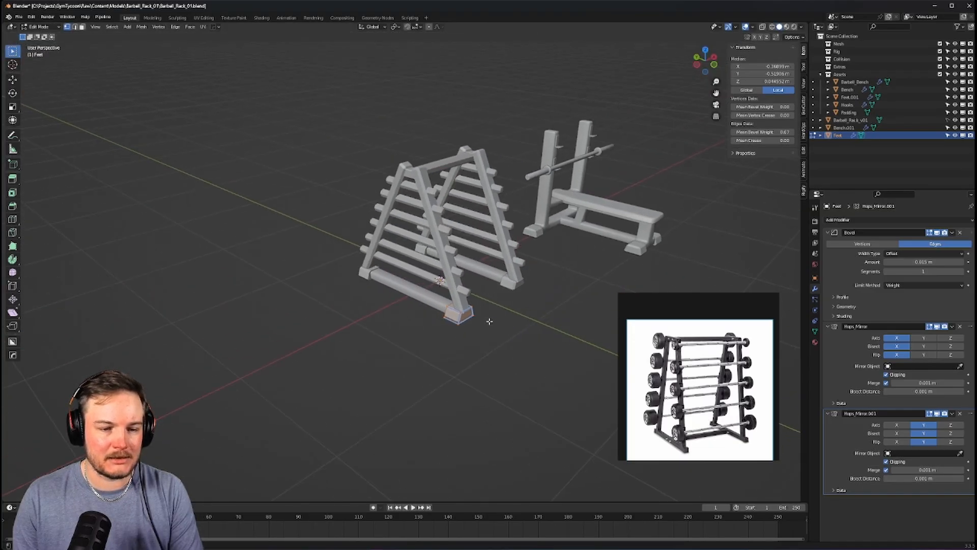
key(ctrl+Tab)
click(389, 331)
Add a centered loop cut across the editable half of the Bench.001 base beam
scroll(399, 284, up, 8)
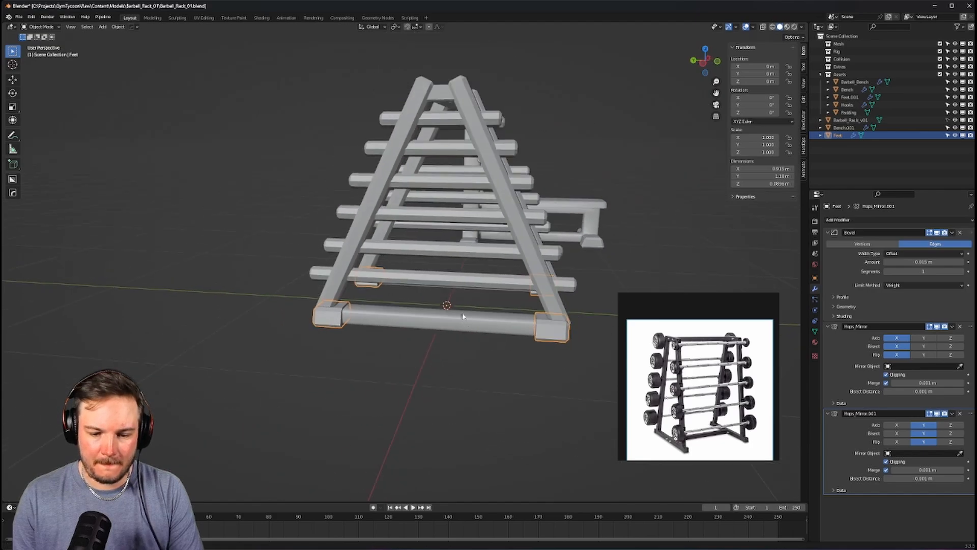
middle_drag(399, 283, 382, 256)
middle_drag(404, 303, 371, 304)
scroll(371, 303, down, 5)
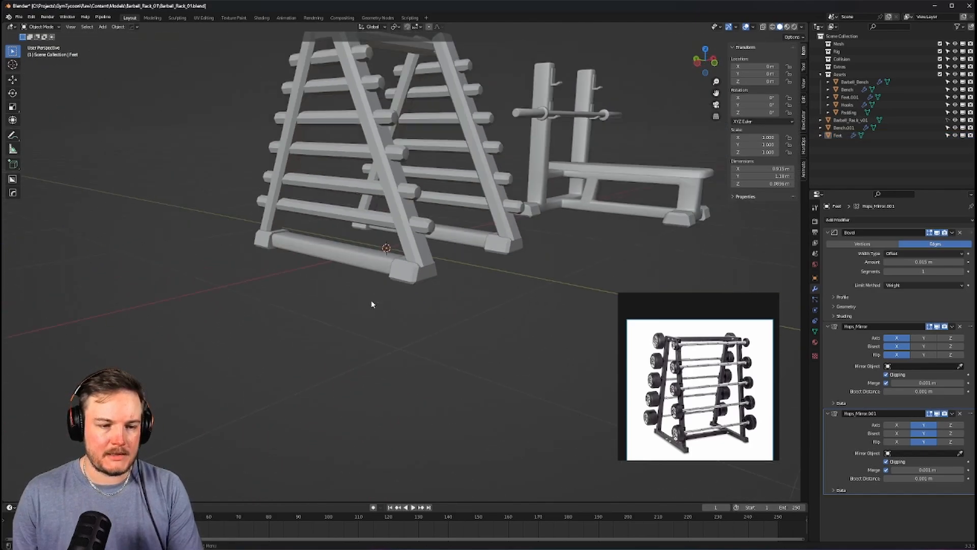
shift+middle_drag(419, 228, 410, 296)
click(418, 254)
scroll(443, 260, up, 5)
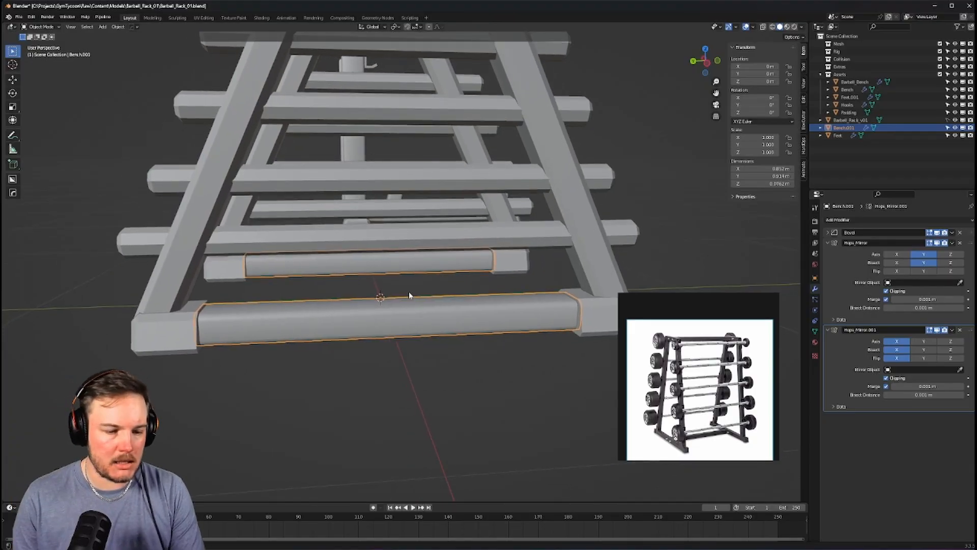
key(Tab)
key(ctrl+r)
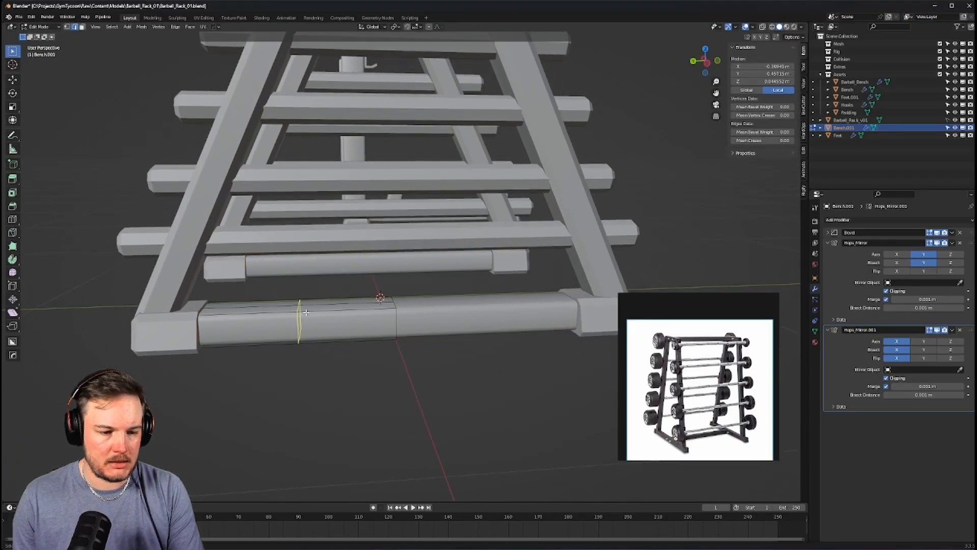
click(306, 312)
middle_drag(306, 311, 415, 307)
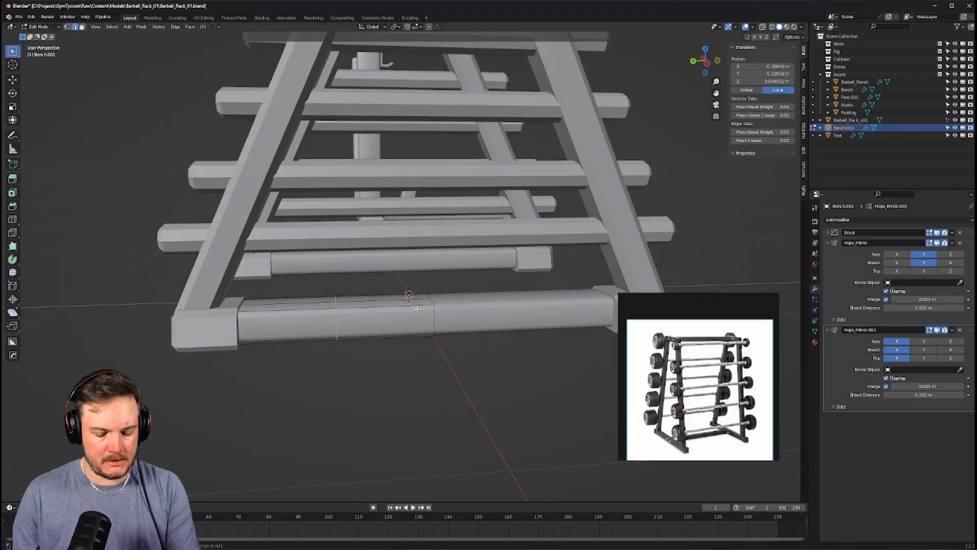
Bevel the new loop cut on the base beam into a narrow band of faces
key(ctrl+b)
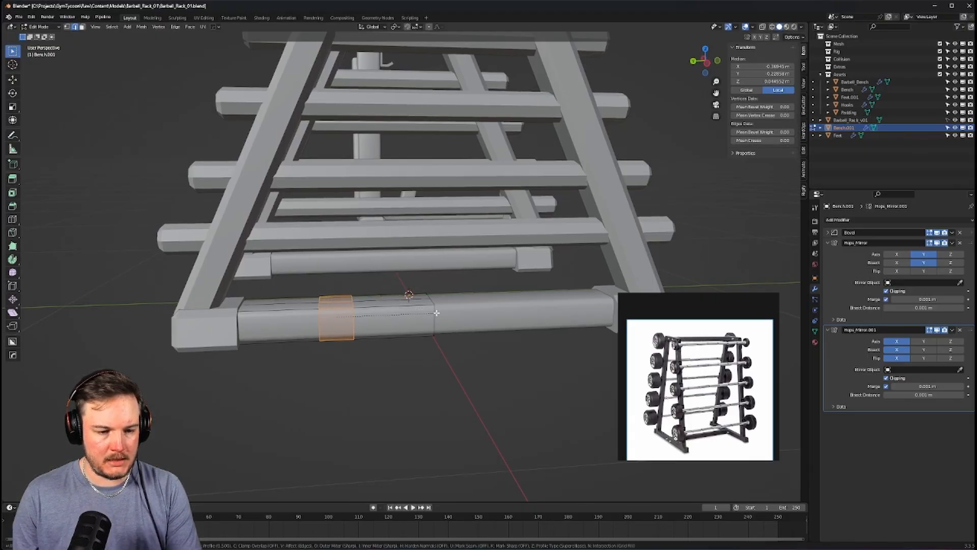
click(436, 312)
middle_drag(436, 312, 483, 313)
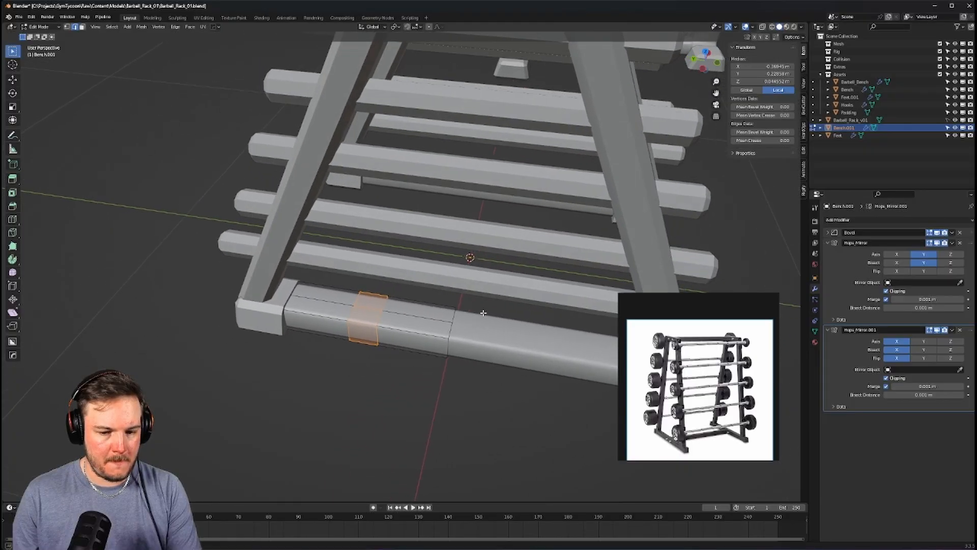
Examine the reference photo up close to see how the rack's angled uprights join the base beams
scroll(481, 310, up, 6)
scroll(668, 365, up, 5)
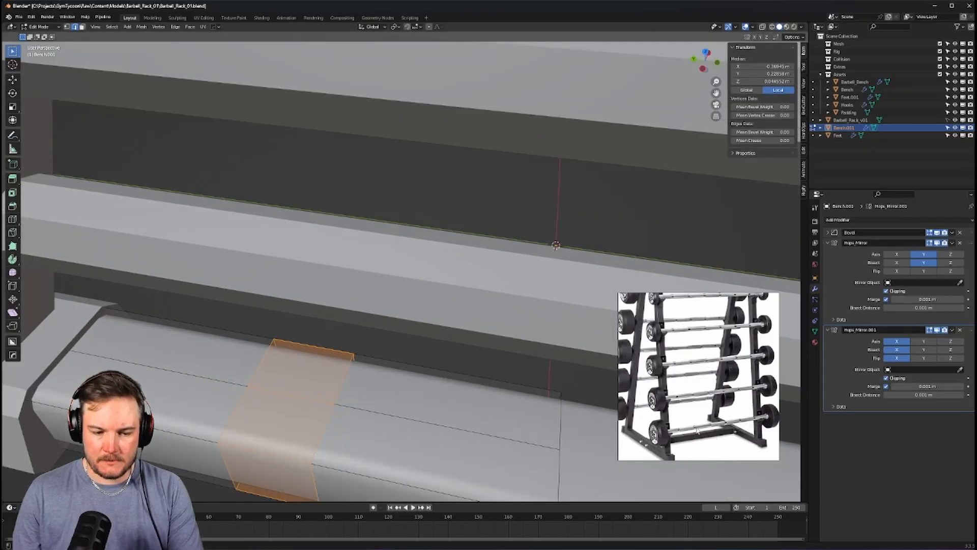
scroll(668, 366, up, 4)
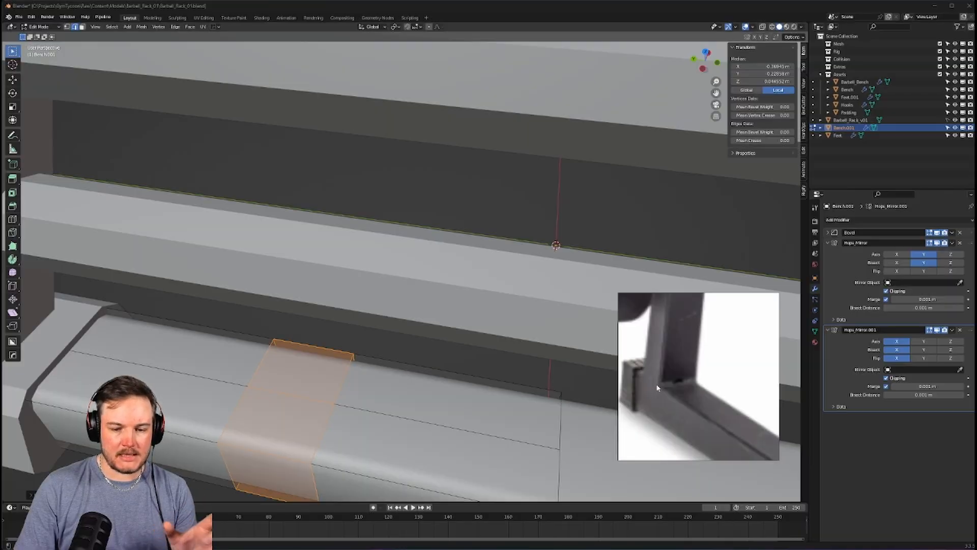
scroll(686, 394, down, 5)
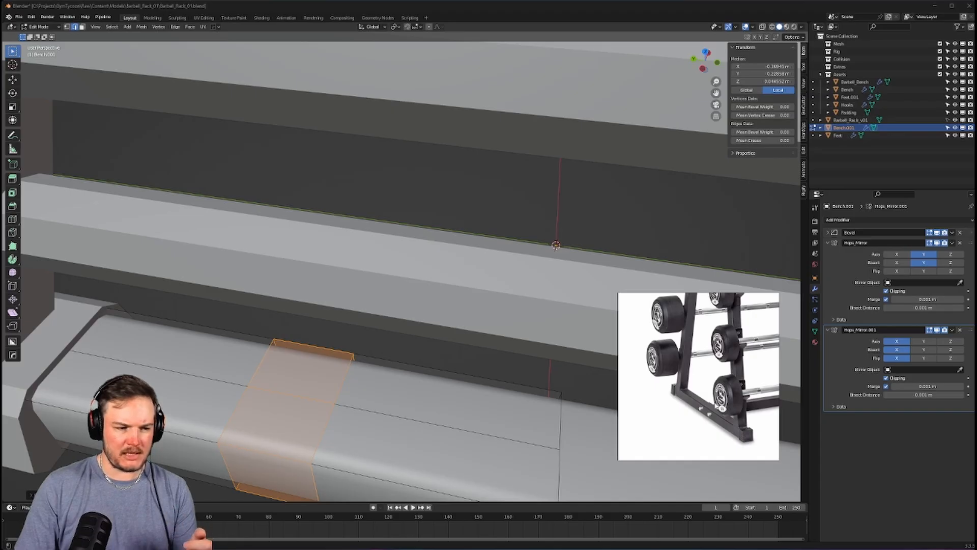
scroll(716, 406, up, 2)
scroll(716, 406, down, 5)
scroll(699, 416, up, 1)
Scale the selected band on the base beam slightly wider along Y
middle_drag(395, 385, 477, 321)
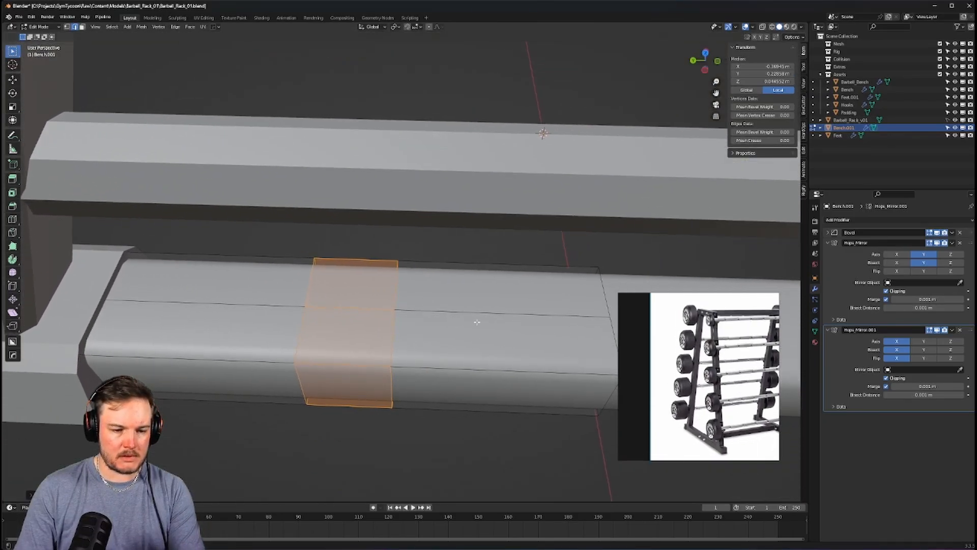
key(s)
key(y)
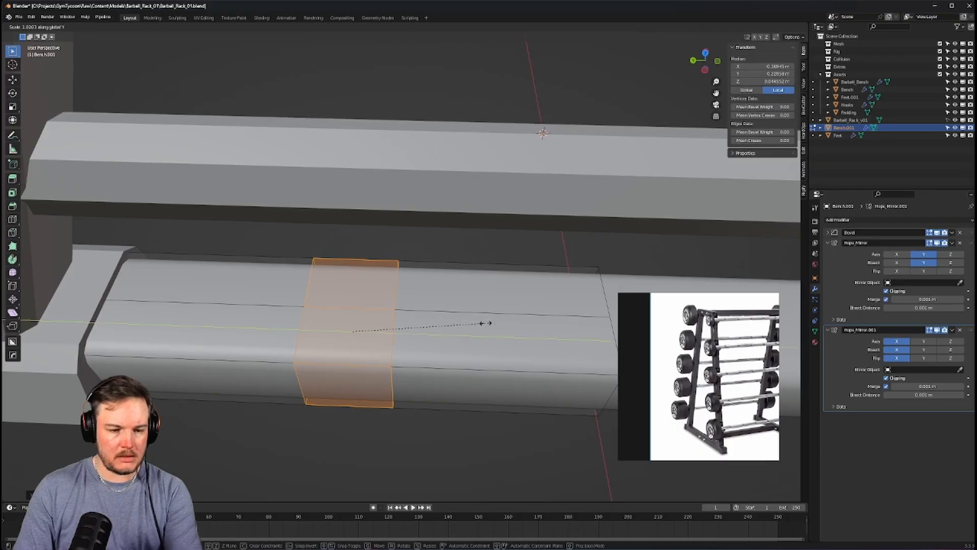
click(492, 323)
Move the band along Y about 0.13 m toward the foot, near the base of the angled upright
scroll(492, 323, down, 6)
shift+middle_drag(491, 323, 520, 321)
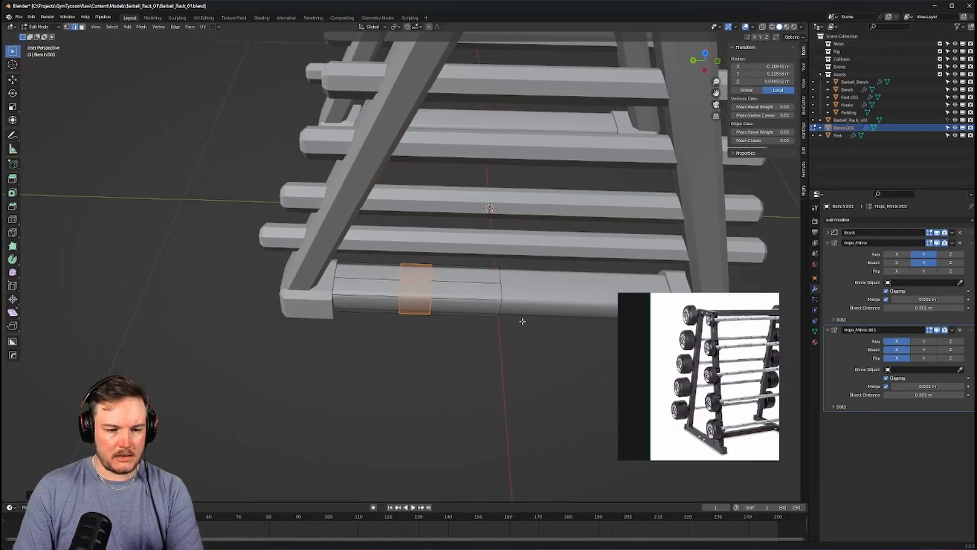
scroll(521, 321, up, 2)
key(g)
key(x)
key(y)
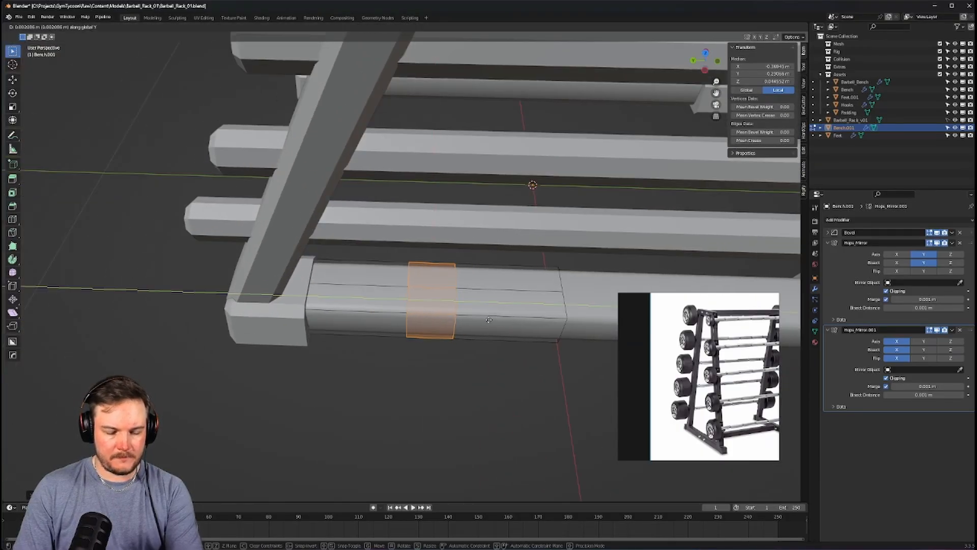
click(427, 321)
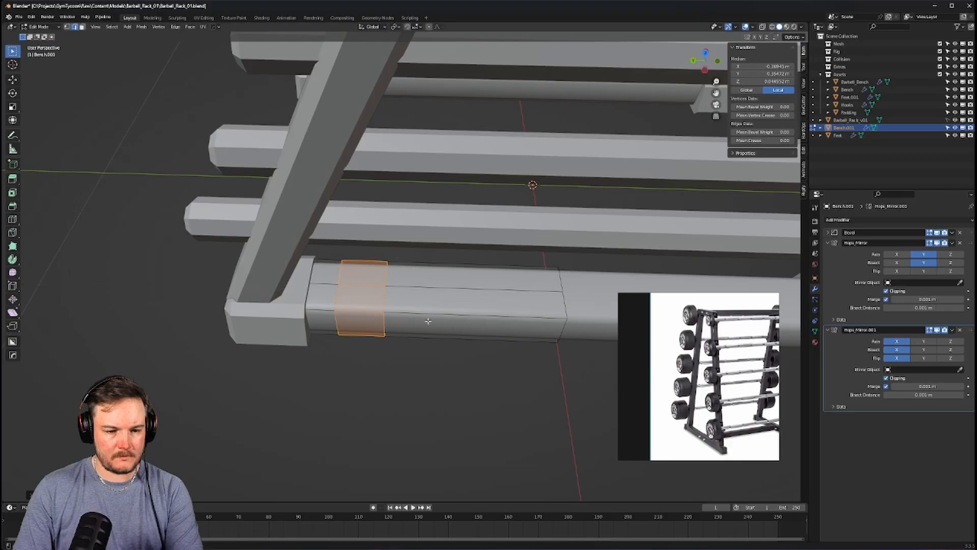
Switch to face selection, select the top faces of the band on the base beam, and view the rack from the side
middle_drag(427, 320, 365, 326)
scroll(338, 317, up, 2)
key(Tab)
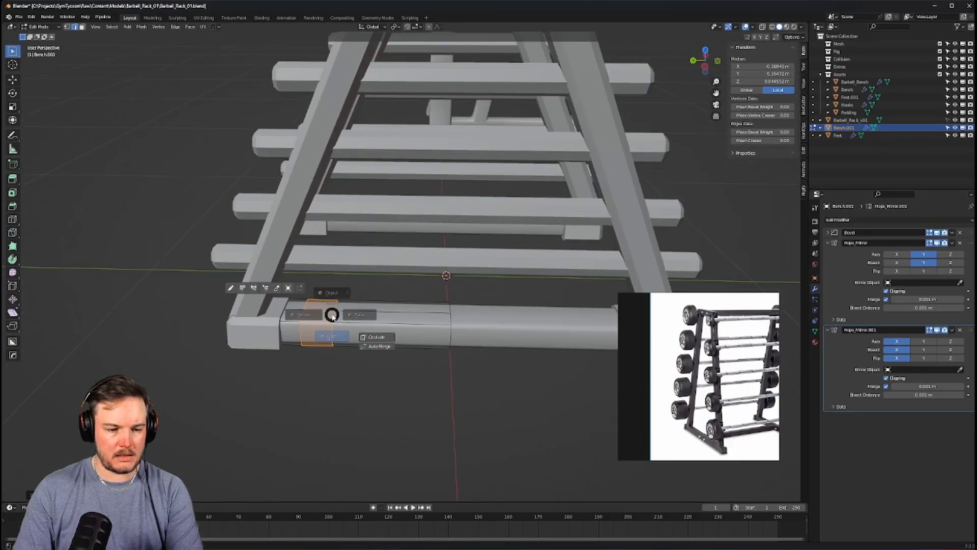
click(359, 314)
click(322, 315)
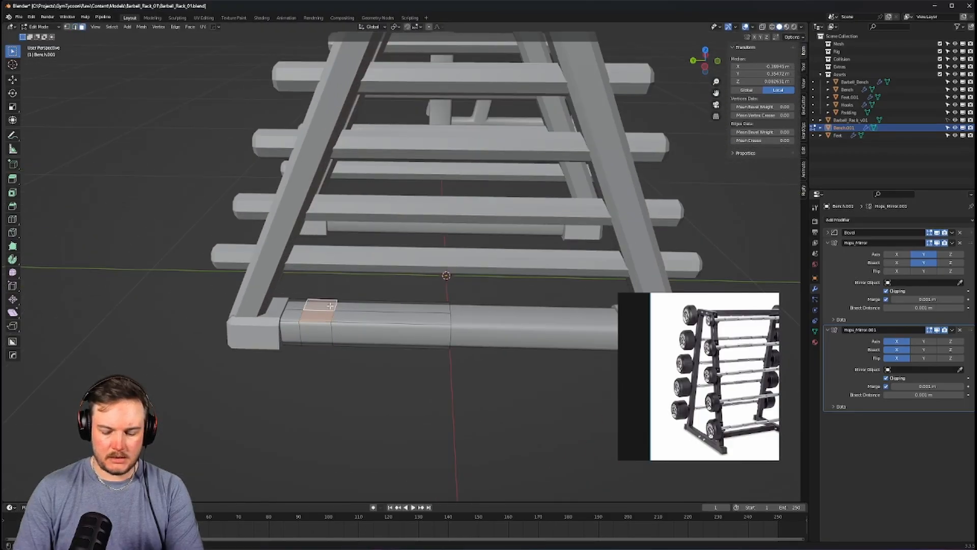
key(KP_3)
scroll(330, 306, up, 3)
key(ctrl+KP_3)
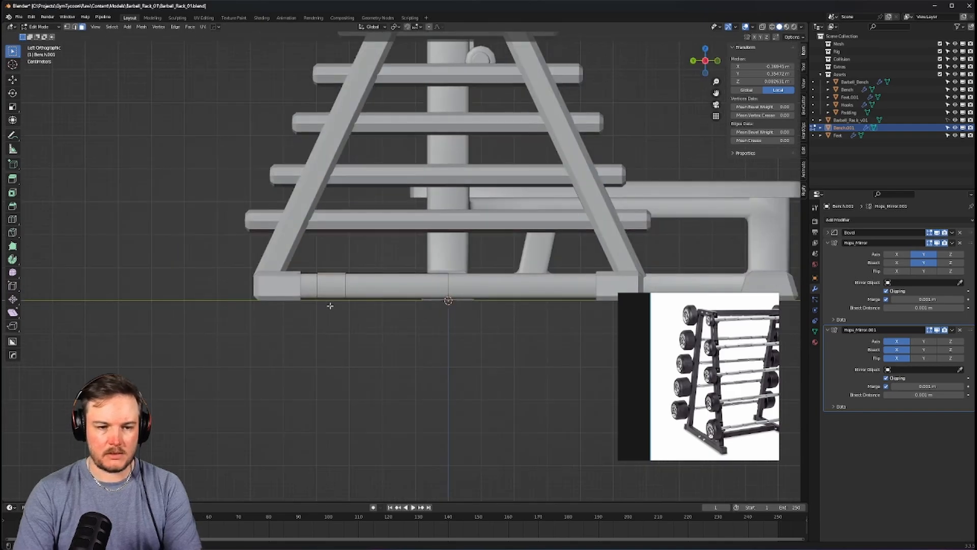
shift+middle_drag(329, 301, 324, 384)
scroll(324, 384, down, 2)
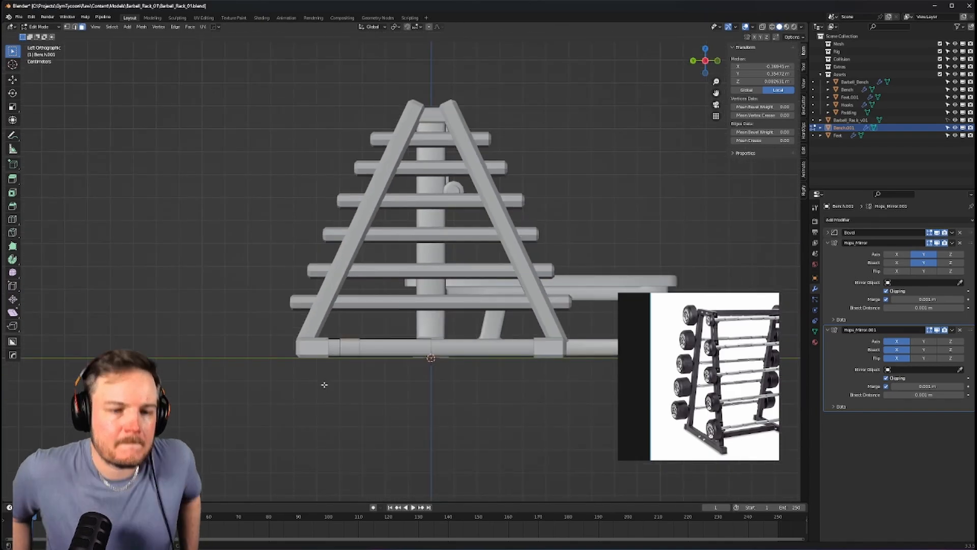
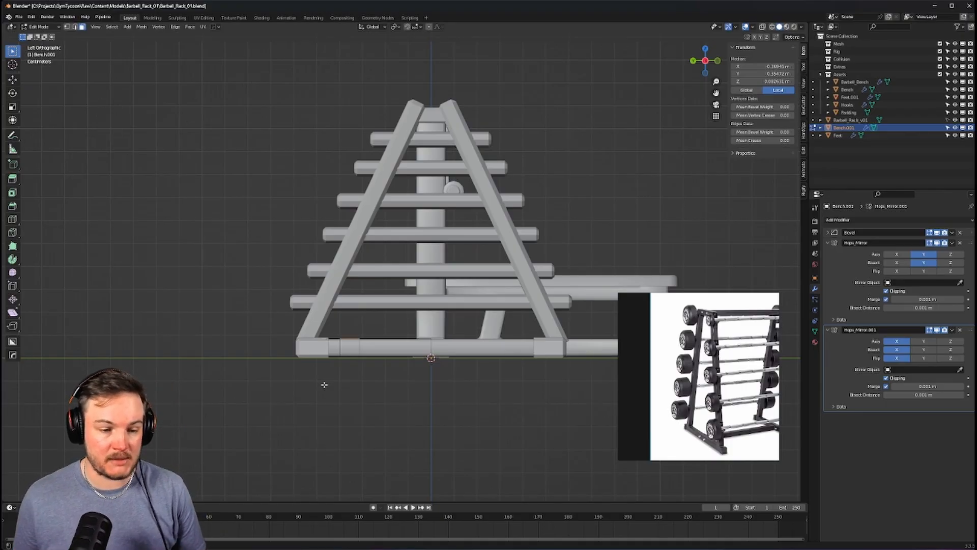
scroll(324, 384, up, 4)
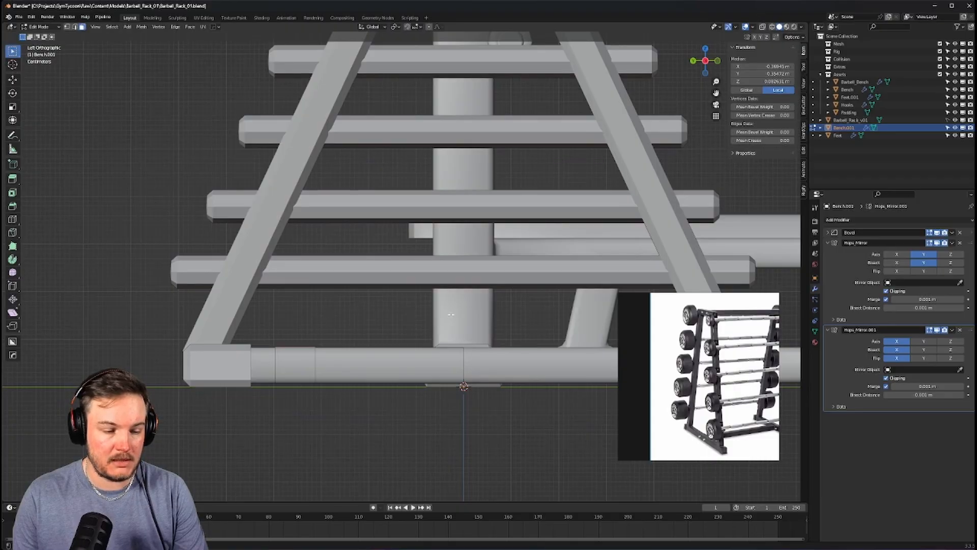
scroll(427, 316, up, 2)
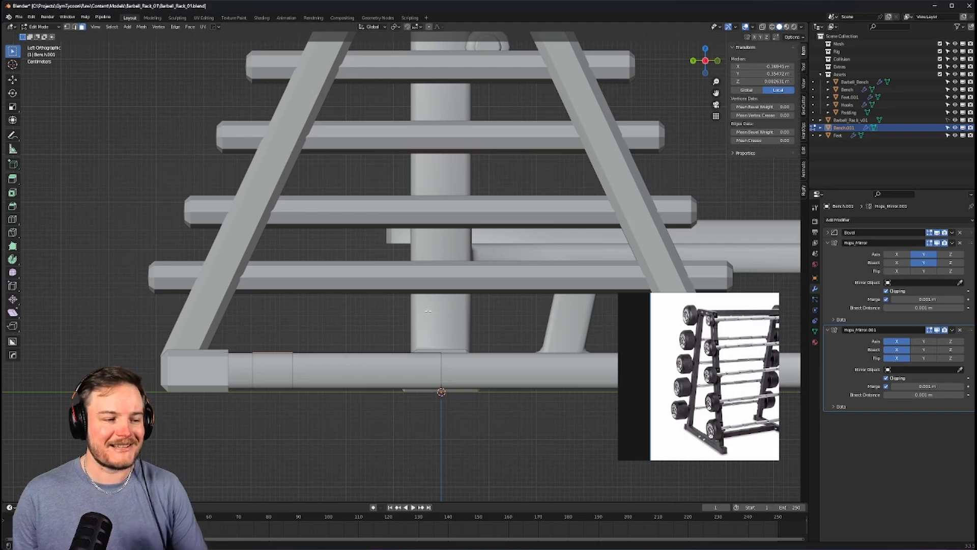
scroll(427, 311, down, 5)
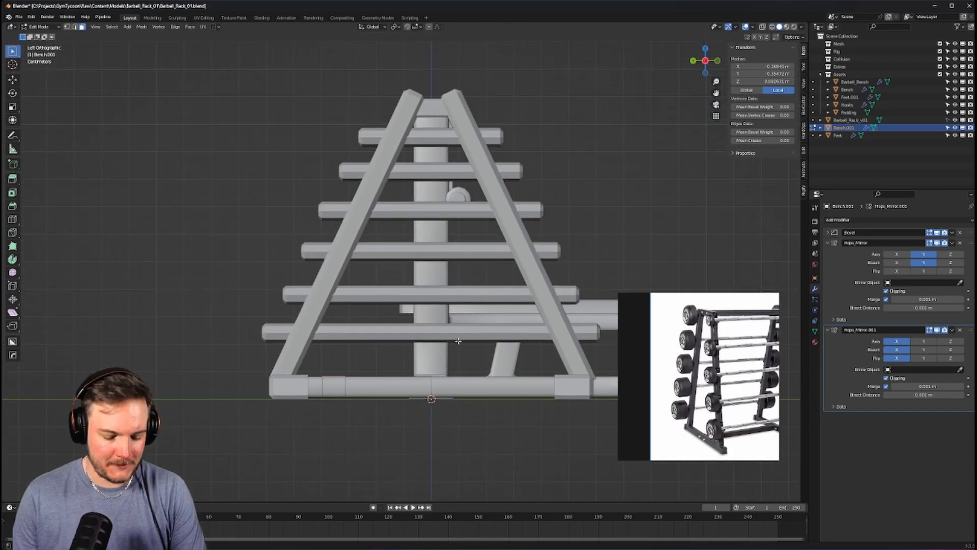
key(g)
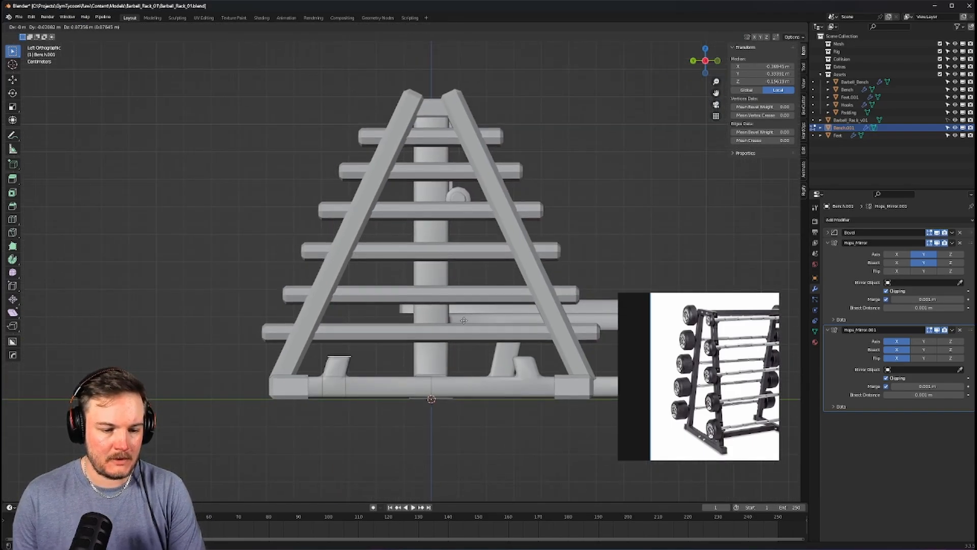
key(g)
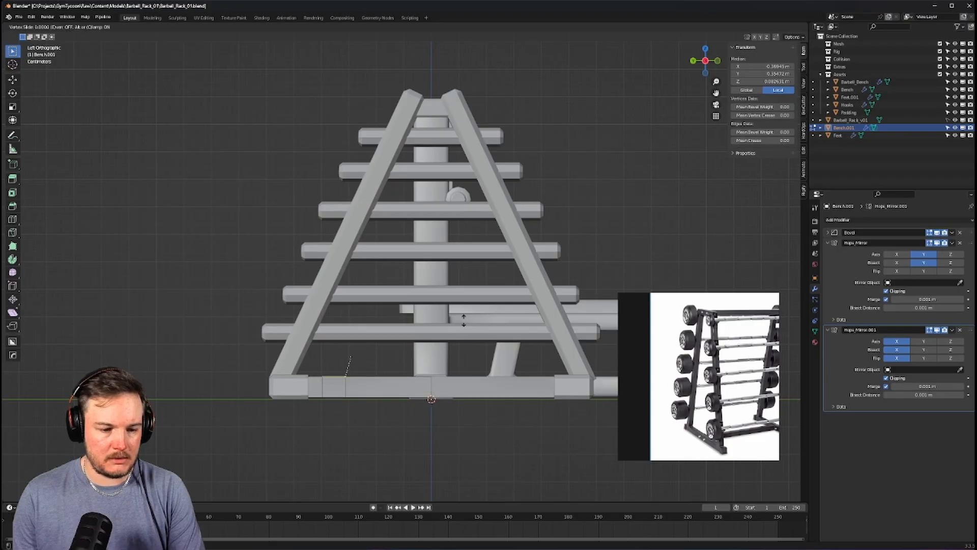
right_click(467, 282)
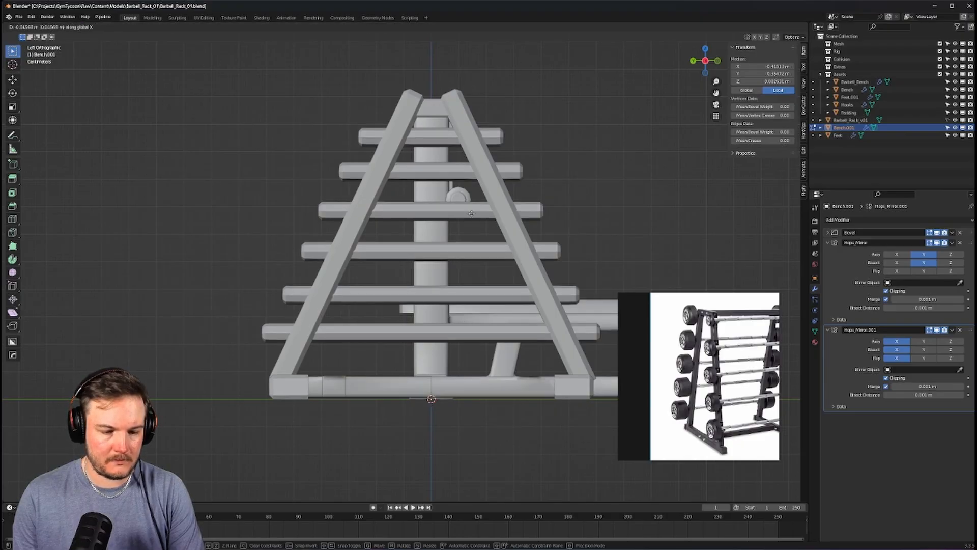
key(z)
key(Escape)
Extrude the band's top faces up about 1.01 m along Z into an upright and move its top about 0.25 m inward along Y
key(e)
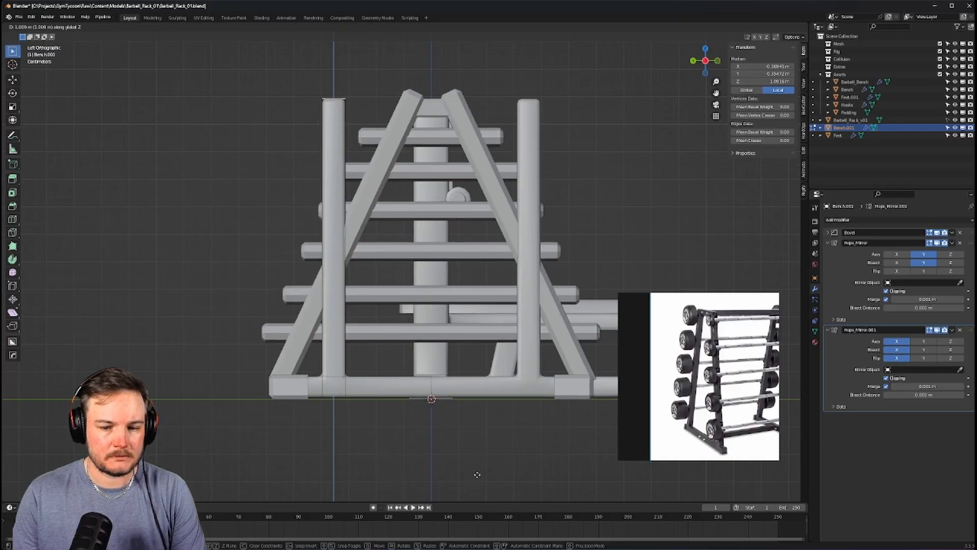
click(477, 475)
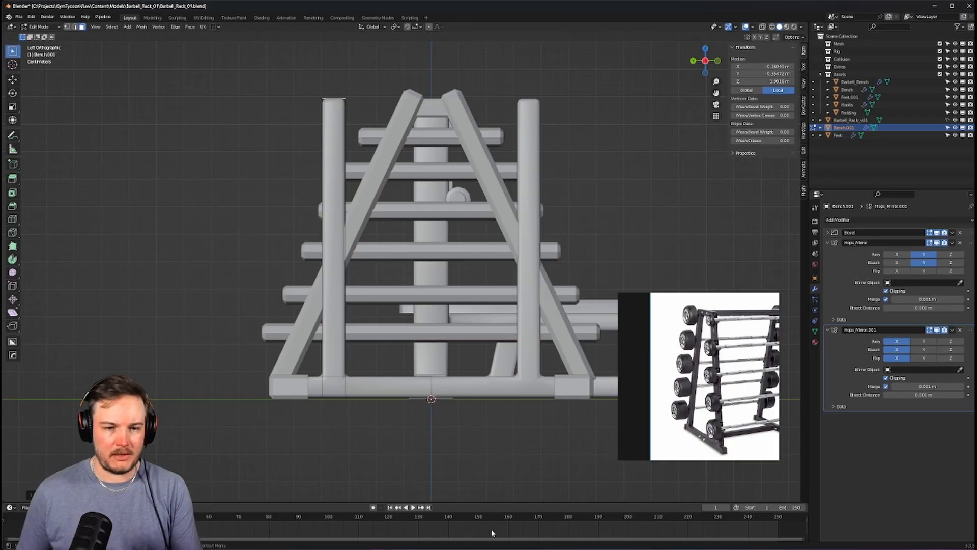
shift+middle_drag(475, 301, 497, 351)
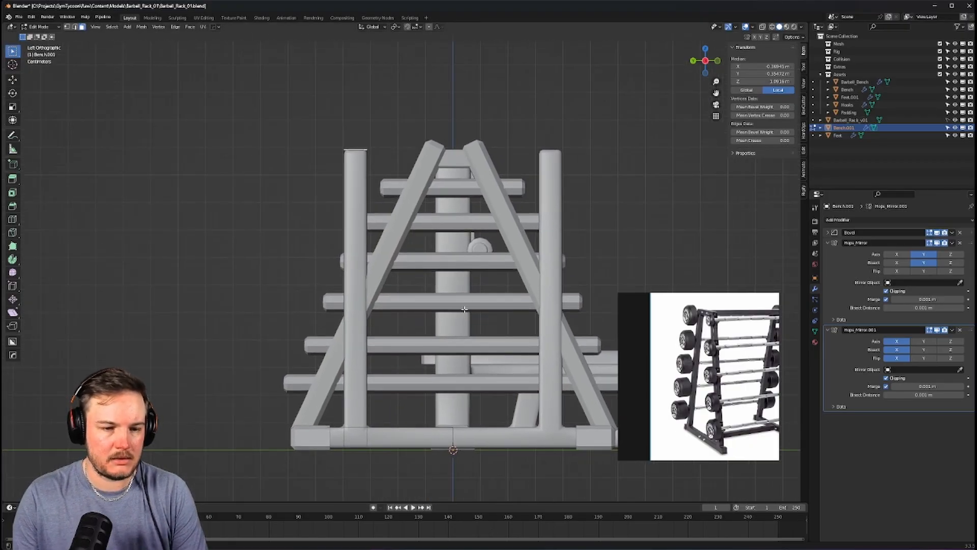
key(g)
key(y)
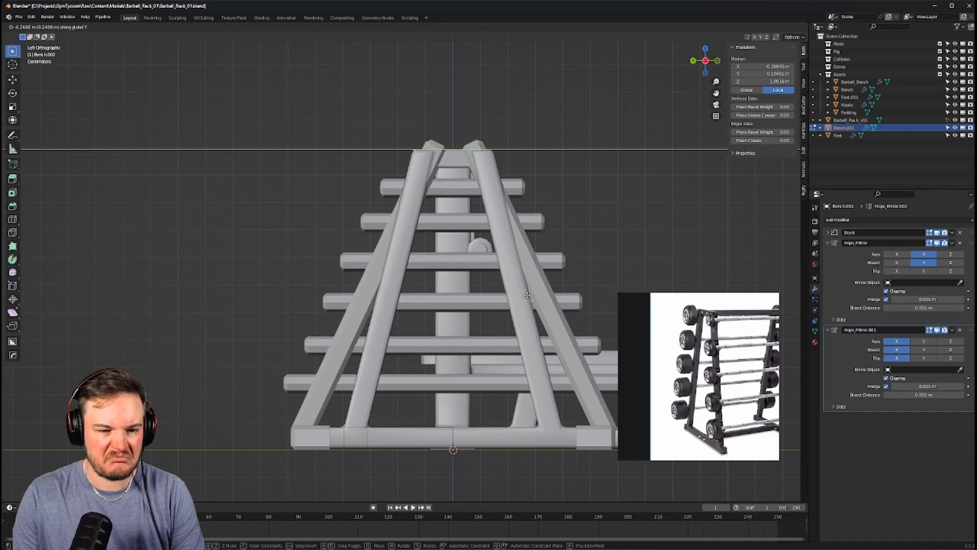
click(527, 295)
Activate the Shear tool on the upright's top faces and try shearing them in the side view
scroll(541, 244, up, 4)
scroll(540, 244, up, 2)
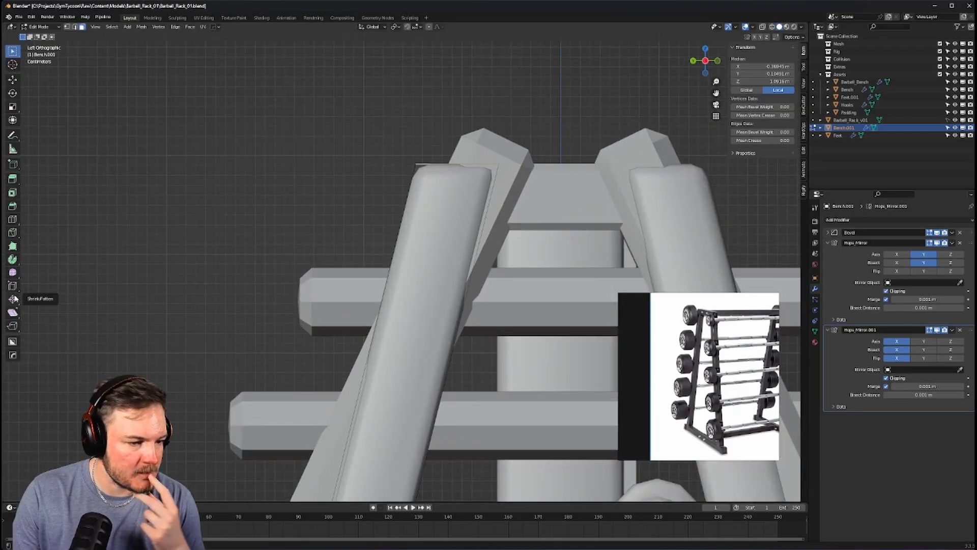
click(13, 313)
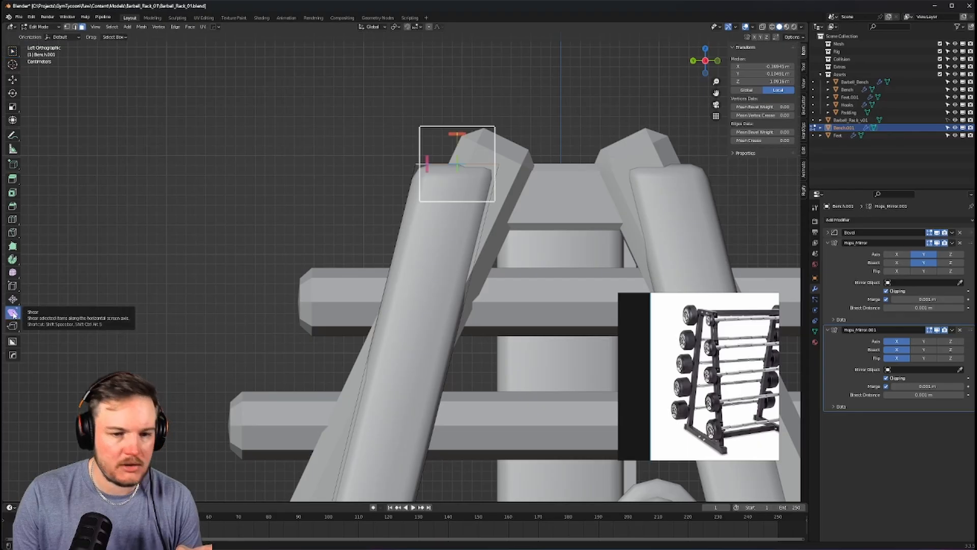
drag(448, 138, 473, 134)
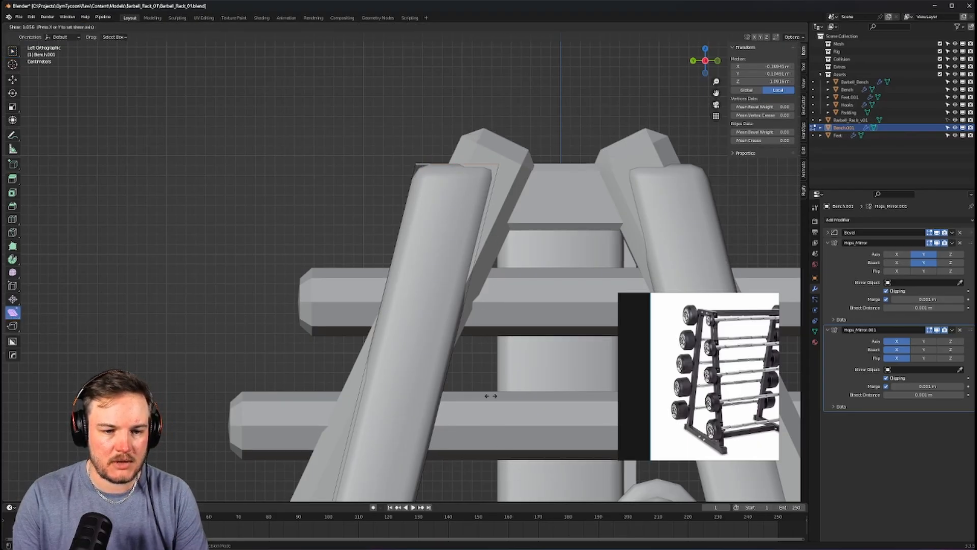
drag(506, 338, 399, 301)
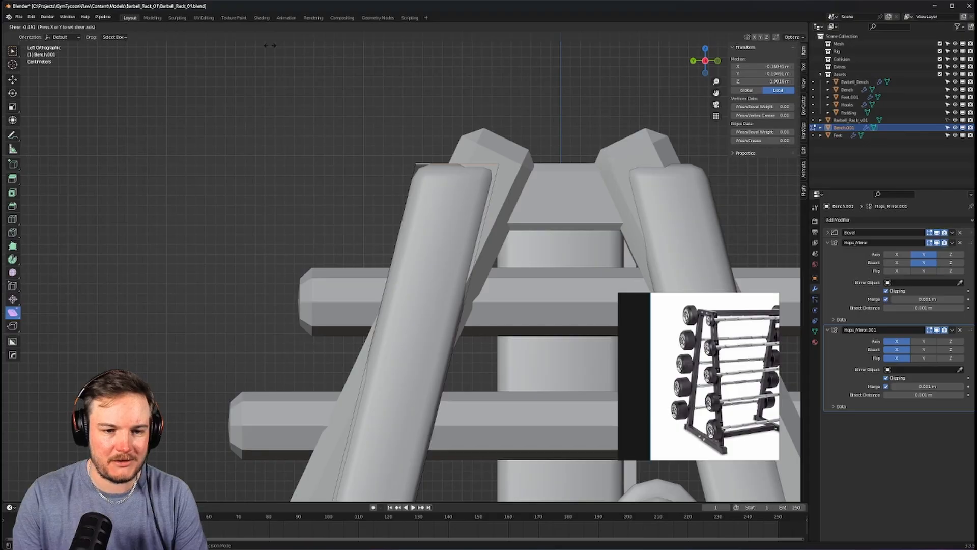
key(Escape)
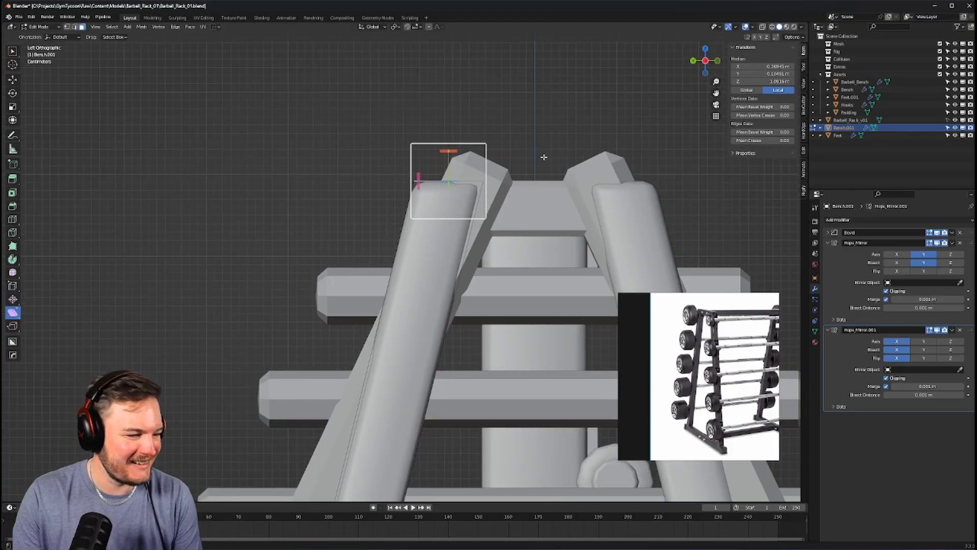
middle_drag(543, 157, 481, 222)
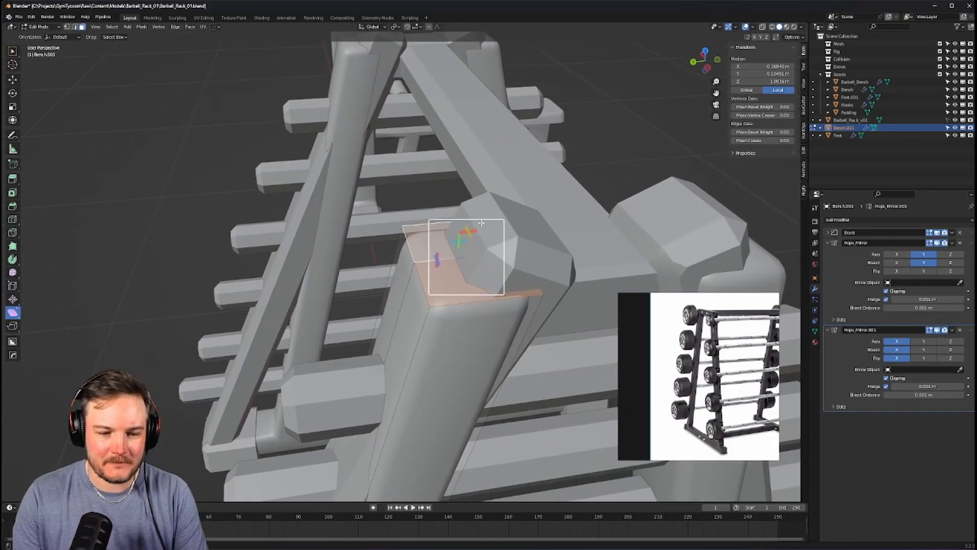
scroll(481, 223, up, 2)
drag(484, 224, 257, 245)
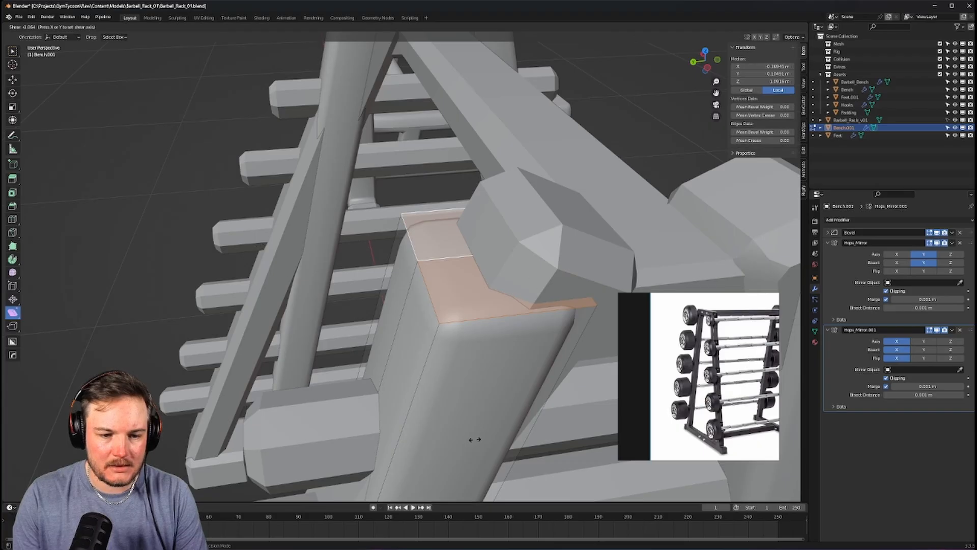
drag(474, 439, 473, 437)
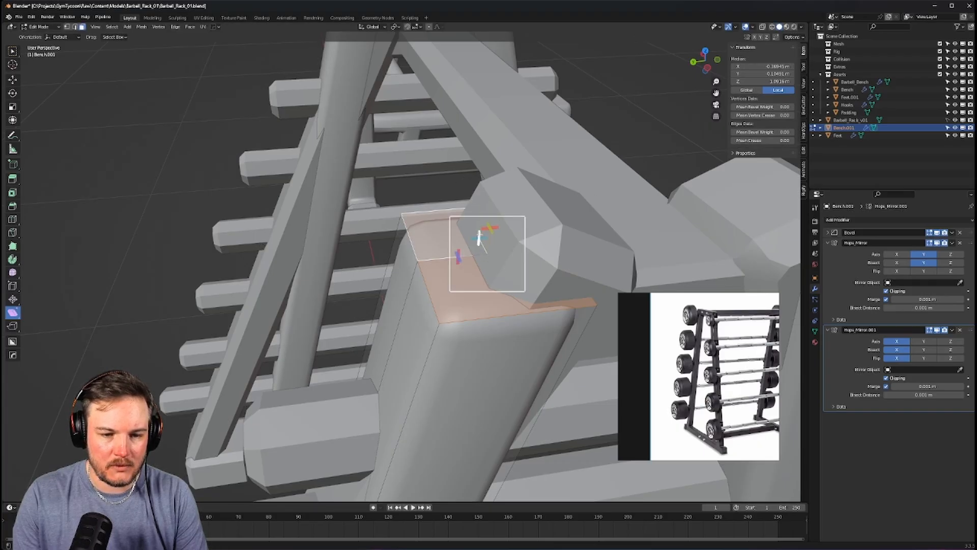
drag(479, 237, 520, 261)
right_click(519, 262)
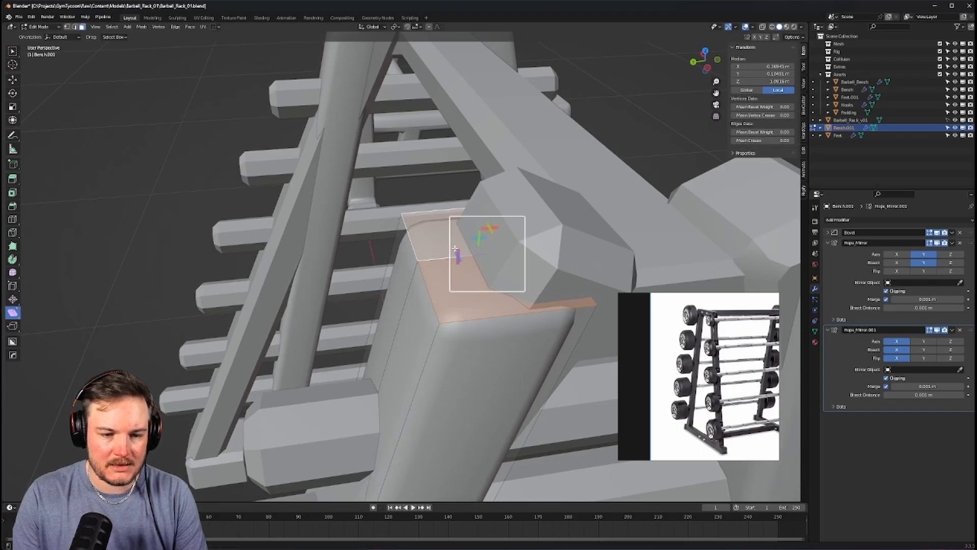
drag(458, 257, 460, 209)
key(ctrl+z)
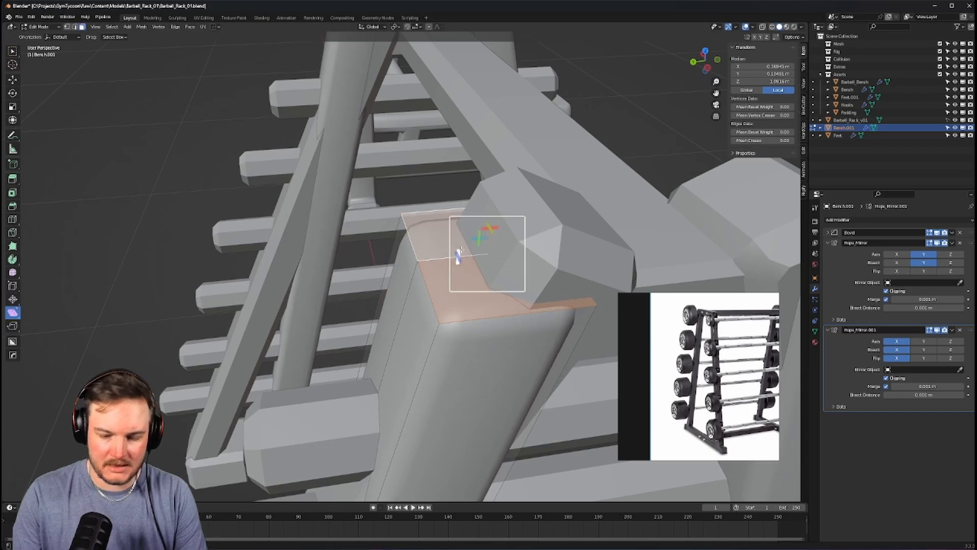
Shear the upright's top faces vertically in the opposite side view, sloping the cap gently down toward the rack's centre to suit the lean
key(KP_3)
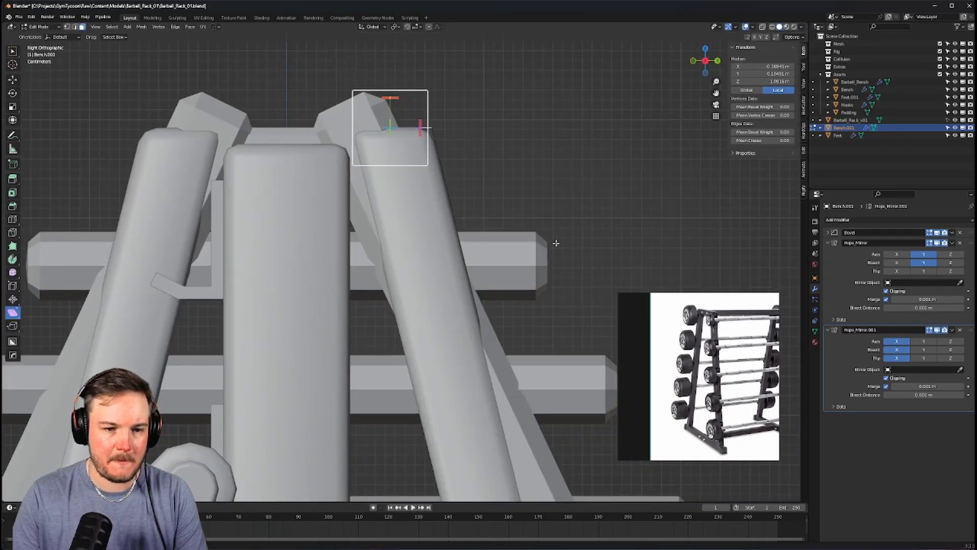
scroll(501, 221, up, 3)
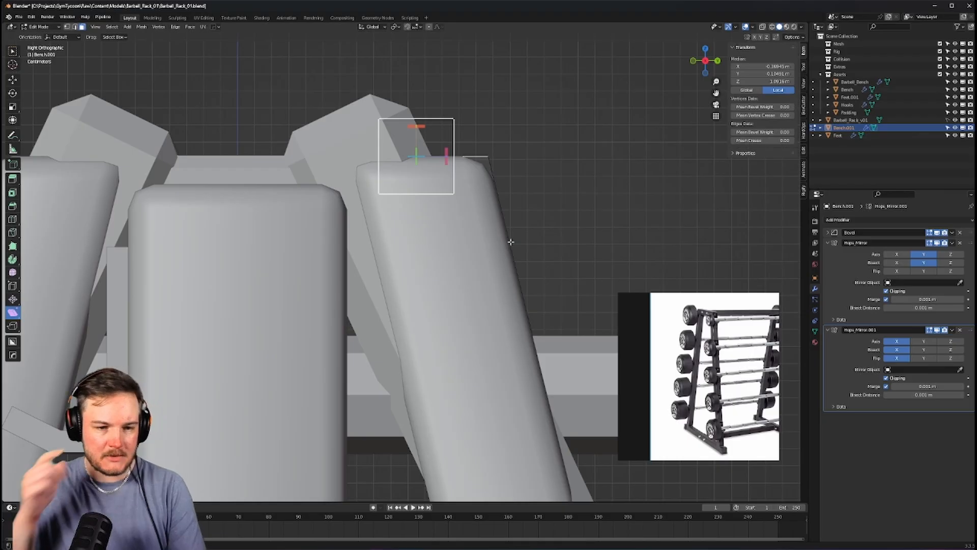
scroll(471, 138, up, 2)
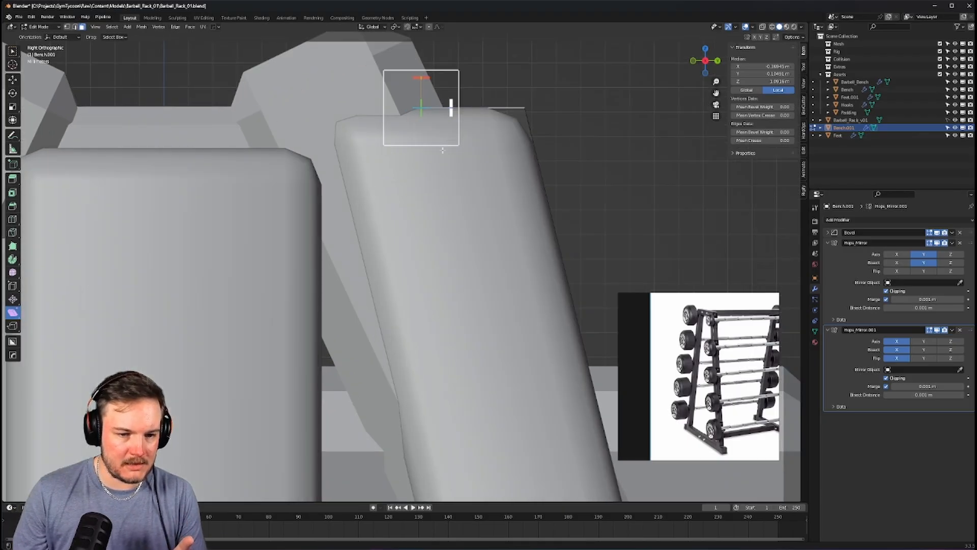
scroll(484, 252, down, 4)
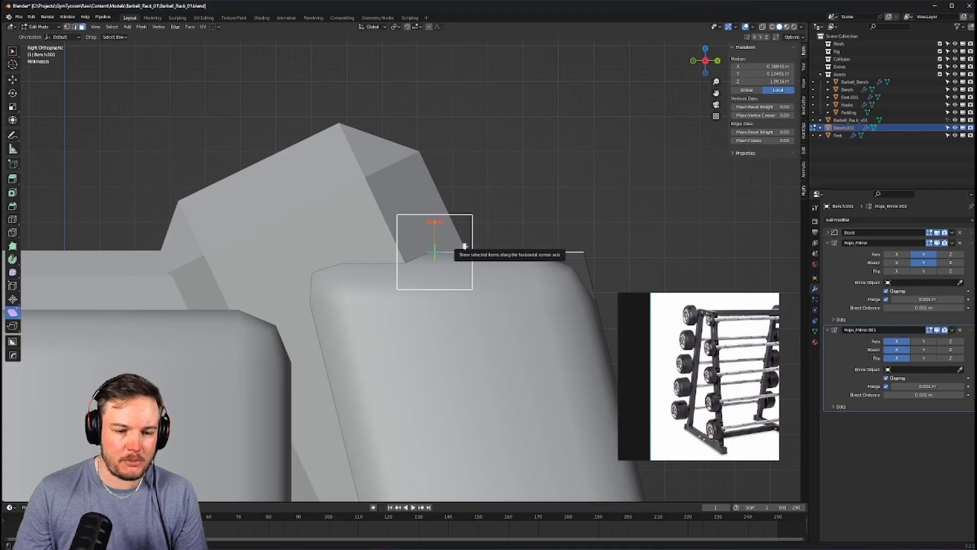
drag(464, 249, 568, 166)
scroll(432, 243, down, 6)
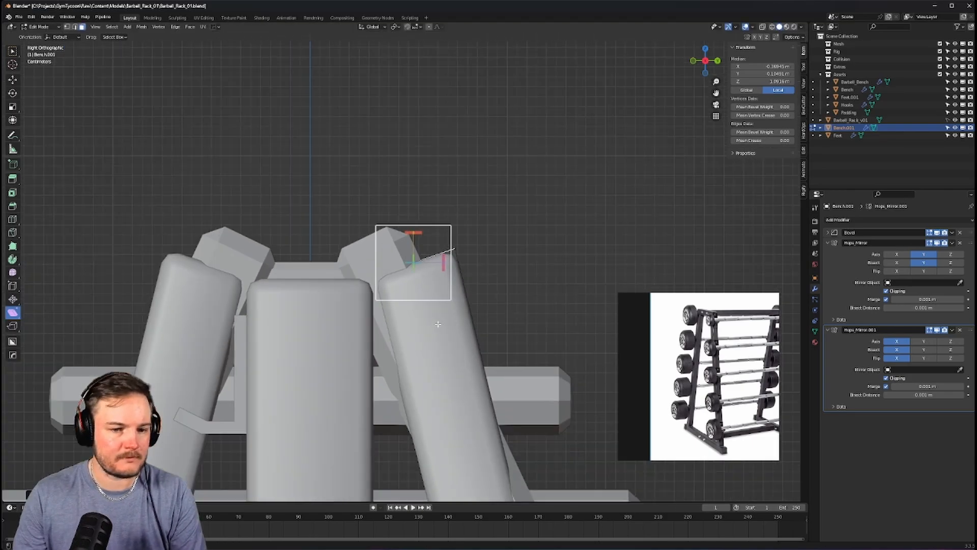
scroll(466, 233, up, 2)
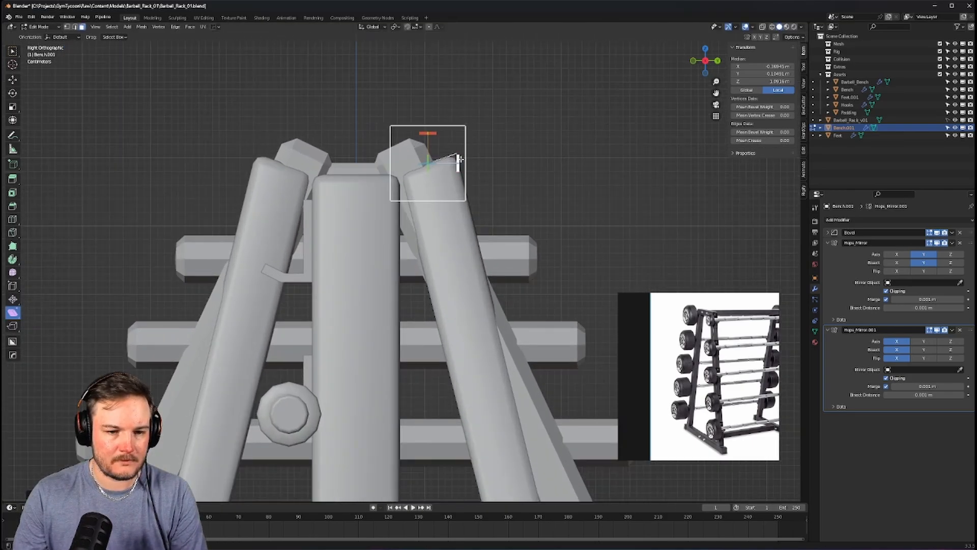
drag(458, 157, 469, 184)
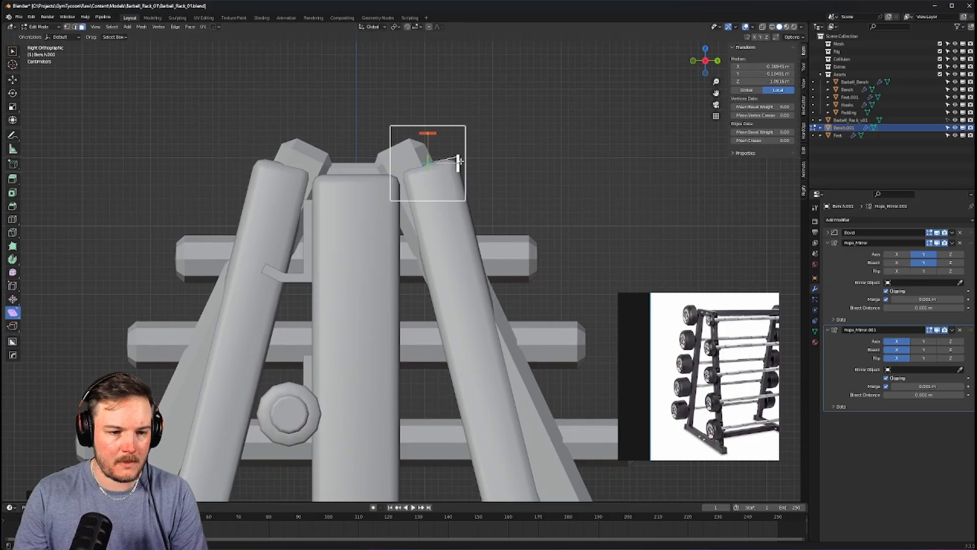
Leave mesh editing and hide the old Barbell_Rack_v01 object in the viewport to review the new frame by itself
scroll(460, 165, down, 5)
middle_drag(470, 189, 369, 224)
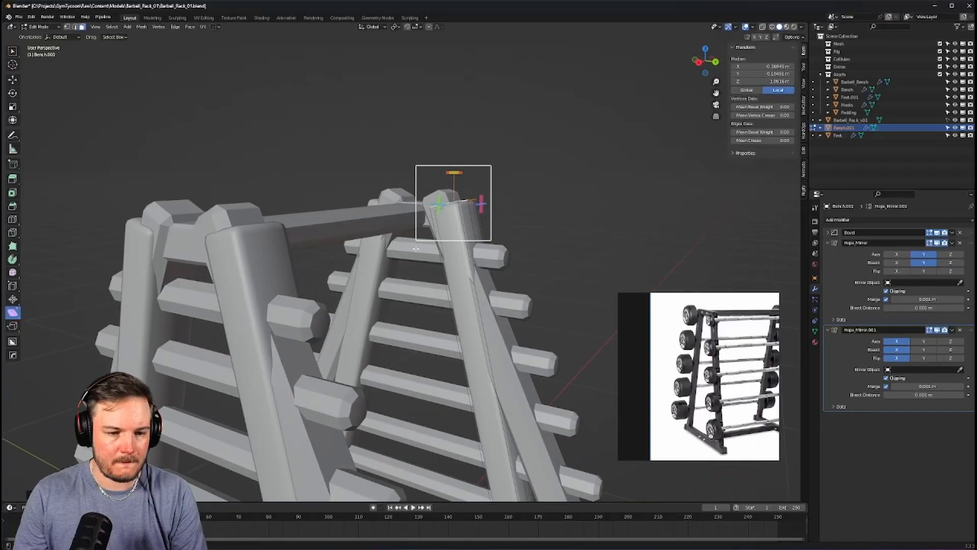
key(Tab)
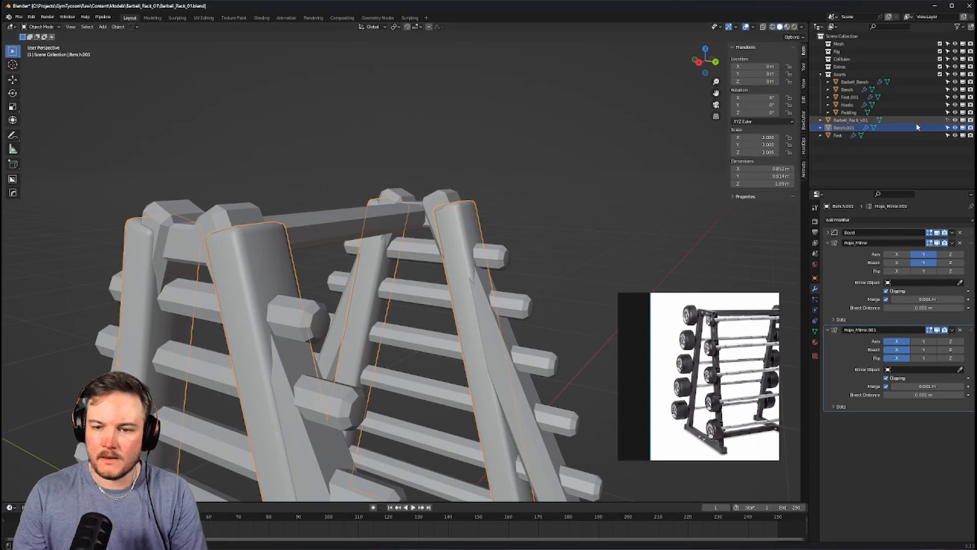
click(963, 121)
scroll(450, 199, down, 4)
mouse_move(412, 196)
middle_down()
mouse_move(506, 203)
mouse_move(408, 209)
middle_up()
scroll(407, 209, up, 2)
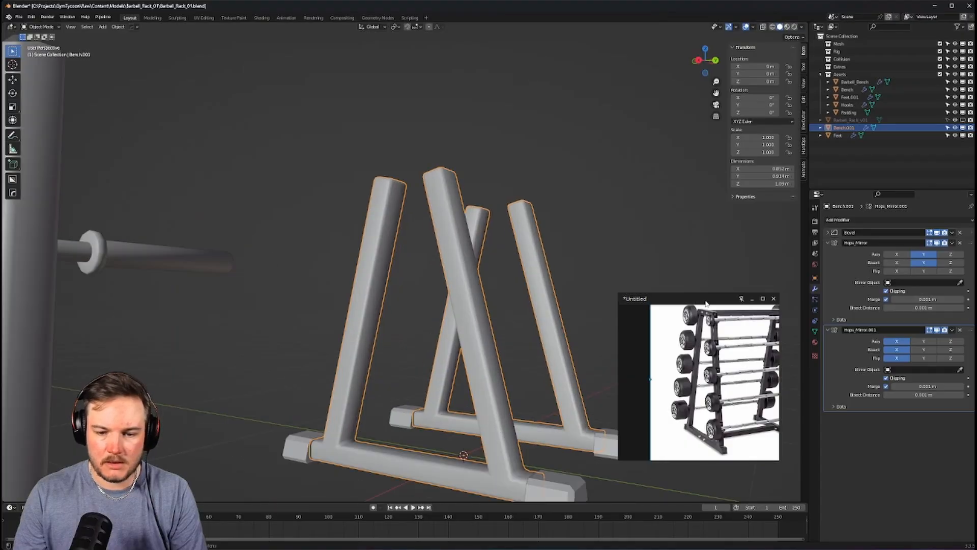
Examine the top joint in the reference photo and compare it with the tops of the new frame's uprights
scroll(718, 311, up, 5)
scroll(717, 311, up, 5)
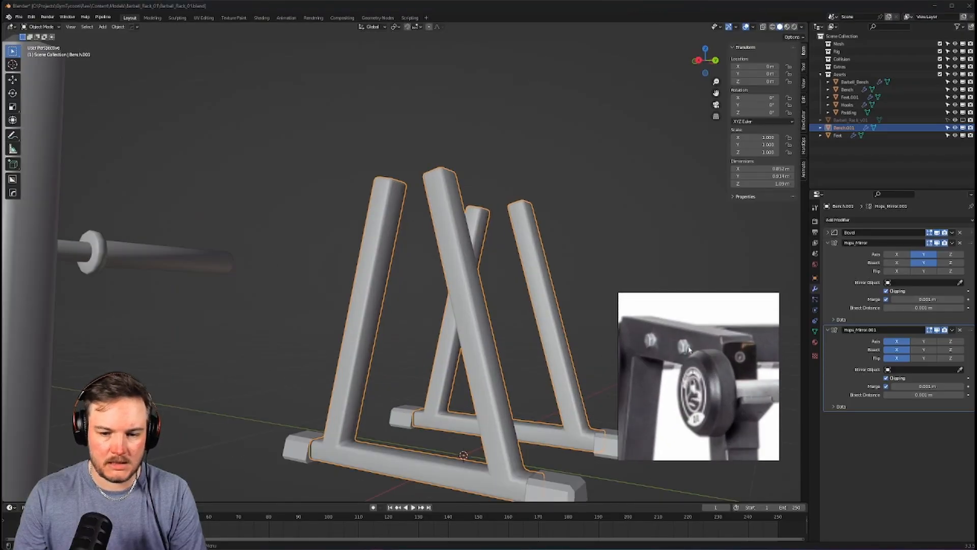
middle_drag(341, 258, 382, 260)
scroll(383, 260, up, 10)
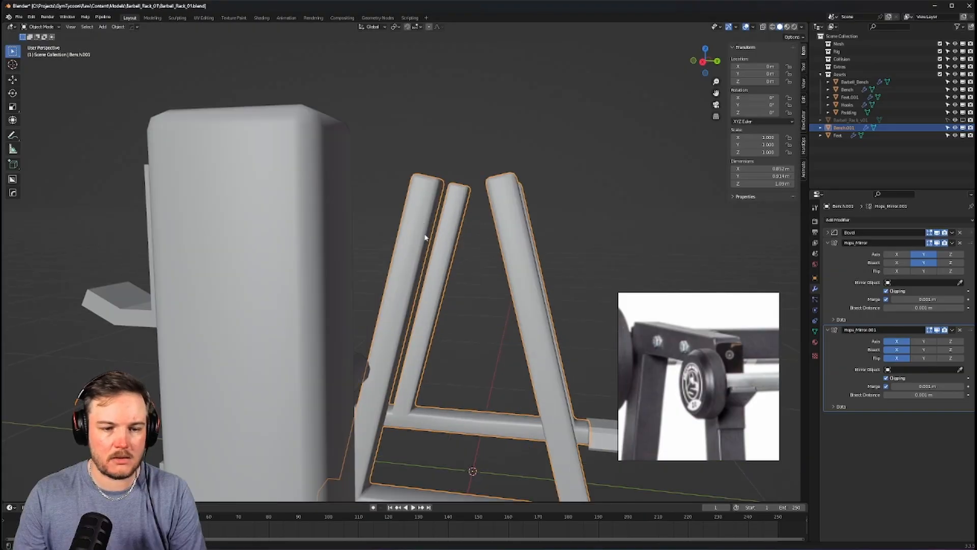
key(Tab)
key(a)
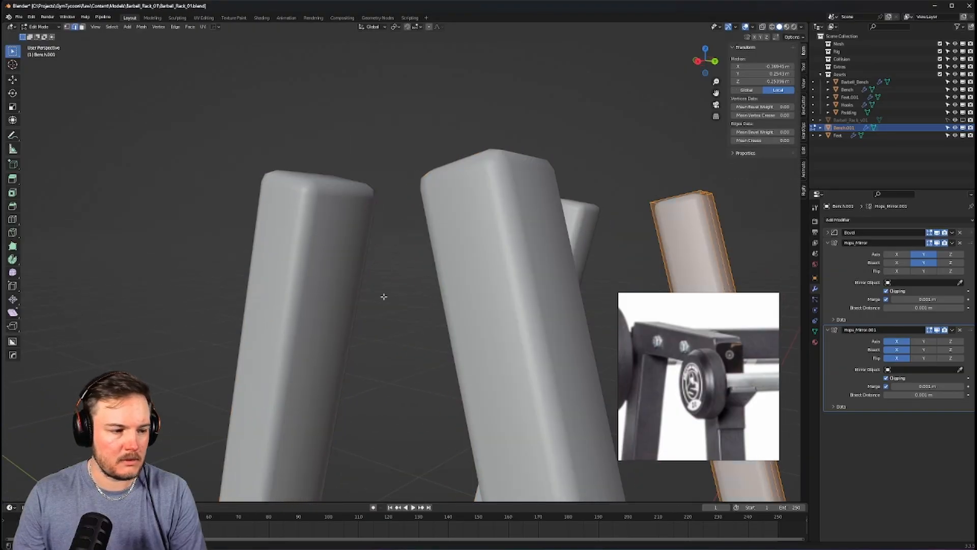
middle_drag(460, 300, 367, 258)
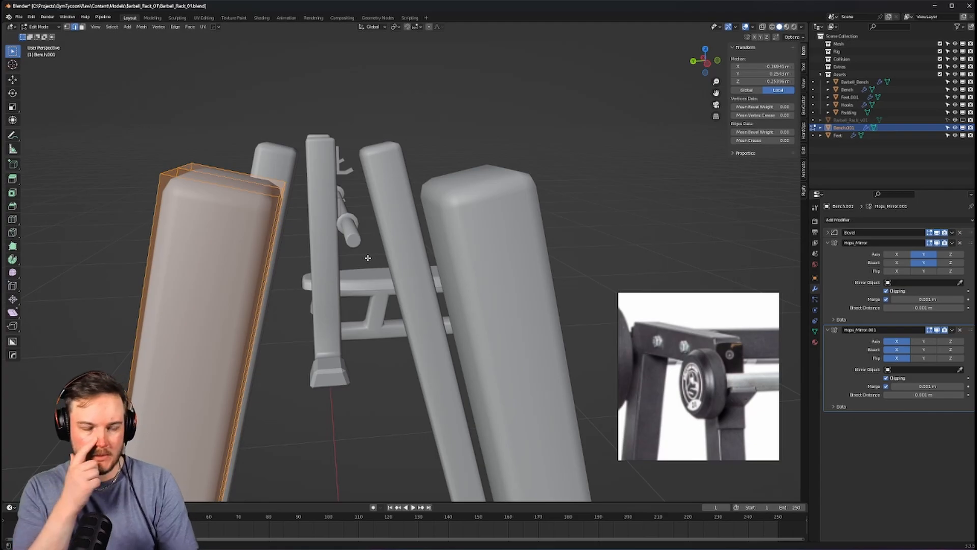
Undo the recent edits back to before the vertical shear of the upright's top faces
key(ctrl+z)
key(ctrl+z)
key(ctrl+z)
key(ctrl+z)
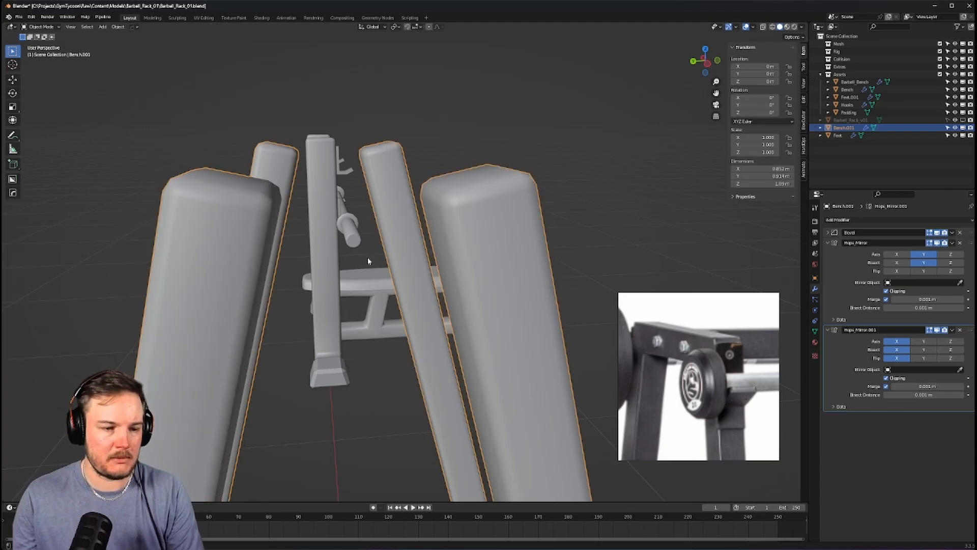
key(ctrl+z)
key(ctrl+z)
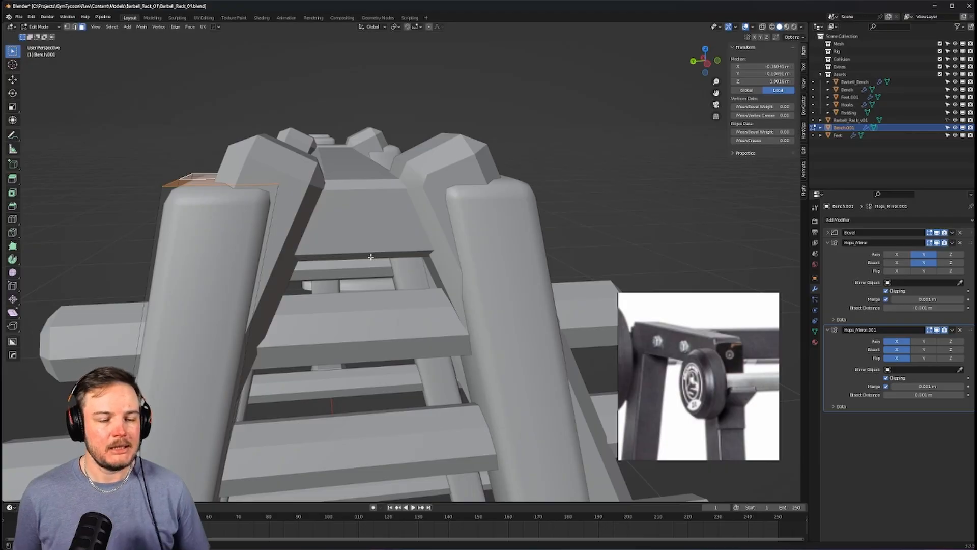
Nudge the upright's top faces slightly inward along Y and hide the old Barbell_Rack_v01 object in the viewport
shift+middle_drag(380, 236, 465, 176)
key(g)
key(y)
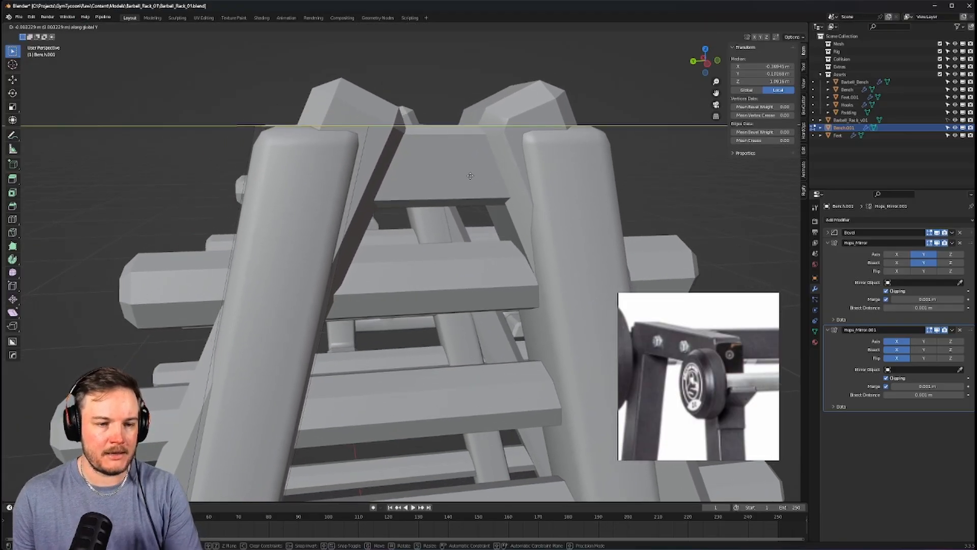
click(474, 177)
shift+middle_drag(447, 182, 295, 204)
click(962, 120)
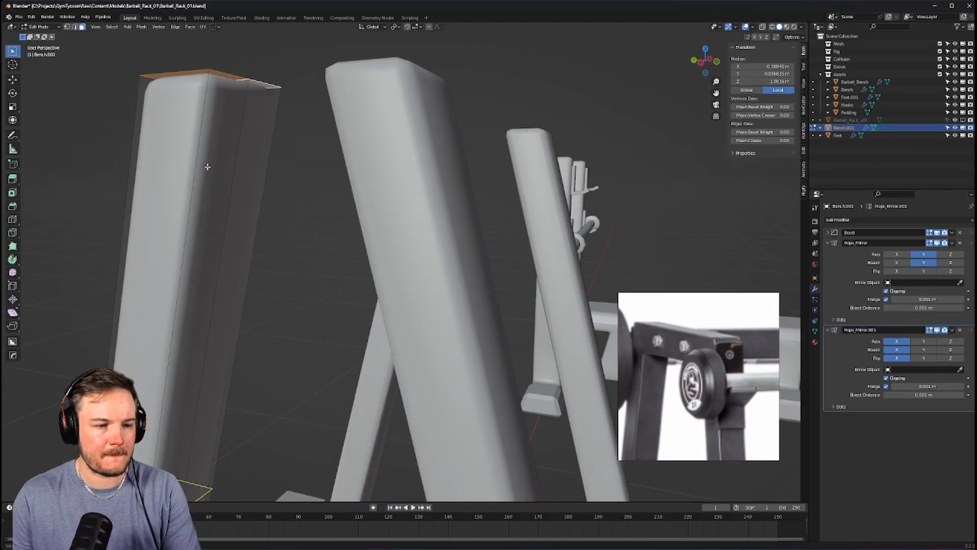
Add a loop cut around the upright just below its top, leaving a short segment for a crossbar
key(ctrl+r)
click(208, 204)
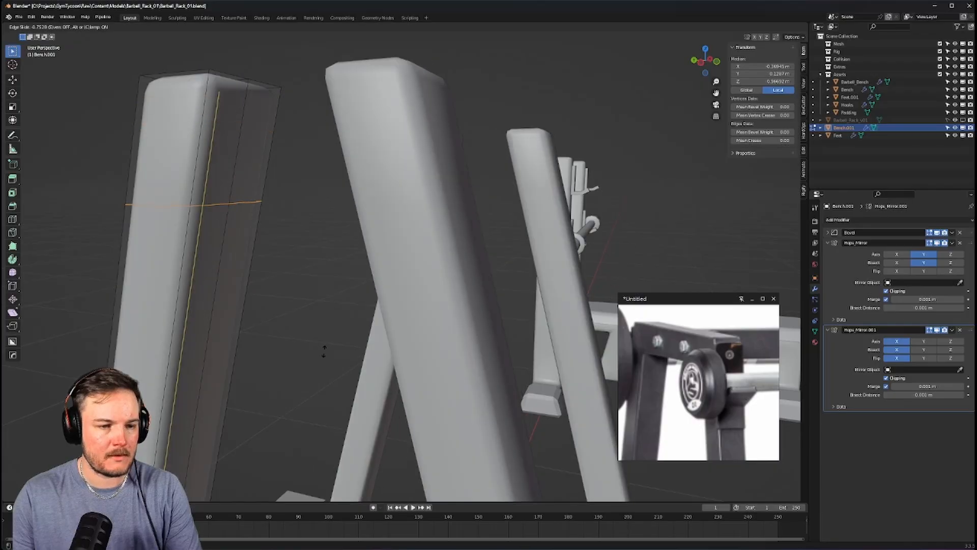
click(369, 320)
scroll(362, 329, down, 8)
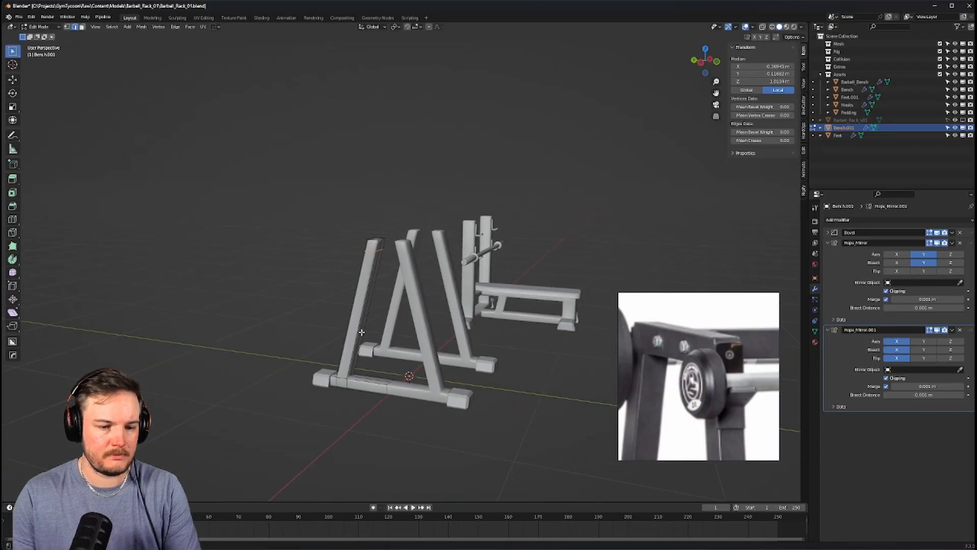
scroll(351, 323, up, 5)
scroll(348, 319, down, 2)
key(Tab)
scroll(351, 286, up, 1)
Select the upright's inner side faces above the loop cut and extrude them along Y to the centre plane as a crossbar
key(Tab)
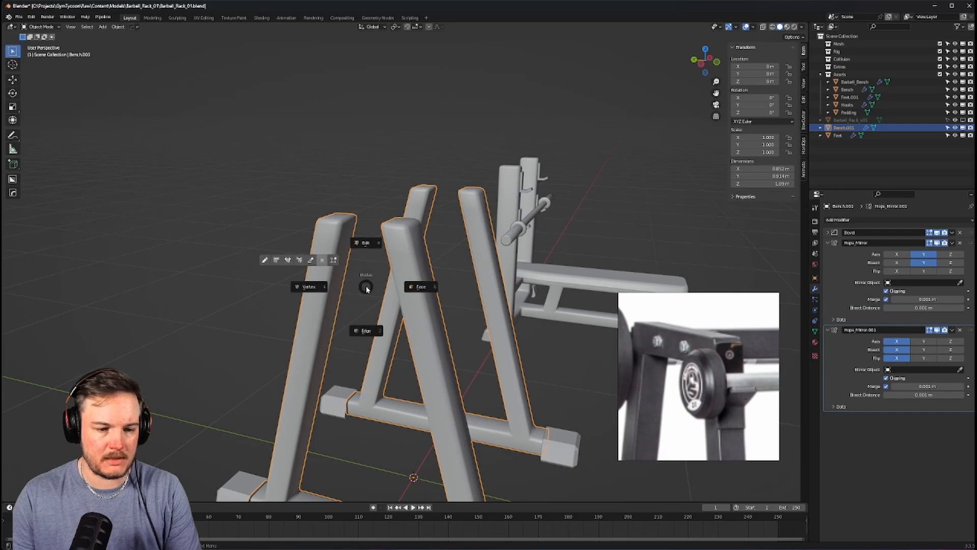
click(418, 286)
scroll(348, 253, up, 3)
click(292, 204)
key(ctrl+z)
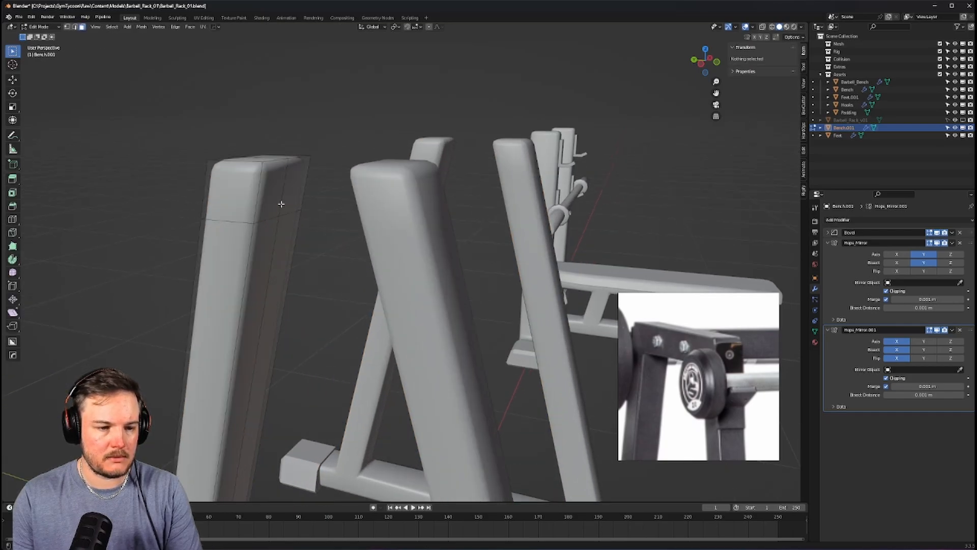
click(281, 204)
middle_drag(280, 204, 479, 328)
key(e)
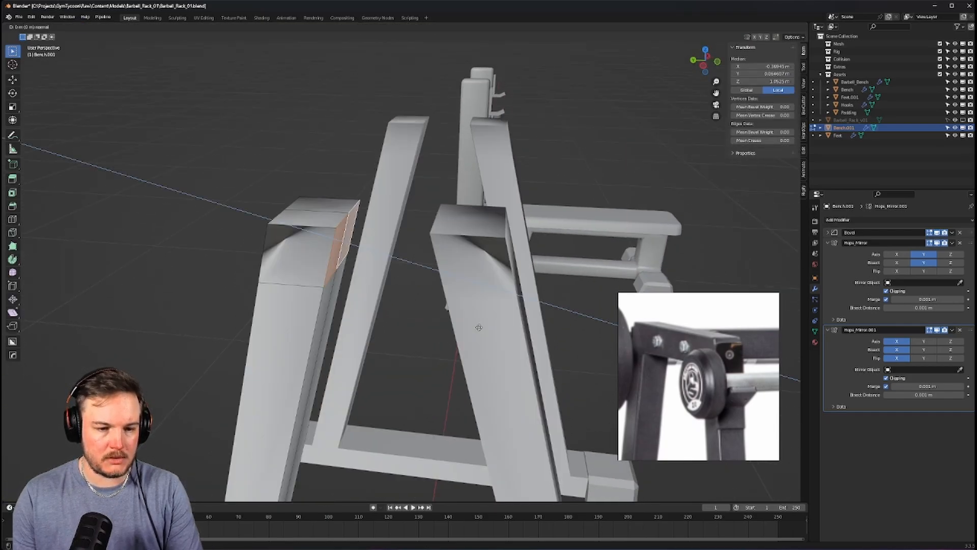
key(y)
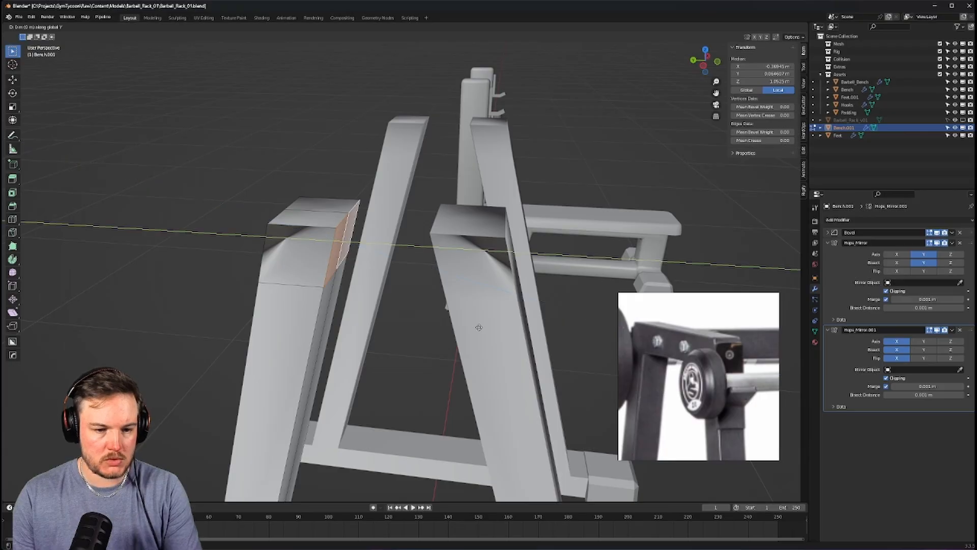
click(811, 350)
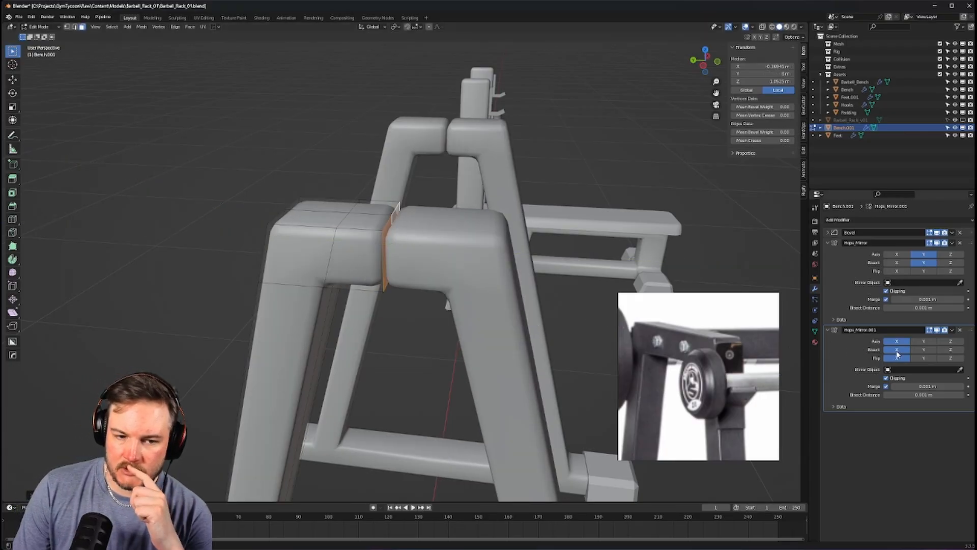
Disable the second Hops_Mirror modifier in the viewport and enable X axis, X bisect and X flip on the first one
scroll(565, 327, down, 4)
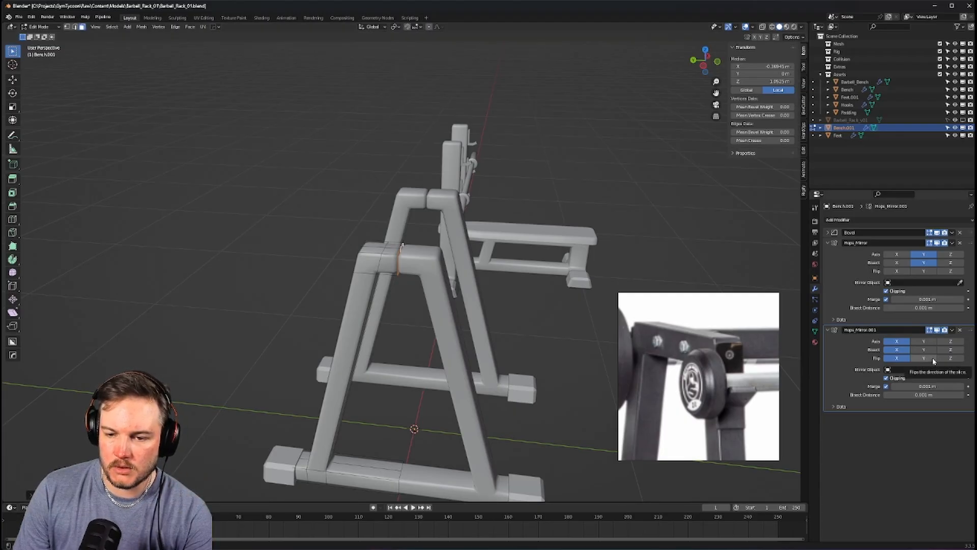
click(937, 331)
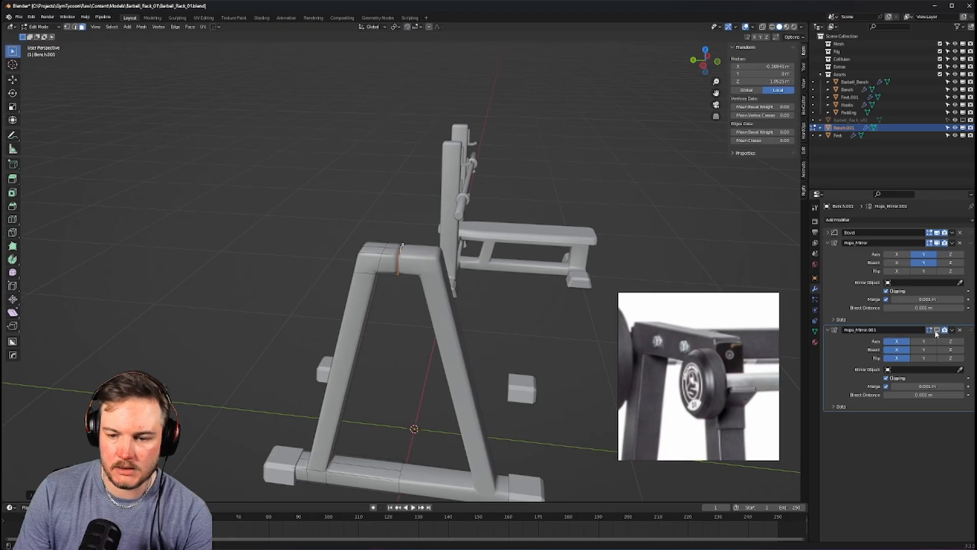
click(897, 254)
click(897, 263)
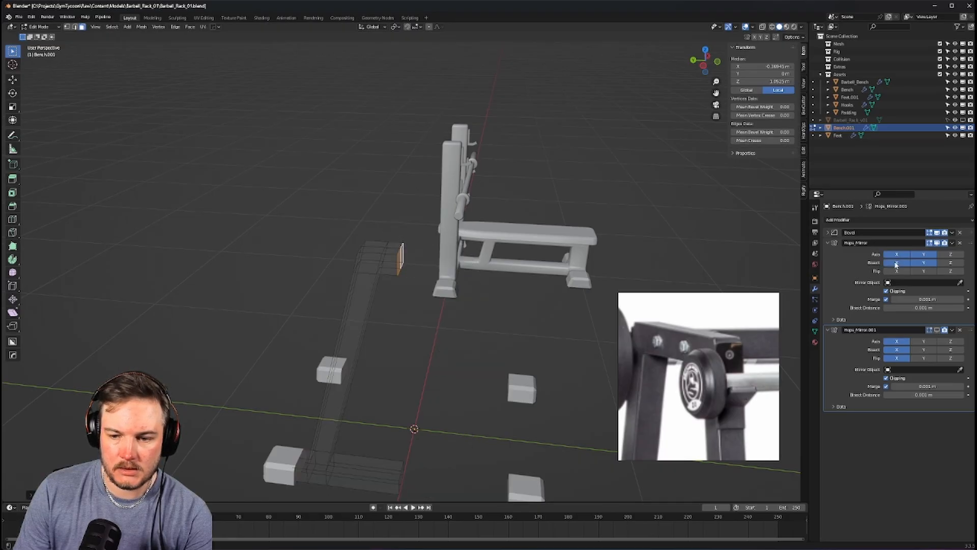
click(897, 271)
click(922, 271)
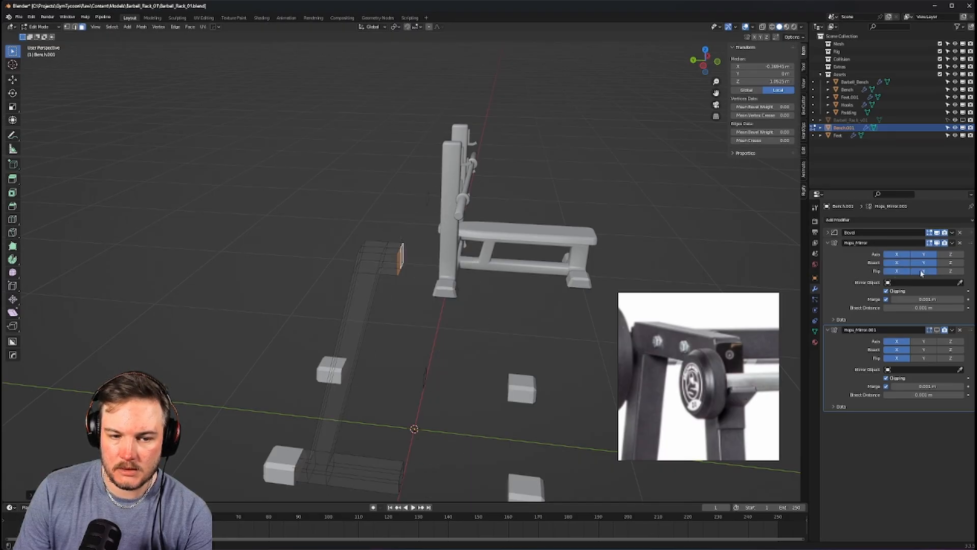
click(922, 271)
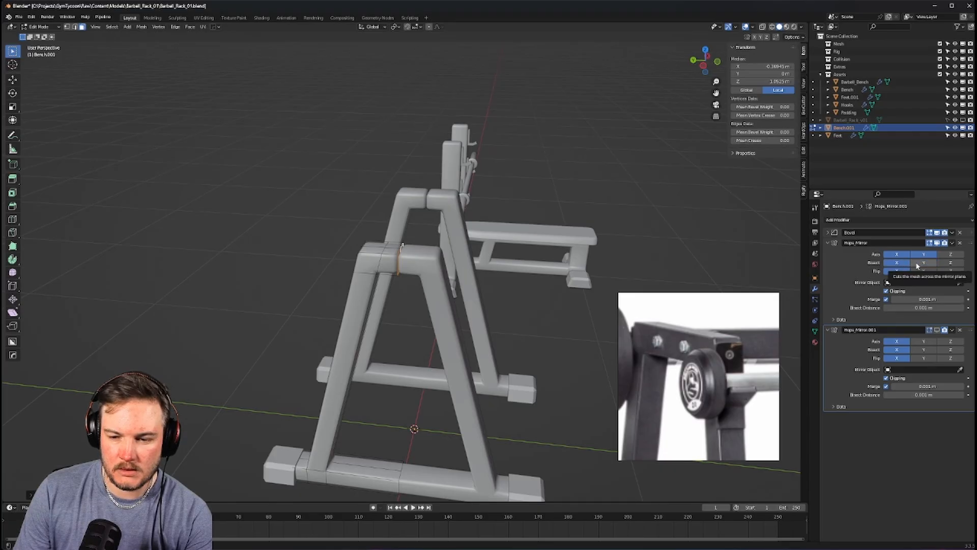
Test the Y bisect, Y flip and Merge options of the first Hops_Mirror modifier on the crossbar's centre seam
click(918, 264)
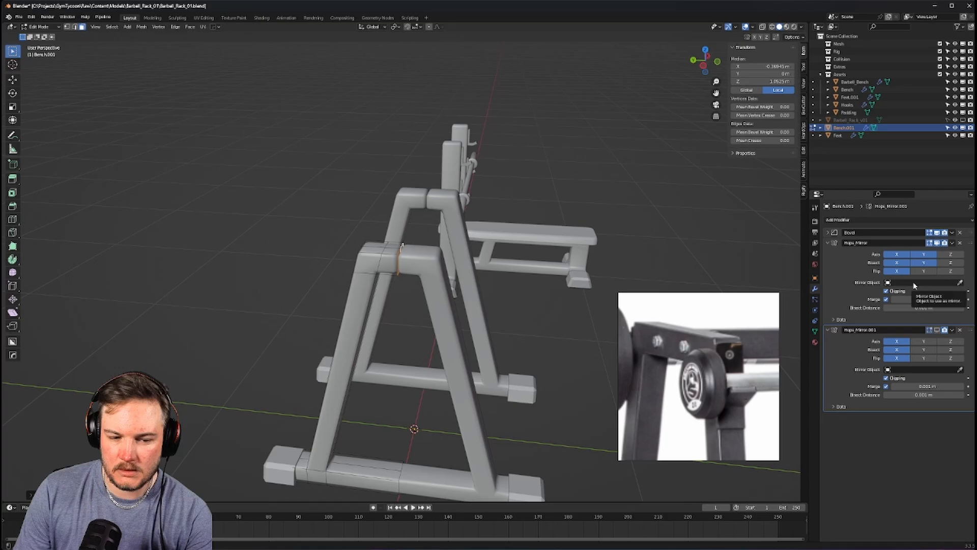
click(923, 271)
click(924, 271)
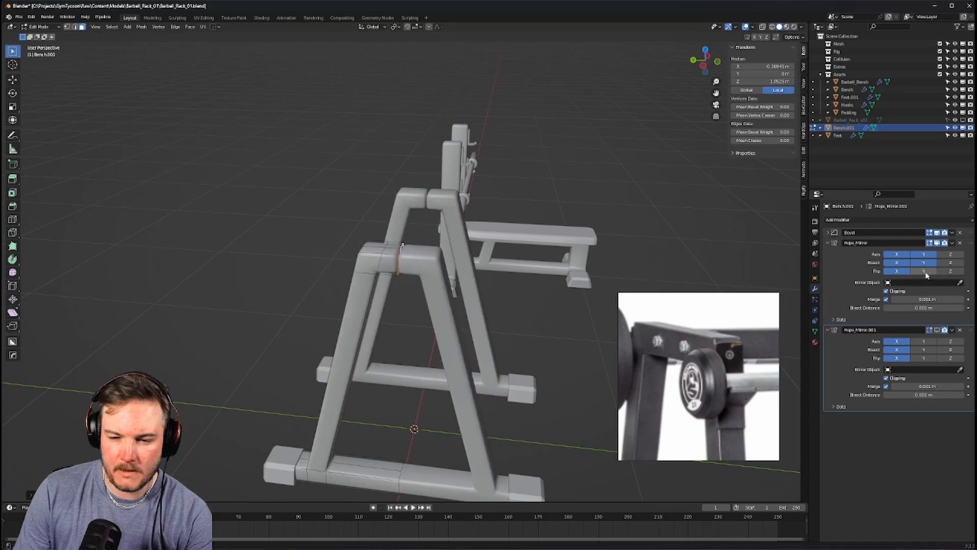
click(886, 300)
click(886, 300)
Raise the first Hops_Mirror modifier's Bisect Distance to 0.03 m and inspect the crossbar's seam
drag(896, 309, 909, 309)
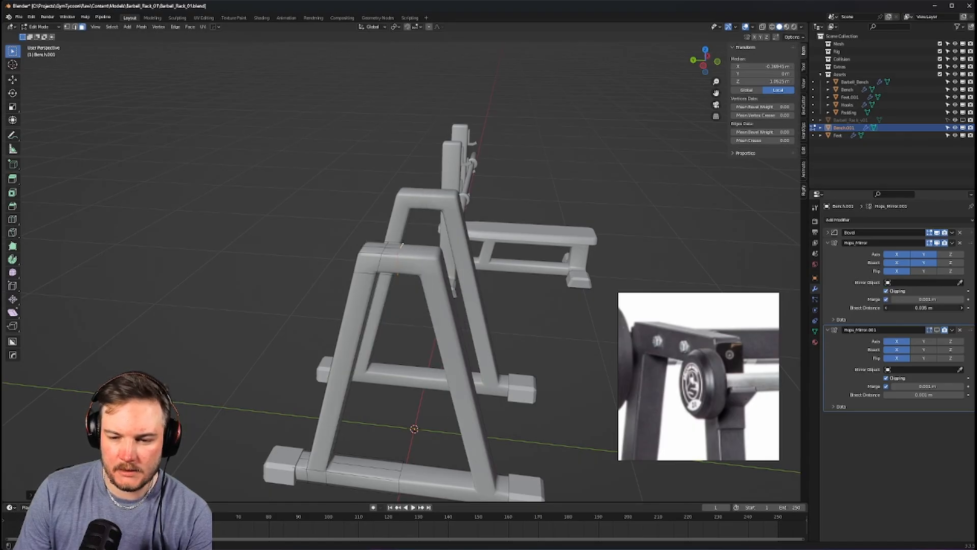
click(915, 308)
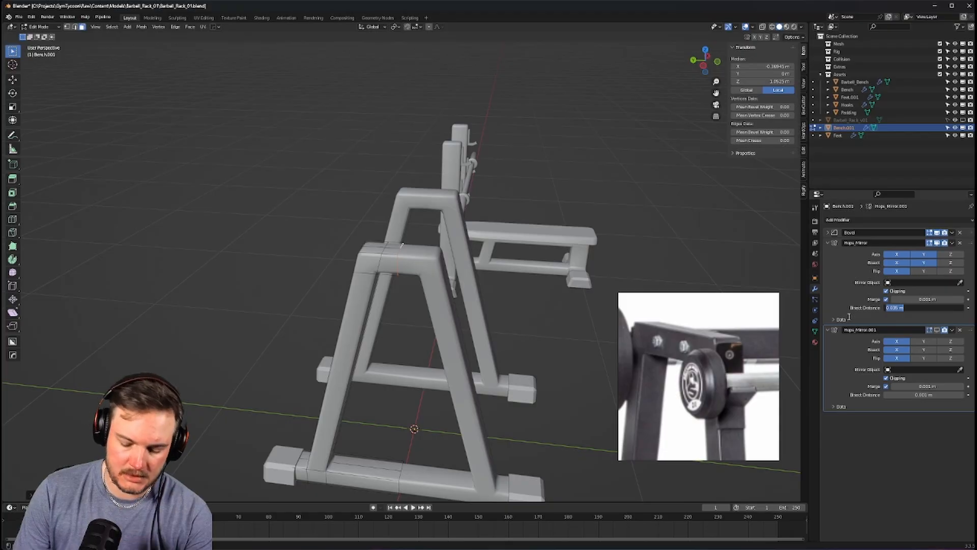
text(0.0)
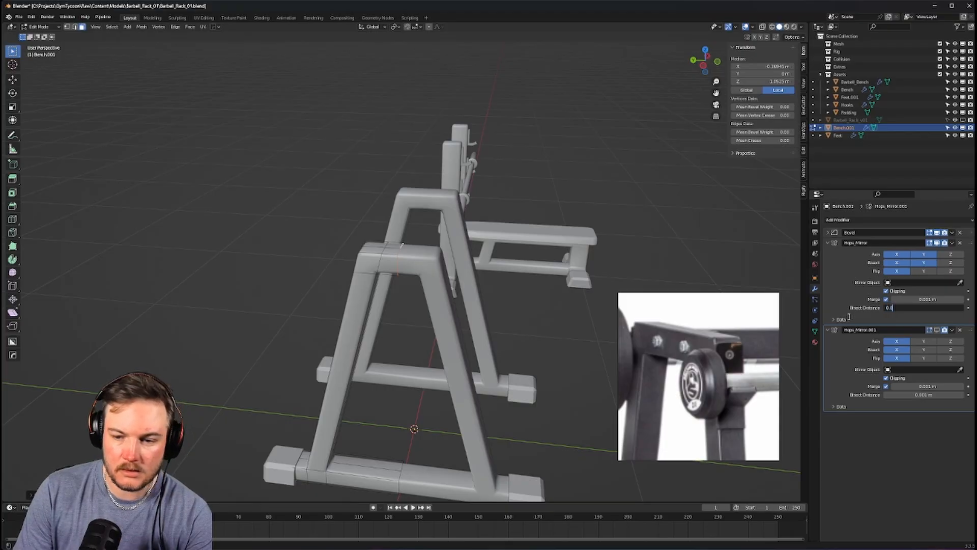
text(3)
key(Return)
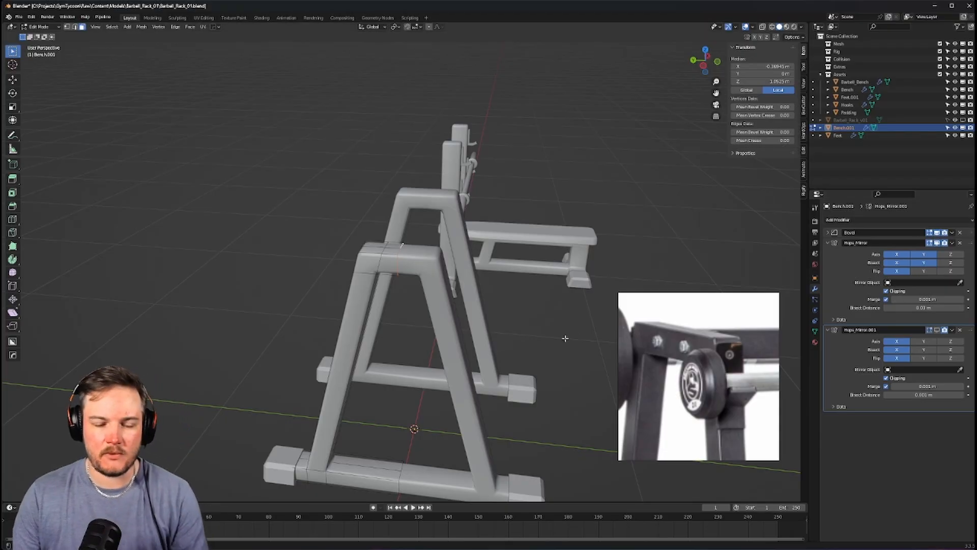
middle_drag(565, 338, 462, 281)
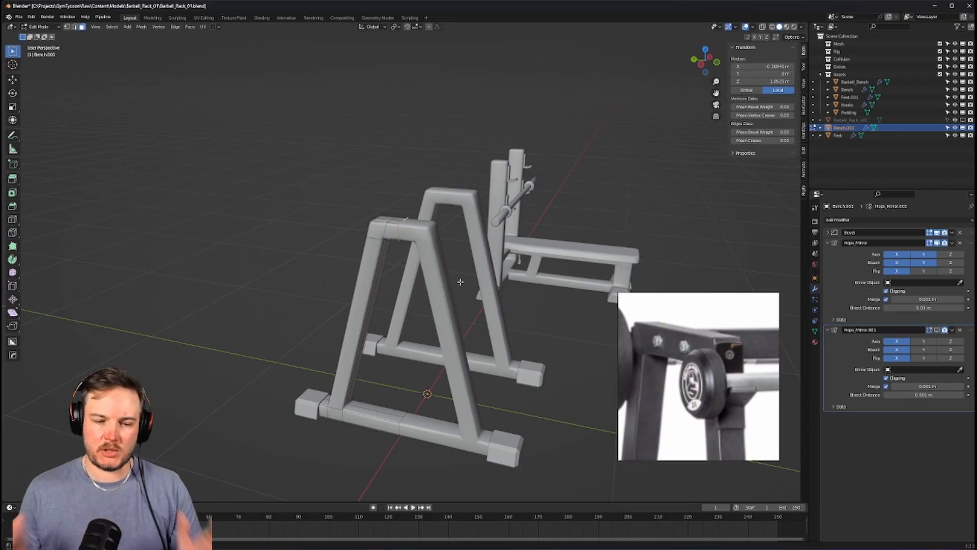
middle_drag(456, 271, 598, 243)
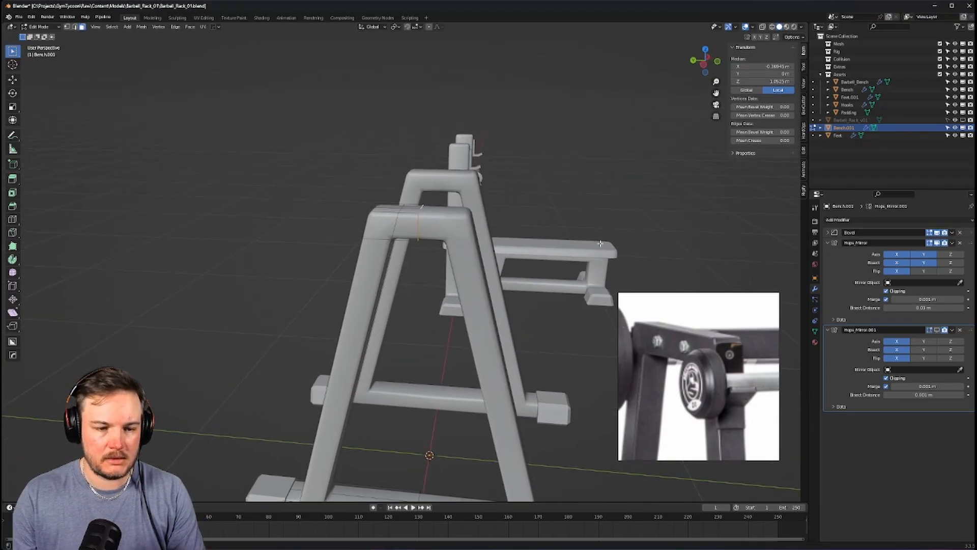
Reduce the first Hops_Mirror modifier's Bisect Distance to 0.01 m
click(929, 308)
text(0.01)
key(Return)
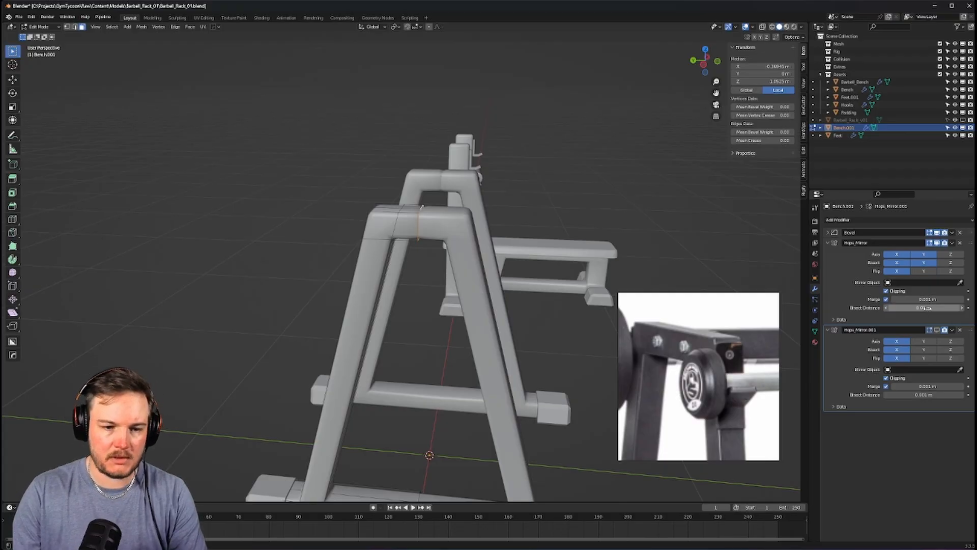
Flatten the crossbar's inner end faces by scaling them to 0 along Y, and move them along Y against the centre plane
middle_drag(624, 192, 542, 233)
key(s)
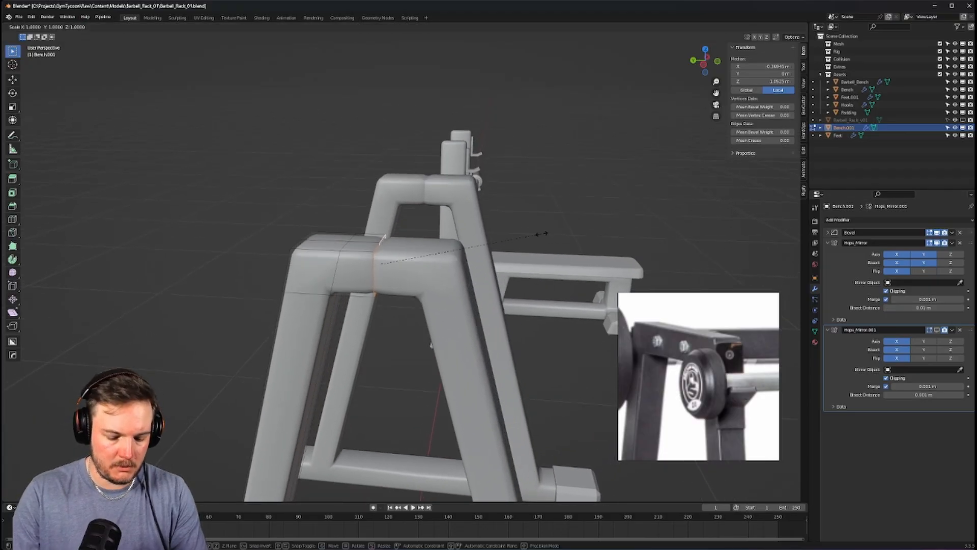
key(y)
key(0)
key(Return)
key(g)
key(y)
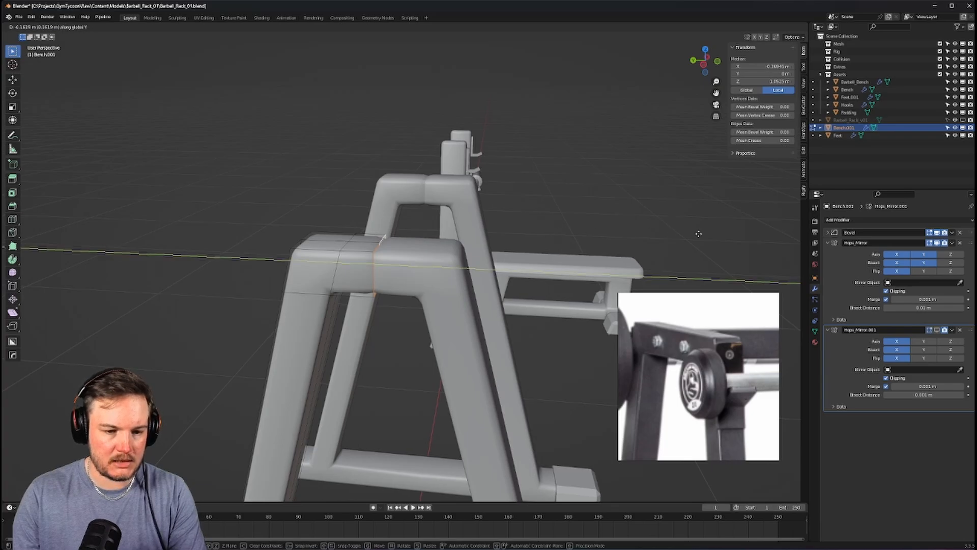
click(769, 233)
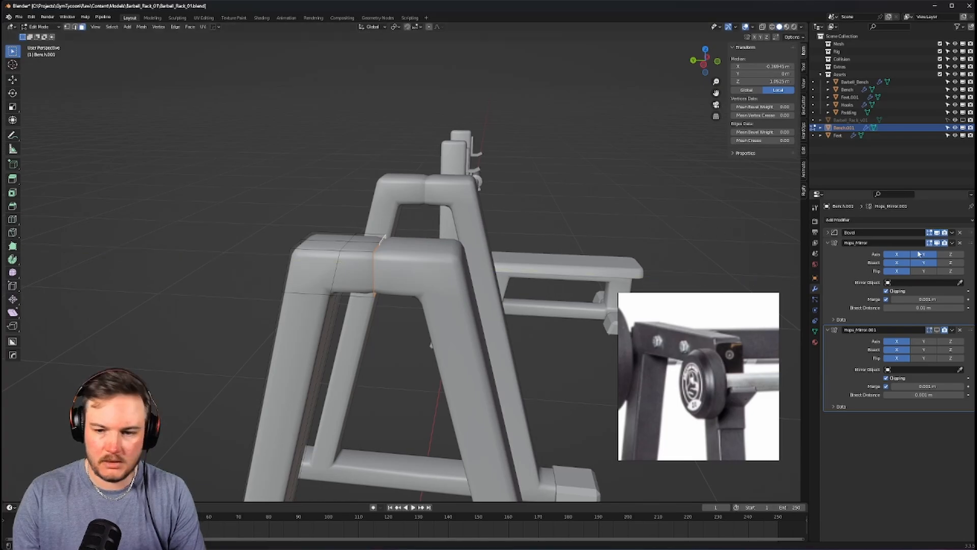
Set the first Hops_Mirror modifier's Bisect Distance to 0.02 m and leave mesh editing to review the whole frame
click(932, 315)
click(935, 307)
text(0.0)
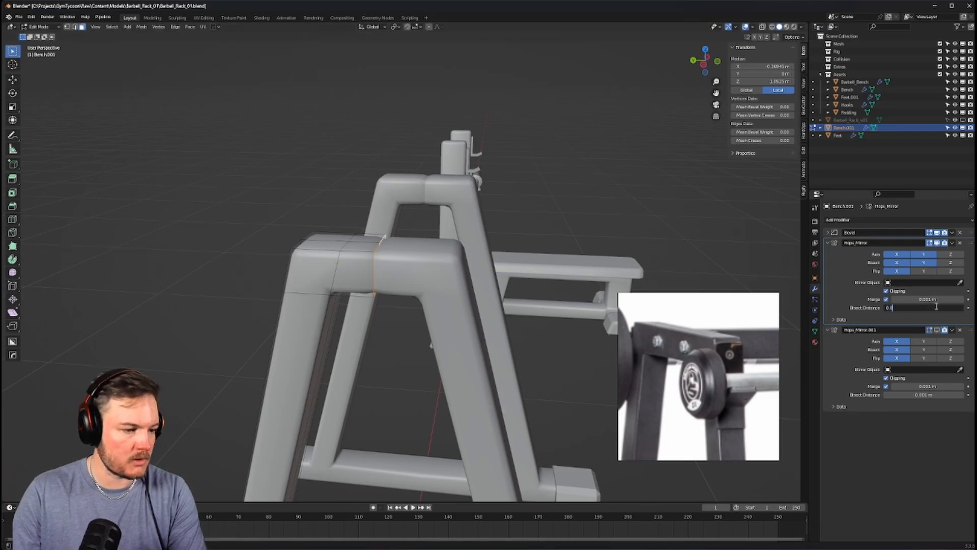
text(2)
key(Return)
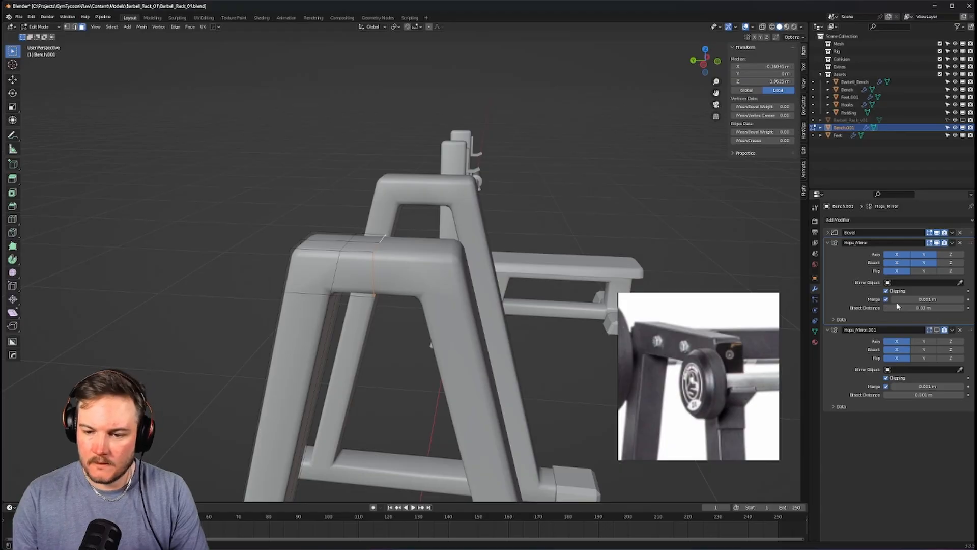
middle_drag(384, 287, 395, 288)
key(Tab)
click(396, 266)
scroll(447, 270, down, 4)
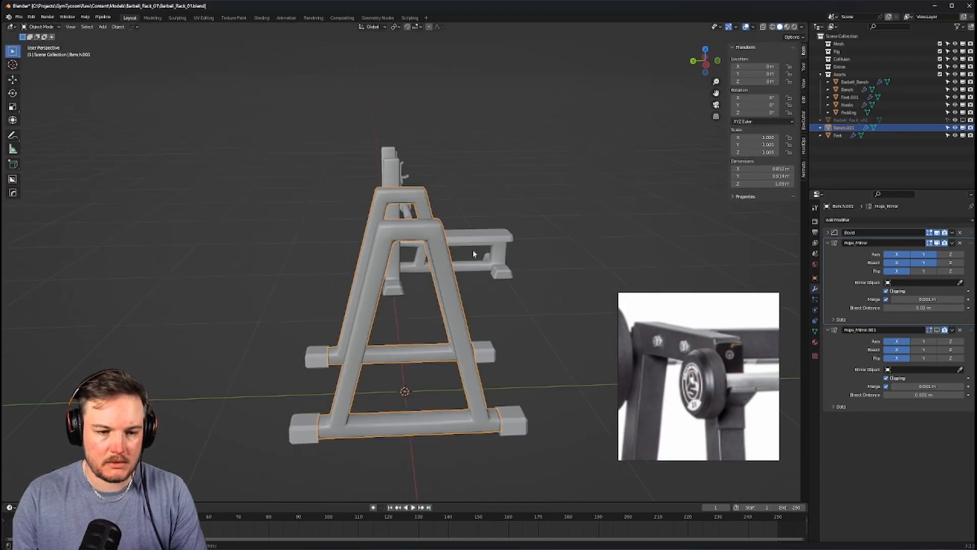
Switch the viewport's solid shading from Studio lighting to a blue-grey MatCap with warm highlights to judge the rack frame's surfaces
middle_drag(472, 250, 278, 250)
click(266, 272)
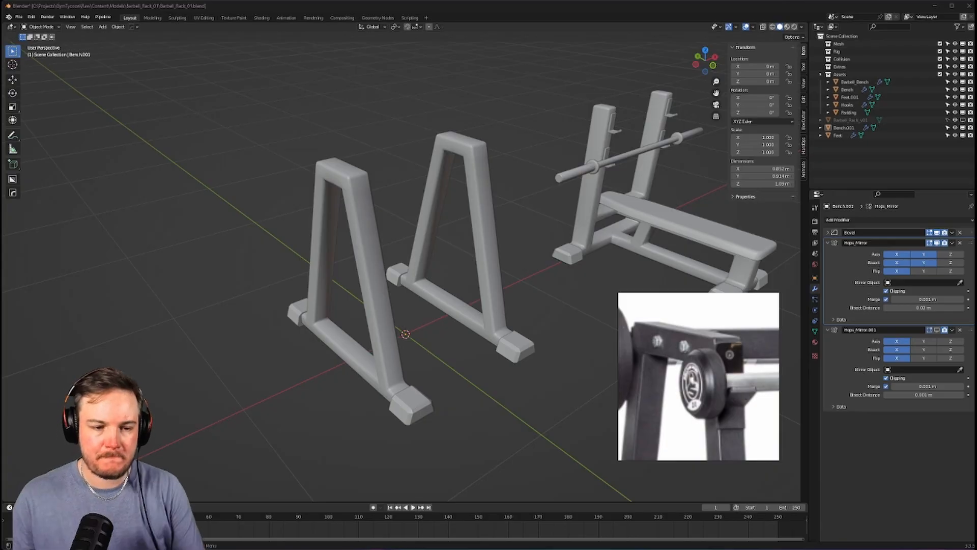
middle_drag(316, 159, 367, 153)
scroll(373, 161, up, 3)
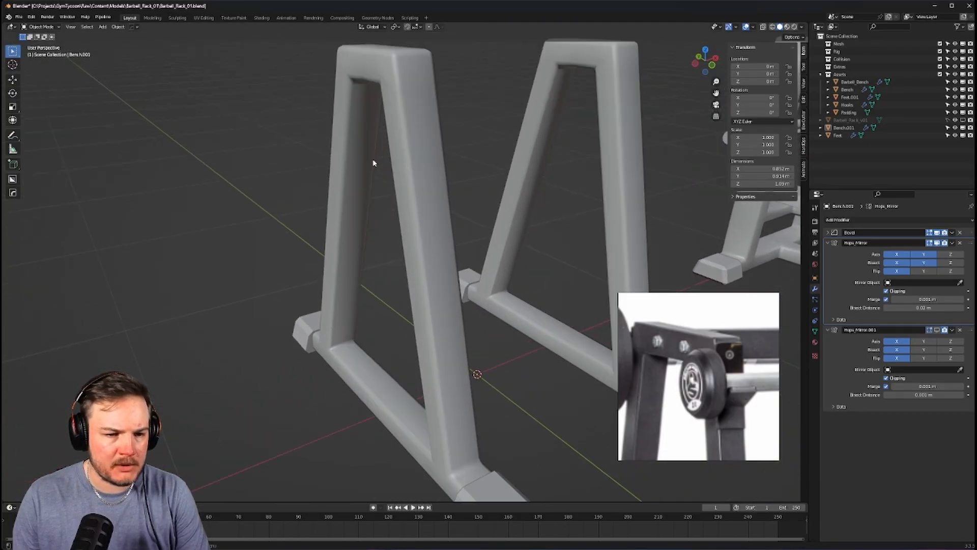
click(802, 28)
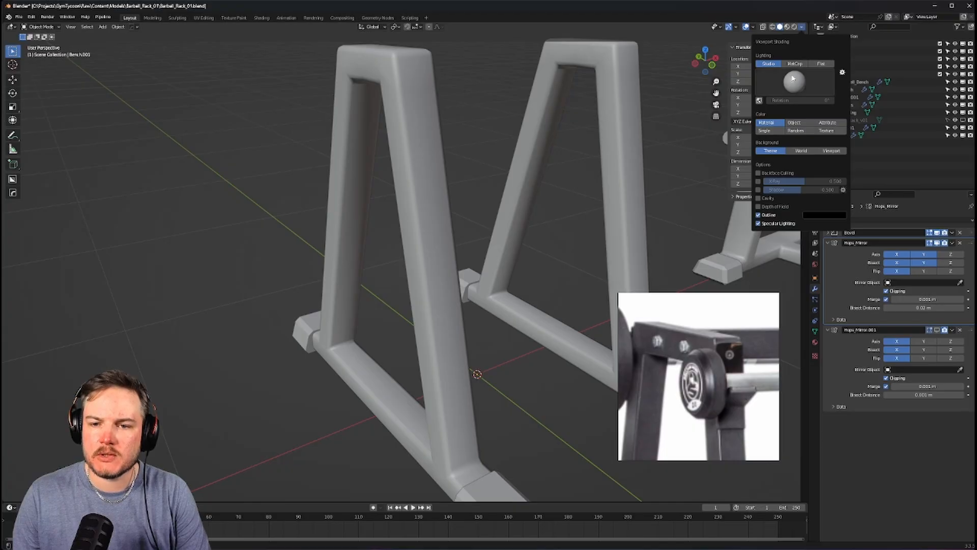
click(795, 63)
click(795, 81)
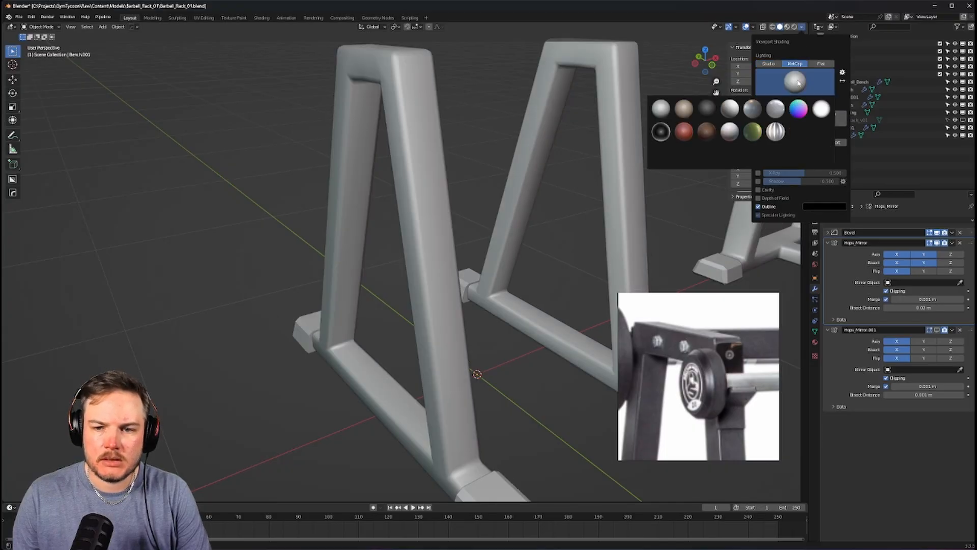
click(763, 110)
middle_drag(461, 118, 540, 126)
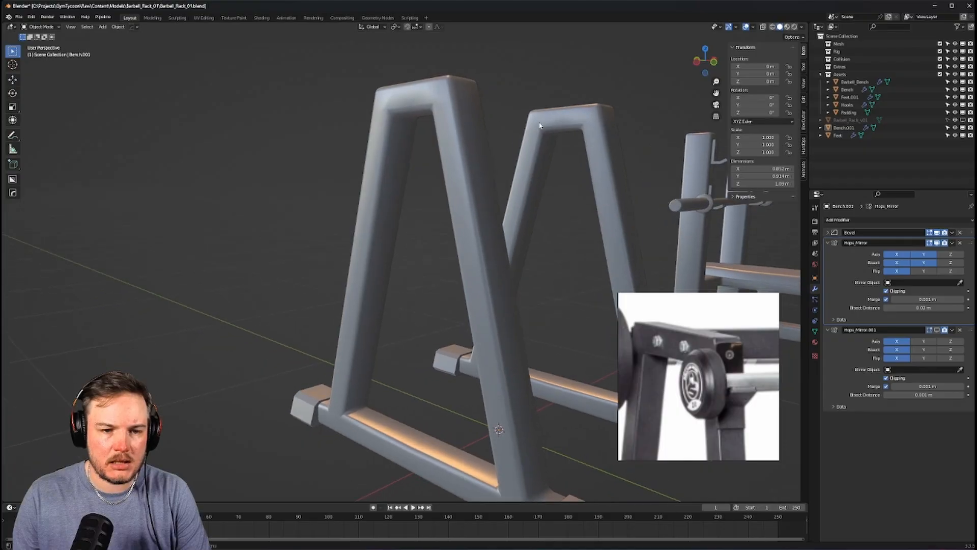
Remove the Hops_Mirror.001 modifier from the rack frame and add a Weighted Normal modifier to it
click(828, 244)
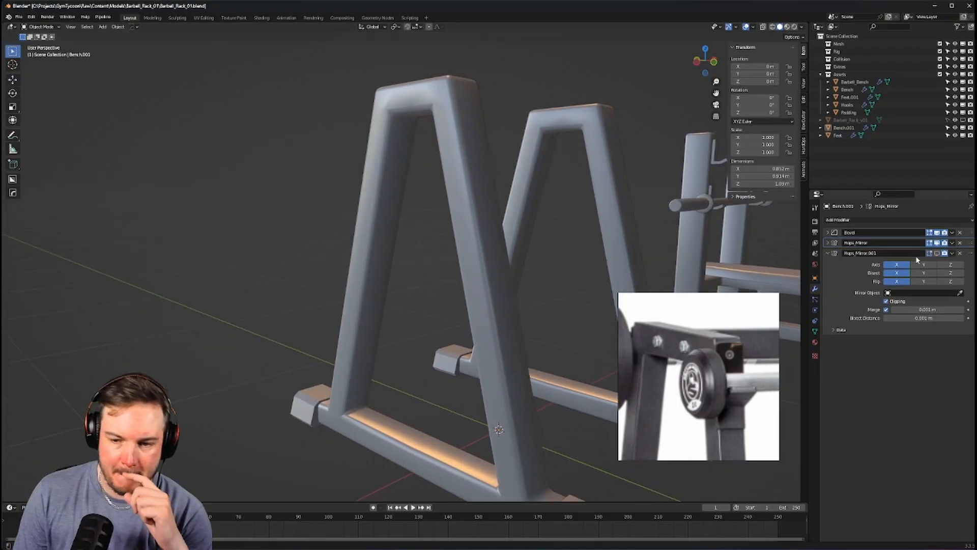
click(960, 254)
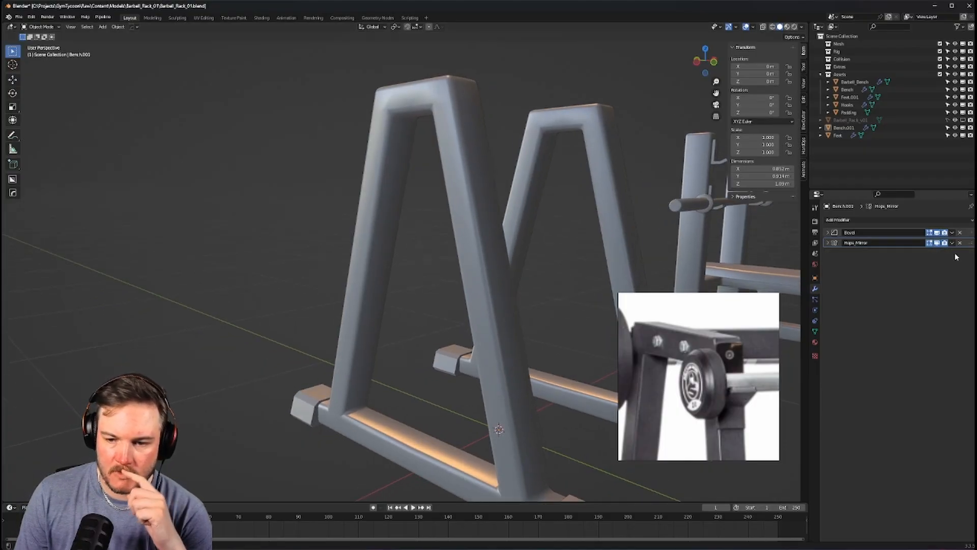
click(850, 220)
drag(736, 312, 627, 327)
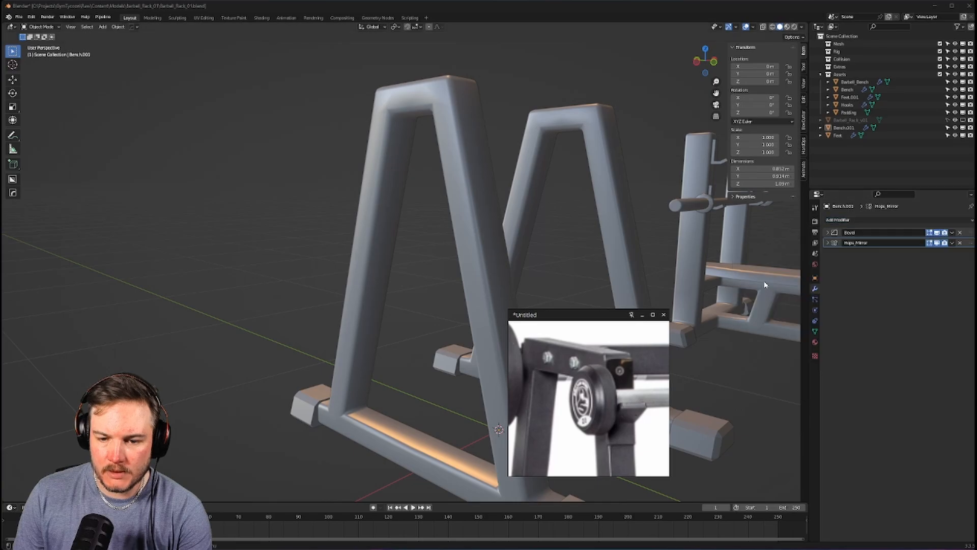
click(839, 222)
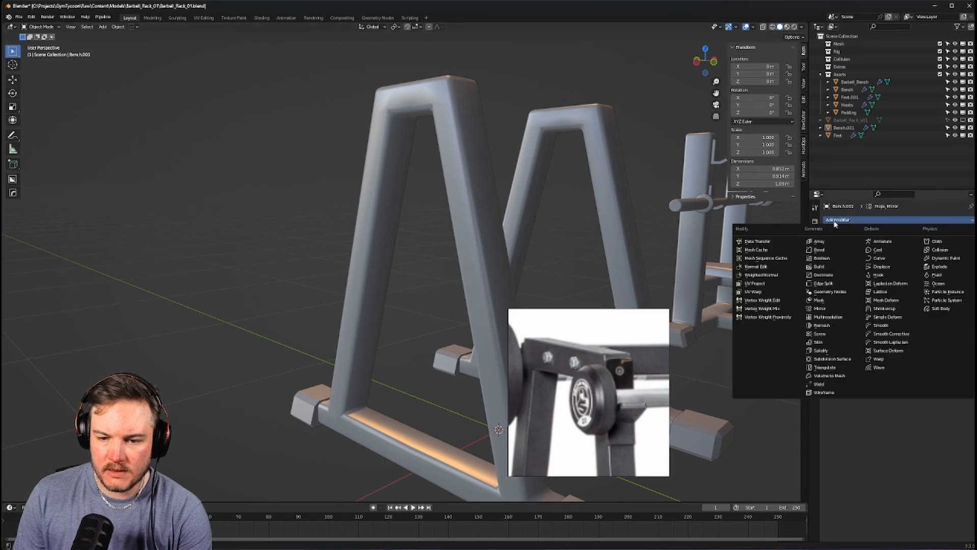
click(774, 275)
drag(647, 316, 752, 317)
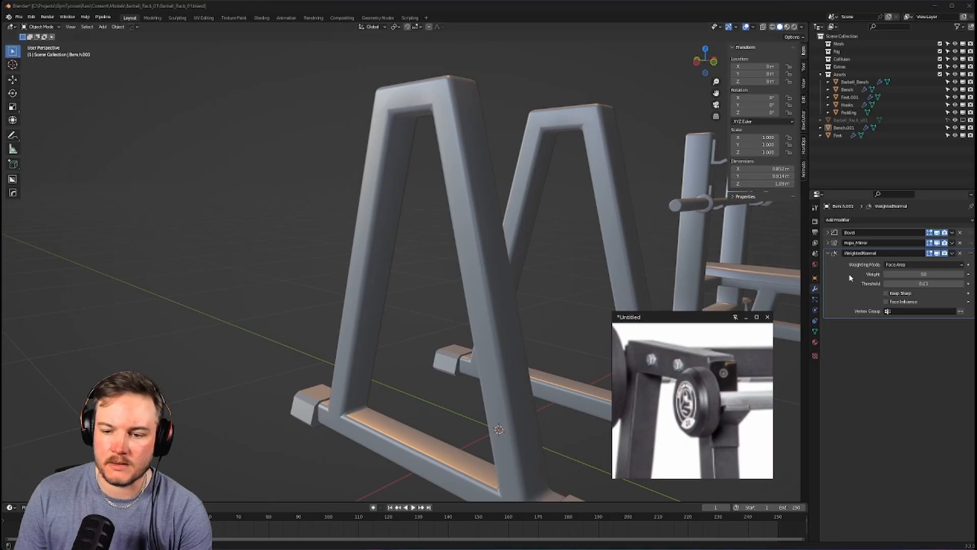
mouse_move(476, 224)
middle_down()
mouse_move(584, 224)
mouse_move(469, 224)
mouse_move(576, 185)
mouse_move(572, 207)
mouse_move(460, 244)
mouse_move(478, 240)
middle_up()
scroll(483, 244, down, 3)
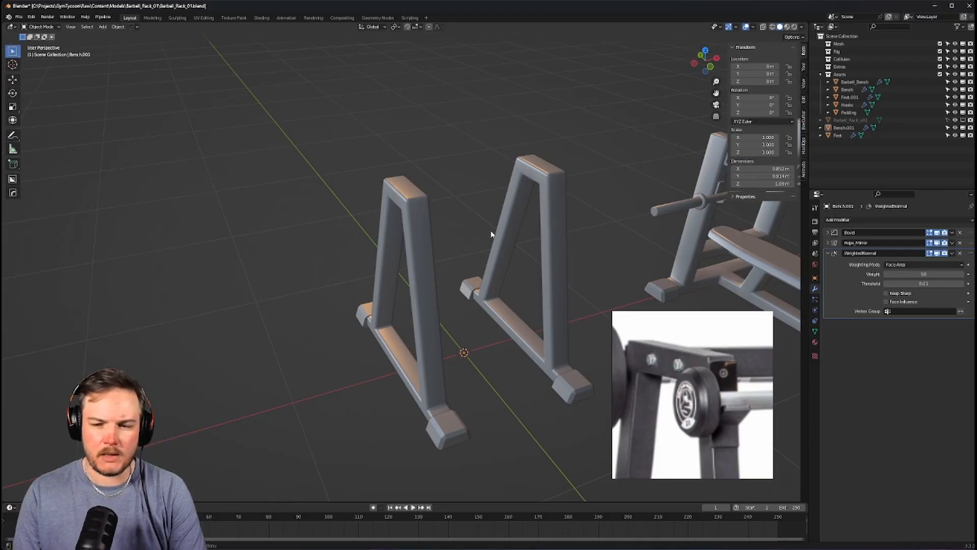
Try the Weighted Normal modifier ahead of Hops_Mirror in the stack, and return it to the end
drag(969, 256, 969, 243)
scroll(413, 217, up, 1)
middle_drag(413, 218, 442, 216)
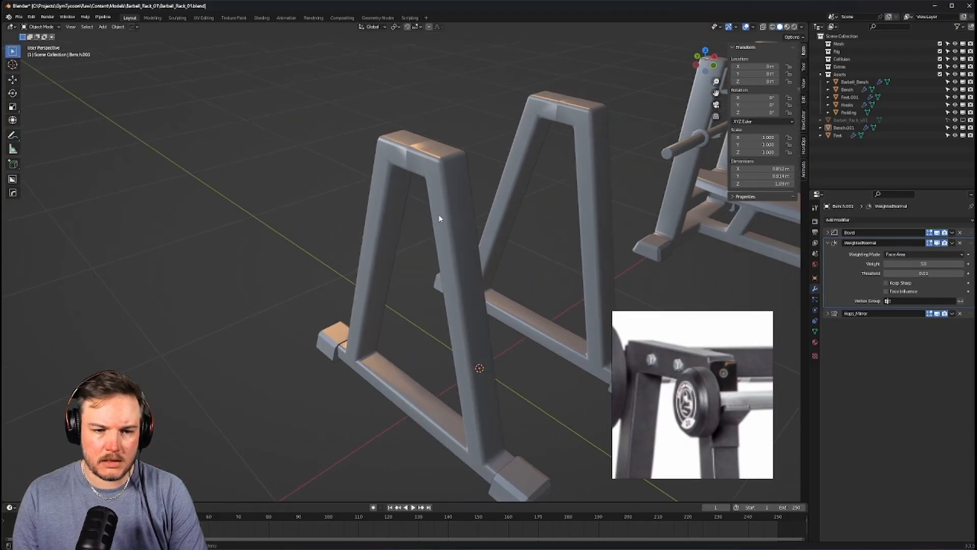
drag(969, 245, 970, 328)
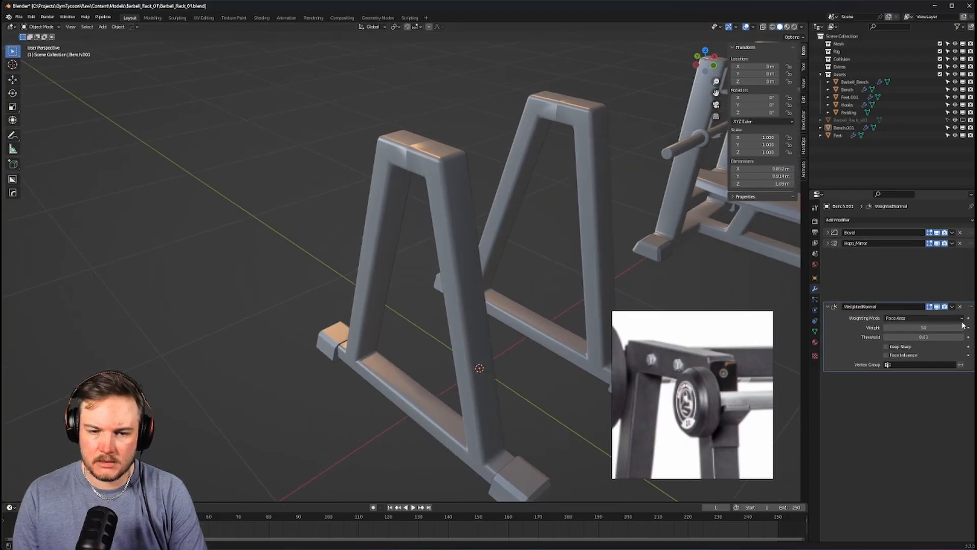
Delete the crossbar's inner end face at the centre plane and return to Object Mode
scroll(432, 157, up, 2)
middle_drag(432, 157, 493, 213)
click(480, 214)
key(Tab)
click(494, 218)
key(alt+z)
scroll(488, 217, up, 1)
key(x)
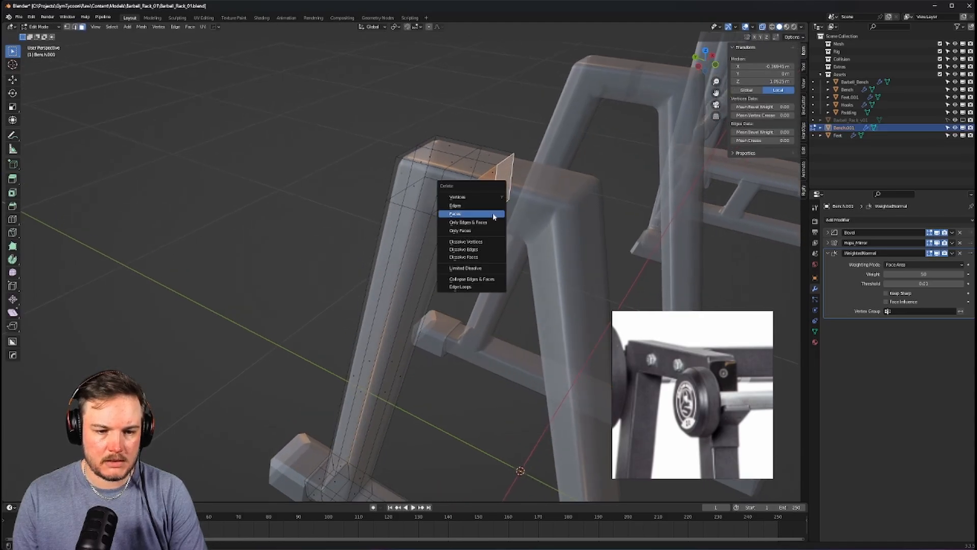
click(493, 214)
key(Tab)
key(alt+z)
scroll(492, 214, down, 4)
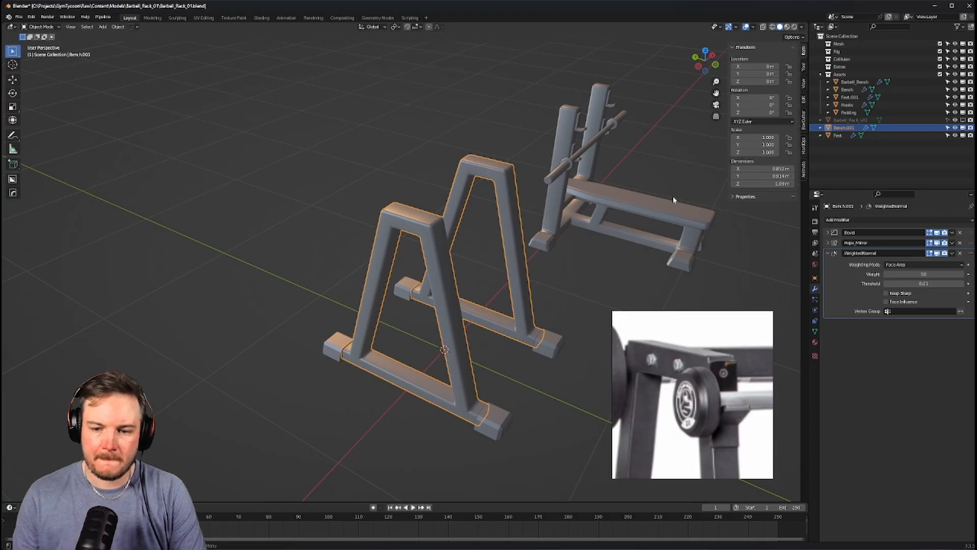
Set the Hops_Mirror modifier's Bisect Distance to 0.01 m and check the crossbar's centre seam
click(827, 243)
click(942, 306)
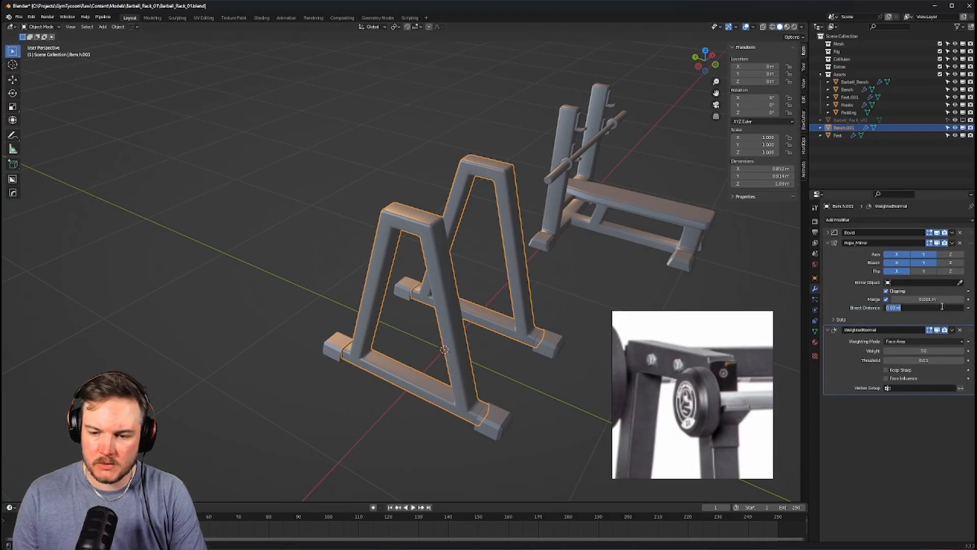
key(Return)
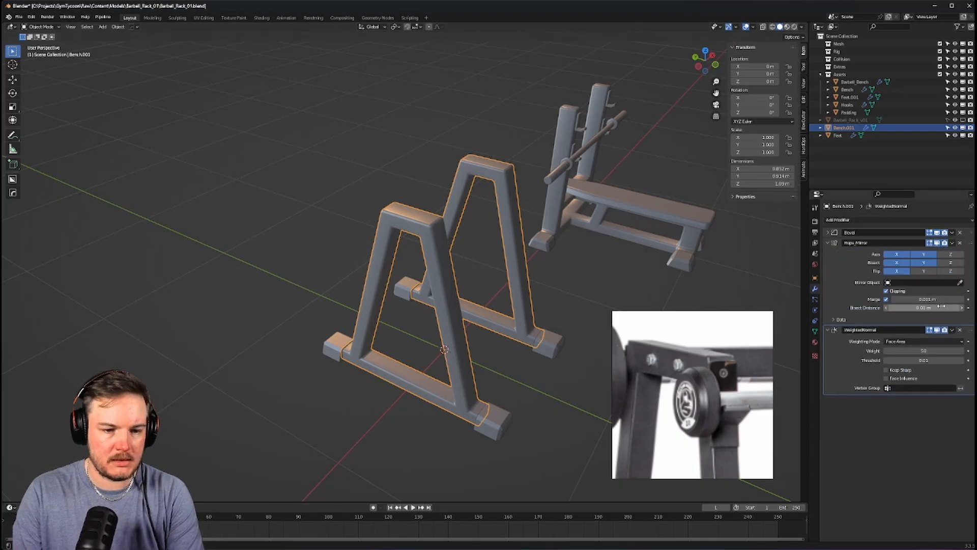
scroll(385, 184, up, 4)
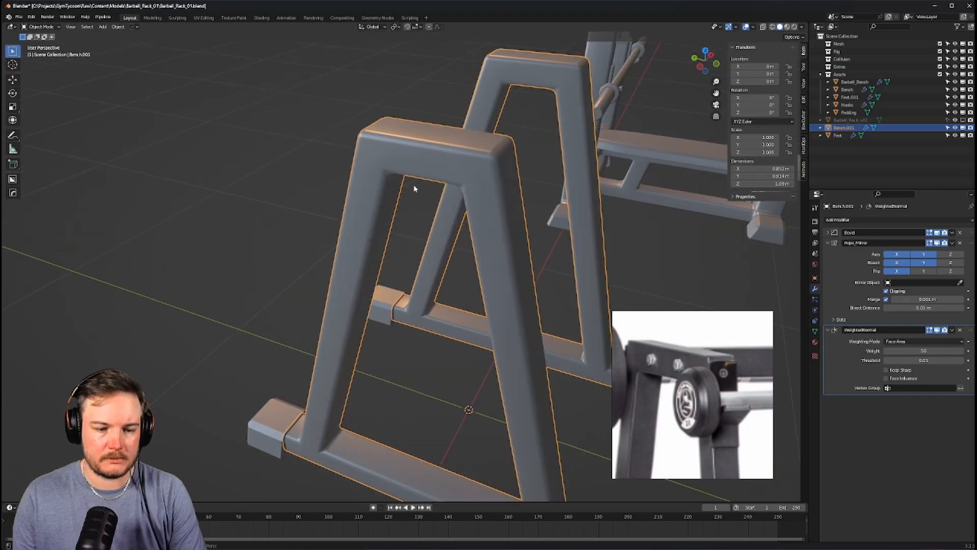
middle_drag(417, 187, 407, 170)
scroll(413, 169, up, 5)
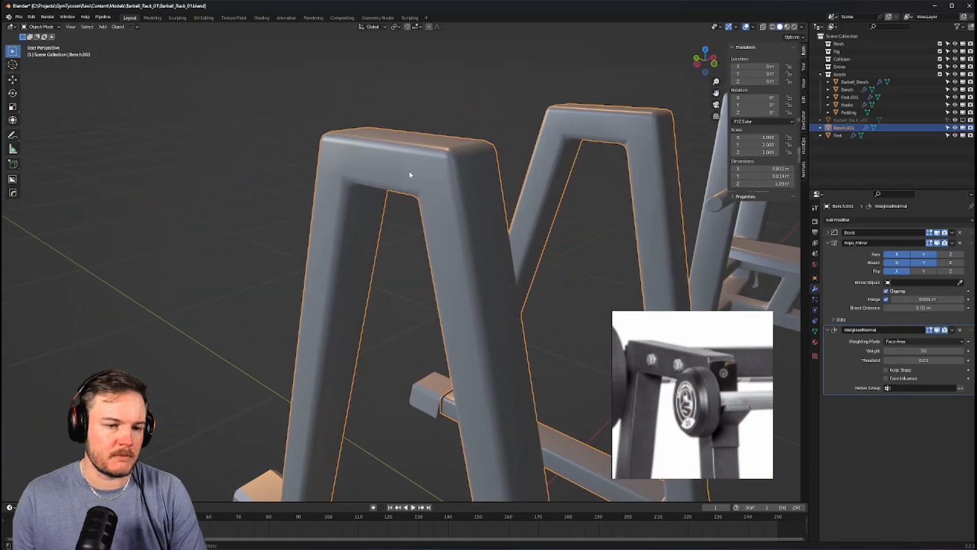
Examine the crossbar's mesh around the centre seam and compare the whole frame with the reference photo
key(Tab)
click(436, 149)
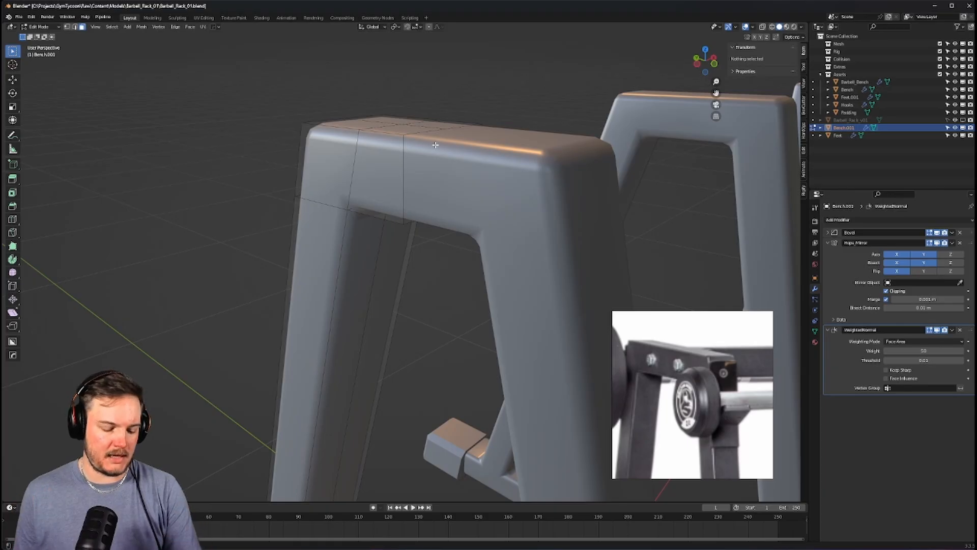
key(alt+z)
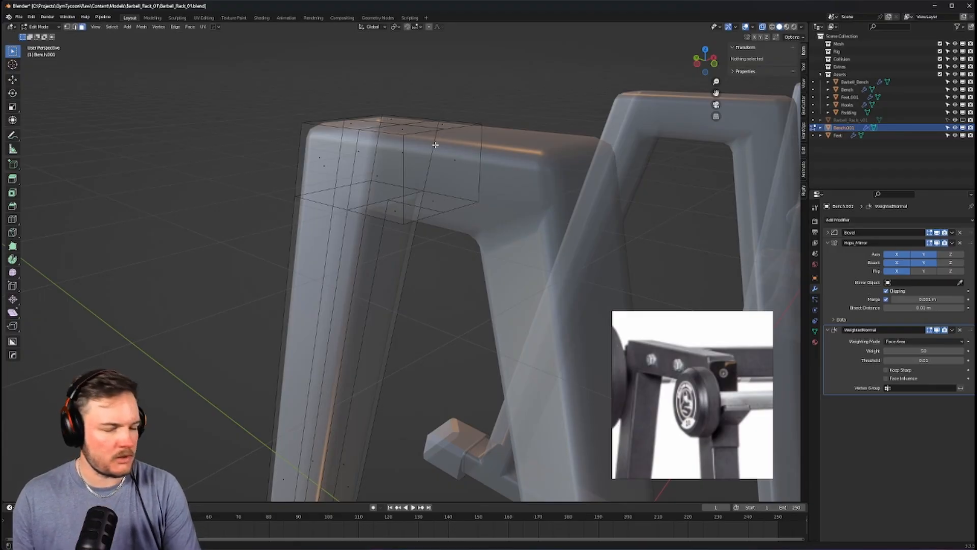
middle_drag(417, 137, 458, 147)
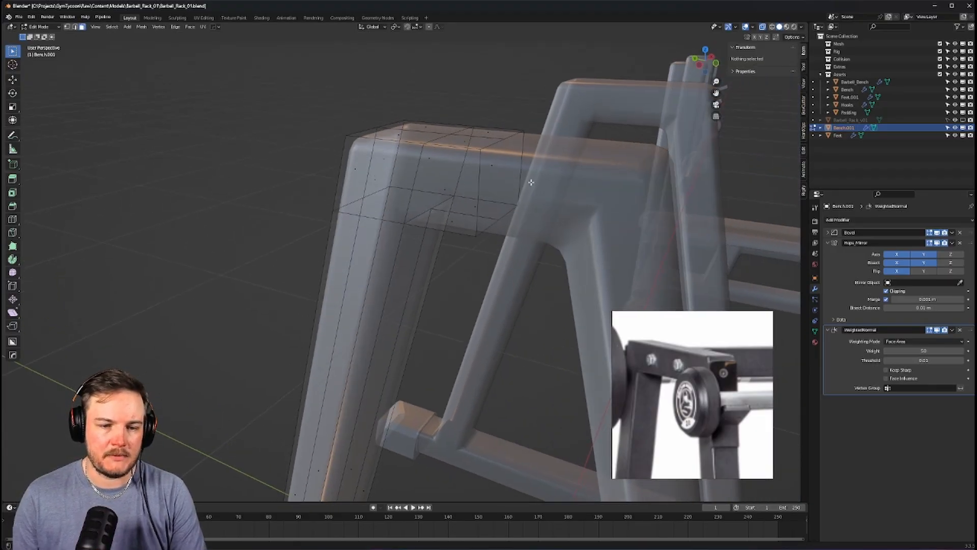
middle_drag(530, 183, 505, 186)
key(Tab)
click(501, 152)
middle_drag(478, 264, 504, 259)
scroll(457, 247, down, 6)
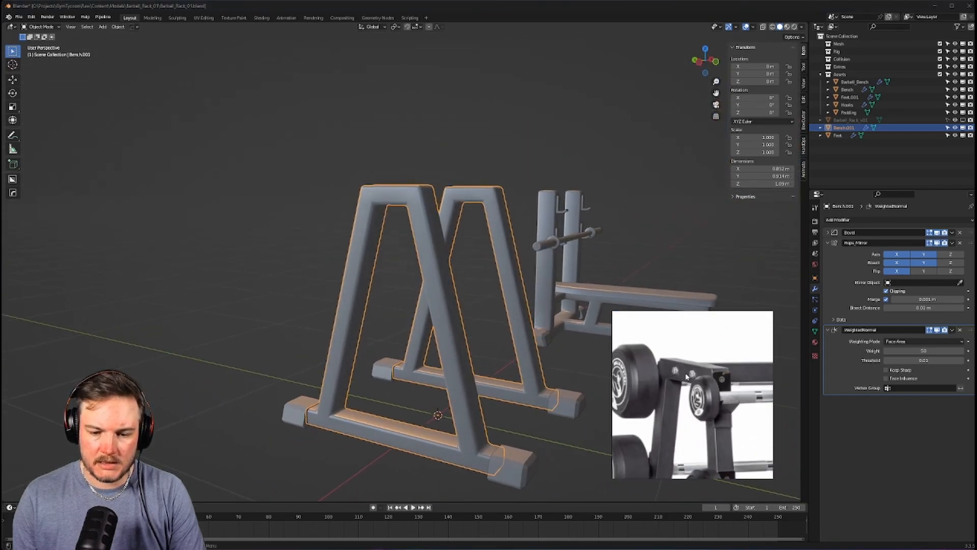
middle_drag(493, 286, 501, 303)
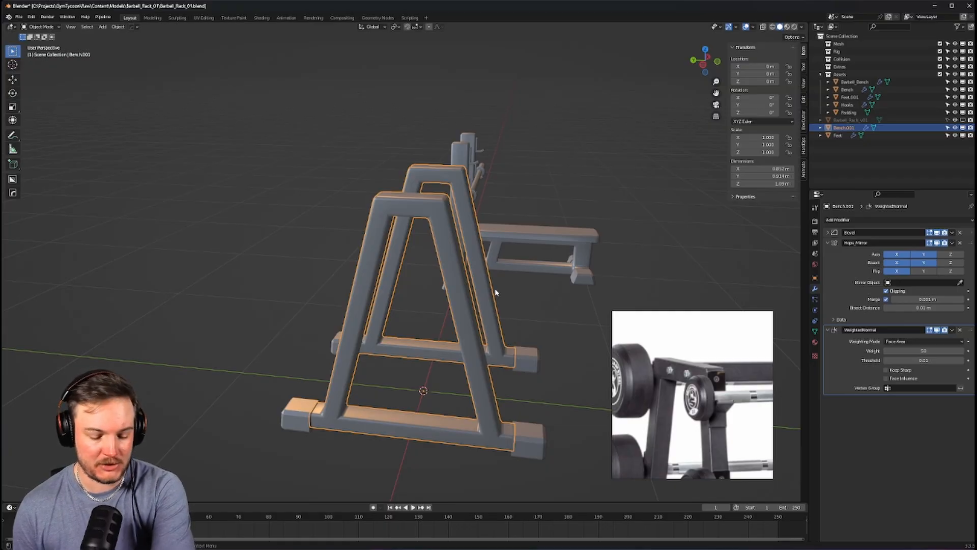
middle_drag(447, 185, 464, 174)
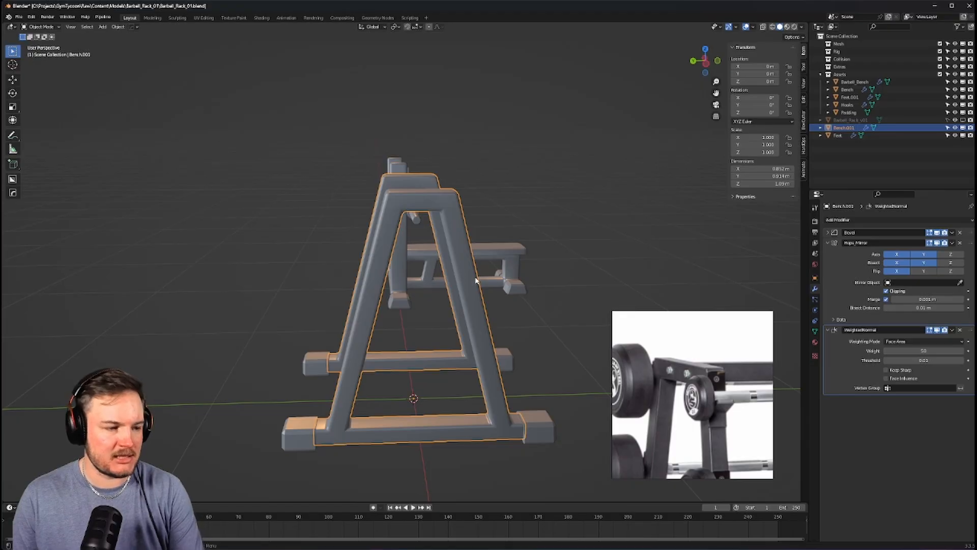
middle_drag(465, 282, 432, 294)
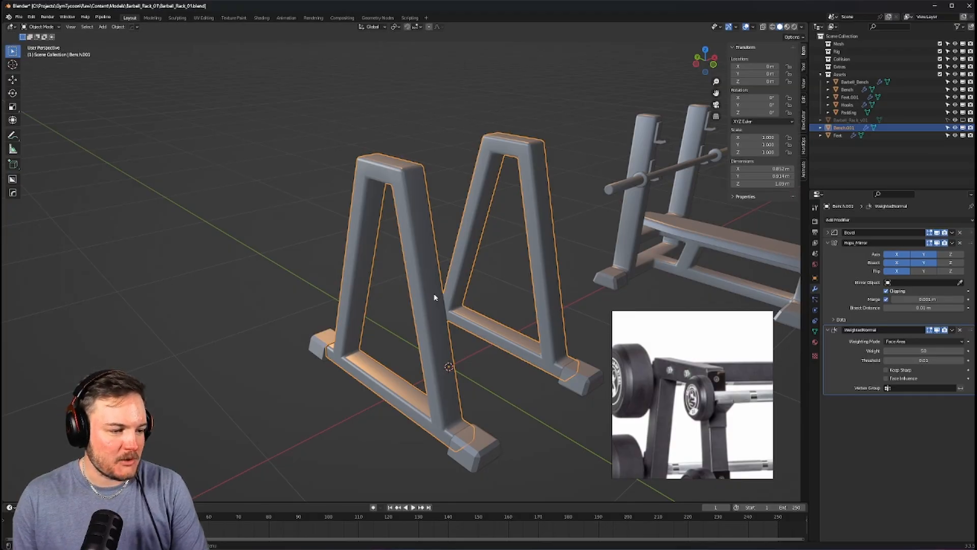
middle_drag(435, 298, 386, 203)
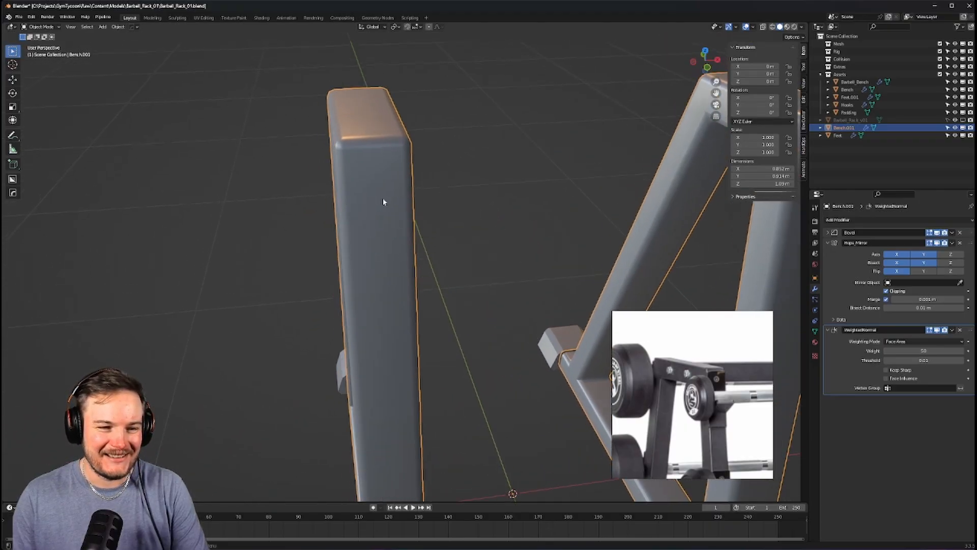
Snap the 3D cursor to the centre vertex near the top of the upright's outer face, and leave mesh editing
key(Tab)
key(Escape)
key(Tab)
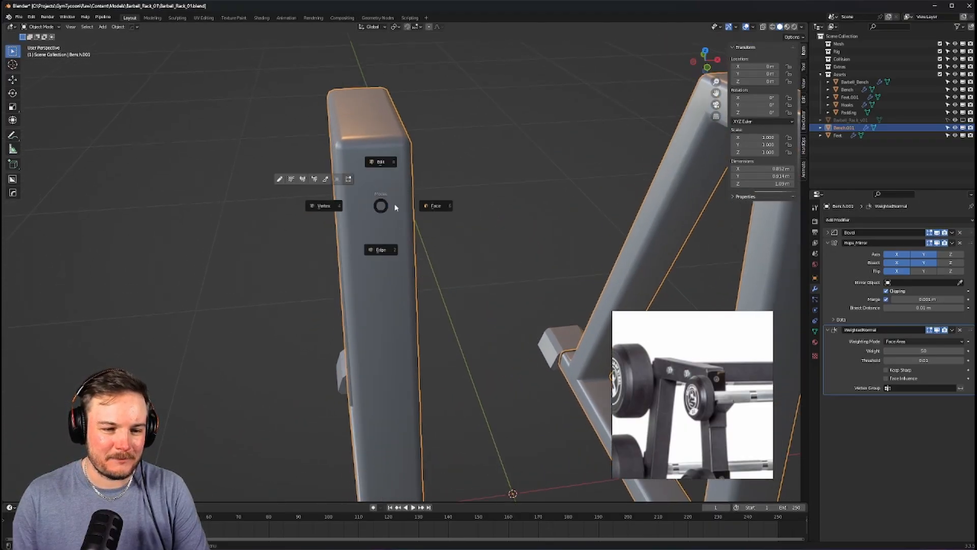
click(396, 206)
middle_drag(414, 198, 646, 196)
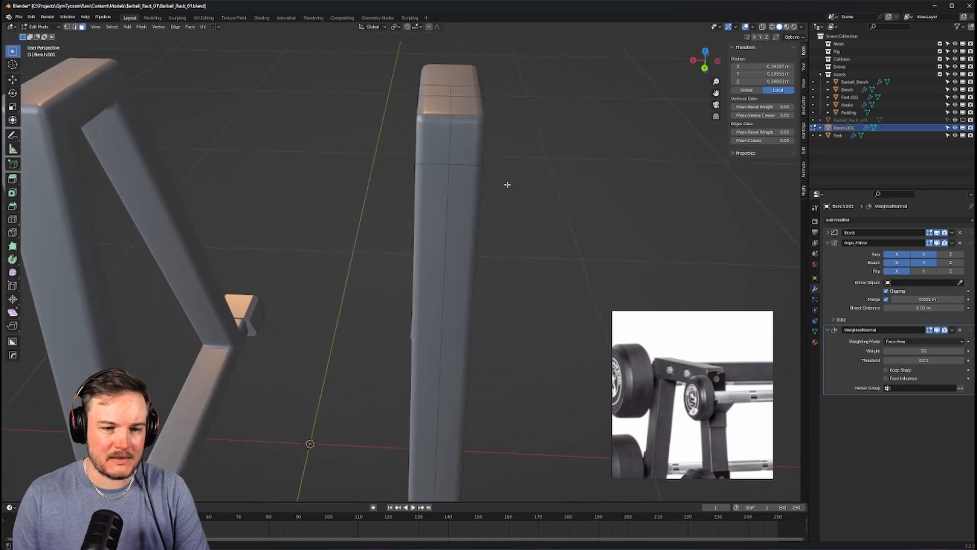
key(Tab)
click(443, 167)
click(448, 168)
key(shift+s)
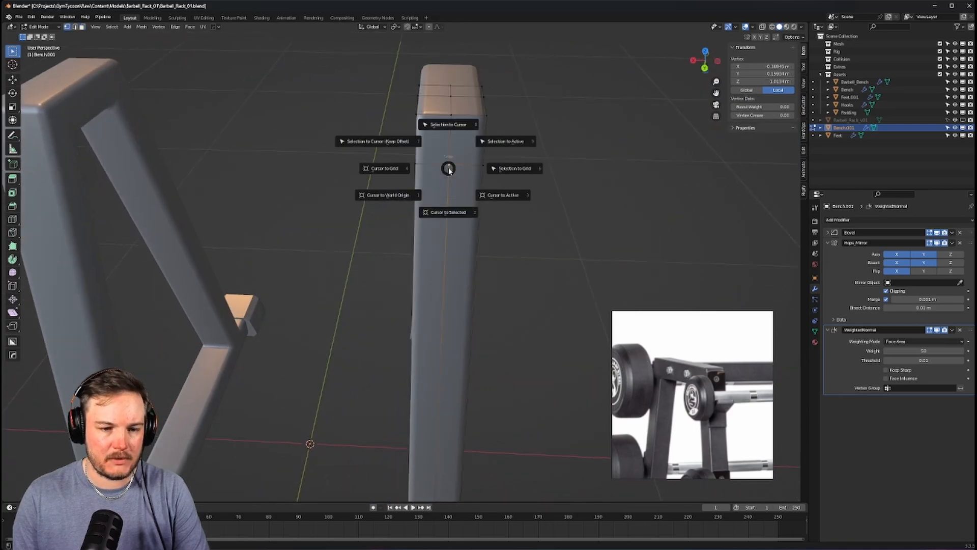
click(419, 184)
key(Tab)
key(Escape)
key(shift+s)
click(448, 206)
key(Tab)
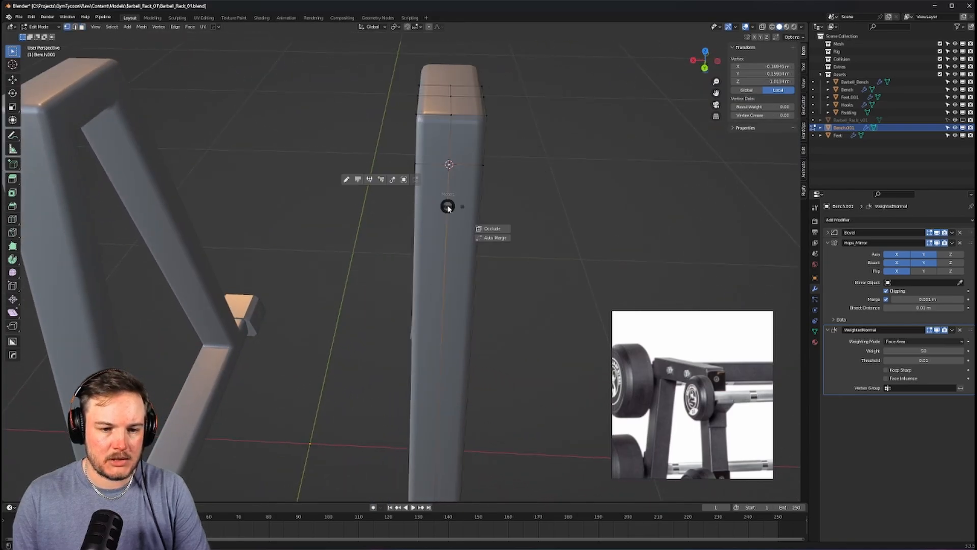
key(shift+a)
mouse_move(448, 180)
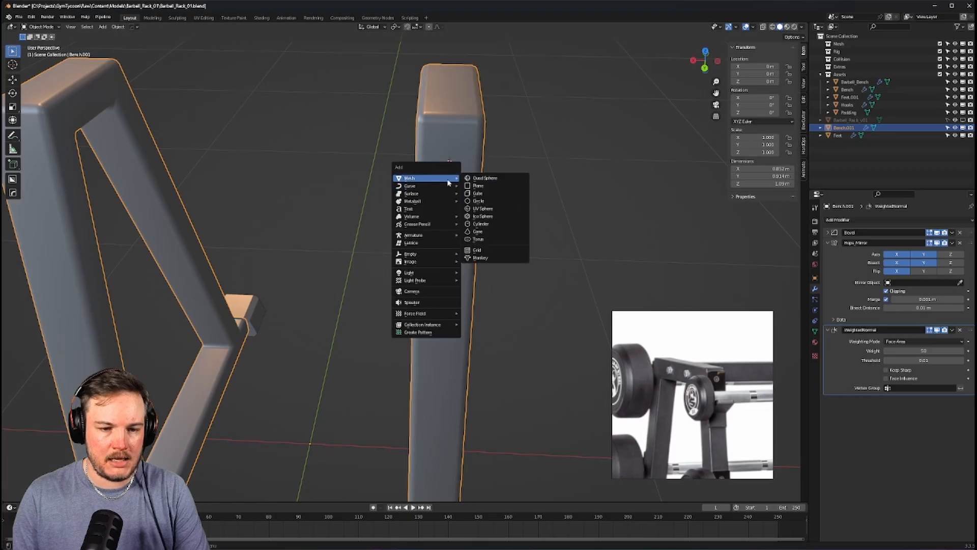
click(478, 193)
key(s)
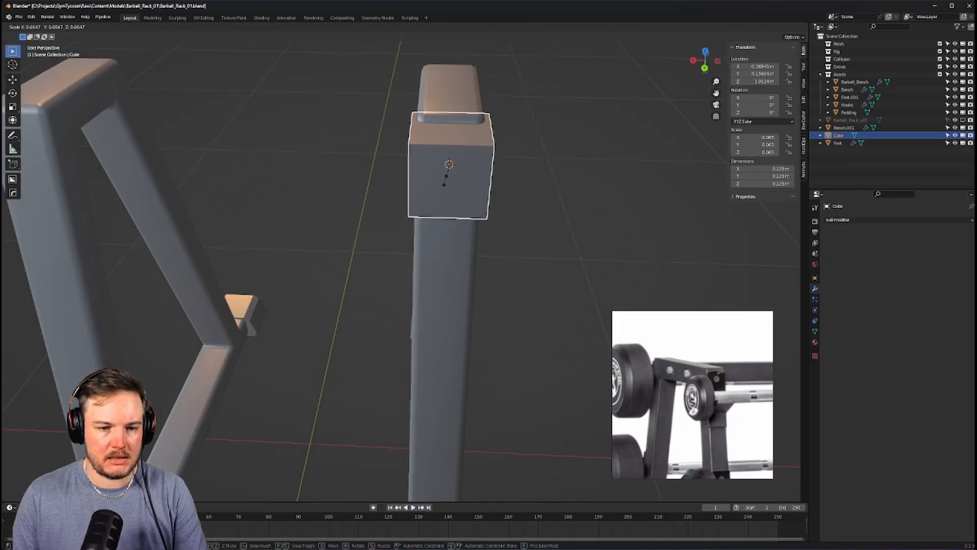
click(445, 180)
scroll(445, 181, down, 6)
middle_drag(445, 188, 378, 212)
key(x)
click(401, 201)
Duplicate the bench press hooks in place and move the copy into the Scene Collection
click(571, 170)
middle_drag(571, 170, 547, 190)
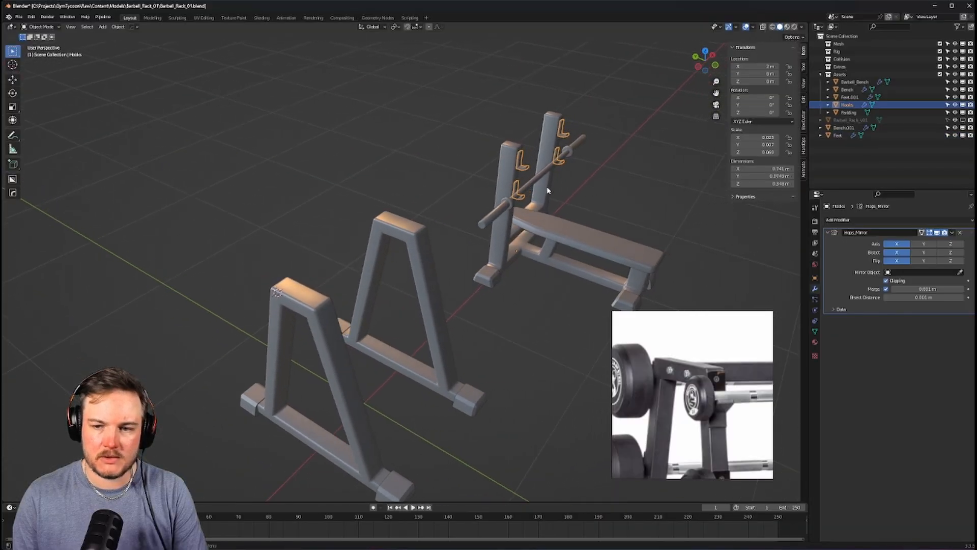
key(shift+d)
key(Escape)
key(m)
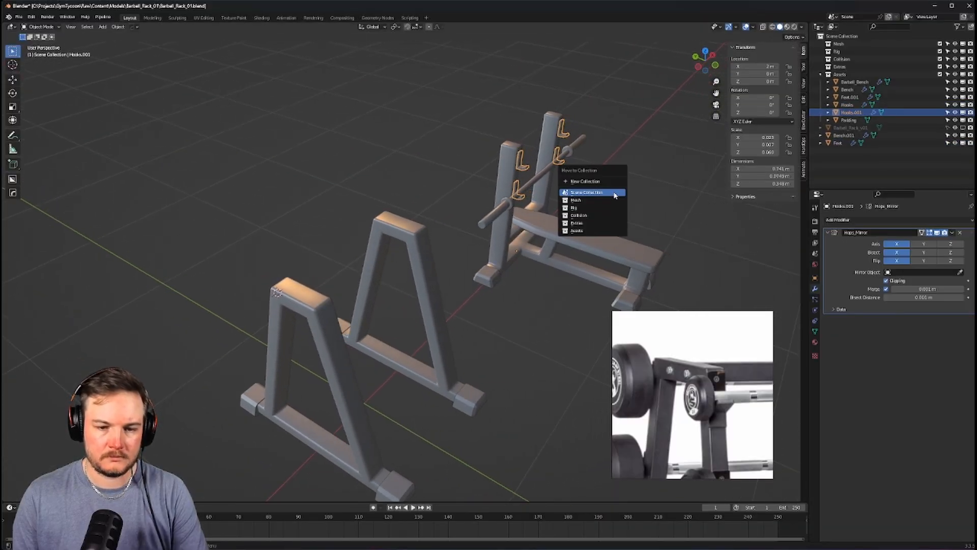
click(614, 193)
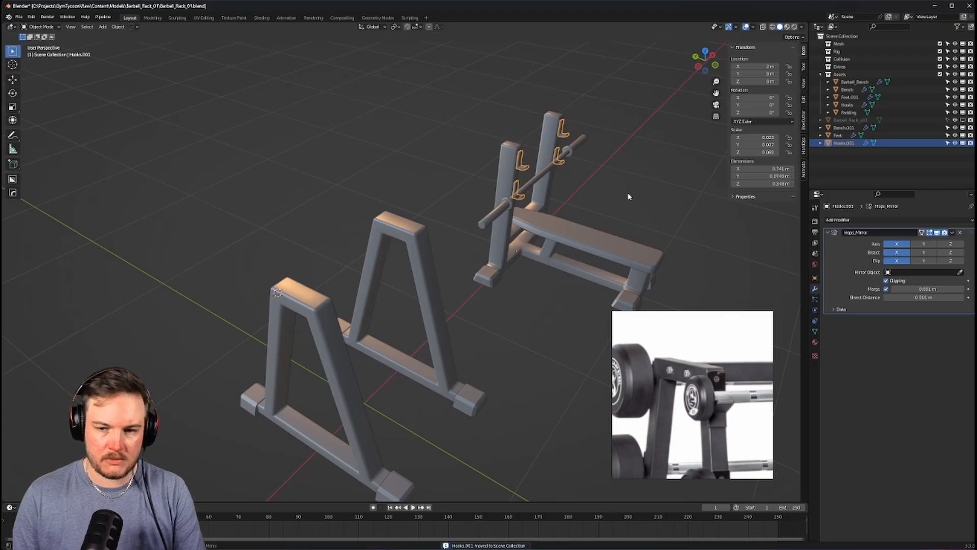
Move the duplicated hooks off the bench press to the open space beside the A-frames in top view
key(KP_7)
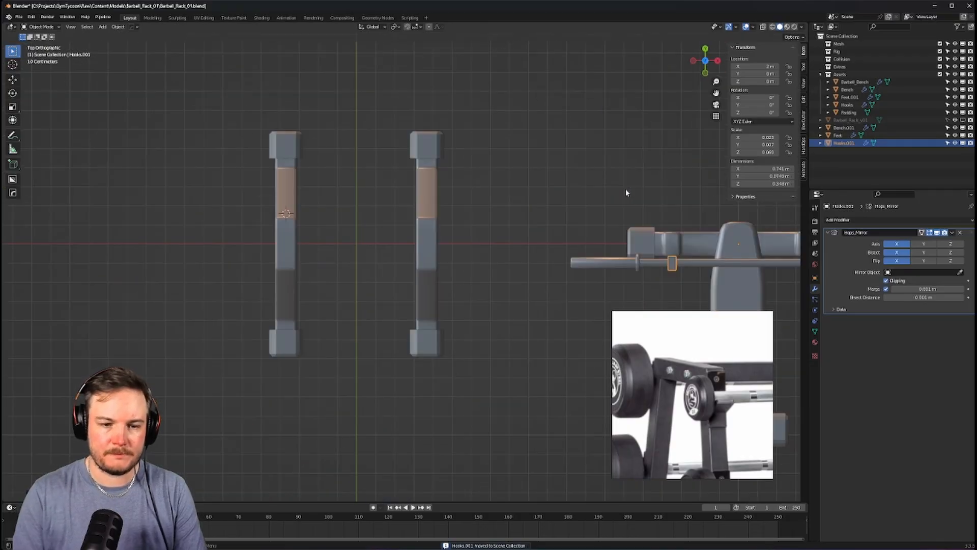
shift+middle_drag(661, 218, 613, 209)
key(g)
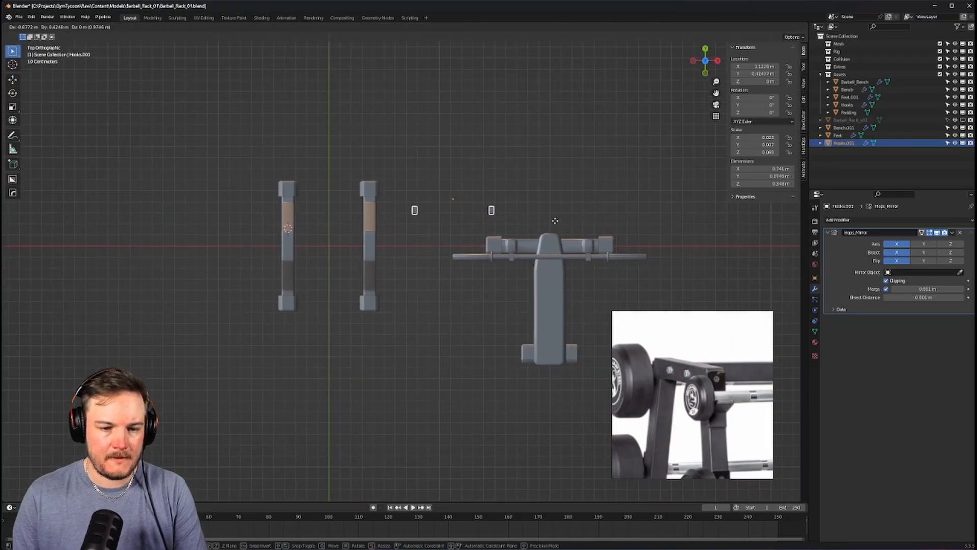
click(554, 220)
Try to delete all mesh in the duplicate other than its original hooks, and return to Object Mode
key(Tab)
click(546, 216)
key(alt+z)
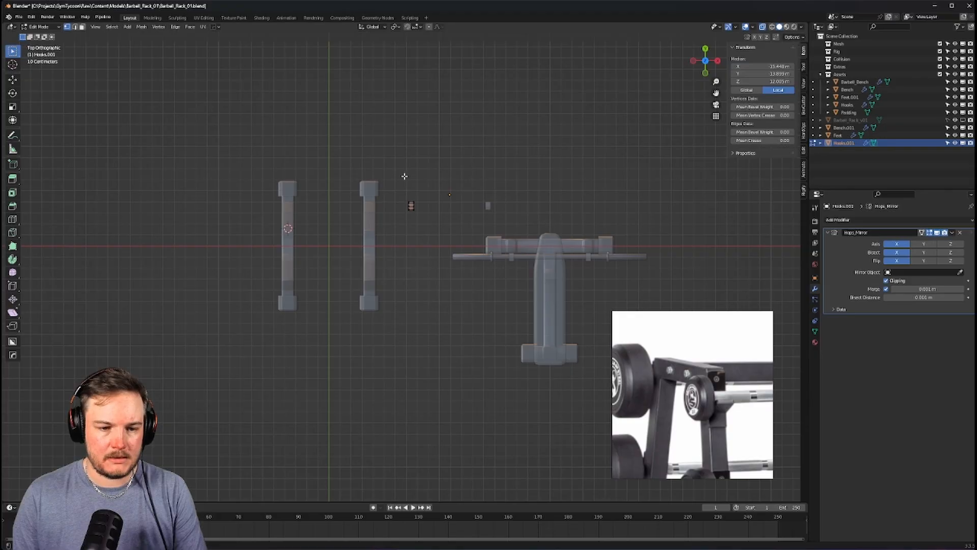
drag(391, 179, 460, 257)
key(ctrl+i)
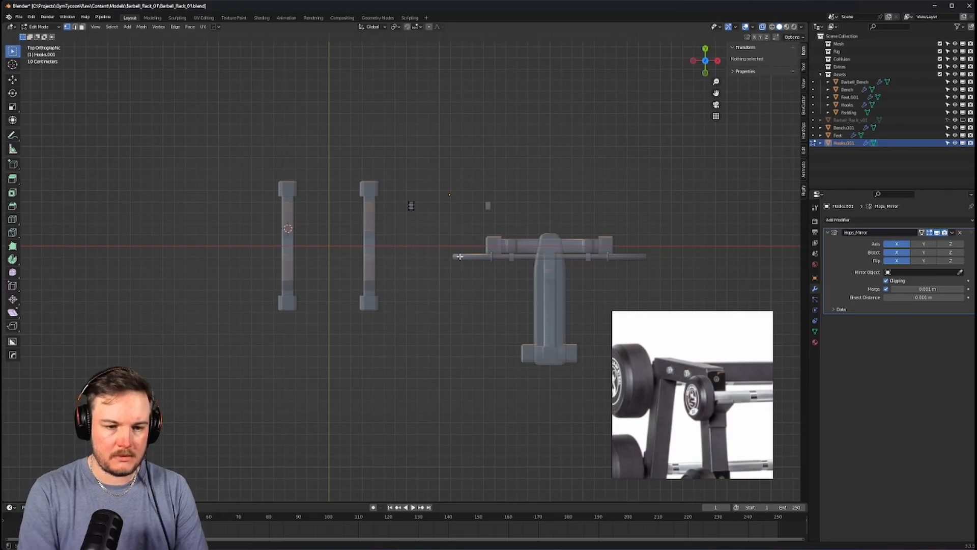
key(x)
click(460, 256)
shift+middle_drag(460, 256, 491, 268)
key(Tab)
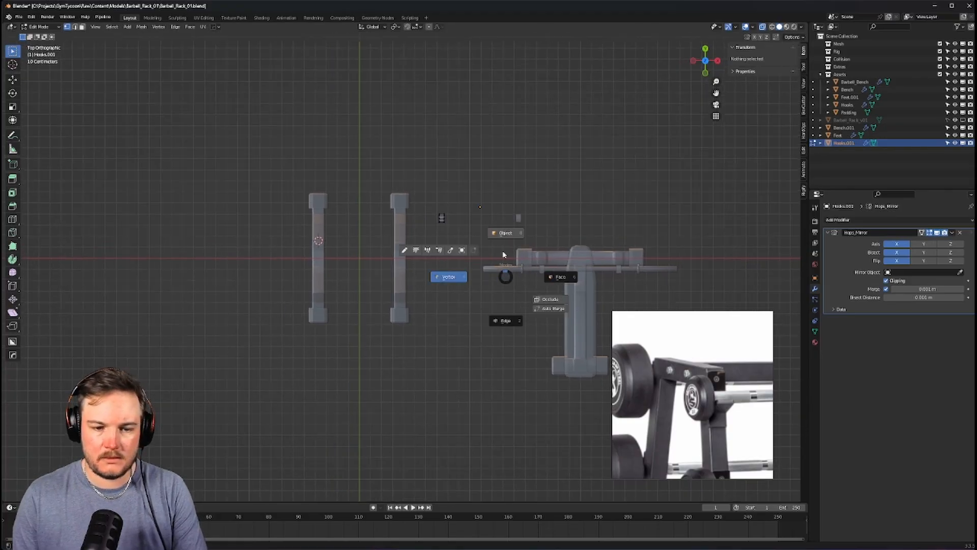
click(448, 277)
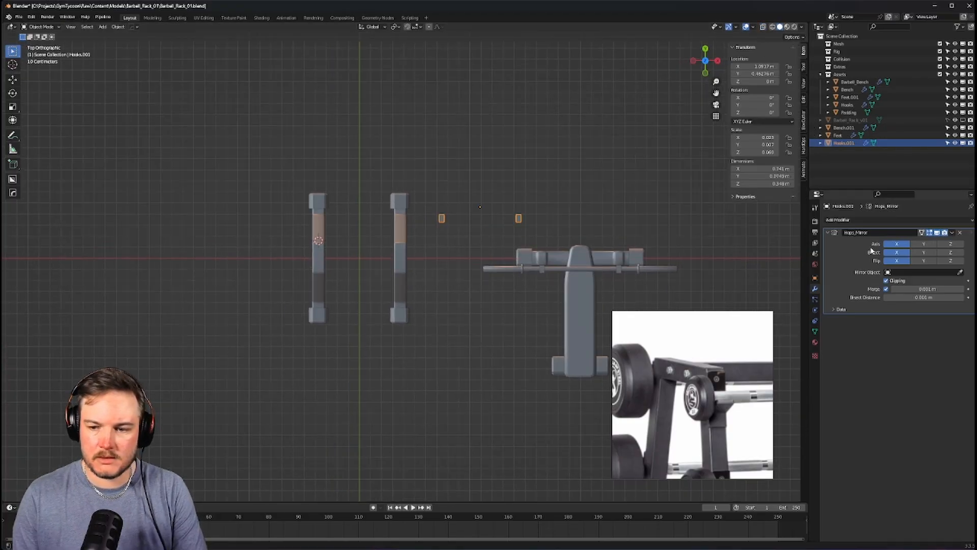
Hide the Hops_Mirror modifier's effect in the viewport and reset the duplicated hooks' location to the world origin
click(936, 232)
scroll(477, 207, up, 1)
key(alt+g)
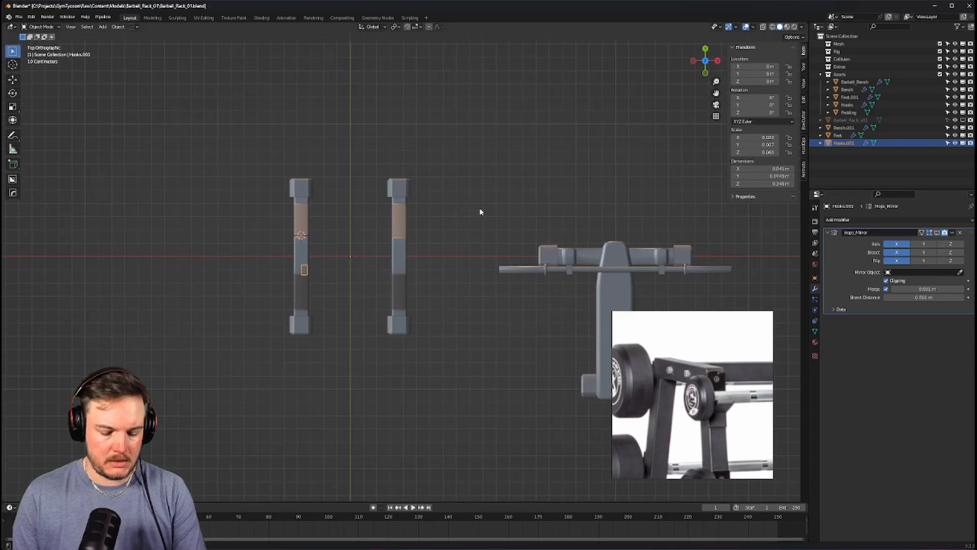
Rotate the duplicated hooks object 180° about the Z axis
shift+middle_drag(477, 217, 527, 232)
key(Tab)
click(497, 237)
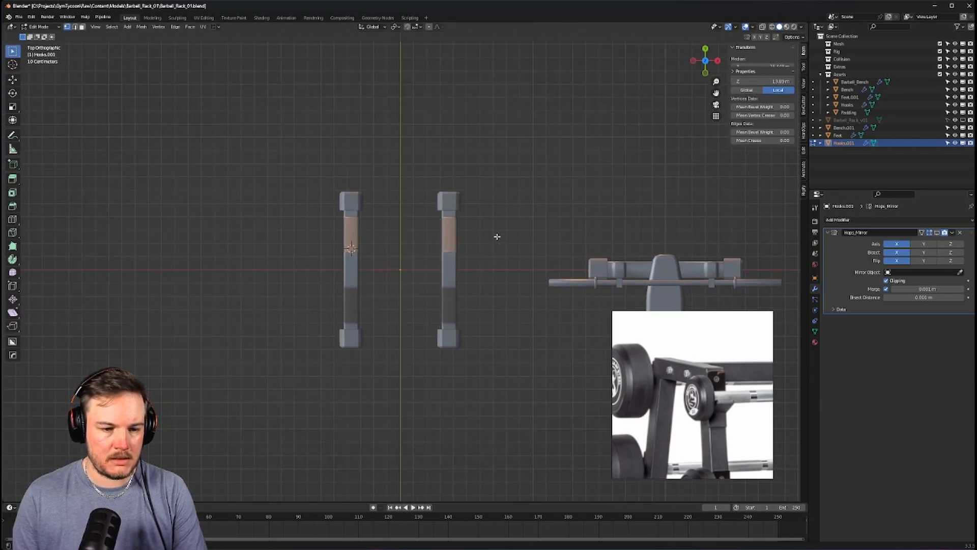
key(Tab)
scroll(495, 233, up, 2)
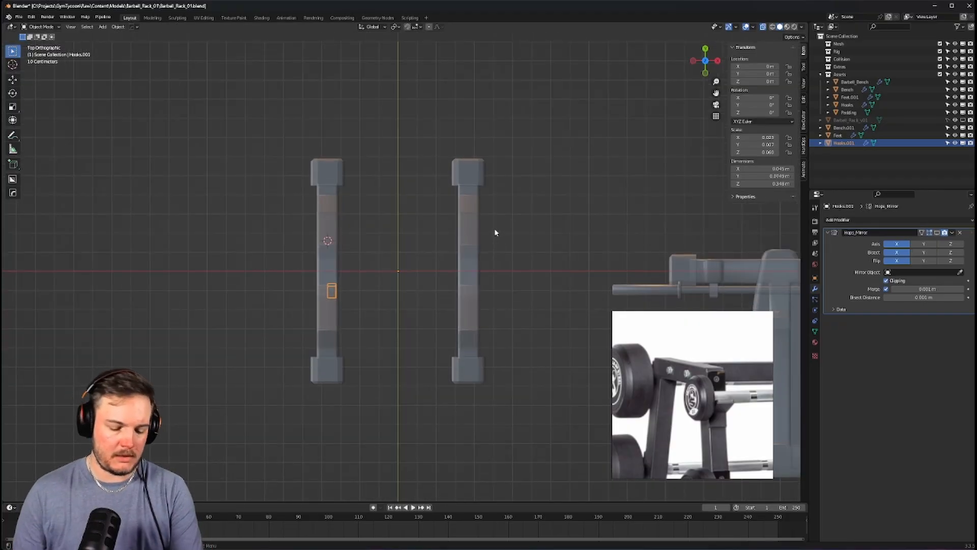
text(rz180)
key(Return)
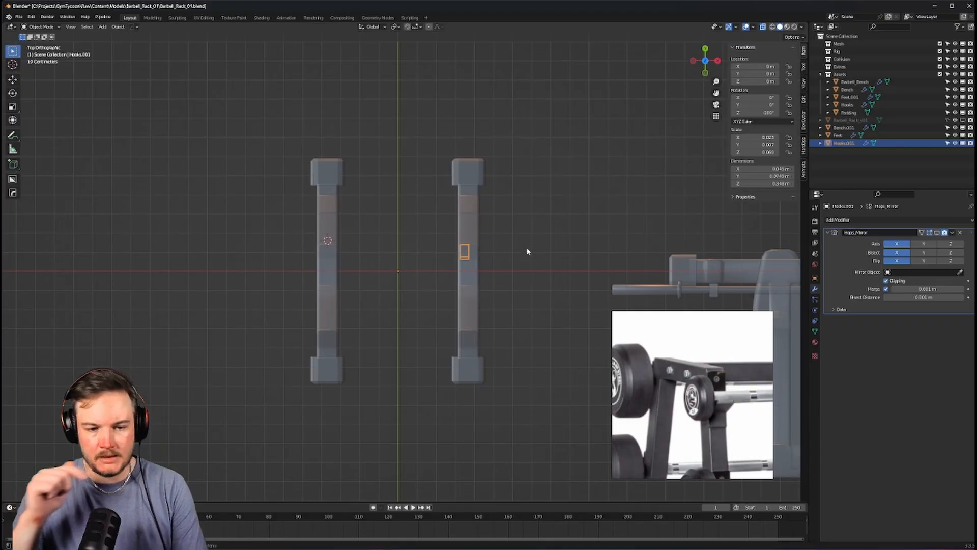
Move the hook mesh to the rear end of the A-frame on the negative X side and centre it across the upright's width
key(ctrl+Tab)
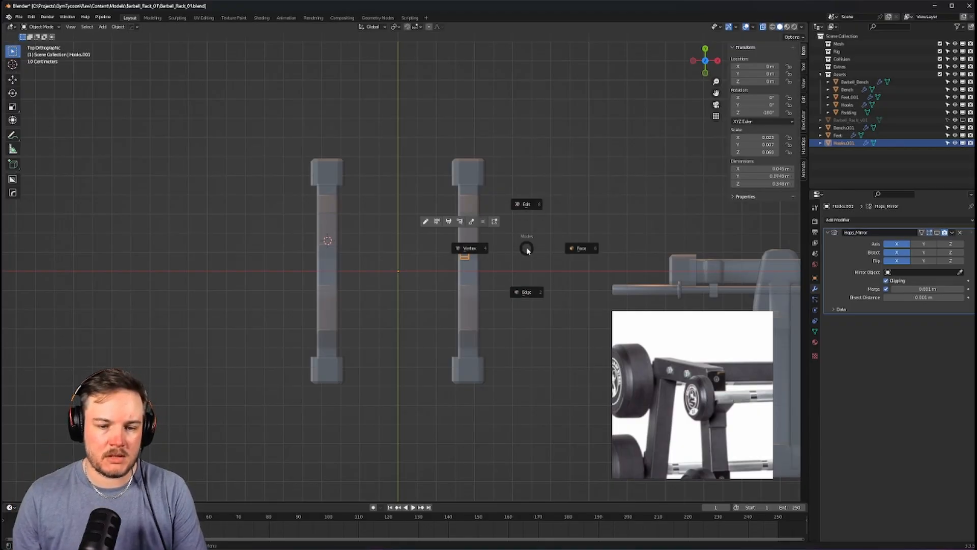
click(562, 254)
key(g)
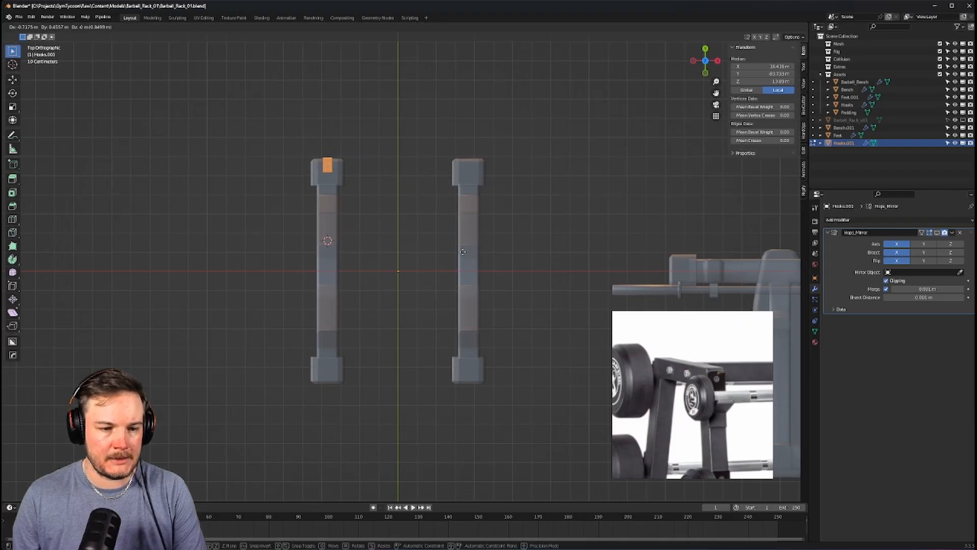
click(463, 259)
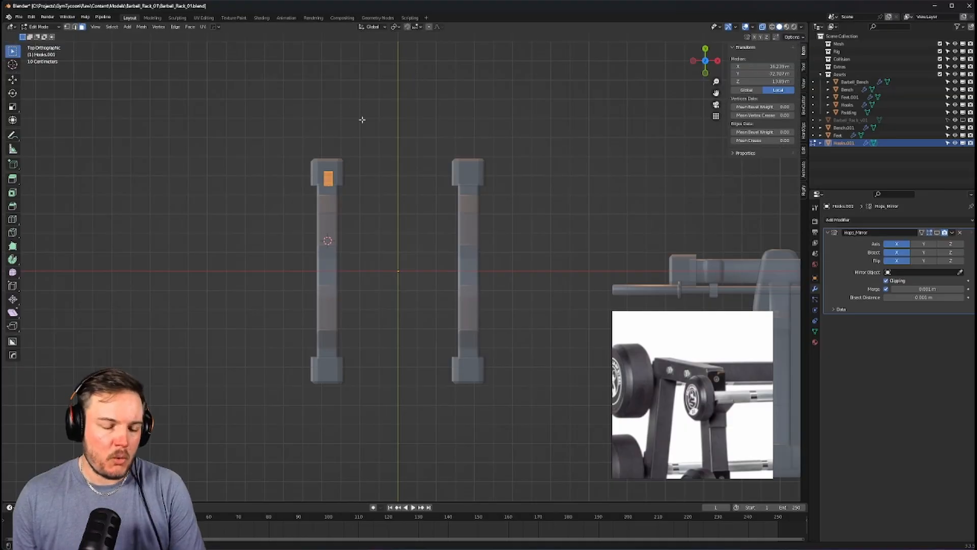
scroll(443, 152, up, 4)
scroll(473, 187, up, 4)
key(g)
key(x)
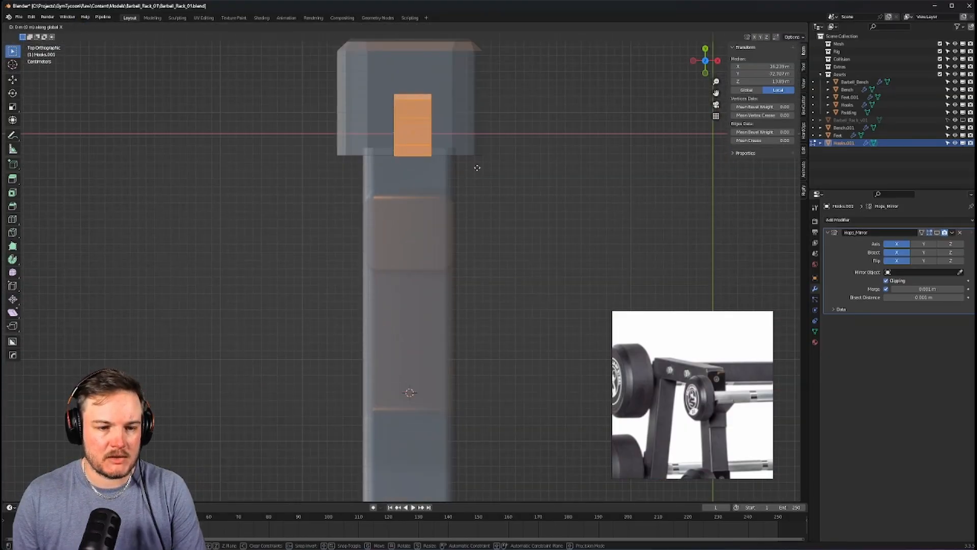
click(462, 170)
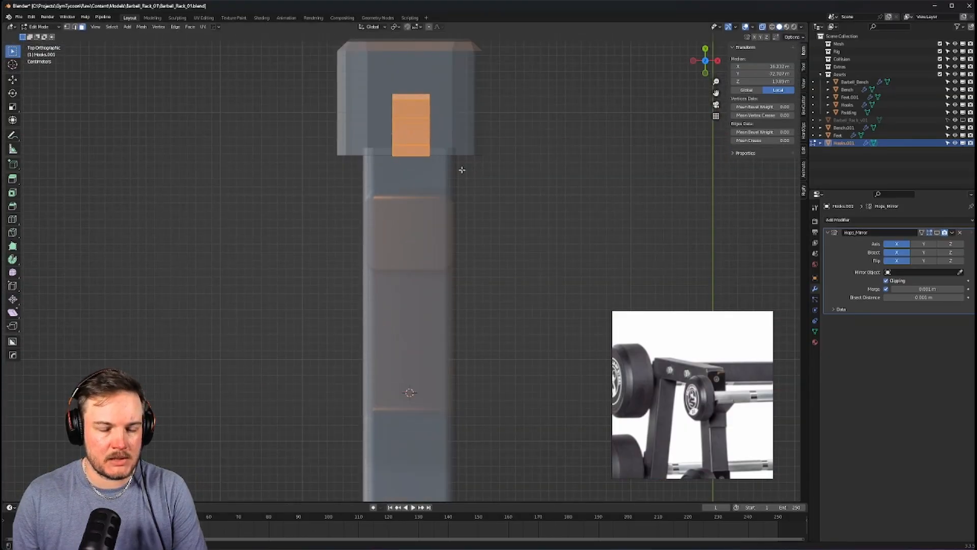
Delete the faces of the lower hook so that only the upper hook is kept
key(KP_5)
mouse_move(465, 168)
middle_down()
mouse_move(427, 212)
mouse_move(548, 209)
mouse_move(508, 173)
mouse_move(458, 224)
mouse_move(419, 237)
middle_up()
scroll(507, 173, down, 4)
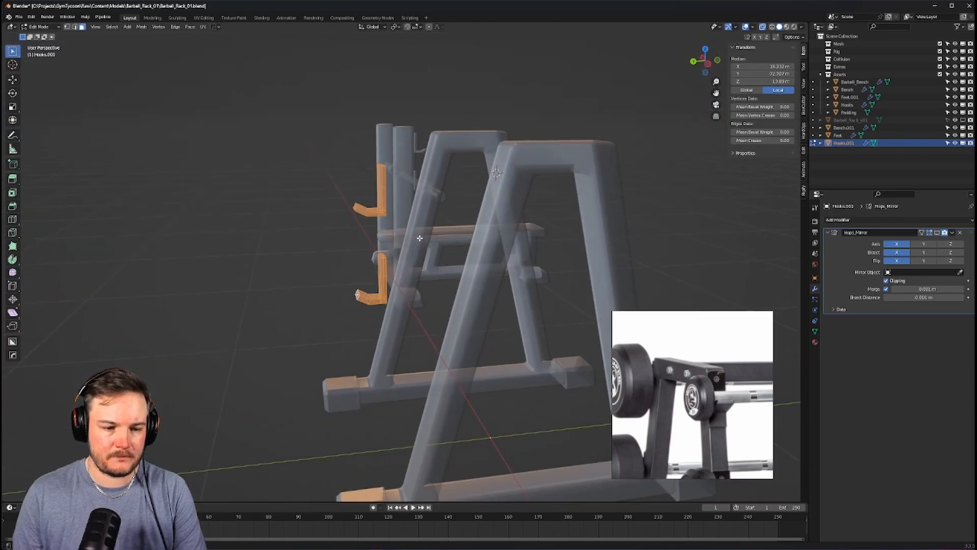
key(alt+z)
key(alt+z)
drag(298, 237, 433, 324)
key(x)
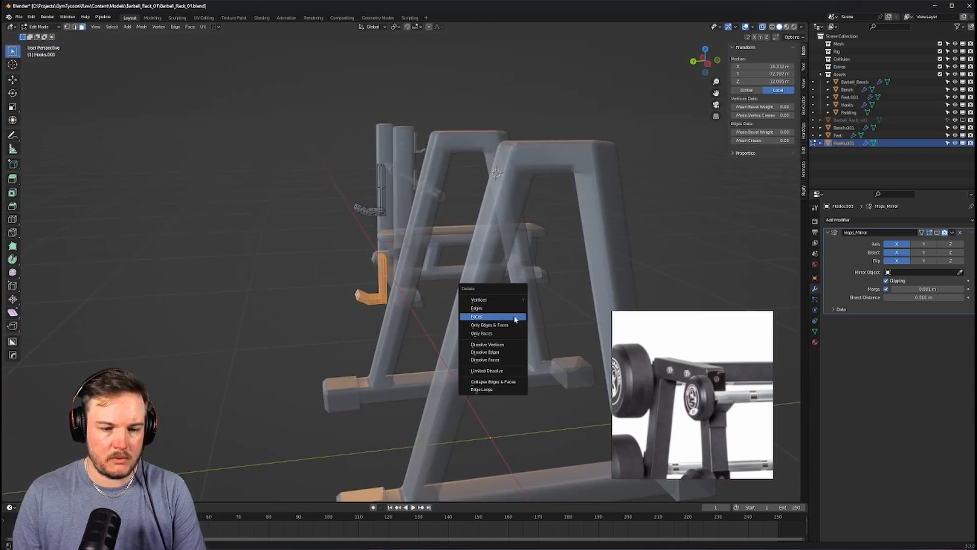
click(516, 318)
Move the remaining hook near the top of the A-frame's slanted leg and tilt it about 18° to match the slope
drag(350, 156, 437, 229)
key(KP_3)
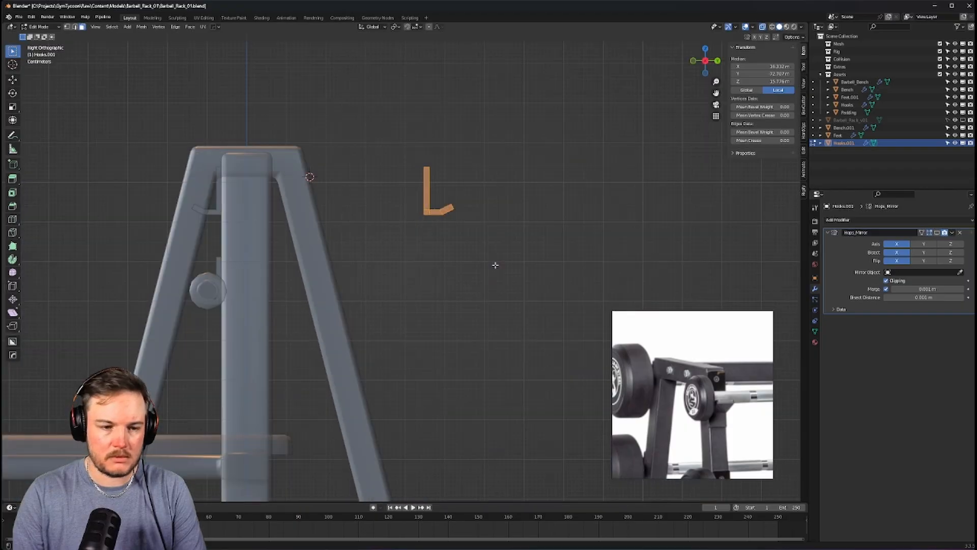
key(ctrl+KP_3)
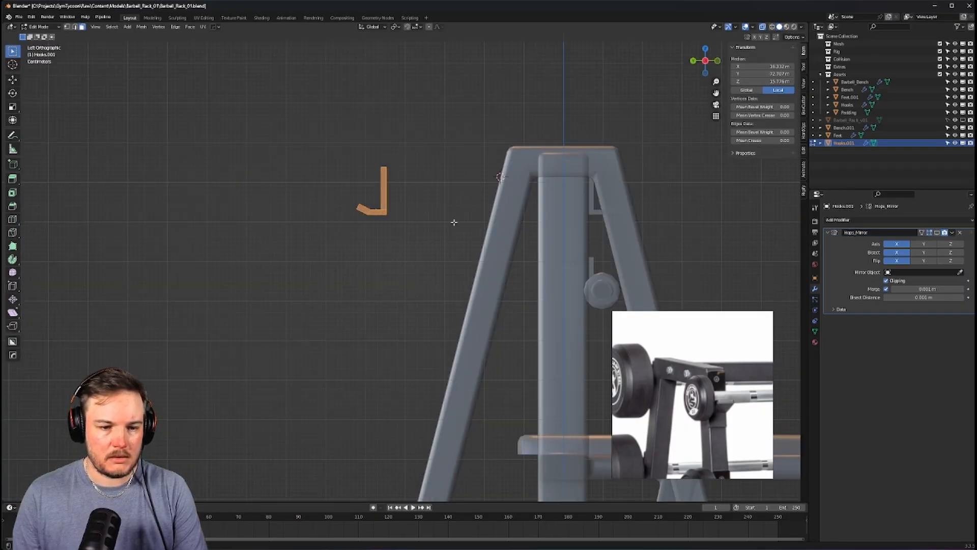
key(g)
key(r)
scroll(527, 244, up, 5)
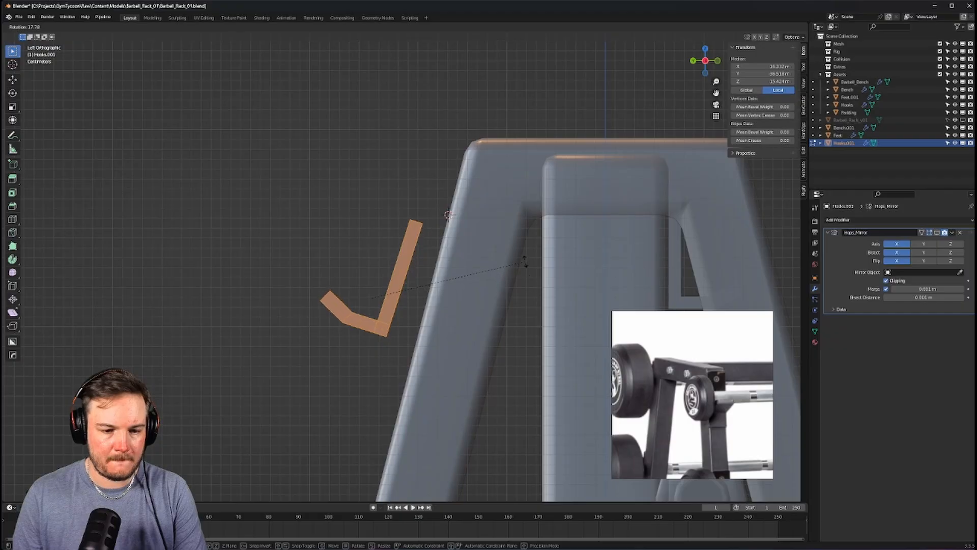
click(525, 257)
key(g)
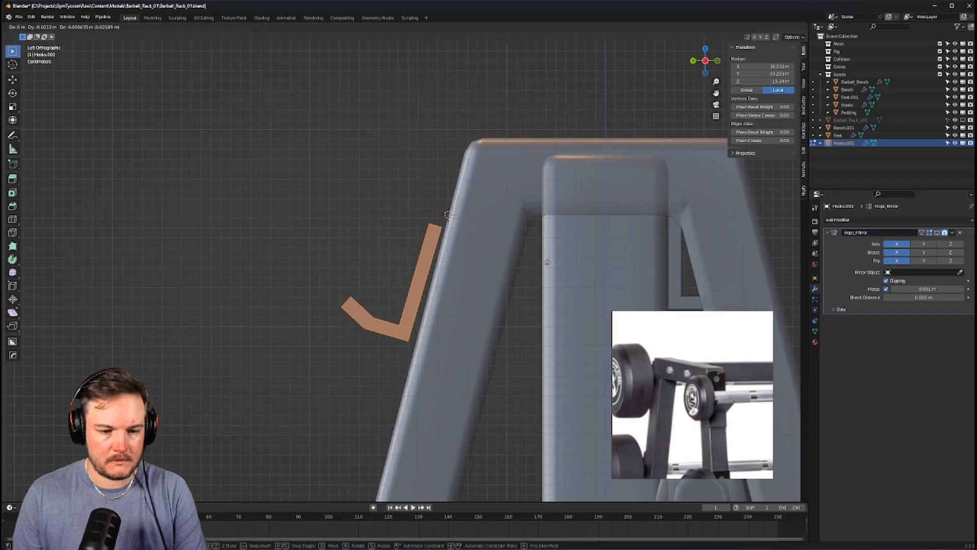
click(534, 255)
Fine-tune the hook's angle and position so its back plate sits flush against the leg's outer face
scroll(547, 251, up, 3)
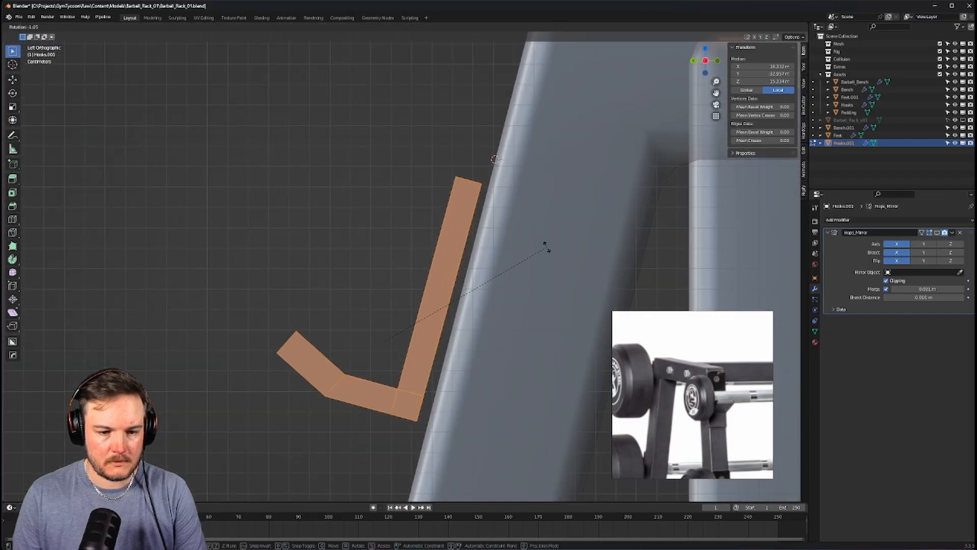
key(g)
click(560, 247)
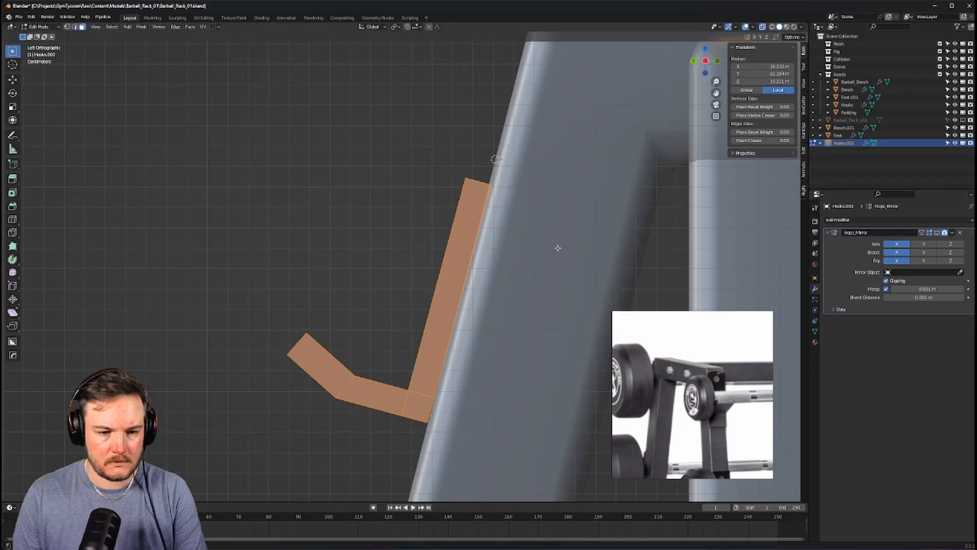
key(g)
click(556, 248)
key(r)
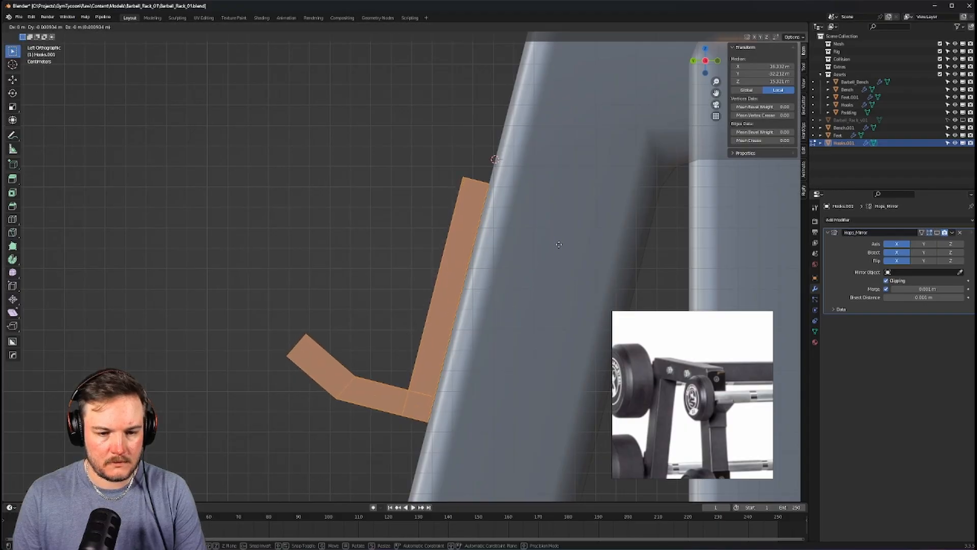
click(559, 245)
key(KP_7)
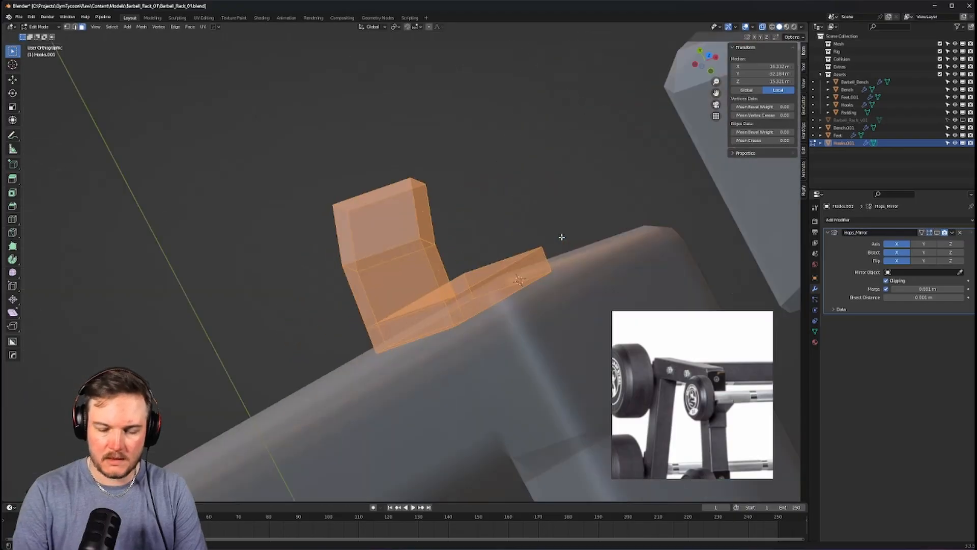
Leave Edit Mode and examine the hook's profile and how it sits against the rack's sloping leg
click(552, 238)
middle_drag(552, 238, 562, 319)
scroll(351, 253, down, 5)
key(Tab)
click(402, 273)
scroll(432, 277, up, 5)
middle_drag(432, 277, 462, 277)
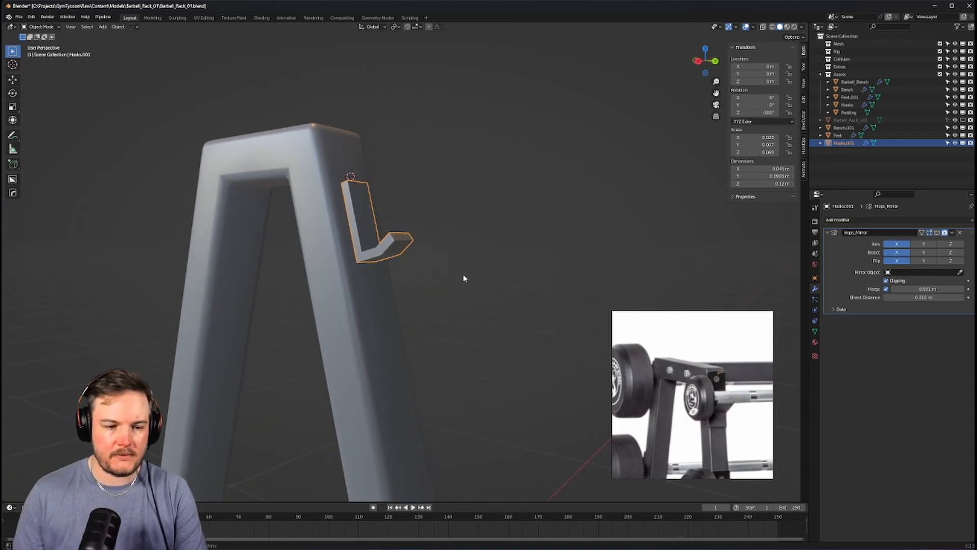
scroll(462, 280, up, 3)
scroll(455, 283, up, 1)
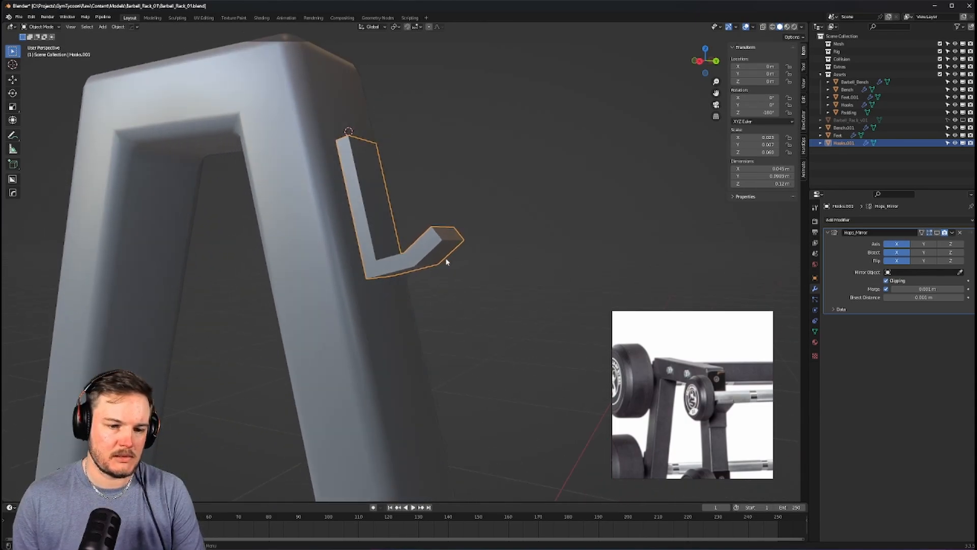
Delete the hook's bottom arm and angled lip in X-ray display, keeping only the upright back plate
key(Tab)
click(474, 266)
scroll(424, 262, up, 1)
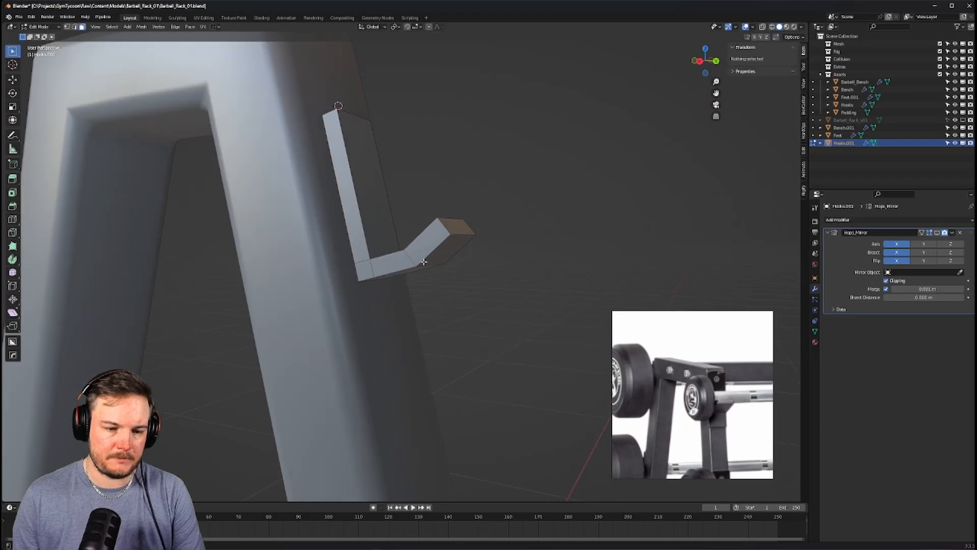
shift+middle_drag(401, 262, 420, 261)
middle_drag(375, 231, 392, 228)
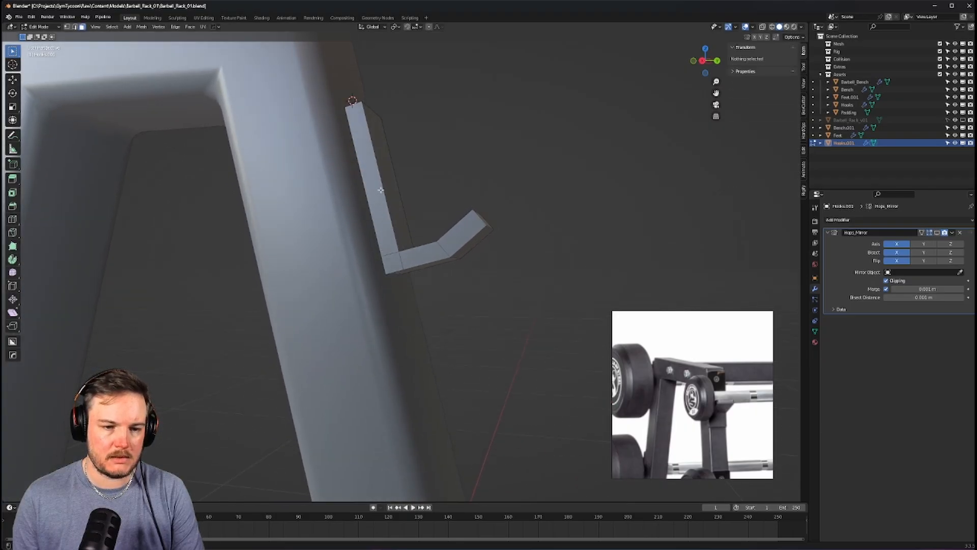
key(z)
click(354, 105)
right_click(493, 167)
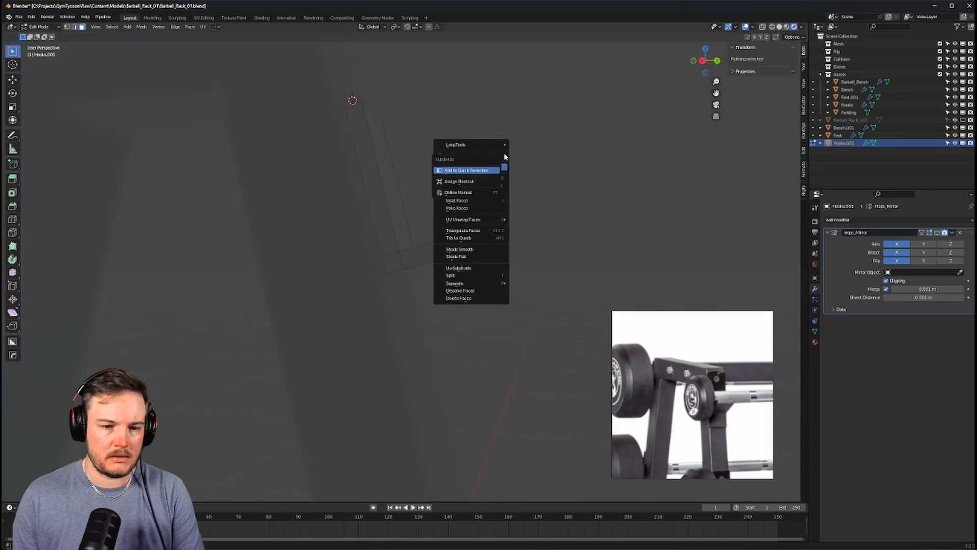
key(z)
click(413, 178)
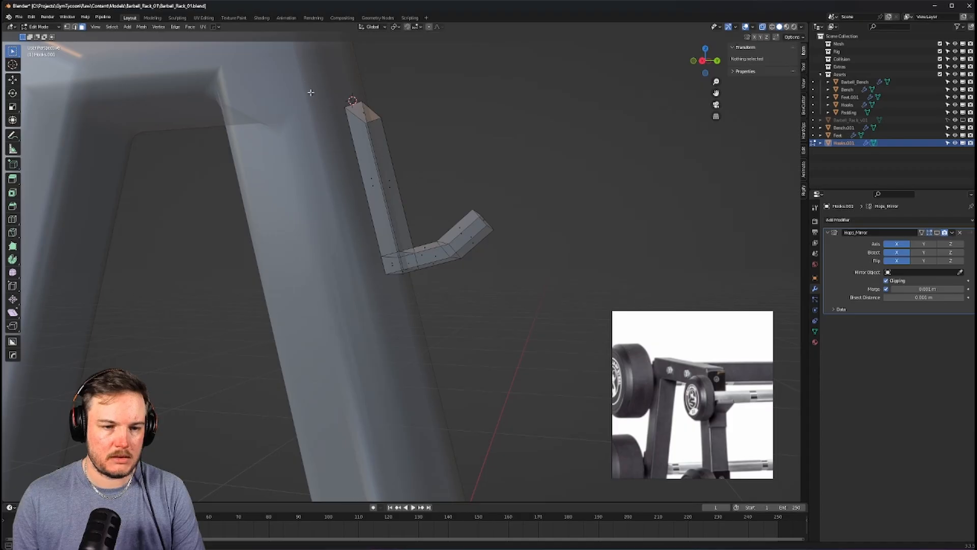
drag(305, 81, 421, 208)
key(ctrl+i)
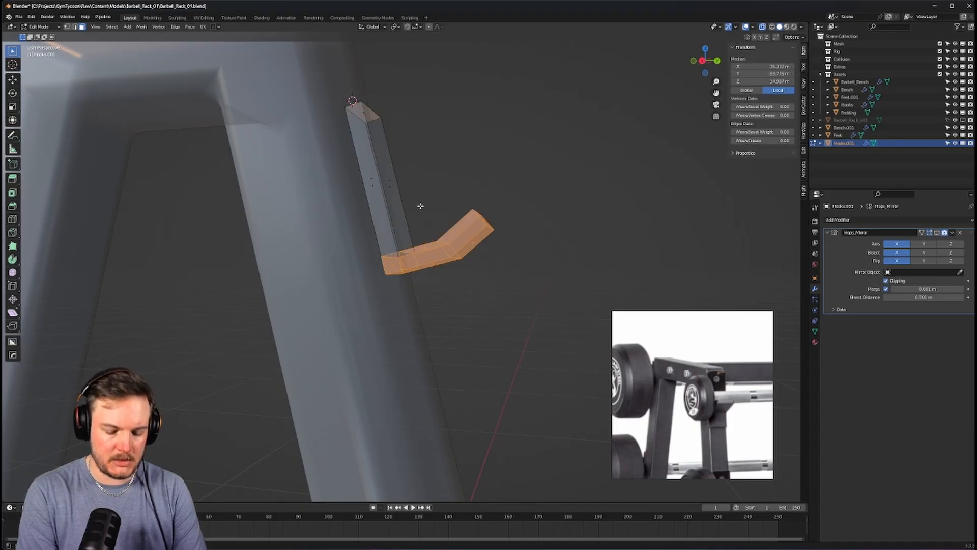
key(x)
click(420, 206)
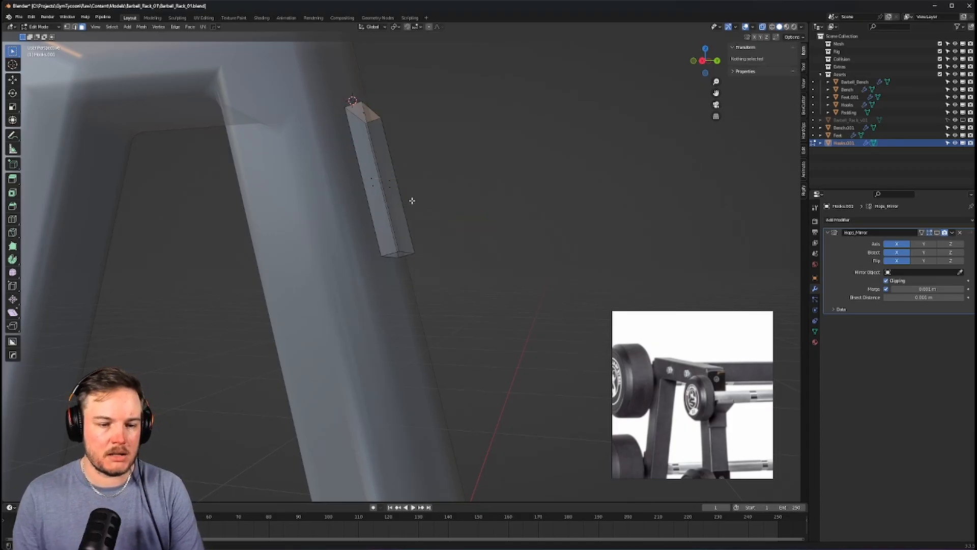
Fill the open lower end of the back plate with a face and turn off X-ray display
key(Tab)
click(412, 258)
alt+click(411, 253)
key(f)
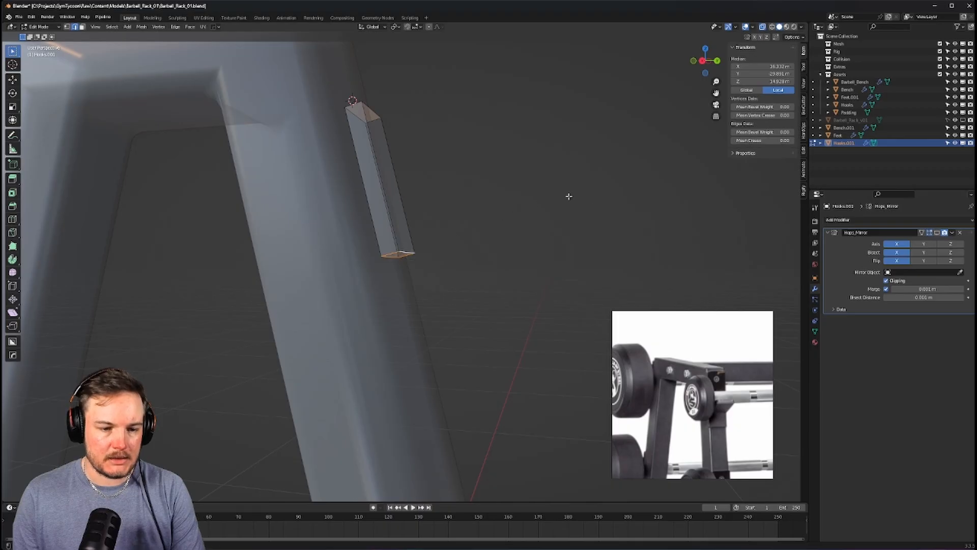
middle_drag(524, 197, 471, 177)
key(alt+z)
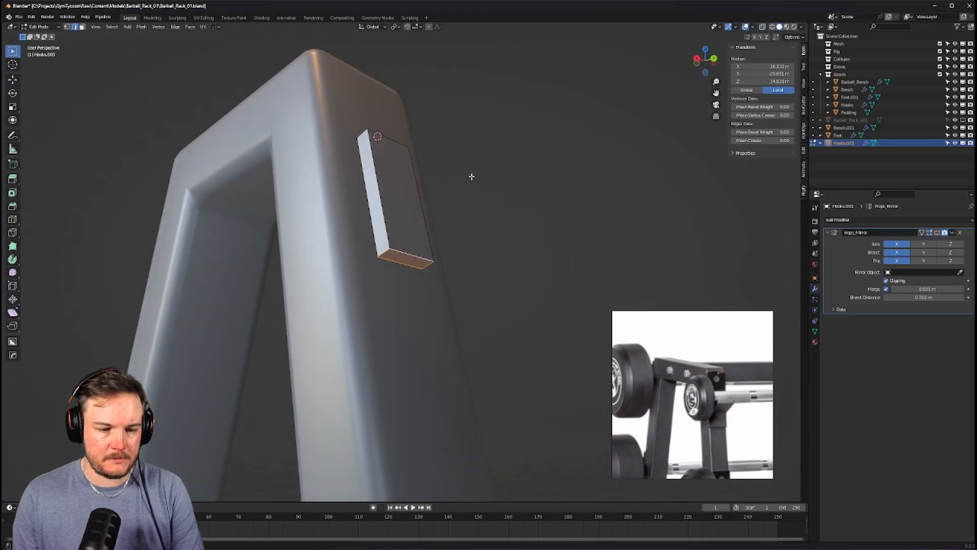
key(s)
key(z)
key(0)
key(Return)
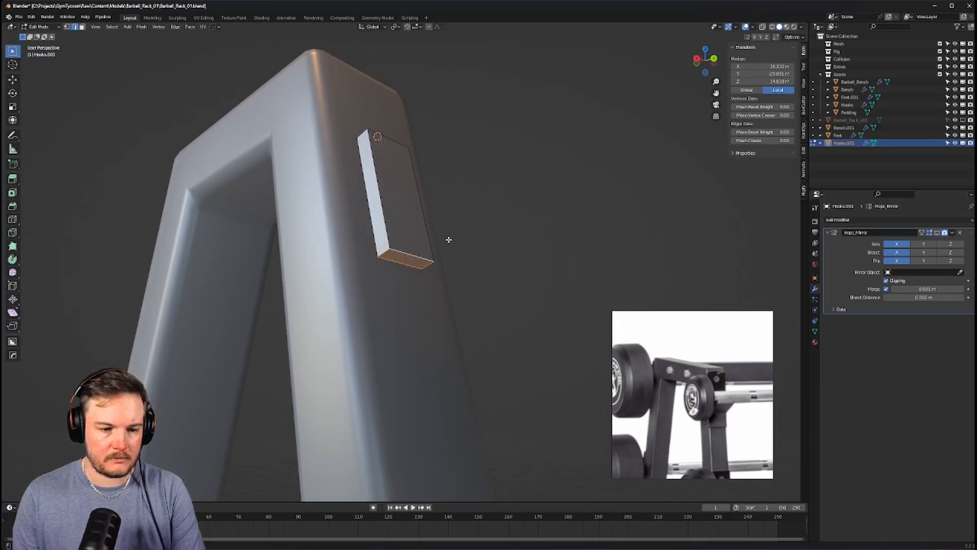
key(g)
key(z)
key(x)
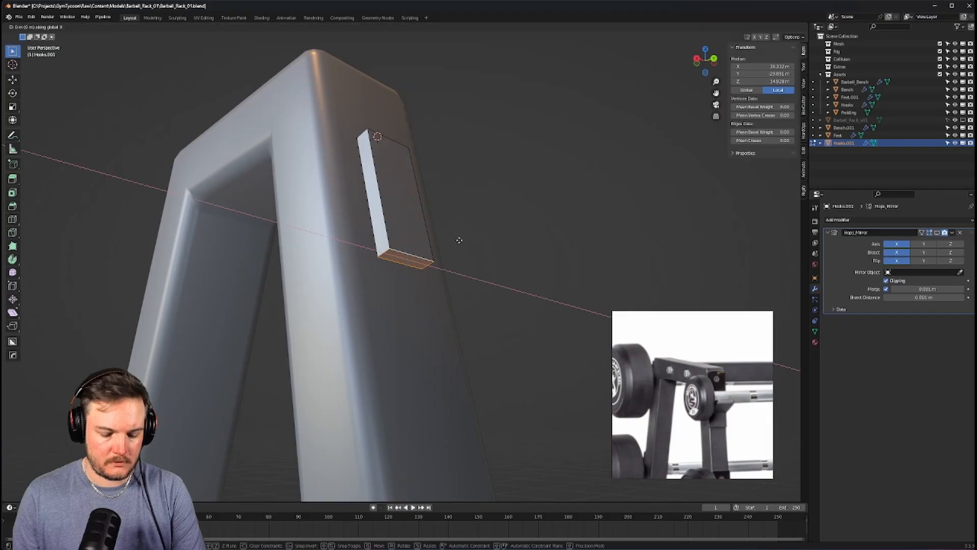
right_click(459, 240)
key(g)
key(y)
key(y)
right_click(459, 241)
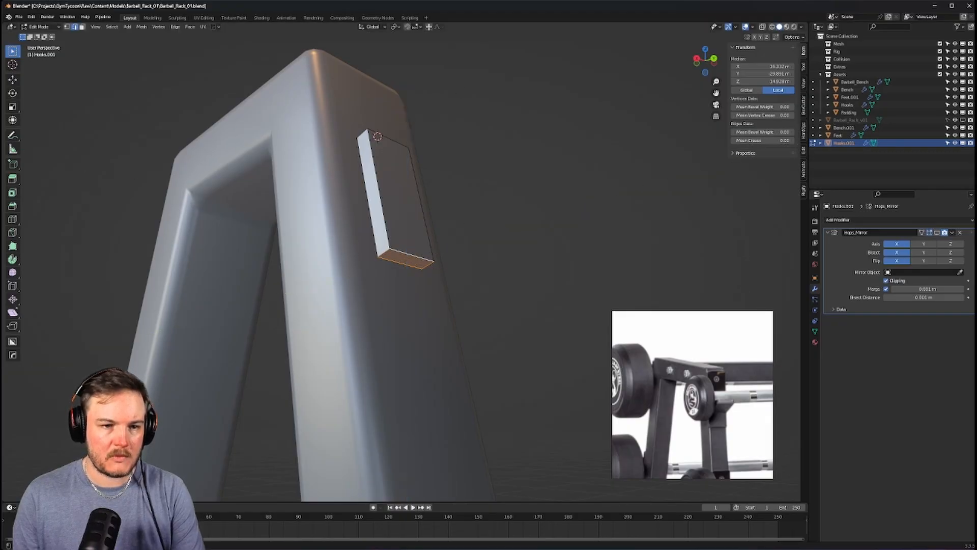
Set the transform orientation to Normal and lengthen the plate by moving its bottom face down along its normal Z axis
click(385, 27)
click(367, 66)
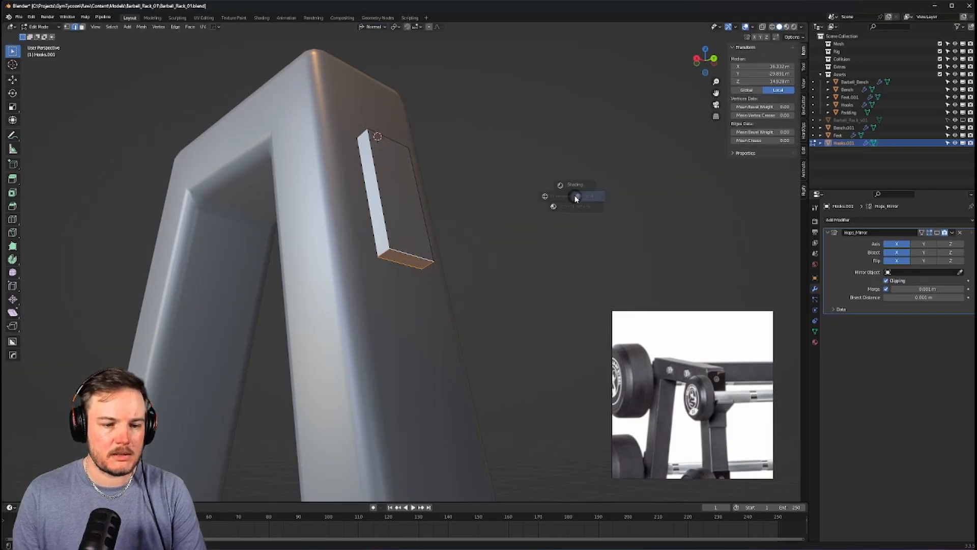
key(g)
key(z)
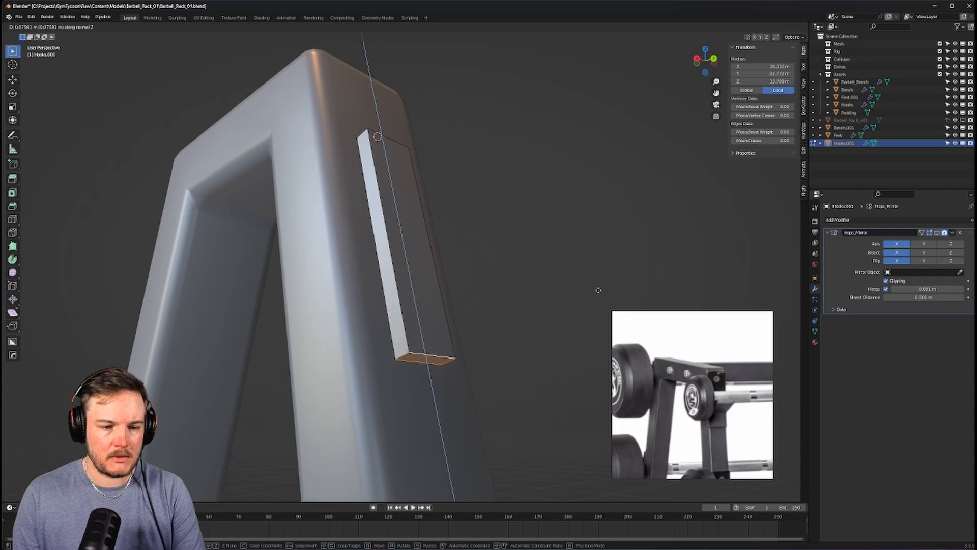
click(579, 242)
Shorten the plate to 0.12 m by moving its bottom face back up along normal Z, comparing with the rack reference, and leave Edit Mode
scroll(578, 242, down, 6)
middle_drag(579, 242, 456, 284)
scroll(456, 283, down, 1)
scroll(700, 407, down, 5)
middle_drag(700, 413, 670, 335)
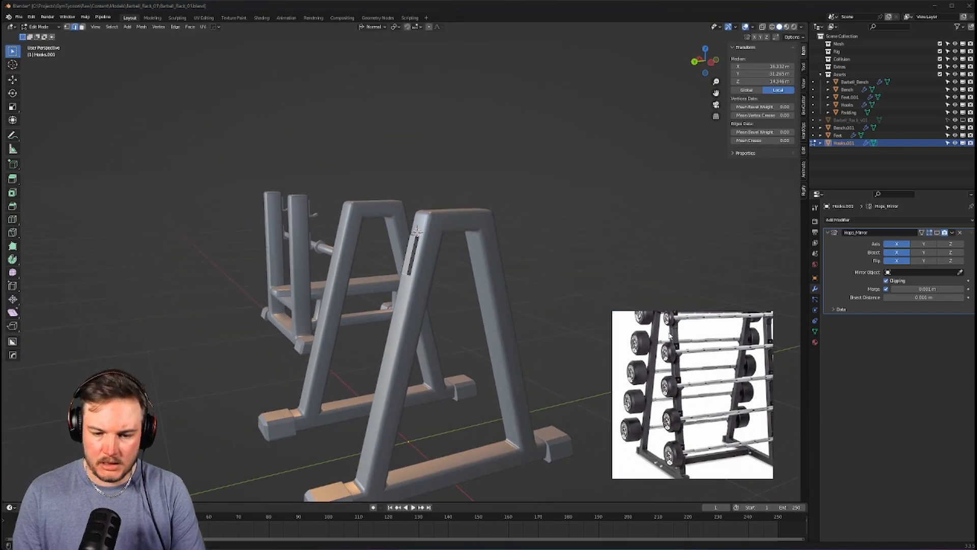
scroll(673, 421, down, 4)
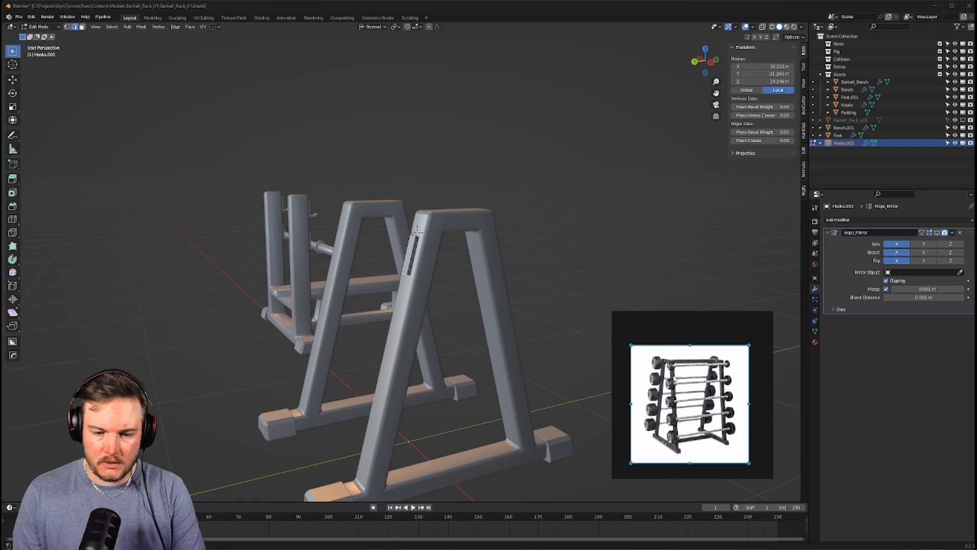
middle_drag(418, 231, 463, 230)
key(g)
key(z)
key(z)
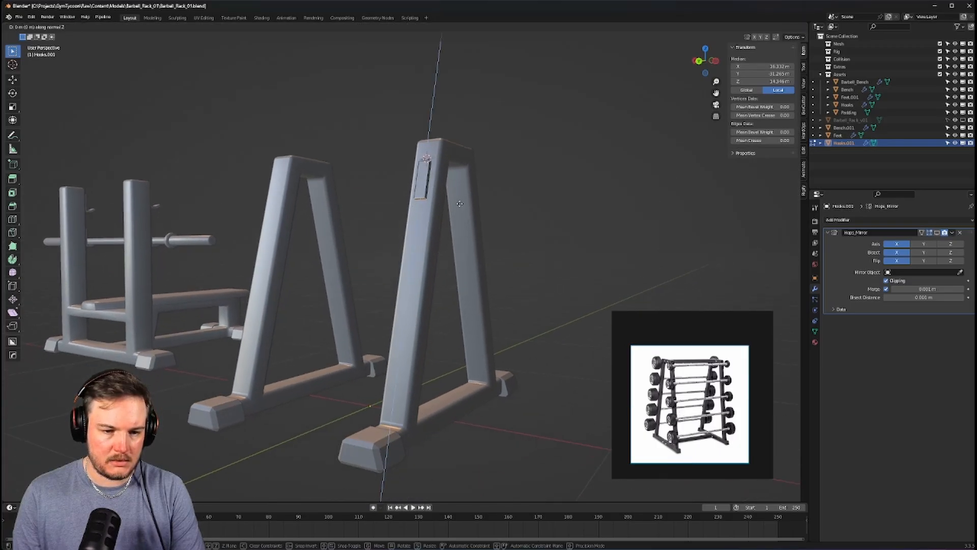
click(460, 199)
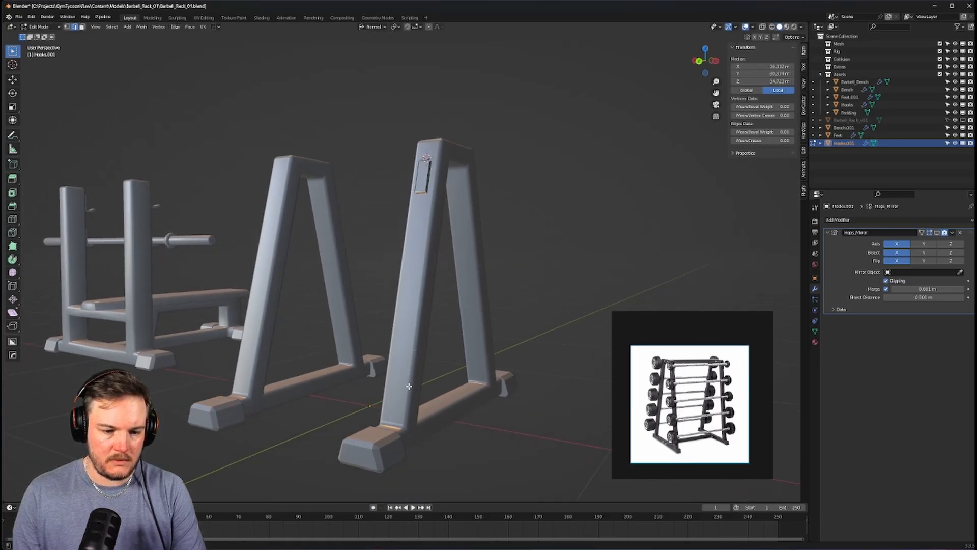
middle_drag(408, 386, 493, 400)
key(Tab)
click(496, 204)
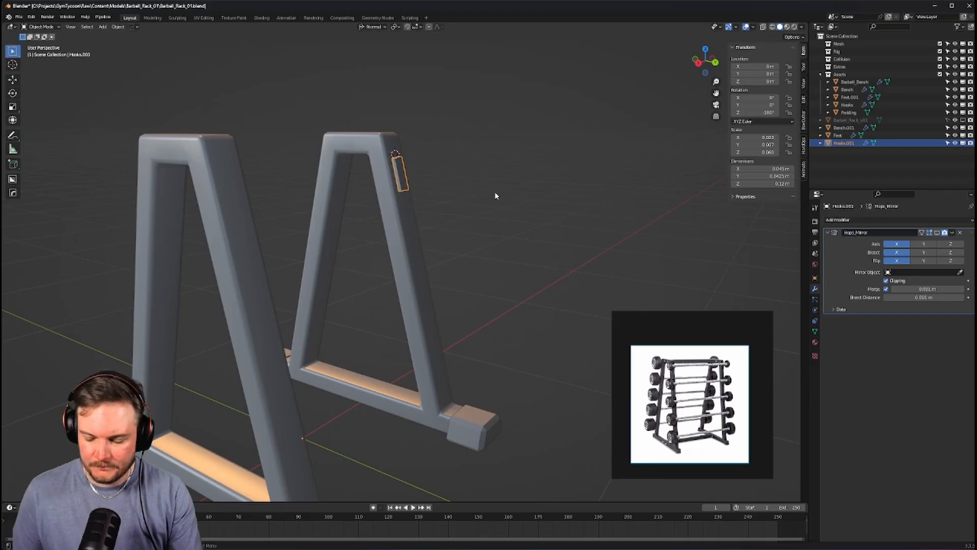
In the left side view, duplicate the plate about 0.15 m lower, just outside the rack's sloping leg
key(KP_3)
scroll(496, 196, up, 2)
key(ctrl+KP_3)
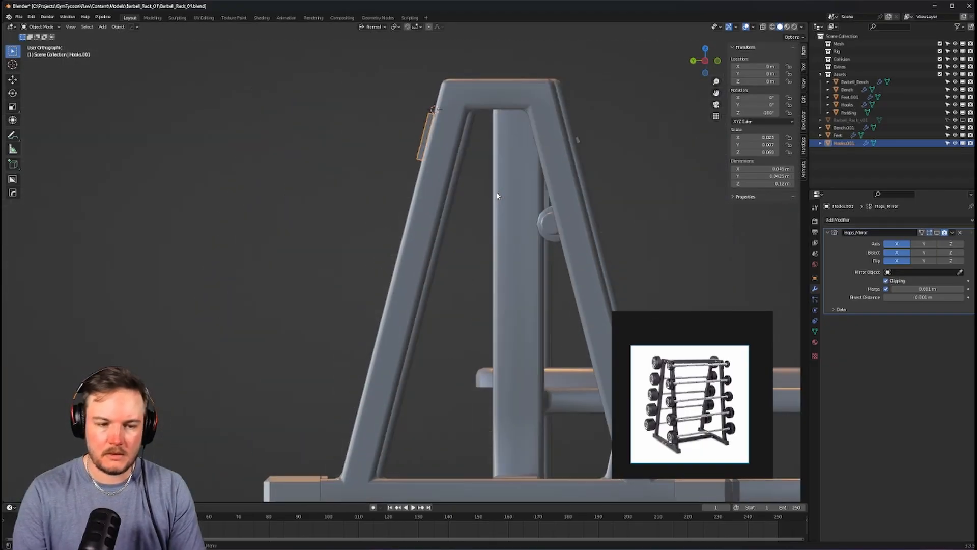
scroll(504, 229, up, 5)
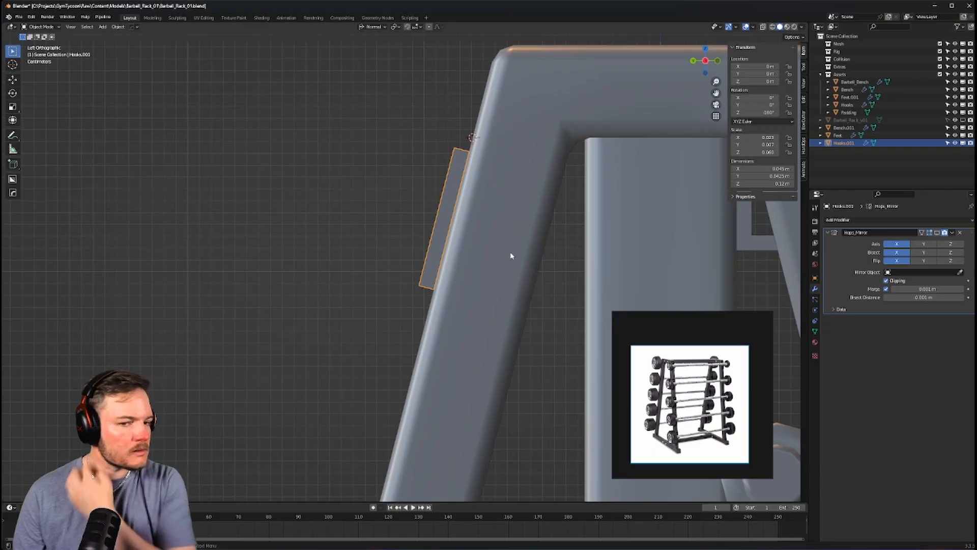
scroll(511, 255, down, 4)
shift+middle_drag(509, 247, 554, 130)
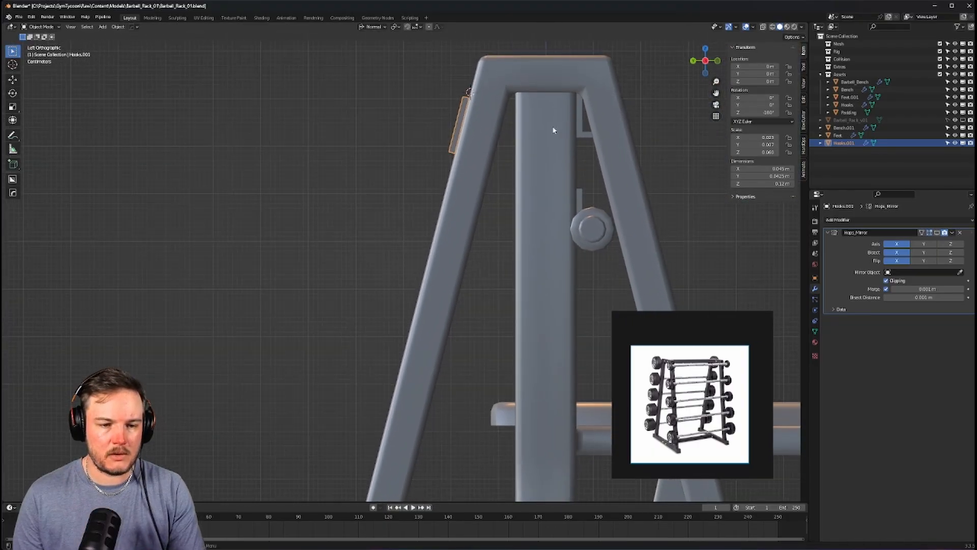
scroll(535, 153, down, 2)
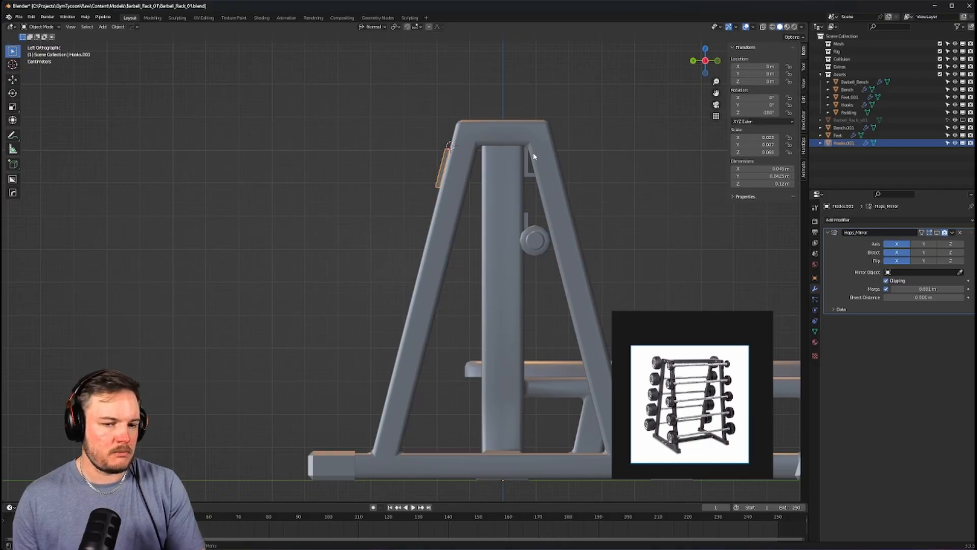
scroll(532, 151, up, 2)
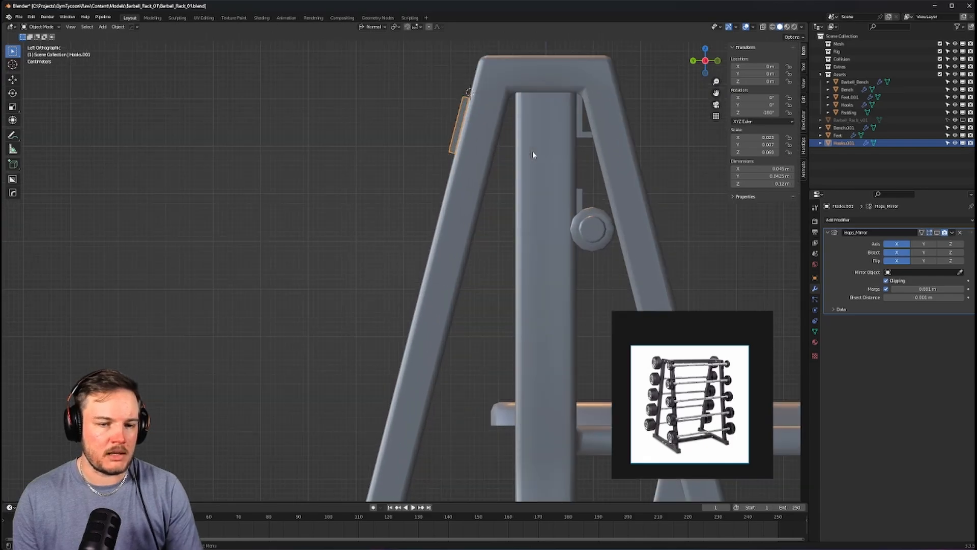
key(shift+d)
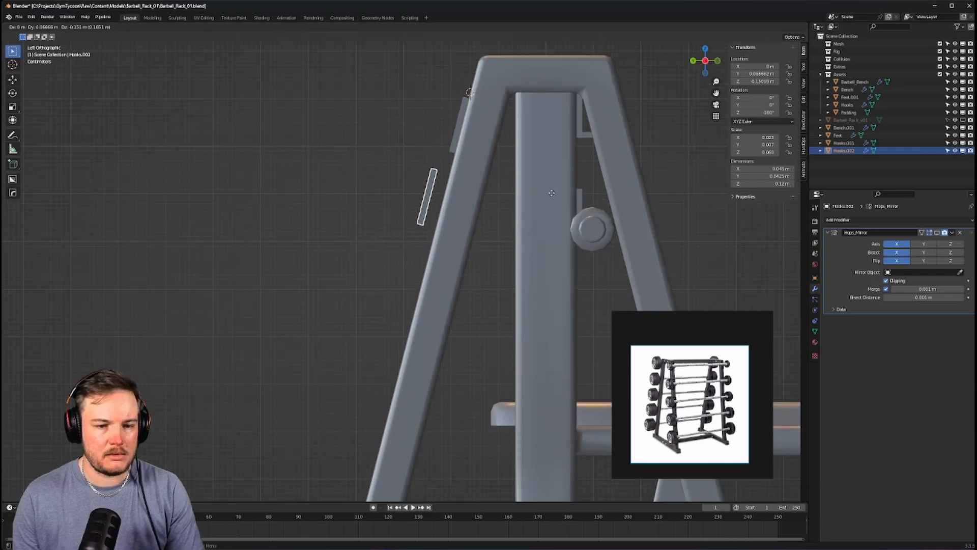
click(549, 201)
Link the object data of the original plate and its duplicate so that both share one mesh
shift+click(454, 136)
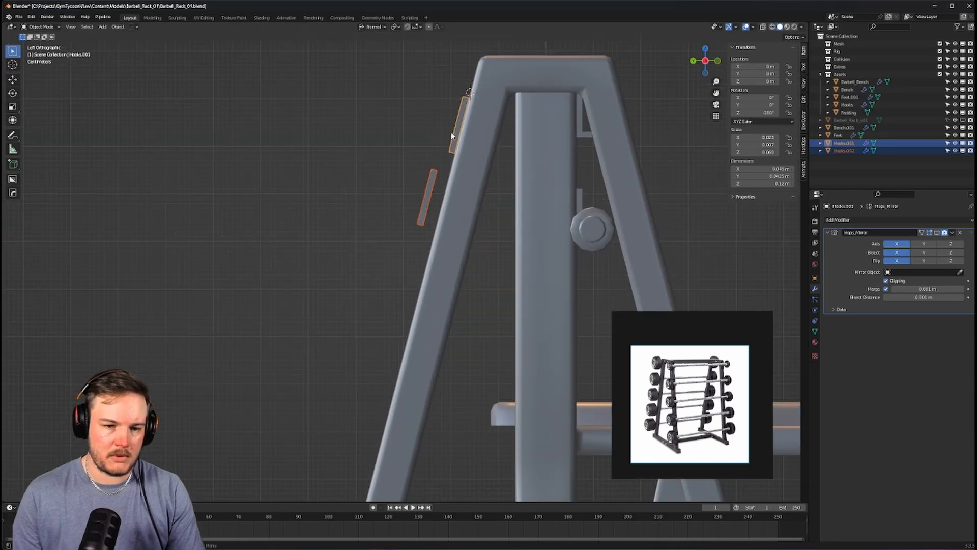
key(ctrl+l)
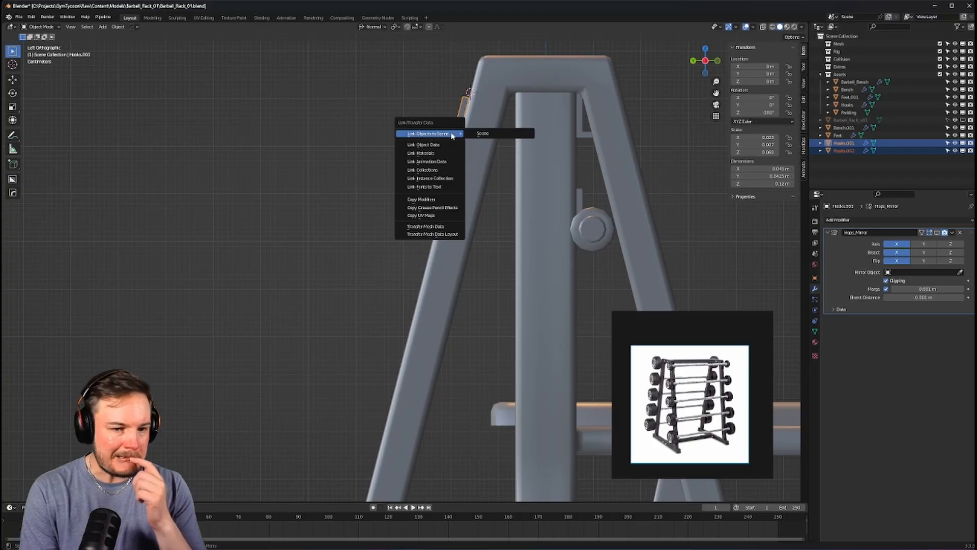
key(Left)
key(Down)
key(Return)
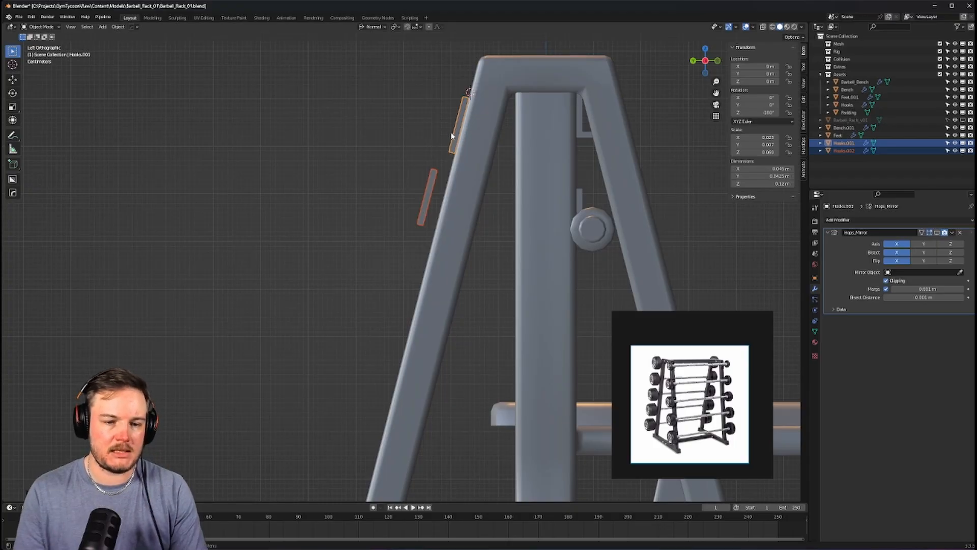
Try moving the top vertices of the lower plate and of the upper plate to test the shared mesh
click(425, 190)
key(Tab)
click(411, 190)
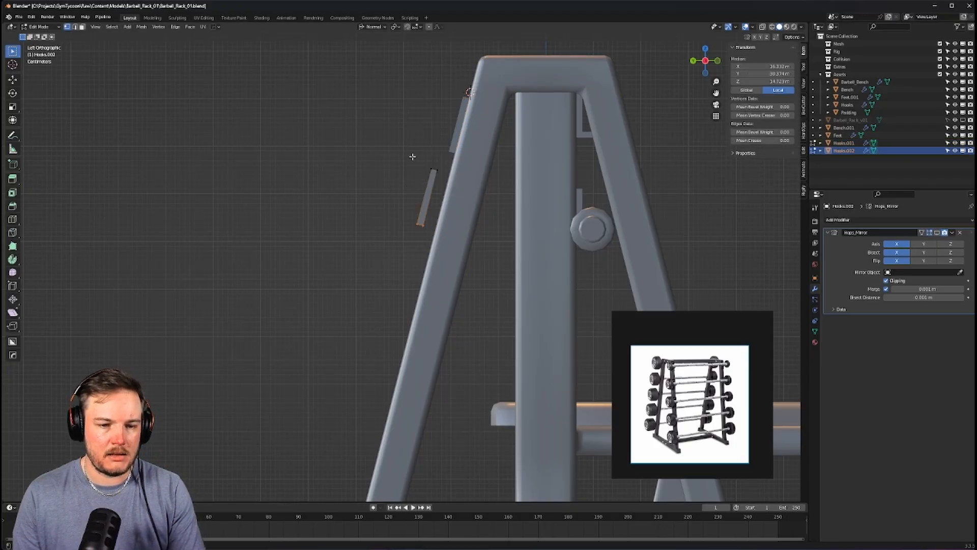
key(g)
right_click(448, 175)
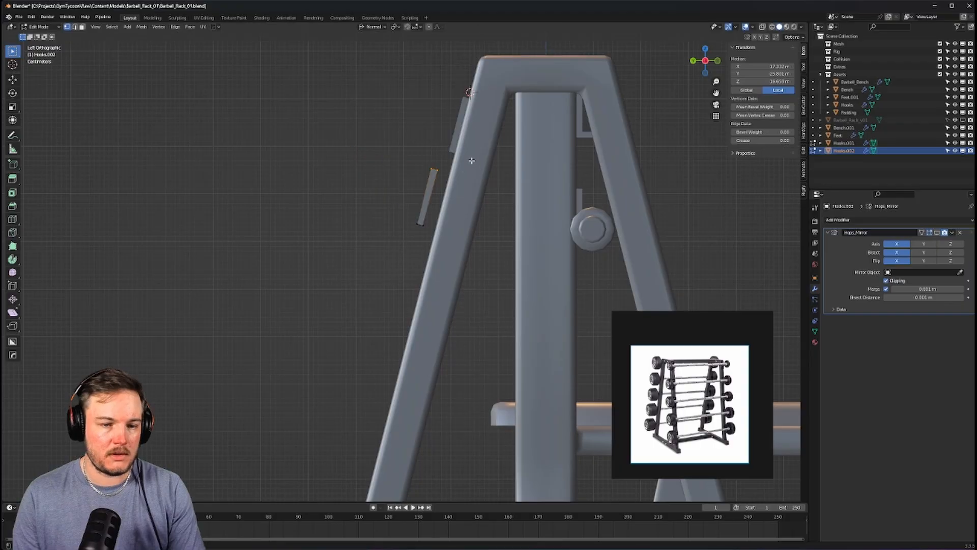
key(Tab)
click(469, 137)
click(457, 111)
key(Tab)
click(441, 104)
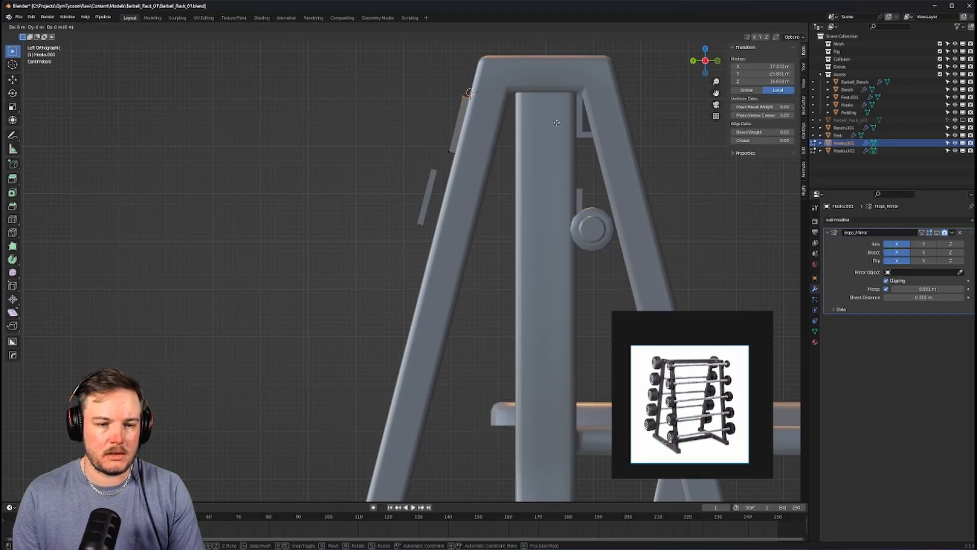
Try extending the lower plate's bottom end to test the shared mesh, and undo the test edits
key(Tab)
click(456, 98)
click(426, 197)
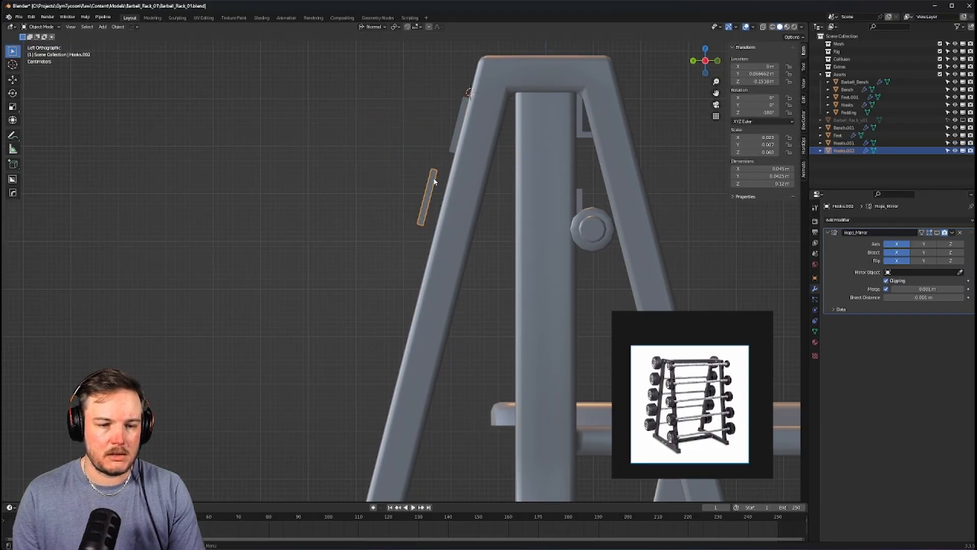
key(Tab)
click(376, 179)
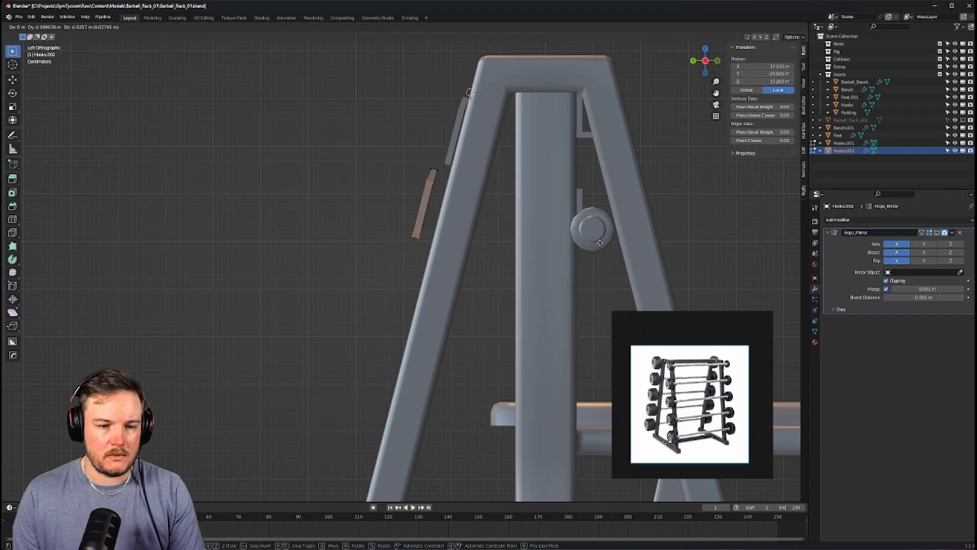
key(Tab)
click(472, 187)
key(ctrl+z)
key(ctrl+z)
key(ctrl+z)
key(ctrl+z)
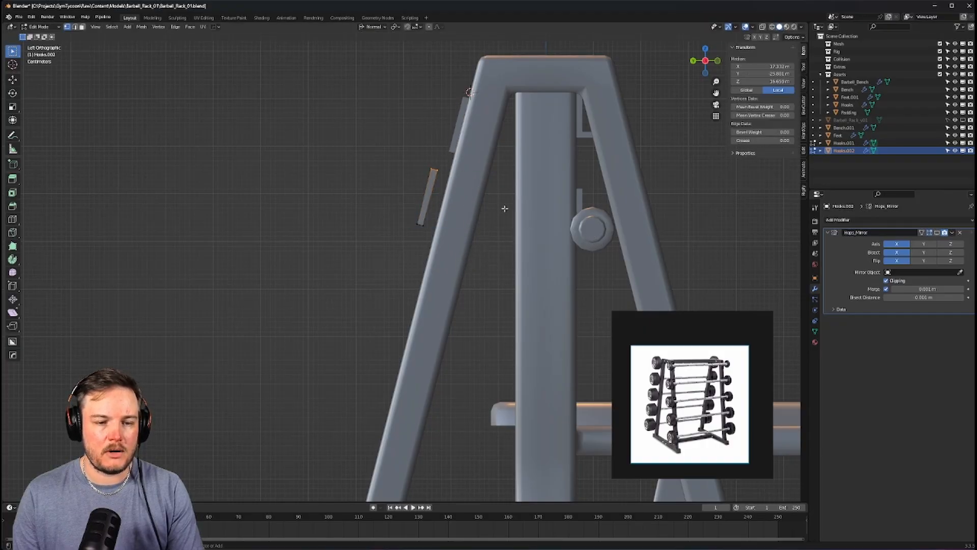
Move the lower plate down along the rack's sloping leg and set it flush against the leg's outer face
shift+click(426, 190)
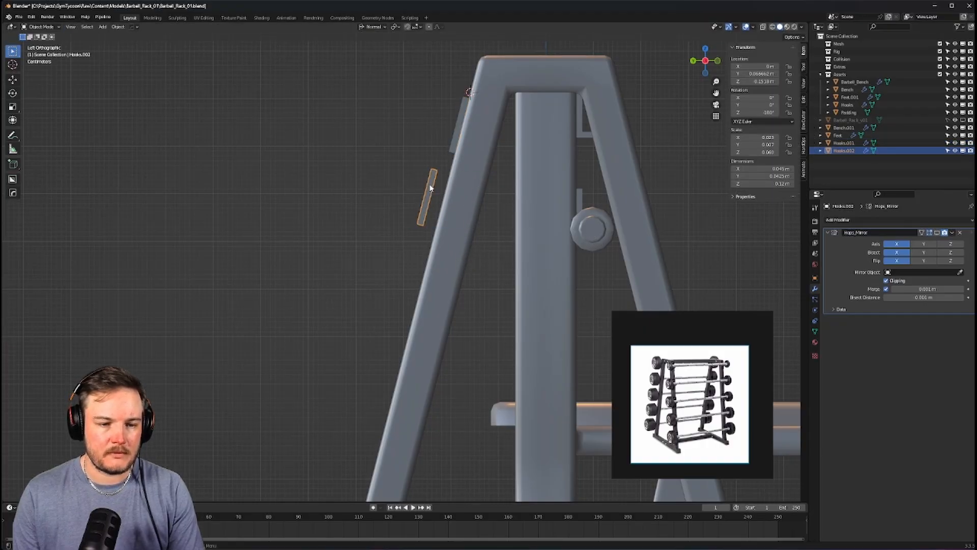
key(Tab)
key(Tab)
click(428, 170)
click(430, 189)
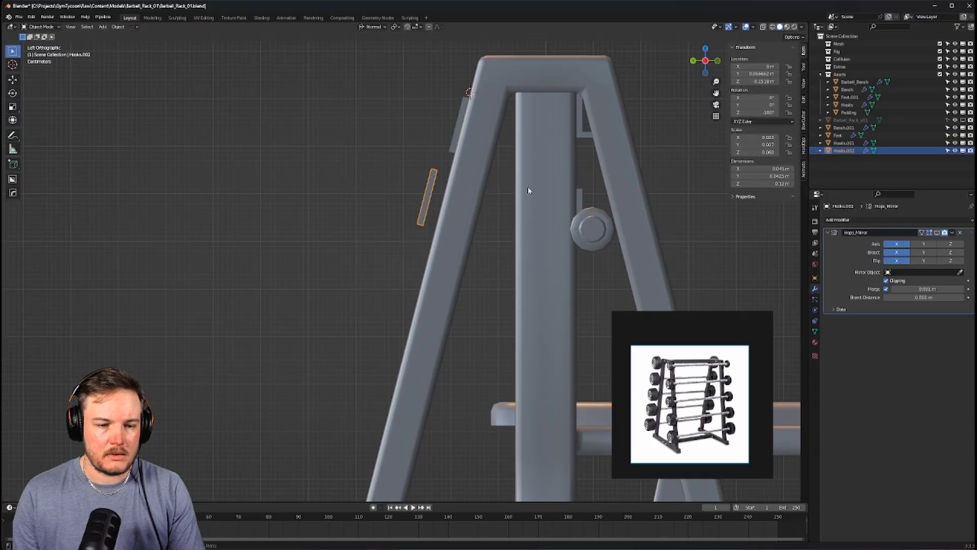
key(g)
click(561, 211)
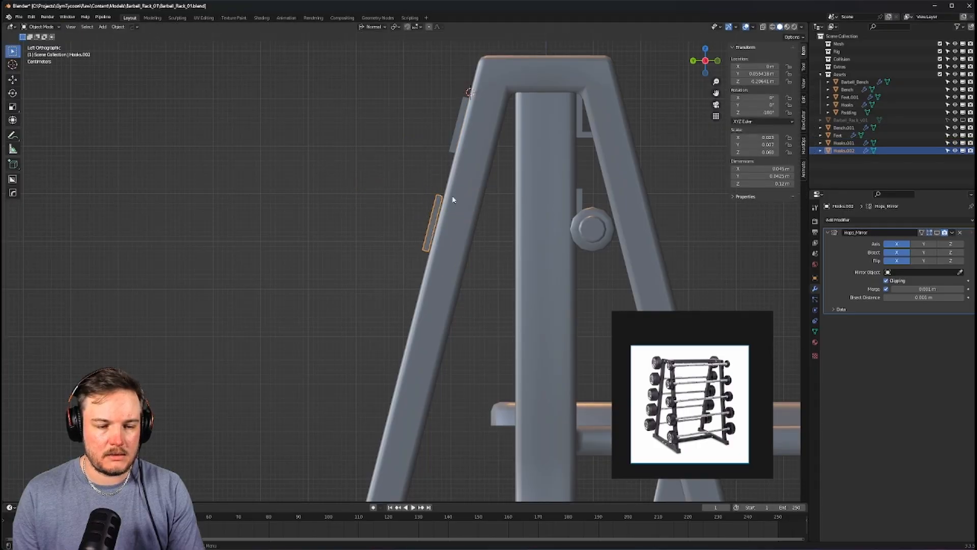
scroll(451, 198, up, 8)
shift+middle_drag(589, 168, 541, 251)
key(g)
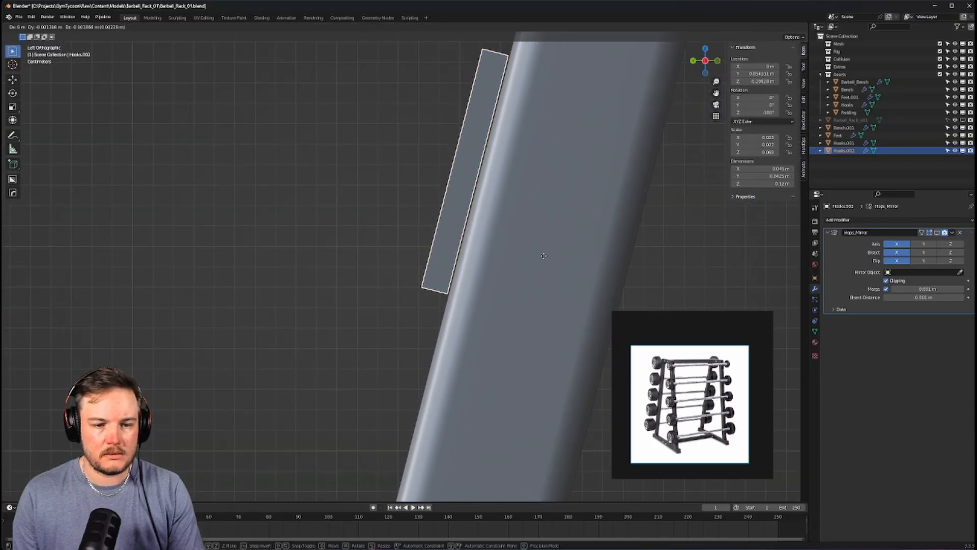
click(549, 257)
scroll(552, 259, down, 5)
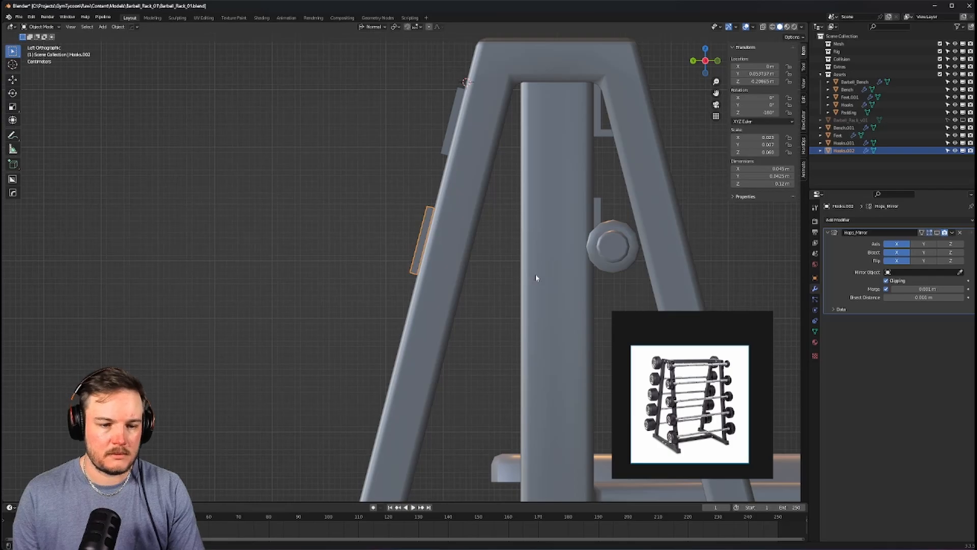
Duplicate the plate twice further down the sloping leg, keeping roughly even spacing between the copies
key(shift+d)
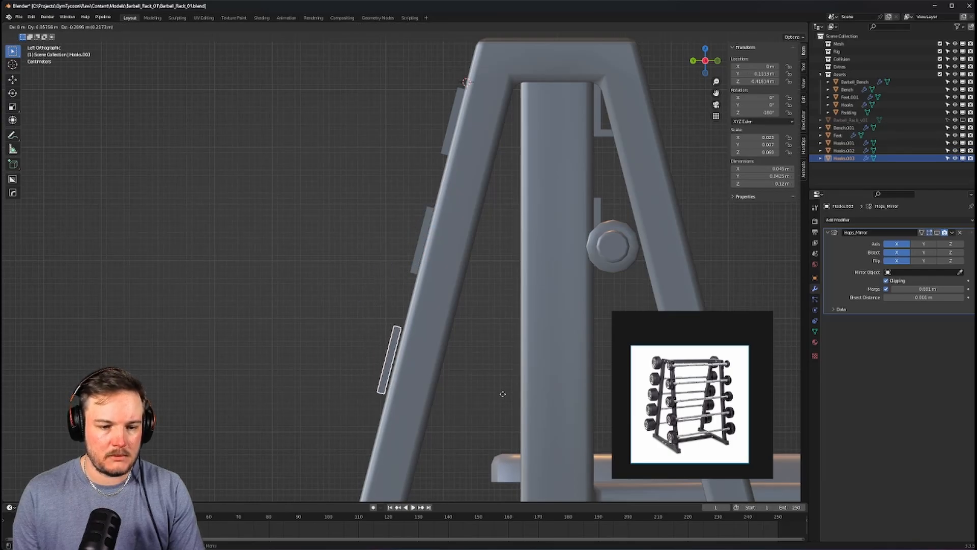
click(502, 394)
shift+middle_drag(502, 394, 535, 246)
scroll(535, 246, down, 5)
key(shift+d)
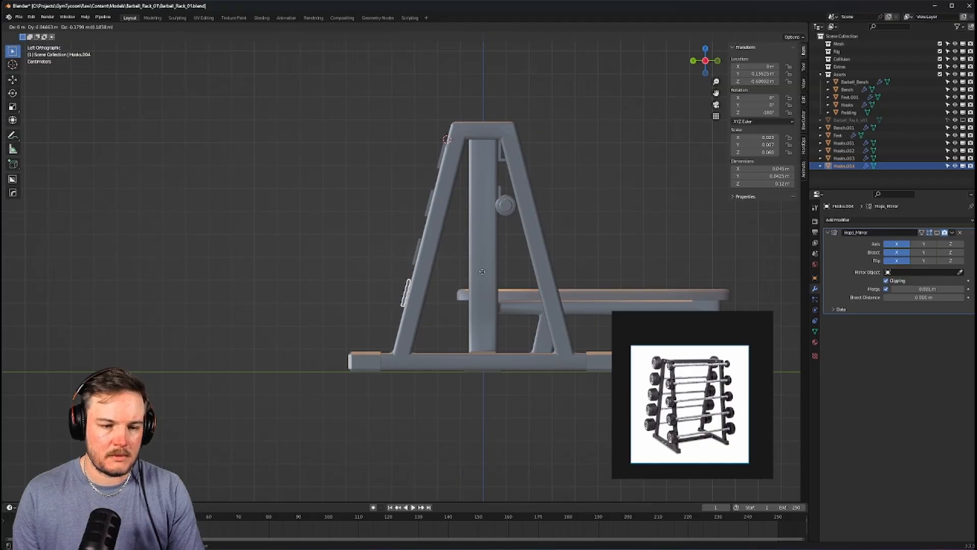
click(482, 271)
Delete the three lower plate copies from the sloping leg, keeping only the top plate
shift+click(426, 249)
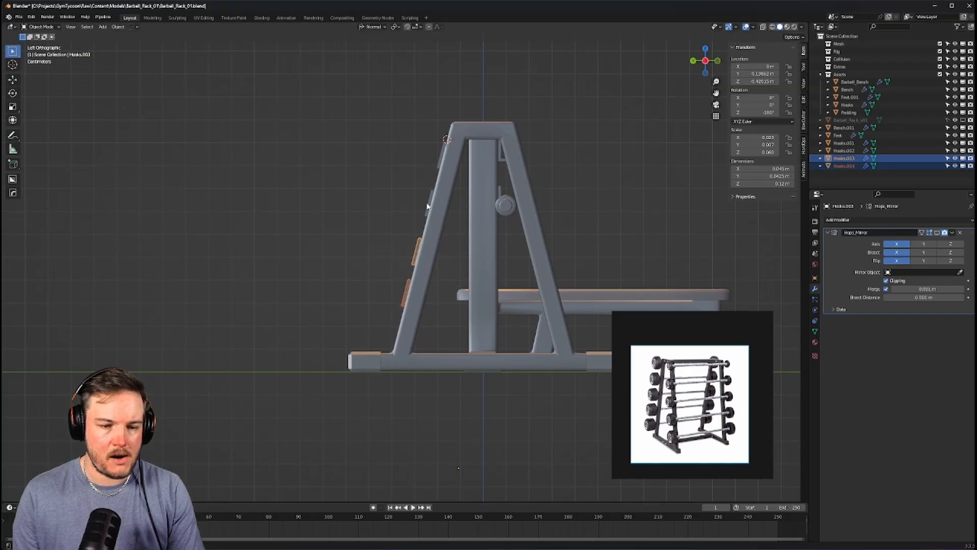
key(Delete)
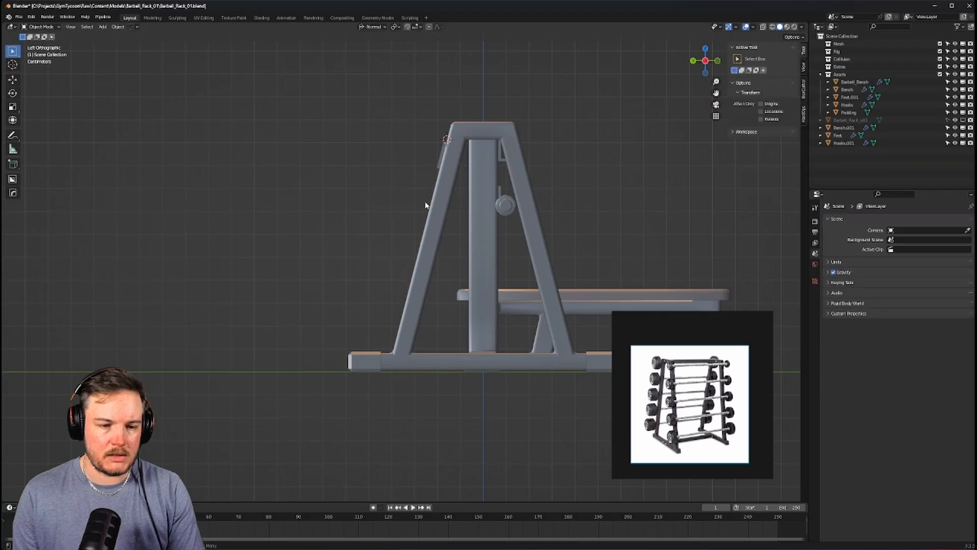
middle_drag(425, 203, 540, 250)
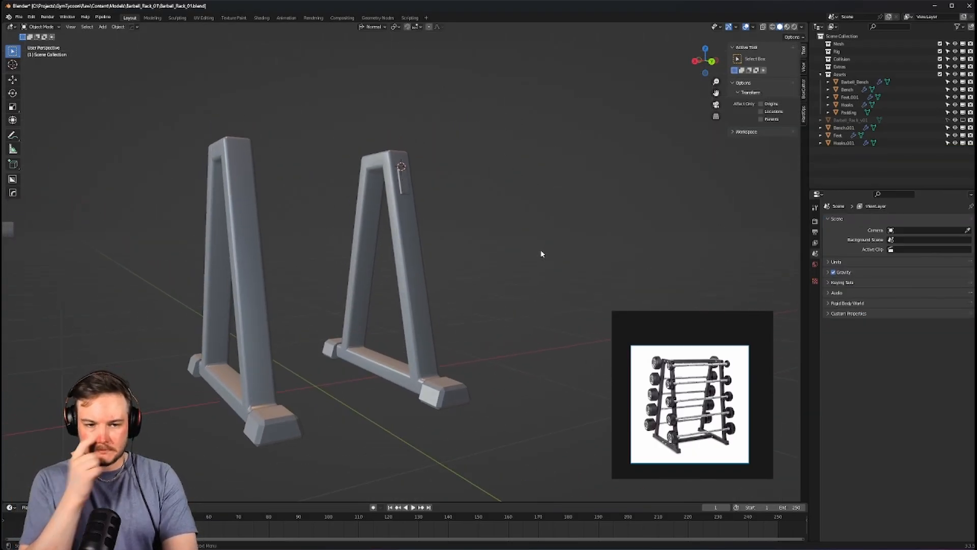
middle_drag(508, 218, 380, 215)
Undo the deletion, the plate copies and the plate modelling back to the complete hook on the rack leg
key(ctrl+z)
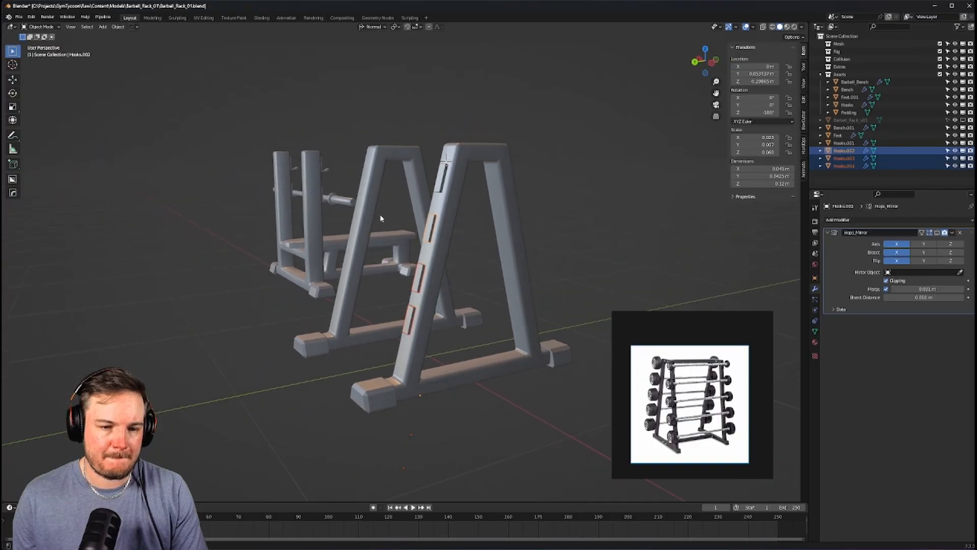
key(ctrl+z)
key(ctrl+z)
key(ctrl+z)
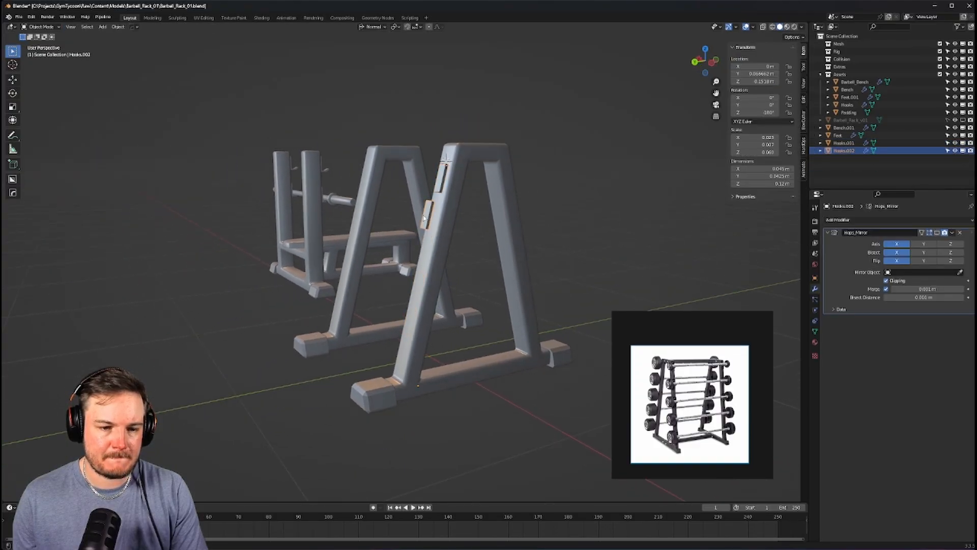
key(ctrl+z)
key(ctrl+z)
key(ctrl+z)
key(ctrl+z)
key(ctrl+z)
key(ctrl+z)
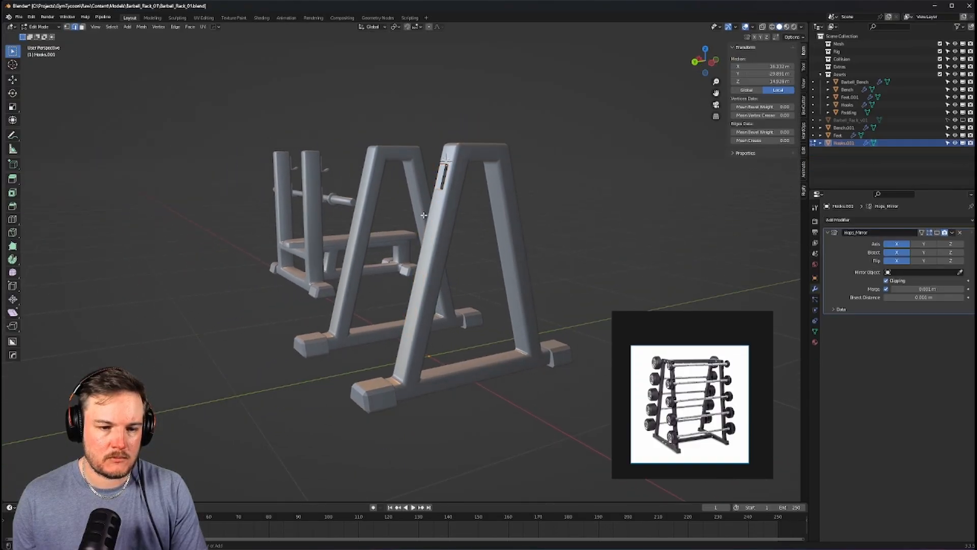
key(ctrl+z)
key(ctrl+z)
key(ctrl+z)
key(ctrl+z)
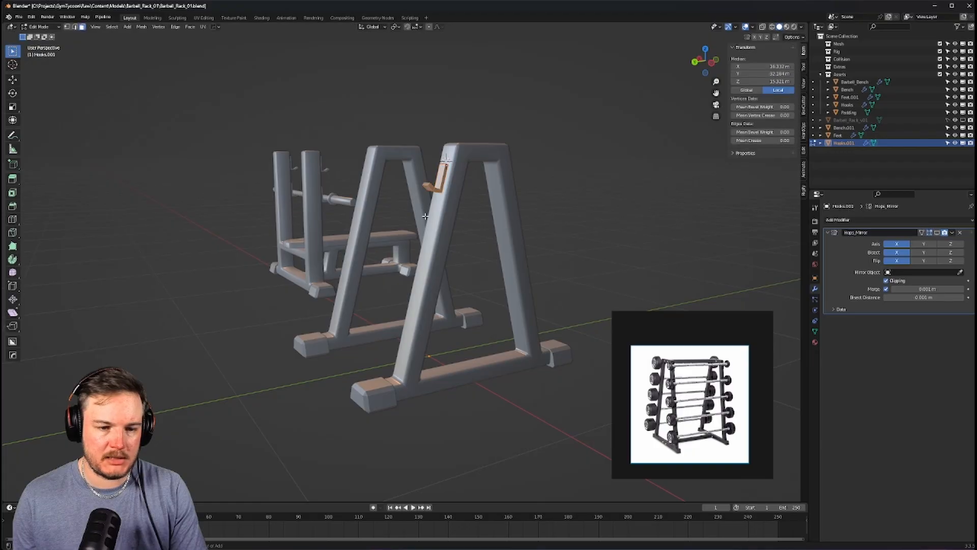
key(ctrl+z)
Delete the hook copy from the top of the rack leg in Object Mode
middle_drag(447, 212, 500, 170)
key(Tab)
key(x)
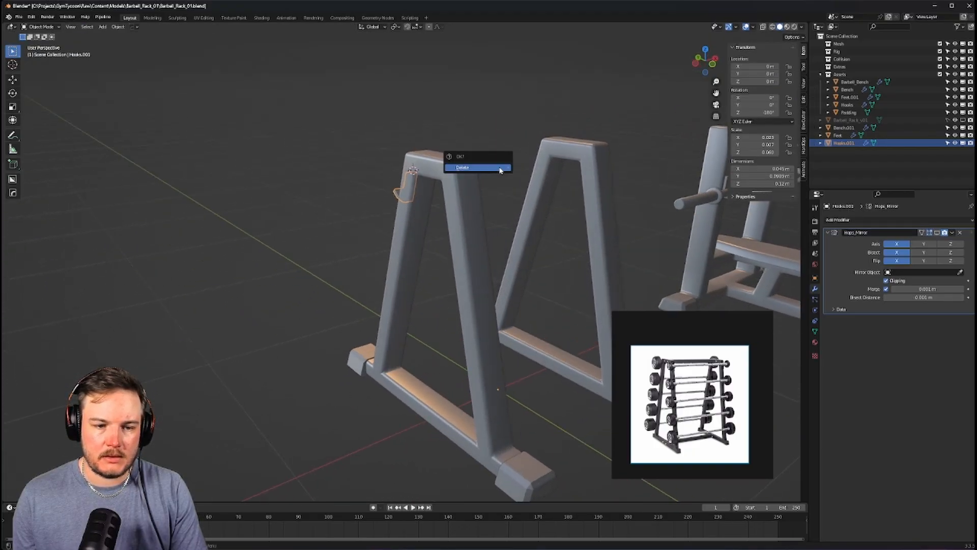
click(500, 168)
Duplicate the bench's original Hooks object in place and move the copy to the Scene Collection
scroll(535, 178, down, 5)
click(847, 105)
key(shift+d)
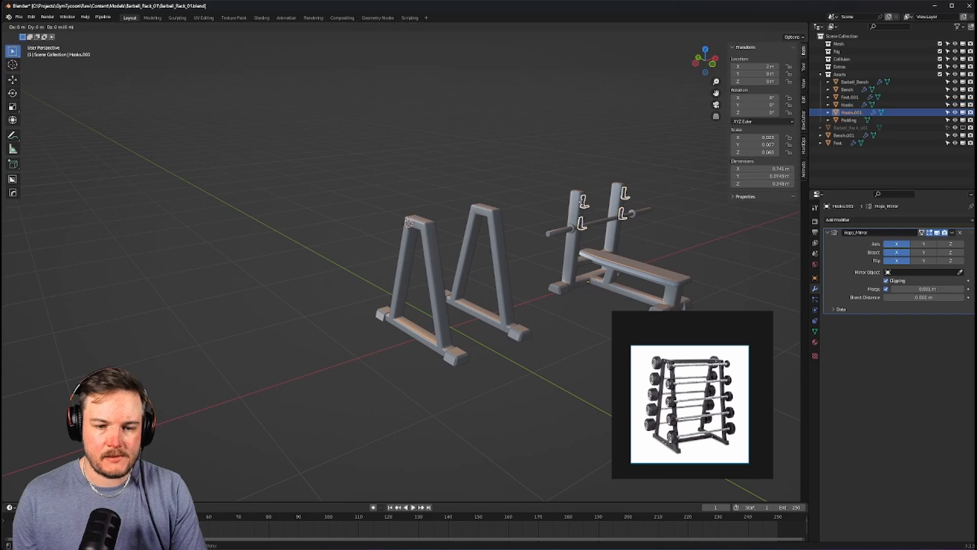
right_click(605, 206)
key(m)
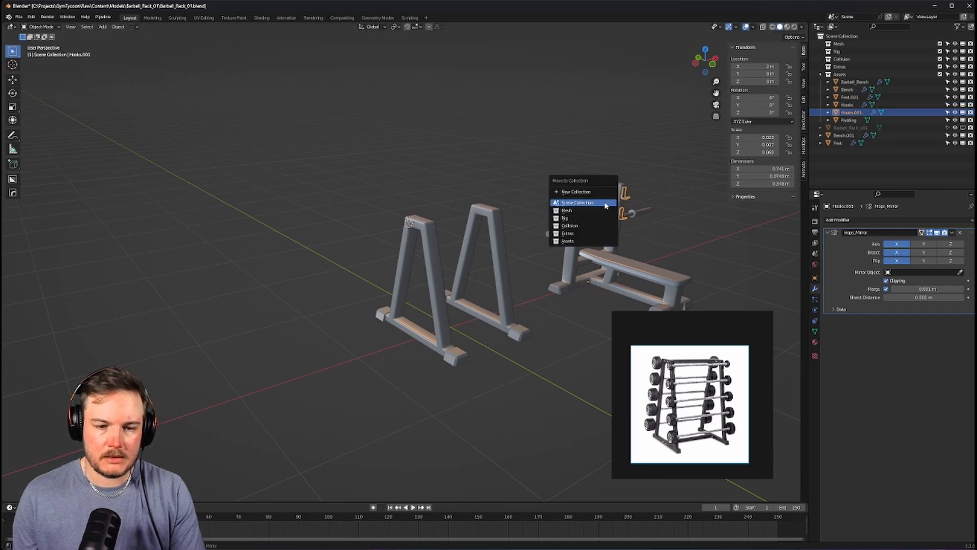
click(606, 203)
key(m)
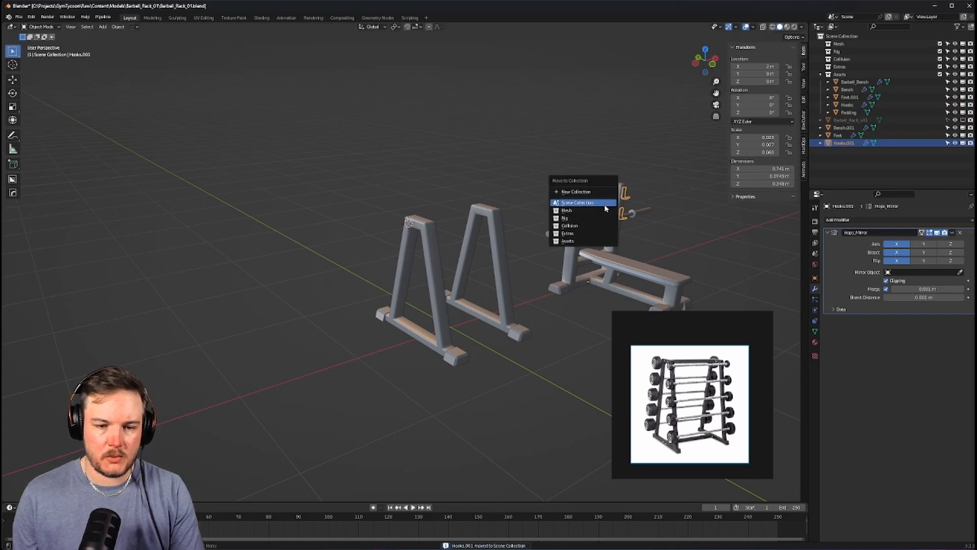
click(604, 205)
Clear the duplicated hooks' location so they sit at the origin with the barbell rack
key(alt+g)
scroll(559, 218, up, 5)
middle_drag(539, 222, 492, 227)
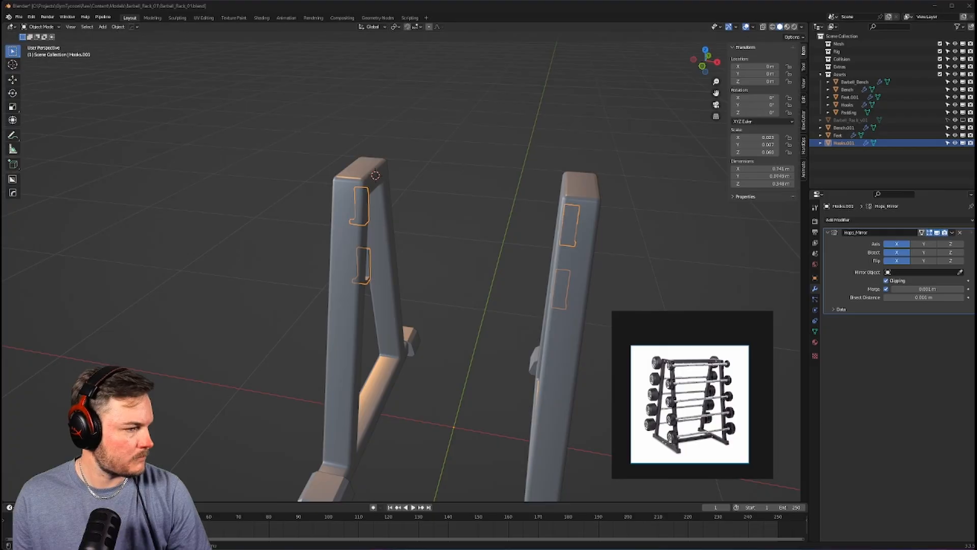
Bring the YouTube video "Smart Vert from Machin3 Tools" over the viewport, enlarge its window and switch the player to theater mode
drag(976, 285, 336, 59)
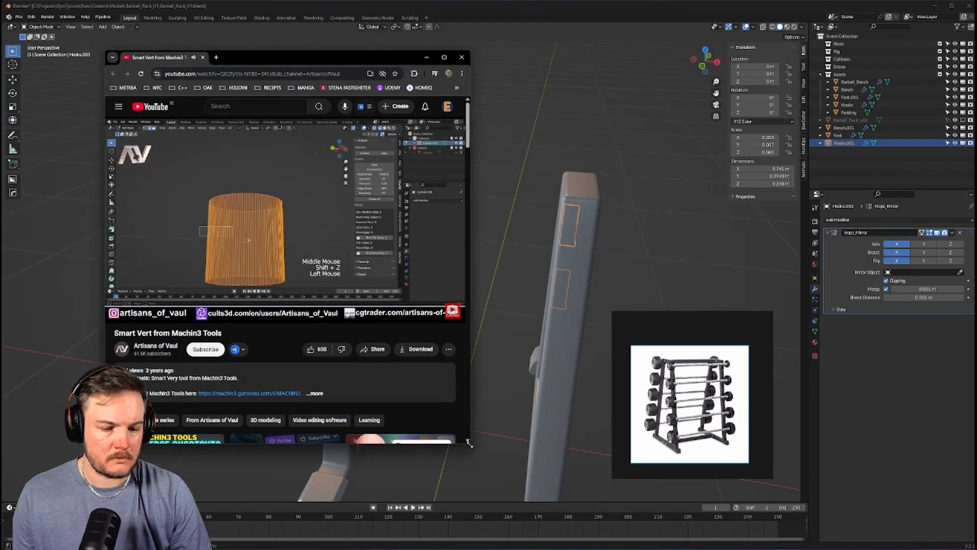
drag(469, 443, 577, 462)
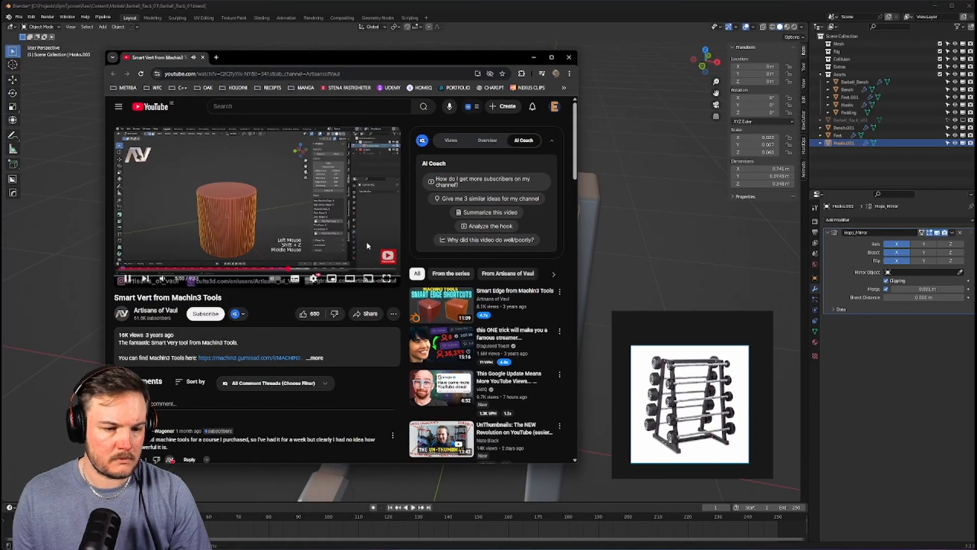
click(350, 279)
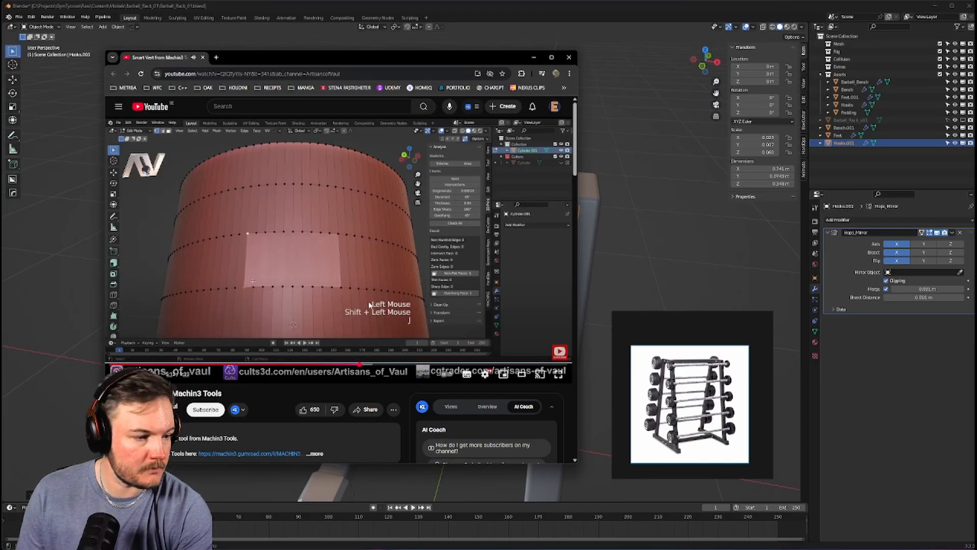
Watch the Smart Vert demonstration, pausing as needed, and rewind it to the Connect Paths example on the cylinder
click(317, 208)
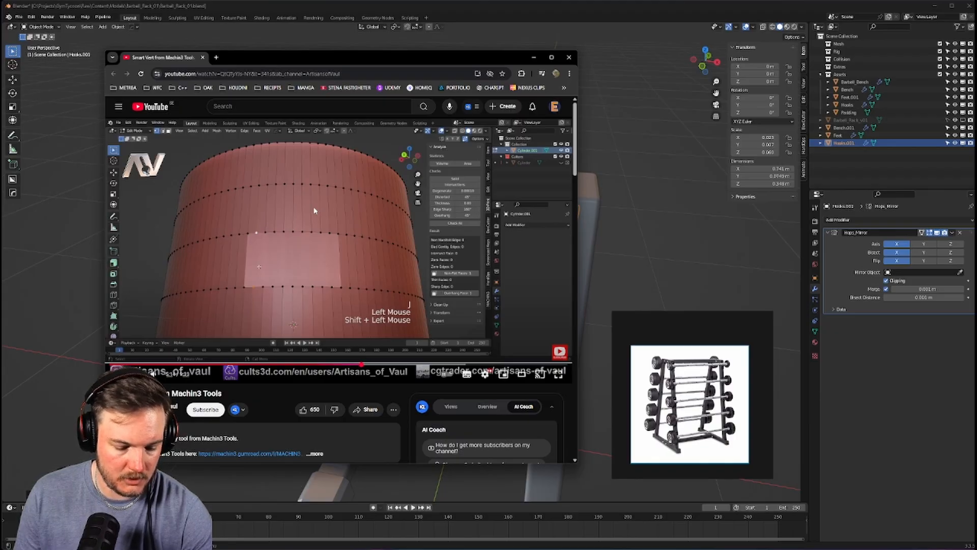
click(314, 210)
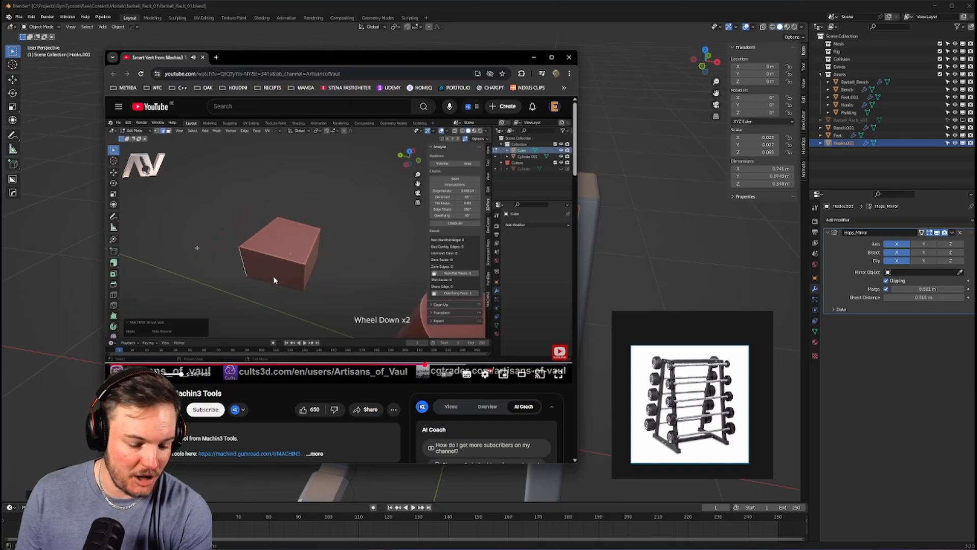
click(373, 364)
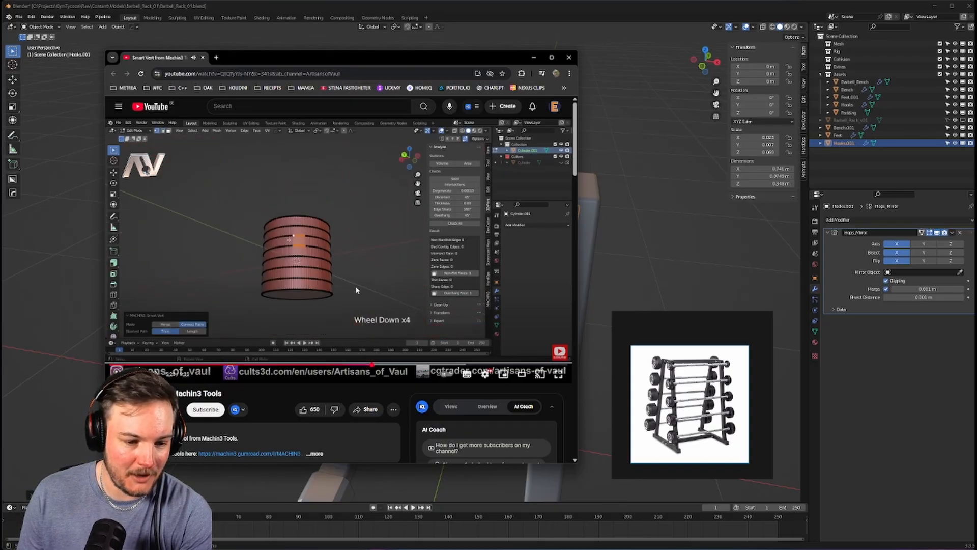
double_click(357, 289)
Enlarge the video window further and place the enlarged barbell rack reference image beside it
double_click(526, 110)
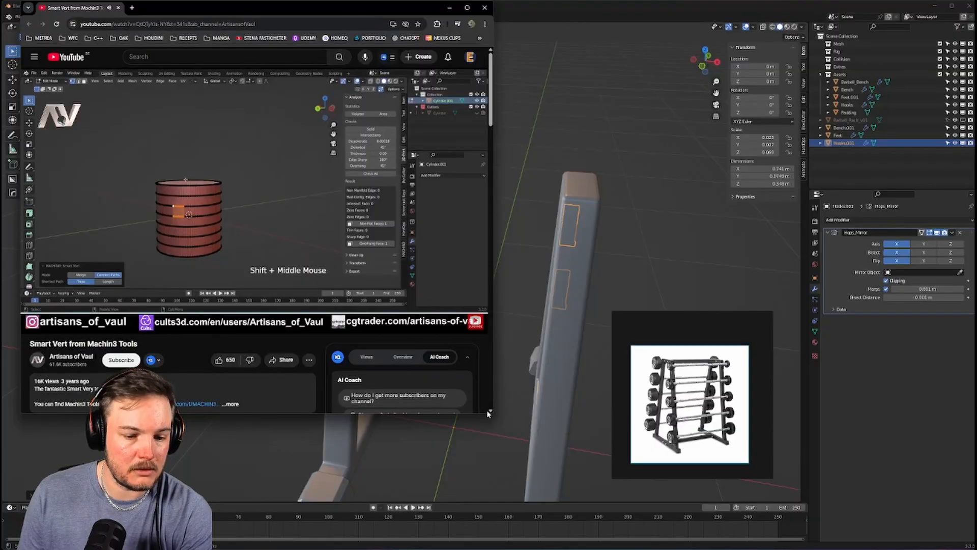
drag(492, 413, 762, 491)
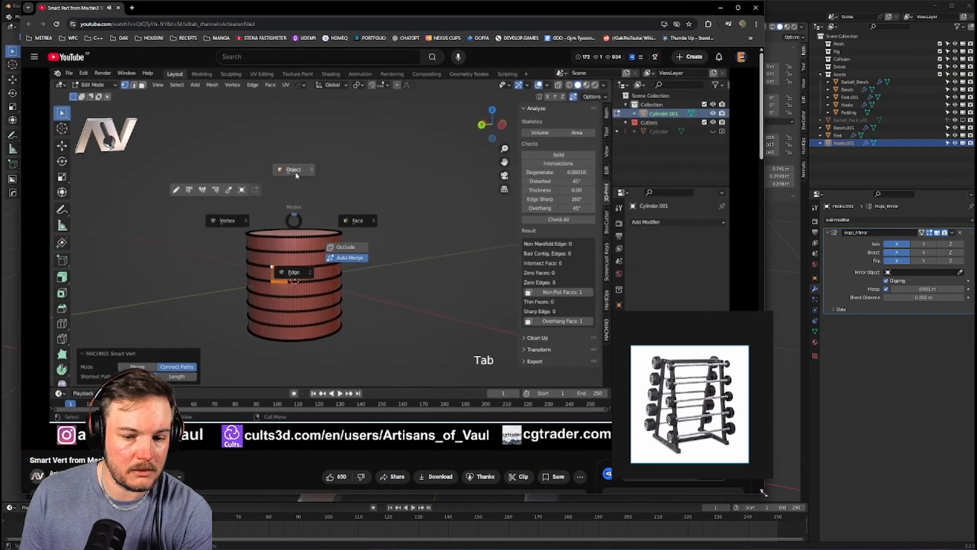
drag(743, 443, 940, 433)
right_drag(940, 432, 944, 445)
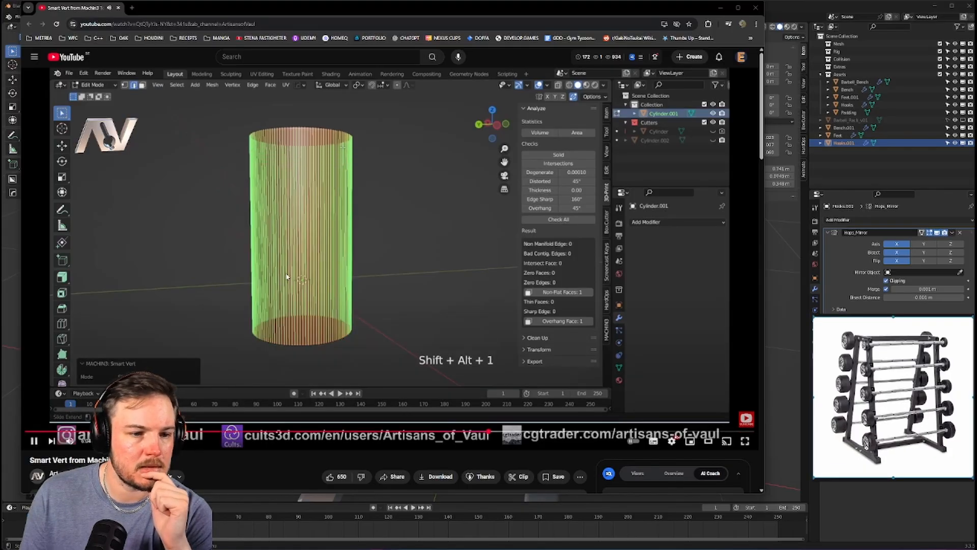
Rewind and replay the Smart Vert video from where the new cylinder is scaled up, to study the demonstration
click(287, 276)
key(Left)
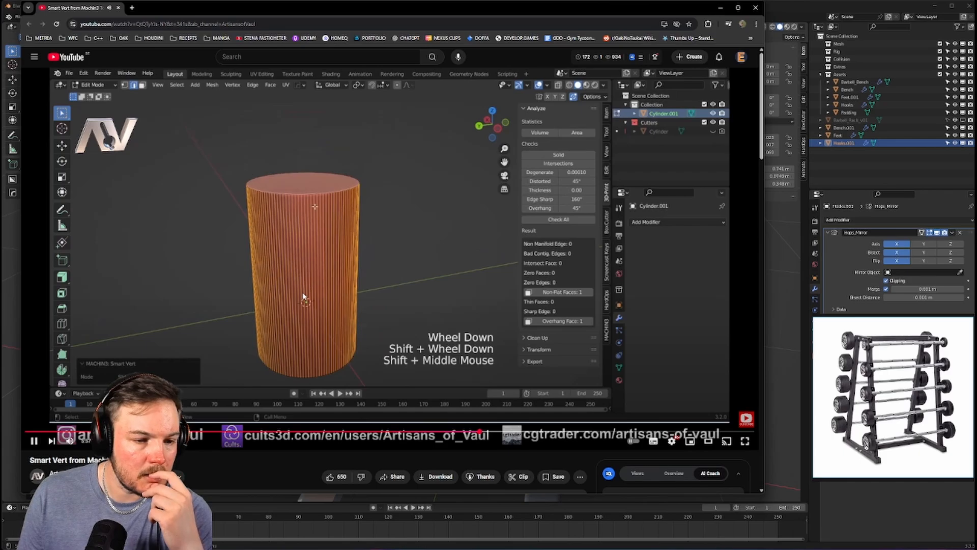
key(Left)
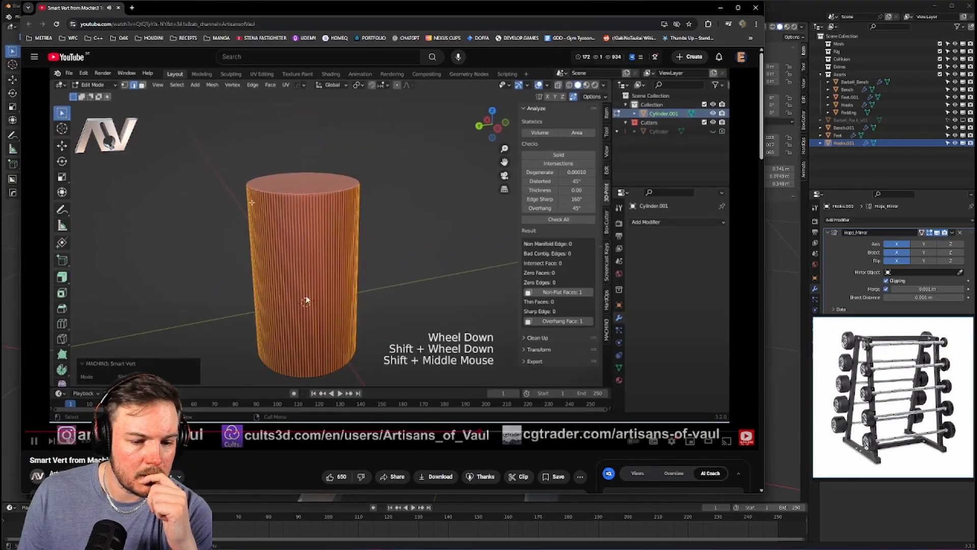
click(361, 263)
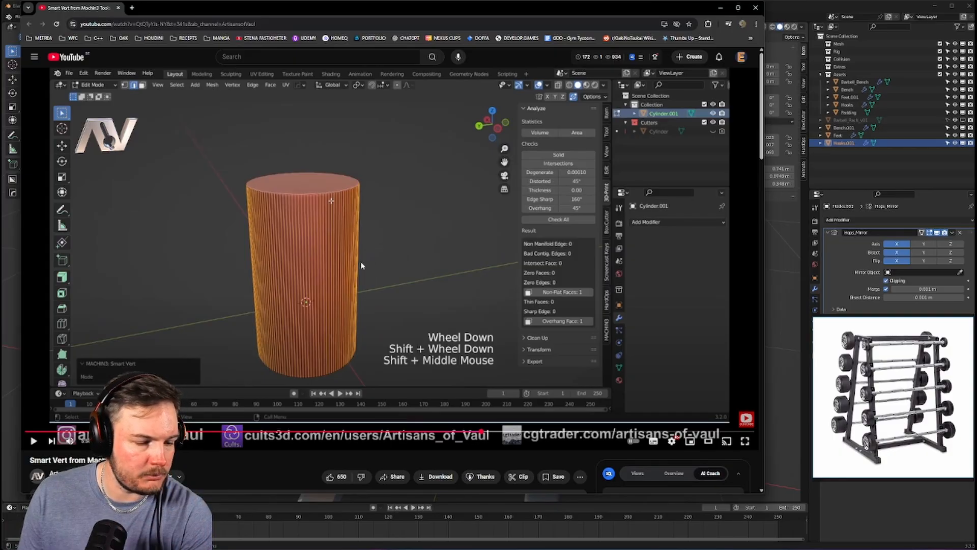
key(Left)
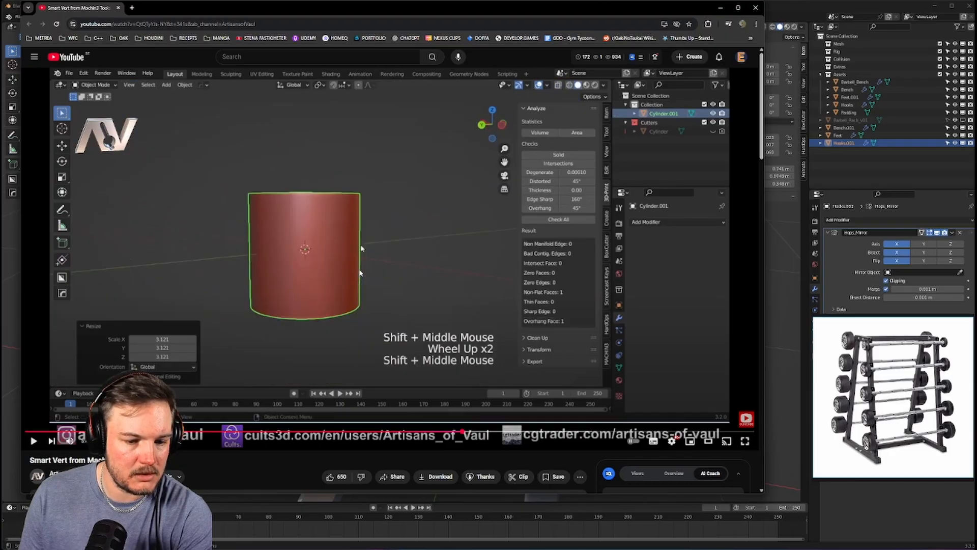
key(Left)
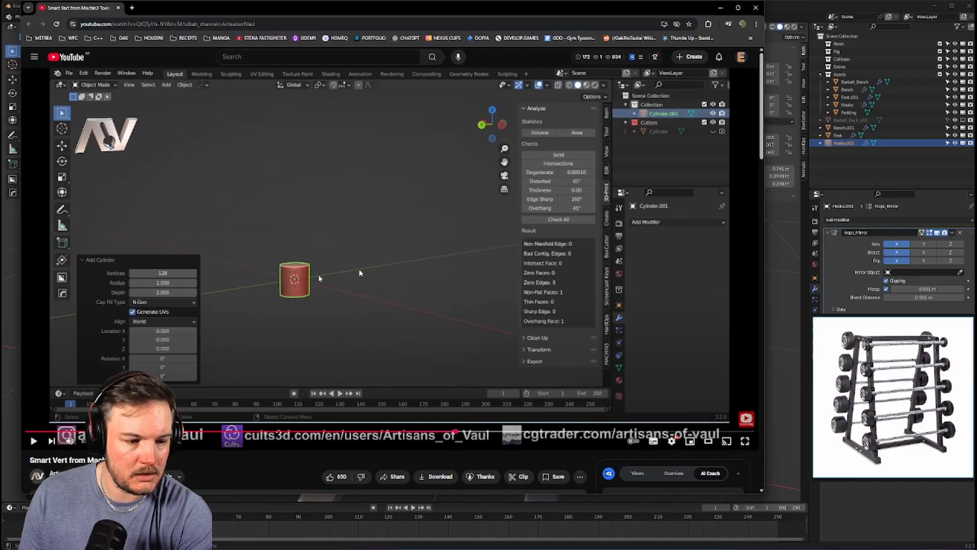
key(Right)
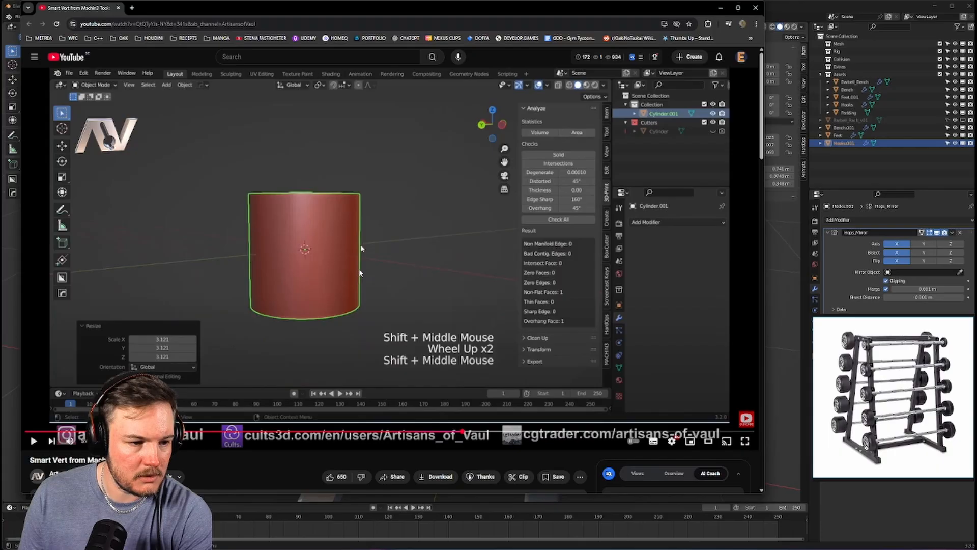
key(space)
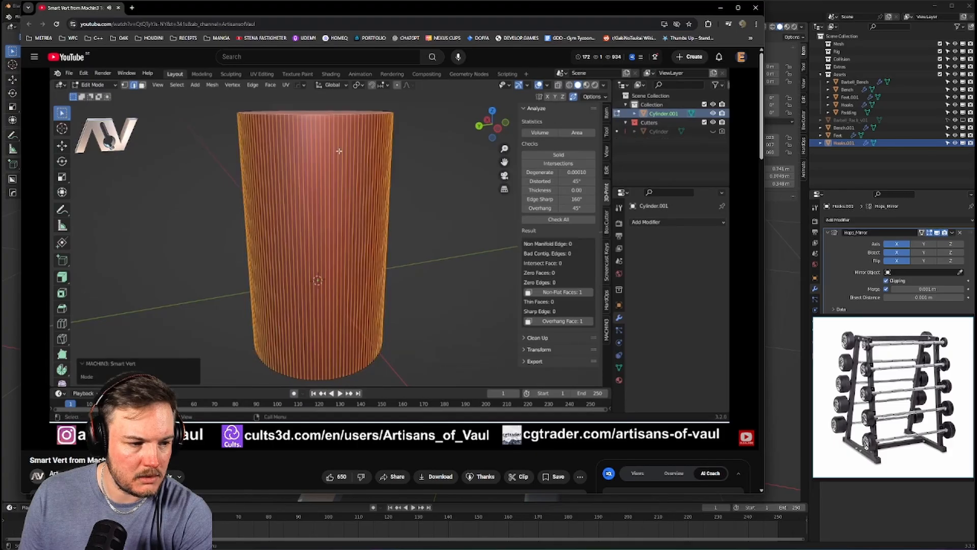
Watch the Smart Vert video, skipping ahead to the example with the cube and cylinder, and move the browser window off the viewport
click(344, 325)
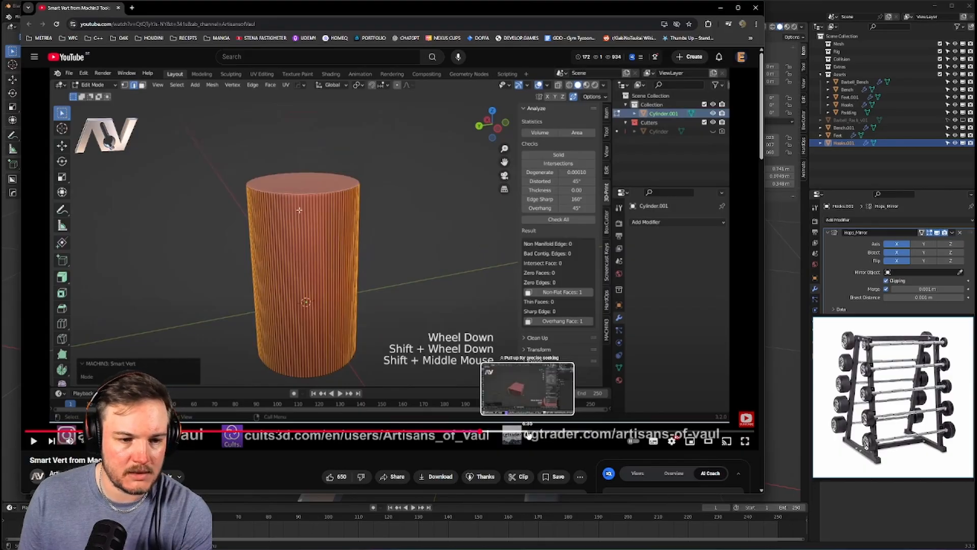
click(559, 435)
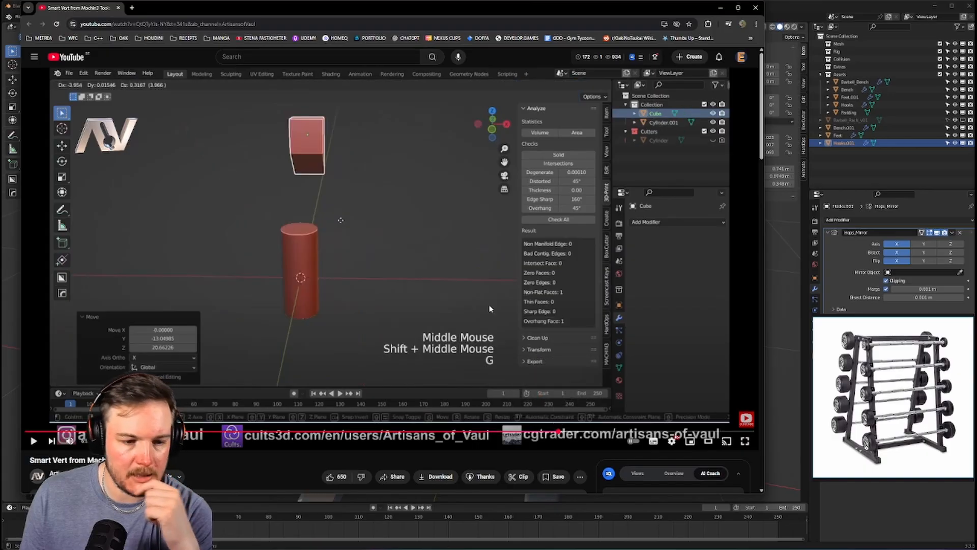
click(466, 283)
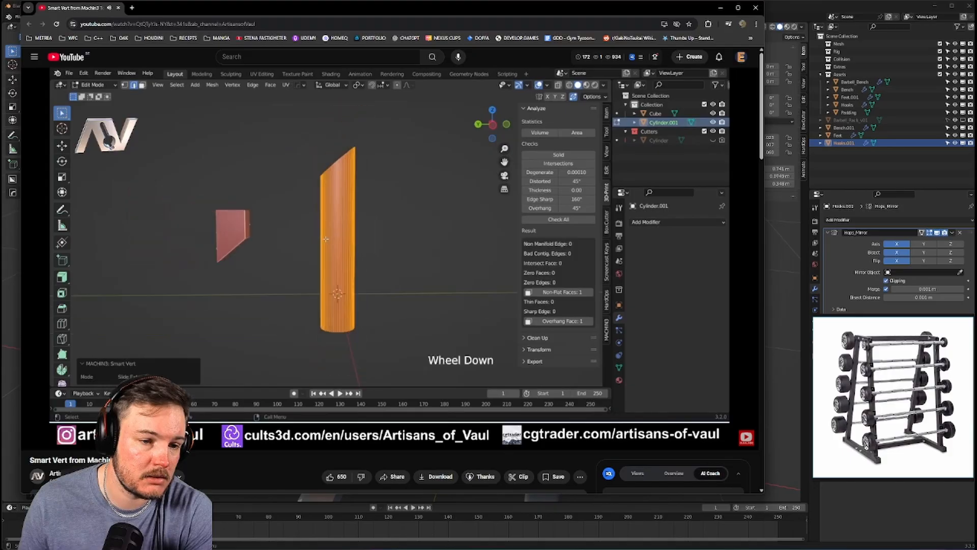
click(367, 248)
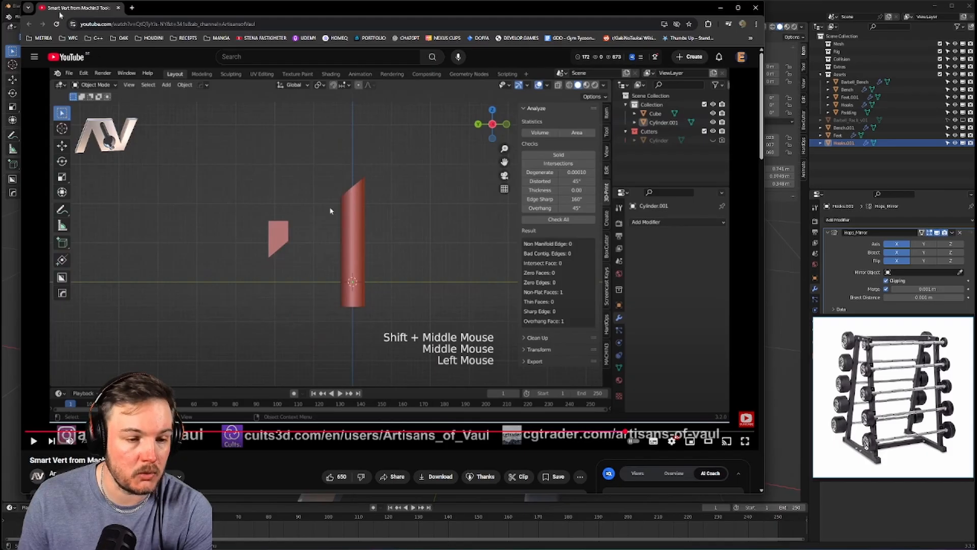
drag(63, 12, 0, 75)
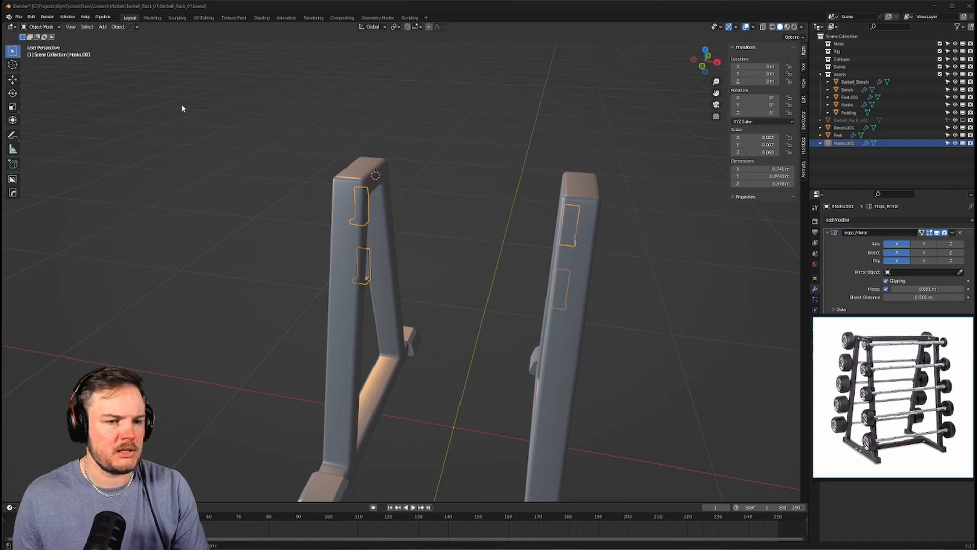
Search the add-on preferences for "mach", review the MACHIN3tools entry's tool settings and close the preferences
click(190, 162)
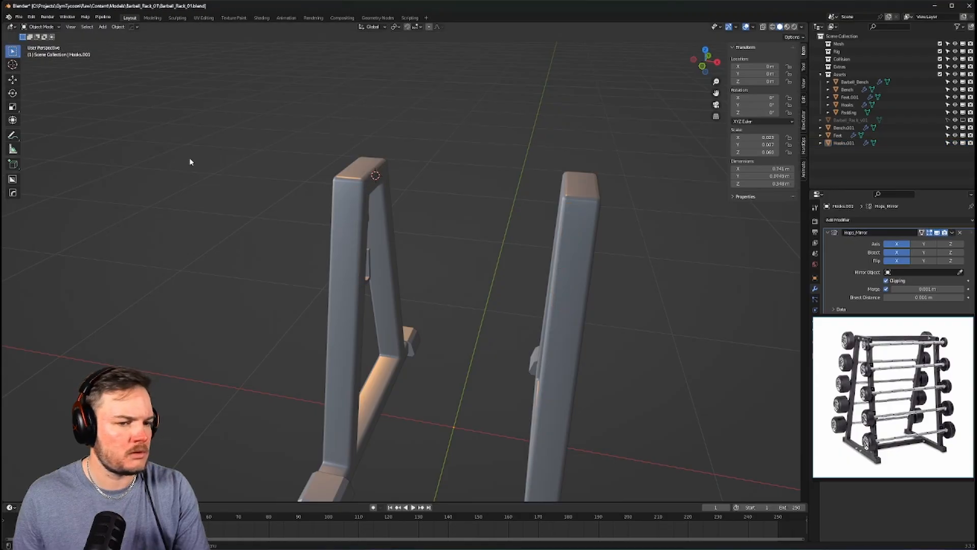
right_click(190, 162)
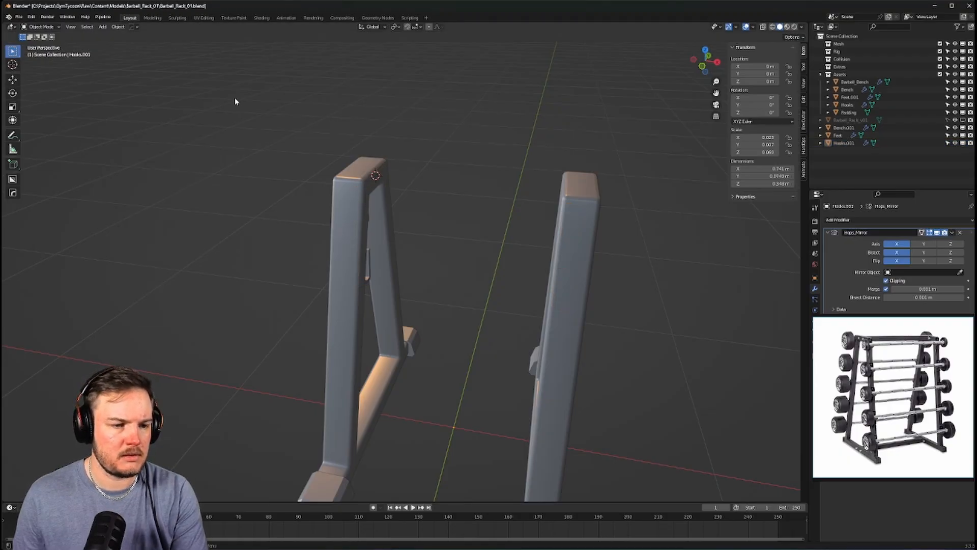
key(q)
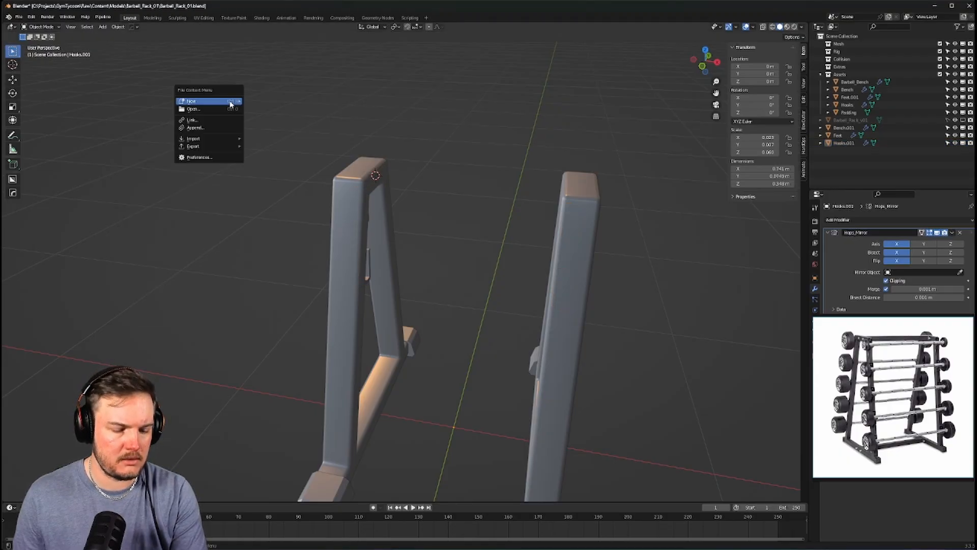
click(218, 158)
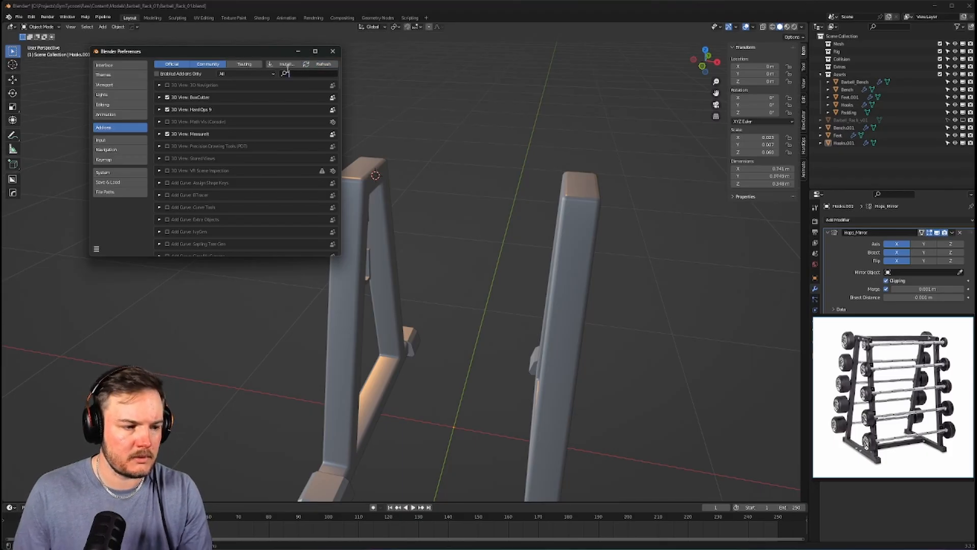
text(mach)
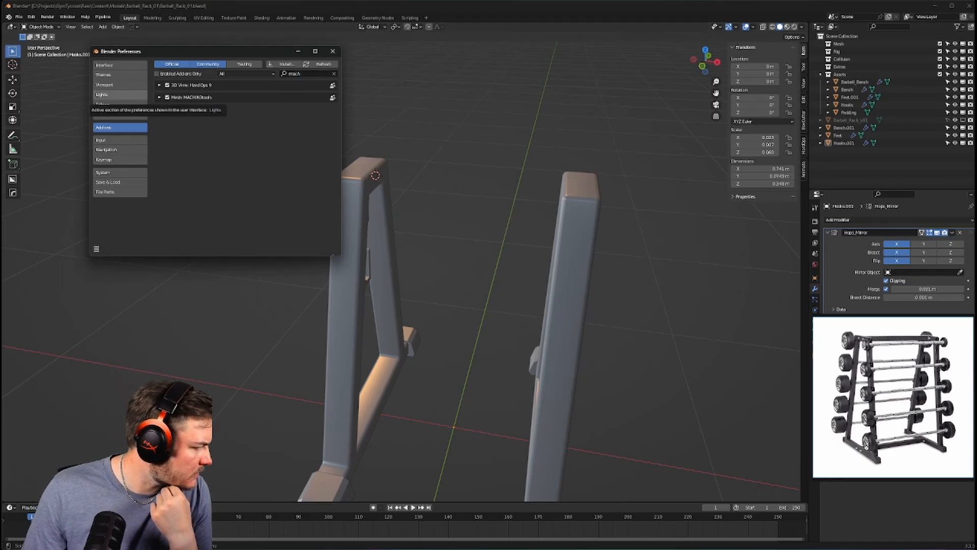
click(160, 97)
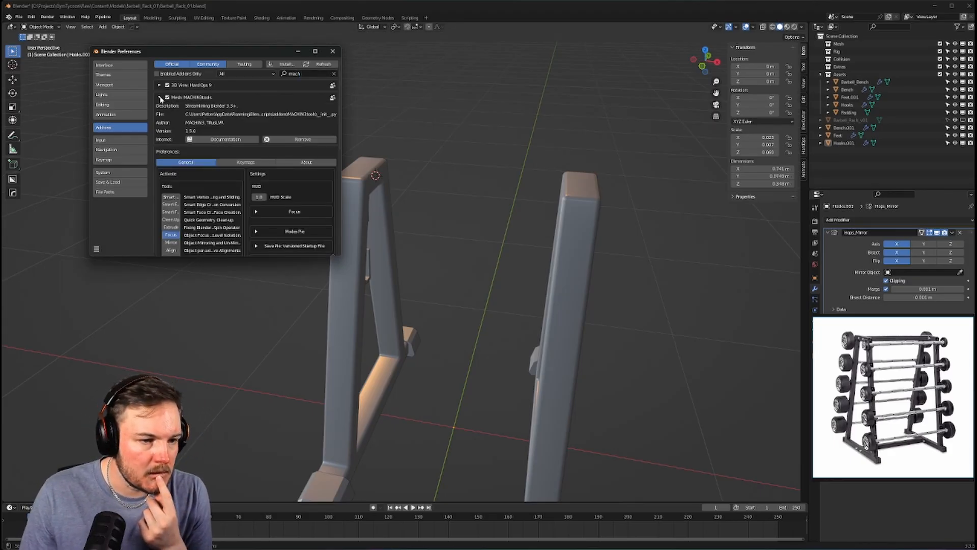
scroll(169, 118, down, 2)
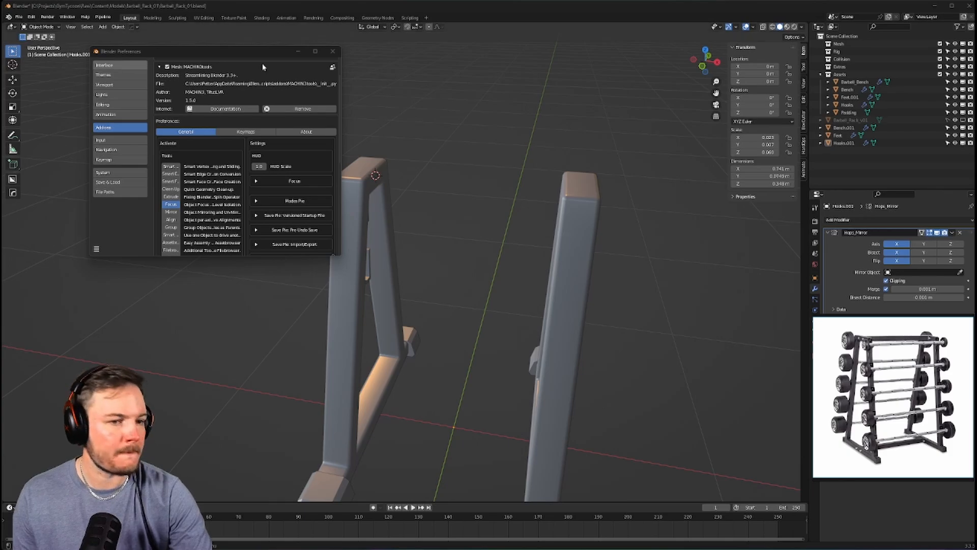
click(333, 51)
Edit the rack's hooks mesh and delete the lower hook, keeping only the upper one, and return to Object Mode
middle_drag(392, 117, 428, 146)
shift+middle_drag(588, 130, 523, 140)
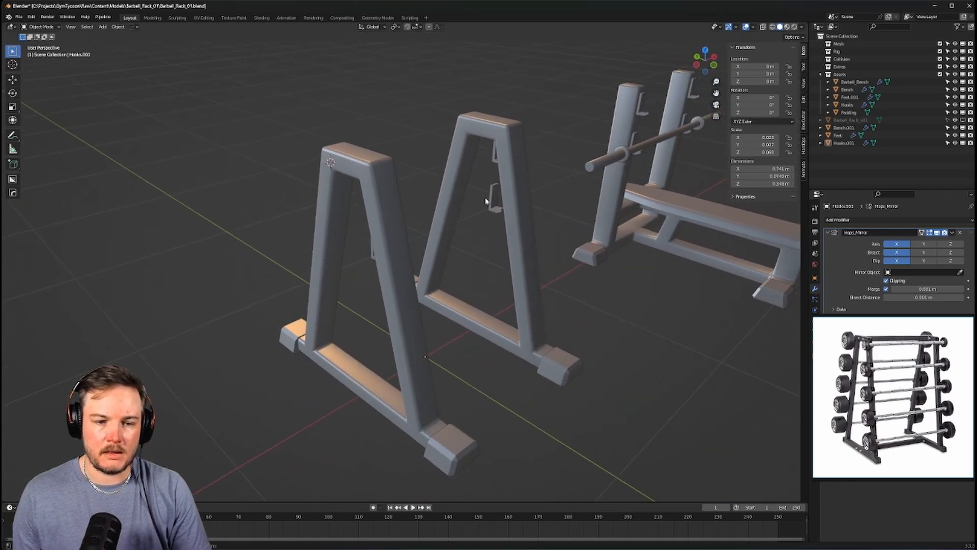
click(495, 203)
middle_drag(450, 224, 456, 225)
key(Tab)
key(z)
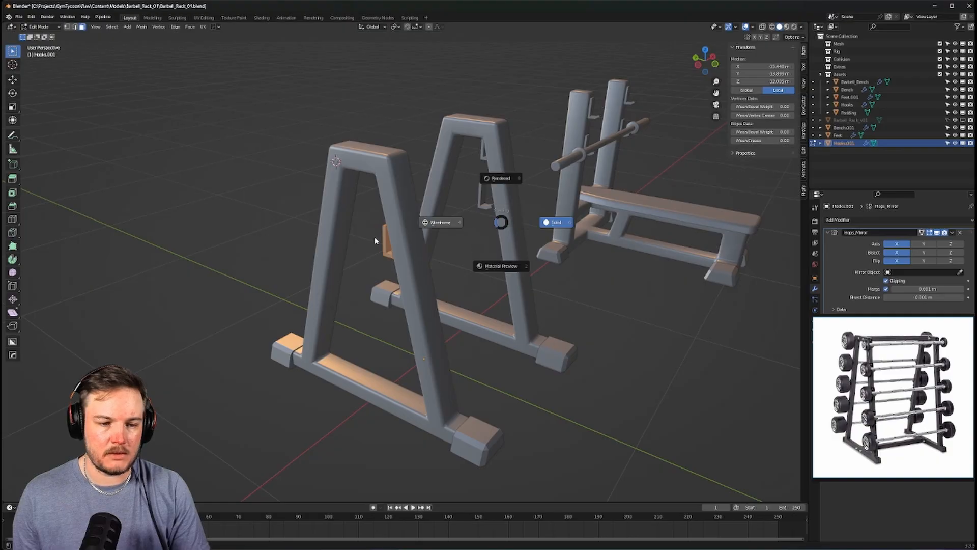
key(Escape)
middle_drag(553, 215, 652, 206)
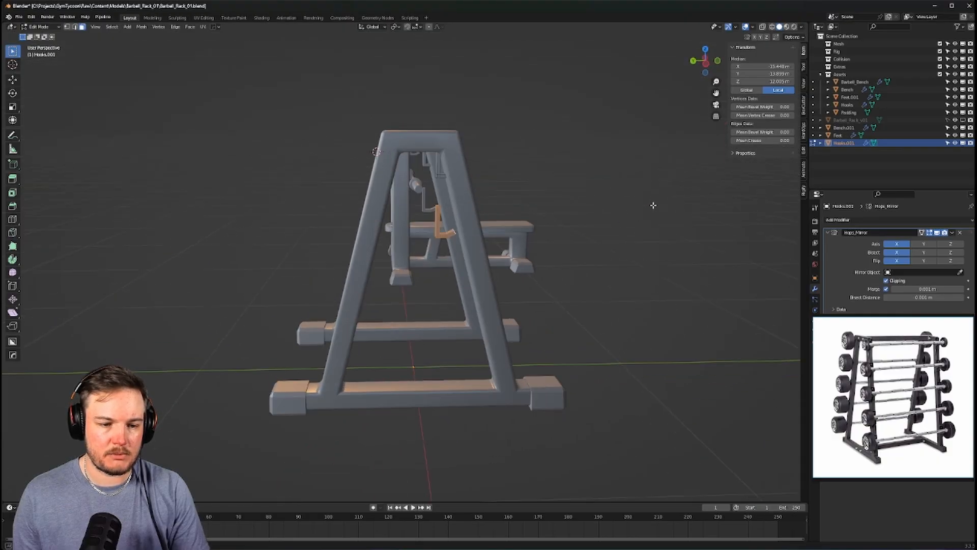
key(x)
click(408, 208)
middle_drag(430, 208, 360, 218)
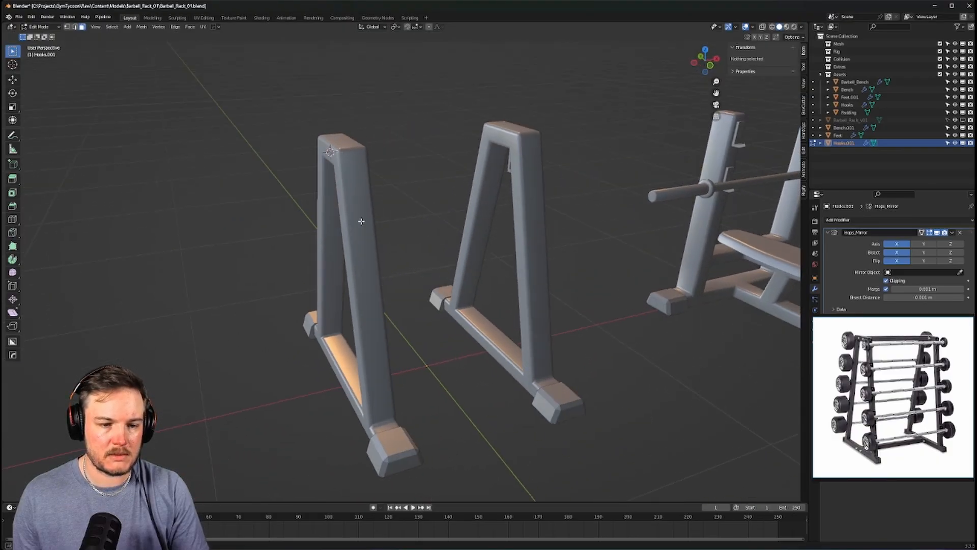
key(Tab)
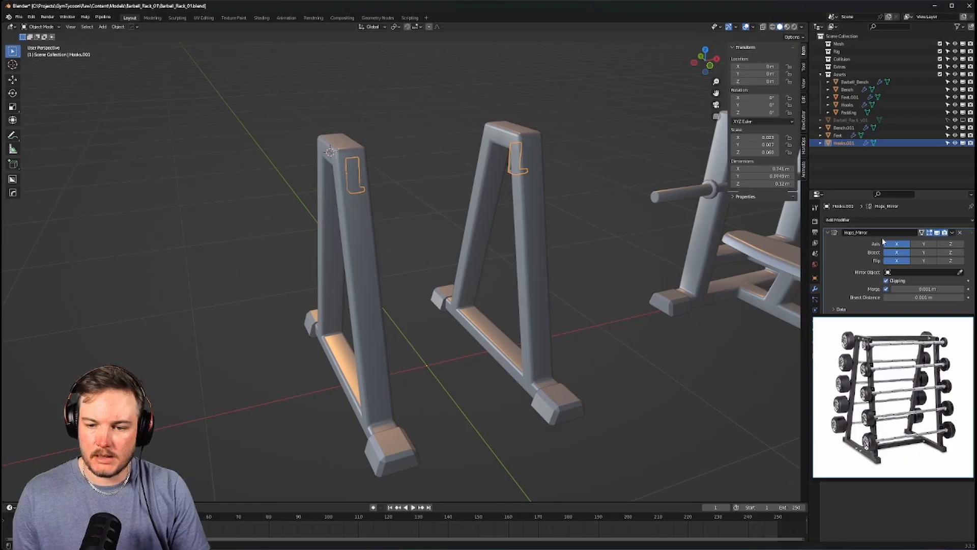
Place the barbell rack reference image over the viewport and disable the hooks' mirror modifier in viewport display
drag(922, 320, 725, 315)
click(938, 233)
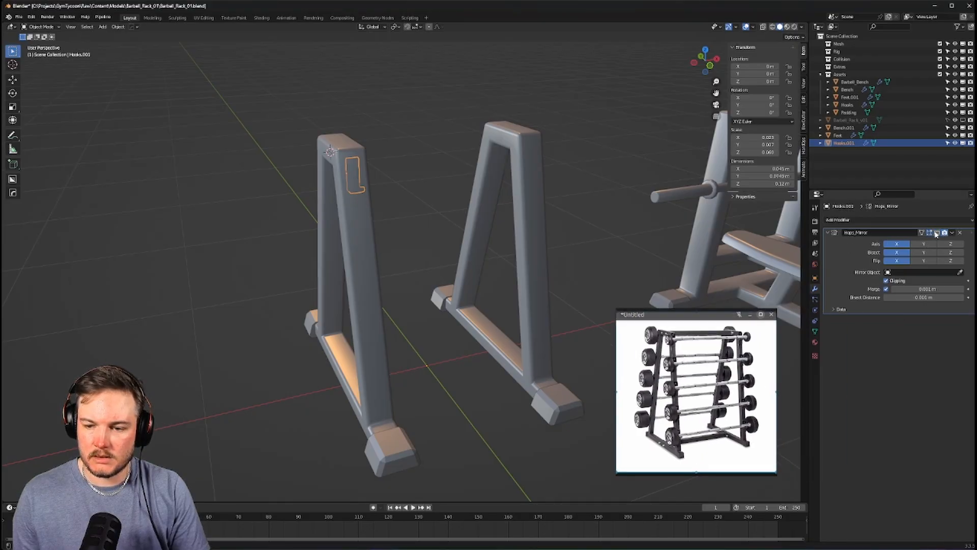
middle_drag(455, 213, 428, 182)
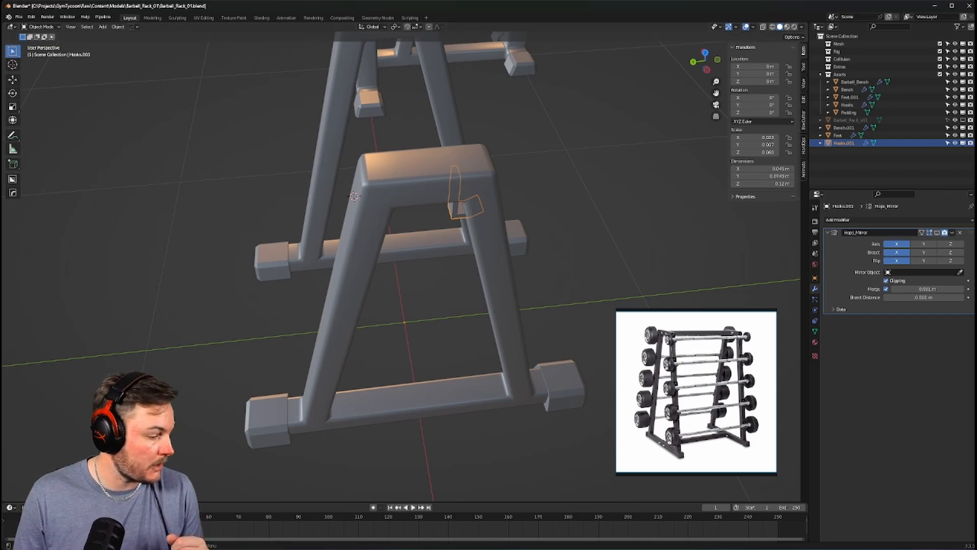
Switch to Wave Link, try the stream mix output at about 45%, restore it to full volume and move the window off the viewport
drag(358, 100, 420, 81)
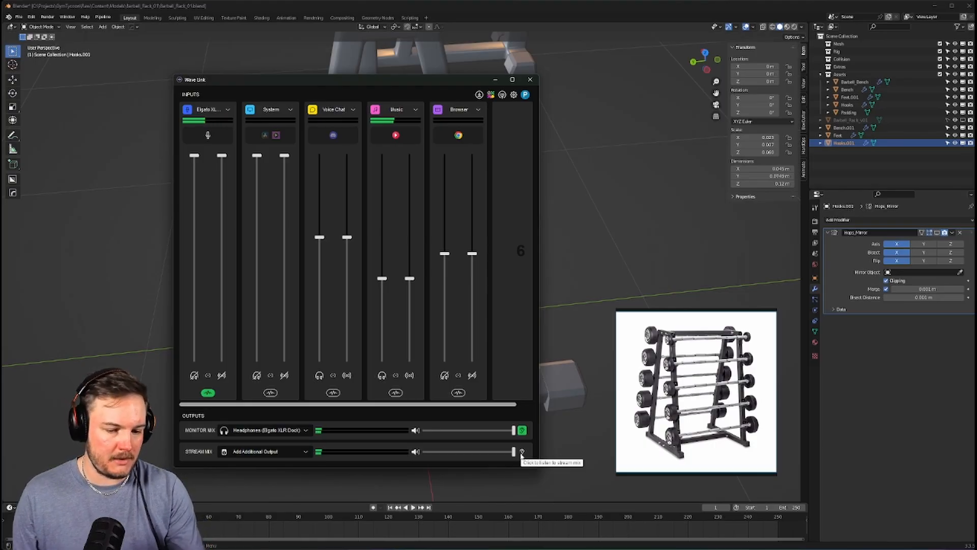
drag(513, 452, 464, 458)
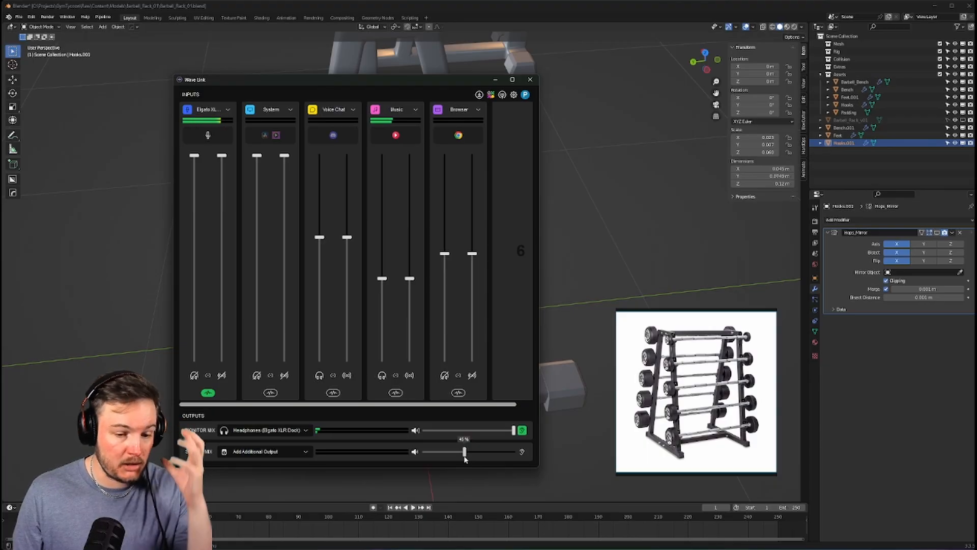
drag(472, 456, 585, 462)
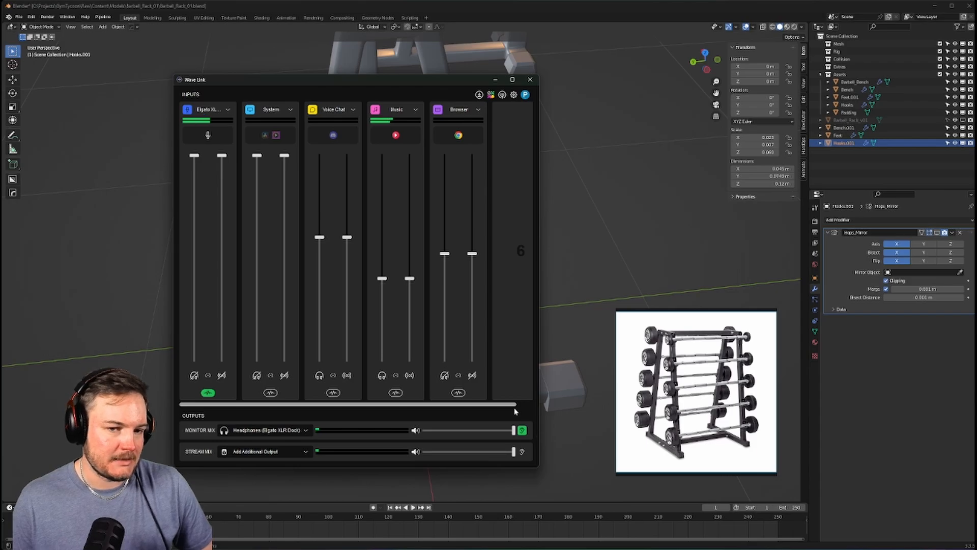
mouse_move(517, 374)
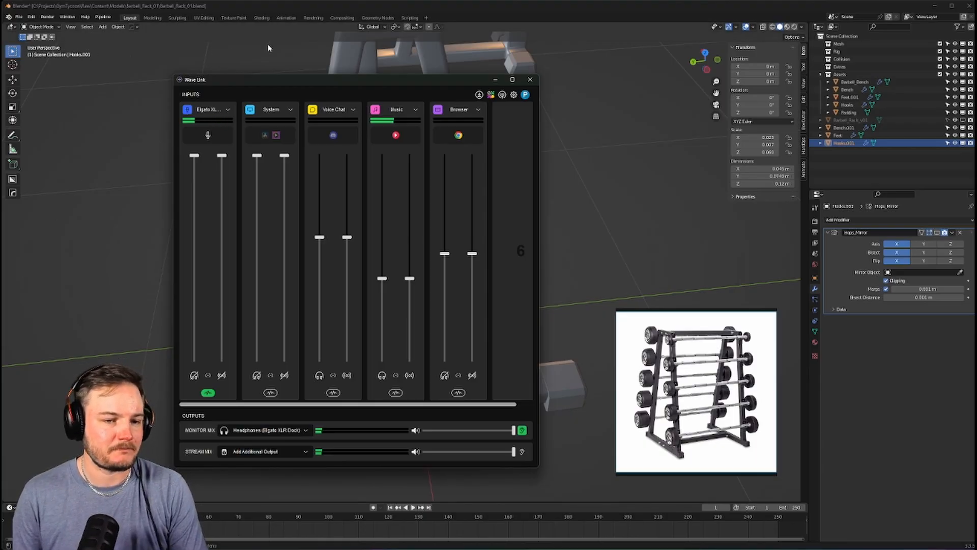
drag(308, 82, 1, 97)
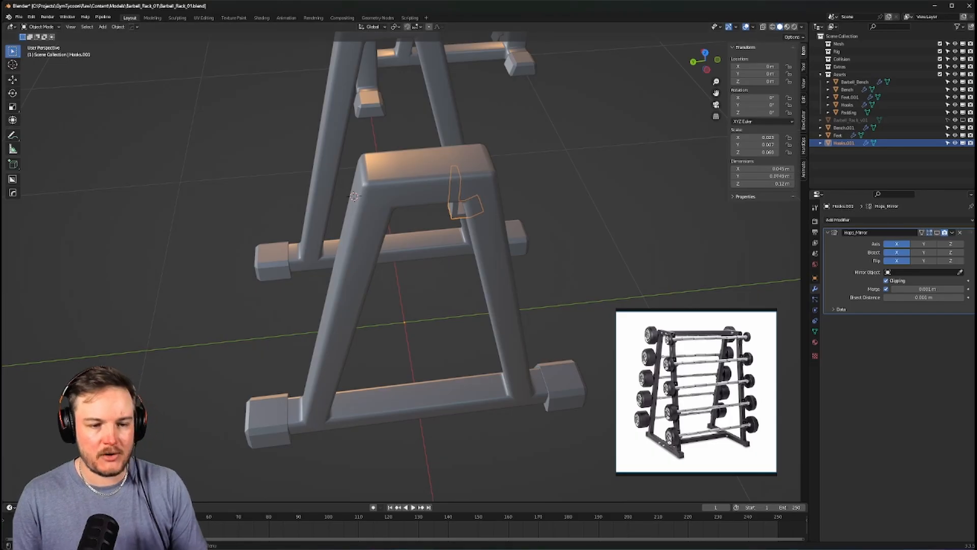
Move the remaining hook along the Y axis by about 0.36 m so it stands clear of the rack leg
middle_drag(361, 197, 508, 257)
scroll(437, 242, up, 5)
scroll(473, 240, down, 6)
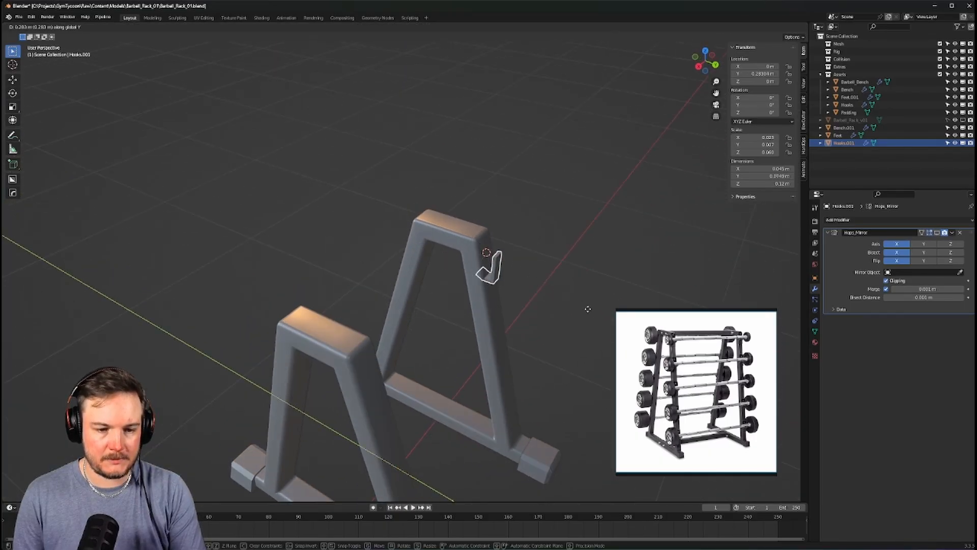
key(g)
key(y)
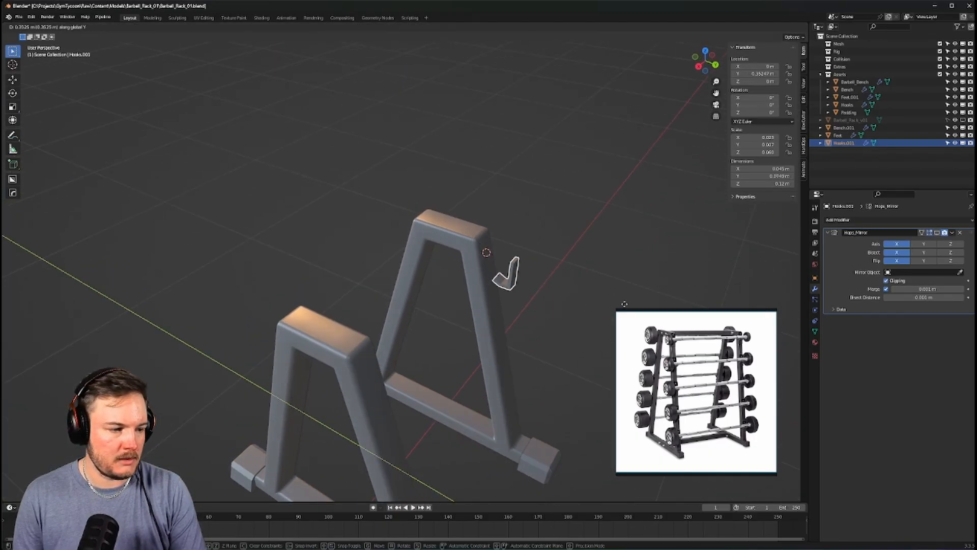
click(624, 303)
Delete the faces of the hook's angled lip and horizontal arm in Edit Mode
scroll(571, 282, up, 4)
middle_drag(513, 269, 446, 253)
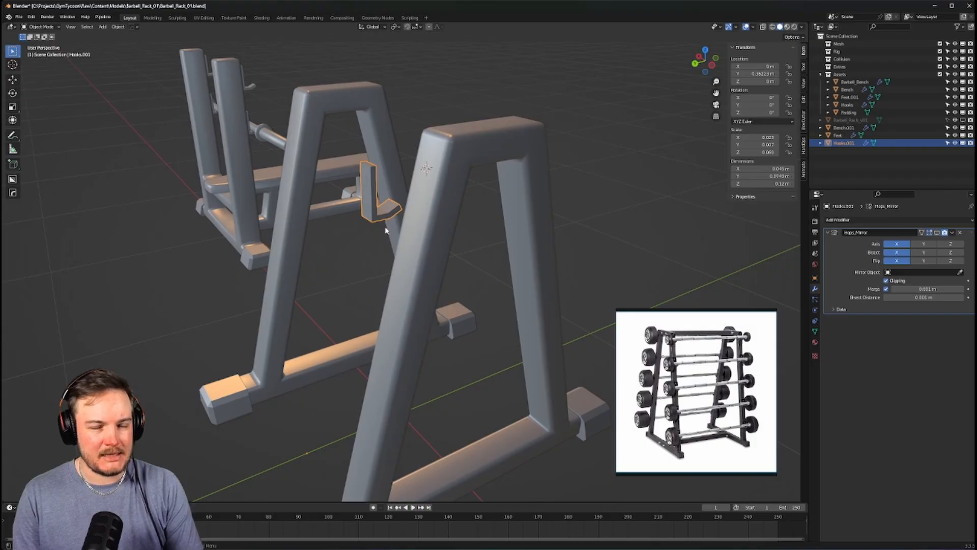
middle_drag(386, 229, 471, 225)
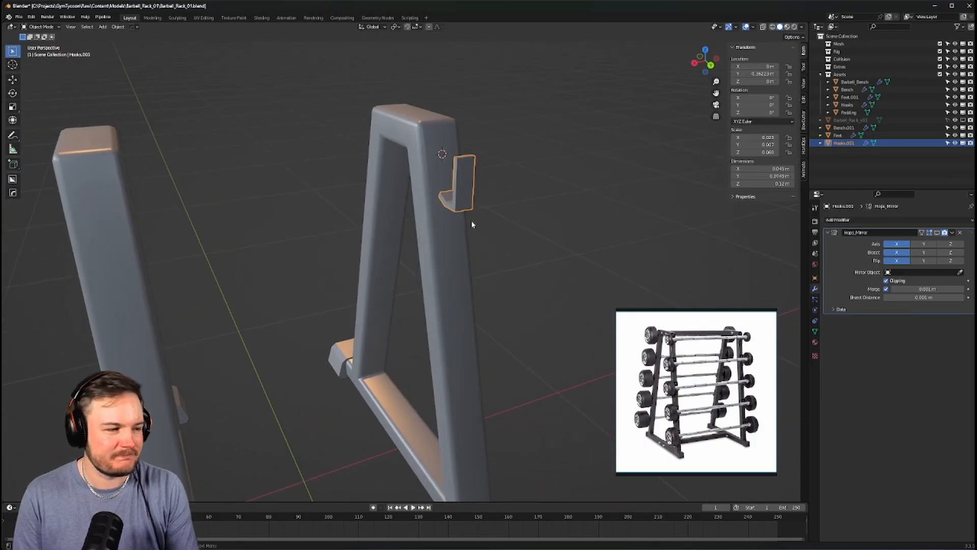
scroll(471, 221, up, 6)
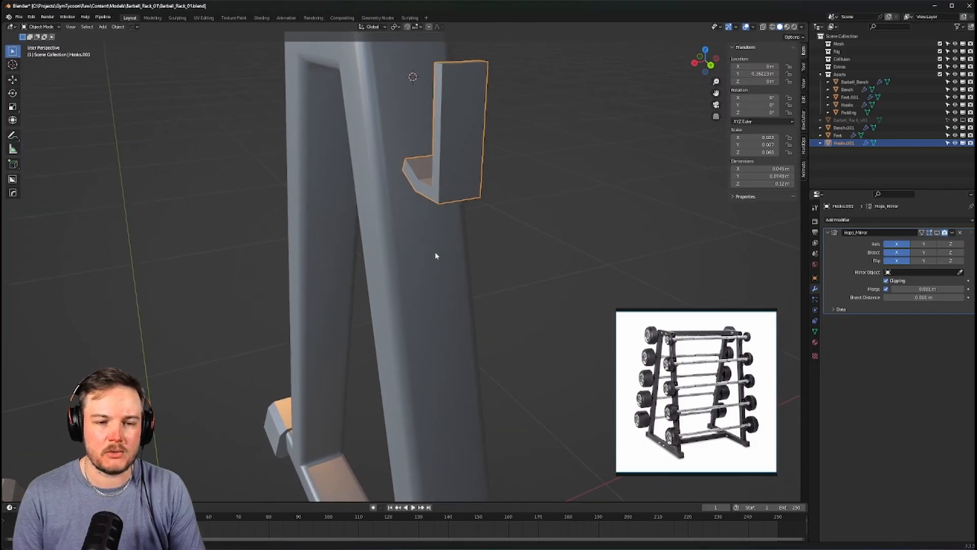
middle_drag(441, 275, 417, 273)
key(Tab)
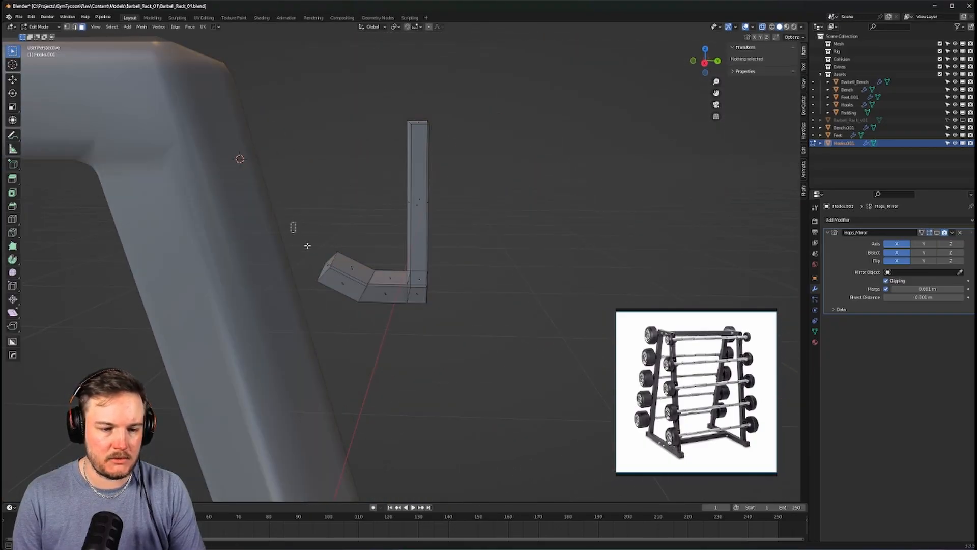
drag(293, 222, 388, 313)
key(x)
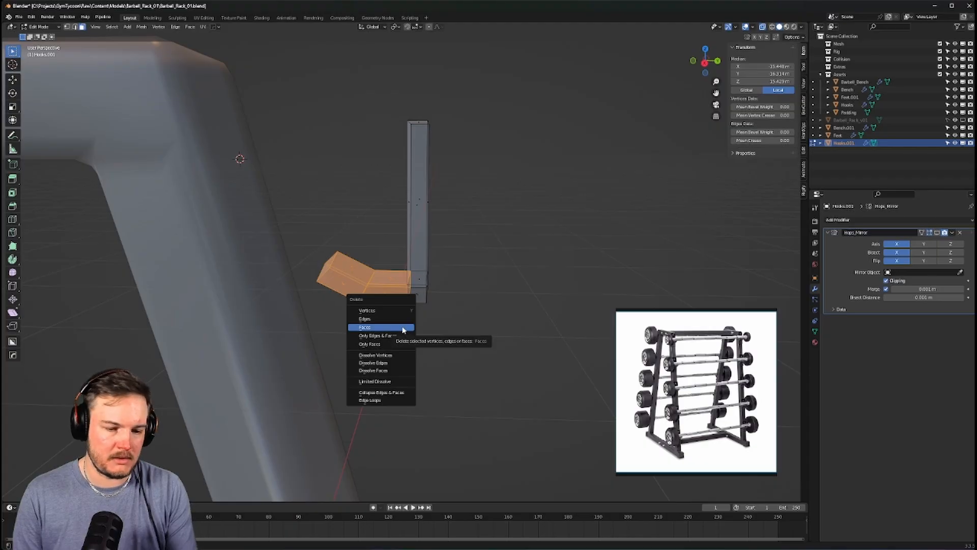
click(403, 329)
Delete the short bottom segment of the hook so only the upright plate is left
middle_drag(407, 326, 433, 308)
drag(411, 277, 458, 306)
key(x)
click(458, 306)
Select the open bottom edges of the upright plate and lower them along Z by about 0.027 m
middle_drag(458, 306, 442, 254)
click(421, 239)
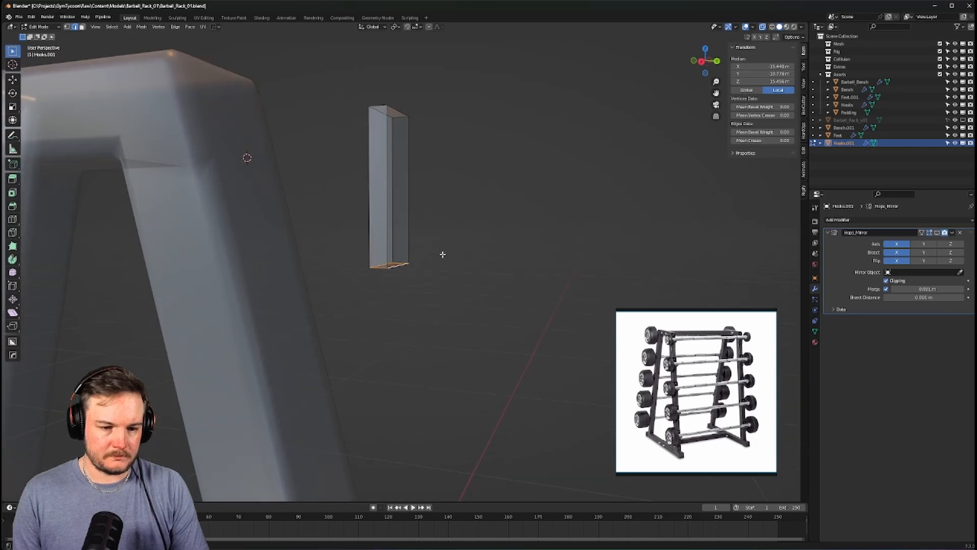
key(g)
key(z)
right_click(447, 285)
key(g)
key(z)
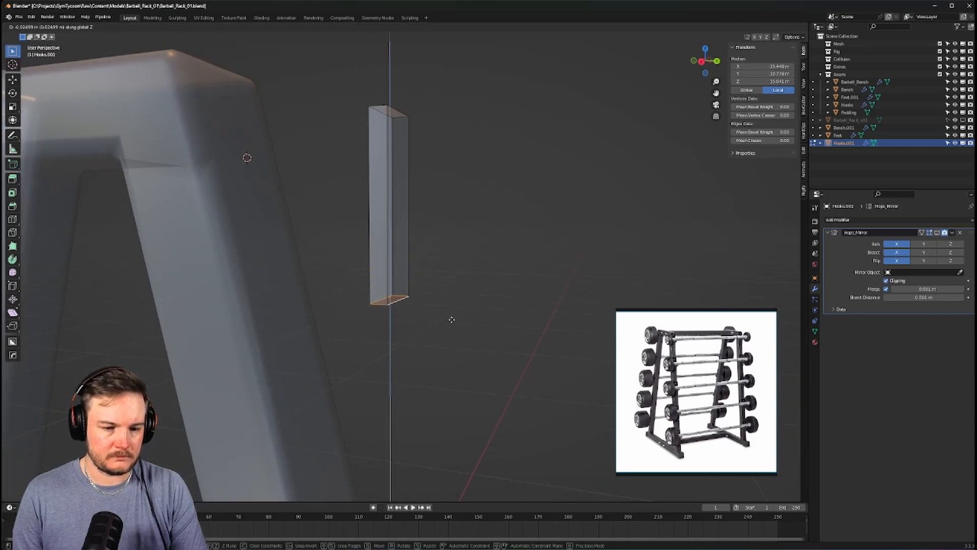
click(452, 319)
Select the plate's face pointing away from the leg and snap the 3D cursor to its center
key(Tab)
click(442, 234)
key(Tab)
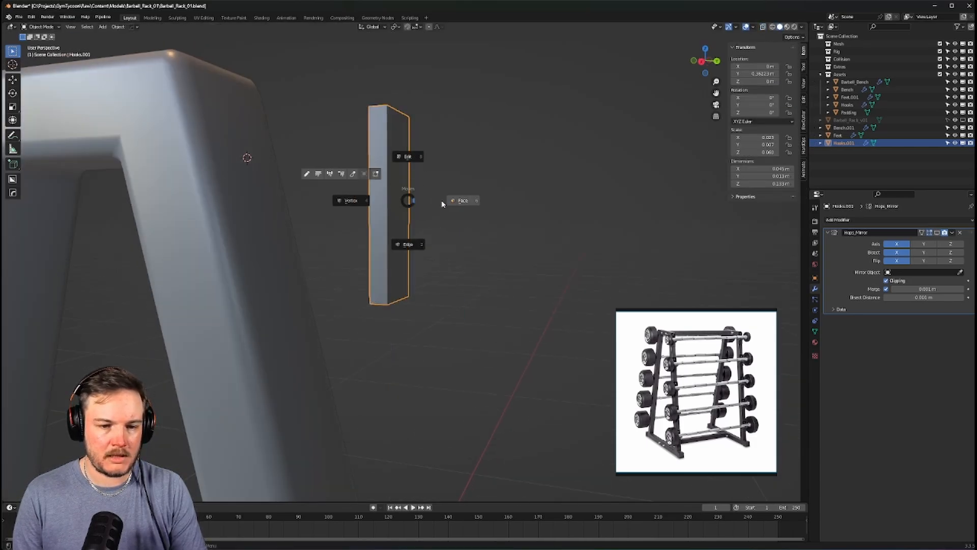
click(443, 202)
click(405, 200)
key(shift+s)
click(407, 236)
key(Tab)
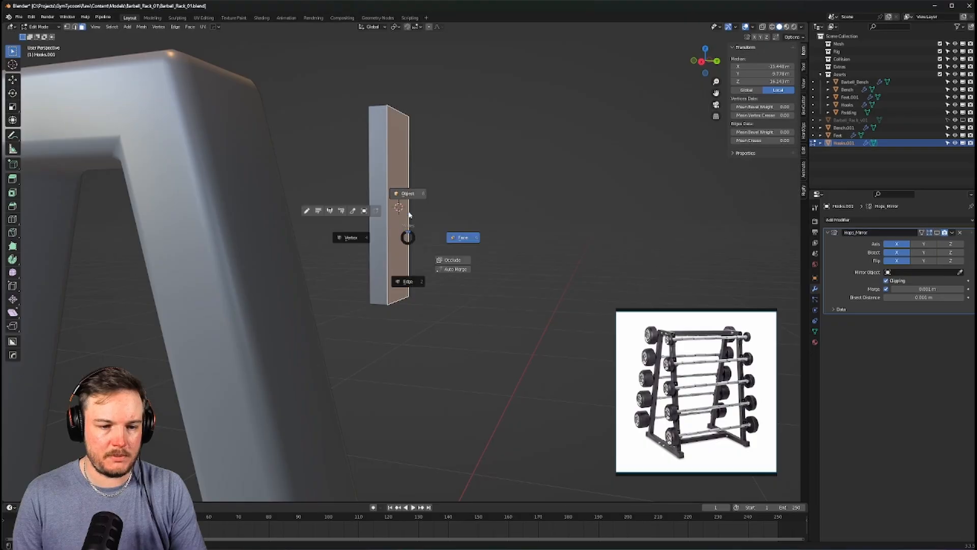
Return to Object Mode and set the plate's origin to the 3D cursor
click(409, 214)
key(q)
mouse_move(407, 286)
click(453, 286)
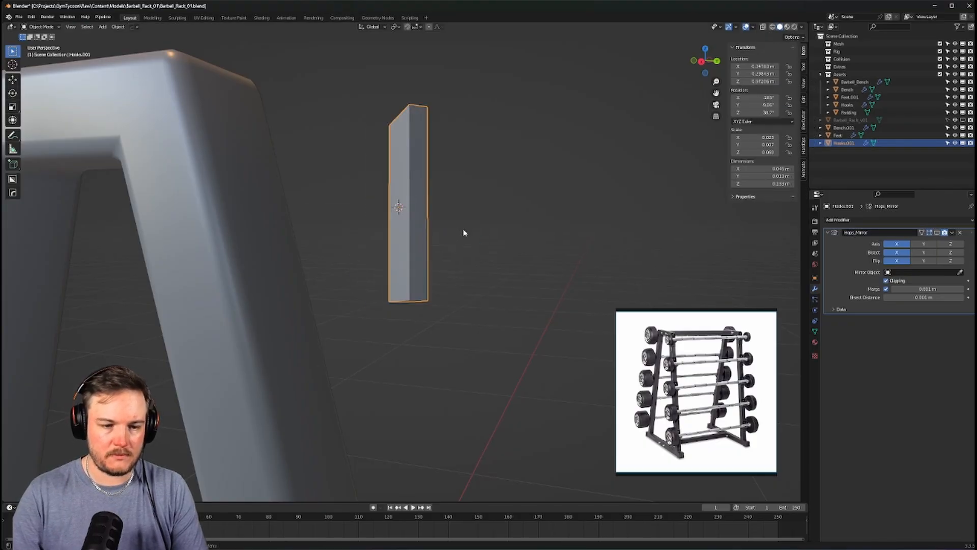
Clear the plate's rotation and rotate it 180° about the Z axis
key(z)
key(Escape)
key(alt+r)
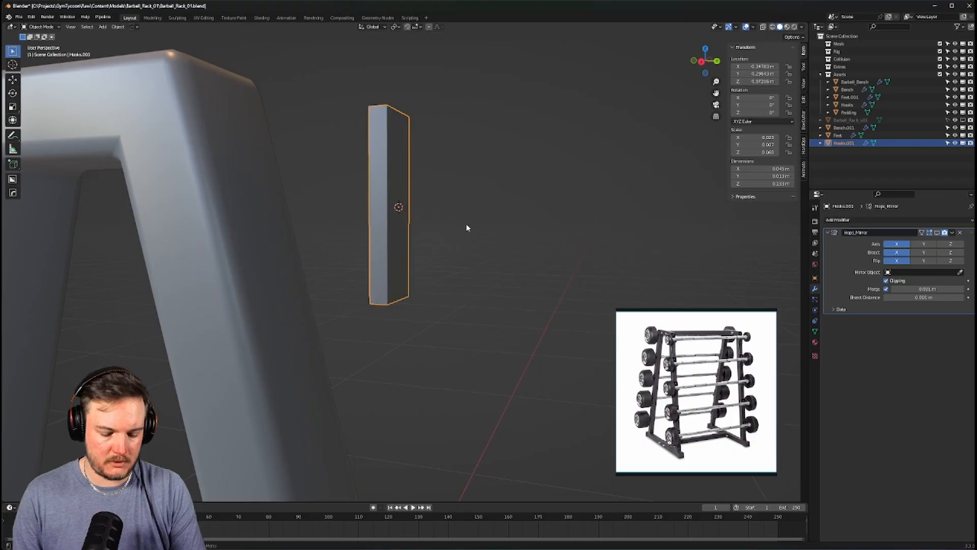
text(rz180)
key(Return)
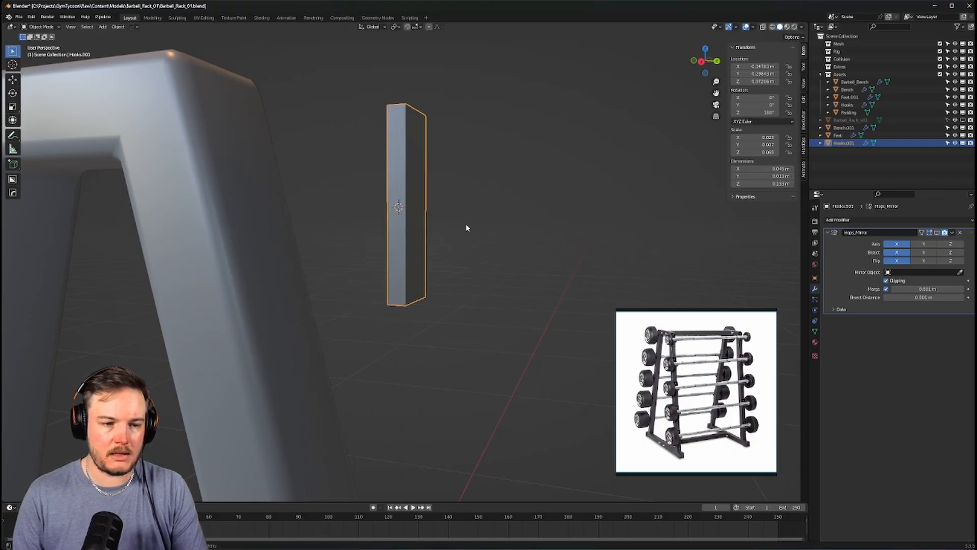
Change the transform pivot point, and set snapping to Face Project with Center as the base and Align Rotation to Target enabled
scroll(466, 227, down, 6)
middle_drag(466, 227, 374, 80)
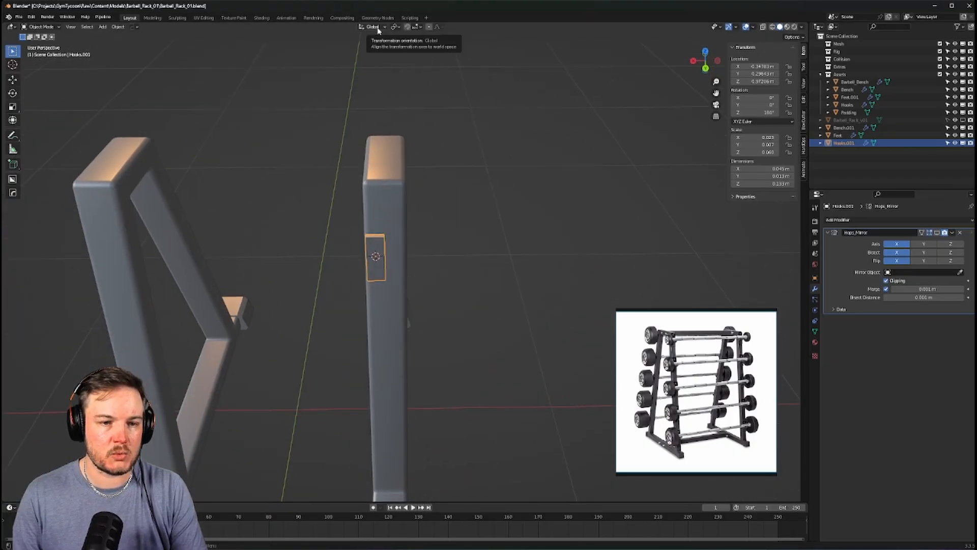
click(396, 26)
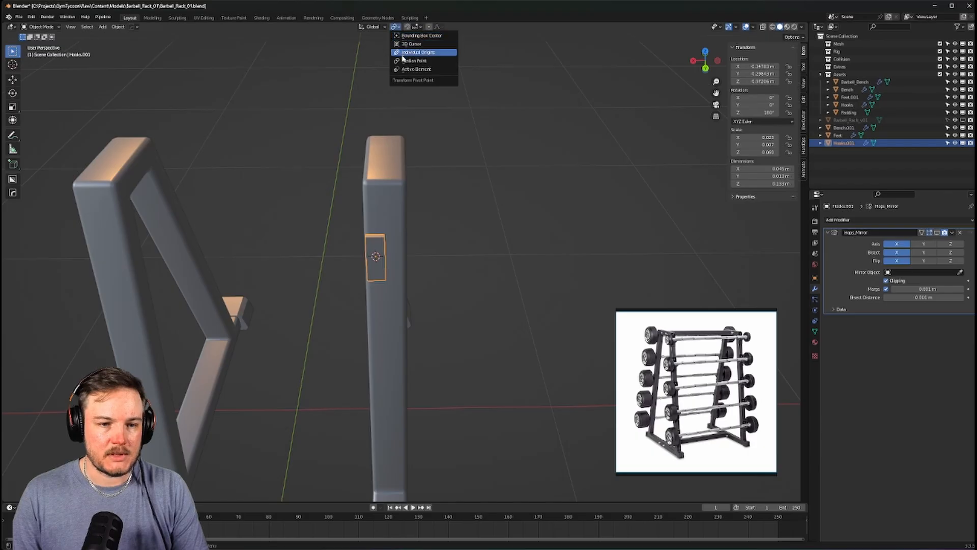
click(410, 46)
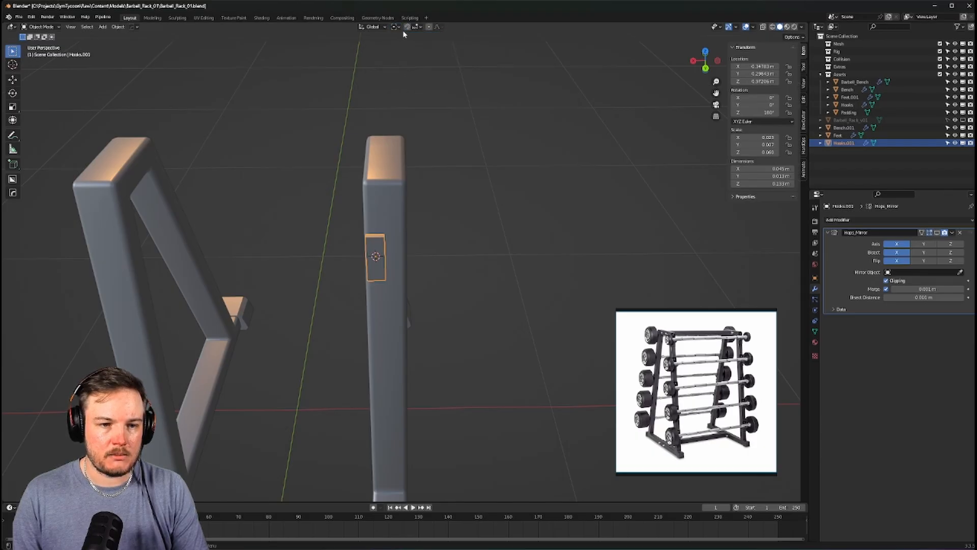
click(421, 27)
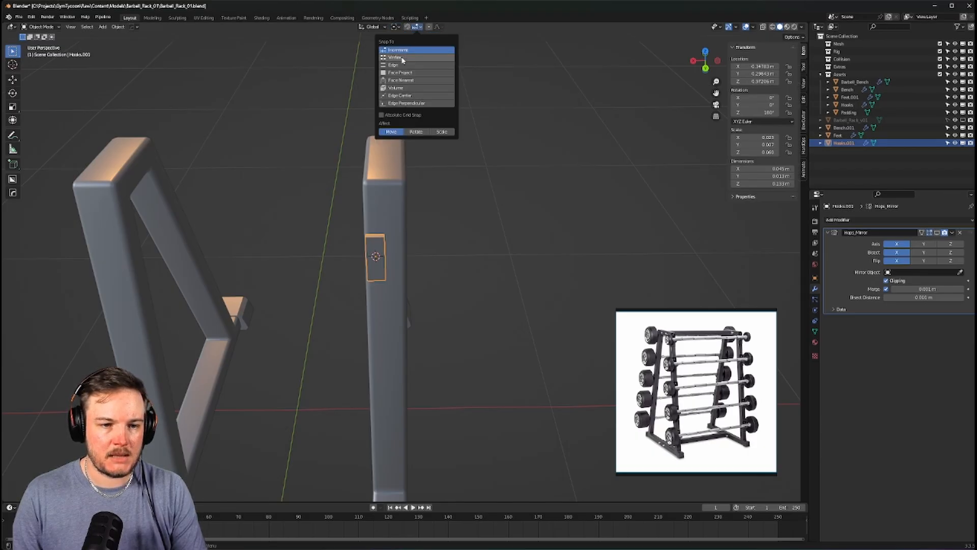
click(400, 73)
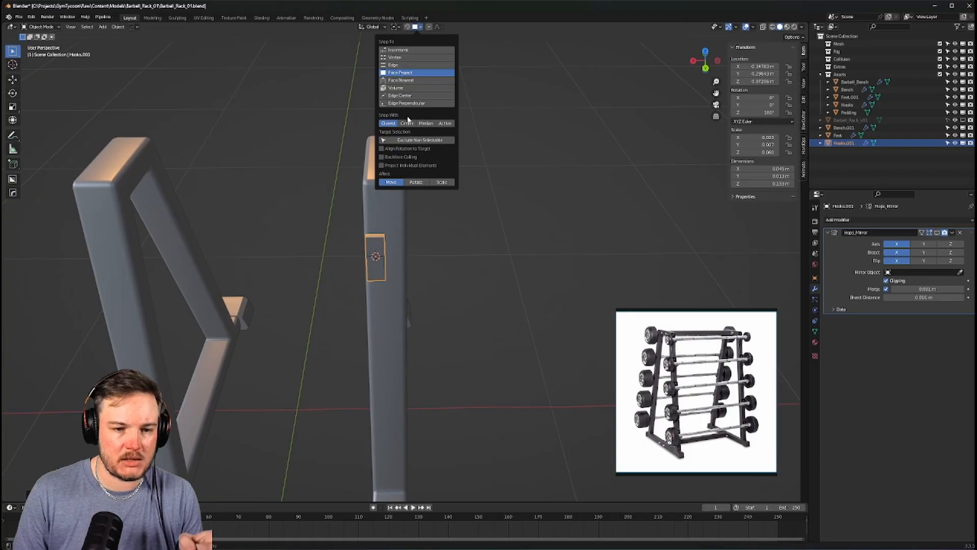
click(390, 149)
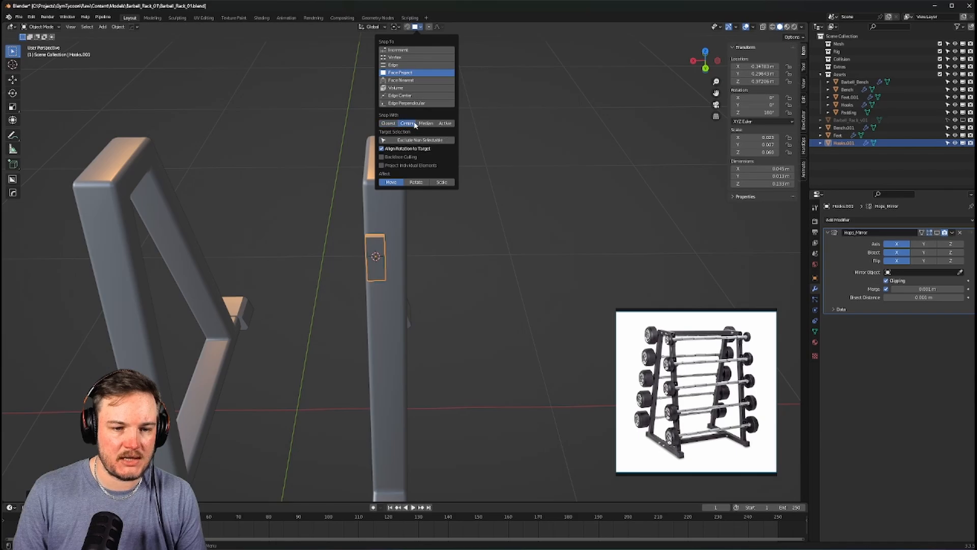
Try to snap the plate onto the face of the nearby sloping leg
scroll(426, 187, up, 3)
middle_drag(426, 186, 388, 198)
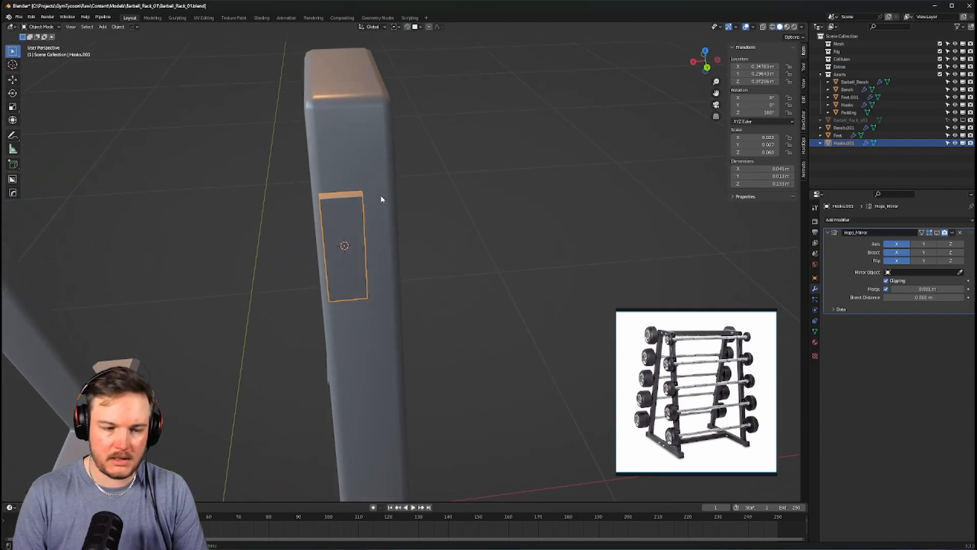
key(g)
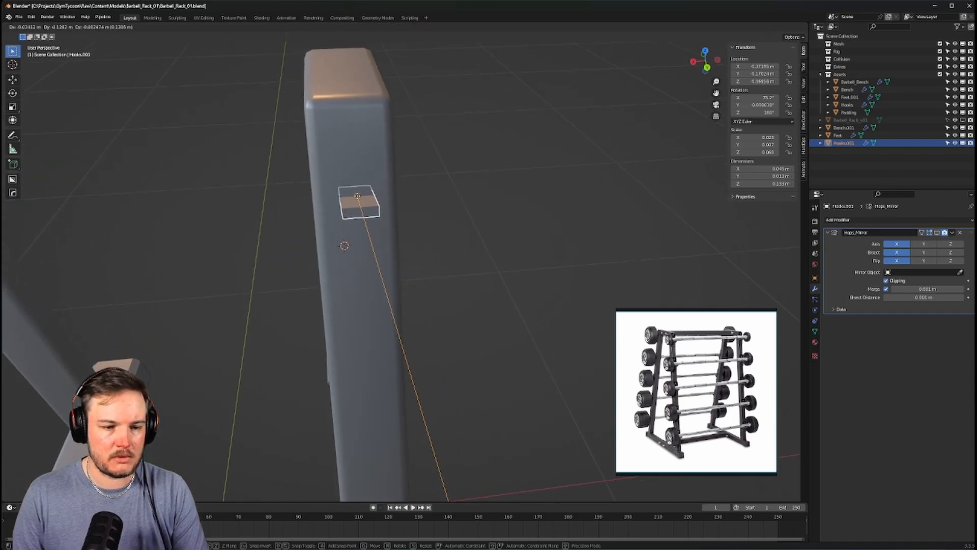
right_click(373, 195)
Apply the plate's rotation and scale
key(ctrl+a)
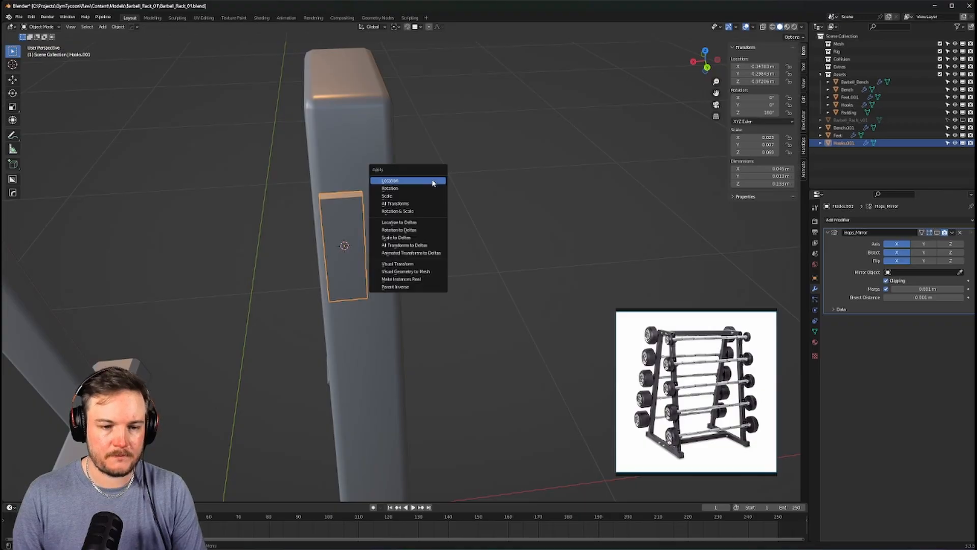
click(416, 188)
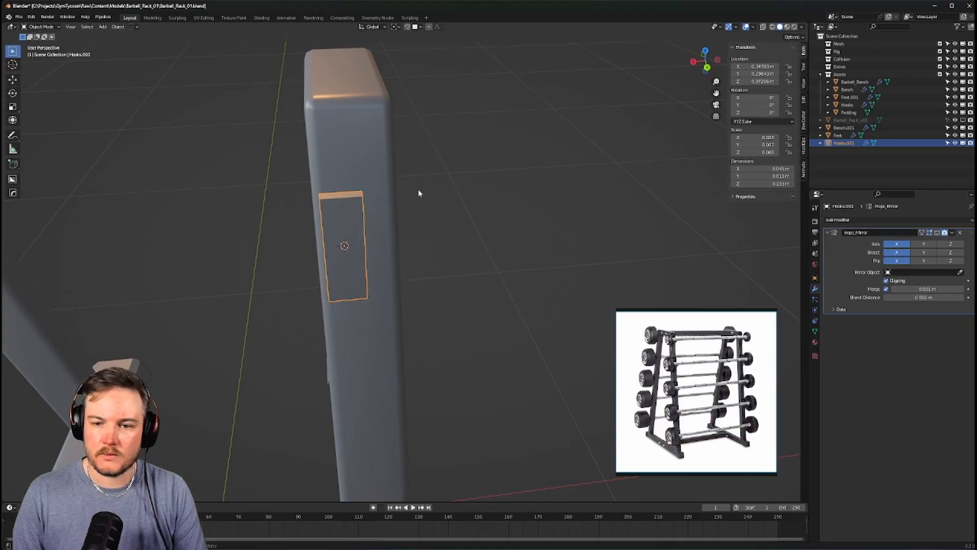
key(ctrl+a)
click(417, 197)
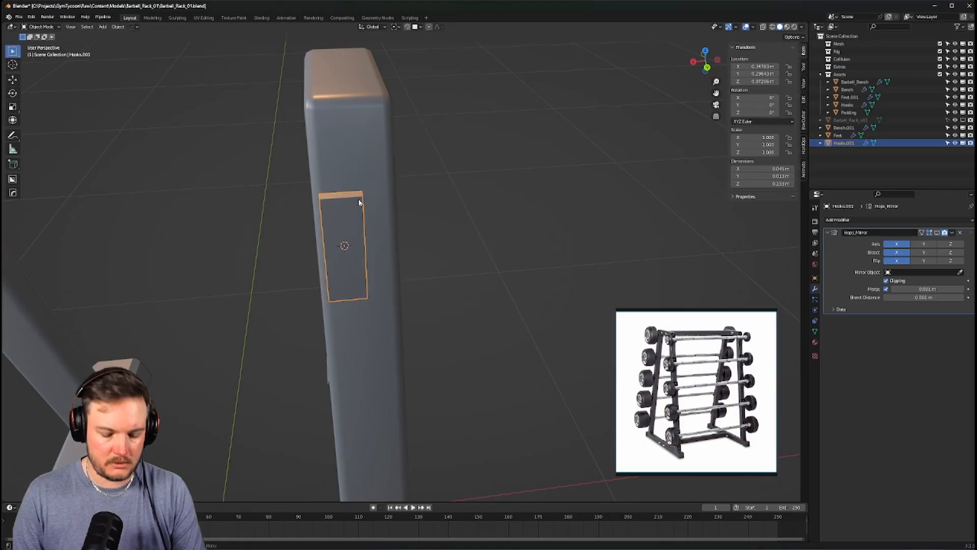
Retry snapping the plate onto the leg face, and check the frame and plate from the opposite side
key(g)
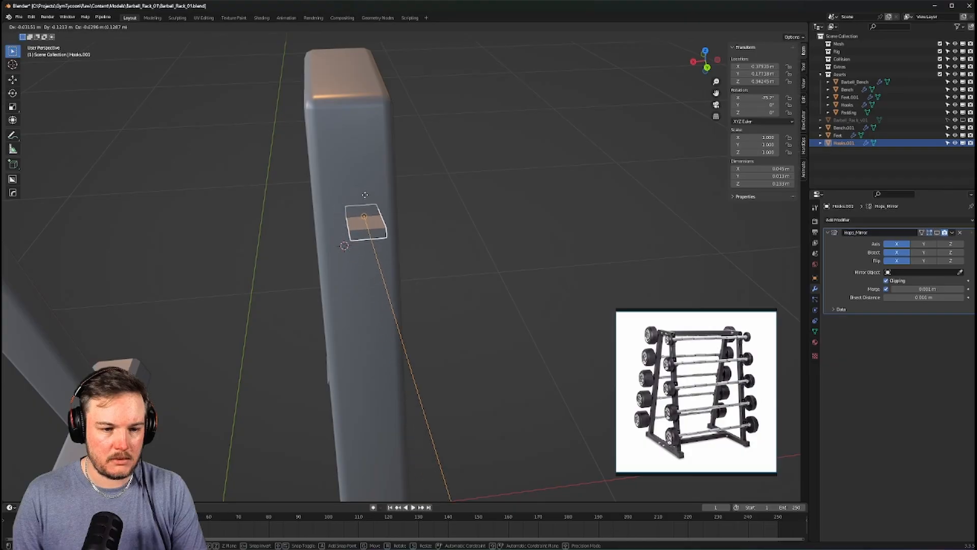
right_click(364, 202)
middle_drag(370, 205, 312, 195)
click(467, 188)
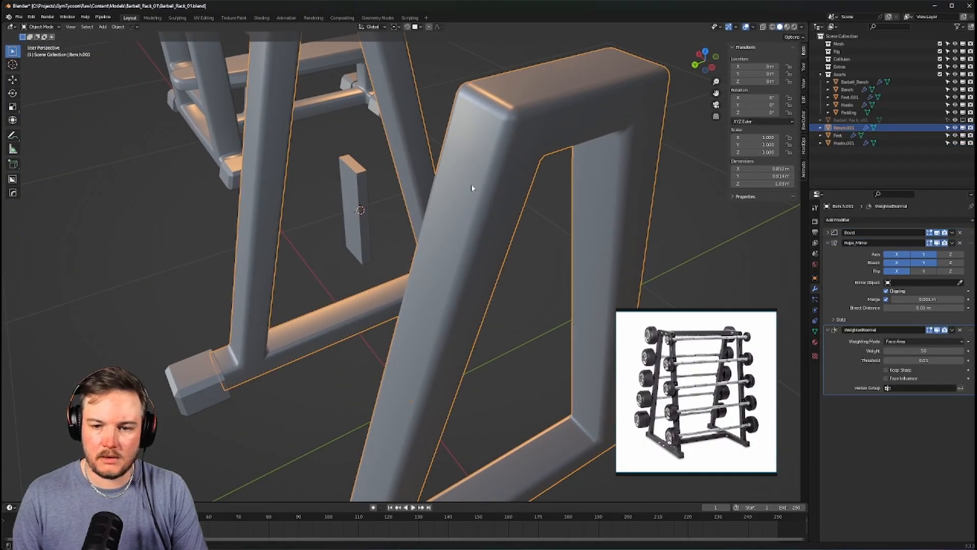
middle_drag(471, 189, 417, 215)
click(353, 232)
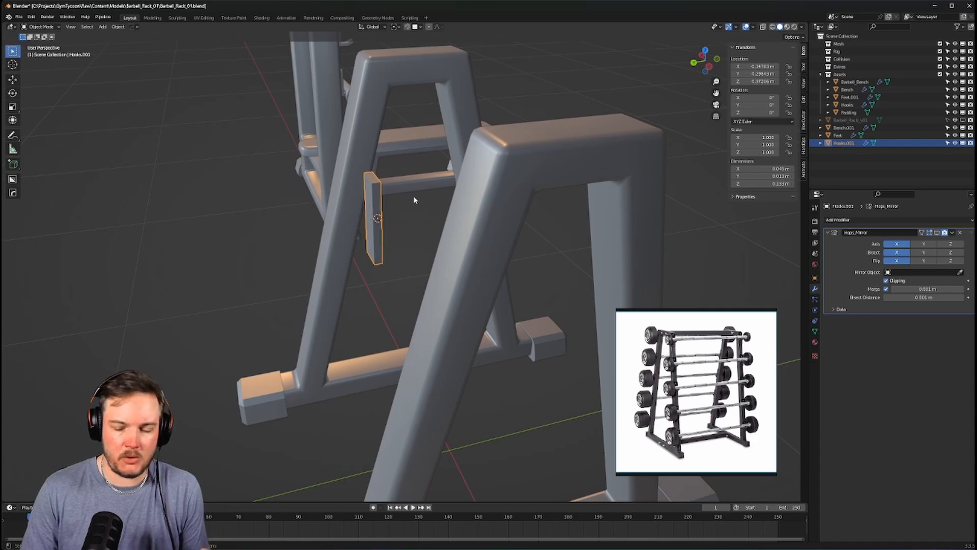
Make snapping affect Rotate and try to move the plate onto the sloping leg
click(418, 28)
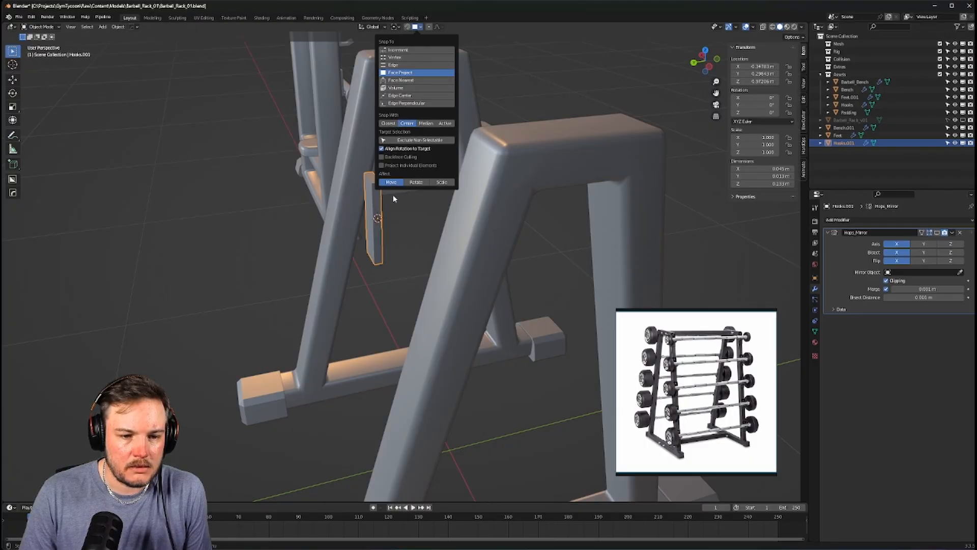
click(411, 183)
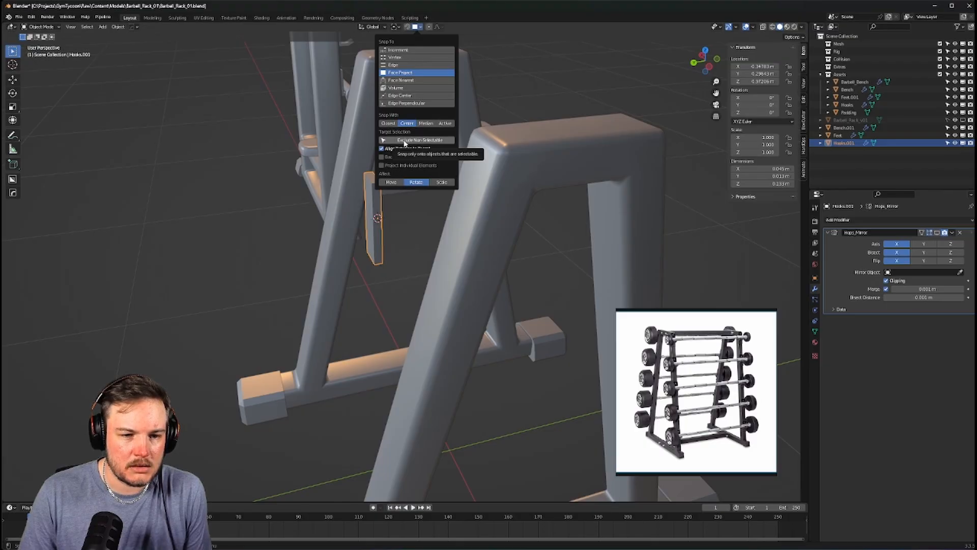
mouse_move(454, 203)
middle_down()
mouse_move(437, 209)
mouse_move(454, 203)
middle_up()
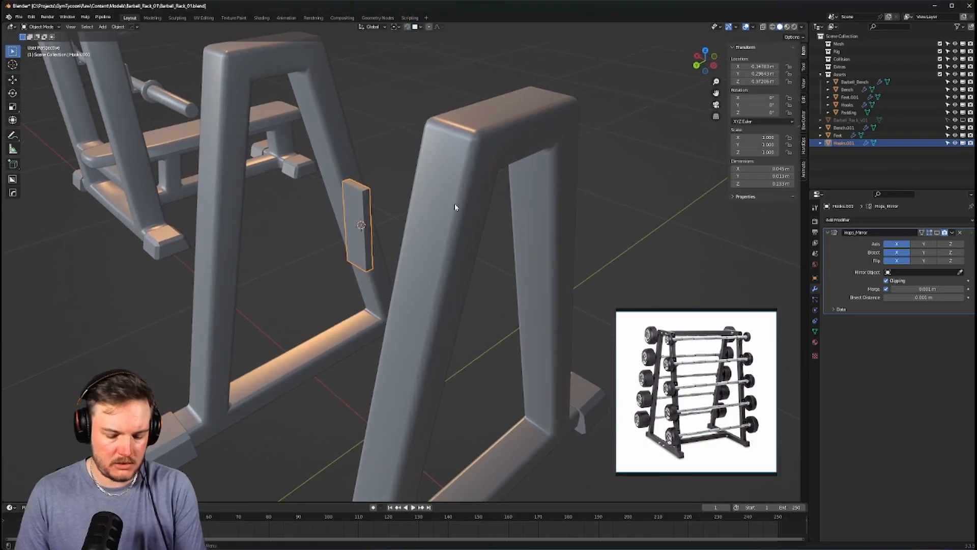
key(g)
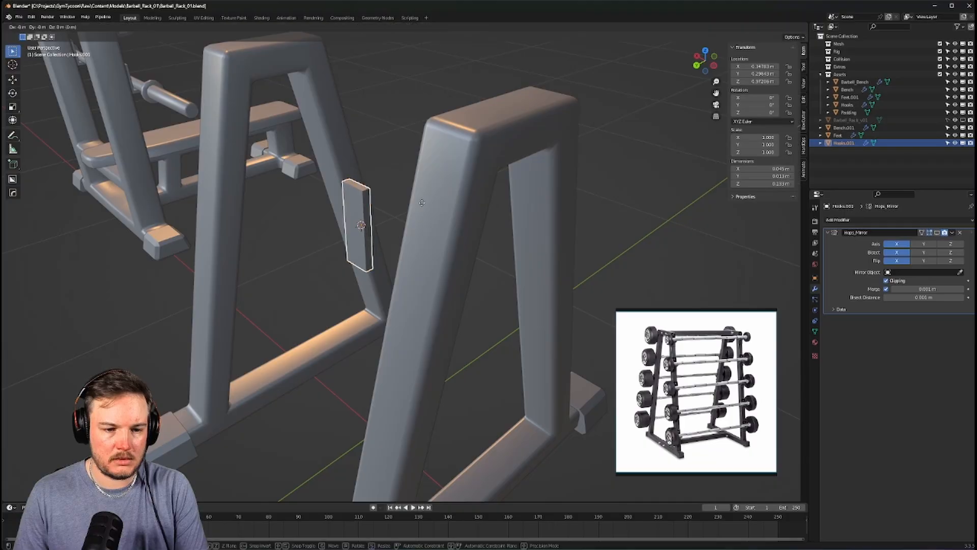
key(Escape)
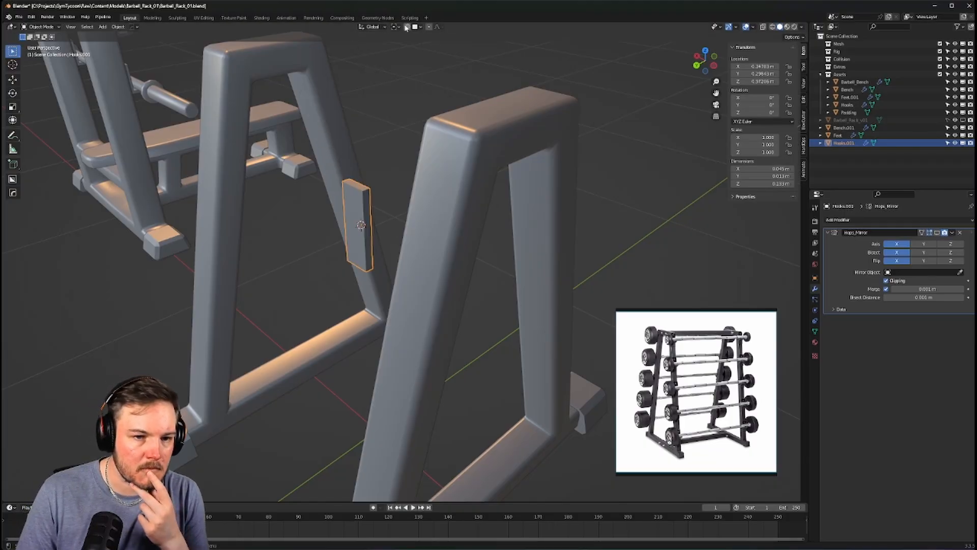
Enable Move alongside Rotate for snapping with Closest as the base, and test it by moving the plate toward the leg
click(420, 27)
click(388, 123)
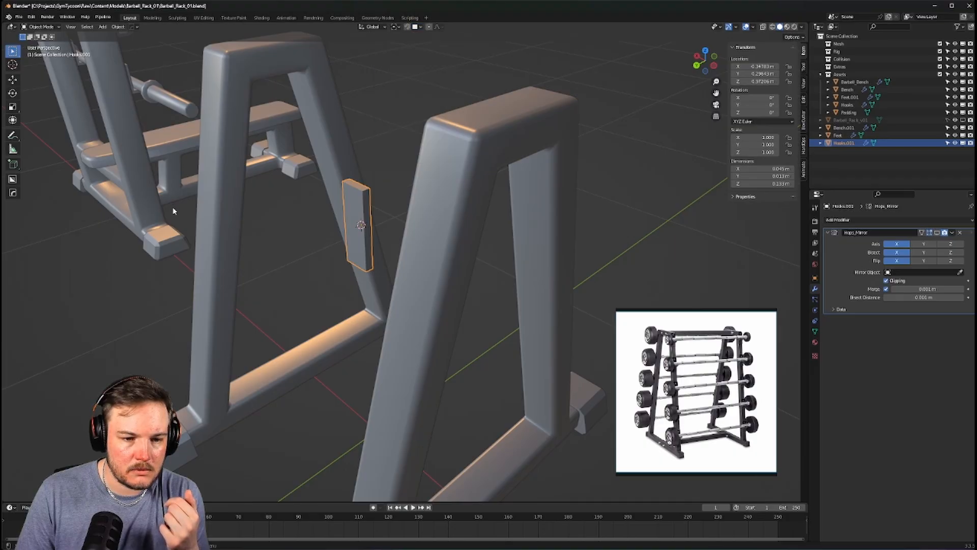
key(g)
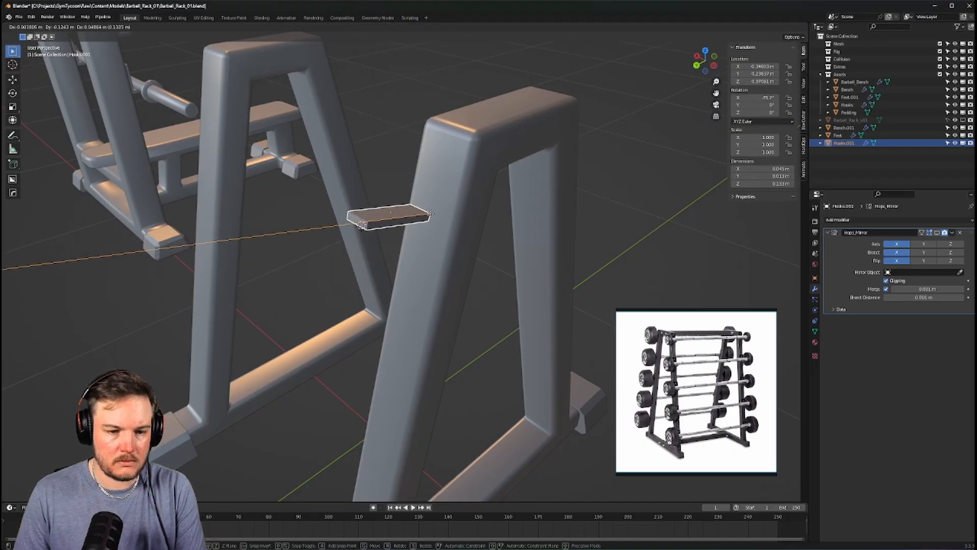
key(Escape)
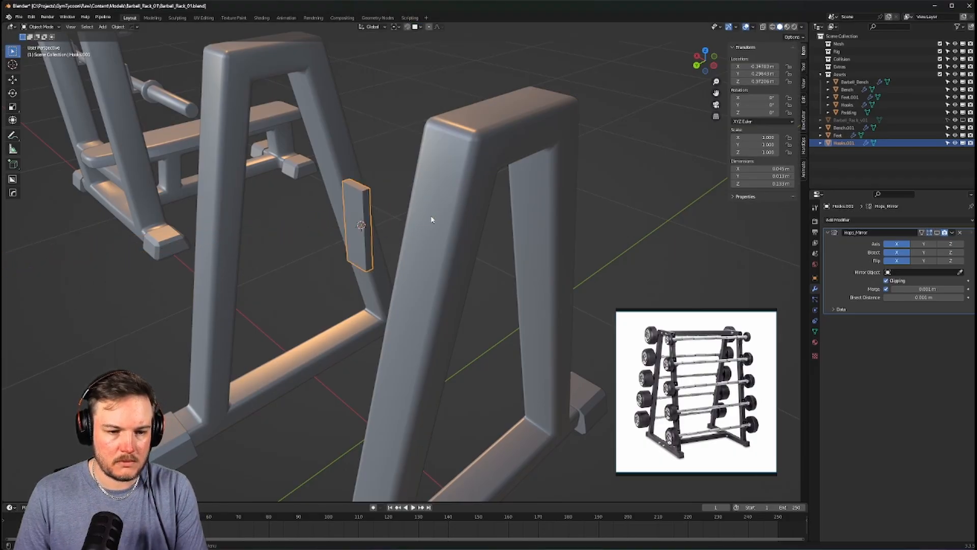
click(373, 27)
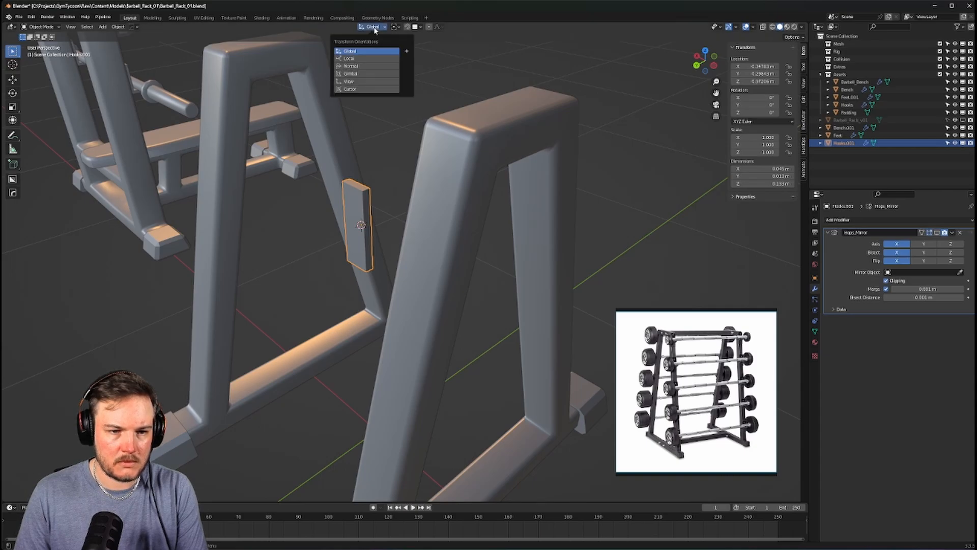
click(396, 28)
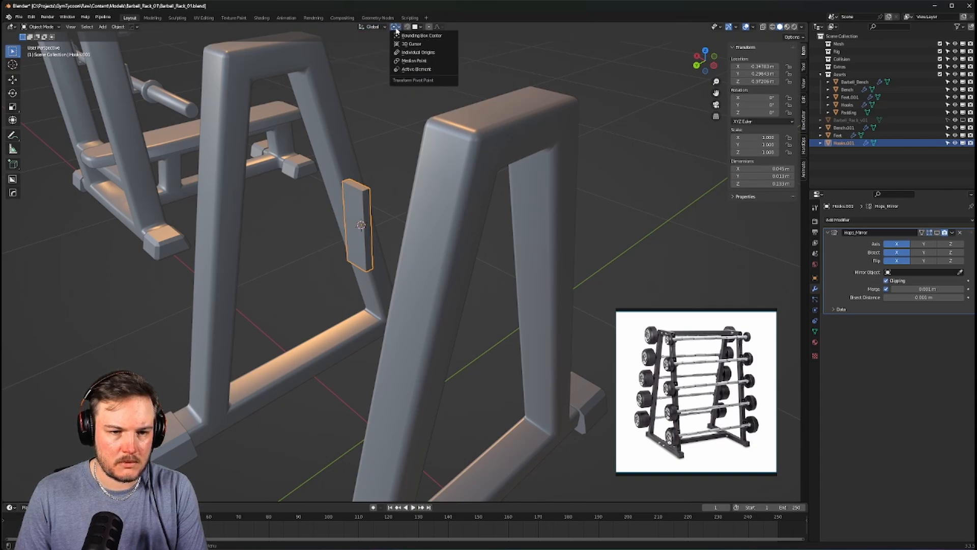
click(398, 36)
Select the side frame and turn off its Mirror modifier in the viewport, leaving Weighted Normal on
click(460, 147)
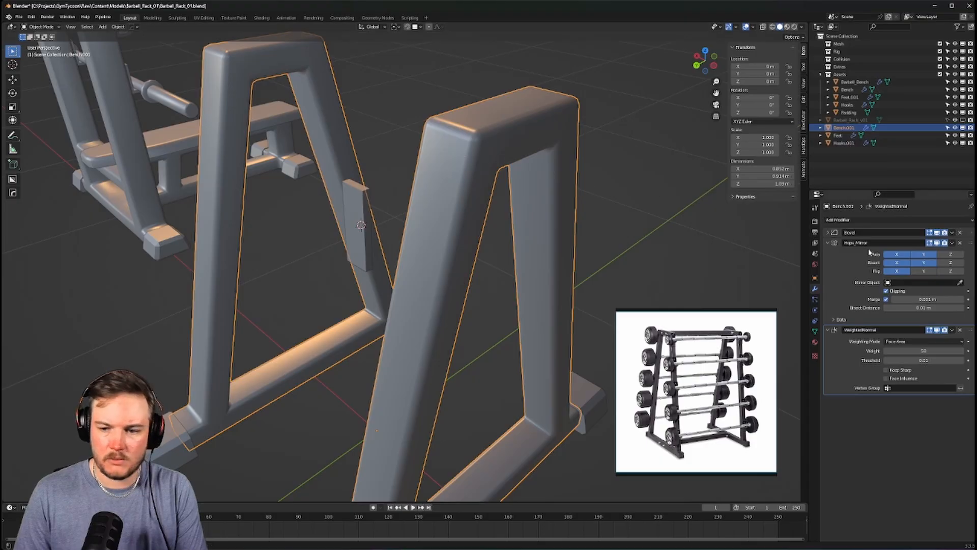
click(938, 329)
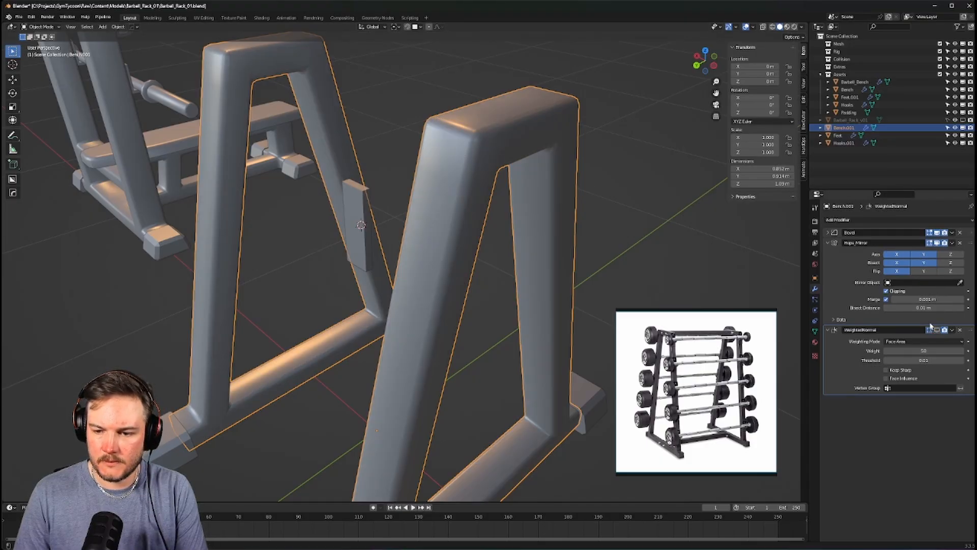
click(937, 330)
click(937, 243)
Select the plate and try to snap it onto the unmirrored leg using the Closest snap base
middle_drag(454, 171, 479, 180)
click(363, 225)
key(g)
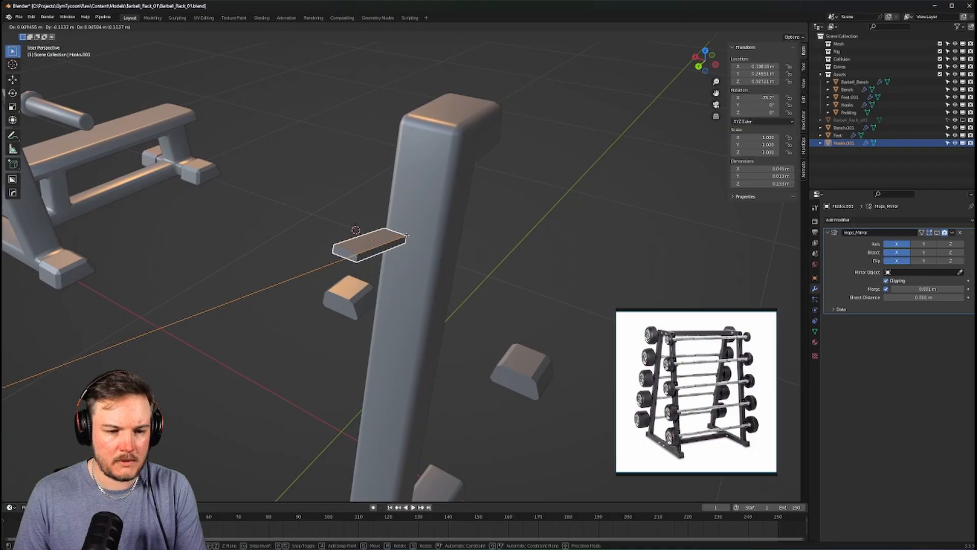
key(Escape)
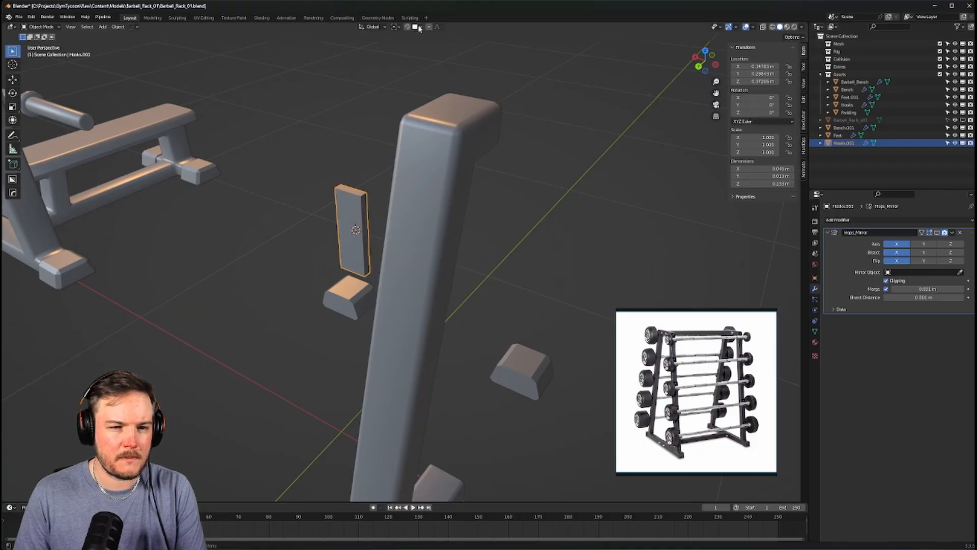
Set the snap base to Center and try snapping the plate onto the upper part of the sloping leg
click(420, 27)
click(408, 124)
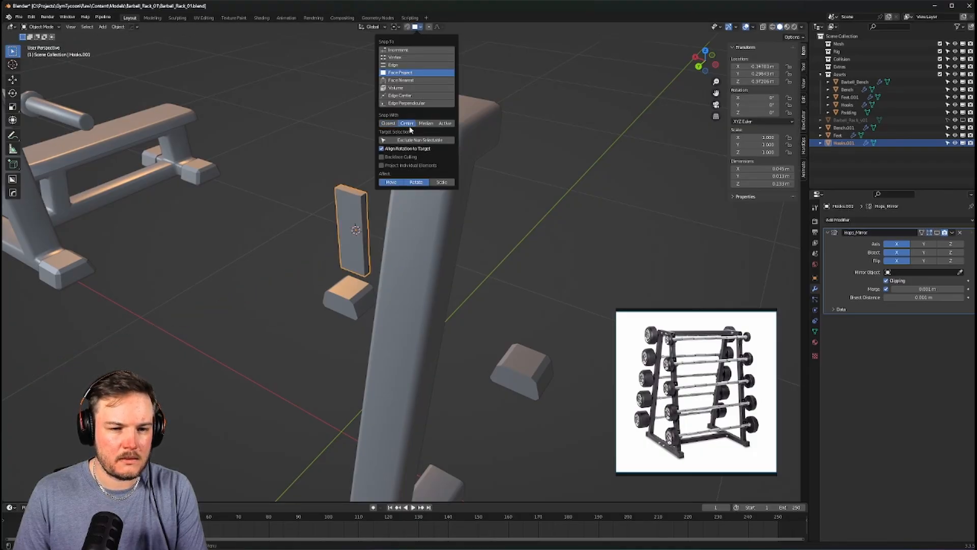
key(g)
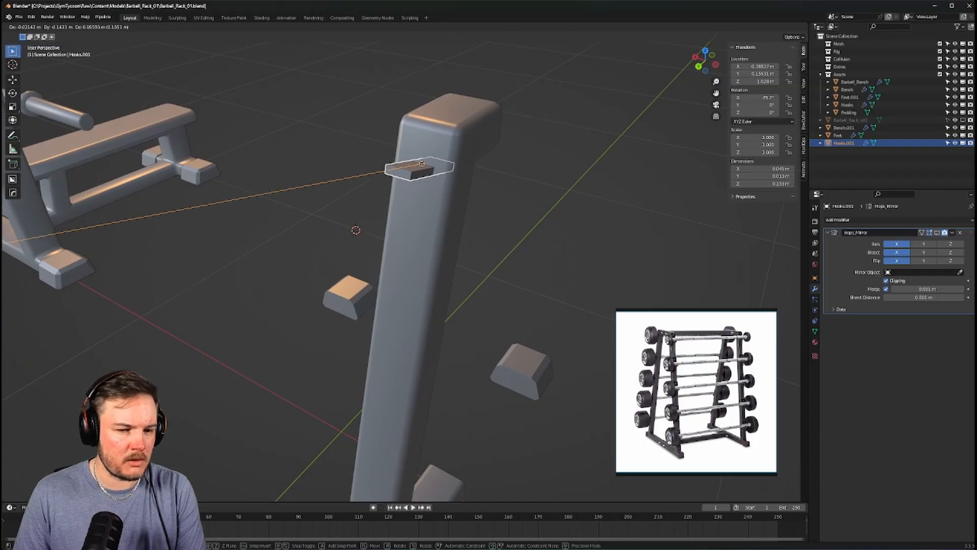
click(422, 164)
middle_drag(421, 166, 469, 168)
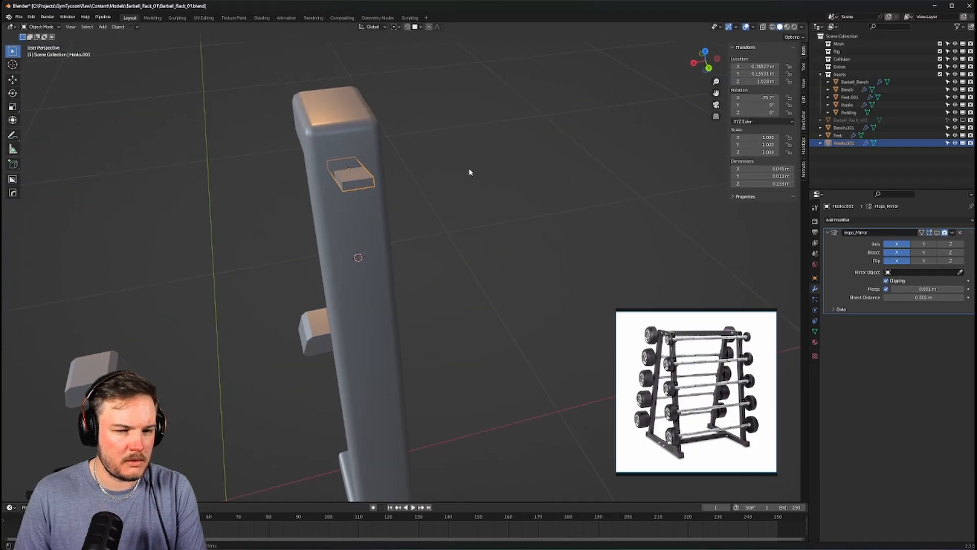
key(g)
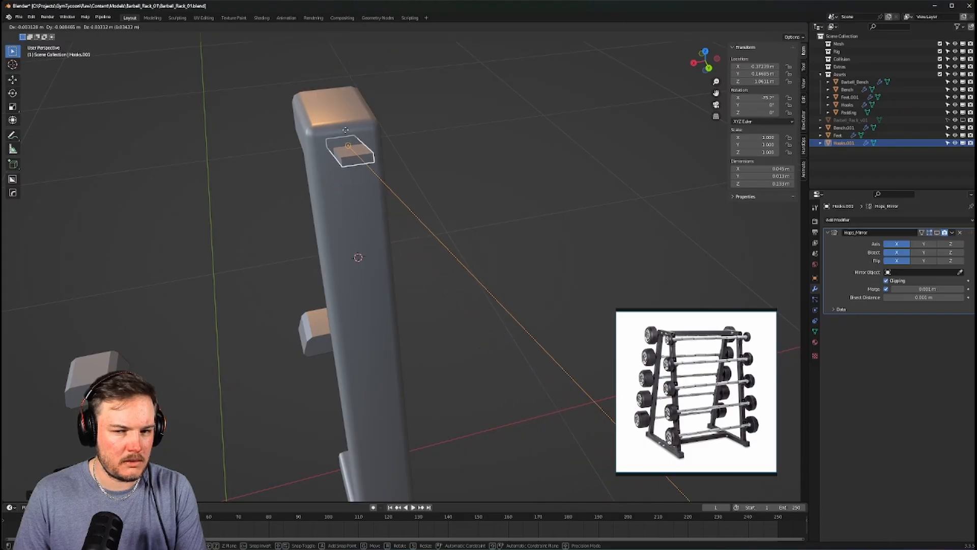
click(347, 183)
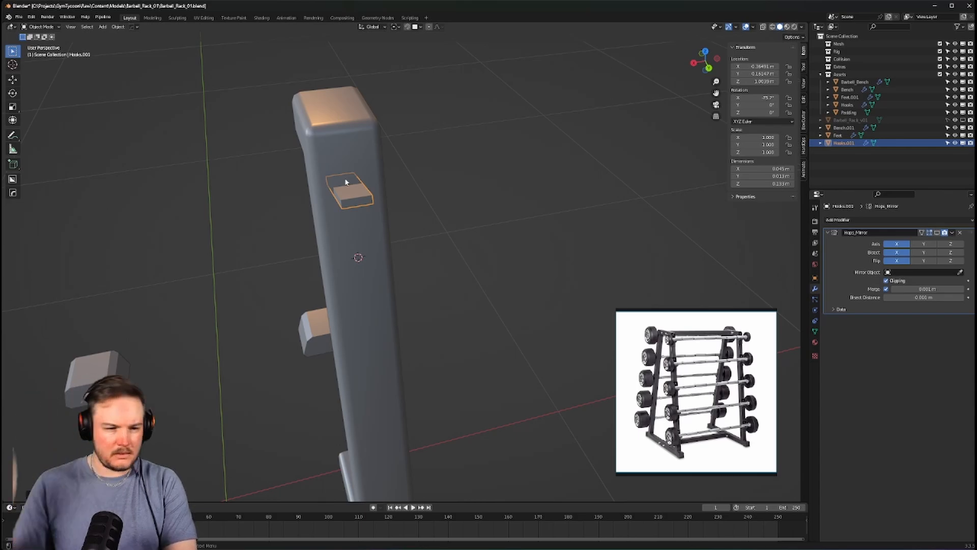
Turn off the side frame's Weighted Normal modifier in the viewport, collapse its Mirror settings, and reselect the plate
click(374, 152)
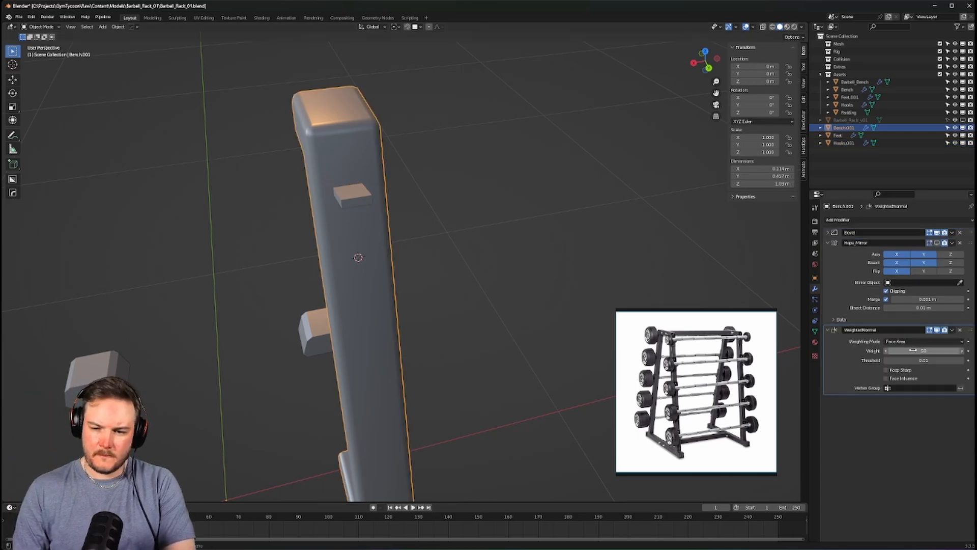
click(932, 331)
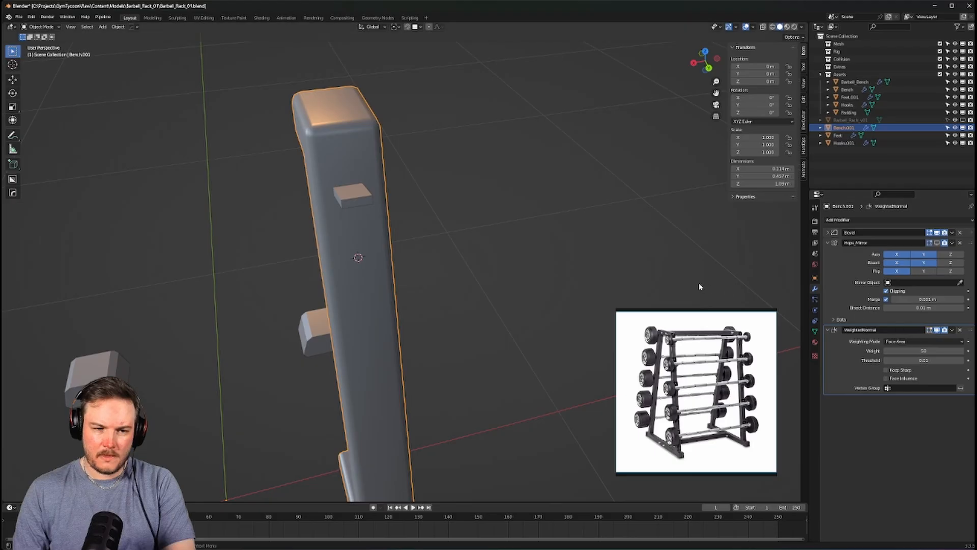
click(937, 330)
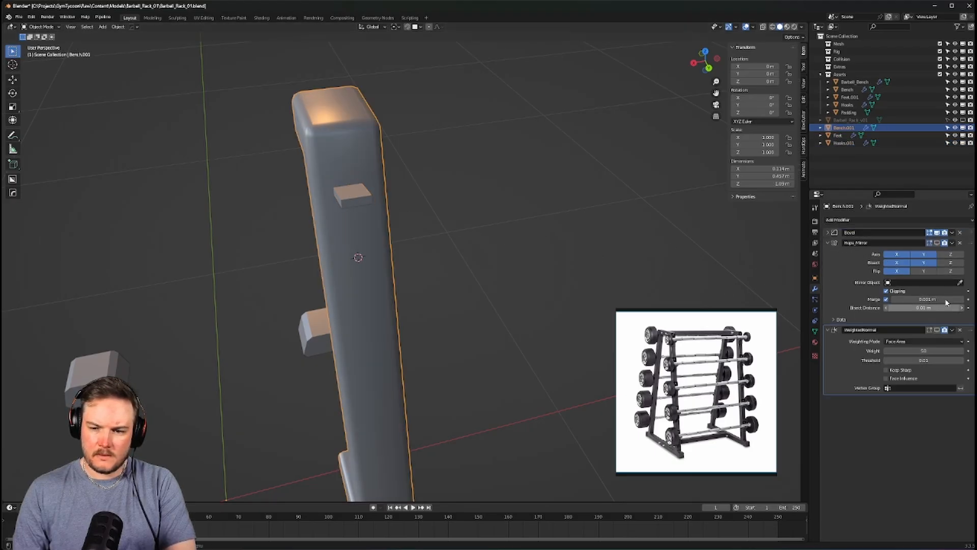
click(830, 244)
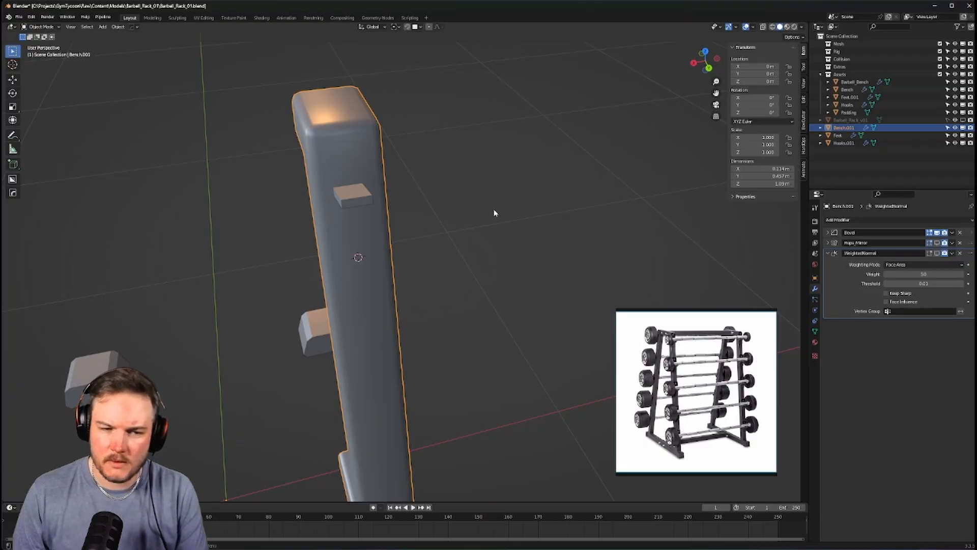
key(g)
key(Escape)
click(350, 193)
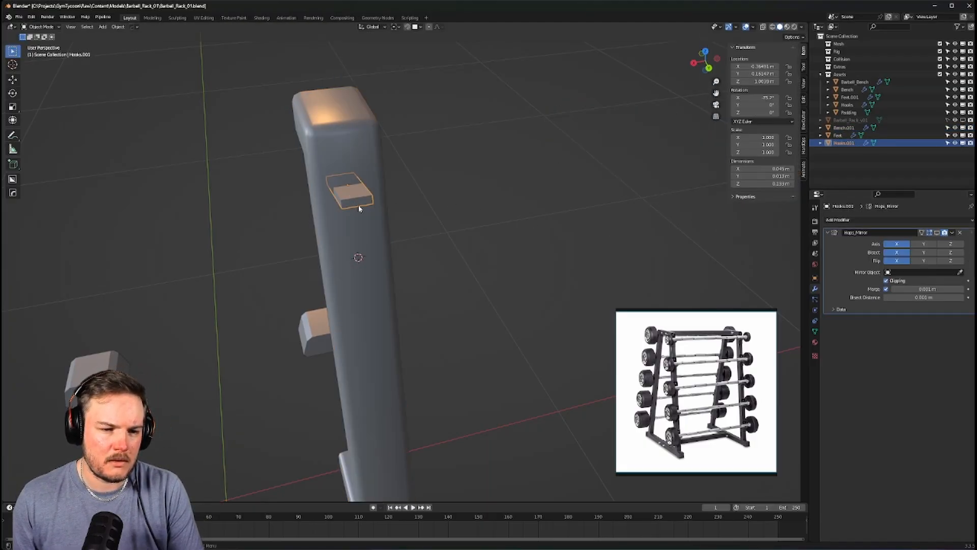
Try snapping the plate onto the leg again, including with the transform orientation set to Normal
key(g)
right_click(407, 203)
scroll(405, 188, up, 1)
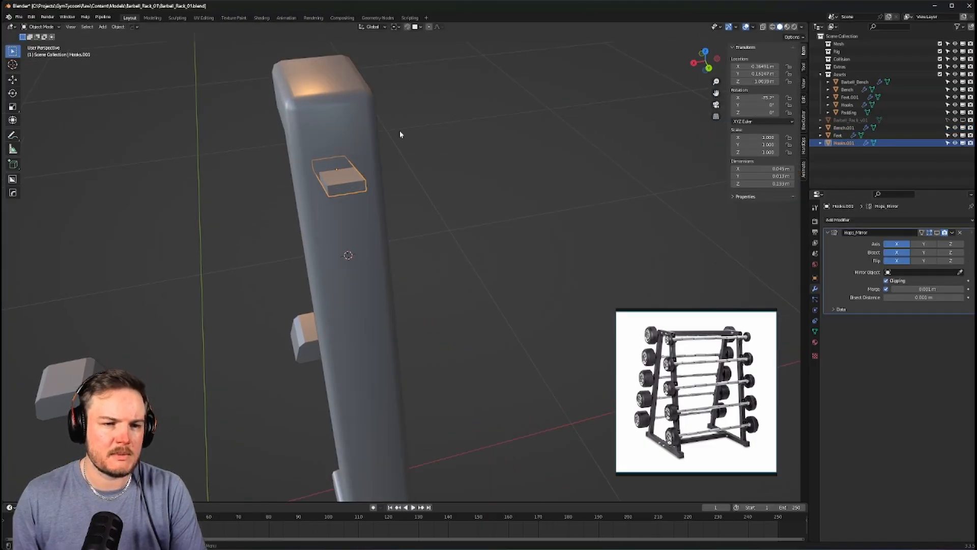
middle_drag(399, 131, 293, 126)
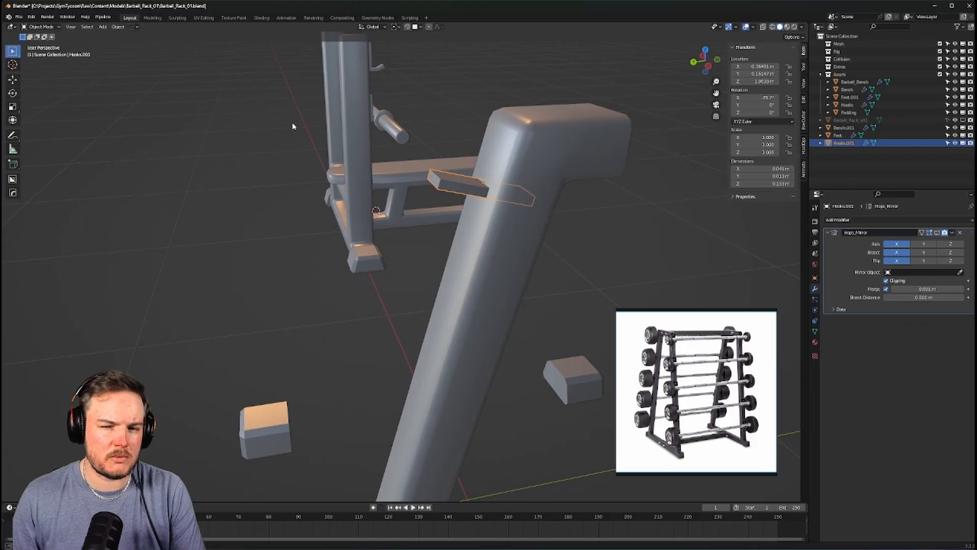
click(415, 27)
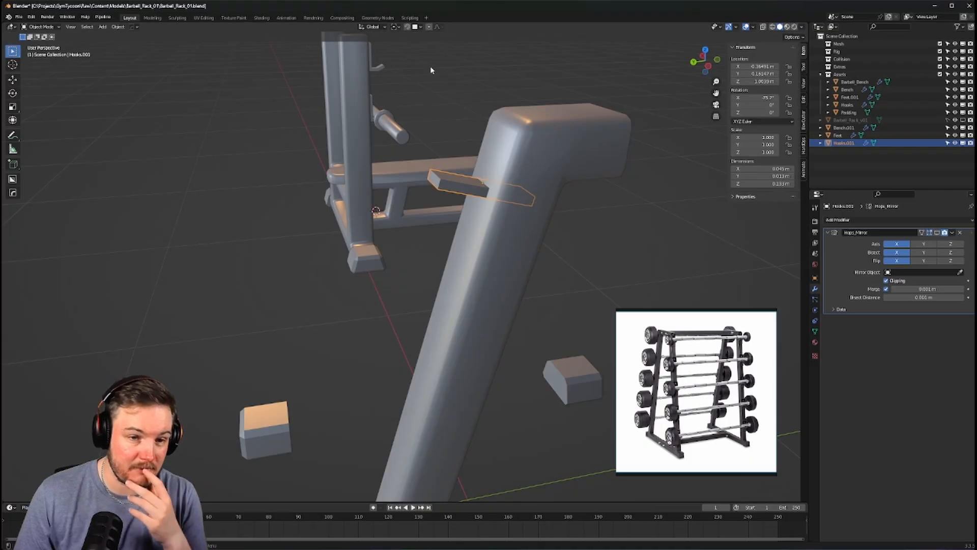
click(383, 27)
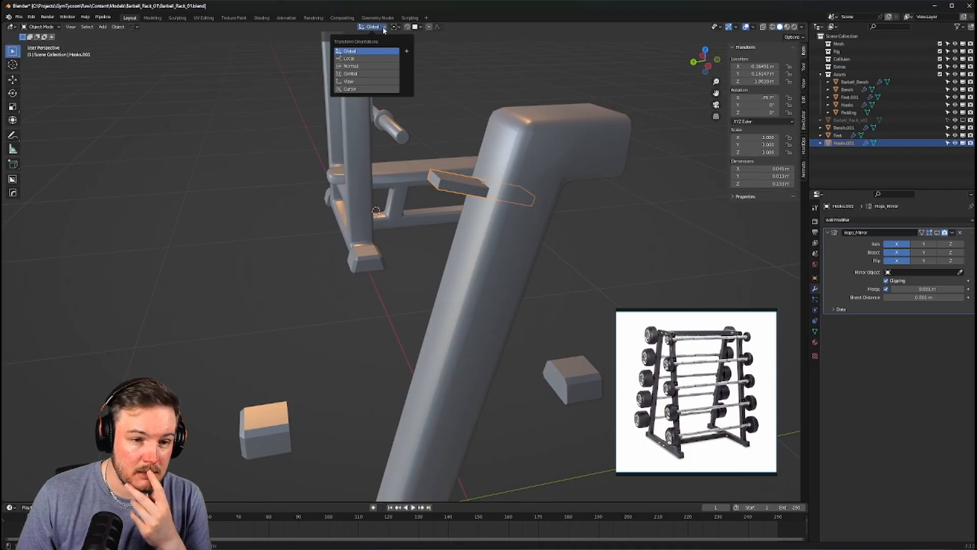
click(362, 66)
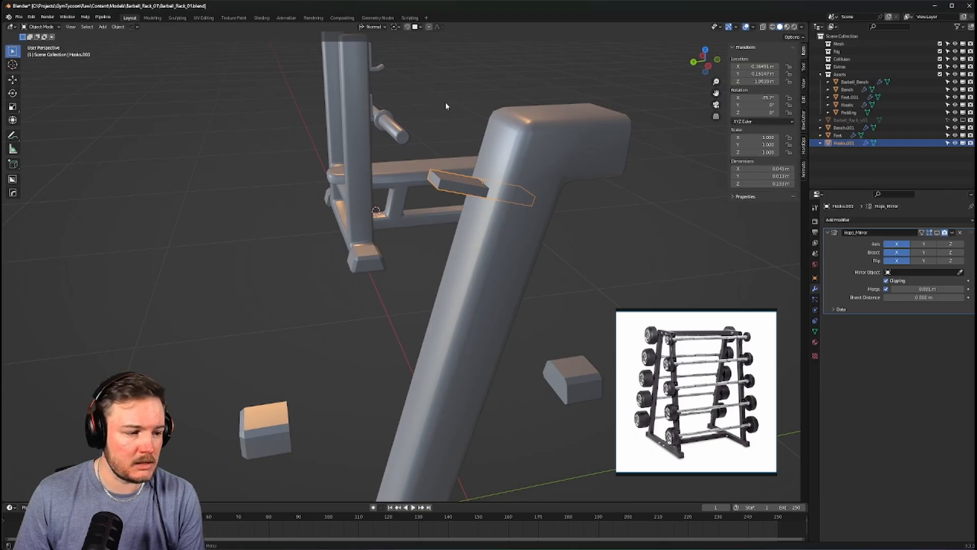
click(421, 26)
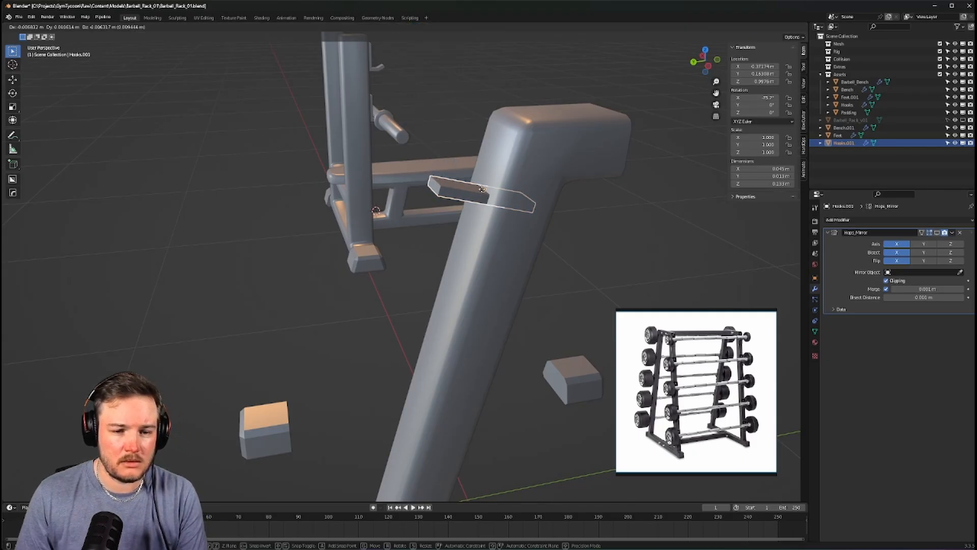
click(497, 189)
click(497, 189)
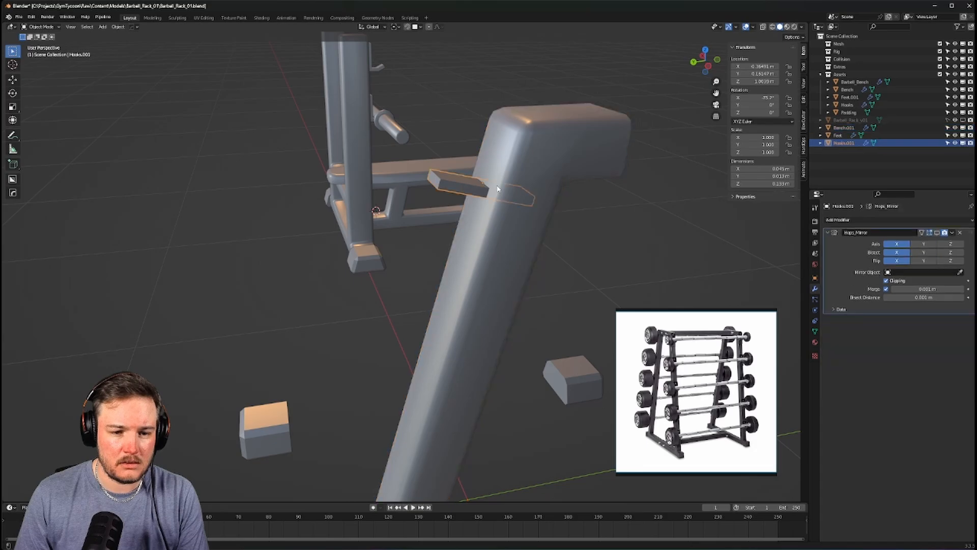
click(498, 189)
click(498, 188)
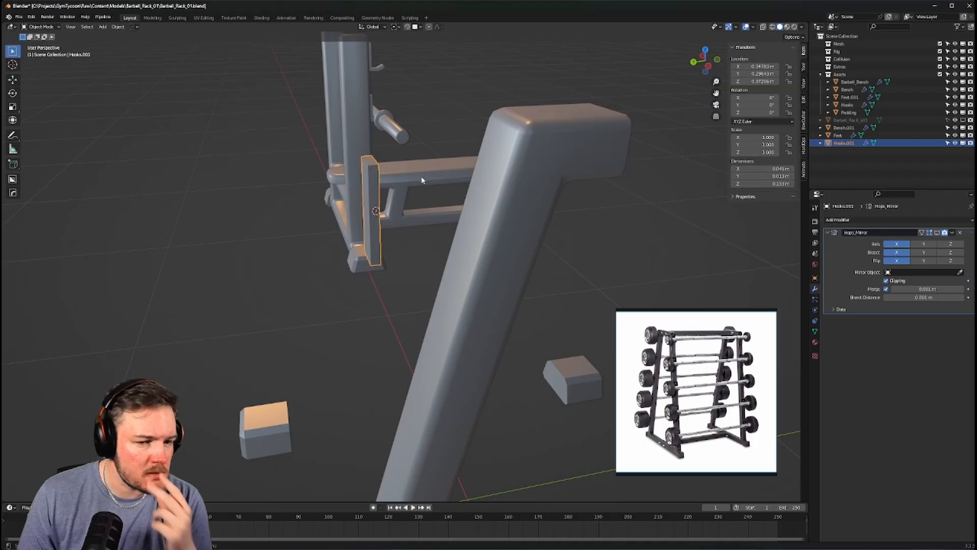
Move the upright plate about 0.12 m along Y toward the leg and test snapping it without rotation alignment
key(g)
key(y)
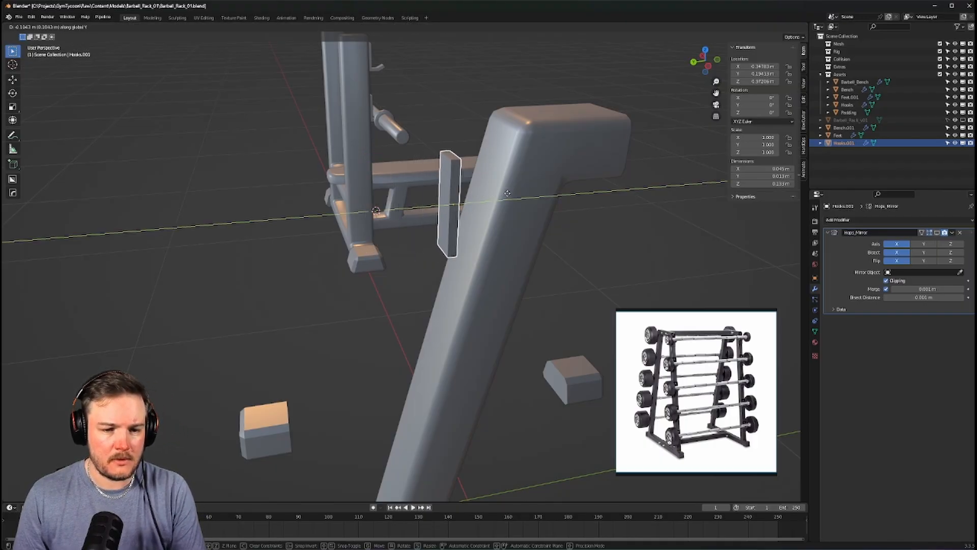
click(515, 196)
key(g)
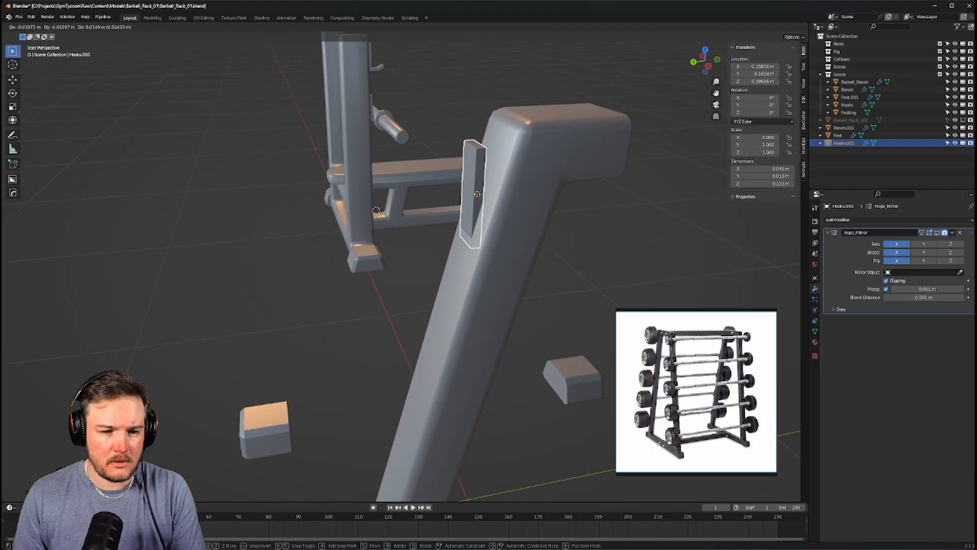
right_click(477, 194)
Enable Align Rotation to Target for snapping and snap the plate onto the sloping leg
click(420, 26)
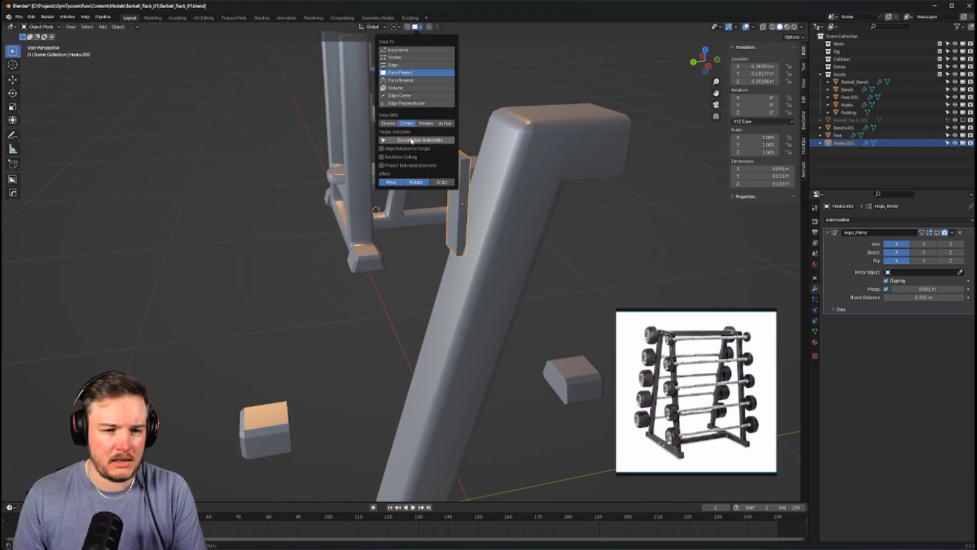
click(382, 149)
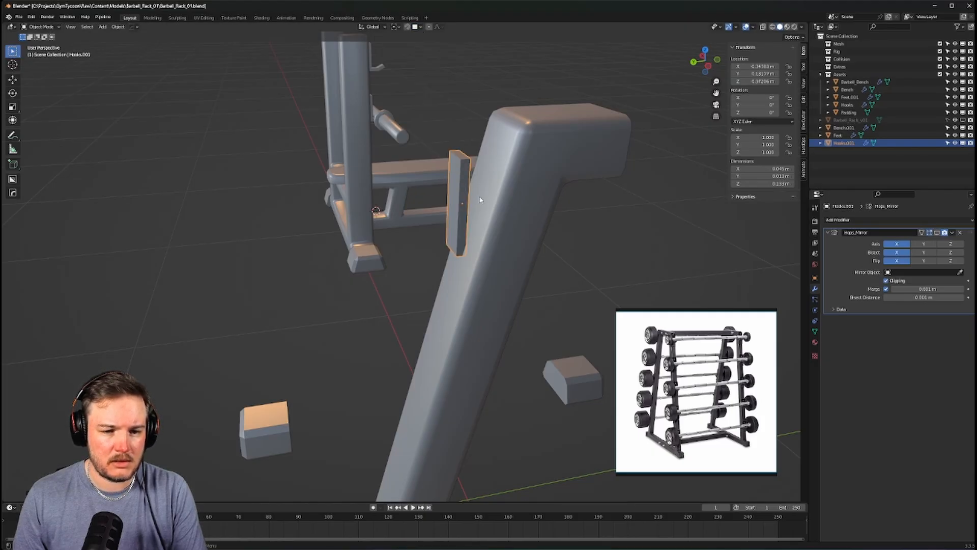
key(g)
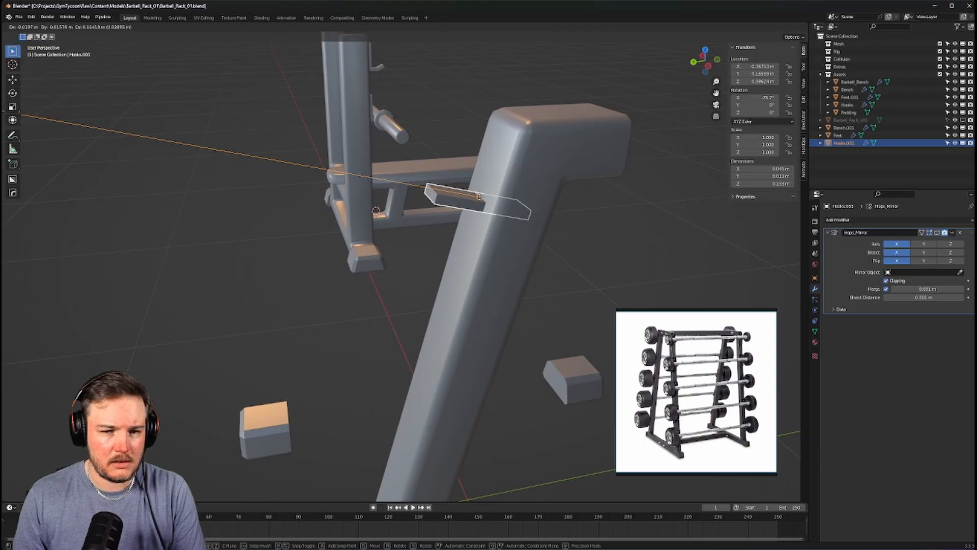
click(479, 196)
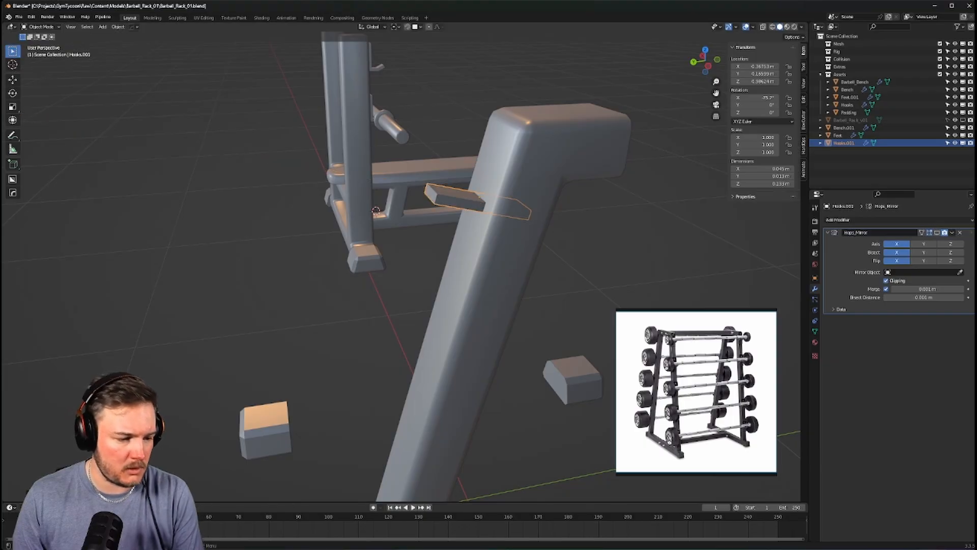
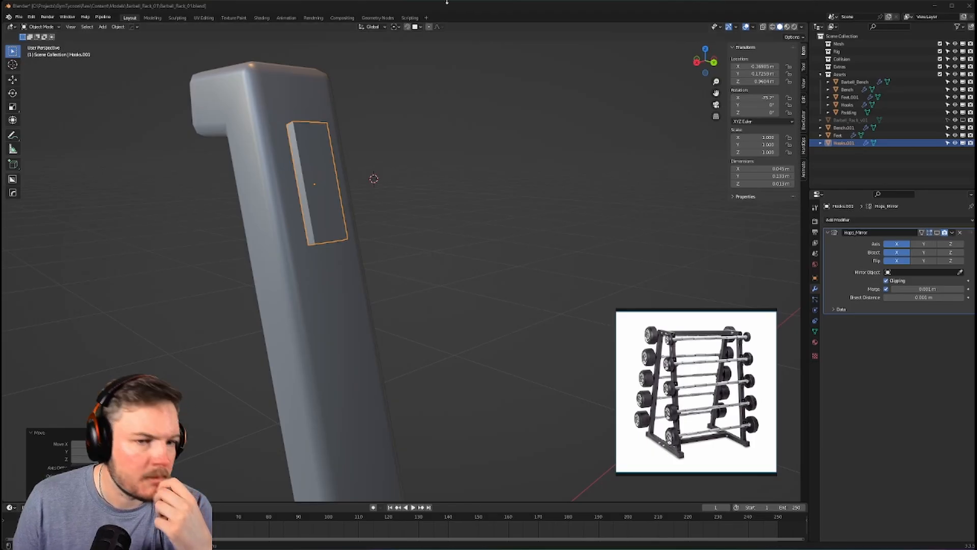
Restrict snapping to affect Move only, keeping Face Project and the Center base
click(414, 27)
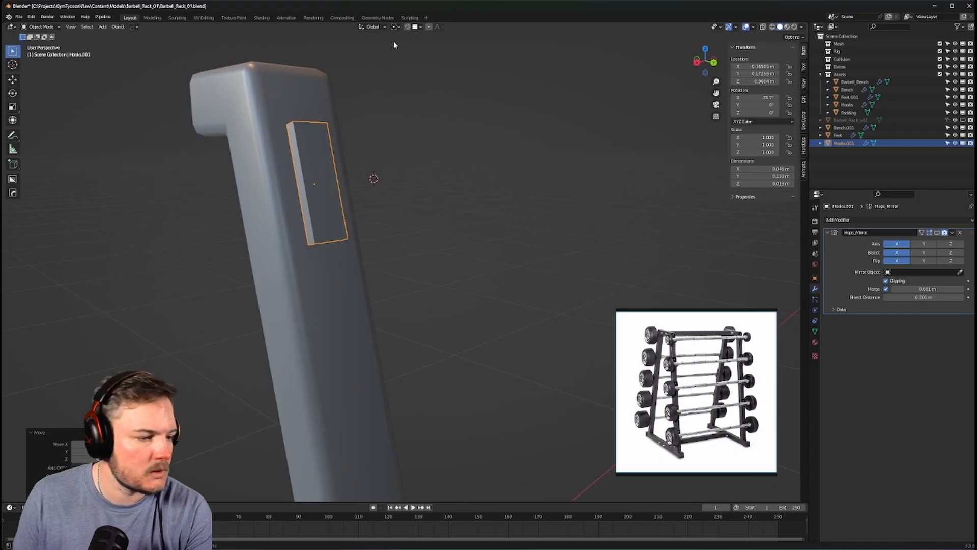
click(421, 27)
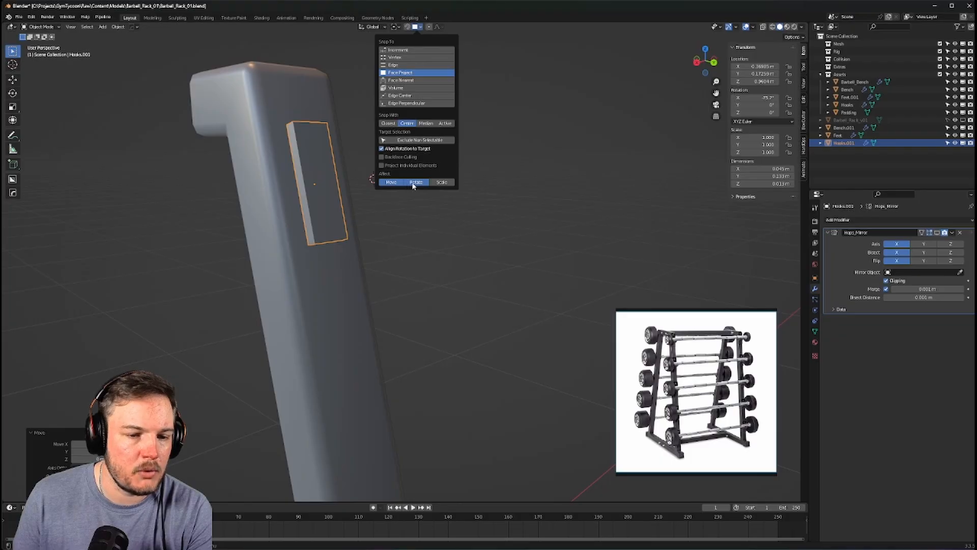
click(390, 182)
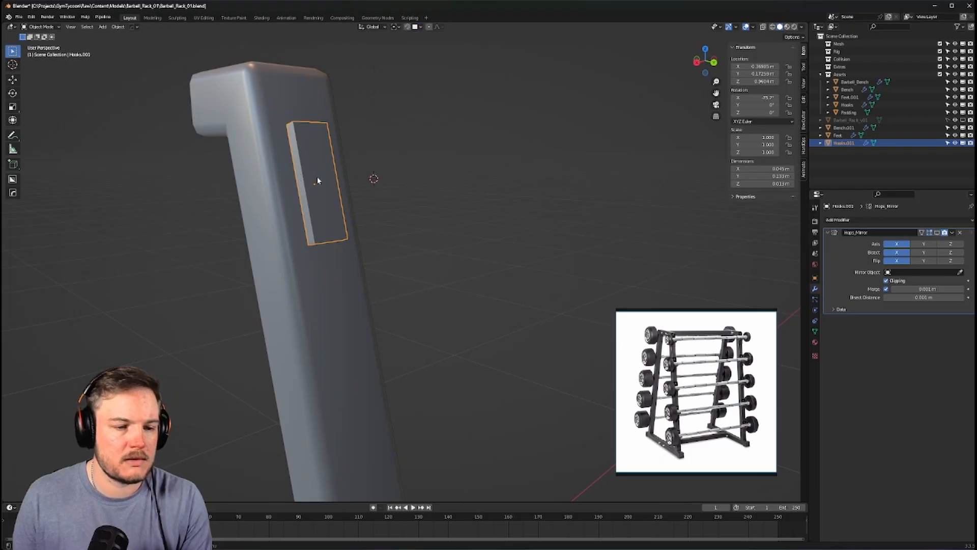
Reset the plate's X rotation to 0° and move it about 0.19 m along Y away from the leg
click(777, 95)
text(0)
key(Return)
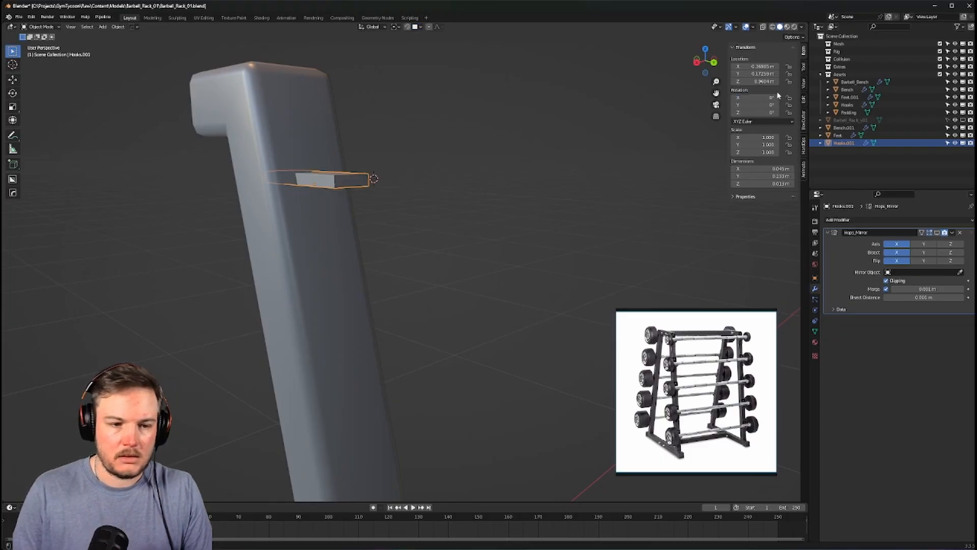
middle_drag(511, 155, 399, 170)
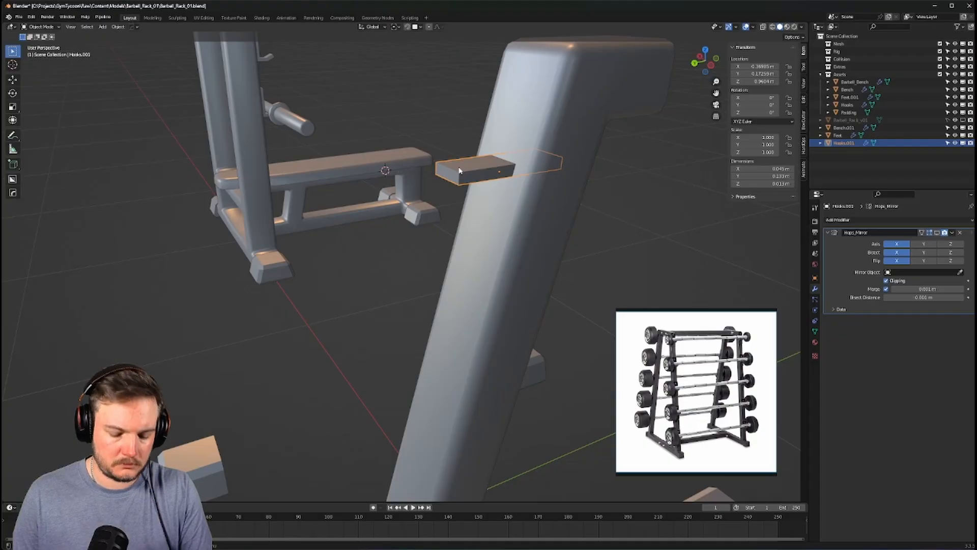
key(g)
key(y)
click(384, 202)
middle_drag(385, 203, 399, 208)
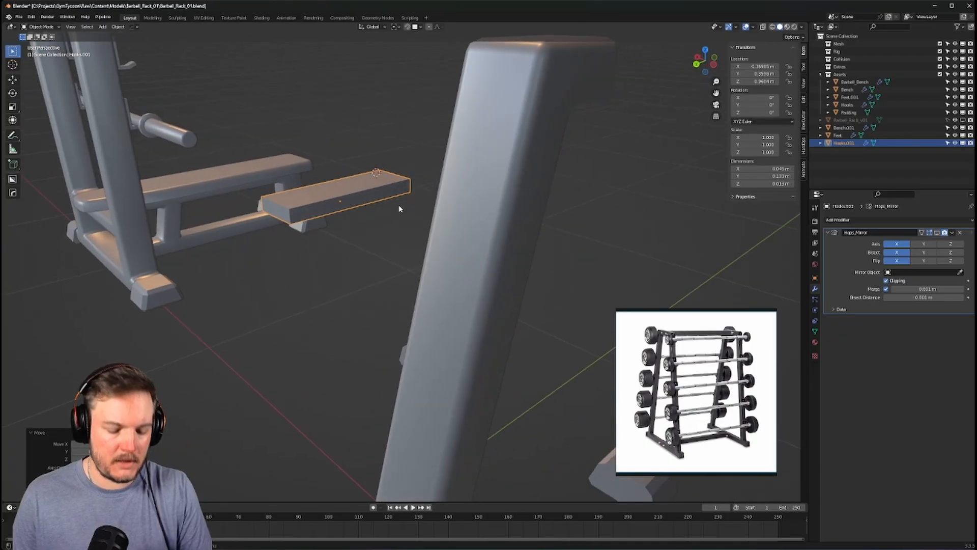
Test snapping the plate to the leg with Move only, then enable Rotate alongside Move and test it again
key(g)
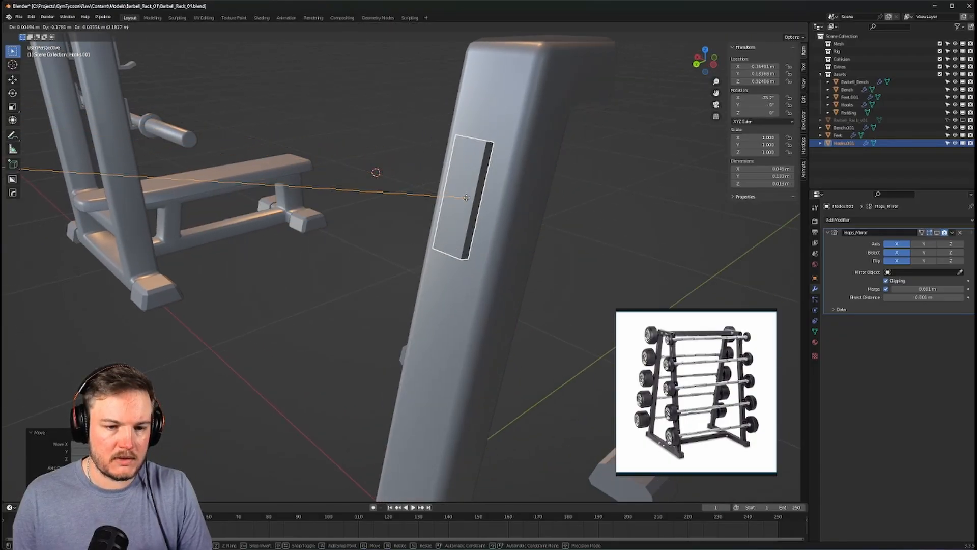
right_click(471, 195)
click(421, 27)
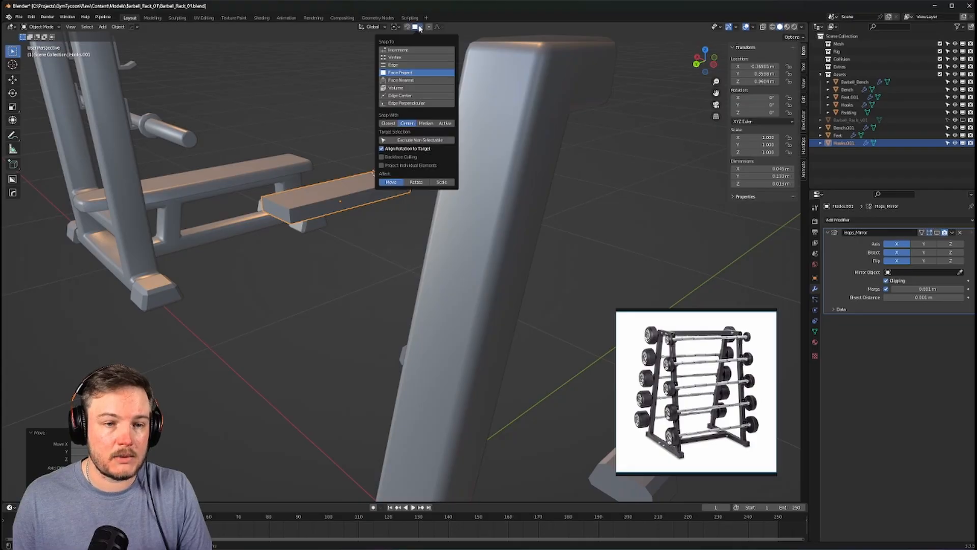
shift+click(416, 182)
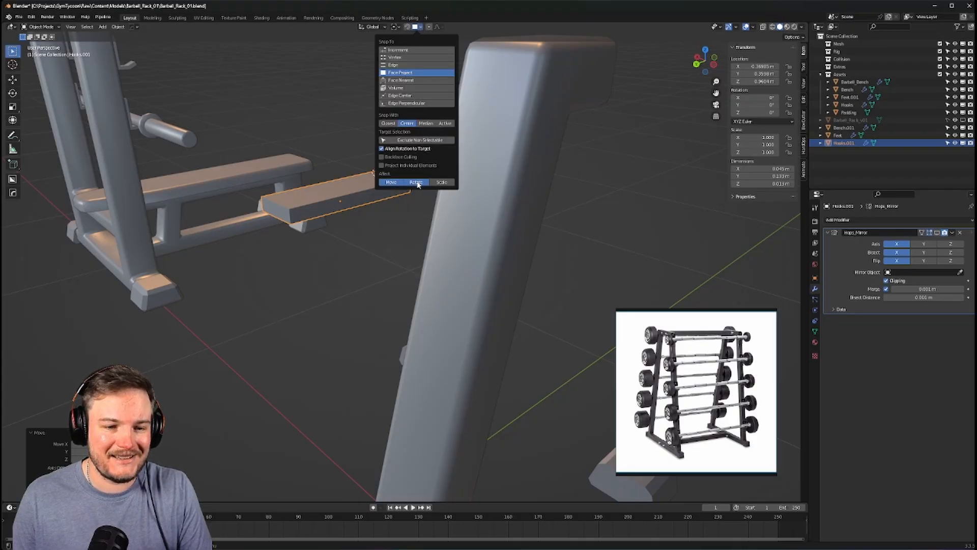
key(g)
right_click(463, 184)
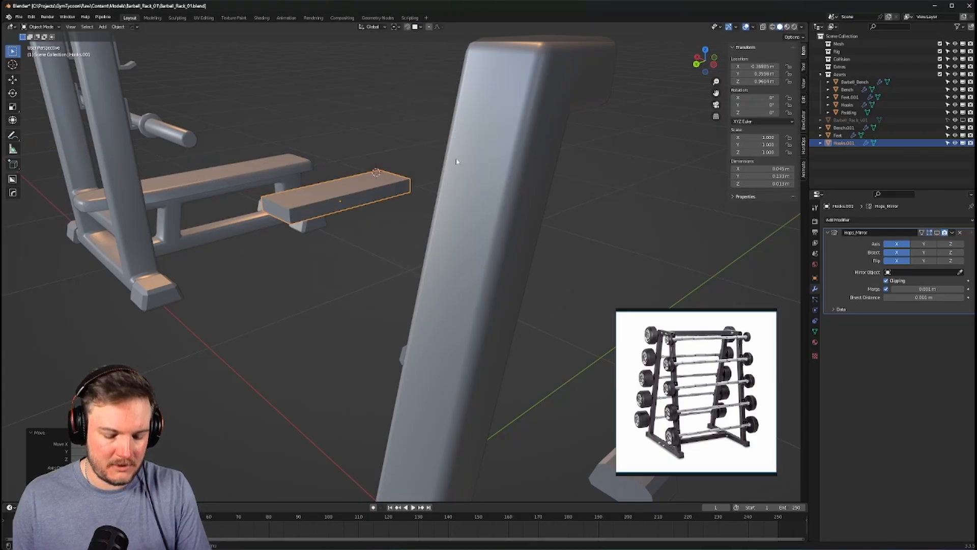
Rotate the plate 90° about the X axis so it stands upright, and apply its rotation
key(r)
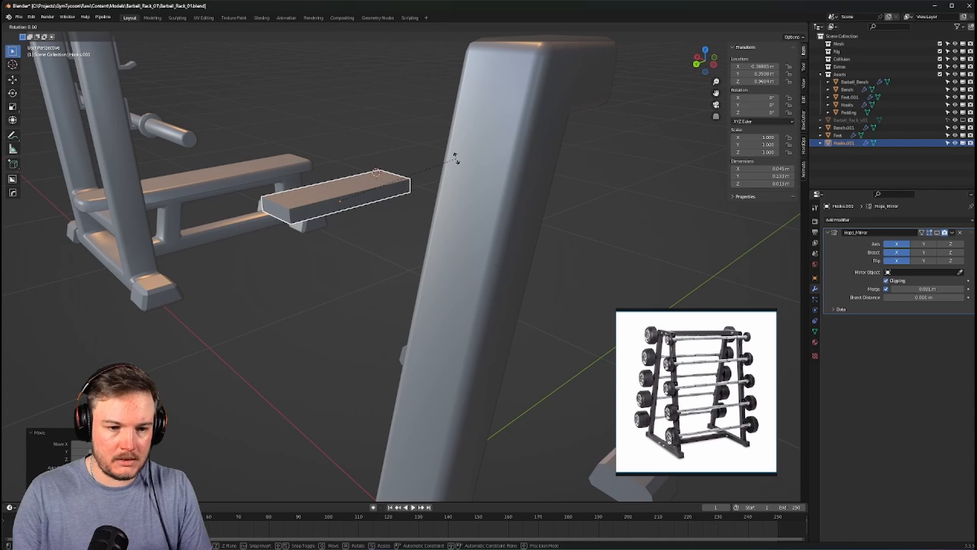
text(x90)
key(Return)
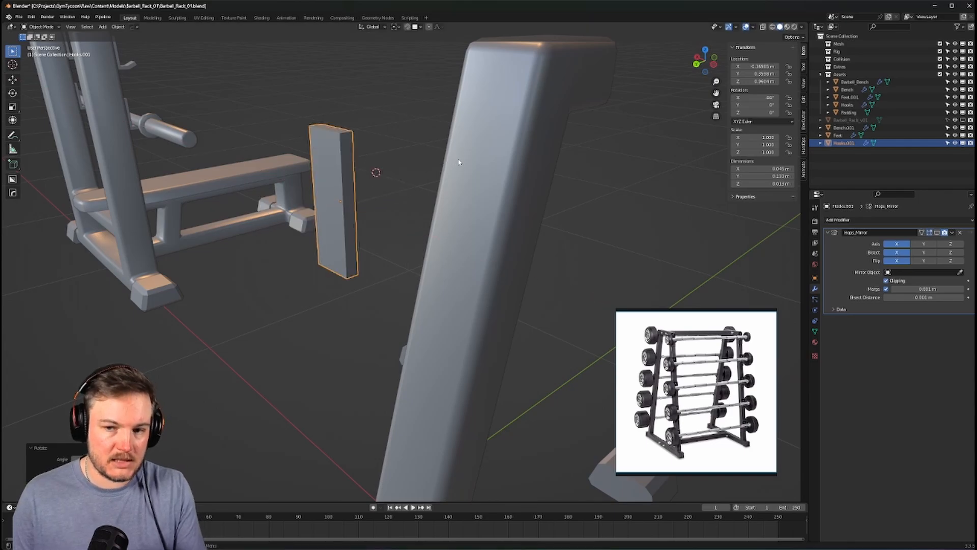
key(ctrl+a)
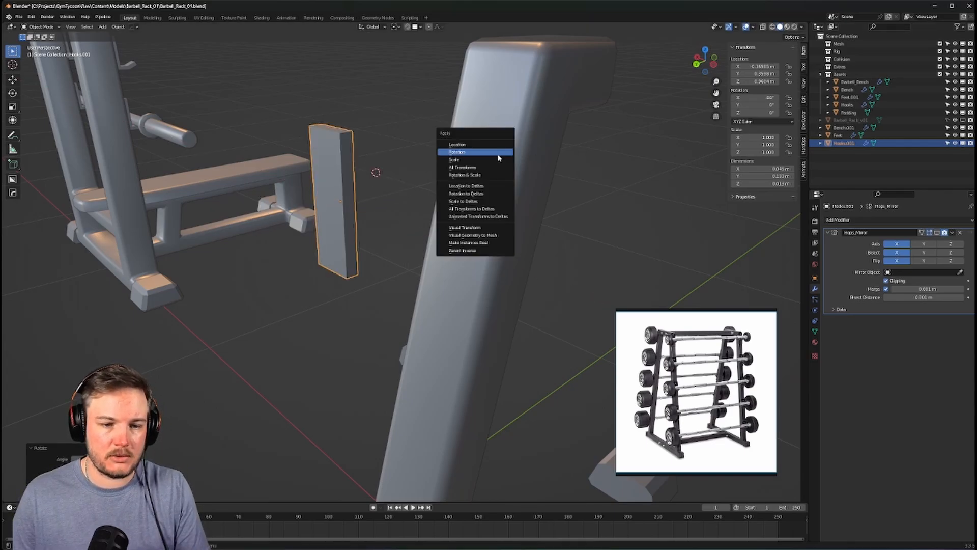
click(496, 152)
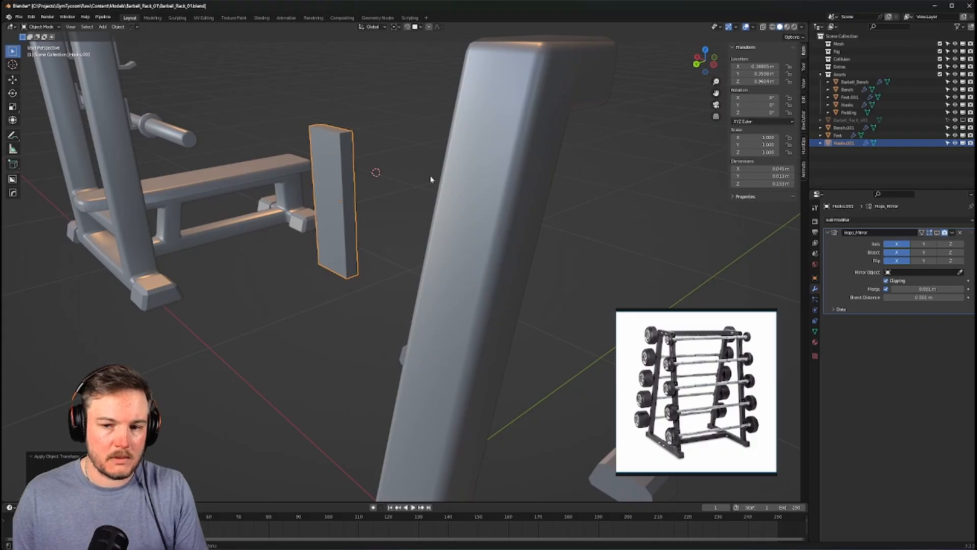
Try snapping the upright plate onto the sloping leg
click(421, 27)
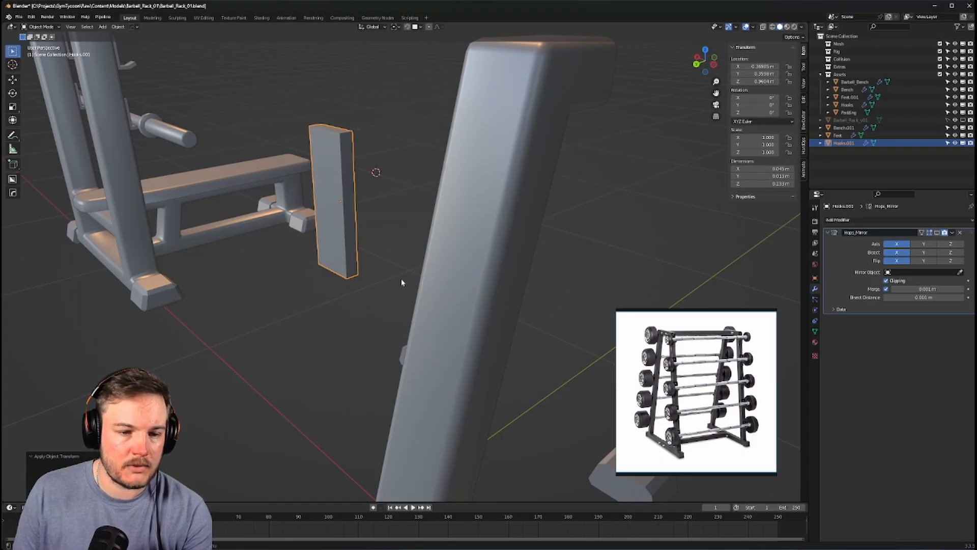
key(g)
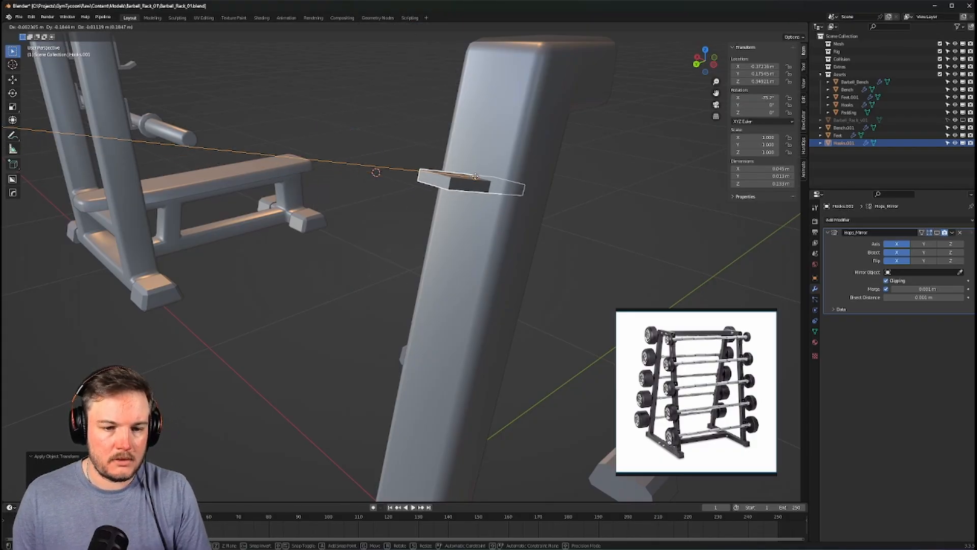
key(Escape)
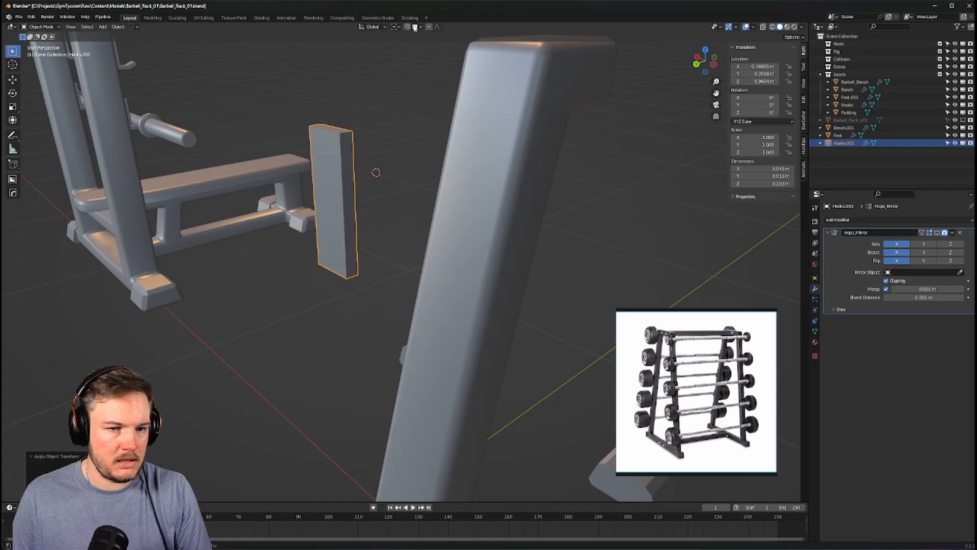
click(420, 27)
click(420, 28)
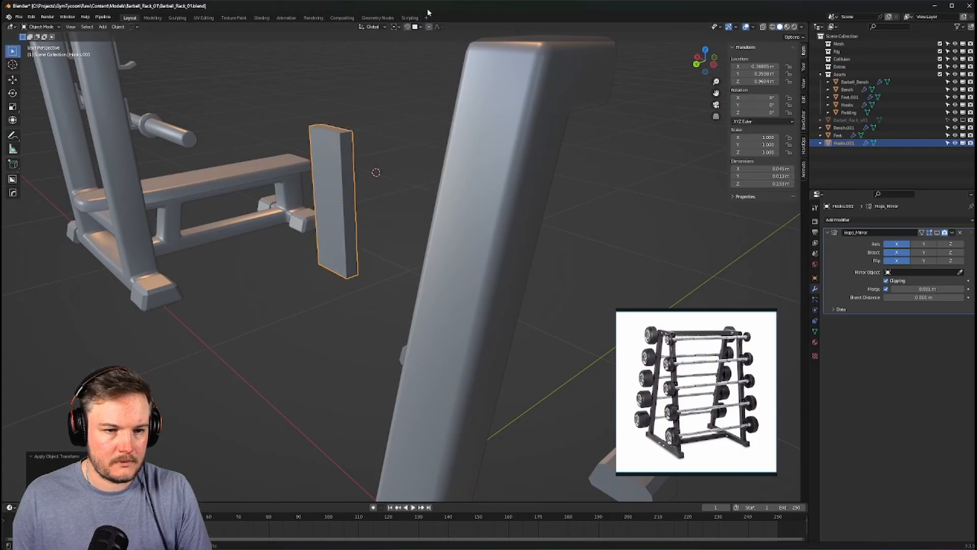
click(421, 27)
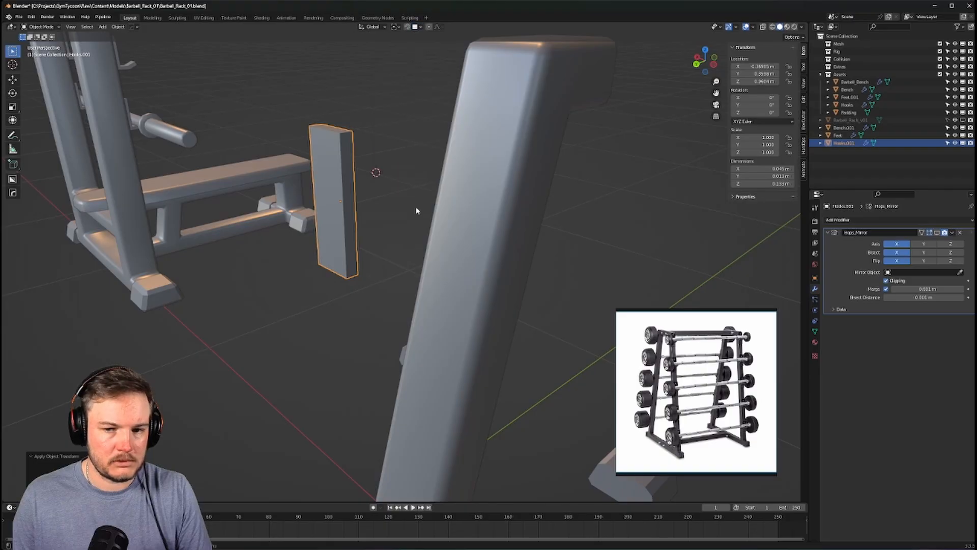
Rotate the plate another 90° about the X axis so it lies flat, and apply its rotation
key(r)
text(x)
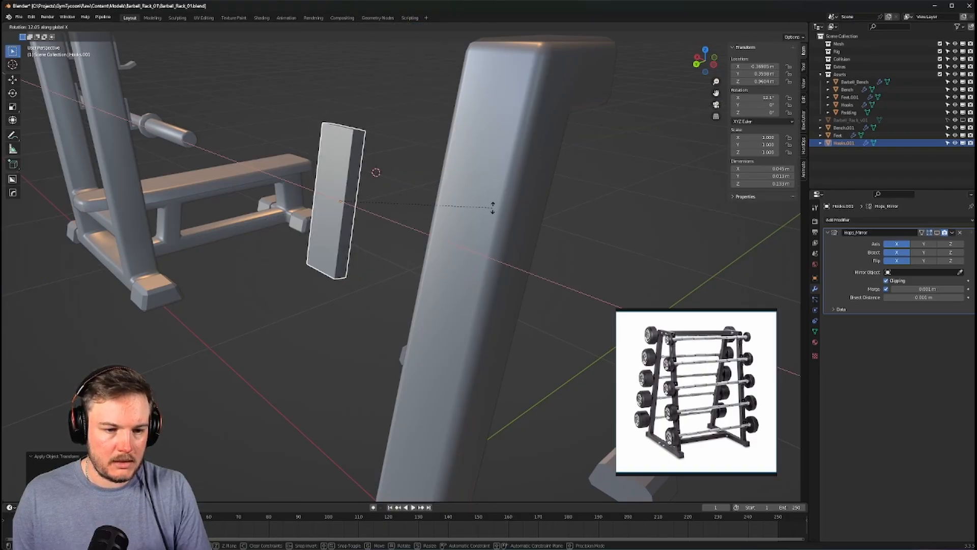
text(90)
key(Return)
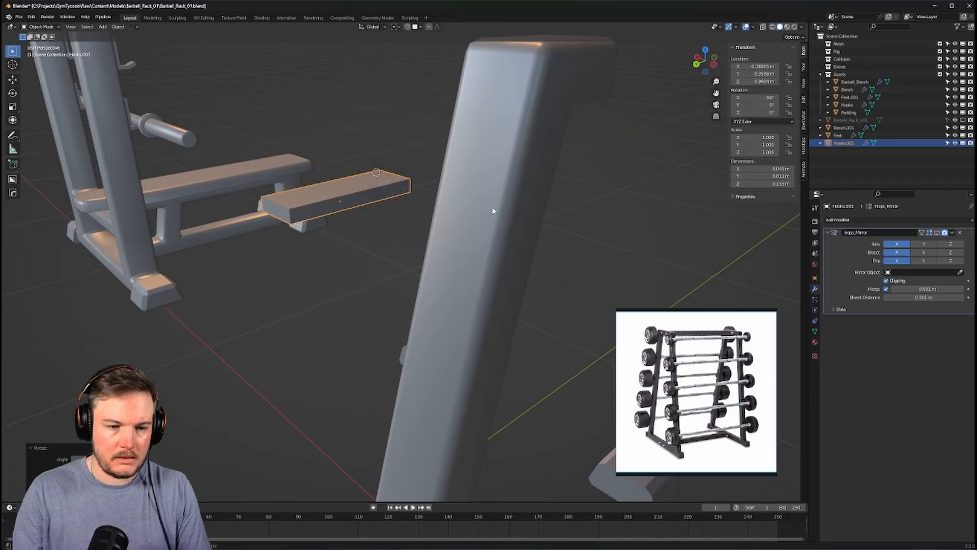
key(ctrl+a)
click(477, 157)
Snap the plate onto the upper part of the sloping leg's face with aligned rotation, and inspect the fit
key(g)
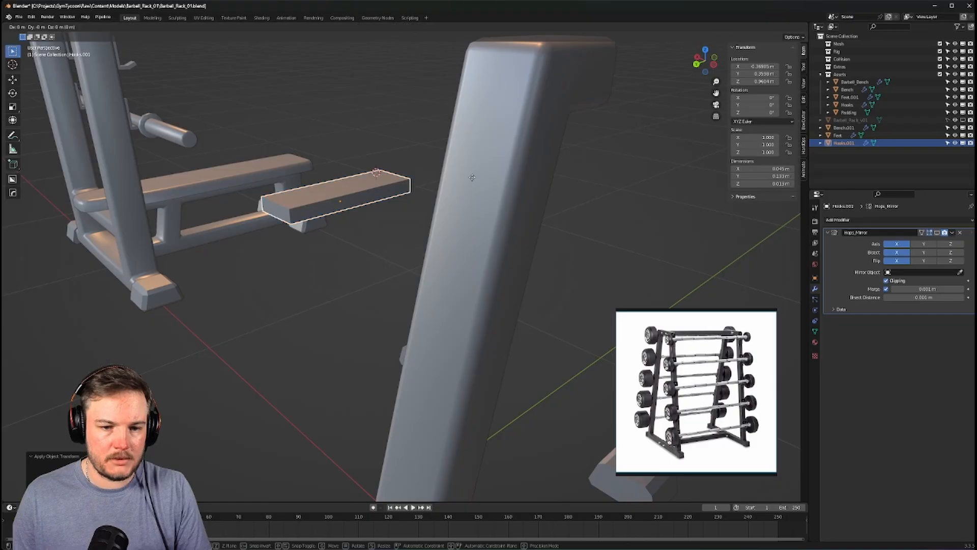
click(472, 178)
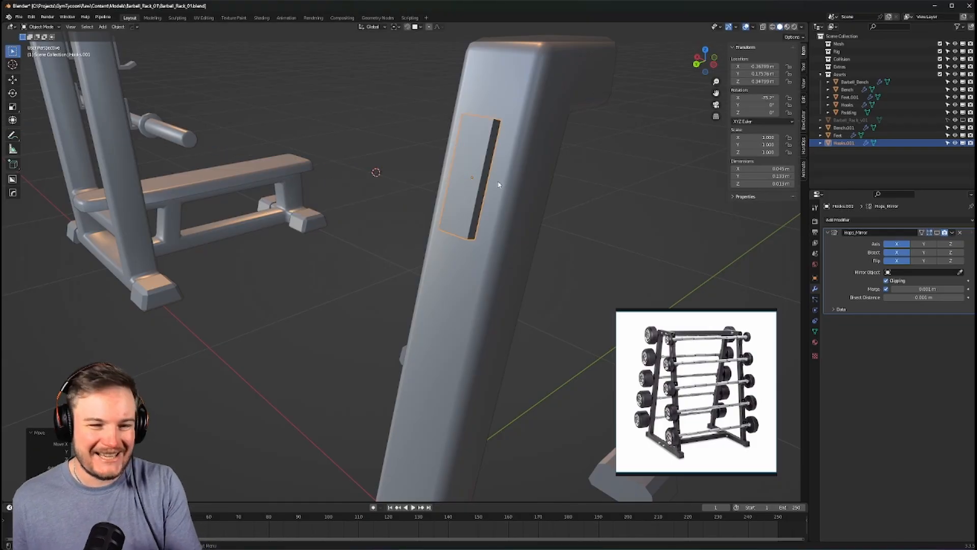
middle_drag(515, 201, 565, 216)
middle_drag(507, 227, 614, 155)
shift+middle_drag(519, 153, 566, 97)
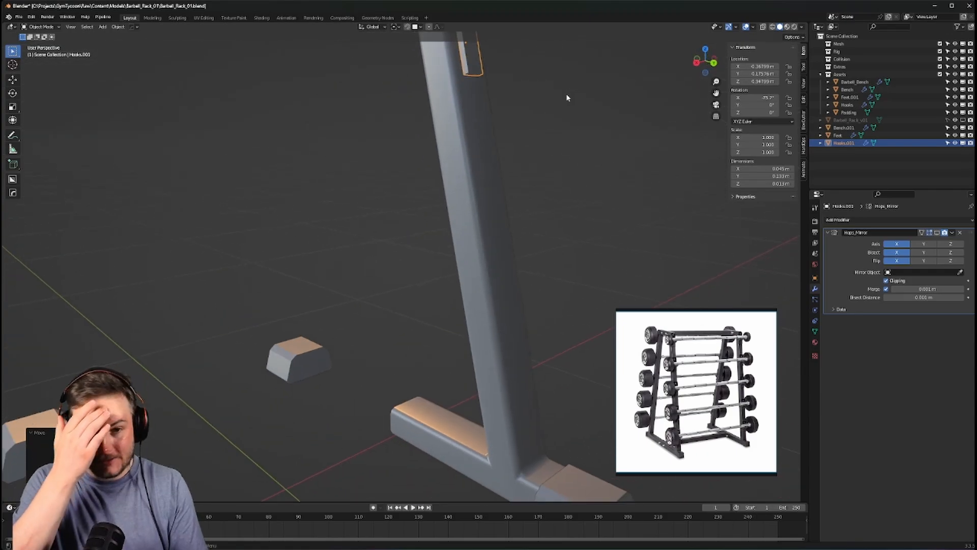
shift+middle_drag(566, 98, 365, 198)
scroll(509, 223, up, 2)
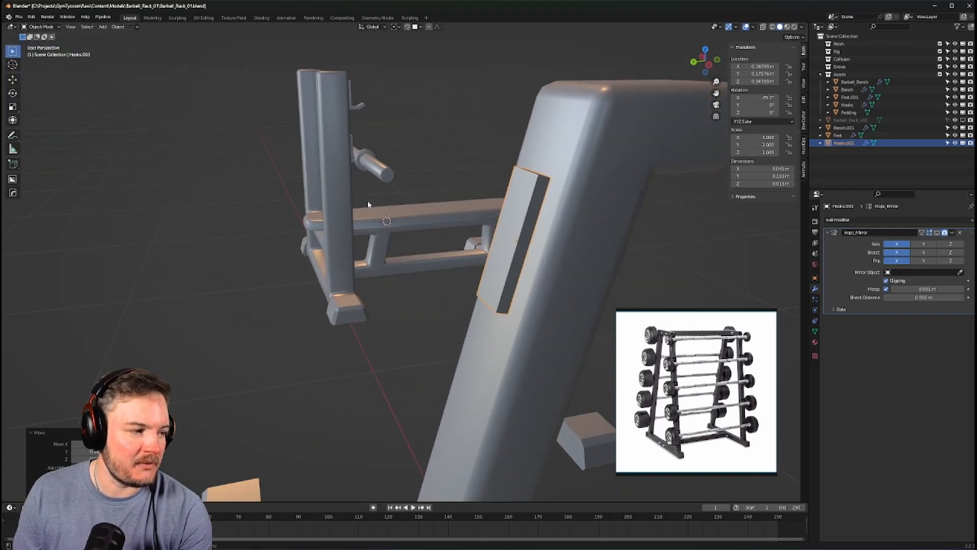
middle_drag(547, 202, 628, 208)
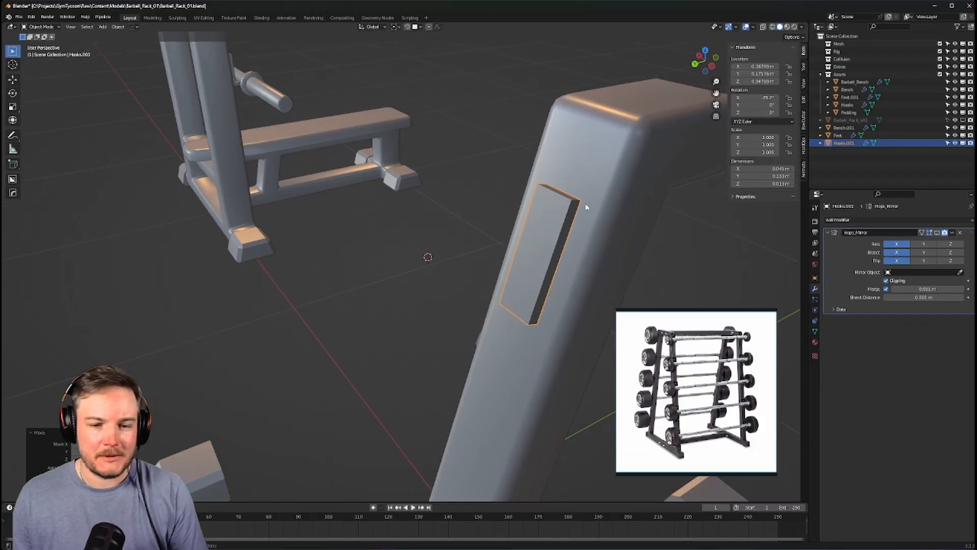
Snap the 3D cursor to the middle of the plate's upper end
key(Tab)
click(577, 231)
click(562, 189)
key(shift+s)
click(561, 221)
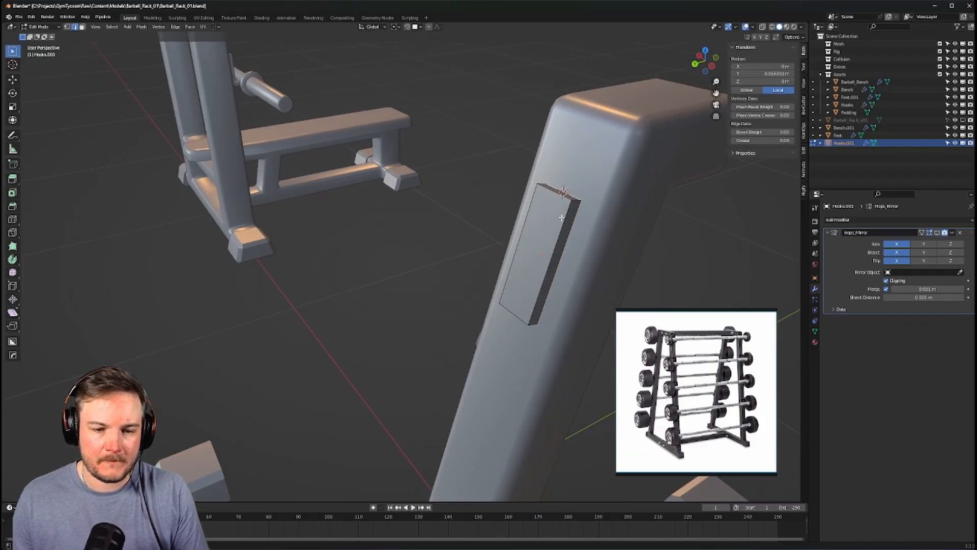
Add a plain axes empty at the 3D cursor
key(Tab)
click(560, 203)
key(shift+a)
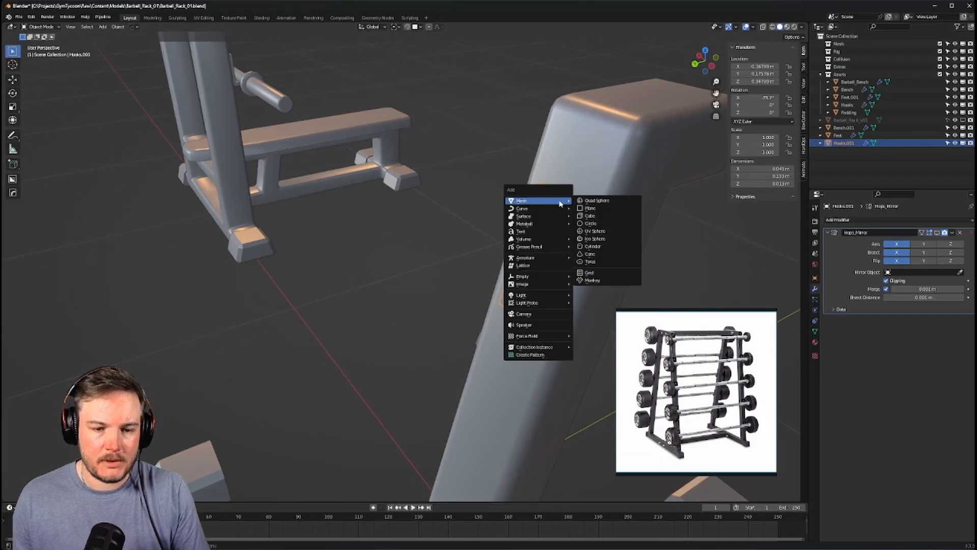
mouse_move(545, 277)
click(586, 277)
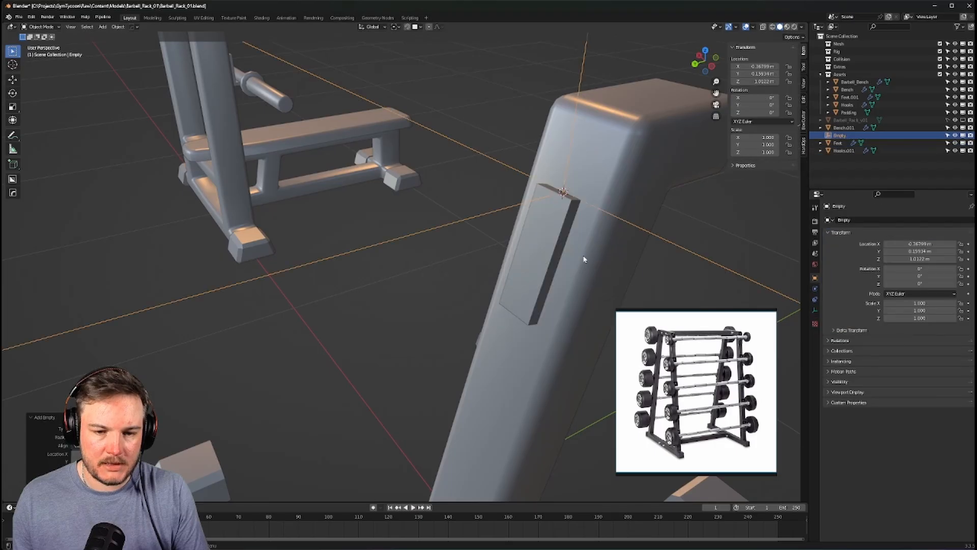
middle_drag(583, 257, 532, 197)
key(g)
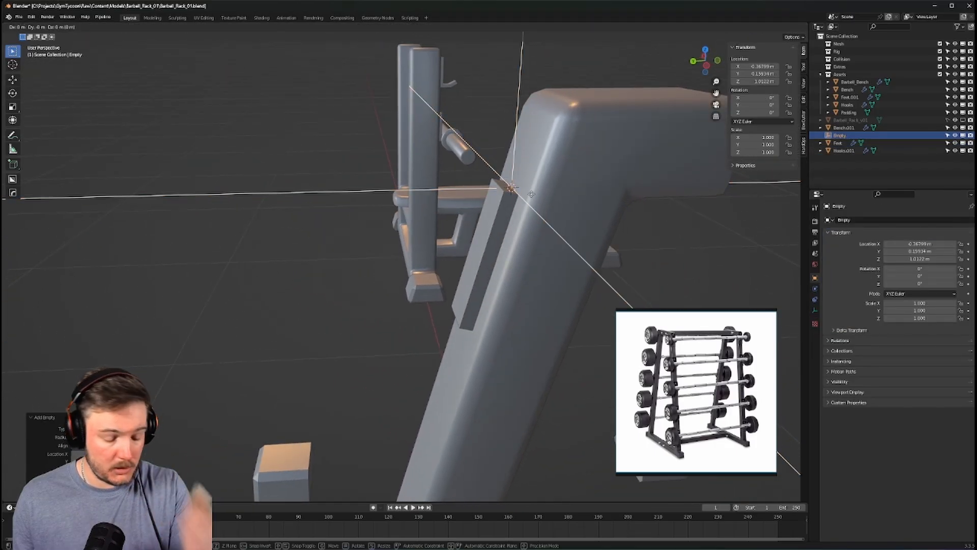
key(shift+x)
key(ctrl)
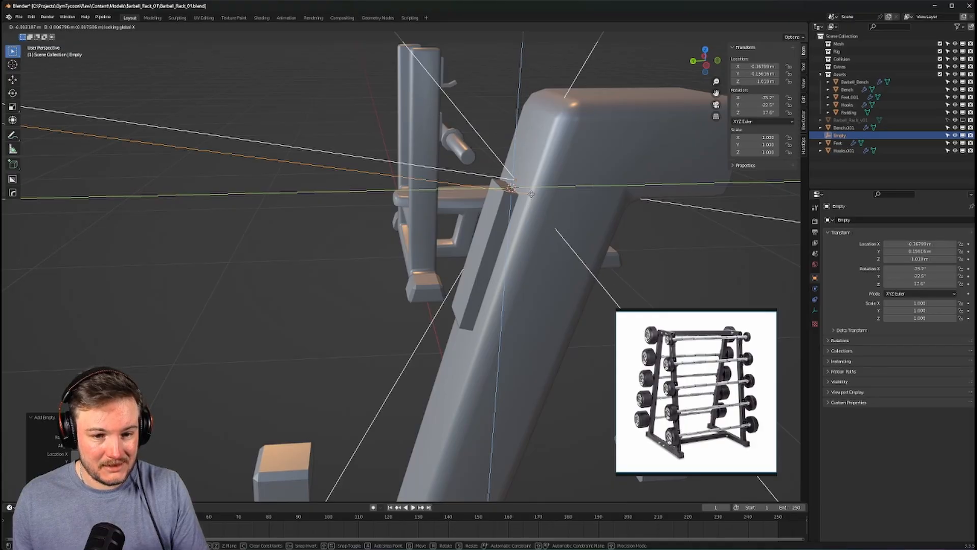
key(Escape)
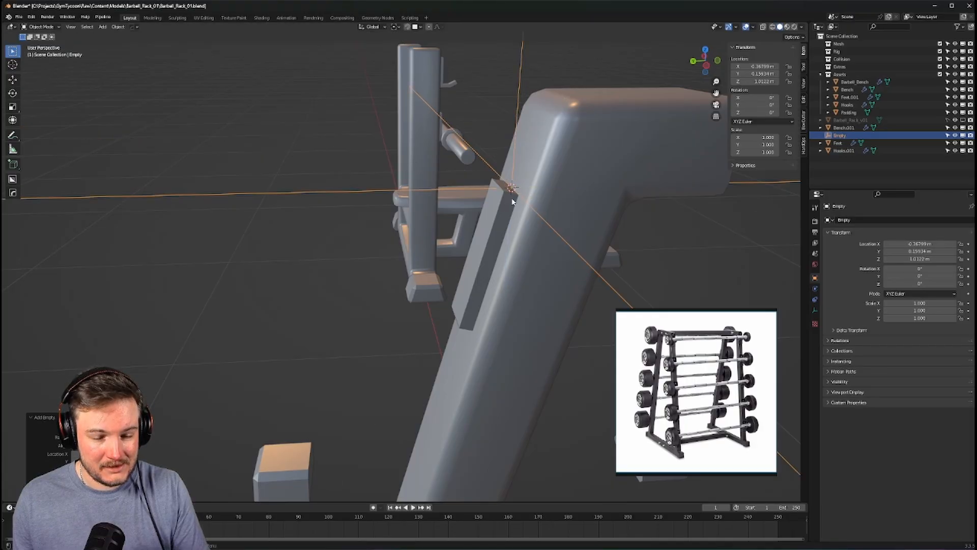
Copy the plate's X rotation of about -75.66° to the empty's X rotation
middle_drag(512, 201, 524, 202)
click(535, 227)
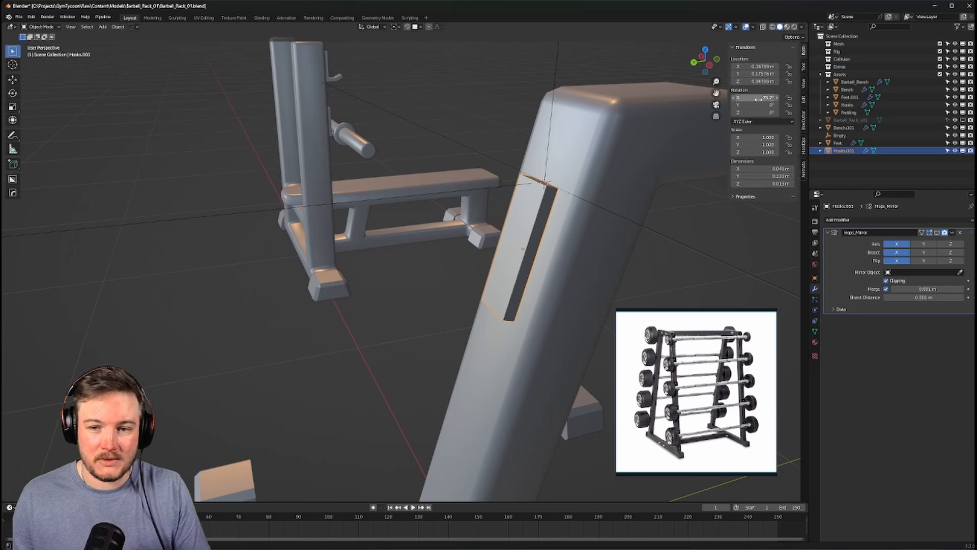
double_click(759, 98)
click(555, 83)
click(555, 83)
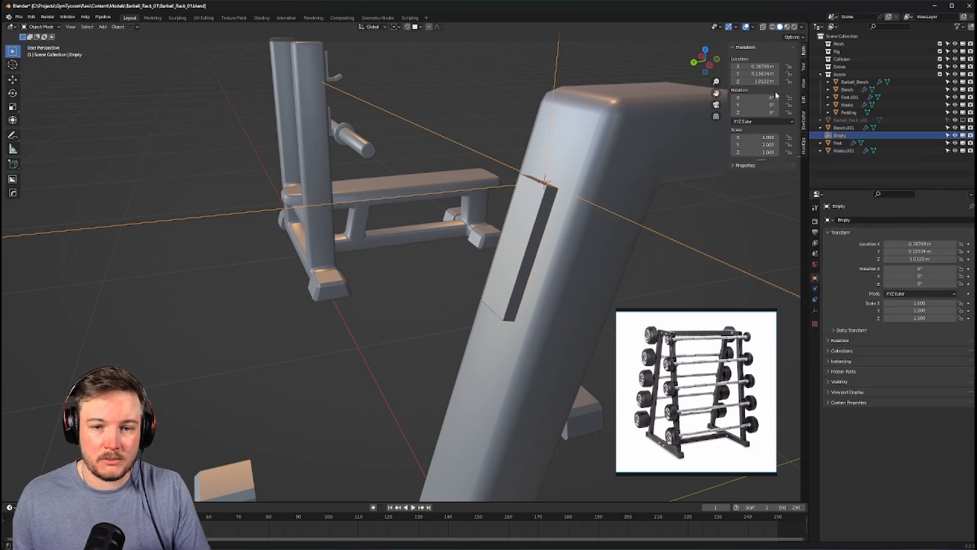
double_click(758, 97)
text(-75.6625d)
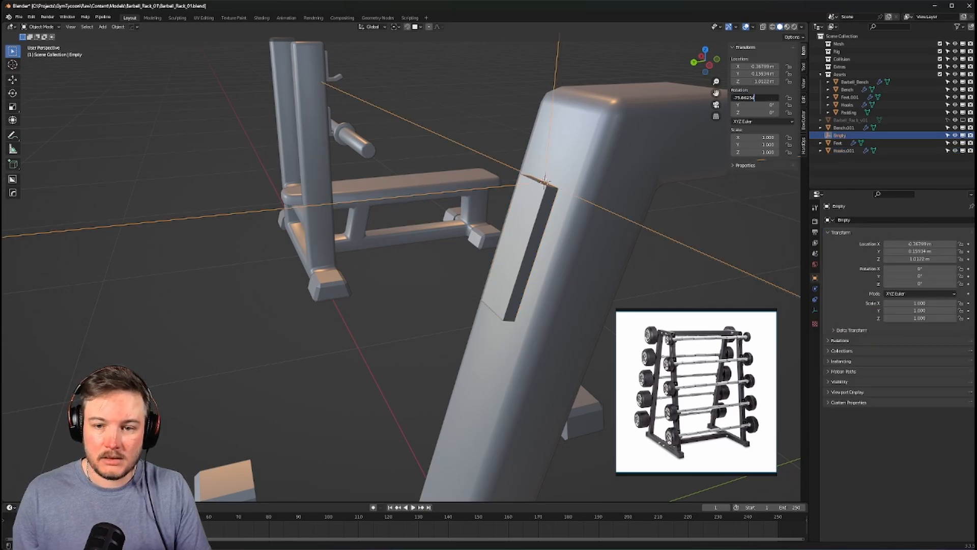
key(Return)
Scale the empty down to about 0.104 and apply its scale
scroll(504, 230, down, 4)
key(s)
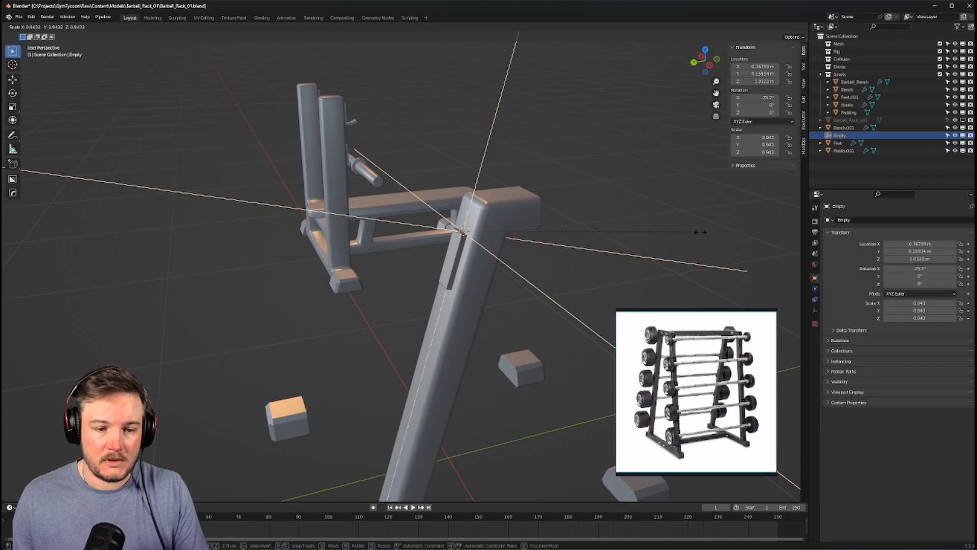
click(488, 230)
key(ctrl+a)
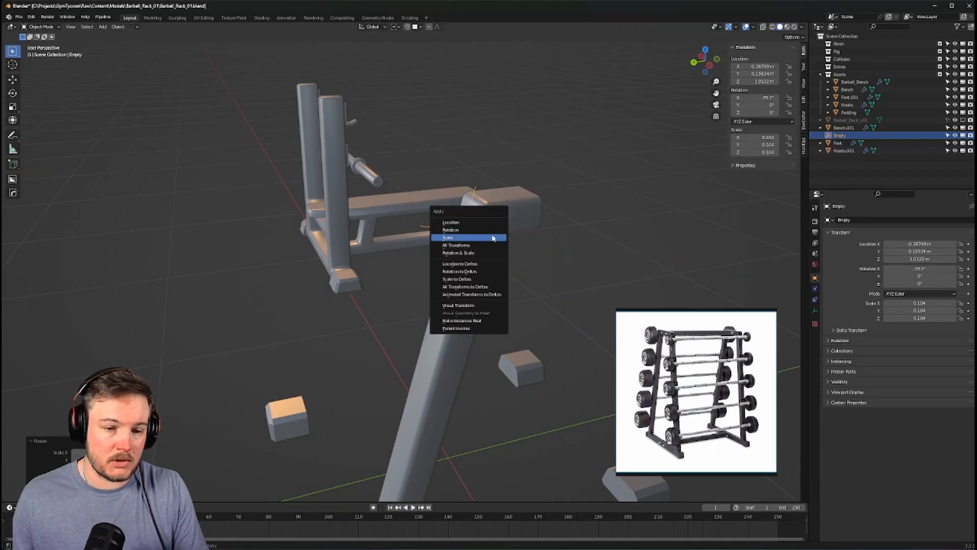
click(493, 238)
Add an Array modifier to the plate and place it above the mirror modifier in the stack
middle_drag(493, 237, 517, 217)
click(431, 204)
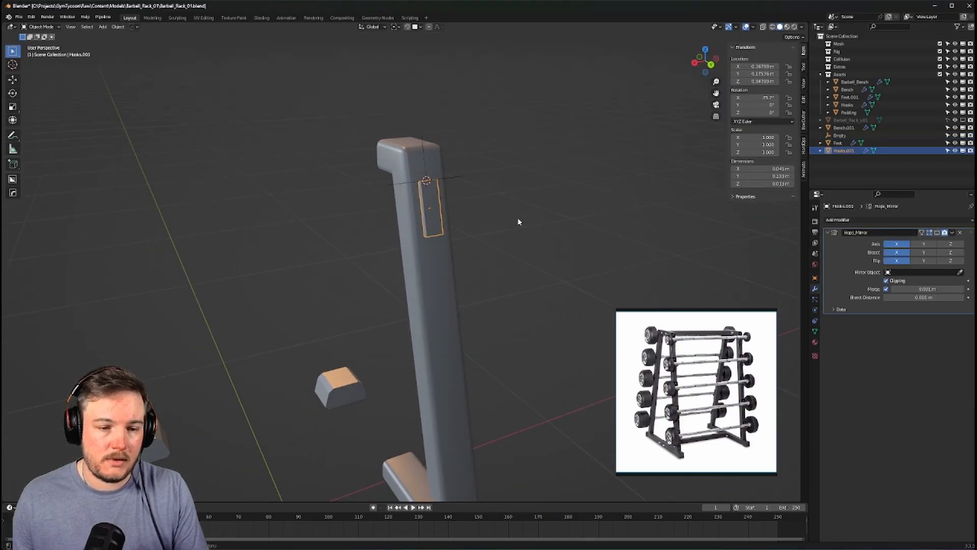
scroll(517, 218, up, 3)
click(884, 219)
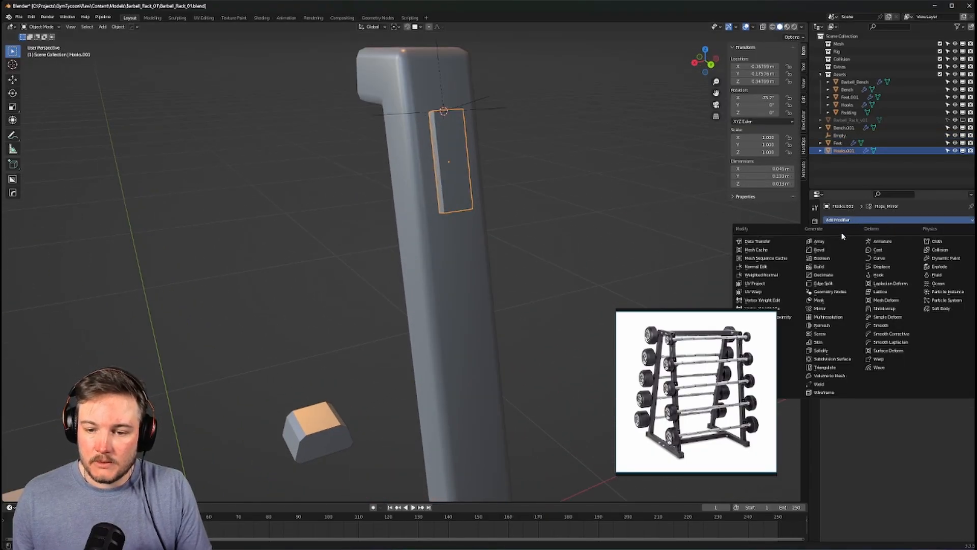
click(861, 221)
click(865, 220)
click(862, 235)
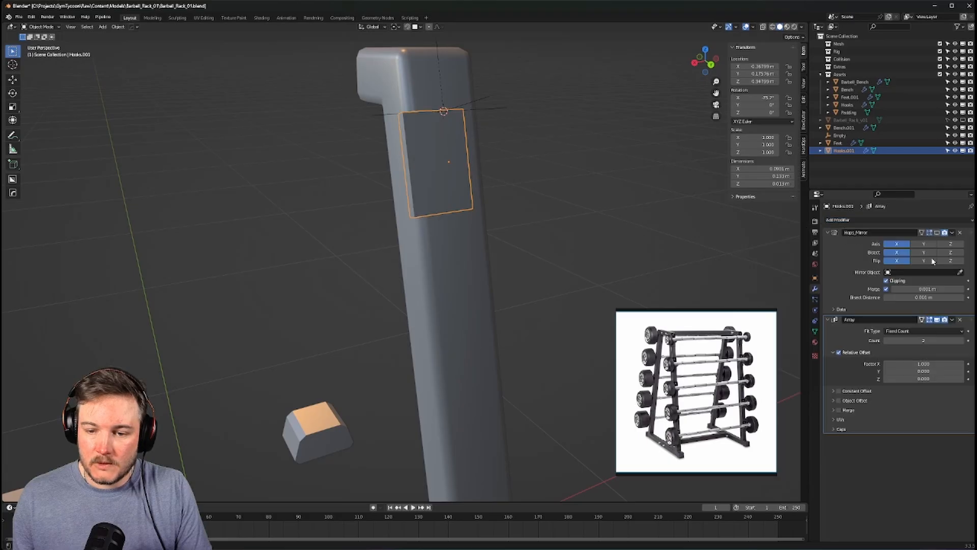
drag(971, 320, 969, 229)
Switch the plate's array from Relative Offset to Object Offset, using the empty as the offset object
click(839, 313)
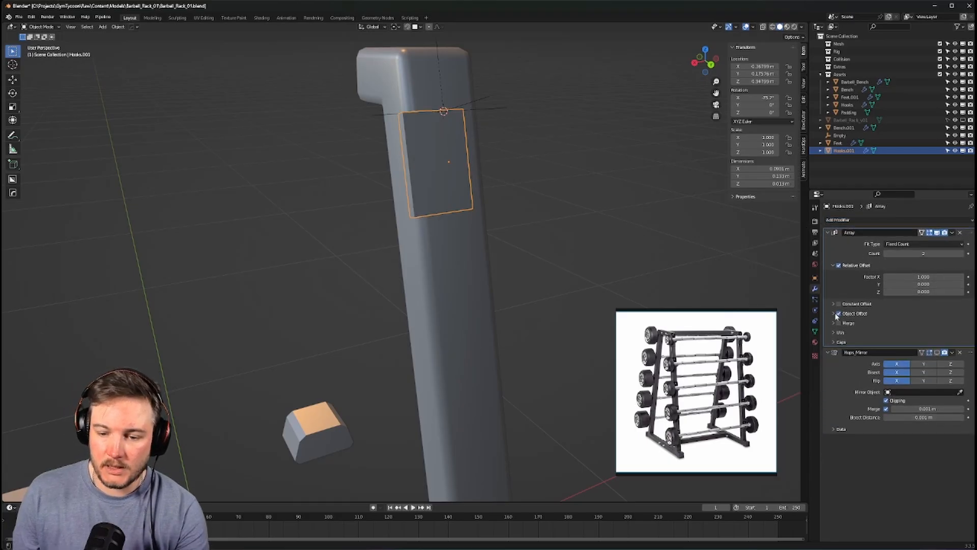
click(849, 313)
click(838, 265)
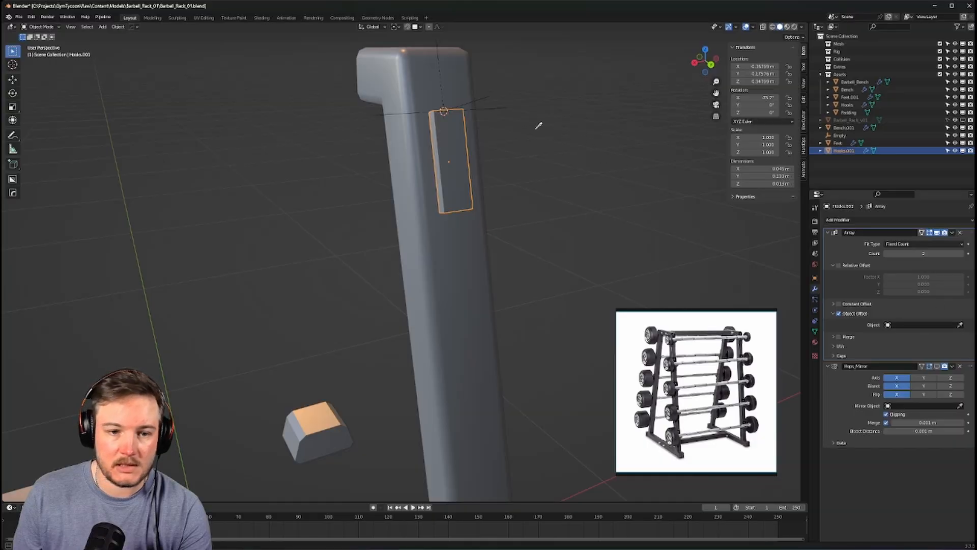
click(506, 103)
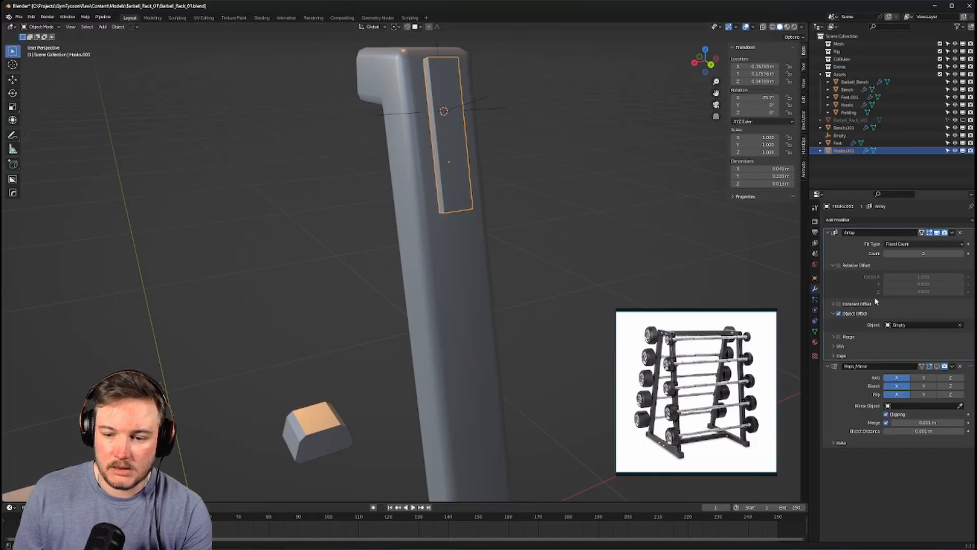
click(490, 116)
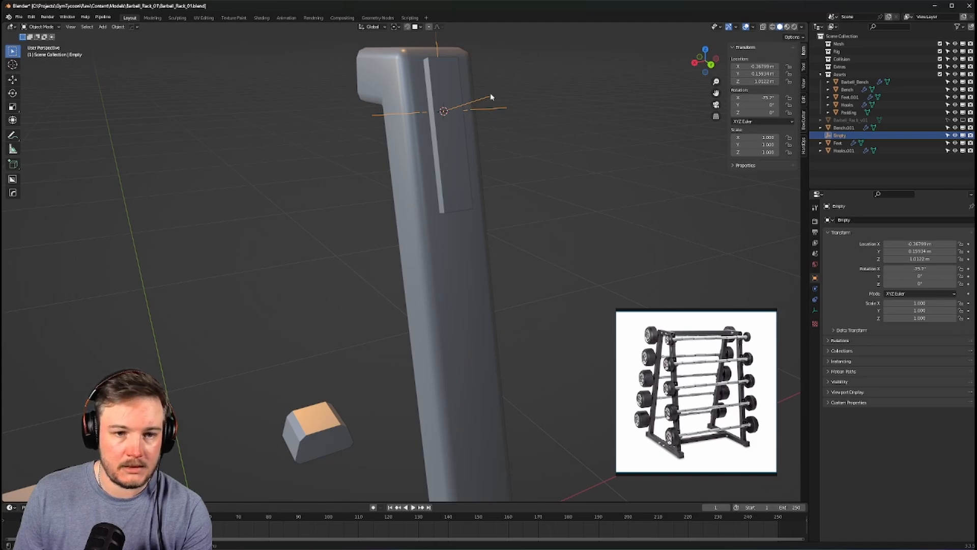
click(452, 77)
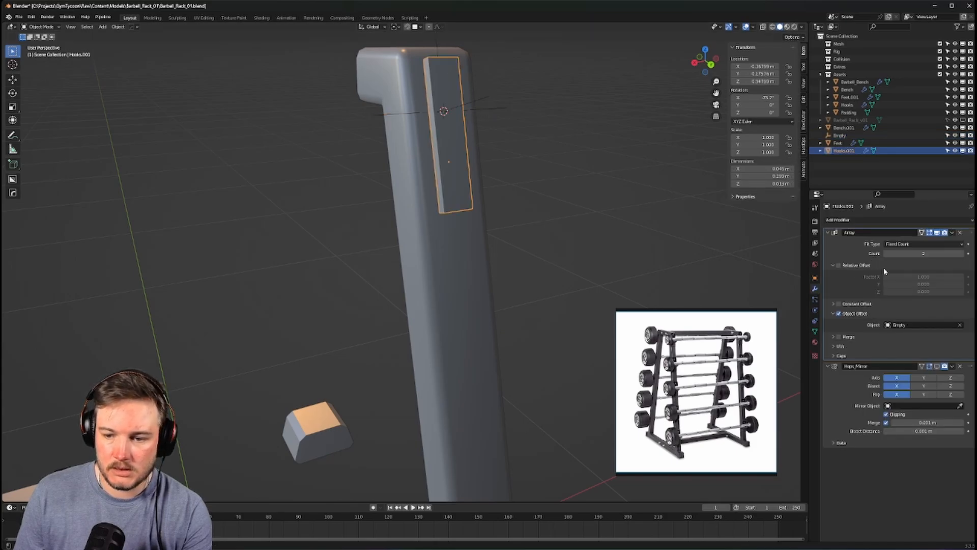
Set the plate's array count to 5
drag(895, 253, 941, 253)
scroll(506, 233, down, 6)
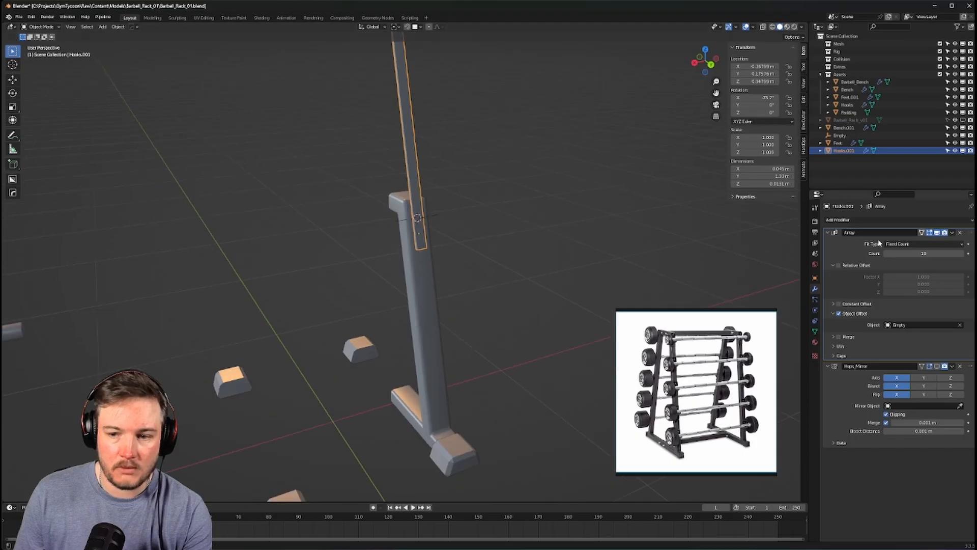
click(915, 252)
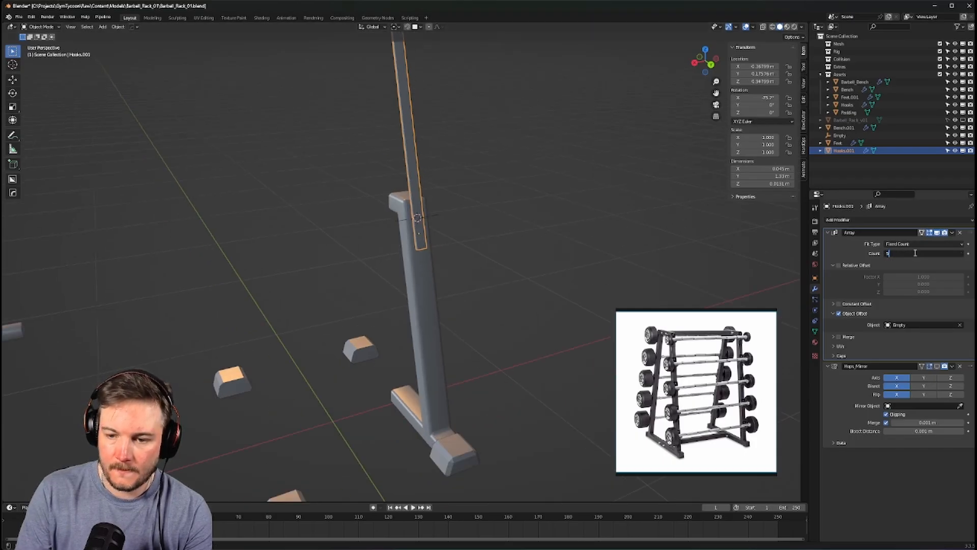
key(Return)
Move the empty about 0.24 m along its local Y axis to spread the arrayed plates down the sloping leg
scroll(432, 214, up, 1)
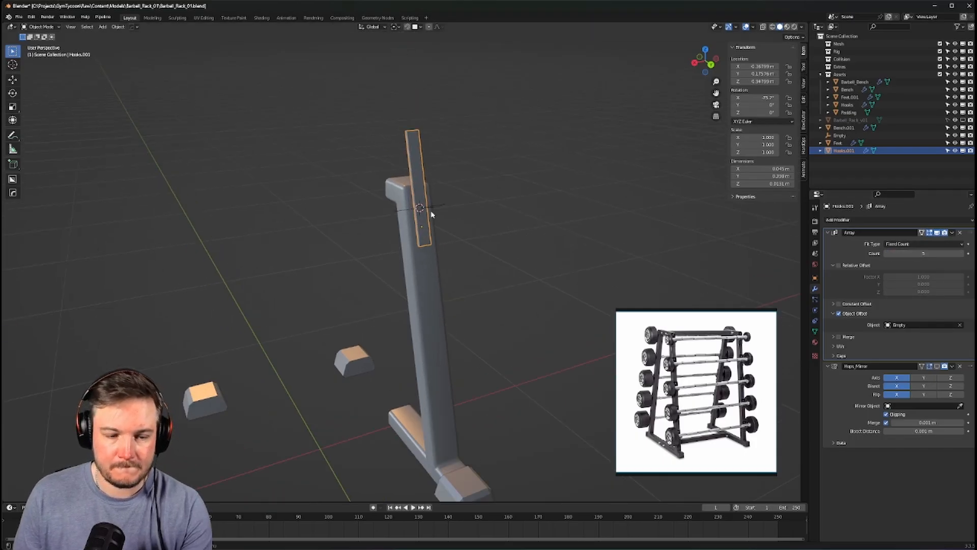
scroll(431, 214, up, 1)
click(447, 195)
key(g)
key(z)
key(z)
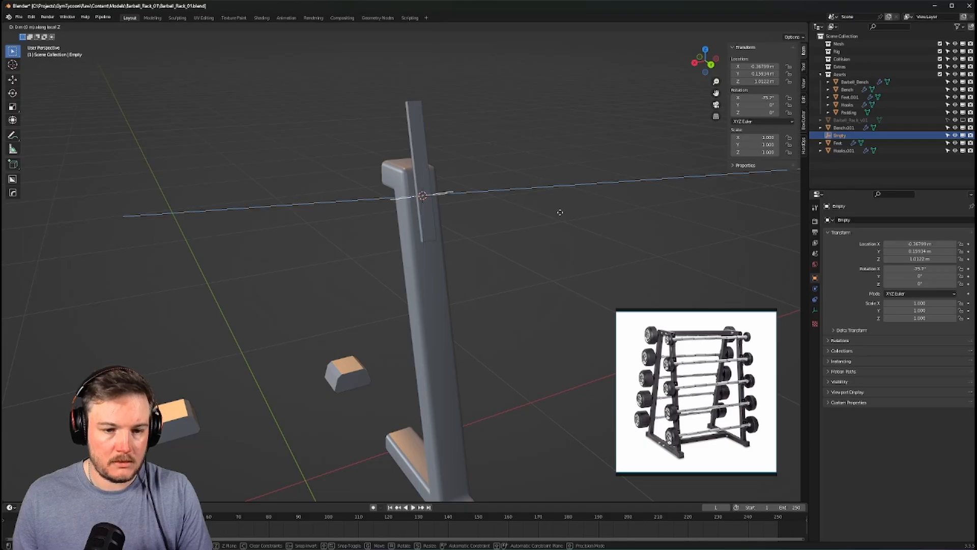
right_click(559, 213)
key(g)
key(z)
key(x)
key(x)
key(z)
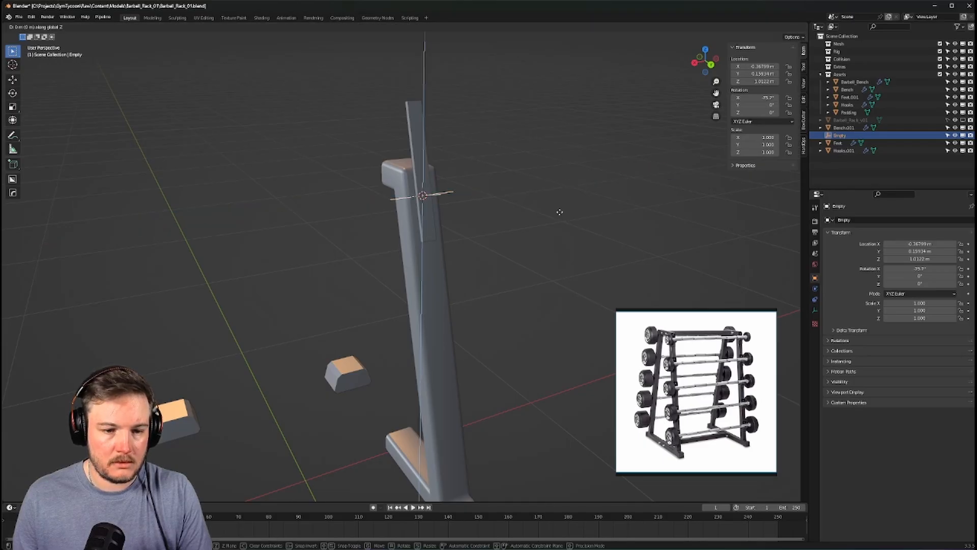
key(z)
key(y)
key(y)
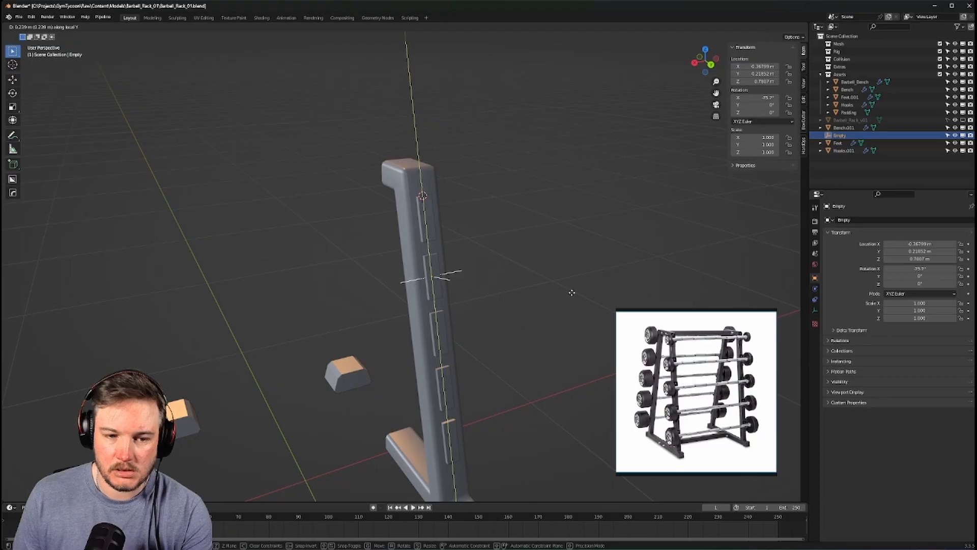
click(572, 295)
Set the arrayed plate's origin to the 3D cursor
scroll(440, 196, up, 5)
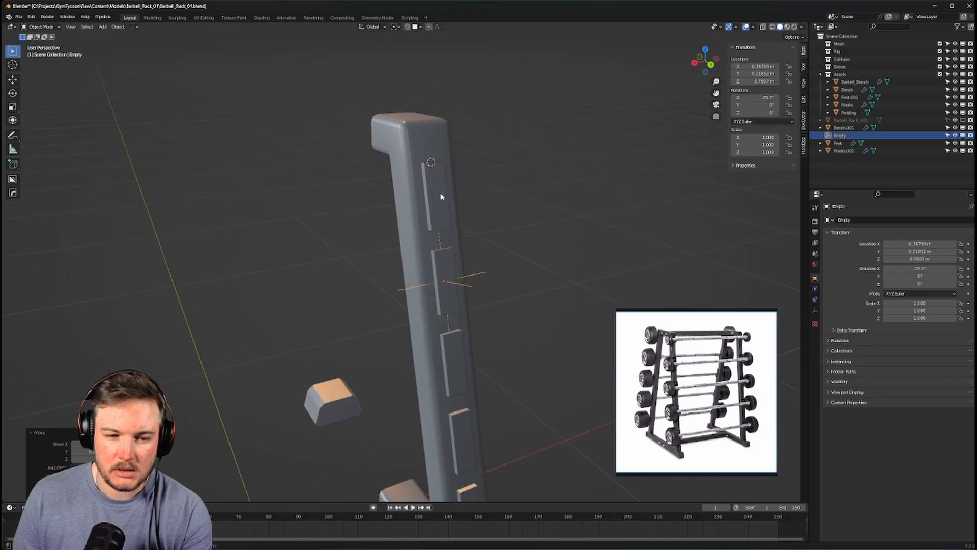
click(447, 152)
key(q)
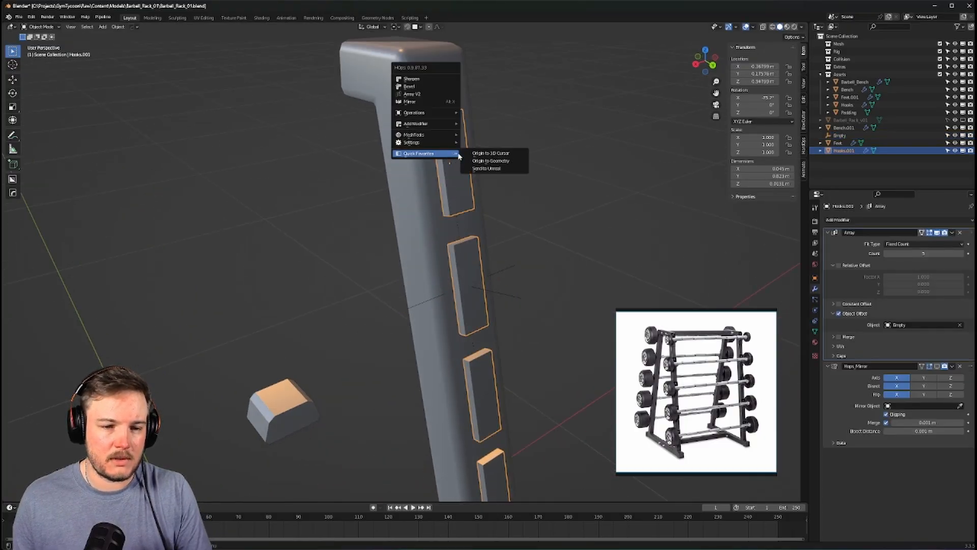
click(466, 154)
Examine the spacing and alignment of the arrayed plates along the leg from several angles
middle_drag(466, 154, 484, 229)
click(514, 238)
scroll(443, 181, down, 2)
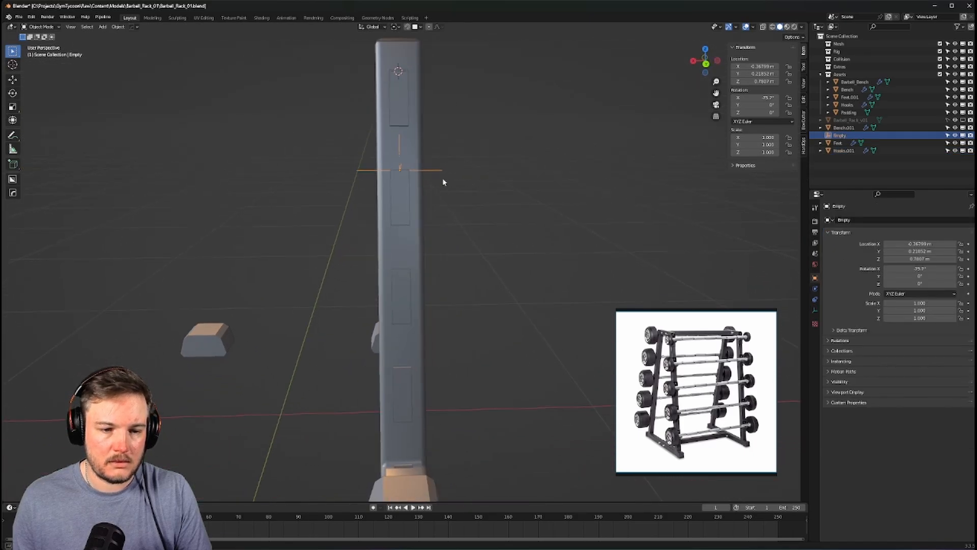
middle_drag(443, 181, 407, 173)
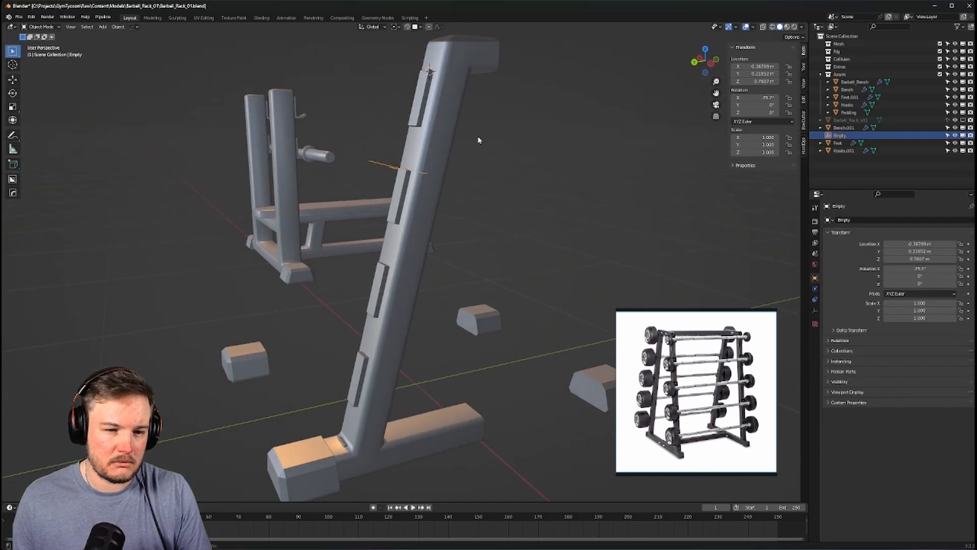
middle_drag(503, 138, 582, 132)
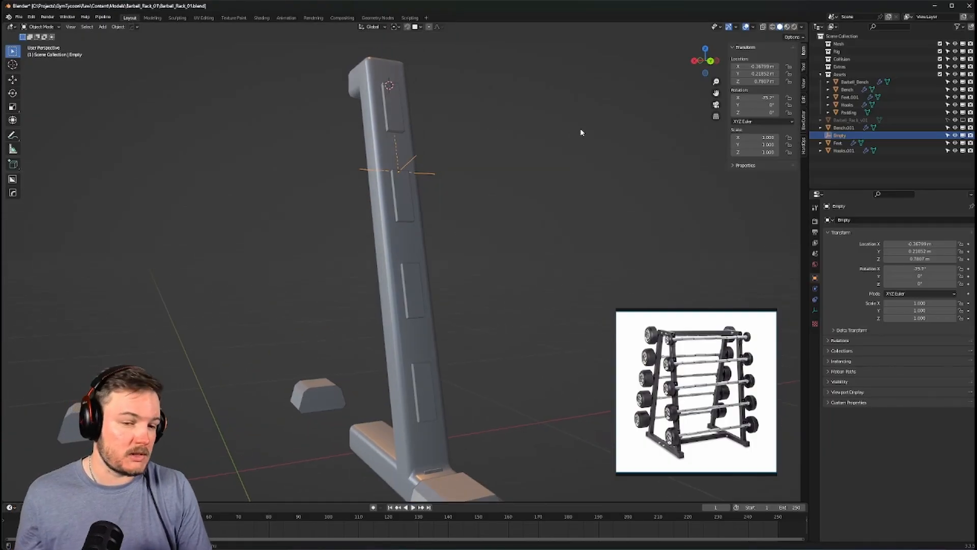
middle_drag(582, 133, 643, 166)
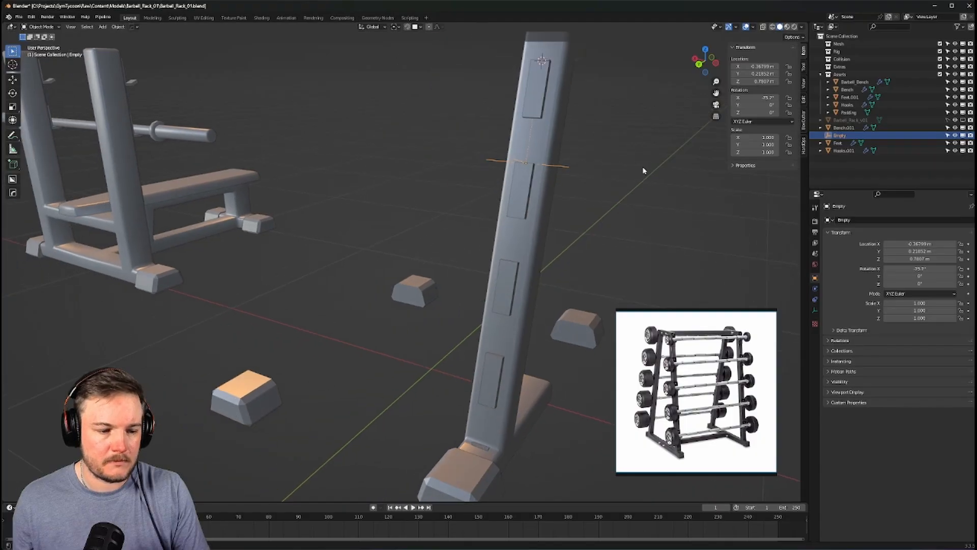
scroll(553, 189, down, 4)
scroll(553, 189, up, 3)
middle_drag(553, 189, 569, 201)
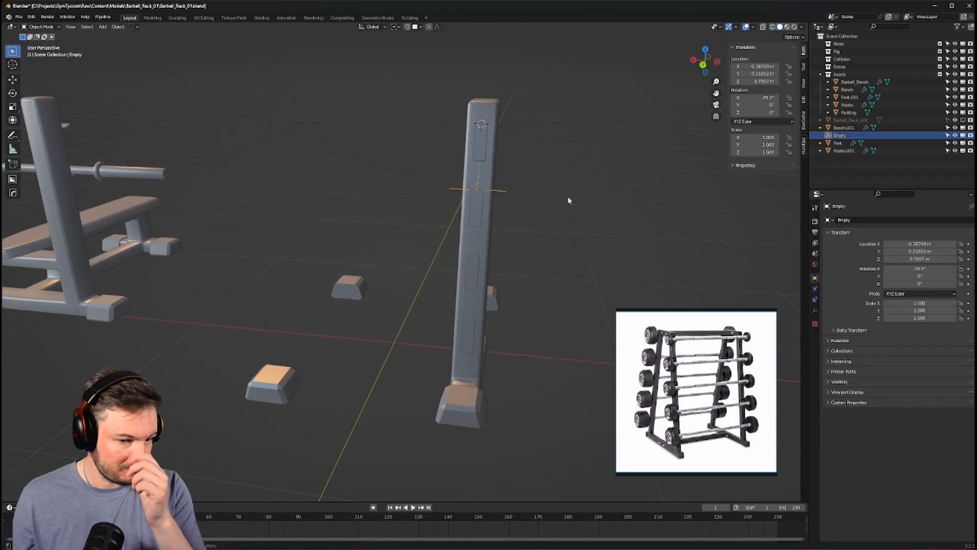
Deselect everything and snap the 3D cursor to the world origin
click(563, 244)
key(shift+a)
key(shift+s)
key(Escape)
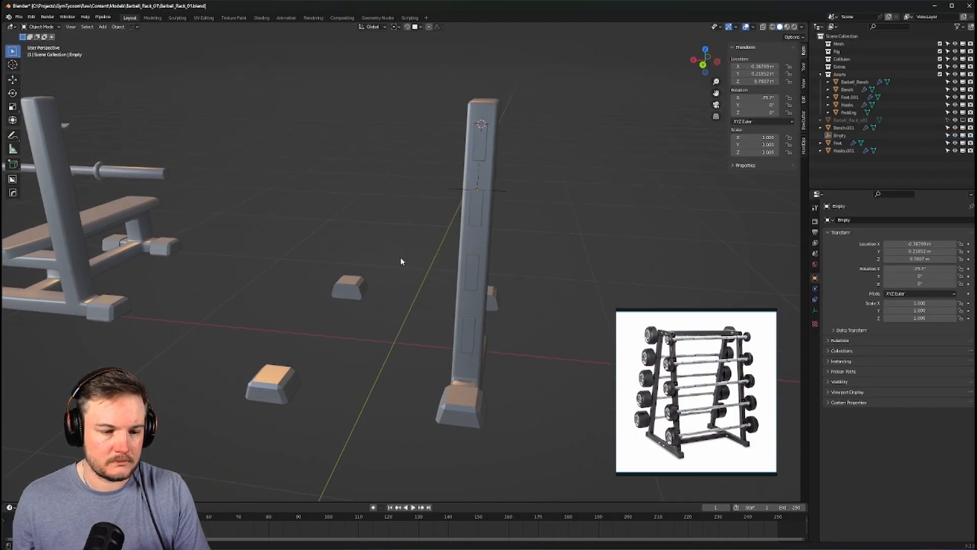
key(shift+s)
key(Escape)
key(shift+s)
click(392, 306)
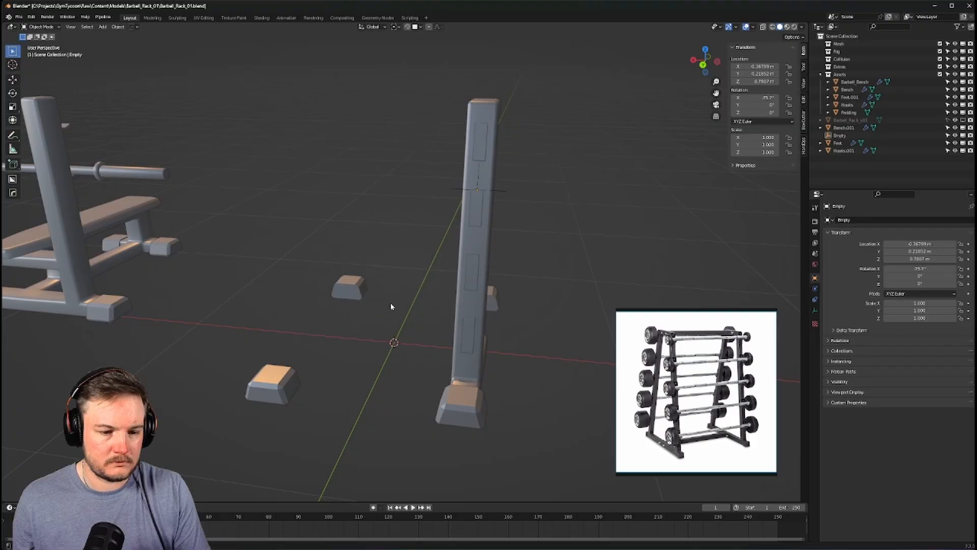
Add a second empty at the world origin, set its scale to 0.1 on all axes and apply the scale
key(shift+a)
click(426, 302)
key(s)
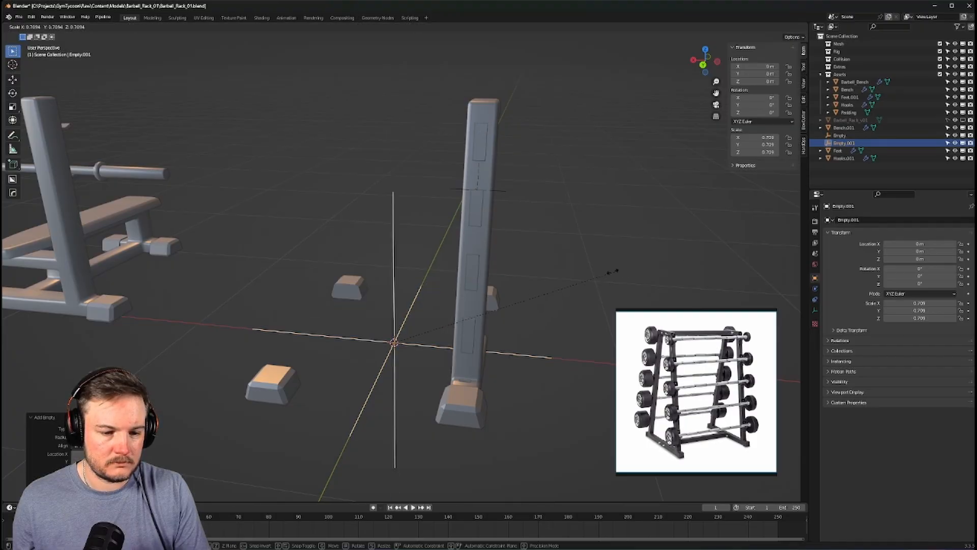
click(542, 282)
drag(757, 136, 757, 152)
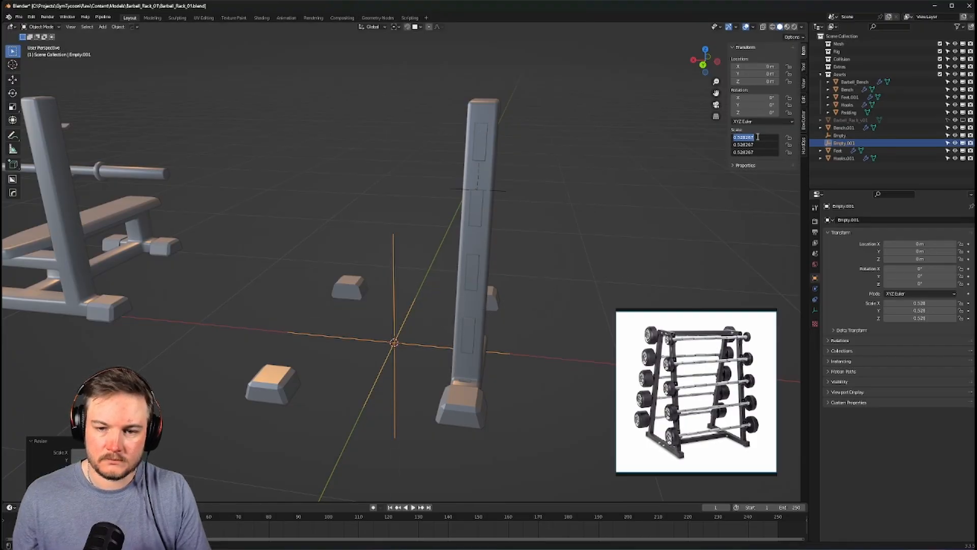
text(0.1)
key(Return)
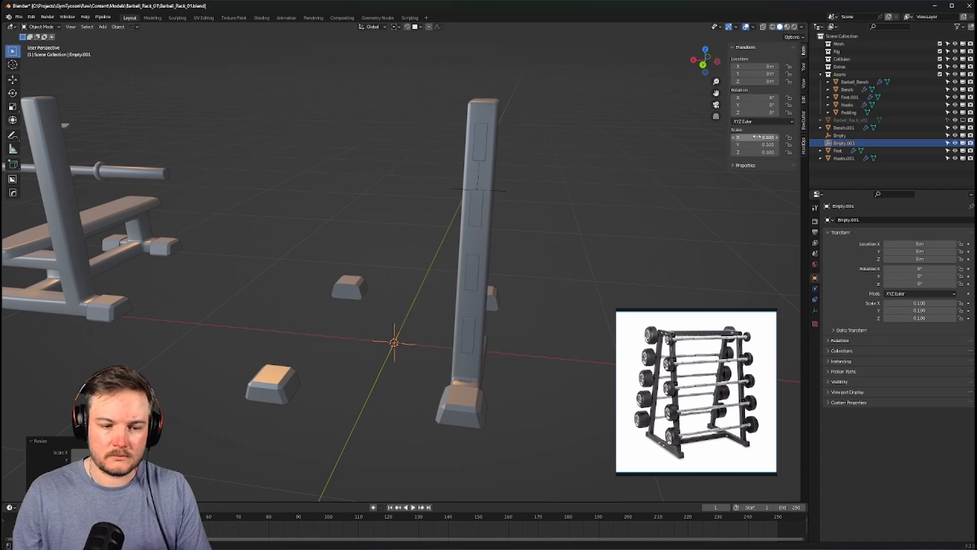
middle_drag(524, 257, 566, 252)
key(ctrl+a)
click(551, 250)
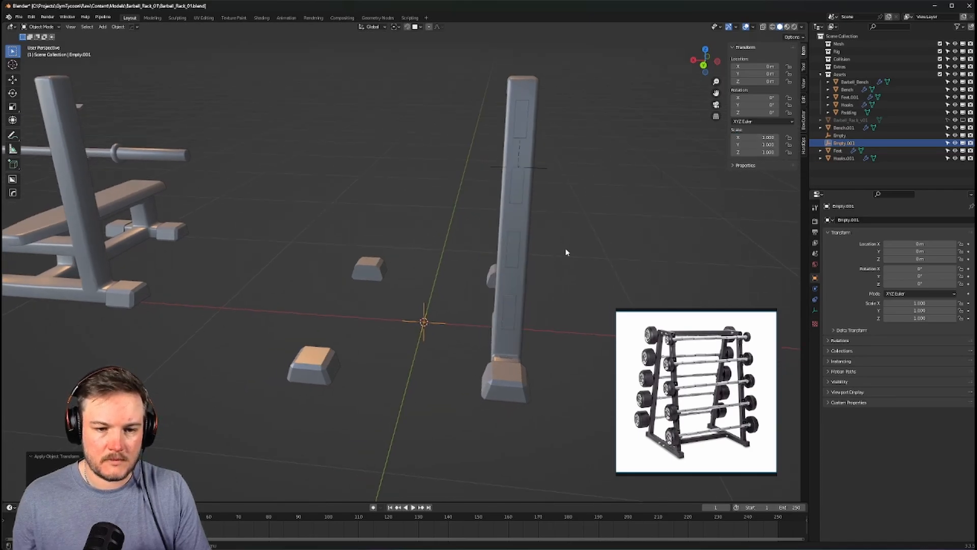
click(525, 121)
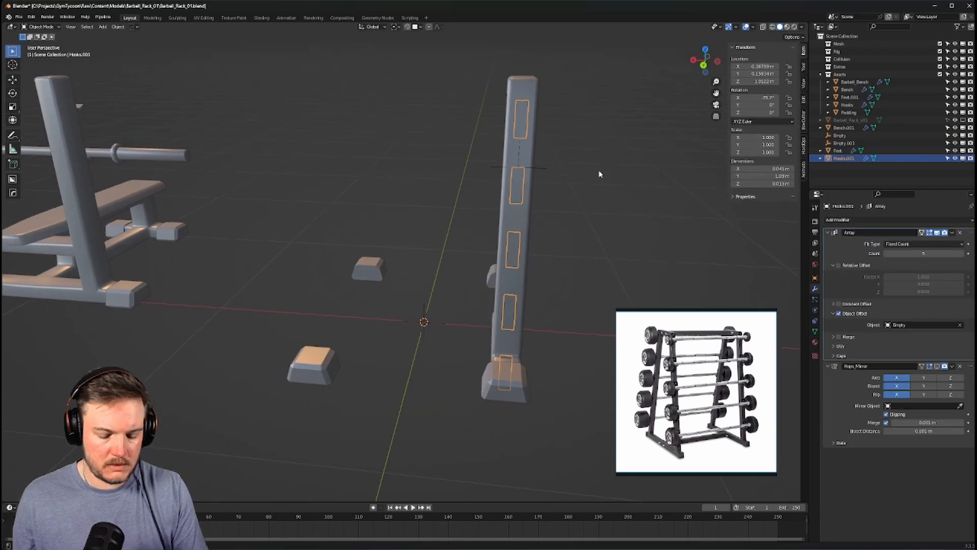
key(alt+x)
click(578, 100)
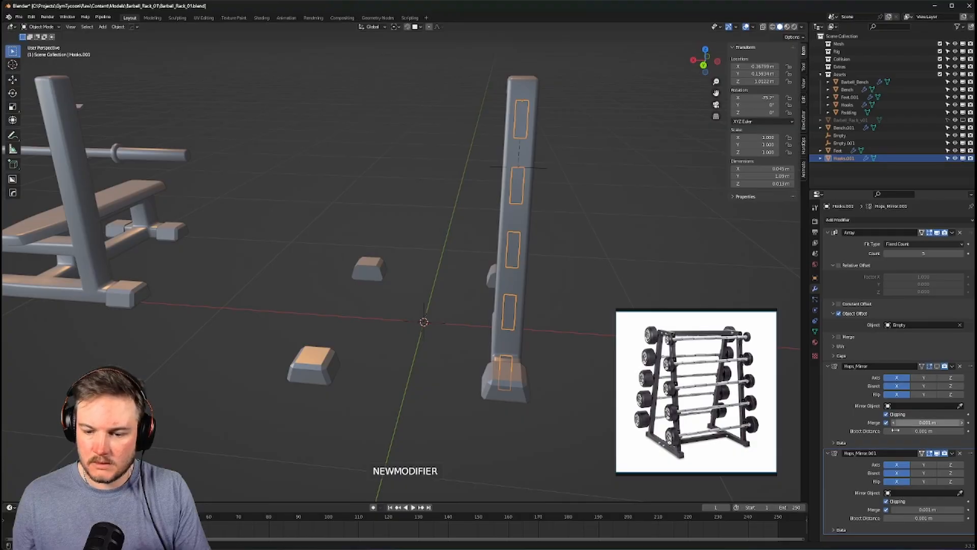
click(960, 453)
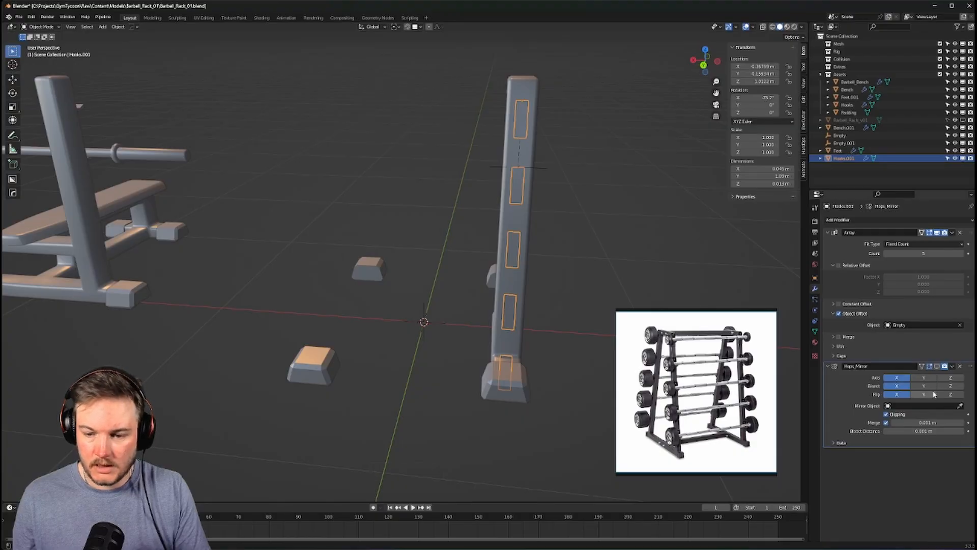
Use Empty.001 as the mirror object of the plate's existing mirror modifier and enable that modifier in the viewport
click(959, 406)
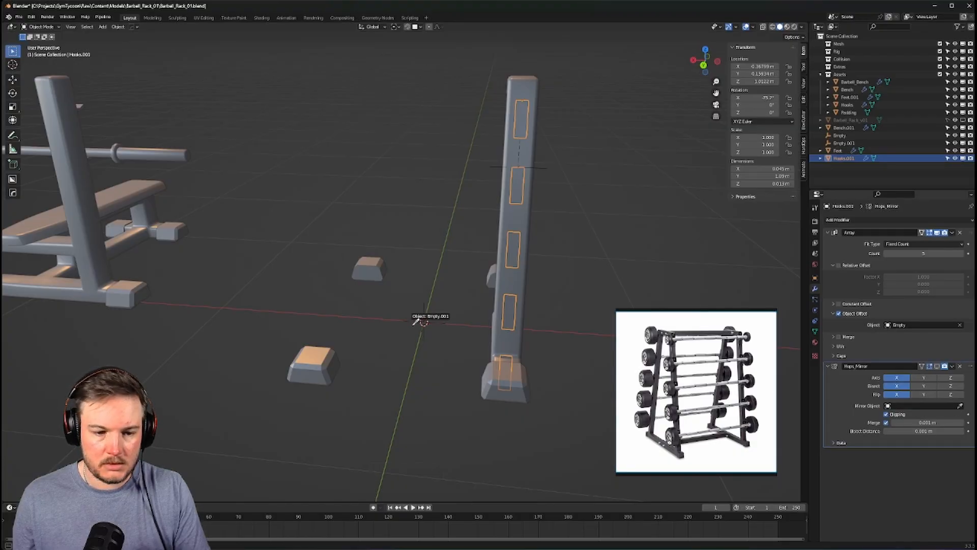
click(420, 322)
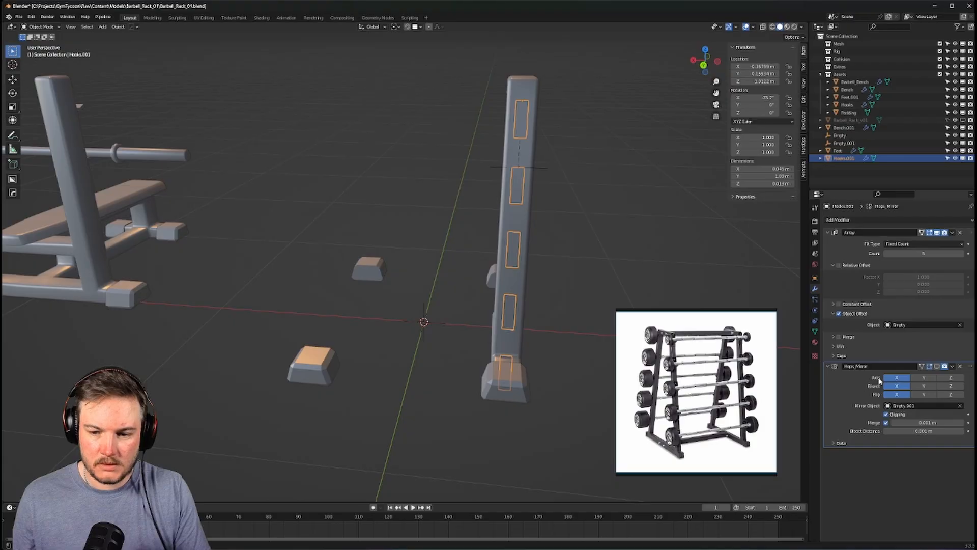
middle_drag(559, 154, 584, 162)
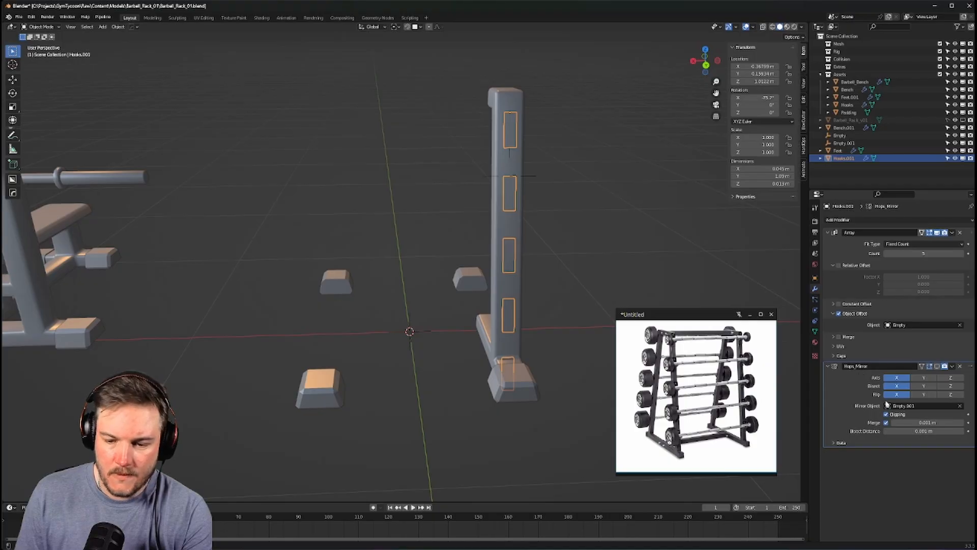
click(937, 366)
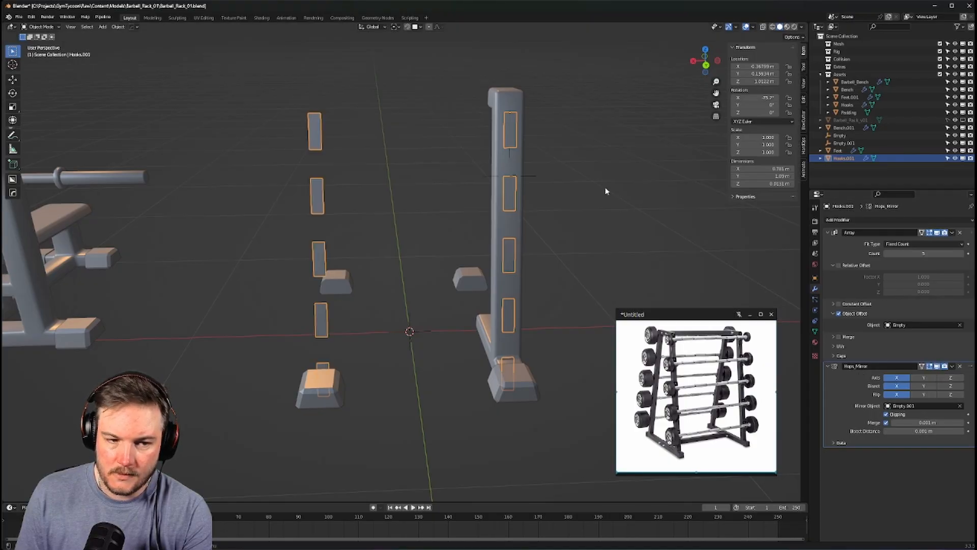
Enable the rack frame's mirror modifier in the viewport and collapse its expanded modifier settings
click(607, 191)
middle_drag(607, 189, 548, 145)
click(549, 145)
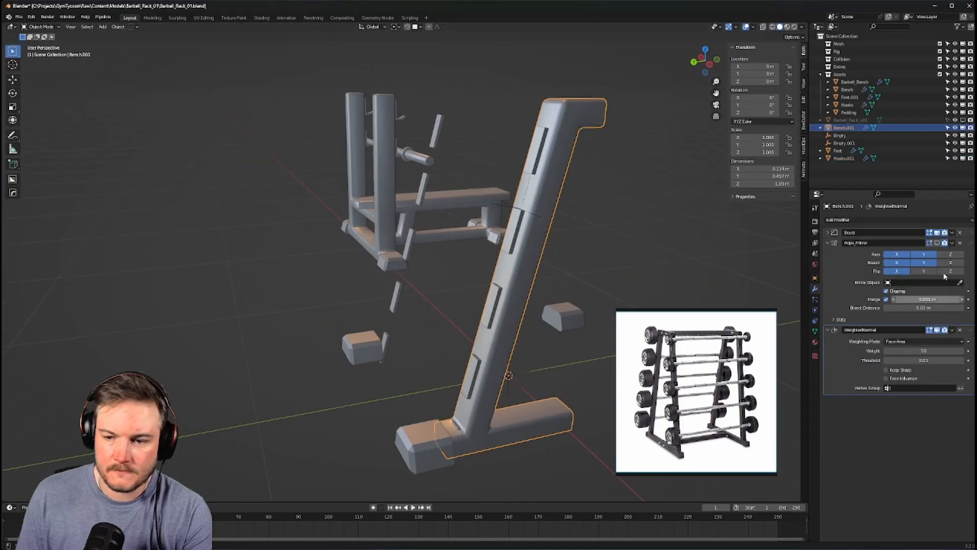
click(938, 243)
click(828, 243)
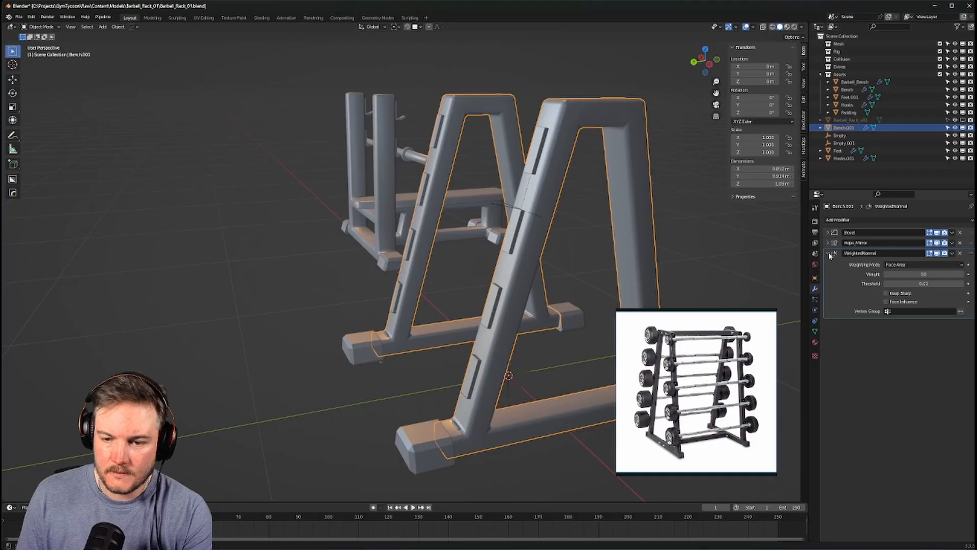
click(830, 253)
Mirror the arrayed plates across the Y axis as well, so both sloping legs of each frame carry them
middle_drag(509, 277, 443, 134)
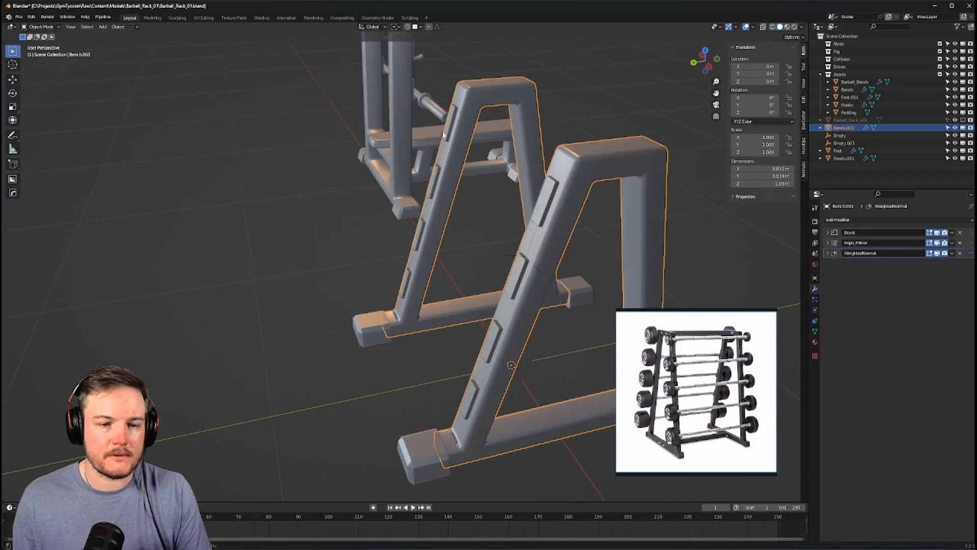
click(444, 134)
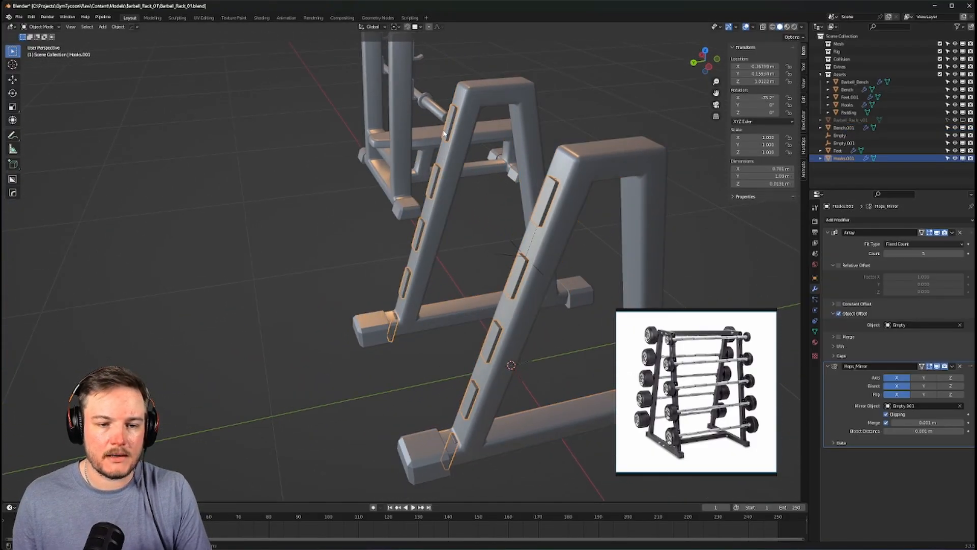
click(923, 378)
middle_drag(529, 281, 504, 255)
click(586, 237)
Examine the mirrored plates on both frames and compare them with the barbell holders in the reference image
middle_drag(587, 238, 526, 242)
scroll(524, 243, down, 1)
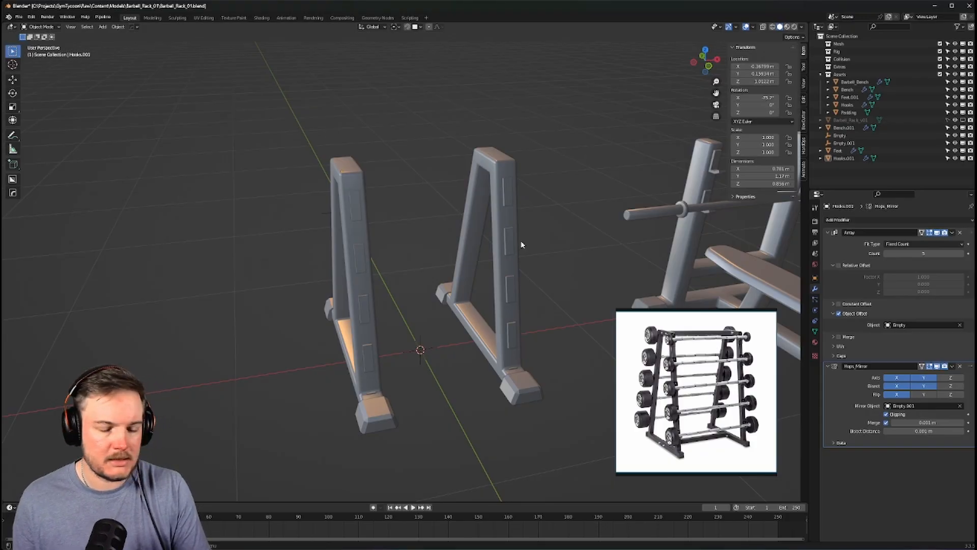
middle_drag(521, 242, 462, 222)
shift+right_drag(438, 237, 434, 240)
mouse_move(435, 240)
shift+middle_down()
mouse_move(414, 279)
mouse_move(448, 246)
shift+middle_up()
scroll(420, 249, up, 5)
scroll(638, 333, up, 2)
scroll(708, 350, up, 5)
Open the arrayed plates' mesh for editing in the right orthographic view, with the uppermost plate's geometry selected
click(448, 209)
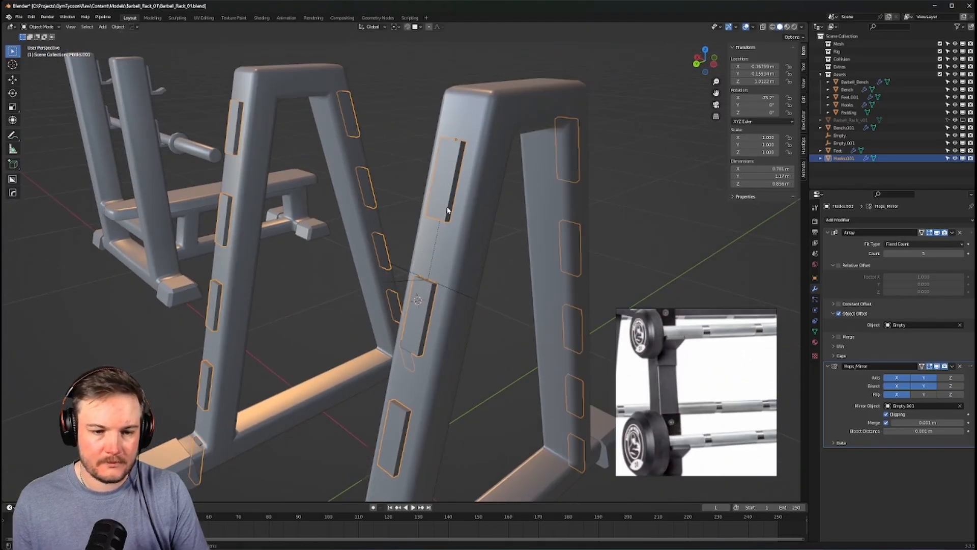
middle_drag(448, 211, 432, 215)
scroll(432, 219, up, 5)
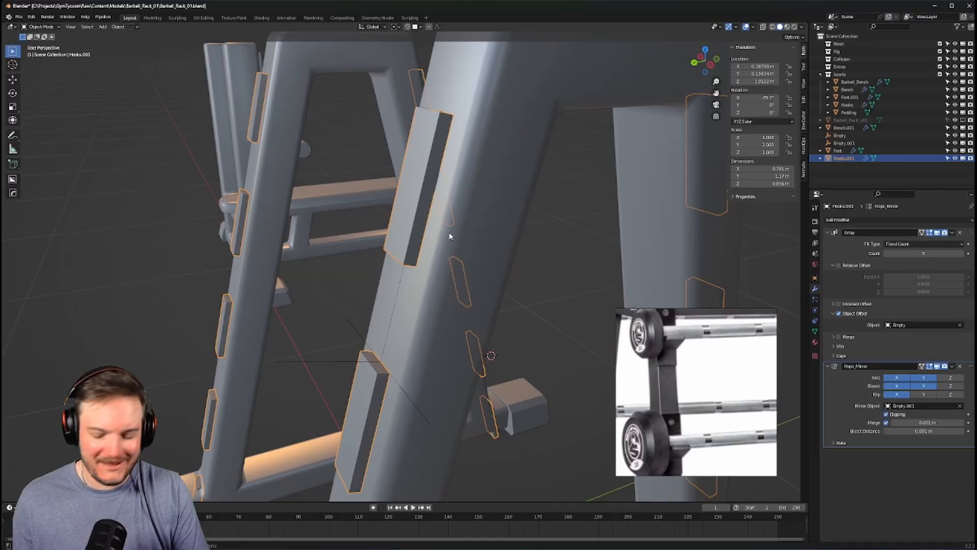
key(KP_3)
scroll(515, 235, up, 8)
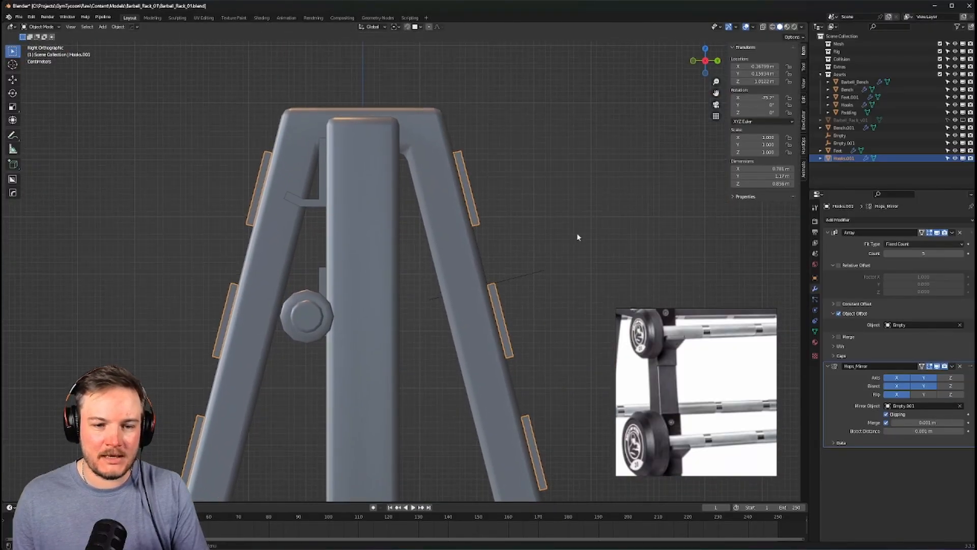
key(Tab)
click(517, 215)
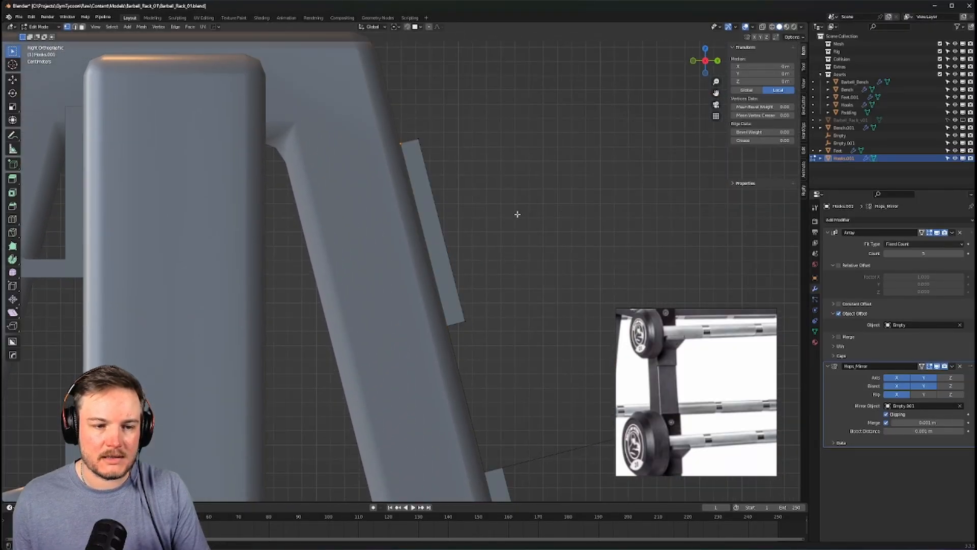
key(g)
right_click(575, 202)
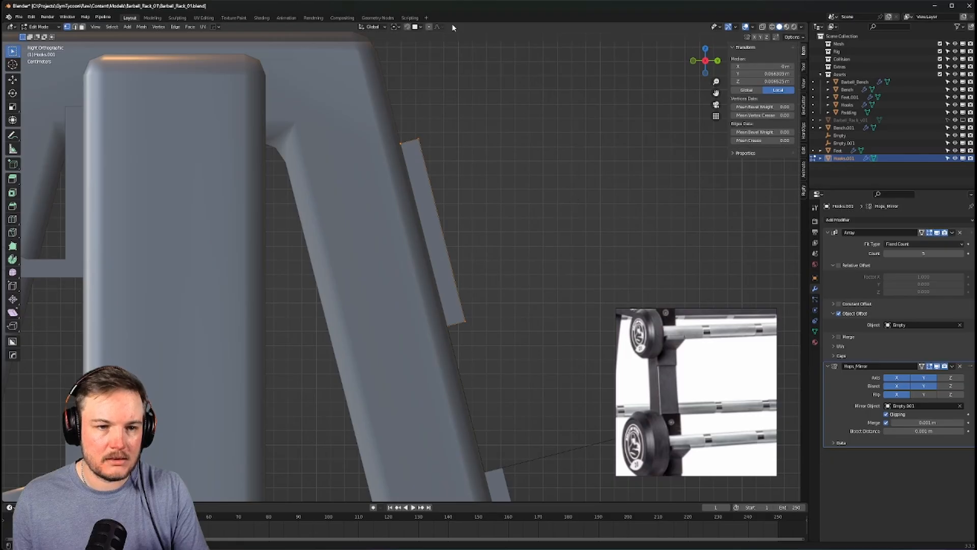
Change the snapping target from Face Project to Vertex
click(376, 27)
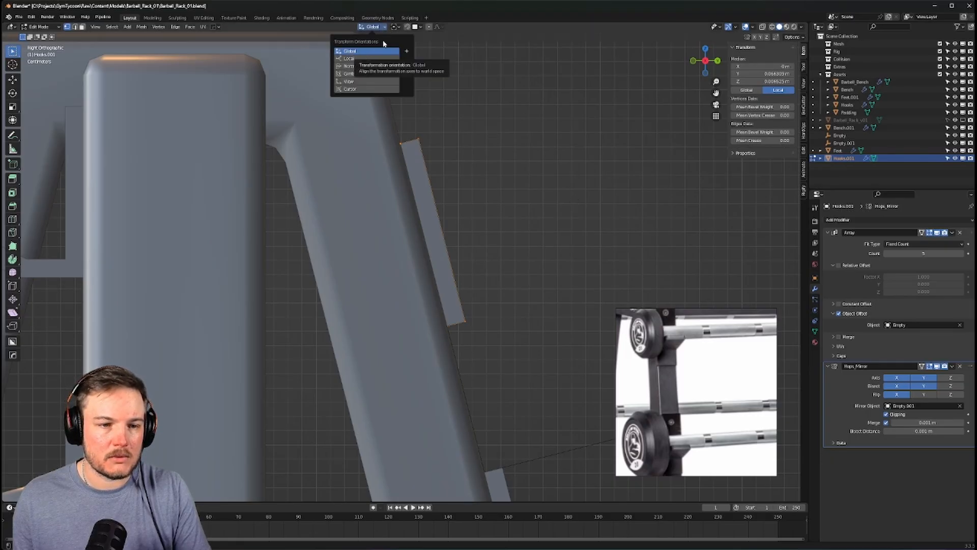
click(417, 26)
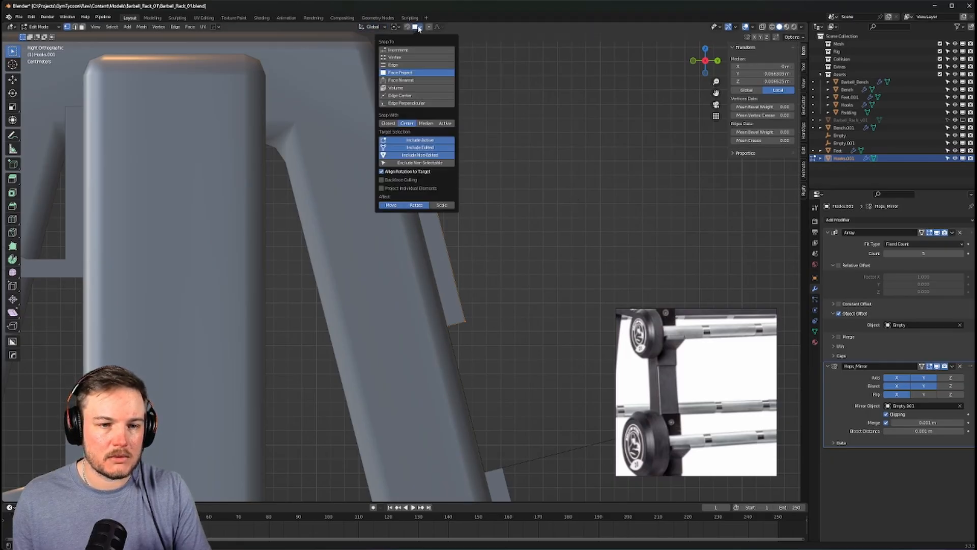
click(402, 57)
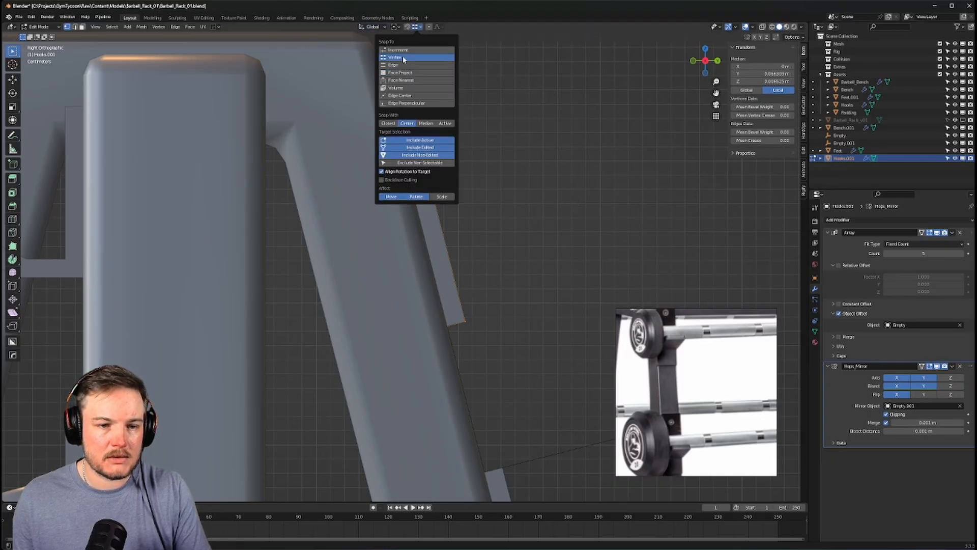
click(420, 197)
click(397, 196)
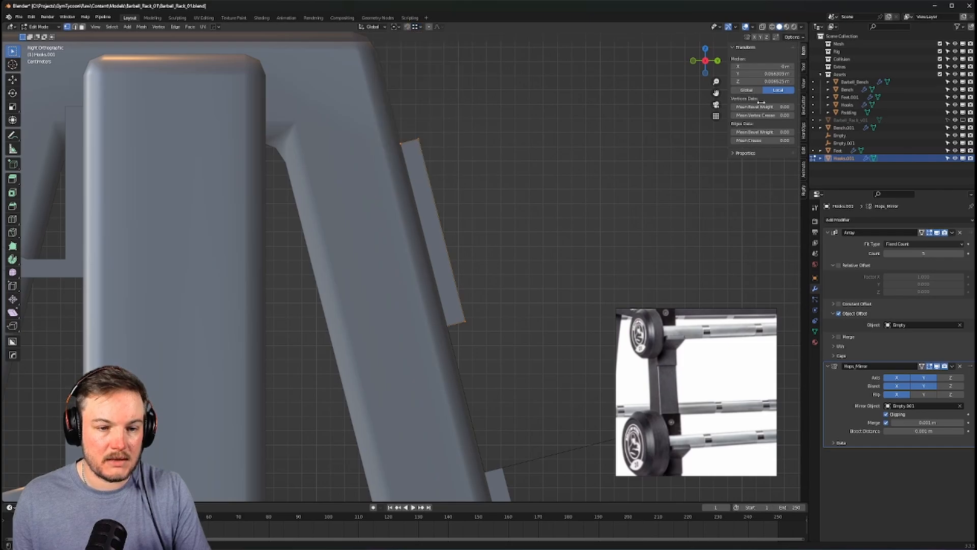
Move the plate's mesh about 0.001 m inward along its local Z axis, closer into the sloping leg
key(g)
right_click(511, 170)
key(g)
key(x)
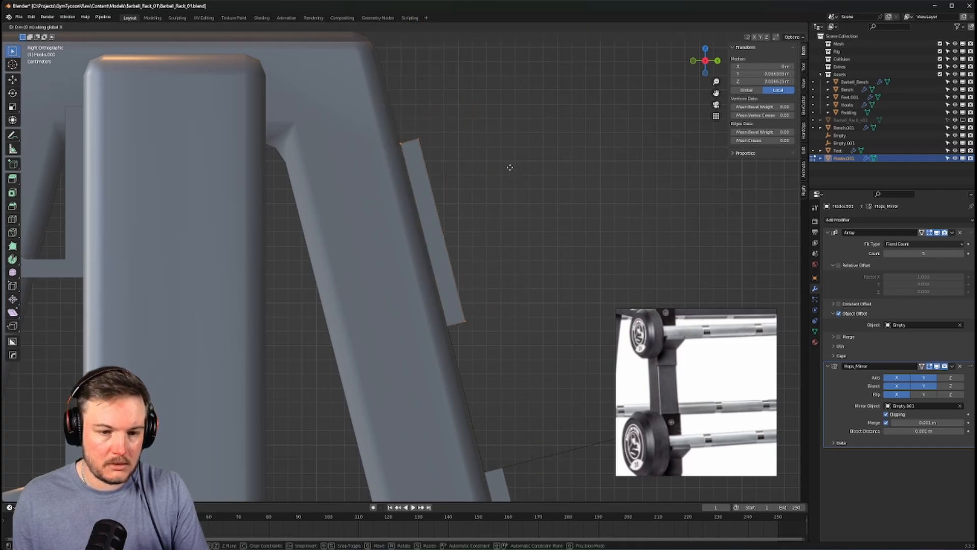
key(z)
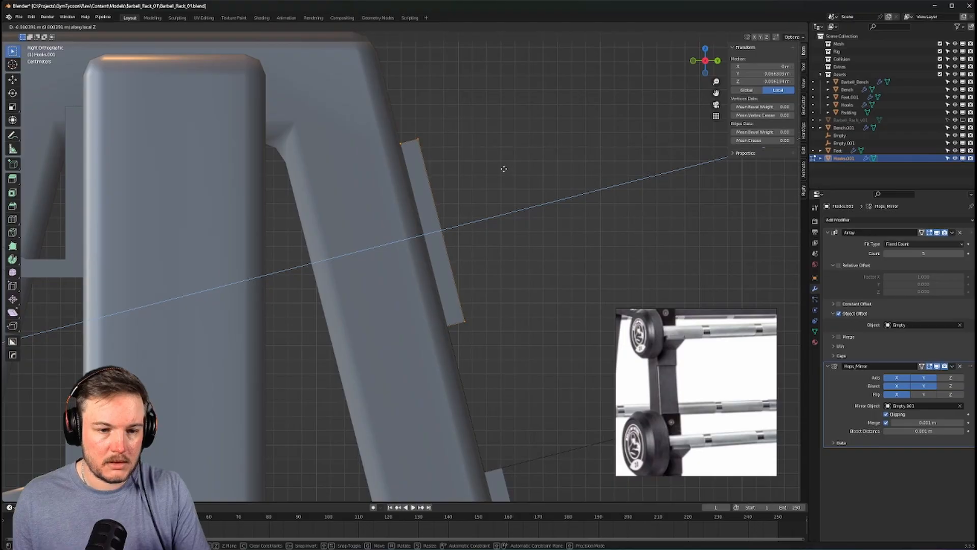
click(496, 172)
Add two evenly spaced loop cuts across the uppermost plate, dividing its length into three sections
middle_drag(496, 172, 316, 178)
scroll(447, 229, up, 3)
key(ctrl+r)
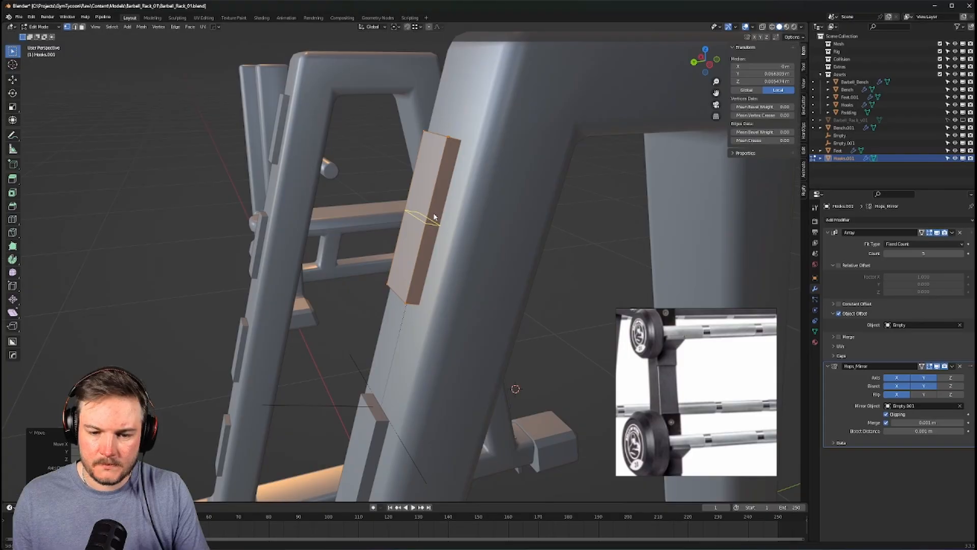
scroll(434, 216, up, 1)
click(434, 217)
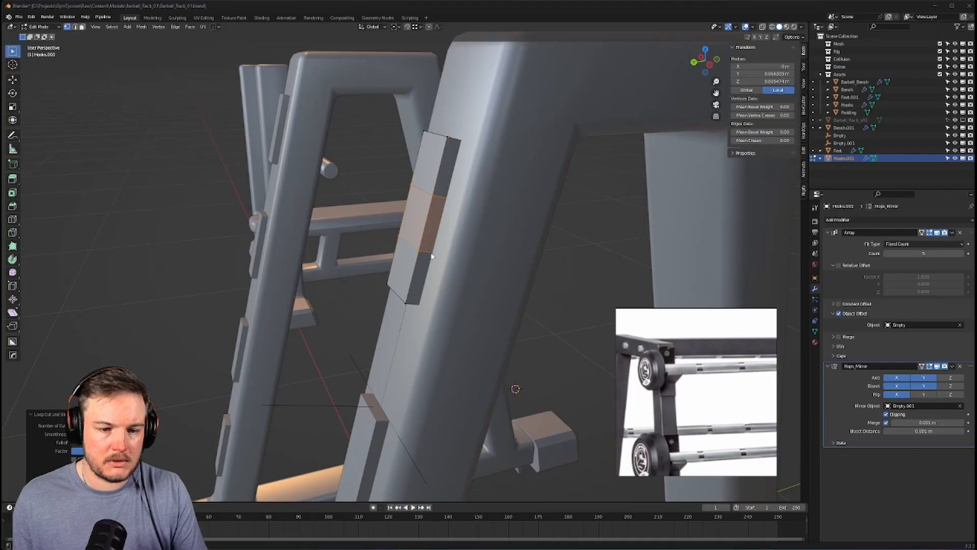
Dissolve the upper of the two edge loops on the plate, keeping only the lower one
middle_drag(431, 256, 436, 245)
key(Tab)
click(436, 285)
alt+click(434, 189)
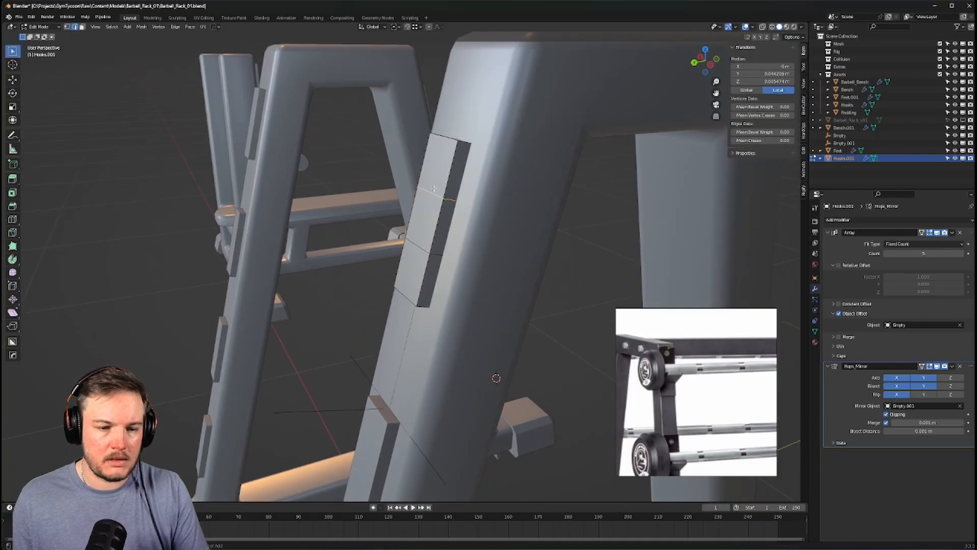
key(x)
click(431, 188)
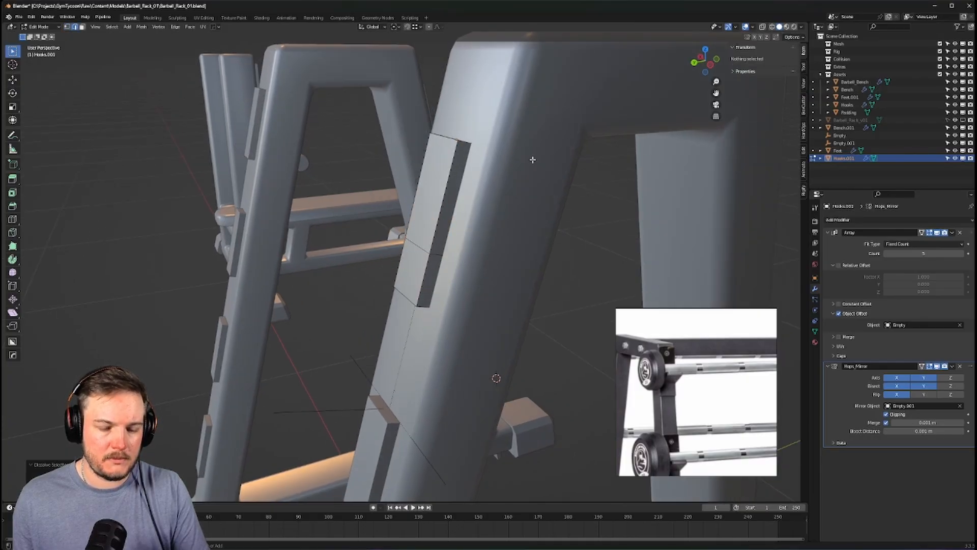
Bevel the remaining edge loop on the plate into a narrow band across its lower part
click(419, 239)
key(ctrl+b)
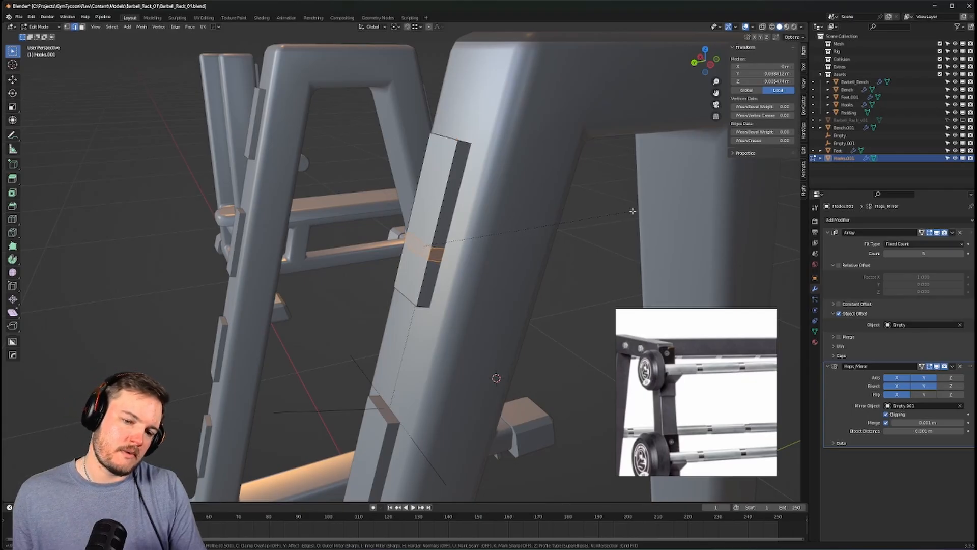
click(635, 211)
Extrude the outer face of the plate's narrow band about 0.05 m outward along its normal as a holder arm
key(Tab)
click(587, 249)
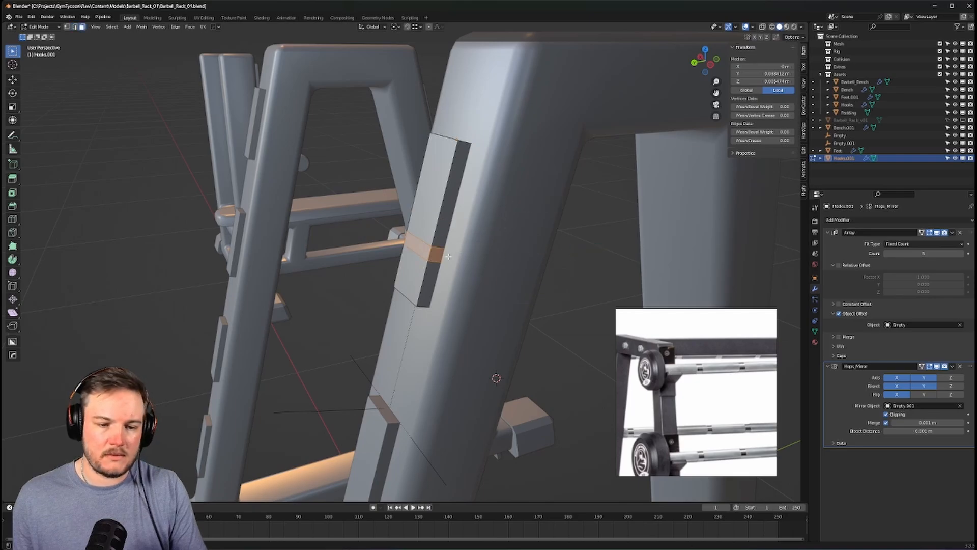
click(424, 250)
key(KP_3)
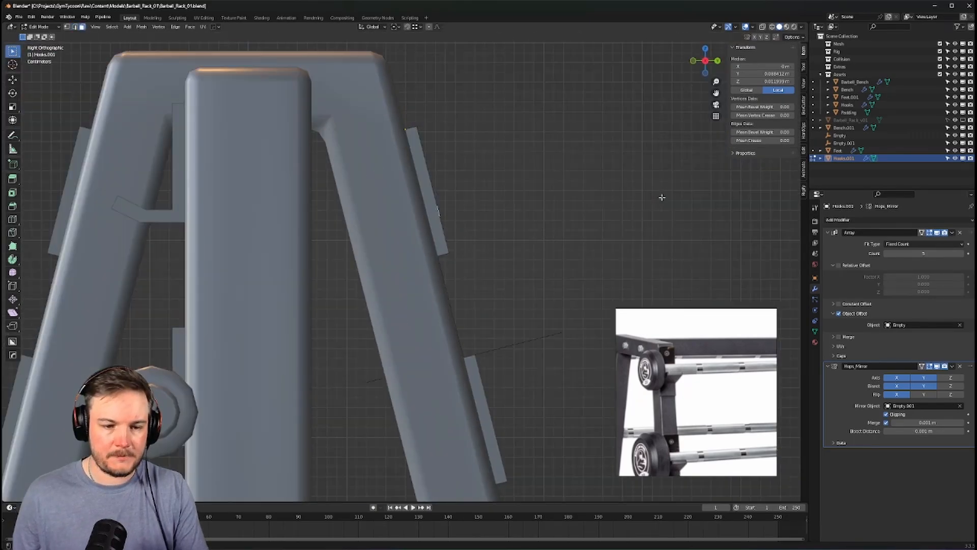
shift+middle_drag(661, 197, 593, 217)
key(e)
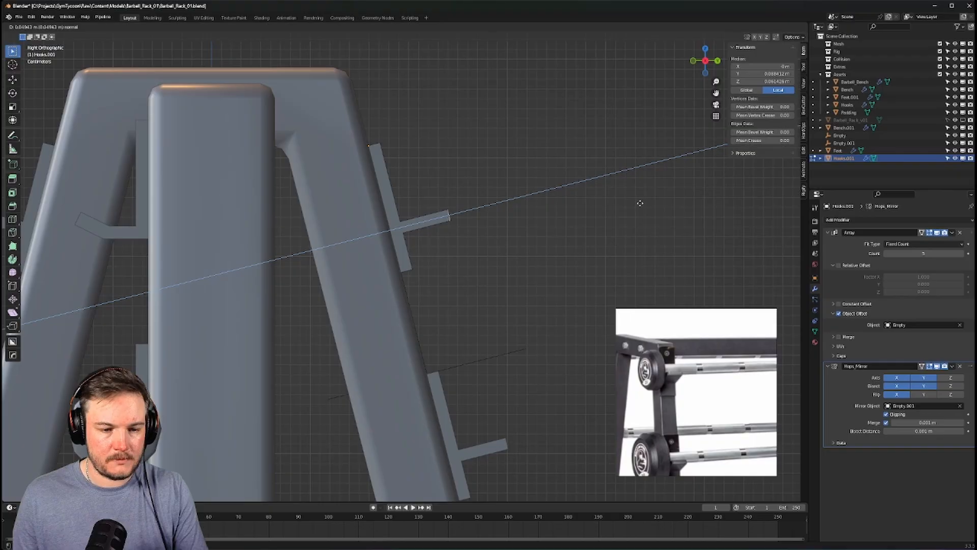
click(640, 204)
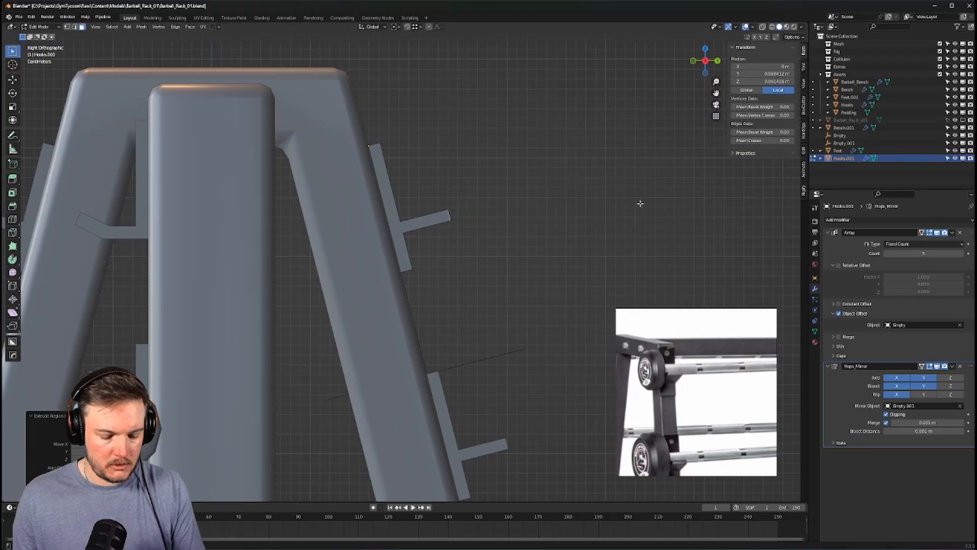
key(shift+ctrl+alt+s)
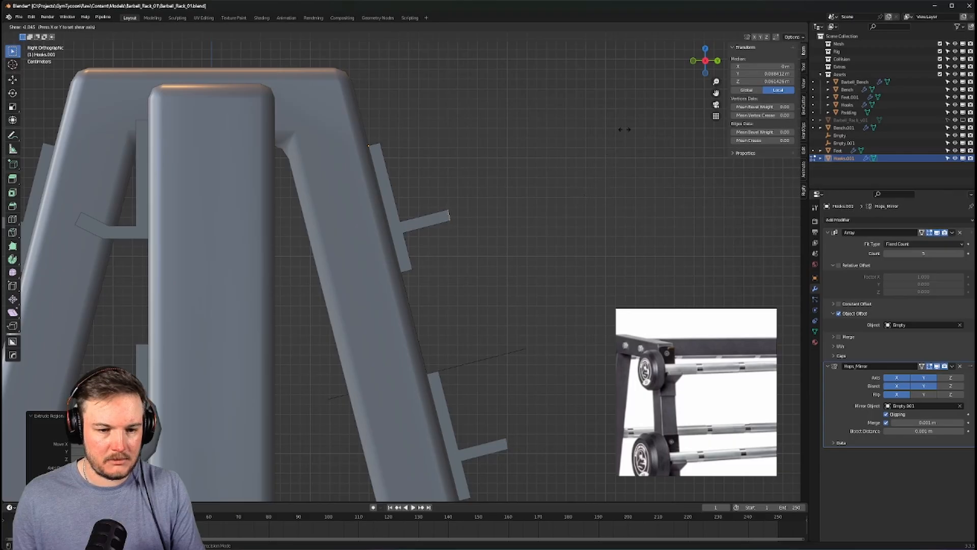
click(225, 107)
scroll(341, 203, up, 3)
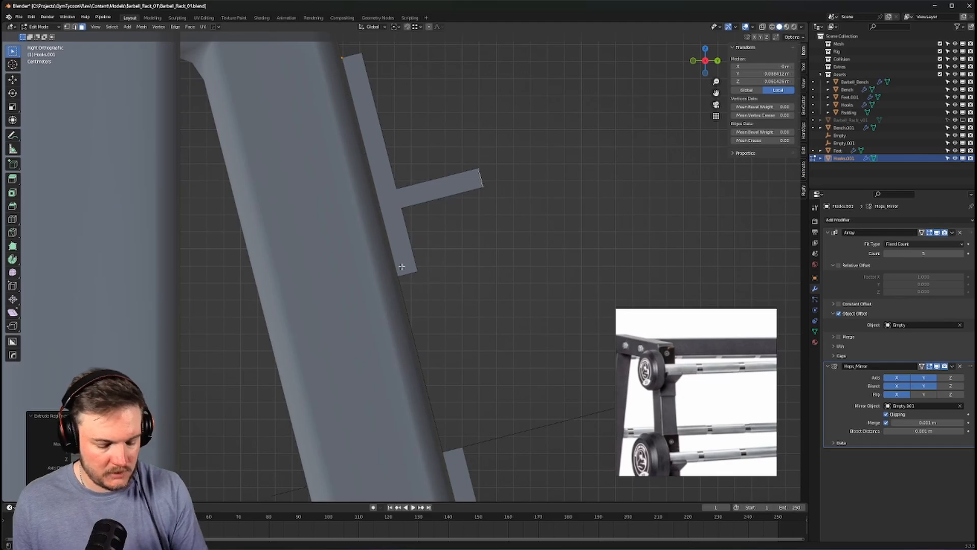
key(shift+ctrl+alt+s)
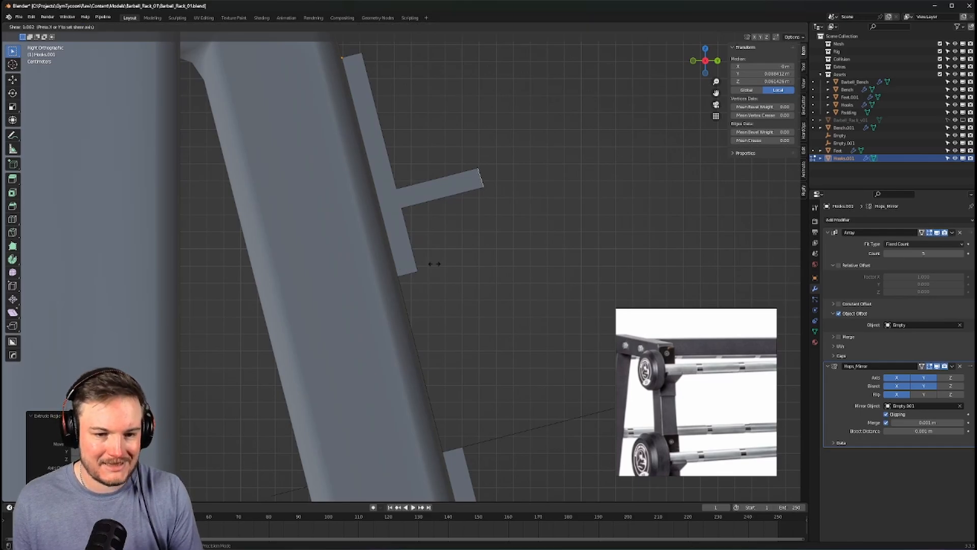
right_click(361, 480)
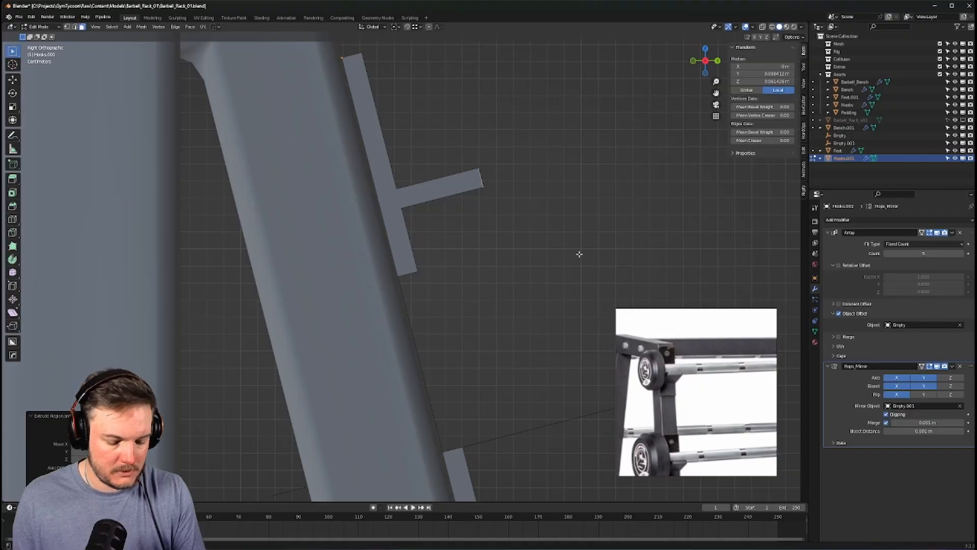
Try to shear the holder arm's end face with the Shear tool in the side view, then undo the shears
key(shift+space)
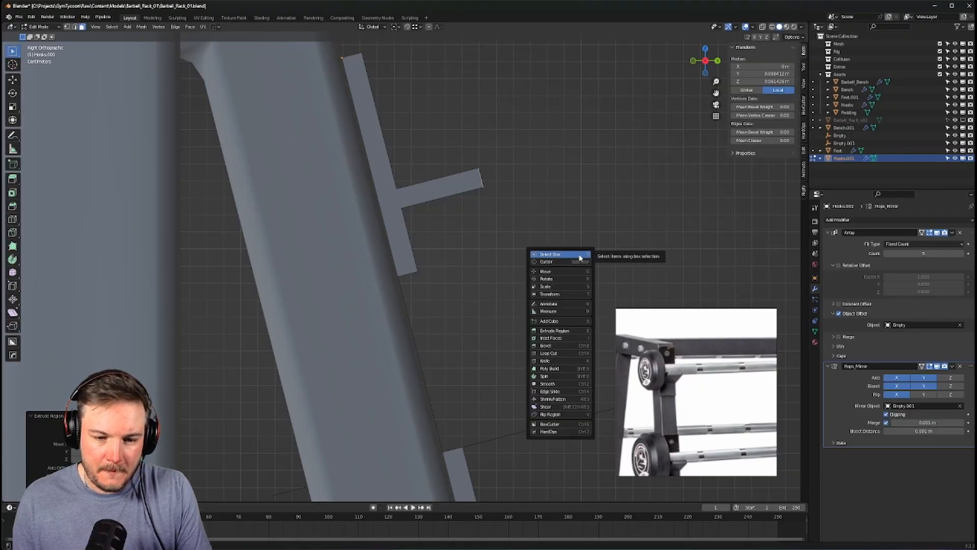
click(564, 407)
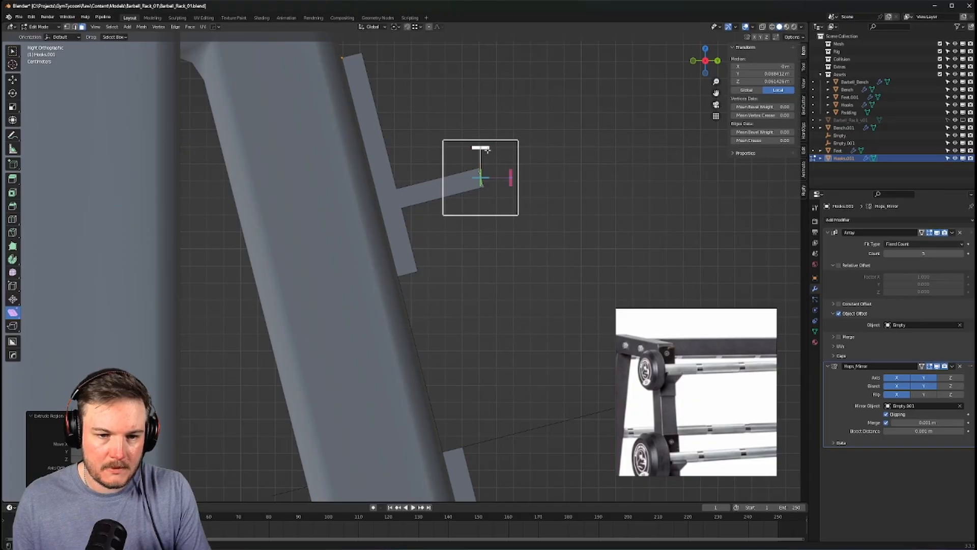
drag(510, 176, 511, 157)
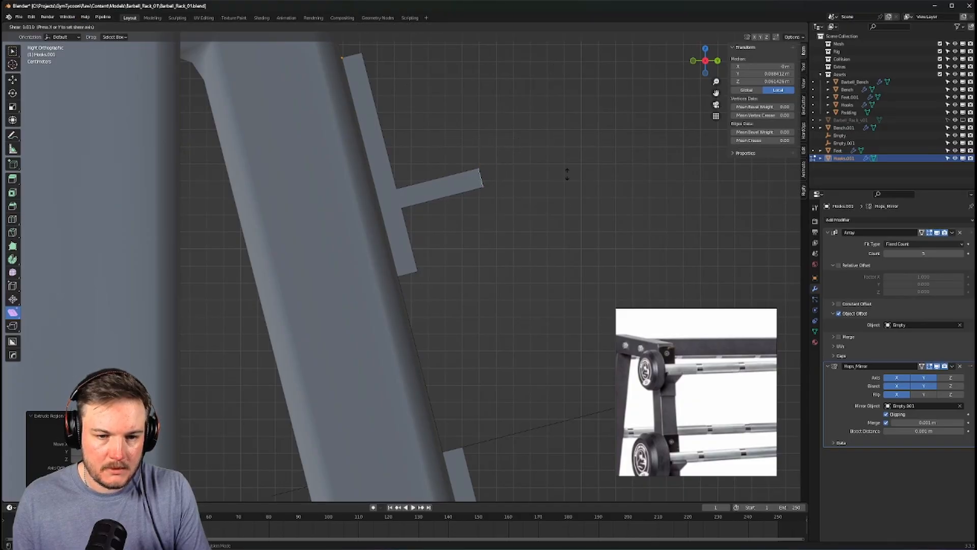
drag(567, 175, 516, 6)
key(ctrl+z)
drag(481, 148, 390, 160)
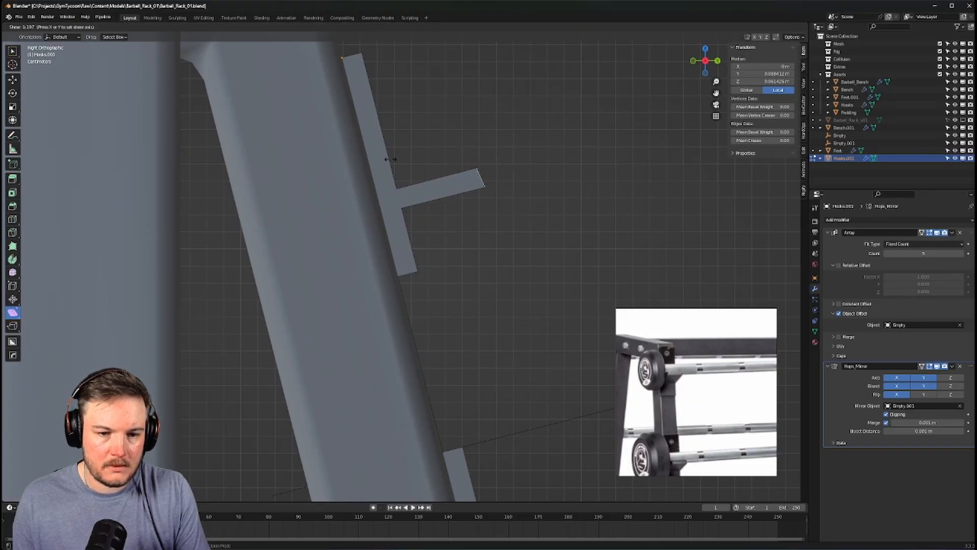
drag(209, 216, 541, 286)
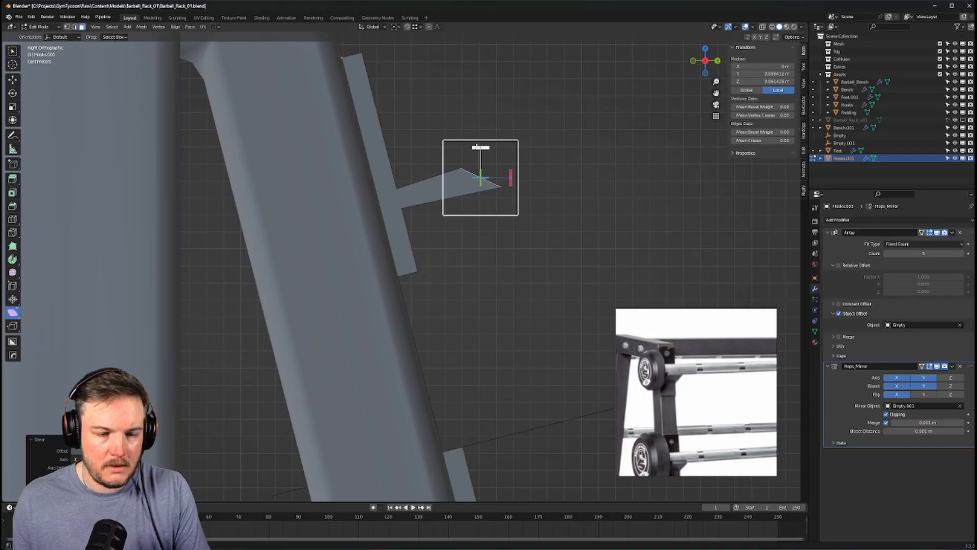
key(ctrl+z)
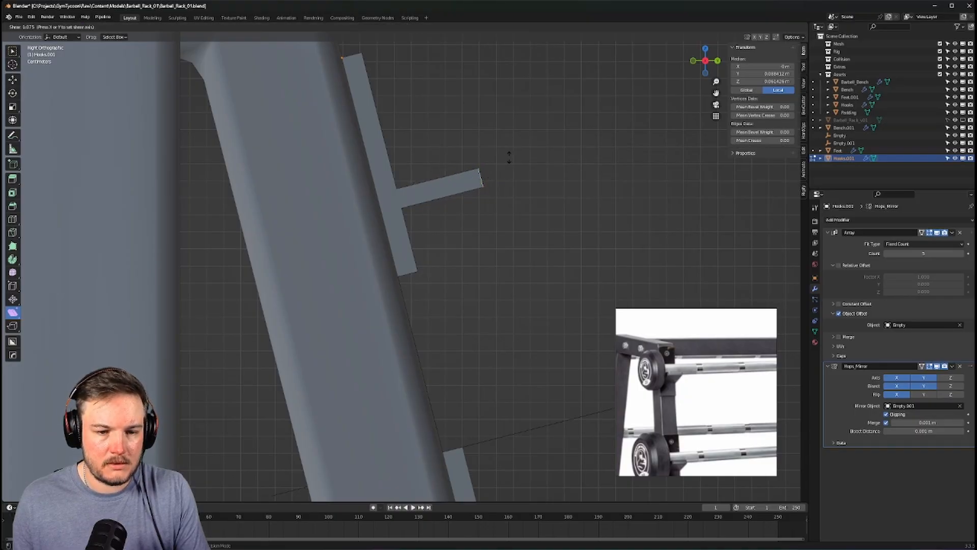
Try shearing the holder arm's end face along different axes while viewing it in perspective from both sides
middle_drag(654, 146, 528, 208)
drag(505, 183, 480, 176)
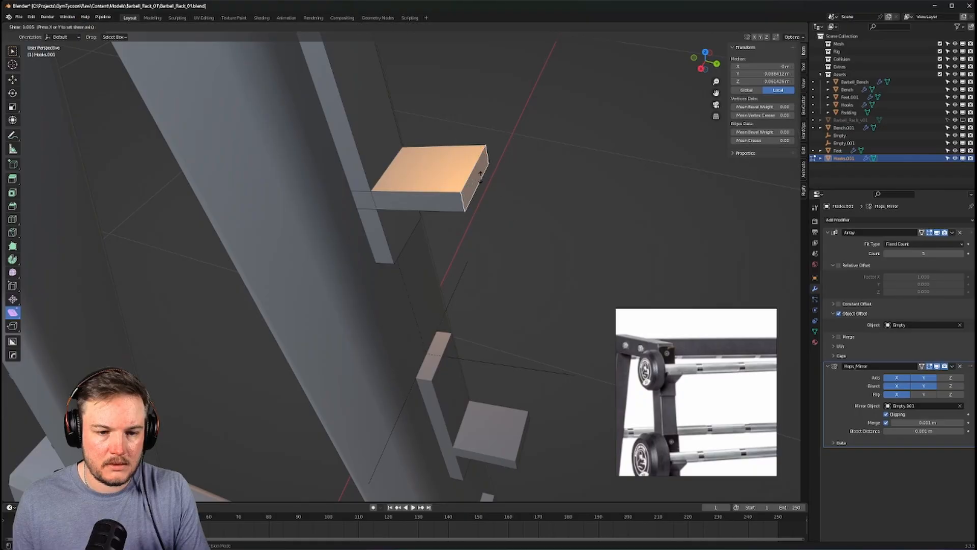
drag(351, 175, 524, 161)
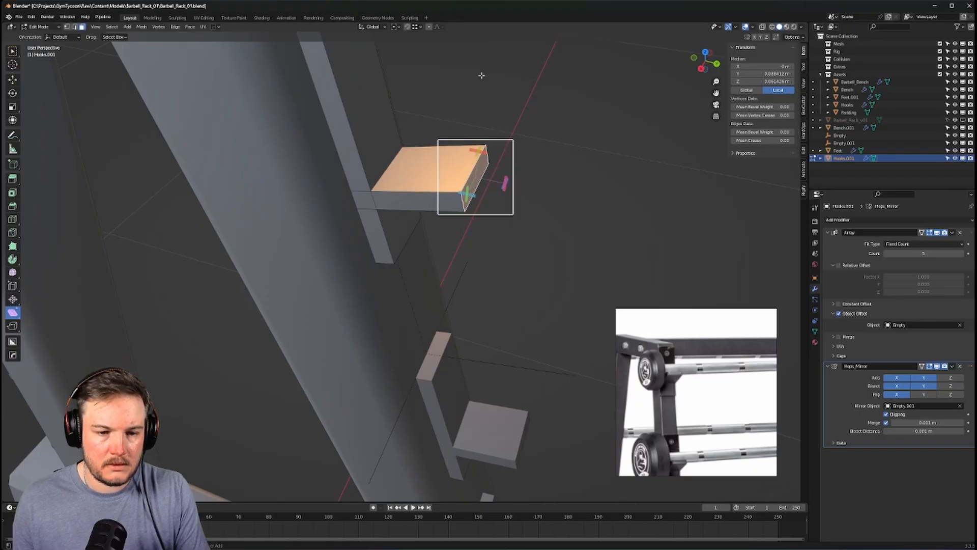
middle_drag(524, 159, 394, 153)
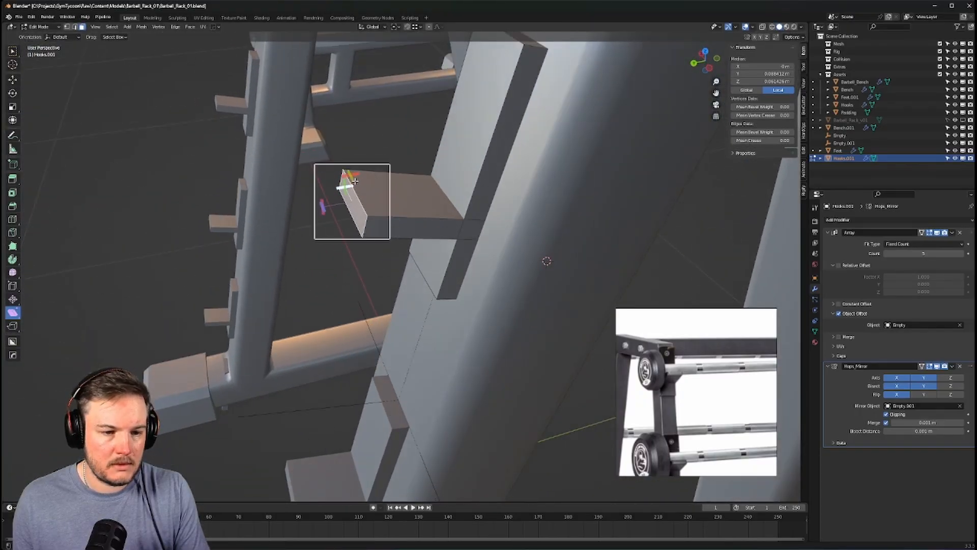
drag(351, 179, 129, 181)
key(ctrl+z)
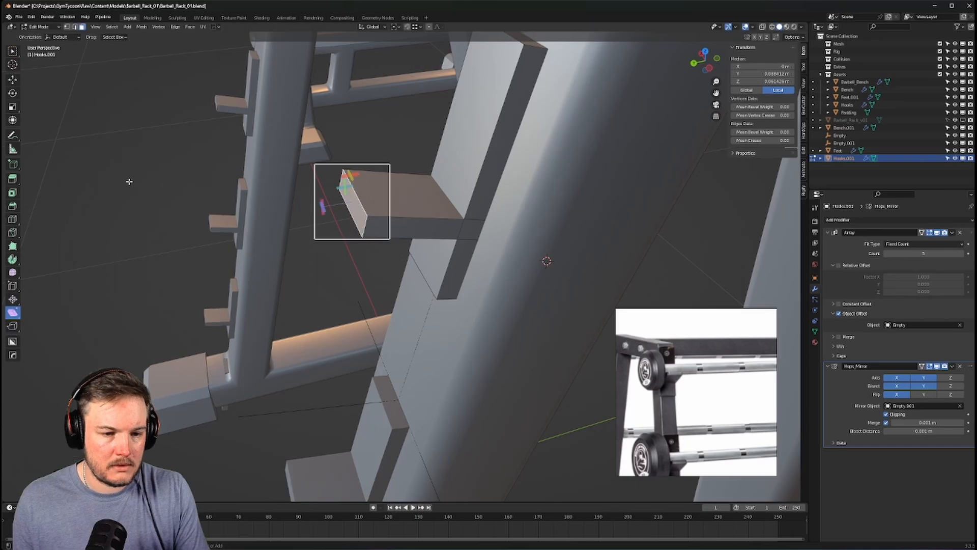
drag(359, 175, 311, 175)
middle_drag(320, 179, 442, 145)
key(Tab)
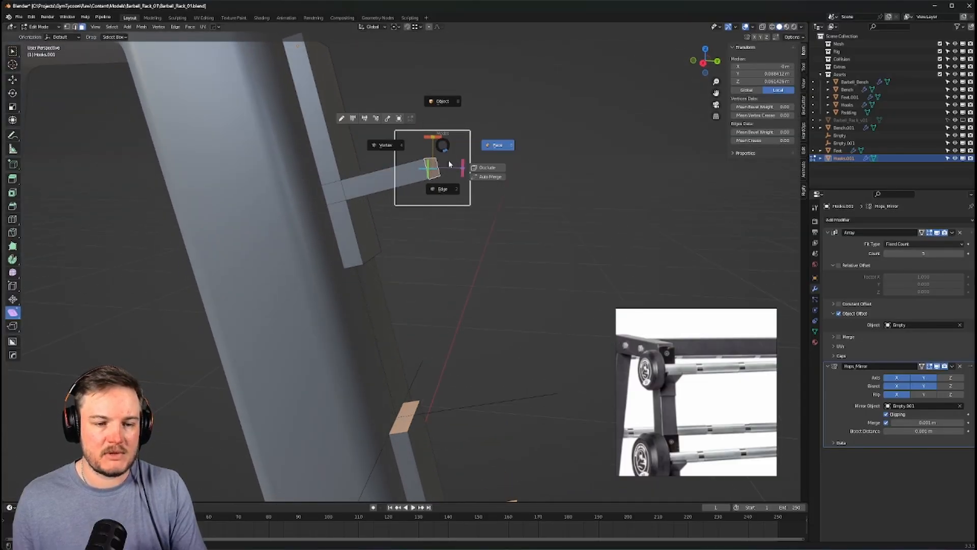
Undo the last shear and slide the upper edge of the holder arm's end face back along the arm
click(446, 164)
click(432, 158)
key(ctrl+z)
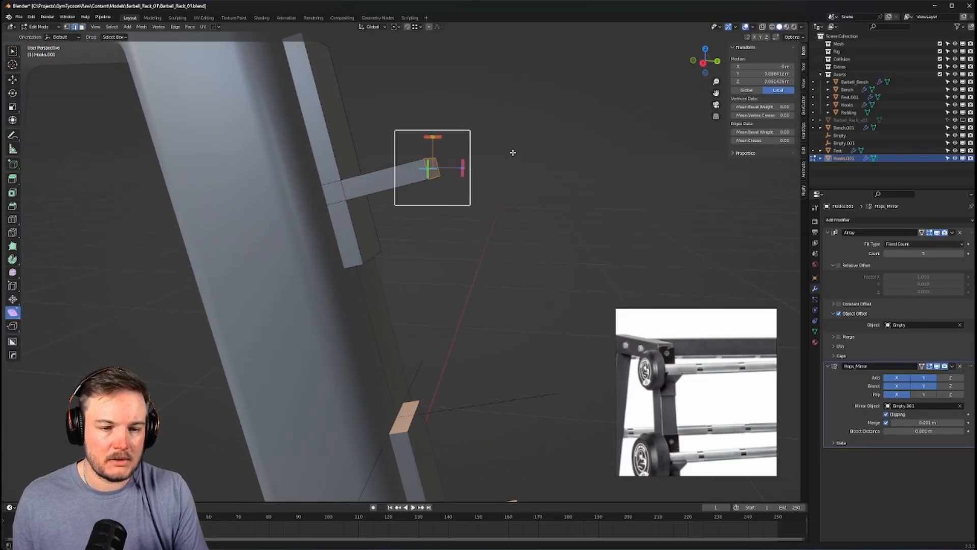
key(q)
key(w)
click(433, 159)
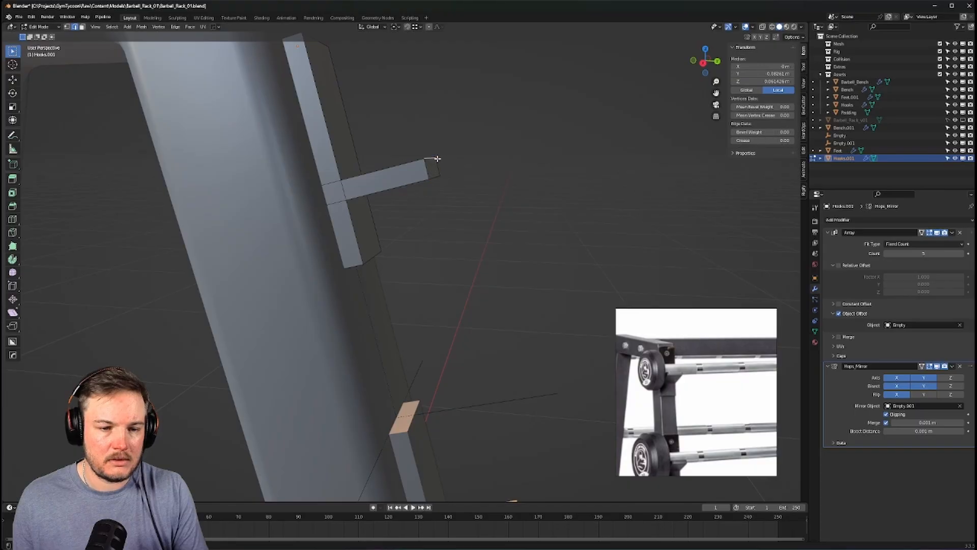
middle_drag(534, 162, 541, 163)
key(KP_3)
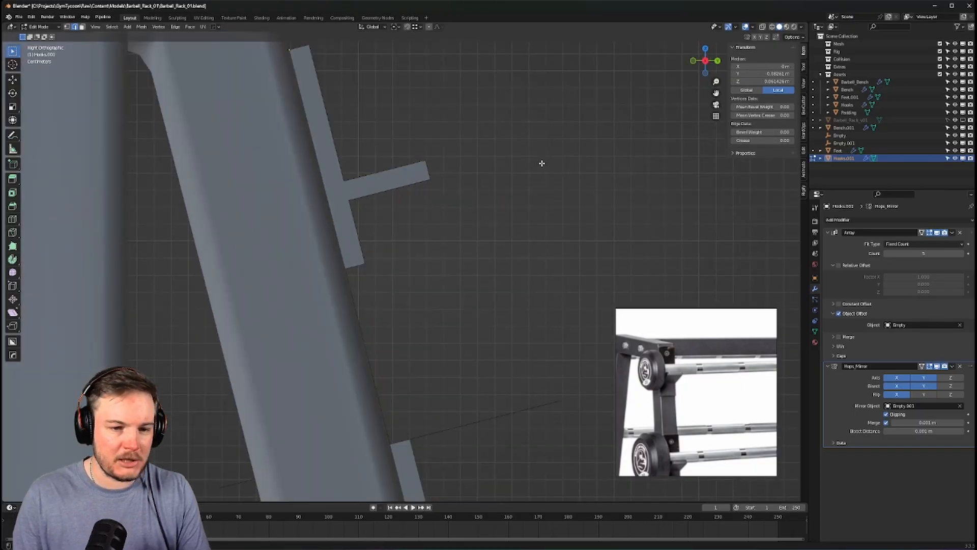
key(g)
key(g)
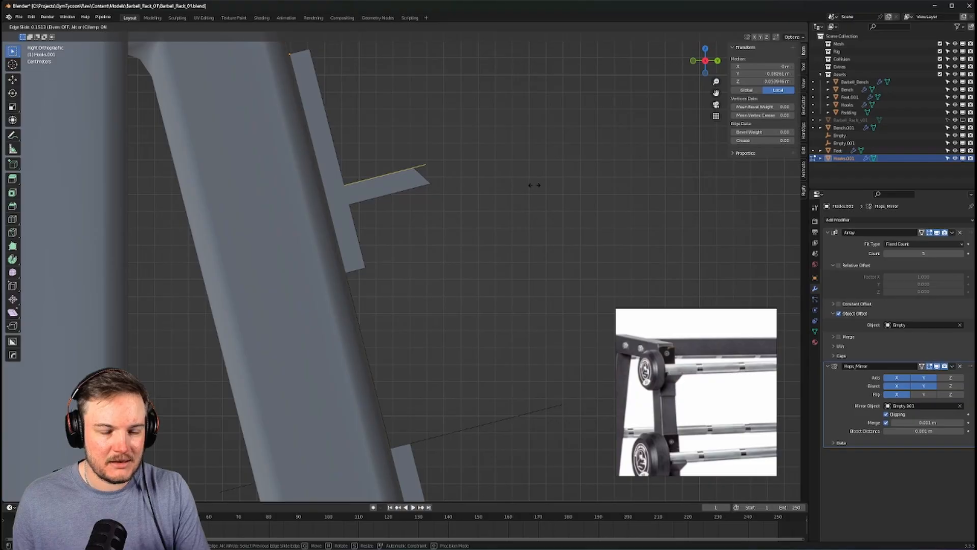
click(534, 185)
Try moving the slanted end of the holder arm upward in the side view, then undo the edge slide
key(Tab)
click(481, 184)
drag(377, 151, 469, 214)
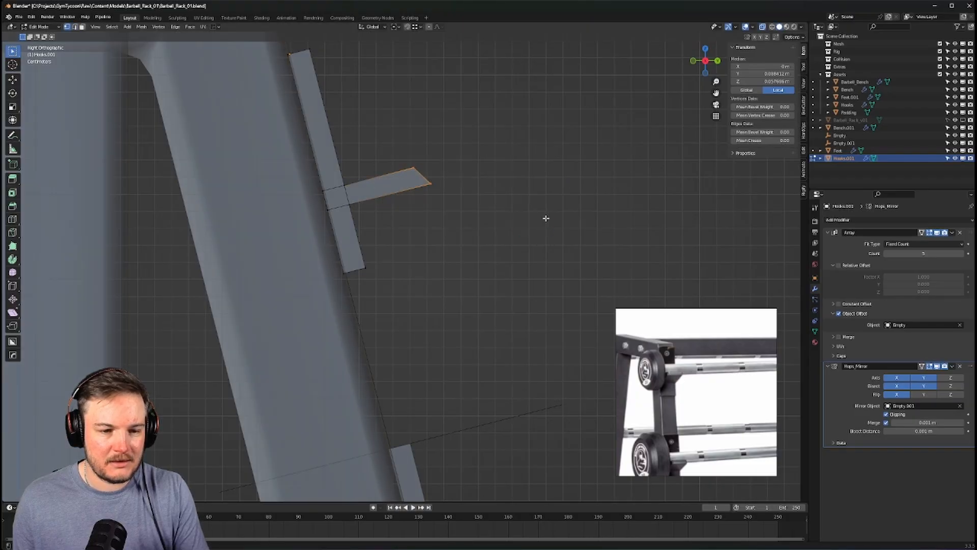
key(g)
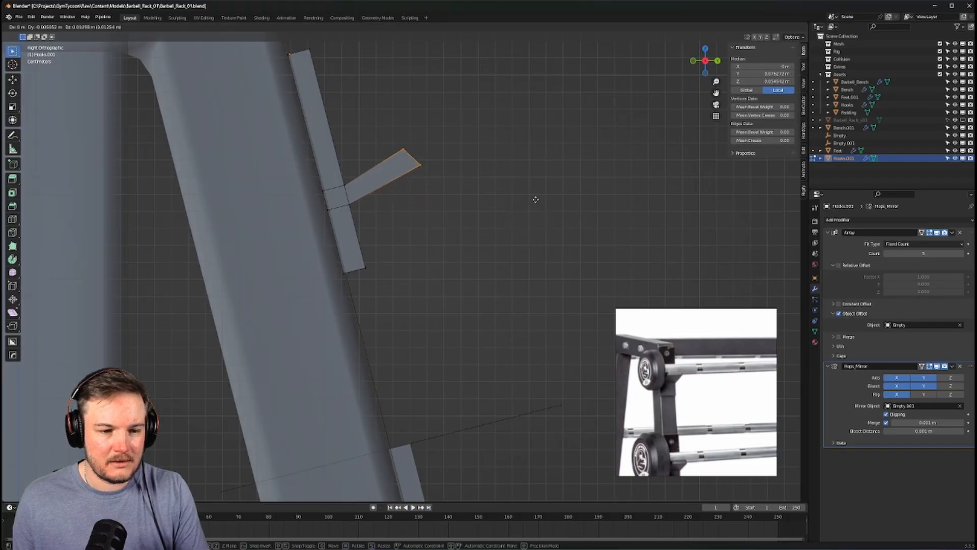
right_click(535, 199)
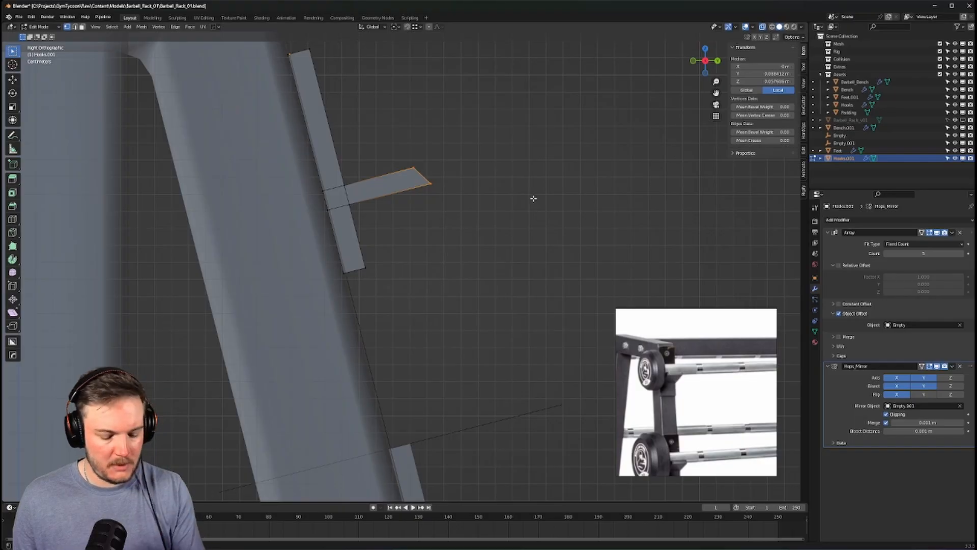
key(ctrl+z)
scroll(670, 373, up, 4)
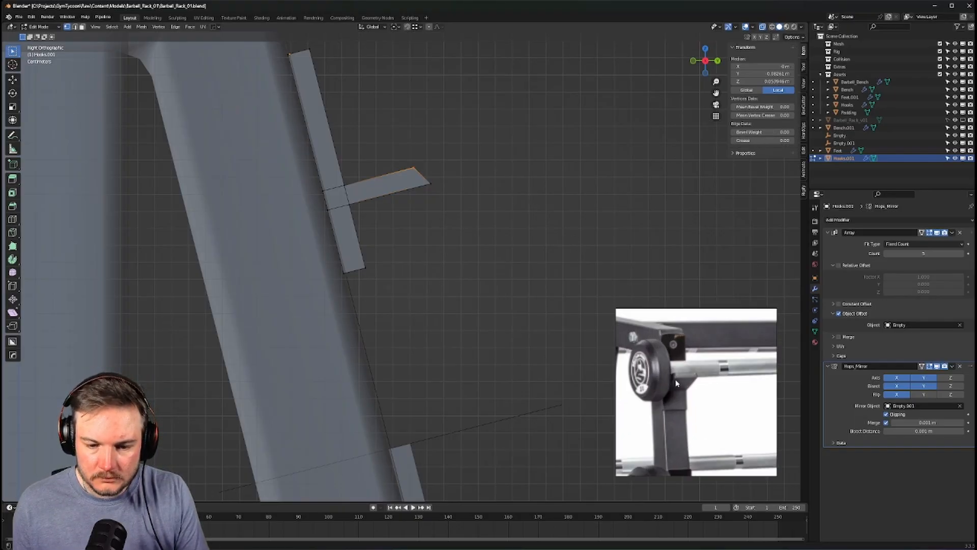
key(2)
scroll(513, 207, down, 3)
middle_drag(512, 207, 487, 220)
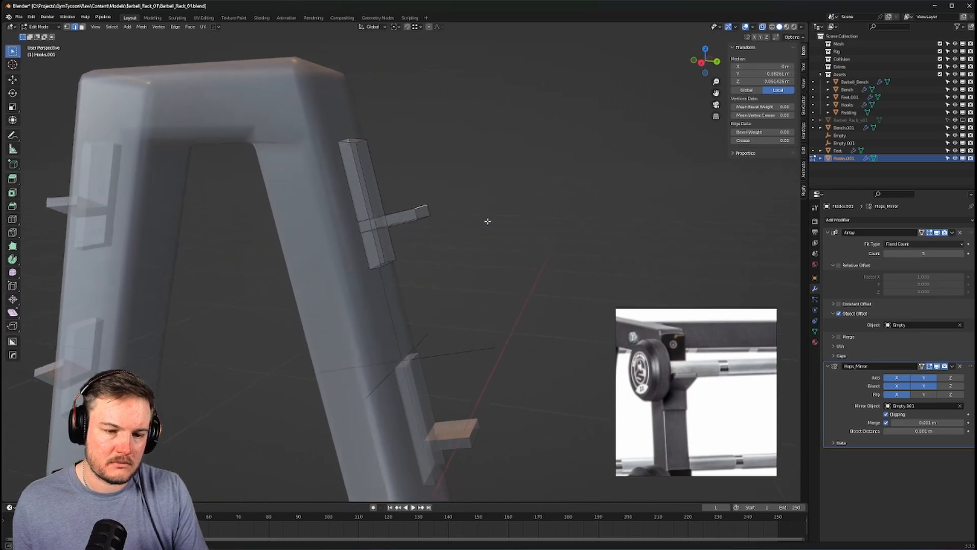
Pull the holder arm's end face slightly back along its local Z axis and extrude it about 0.01 m outward as a tip segment
scroll(494, 214, up, 2)
key(Tab)
click(541, 196)
click(430, 187)
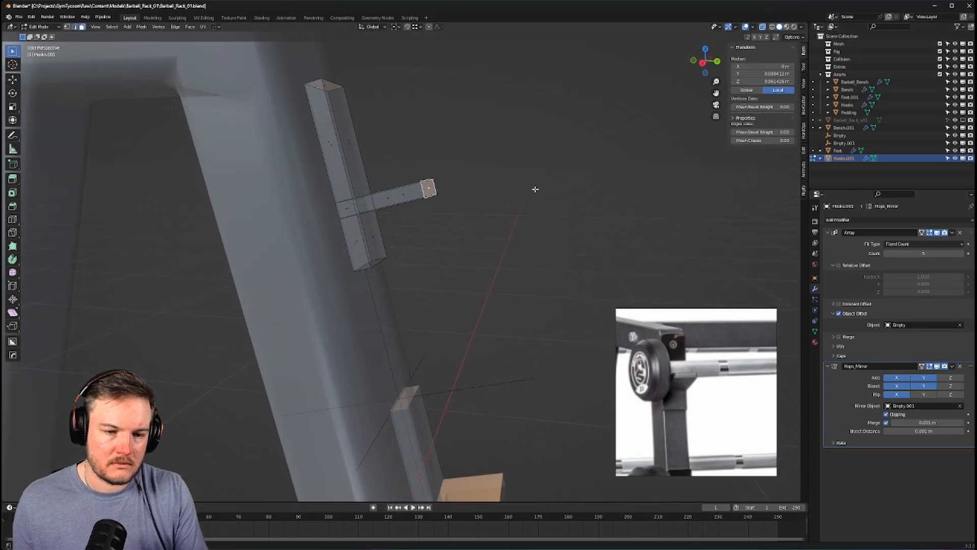
key(g)
key(y)
key(y)
key(y)
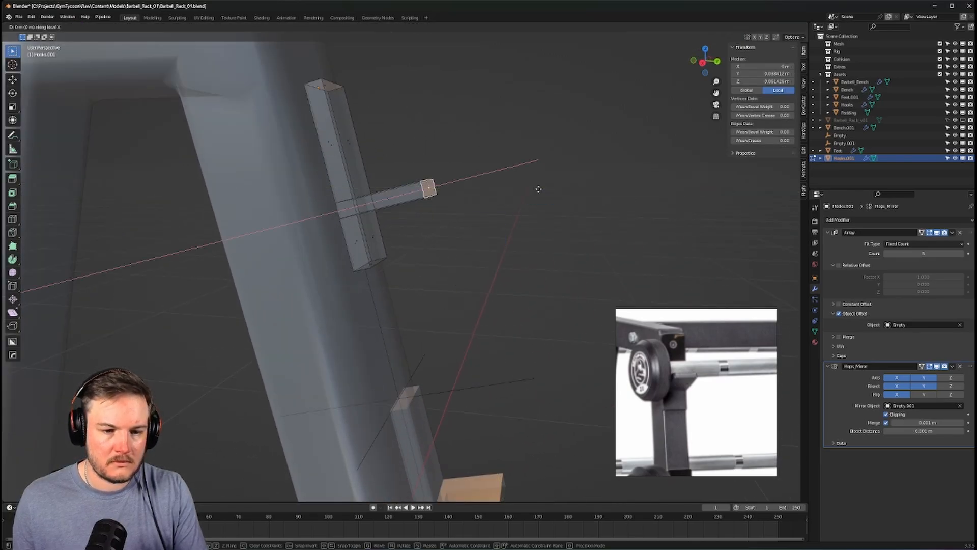
key(z)
key(z)
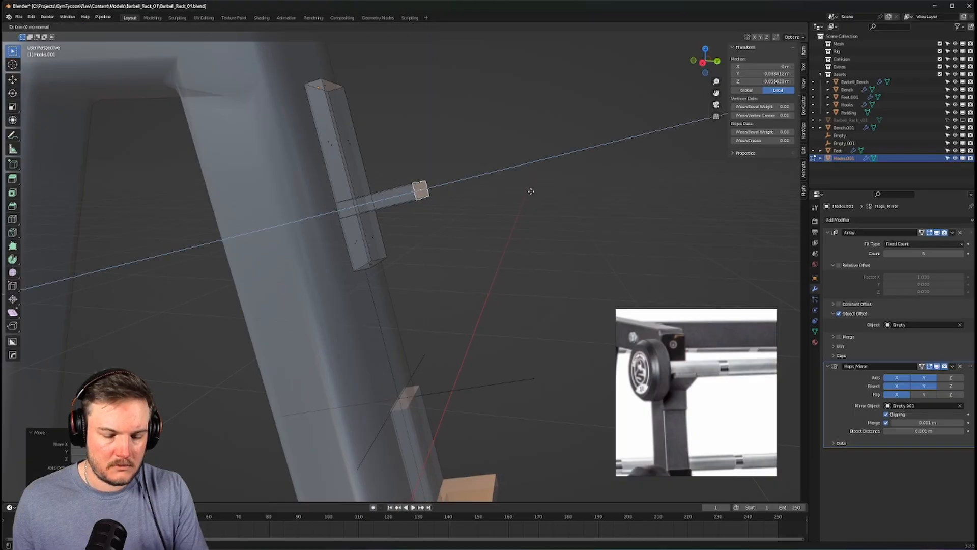
click(549, 179)
Try shearing and rotating the end face of the holder arm's tip segment in the side view
key(KP_3)
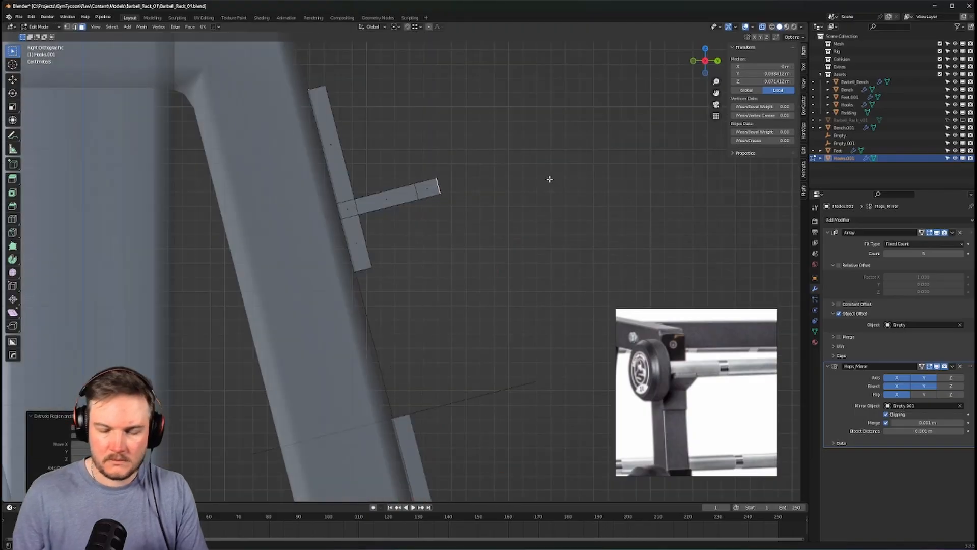
scroll(540, 188, up, 4)
shift+middle_drag(556, 193, 557, 223)
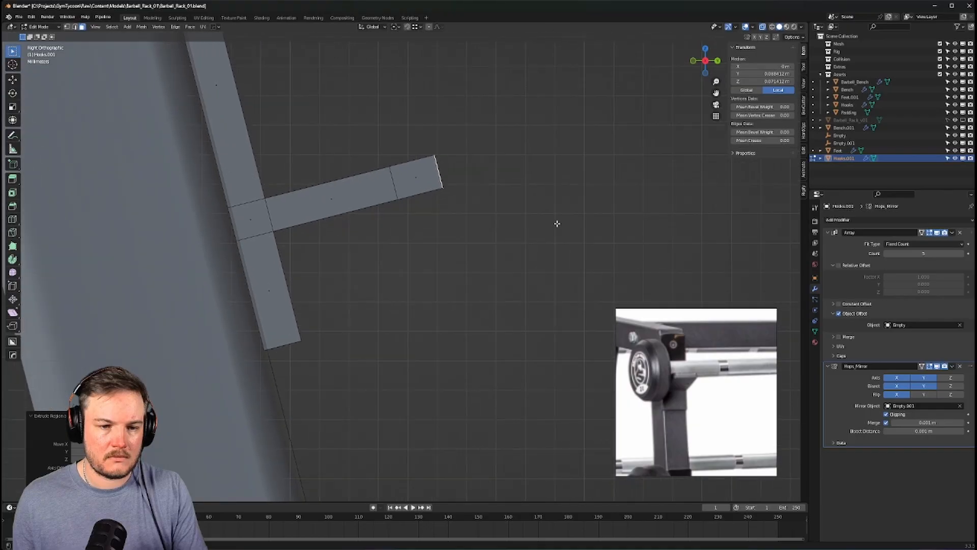
click(12, 312)
drag(441, 147, 397, 151)
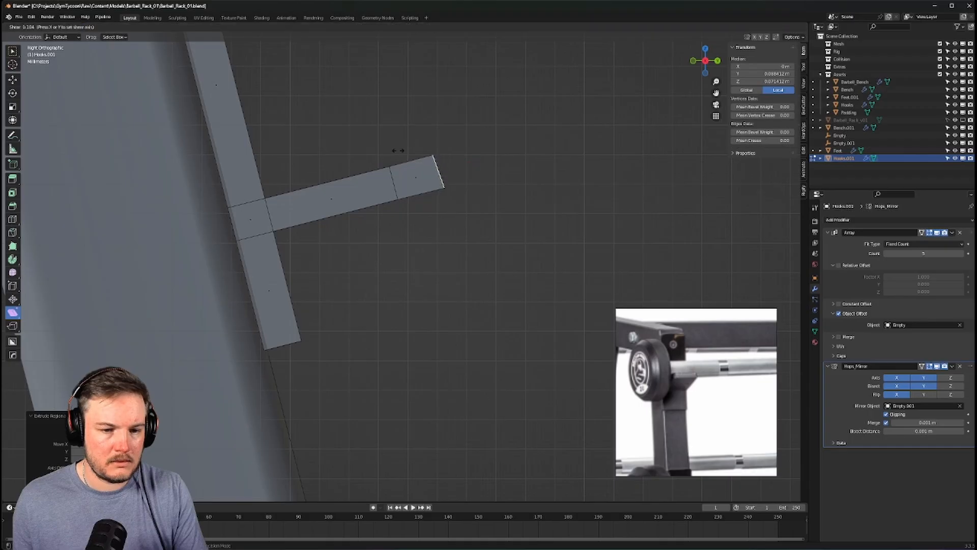
key(r)
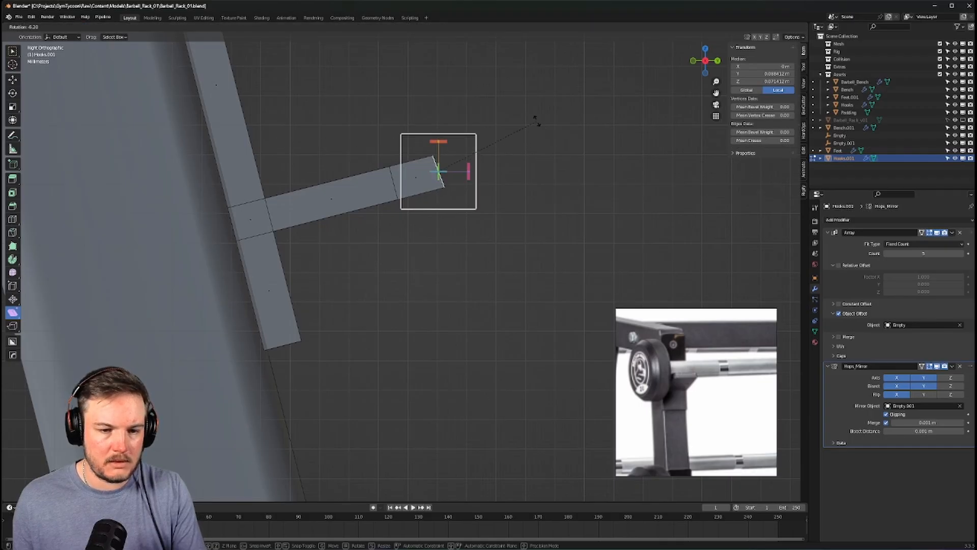
click(536, 121)
Raise the end face so the tip segment angles upward, and slide its upper edge back to square off the tip
key(g)
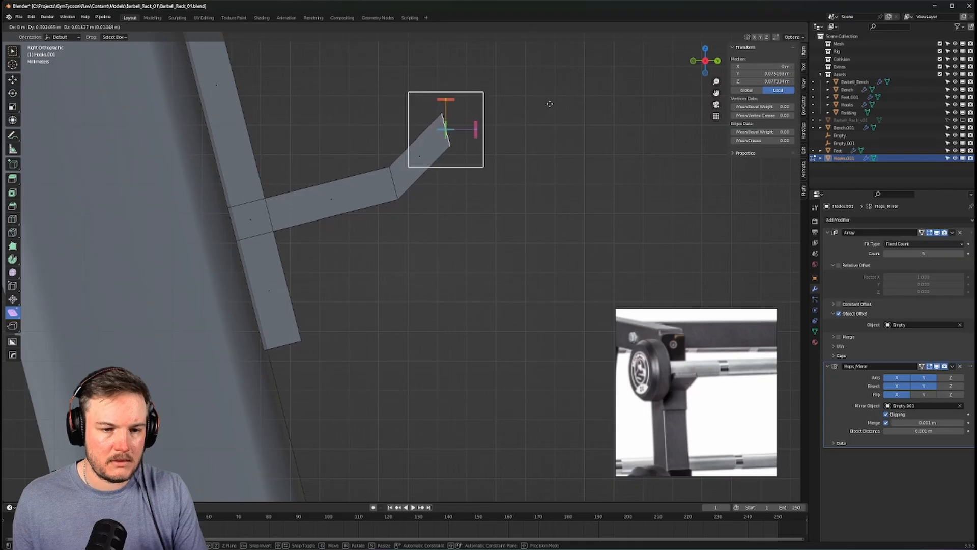
click(546, 113)
key(Tab)
click(524, 151)
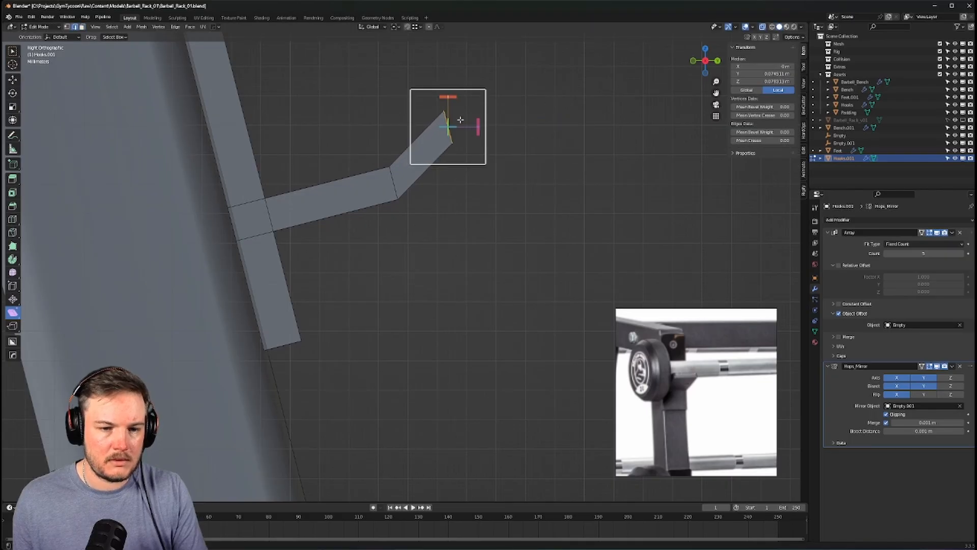
key(alt+z)
key(w)
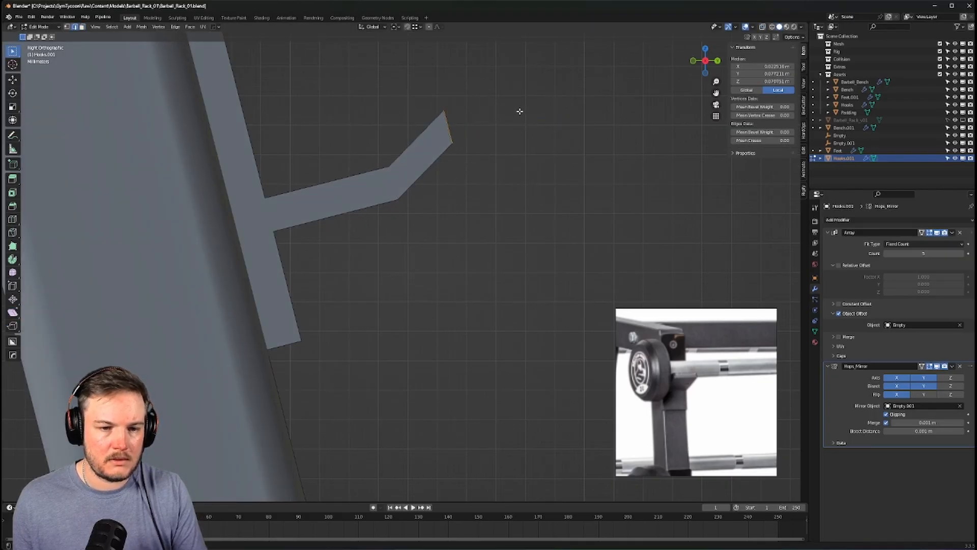
key(g)
key(g)
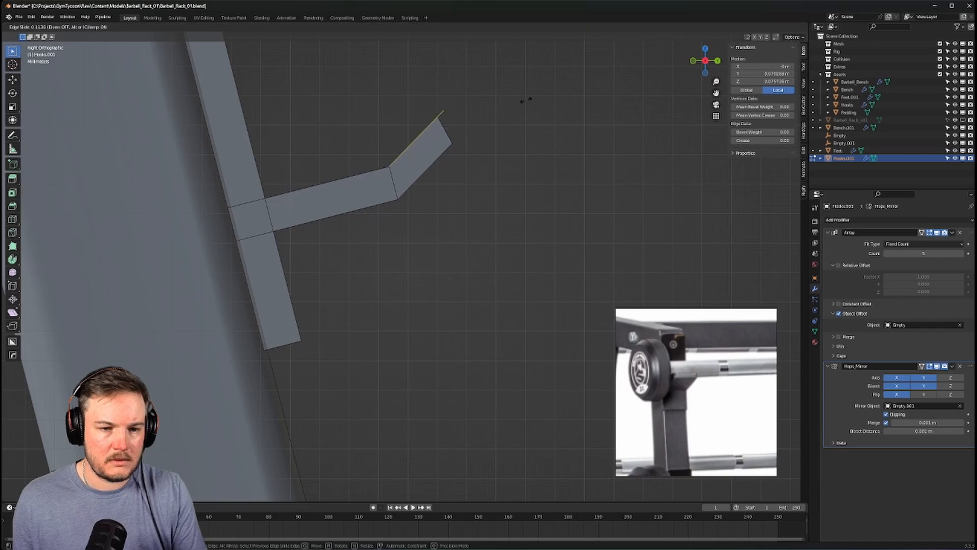
click(525, 112)
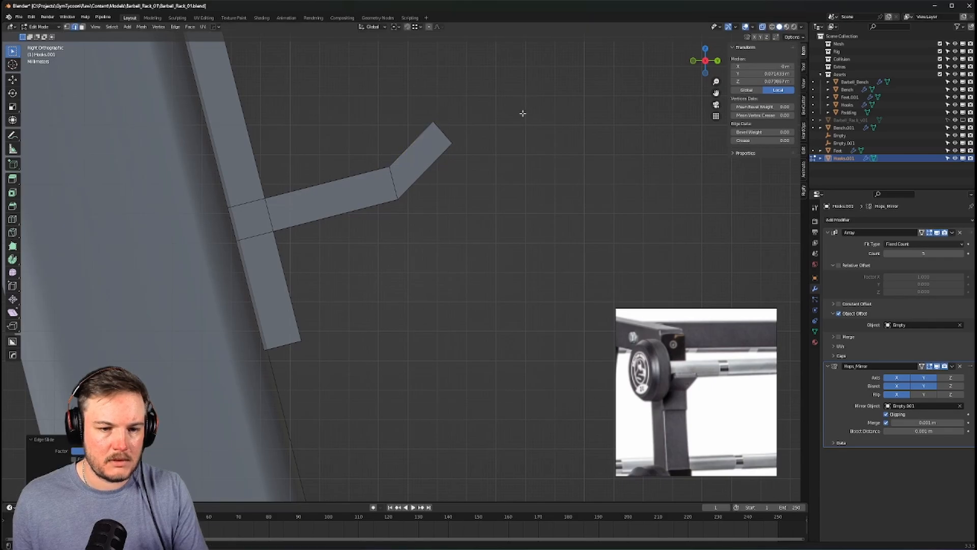
Select all the end vertices of the arm's upturned tip and nudge them slightly in the side view
key(Tab)
click(497, 117)
key(alt+z)
drag(421, 110, 528, 185)
key(g)
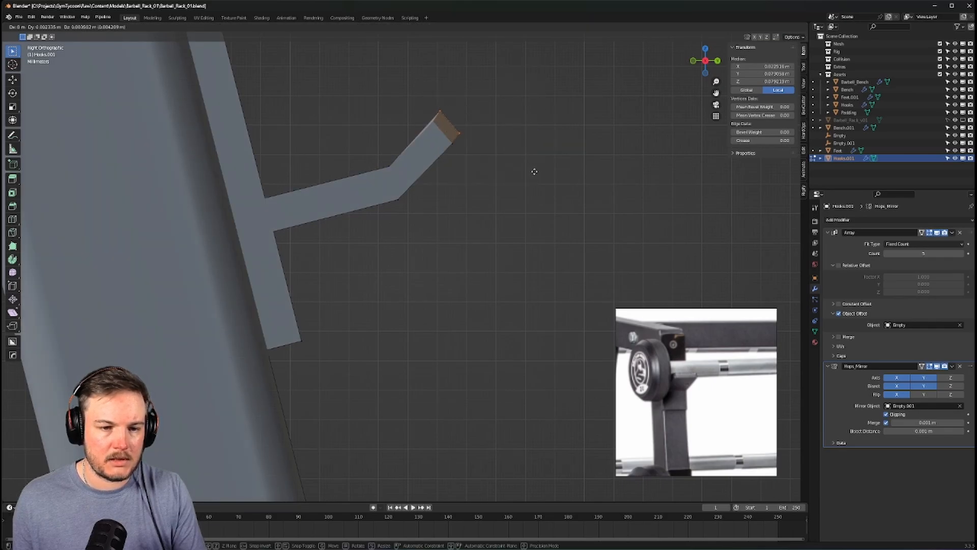
right_click(534, 170)
key(alt+z)
drag(408, 104, 652, 207)
key(g)
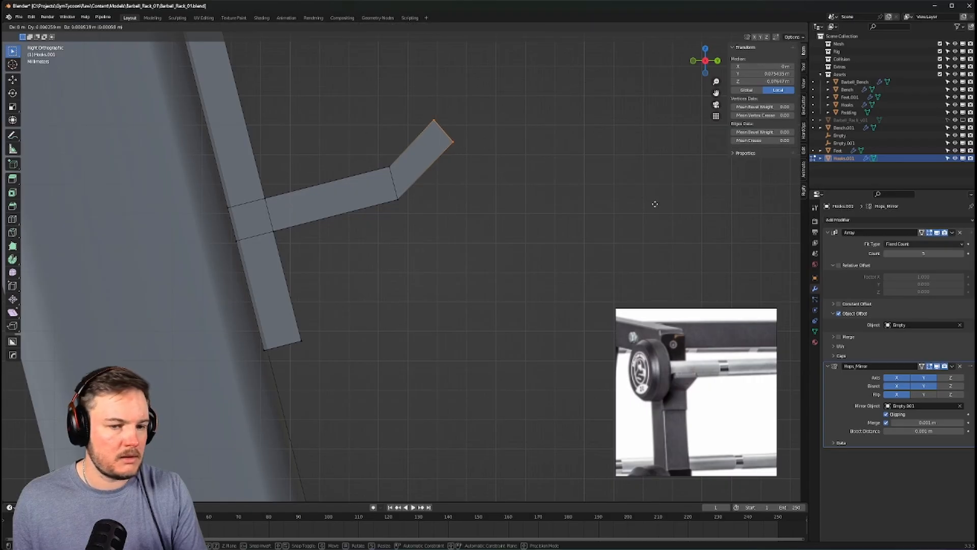
click(656, 198)
Examine the hooked holders across the whole rack and compare them with the barbell holders in the reference photo
middle_drag(650, 196, 440, 223)
key(Tab)
click(554, 193)
key(alt+z)
scroll(566, 226, down, 5)
click(547, 185)
scroll(548, 184, down, 4)
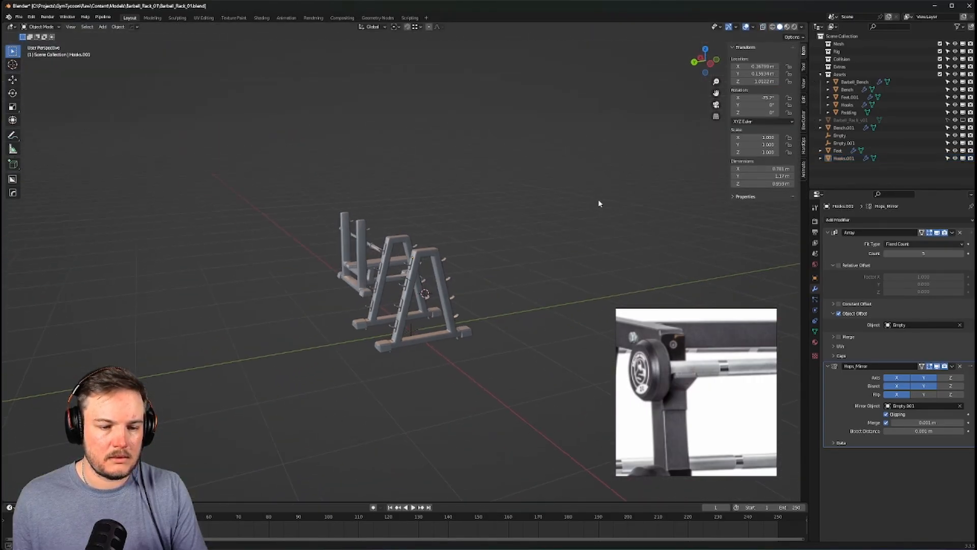
middle_drag(600, 203, 489, 193)
scroll(523, 205, up, 3)
scroll(491, 198, up, 3)
scroll(676, 352, down, 3)
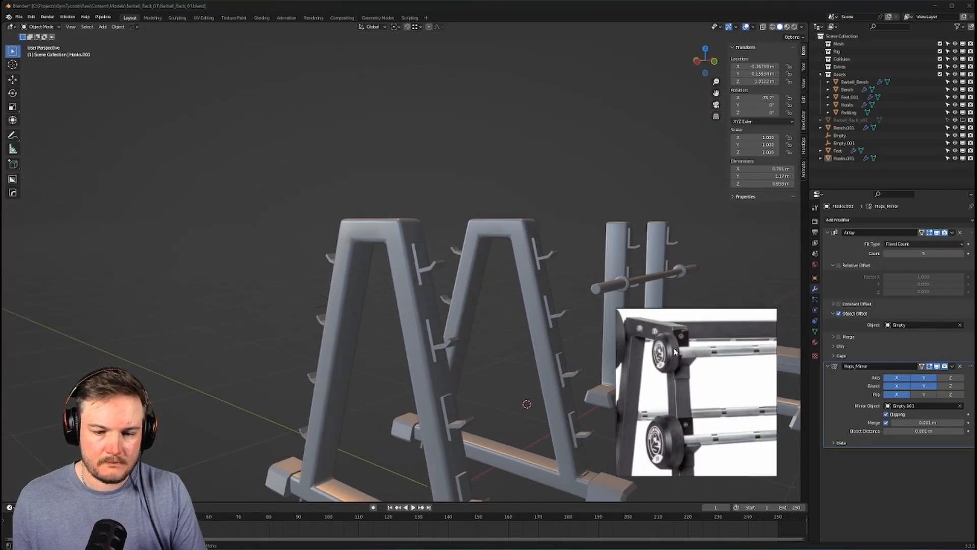
middle_drag(495, 304, 460, 266)
scroll(664, 340, up, 4)
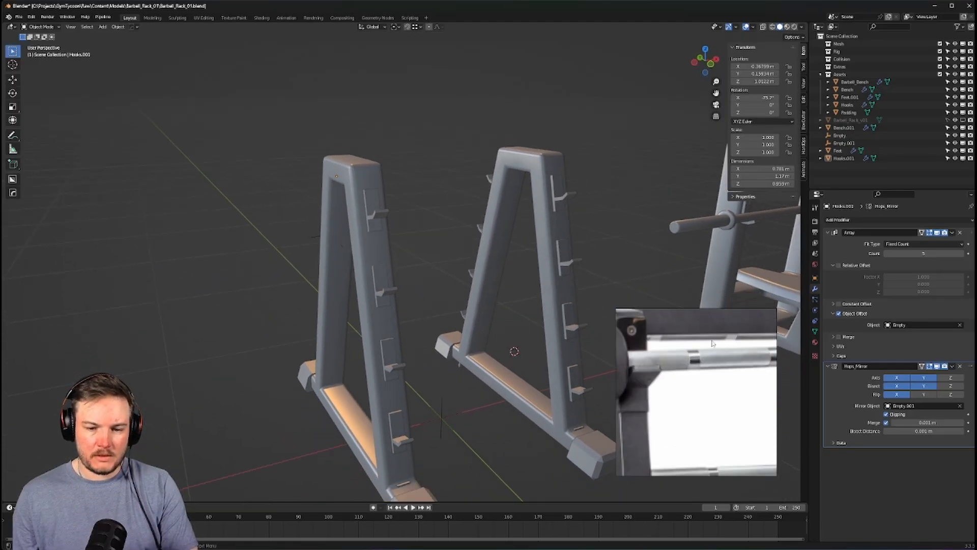
scroll(687, 341, down, 6)
scroll(581, 360, up, 2)
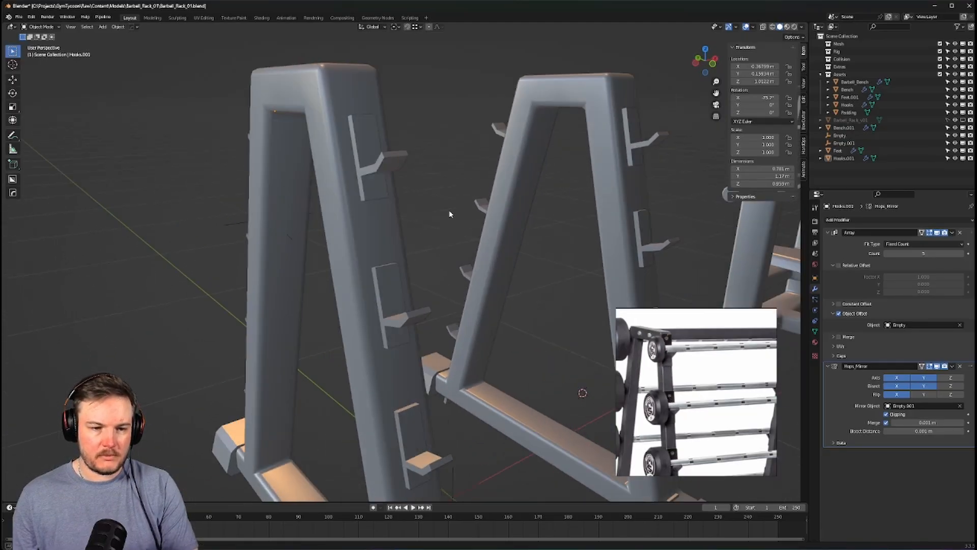
middle_drag(449, 211, 478, 209)
Move the whole holder mesh up the sloping leg along its local Y axis, closer to the frame's top
click(419, 155)
middle_drag(418, 156, 611, 161)
key(Tab)
click(502, 163)
key(a)
key(g)
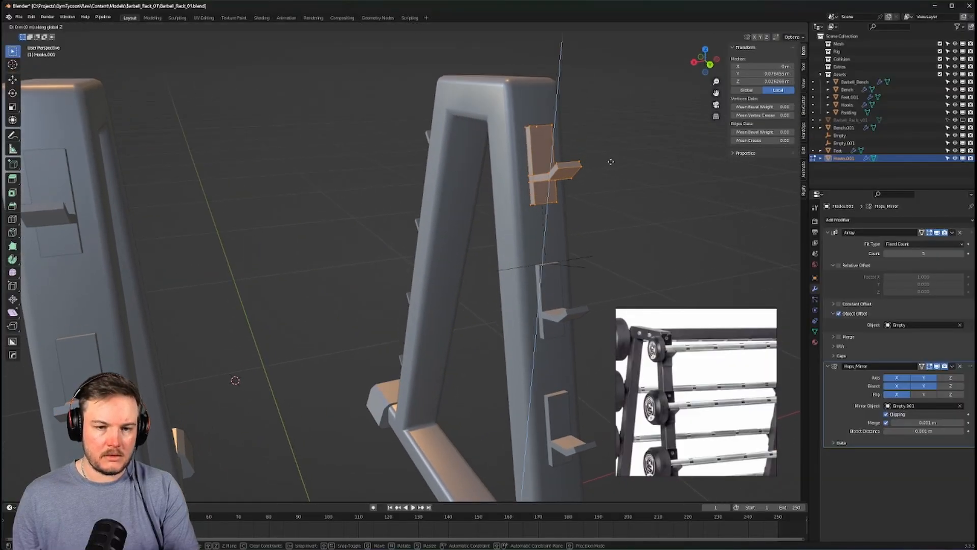
key(y)
key(y)
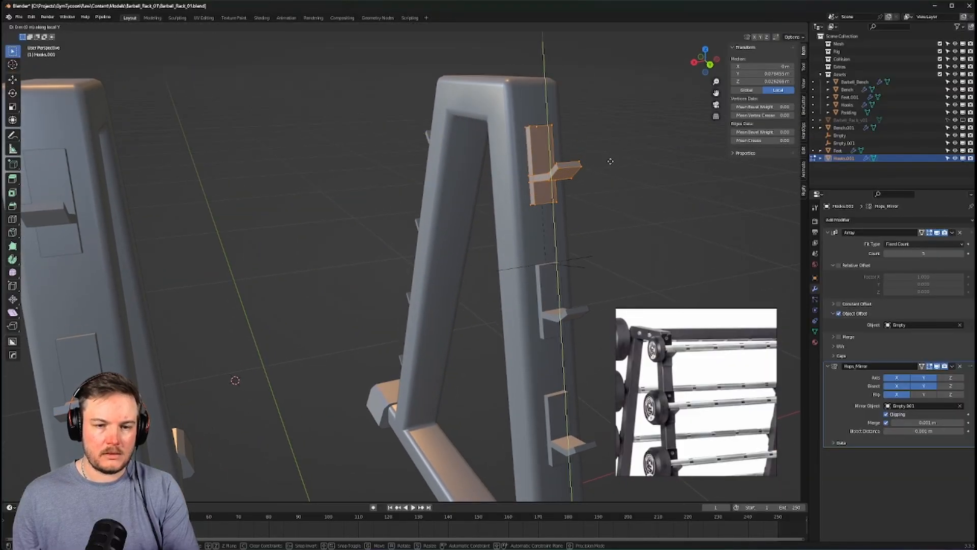
click(608, 142)
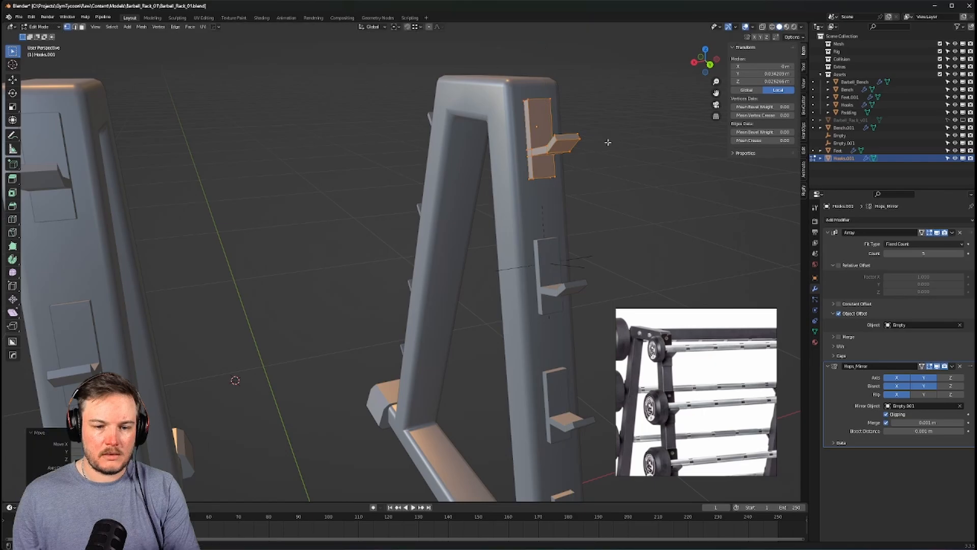
Move the array's offset empty about 0.034 m up along its local Y axis to tighten the spacing between the holders
scroll(607, 143, down, 4)
key(Tab)
click(594, 145)
middle_drag(595, 211, 588, 208)
click(481, 263)
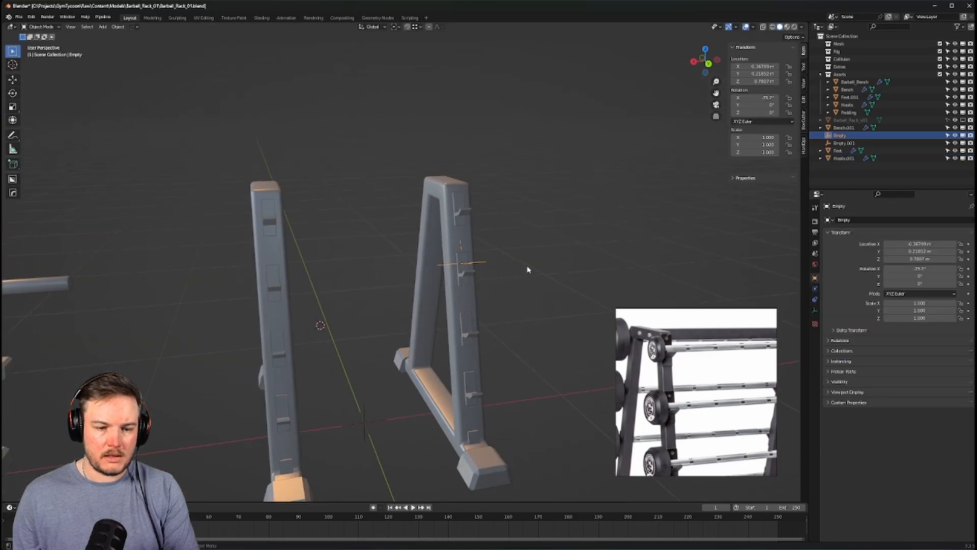
key(g)
key(y)
key(y)
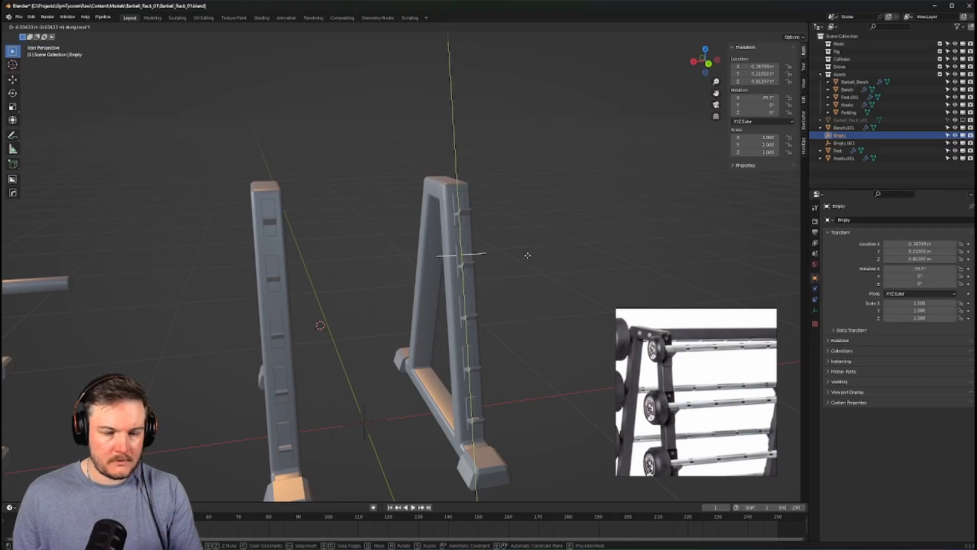
click(529, 260)
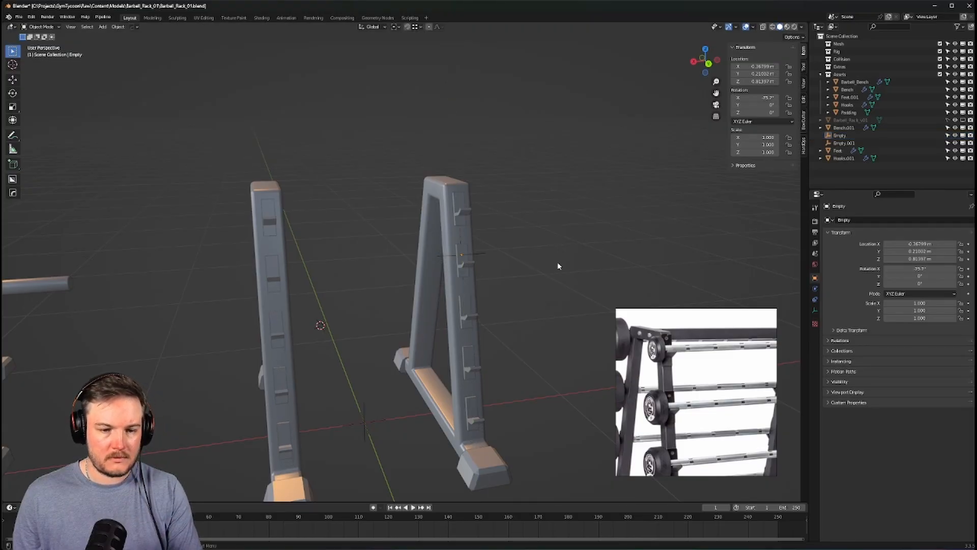
Compare the holder spacing on both frames with the reference photo of the loaded barbell rack
middle_drag(558, 266, 405, 274)
scroll(698, 430, down, 3)
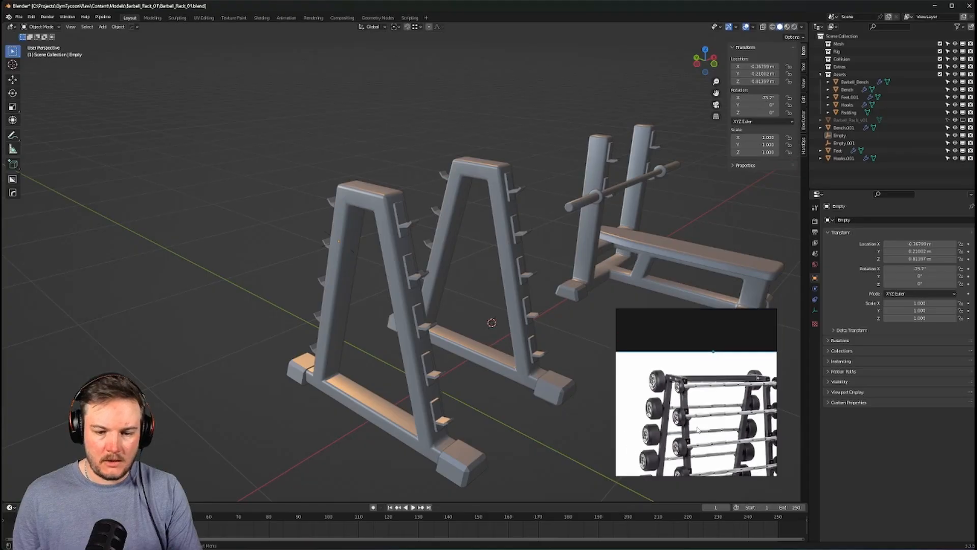
scroll(698, 430, down, 2)
scroll(715, 320, up, 5)
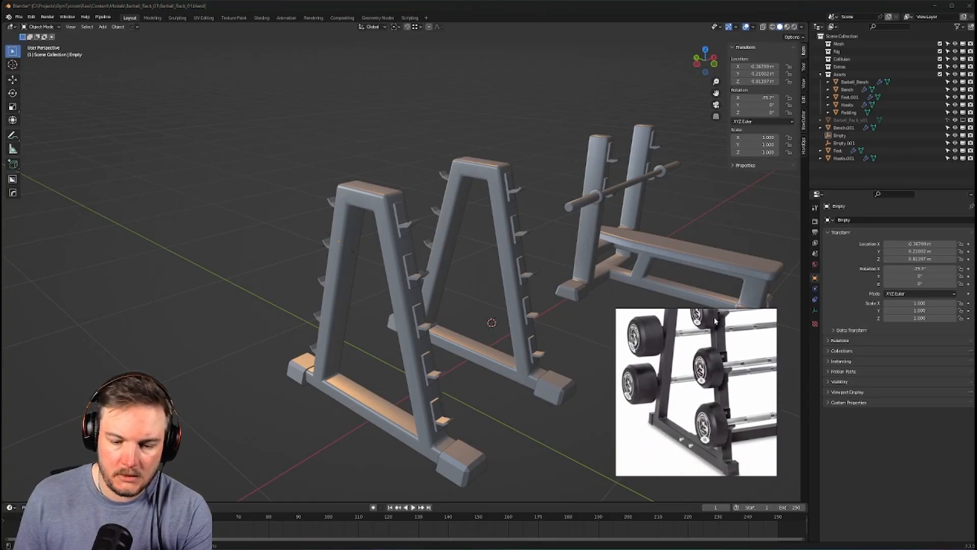
Examine how the reference rack's base crossbar joins the side frames and compare it with the modelled frames
scroll(694, 439, up, 4)
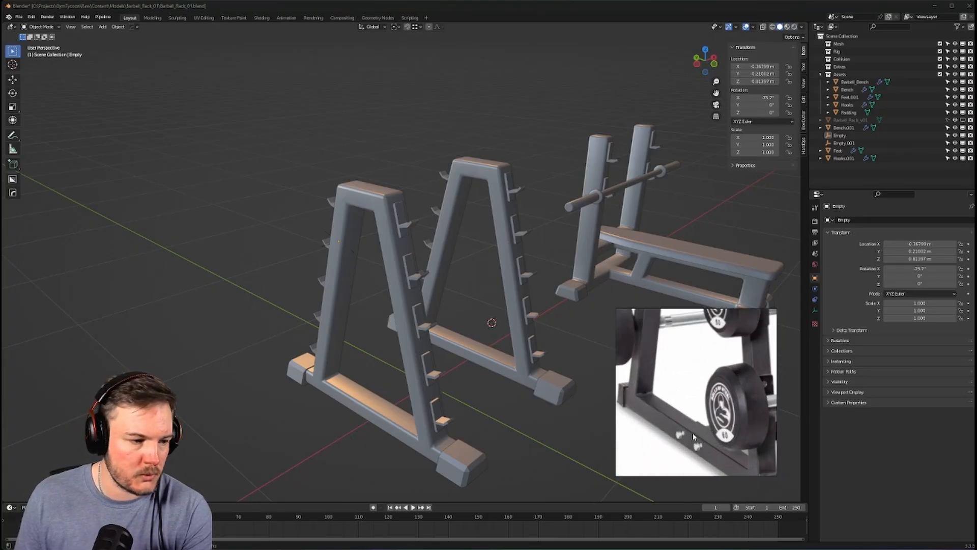
scroll(693, 436, down, 5)
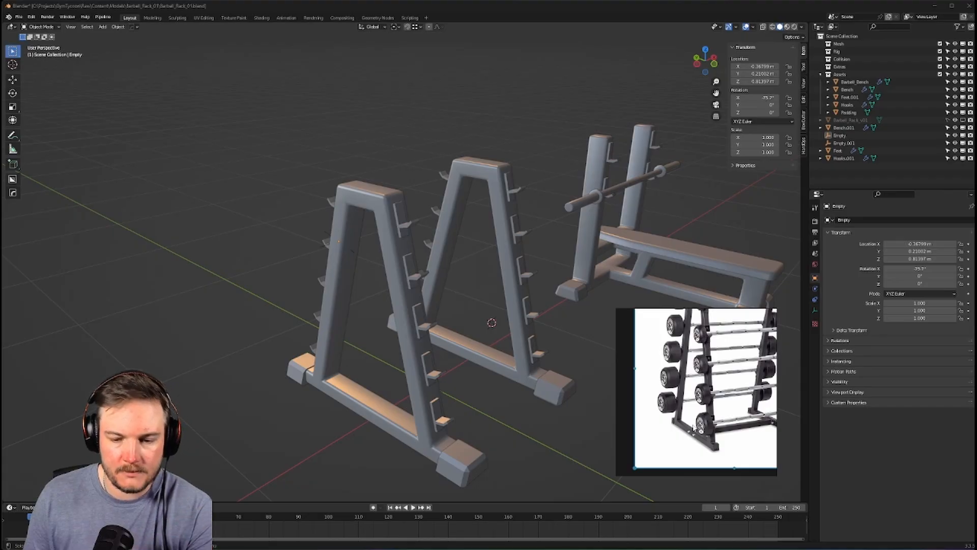
scroll(710, 419, down, 1)
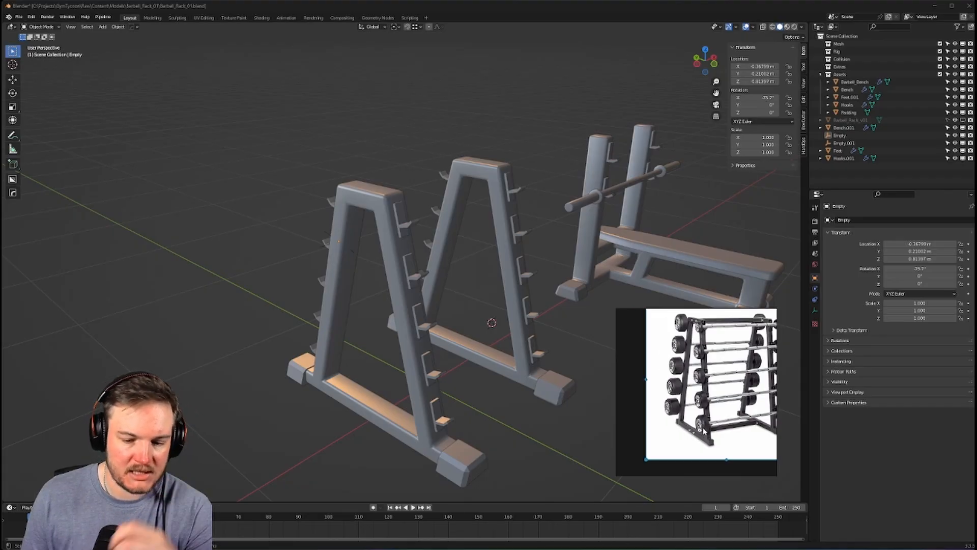
scroll(741, 438, up, 3)
middle_drag(378, 395, 408, 390)
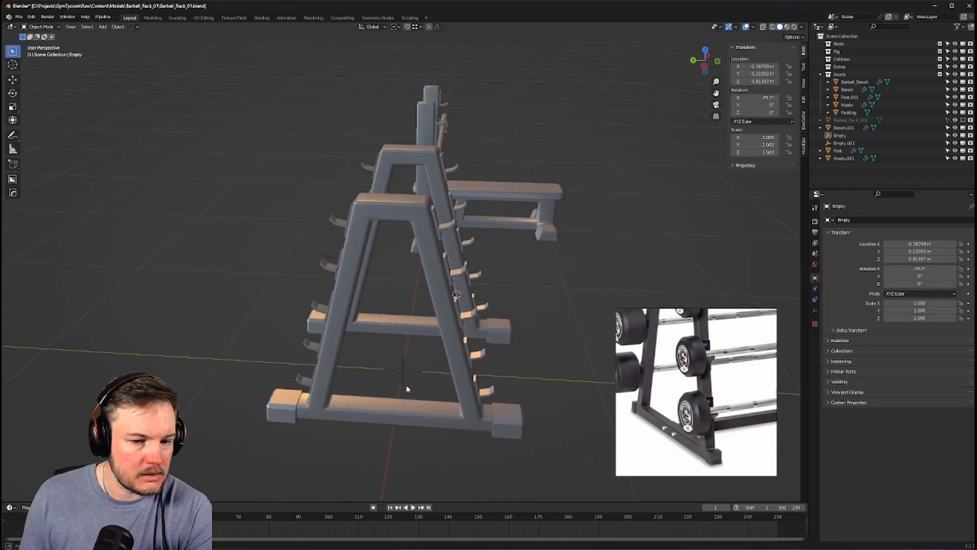
middle_drag(543, 217, 511, 246)
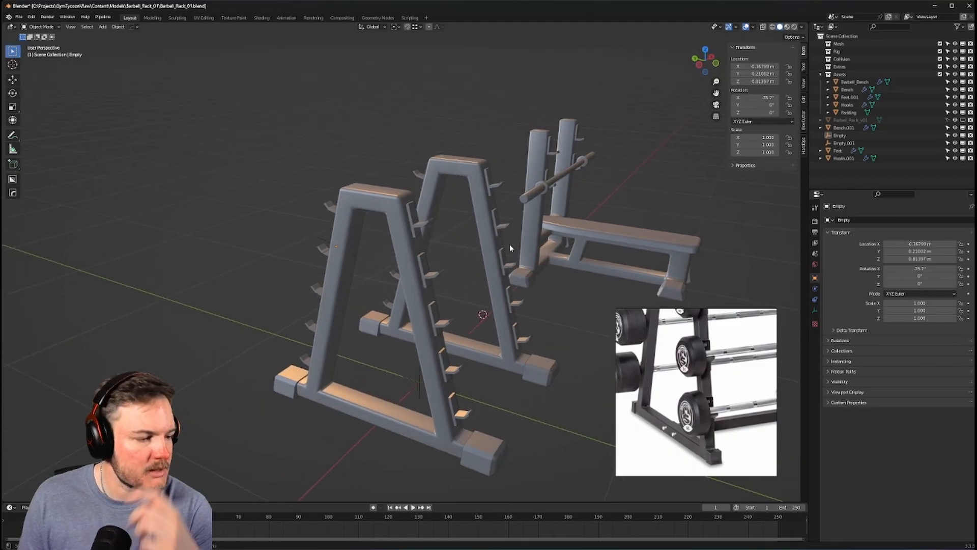
middle_drag(511, 249, 529, 267)
scroll(524, 274, up, 2)
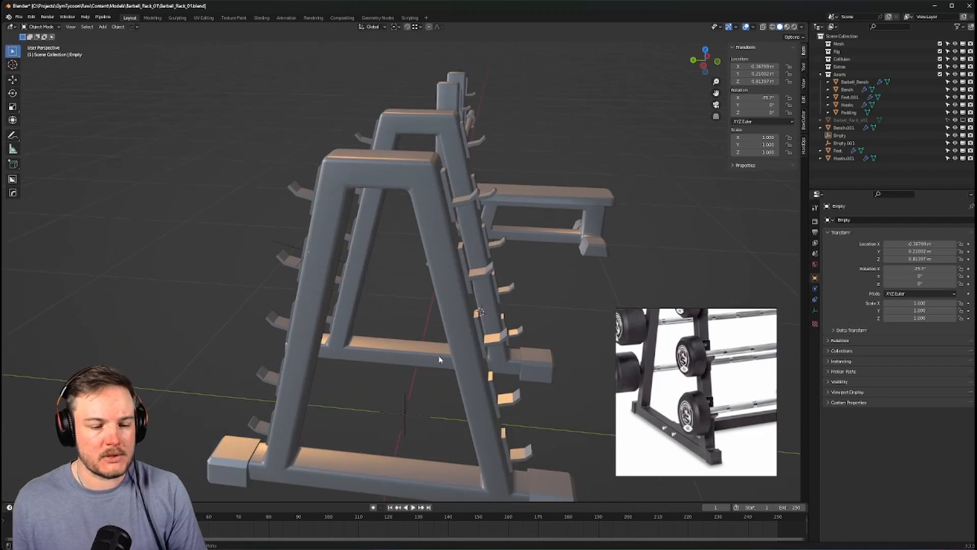
Add an edge loop across the side frame's base beam and slide it close to the beam's centre
shift+middle_drag(408, 453, 448, 338)
click(452, 342)
key(Tab)
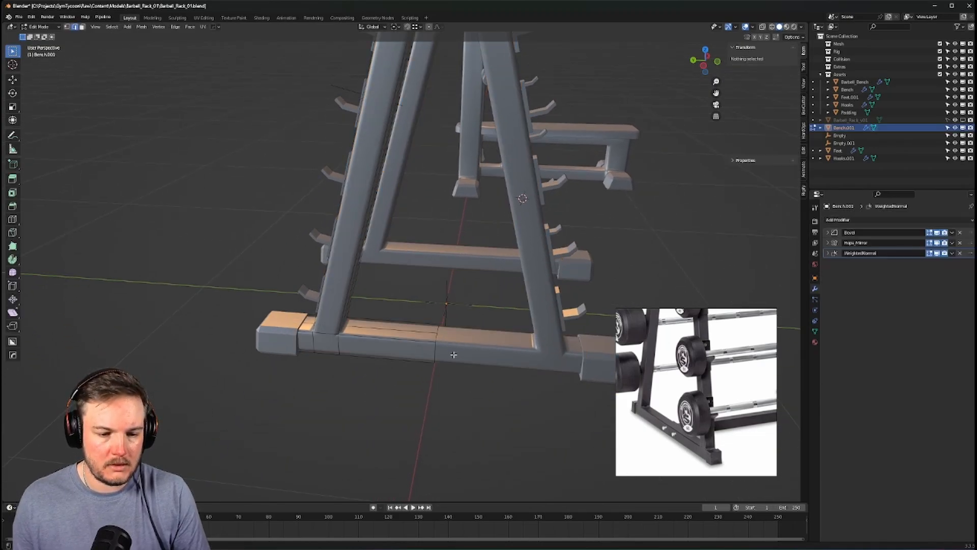
right_click(396, 325)
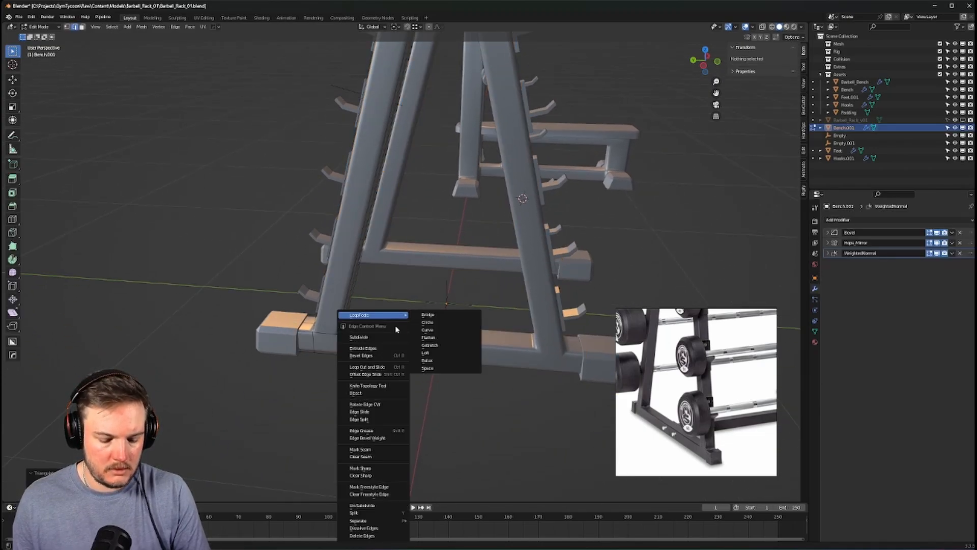
click(397, 338)
click(406, 331)
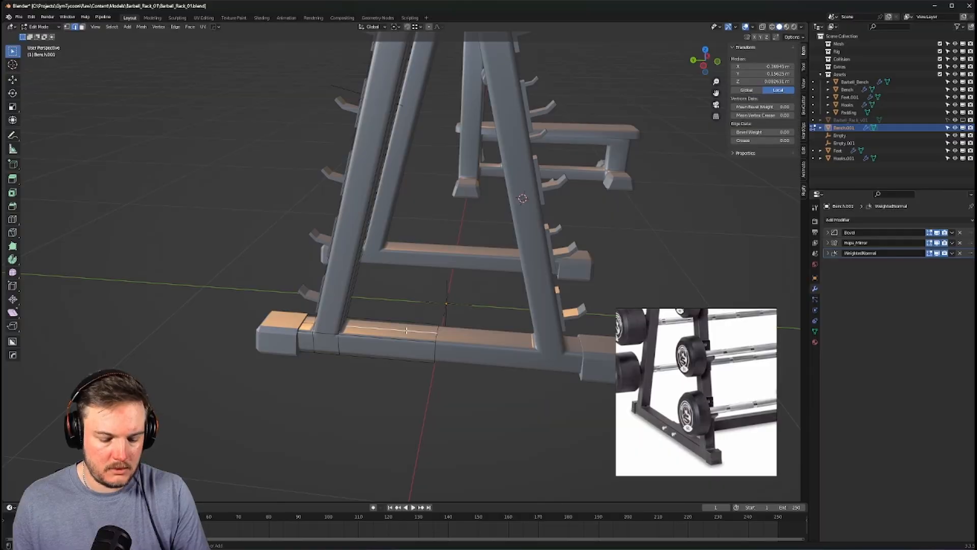
key(g)
key(g)
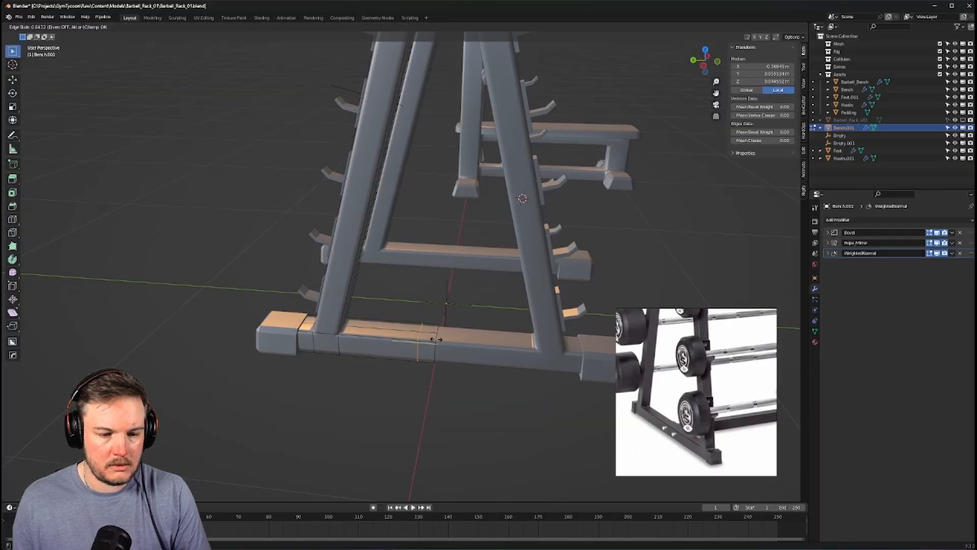
click(439, 340)
Select the narrow face on the base beam's inner side between the new edge loop and the centre
key(Tab)
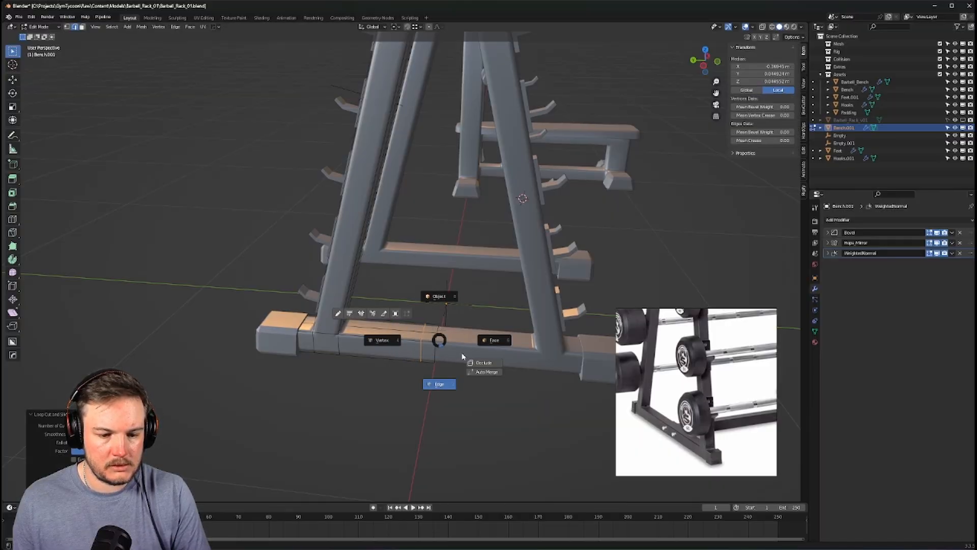
click(493, 340)
middle_drag(493, 340, 377, 341)
click(410, 370)
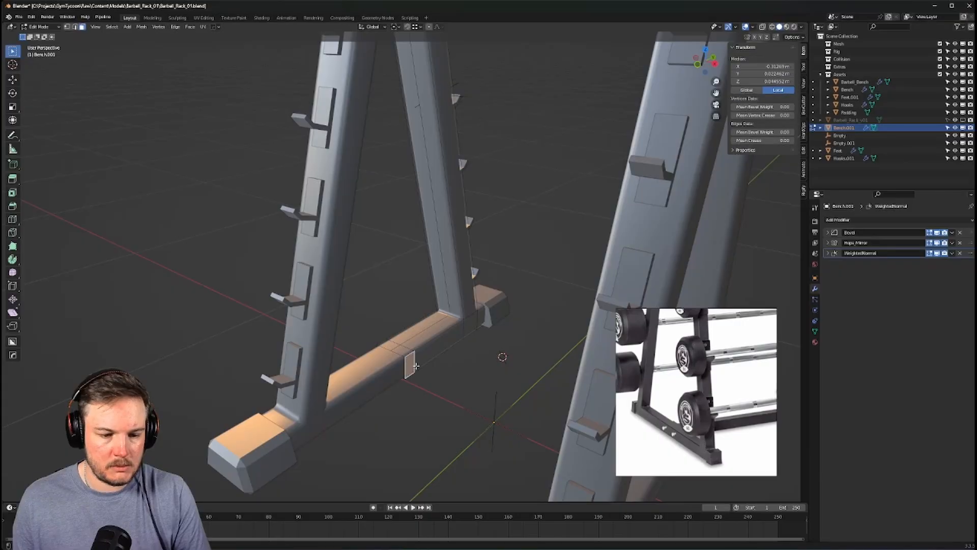
middle_drag(410, 370, 386, 336)
scroll(502, 375, down, 2)
key(g)
key(x)
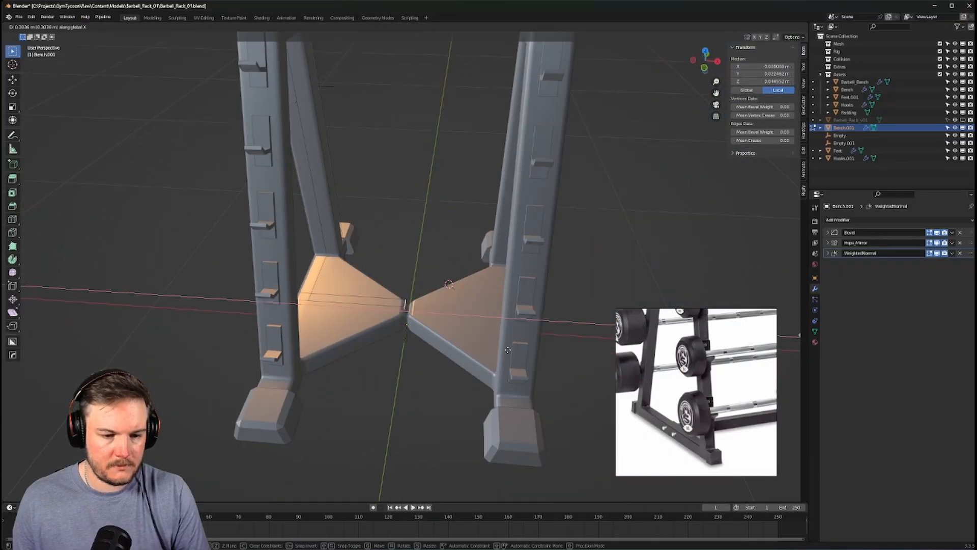
right_click(575, 351)
Extrude the selected face along the X axis to the rack's centre plane and delete its end face
key(e)
key(x)
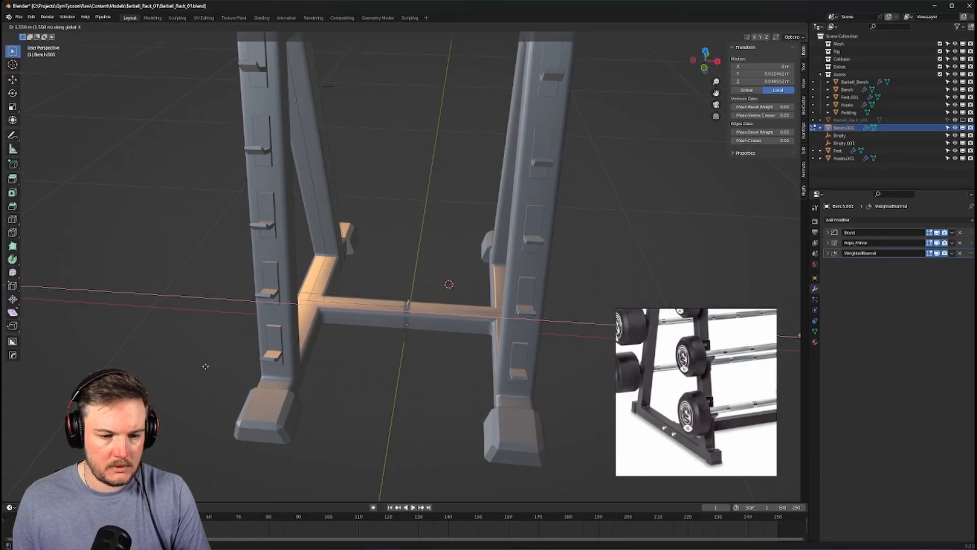
click(208, 366)
key(x)
click(373, 332)
Inspect the base crossbar between the frames and compare the rack's top with the reference photo
middle_drag(373, 332, 99, 309)
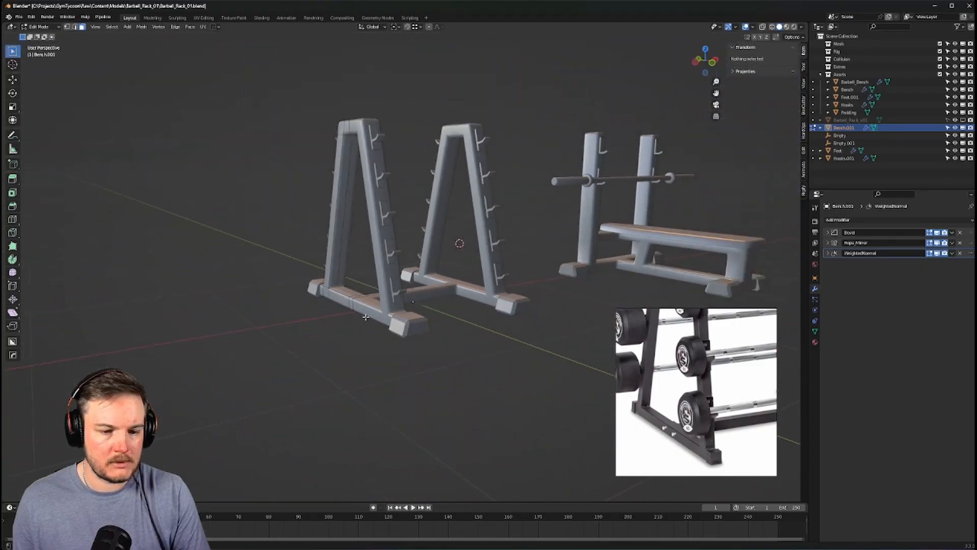
key(Tab)
click(377, 279)
scroll(717, 351, down, 5)
scroll(727, 356, up, 4)
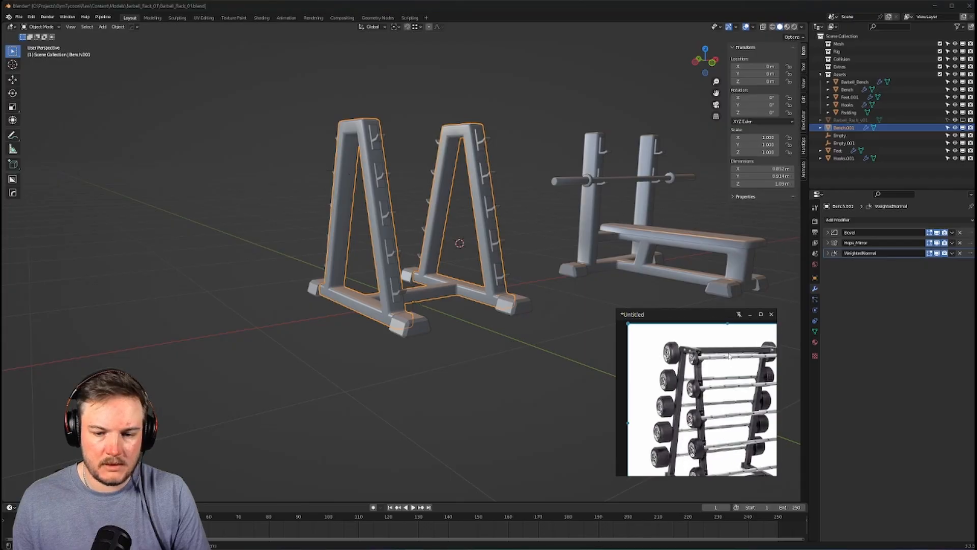
mouse_move(451, 239)
middle_down()
mouse_move(417, 288)
mouse_move(458, 255)
middle_up()
scroll(415, 279, up, 3)
Open the side frame's mesh for editing and show its top beam close up in the left orthographic view
key(Tab)
key(Tab)
click(437, 314)
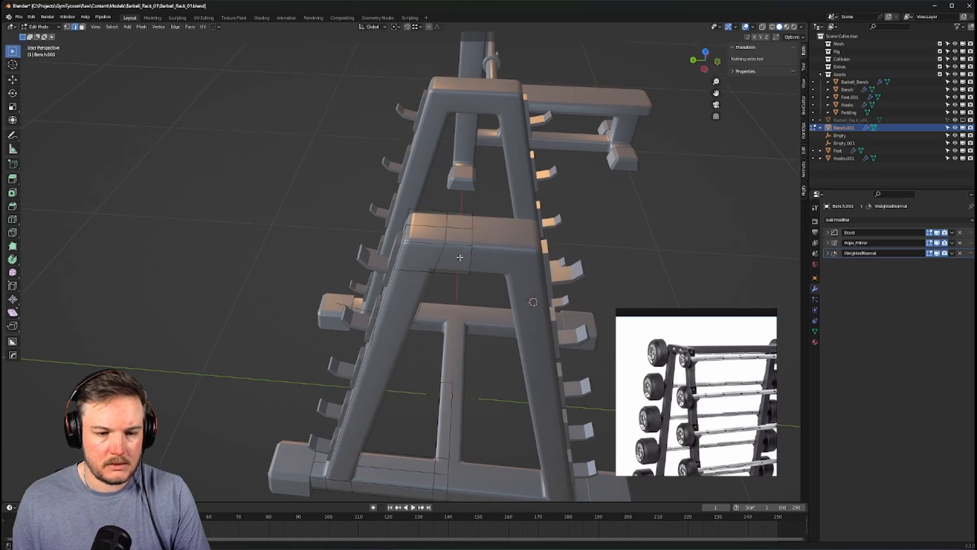
key(KP_1)
key(KP_3)
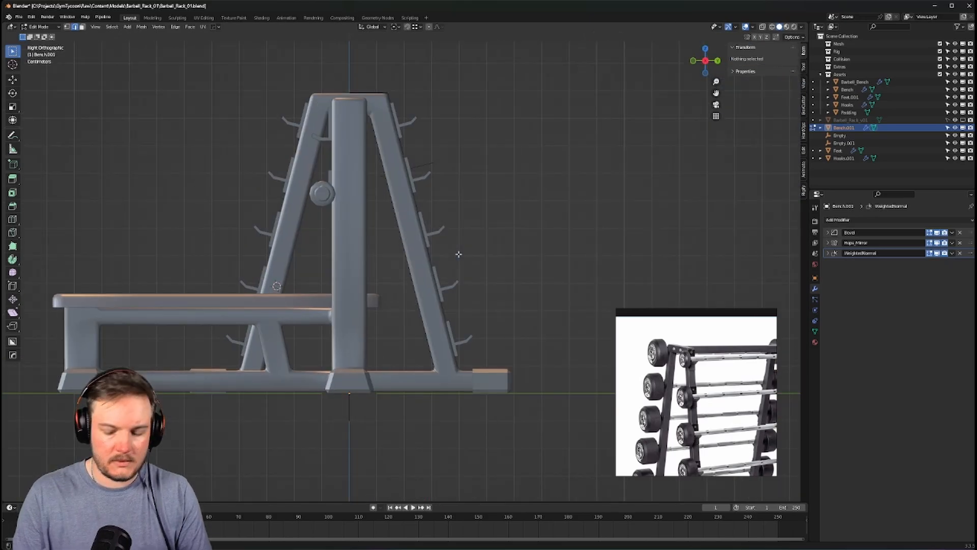
key(ctrl+KP_3)
shift+middle_drag(448, 184, 434, 202)
scroll(413, 326, up, 6)
scroll(434, 306, up, 5)
key(k)
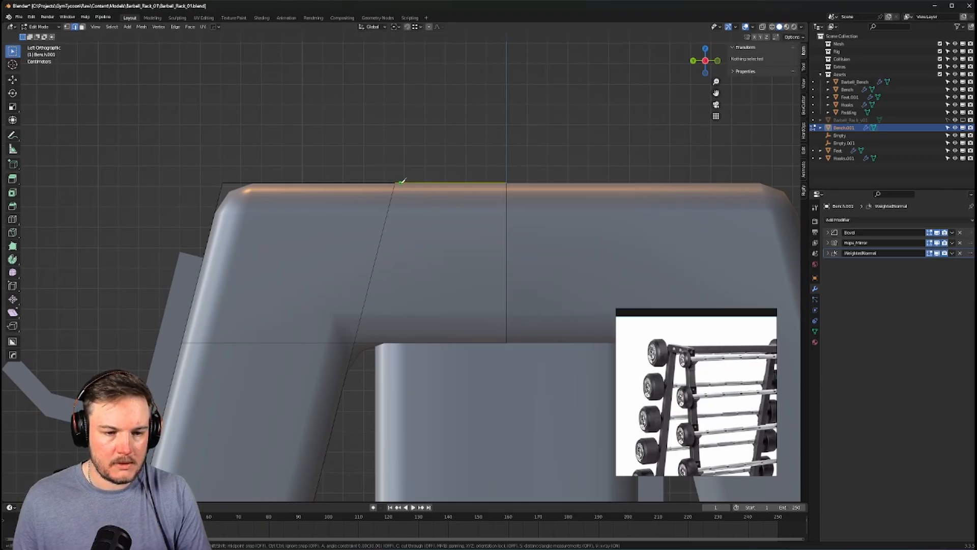
click(395, 182)
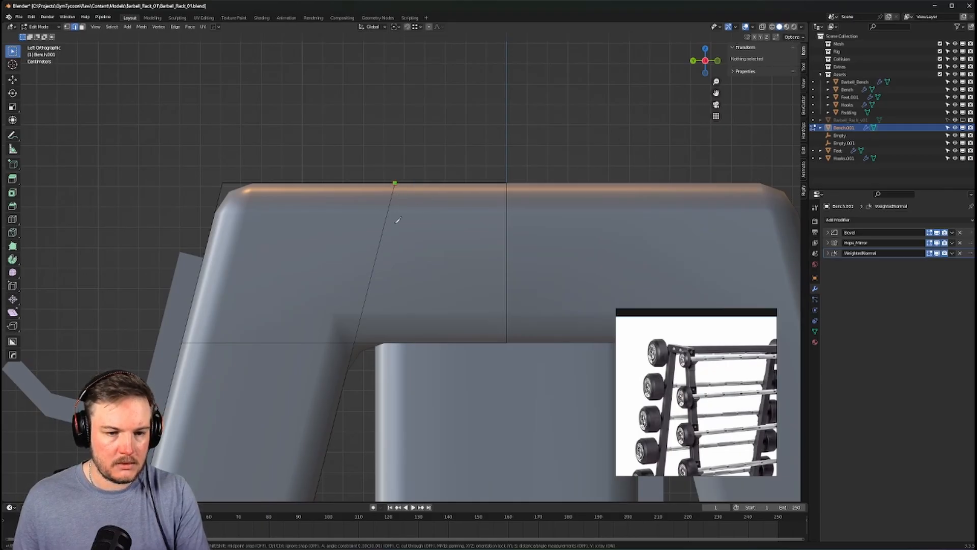
key(Return)
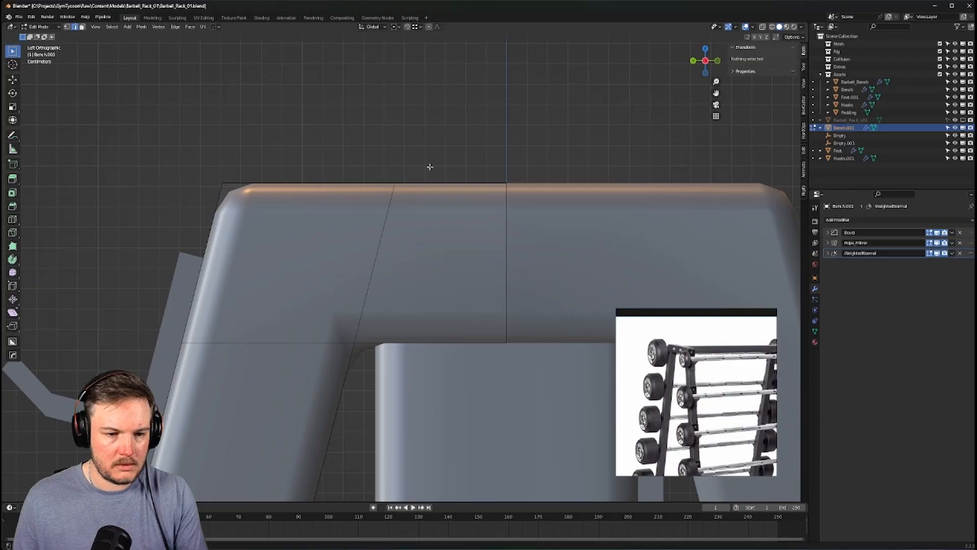
Knife-cut the top beam through the mesh, straight down along Z from the slanted edge's upper vertex to the underside
key(k)
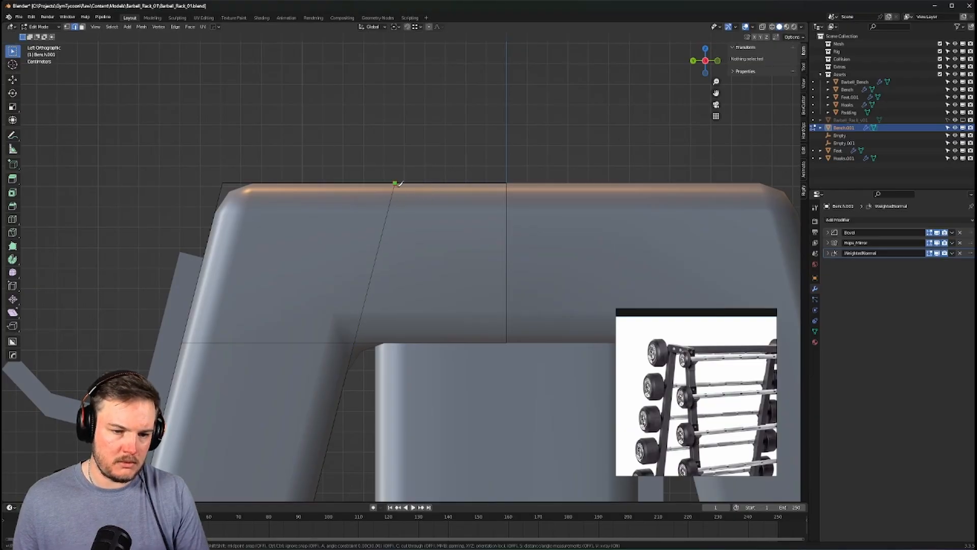
click(403, 198)
key(z)
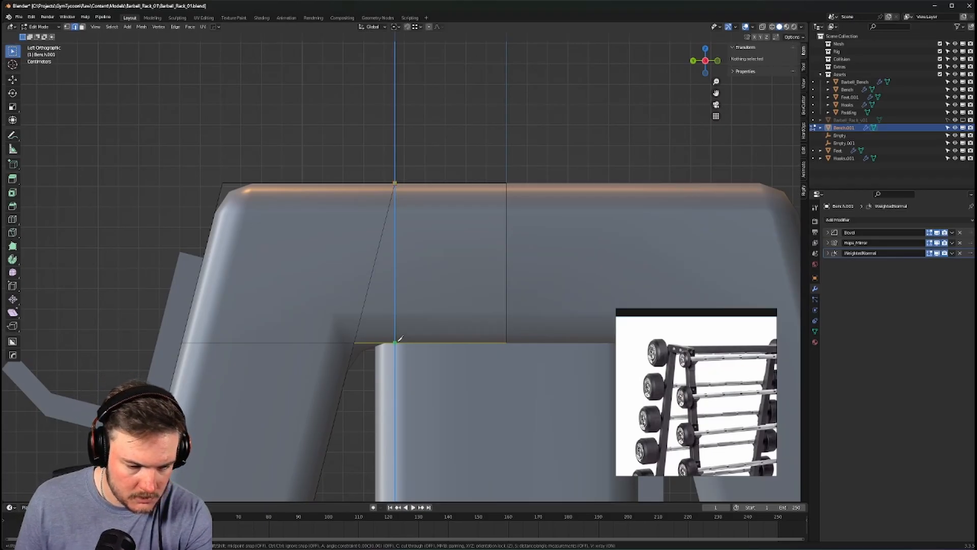
key(c)
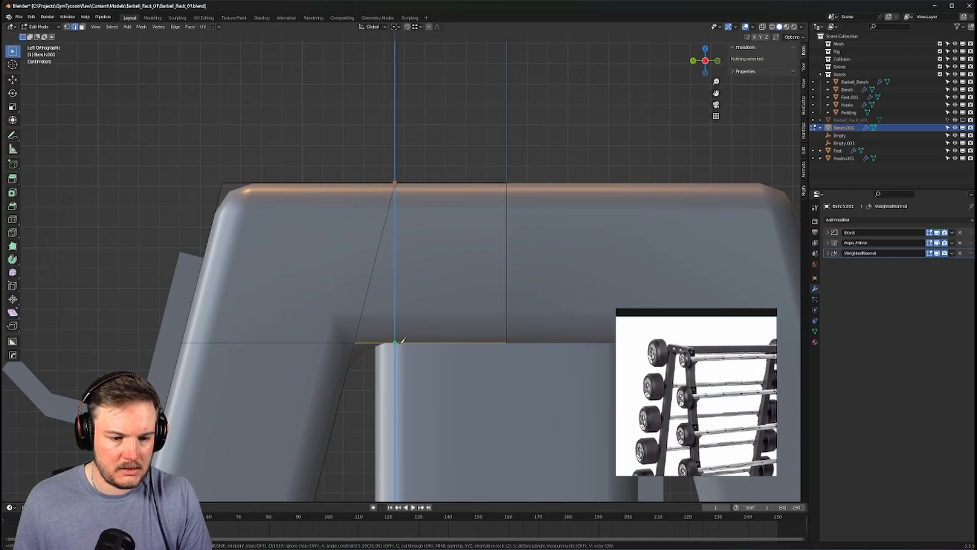
key(Return)
Add an edge loop around the top beam between the knife cut and the centre, slid towards the knife cut
middle_drag(421, 295, 445, 351)
scroll(448, 294, down, 3)
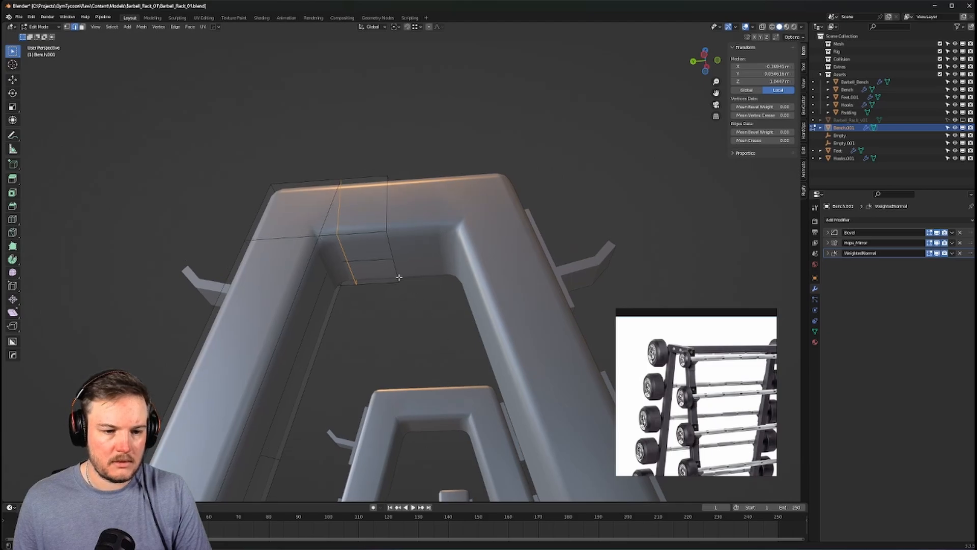
scroll(399, 277, up, 4)
scroll(371, 257, down, 2)
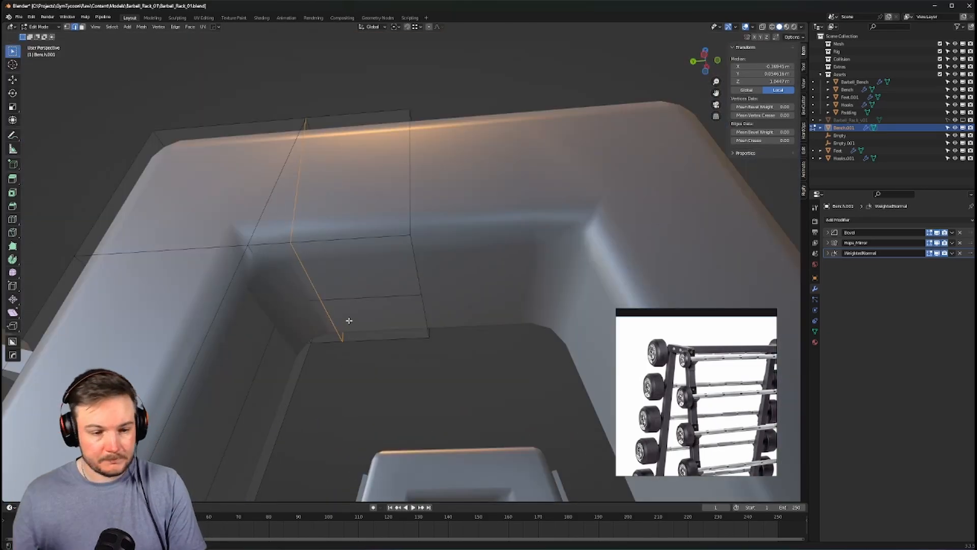
key(ctrl+r)
click(375, 240)
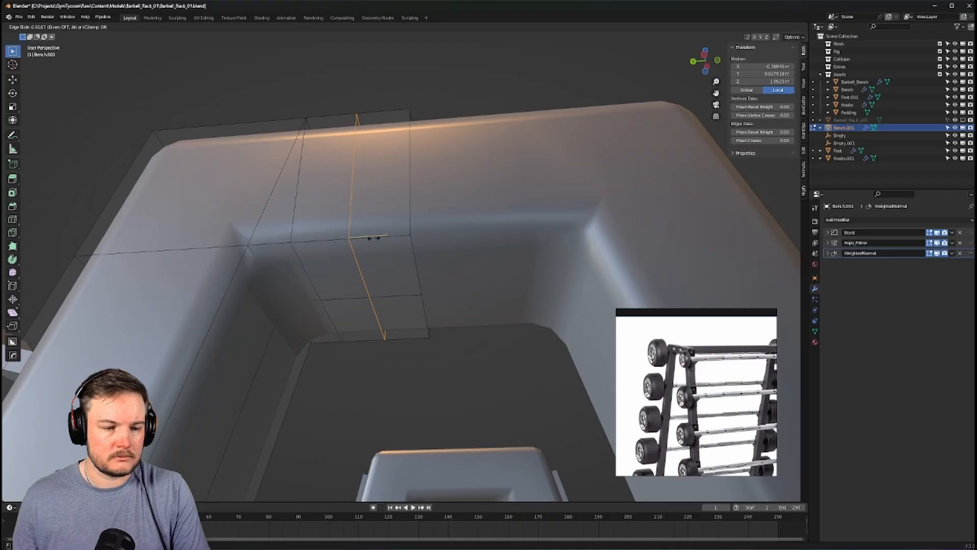
click(340, 246)
Delete the face on the top beam's inner side between the new edge loop and the centre
scroll(366, 229, down, 6)
middle_drag(366, 229, 390, 191)
key(Tab)
click(509, 283)
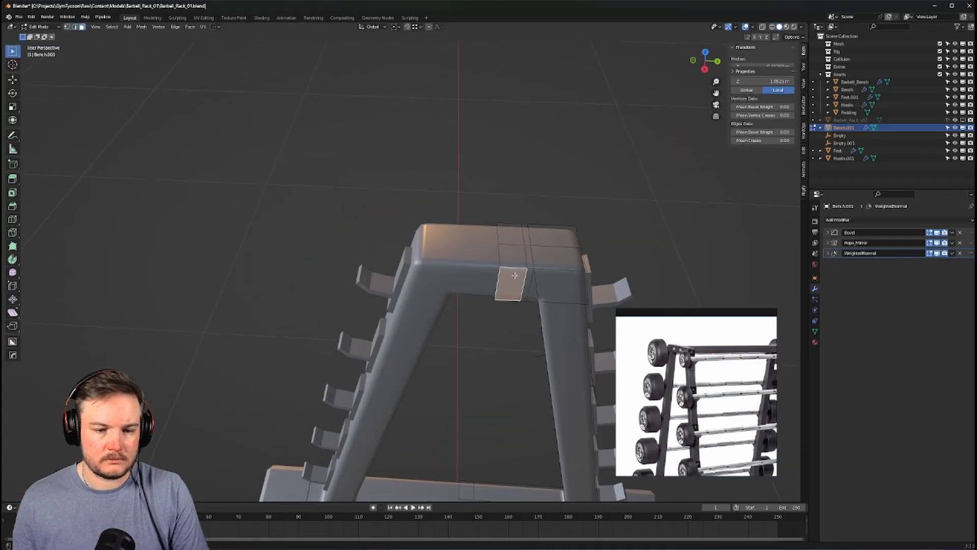
middle_drag(519, 281, 578, 275)
key(x)
click(577, 273)
Extrude the border edges of the top beam's opening along X to the centre plane as a top crossbar, and leave mesh editing
key(Tab)
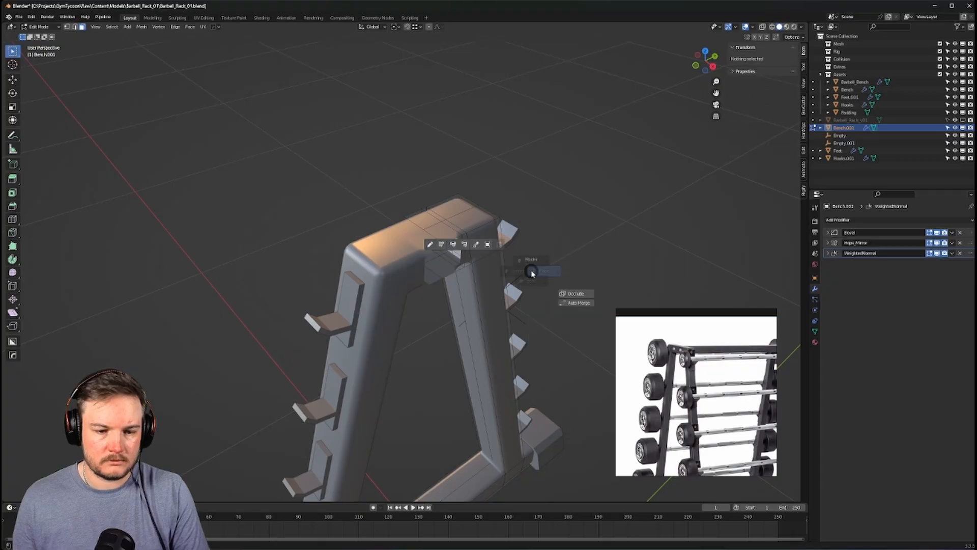
click(532, 300)
alt+click(464, 251)
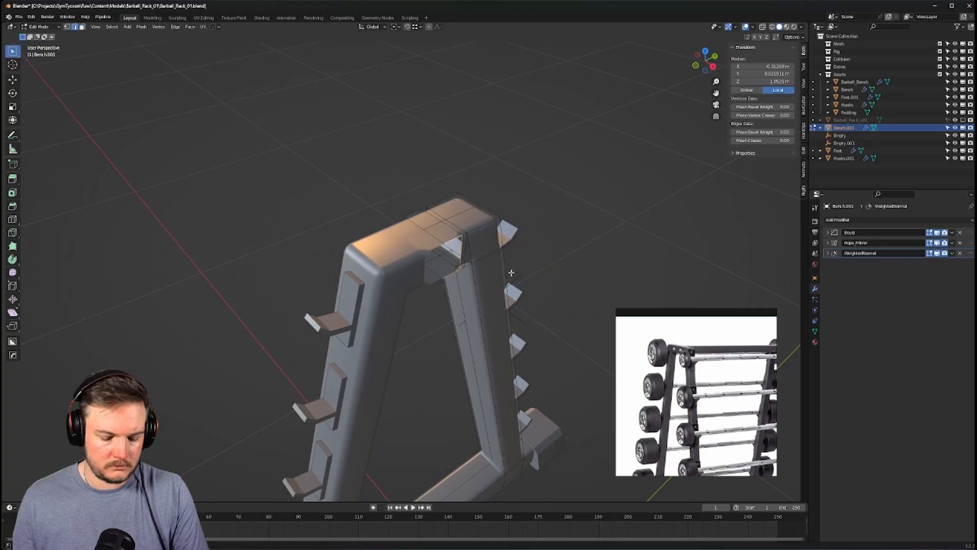
key(e)
key(x)
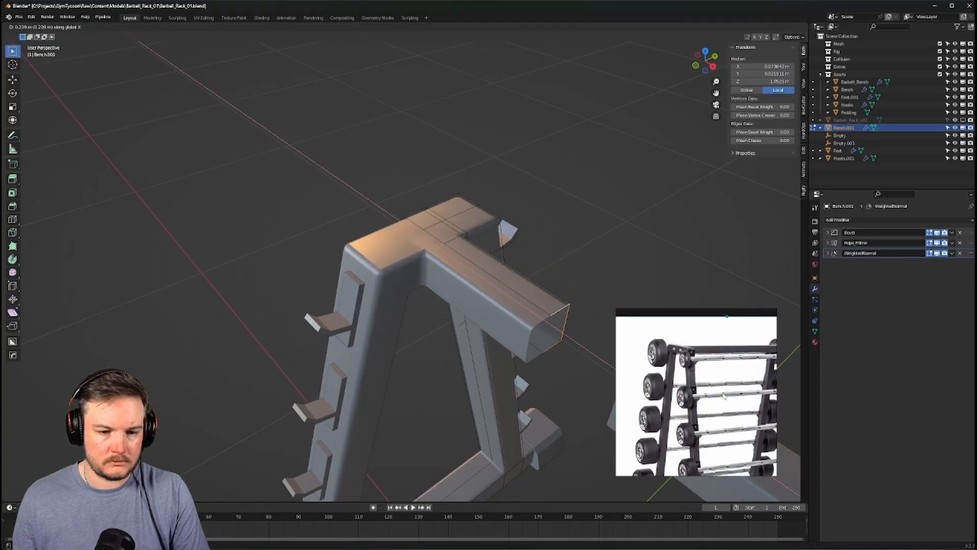
click(277, 366)
scroll(277, 366, down, 3)
scroll(276, 366, down, 4)
middle_drag(277, 367, 432, 327)
key(Tab)
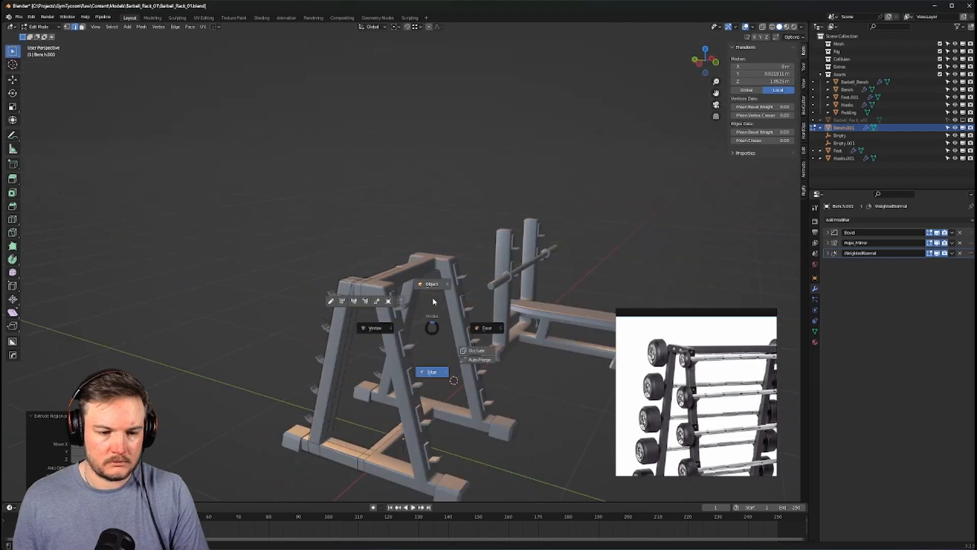
click(432, 283)
Try to slide the knife-cut edge on the top beam's underside towards the leg's inner corner, and undo it
middle_drag(432, 283, 438, 264)
scroll(473, 277, up, 2)
scroll(473, 277, up, 3)
scroll(364, 255, up, 4)
key(Tab)
click(359, 286)
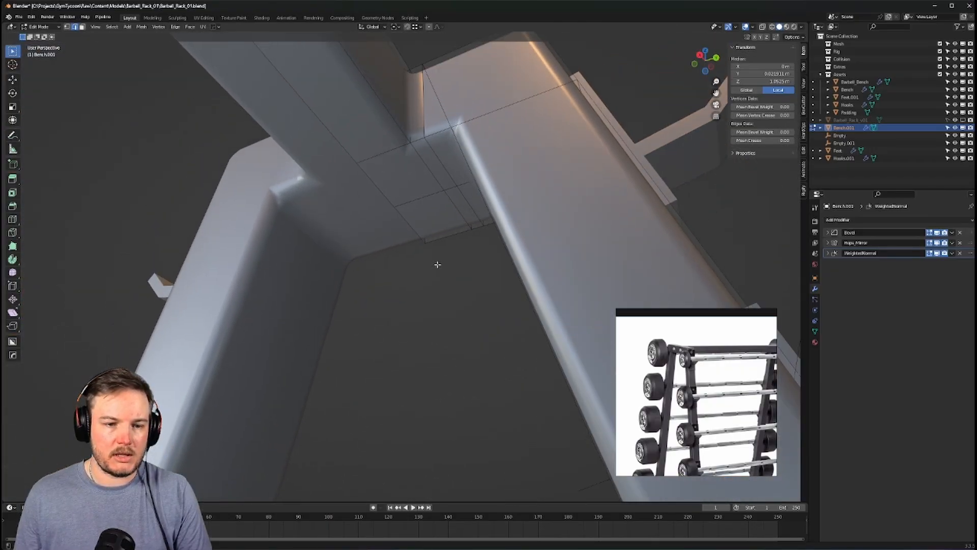
click(447, 163)
key(g)
key(g)
click(16, 122)
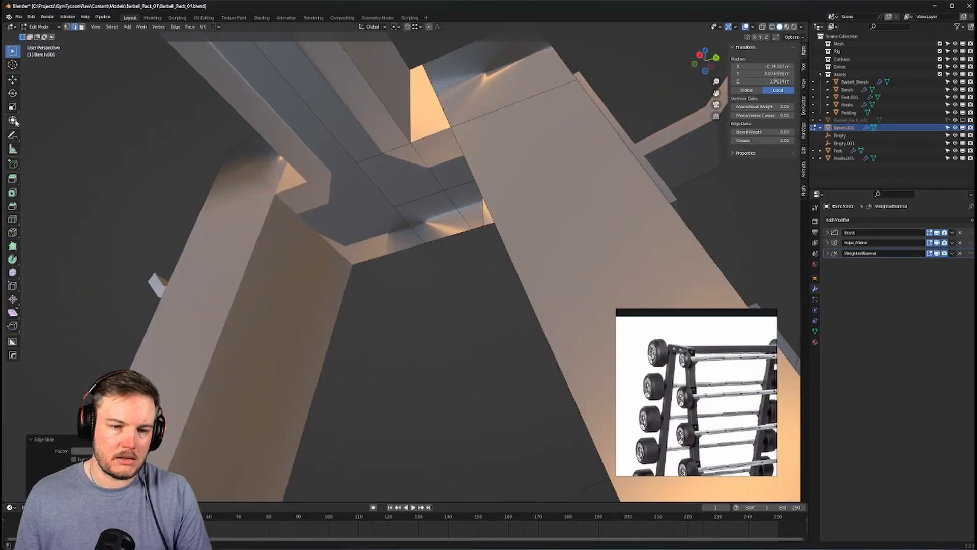
key(ctrl+z)
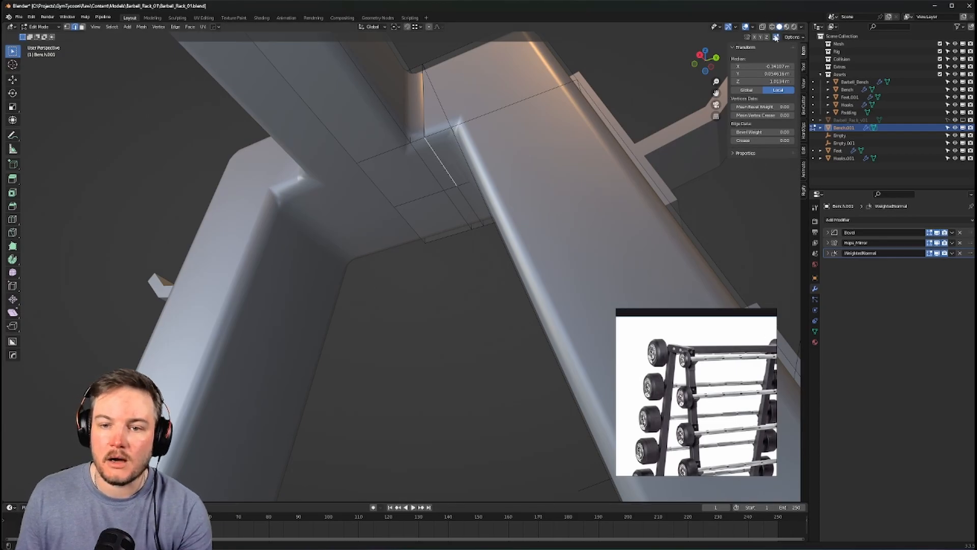
Slide the knife-cut edge on the top beam's underside to the leg's inner corner, and leave mesh editing
key(g)
key(g)
click(447, 139)
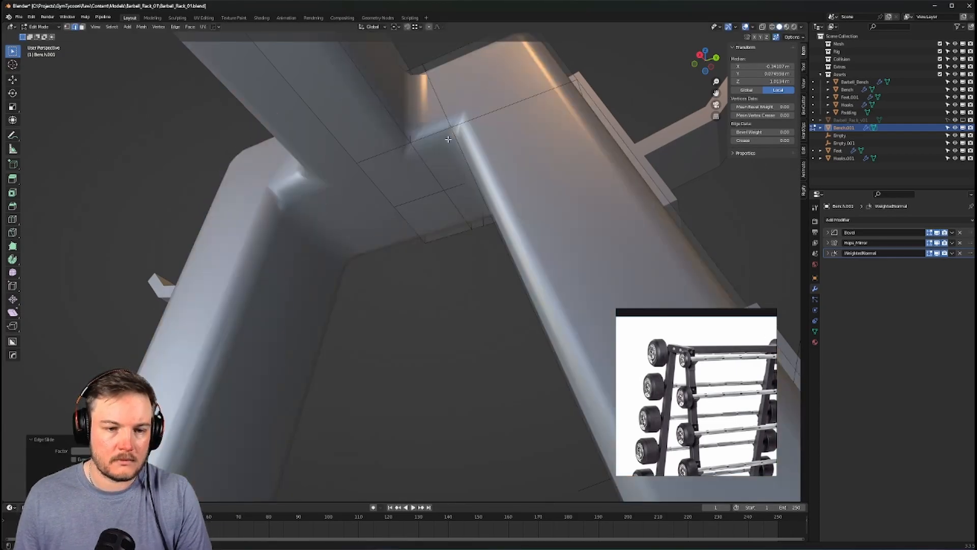
key(Tab)
middle_drag(450, 140, 502, 166)
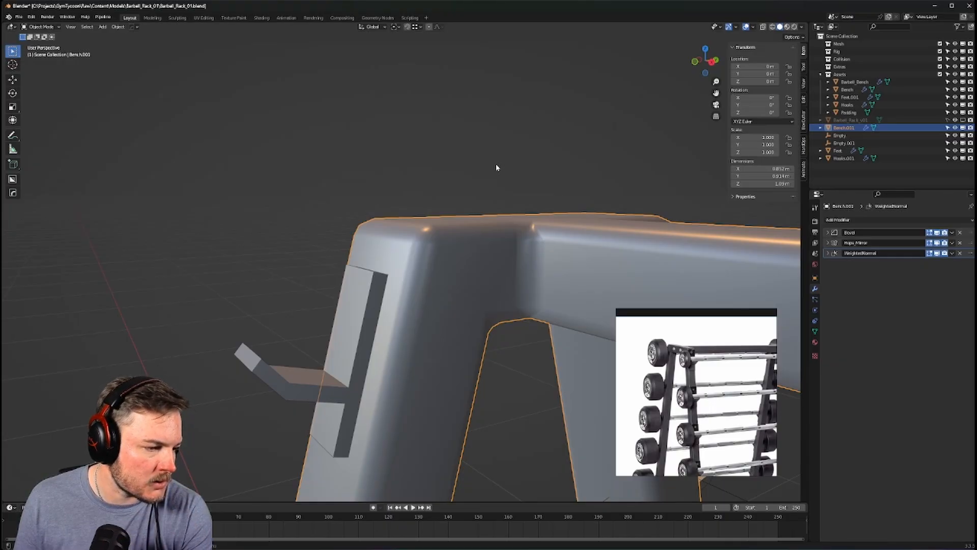
middle_drag(496, 178, 533, 230)
scroll(492, 191, down, 6)
scroll(547, 212, down, 3)
key(Tab)
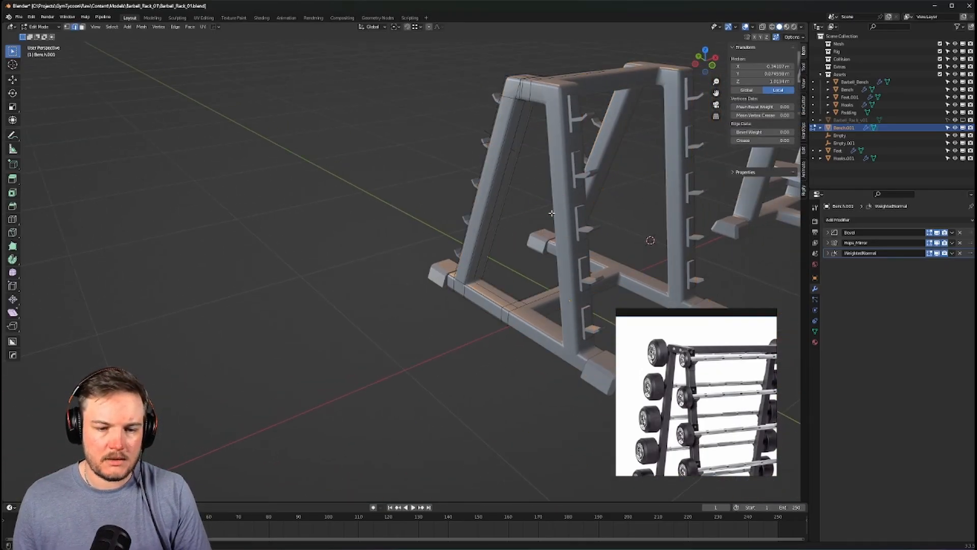
key(shift+a)
click(533, 230)
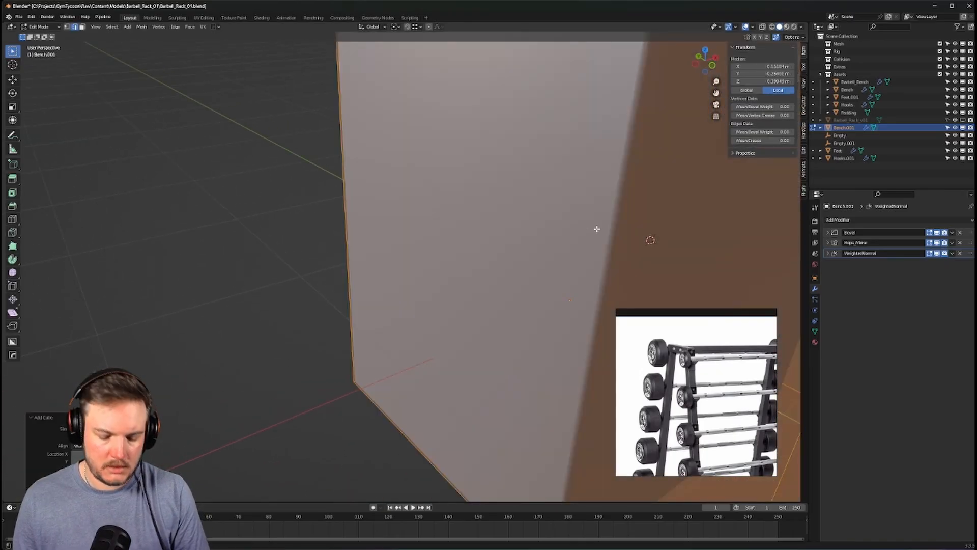
scroll(675, 220, down, 8)
key(Tab)
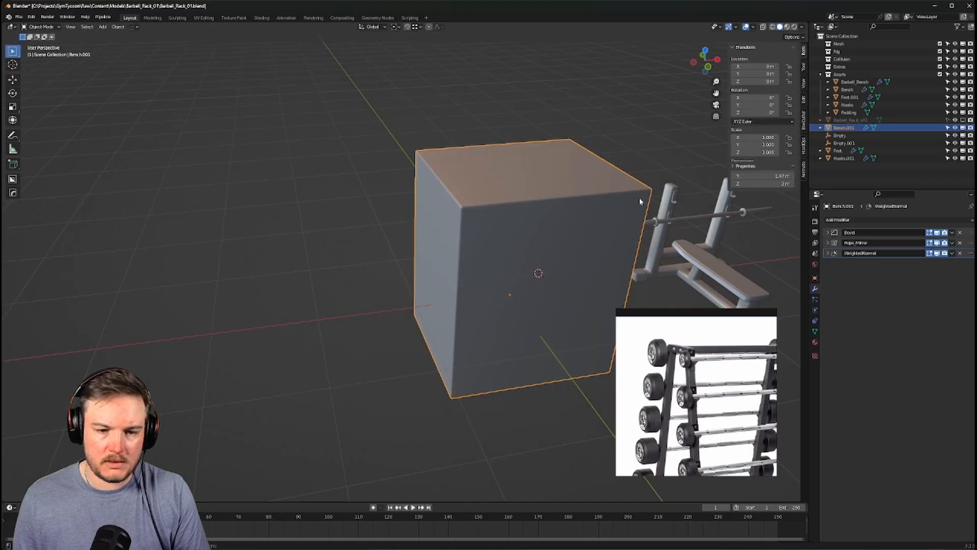
middle_drag(633, 210, 646, 191)
key(ctrl+z)
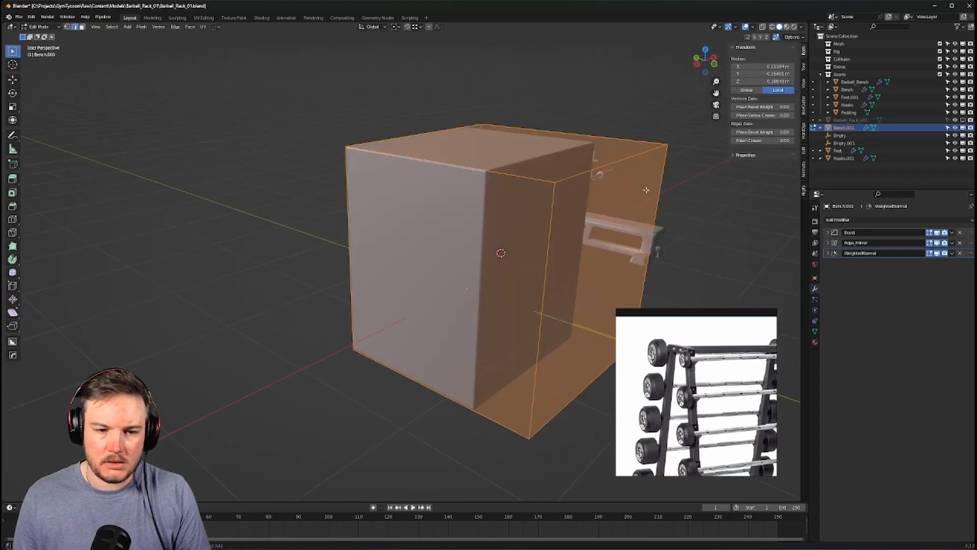
key(ctrl+z)
key(Tab)
click(415, 119)
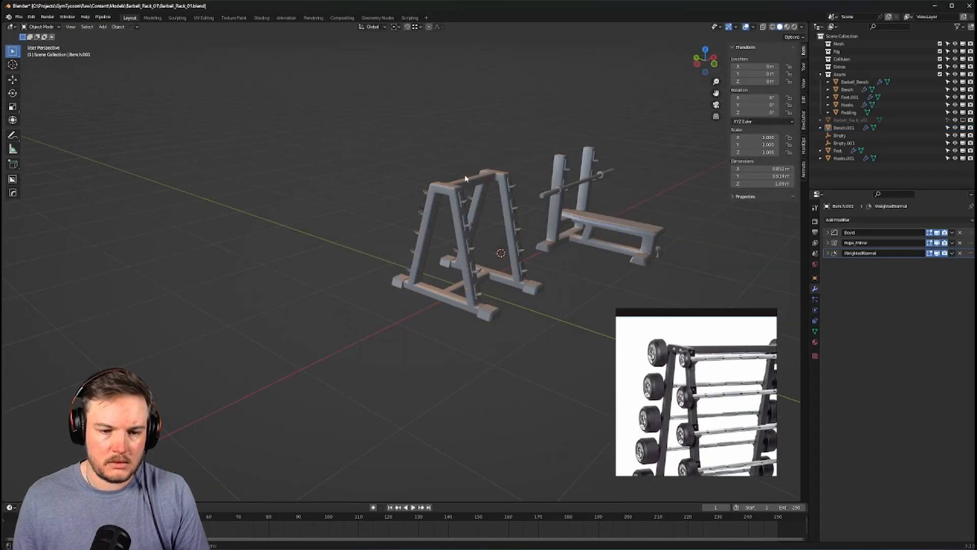
Place the 3D cursor in the empty space beside the rack
key(shift+s)
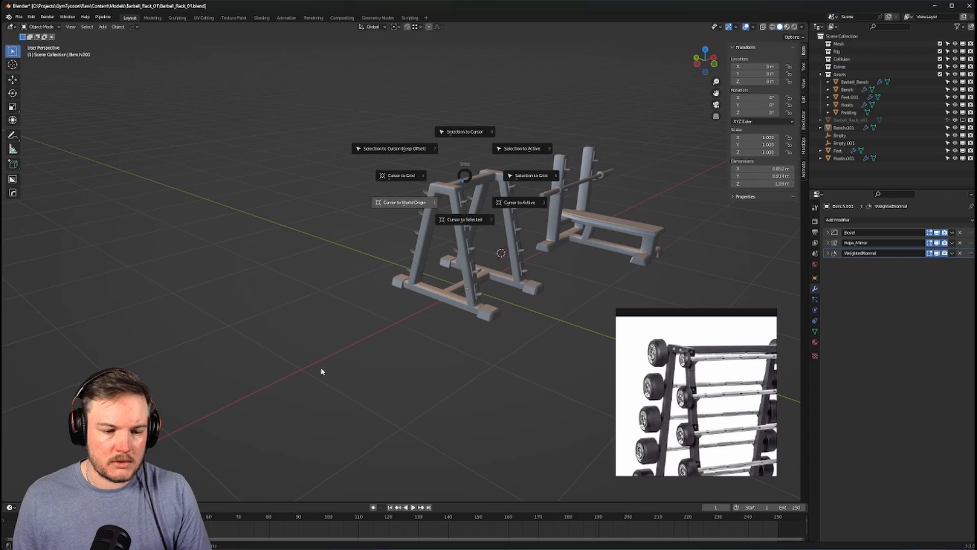
key(Escape)
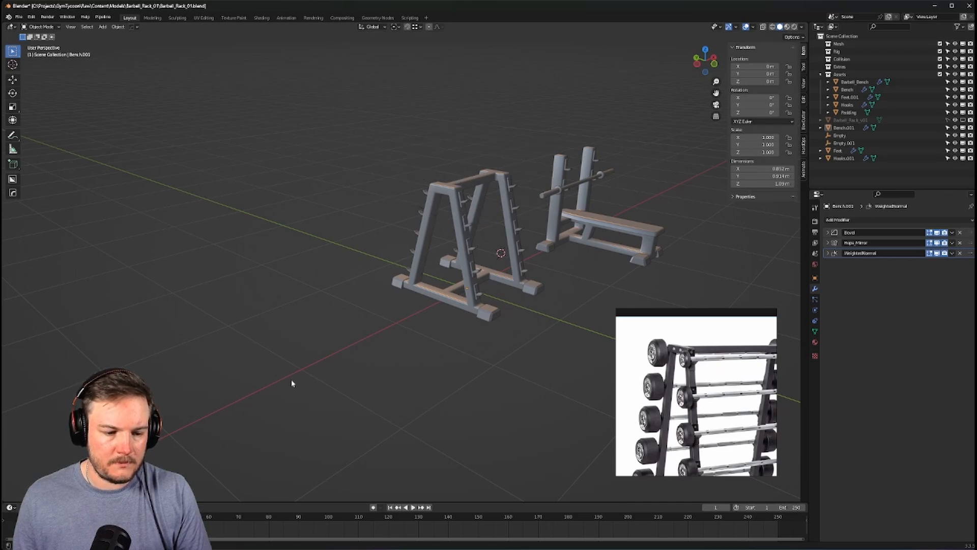
shift+right_click(316, 368)
middle_drag(316, 369, 388, 327)
key(shift+s)
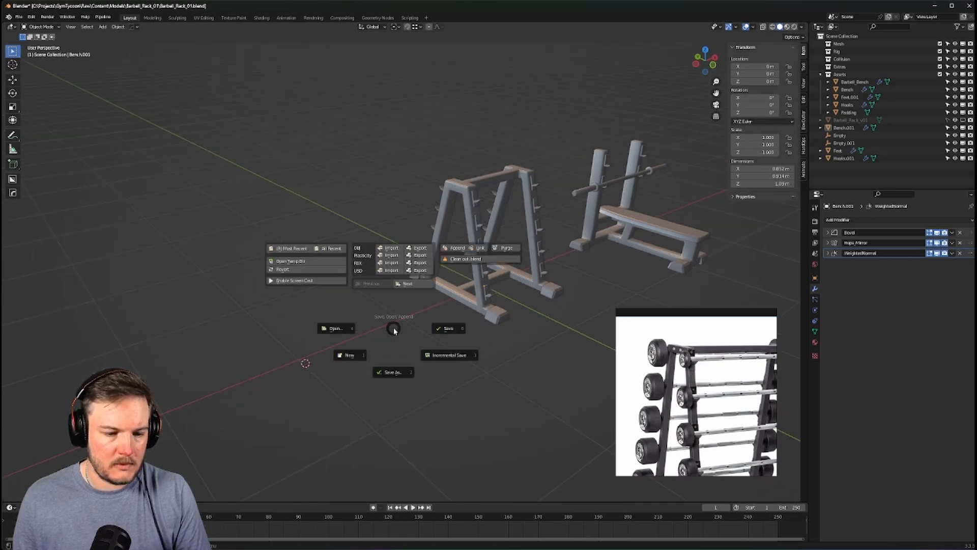
key(Escape)
key(ctrl+a)
key(Escape)
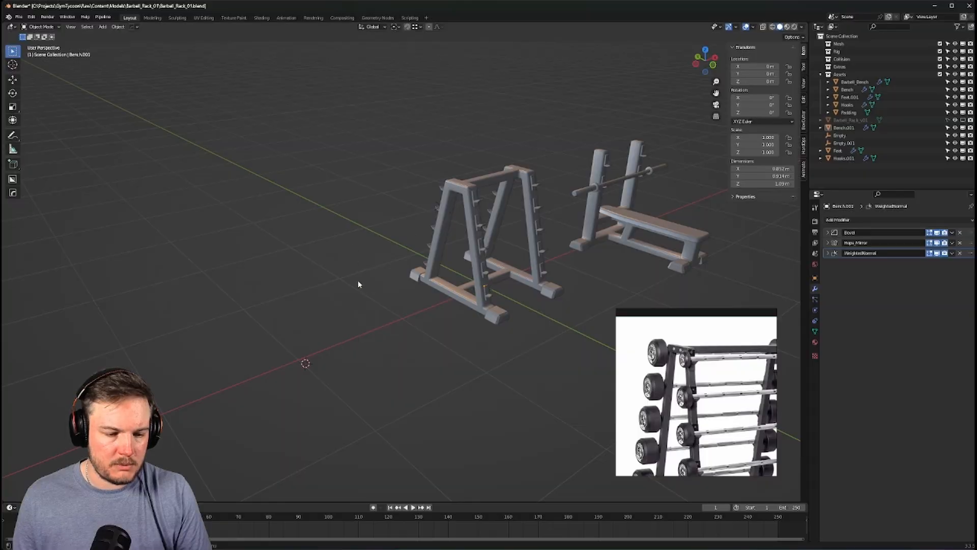
Add a cube at the 3D cursor and scale it uniformly to about 0.33
key(shift+a)
mouse_move(358, 223)
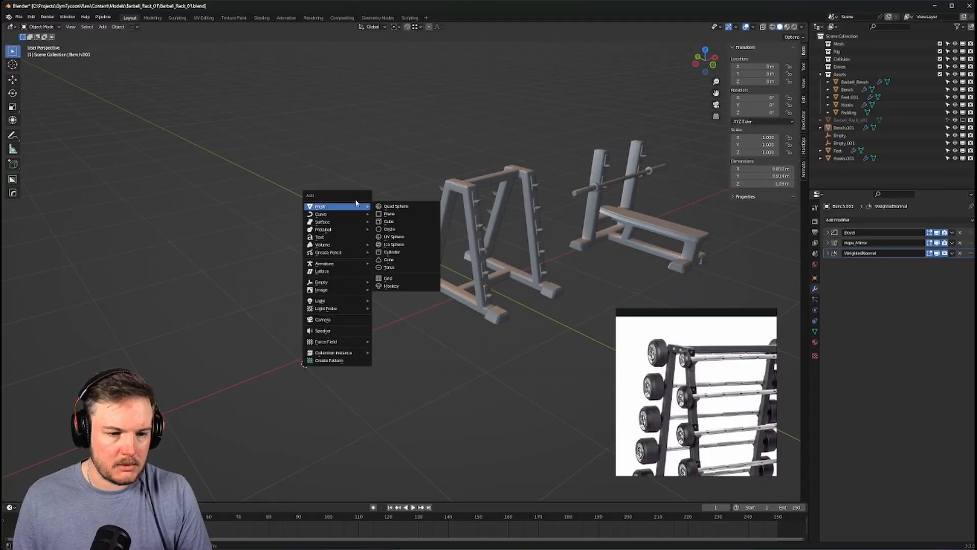
click(394, 214)
key(s)
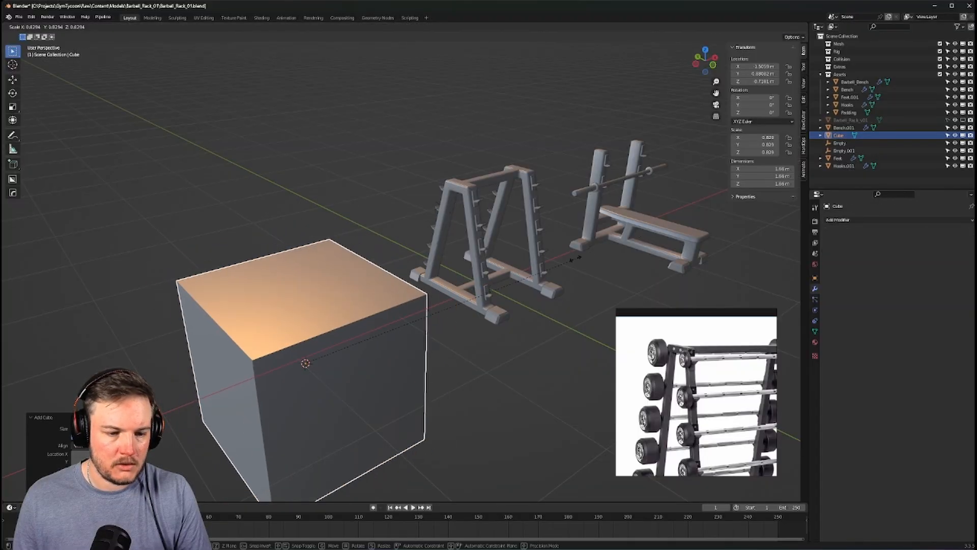
click(419, 331)
middle_drag(419, 331, 460, 255)
shift+middle_drag(378, 321, 418, 276)
Extrude the cube's top face upward to form a tall block with its top face selected
key(Tab)
click(413, 291)
key(g)
key(z)
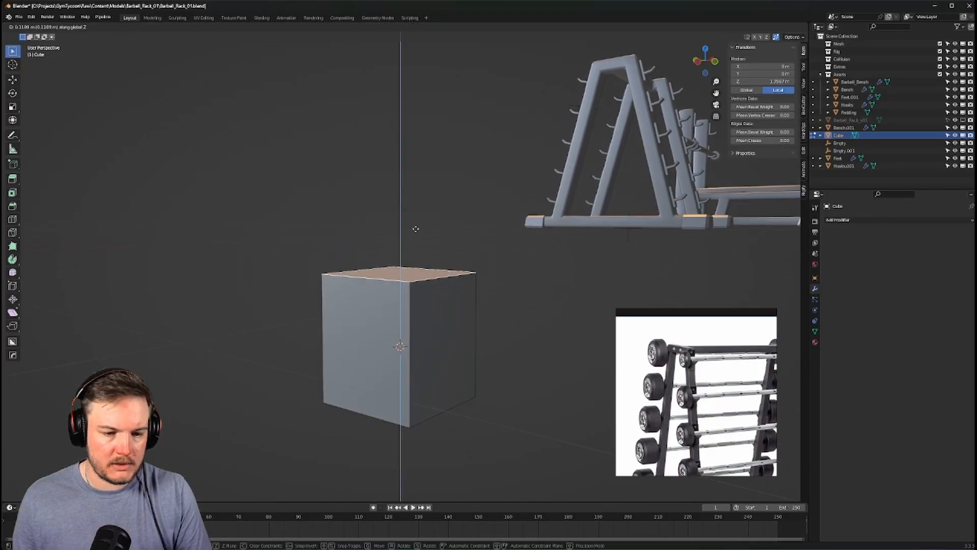
right_click(416, 188)
key(e)
click(444, 42)
middle_drag(445, 42, 455, 200)
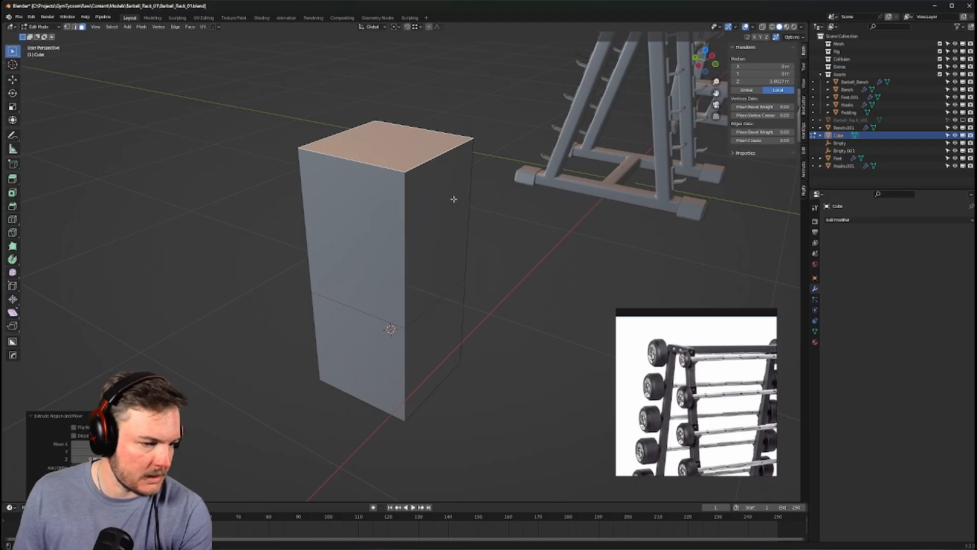
click(401, 149)
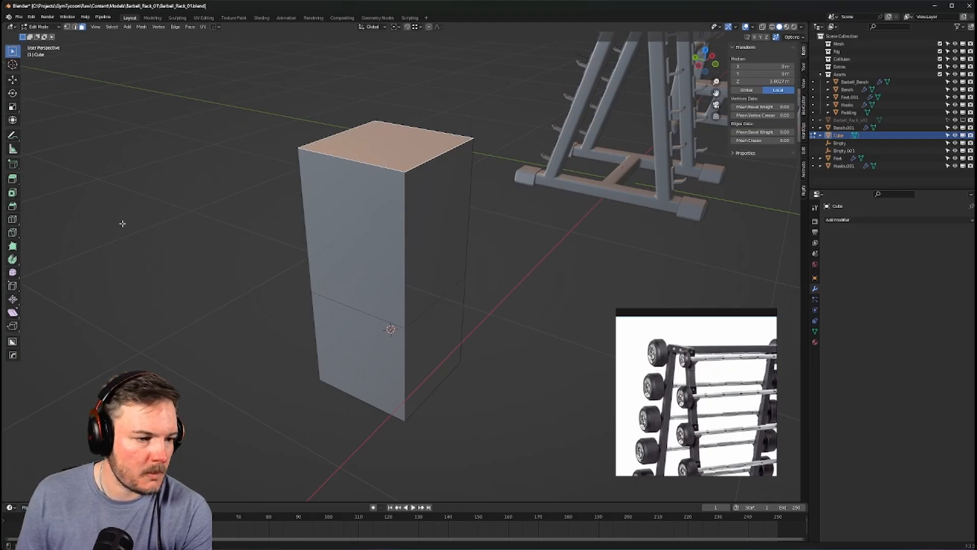
Shear the block's top face with the Shear tool until it slopes
click(14, 313)
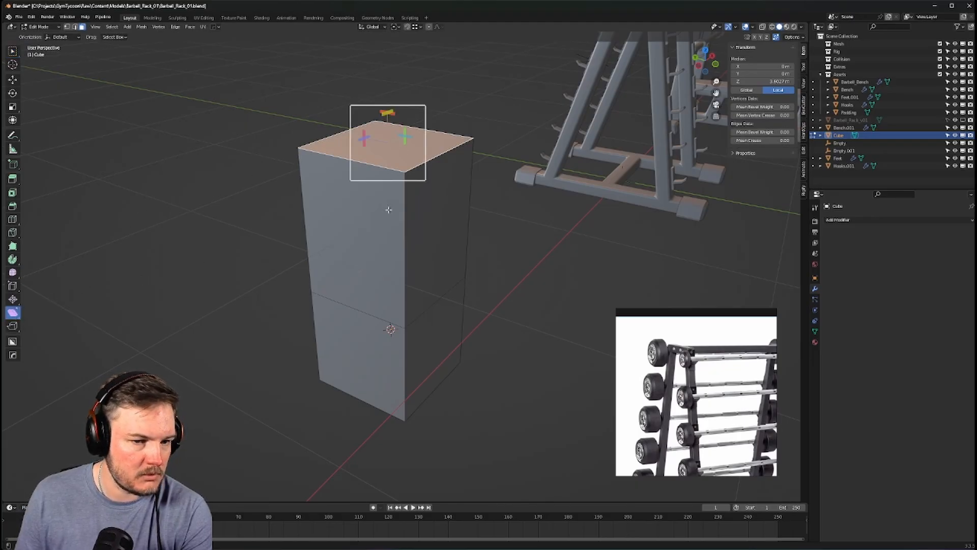
middle_drag(389, 194, 405, 192)
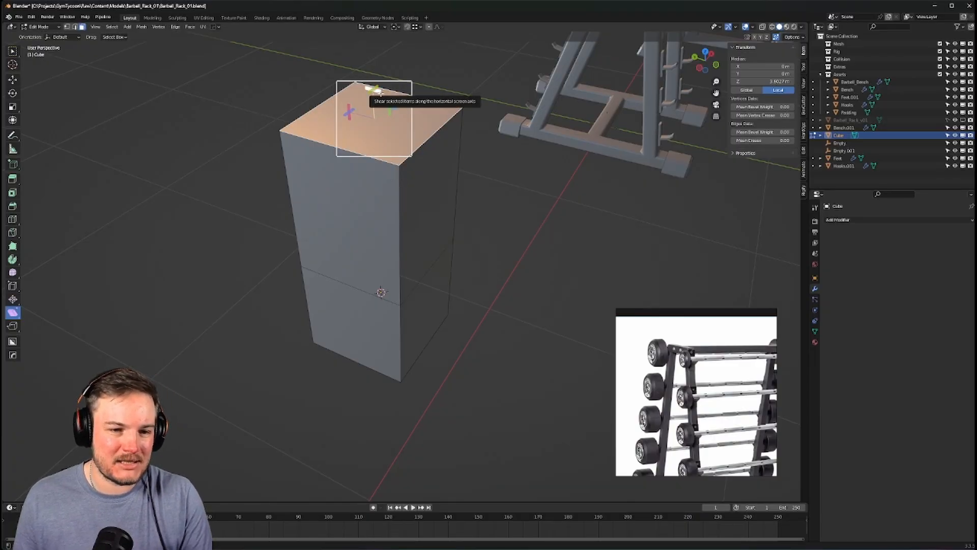
drag(380, 91, 421, 62)
shift+middle_drag(400, 139, 422, 232)
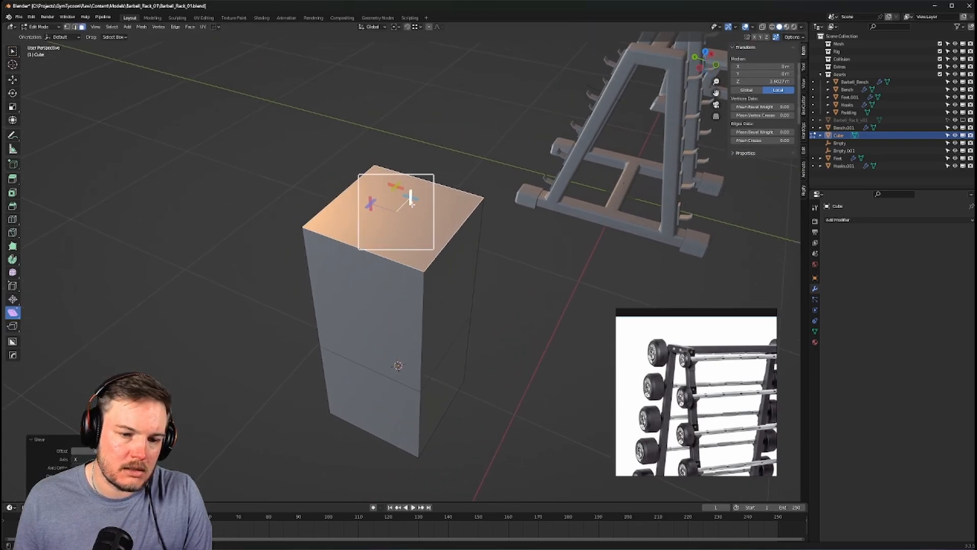
drag(411, 203, 300, 326)
Shear the block's top face vertically again so that its slope runs the opposite way
middle_drag(606, 142, 547, 96)
scroll(557, 131, down, 3)
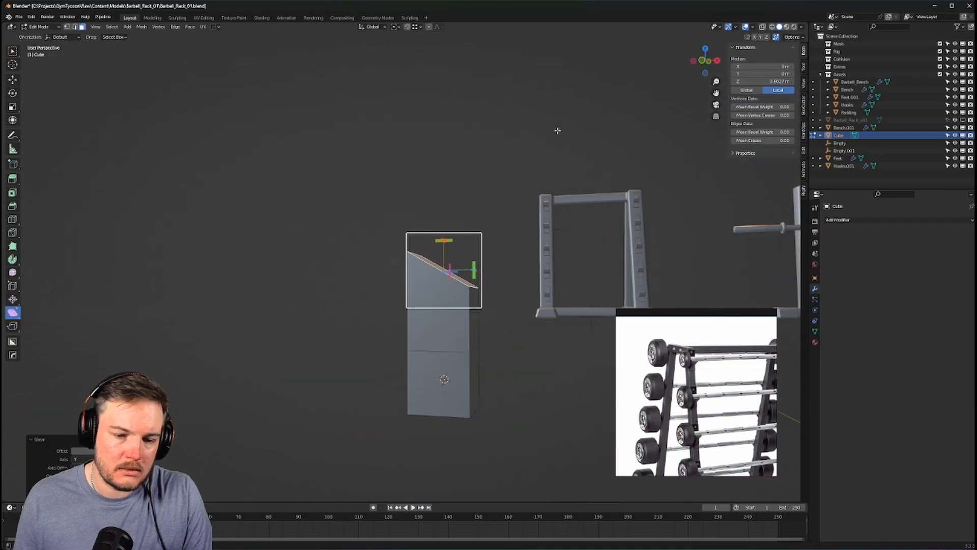
shift+middle_drag(557, 131, 550, 116)
scroll(514, 126, down, 1)
scroll(514, 136, up, 3)
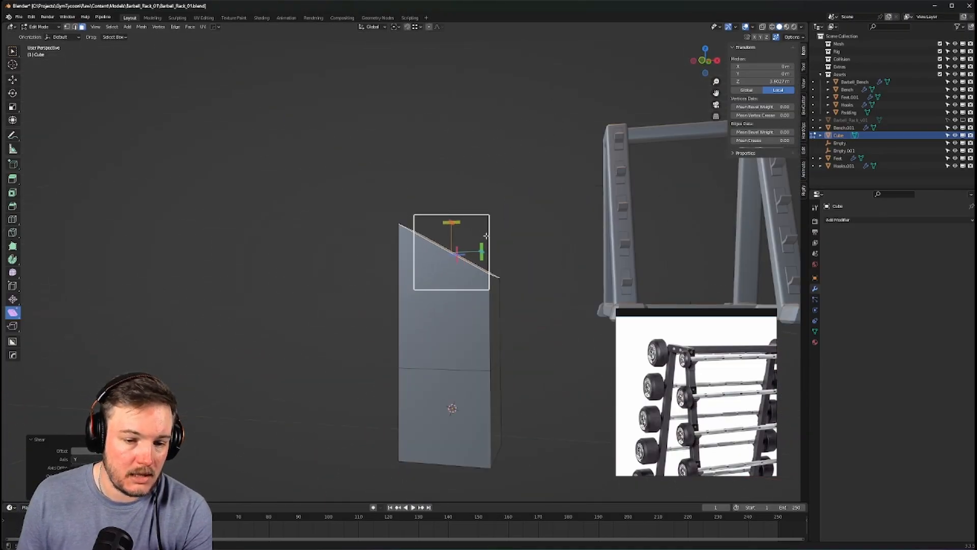
drag(486, 235, 514, 382)
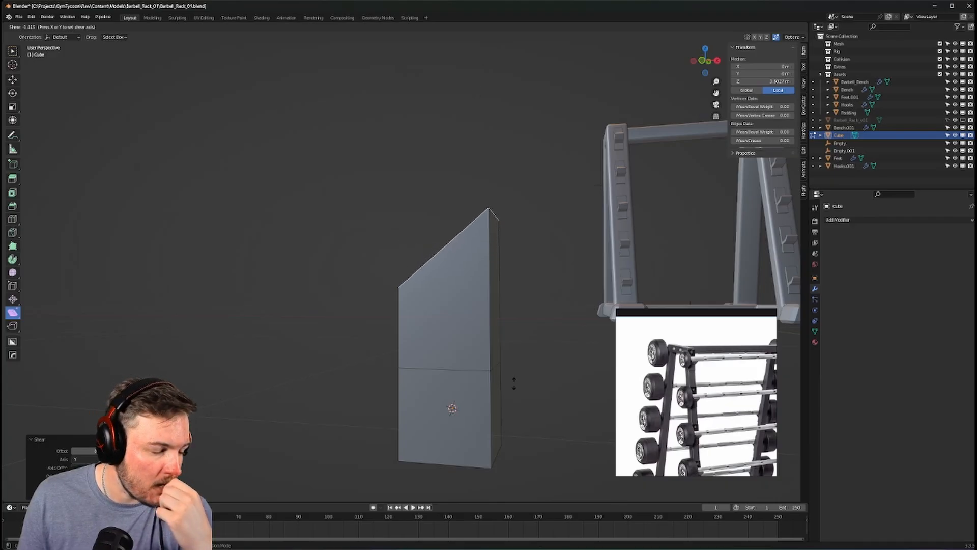
drag(514, 383, 513, 449)
In the front view, shear the block's top face vertically into a steep slope falling towards the rack
key(KP_3)
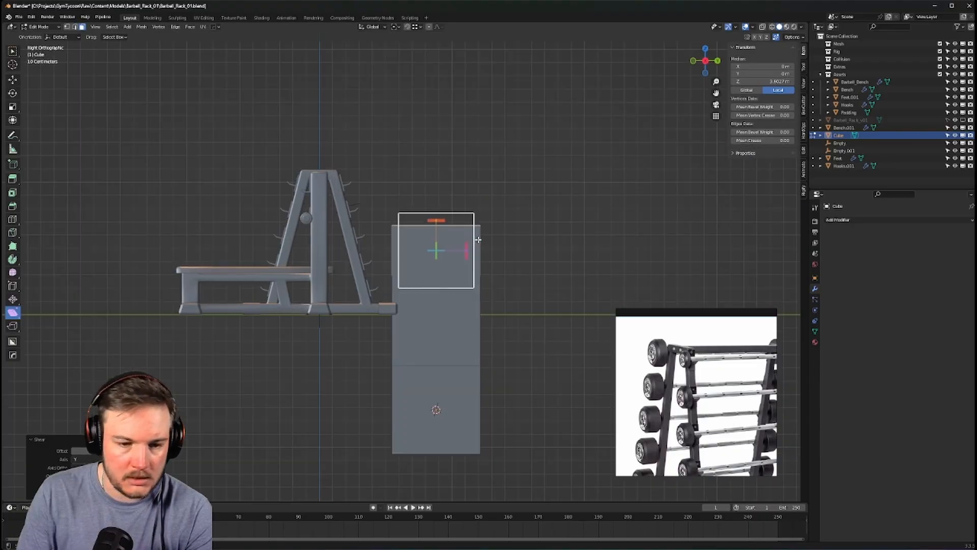
key(KP_1)
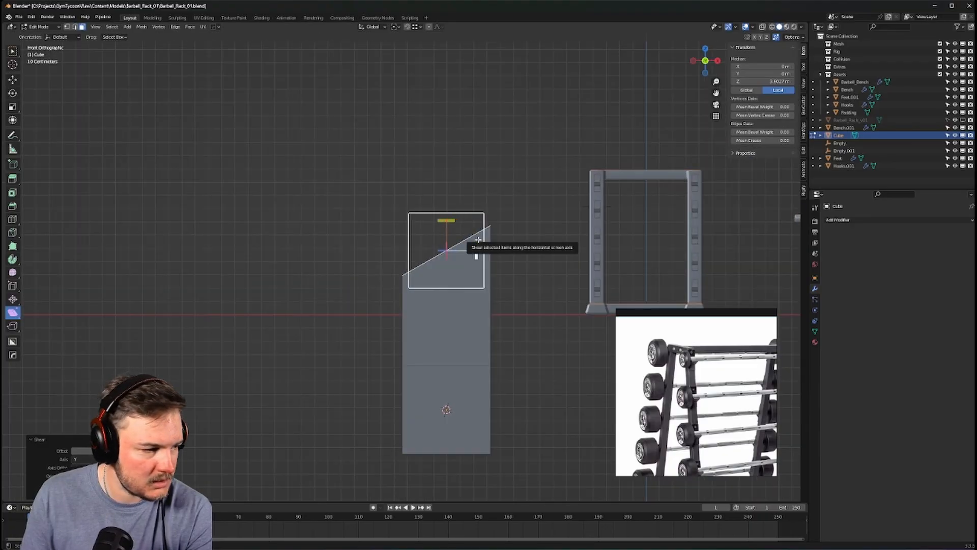
scroll(478, 239, up, 4)
mouse_move(491, 206)
mouse_down()
mouse_move(475, 207)
mouse_move(420, 290)
mouse_move(511, 179)
mouse_move(477, 215)
mouse_up()
key(ctrl+z)
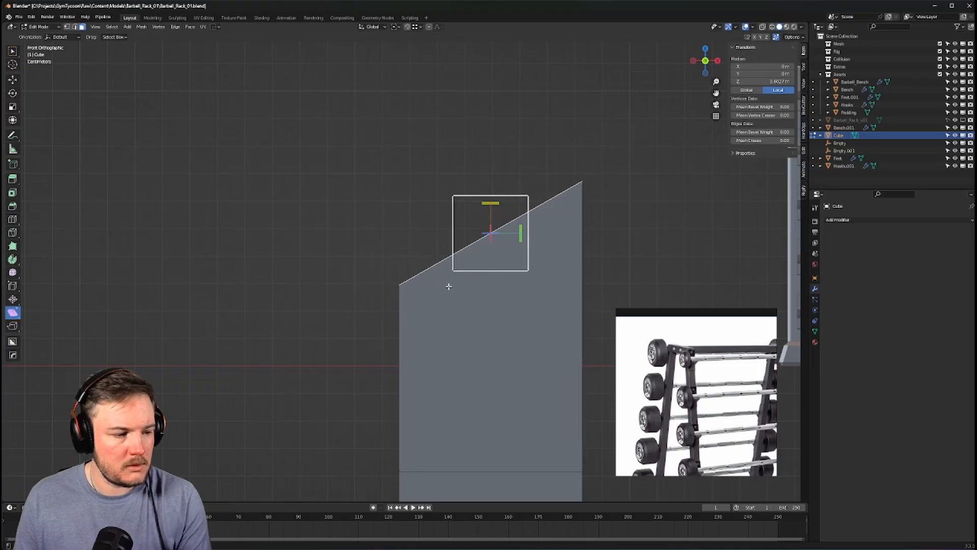
drag(519, 231, 349, 179)
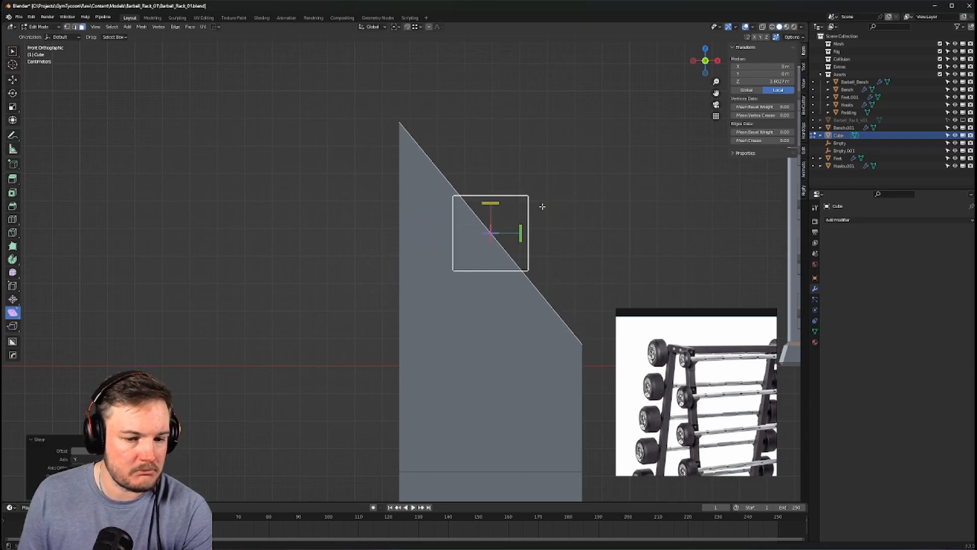
scroll(561, 197, down, 2)
scroll(561, 197, down, 3)
middle_drag(561, 197, 605, 217)
scroll(450, 294, down, 1)
Leave mesh editing and delete the sheared block
key(Tab)
click(437, 268)
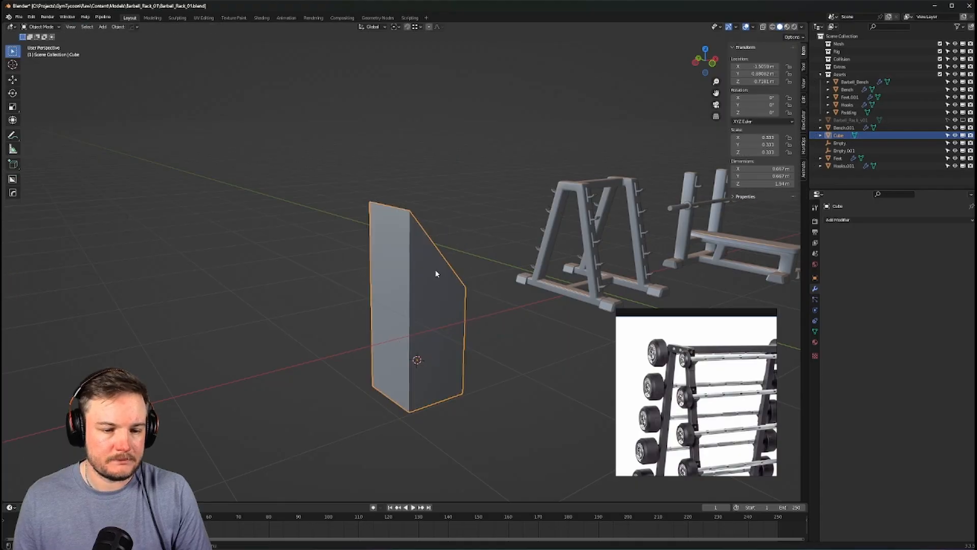
key(x)
click(438, 270)
middle_drag(443, 273, 526, 349)
scroll(473, 327, up, 6)
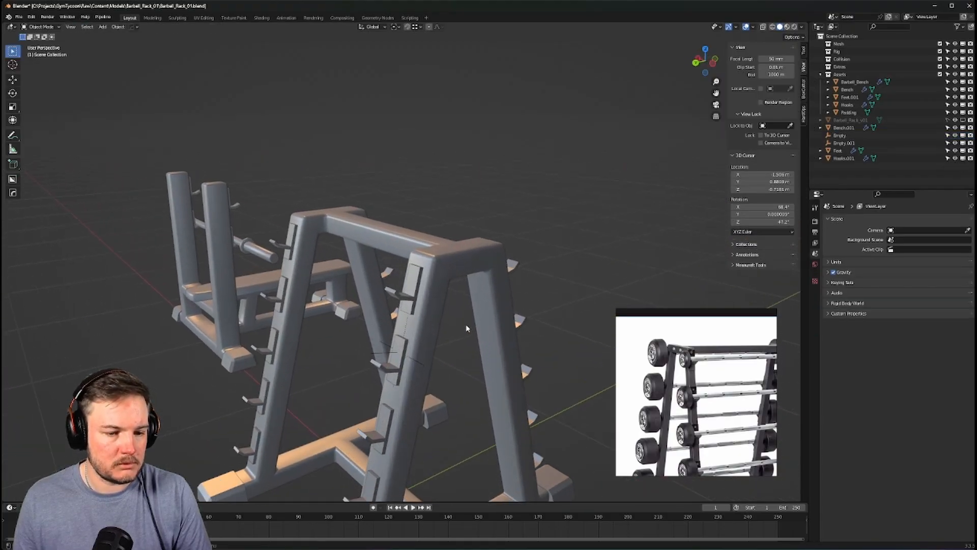
middle_drag(465, 328, 367, 333)
shift+middle_drag(547, 298, 181, 218)
scroll(181, 217, down, 5)
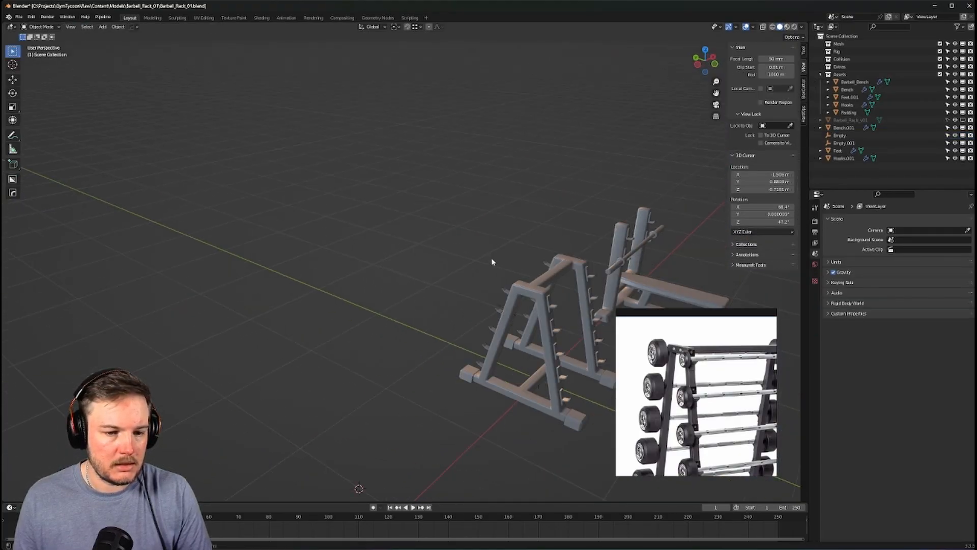
Save the barbell rack file under its current name
shift+middle_drag(490, 261, 425, 143)
scroll(301, 255, up, 4)
scroll(383, 241, down, 2)
scroll(376, 136, down, 3)
key(ctrl+s)
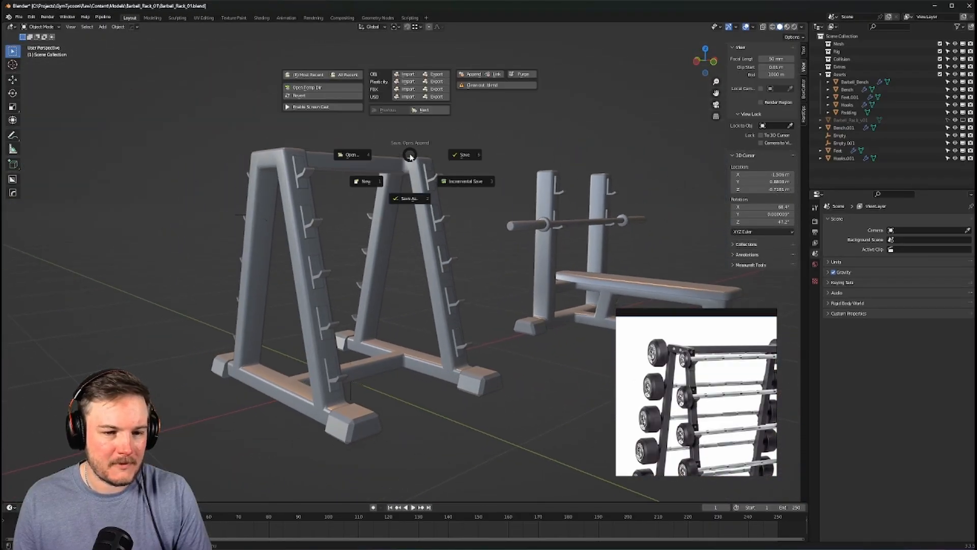
click(450, 156)
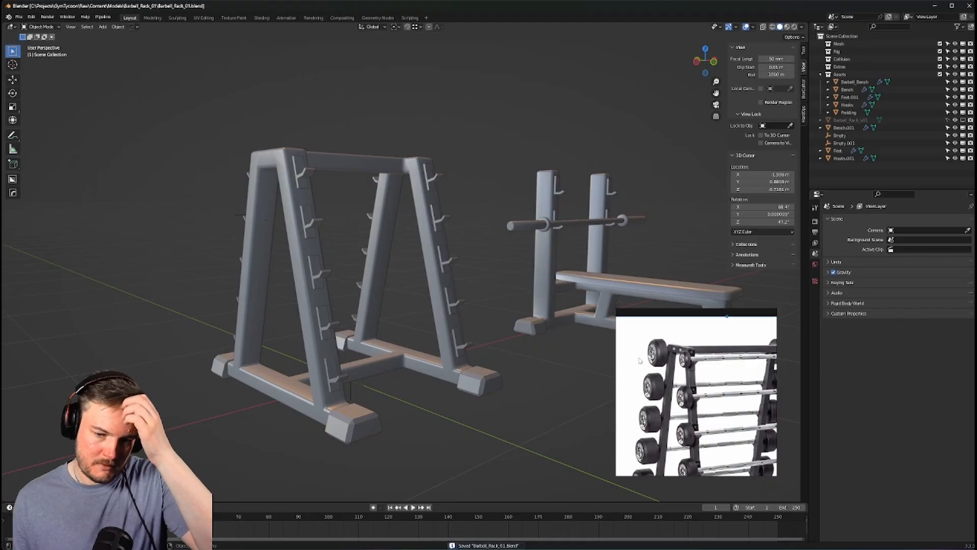
Compare the modelled barbell rack from several sides with the full reference photo of the loaded rack
scroll(639, 361, down, 3)
click(677, 342)
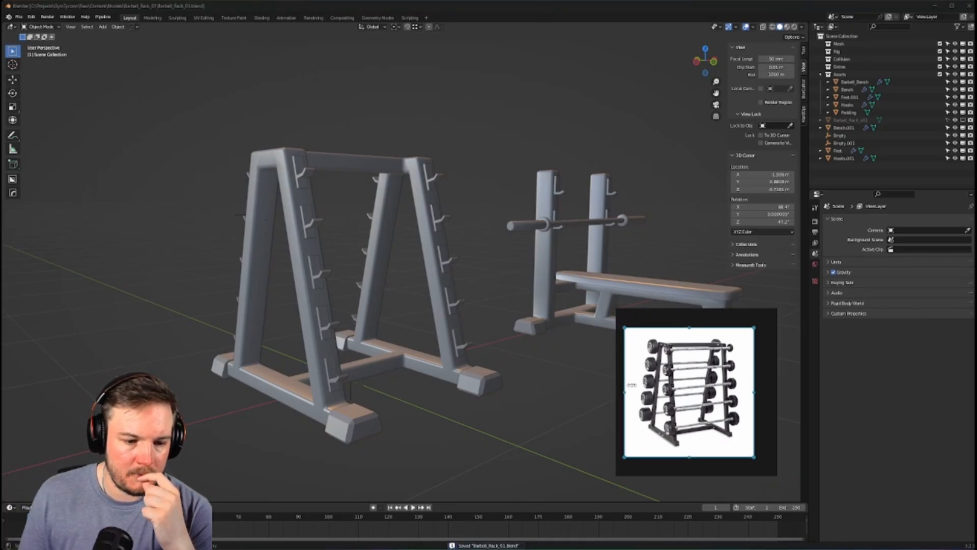
middle_drag(411, 370, 315, 305)
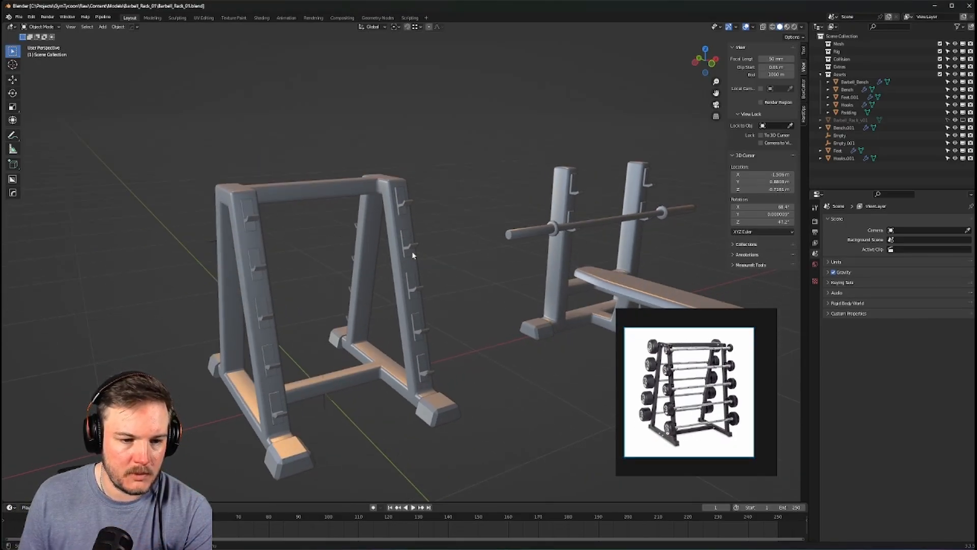
middle_drag(410, 247, 269, 222)
scroll(312, 260, up, 2)
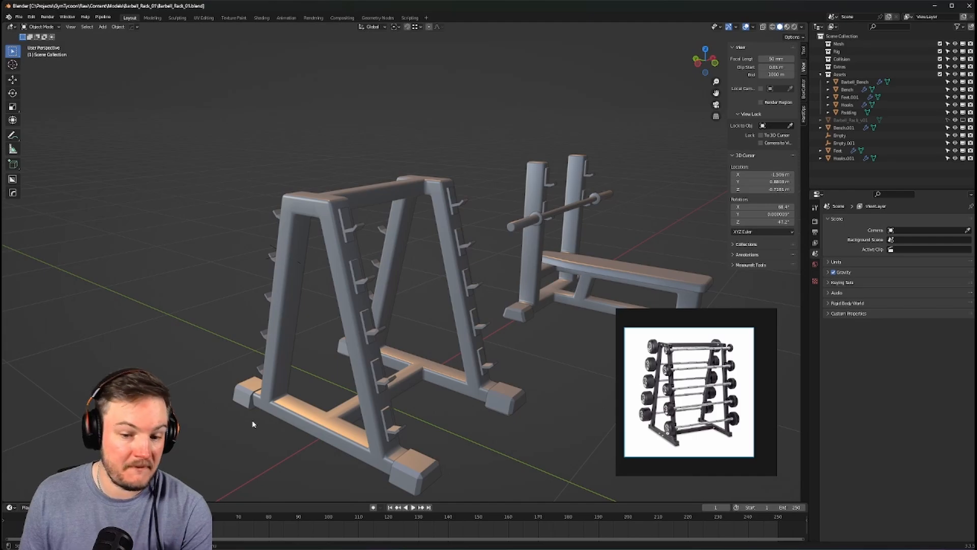
middle_drag(253, 418, 272, 413)
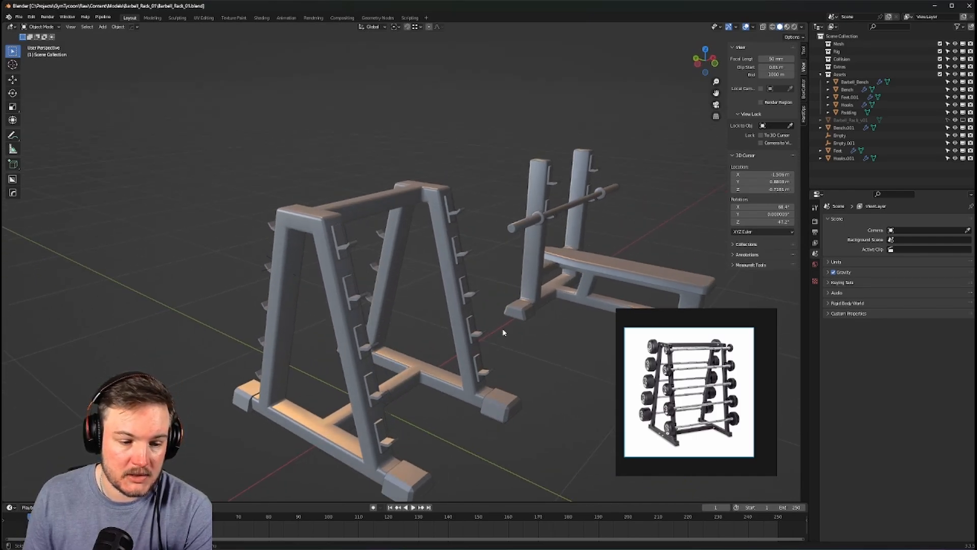
click(495, 410)
scroll(528, 350, down, 5)
scroll(543, 319, up, 4)
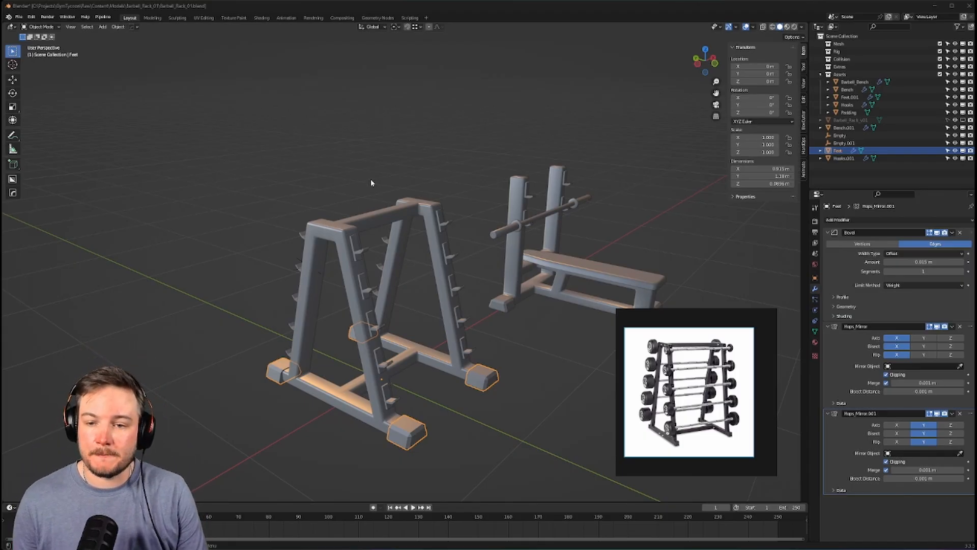
middle_drag(371, 183, 516, 196)
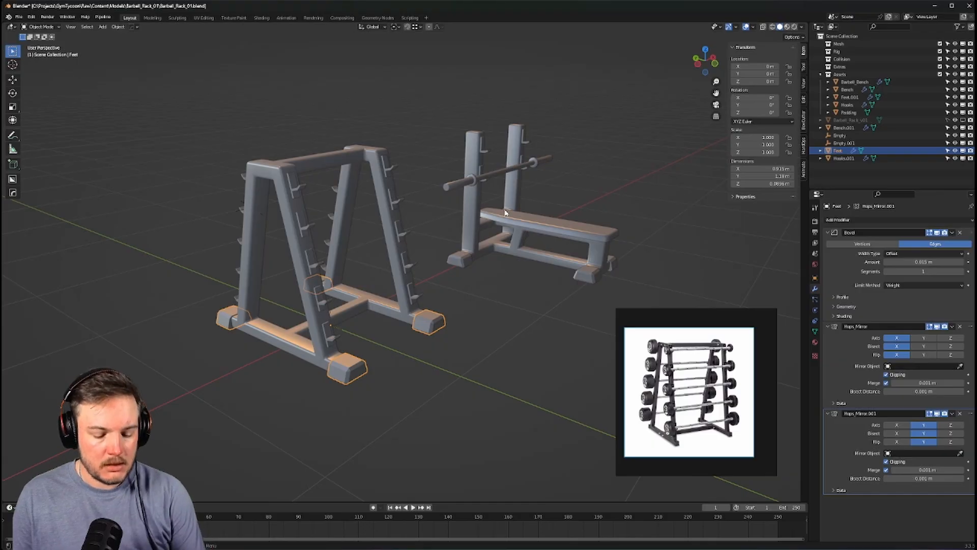
Exclude the Assets collection and, with the rack's frame, feet and hooks selected, snap the 3D cursor to the world origin
click(940, 74)
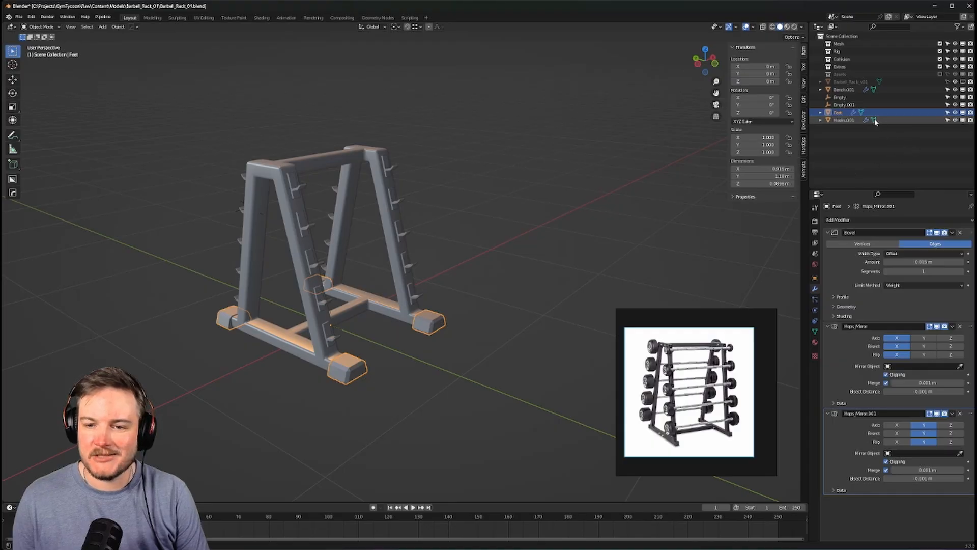
click(843, 98)
click(844, 90)
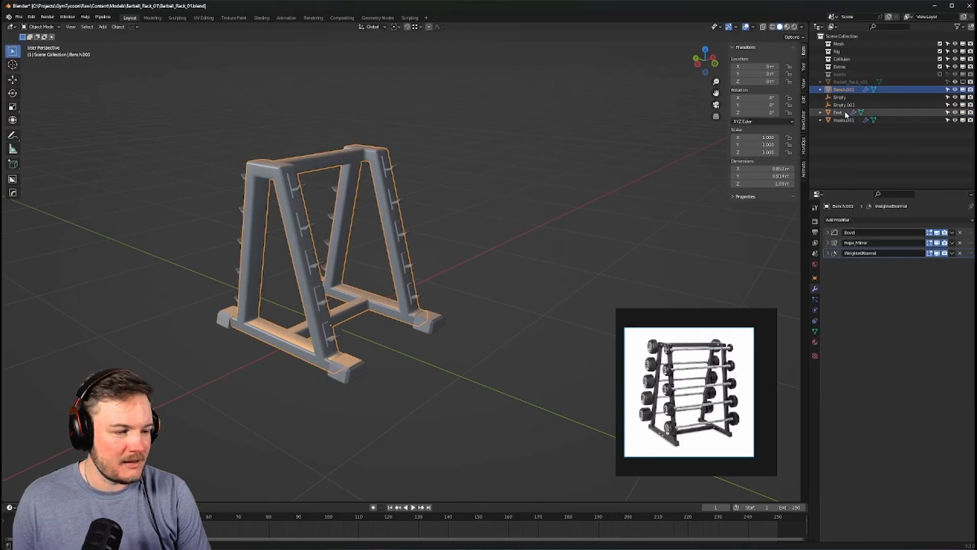
ctrl+click(844, 112)
ctrl+click(845, 120)
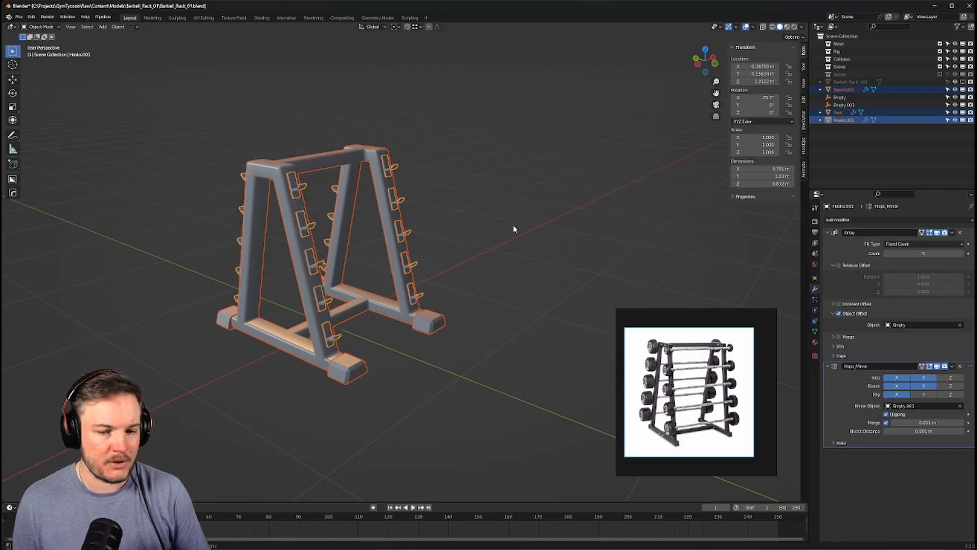
middle_drag(514, 229, 610, 221)
key(shift+s)
click(579, 246)
Duplicate the selected rack parts in place into a new collection named Backup and exclude that collection from the scene
key(shift+d)
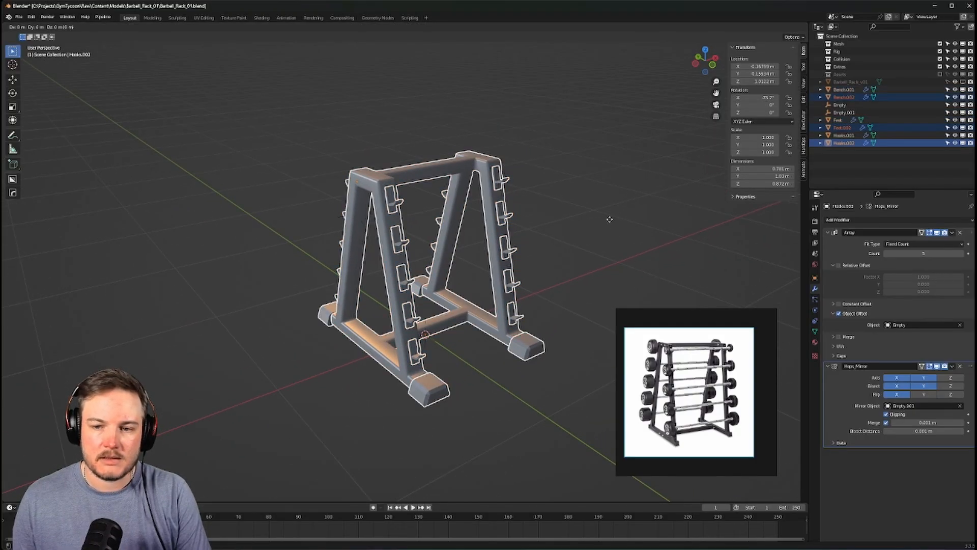
right_click(610, 222)
key(m)
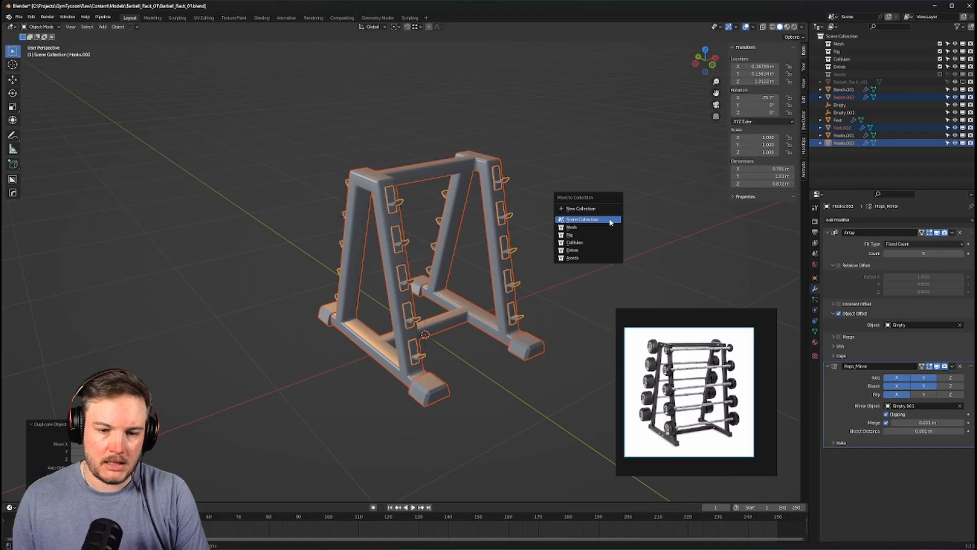
click(605, 209)
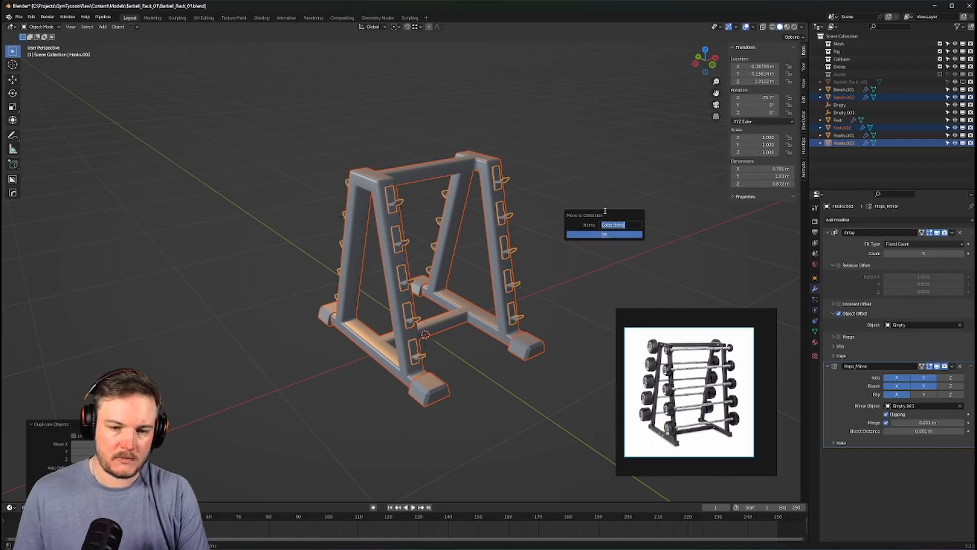
text(Backup)
key(Return)
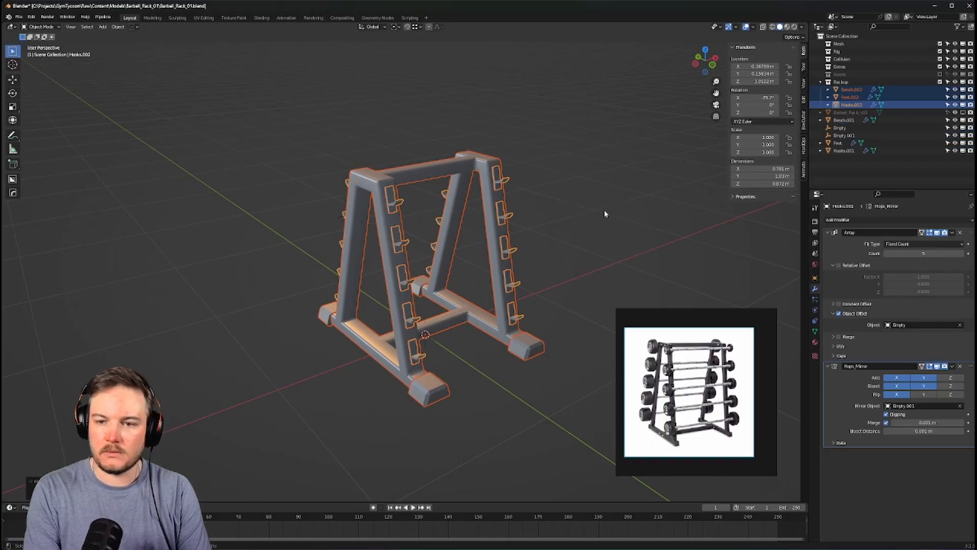
click(940, 81)
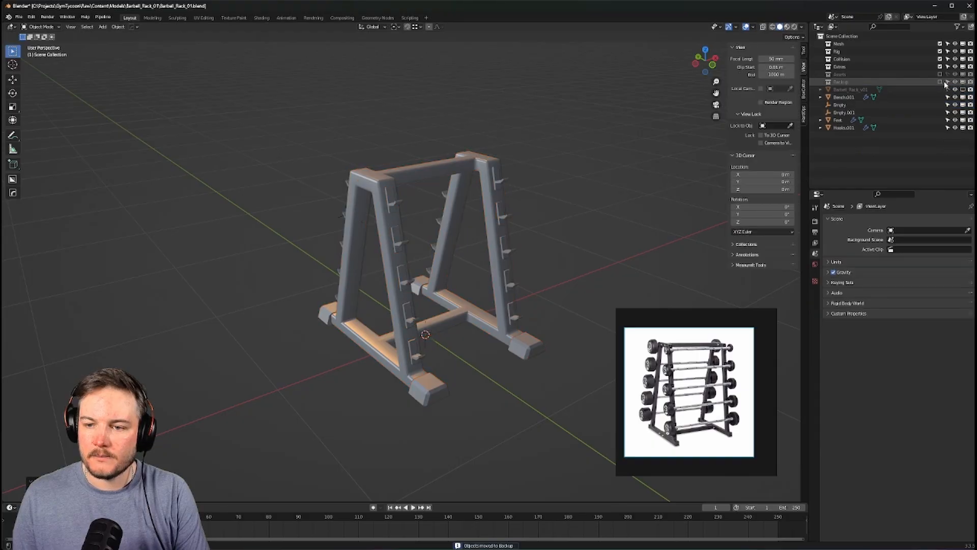
Unhide the old Barbell_Rack_v01 object and delete it from the scene
click(955, 89)
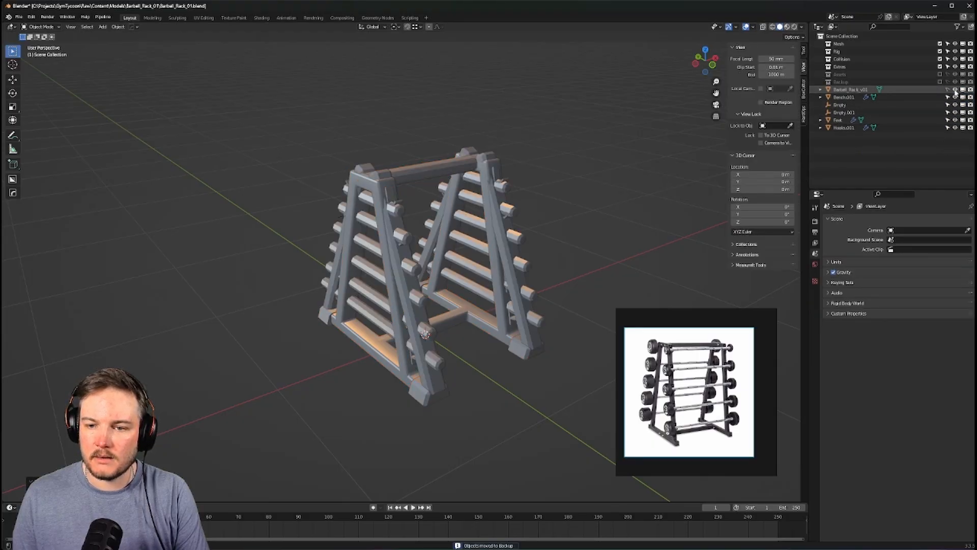
click(861, 90)
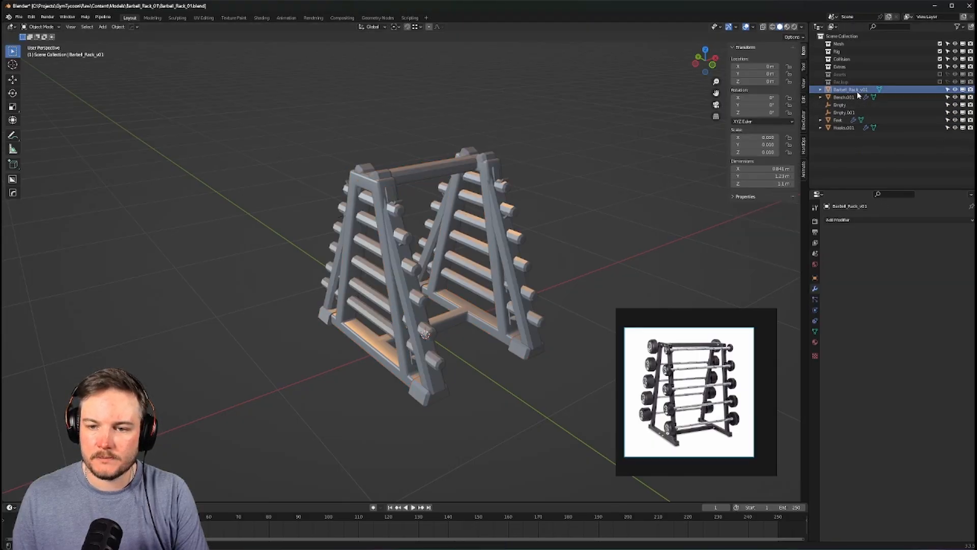
click(862, 91)
key(x)
click(635, 193)
scroll(593, 214, up, 4)
middle_drag(593, 214, 548, 284)
scroll(668, 192, down, 4)
scroll(511, 272, up, 1)
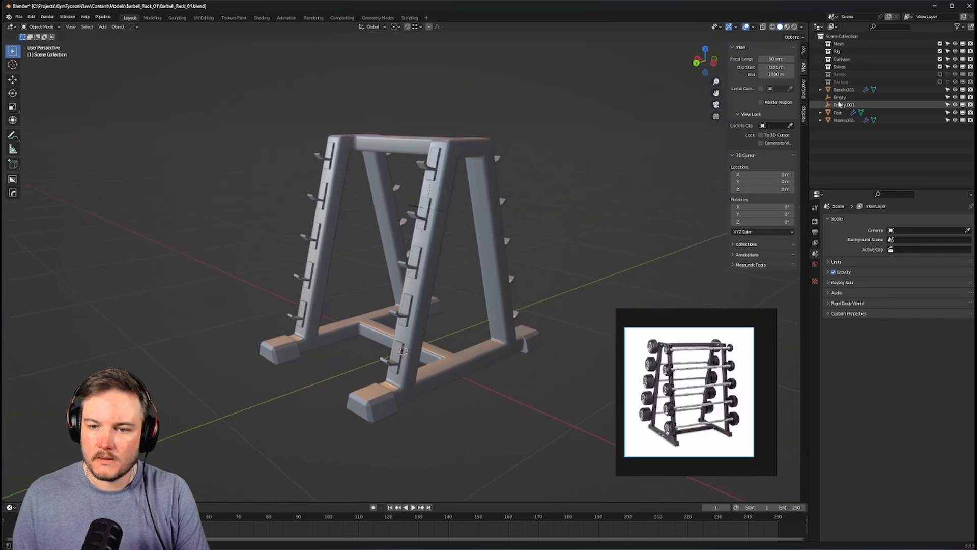
Disable both helper empties, Empty and Empty.001, in the viewport
click(841, 98)
drag(948, 97, 964, 103)
click(963, 105)
middle_drag(515, 246, 572, 247)
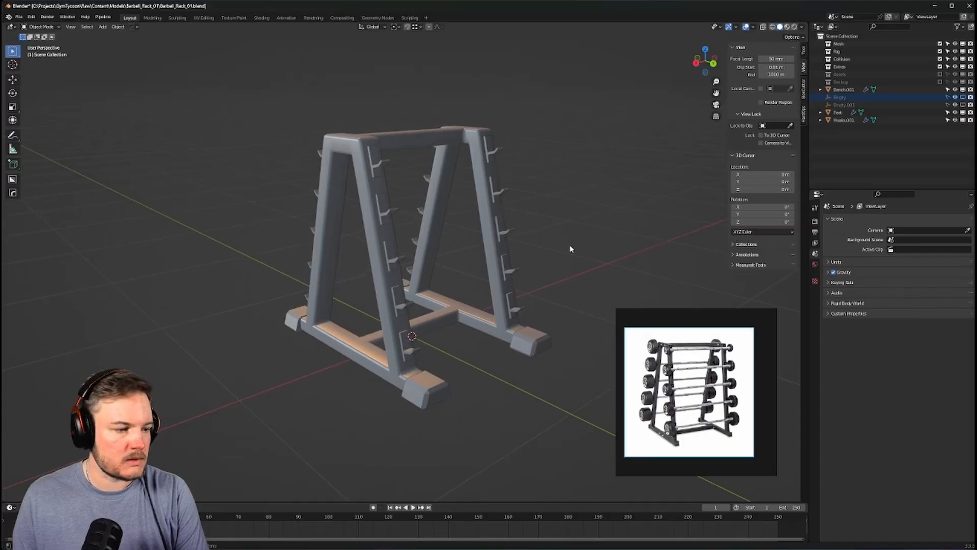
Select the rack's frame, hooks and feet together
click(385, 164)
shift+click(405, 144)
shift+click(355, 340)
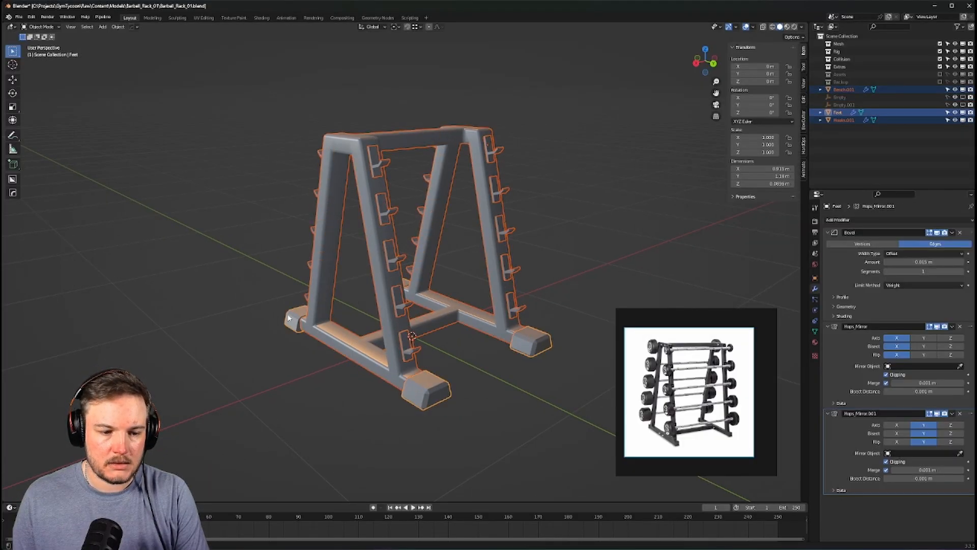
Try HardOps Smart Apply on the selected rack parts and undo it
key(q)
mouse_move(288, 318)
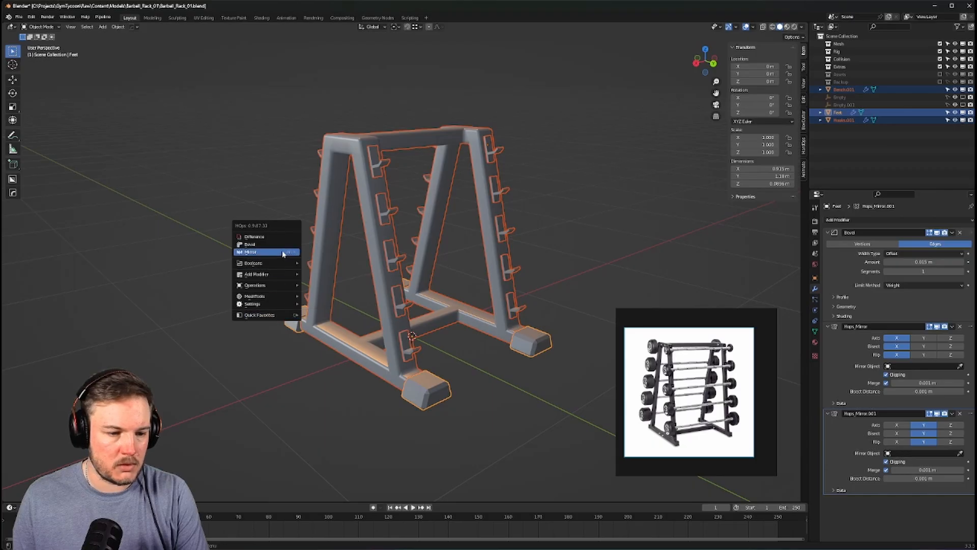
mouse_move(283, 275)
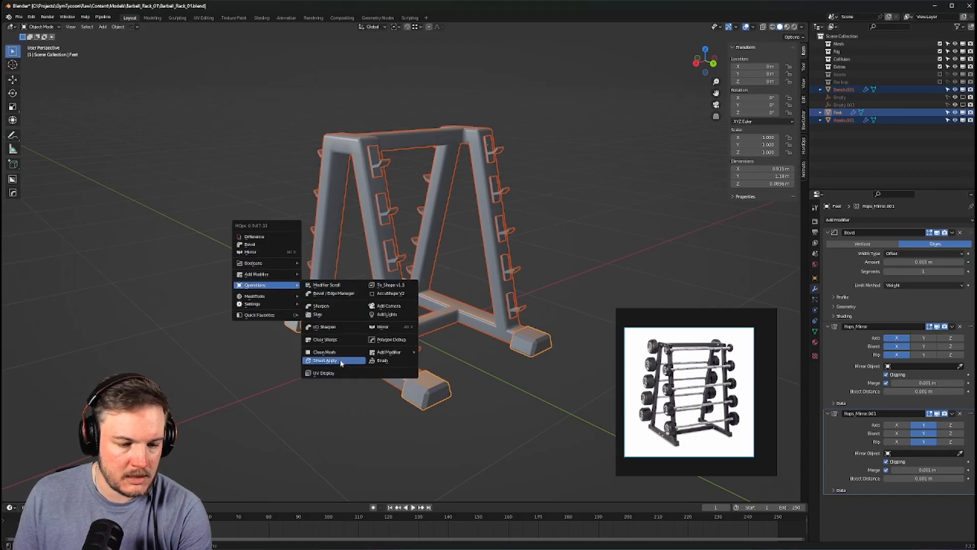
click(340, 360)
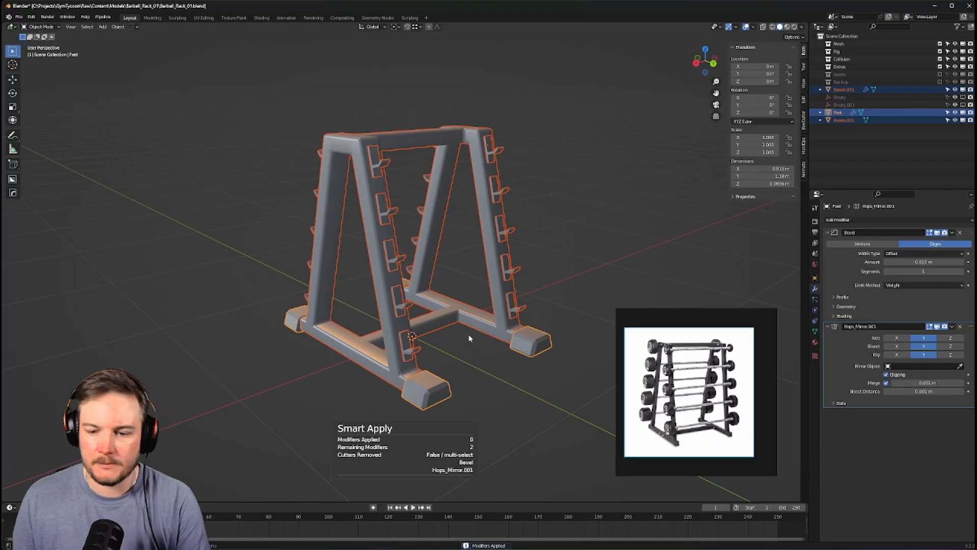
key(z)
key(ctrl+z)
Apply all modifiers on the rack's frame, hooks and feet with the HardOps Apply Modifiers operation
key(q)
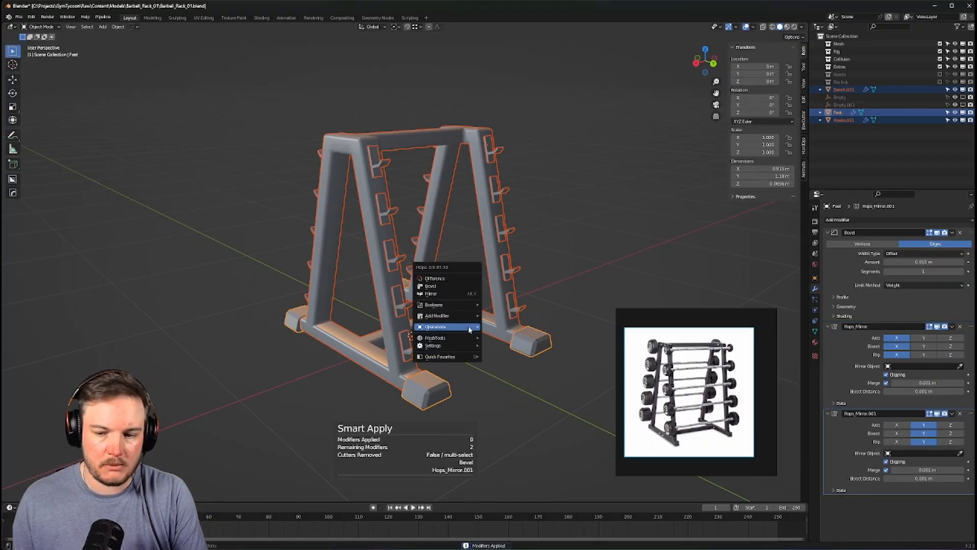
mouse_move(469, 326)
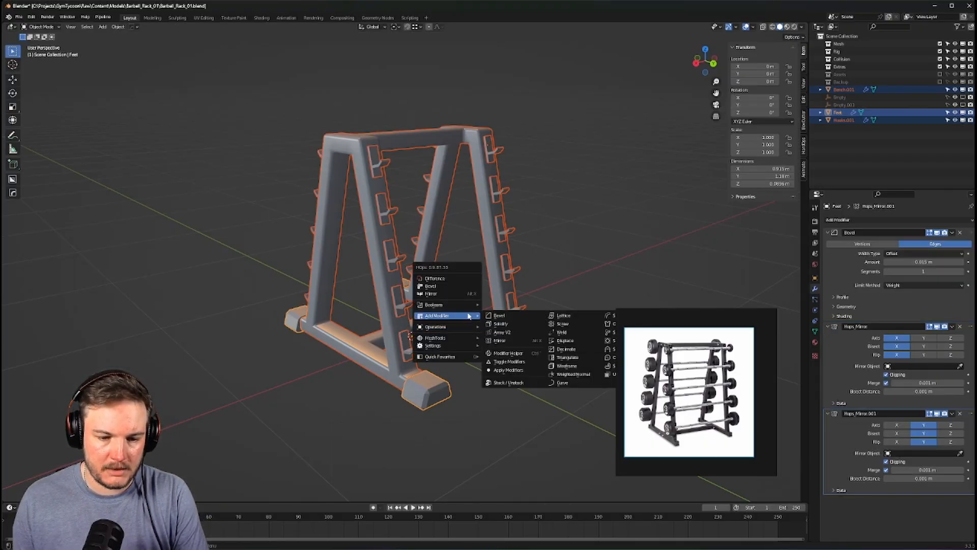
click(509, 370)
click(485, 143)
middle_drag(485, 144, 553, 205)
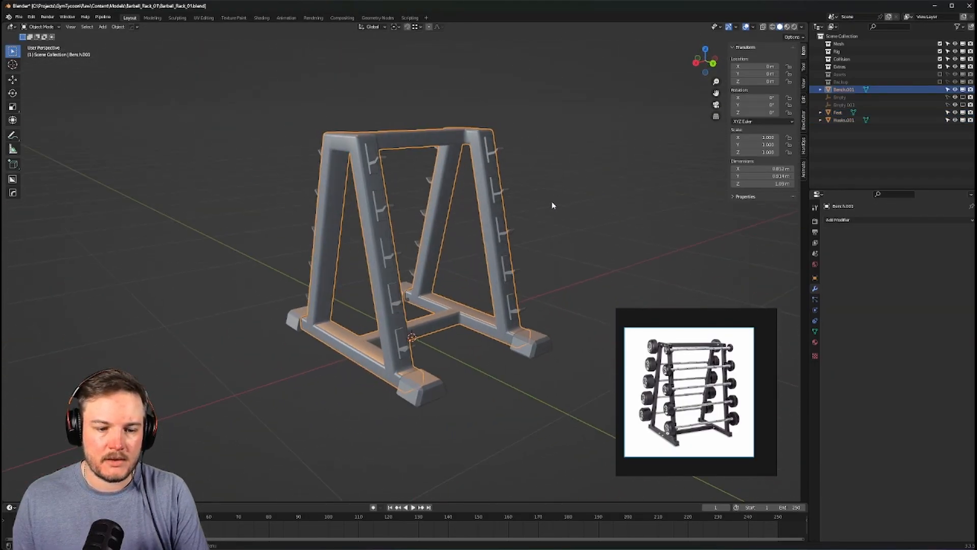
Join the hooks and feet into the frame object Bench.001
click(843, 120)
ctrl+click(839, 113)
ctrl+click(846, 90)
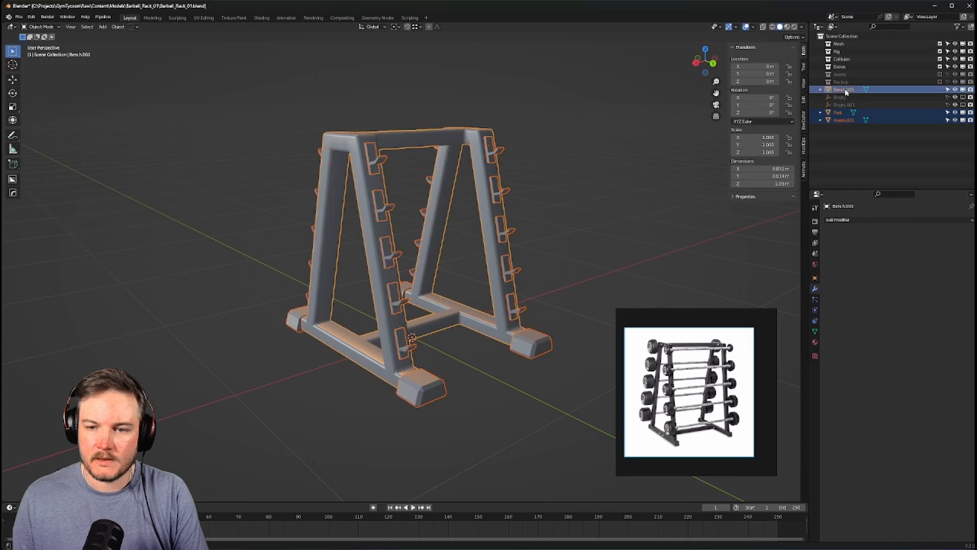
key(ctrl+j)
In face mode, select the top faces of the rack's far base beam, including those at the crossbar junction
middle_drag(602, 185, 478, 271)
scroll(472, 202, up, 3)
key(Tab)
click(483, 258)
scroll(474, 257, up, 2)
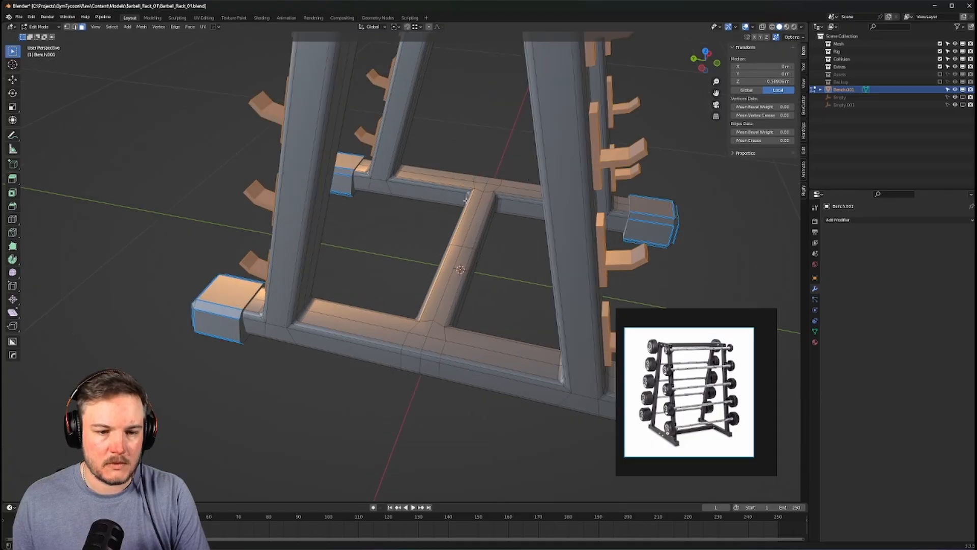
click(445, 179)
shift+click(448, 175)
shift+click(481, 179)
shift+click(481, 186)
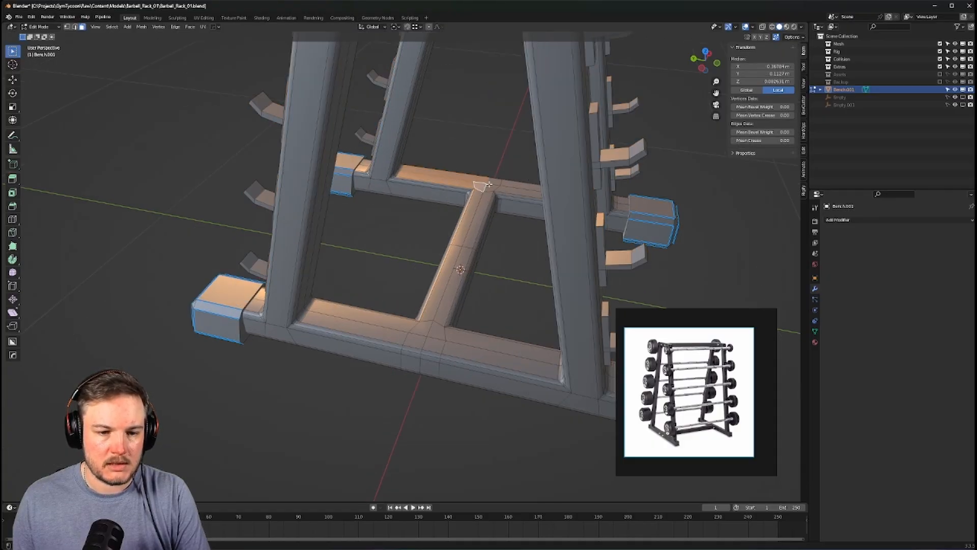
shift+click(492, 182)
shift+click(490, 187)
shift+click(508, 185)
shift+click(505, 192)
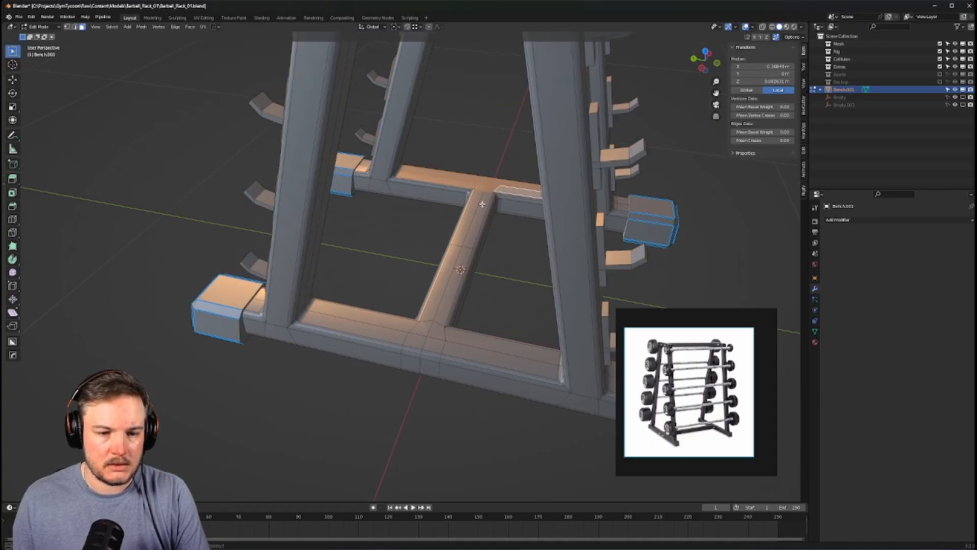
Add the top faces of the base crossbar and the near base beam to the selection
shift+click(476, 219)
shift+click(448, 285)
shift+click(428, 328)
shift+click(425, 344)
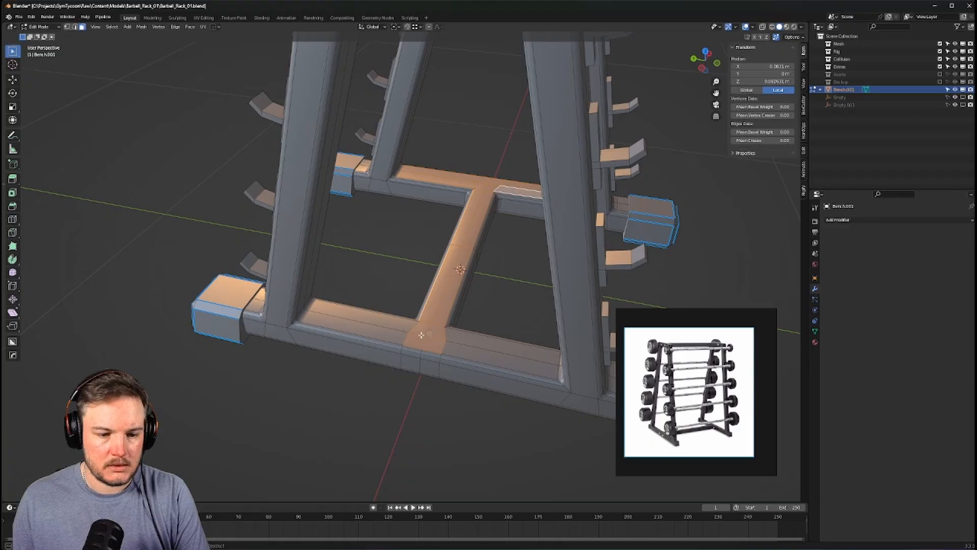
shift+click(351, 321)
shift+click(469, 352)
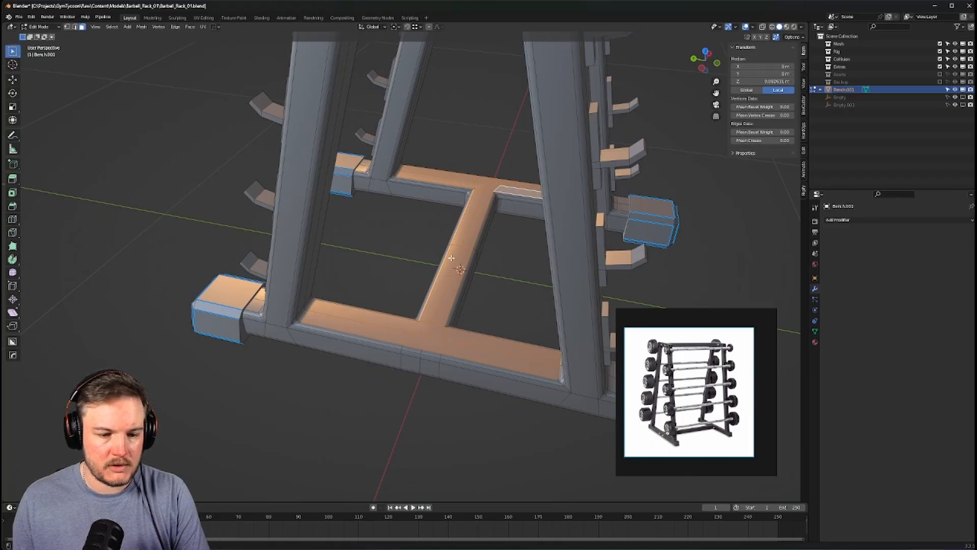
Apply the Set from Faces normals operation to the selected top faces and check the base's shading
key(alt+n)
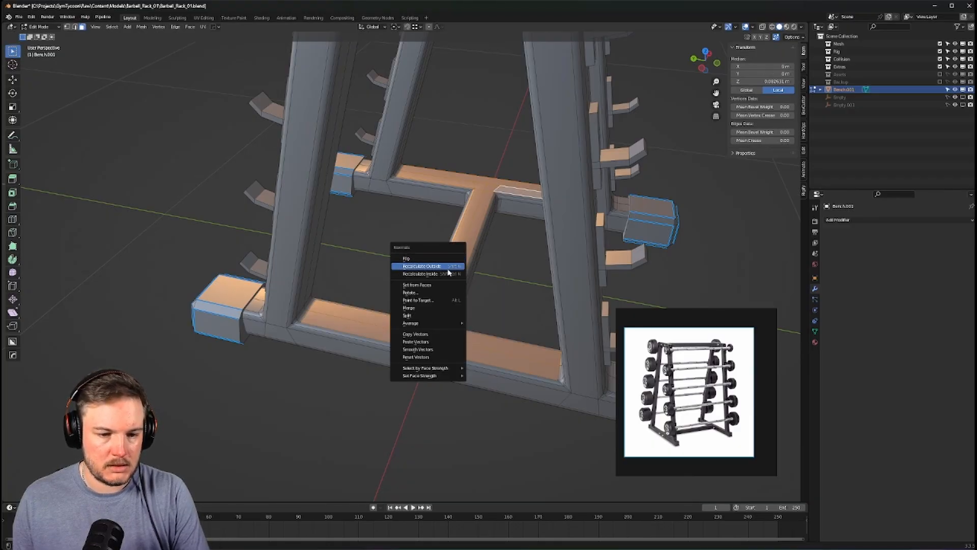
click(442, 290)
key(Tab)
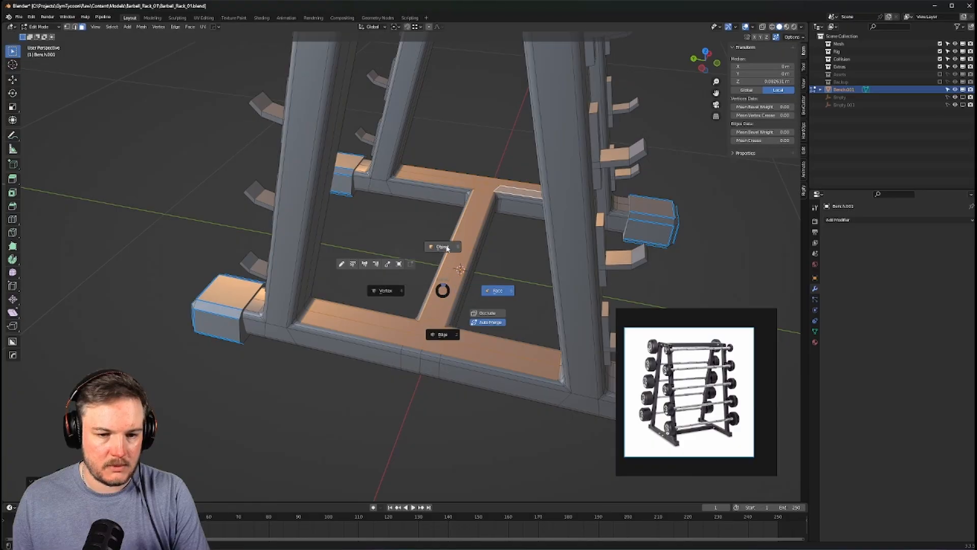
scroll(461, 248, up, 5)
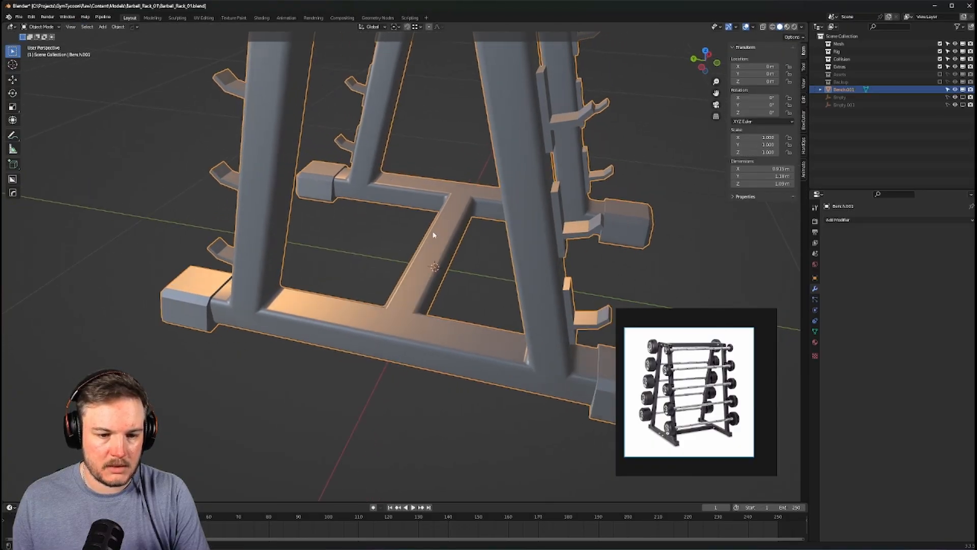
key(Tab)
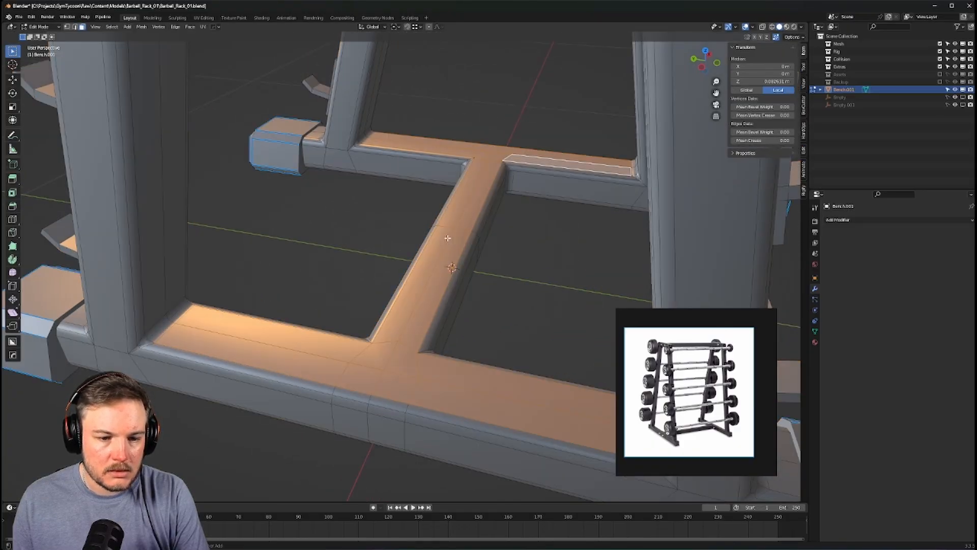
key(Tab)
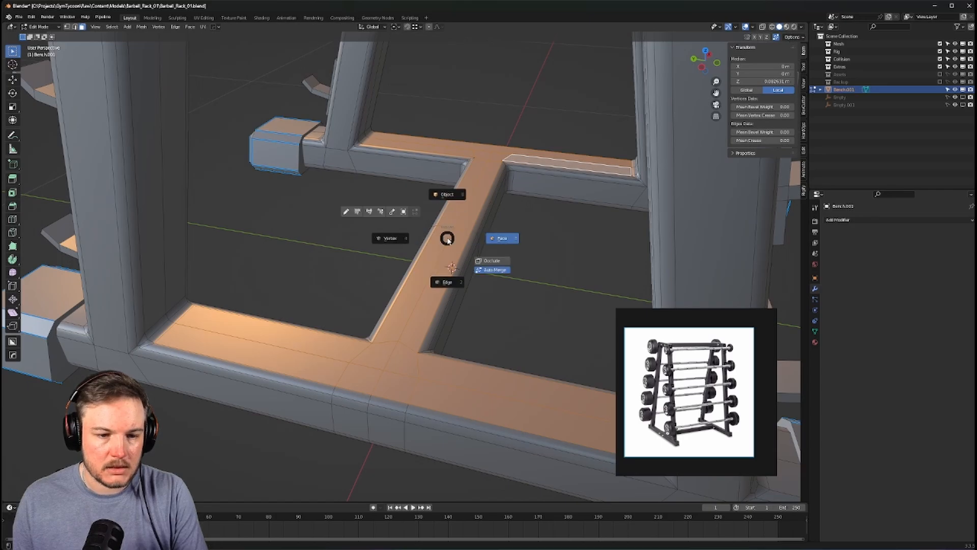
middle_drag(476, 240, 497, 208)
key(Tab)
scroll(480, 236, down, 2)
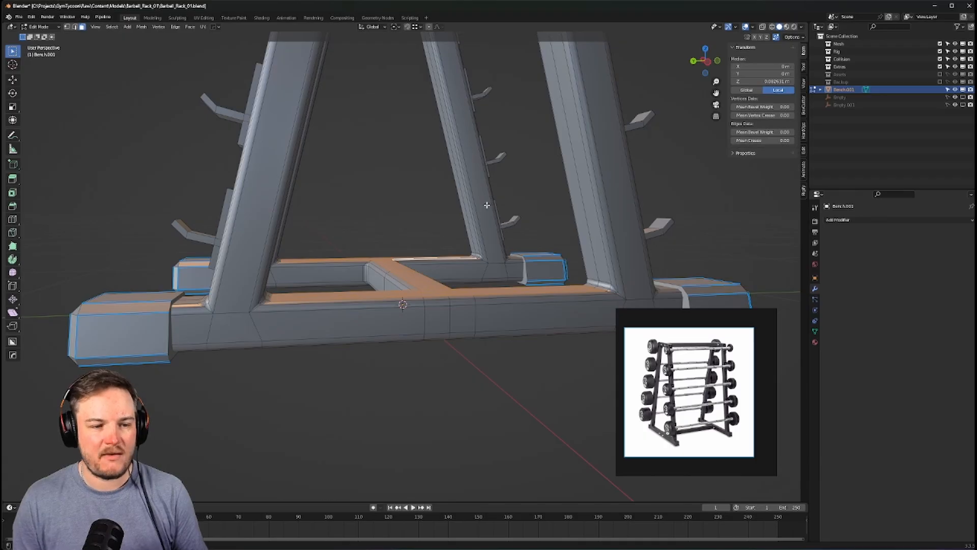
scroll(487, 205, down, 3)
middle_drag(487, 205, 450, 260)
Try selecting all geometry linked to a side face of the base beam, then clear the selection
key(a)
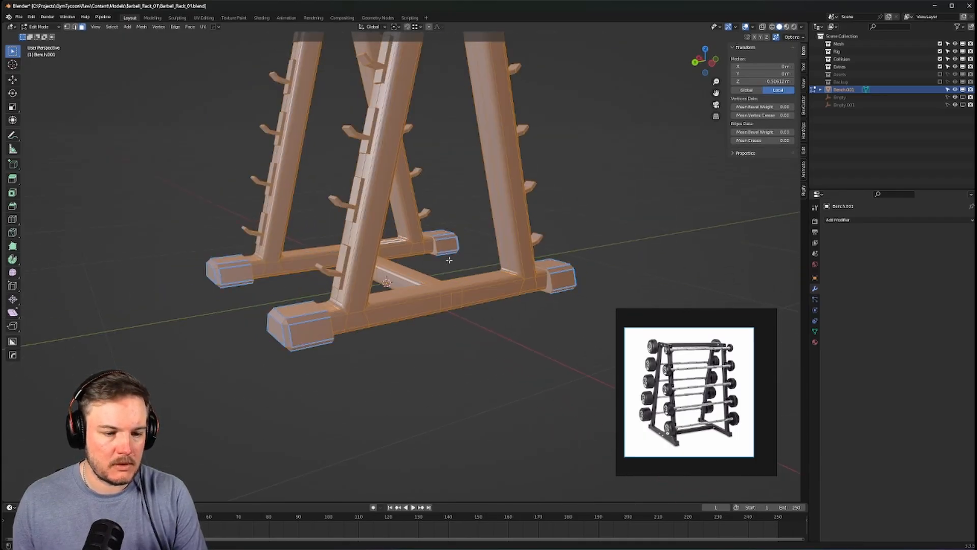
click(384, 315)
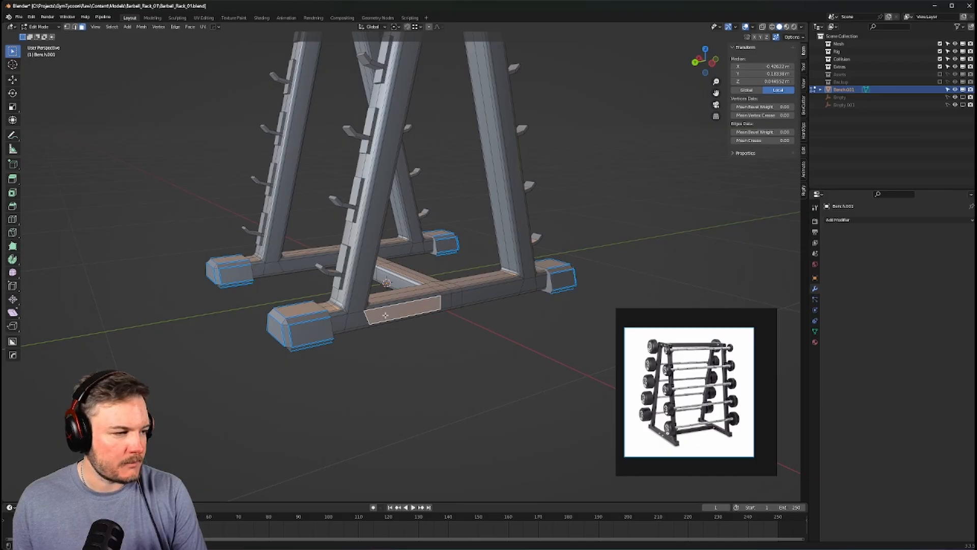
click(112, 26)
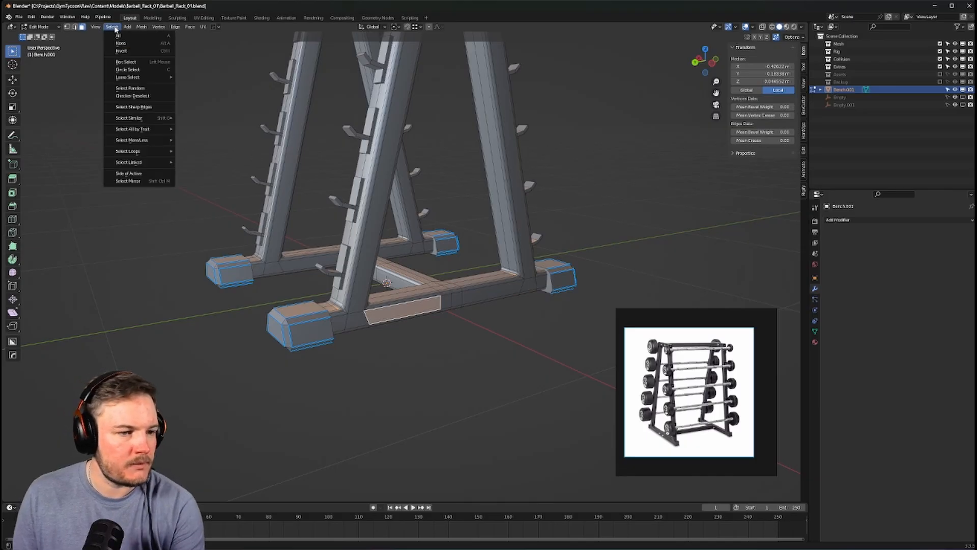
mouse_move(136, 131)
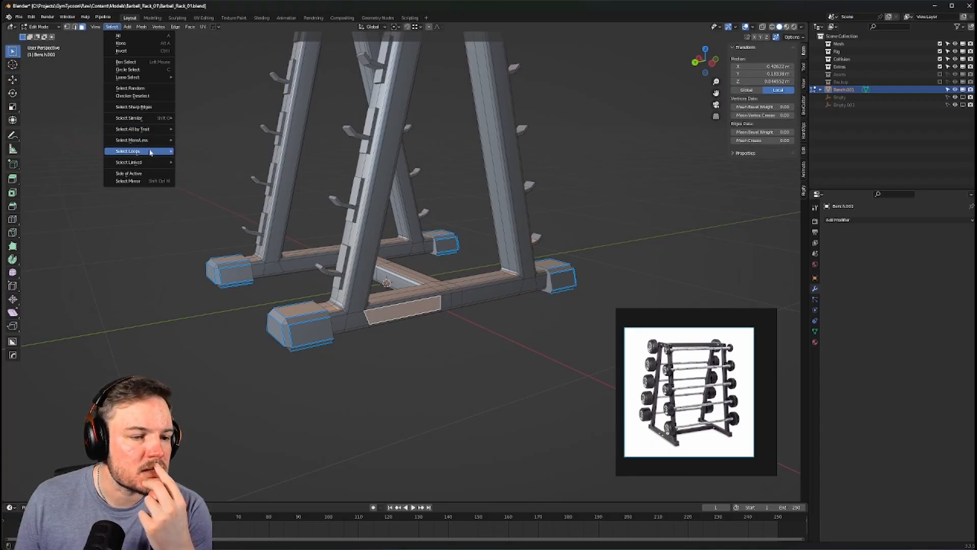
mouse_move(151, 152)
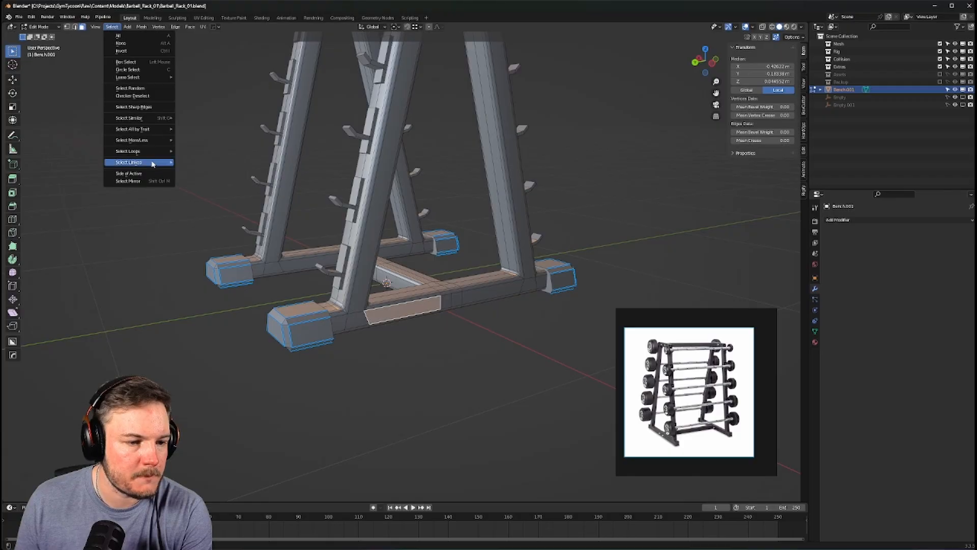
click(184, 162)
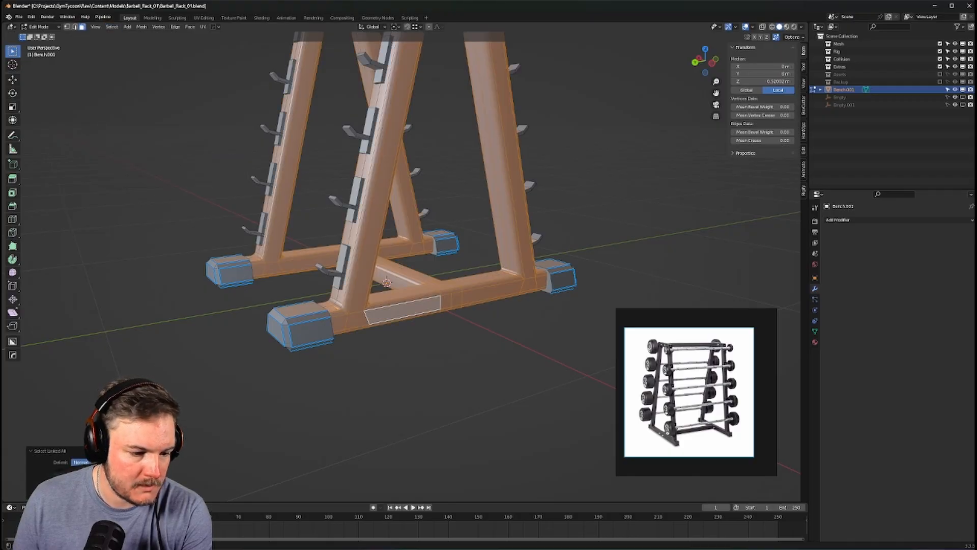
key(alt+a)
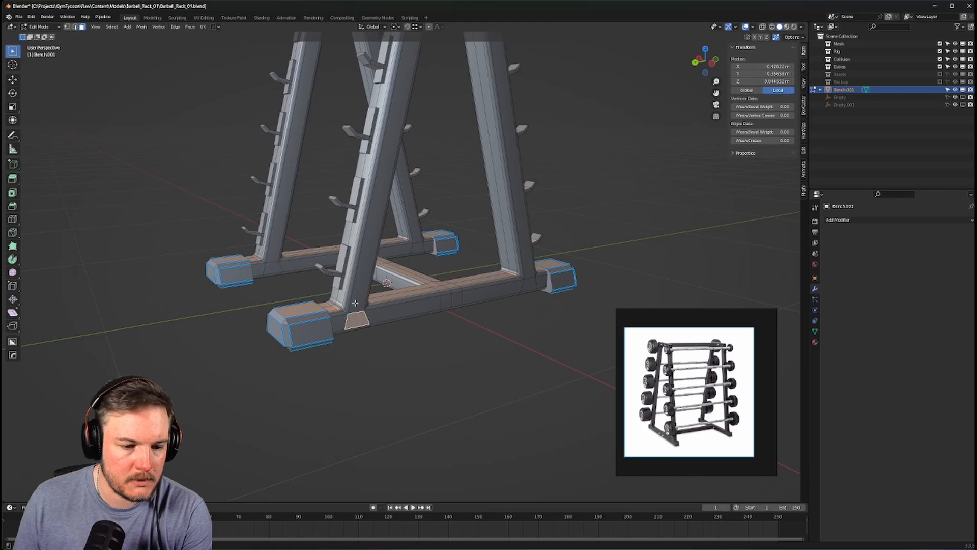
Select the whole frame with Select Linked from a leg face and hide the unselected hooks and feet
alt+click(355, 303)
click(111, 27)
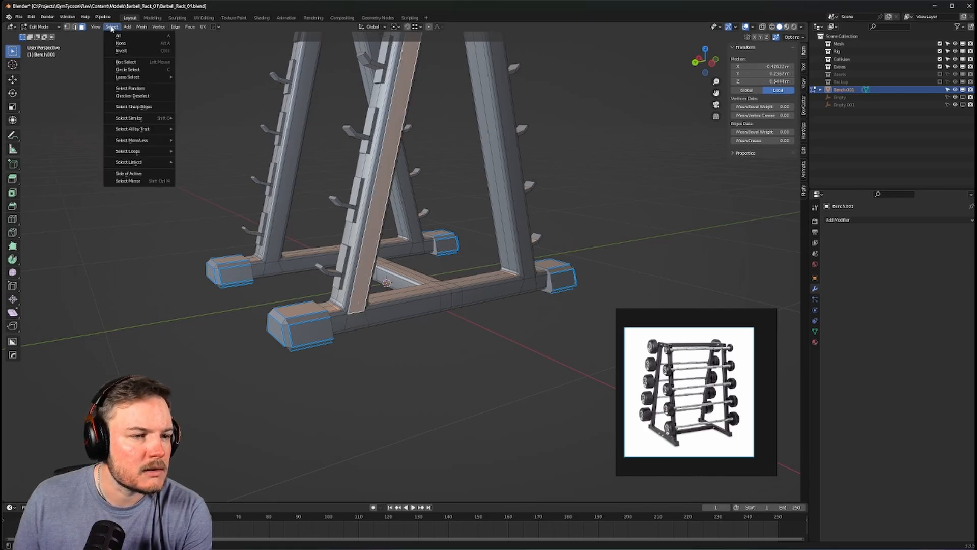
mouse_move(118, 78)
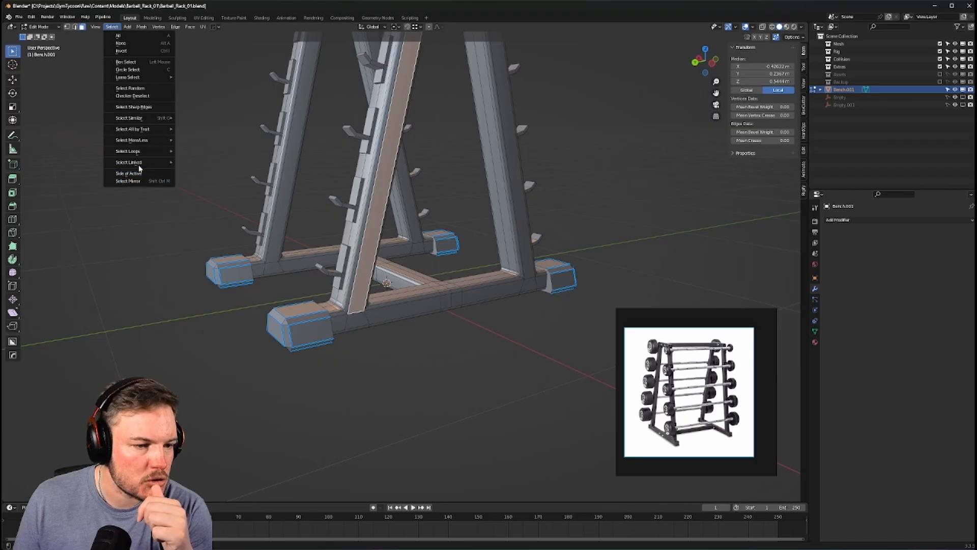
mouse_move(140, 167)
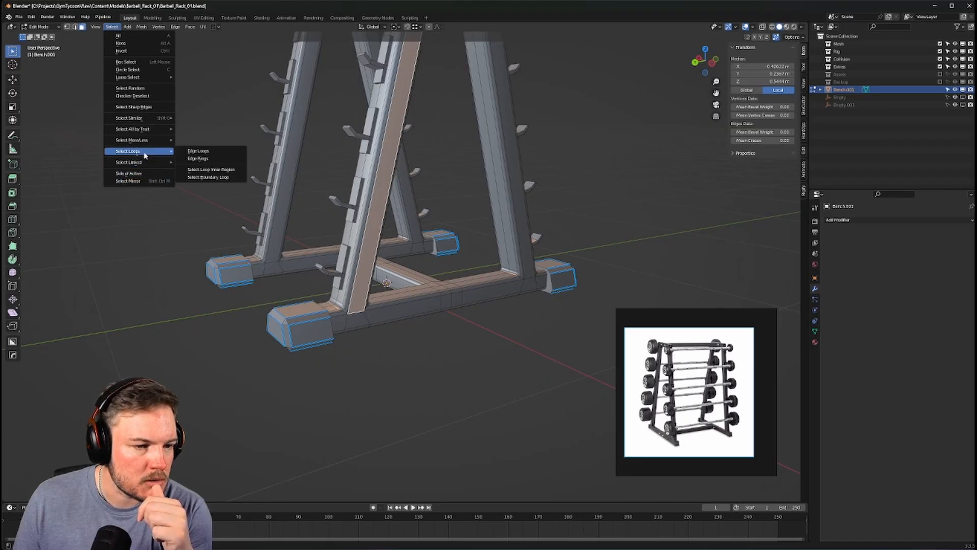
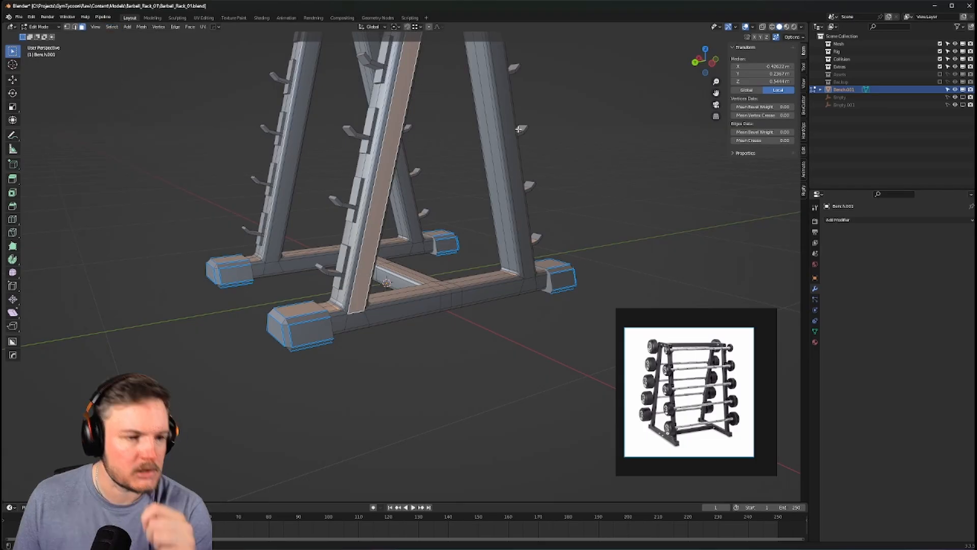
key(ctrl+z)
key(Tab)
click(417, 94)
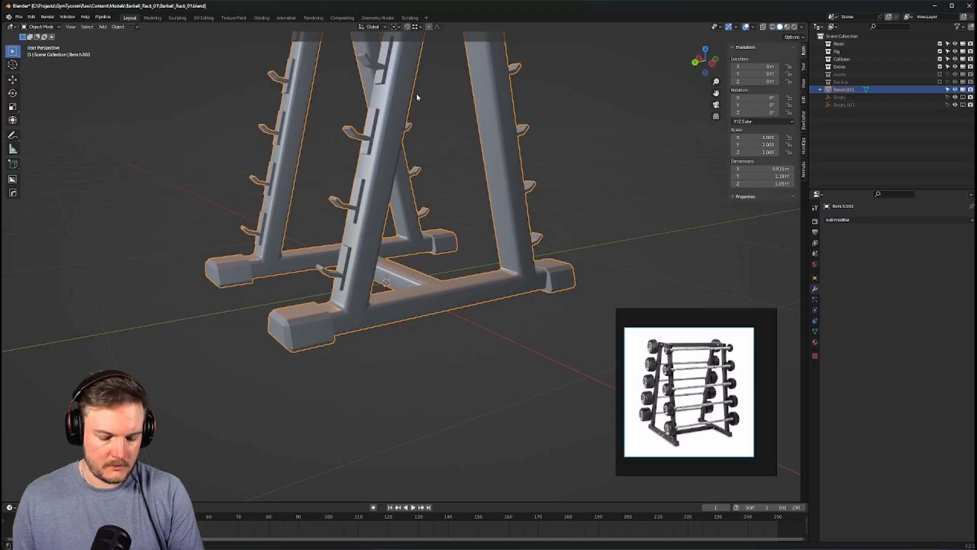
middle_drag(417, 93, 410, 151)
key(Tab)
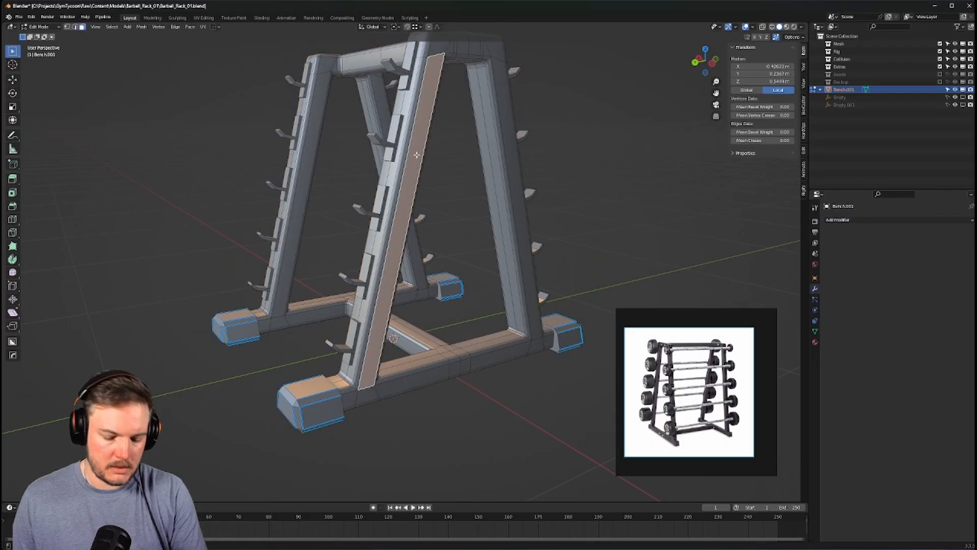
key(ctrl+l)
key(h)
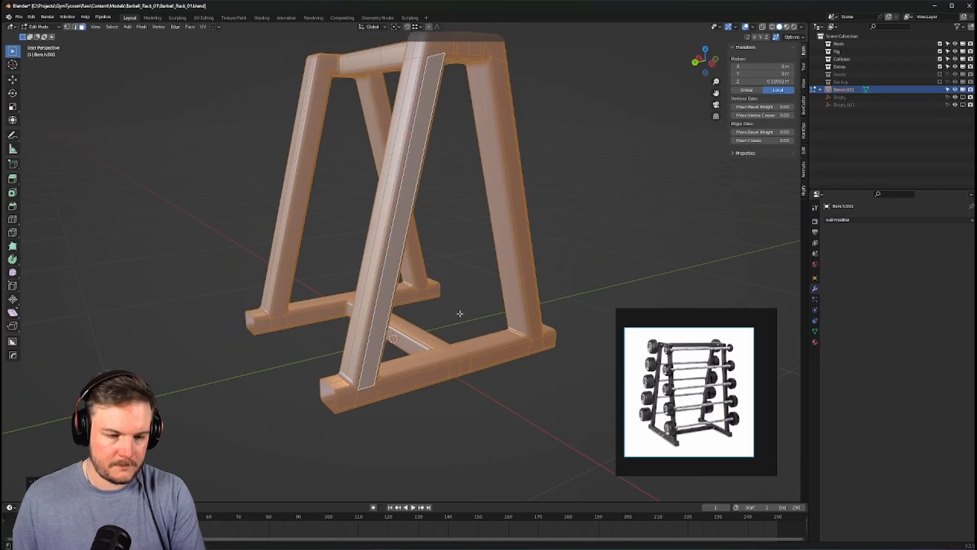
Select shortest-path faces along the near base beam's outer side, up one leg and across the top of the end frame
key(Tab)
click(504, 316)
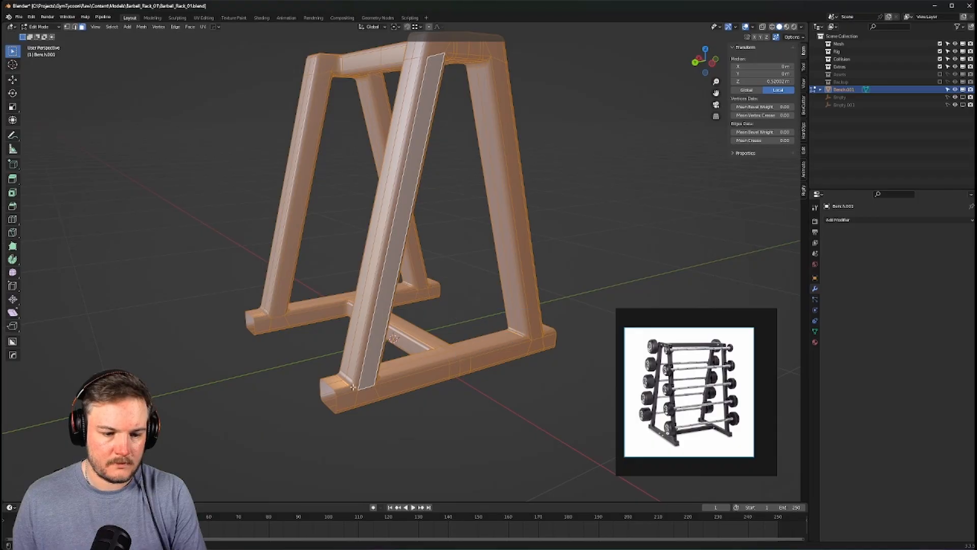
click(356, 395)
ctrl+click(547, 341)
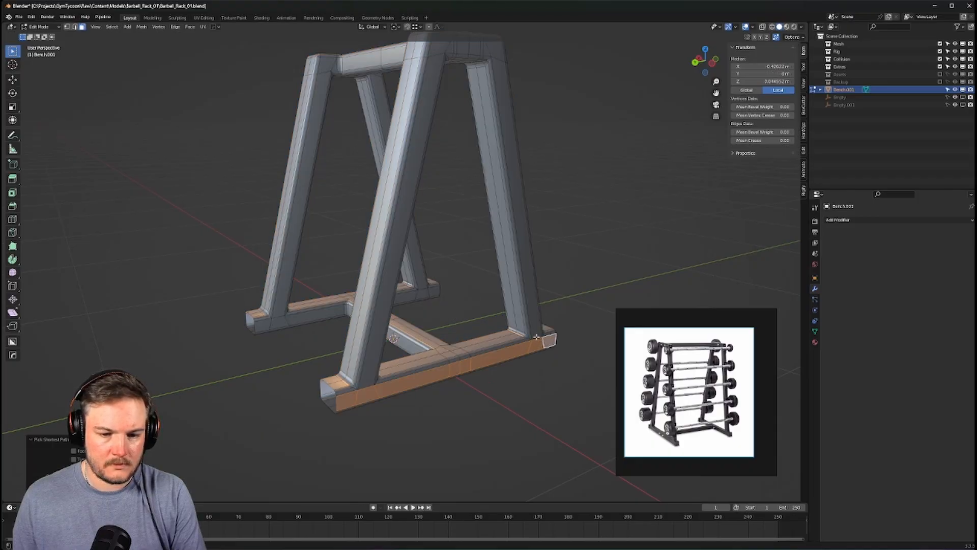
ctrl+click(524, 198)
middle_drag(524, 197, 509, 189)
ctrl+click(465, 132)
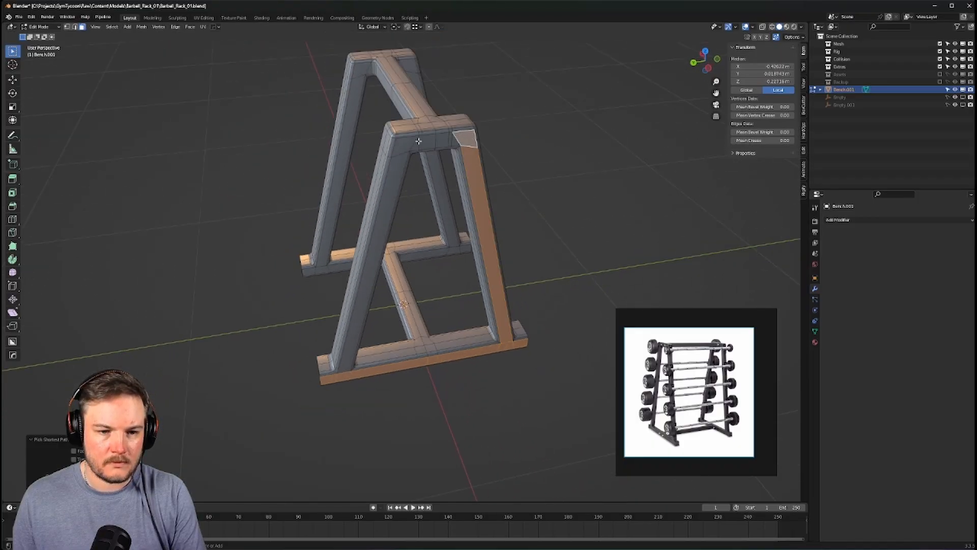
ctrl+click(404, 143)
Extend the face selection down the end frame's other leg and along the top of the base crossbar
middle_drag(344, 366, 358, 375)
scroll(356, 371, up, 3)
ctrl+click(279, 378)
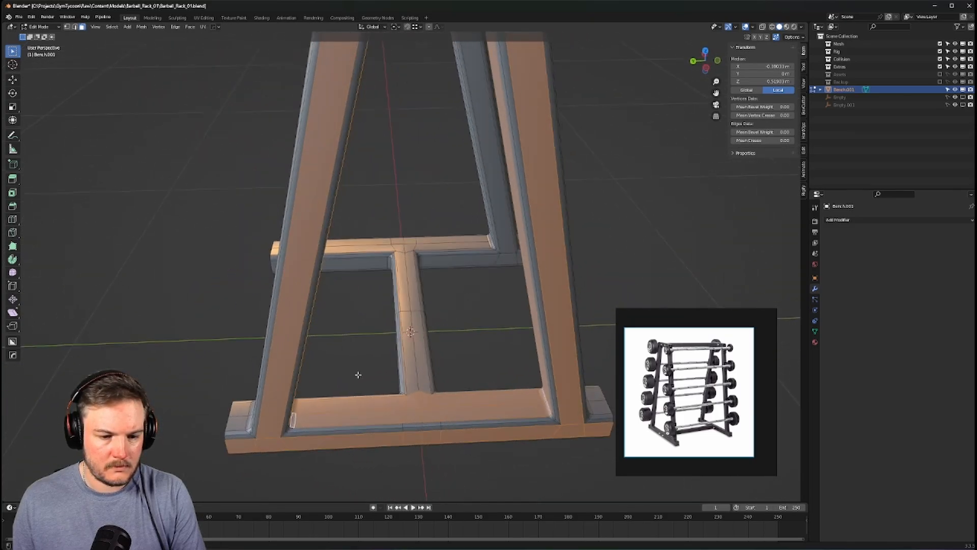
ctrl+click(407, 313)
ctrl+click(407, 311)
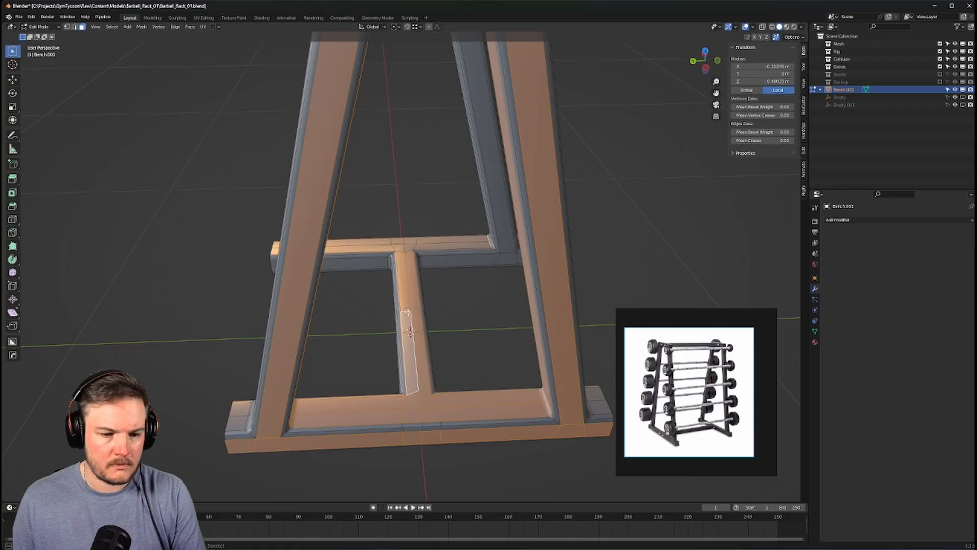
ctrl+click(391, 244)
key(ctrl+z)
Add the inward-facing faces of the end frame's leg and its base beam's top faces to the selection
middle_drag(395, 244, 268, 247)
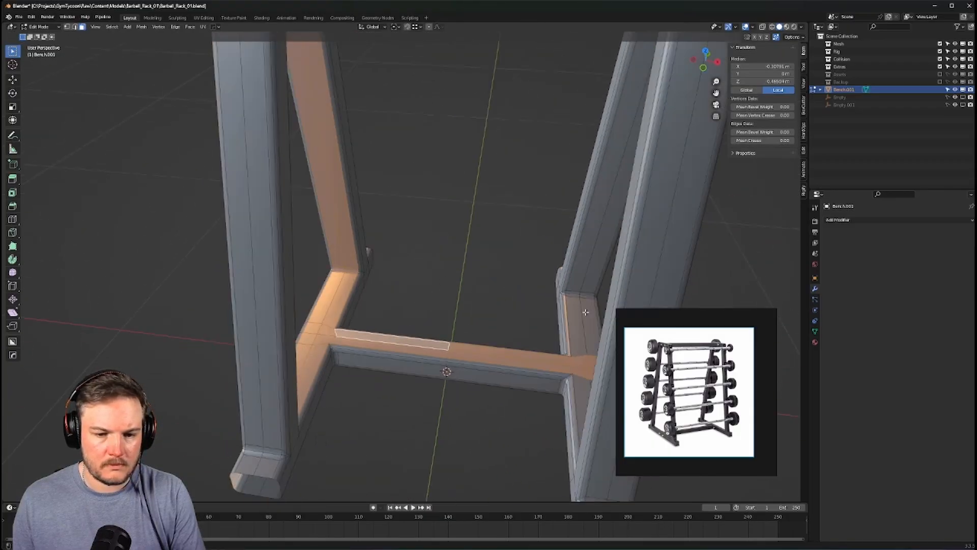
ctrl+click(573, 295)
ctrl+click(587, 295)
middle_drag(578, 306, 585, 302)
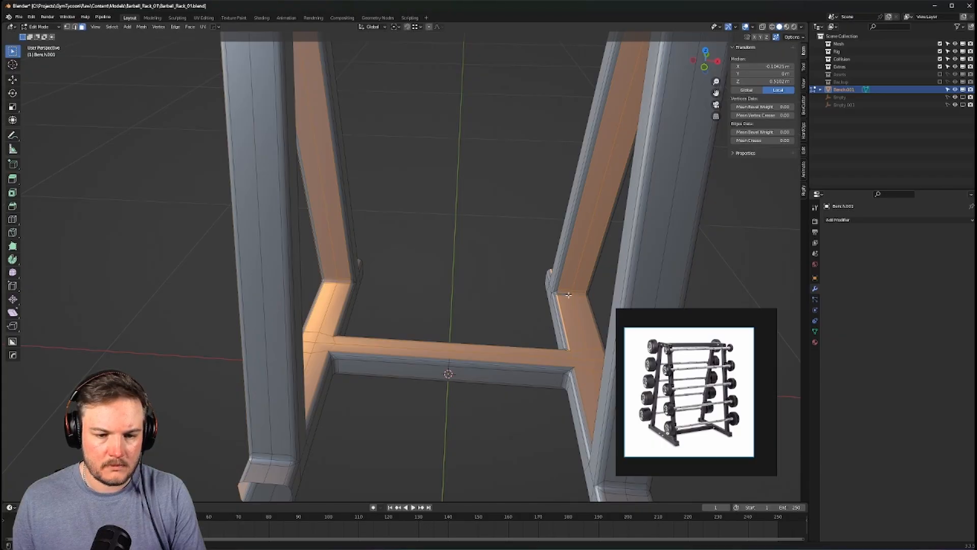
ctrl+click(576, 294)
Deselect the small bevel faces at the inner corner where the leg meets the base beam
middle_drag(342, 317, 481, 264)
scroll(352, 320, up, 3)
scroll(458, 275, up, 2)
ctrl+click(300, 343)
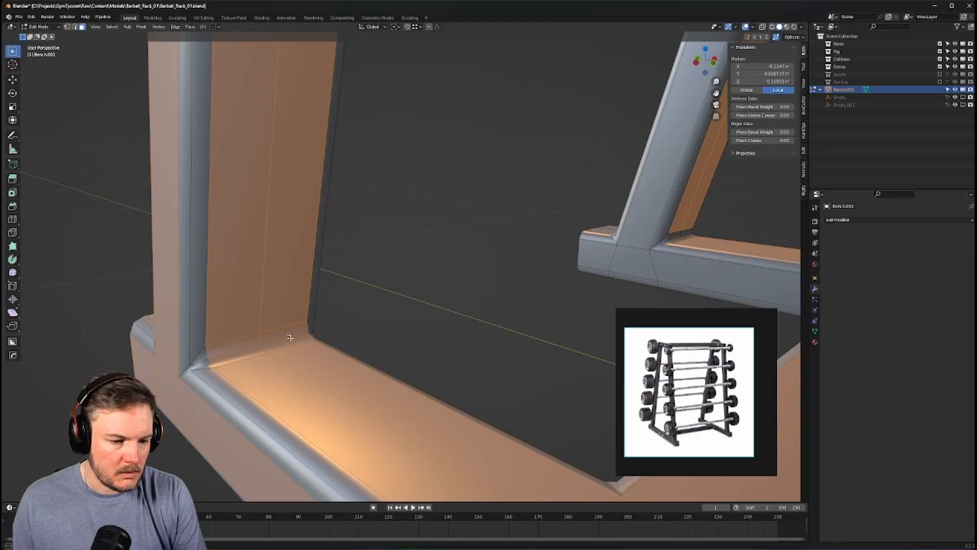
shift+click(273, 336)
shift+click(277, 344)
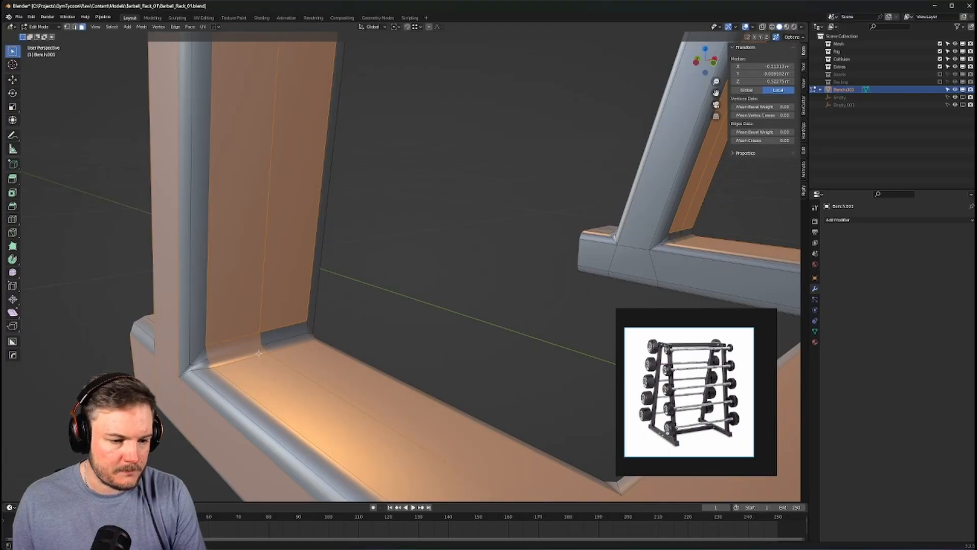
shift+click(249, 353)
shift+click(244, 345)
Add the leg's outward edge faces and the top faces of the base beam's protruding end to the selection
scroll(246, 345, down, 3)
middle_drag(246, 345, 374, 352)
scroll(371, 340, down, 3)
shift+click(381, 319)
shift+click(394, 321)
shift+click(374, 349)
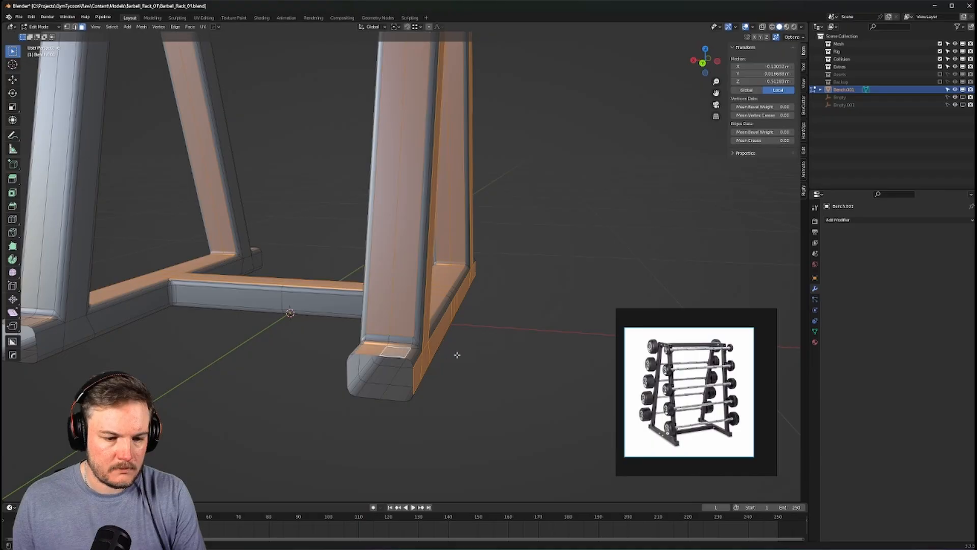
Add the outward edge faces of the end frame's neighbouring leg and the top faces of its base end to the selection
middle_drag(454, 350, 333, 345)
shift+click(343, 359)
shift+click(368, 357)
shift+click(349, 325)
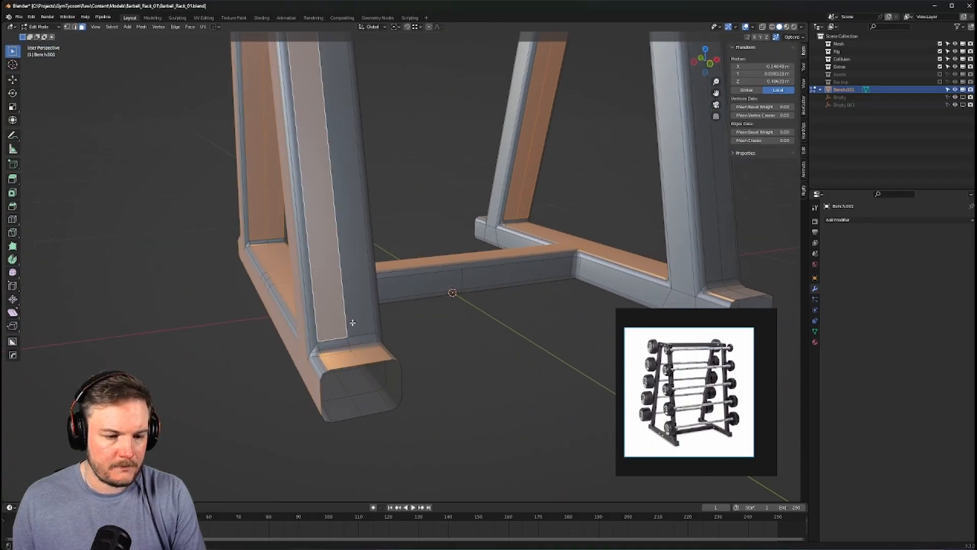
shift+click(365, 309)
Extend the face selection up to the leg's top corner and add the matching faces near the top of the opposite leg
scroll(372, 297, down, 8)
shift+middle_drag(370, 303, 374, 394)
scroll(375, 395, up, 8)
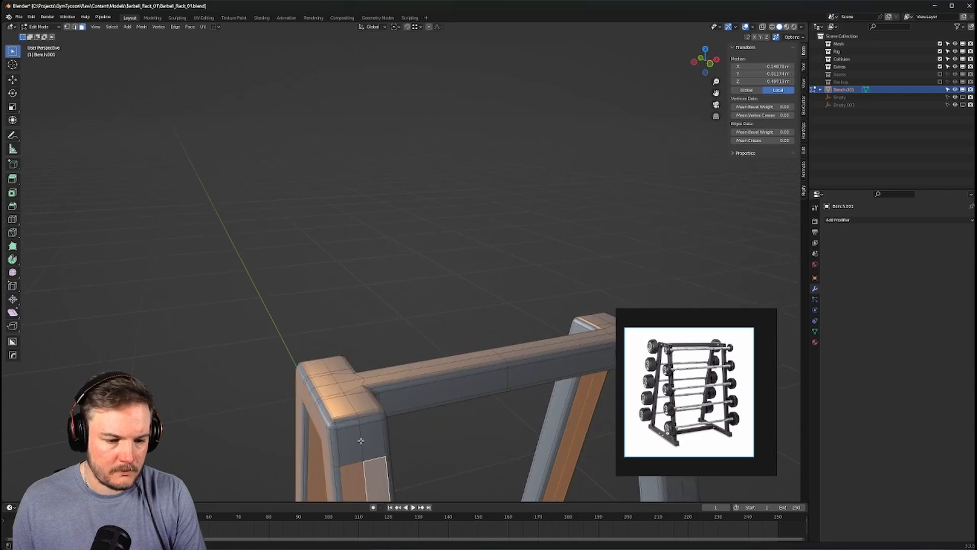
shift+click(369, 440)
shift+click(354, 402)
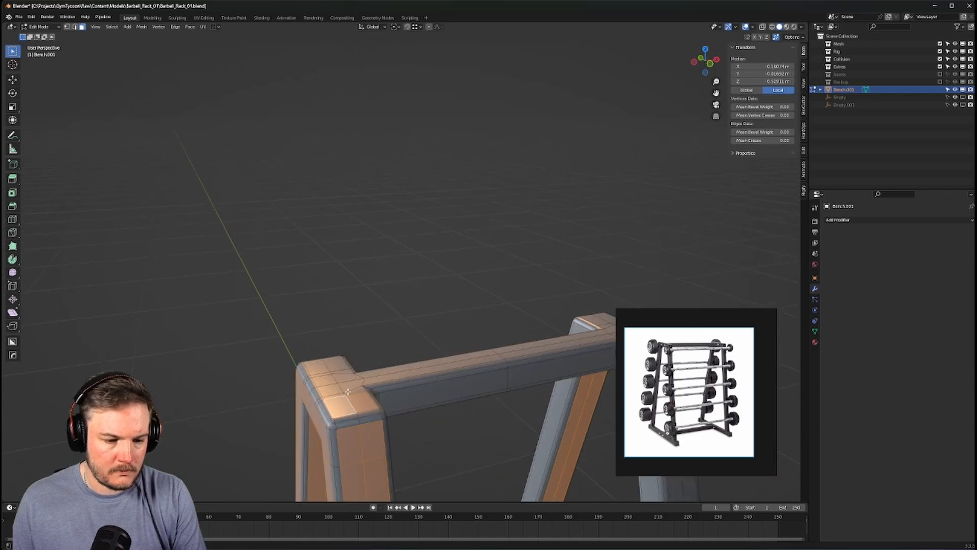
middle_drag(338, 368, 462, 378)
shift+click(507, 335)
shift+click(514, 342)
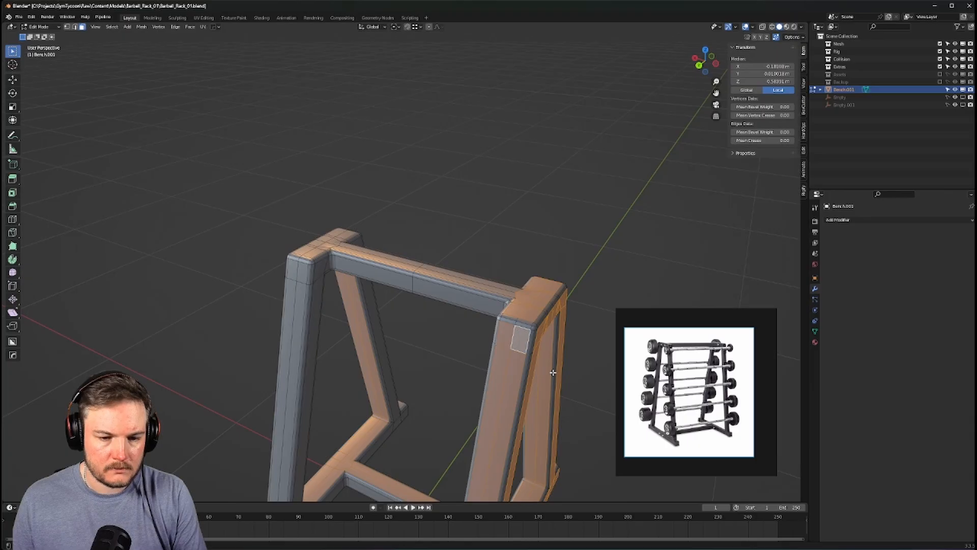
Try to mirror the face selection onto the opposite half of the rack
shift+middle_drag(554, 373, 495, 347)
click(113, 29)
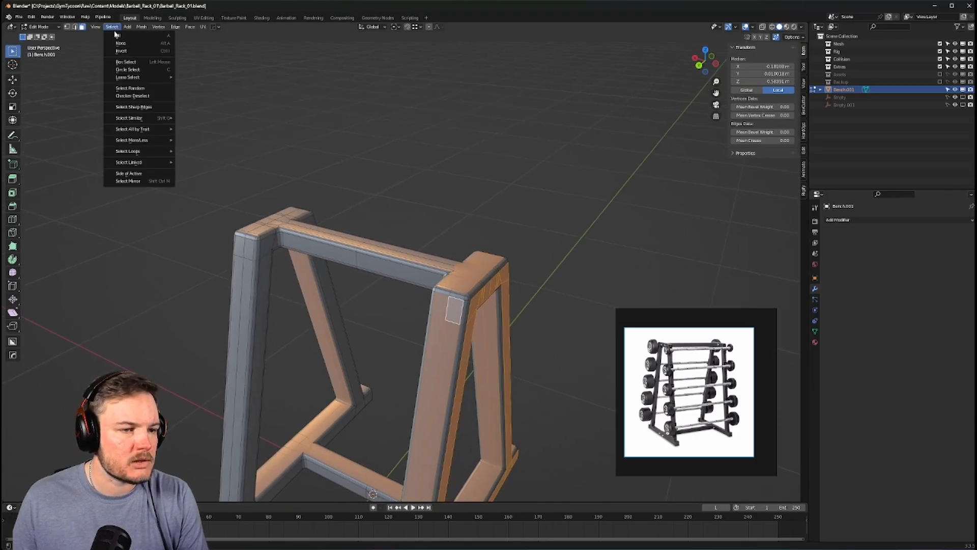
click(128, 181)
key(ctrl+z)
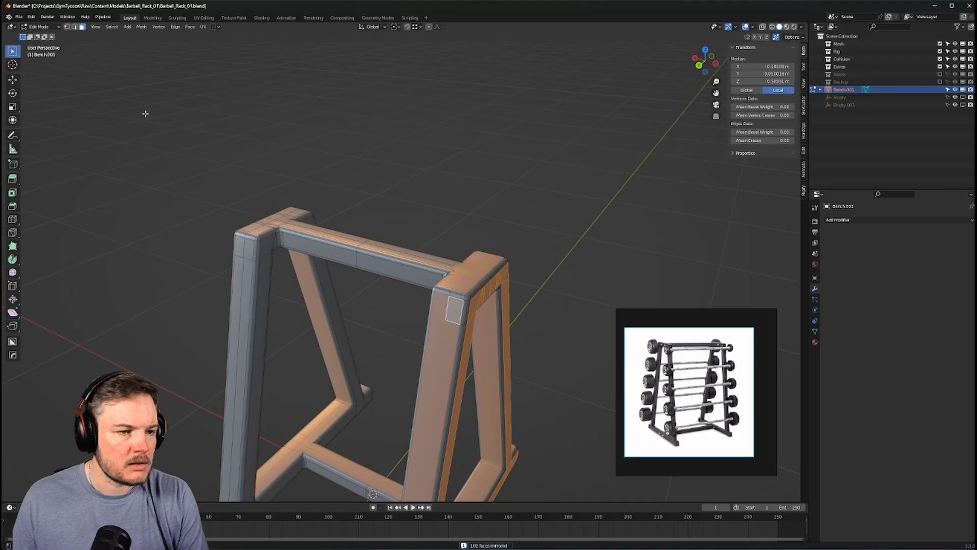
click(111, 26)
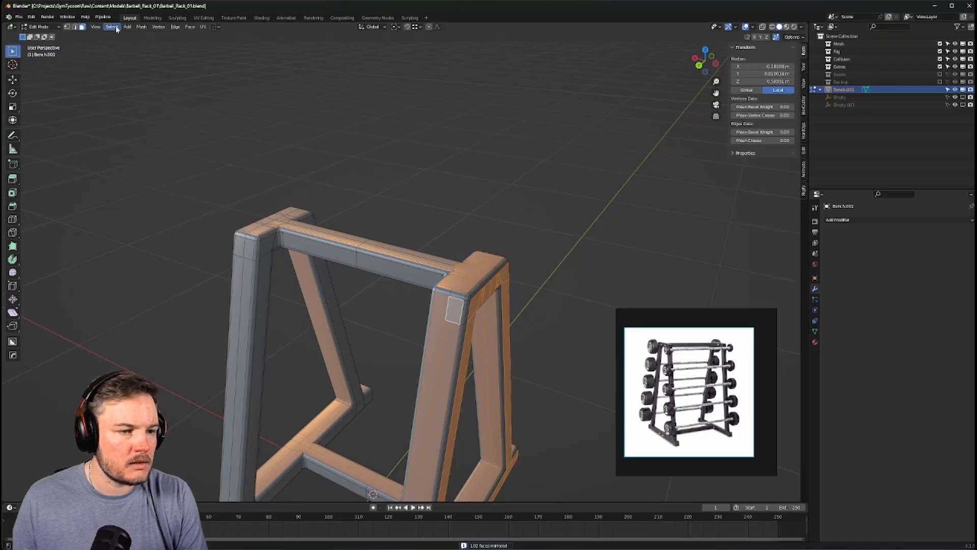
click(113, 27)
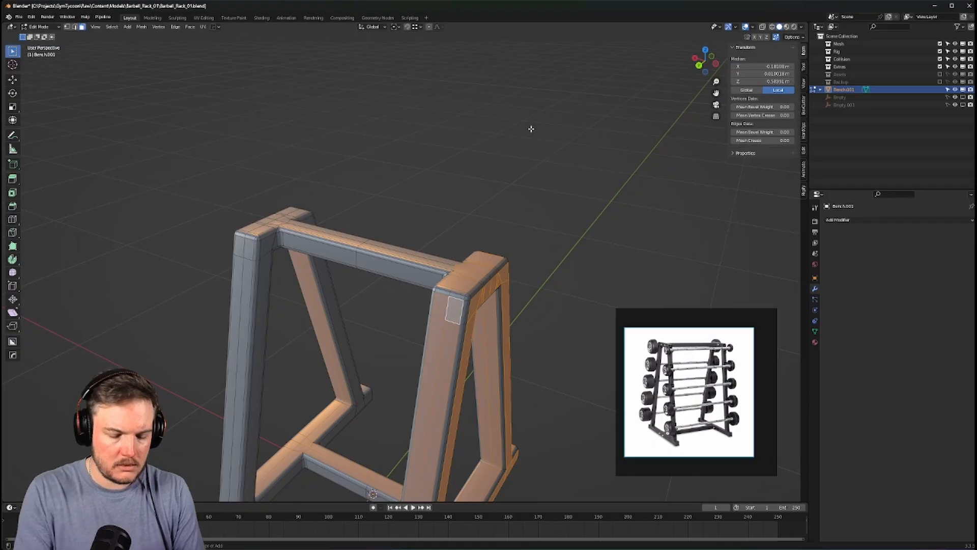
key(ctrl+shift+m)
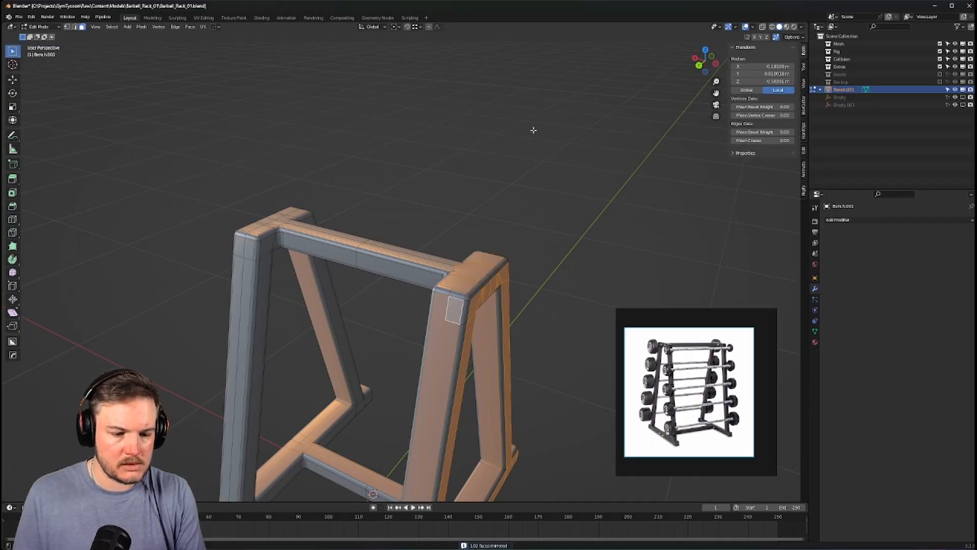
Circle-select the remaining top faces of the upper crossbar and both end frames
middle_drag(505, 227, 527, 214)
scroll(528, 213, up, 1)
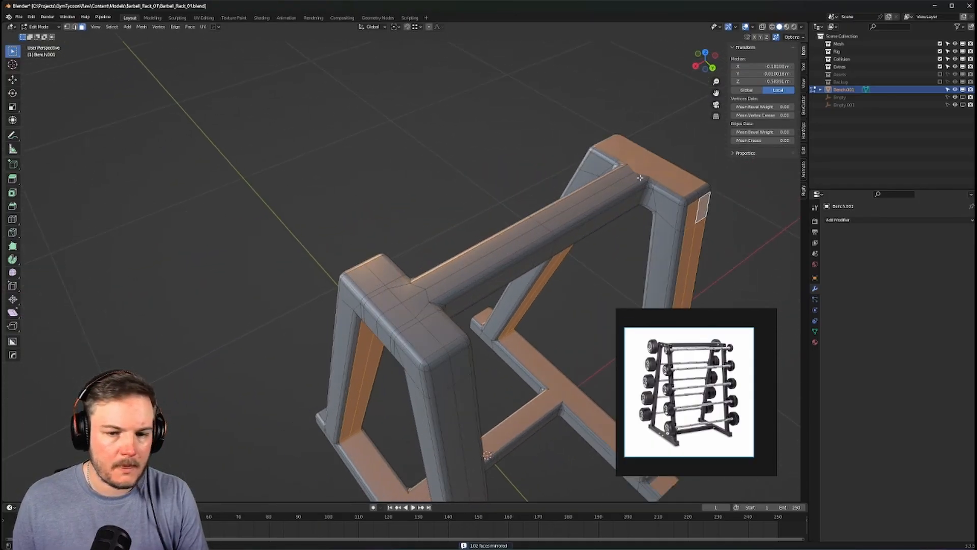
key(c)
mouse_move(639, 176)
mouse_down()
mouse_move(417, 300)
mouse_move(384, 279)
mouse_move(402, 313)
mouse_move(434, 338)
mouse_up()
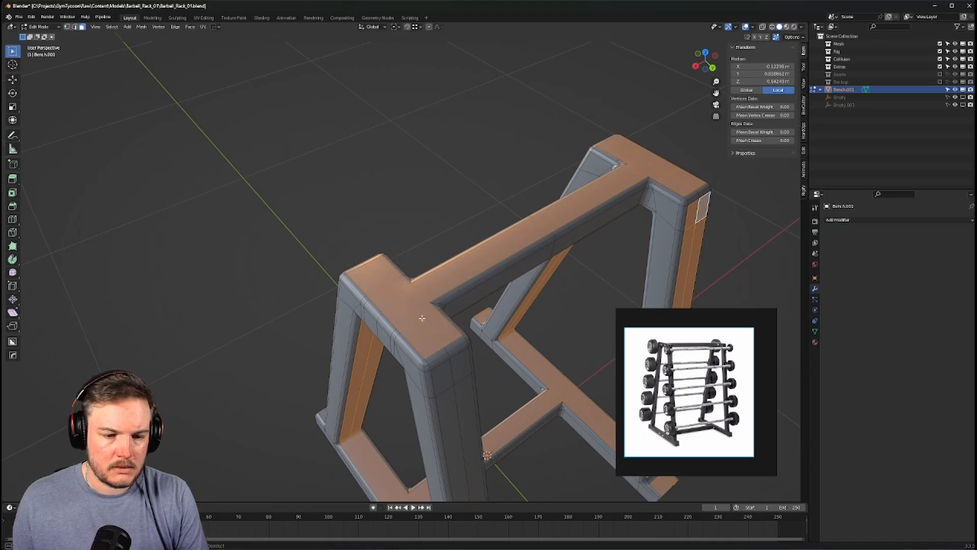
middle_drag(422, 318, 536, 309)
drag(433, 325, 429, 325)
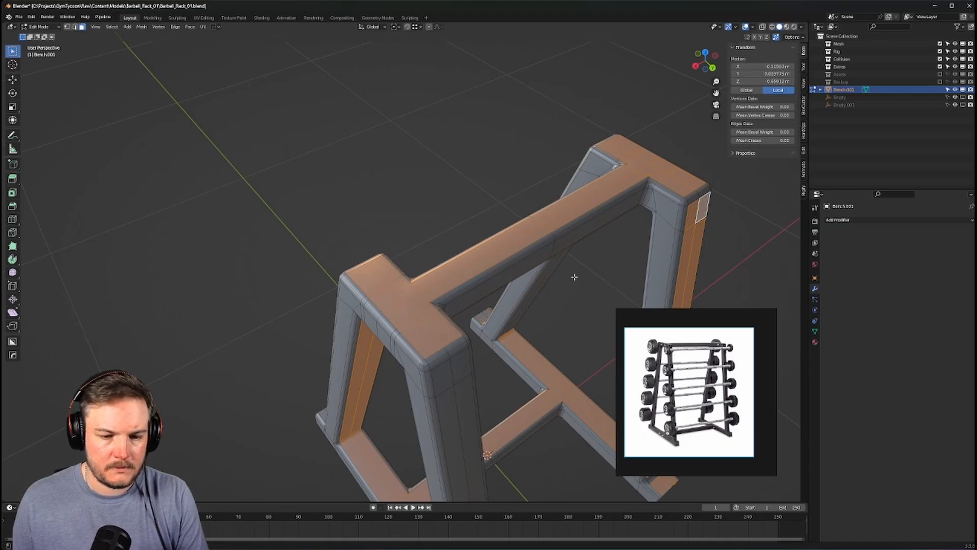
Add the two deselected face strips on the inner side of the far end frame's leg back to the selection
middle_drag(574, 277, 523, 162)
shift+click(563, 178)
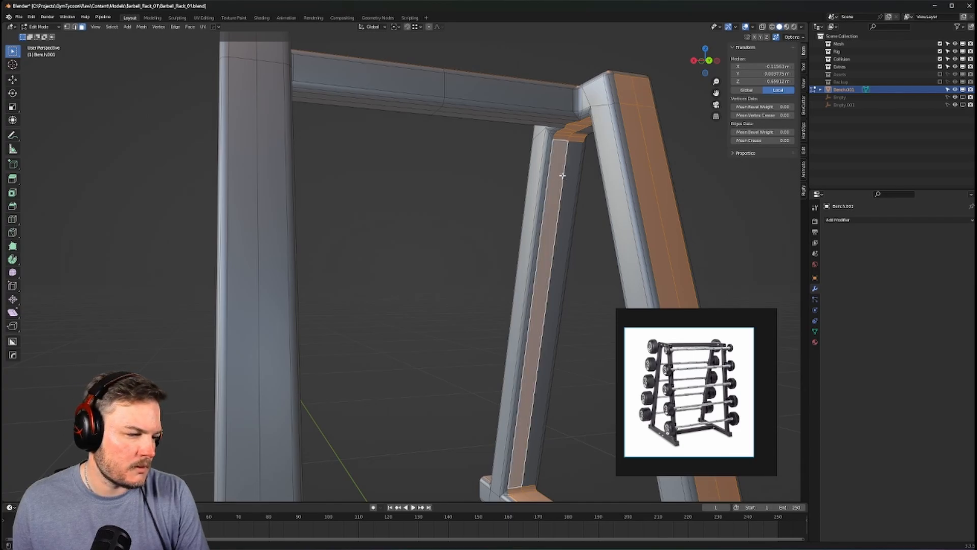
shift+click(570, 165)
Add the faces of the far end frame's leg and base beam that point towards the other frame to the selection
middle_drag(571, 163, 591, 187)
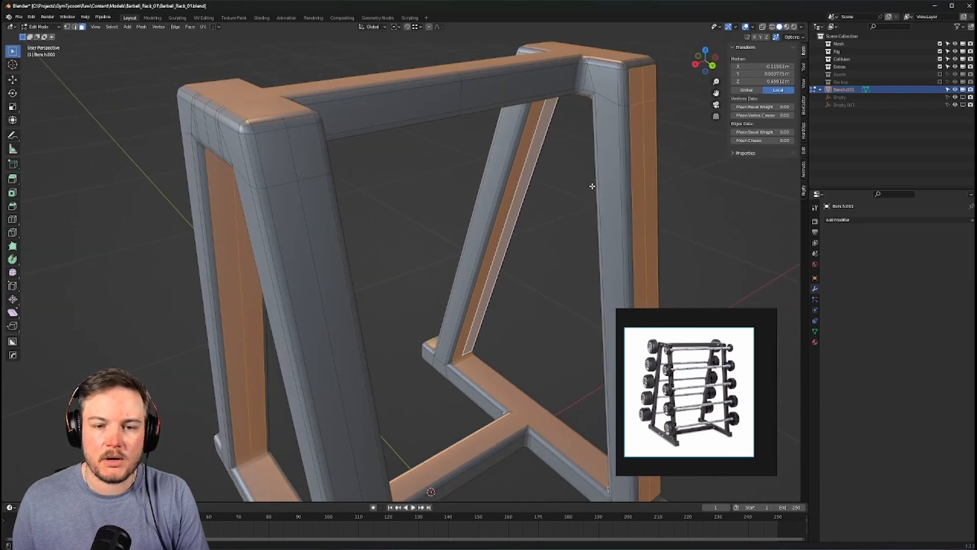
scroll(569, 119, down, 1)
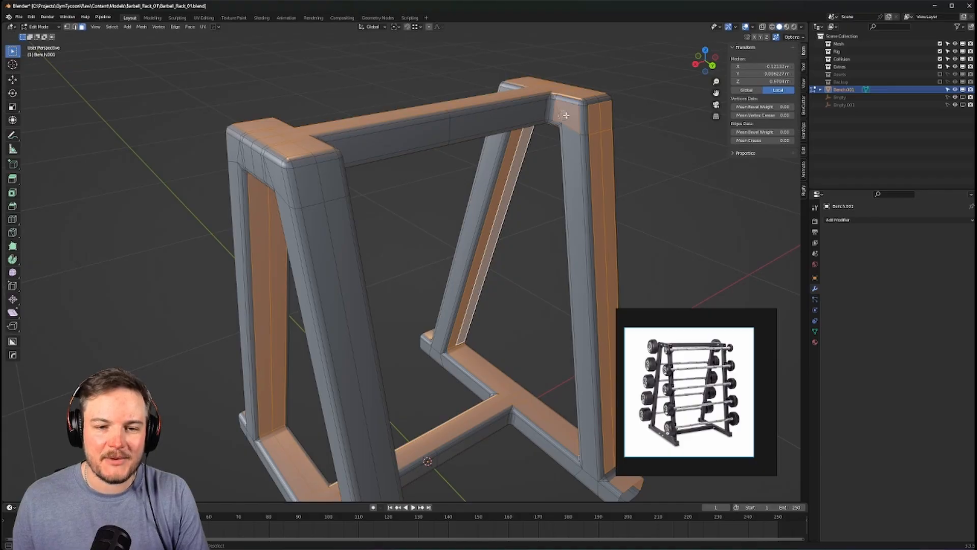
alt+shift+click(567, 133)
middle_drag(575, 155, 517, 273)
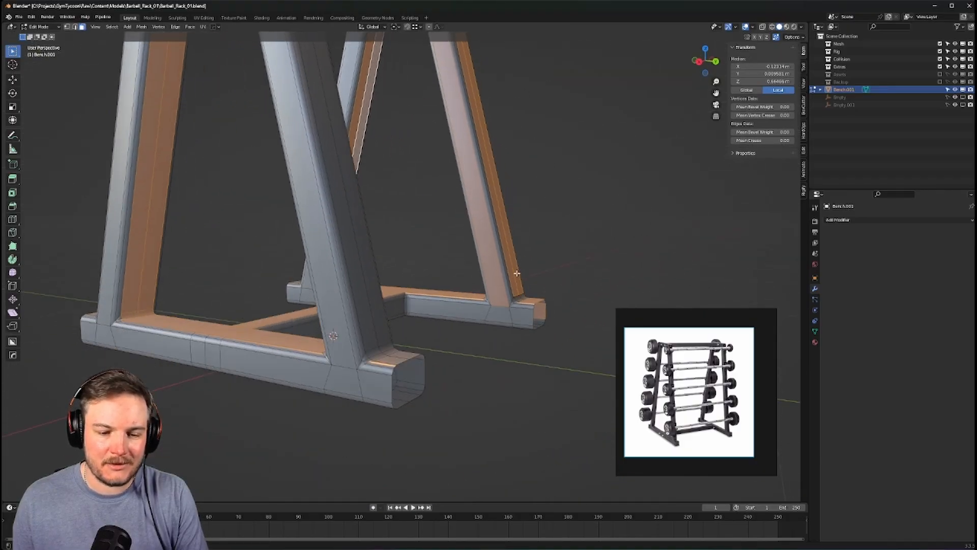
shift+click(459, 306)
shift+click(501, 313)
shift+click(521, 316)
Add one side of the base crossbar and the inward-facing faces of the opposite frame's base beam and leg to the selection
middle_drag(520, 315, 475, 312)
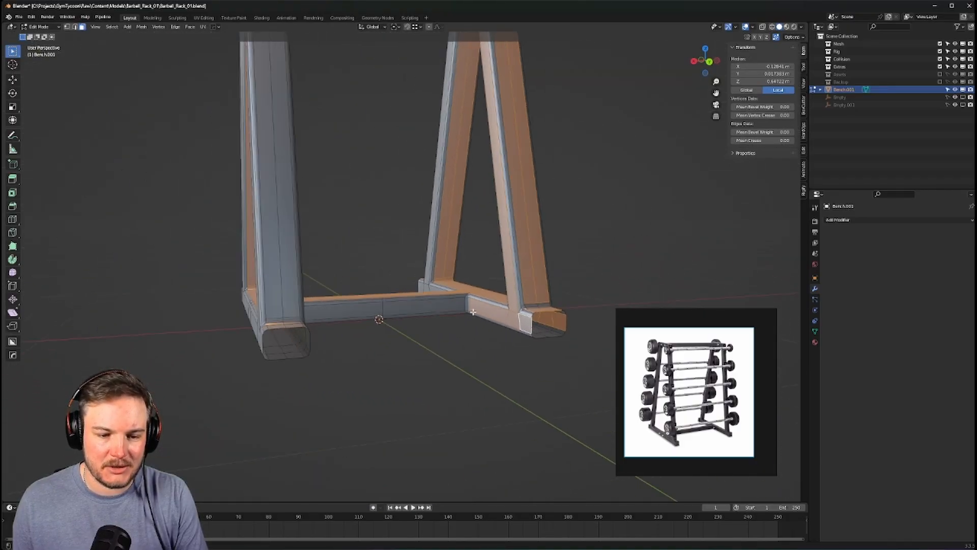
shift+click(434, 310)
shift+click(372, 309)
middle_drag(372, 310, 466, 285)
scroll(466, 285, up, 3)
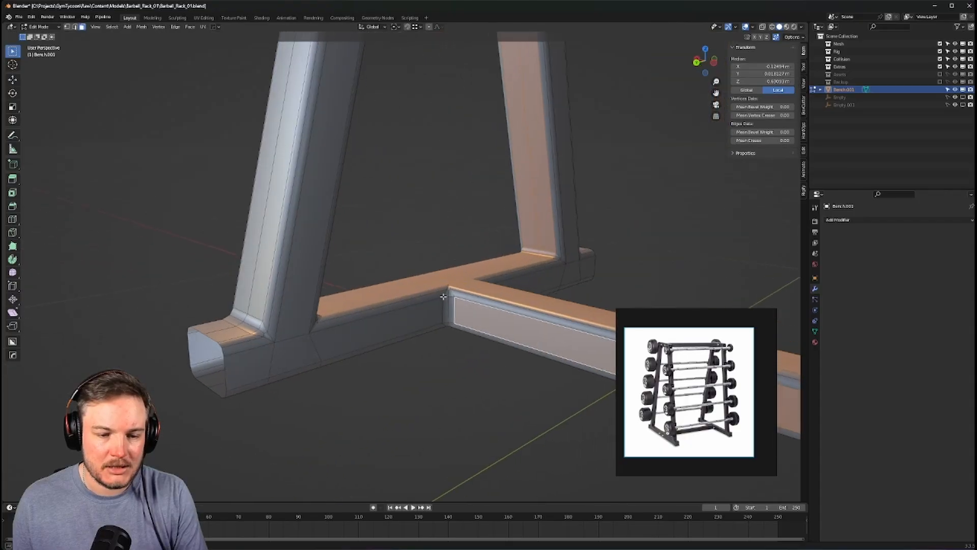
shift+click(361, 344)
shift+click(301, 353)
shift+click(253, 362)
shift+click(308, 312)
Add the outward edge faces of this leg and the top faces of its protruding base end to the selection
middle_drag(307, 312, 331, 314)
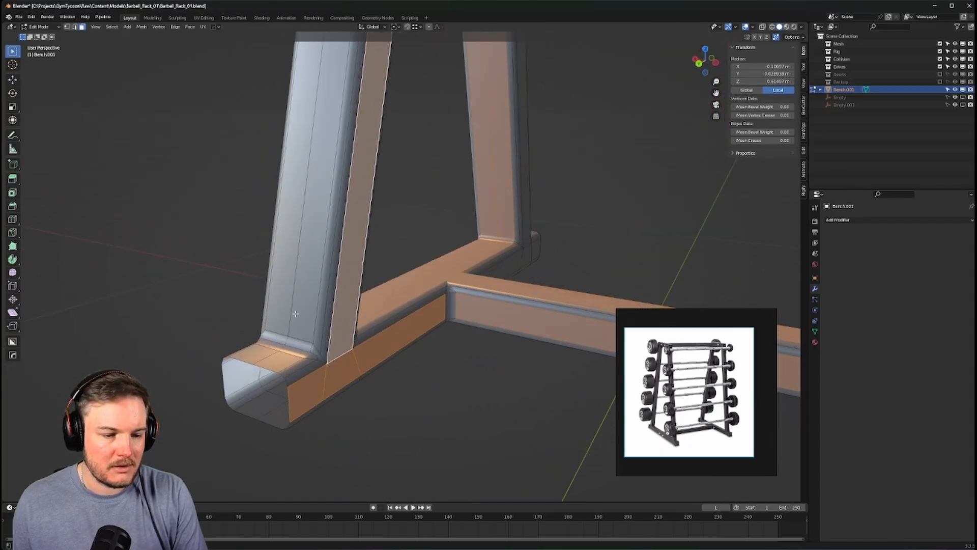
shift+click(291, 309)
shift+click(284, 310)
shift+click(266, 353)
scroll(435, 234, down, 6)
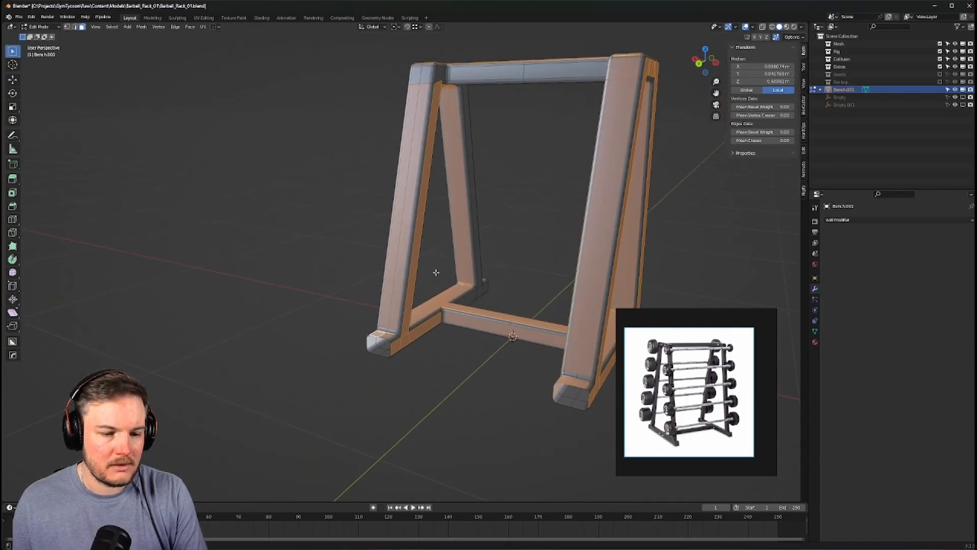
middle_drag(434, 272, 471, 320)
shift+click(424, 358)
Add the end frame's inward corner face and the adjoining side faces of the upper crossbar to the selection
middle_drag(492, 232, 405, 151)
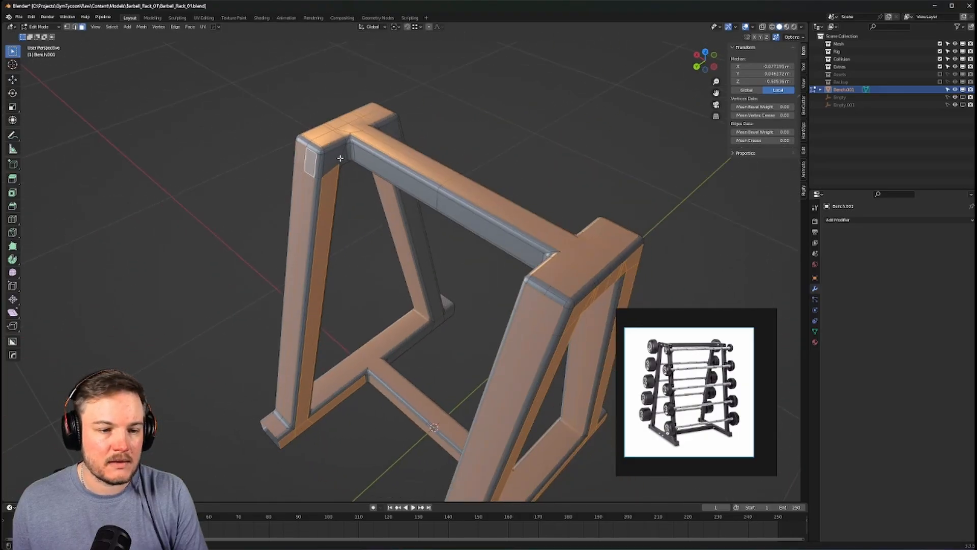
scroll(340, 158, up, 4)
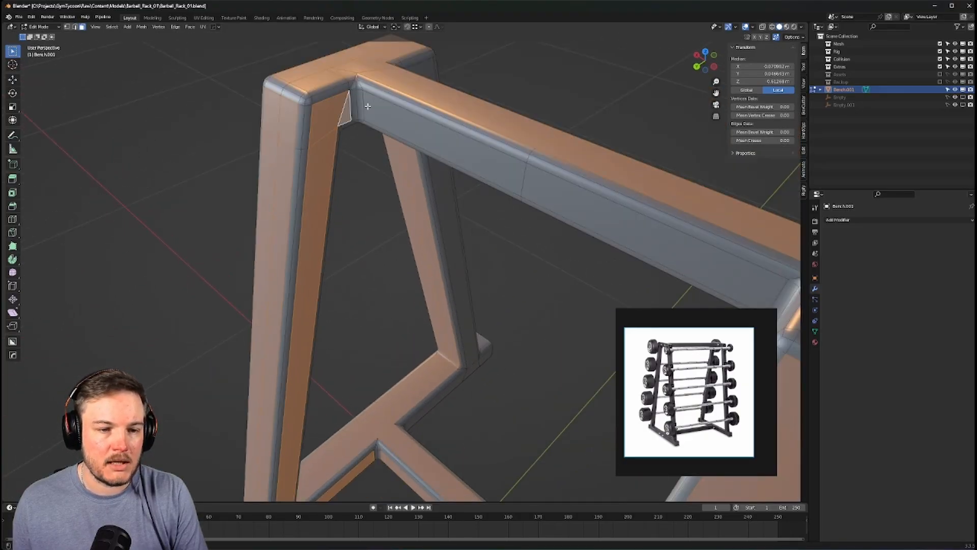
click(371, 107)
middle_drag(371, 106, 556, 164)
click(444, 143)
Add the remaining outward edge faces on the rack's other side, from the base end up to the top corner
shift+click(493, 355)
shift+click(511, 310)
shift+click(529, 127)
shift+click(541, 130)
Add the upper crossbar's opposite side faces and the adjoining inward-facing corner and leg faces of the end frame to the selection
scroll(539, 132, up, 3)
shift+middle_drag(512, 89, 514, 175)
middle_drag(514, 176, 492, 178)
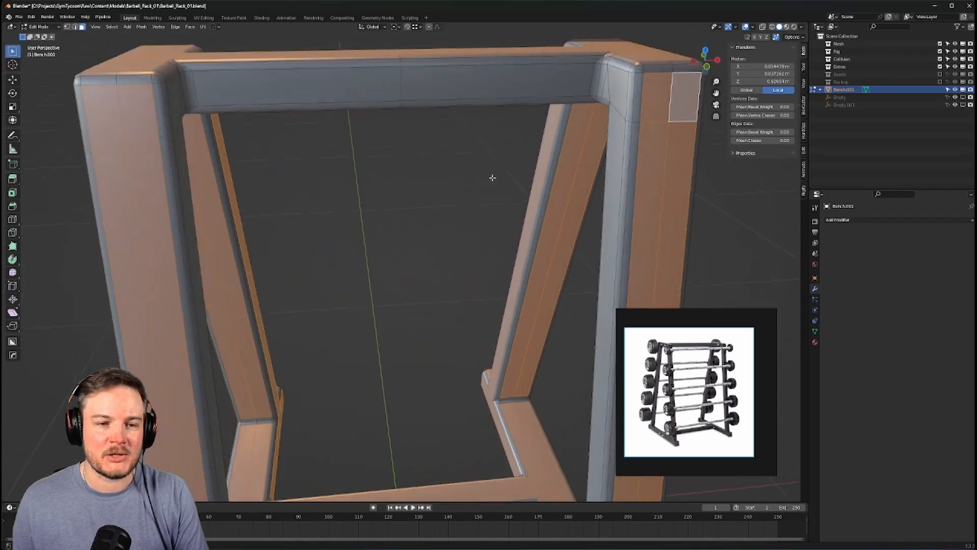
scroll(493, 178, down, 5)
click(447, 114)
middle_drag(447, 114, 223, 112)
shift+click(217, 111)
shift+click(228, 116)
shift+click(227, 136)
Add the inward-facing side faces of the end frame's base beam and the base crossbar's remaining side to the selection
shift+middle_drag(243, 168, 315, 487)
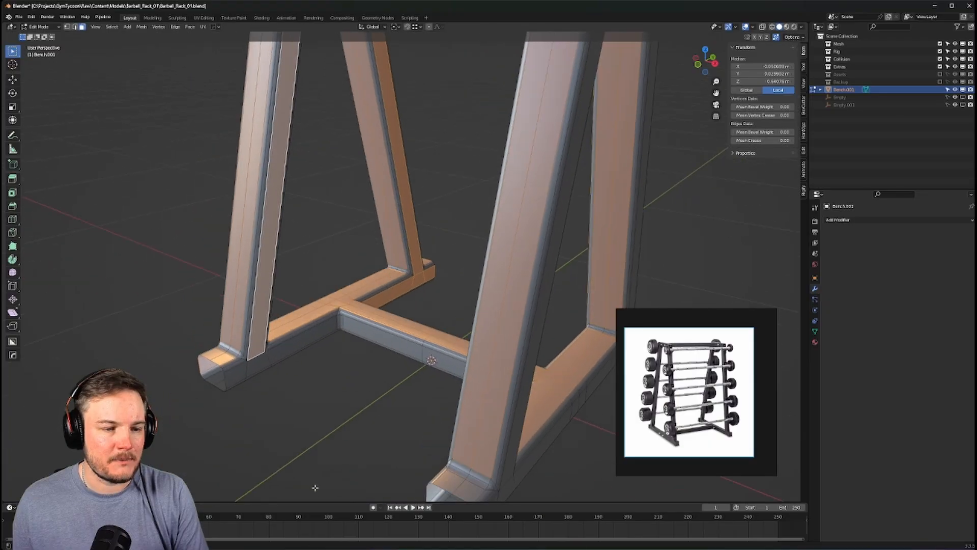
middle_drag(370, 414, 362, 379)
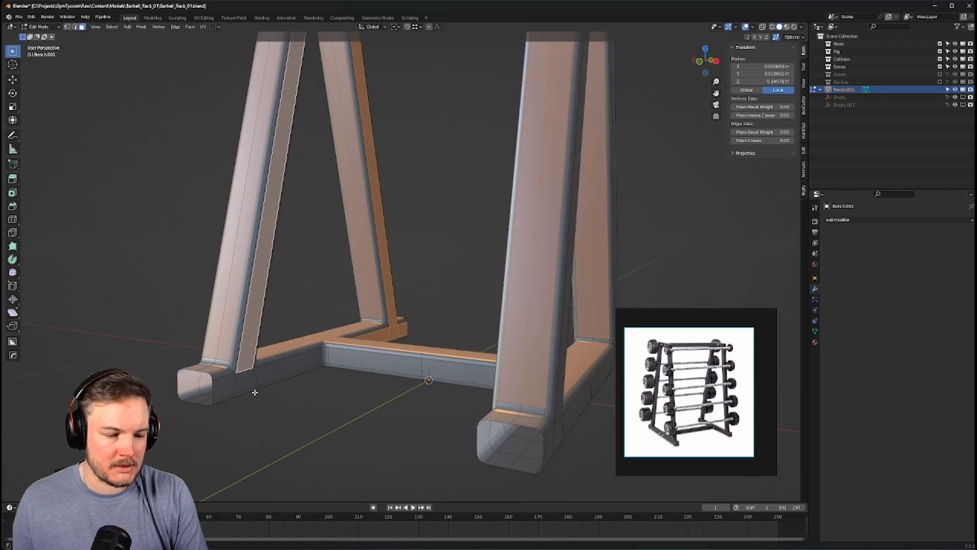
shift+click(229, 388)
ctrl+click(286, 369)
ctrl+click(345, 363)
key(ctrl+z)
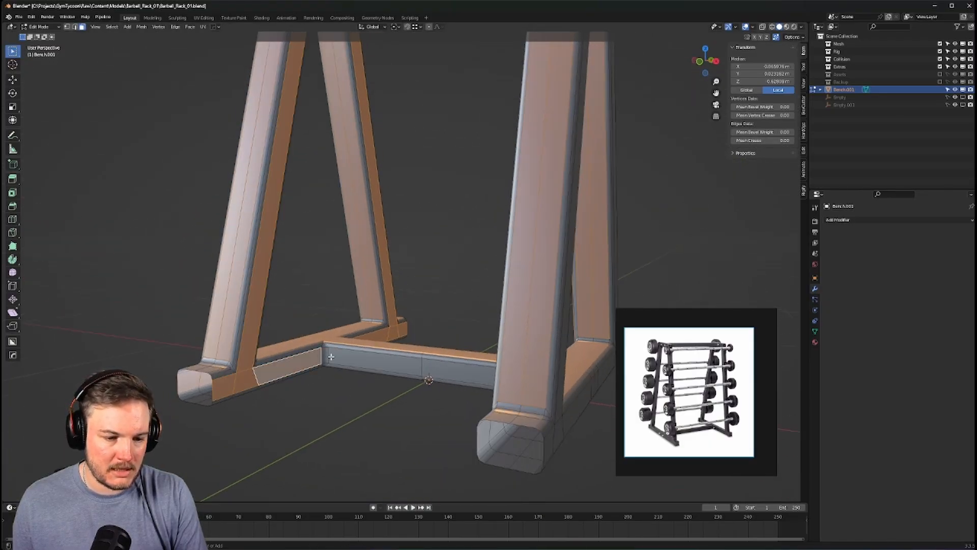
shift+click(343, 356)
middle_drag(347, 356, 429, 359)
shift+click(429, 359)
Add the inward-facing faces of the other end frame's base beam, leg and top corner to the selection
shift+click(514, 351)
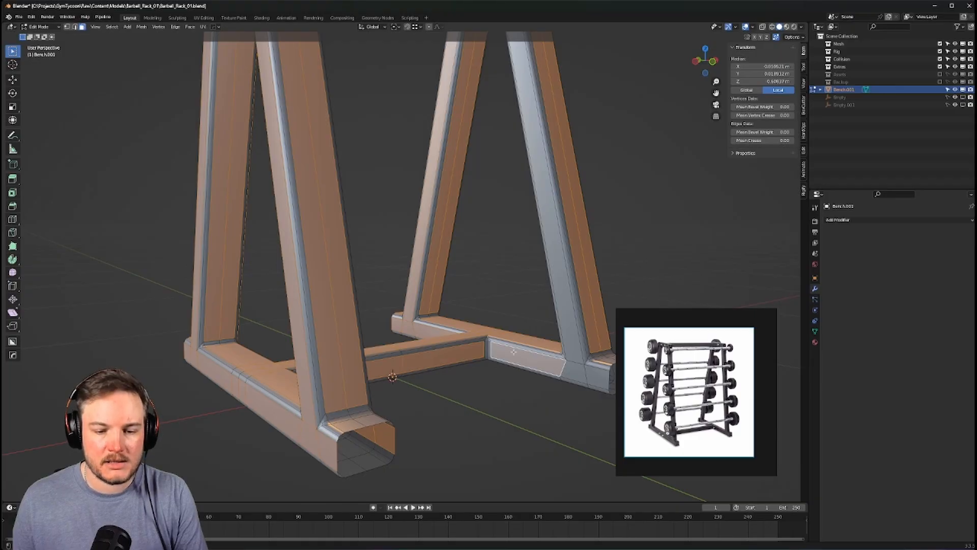
shift+click(577, 372)
shift+click(593, 377)
shift+click(579, 360)
middle_drag(549, 325, 468, 378)
shift+click(491, 396)
shift+click(441, 216)
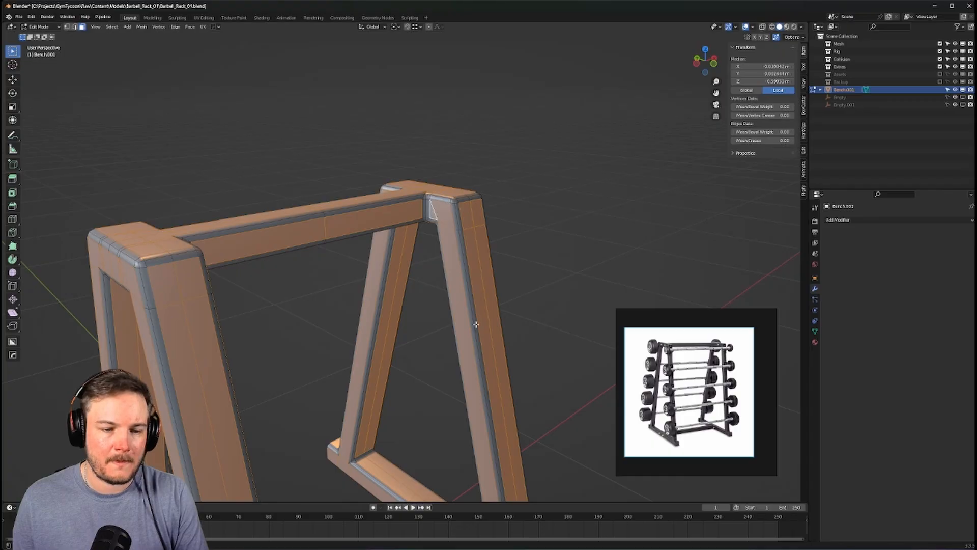
Select the outer side faces of the end frame across its top bar and down one leg
middle_drag(441, 216, 365, 81)
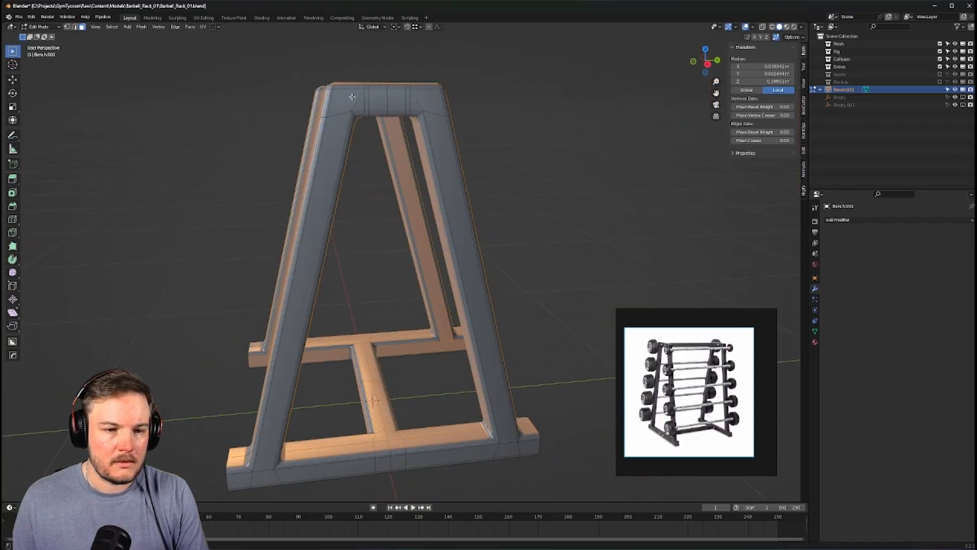
shift+click(352, 96)
ctrl+click(425, 99)
ctrl+click(509, 450)
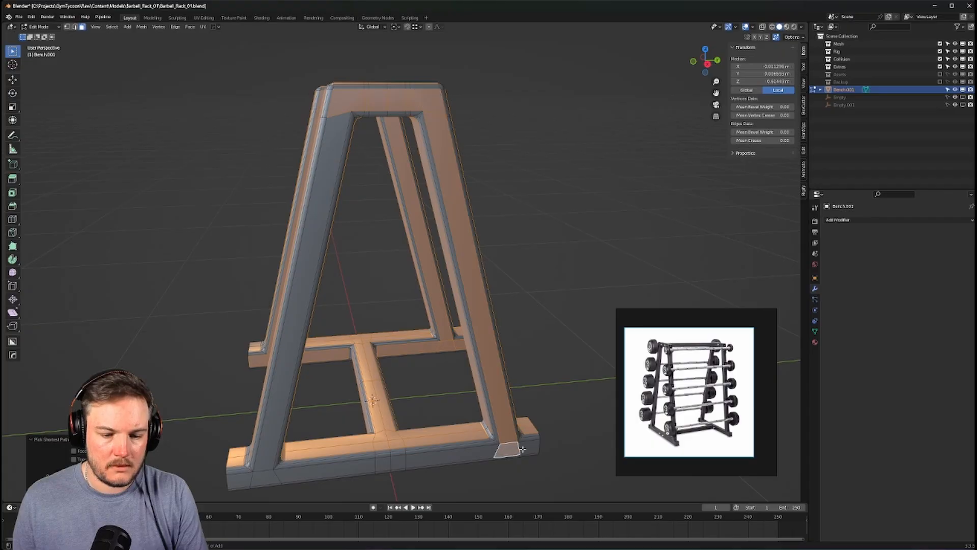
Add the outer side faces of the end frame's base beam and remaining leg to the selection
ctrl+click(469, 455)
shift+click(396, 463)
shift+click(382, 464)
shift+click(343, 467)
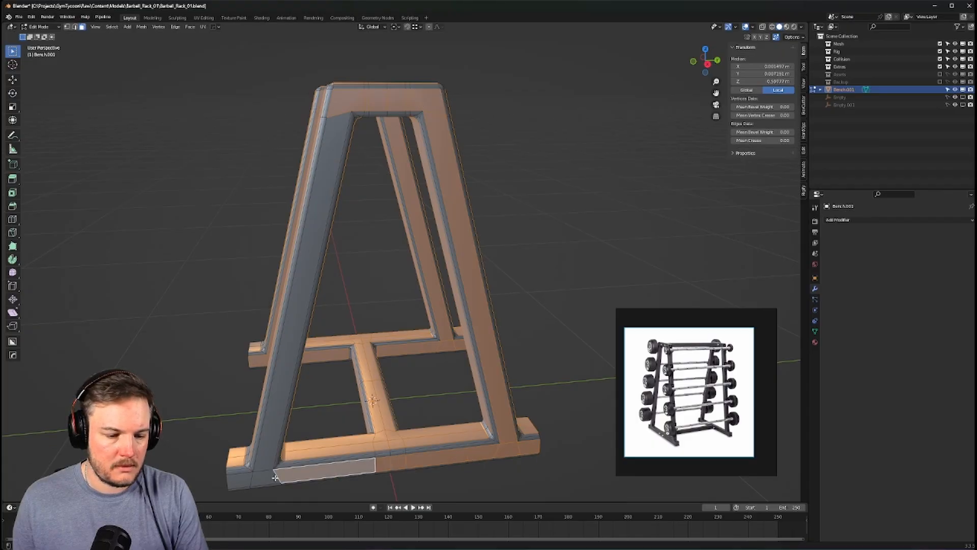
shift+click(271, 478)
shift+click(244, 480)
shift+click(310, 355)
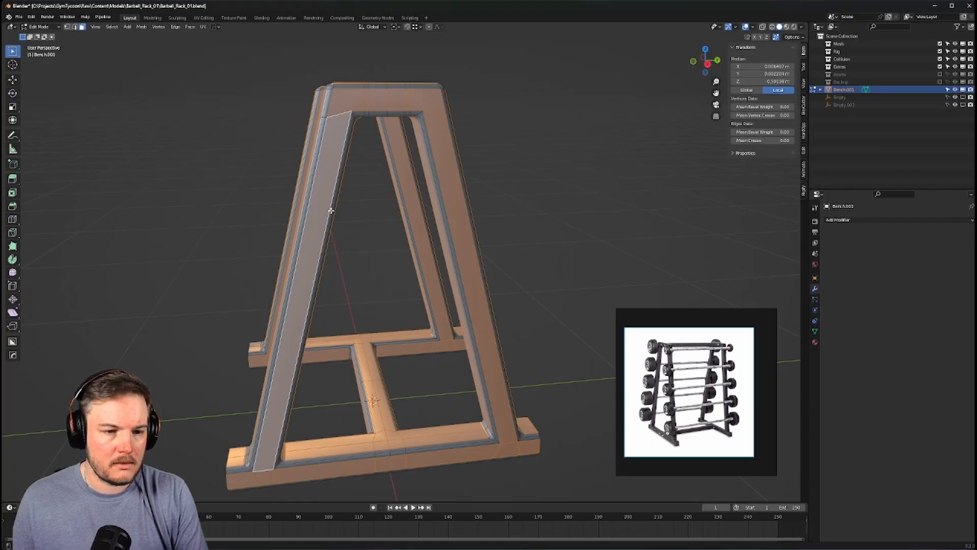
Add the underside faces of both end frames' base beams to the selection
middle_drag(332, 210, 372, 176)
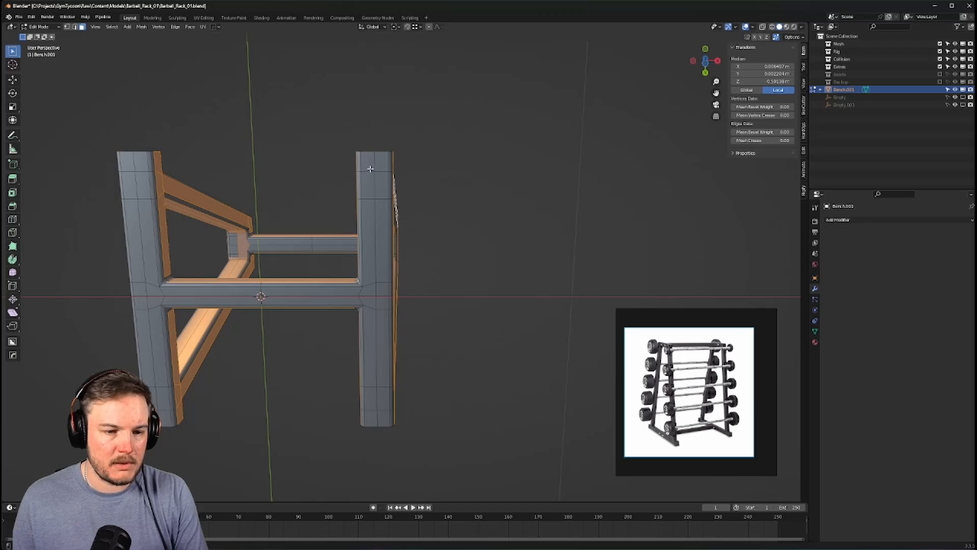
shift+click(370, 169)
ctrl+click(378, 417)
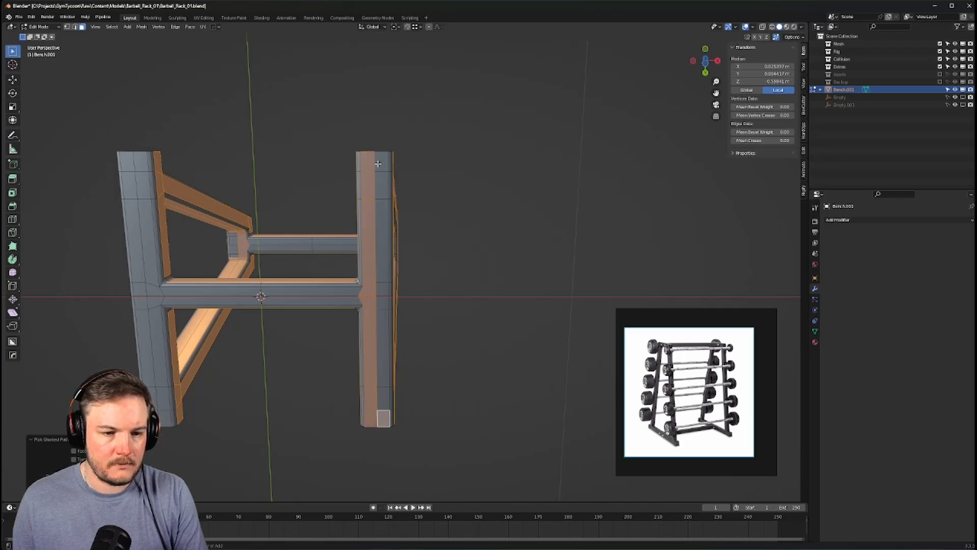
shift+click(127, 162)
ctrl+click(164, 417)
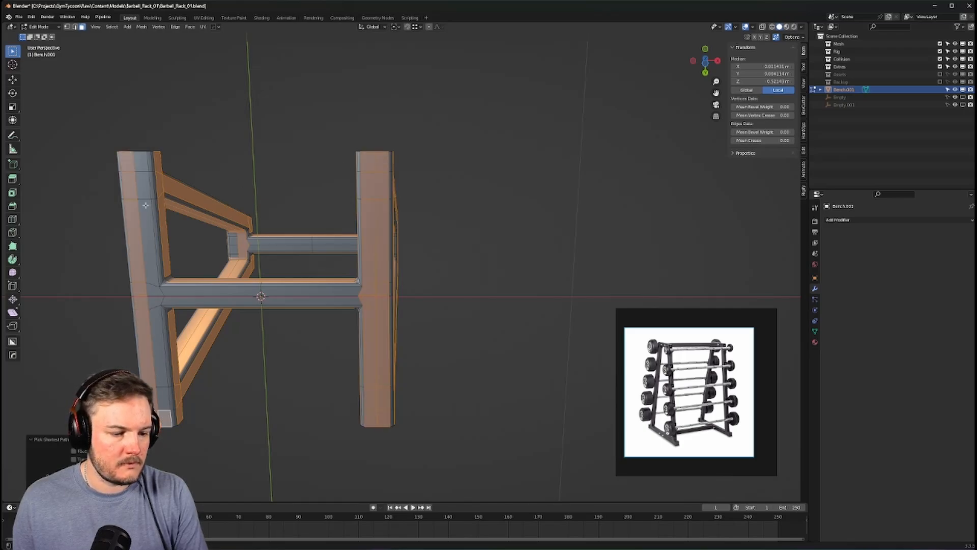
key(a)
Set the normals of the selected frame faces from faces and return to Object Mode
middle_drag(143, 174, 251, 264)
key(alt+n)
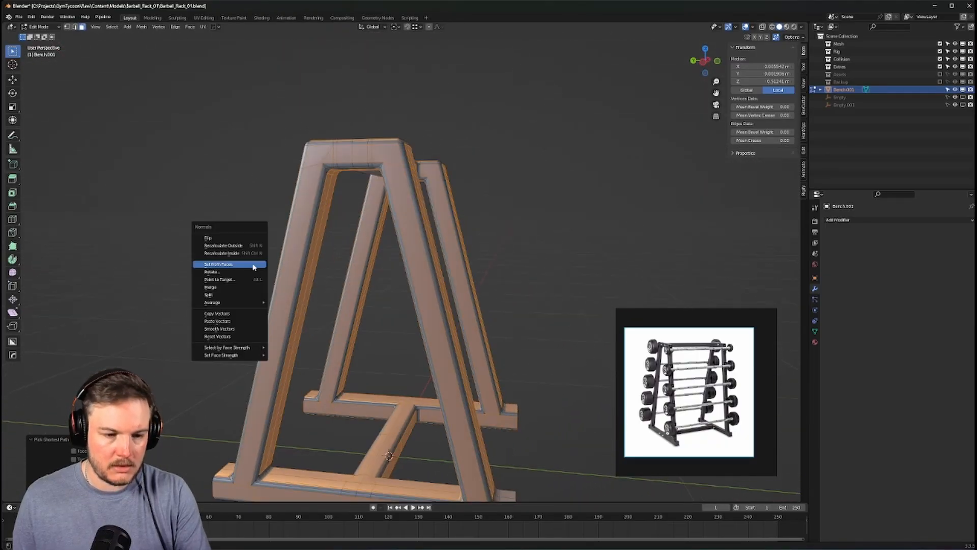
click(251, 269)
key(Tab)
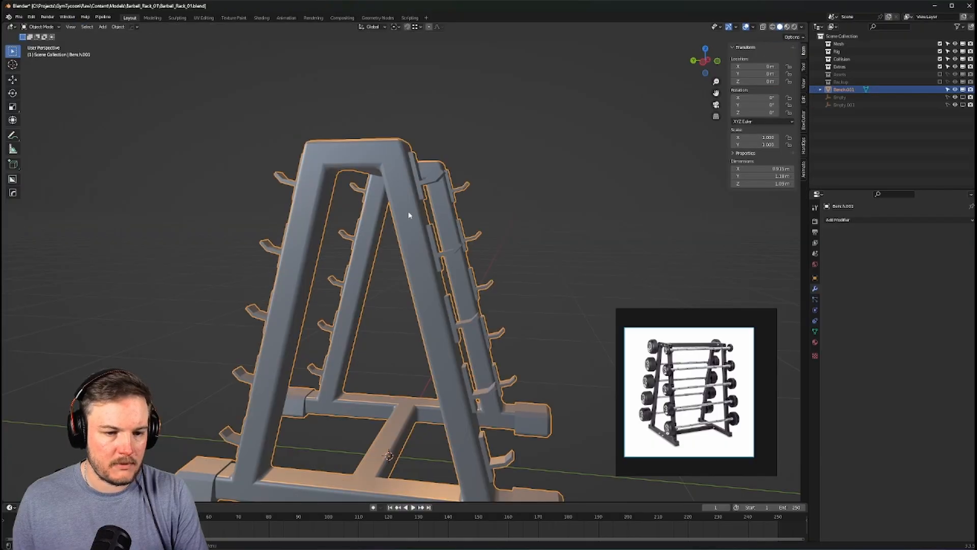
middle_drag(406, 218, 363, 265)
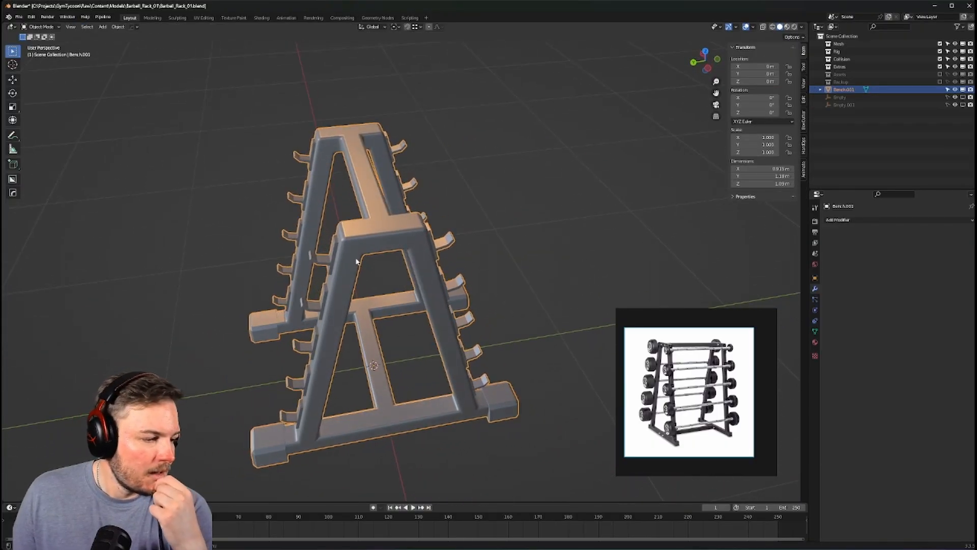
In Edit Mode, add the remaining underside faces of the top crossbar and both end frames' top bars to the selection
middle_drag(356, 260, 486, 199)
shift+middle_drag(486, 200, 471, 244)
scroll(443, 270, up, 3)
key(Tab)
click(474, 258)
scroll(438, 326, down, 1)
click(396, 377)
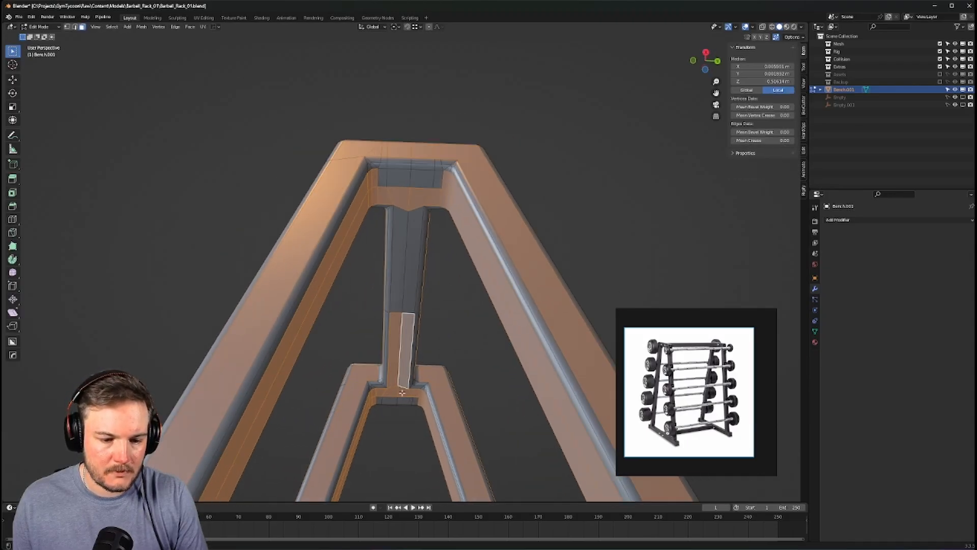
shift+click(394, 400)
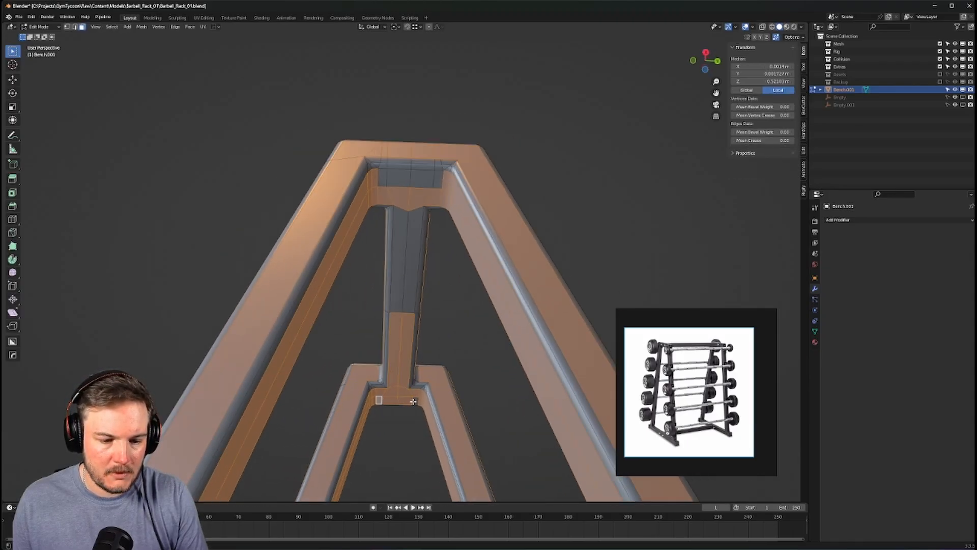
shift+click(408, 245)
shift+click(437, 179)
shift+click(420, 181)
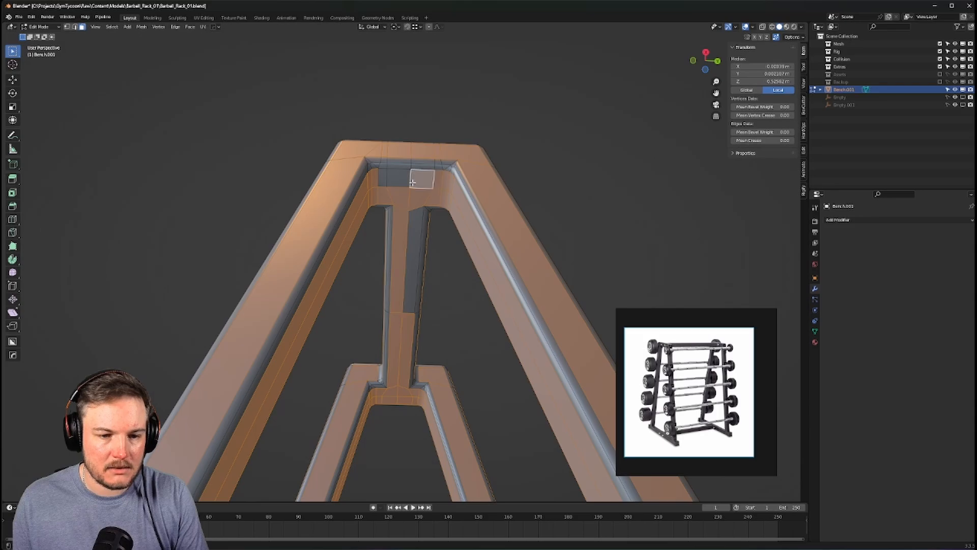
shift+click(401, 182)
shift+click(384, 180)
shift+click(417, 235)
Deselect the curved inner corner faces where both end frames' top bars meet their legs
middle_drag(427, 281, 391, 274)
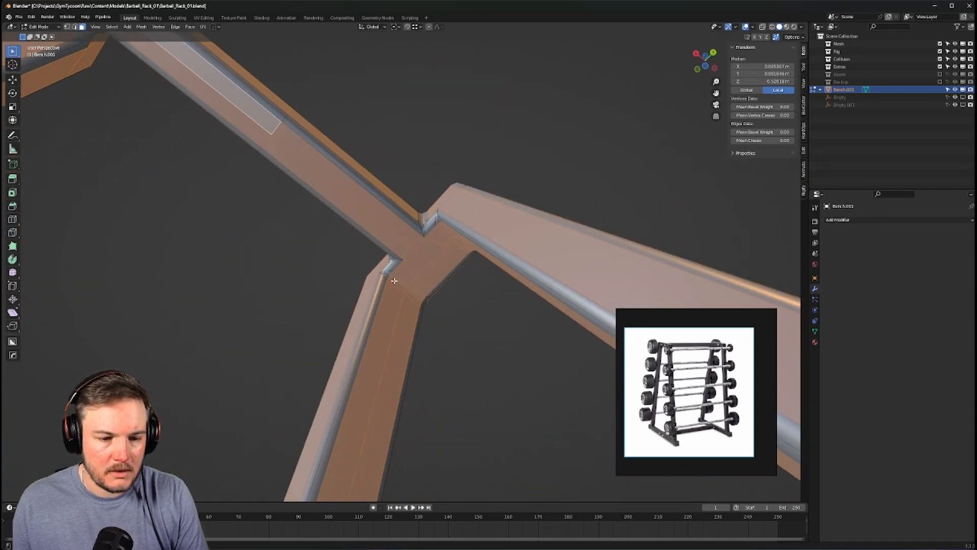
shift+click(400, 285)
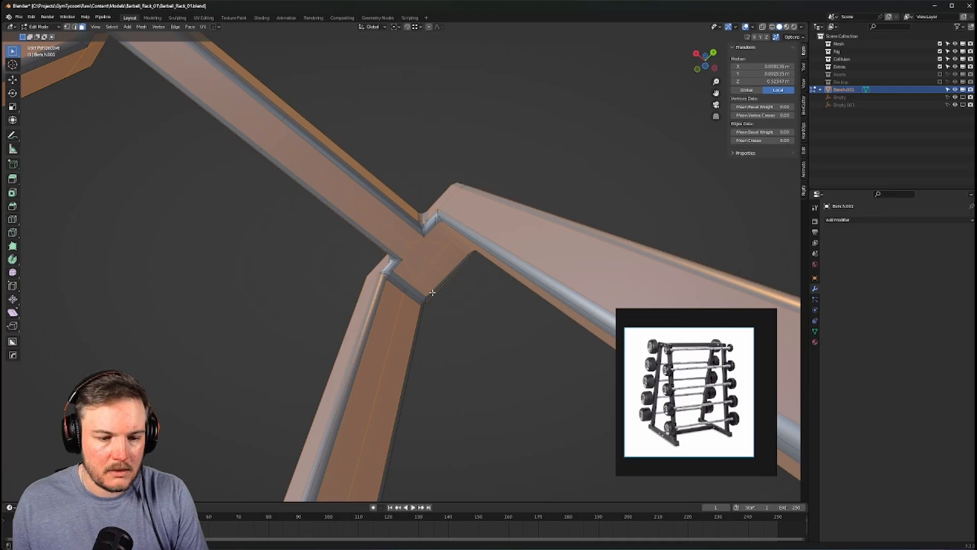
middle_drag(432, 292, 424, 239)
scroll(458, 292, down, 5)
shift+click(438, 290)
shift+middle_drag(387, 116, 360, 259)
scroll(351, 275, up, 6)
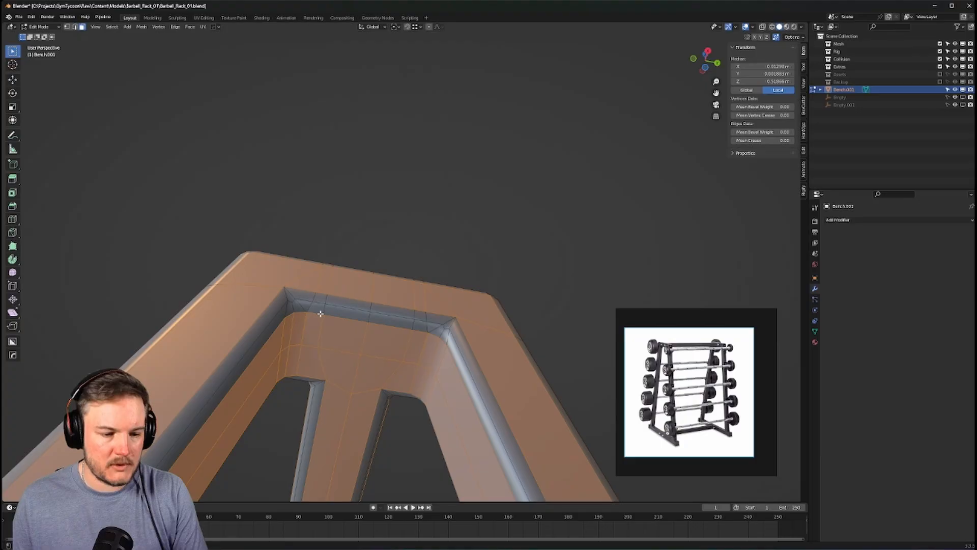
shift+click(290, 334)
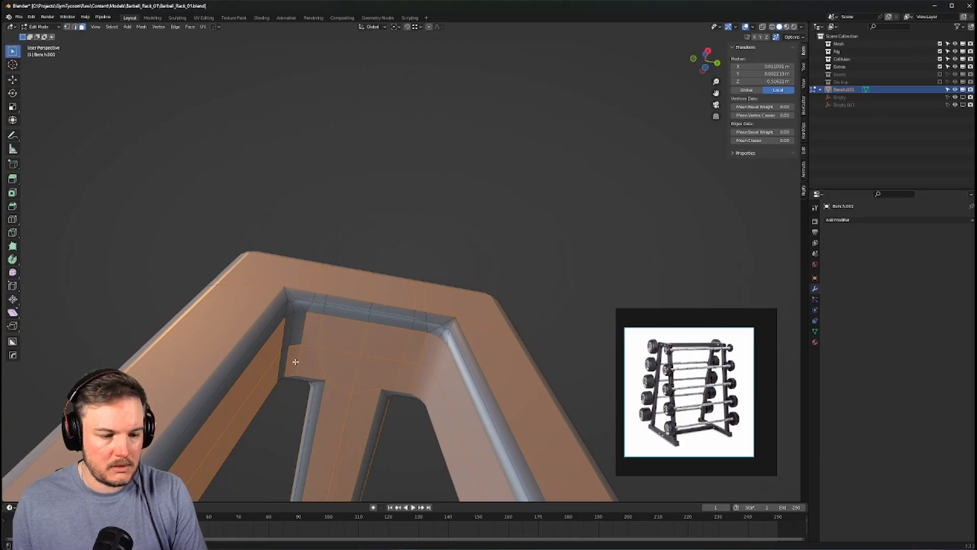
shift+click(294, 359)
shift+click(422, 382)
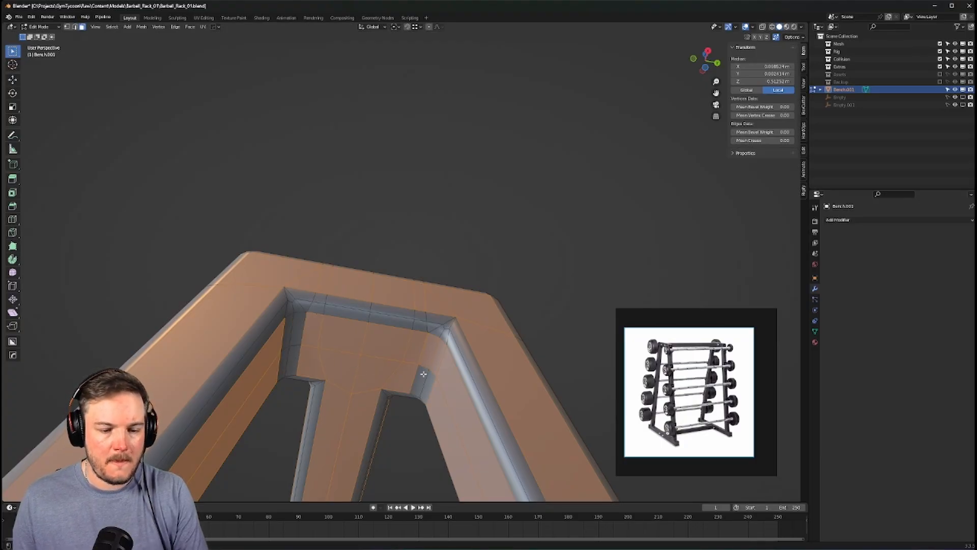
shift+click(435, 359)
Set the normals of the corrected face selection from faces and leave Edit Mode
key(alt+n)
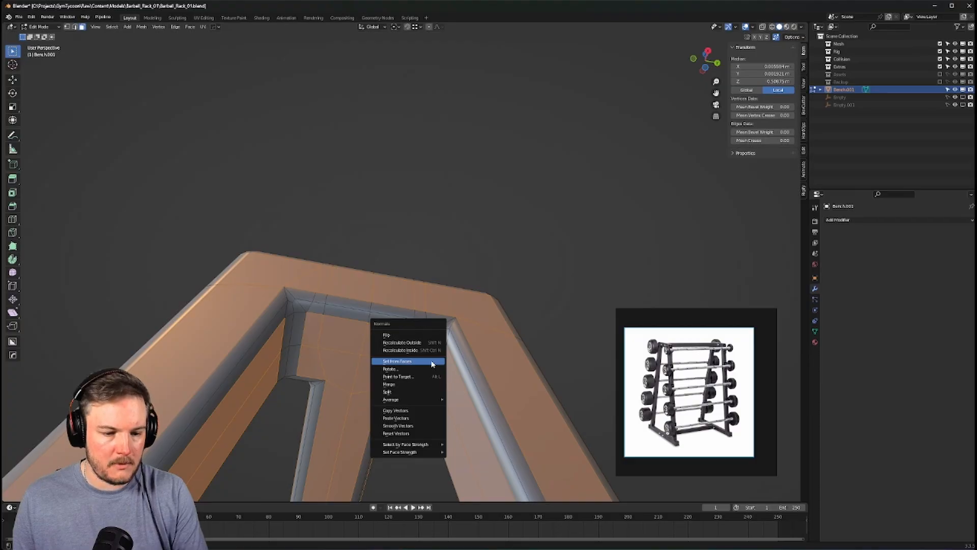
click(431, 361)
scroll(431, 363, down, 6)
key(Tab)
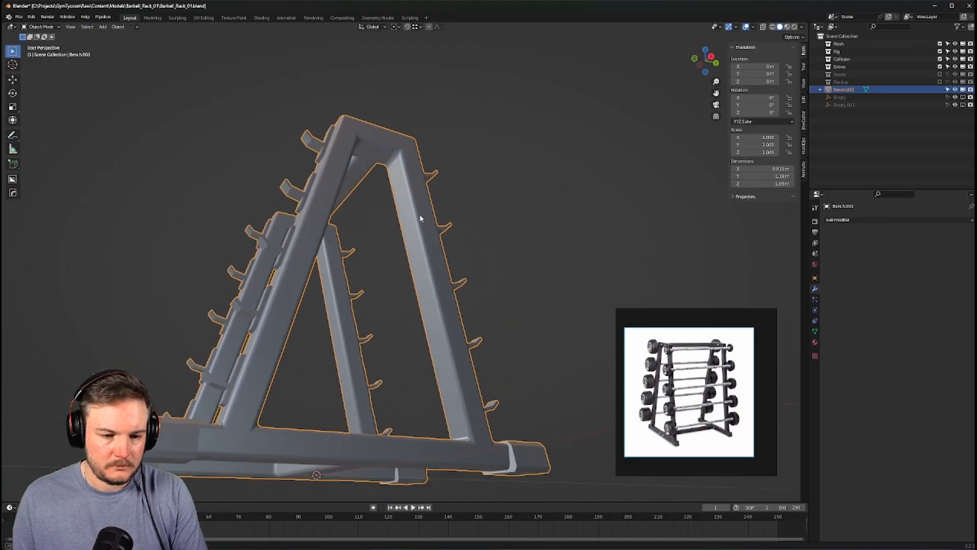
Check the rack's shading from several sides and save the file
middle_drag(420, 218, 540, 280)
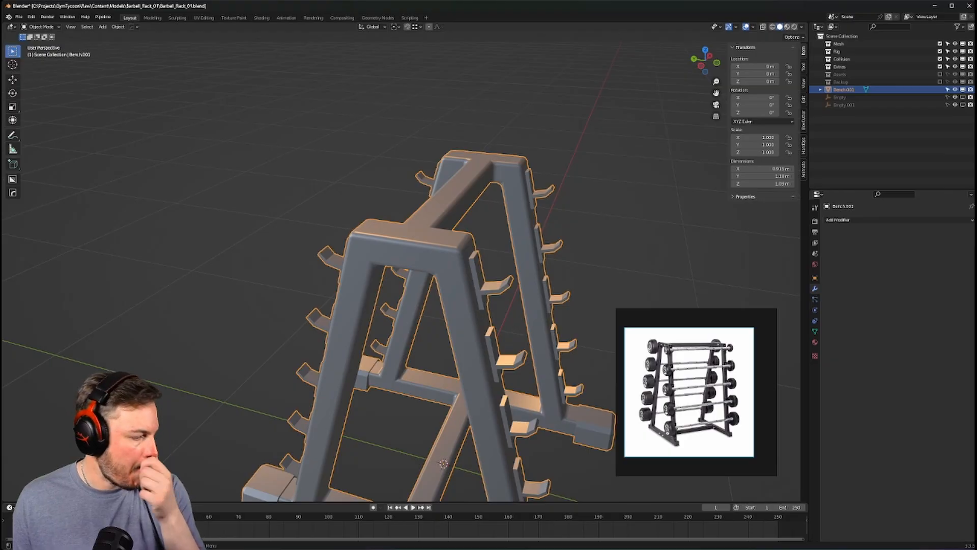
middle_drag(508, 214, 463, 200)
scroll(463, 200, down, 3)
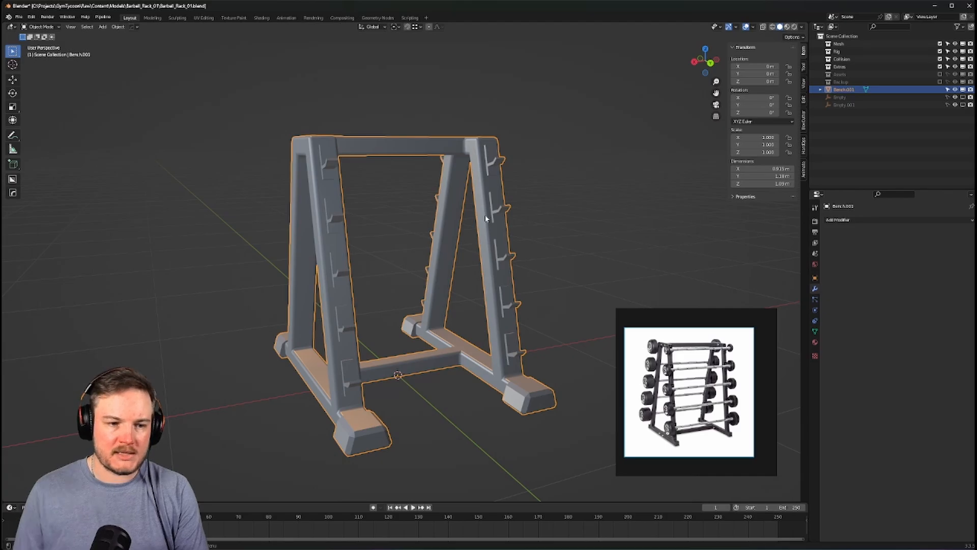
mouse_move(488, 216)
middle_down()
mouse_move(512, 208)
mouse_move(472, 205)
mouse_move(506, 222)
middle_up()
key(ctrl+s)
click(514, 203)
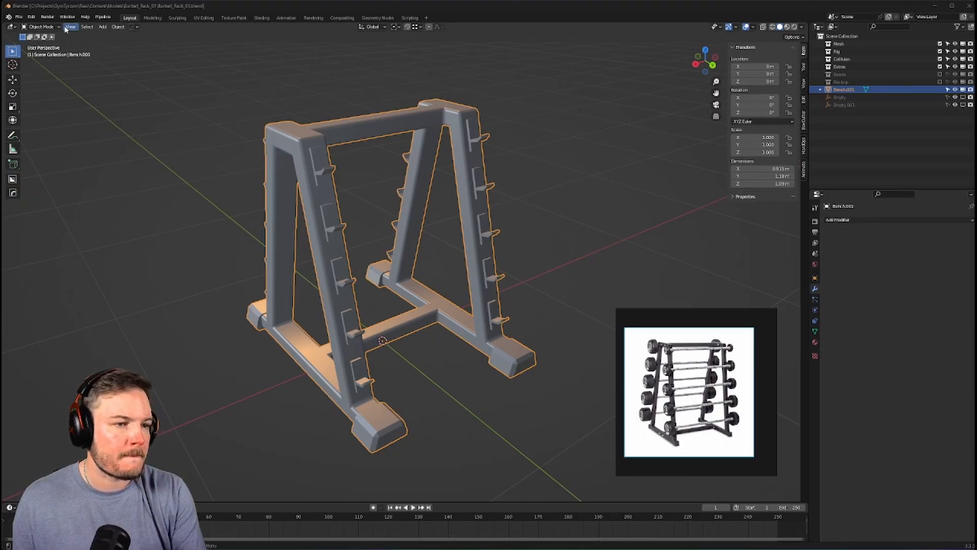
Set the advanced export dialog's mesh and animation disk folders to C:\Projects\GymTycoon\Raw\Content\Models\Barbell_Rack_01
click(102, 16)
mouse_move(109, 34)
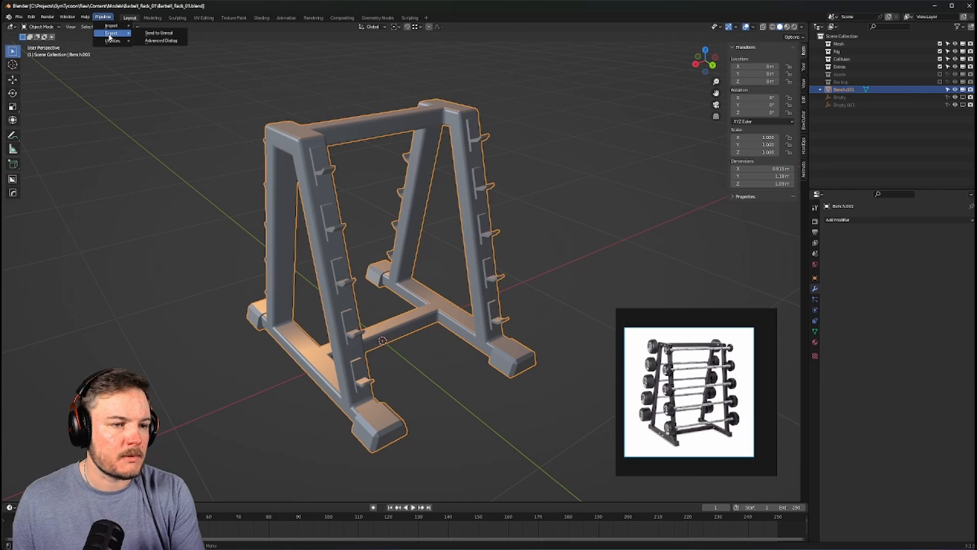
click(161, 40)
click(52, 90)
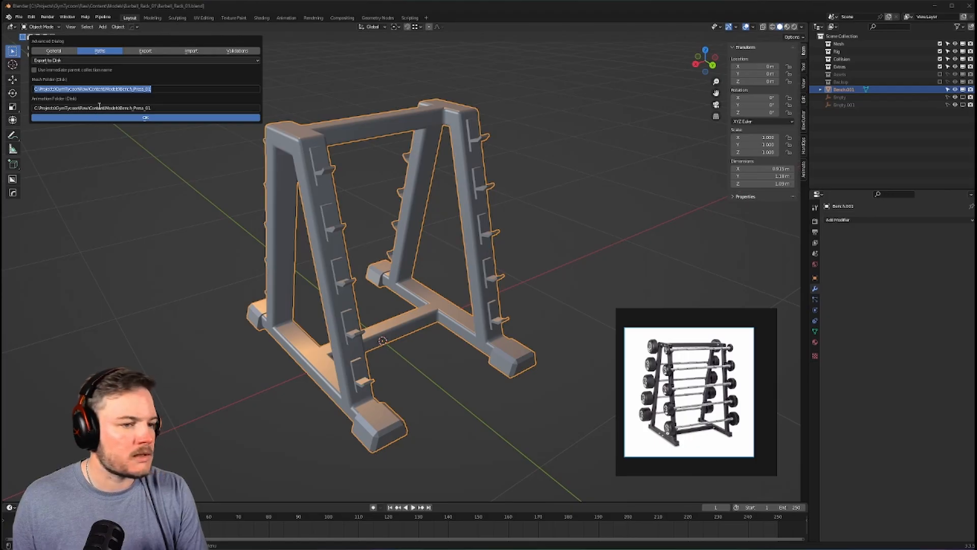
text(C:\Projects\GymTycoon\Raw\Content\Models\Barbell_Rack_01)
key(Return)
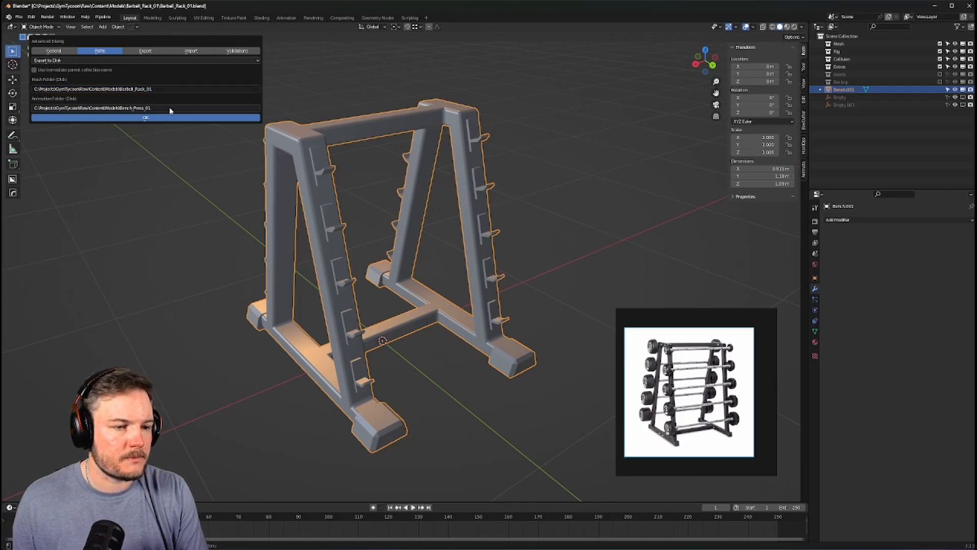
click(171, 108)
text(C:\Projects\GymTycoon\Raw\Content\Models\Barbell_Rack_01)
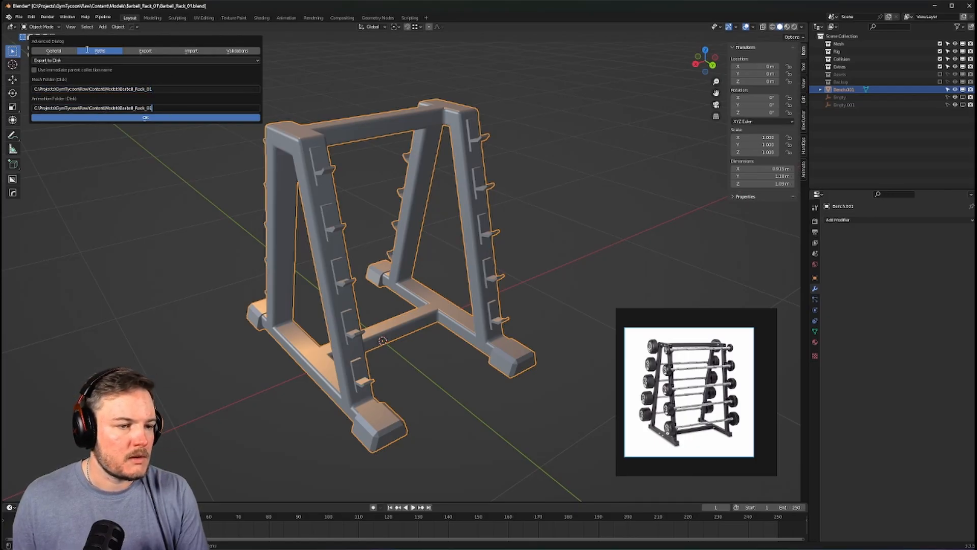
Set the FBX export's forward axis to X Forward and disable Baked Animation, Key All Bones and Force Start/End Keying
click(136, 51)
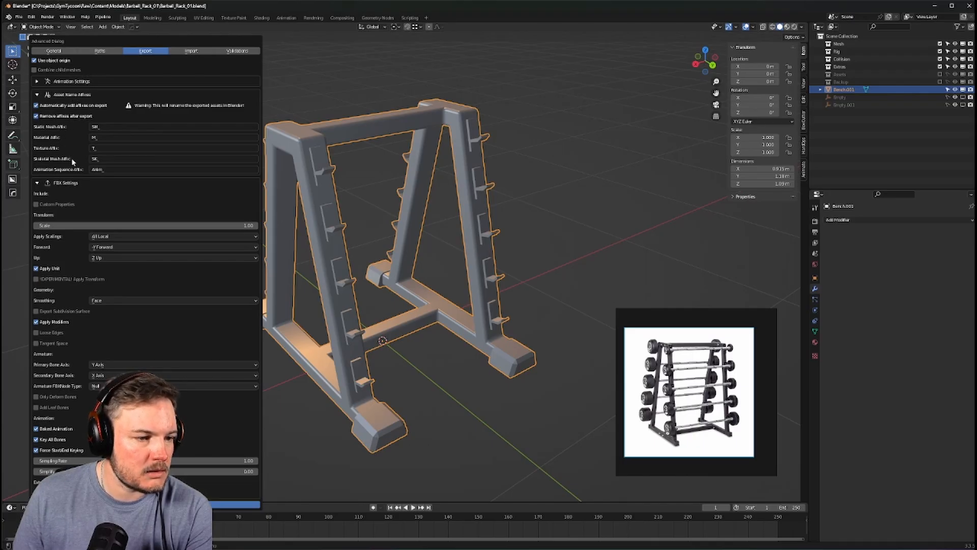
click(102, 247)
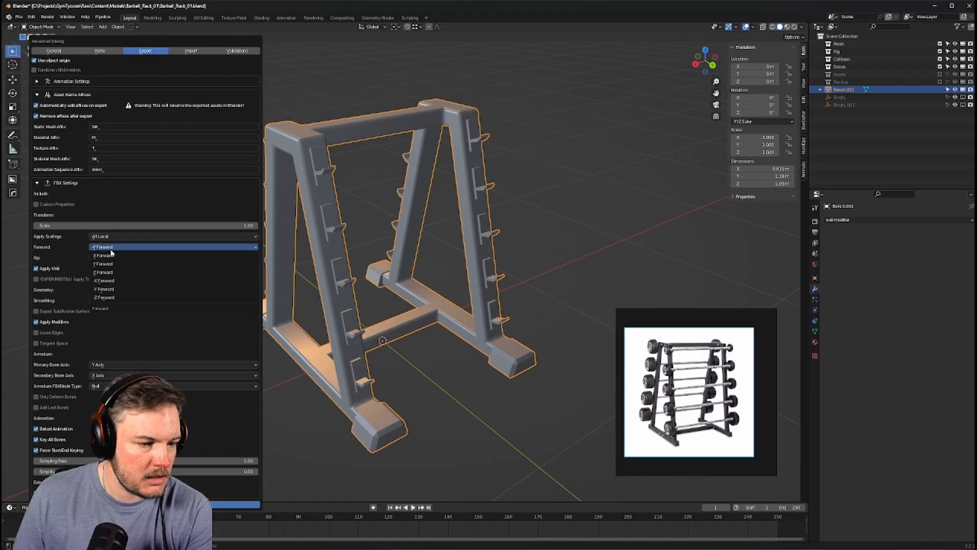
click(102, 255)
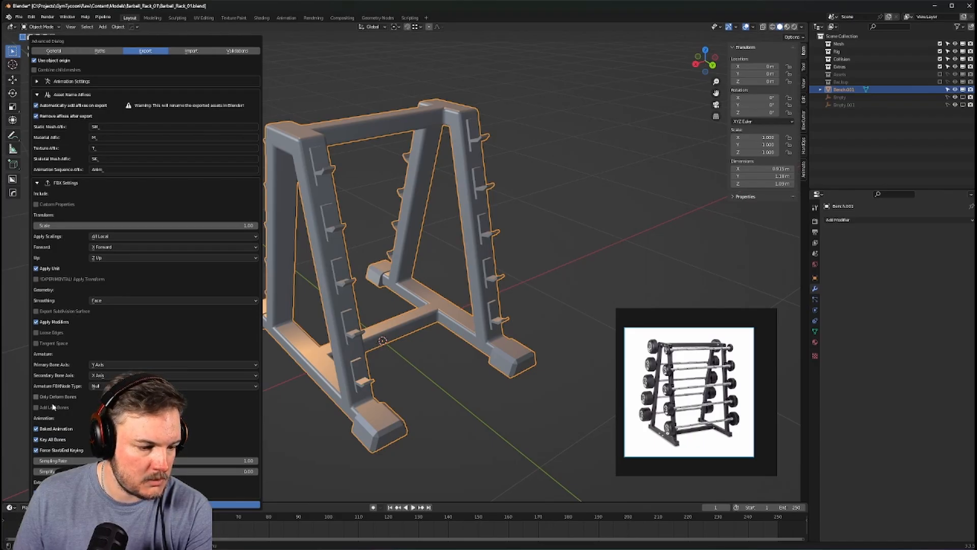
click(36, 428)
click(36, 439)
click(36, 450)
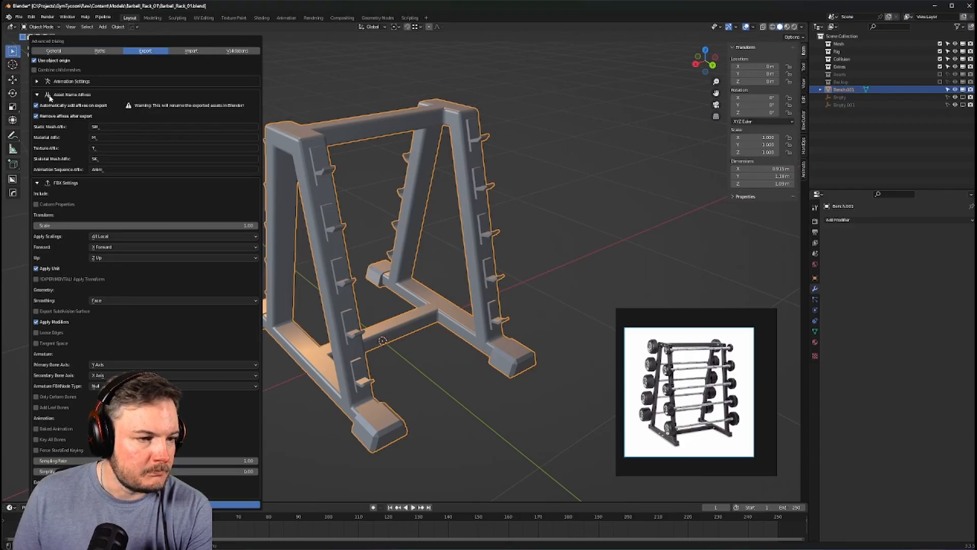
click(37, 81)
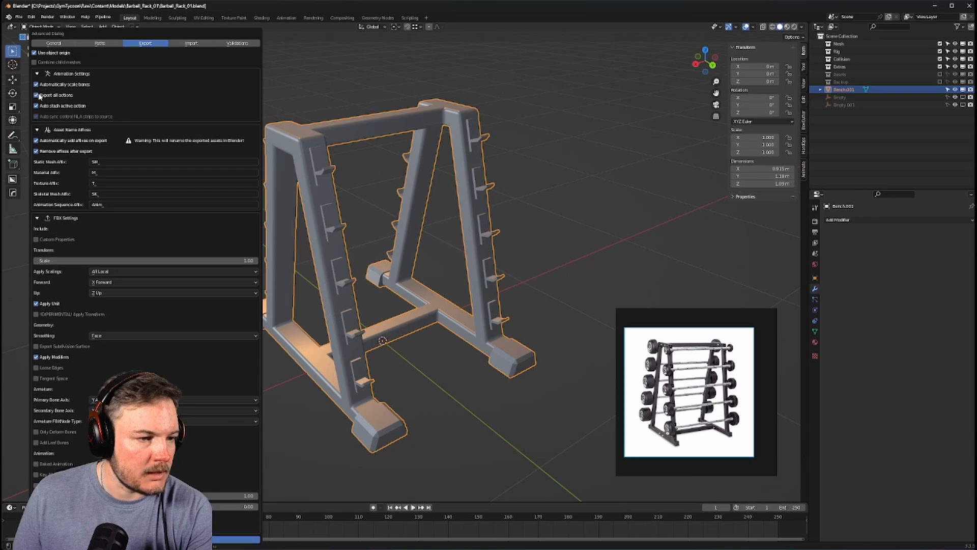
click(37, 74)
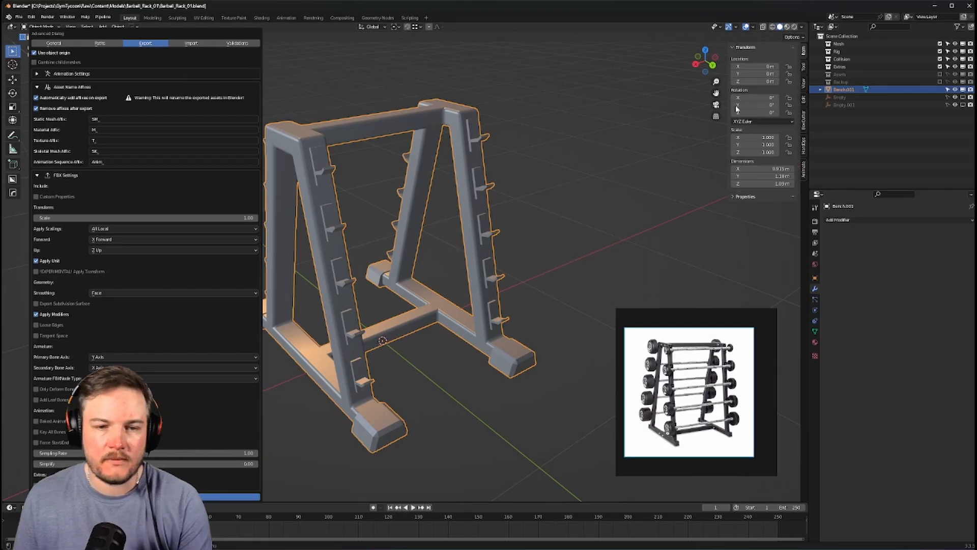
Rename both the rack object and its mesh data to Barbell_Rack_01
double_click(844, 89)
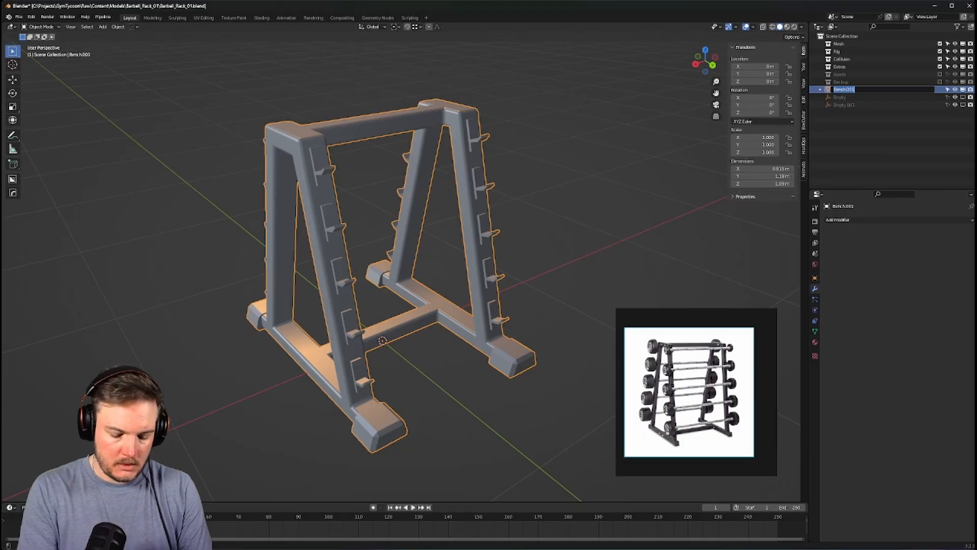
text(Barbel)
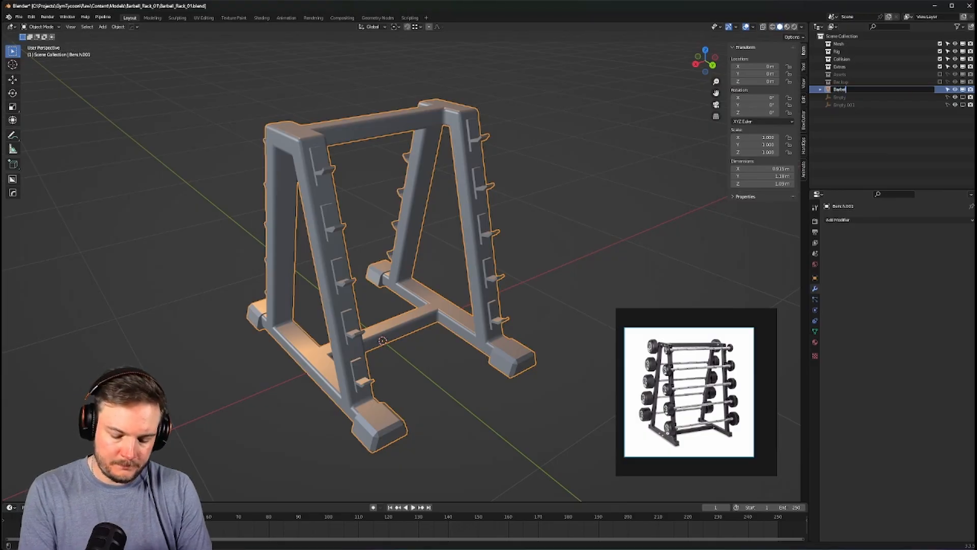
text(l_Rack_)
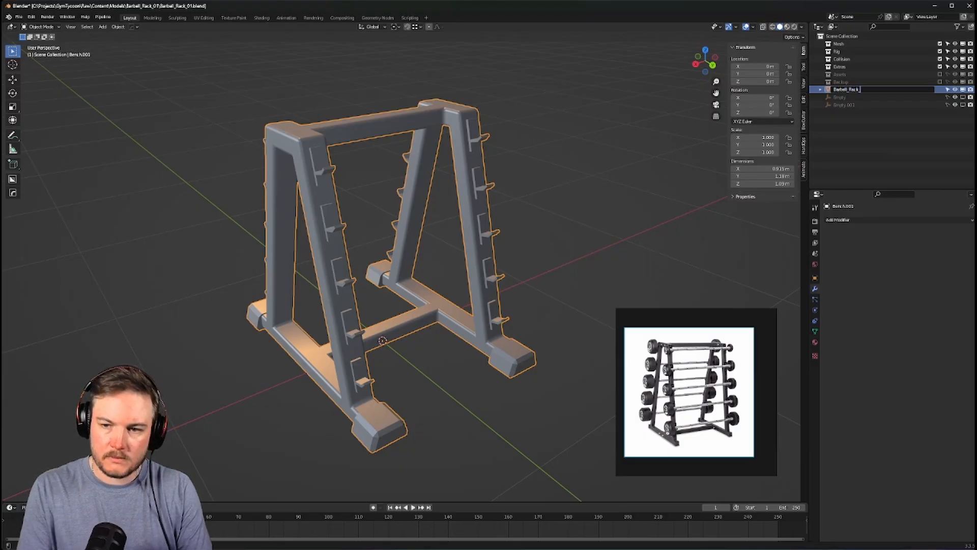
text(01)
key(Return)
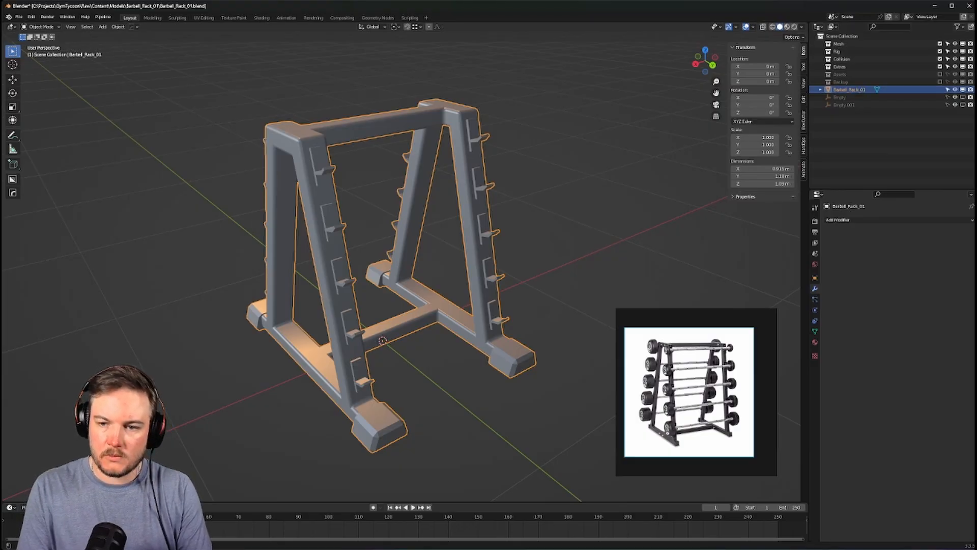
click(815, 332)
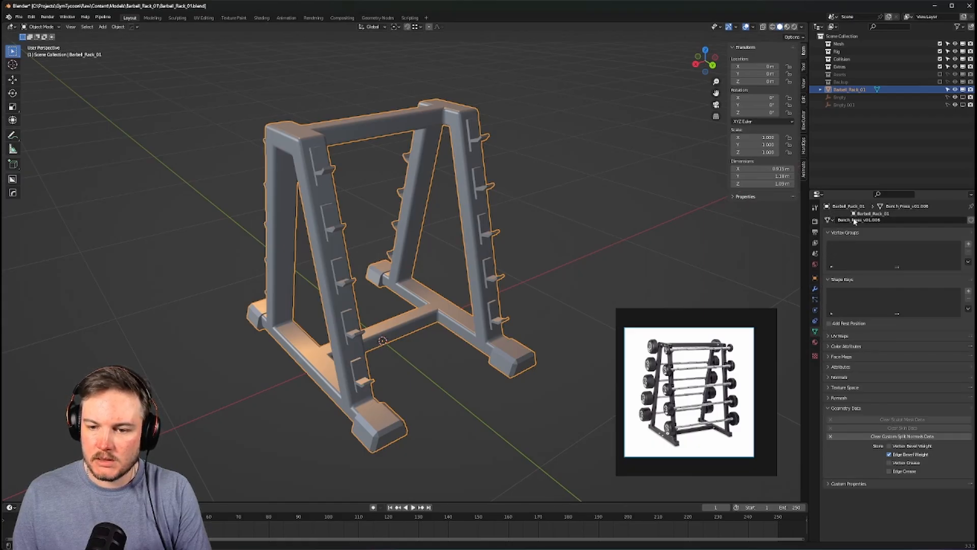
text(Barbell_Rack_01)
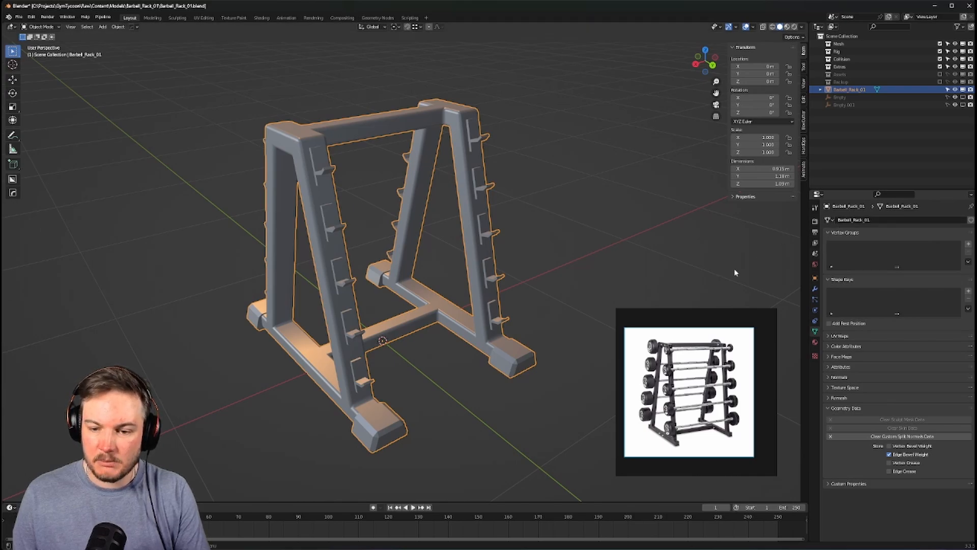
Remove all three UV maps, UVMap_0, LightMapUV and UVMap, from the barbell rack's mesh data
click(815, 343)
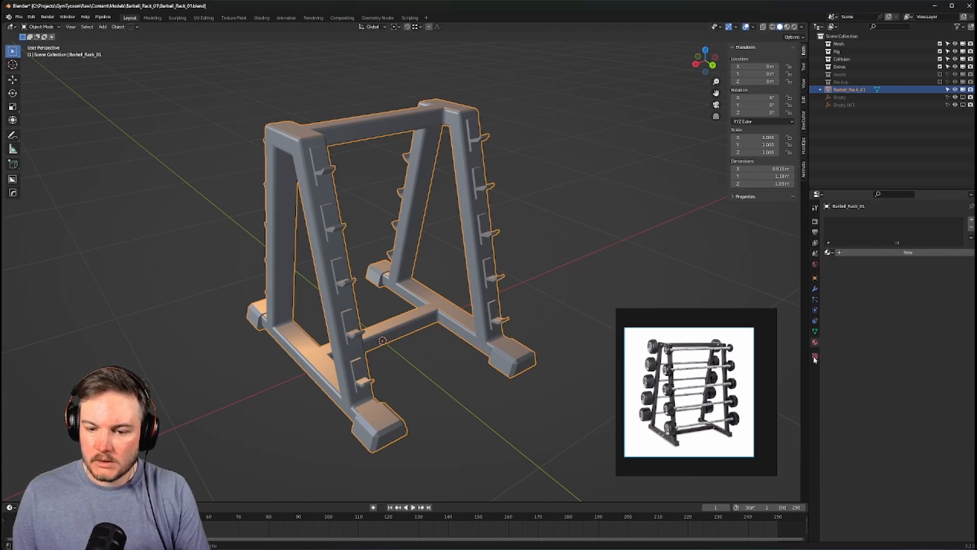
click(815, 356)
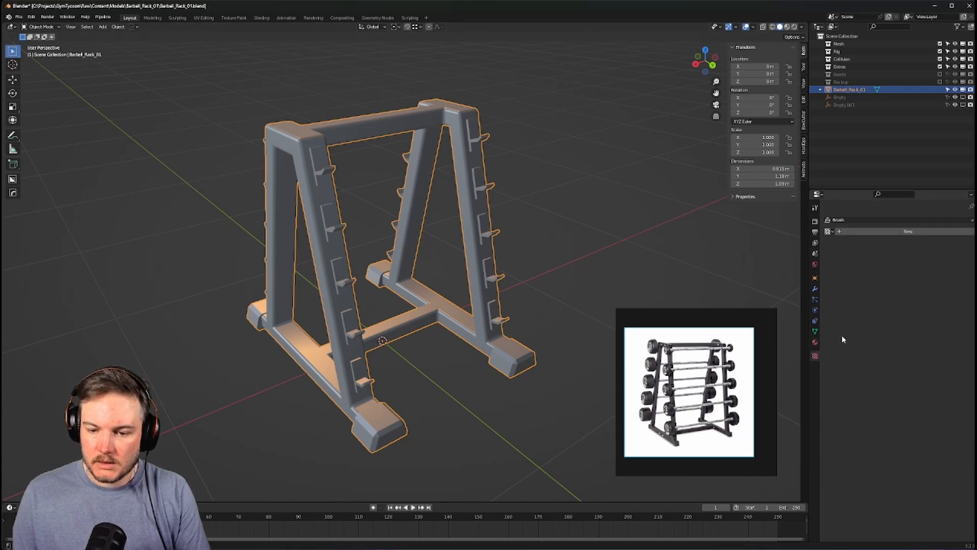
click(814, 343)
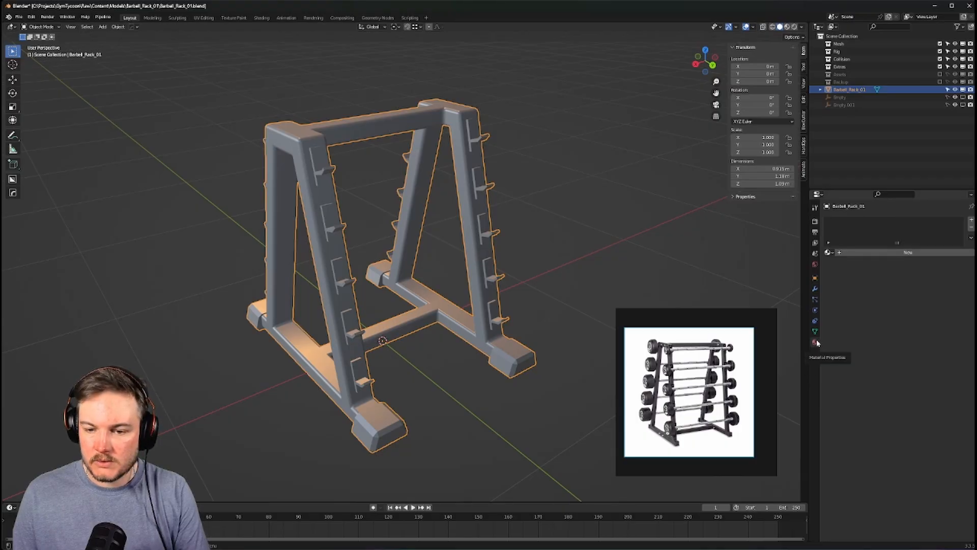
click(750, 288)
click(815, 332)
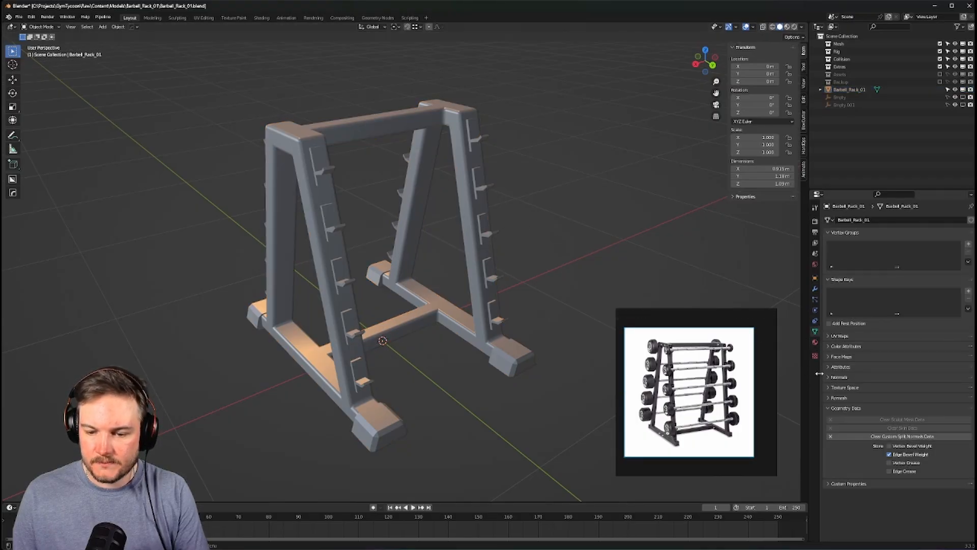
click(828, 337)
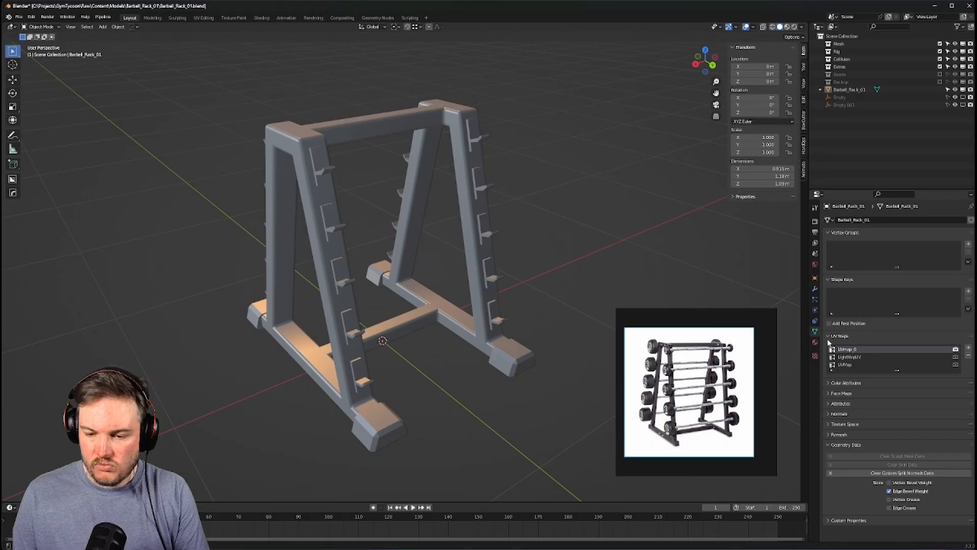
click(967, 355)
click(967, 356)
click(967, 356)
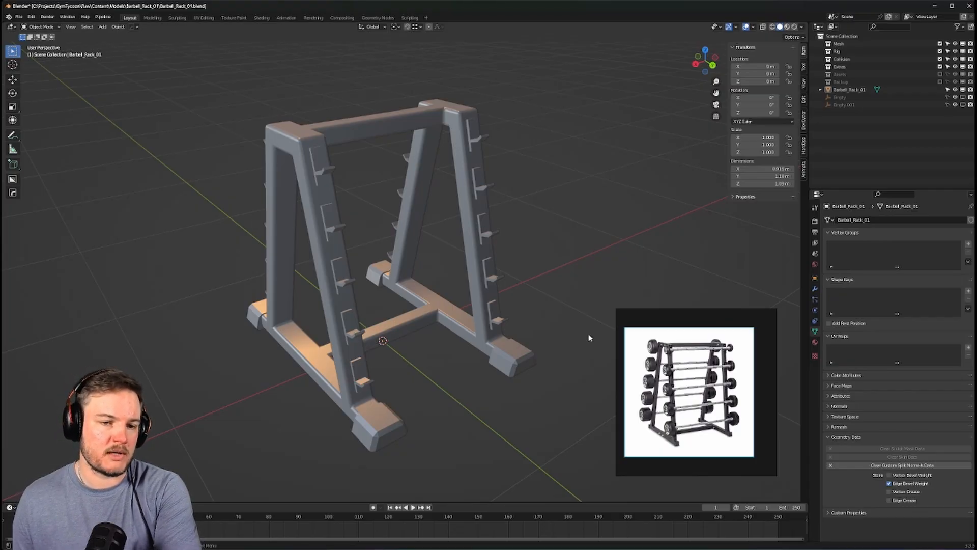
Save the Barbell_Rack_01 file after viewing the rack from another angle
middle_drag(232, 272, 443, 237)
key(ctrl+s)
click(496, 234)
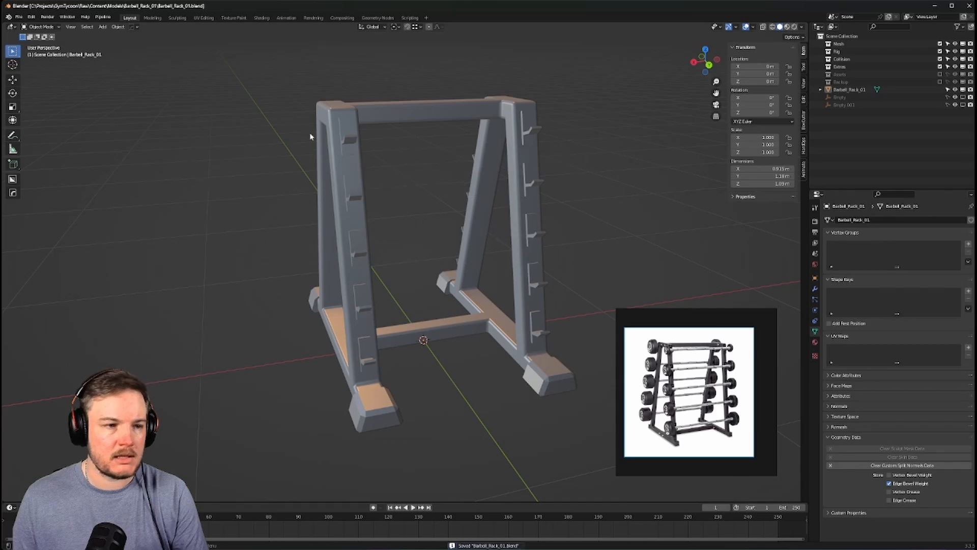
Move the Barbell_Rack_01 object into the Mesh collection and export it with Send to Unreal
click(103, 18)
mouse_move(111, 41)
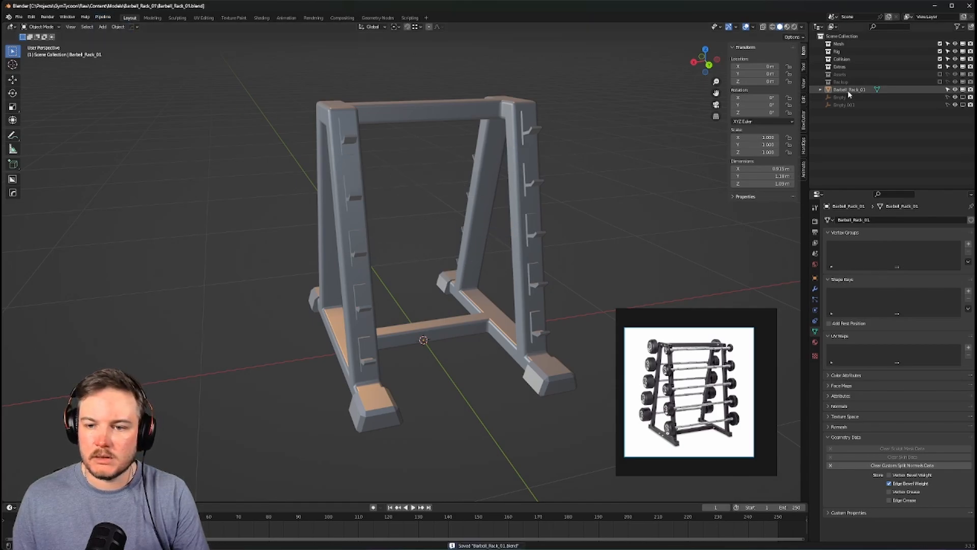
drag(849, 94, 835, 43)
key(q)
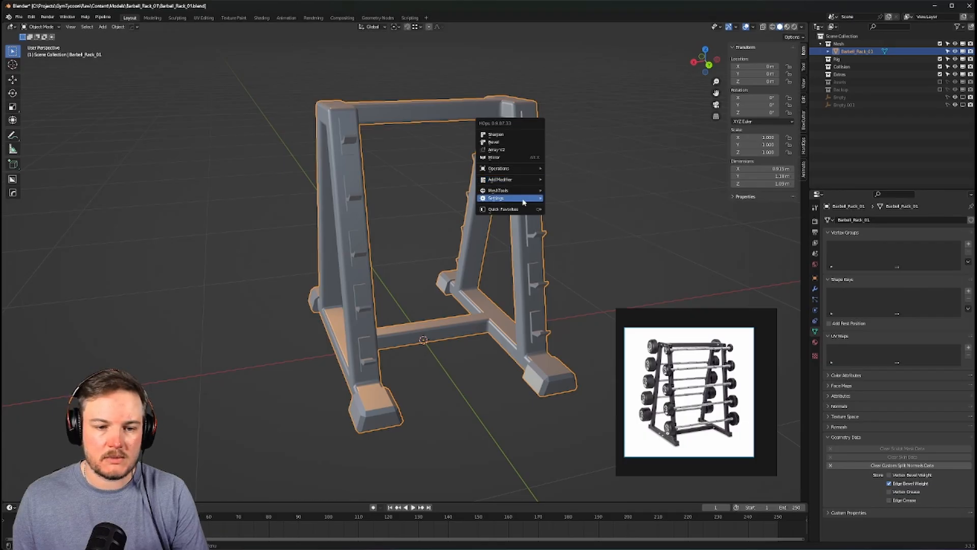
mouse_move(519, 209)
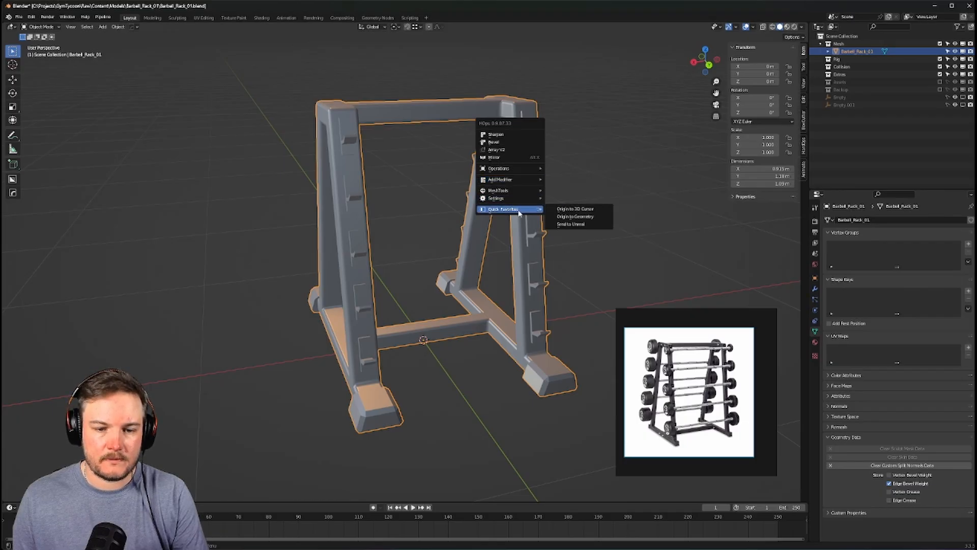
click(570, 225)
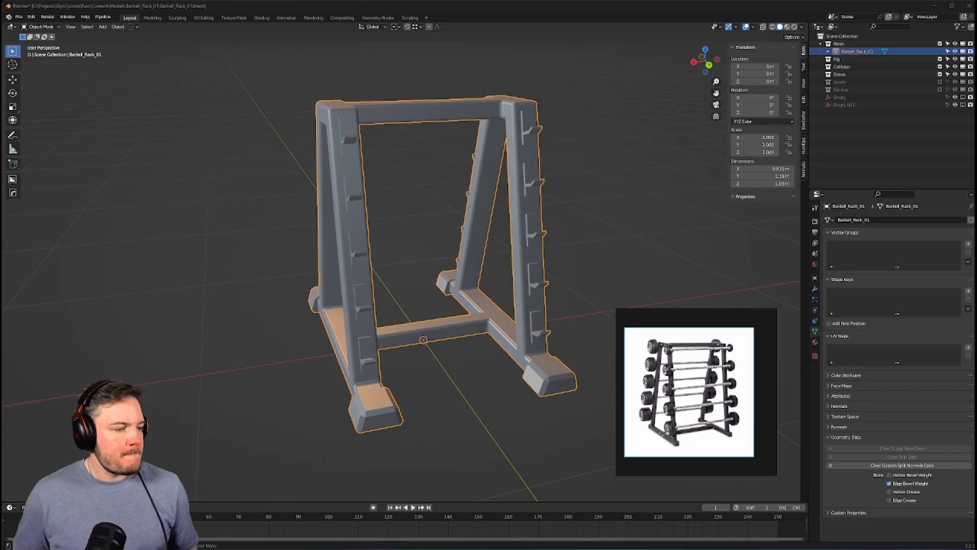
Switch to Unreal Editor and open the Barbell_Rack_v01 folder under Models in the content drawer
key(alt+Tab)
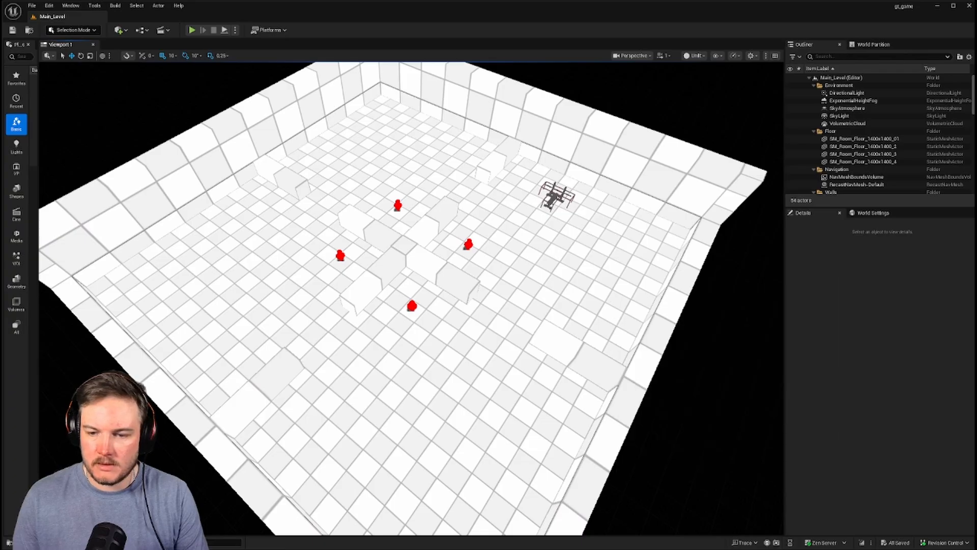
right_drag(414, 314, 409, 294)
key(ctrl+space)
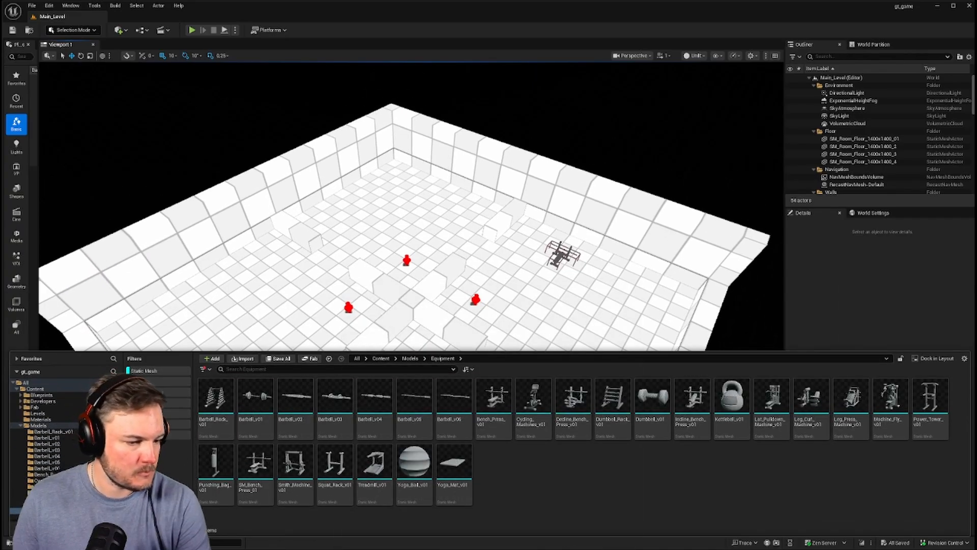
click(21, 426)
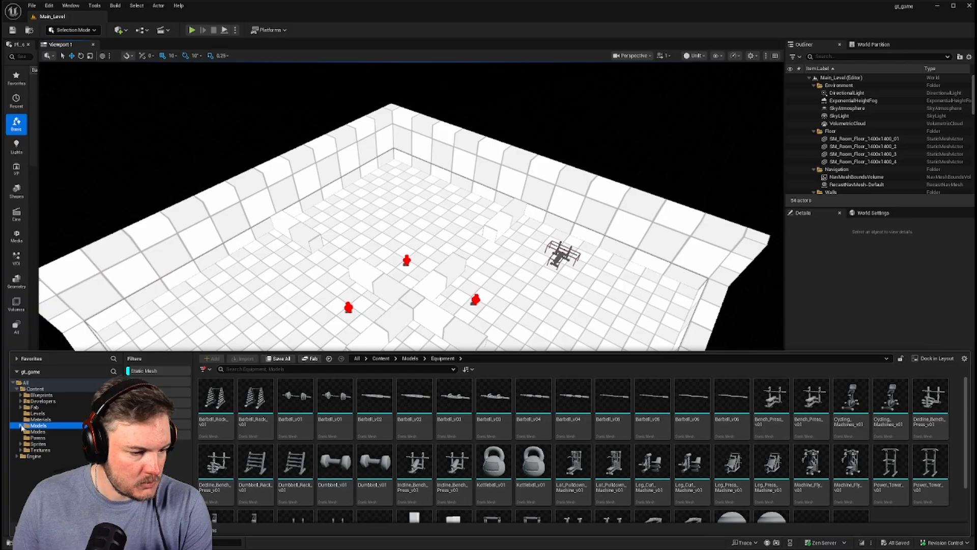
click(20, 426)
scroll(30, 423, down, 1)
click(60, 419)
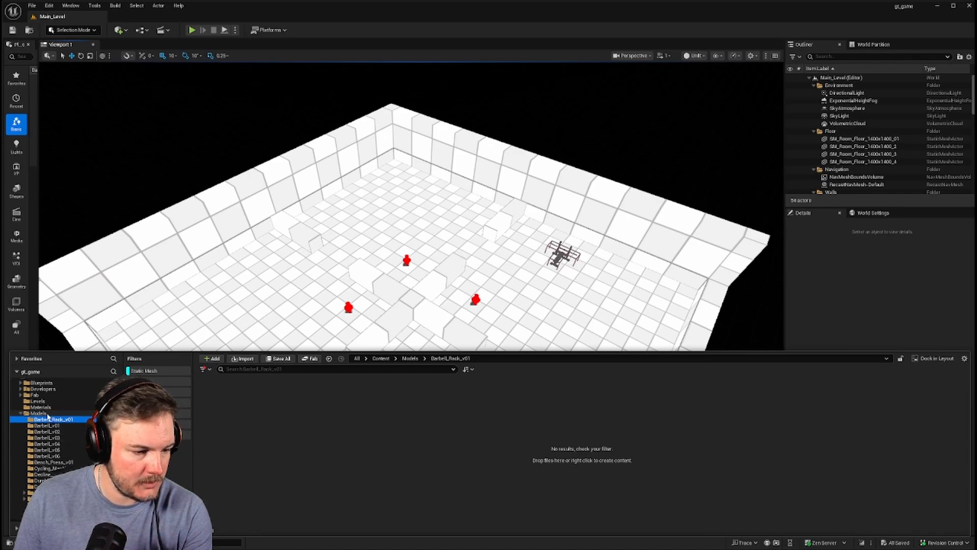
Update the redirector references in the Models folder and try to delete the unreferenced redirectors
right_click(46, 414)
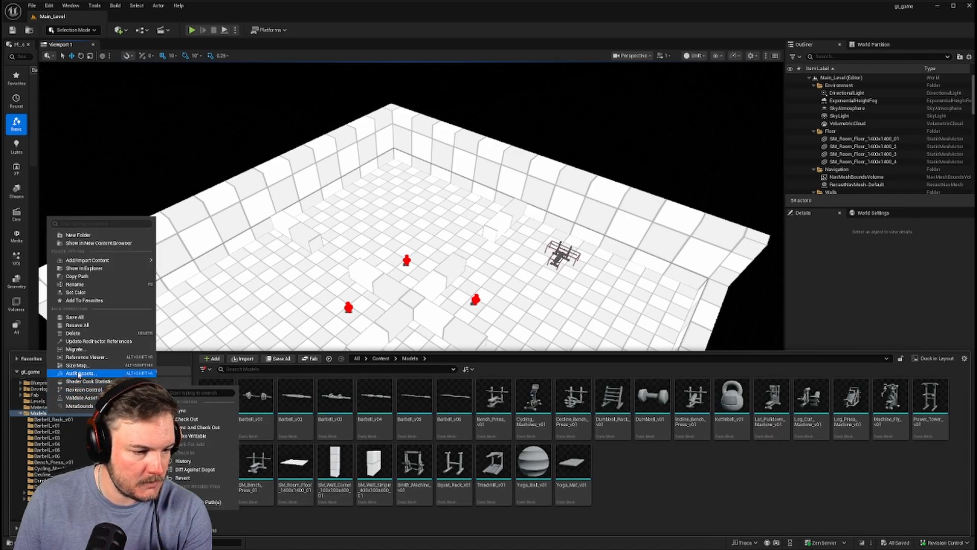
click(81, 341)
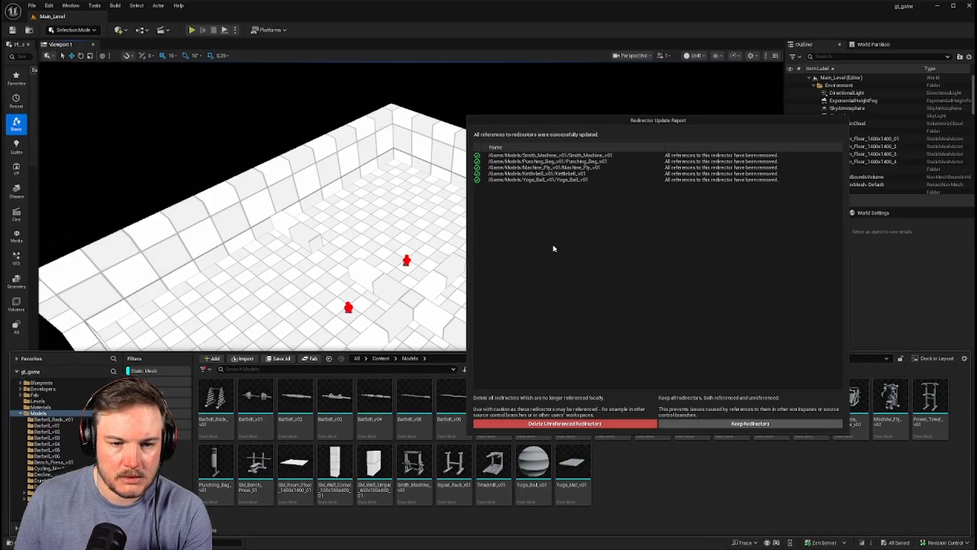
click(552, 424)
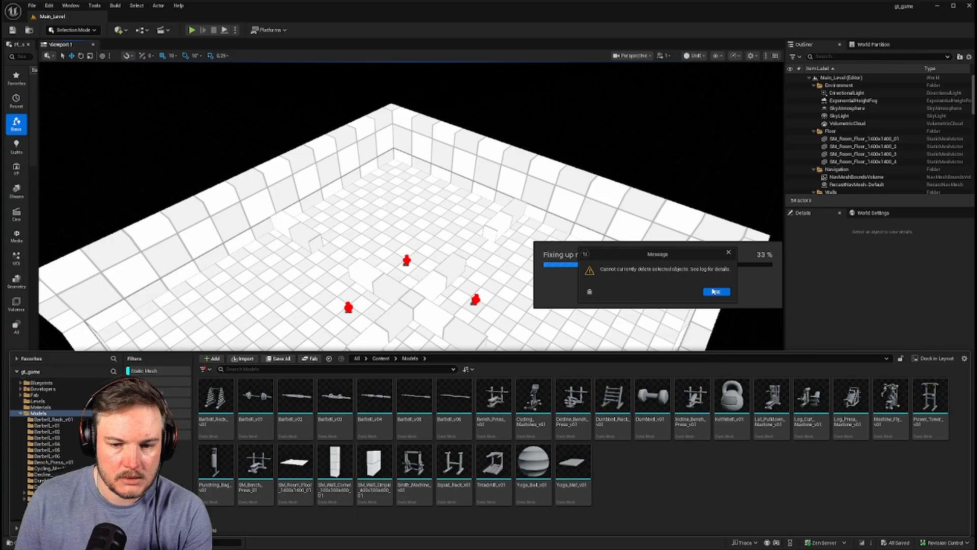
click(716, 292)
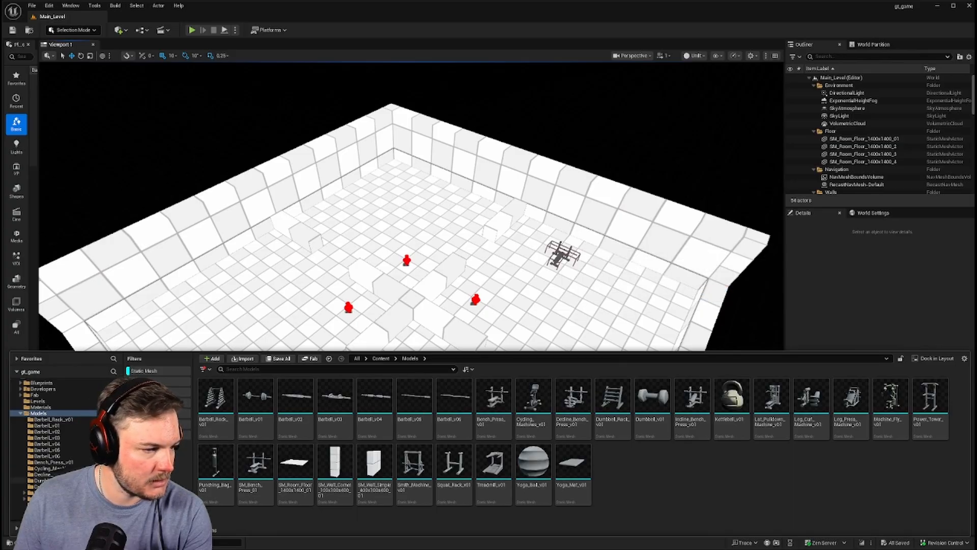
Turn off the Static Mesh filter for the Equipment folder and open its Barbell_Rack_v01 subfolder
scroll(61, 481, down, 1)
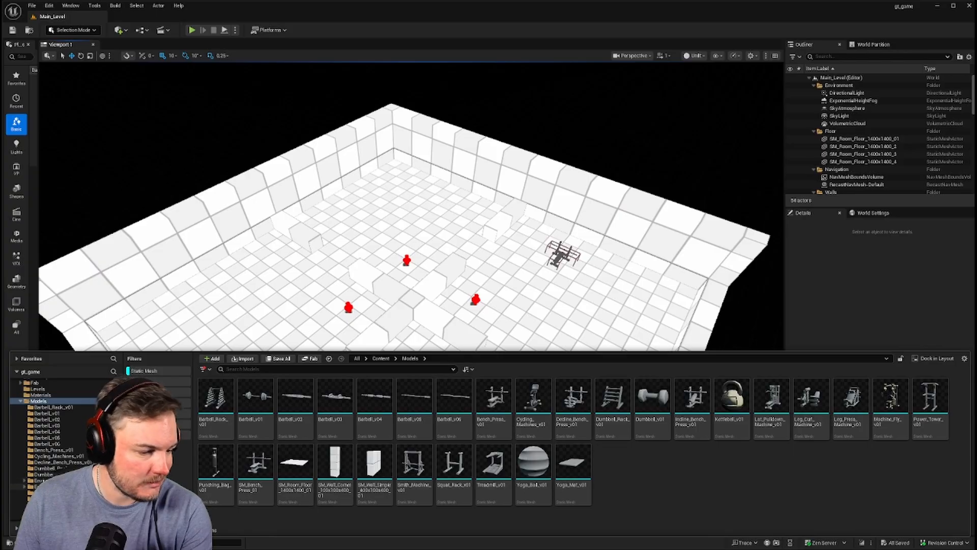
click(32, 486)
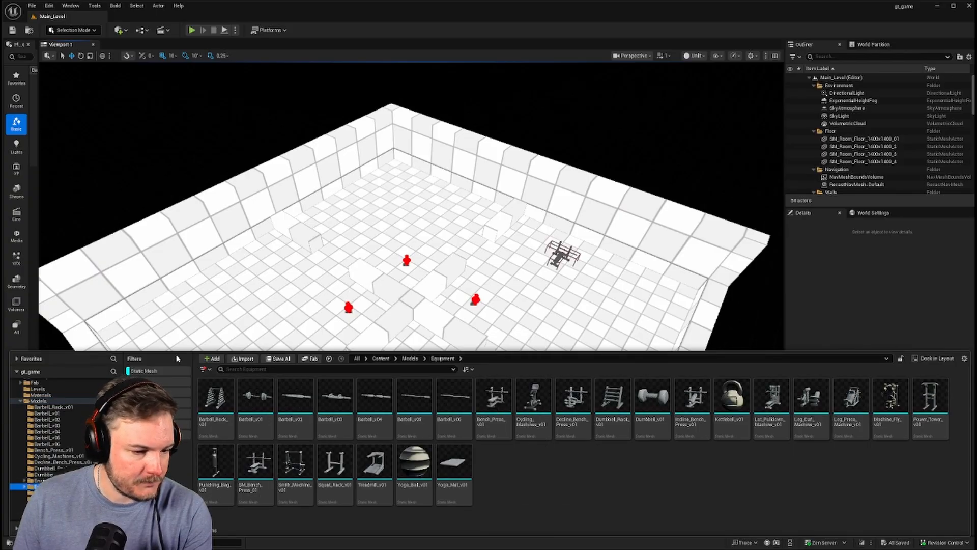
click(147, 371)
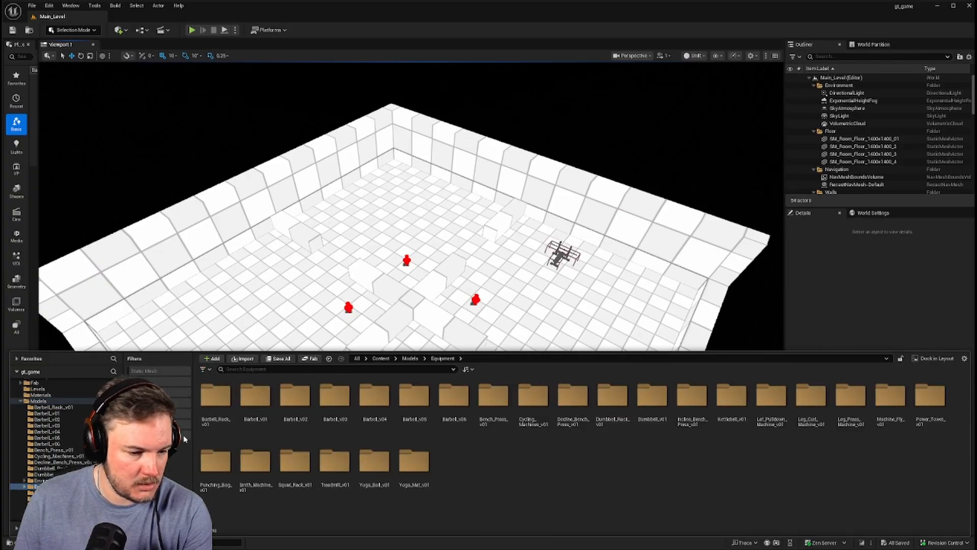
double_click(216, 399)
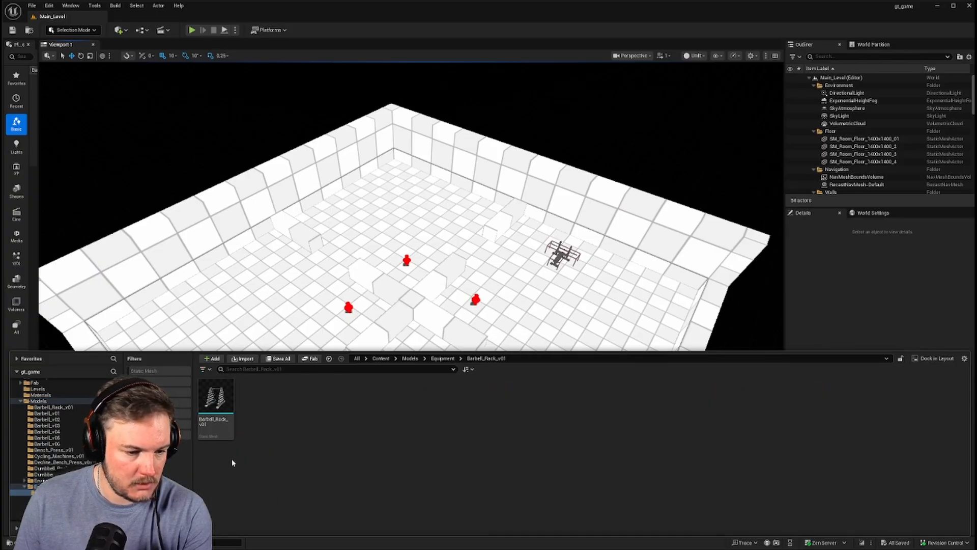
Import SM_Barbell_Rack_01.fbx into the Barbell_Rack_v01 folder with the Default Assets Pipeline, after reviewing its import options
right_click(290, 401)
click(345, 110)
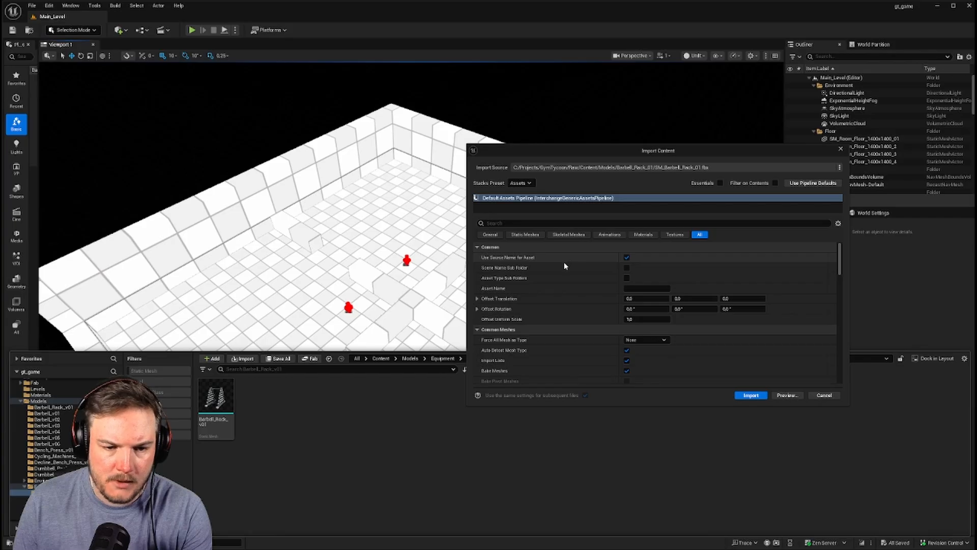
scroll(563, 265, down, 2)
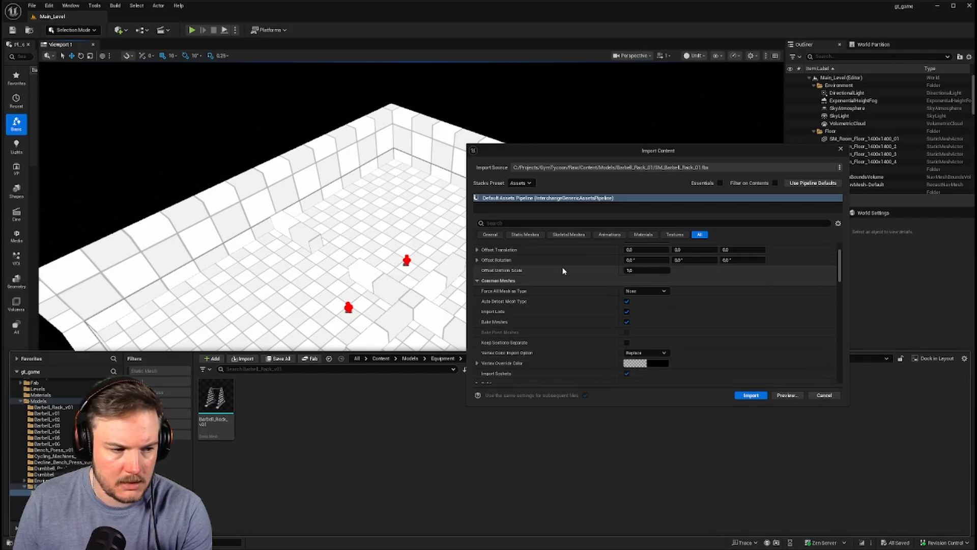
scroll(563, 270, down, 1)
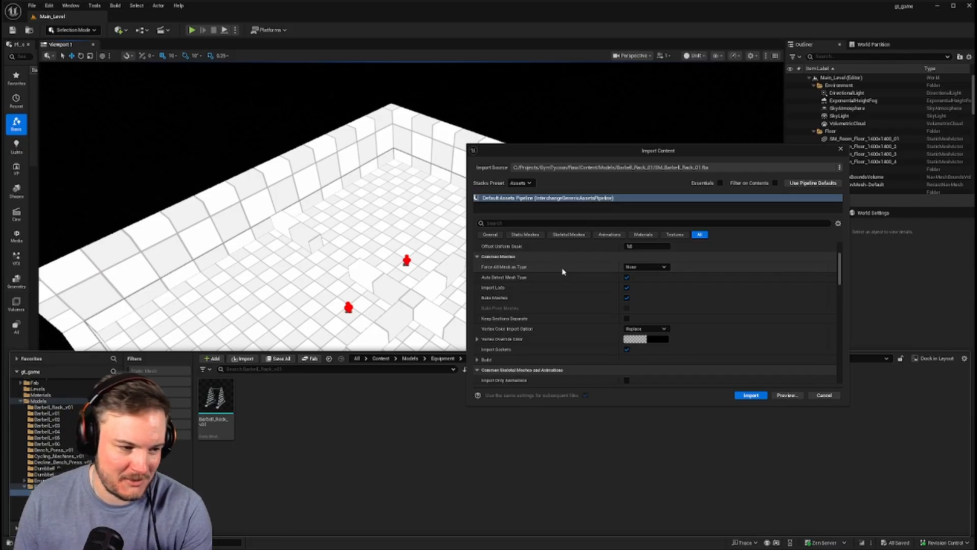
scroll(584, 272, down, 1)
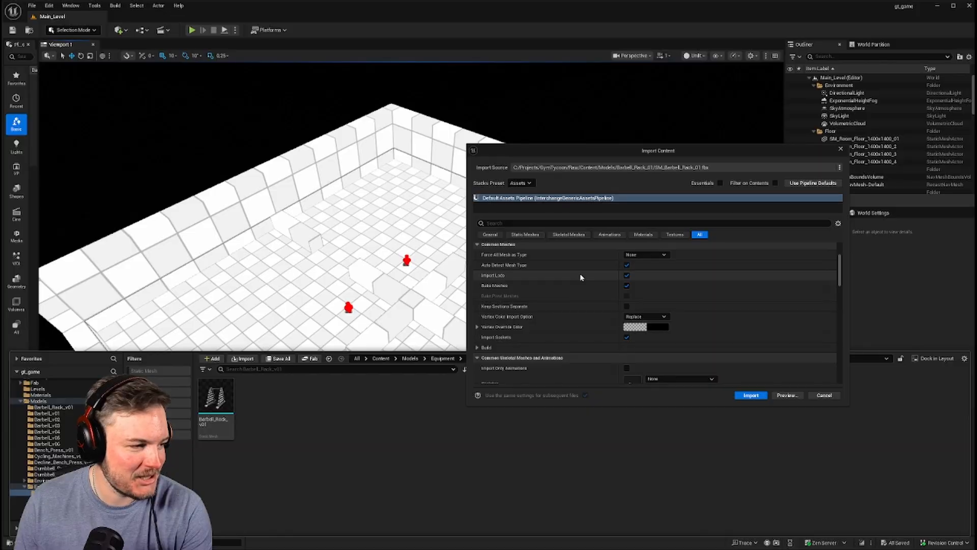
scroll(581, 279, down, 7)
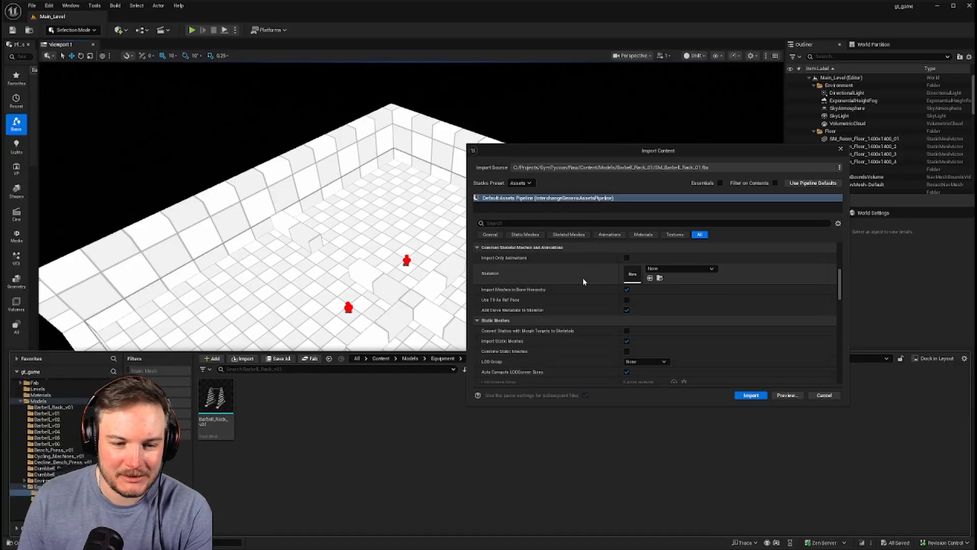
click(750, 396)
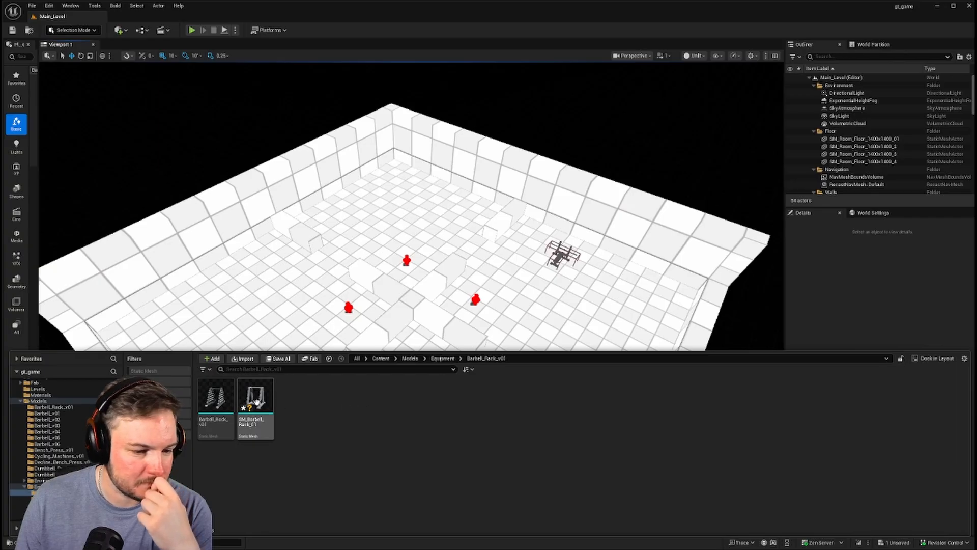
Open the imported SM_Barbell_Rack_01 mesh, dock its editor beside Main_Level and inspect the rack from several sides
double_click(256, 402)
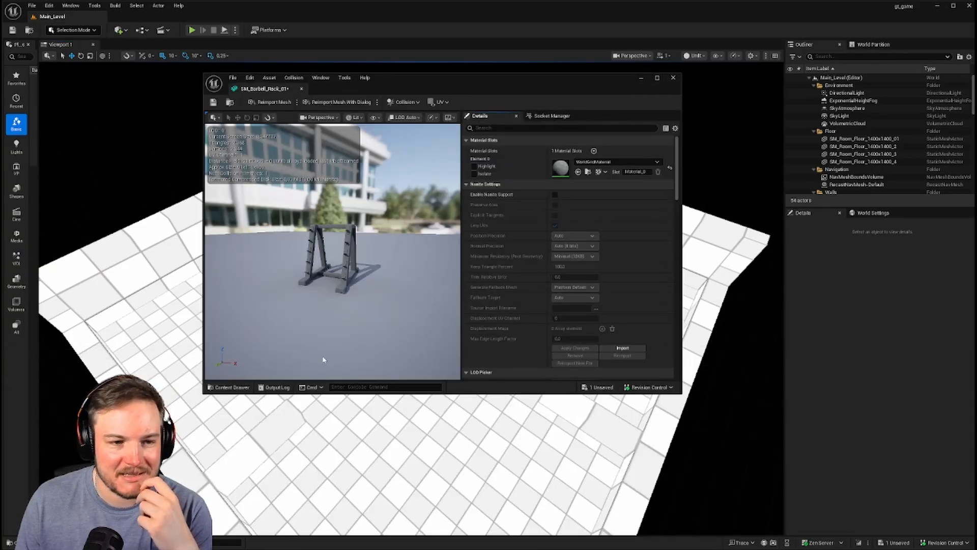
drag(280, 88, 204, 18)
right_drag(264, 214, 479, 234)
scroll(265, 293, down, 3)
right_drag(265, 292, 417, 275)
right_drag(264, 275, 463, 311)
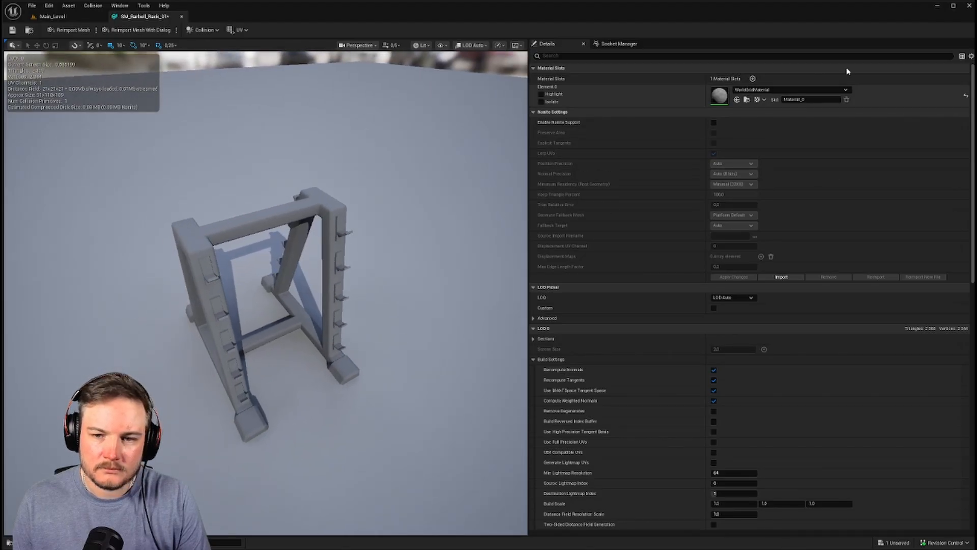
Return to Main_Level, look over the gym room and start playing the level in the editor
click(65, 16)
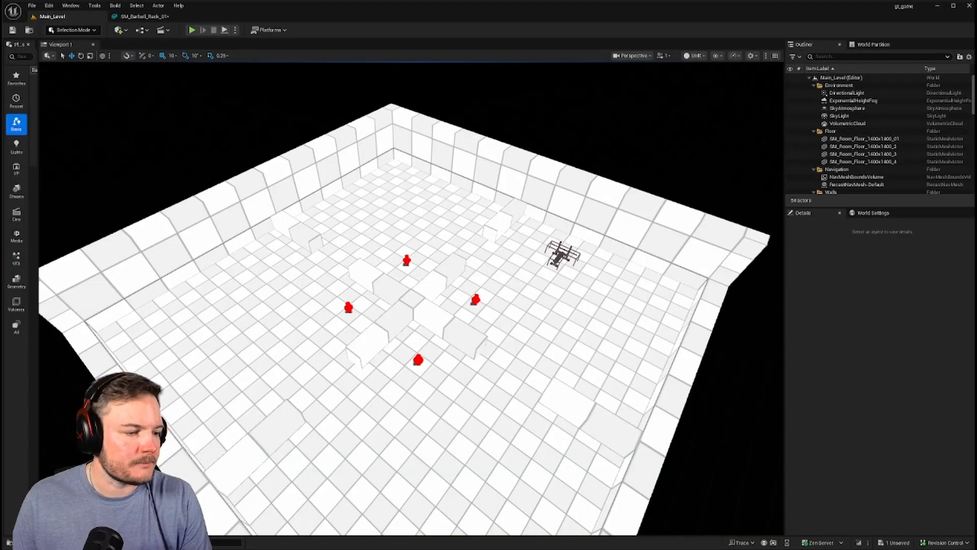
right_drag(305, 295, 447, 308)
key(w)
key(w)
key(s)
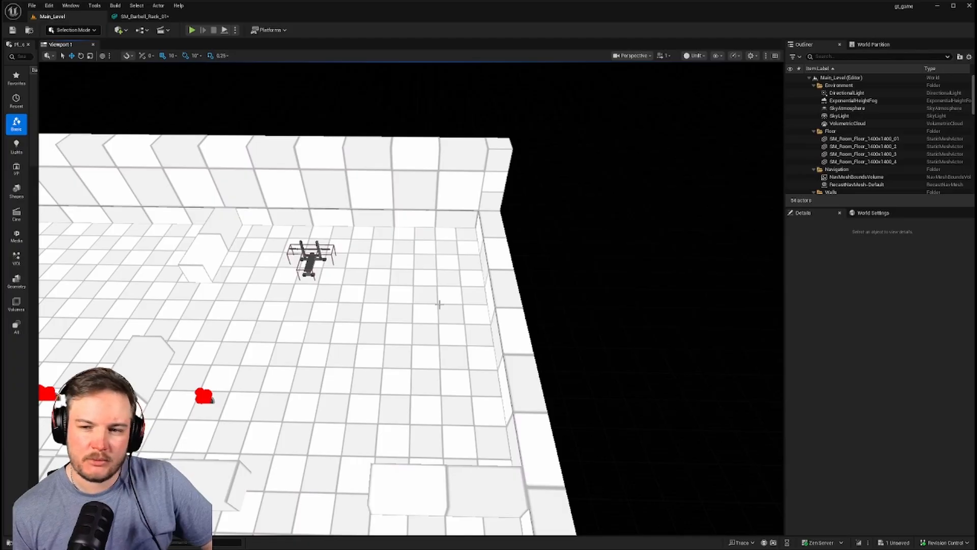
right_drag(451, 298, 379, 299)
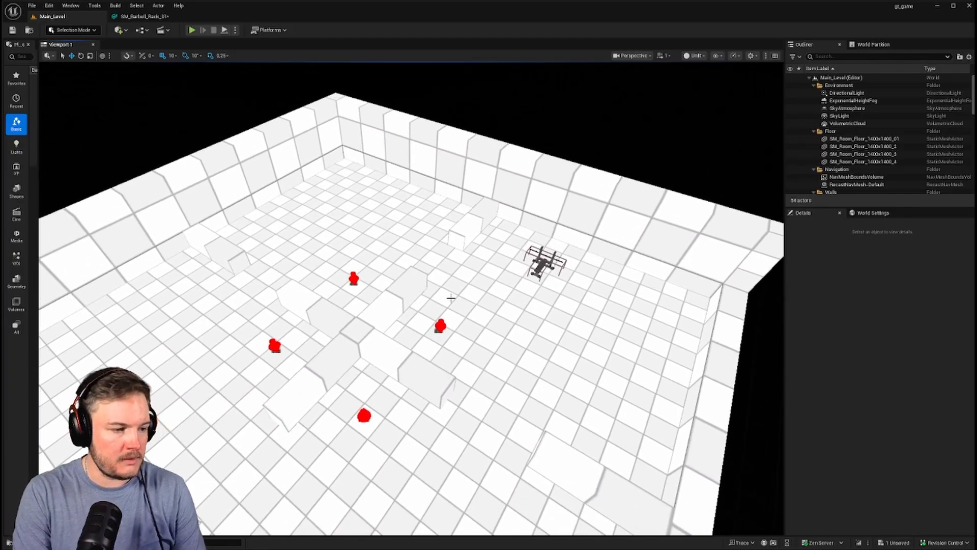
key(alt+p)
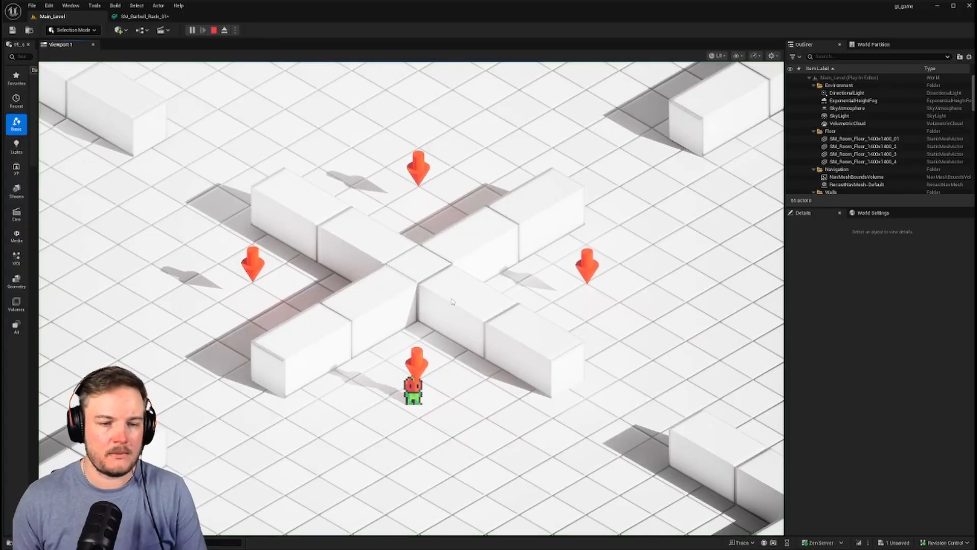
Zoom and pan around the running gym level to examine the room, equipment and characters, and stop the play session
scroll(453, 302, down, 5)
scroll(461, 302, up, 2)
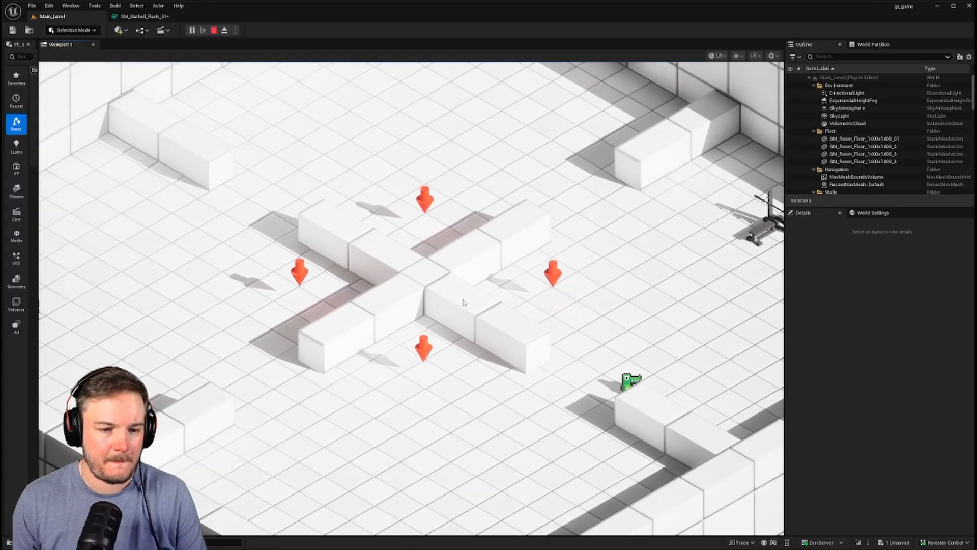
scroll(464, 303, down, 1)
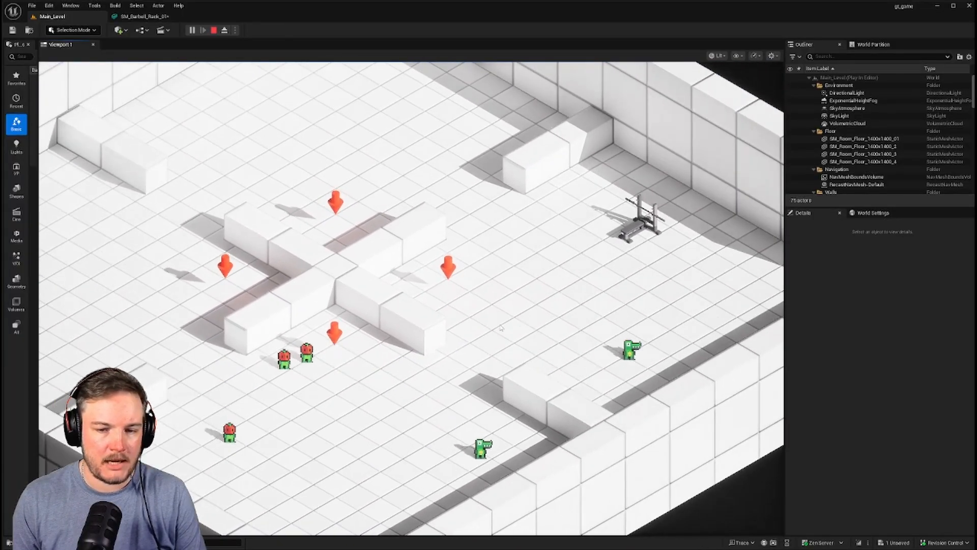
scroll(439, 331, up, 1)
key(w)
key(a)
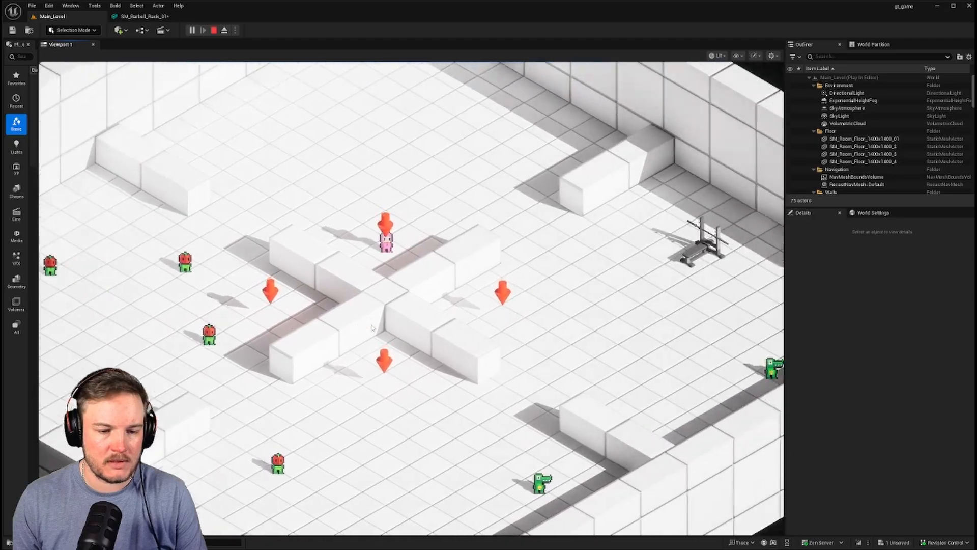
key(s)
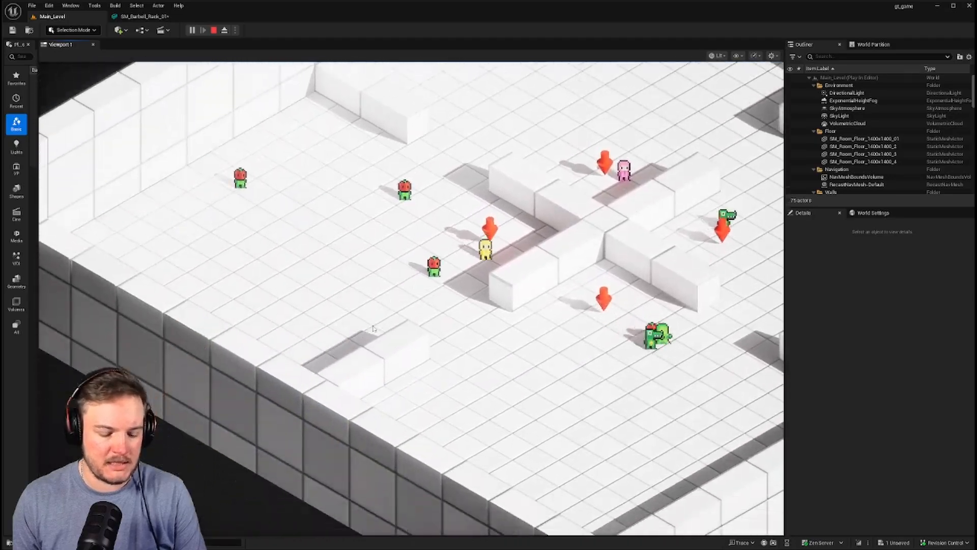
scroll(373, 328, up, 3)
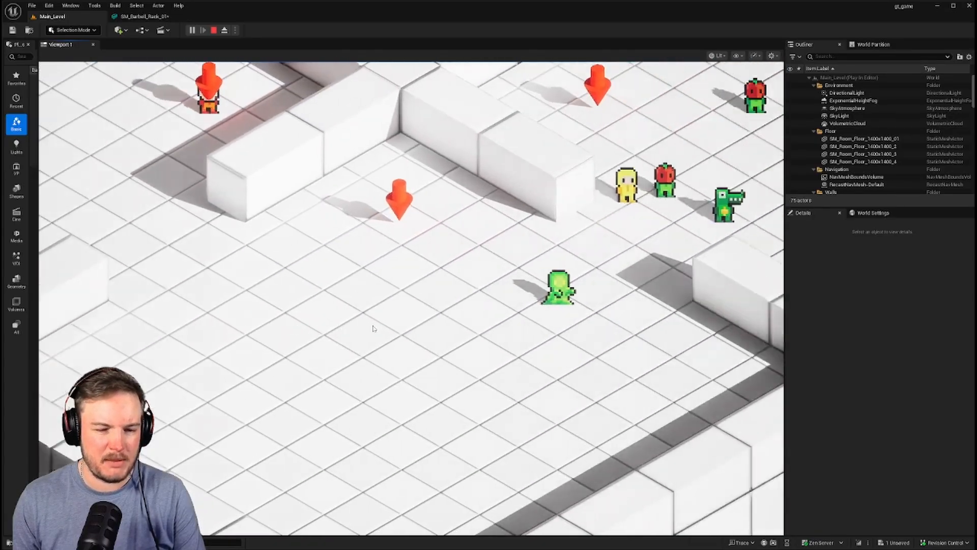
scroll(373, 326, down, 2)
key(w)
key(d)
key(a)
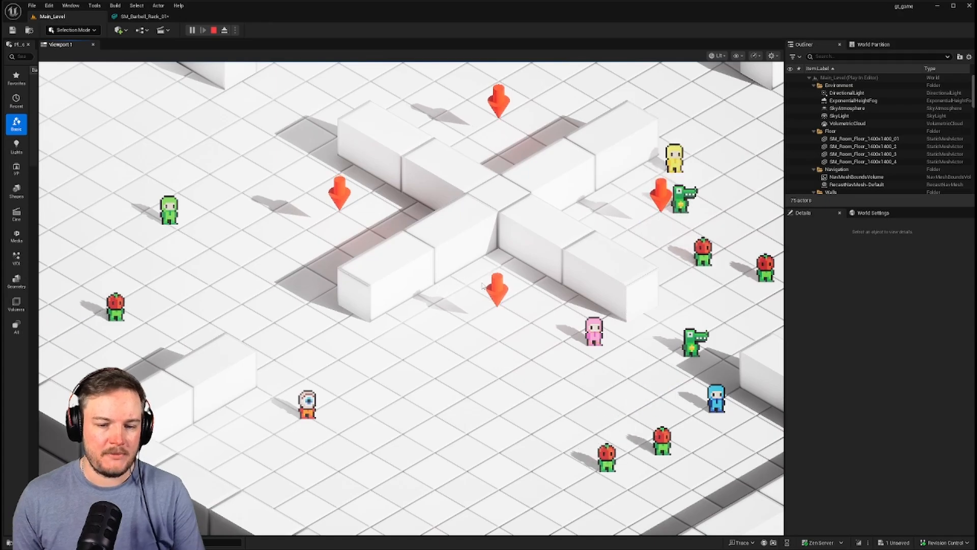
key(s)
key(d)
key(w)
scroll(482, 282, up, 3)
scroll(482, 282, down, 3)
key(a)
scroll(483, 282, down, 2)
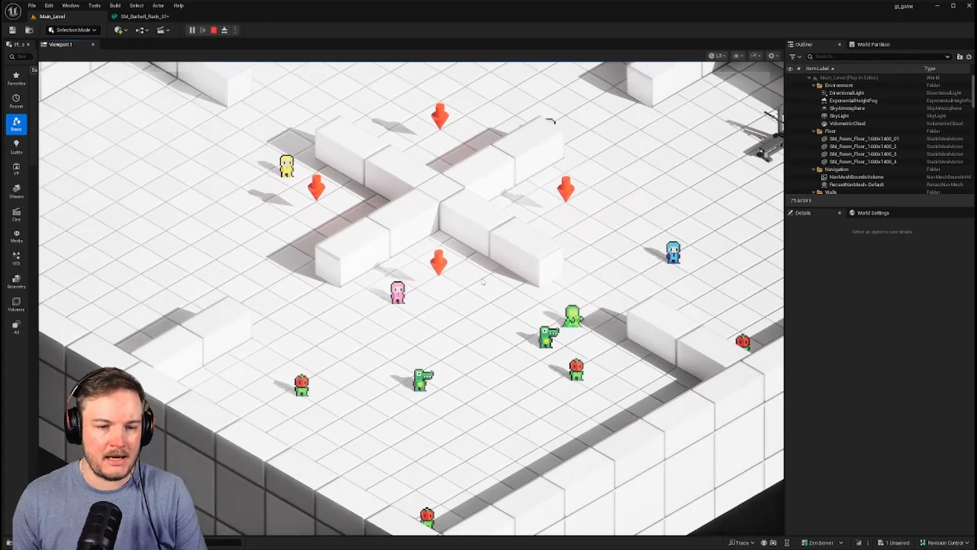
key(w)
scroll(483, 283, up, 3)
scroll(484, 284, down, 3)
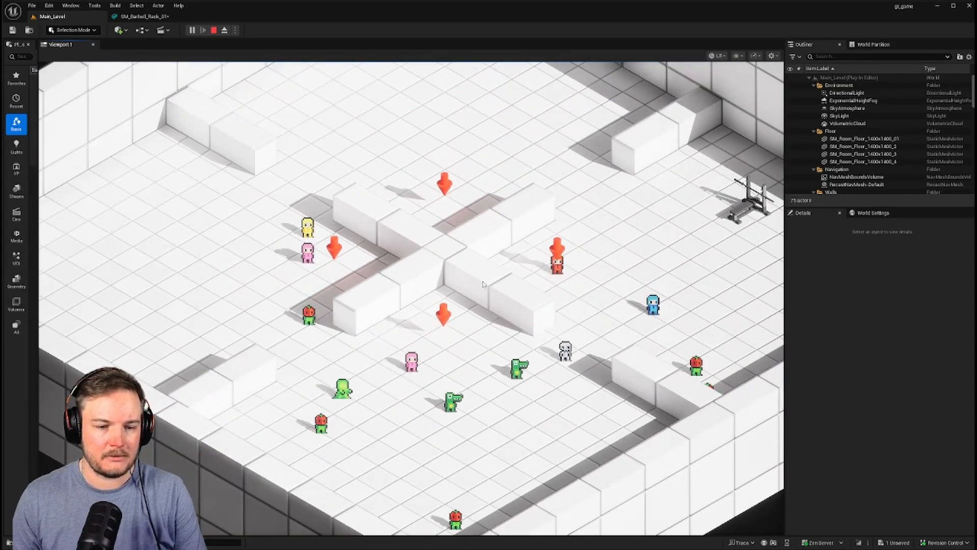
key(d)
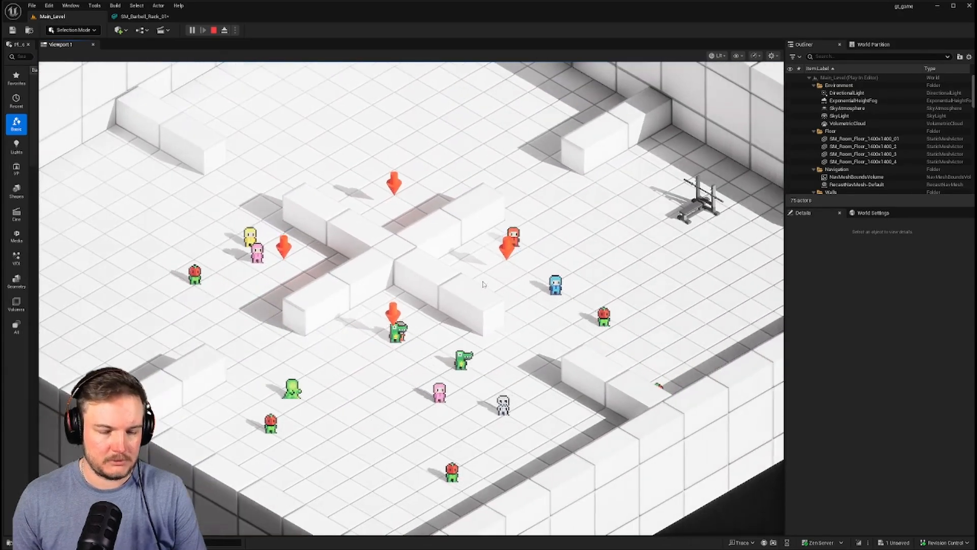
key(a)
key(d)
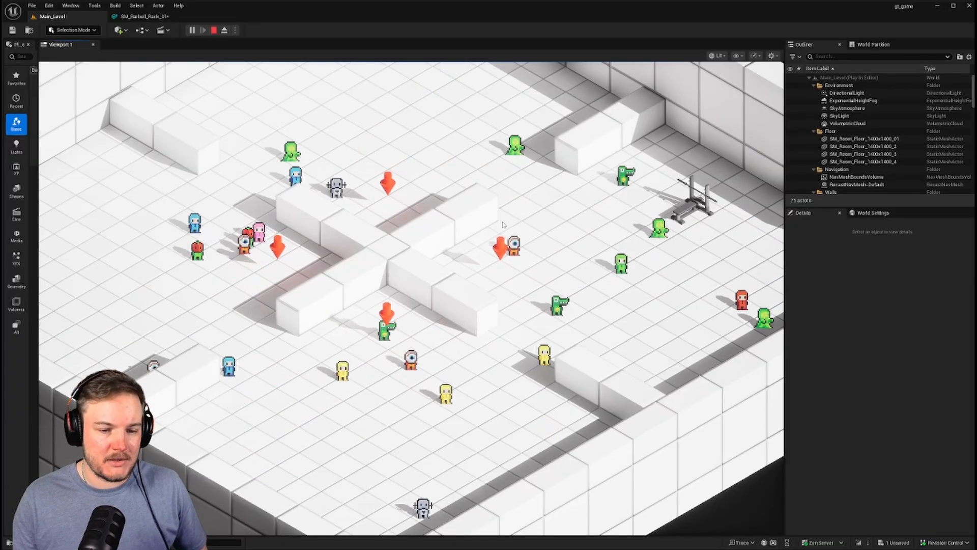
key(Escape)
scroll(491, 223, down, 8)
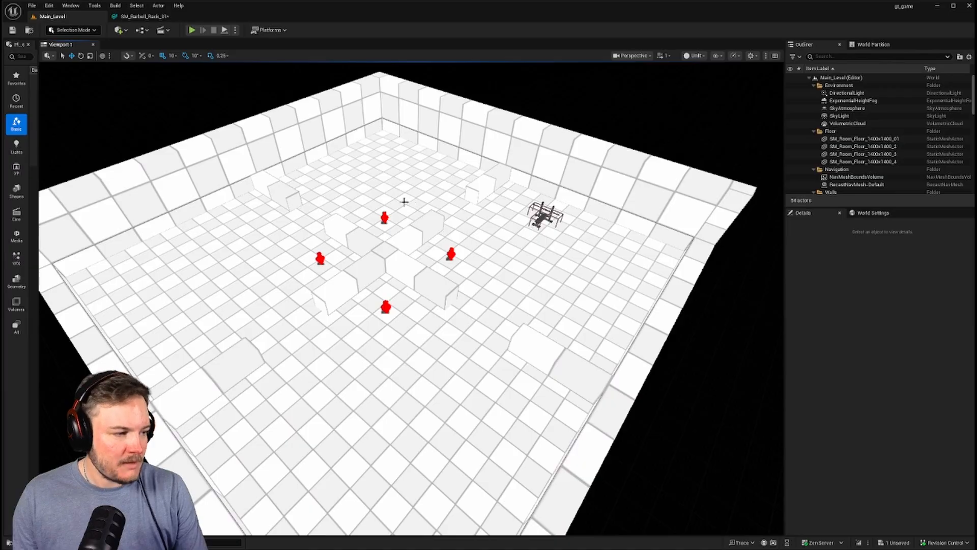
Create a new level from the Basic template and show its viewport in Lit mode
click(32, 6)
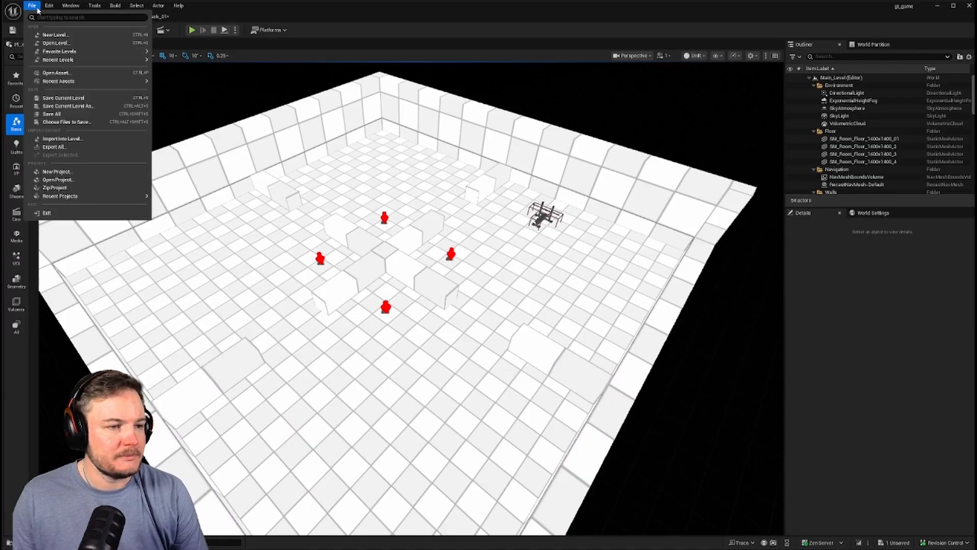
click(55, 35)
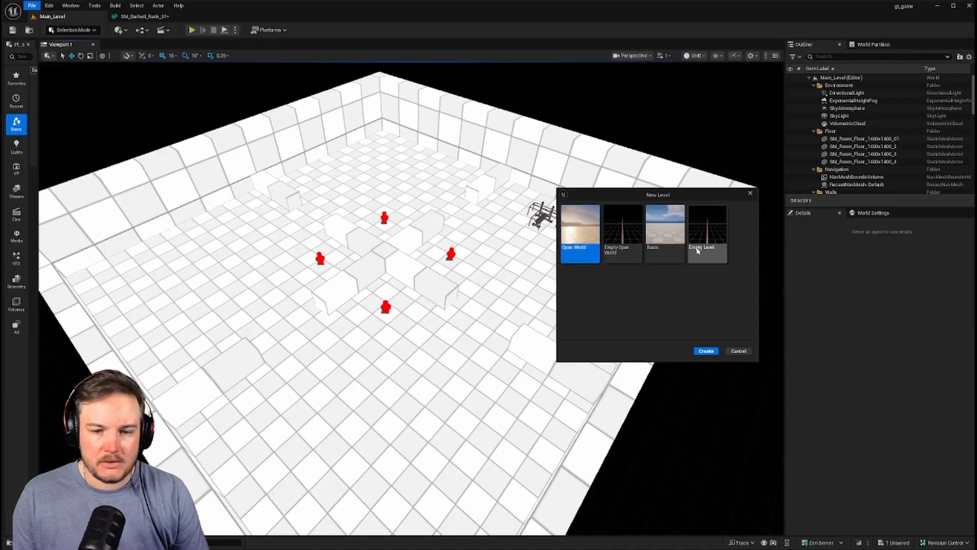
double_click(664, 233)
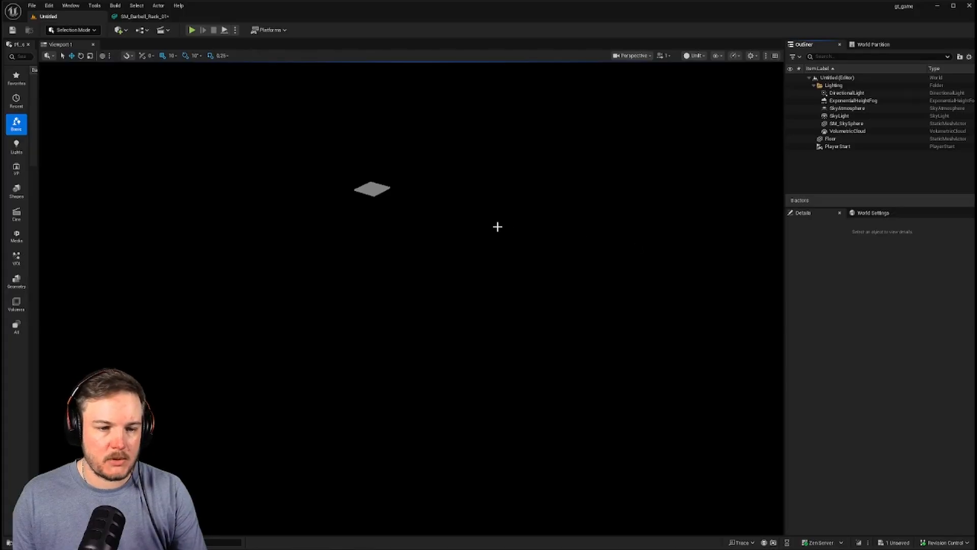
key(alt+4)
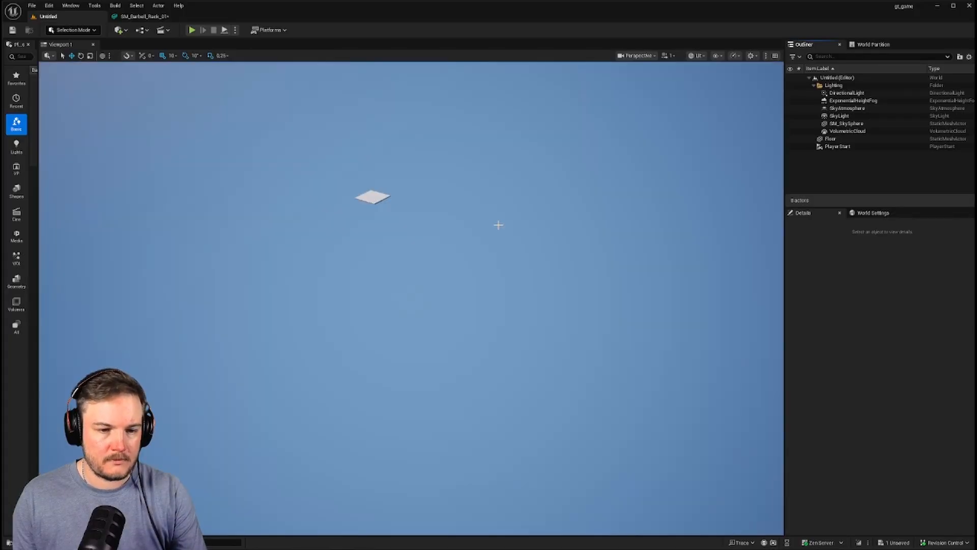
Place the SM_Barbell_Rack_01 and SM_Bench_Press_01 meshes on the new level's floor
click(379, 200)
key(f)
right_drag(496, 244, 618, 269)
key(w)
key(a)
scroll(618, 270, up, 1)
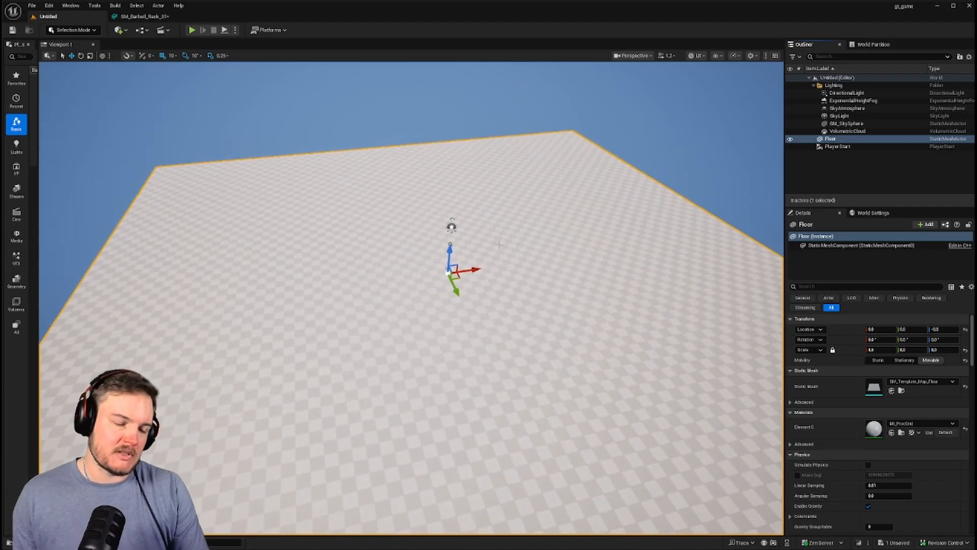
key(ctrl+space)
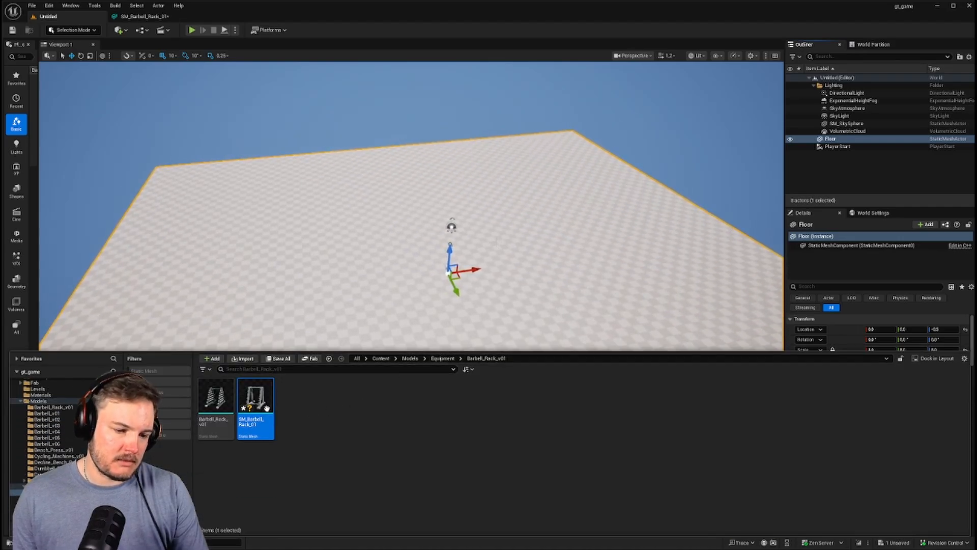
drag(267, 408, 257, 277)
key(ctrl+space)
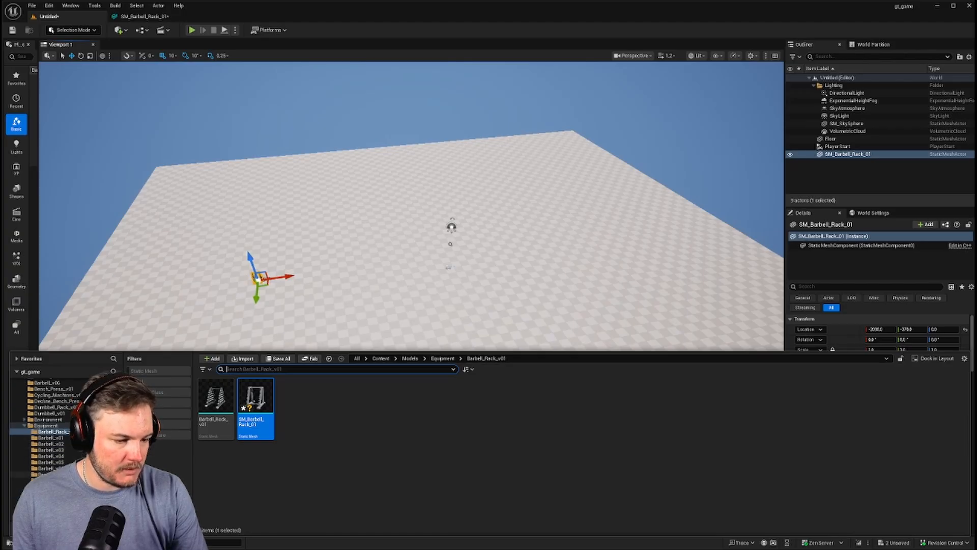
click(49, 475)
drag(271, 412, 298, 264)
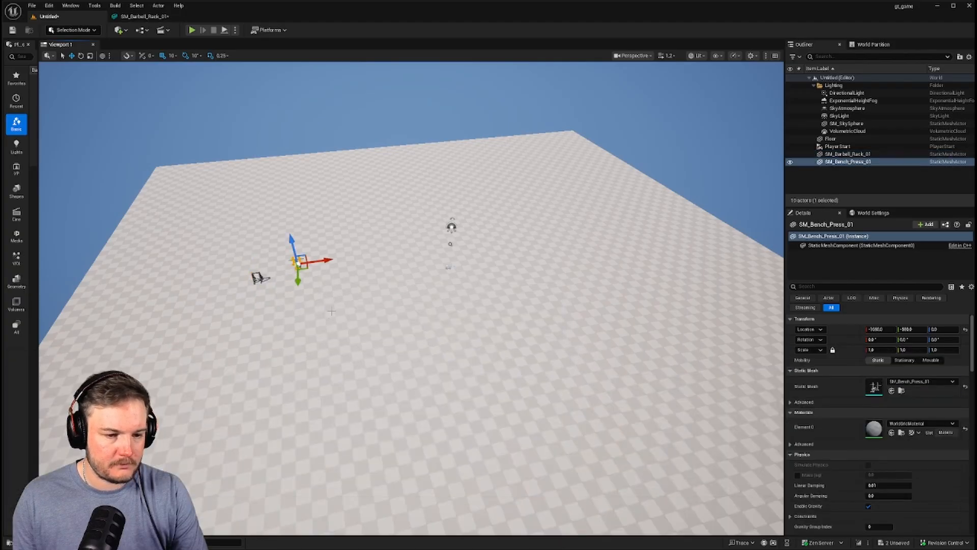
Select both the barbell rack and the bench press and reset their location to the world origin
key(w)
right_drag(331, 311, 260, 311)
ctrl+click(370, 266)
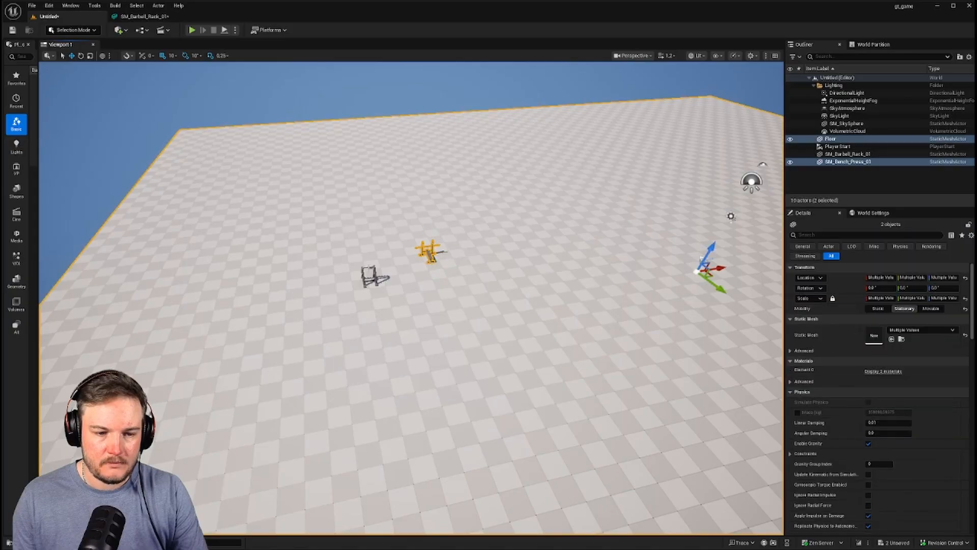
click(371, 277)
ctrl+click(430, 252)
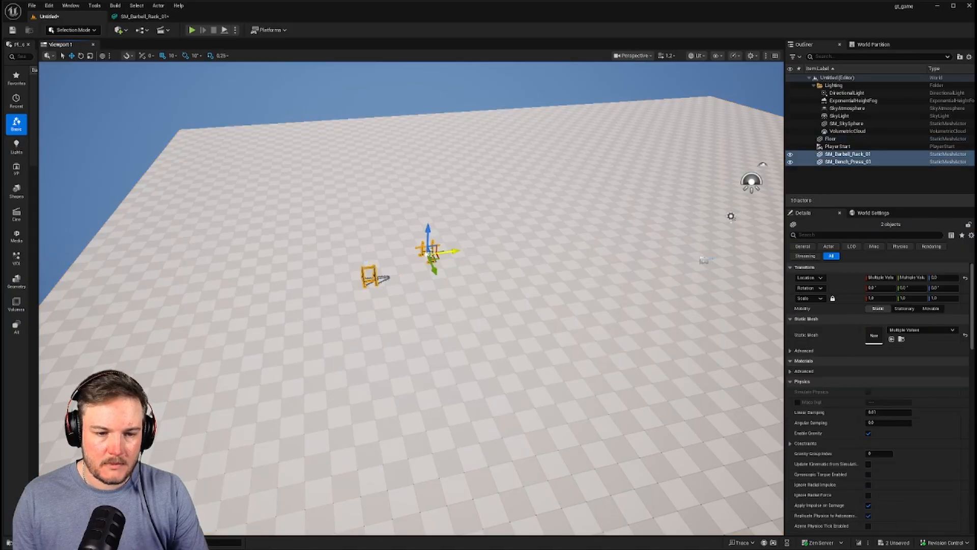
click(966, 277)
key(f)
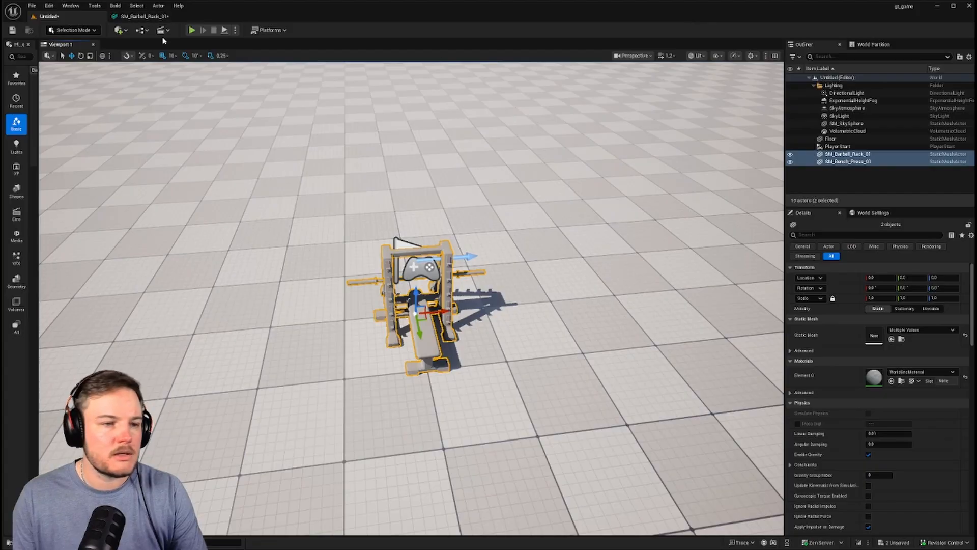
With position snapping set to 100, move the barbell rack to X 200 and PlayerStart to the opposite side of the bench press
click(174, 56)
click(191, 109)
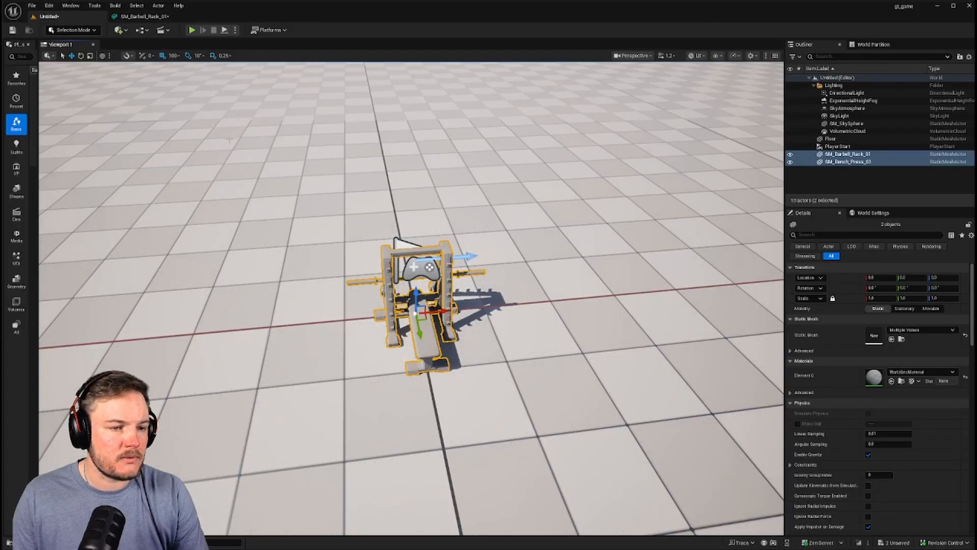
click(459, 274)
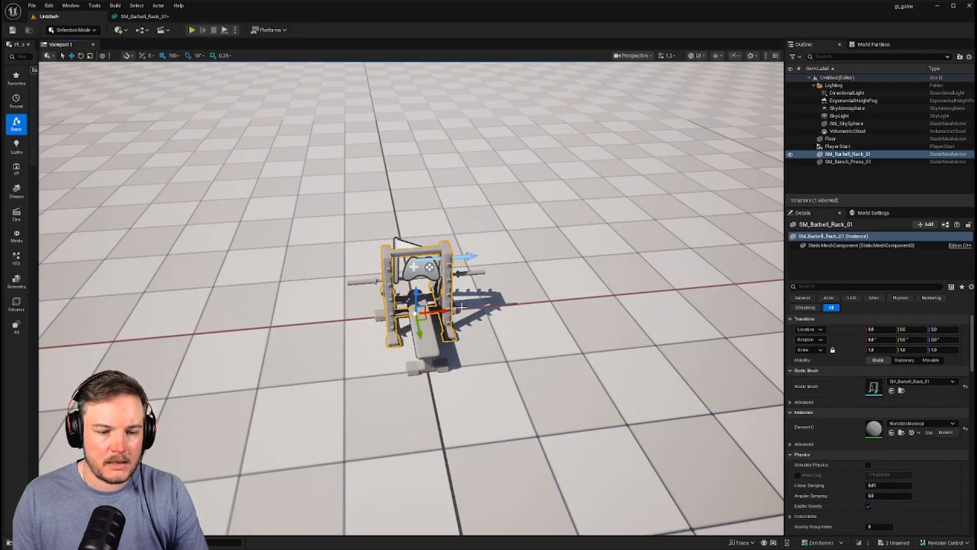
drag(455, 311, 550, 302)
right_drag(574, 303, 570, 301)
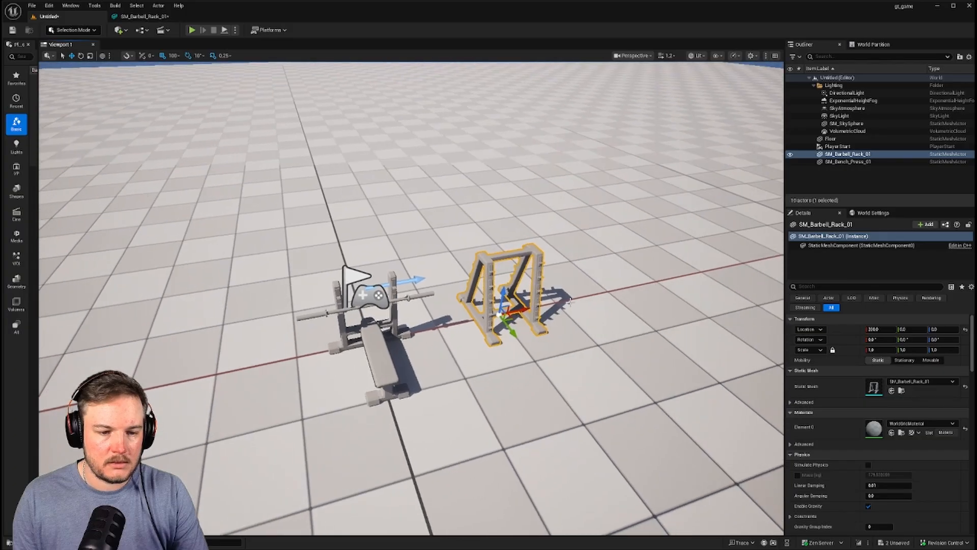
click(849, 147)
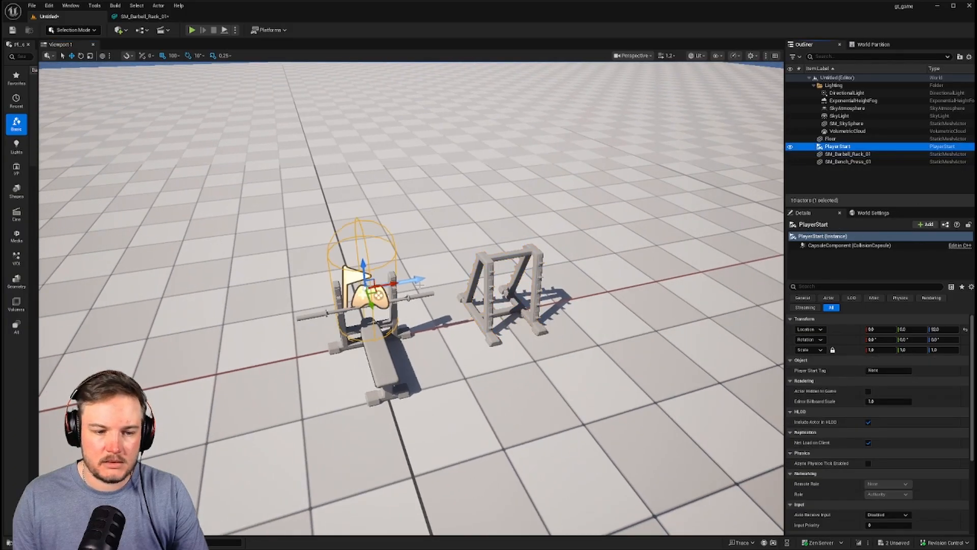
drag(415, 279, 252, 312)
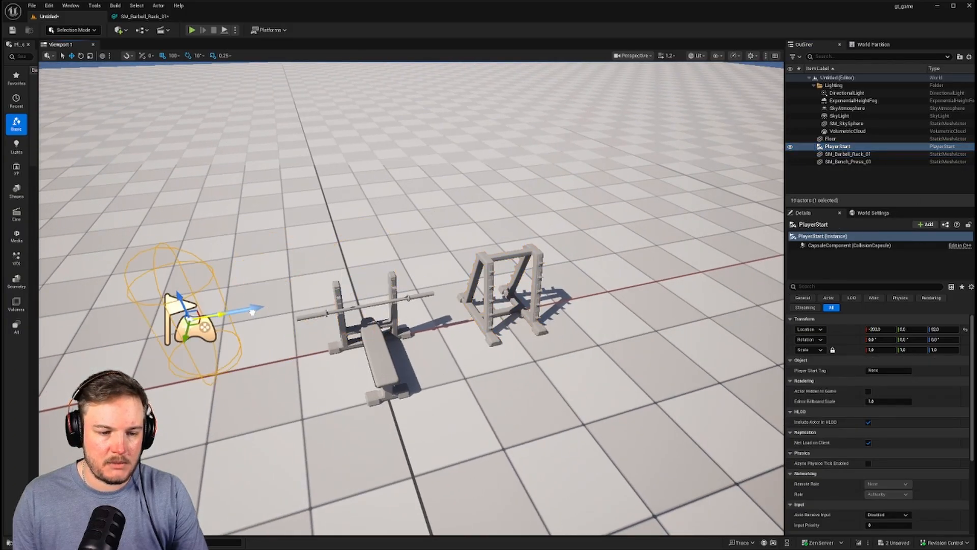
Rotate the bench press and barbell rack together by 90° about Z and shift them away from the floor's centre
click(379, 340)
ctrl+click(493, 264)
right_drag(482, 335, 502, 341)
drag(443, 322, 426, 261)
key(w)
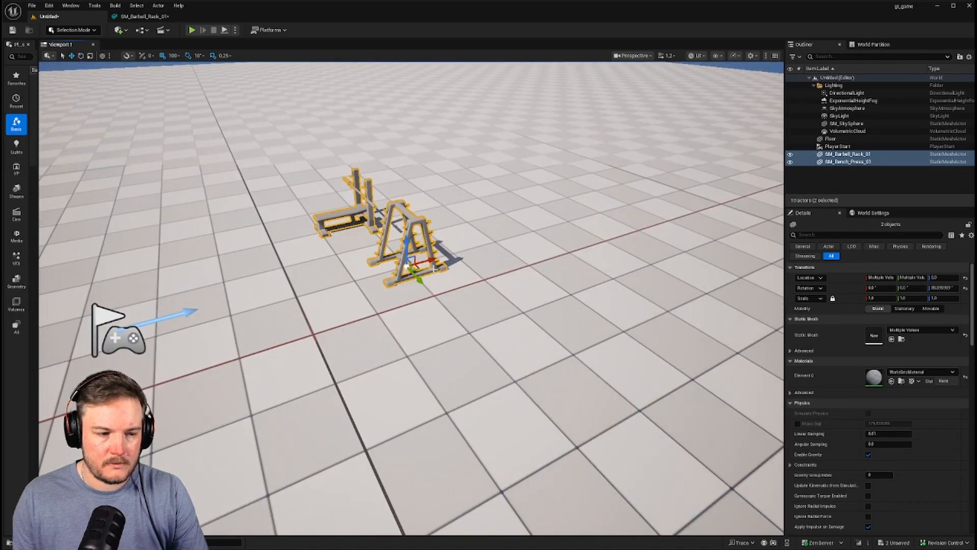
right_drag(433, 268, 582, 250)
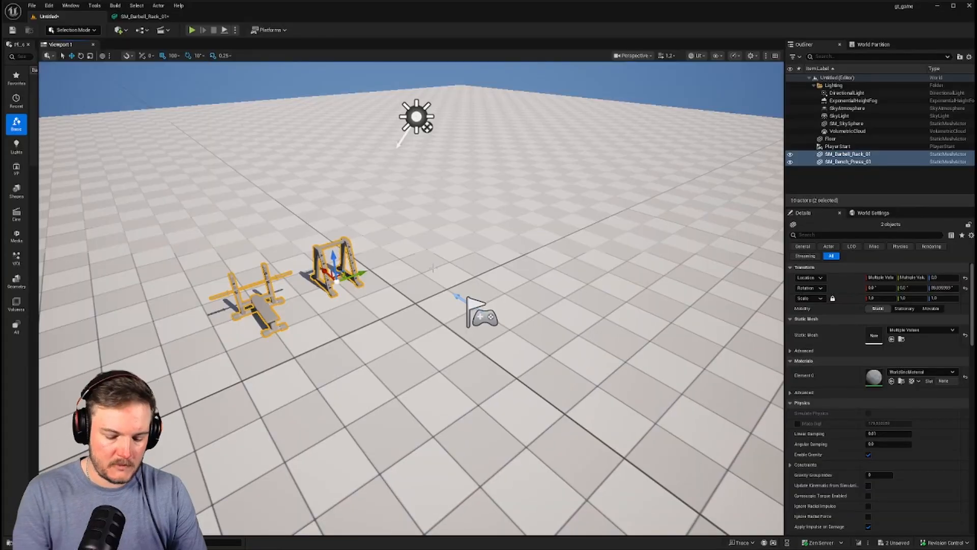
Play the test level to compare the barbell rack and bench press up close, then stop and view both in the editor
key(alt+p)
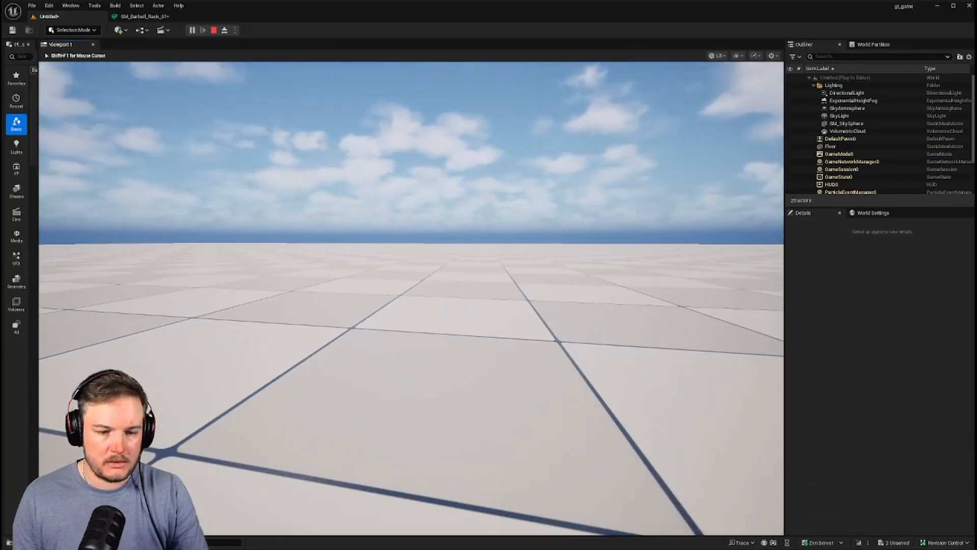
key(s)
key(a)
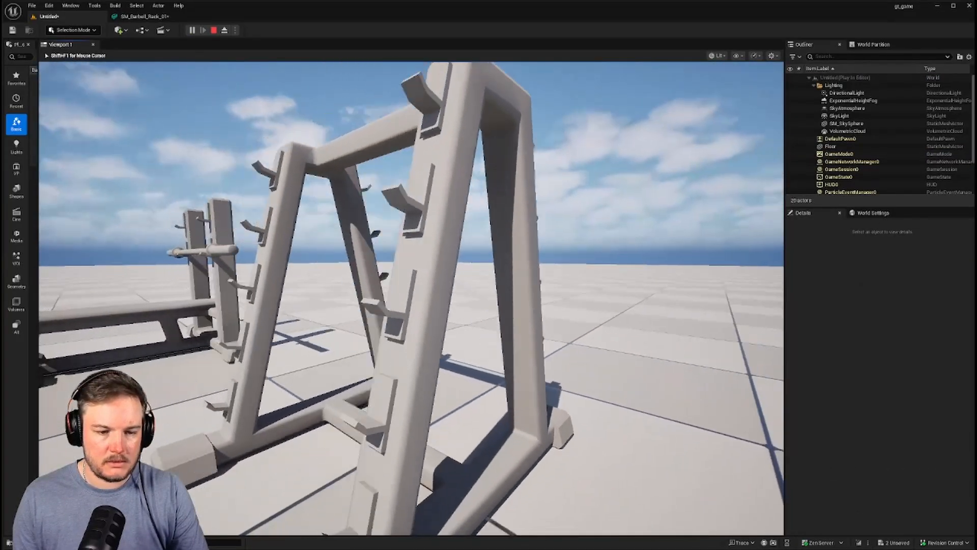
key(a)
key(w)
key(d)
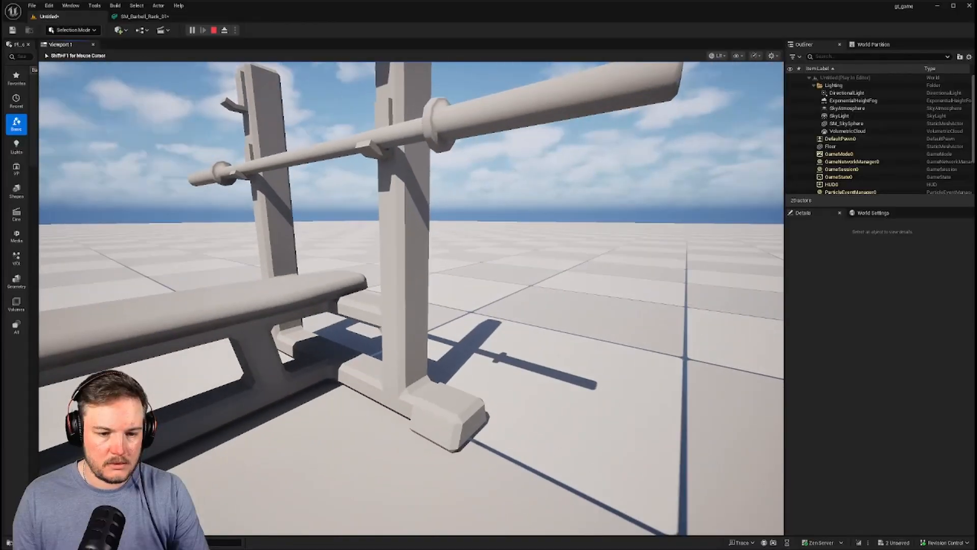
key(w)
key(s)
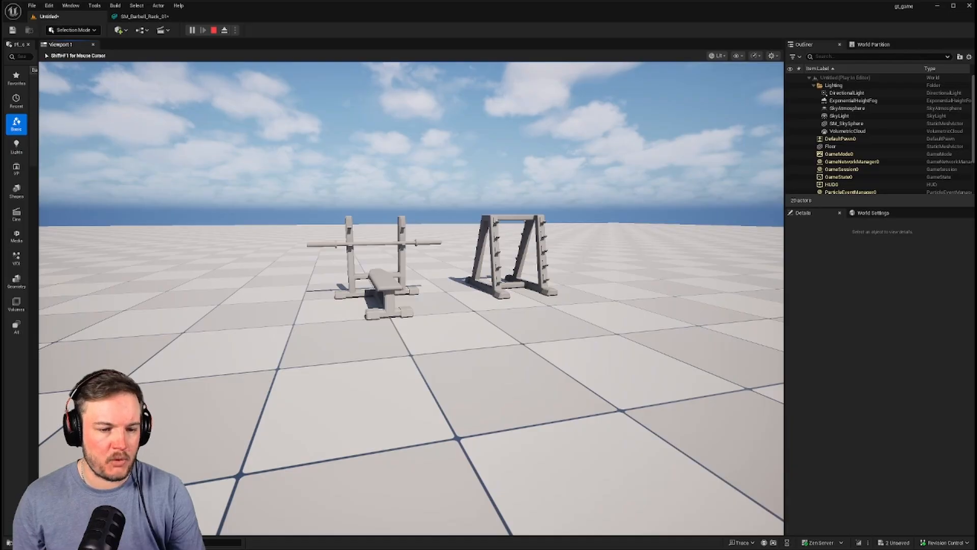
key(Escape)
key(f)
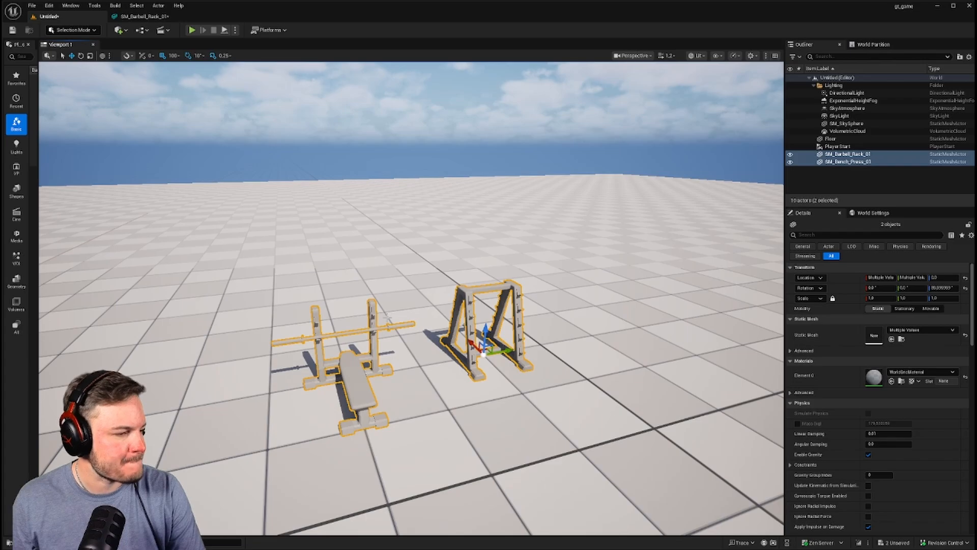
key(a)
right_drag(374, 366, 402, 381)
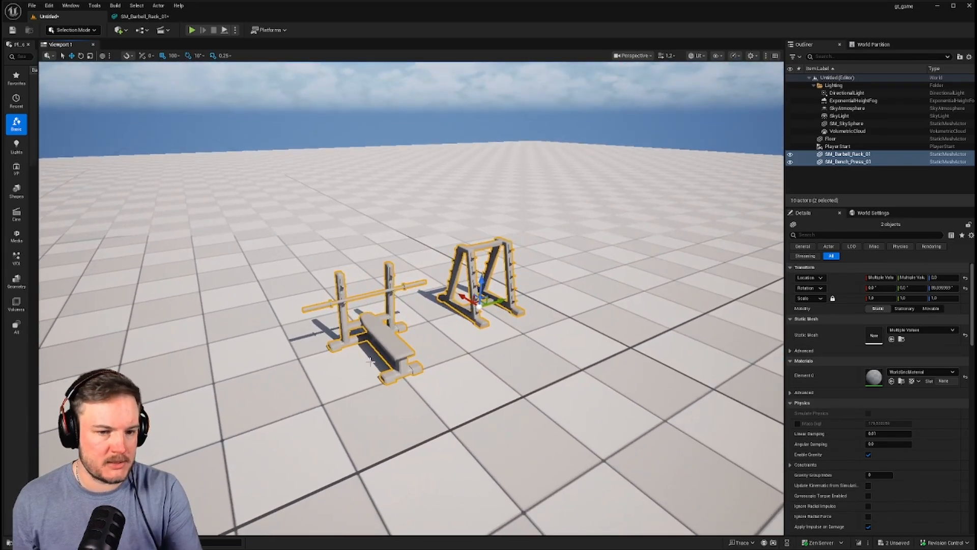
Select only the bench press in the level and open its static mesh for editing, framing the whole model
click(383, 350)
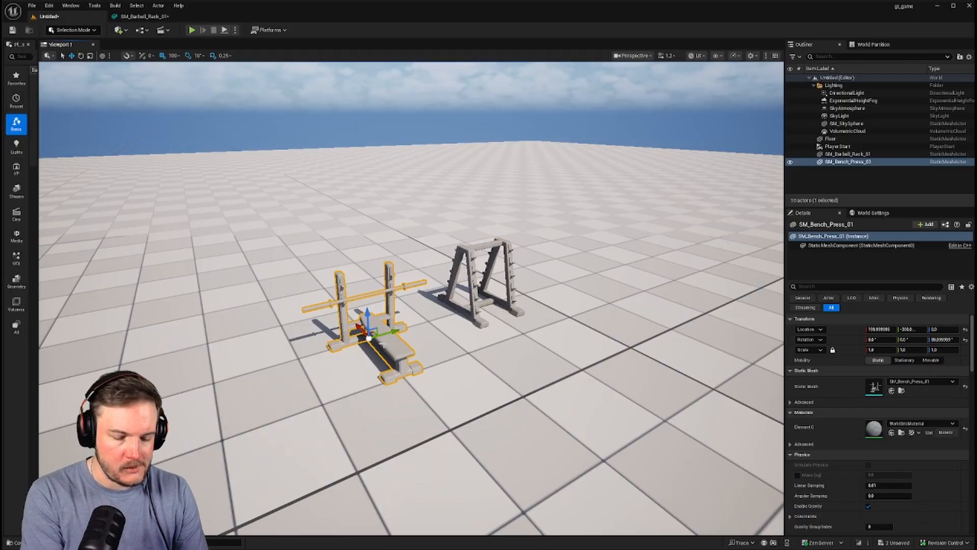
right_drag(383, 345, 171, 351)
key(ctrl+e)
key(w)
key(a)
key(e)
key(d)
key(w)
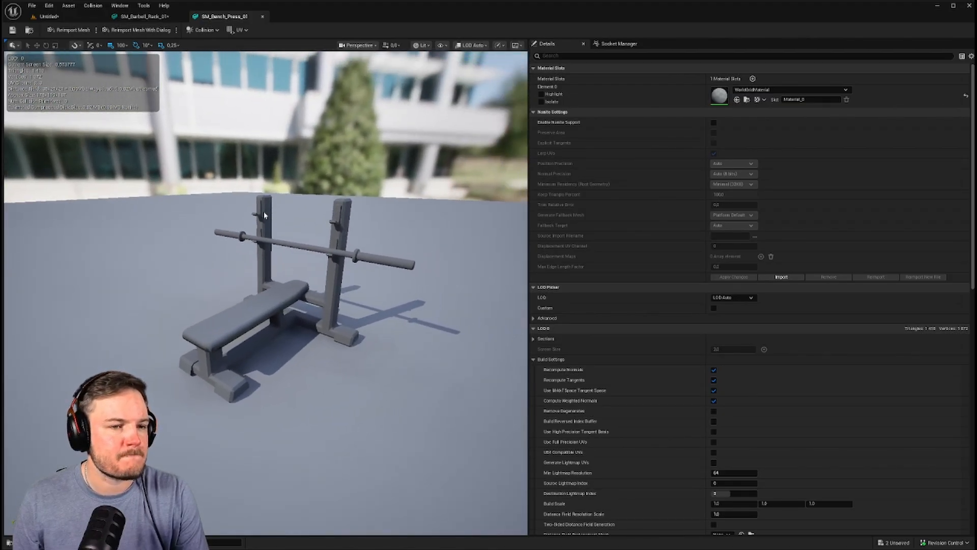
click(204, 30)
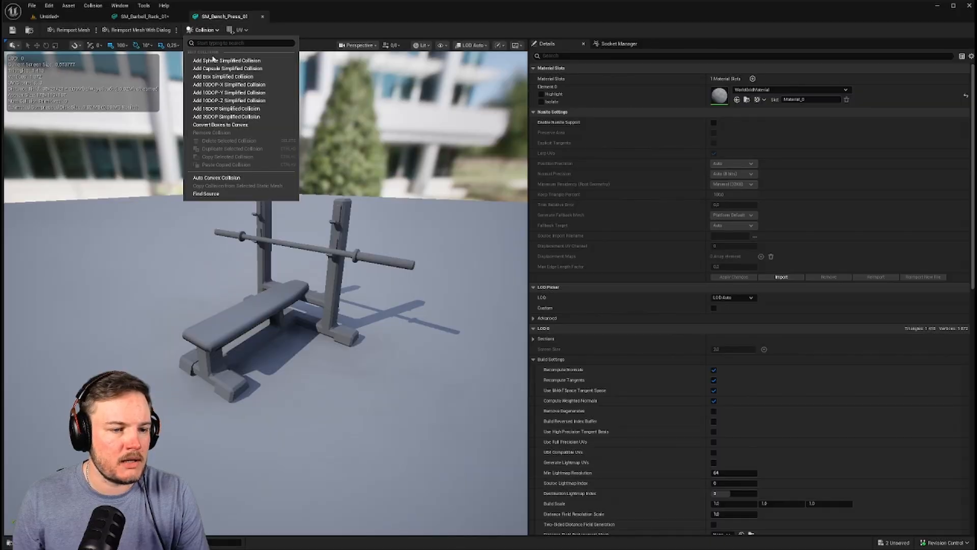
click(300, 13)
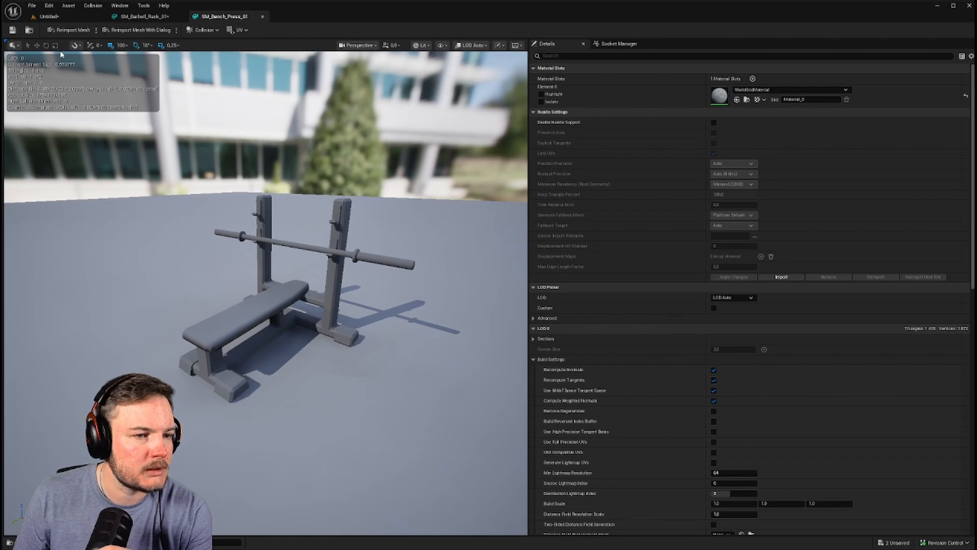
click(14, 45)
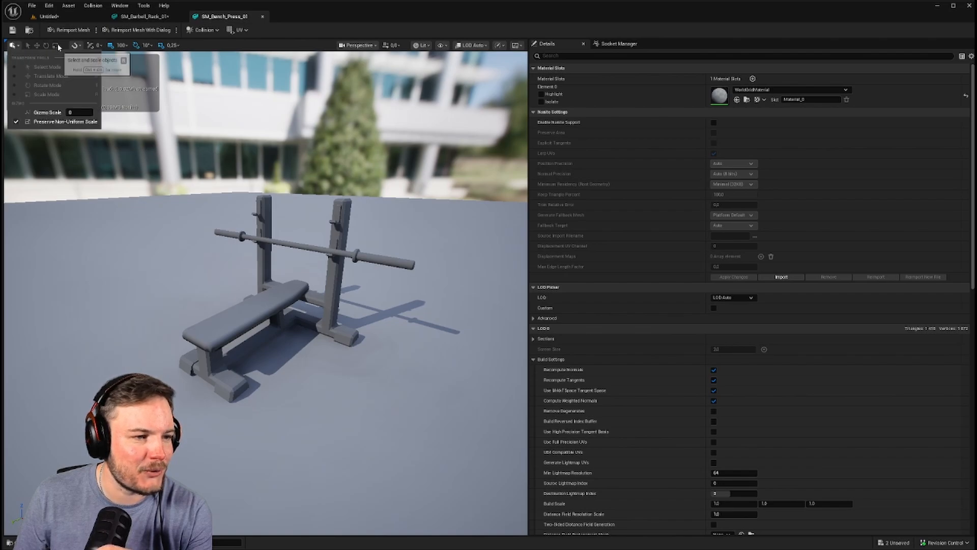
click(279, 41)
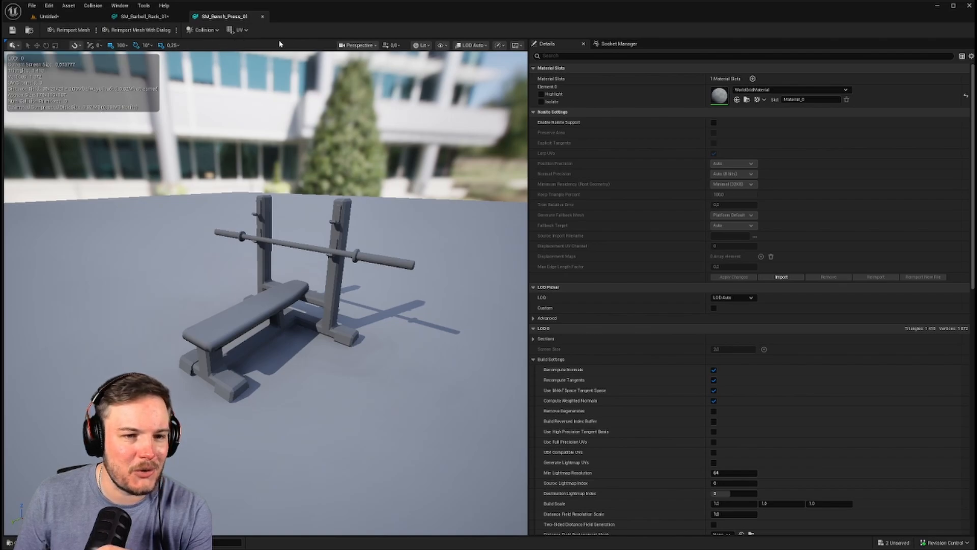
click(517, 46)
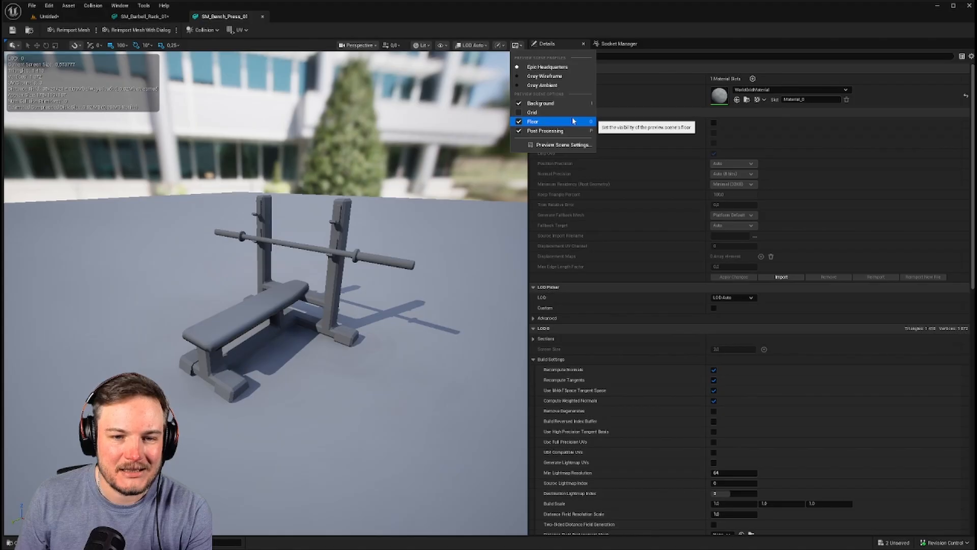
click(499, 45)
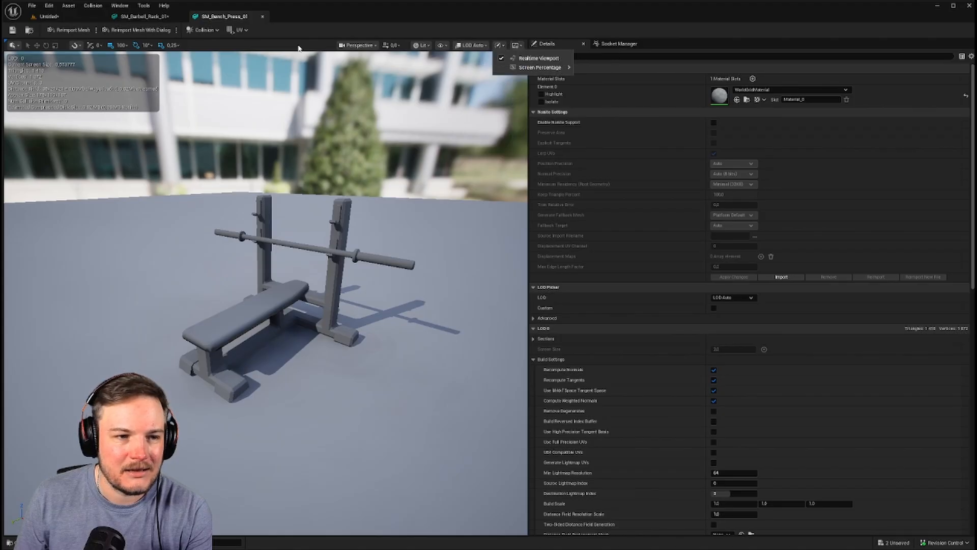
click(205, 30)
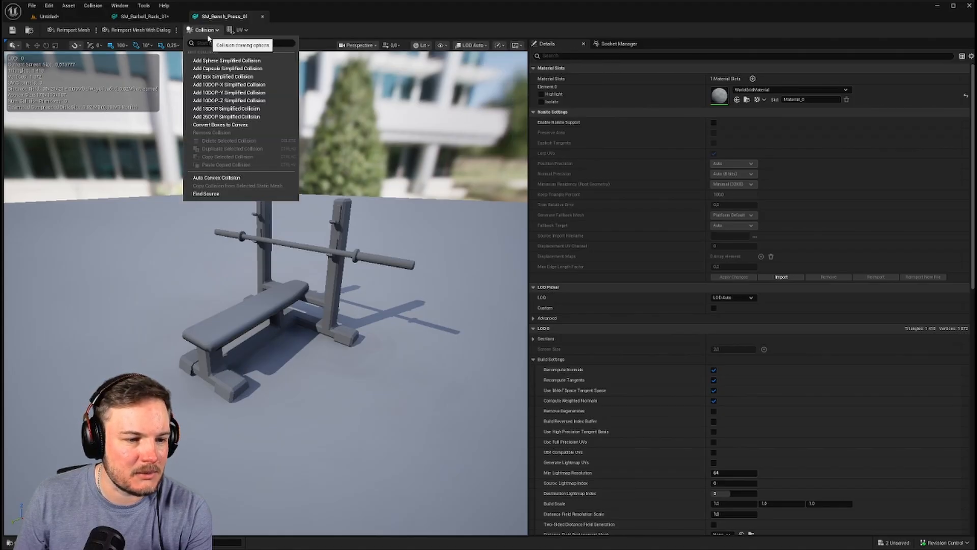
click(205, 31)
click(201, 32)
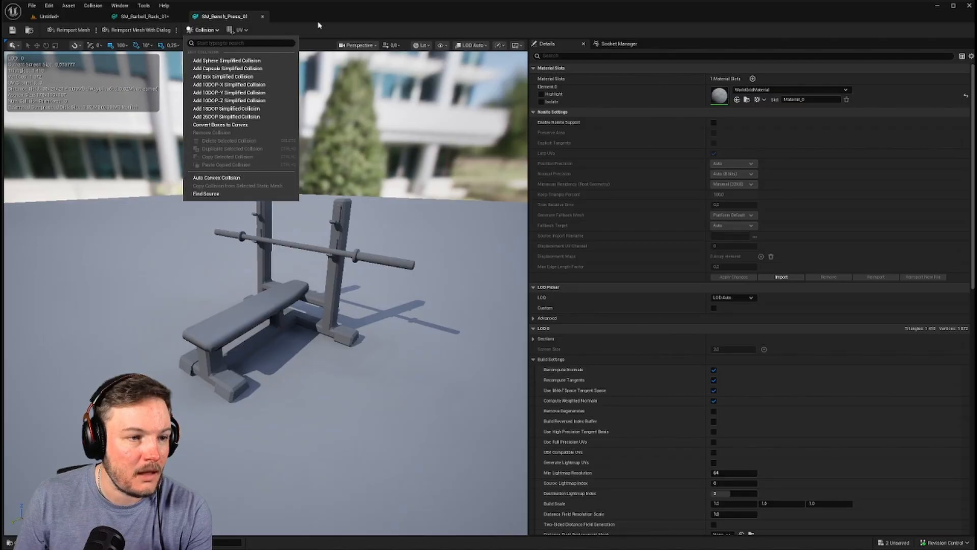
click(331, 27)
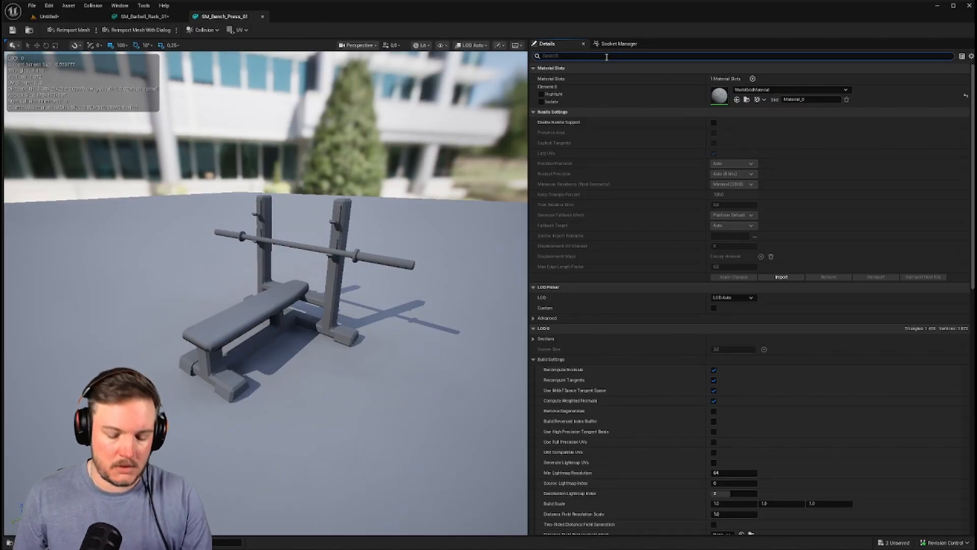
Filter the bench press mesh's details by "coll" and look for a way to display its collision
text(coll)
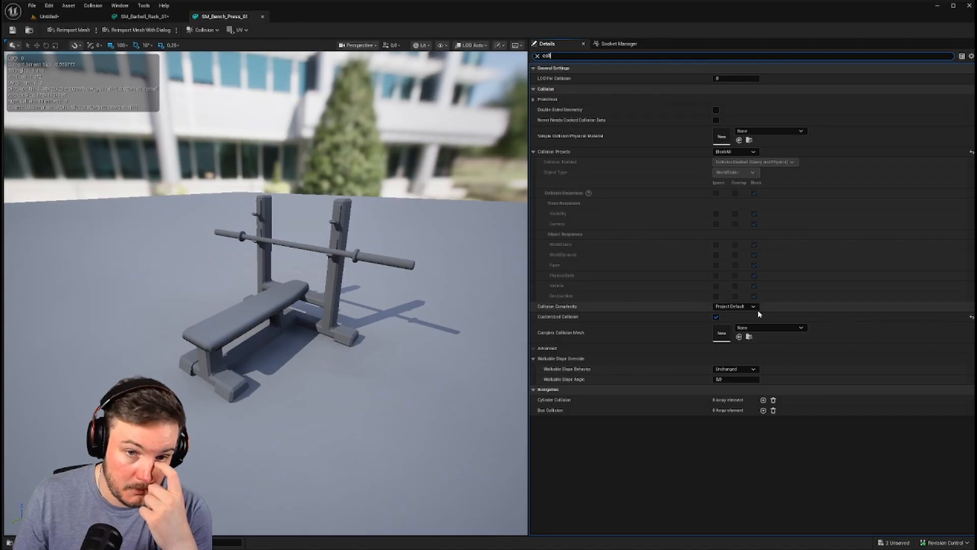
click(87, 6)
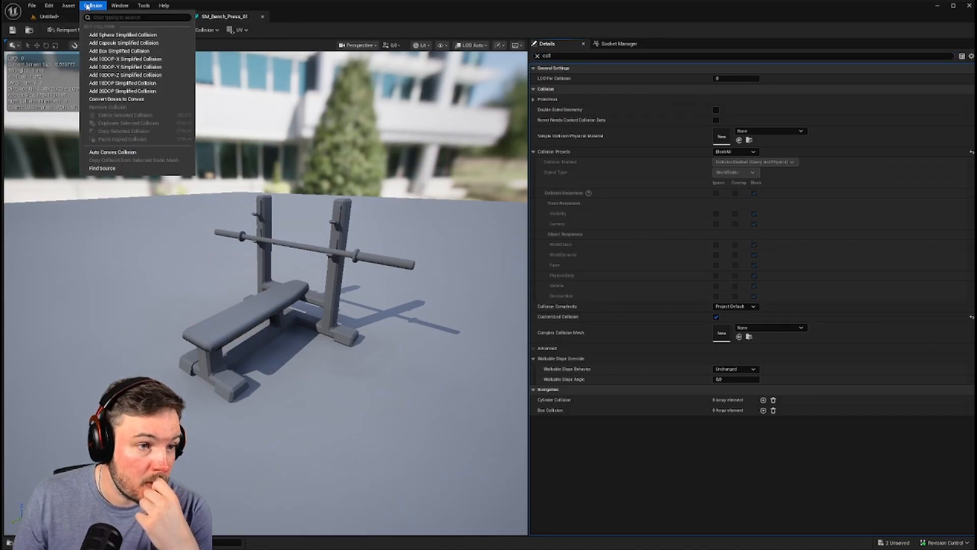
mouse_move(108, 6)
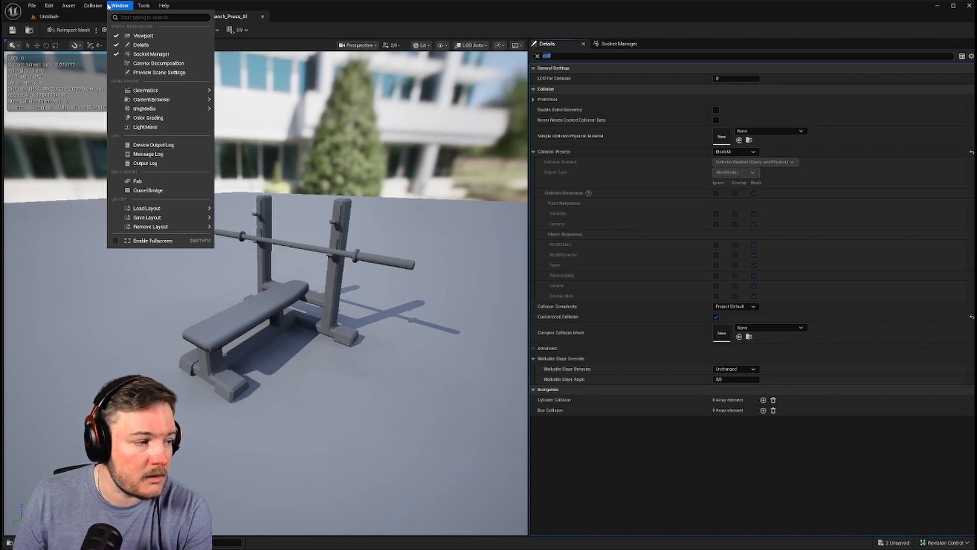
mouse_move(144, 6)
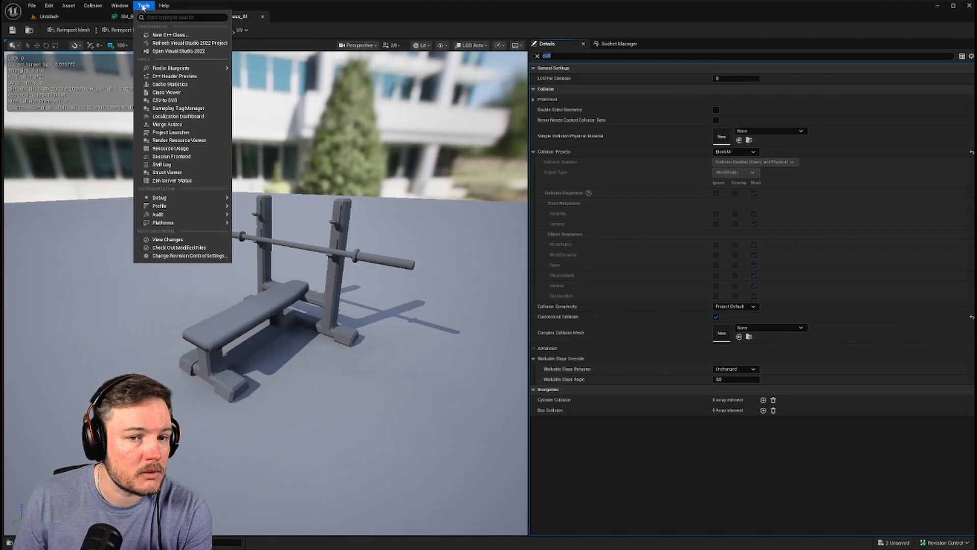
click(218, 20)
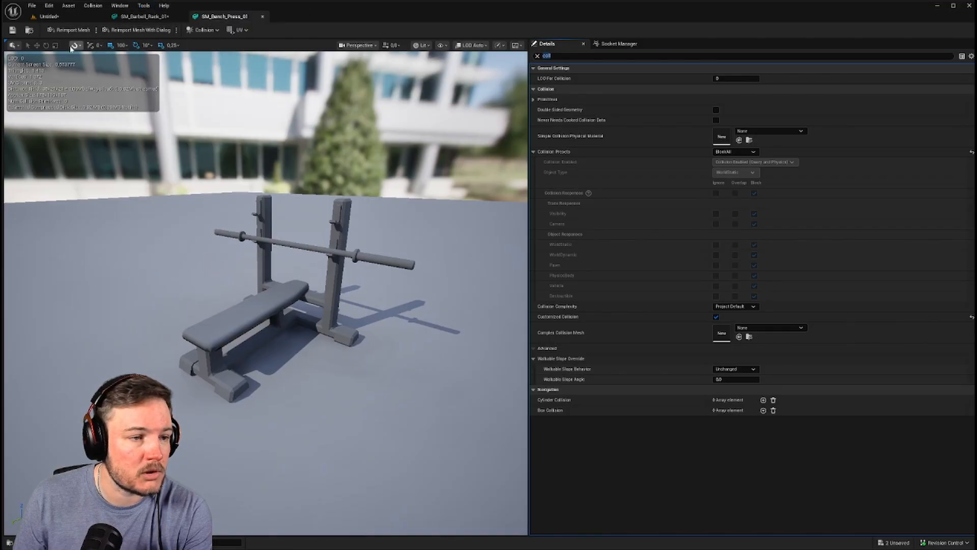
click(100, 45)
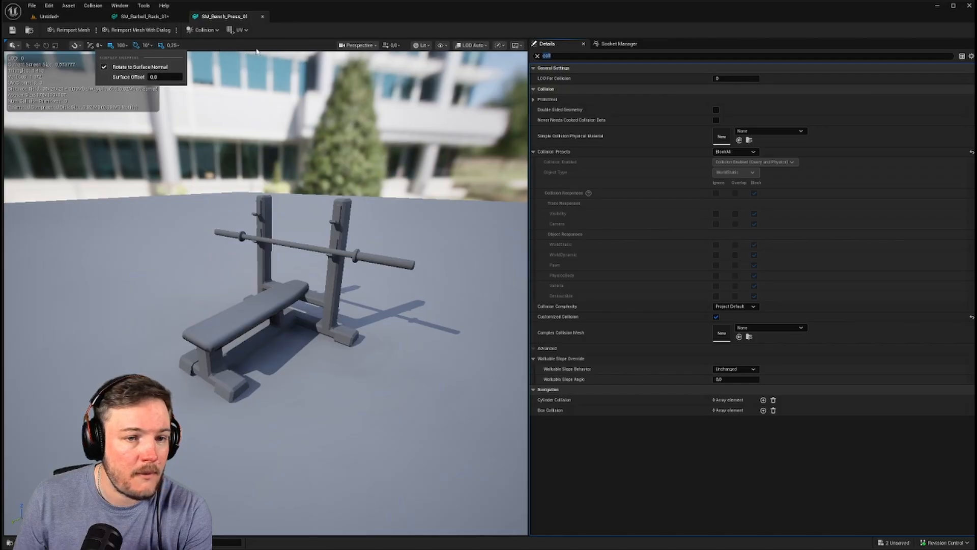
Inspect the bench press in the Player Collision and Visibility Collision view modes, and return to Lit
click(374, 46)
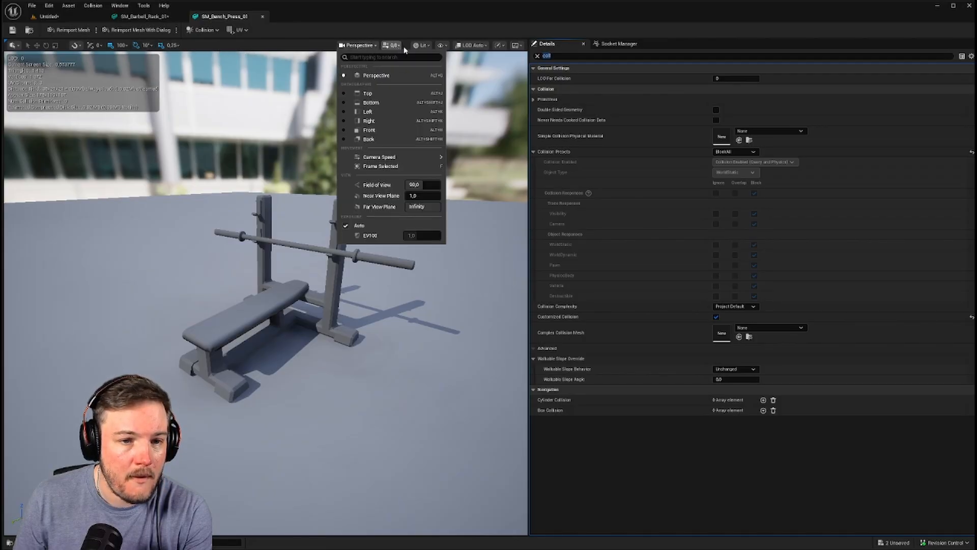
click(428, 47)
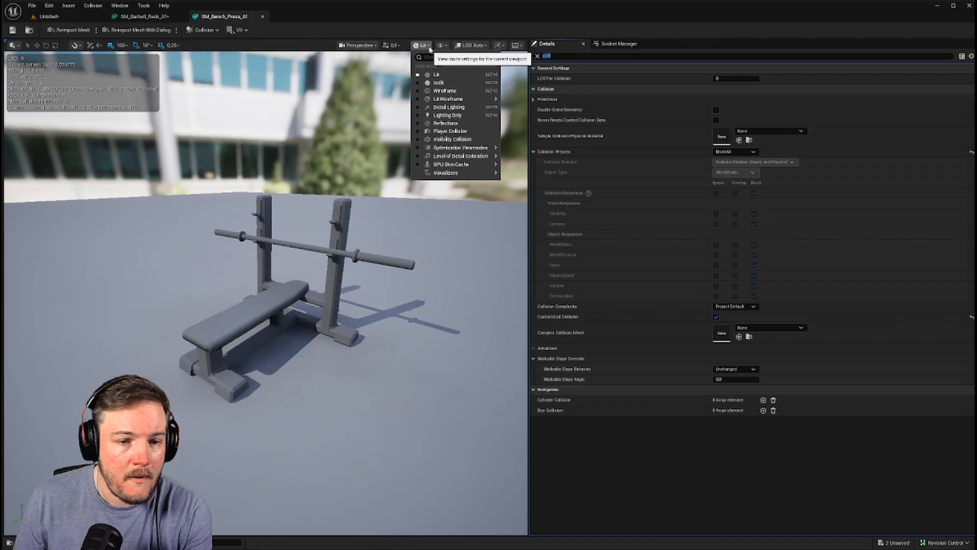
click(451, 131)
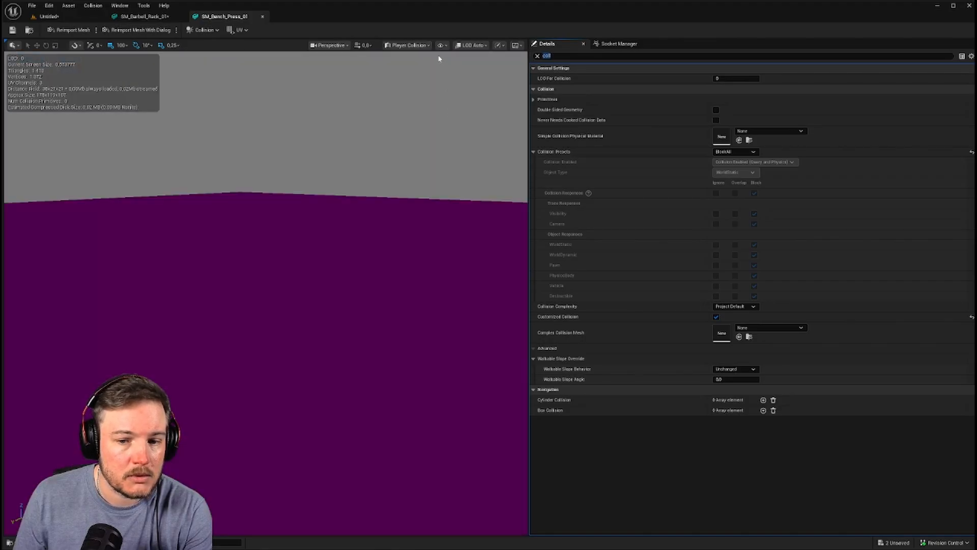
click(430, 47)
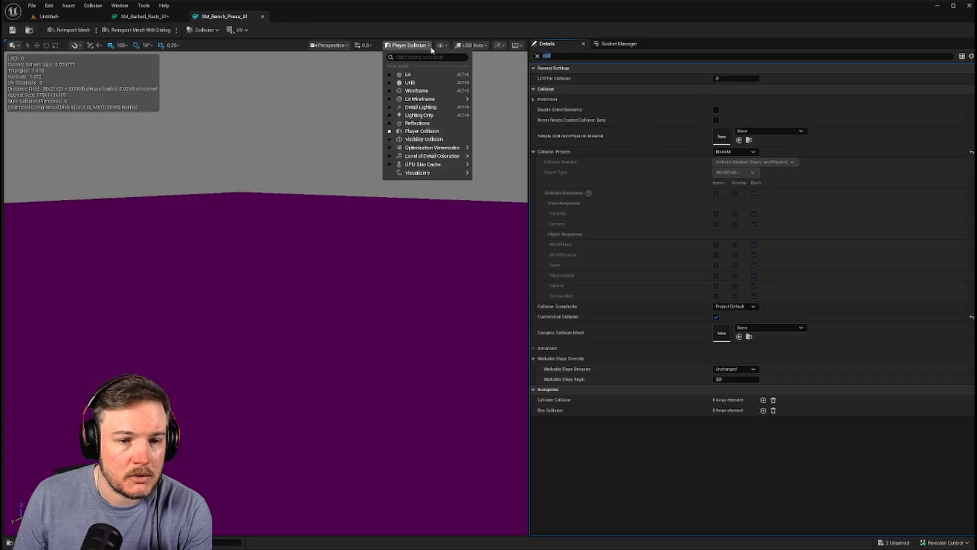
click(436, 141)
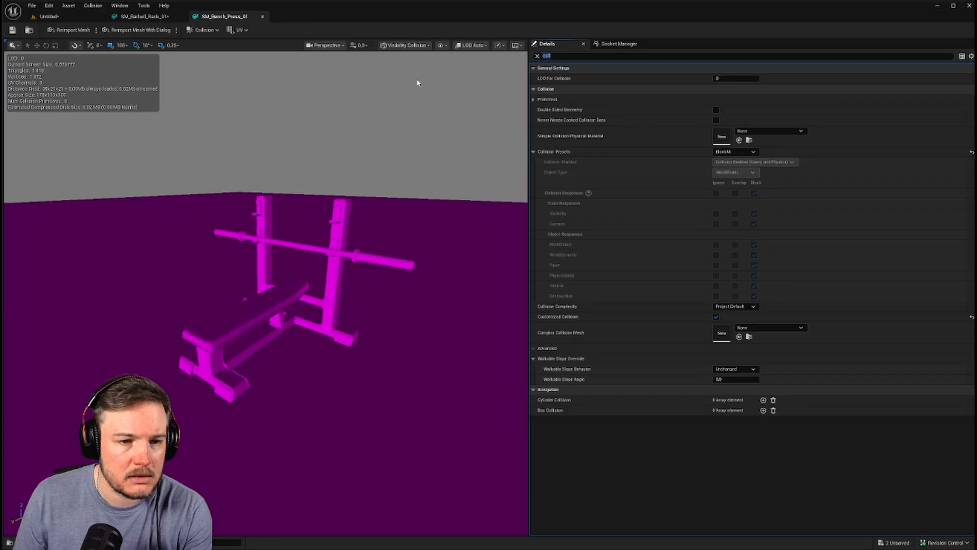
click(420, 45)
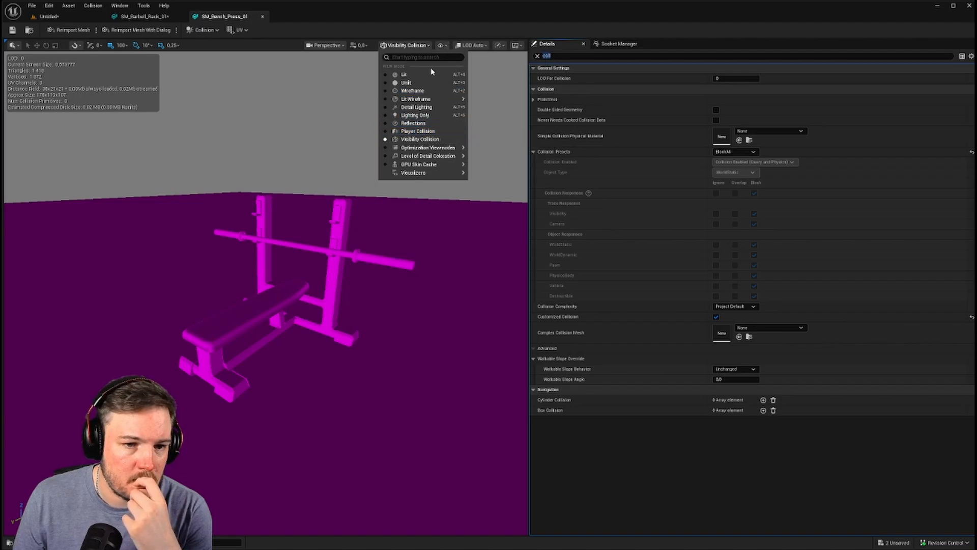
click(407, 75)
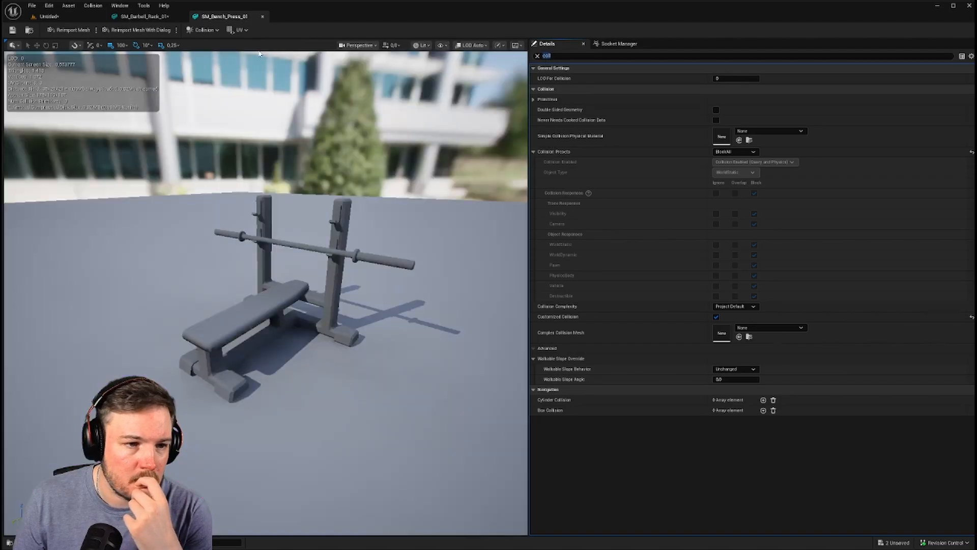
Add a box simplified collision to the bench press mesh
click(203, 30)
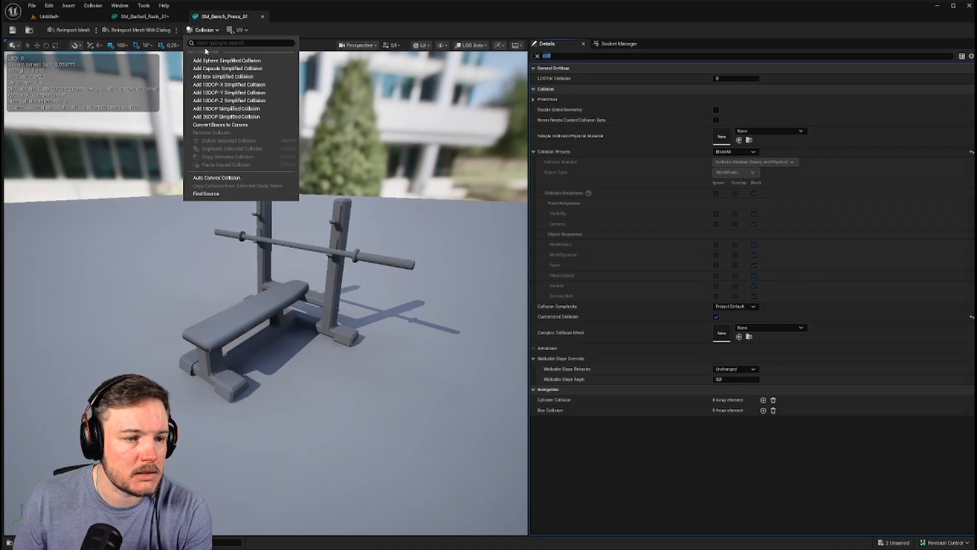
click(220, 77)
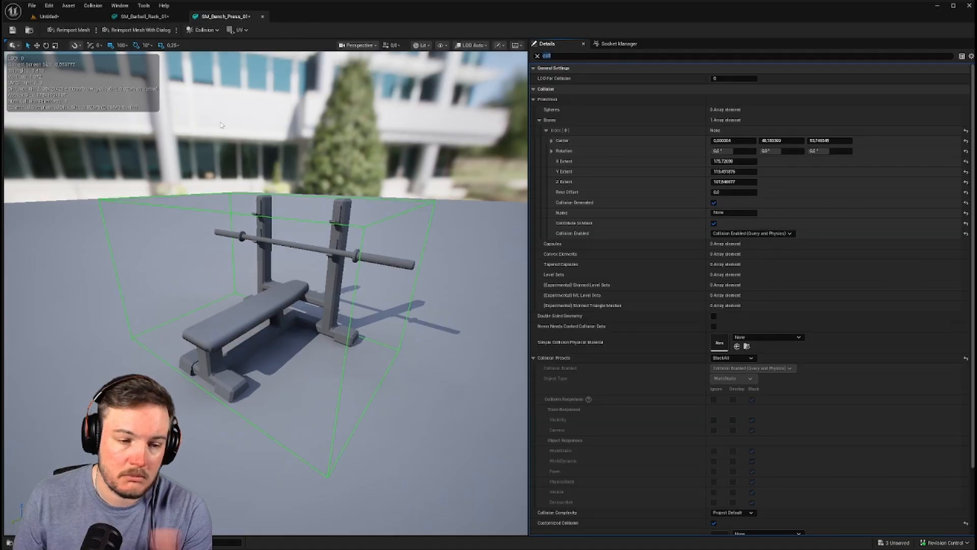
right_drag(332, 157, 445, 234)
right_drag(361, 164, 257, 219)
In the top view, narrow the collision box to about 51 in X and 98 in Y and align it with the bench seat
key(alt+j)
scroll(316, 194, up, 6)
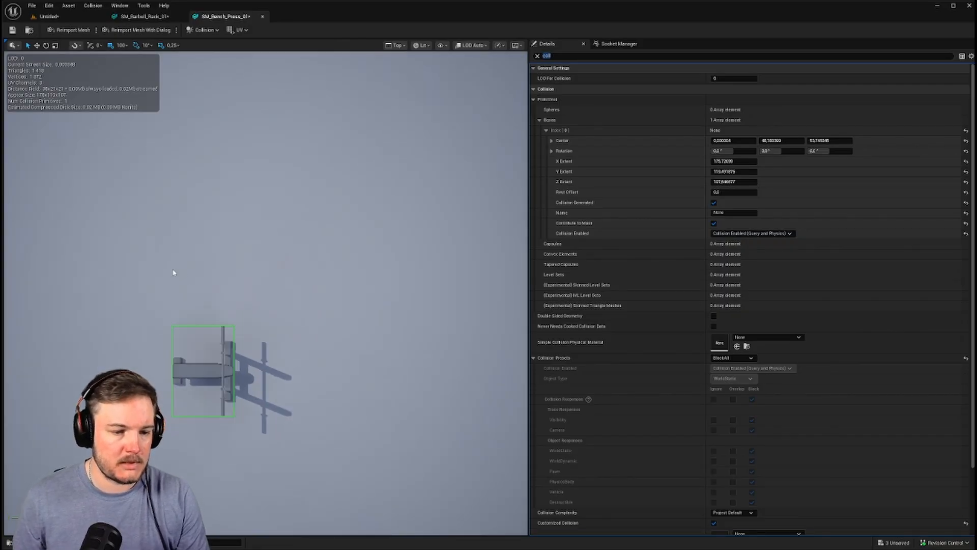
right_drag(213, 280, 302, 196)
scroll(315, 255, up, 4)
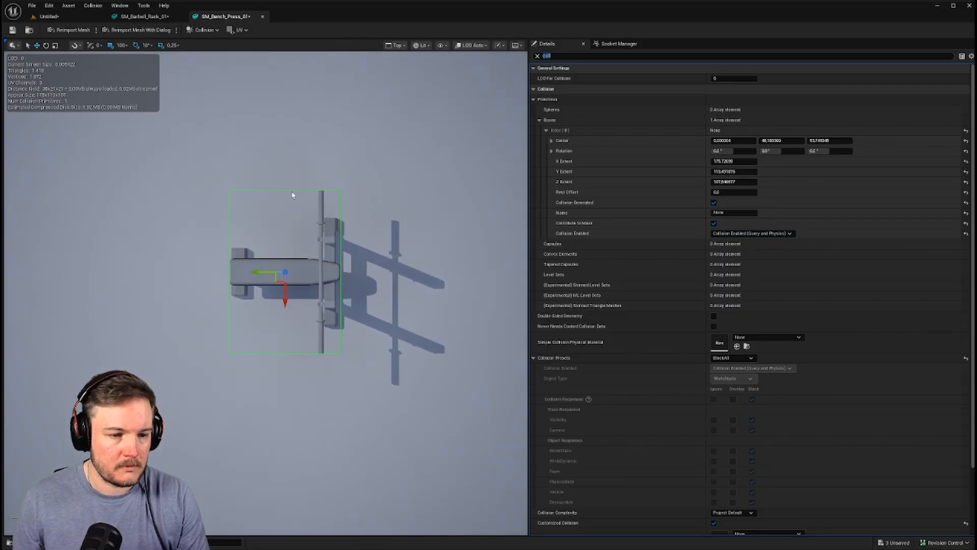
key(e)
key(r)
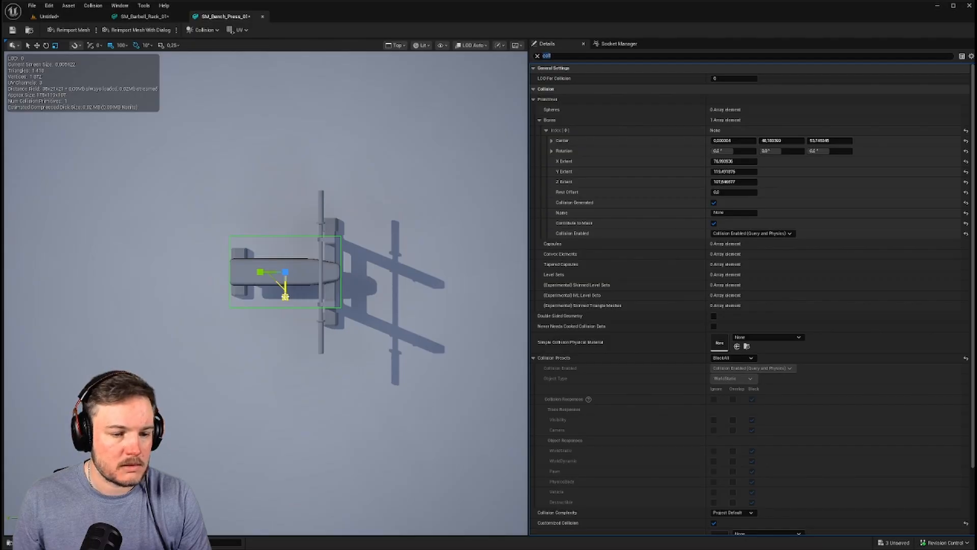
drag(285, 296, 285, 285)
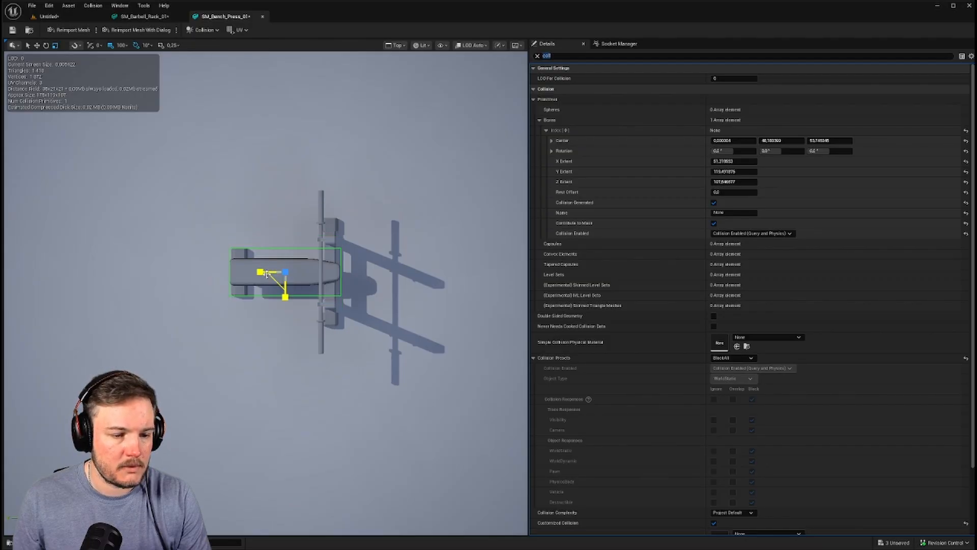
key(w)
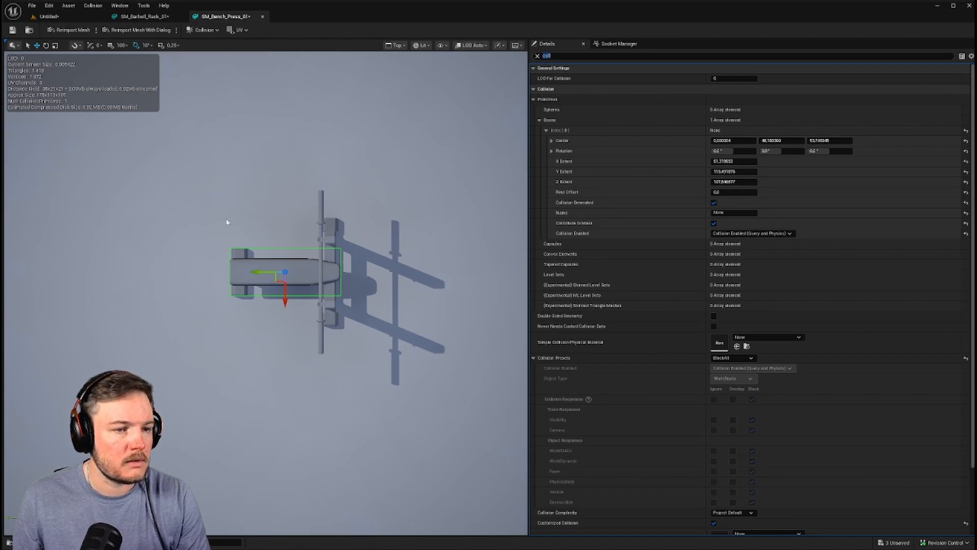
mouse_move(255, 269)
mouse_down()
mouse_move(232, 275)
mouse_move(245, 275)
mouse_up()
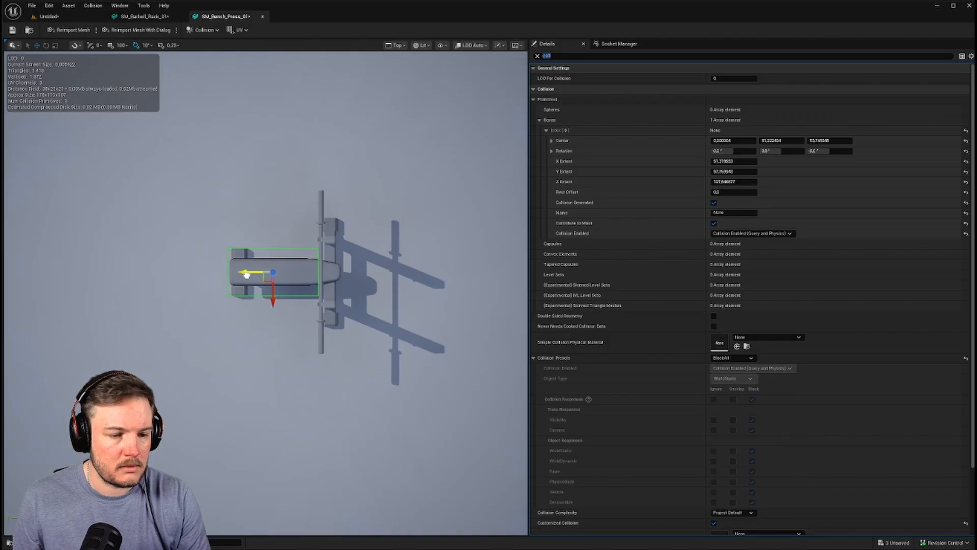
key(e)
drag(254, 310, 228, 272)
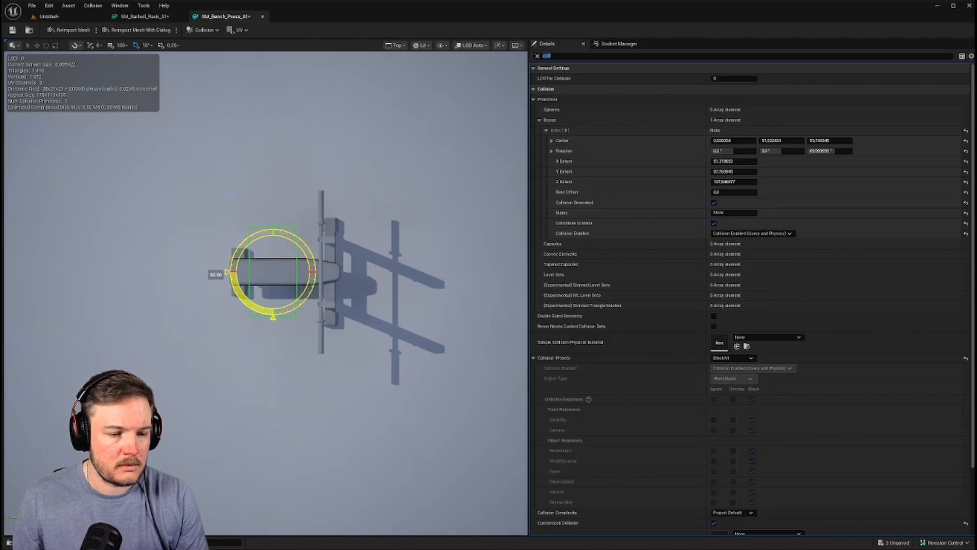
key(ctrl+z)
Duplicate the bench seat's collision box and move the copy back over the original
key(ctrl+d)
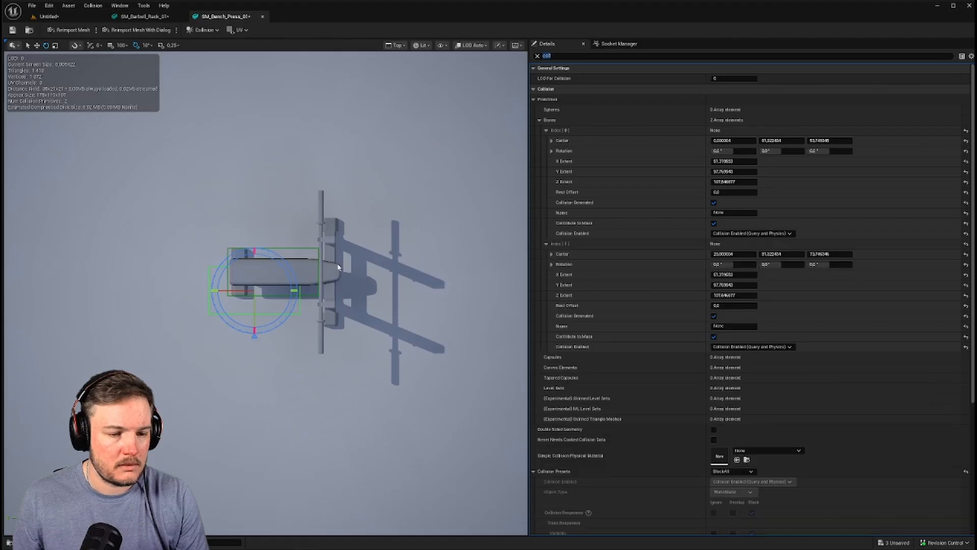
key(w)
drag(247, 300, 275, 283)
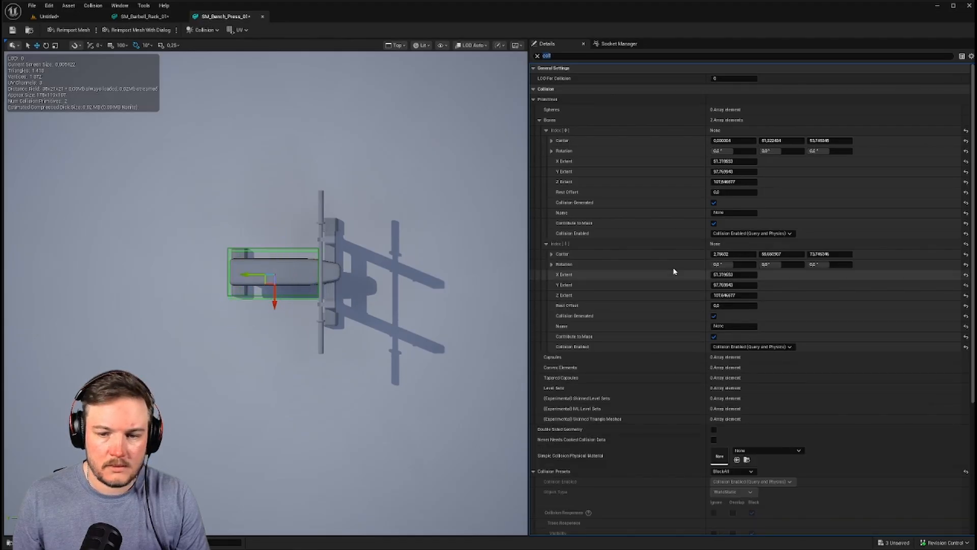
Set the center of the duplicated bench press collision box to 0, 0, 0
click(735, 254)
text(0)
key(Tab)
text(0)
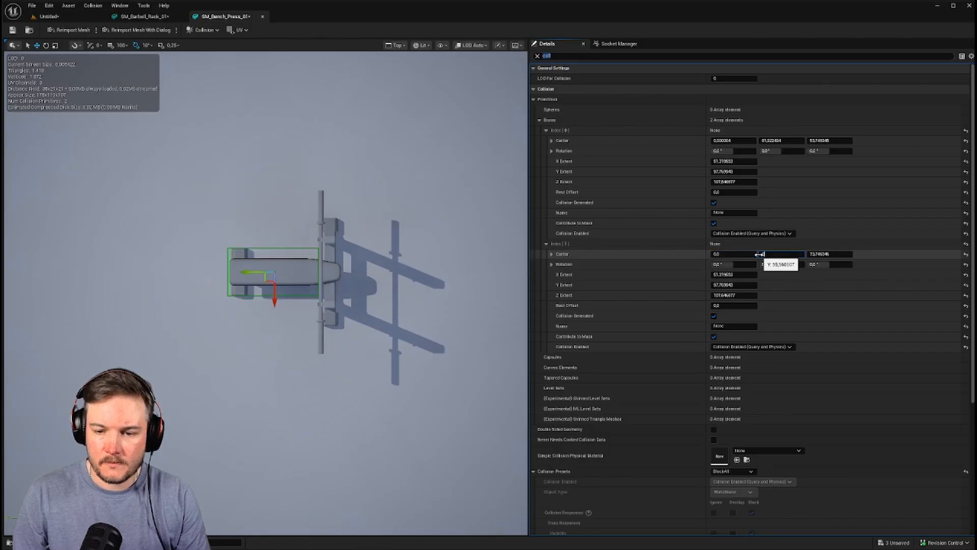
key(Tab)
text(0)
key(Return)
Rotate the second collision box 90° around Z and scale it to about 24 in X and 177 in Y to enclose the barbell and uprights
right_drag(368, 228, 387, 234)
key(r)
key(e)
drag(375, 254, 350, 238)
key(w)
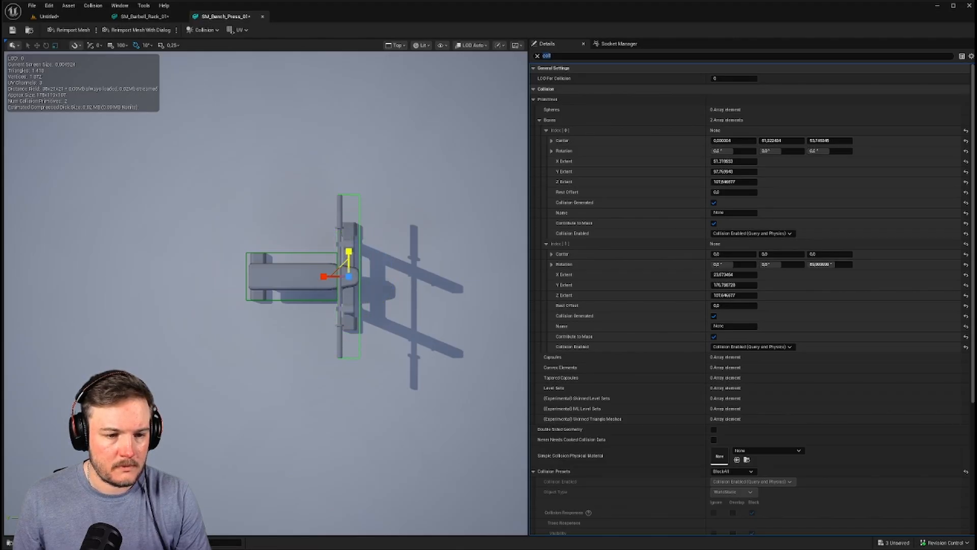
In the perspective view, set the movement grid snap to 5 and raise the second collision box to a center Z of 55
key(alt+g)
alt+drag(375, 262, 432, 198)
alt+drag(338, 254, 342, 253)
key(w)
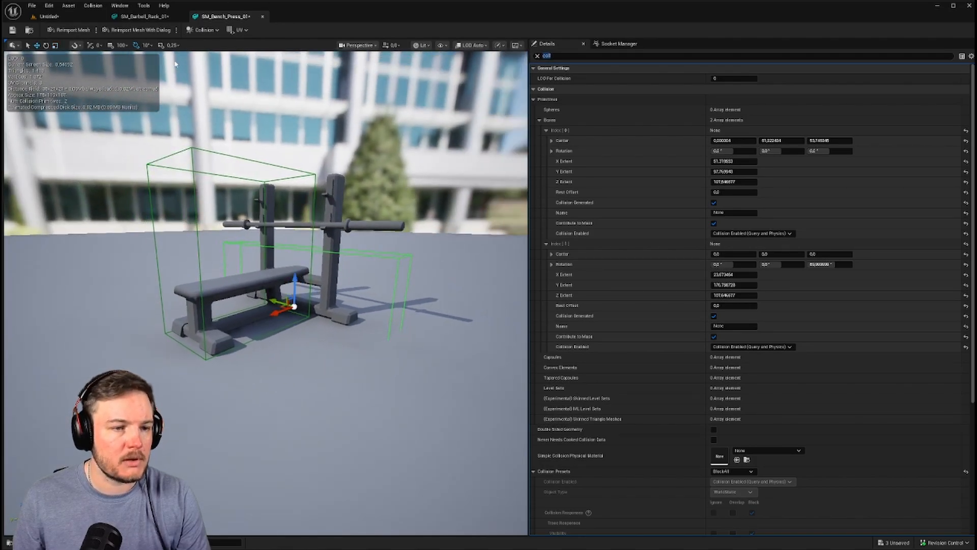
click(120, 45)
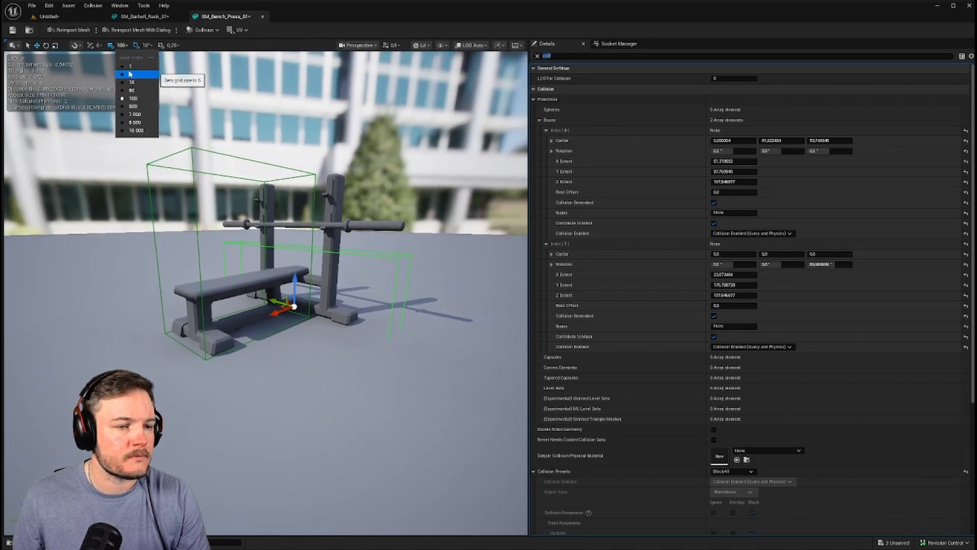
click(130, 72)
drag(295, 276, 305, 211)
right_drag(305, 211, 157, 59)
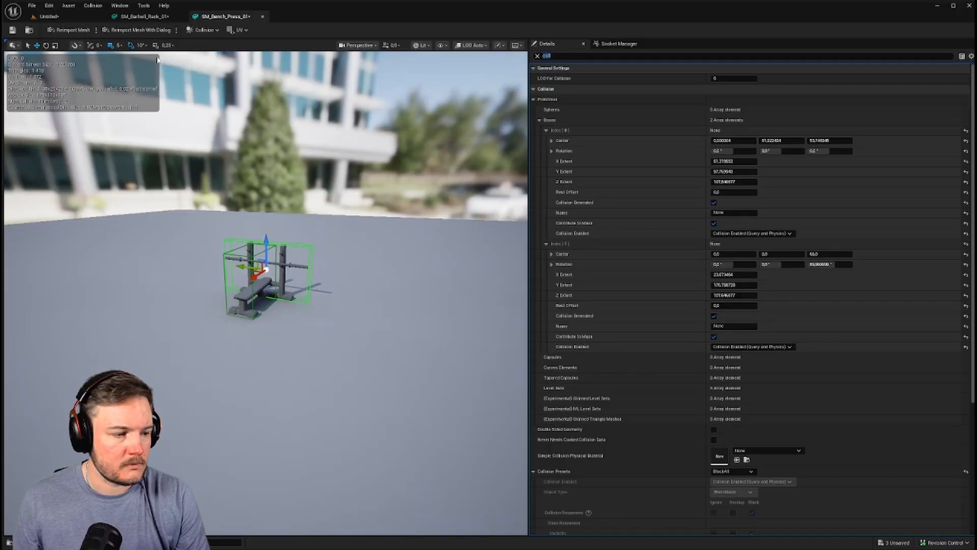
Save the bench press mesh, checking SM_Bench_Press_01 out of revision control, and save the untitled level as Asset_Zoo
key(ctrl+s)
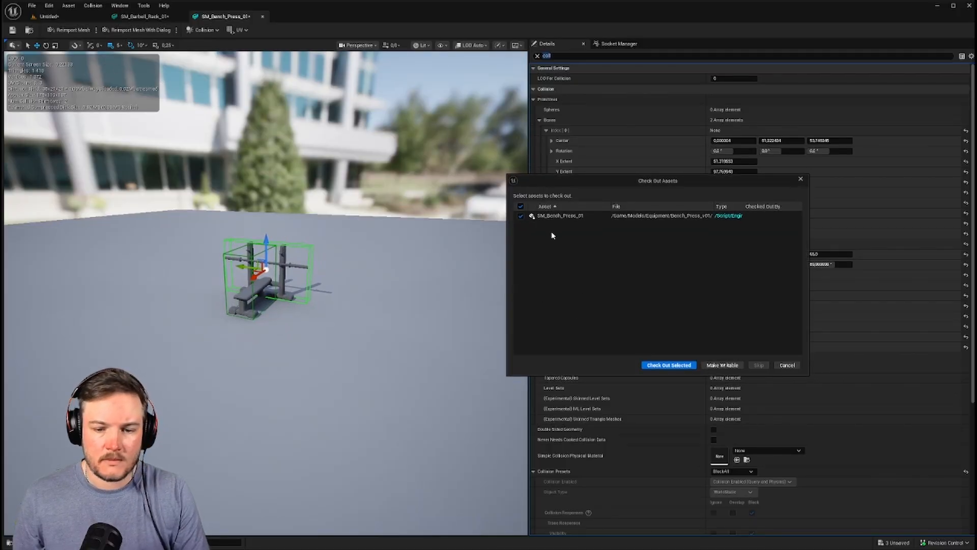
click(678, 366)
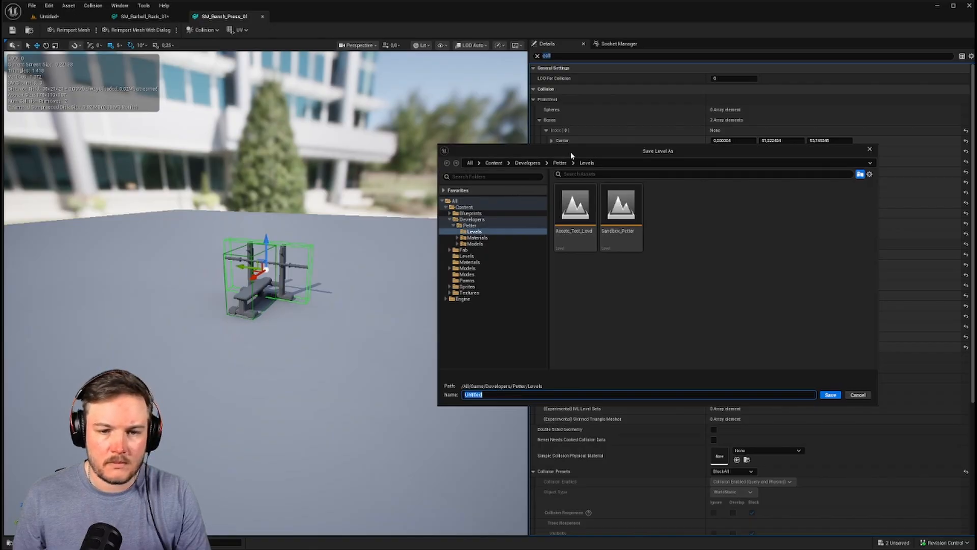
key(Escape)
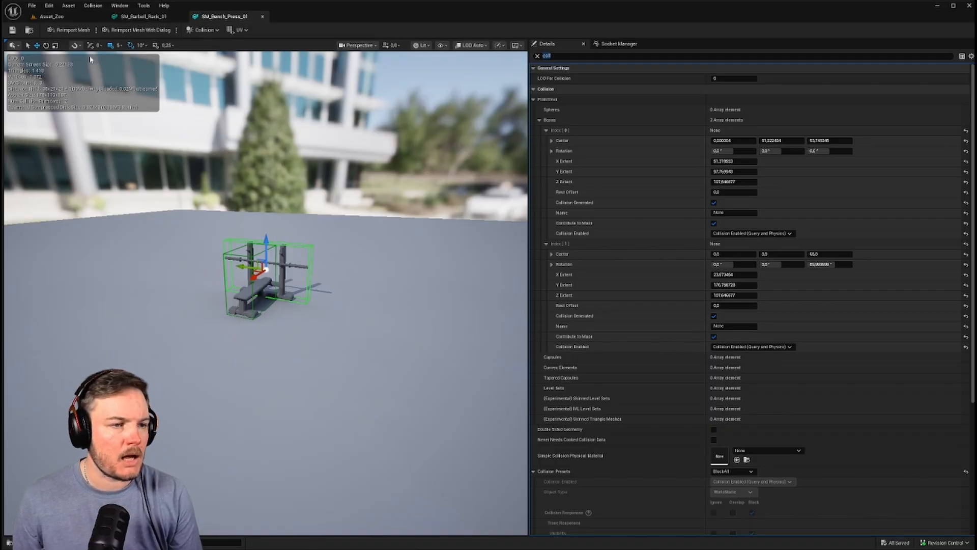
Return to the Asset_Zoo level and turn on the Collision show flag in its viewport
click(51, 17)
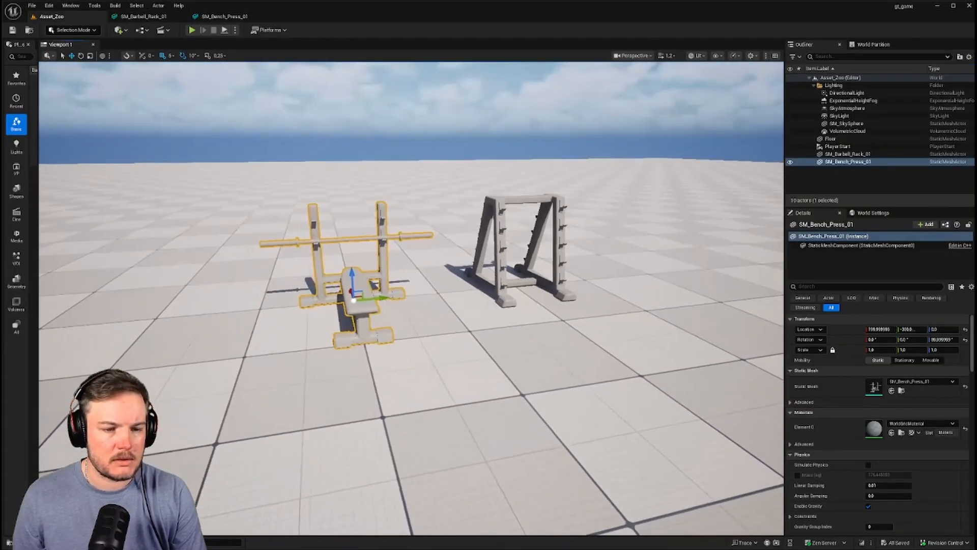
key(a)
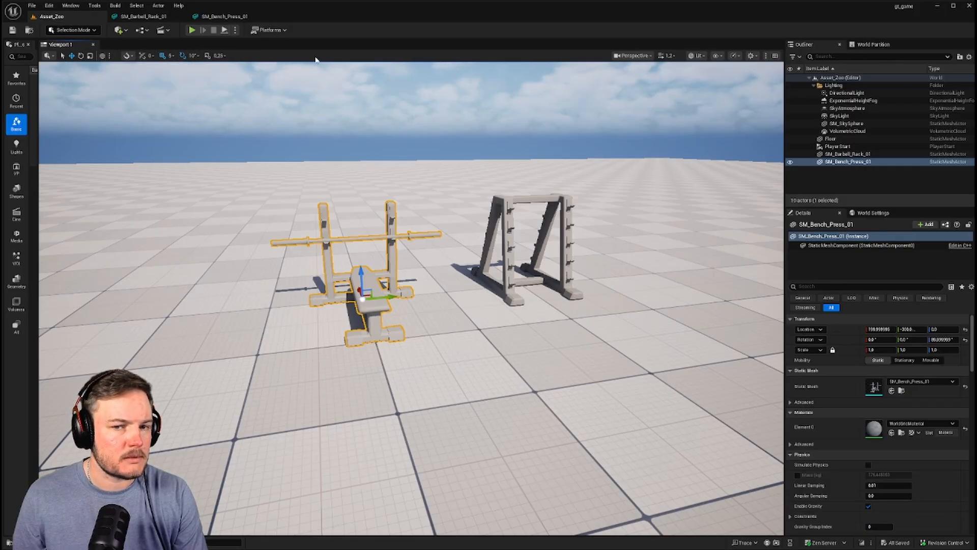
click(650, 56)
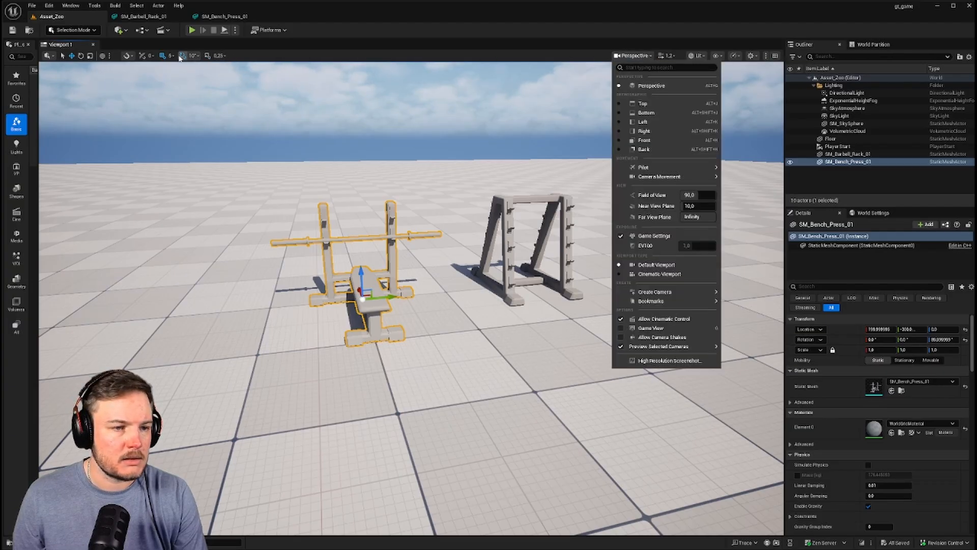
click(110, 57)
click(111, 56)
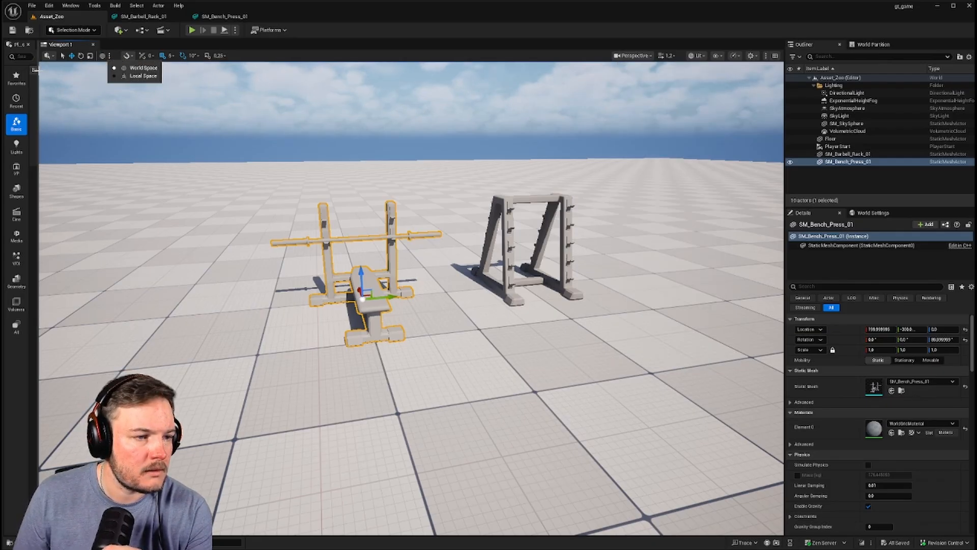
drag(40, 71, 61, 71)
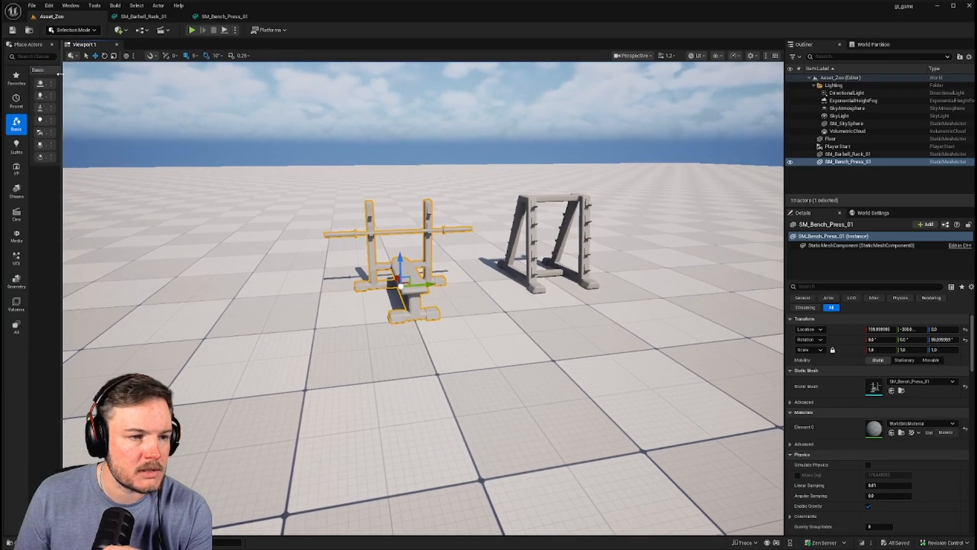
click(758, 56)
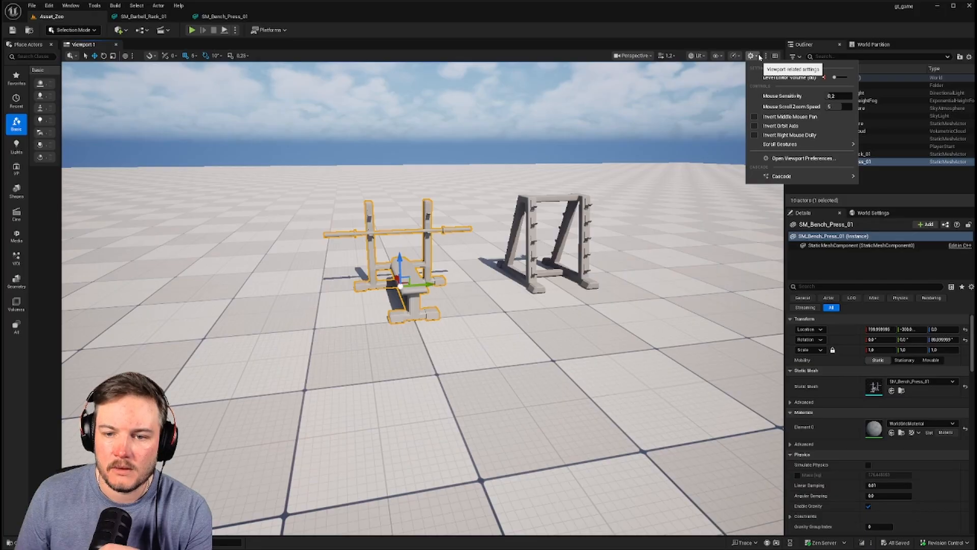
click(717, 56)
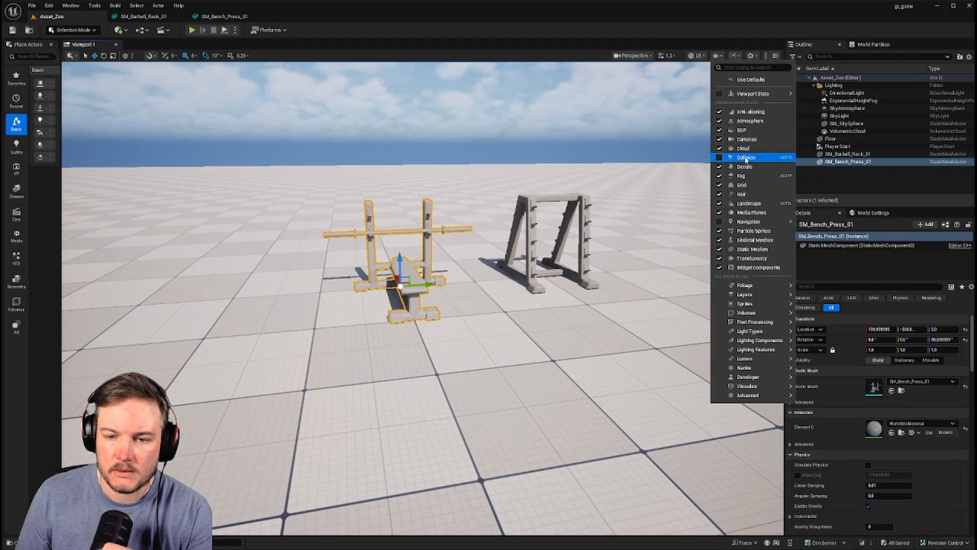
click(743, 157)
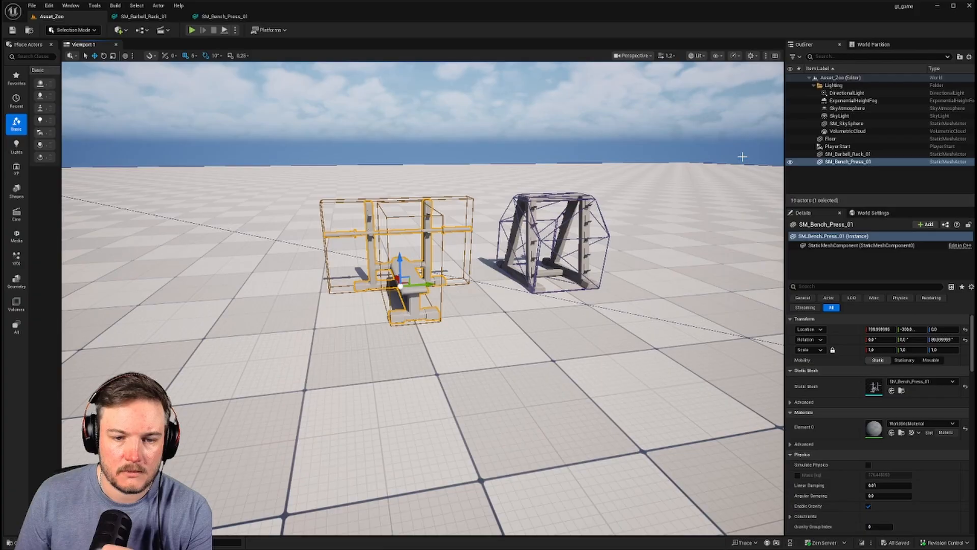
Examine the collision shapes of the bench press and the barbell rack from several sides in Asset_Zoo
right_drag(682, 159, 407, 223)
key(a)
scroll(732, 204, down, 3)
key(d)
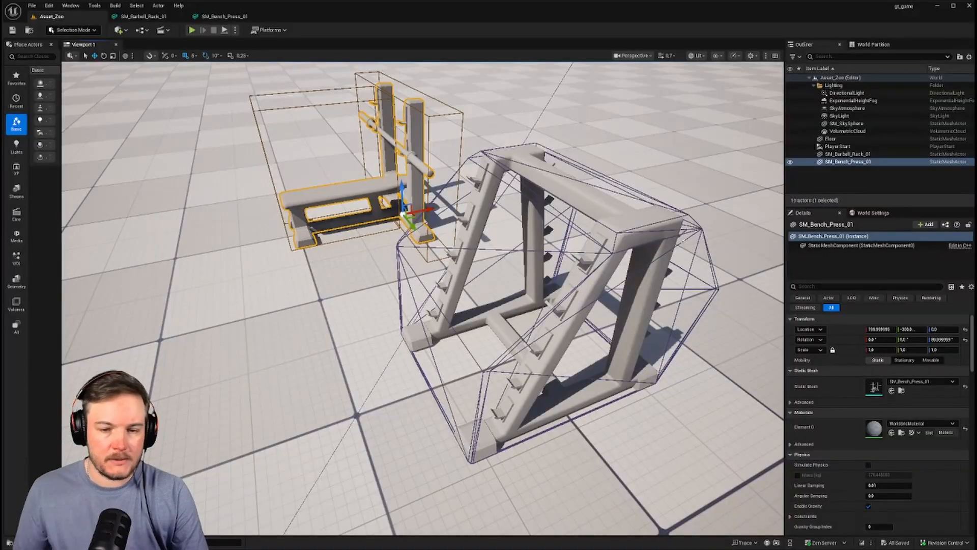
key(d)
right_drag(676, 238, 239, 222)
key(s)
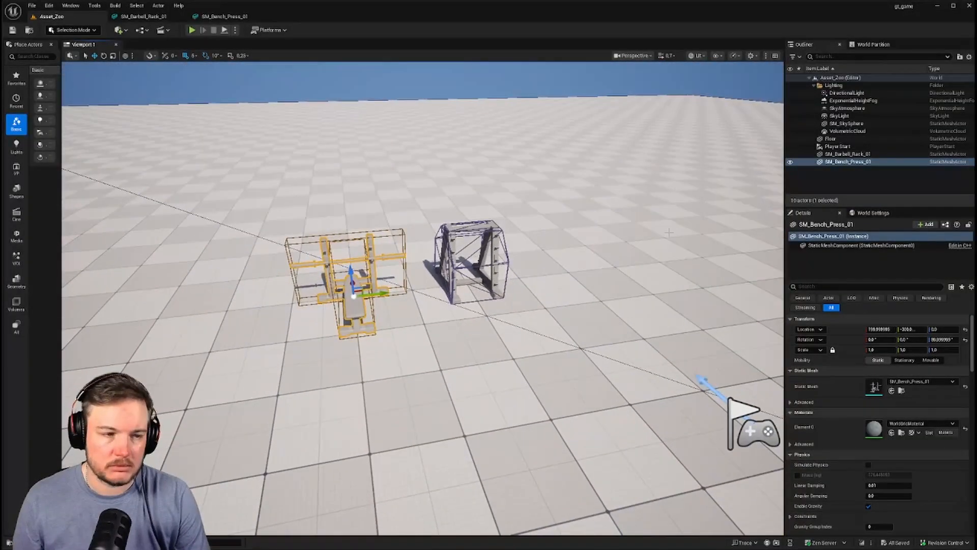
Open the recent level Main_Level and select the bench press machine near the wall
click(37, 4)
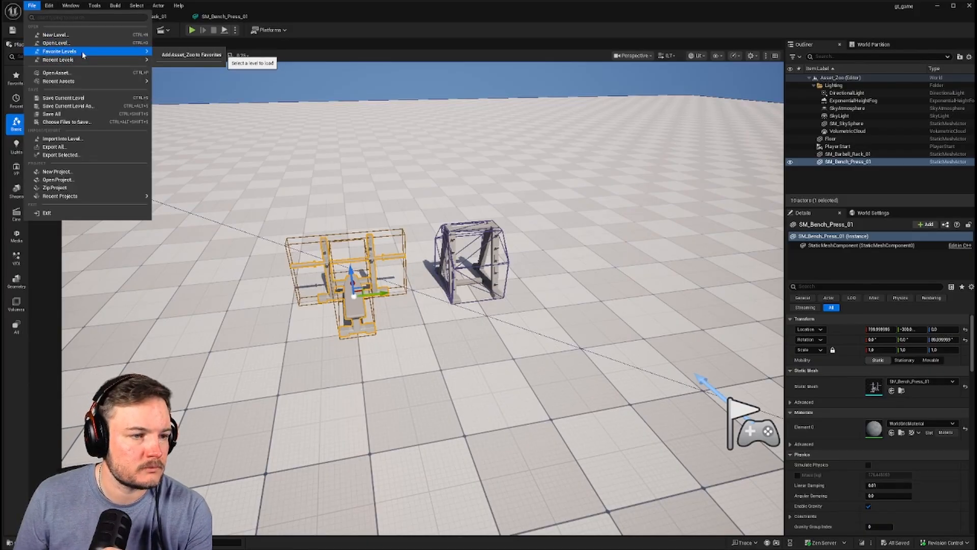
mouse_move(81, 60)
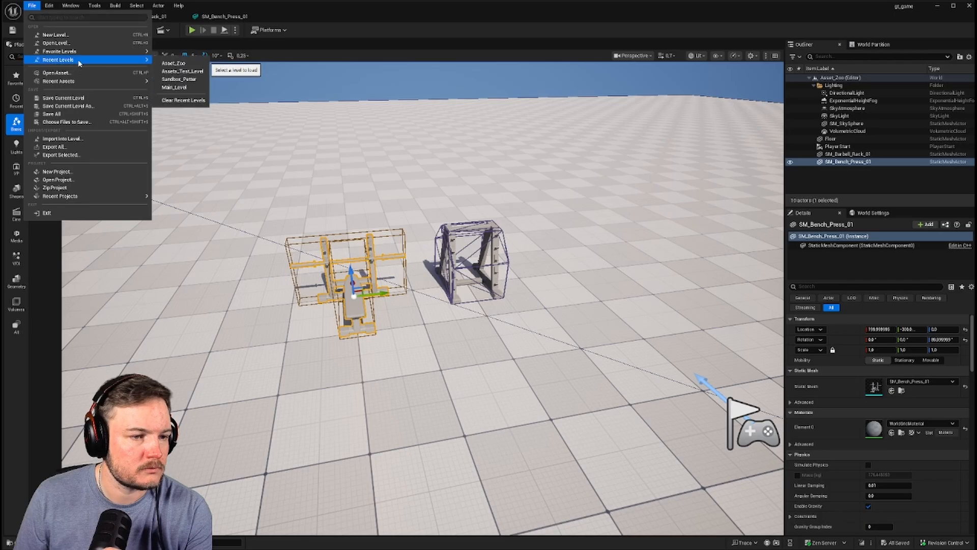
click(169, 88)
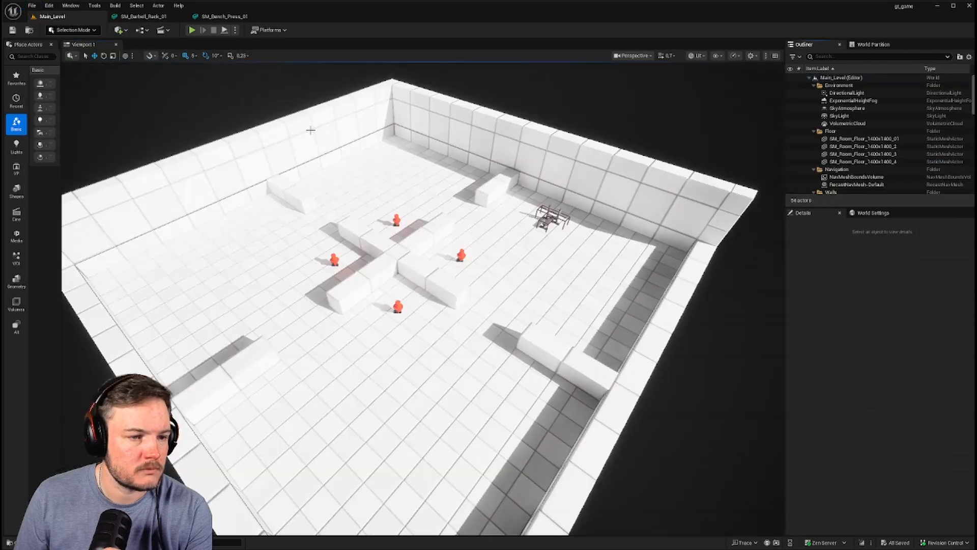
key(w)
right_drag(422, 299, 463, 244)
scroll(422, 255, up, 1)
right_drag(363, 143, 363, 143)
key(w)
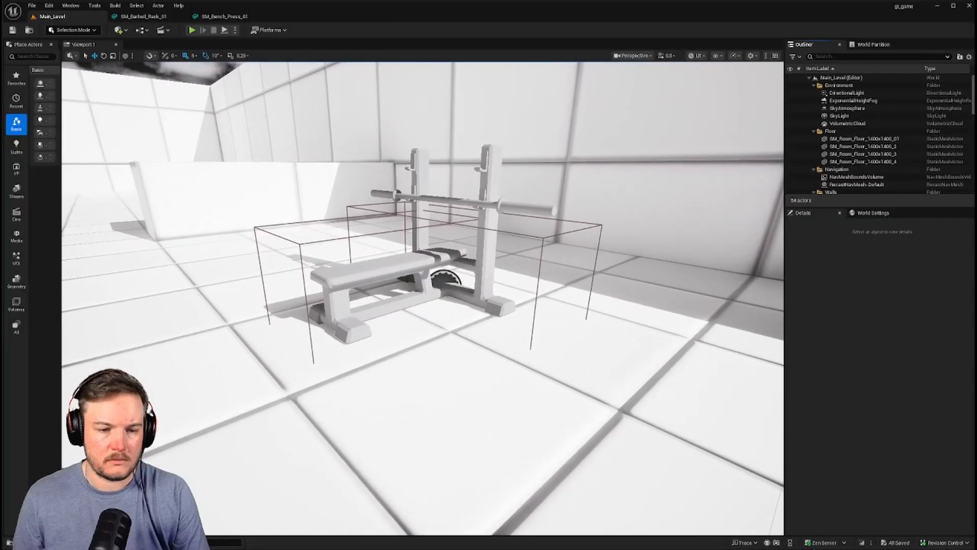
click(423, 217)
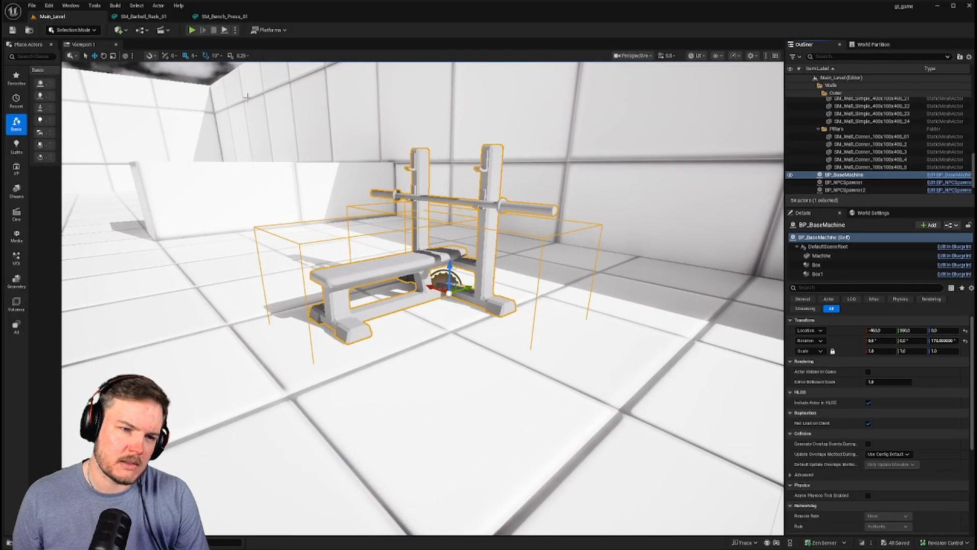
Open the BP_BaseMachine blueprint, inspect its Box1 component around the bench seat, and return to the machine in Main_Level
click(144, 18)
click(226, 17)
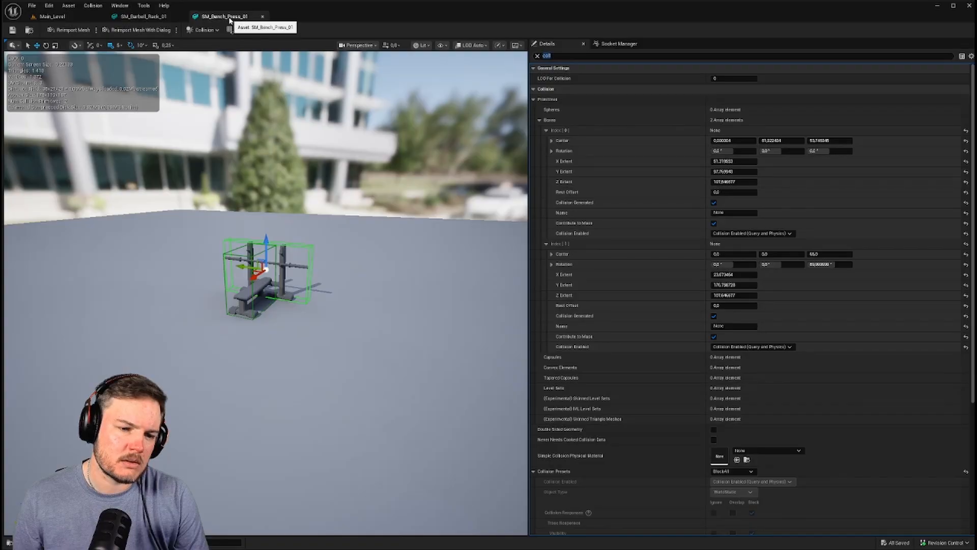
click(52, 16)
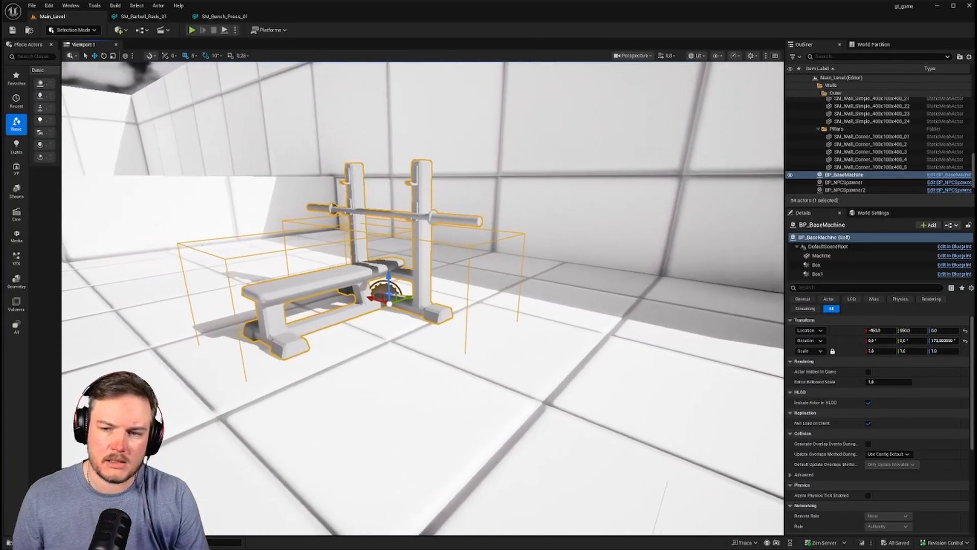
click(939, 176)
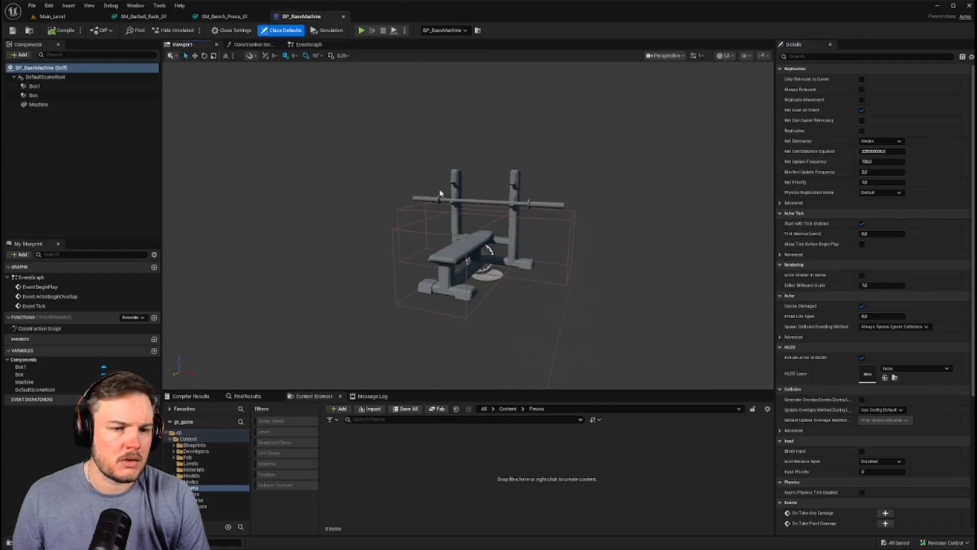
right_drag(440, 194, 441, 221)
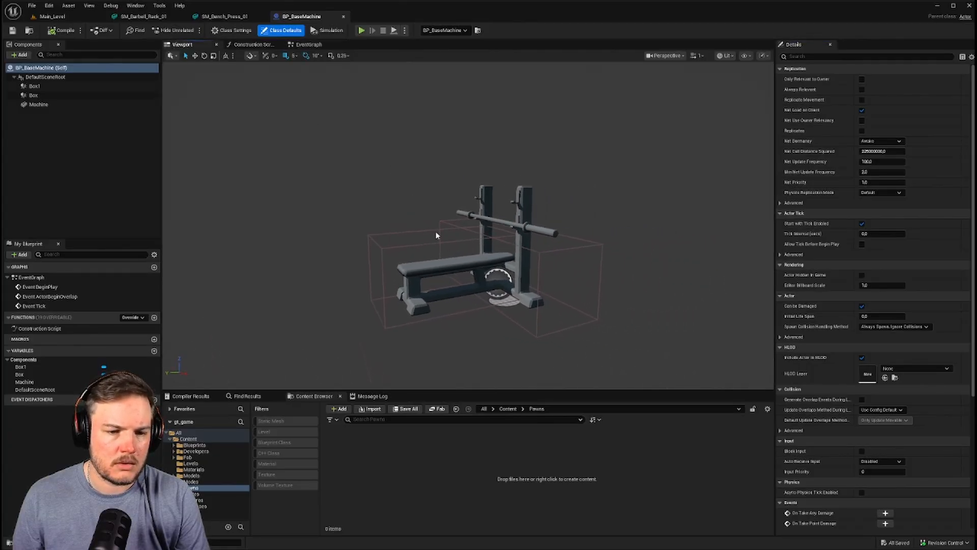
click(436, 231)
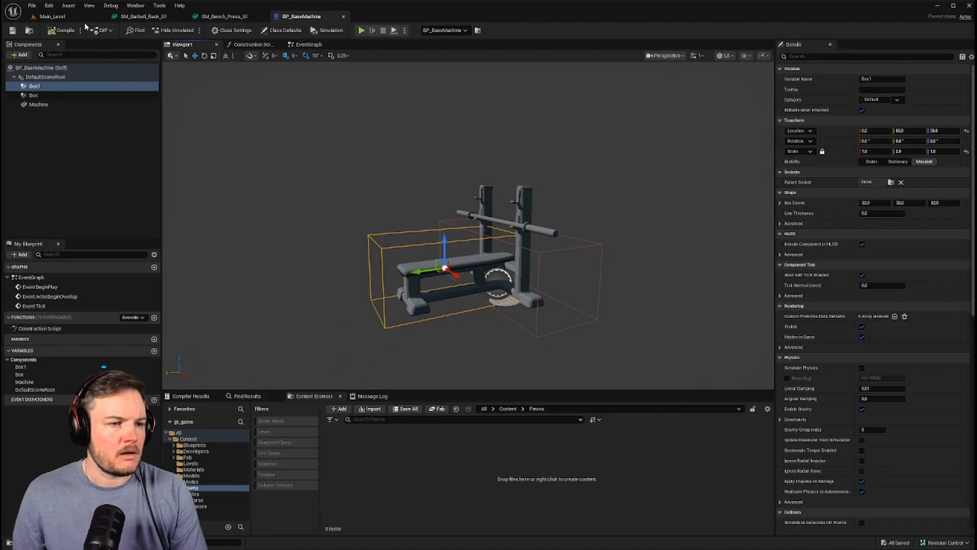
click(57, 17)
key(f)
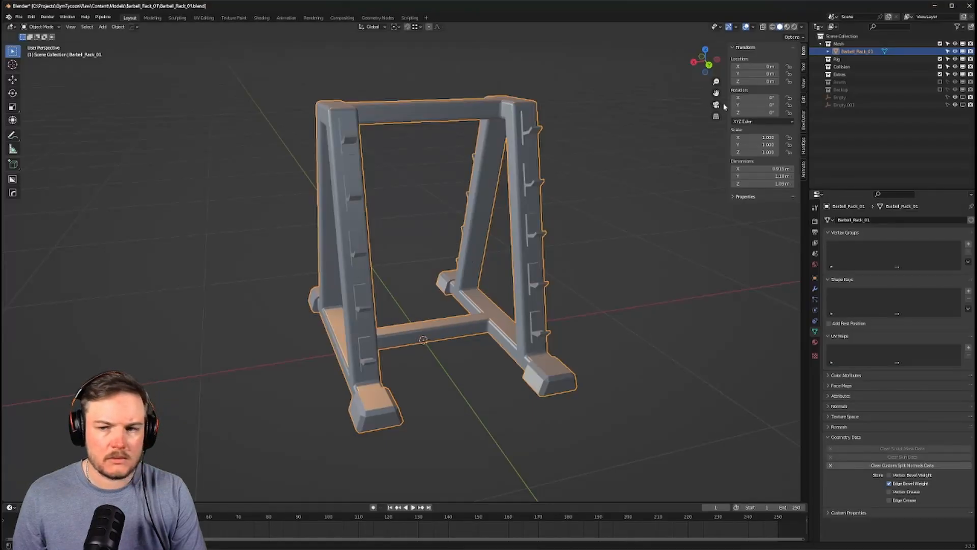
Switch to Blender, save Barbell_Rack_01.blend, and start a new file
middle_drag(611, 183, 583, 214)
key(ctrl+s)
key(ctrl+s)
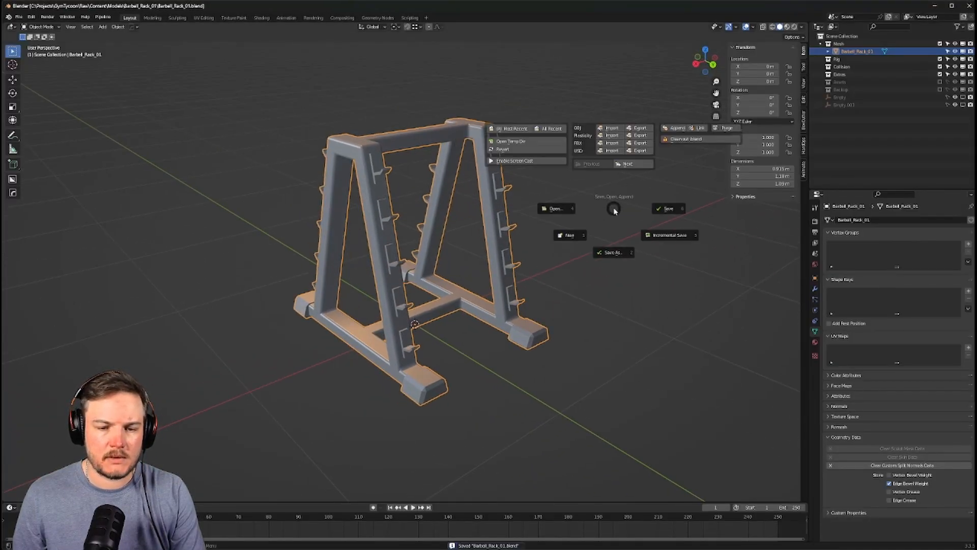
click(570, 234)
Back in Unreal, look through the barbell folders under Equipment and open the Barbell_v02 mesh
scroll(560, 236, up, 2)
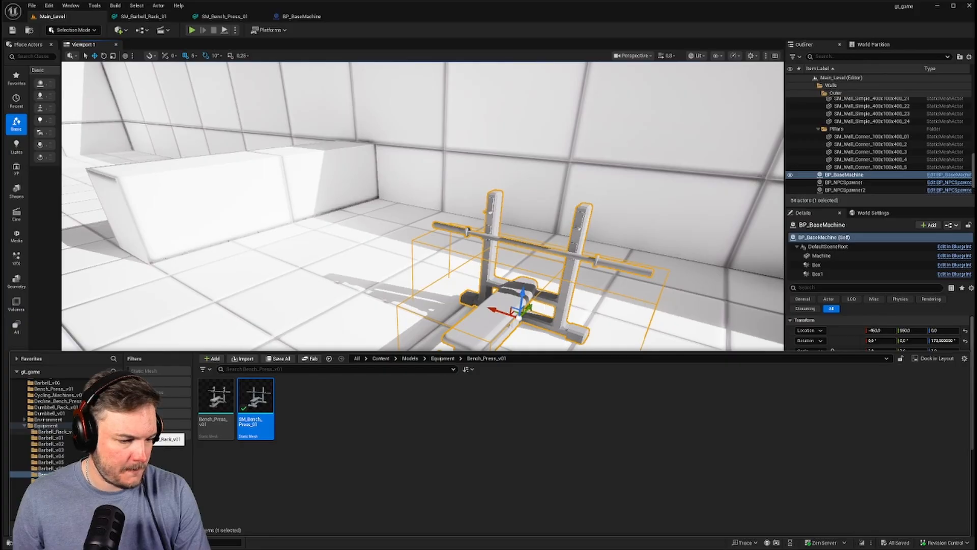
click(54, 439)
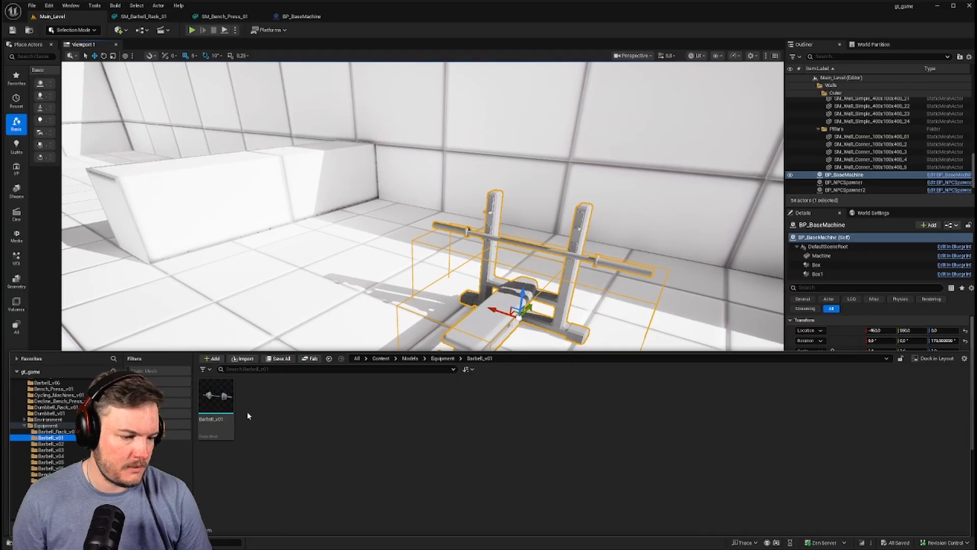
click(50, 443)
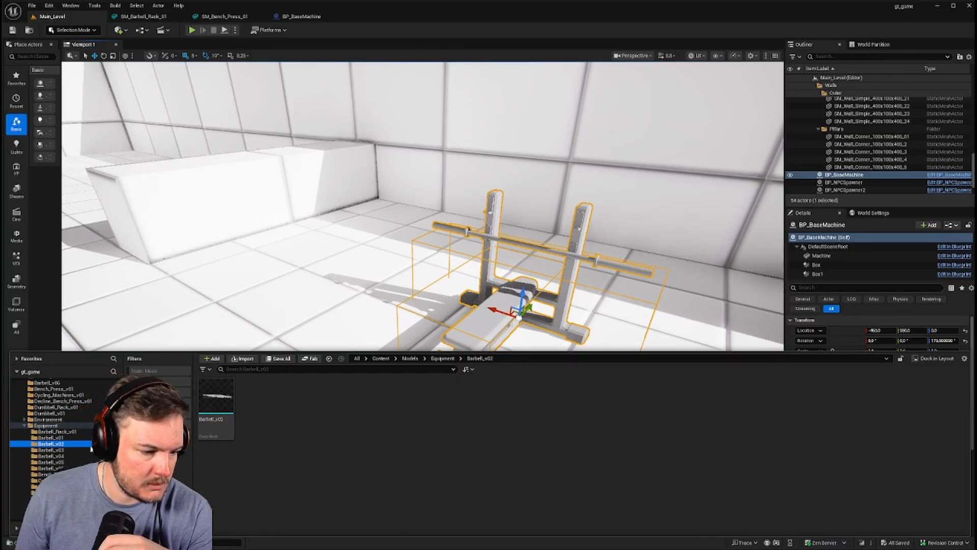
click(88, 450)
click(71, 444)
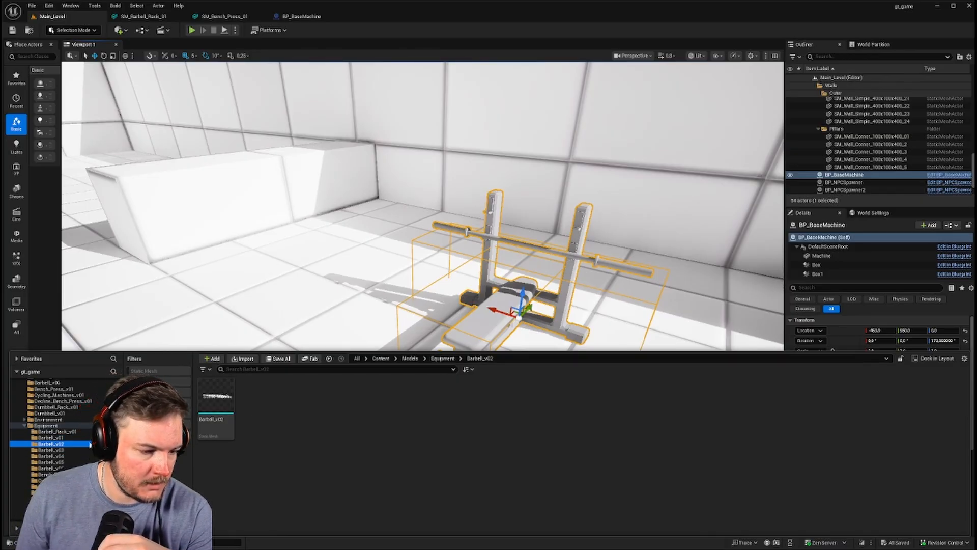
double_click(203, 402)
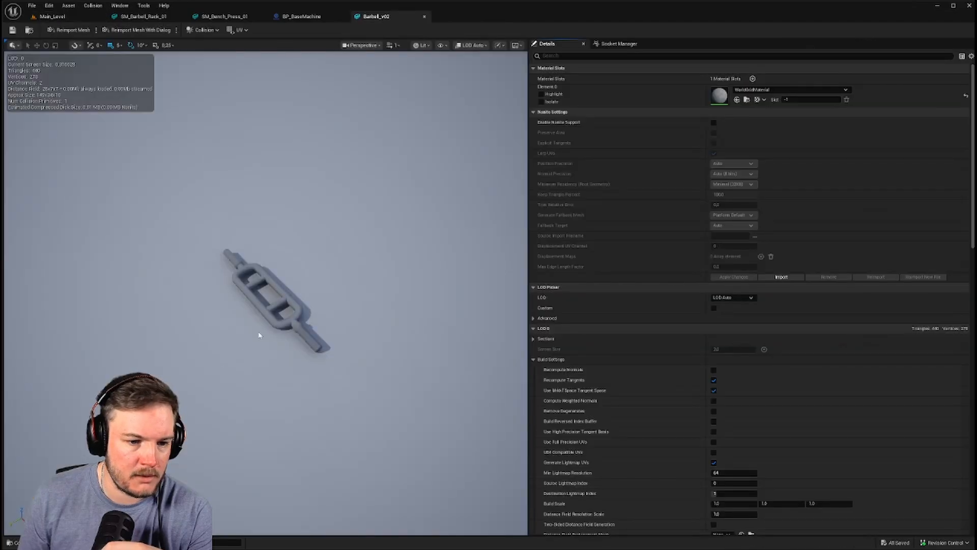
Close the BP_BaseMachine blueprint and export the Barbell_v01 static mesh from its Equipment folder
scroll(267, 318, down, 4)
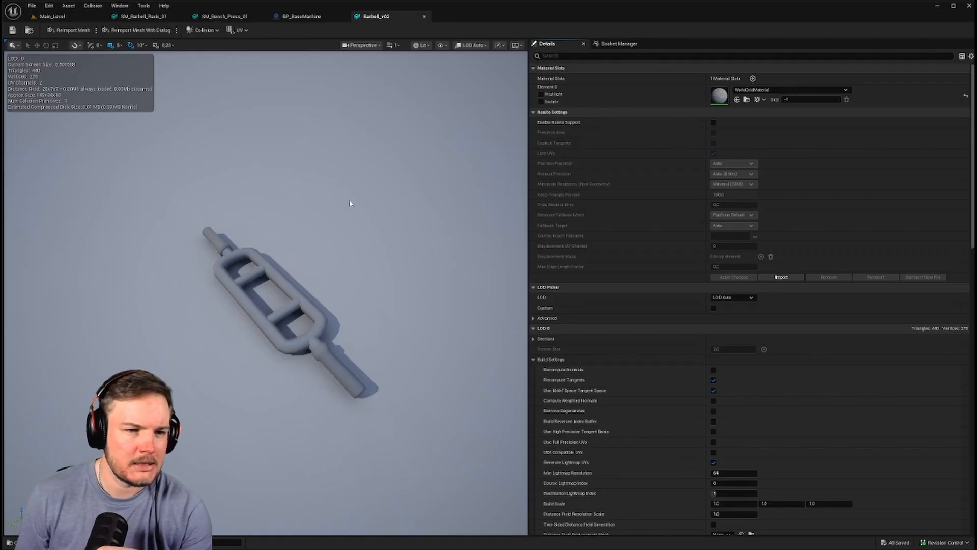
click(340, 16)
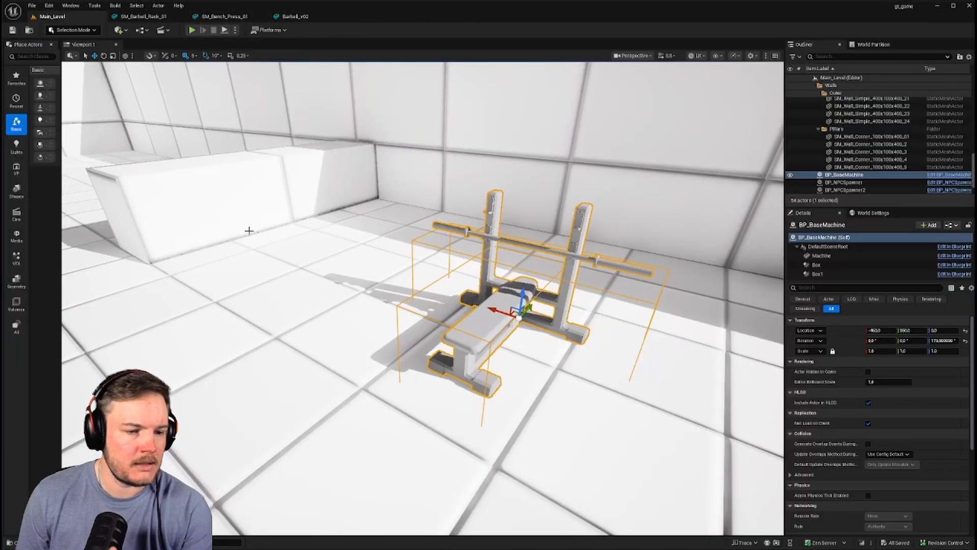
key(ctrl+space)
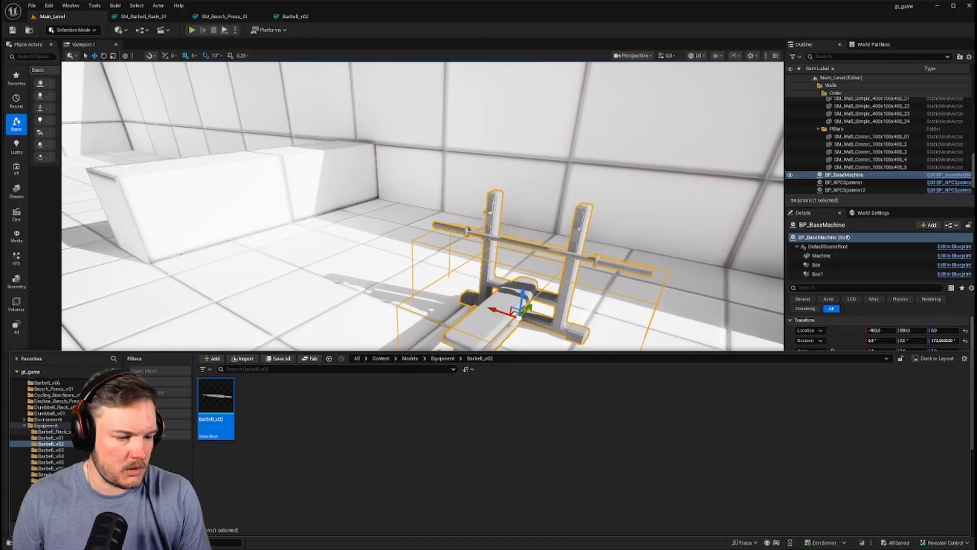
click(64, 438)
right_click(222, 399)
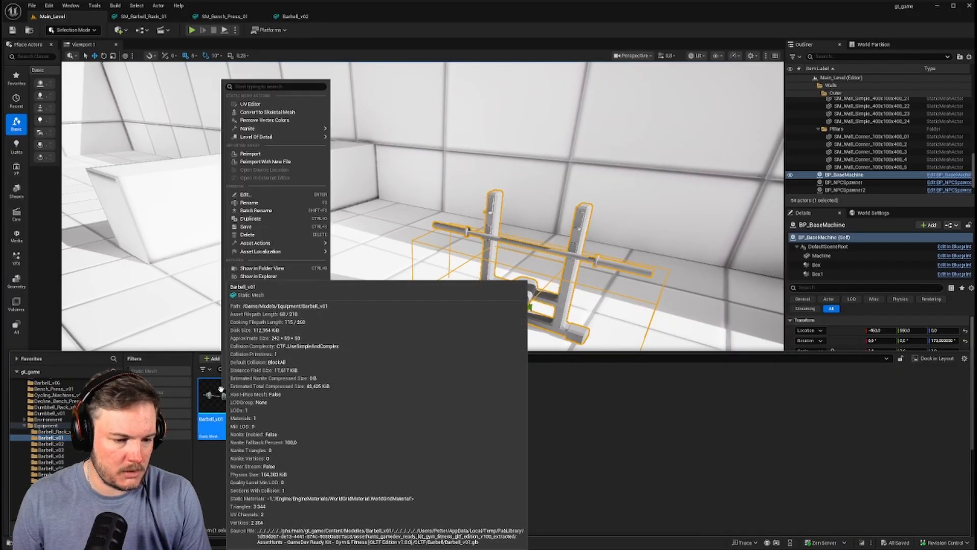
mouse_move(275, 243)
click(376, 290)
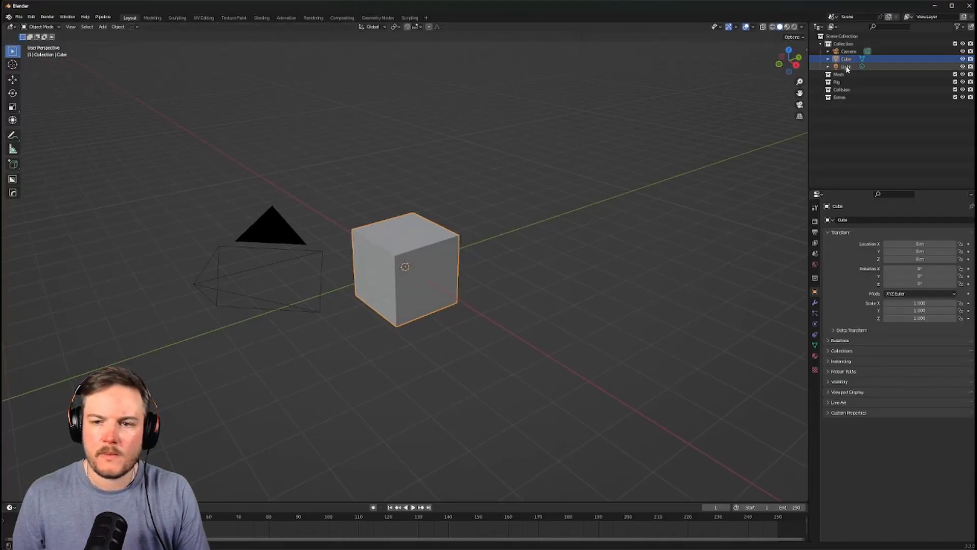
In Blender, remove the default Collection and delete the camera, cube and light from the scene
right_click(845, 44)
click(846, 64)
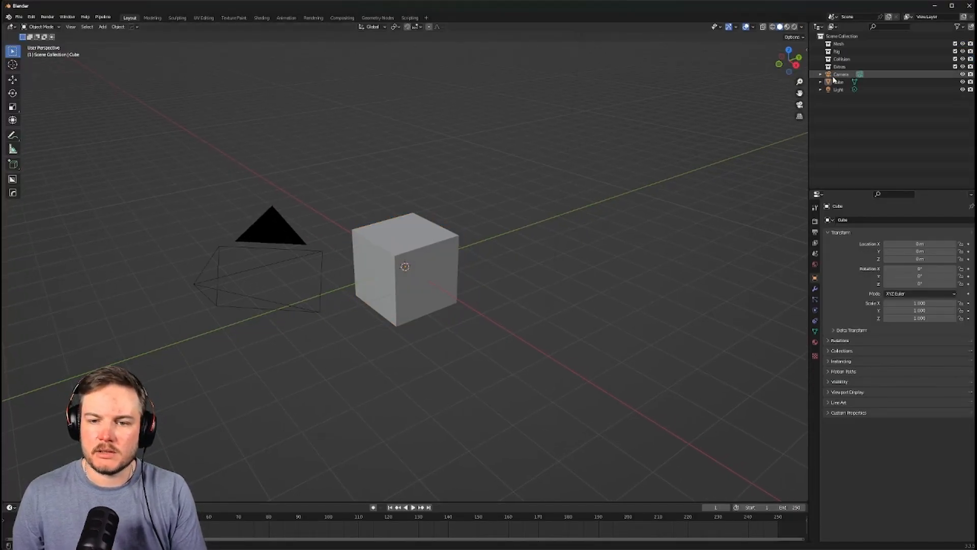
click(841, 74)
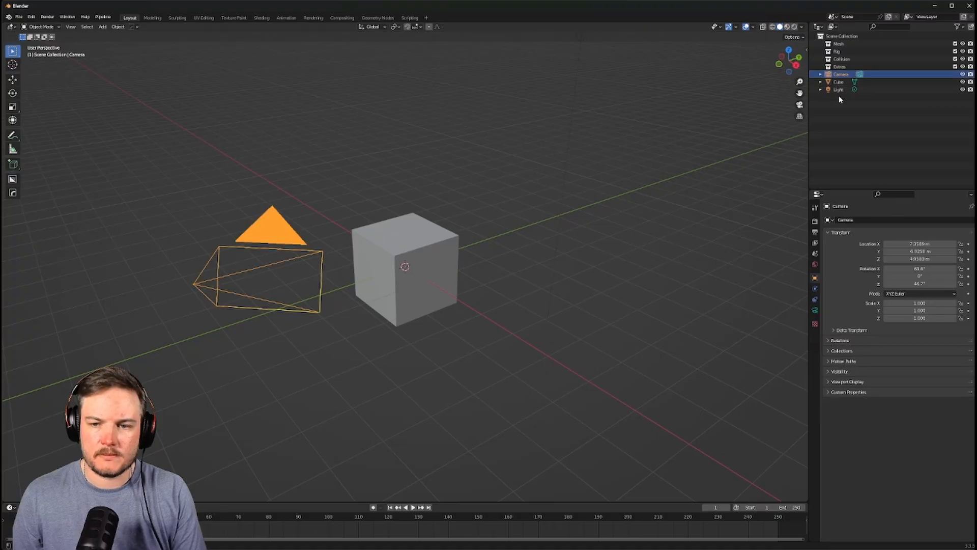
click(838, 89)
shift+click(841, 74)
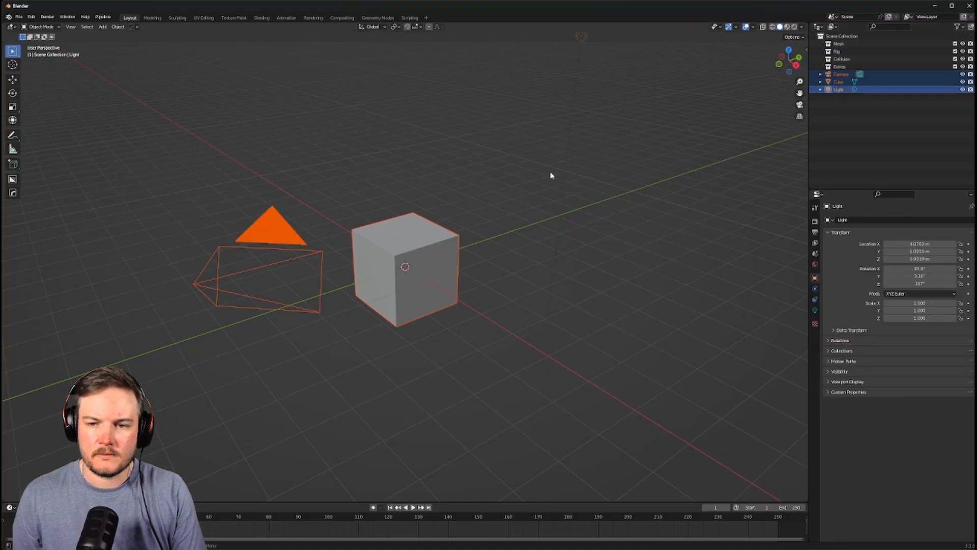
key(Delete)
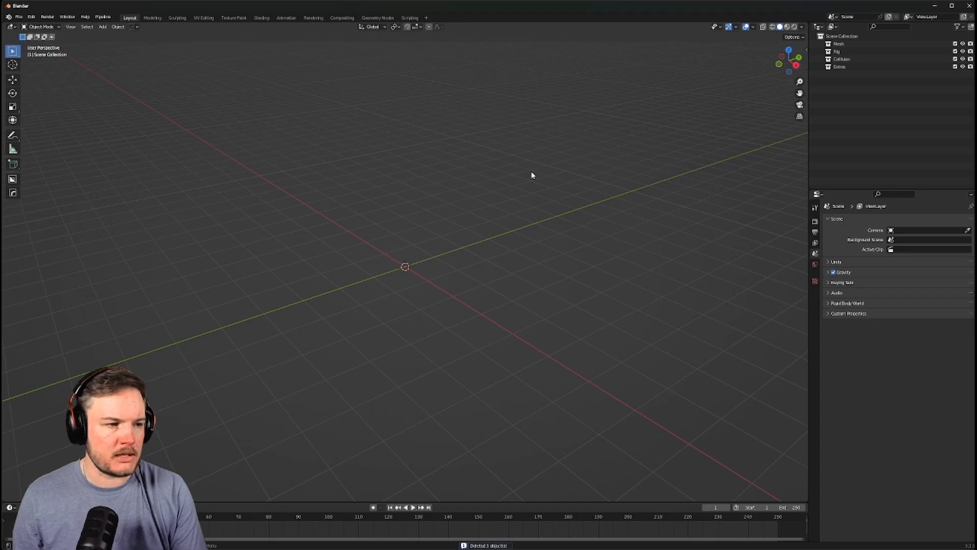
Import the exported Barbell_v01 FBX into the empty scene
key(ctrl+s)
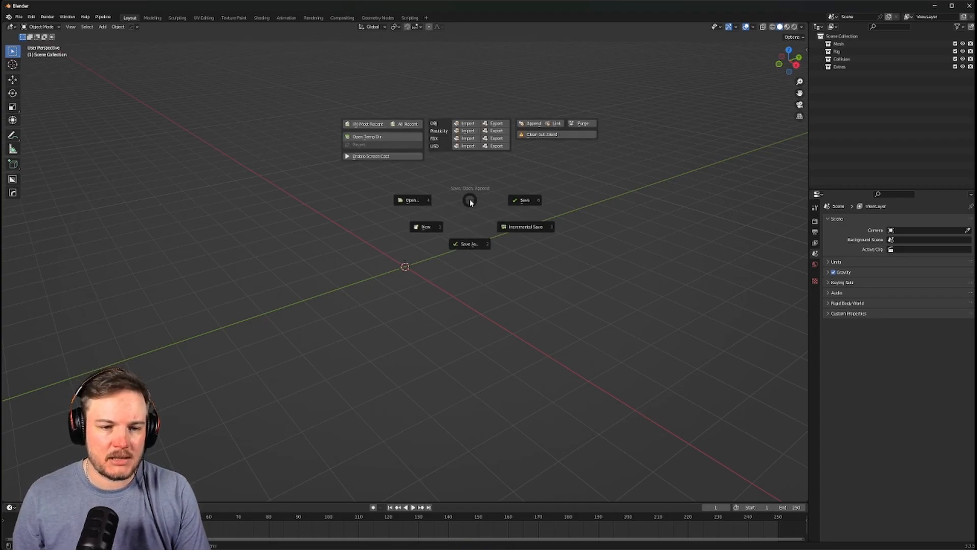
click(464, 138)
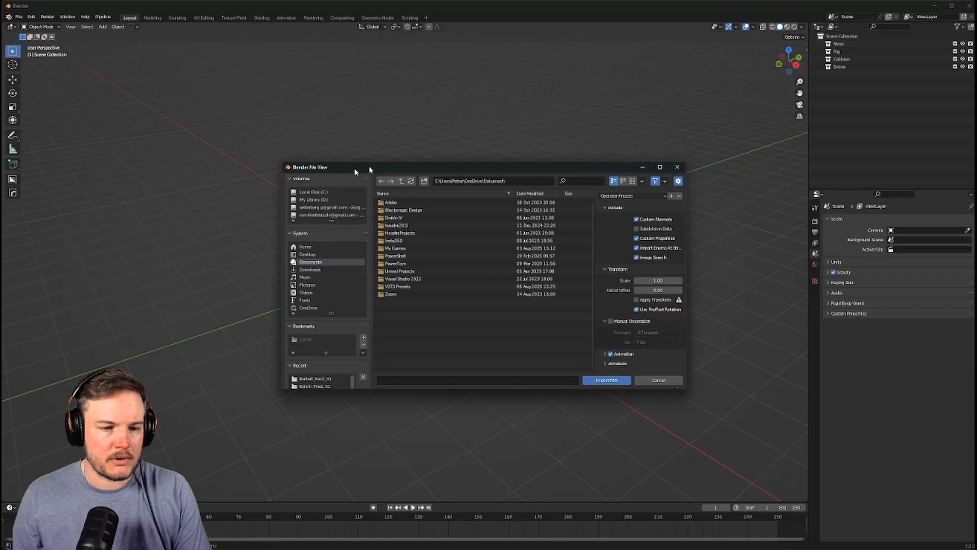
key(Escape)
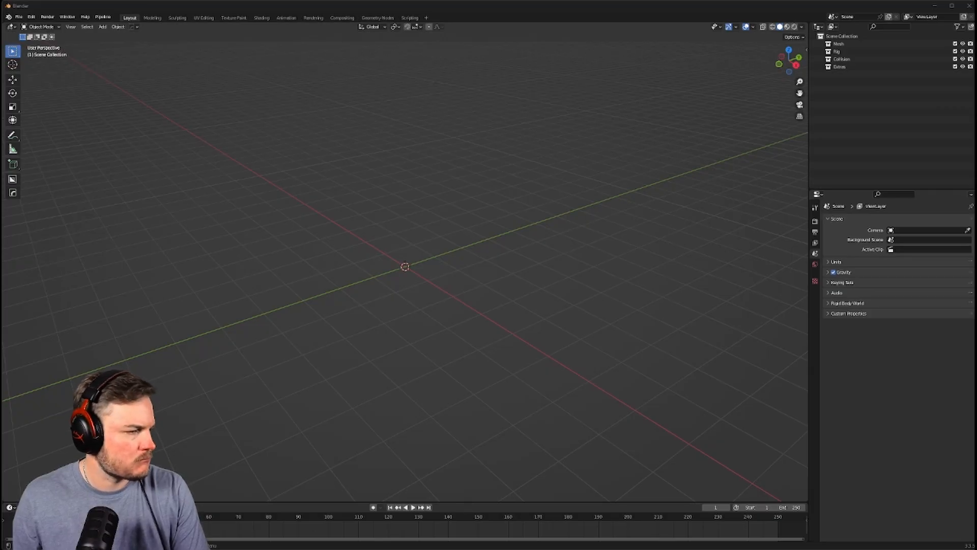
Delete the UCX_Barbell_v01 collision hull and select the Barbell_v01 mesh
scroll(419, 289, up, 8)
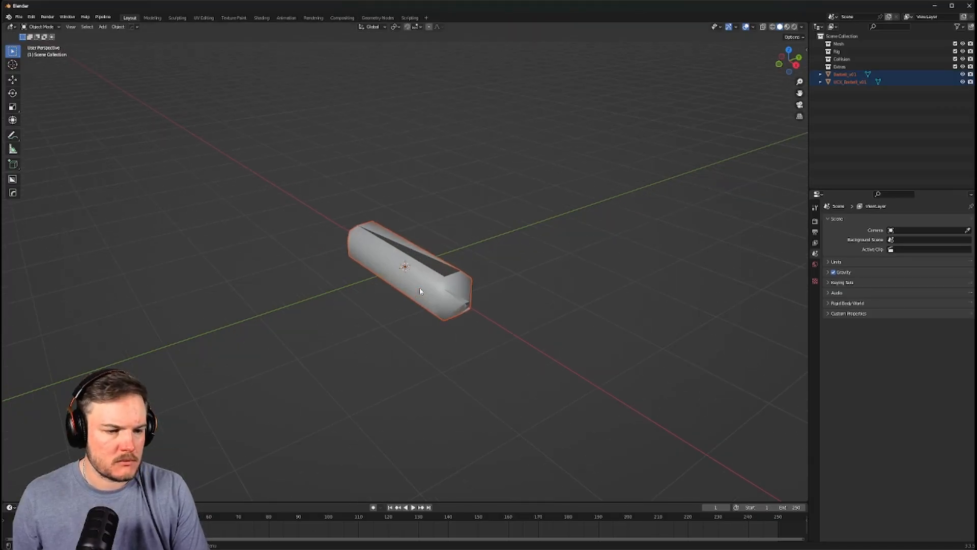
middle_drag(418, 288, 539, 277)
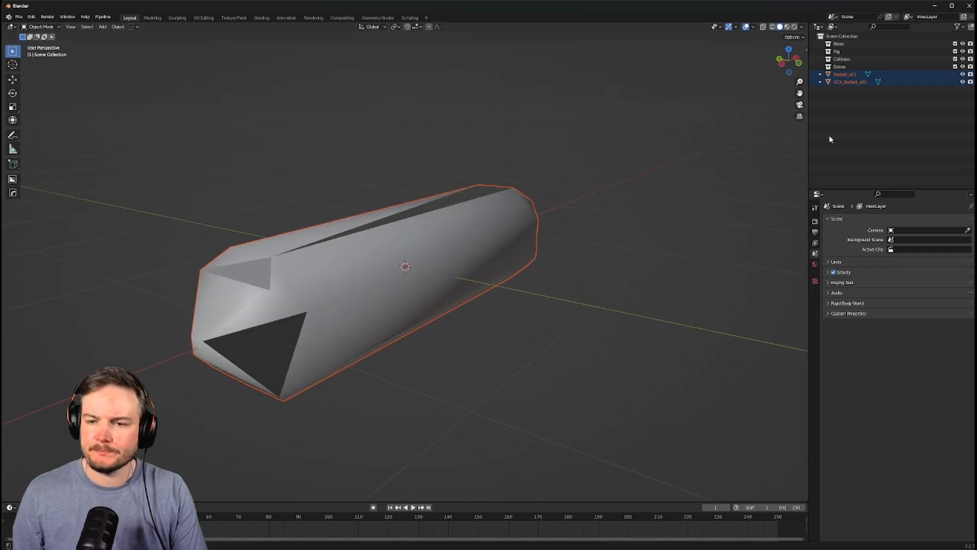
click(849, 82)
key(Delete)
middle_drag(638, 182, 365, 263)
click(365, 264)
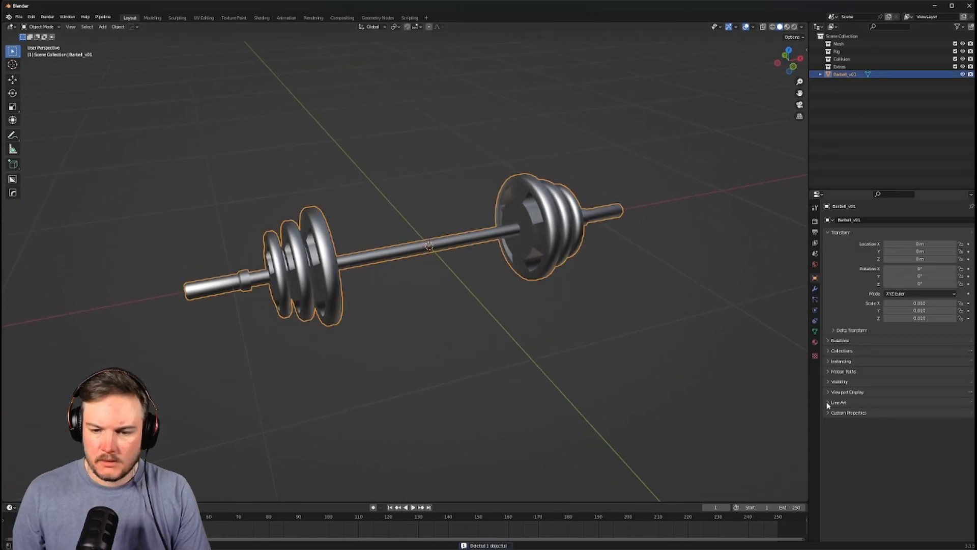
Clear the barbell's custom split normals data and remove its WorldGridMaterial slot
click(839, 392)
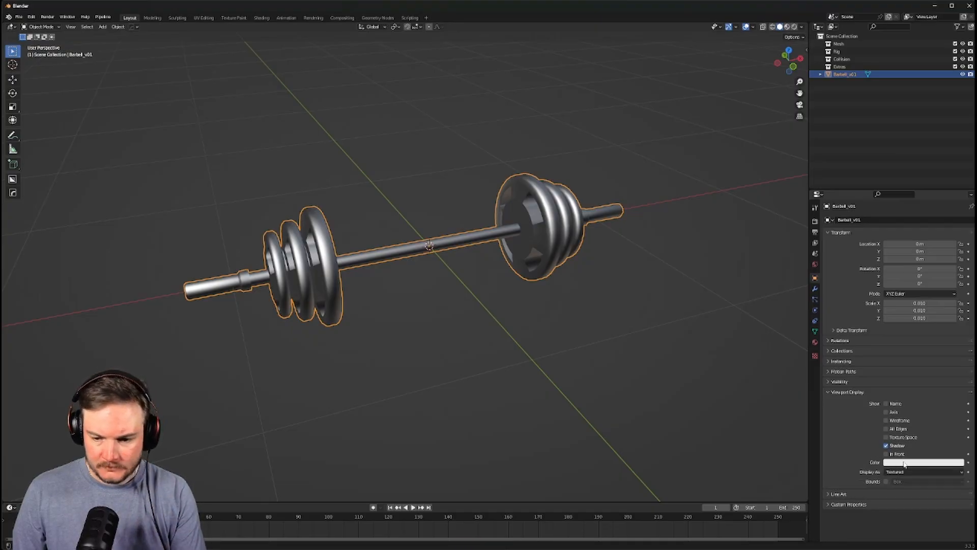
click(842, 392)
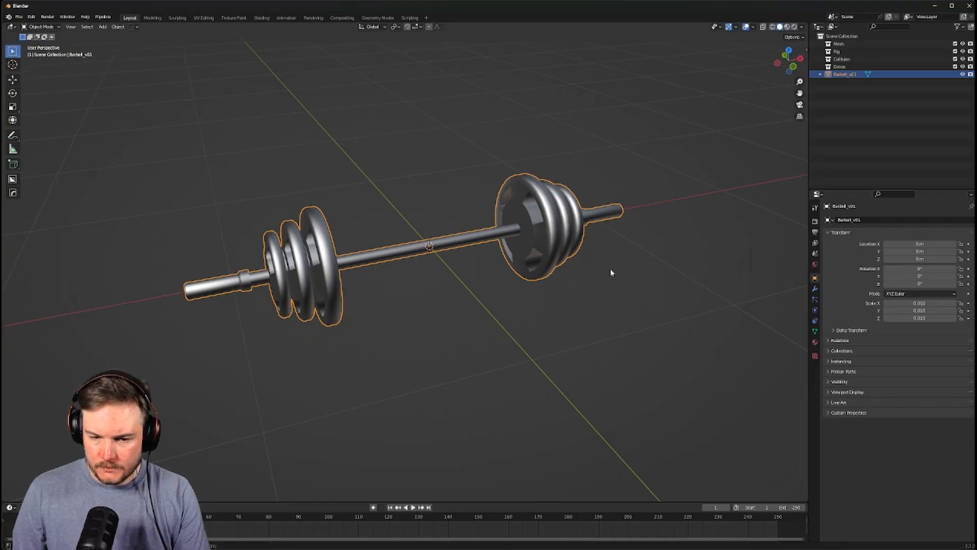
click(814, 331)
click(841, 408)
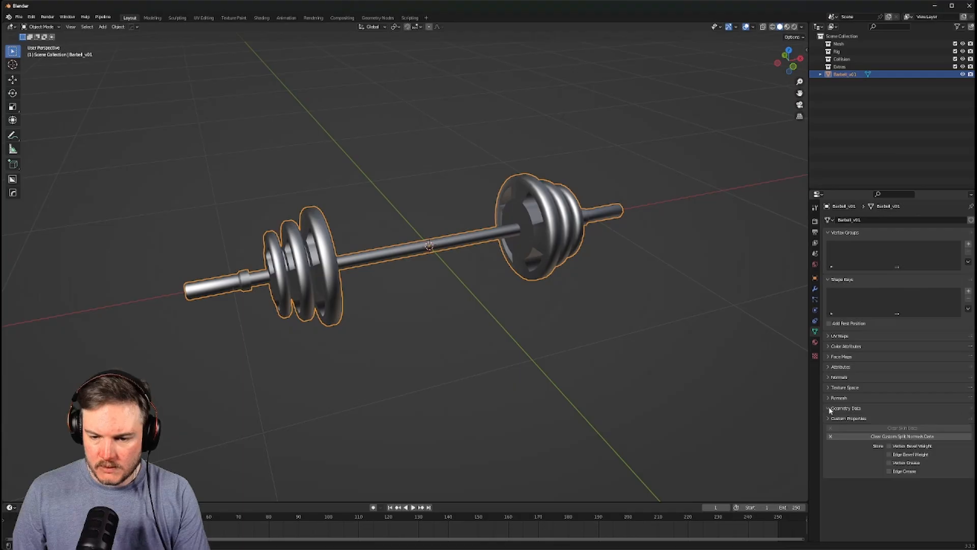
click(875, 436)
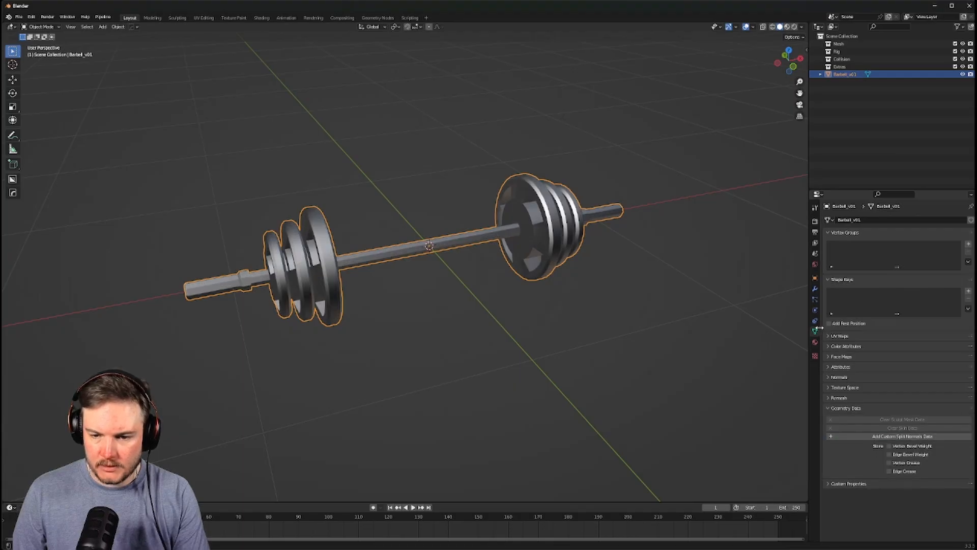
click(830, 408)
click(815, 342)
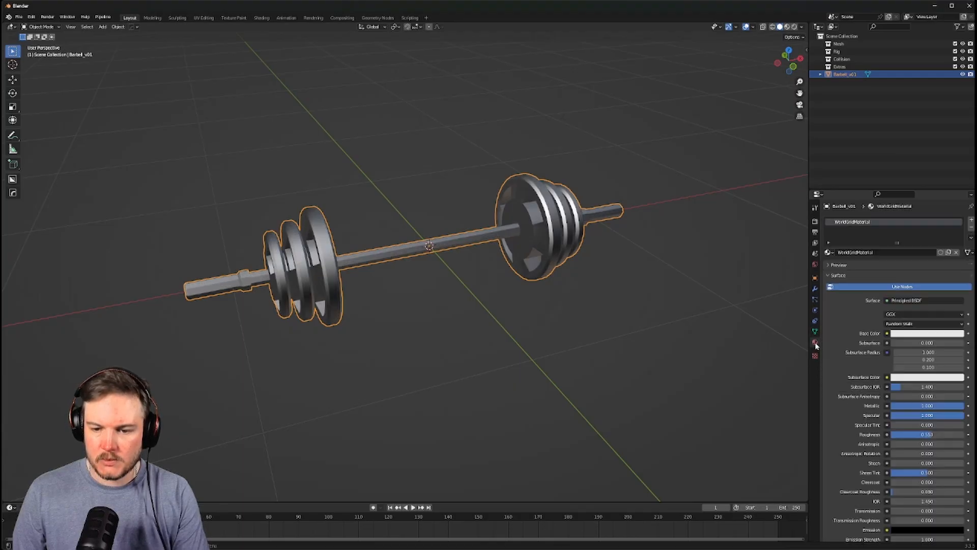
click(957, 252)
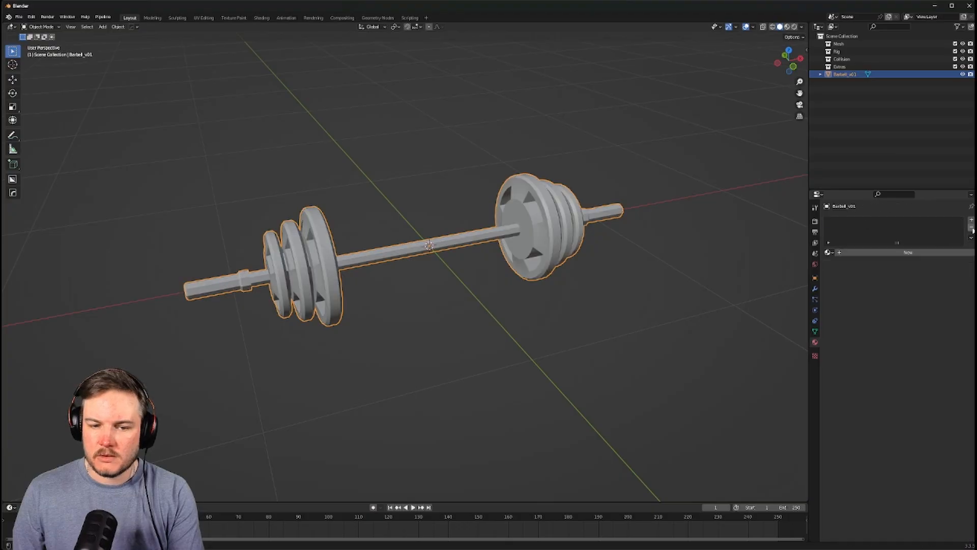
Set the viewport shading lighting to MatCap and choose a darker blue-grey matcap
middle_drag(446, 267, 473, 262)
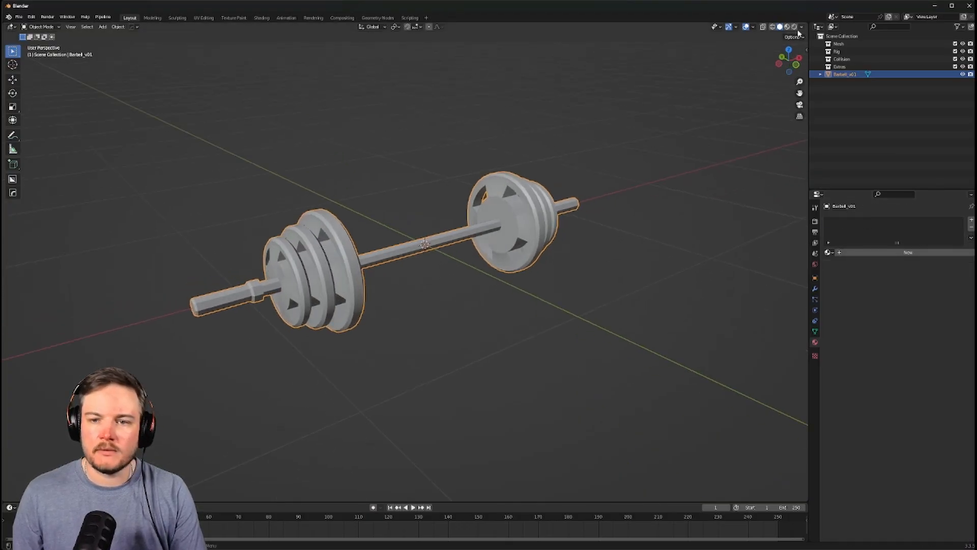
click(802, 27)
click(795, 64)
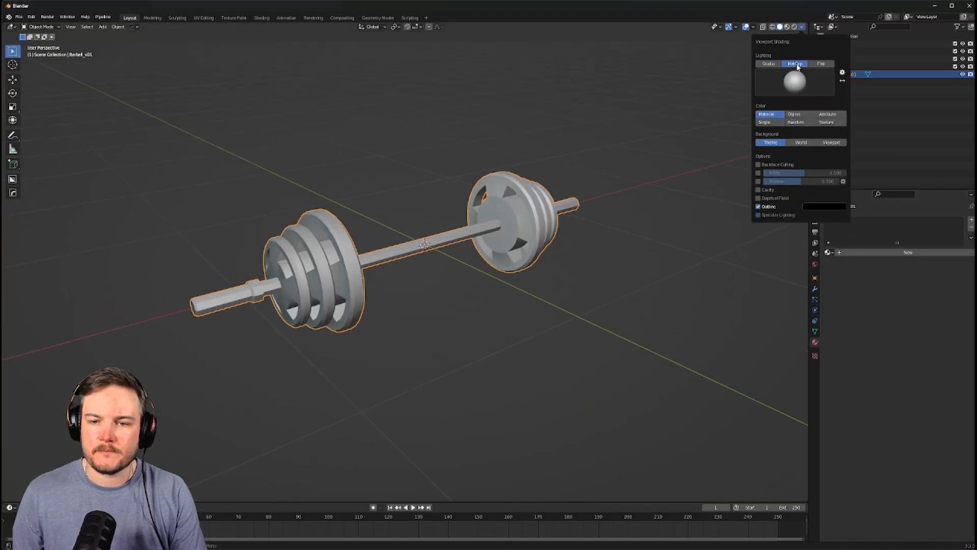
click(792, 82)
click(753, 107)
Examine the barbell's bar, collars, weight plates and plate cutouts from several angles
mouse_move(556, 239)
middle_down()
mouse_move(478, 240)
mouse_move(511, 221)
mouse_move(561, 222)
middle_up()
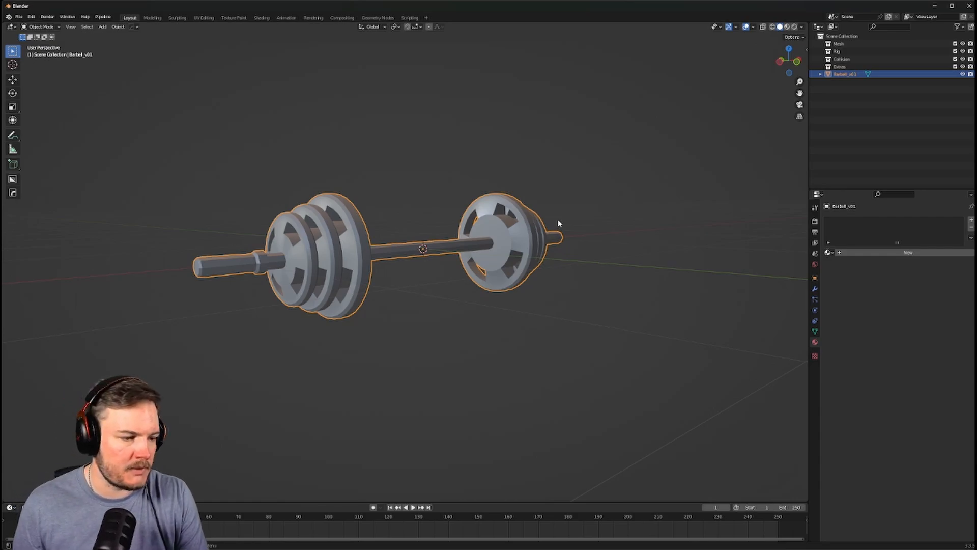
scroll(559, 220, up, 2)
middle_drag(558, 218, 488, 236)
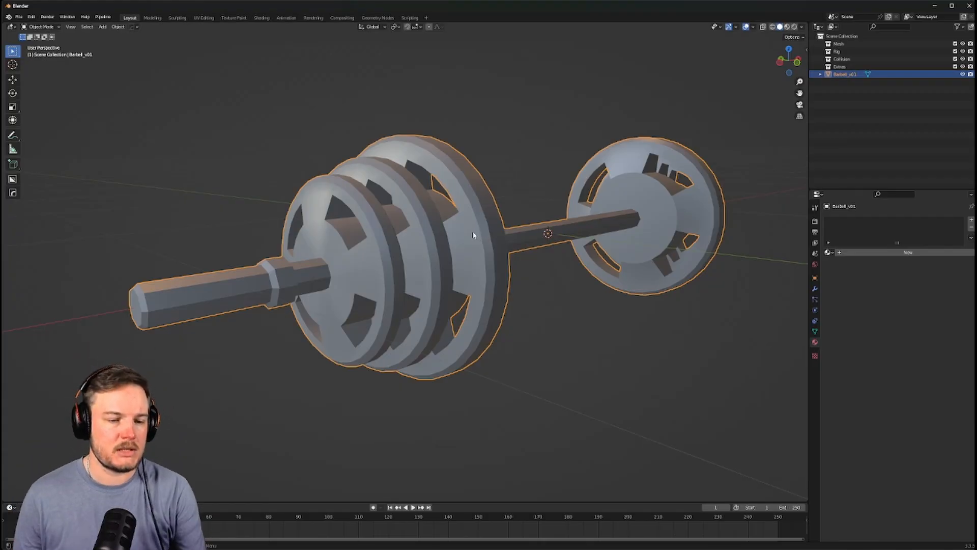
middle_drag(444, 234, 420, 227)
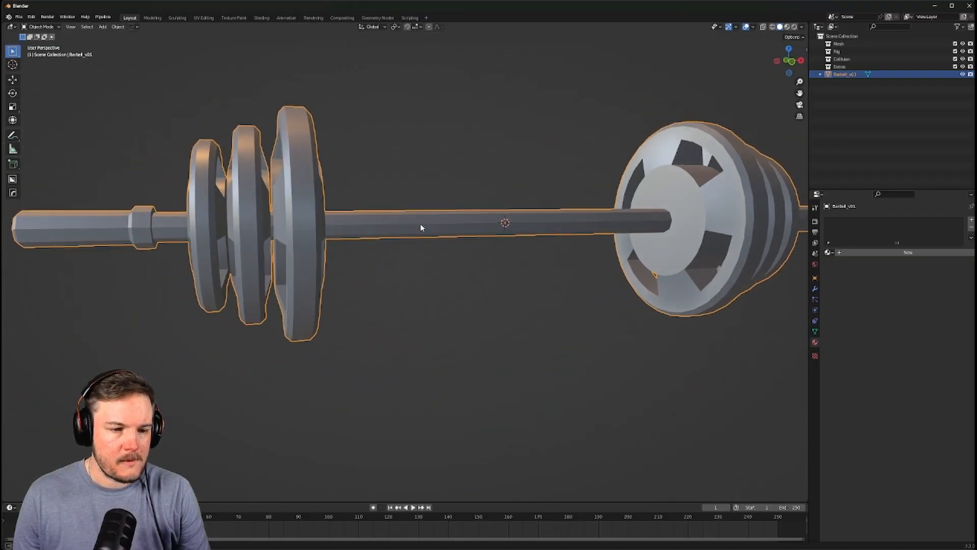
middle_drag(252, 217, 398, 279)
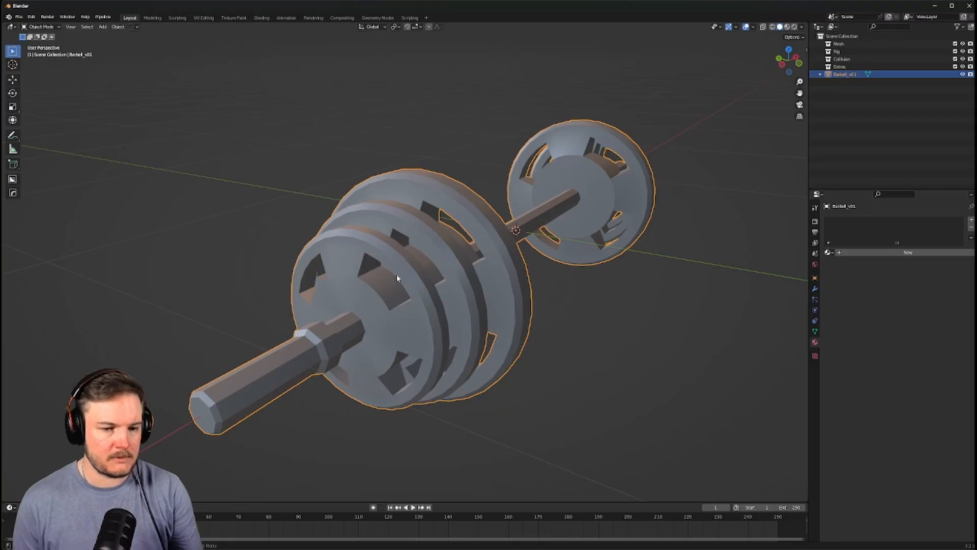
middle_drag(397, 278, 471, 231)
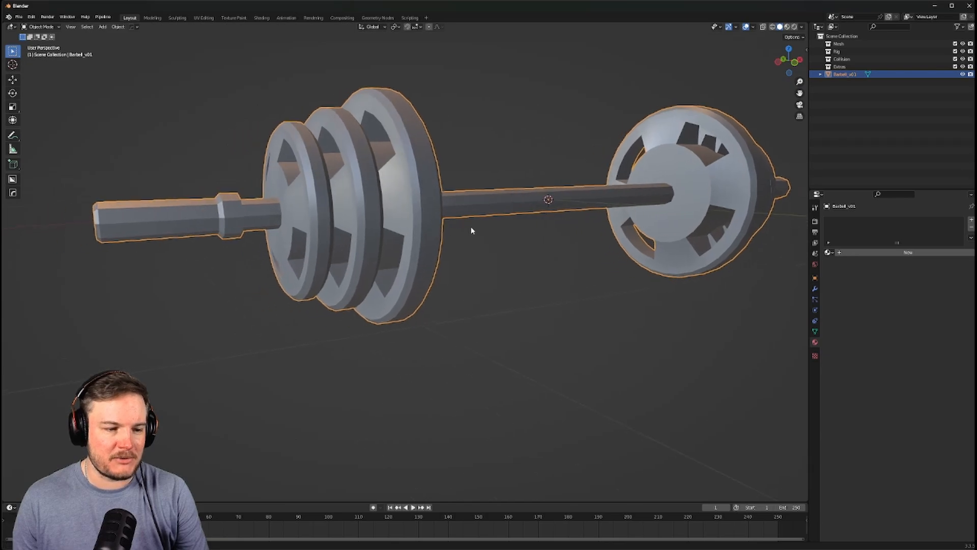
scroll(471, 230, down, 2)
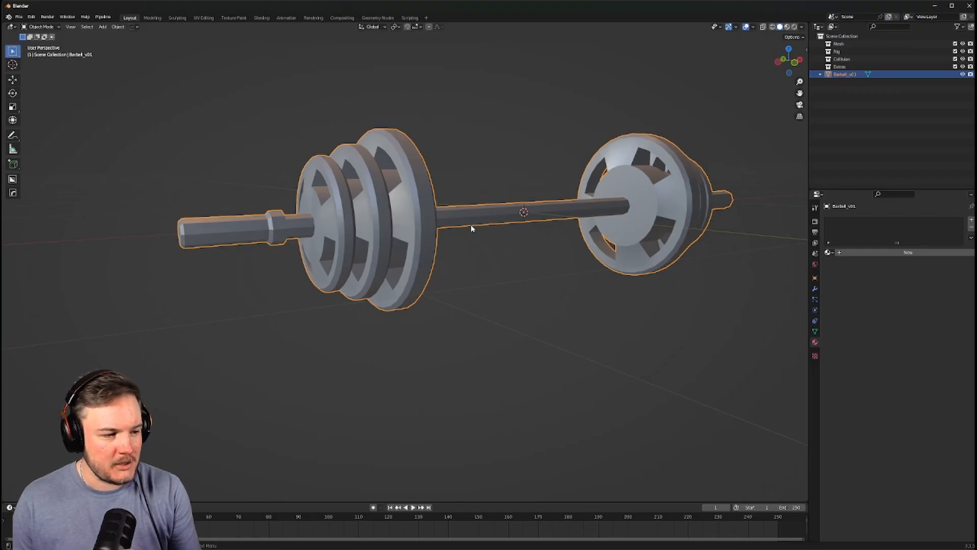
middle_drag(471, 228, 478, 234)
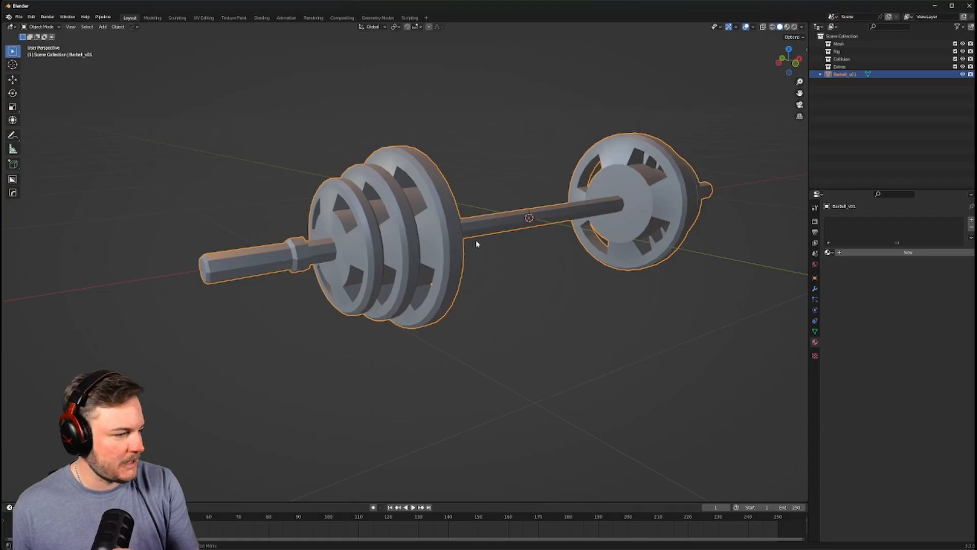
mouse_move(476, 240)
middle_down()
mouse_move(446, 245)
mouse_move(486, 237)
middle_up()
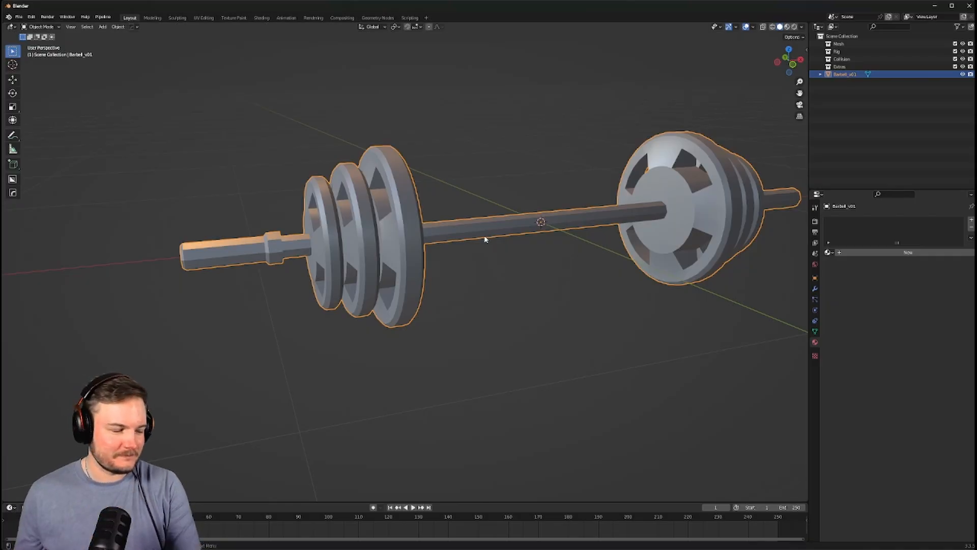
mouse_move(480, 240)
middle_down()
mouse_move(525, 253)
mouse_move(488, 240)
mouse_move(441, 248)
mouse_move(498, 244)
middle_up()
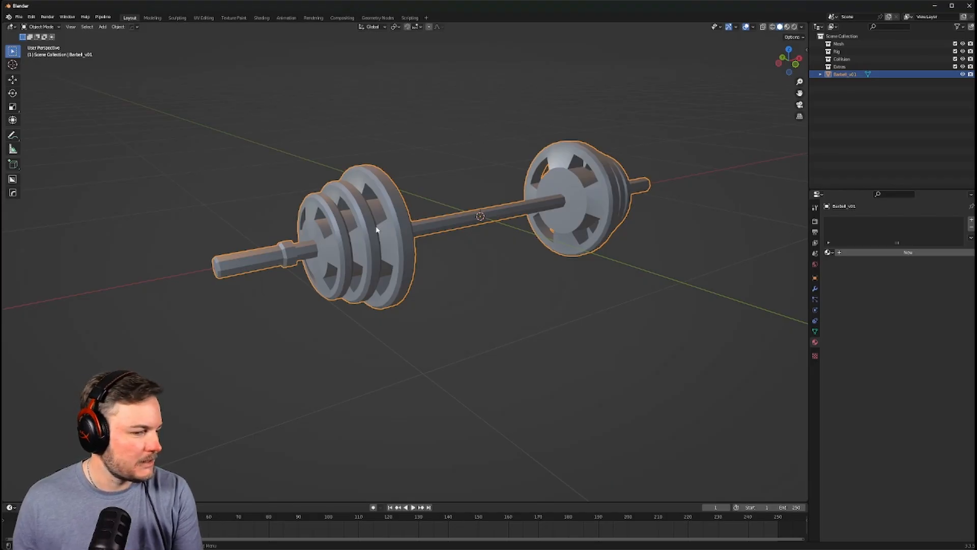
middle_drag(377, 230, 385, 229)
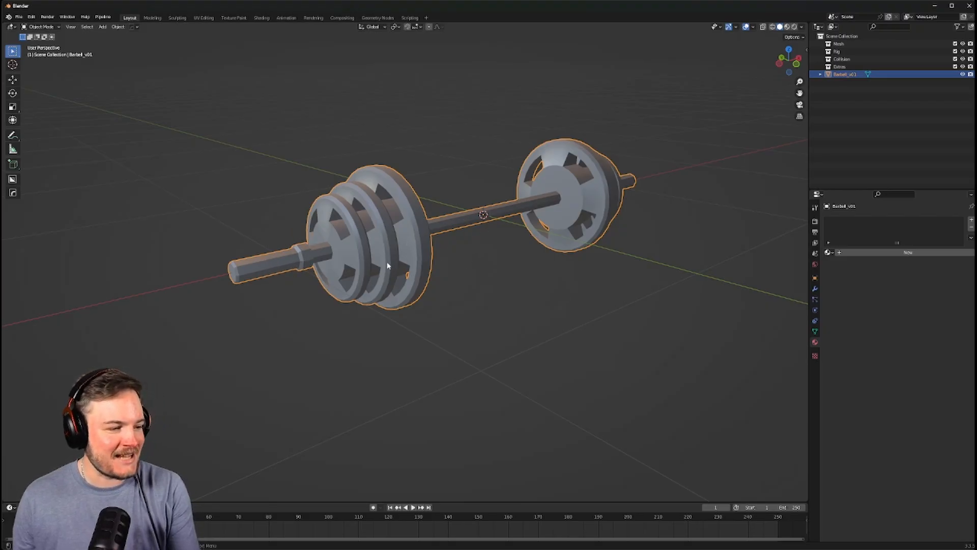
middle_drag(388, 265, 359, 277)
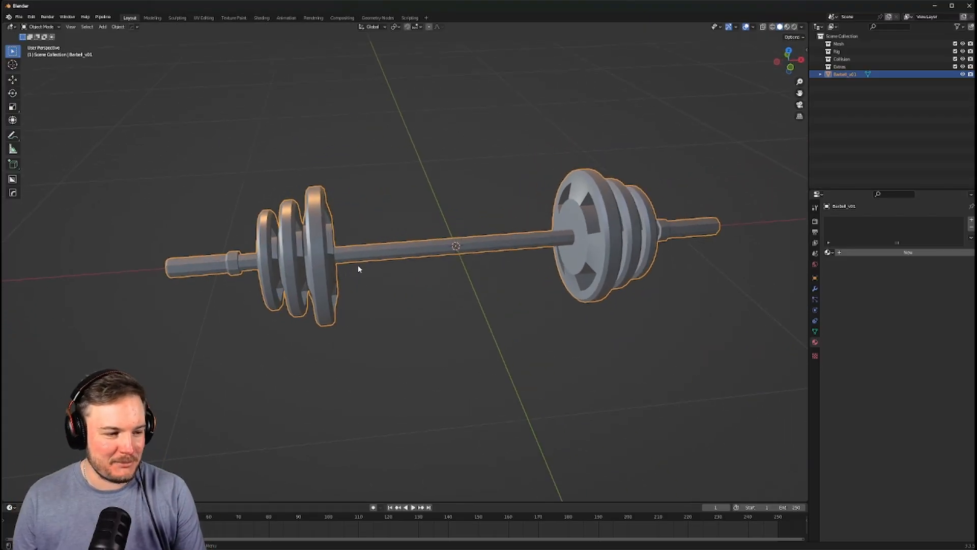
middle_drag(360, 270, 536, 247)
scroll(536, 247, down, 1)
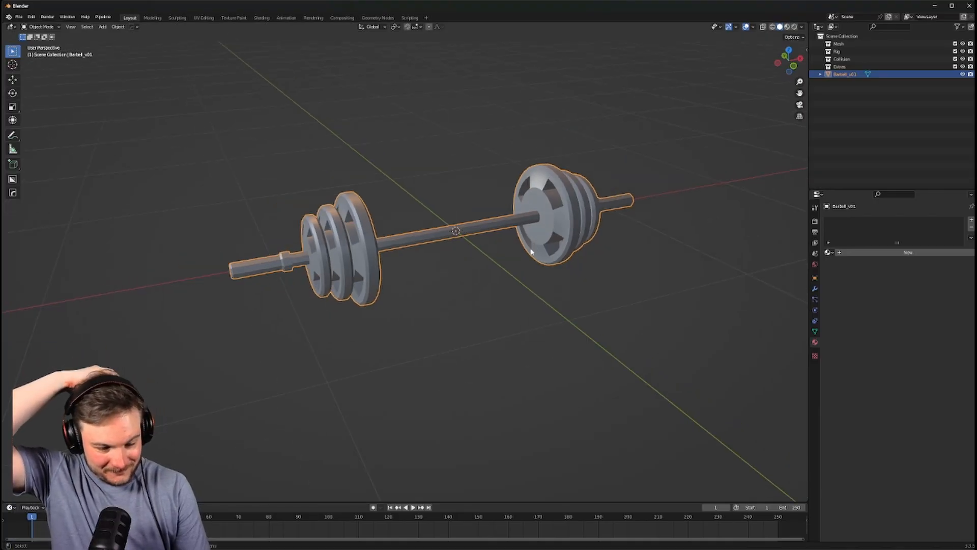
Deselect the barbell and capture a screen snip of it at an angled view
scroll(537, 251, up, 1)
middle_drag(530, 249, 556, 268)
click(557, 271)
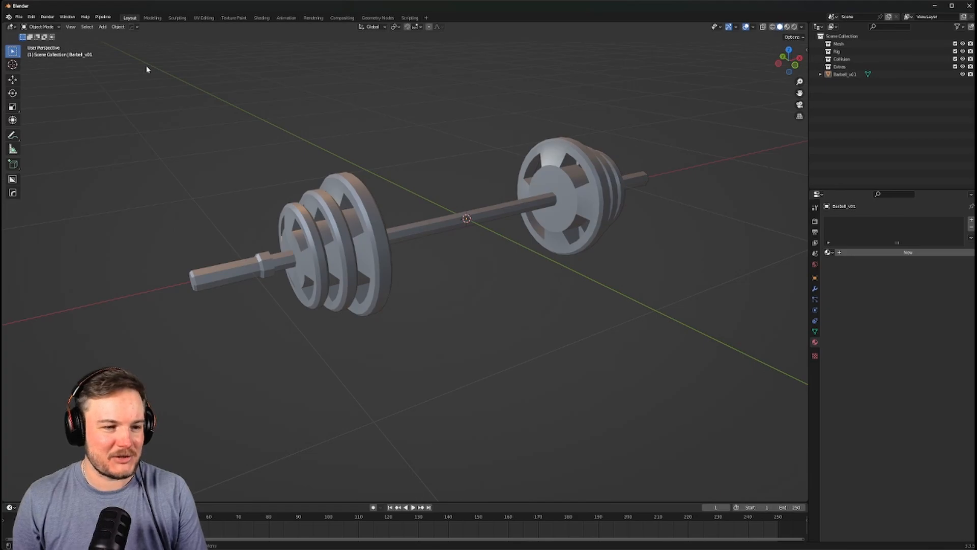
key(super+shift+s)
drag(132, 65, 671, 385)
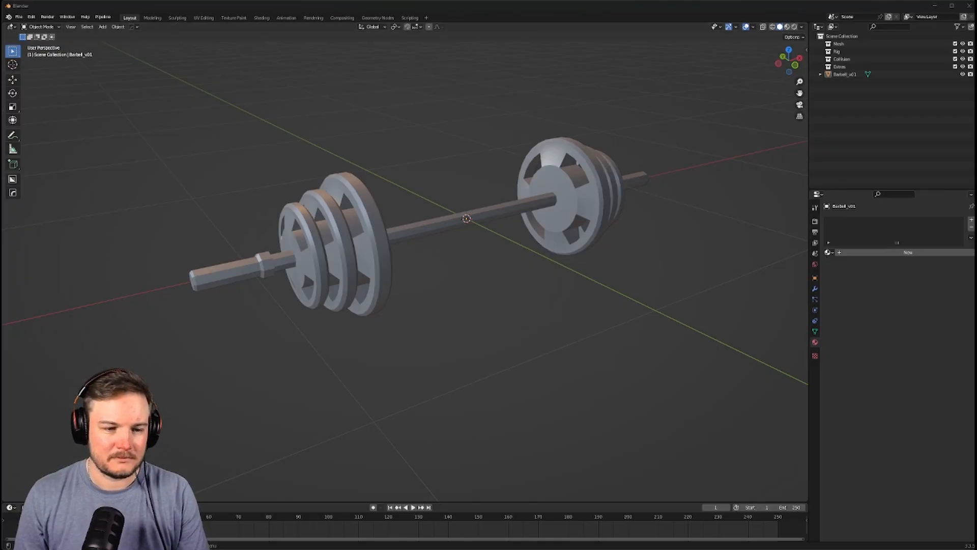
middle_drag(436, 255, 414, 261)
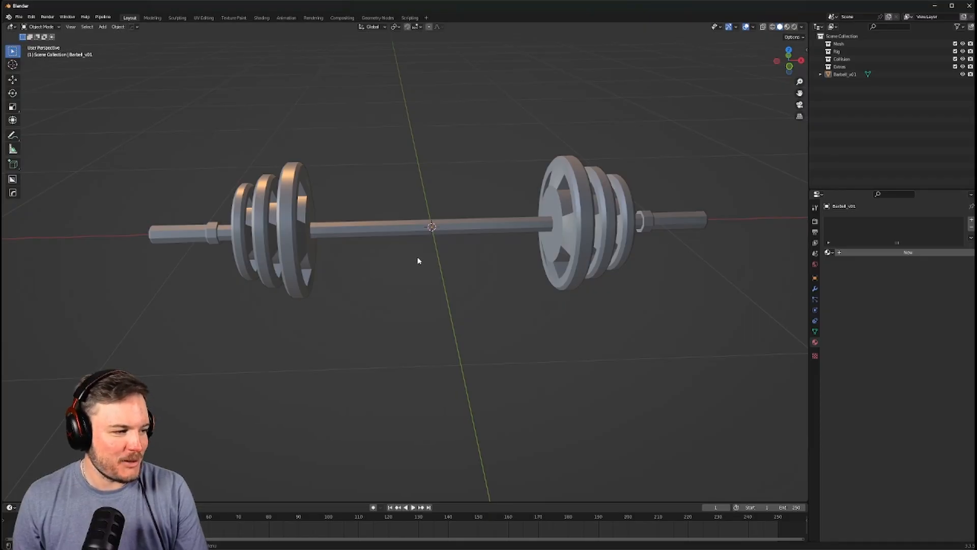
middle_drag(418, 260, 431, 261)
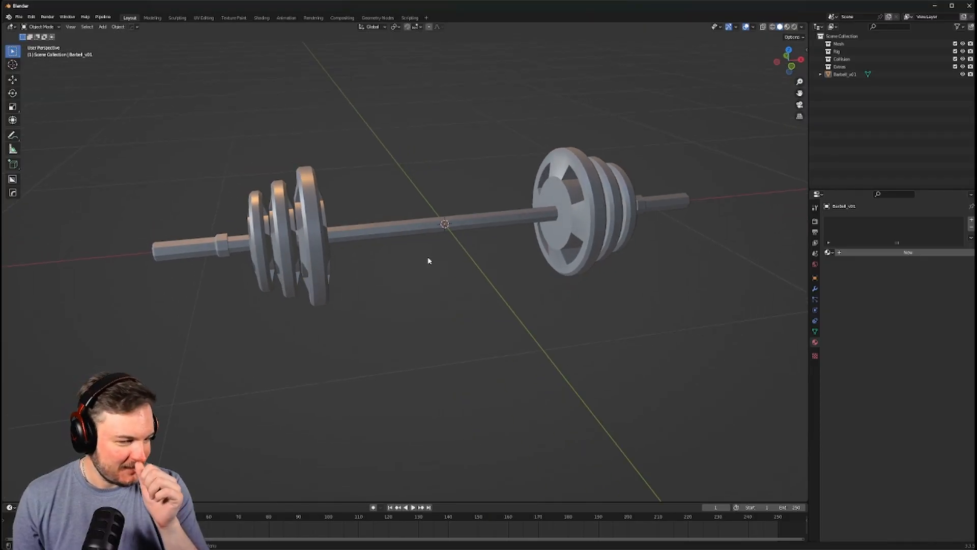
middle_drag(405, 230, 402, 207)
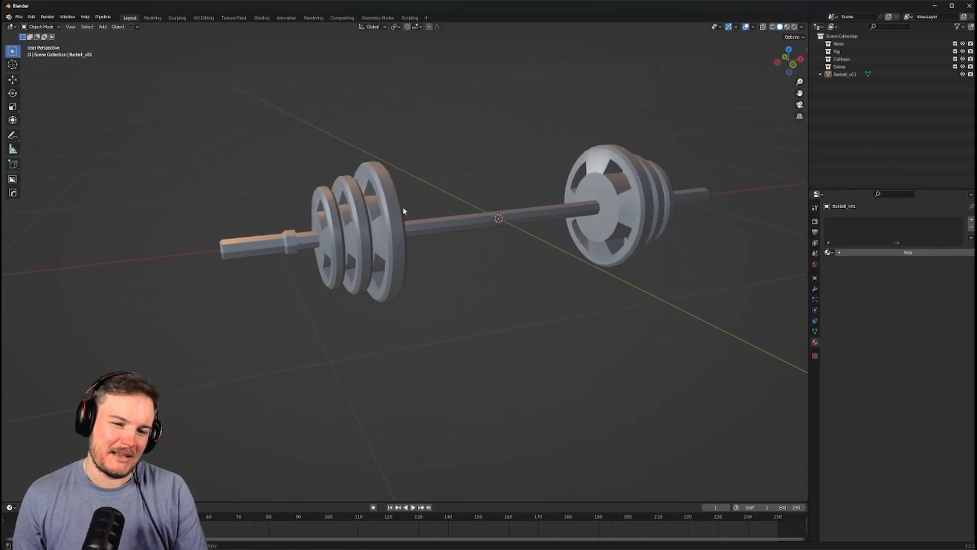
Delete the faces of the three weight plates on one end of the barbell mesh, keeping the opposite set
click(386, 200)
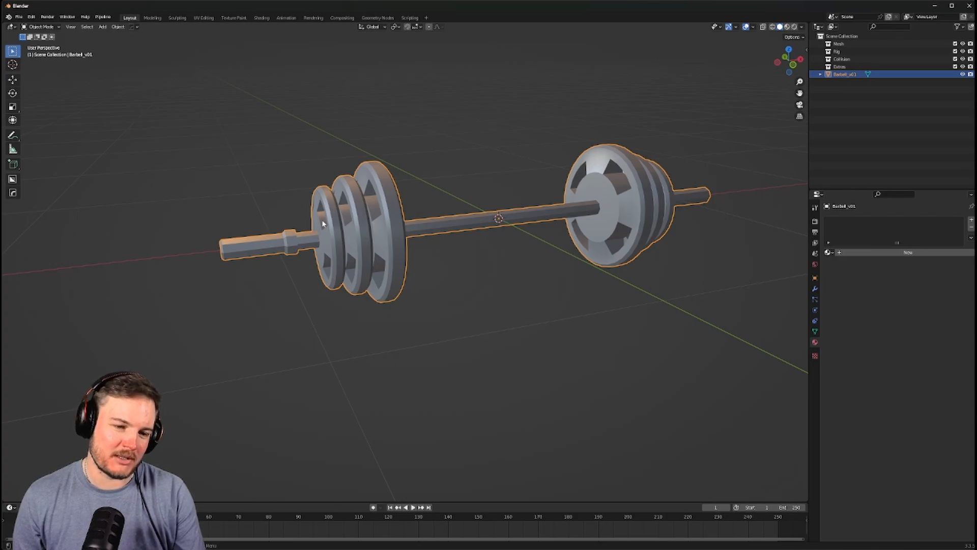
middle_drag(322, 222, 374, 183)
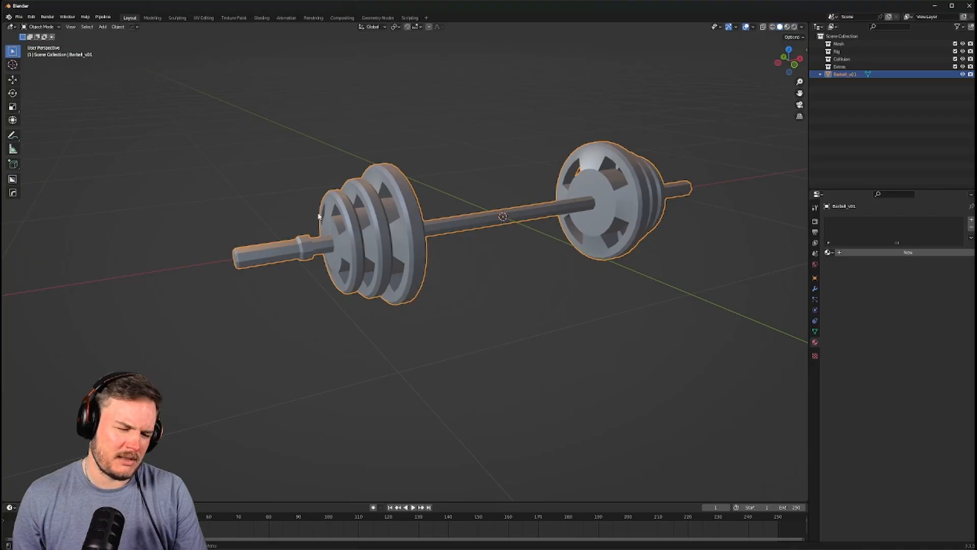
middle_drag(324, 227, 352, 221)
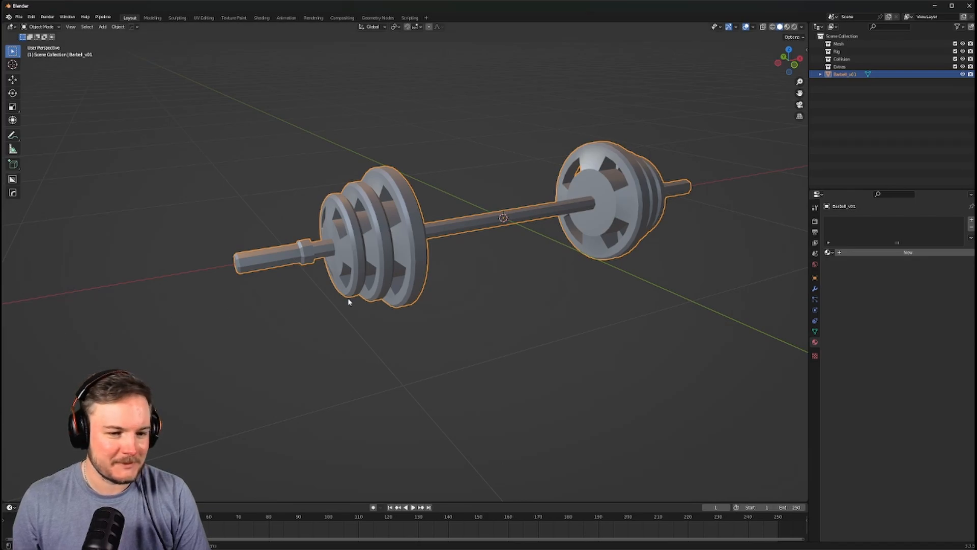
middle_drag(350, 303, 416, 306)
key(Tab)
click(482, 306)
middle_drag(570, 280, 397, 240)
click(397, 239)
key(l)
key(l)
key(l)
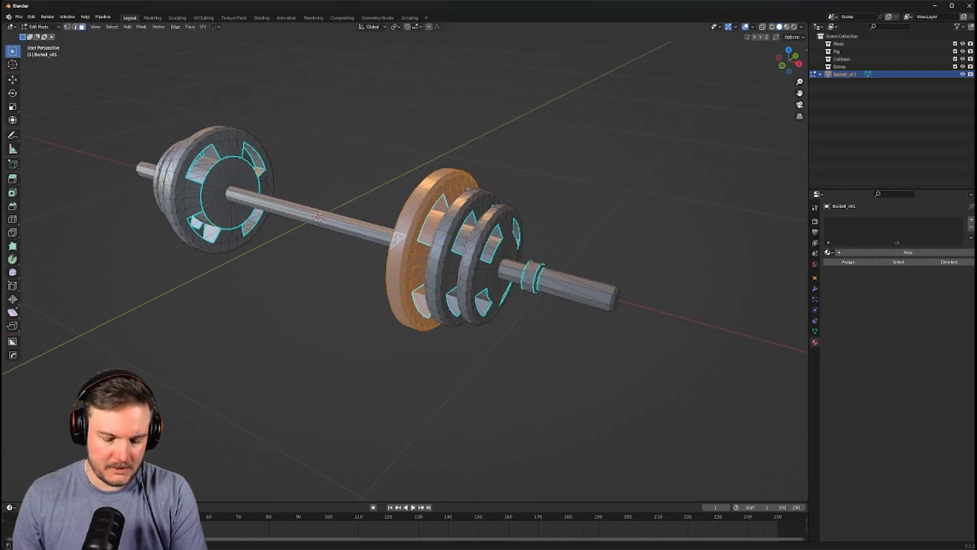
key(x)
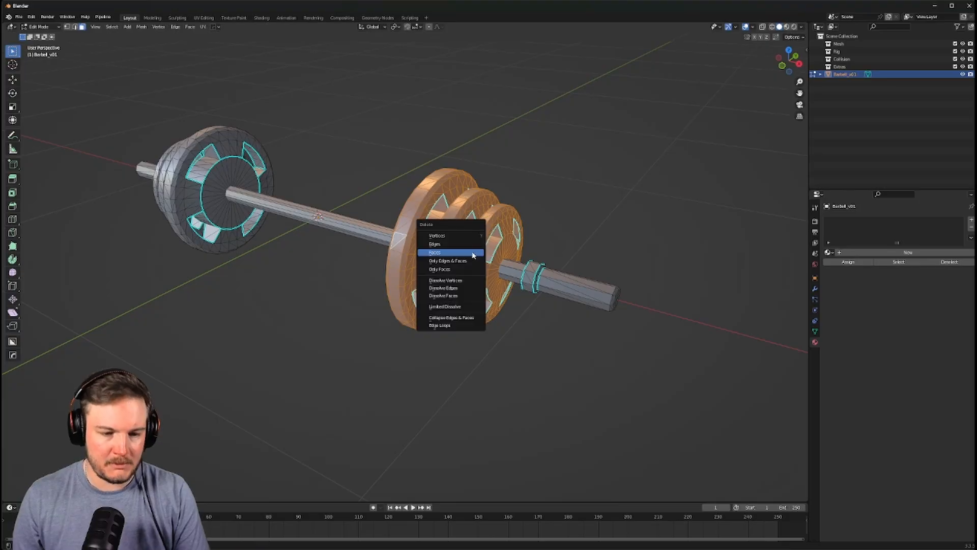
click(473, 251)
Separate the three remaining weight plates from the bar into one object by selection and return to Object Mode
middle_drag(474, 252, 427, 253)
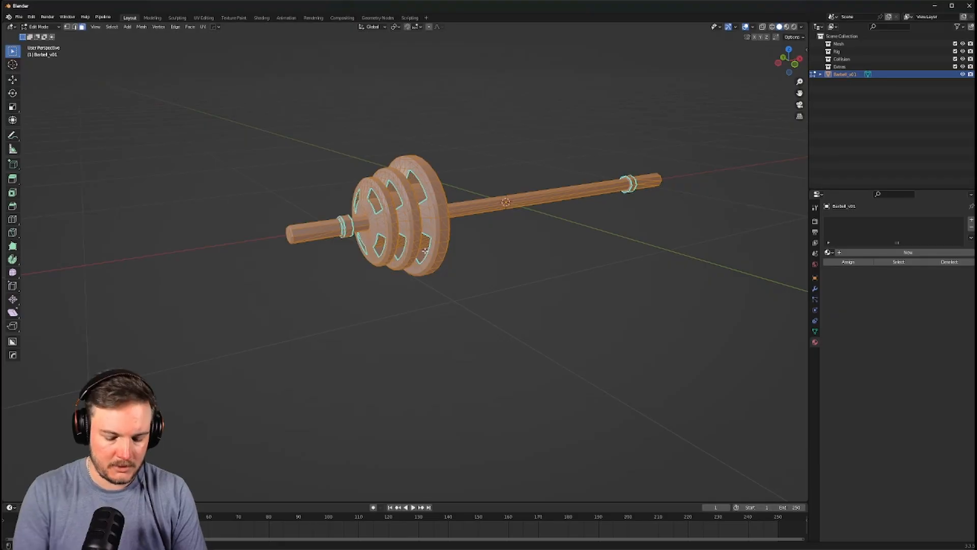
scroll(426, 250, up, 5)
middle_drag(440, 234, 459, 237)
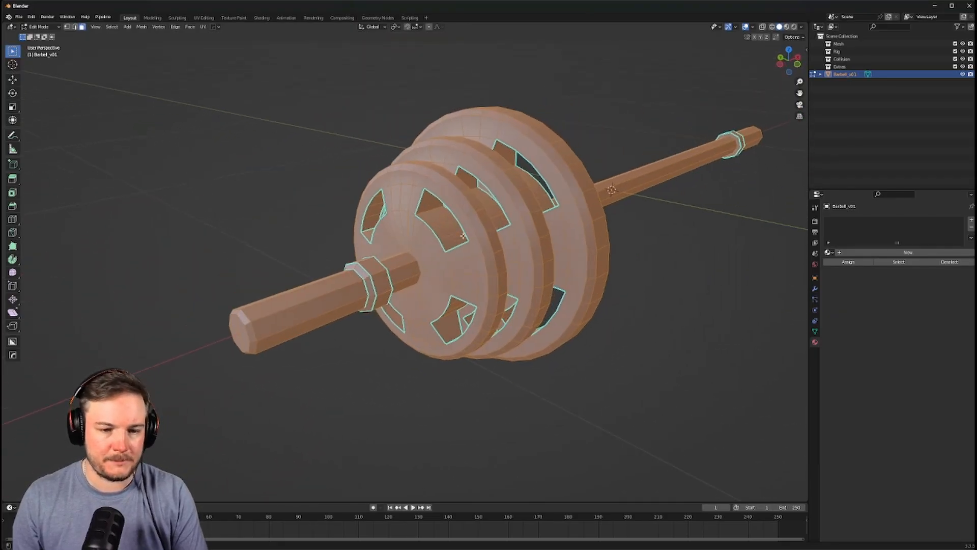
click(420, 240)
key(l)
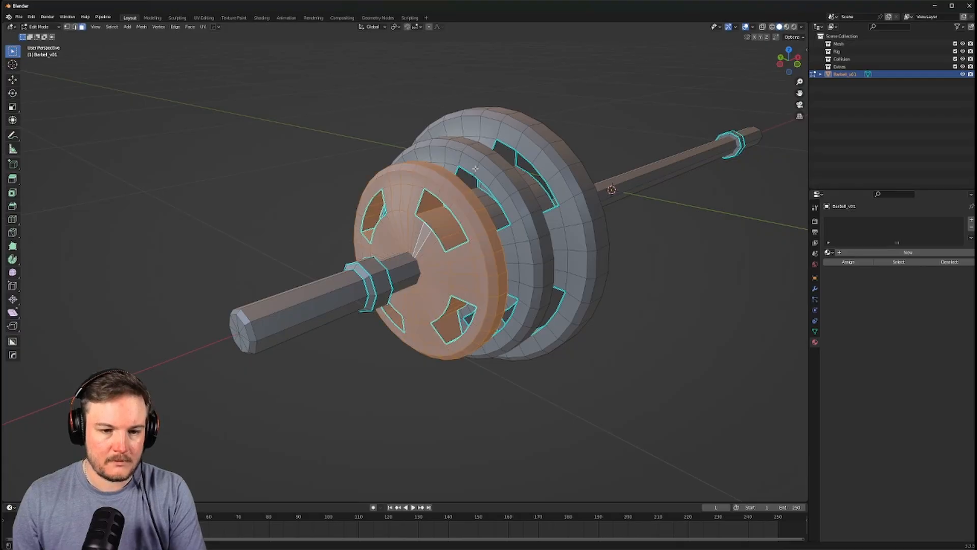
key(l)
key(l)
middle_drag(504, 174, 449, 175)
key(p)
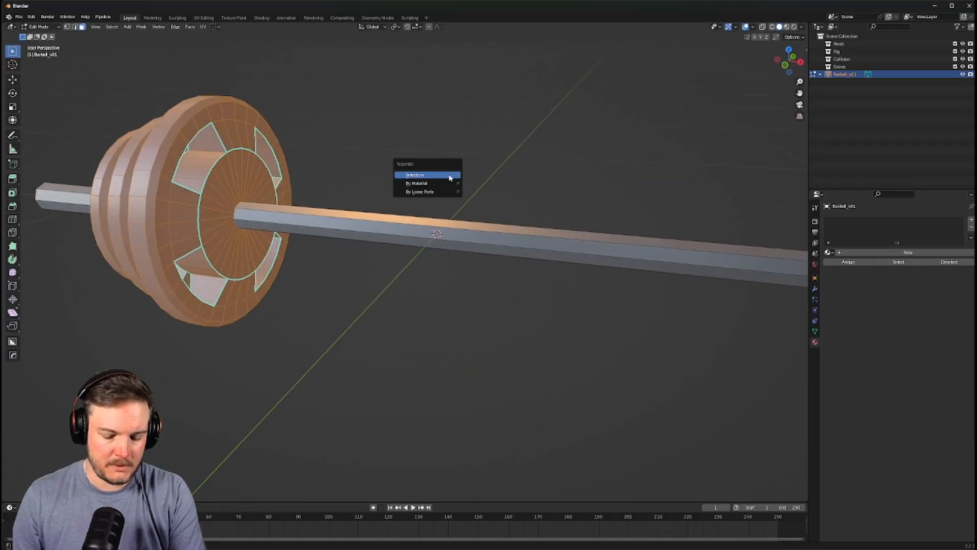
click(449, 176)
key(Tab)
Separate the largest weight plate from the plates object into its own object
middle_drag(371, 197, 372, 219)
click(396, 202)
click(295, 191)
scroll(350, 209, down, 5)
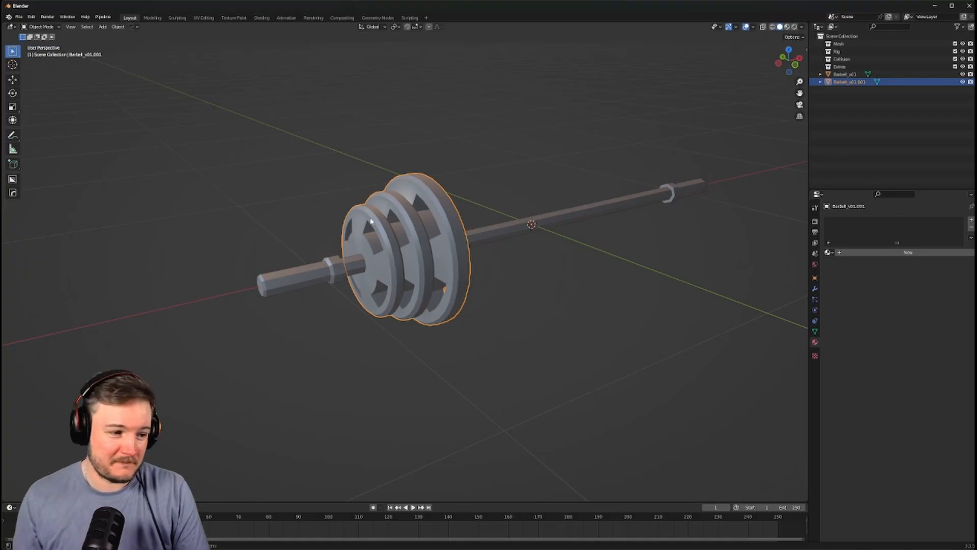
middle_drag(394, 221, 356, 202)
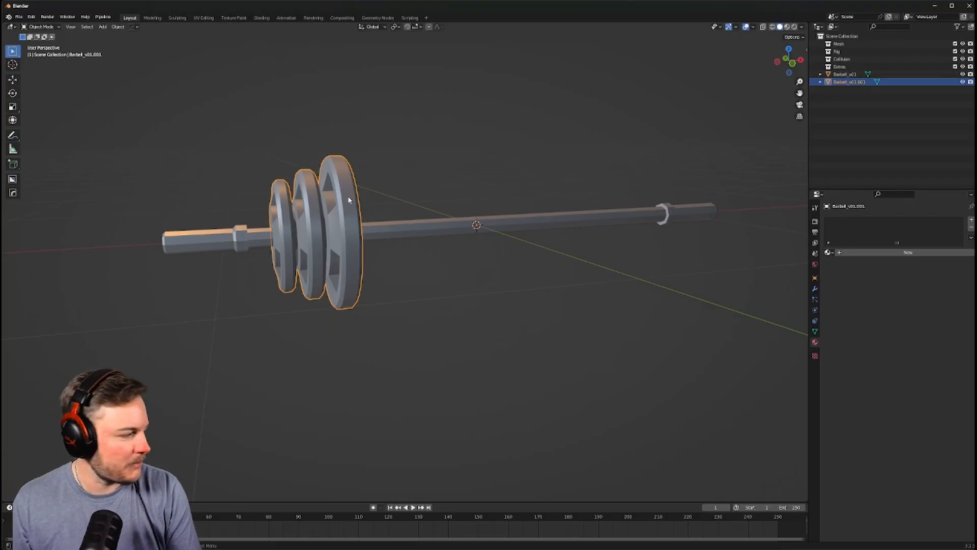
middle_drag(349, 200, 368, 204)
key(Tab)
click(428, 198)
click(388, 187)
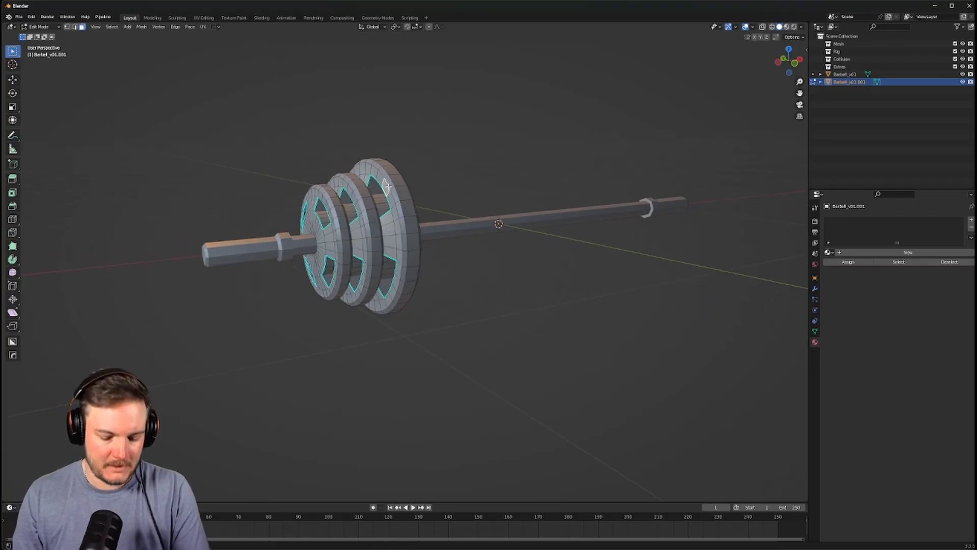
key(l)
key(p)
click(384, 186)
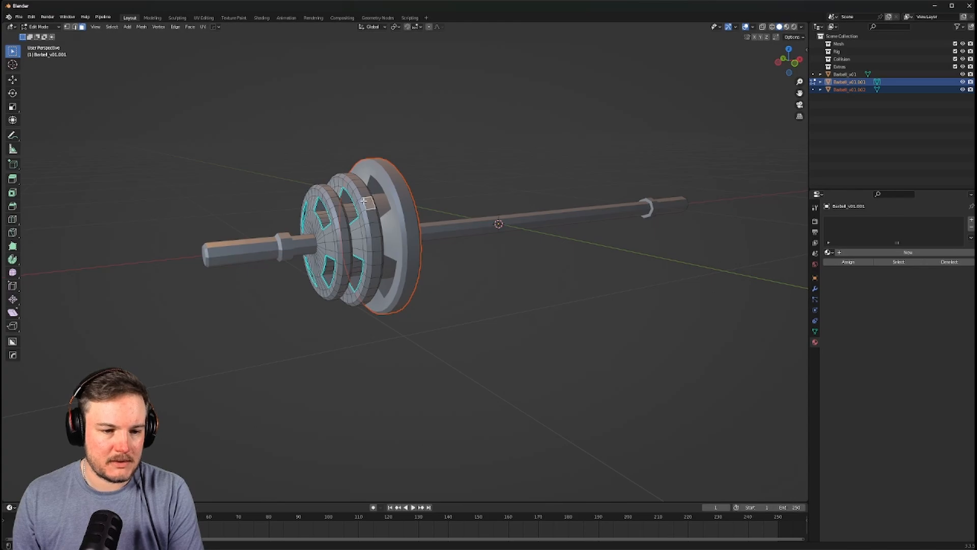
Separate the middle weight plate into its own object and leave mesh editing
key(l)
key(p)
click(364, 201)
key(q)
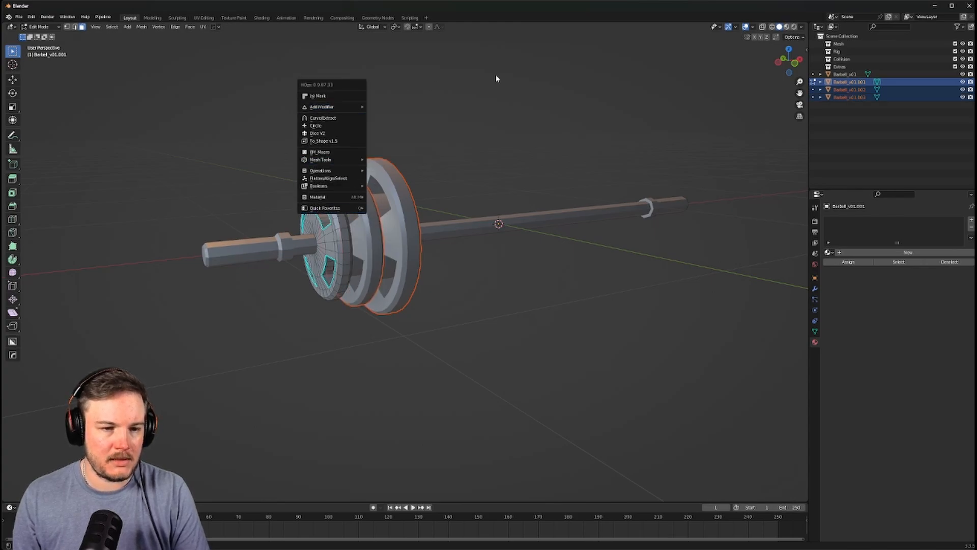
key(Tab)
Check the three separated plates, inspecting the largest one in isolation, and bring the other barbell parts back into view
click(415, 158)
key(alt+a)
click(402, 185)
shift+click(359, 205)
shift+click(333, 220)
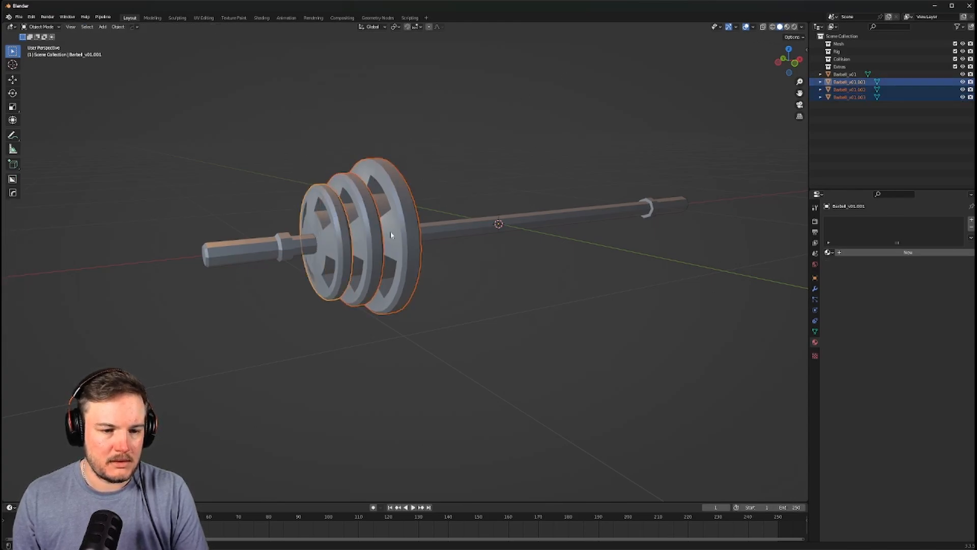
mouse_move(514, 257)
middle_down()
mouse_move(382, 268)
mouse_move(519, 268)
middle_up()
scroll(477, 262, up, 3)
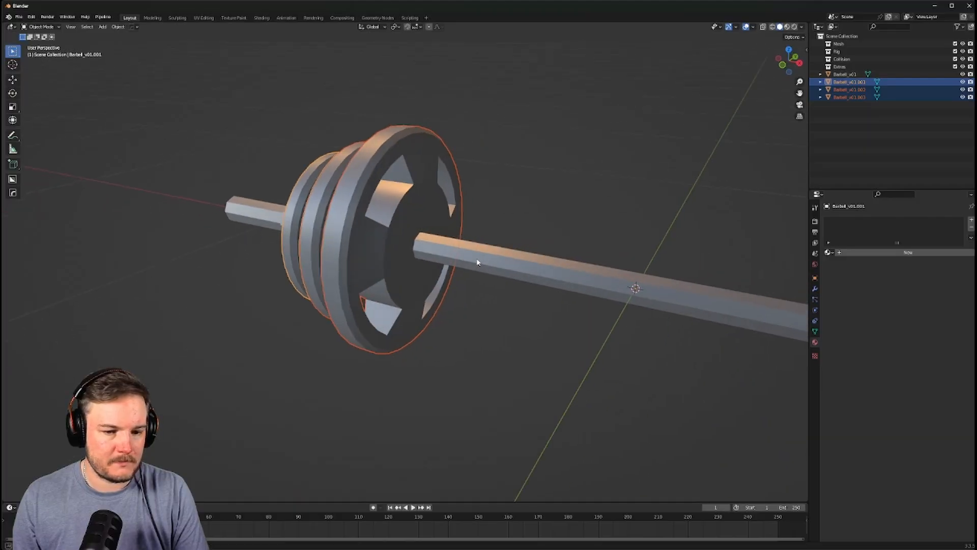
click(387, 249)
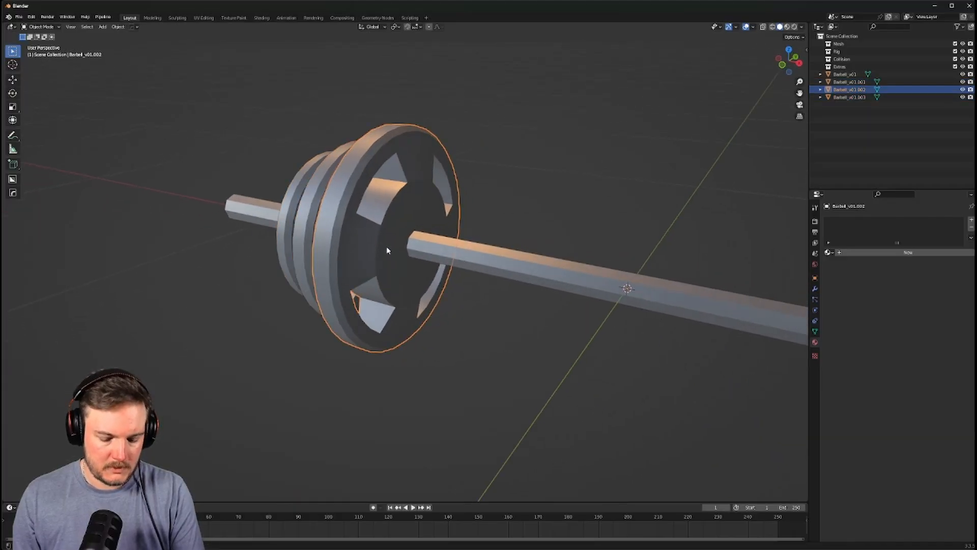
key(KP_Divide)
scroll(376, 247, up, 6)
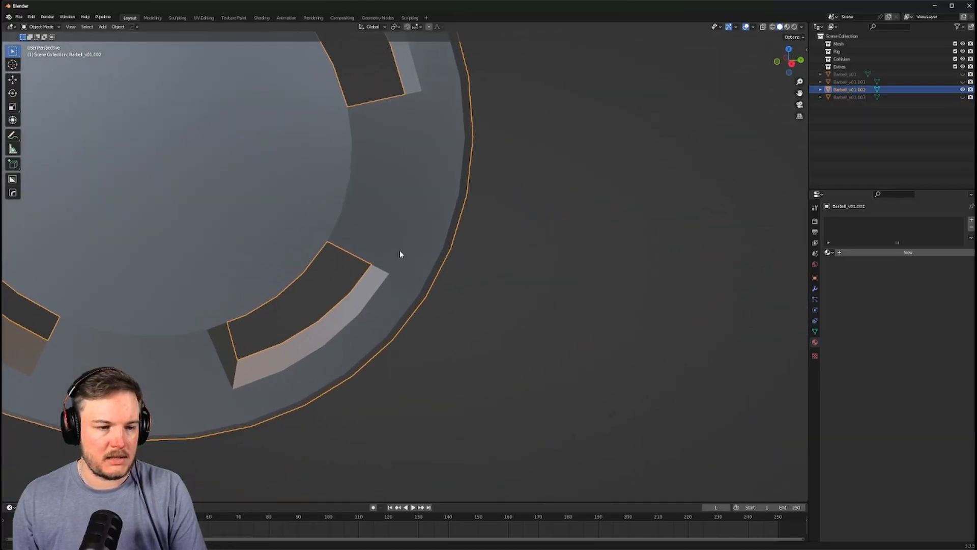
scroll(408, 249, down, 6)
middle_drag(456, 247, 515, 248)
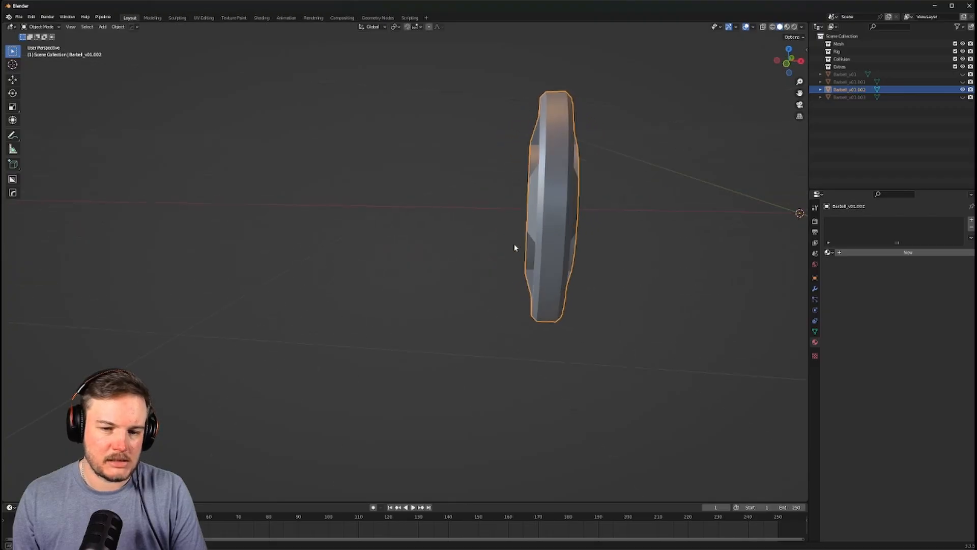
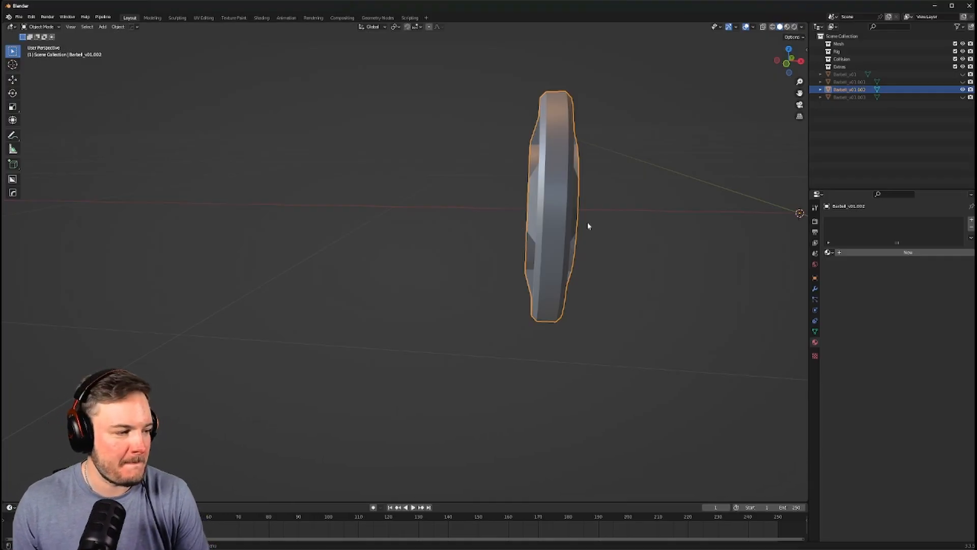
middle_drag(588, 226, 597, 267)
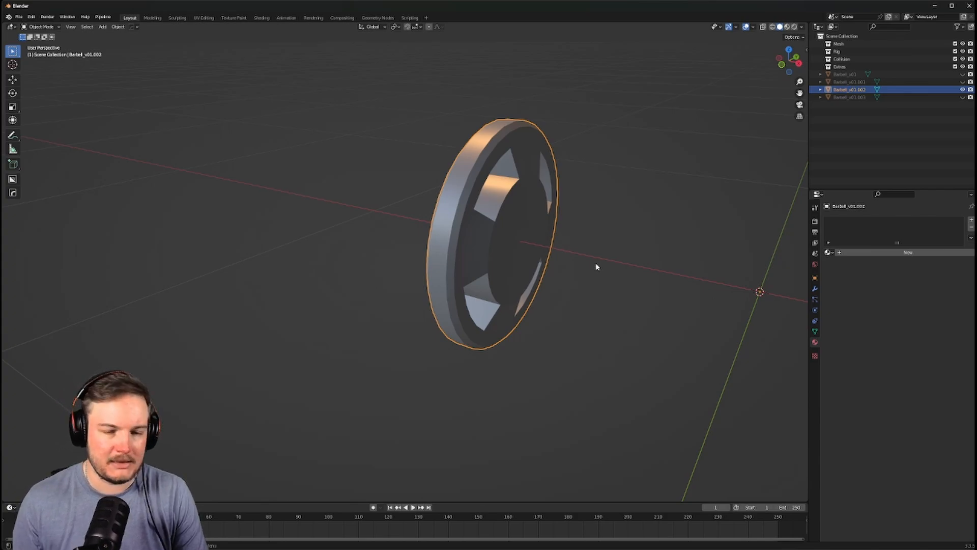
middle_drag(599, 268, 586, 285)
key(alt+h)
click(619, 289)
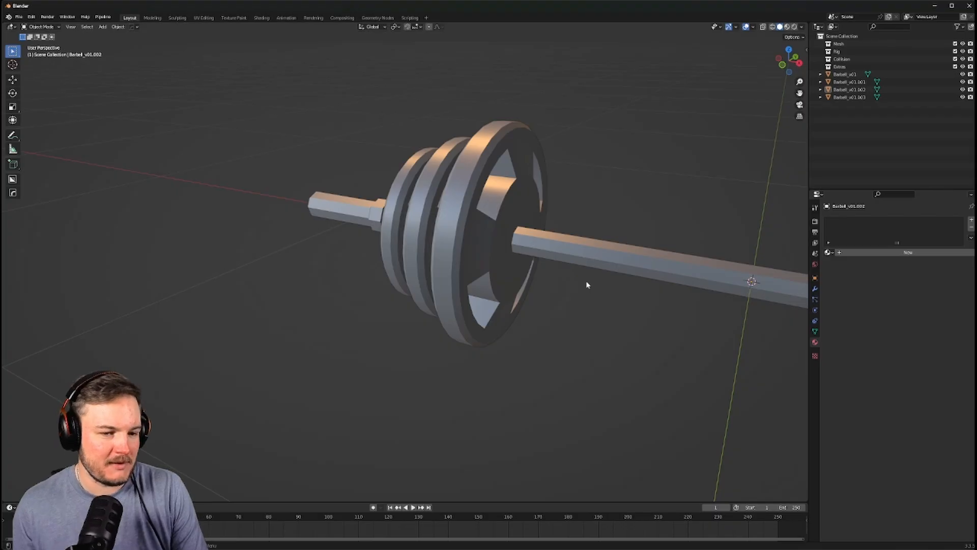
mouse_move(587, 285)
middle_down()
mouse_move(635, 286)
mouse_move(637, 303)
mouse_move(602, 279)
mouse_move(592, 298)
mouse_move(611, 290)
mouse_move(599, 298)
middle_up()
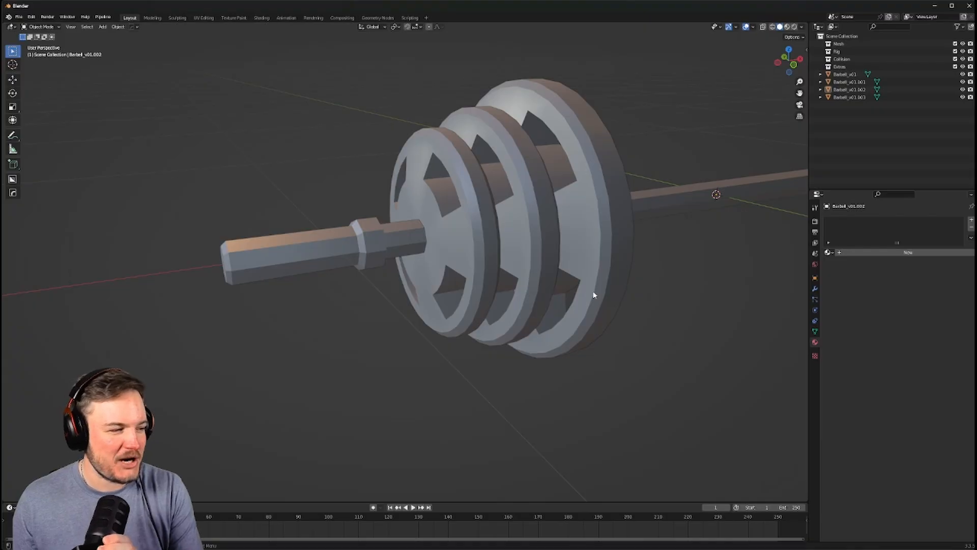
Select the bar and all three weight plates and duplicate them in place
mouse_move(586, 285)
middle_down()
mouse_move(604, 284)
mouse_move(592, 227)
middle_up()
click(592, 226)
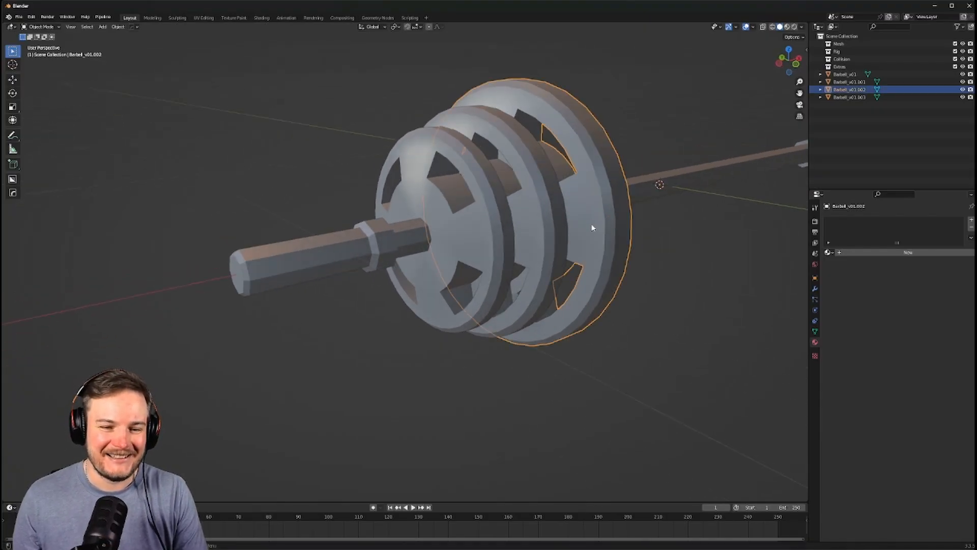
middle_drag(588, 263, 543, 273)
shift+click(491, 245)
key(a)
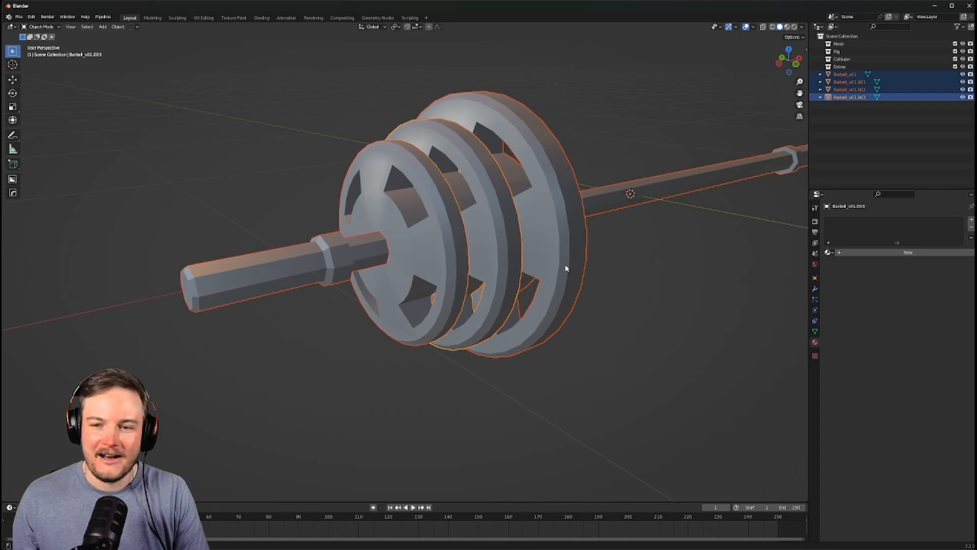
click(272, 255)
shift+click(416, 207)
shift+click(447, 149)
shift+click(514, 136)
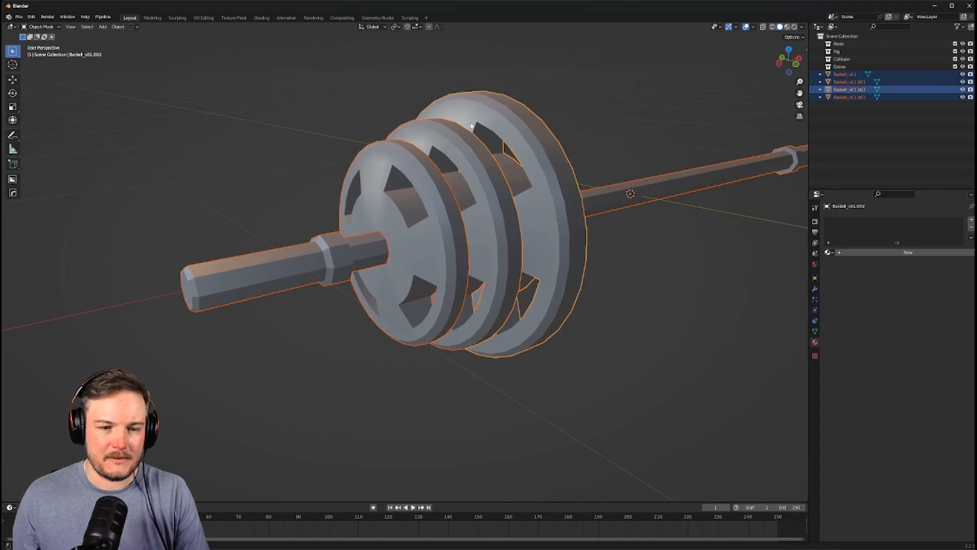
key(shift+d)
right_click(519, 205)
Move the duplicated bar and plates into a new collection named Backup
key(m)
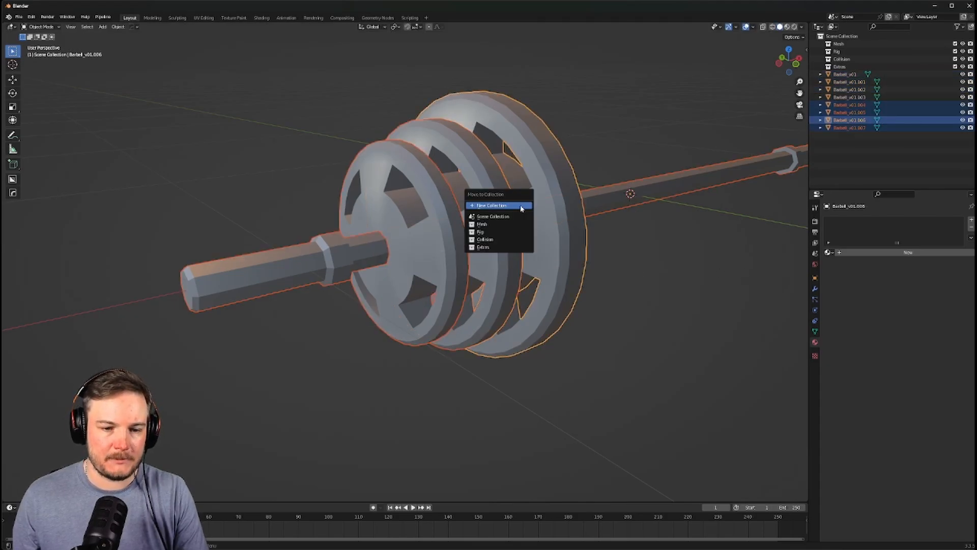
click(520, 205)
text(Backup)
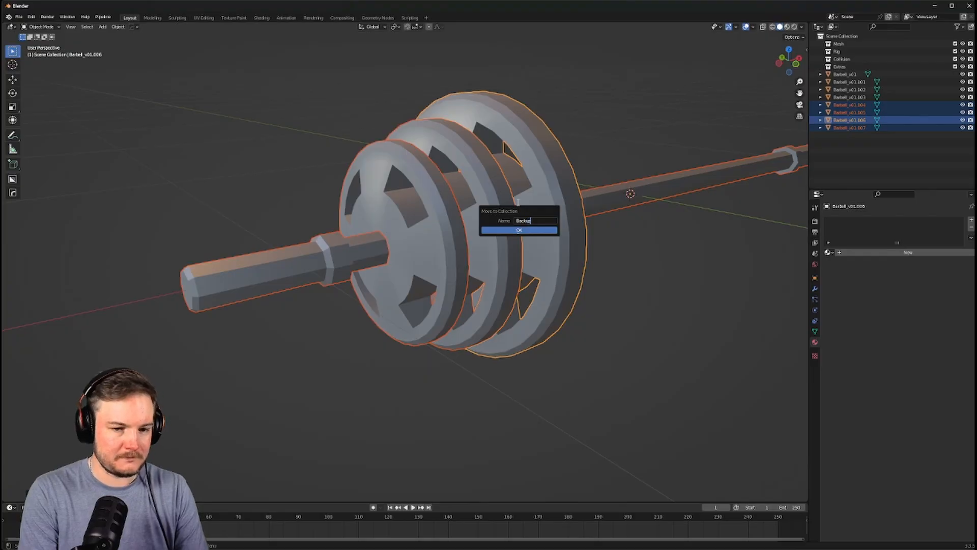
key(Return)
click(530, 233)
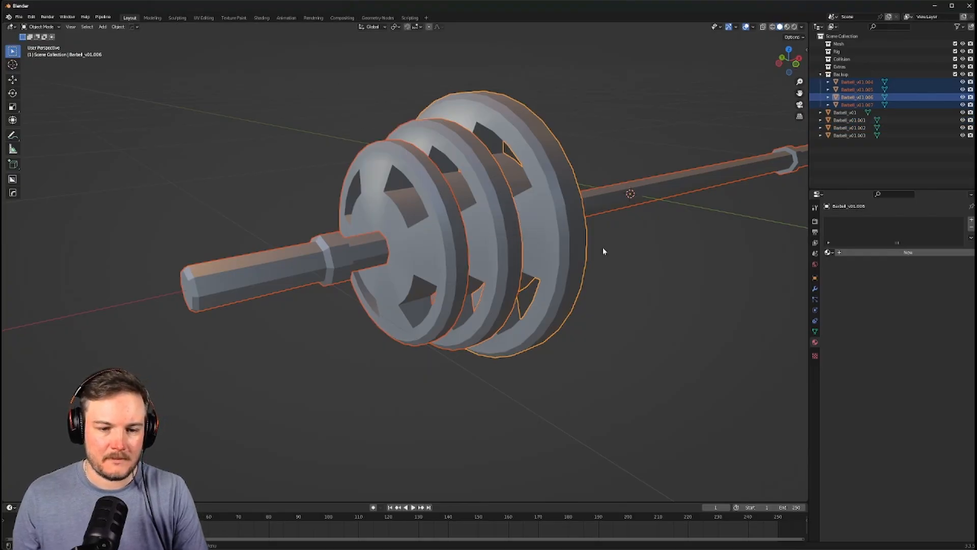
Rename the largest plate's duplicate inside the Backup collection to Plate_
middle_drag(604, 246, 528, 247)
click(558, 247)
key(F2)
key(BackSpace)
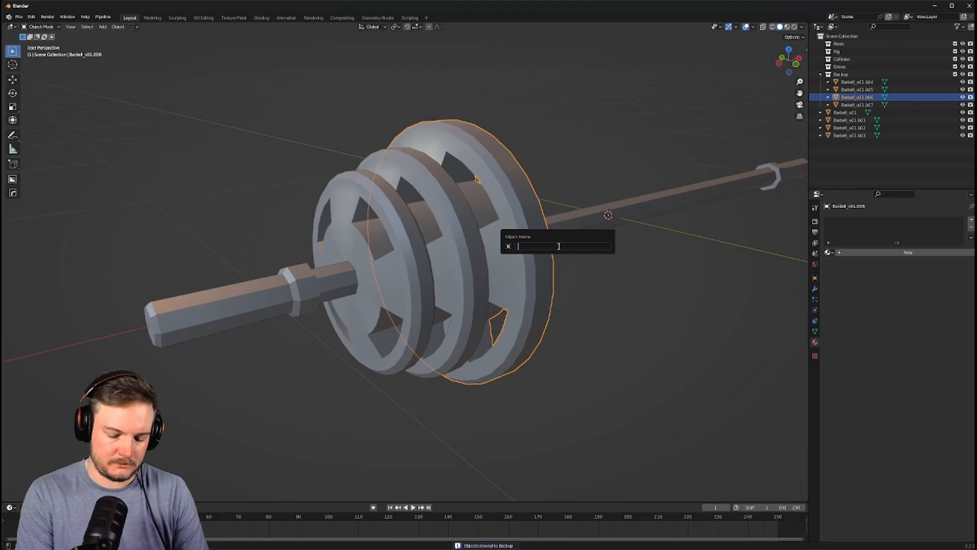
text(Plate)
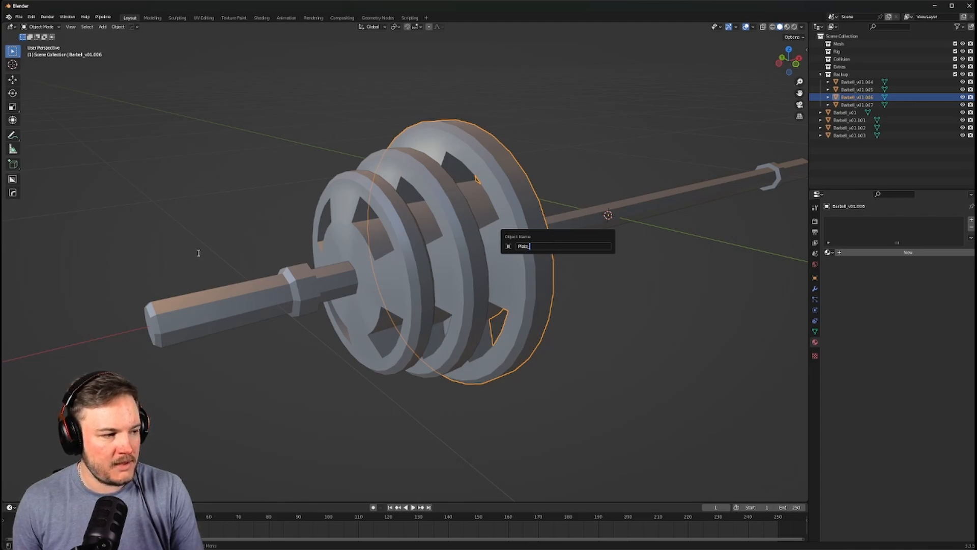
key(Return)
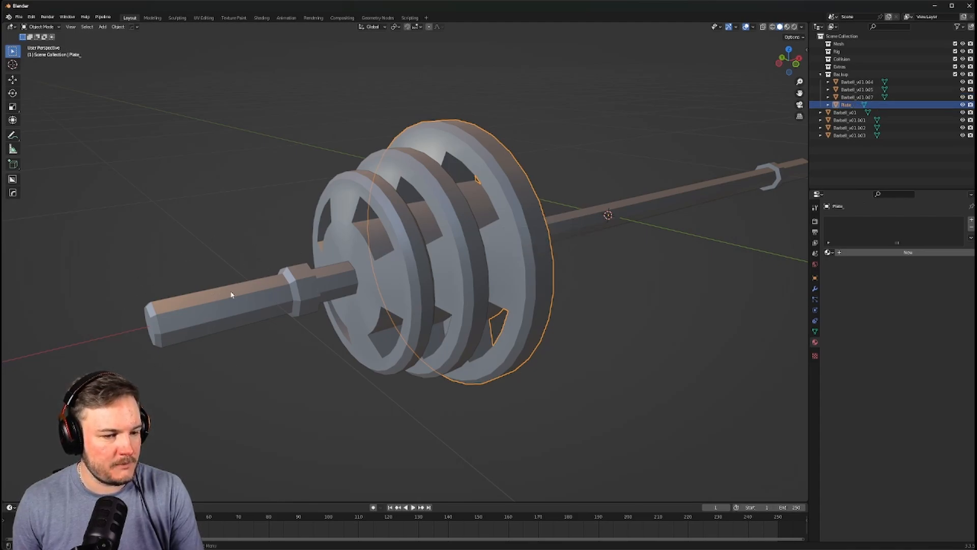
Exclude the Backup collection from the view layer, leaving only the working bar and plates in the scene
click(199, 299)
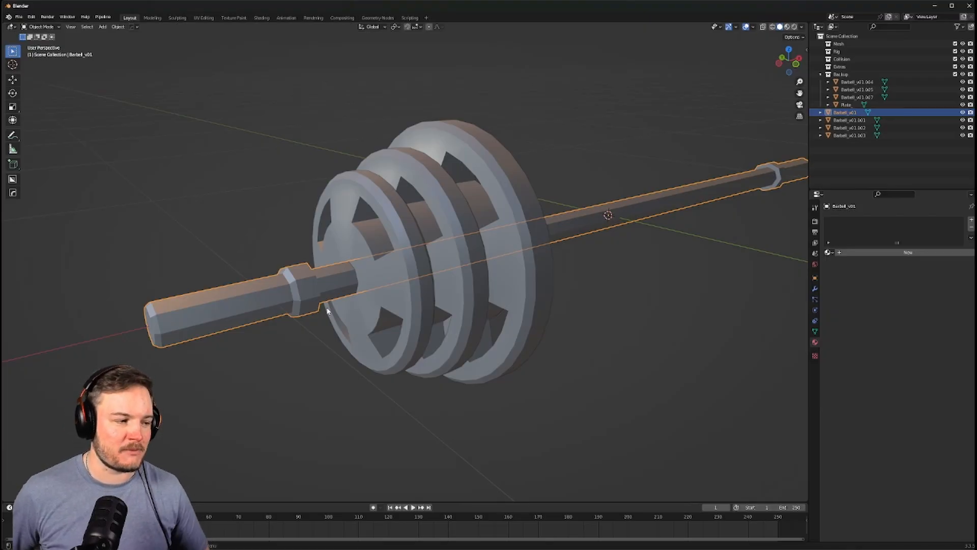
middle_drag(473, 292, 523, 266)
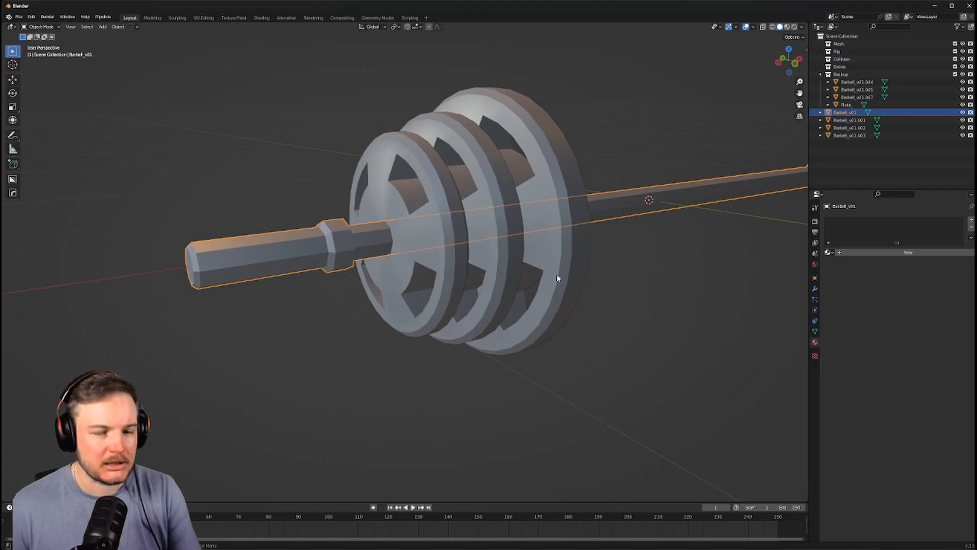
middle_drag(571, 251, 609, 263)
click(611, 262)
click(570, 237)
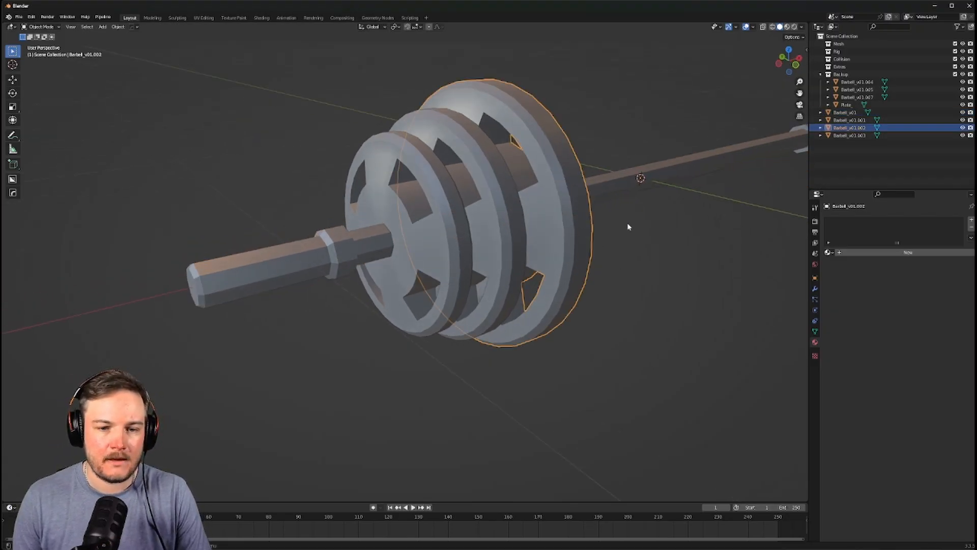
middle_drag(627, 226, 610, 227)
key(F2)
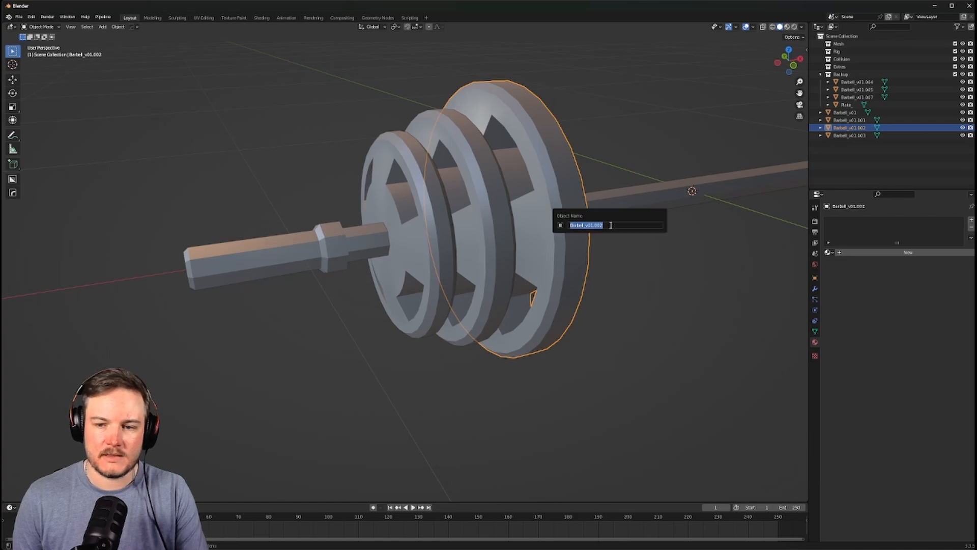
click(955, 74)
Rename the largest working weight plate to Plate_large_01
key(F2)
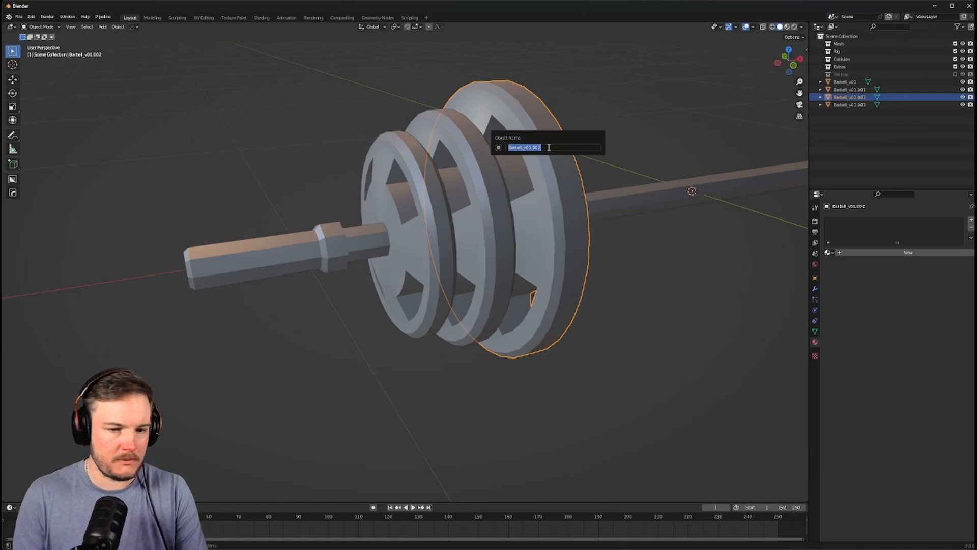
text(Pl)
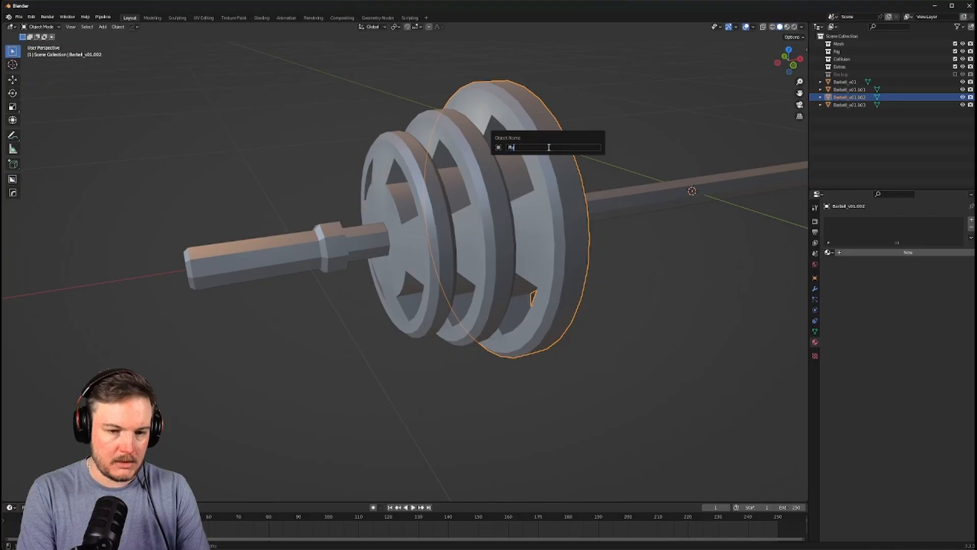
text(ate_large)
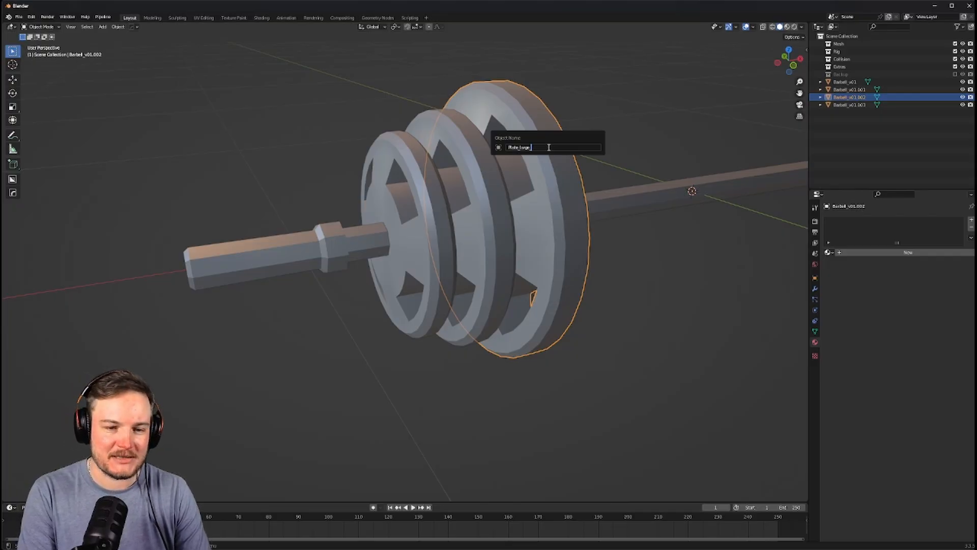
text(_01)
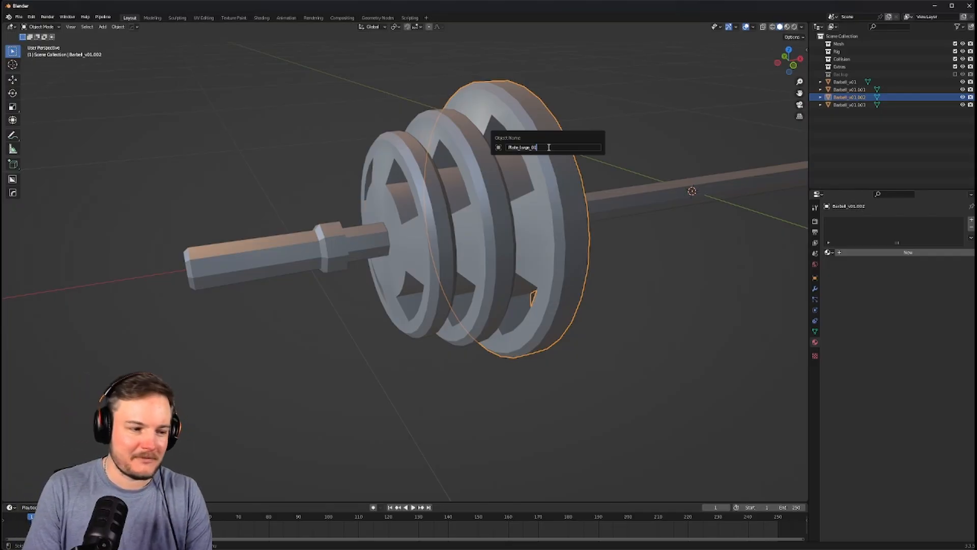
key(Return)
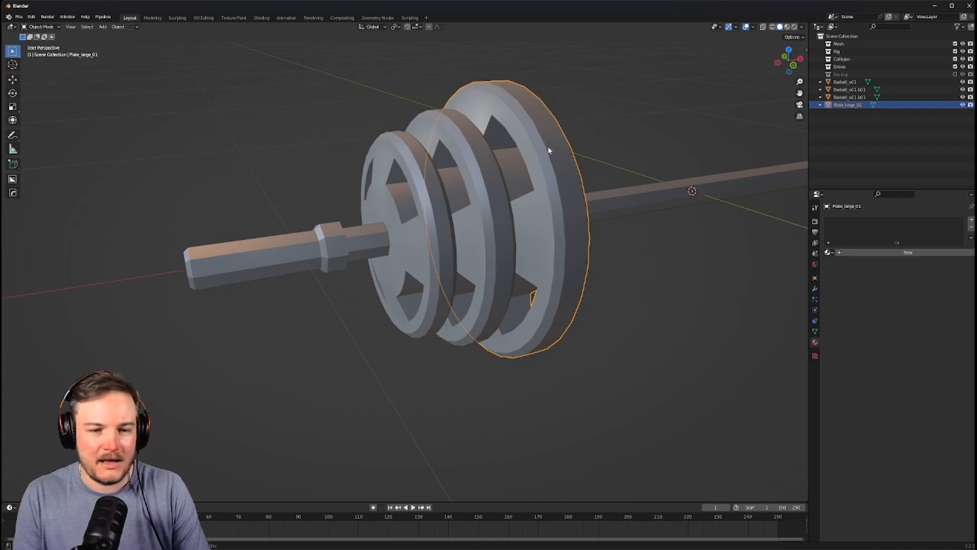
Examine the bar's outer end in mesh editing by selecting its end vertices and sleeve face loop, and return to object mode
key(F2)
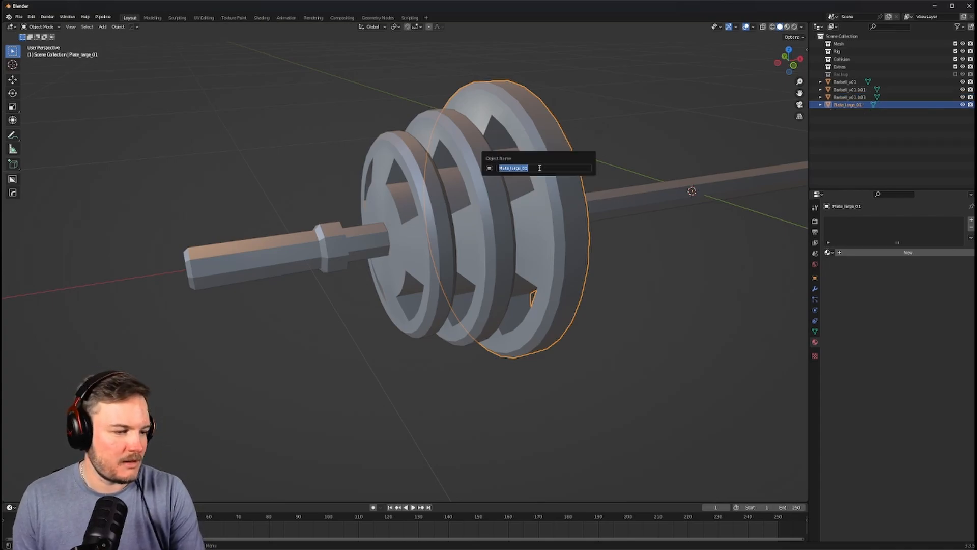
click(322, 230)
middle_drag(293, 265, 326, 221)
scroll(332, 233, up, 1)
key(Tab)
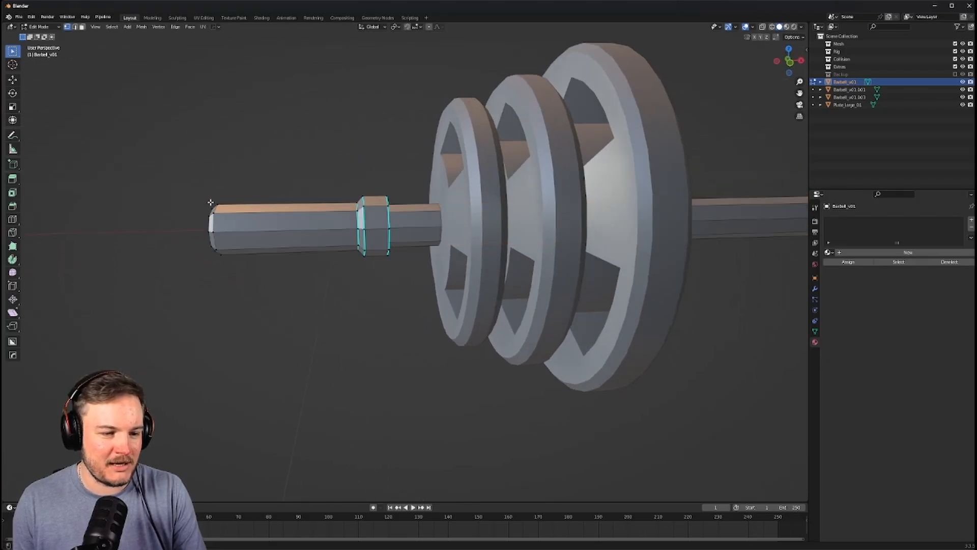
drag(184, 191, 254, 273)
key(Tab)
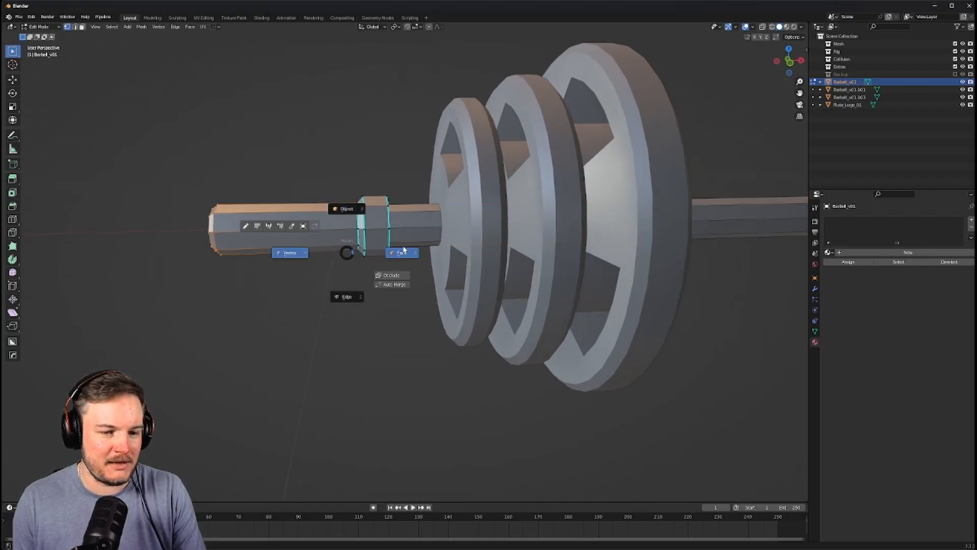
click(404, 251)
alt+click(331, 249)
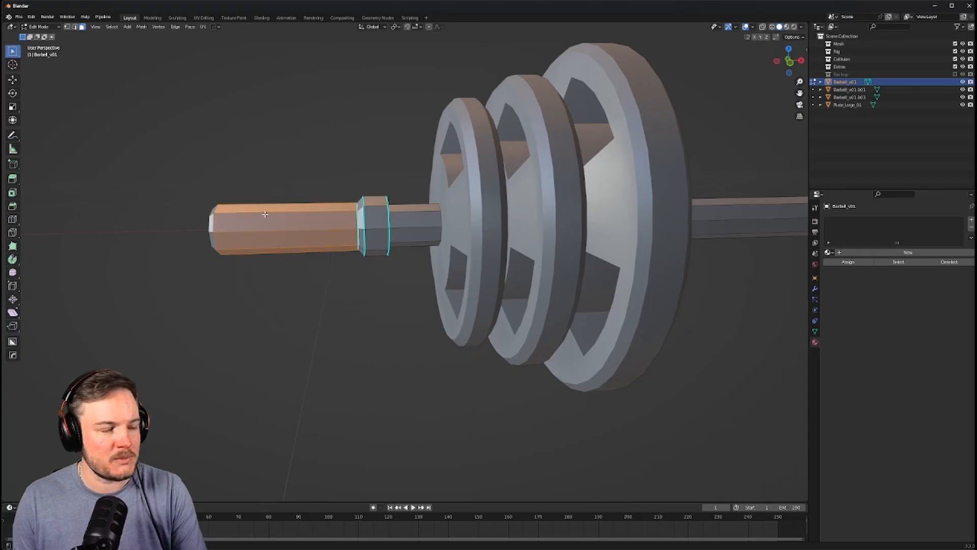
middle_drag(265, 214, 351, 230)
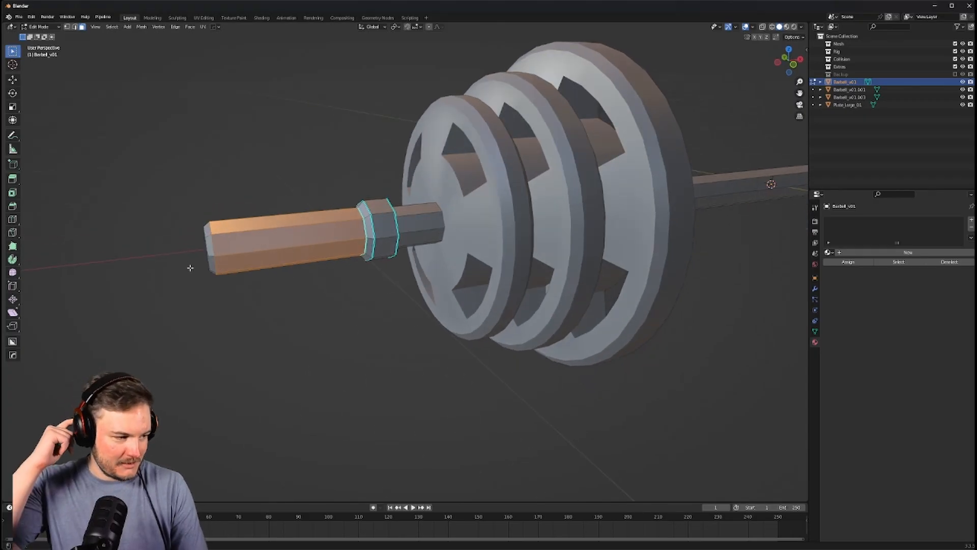
scroll(377, 270, down, 2)
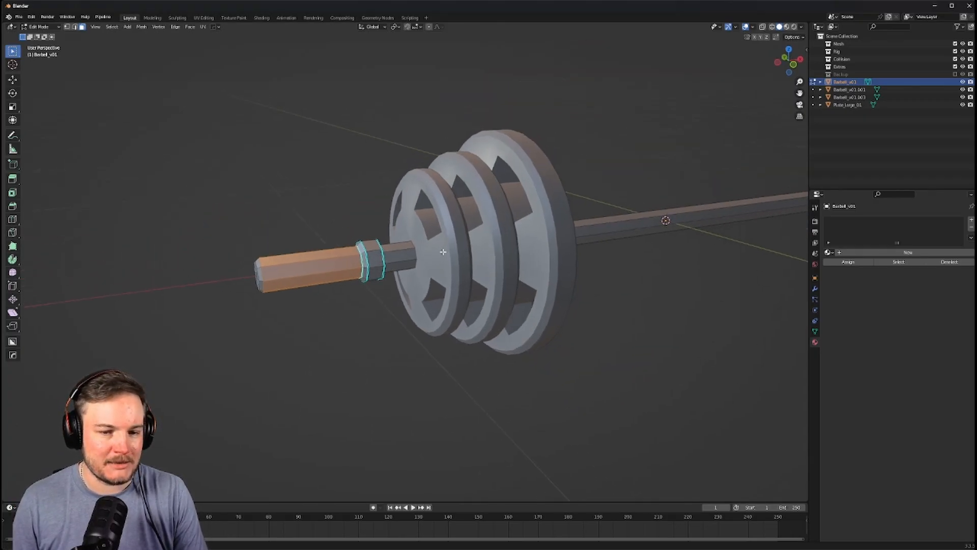
middle_drag(444, 252, 459, 256)
key(Tab)
click(484, 227)
click(481, 179)
middle_drag(480, 179, 472, 220)
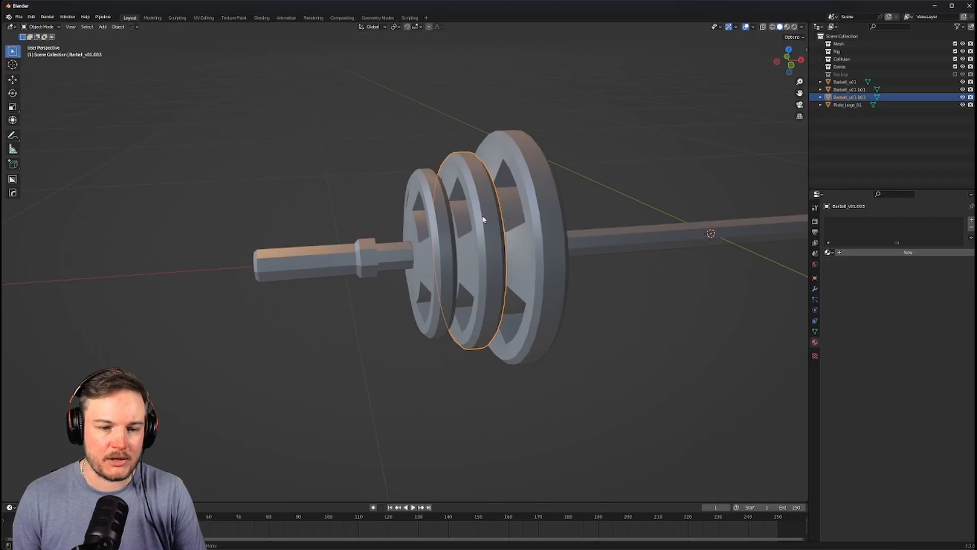
middle_drag(484, 218, 461, 219)
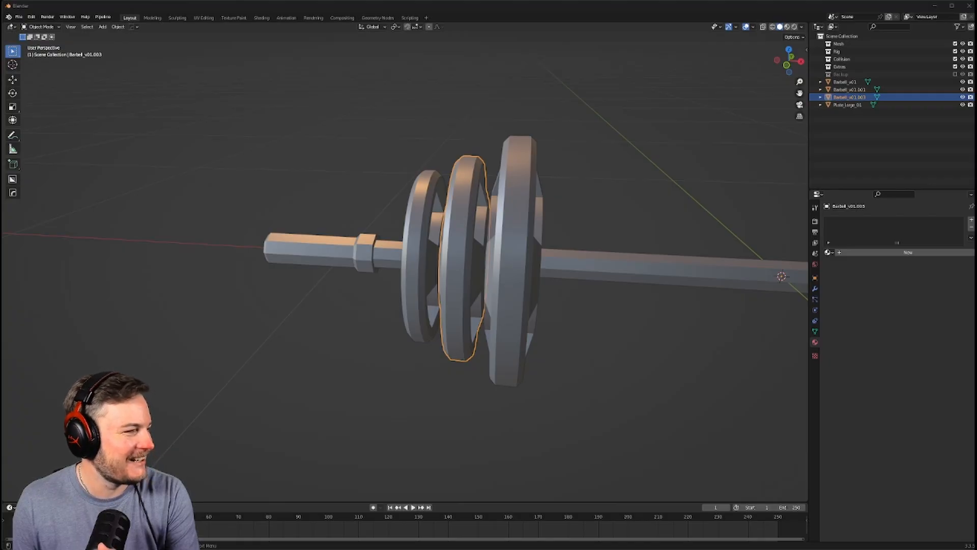
Switch to the browser window with the YouTube video, place it over the 3D view and enlarge it
drag(1, 153, 549, 52)
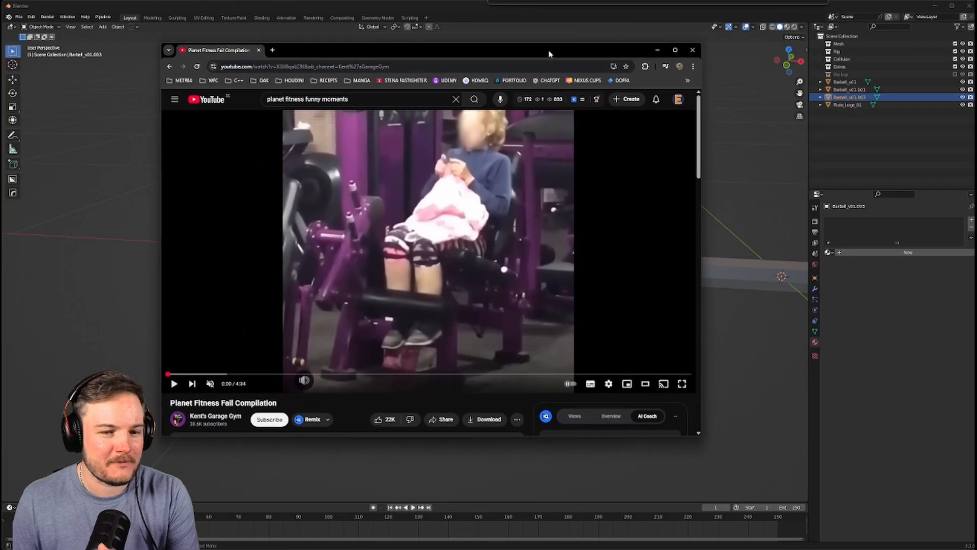
drag(162, 44, 12, 10)
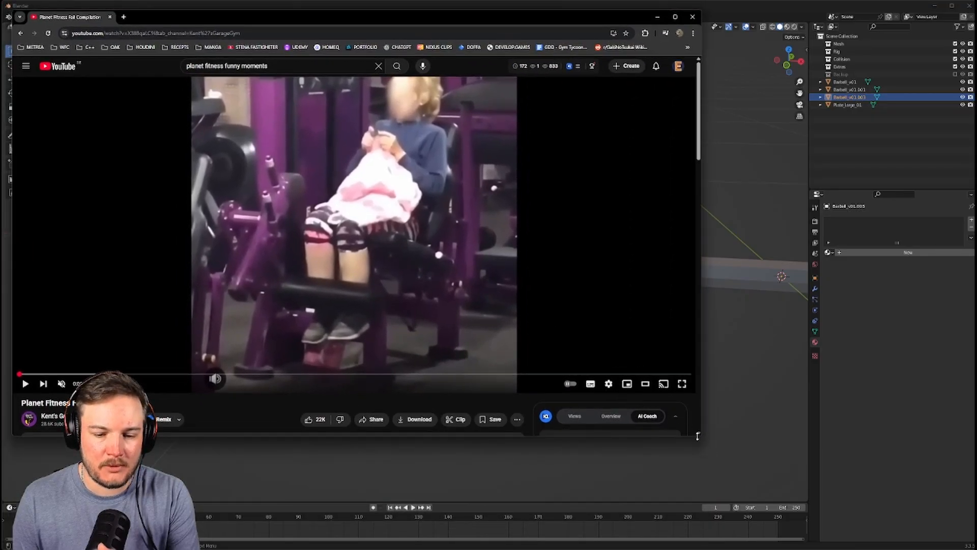
drag(701, 435, 809, 515)
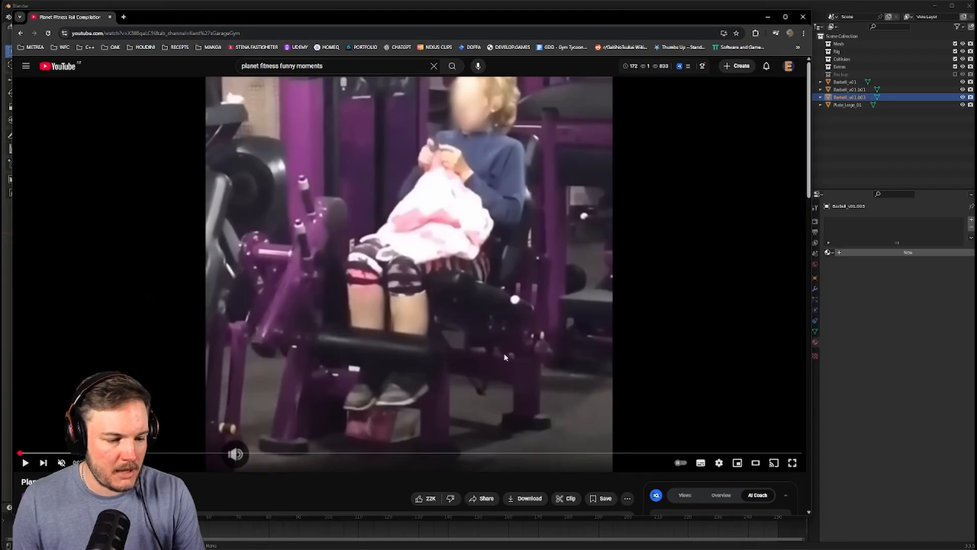
Play part of the Planet Fitness Fail Compilation video, pause it and move the browser away to return to Blender
click(435, 317)
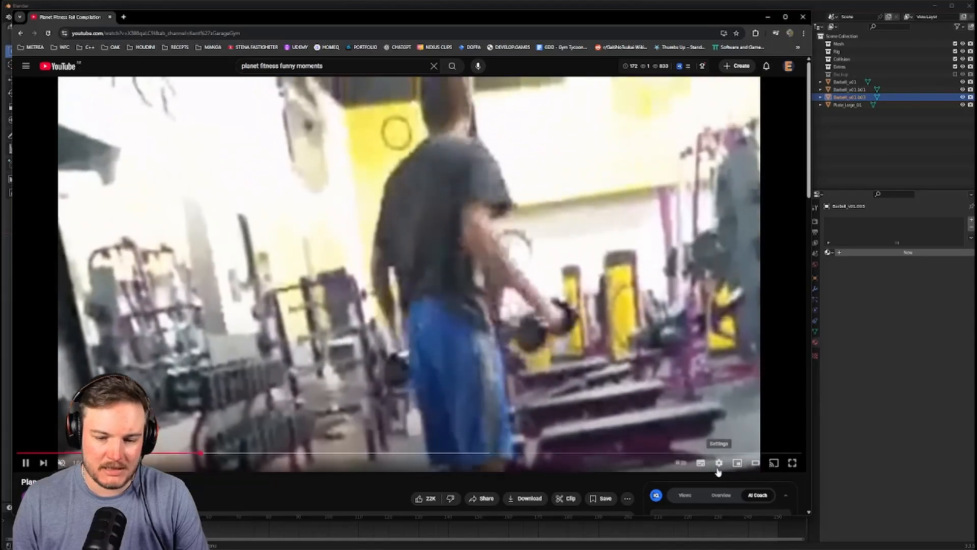
click(718, 463)
click(718, 467)
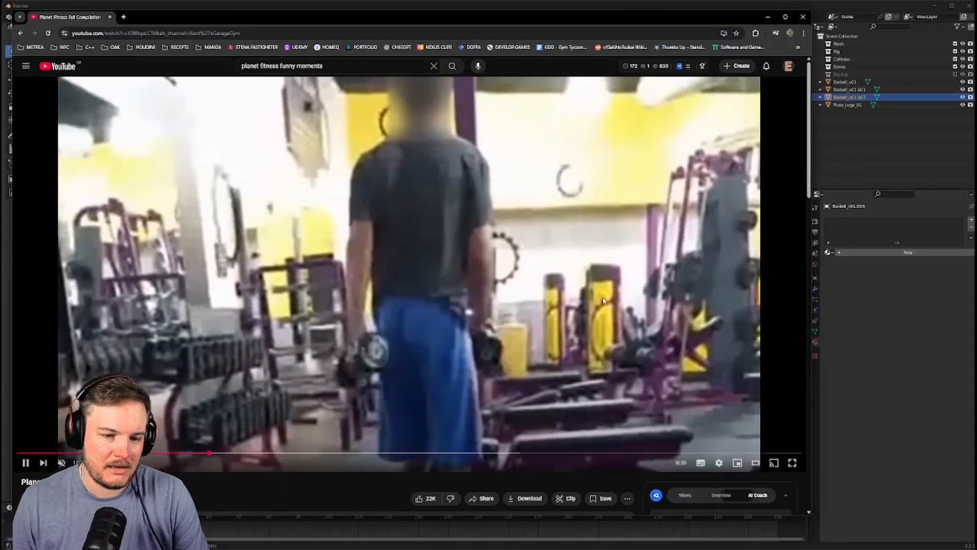
click(603, 301)
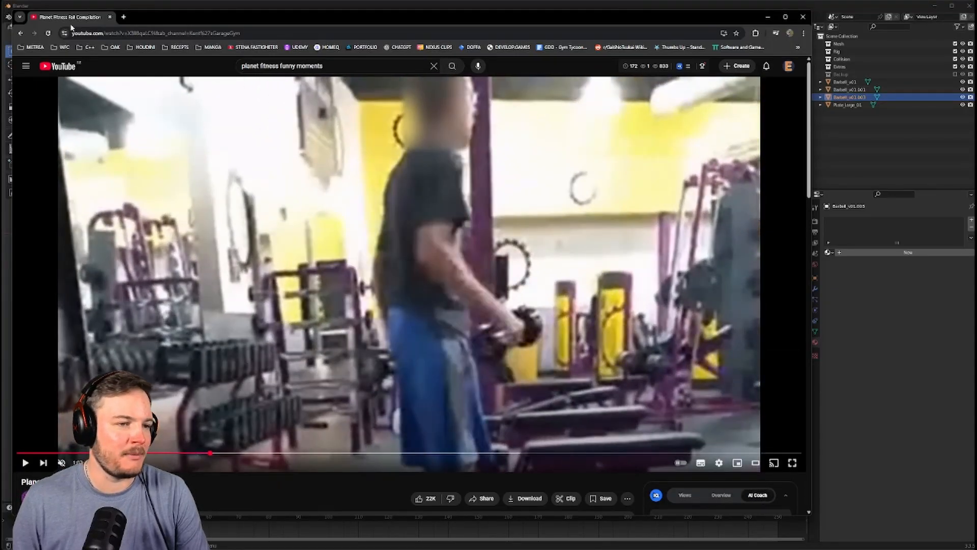
drag(205, 17, 0, 189)
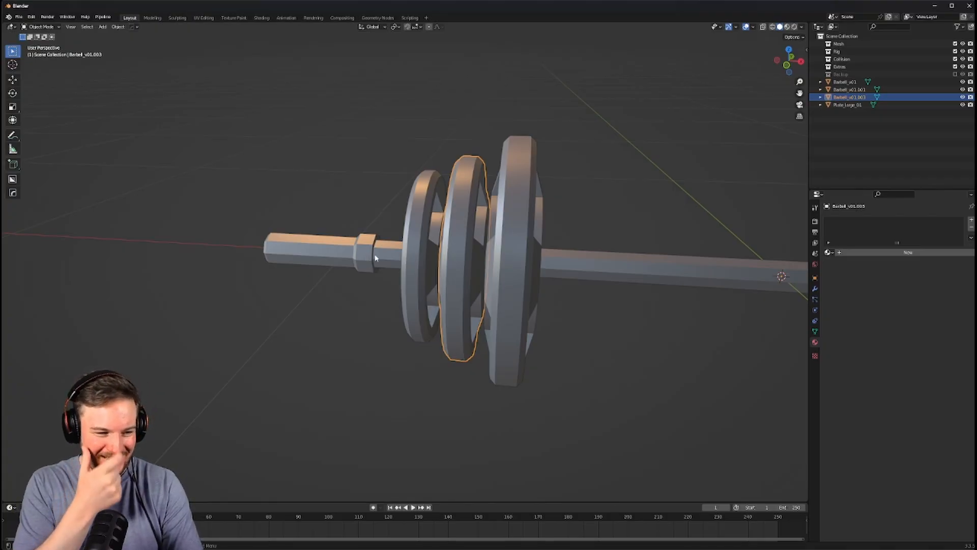
Copy the largest plate's object name, Plate_large_01, without changing it
mouse_move(410, 224)
middle_down()
mouse_move(445, 225)
mouse_move(419, 227)
middle_up()
click(449, 226)
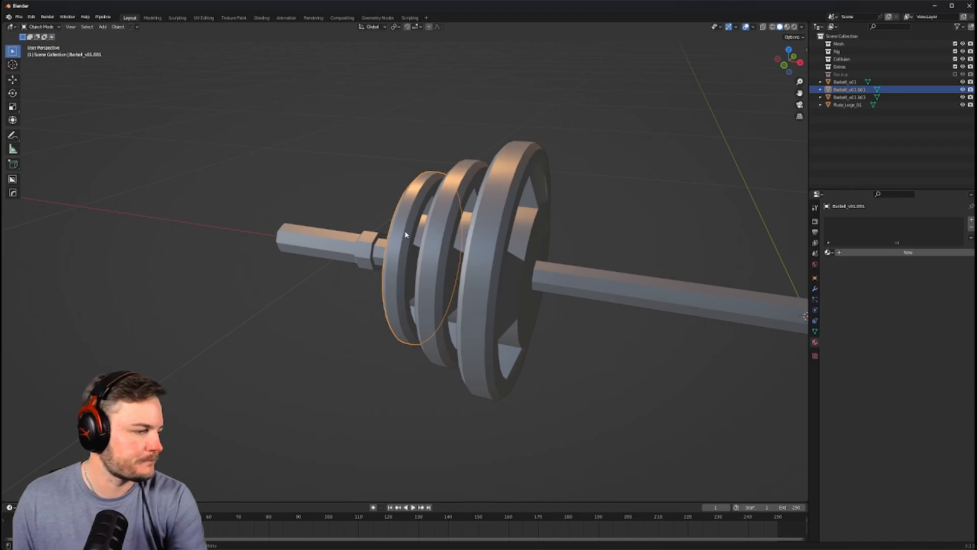
middle_drag(433, 224, 570, 224)
scroll(417, 216, up, 3)
scroll(533, 212, down, 3)
click(518, 224)
click(471, 239)
click(834, 105)
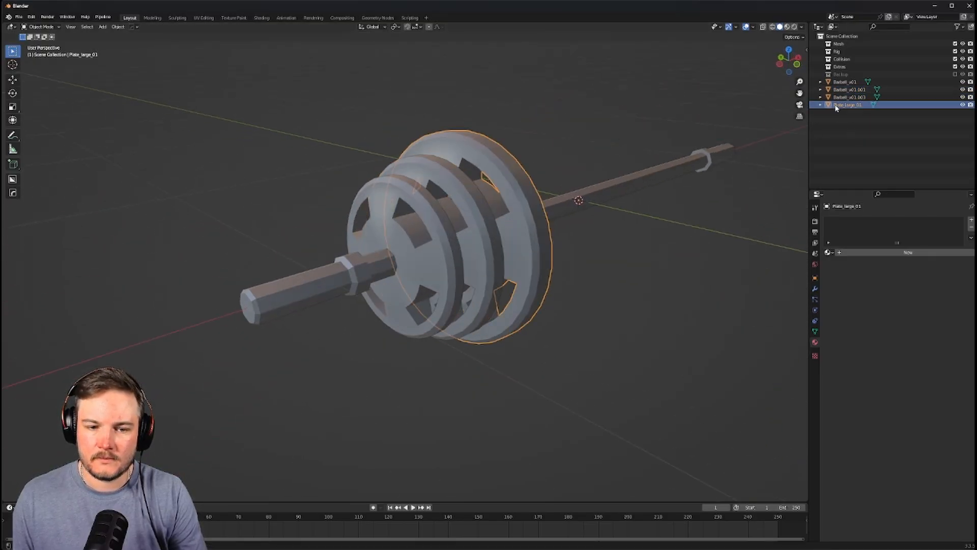
double_click(834, 105)
key(ctrl+c)
key(Escape)
Start renaming the middle plate by pasting Plate_large_01 as its name and selecting the Plate_large part for replacement
click(487, 210)
key(F2)
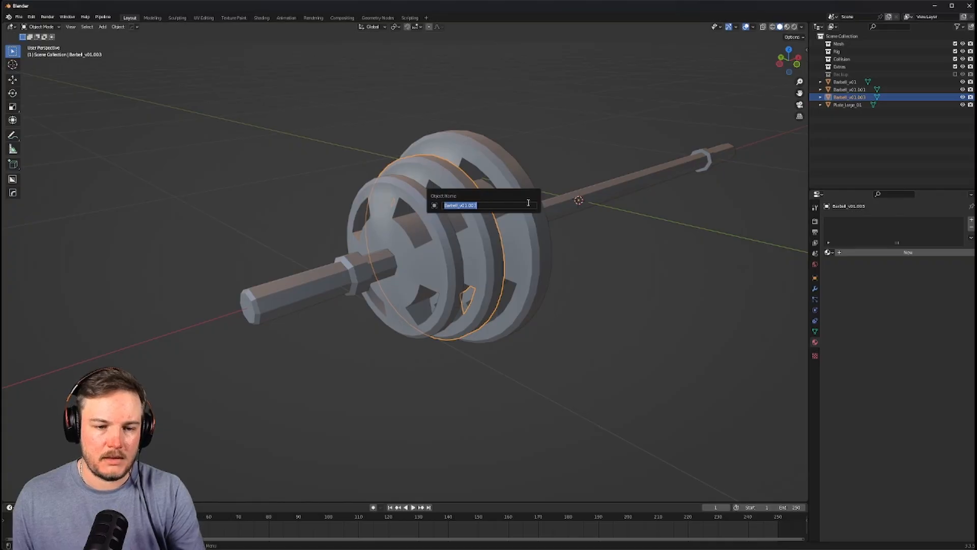
key(ctrl+v)
key(Left)
key(Left)
key(ctrl+shift+Left)
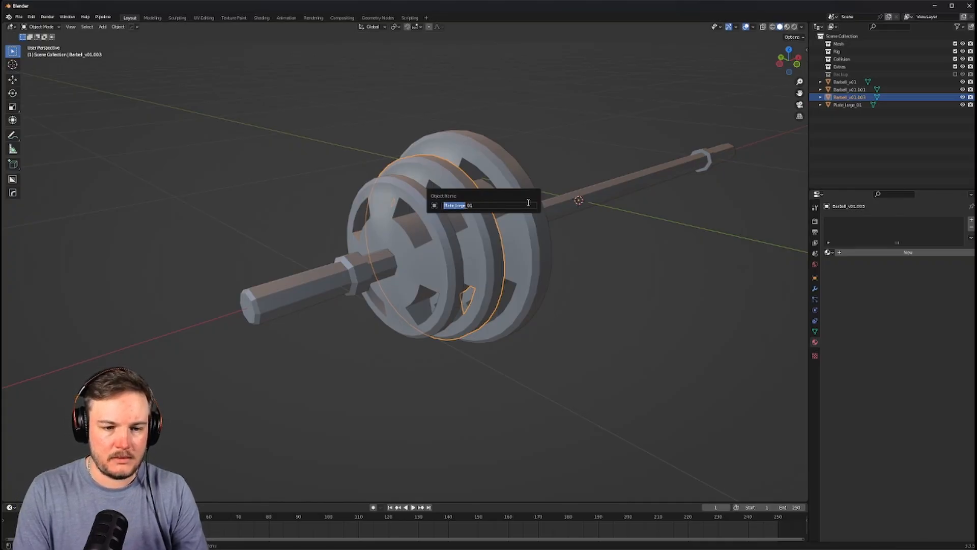
Rename the middle weight plate as Plate_Medium_01
key(Right)
key(Left)
key(Left)
key(BackSpace)
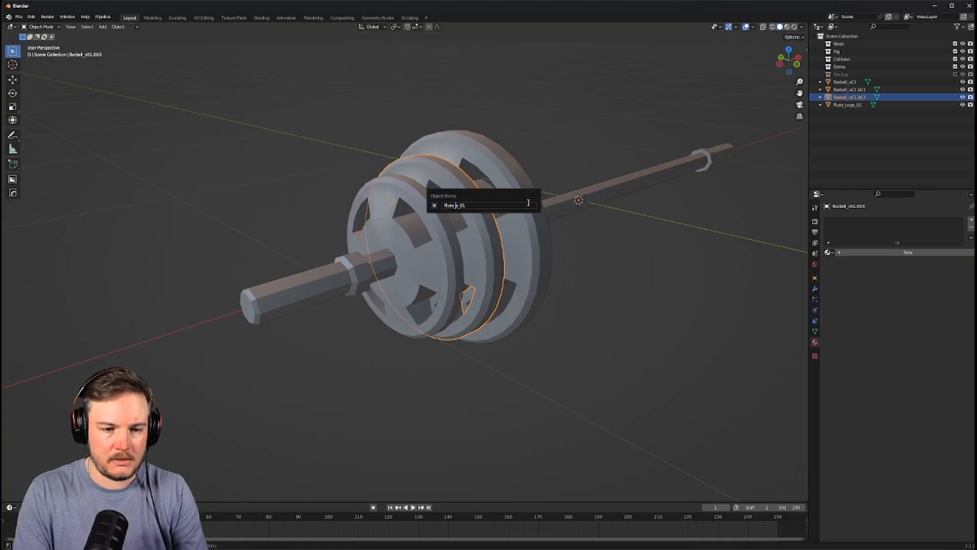
text(Med)
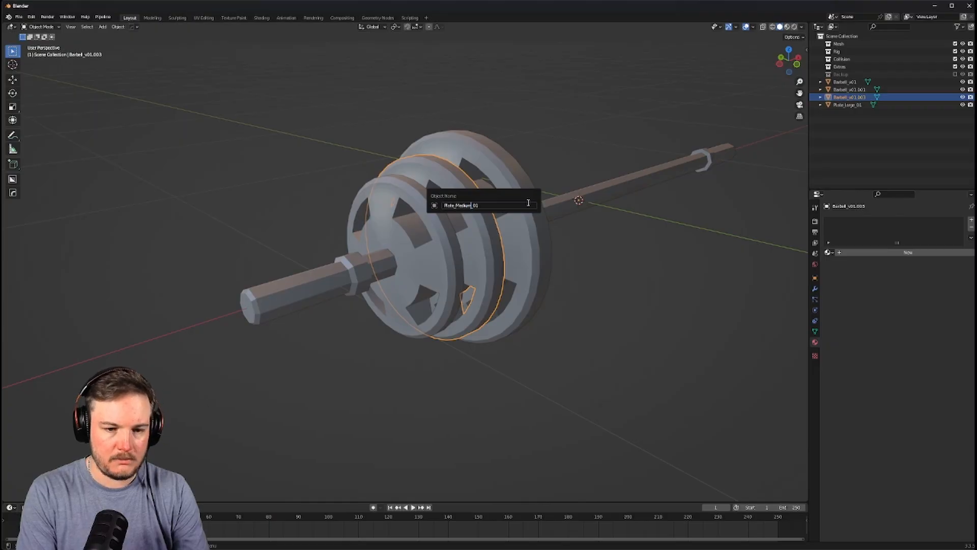
text(ium)
key(Return)
Rename the biggest plate as Plate_Large_01, with a capital L
double_click(850, 97)
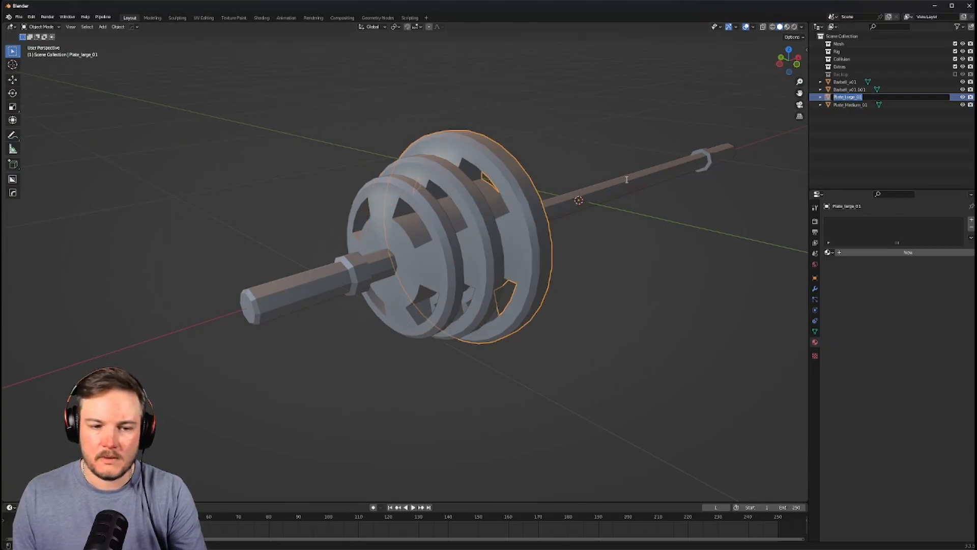
key(Right)
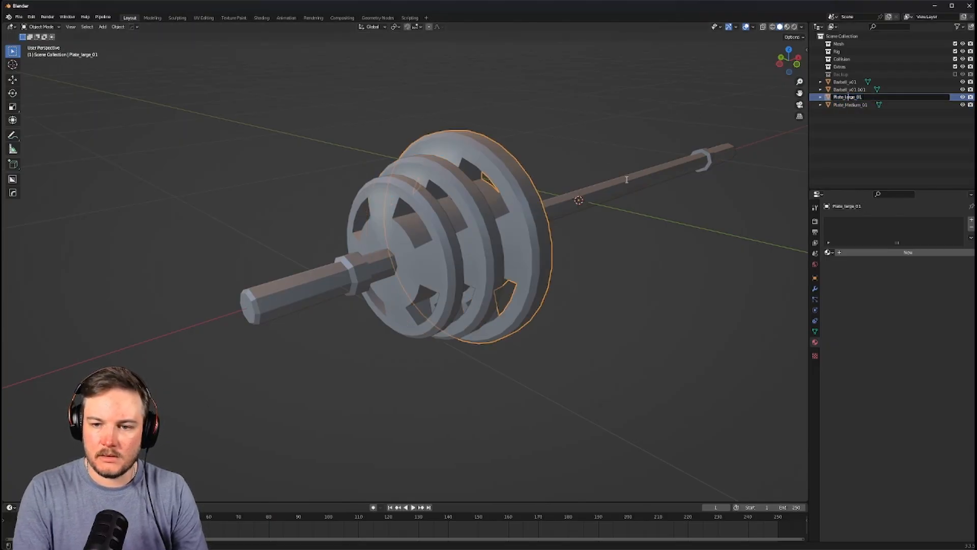
key(BackSpace)
text(L)
key(Return)
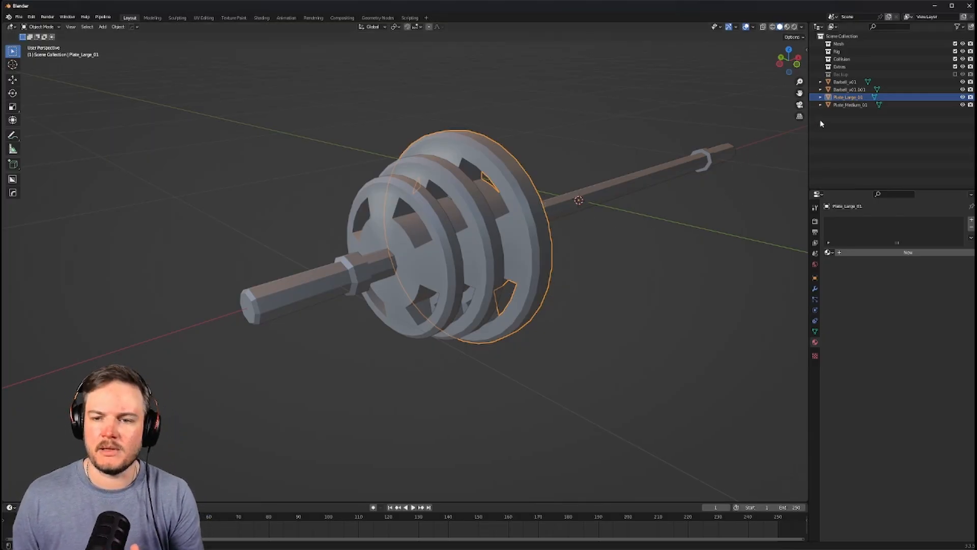
Rename the smallest, outermost weight plate as Plate_Small_01
click(845, 82)
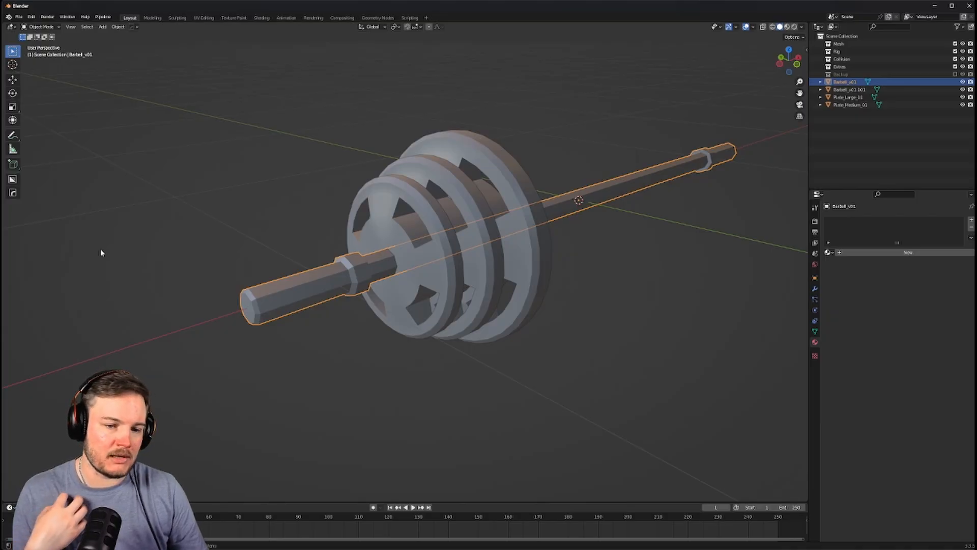
middle_drag(344, 282, 402, 233)
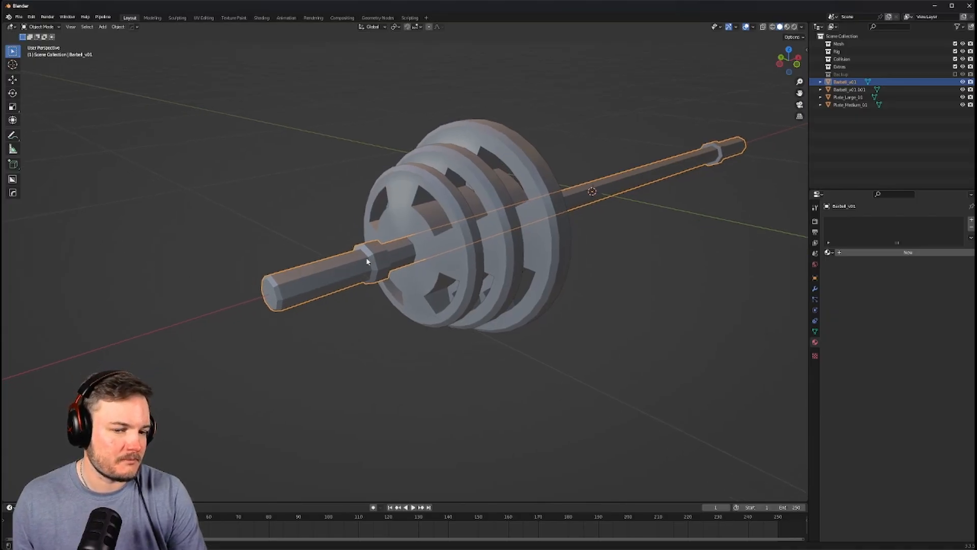
click(405, 230)
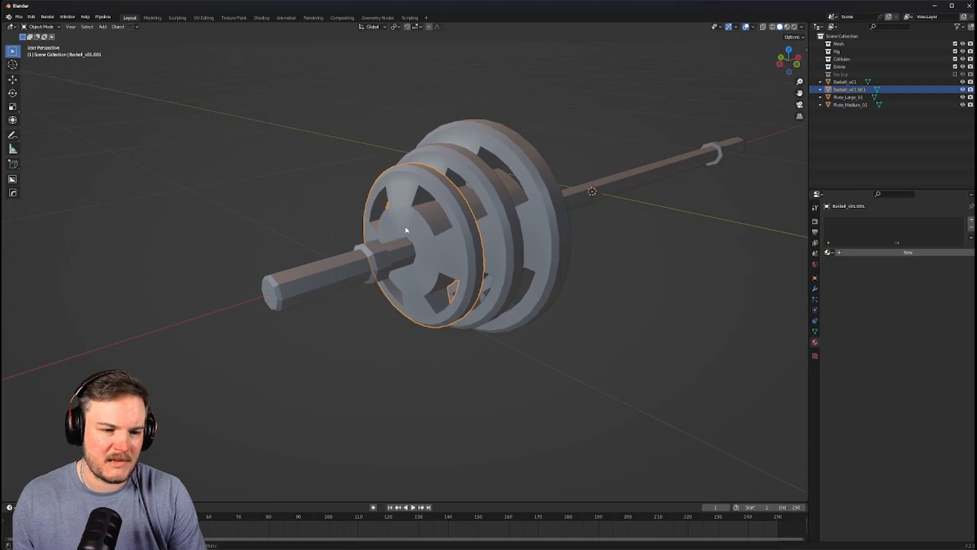
key(F2)
text(Plate_large_01)
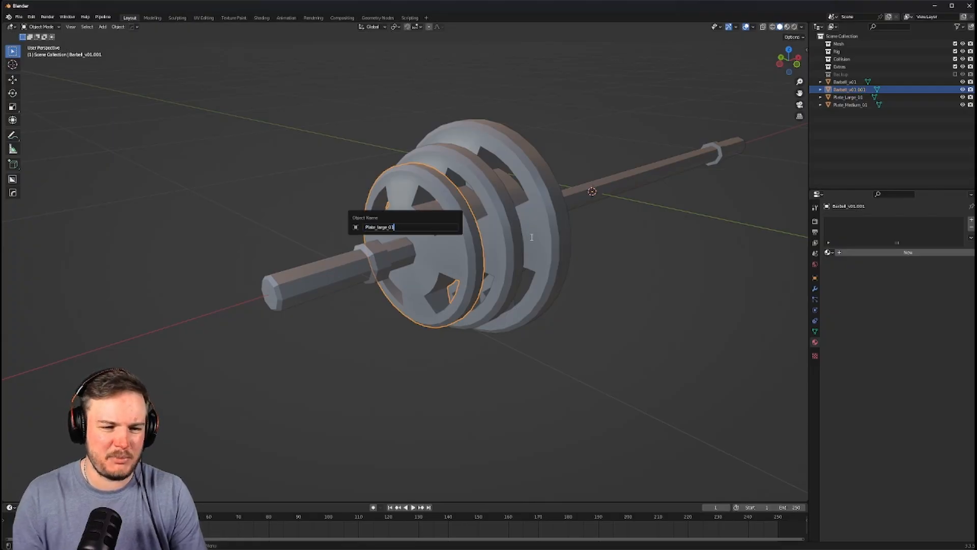
key(BackSpace)
key(ctrl+shift+Left)
key(shift+Right)
key(shift+Right)
key(shift+Right)
key(shift+Right)
key(shift+Right)
key(shift+Right)
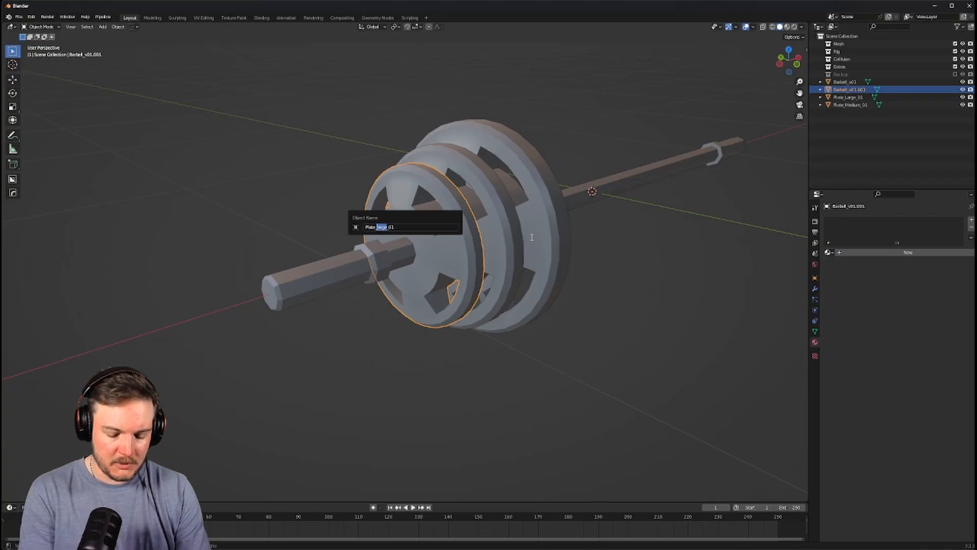
text(SM)
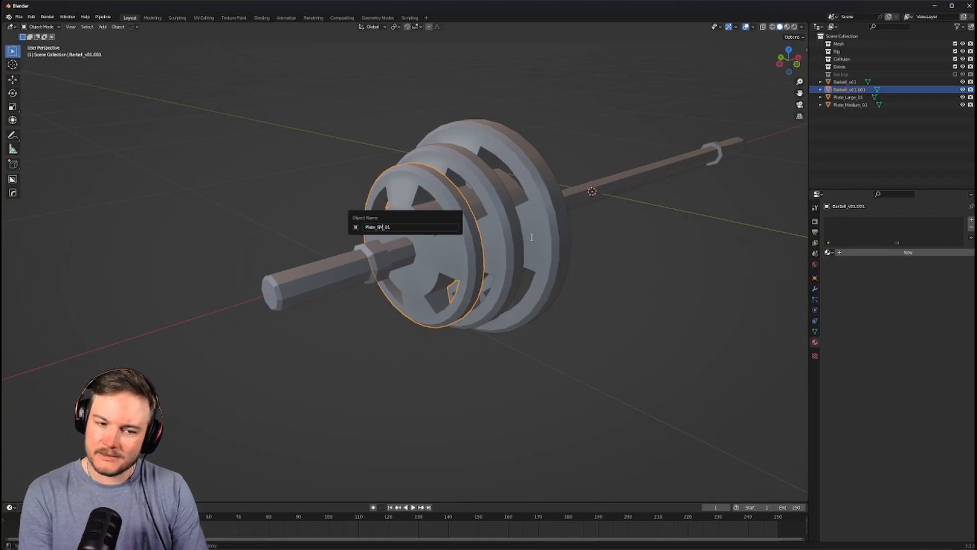
key(BackSpace)
key(BackSpace)
text(Small)
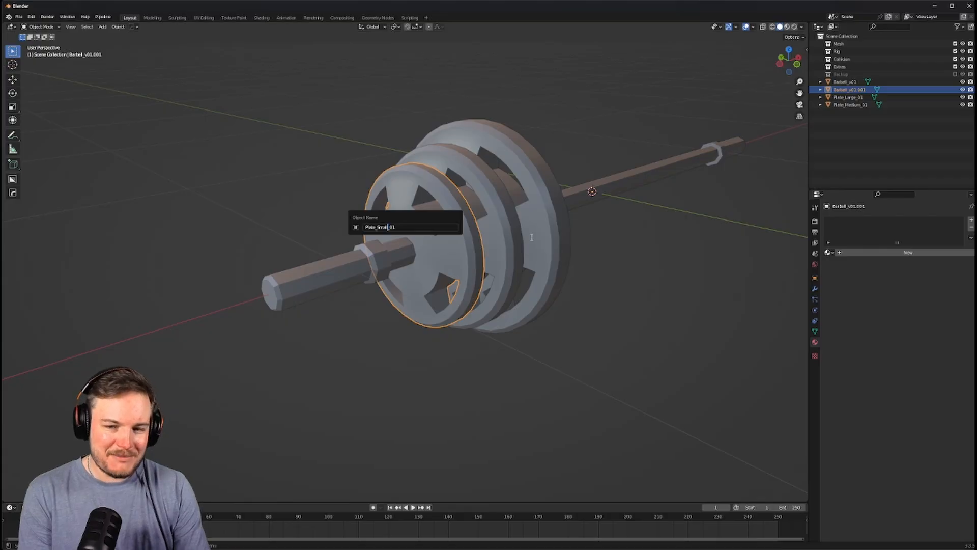
key(Return)
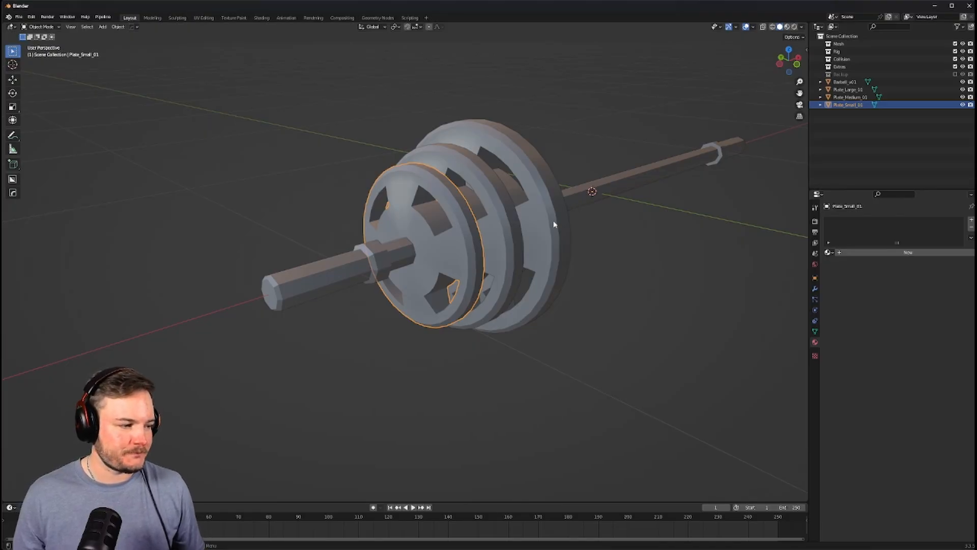
Select the large, medium and small plates together, leaving the bar unselected
middle_drag(554, 224, 484, 226)
click(483, 226)
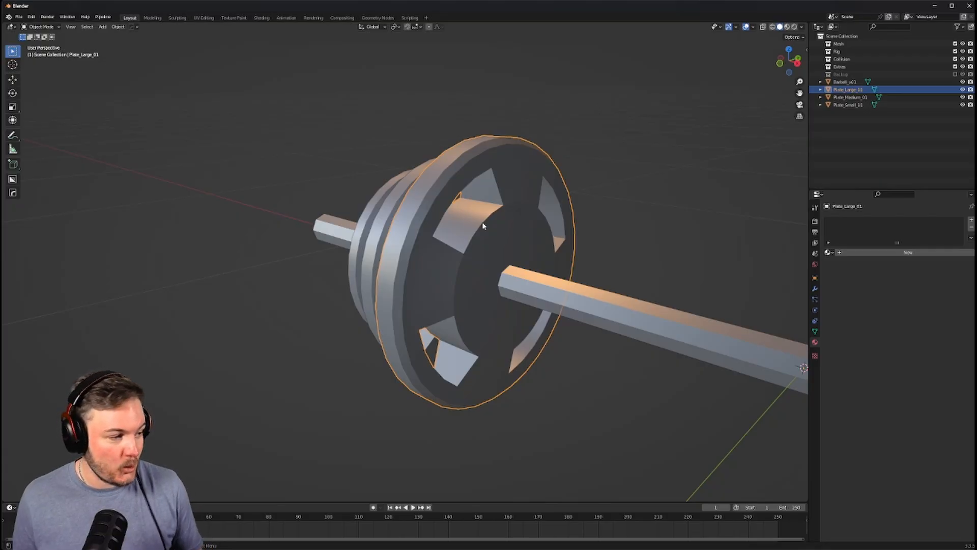
middle_drag(493, 215, 612, 202)
shift+click(479, 211)
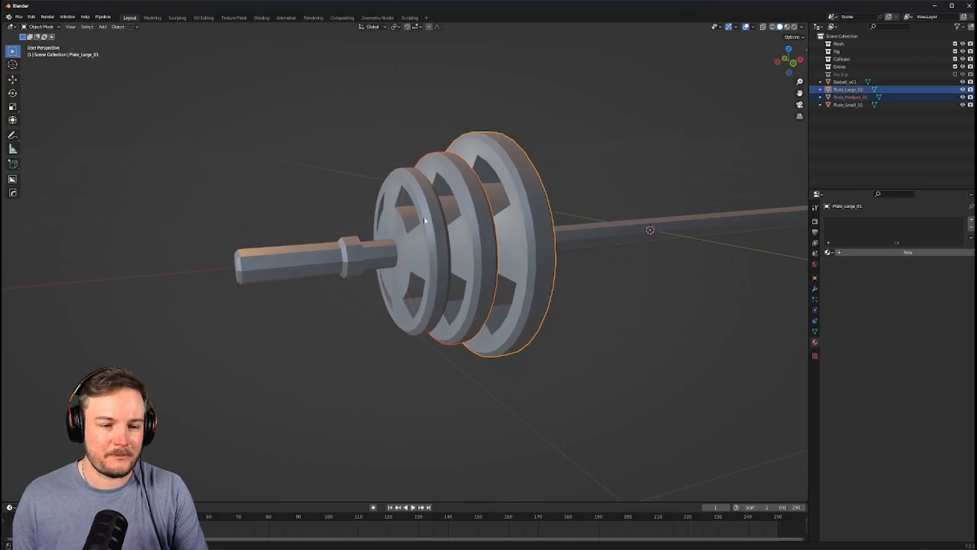
shift+click(433, 215)
key(r)
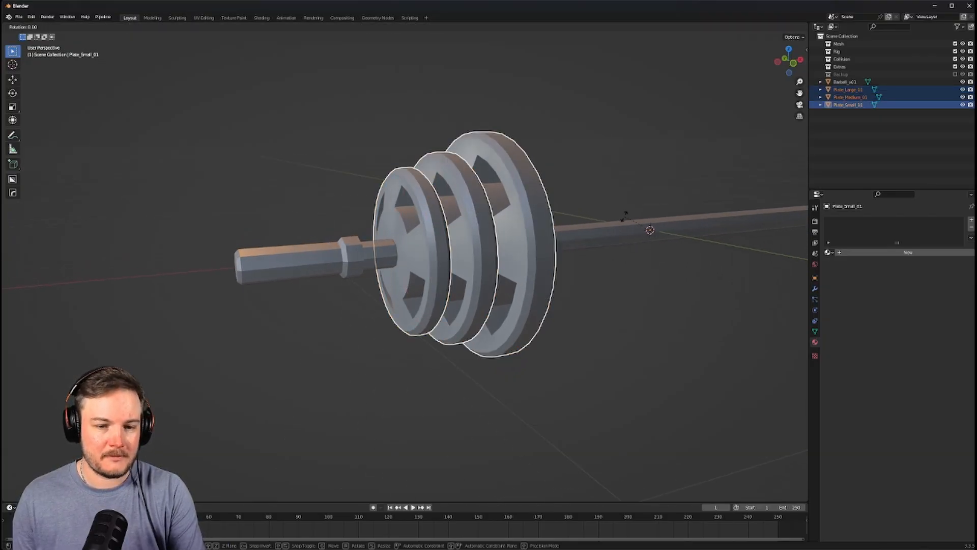
key(y)
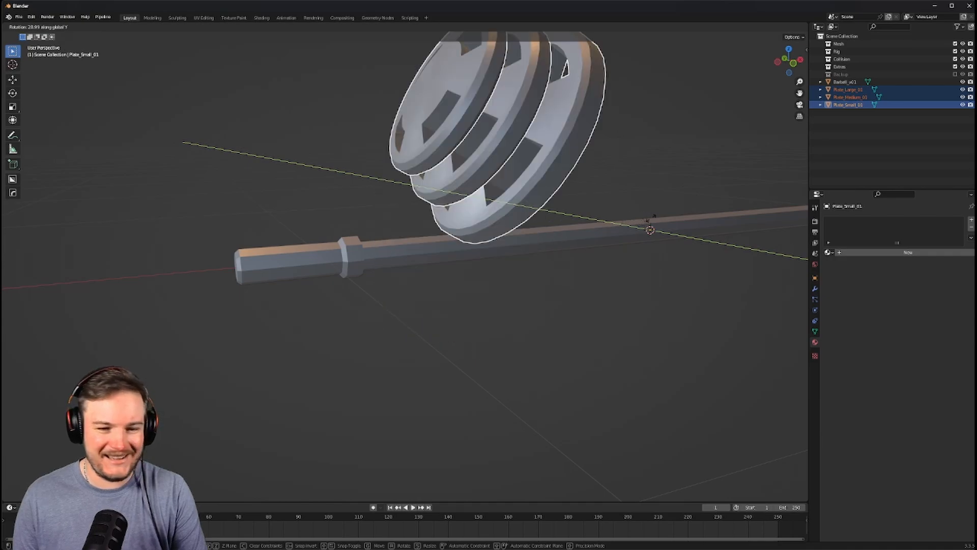
right_click(639, 254)
Rotate the three selected plates 90 degrees about the global Y axis so they lie flat
shift+right_drag(657, 275, 588, 280)
scroll(559, 279, down, 3)
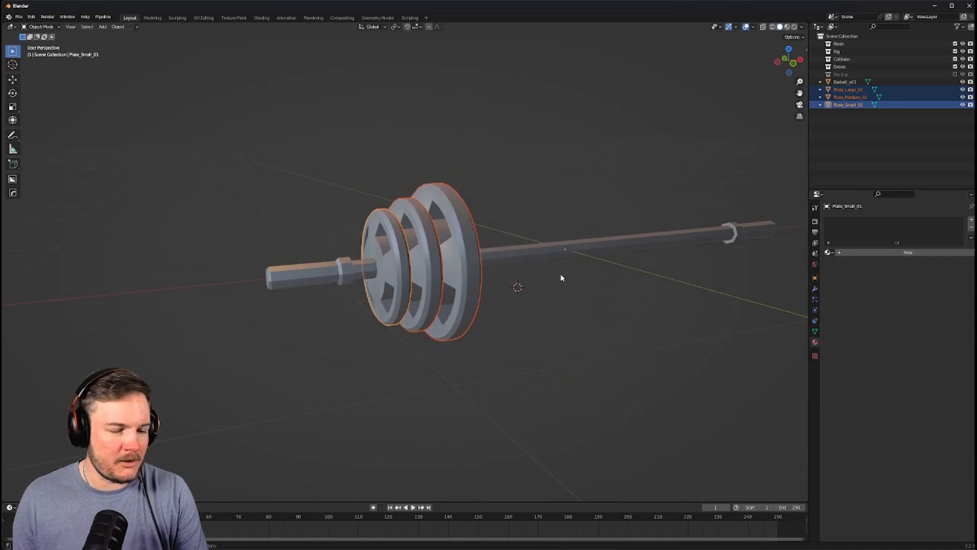
shift+middle_drag(563, 273, 581, 277)
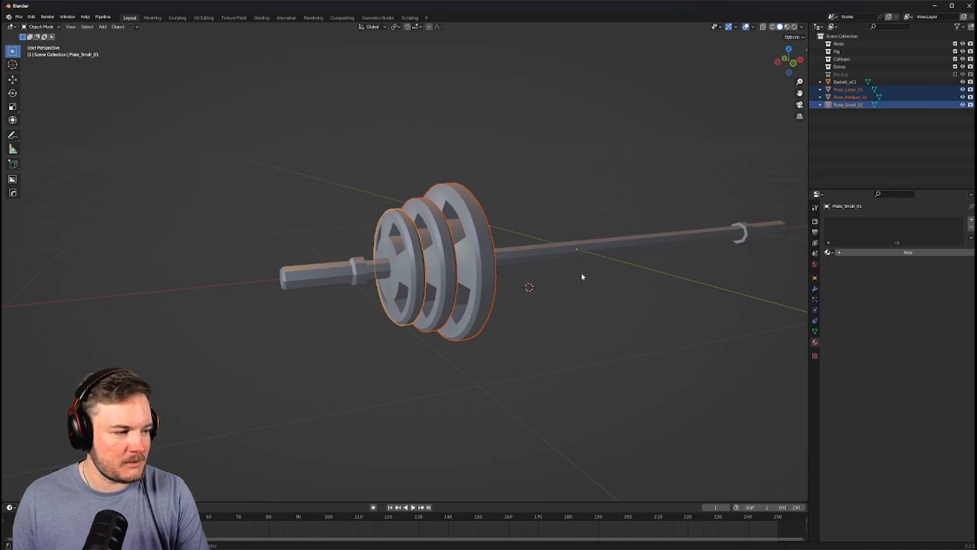
mouse_move(581, 278)
middle_down()
mouse_move(559, 277)
mouse_move(569, 279)
middle_up()
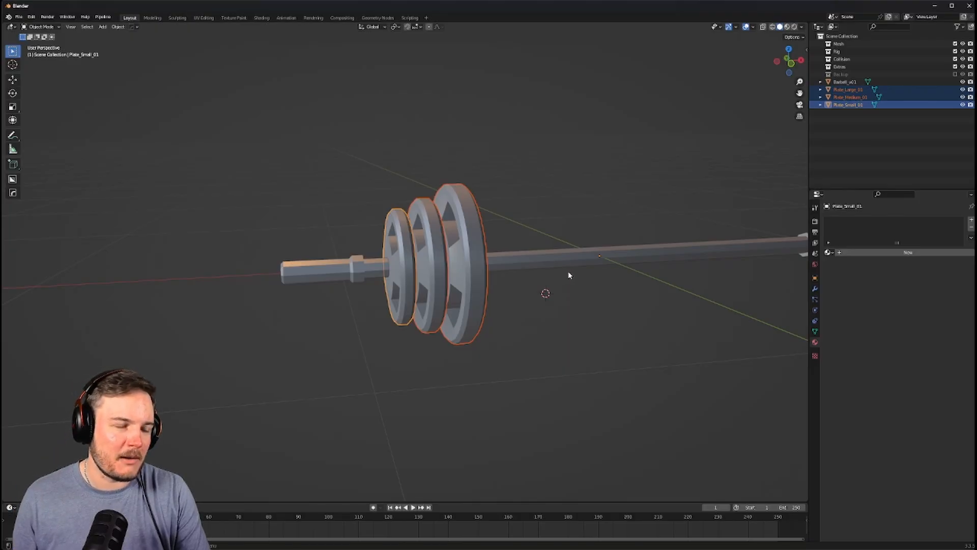
shift+middle_drag(570, 273, 558, 278)
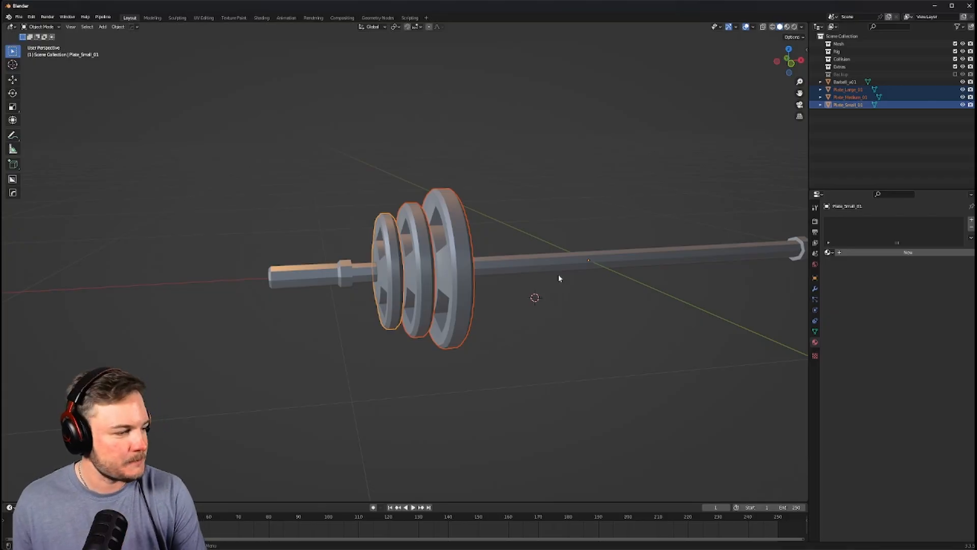
middle_drag(559, 278, 611, 249)
key(r)
text(x)
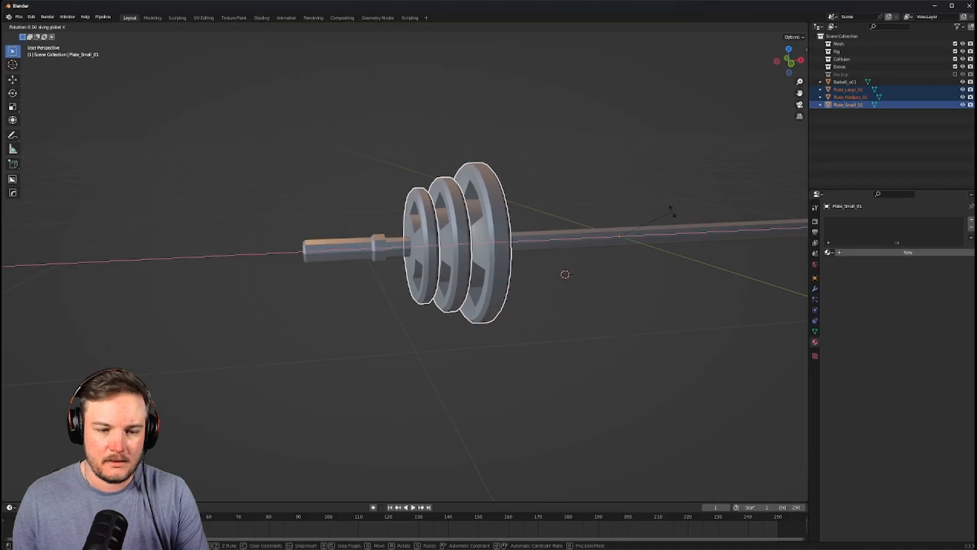
text(y)
text(90)
key(Return)
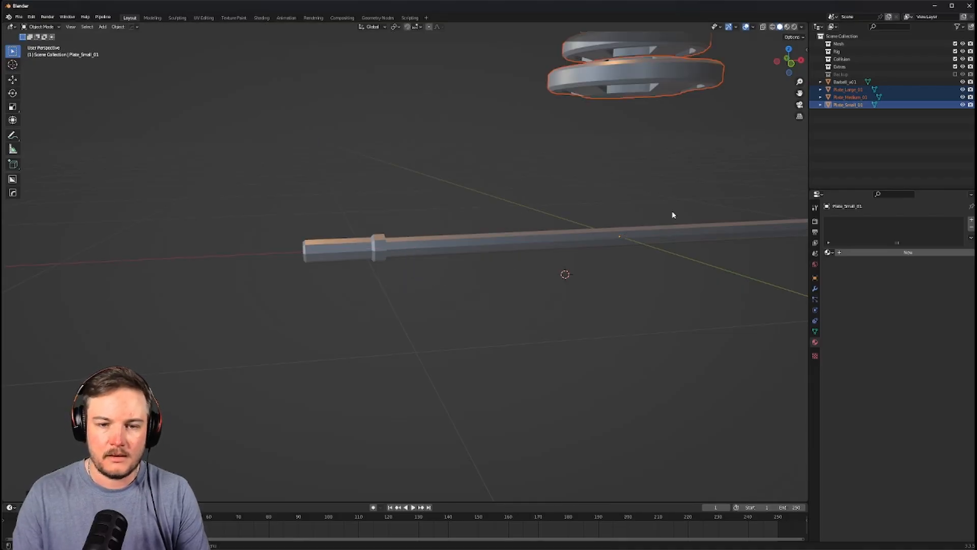
Snap the 3D cursor to the centre of the large plate's outer rim face loop
shift+middle_drag(672, 213, 575, 314)
middle_drag(575, 314, 560, 290)
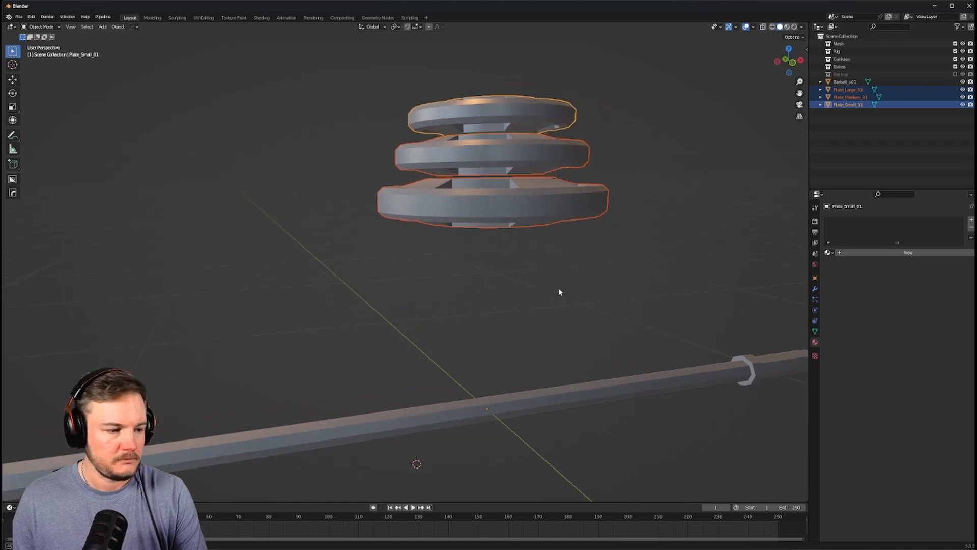
key(Tab)
click(598, 288)
alt+click(589, 203)
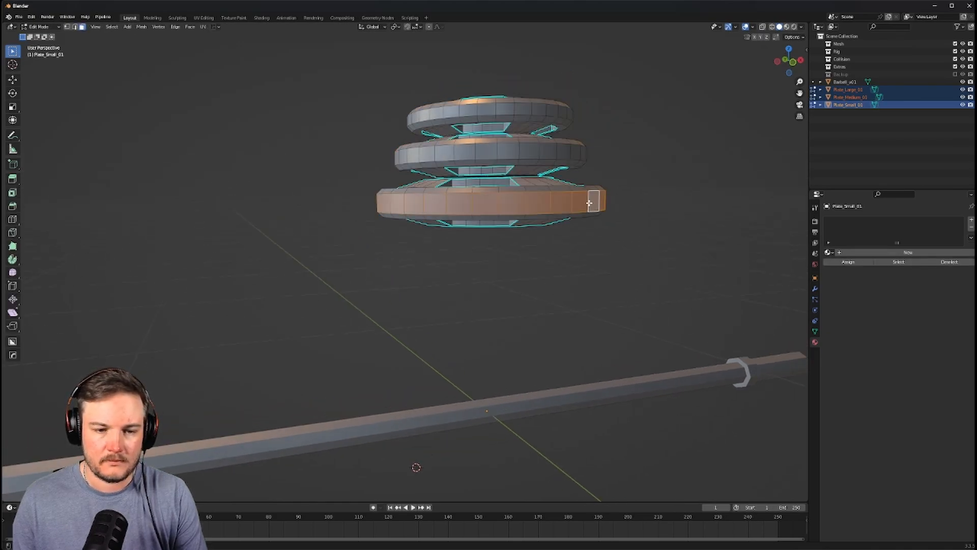
key(shift+s)
click(588, 235)
key(Tab)
Set the origin of all three plates to the 3D cursor and clear their location to the world origin
click(587, 205)
key(q)
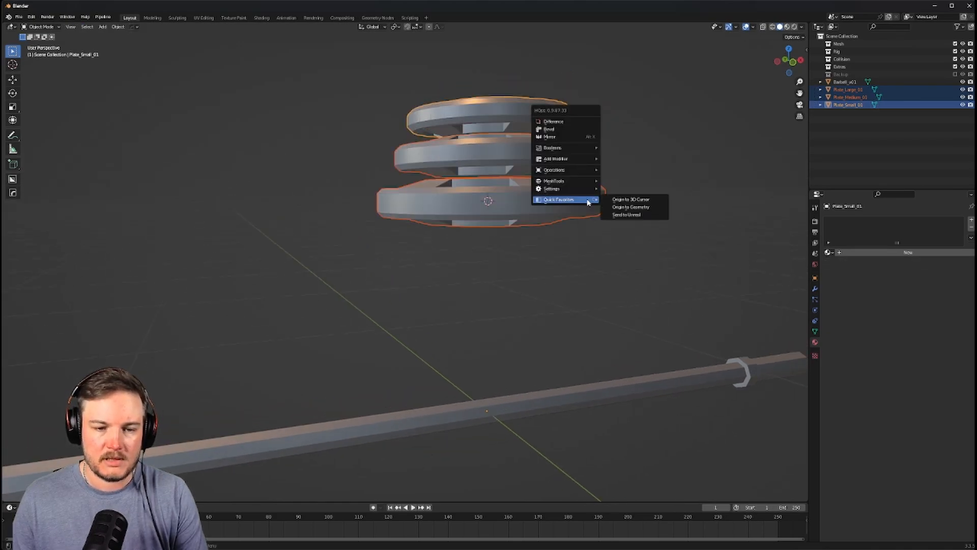
click(610, 200)
key(alt+g)
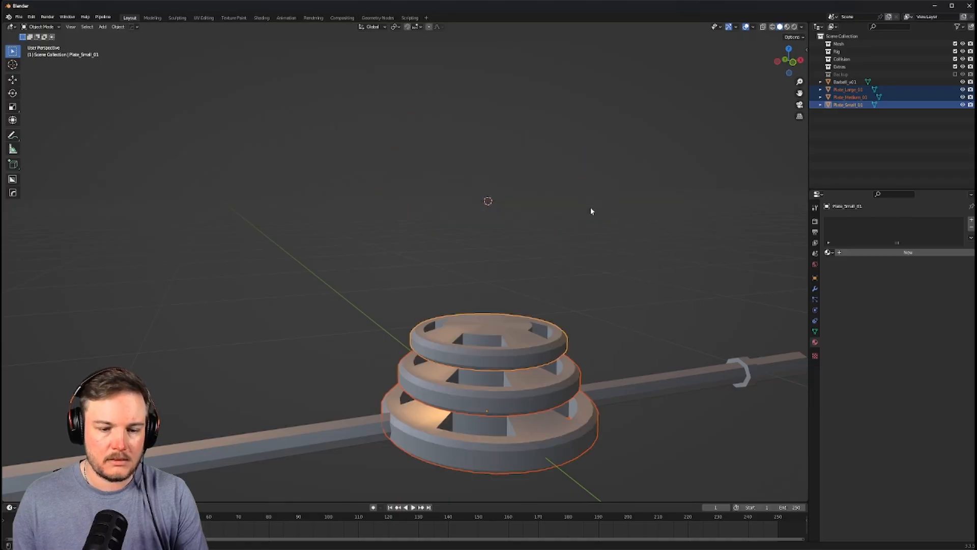
Snap the 3D cursor to the centre of the medium plate's outer rim face loop
shift+middle_drag(597, 258, 610, 160)
click(635, 258)
middle_drag(635, 261, 620, 236)
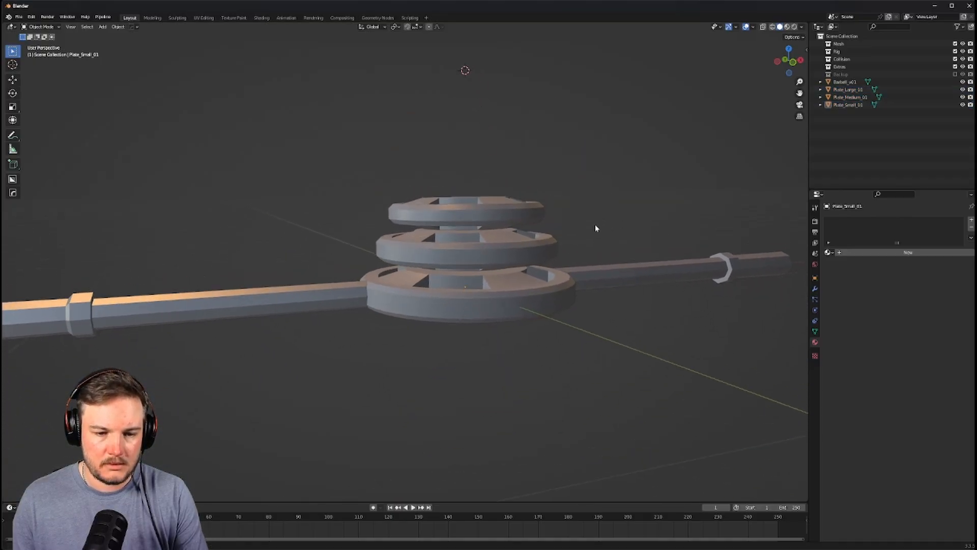
click(535, 260)
key(Tab)
click(573, 262)
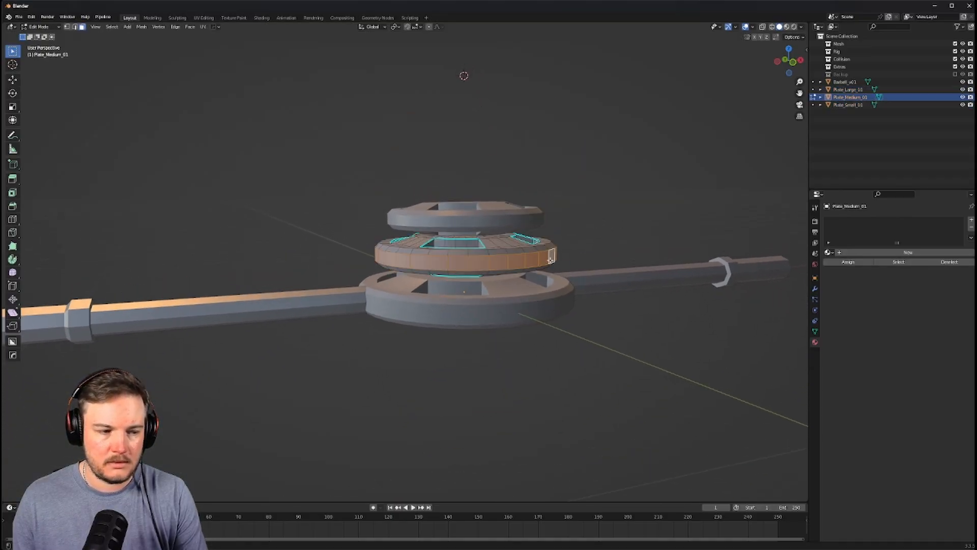
key(Tab)
Set the medium plate's origin to the 3D cursor and clear its location to the world origin
click(554, 257)
key(q)
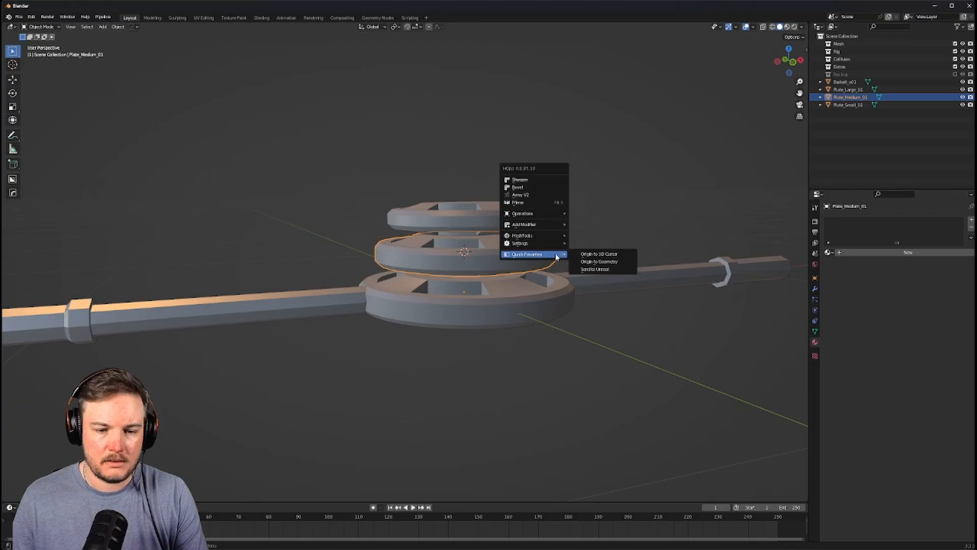
click(570, 257)
key(alt+g)
Snap the 3D cursor to the centre of the small plate's outer rim face loop
click(509, 218)
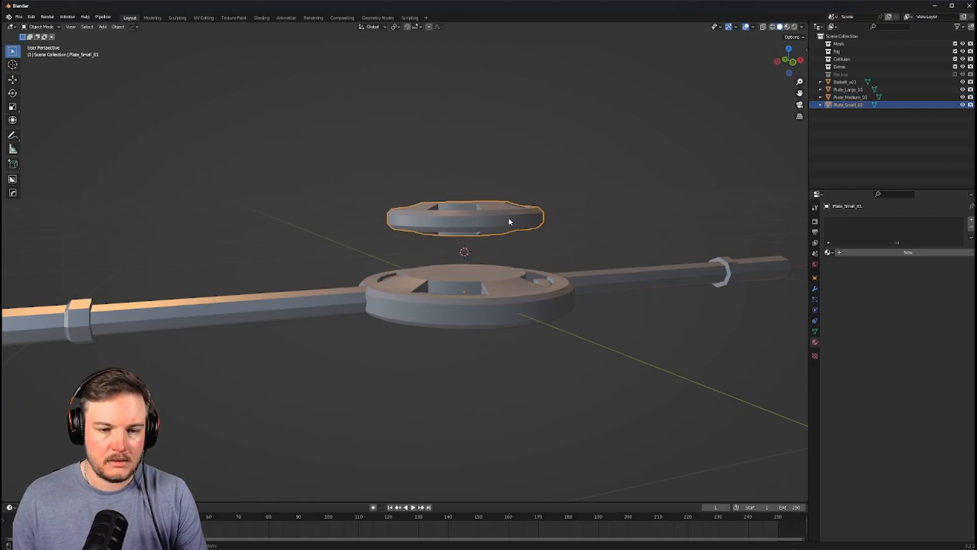
key(Tab)
click(548, 216)
alt+click(534, 218)
key(shift+s)
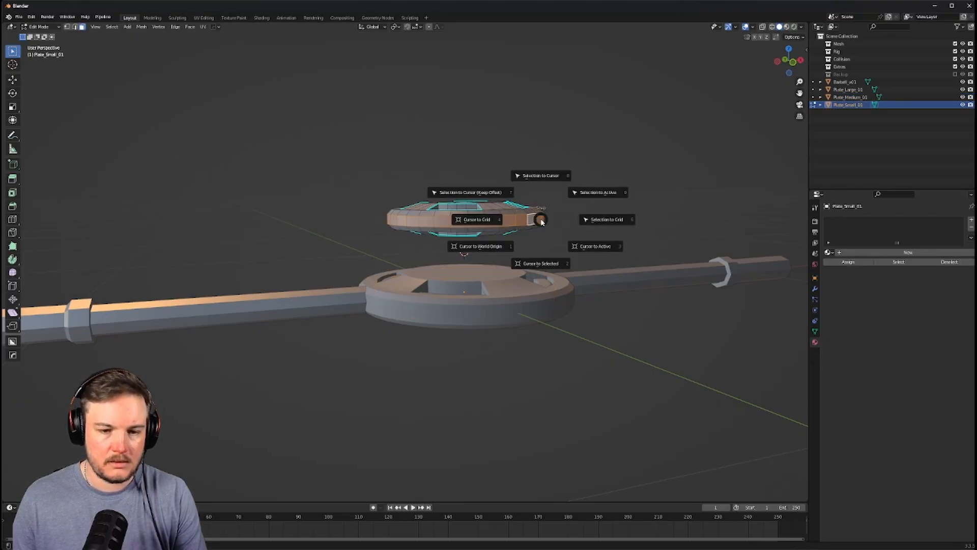
click(545, 245)
key(Tab)
Set the small plate's origin to the 3D cursor and clear its location to the world origin
click(549, 212)
right_click(550, 210)
mouse_move(555, 209)
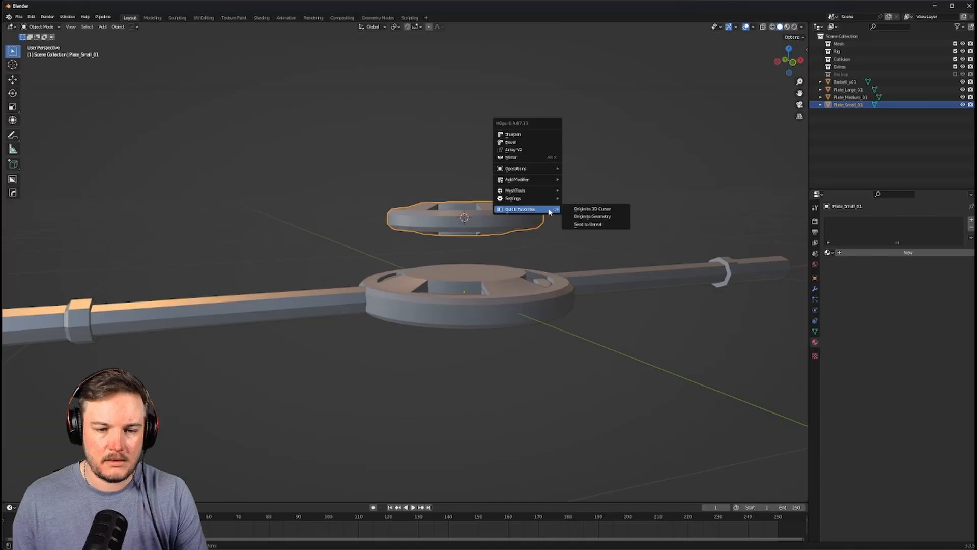
click(585, 209)
key(alt+g)
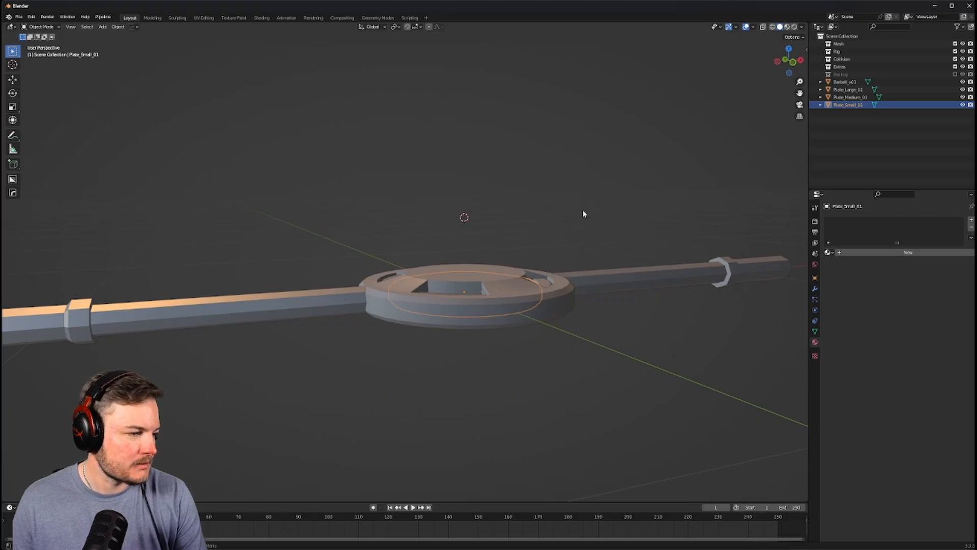
mouse_move(582, 210)
middle_down()
mouse_move(576, 218)
mouse_move(595, 223)
middle_up()
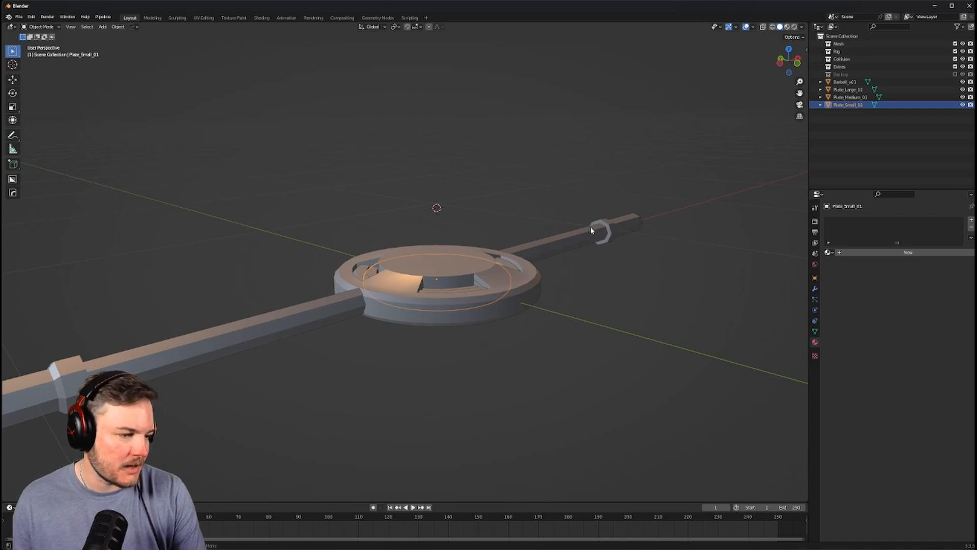
Move the large plate along the Y axis so it sits beside the barbell
middle_drag(590, 227, 569, 242)
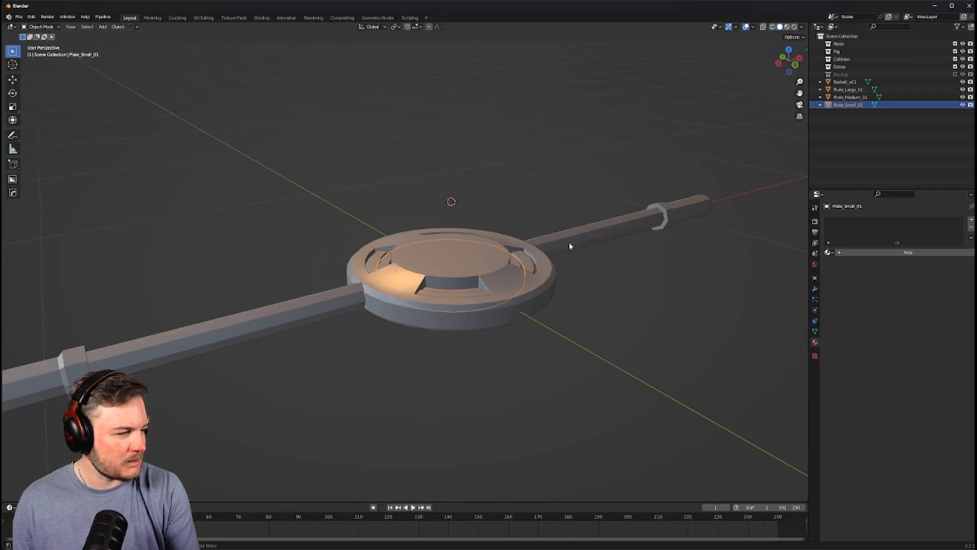
middle_drag(571, 247, 596, 259)
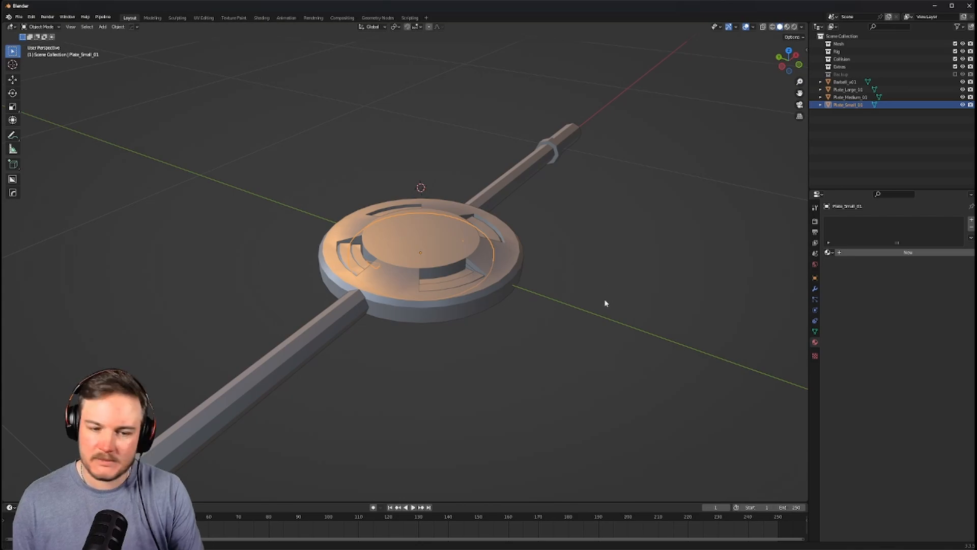
scroll(568, 271, down, 5)
middle_drag(568, 271, 580, 286)
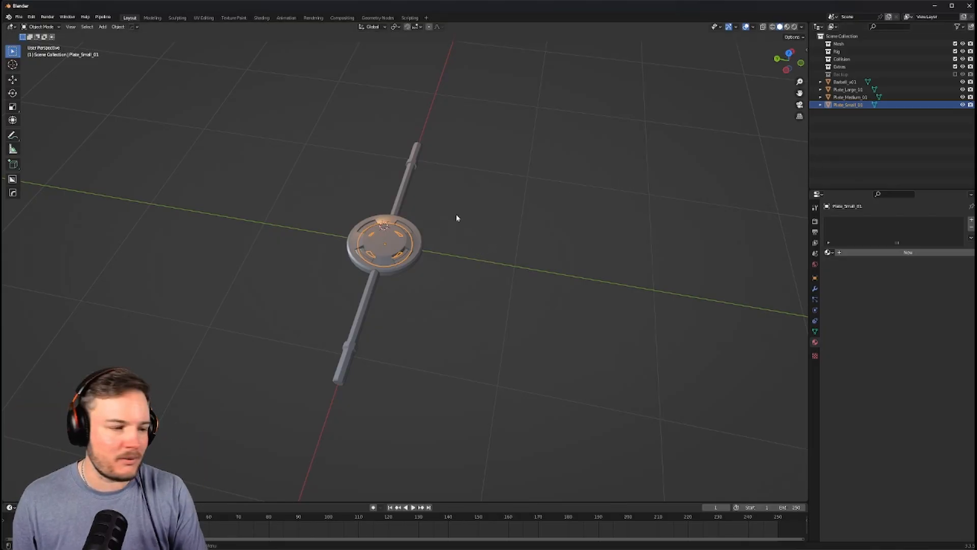
shift+middle_drag(456, 217, 474, 212)
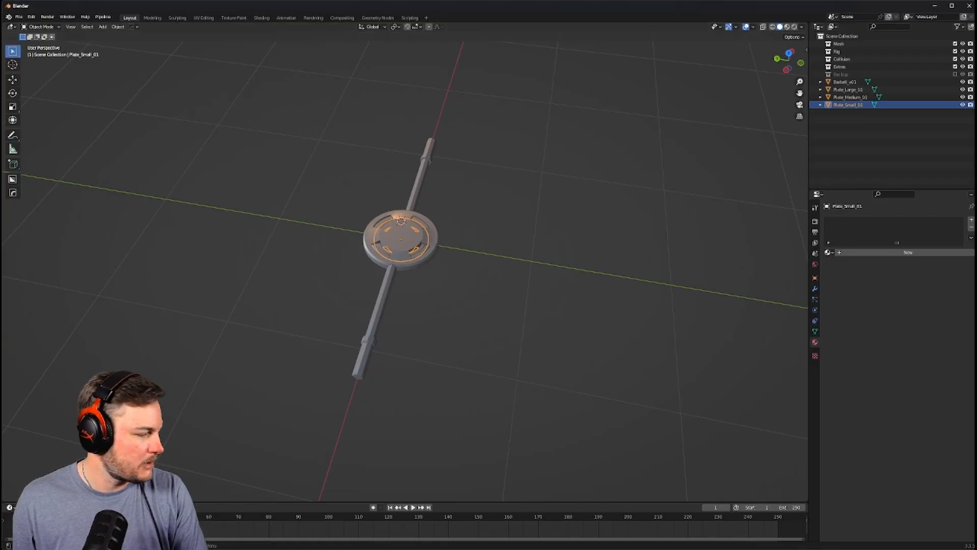
shift+middle_drag(460, 205, 455, 224)
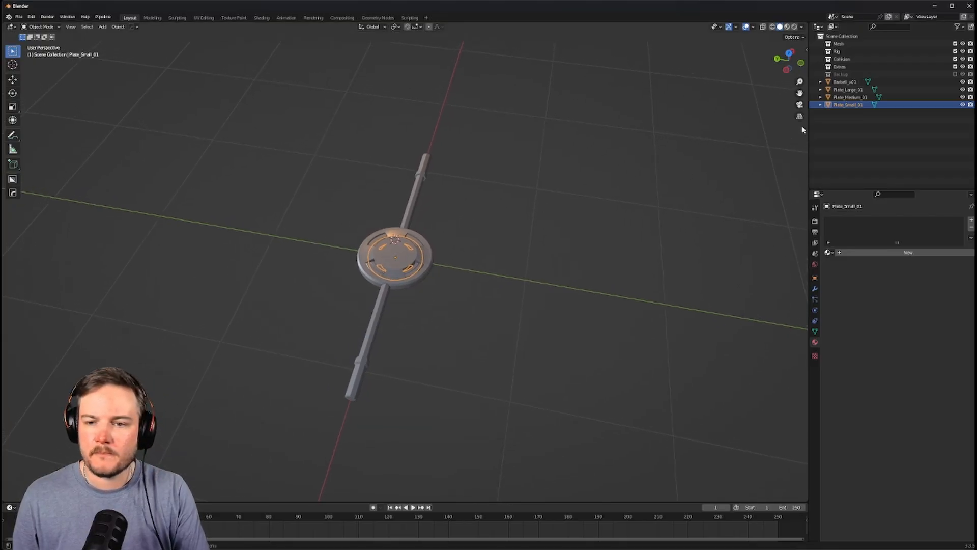
click(848, 90)
key(shift+d)
key(y)
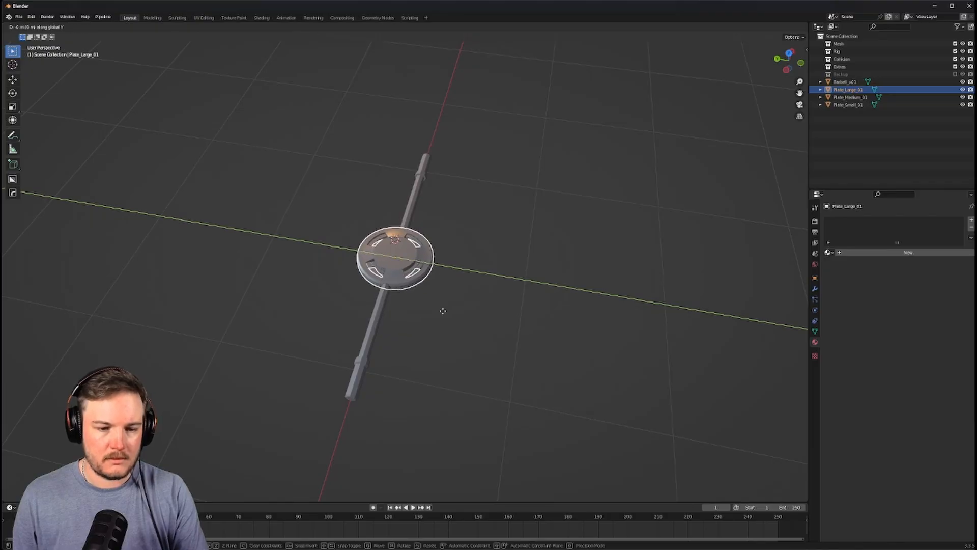
click(520, 281)
Move the medium plate along the Y axis to a spot beyond the large plate
click(850, 97)
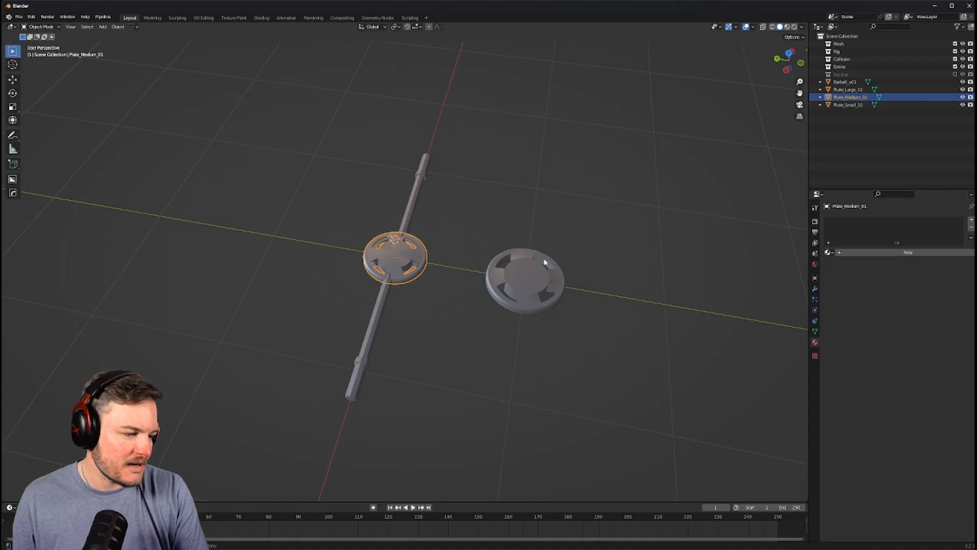
shift+middle_drag(574, 283, 510, 286)
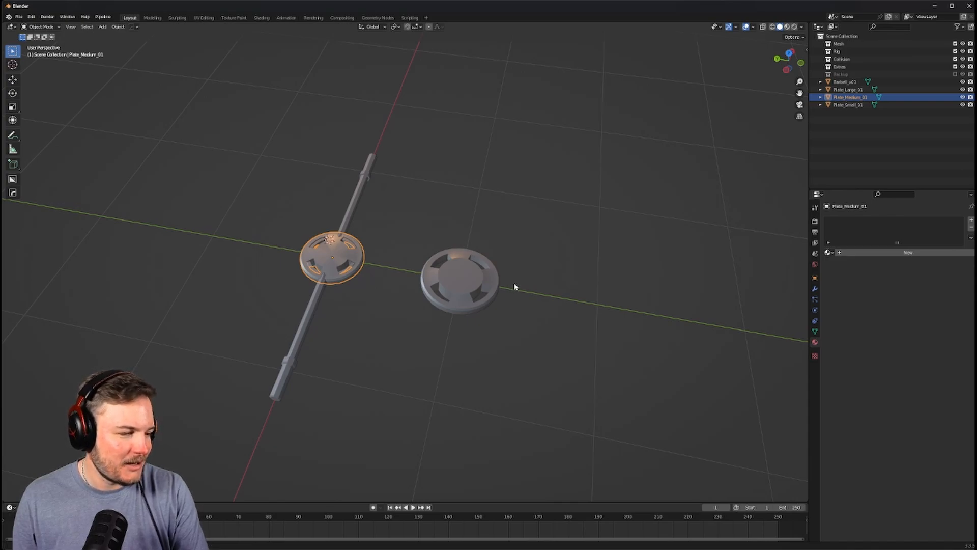
shift+middle_drag(514, 286, 501, 279)
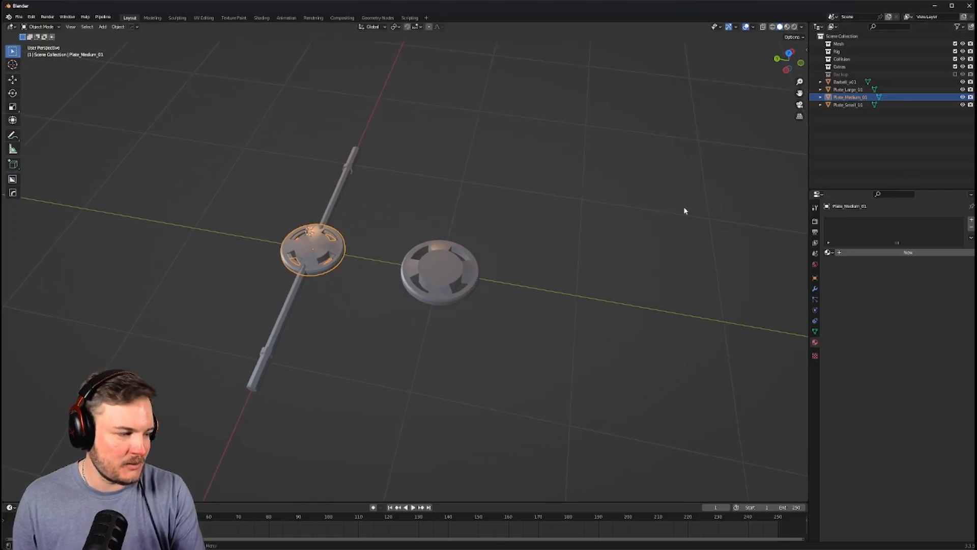
key(shift+d)
key(y)
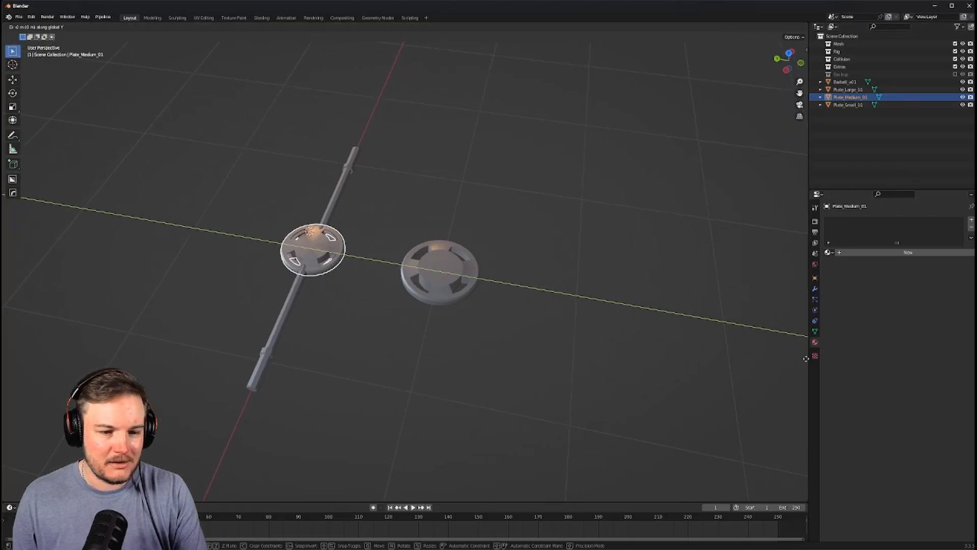
click(264, 348)
Move the small plate along the Y axis to a spot beyond the medium plate
click(336, 250)
shift+middle_drag(439, 337, 316, 297)
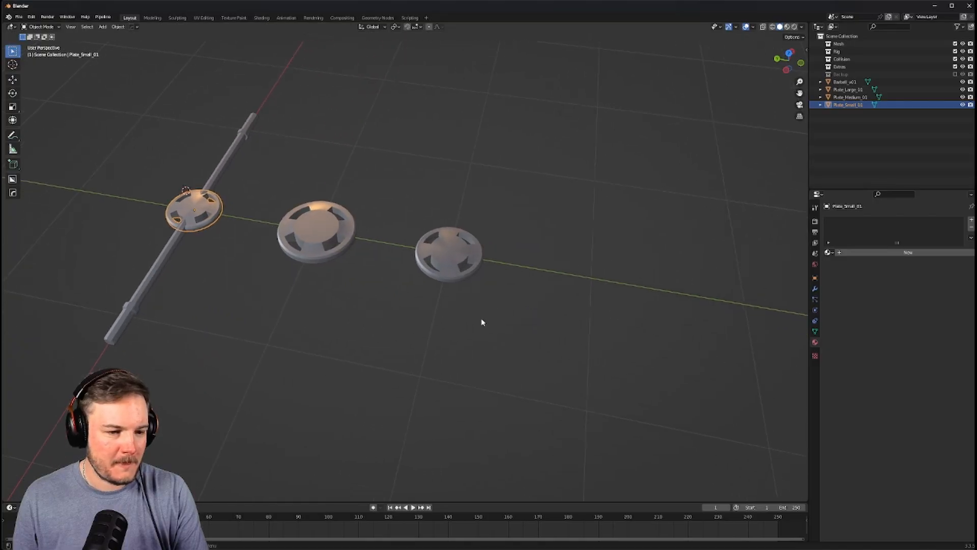
key(g)
key(y)
click(97, 379)
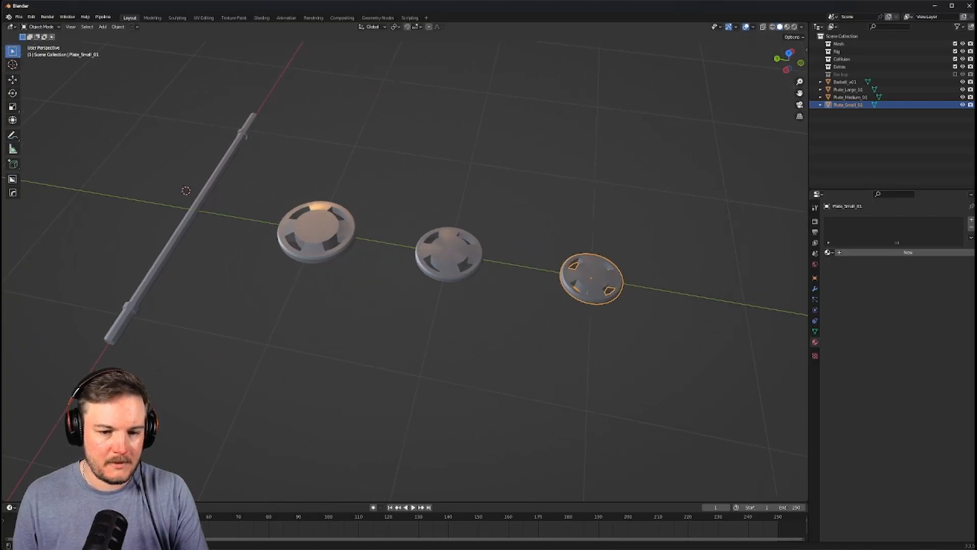
Append the Assets collection from the bench press .blend file into the scene
middle_drag(314, 354, 474, 353)
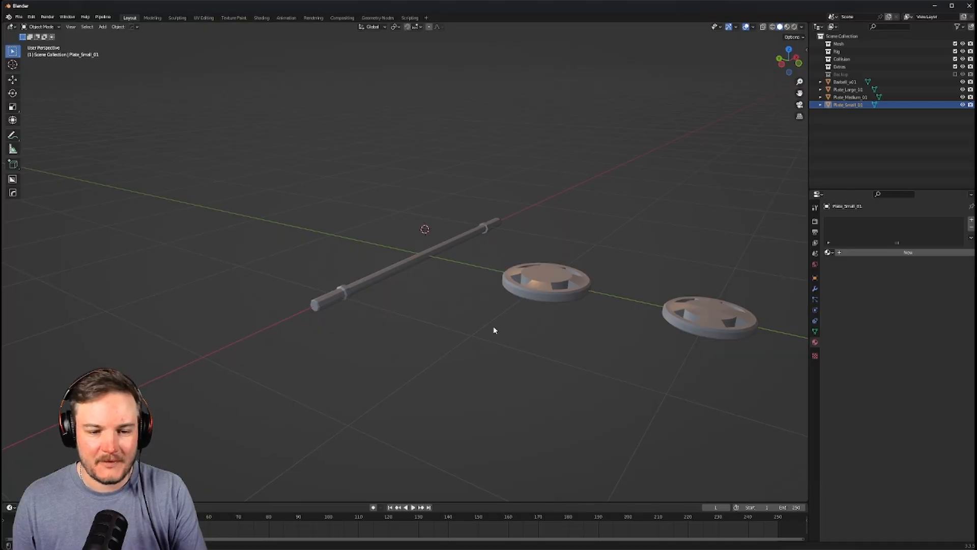
key(ctrl+s)
click(542, 251)
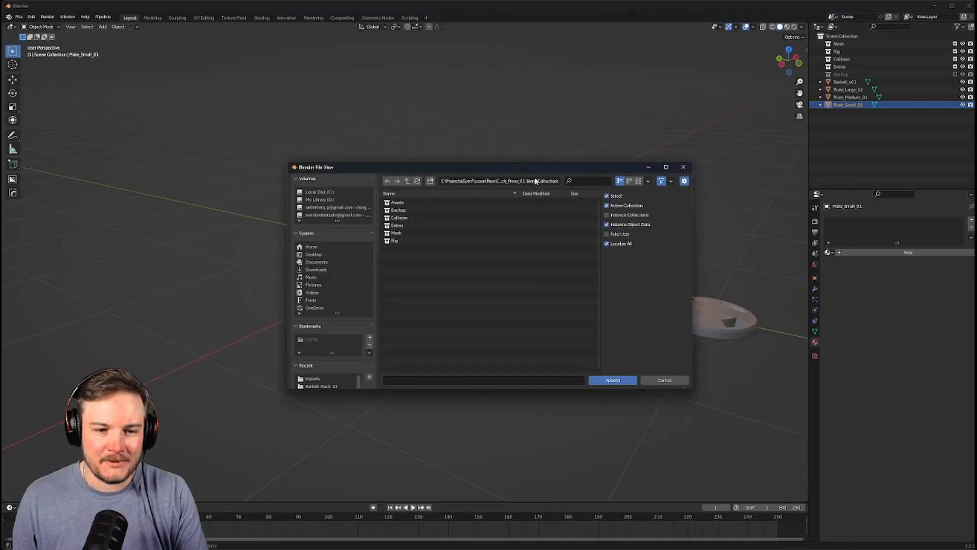
drag(534, 163, 502, 135)
double_click(373, 168)
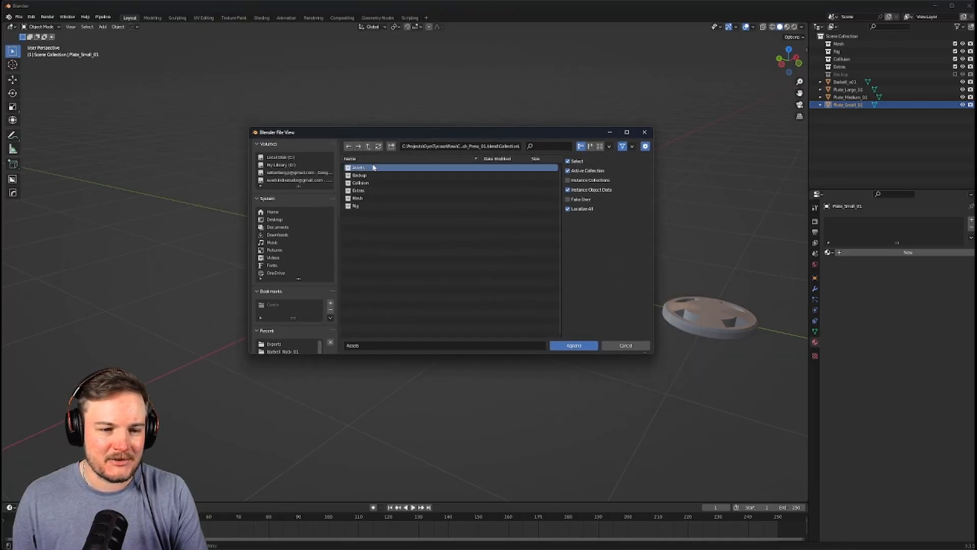
Delete the padding and the bench frame from the appended assets
middle_drag(373, 167, 419, 241)
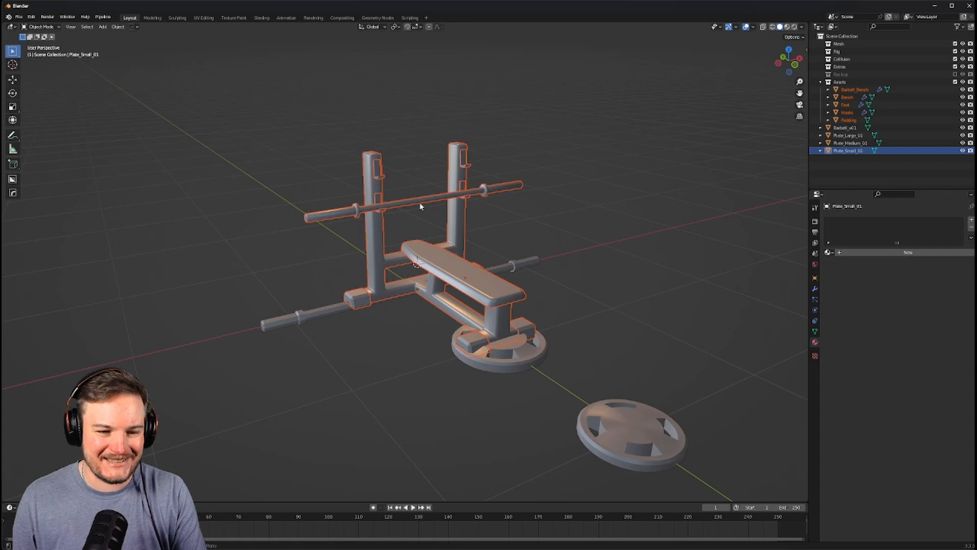
click(421, 206)
click(429, 248)
key(x)
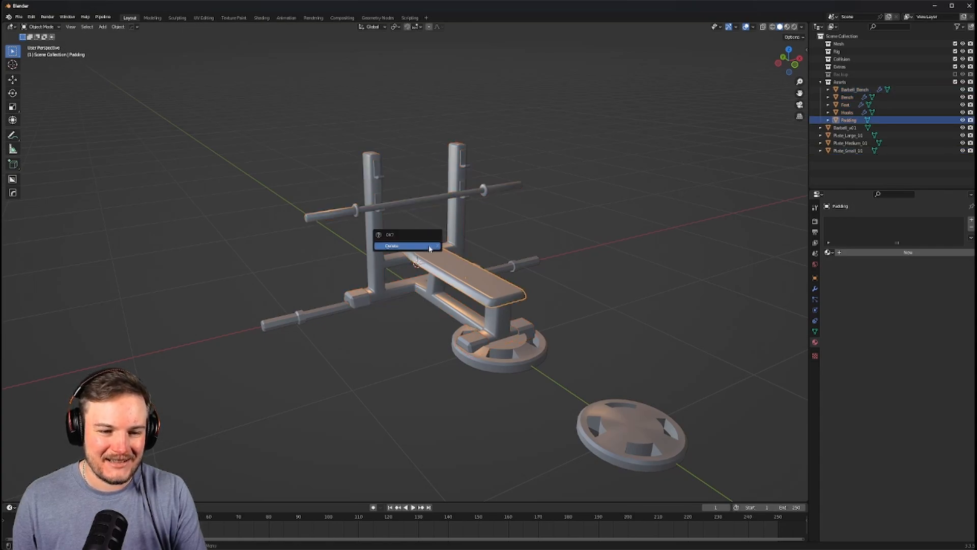
click(429, 246)
click(429, 249)
key(x)
click(429, 246)
Delete the feet and the hooks from the appended assets, keeping only the appended barbell
click(359, 295)
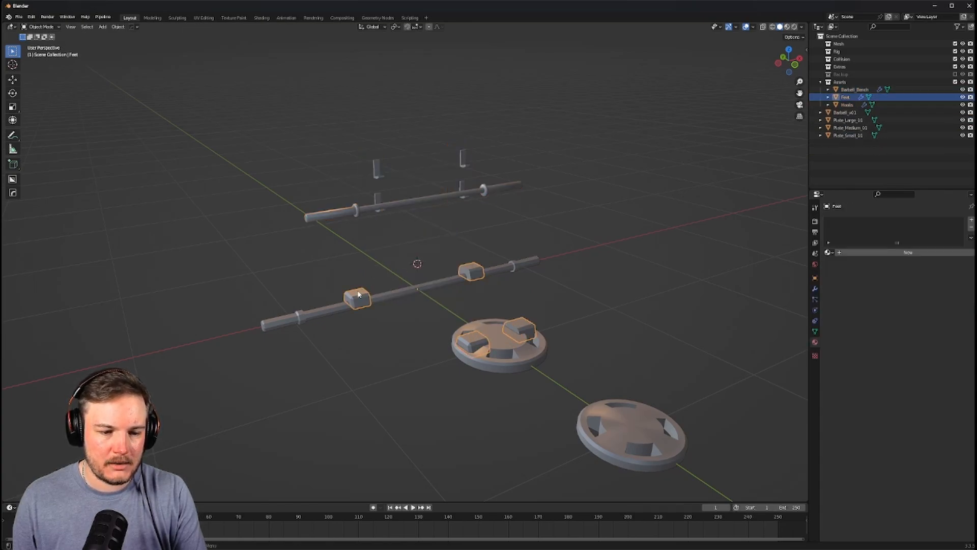
key(x)
click(359, 294)
click(377, 184)
key(x)
click(377, 182)
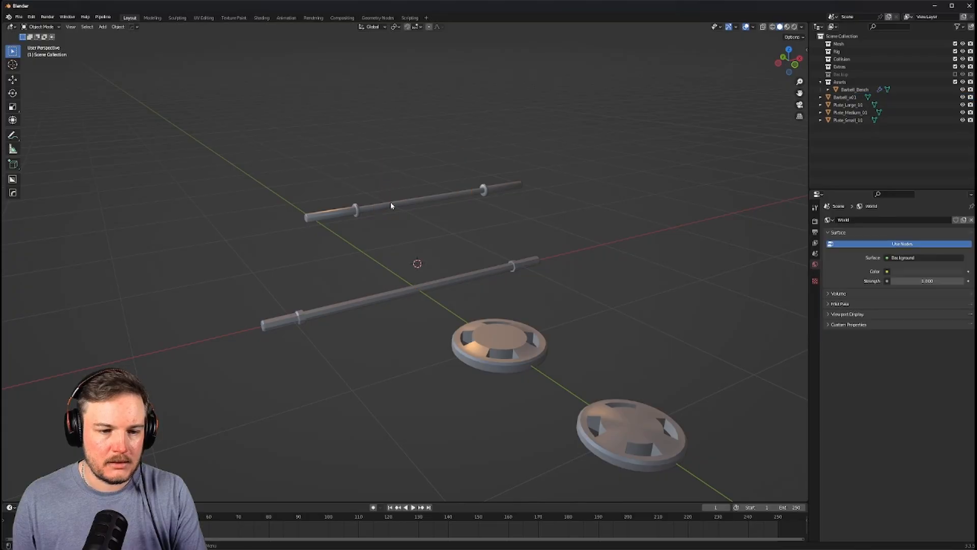
Compare the appended barbell with the original one and delete the original Barbell_v01
click(399, 204)
middle_drag(415, 208, 399, 218)
scroll(399, 217, up, 2)
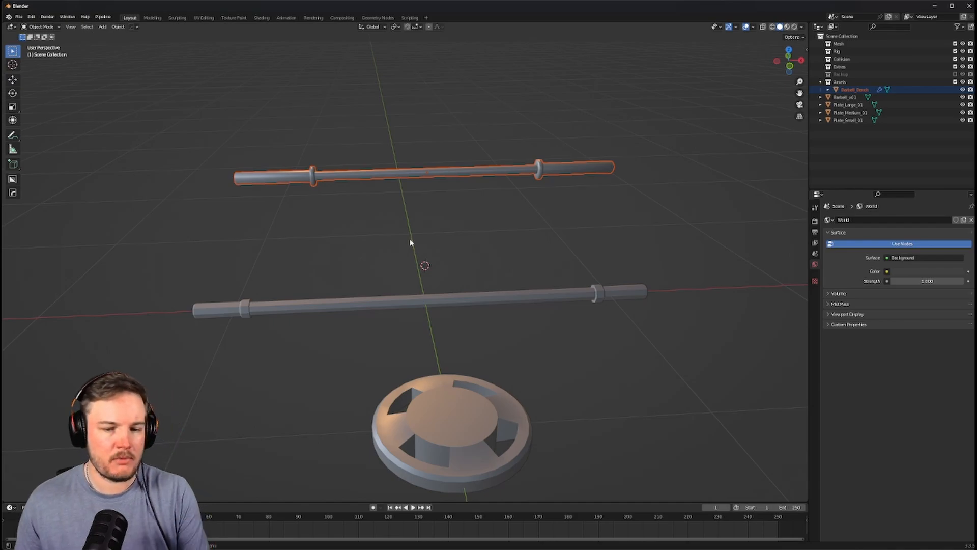
middle_drag(433, 236, 458, 257)
click(464, 290)
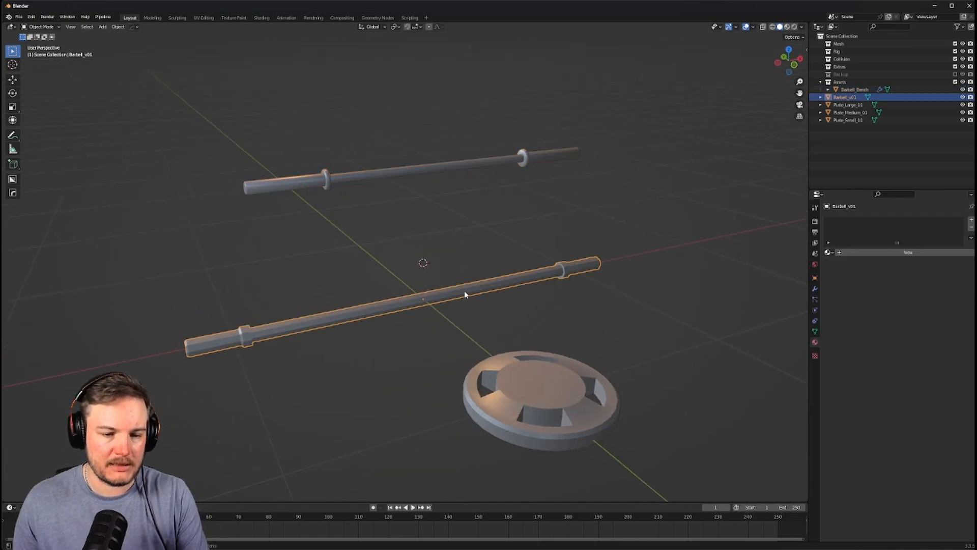
key(x)
click(464, 293)
Clear the appended bench barbell's location so it sits at the world origin
click(434, 169)
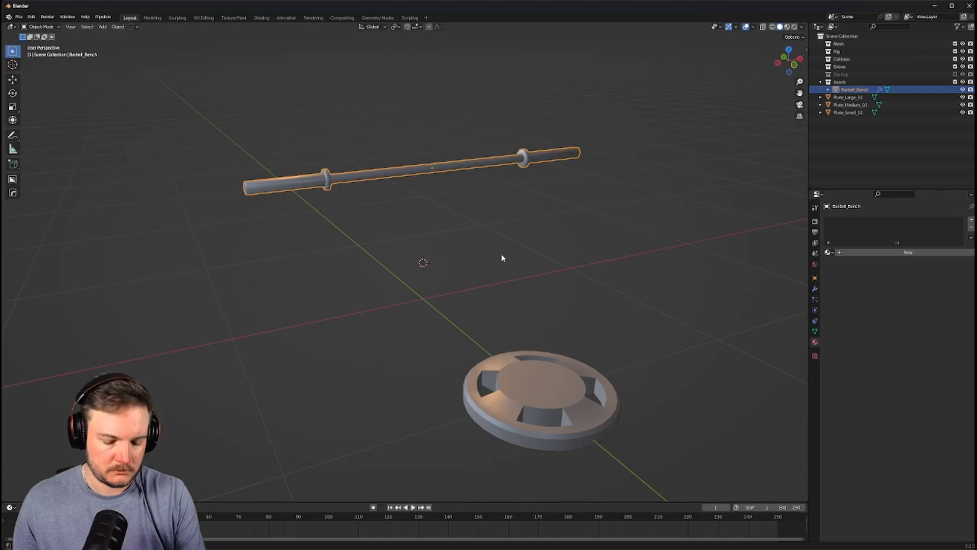
key(alt+g)
scroll(500, 292, up, 4)
shift+middle_drag(453, 346, 537, 275)
click(464, 280)
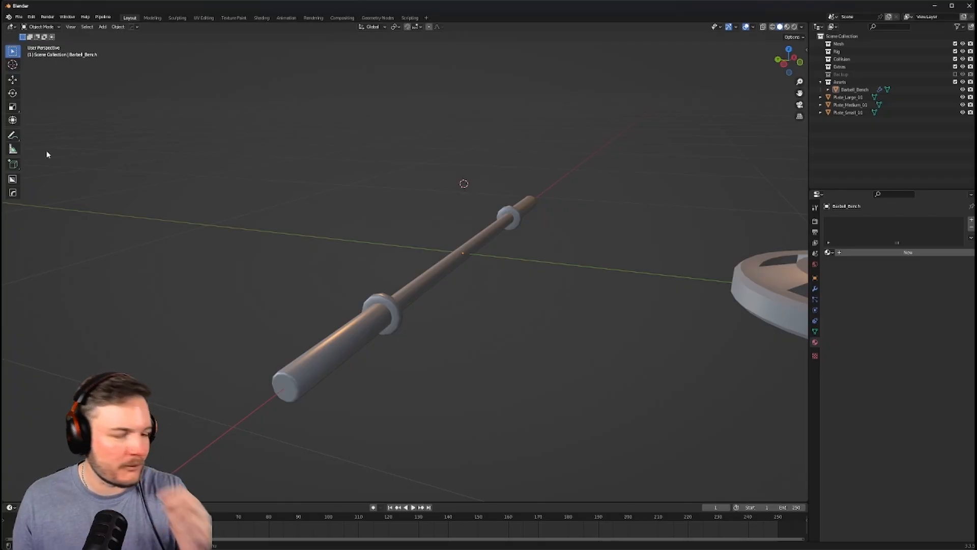
Examine the barbell and the three plates from several angles to compare their proportions
middle_drag(465, 276, 428, 288)
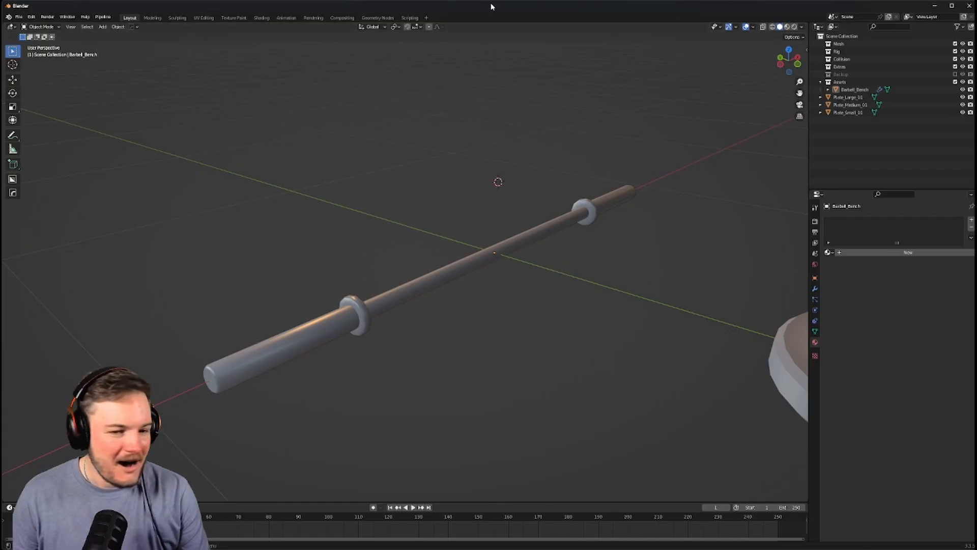
scroll(550, 184, down, 3)
shift+middle_drag(551, 184, 480, 148)
middle_drag(480, 148, 301, 264)
scroll(452, 148, down, 1)
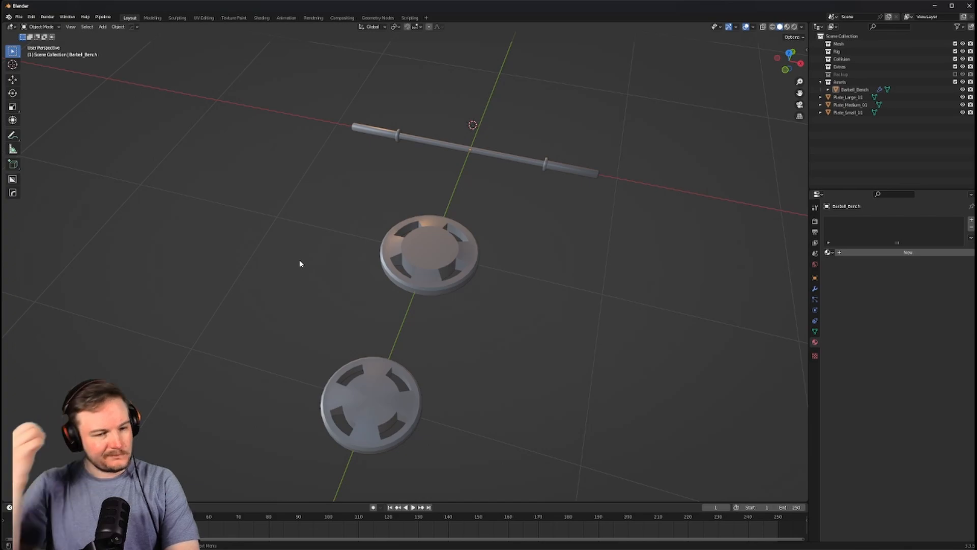
middle_drag(299, 261, 344, 227)
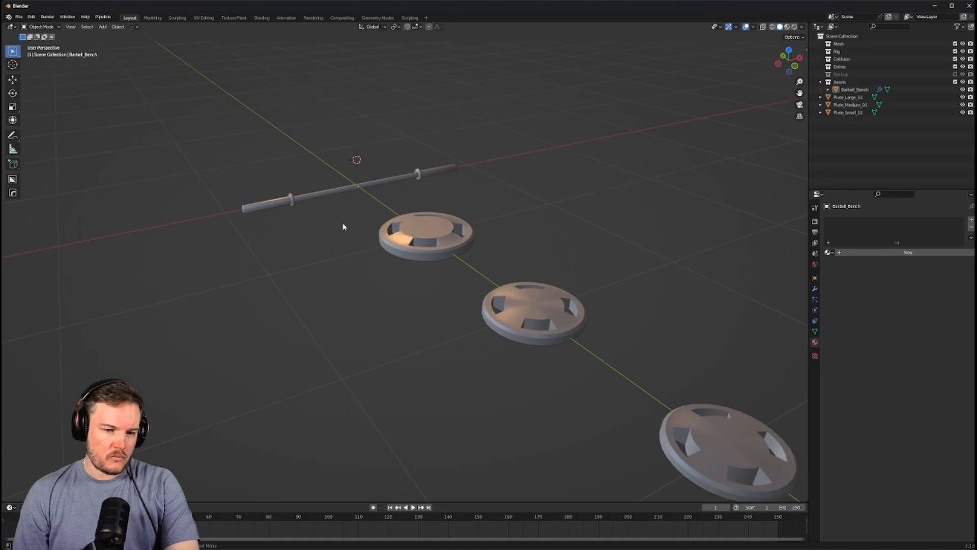
mouse_move(343, 227)
middle_down()
mouse_move(329, 228)
mouse_move(356, 233)
middle_up()
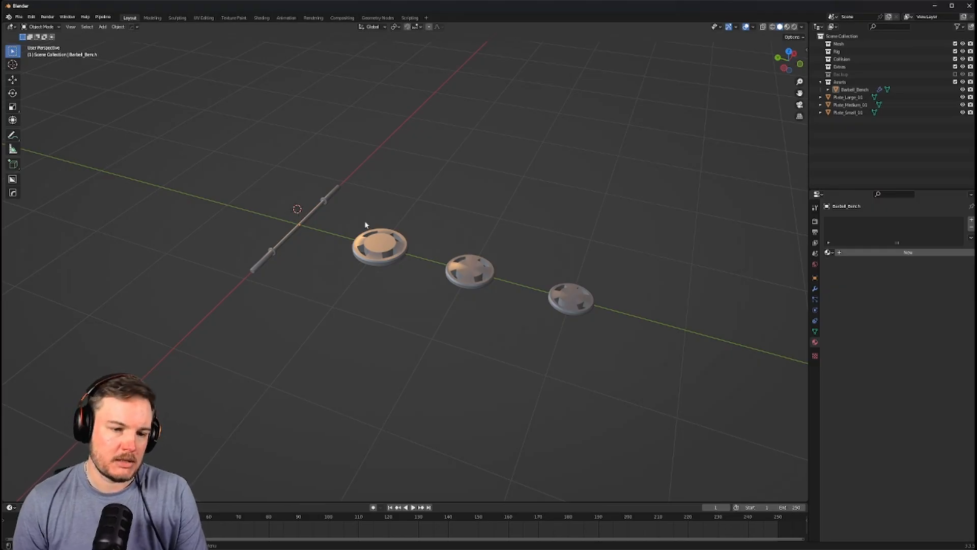
middle_drag(357, 232, 357, 240)
Select the large, medium and small plates together and apply their scale
click(395, 237)
scroll(393, 239, up, 4)
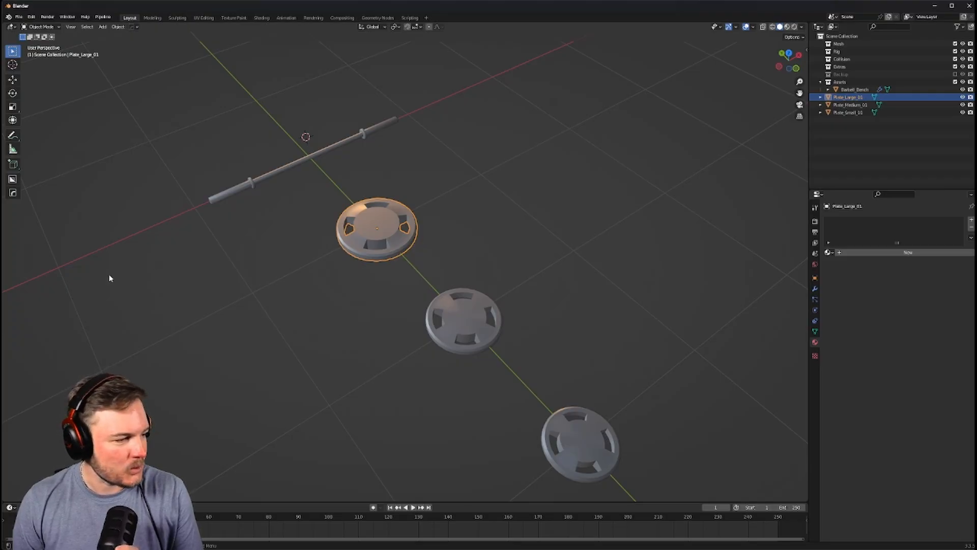
shift+click(463, 320)
shift+click(578, 437)
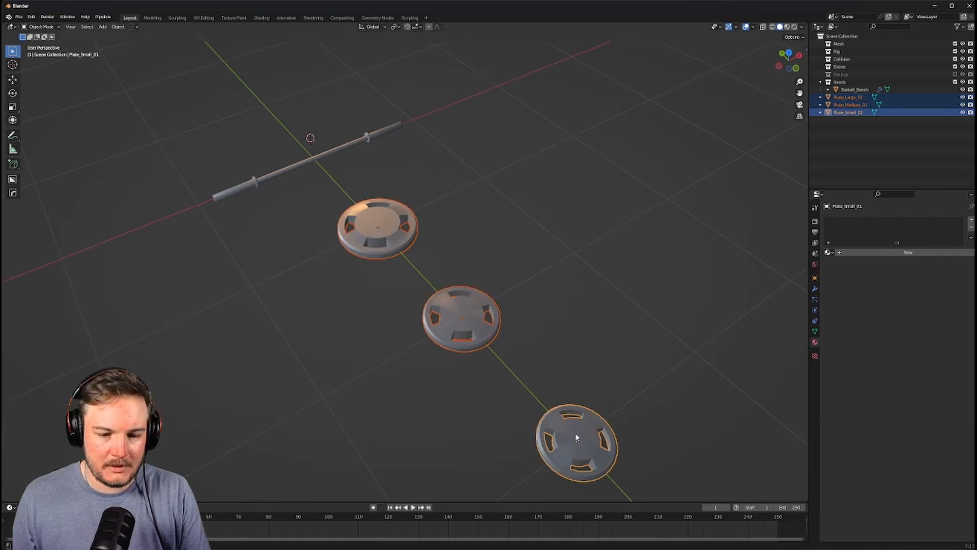
middle_drag(456, 242, 346, 280)
key(s)
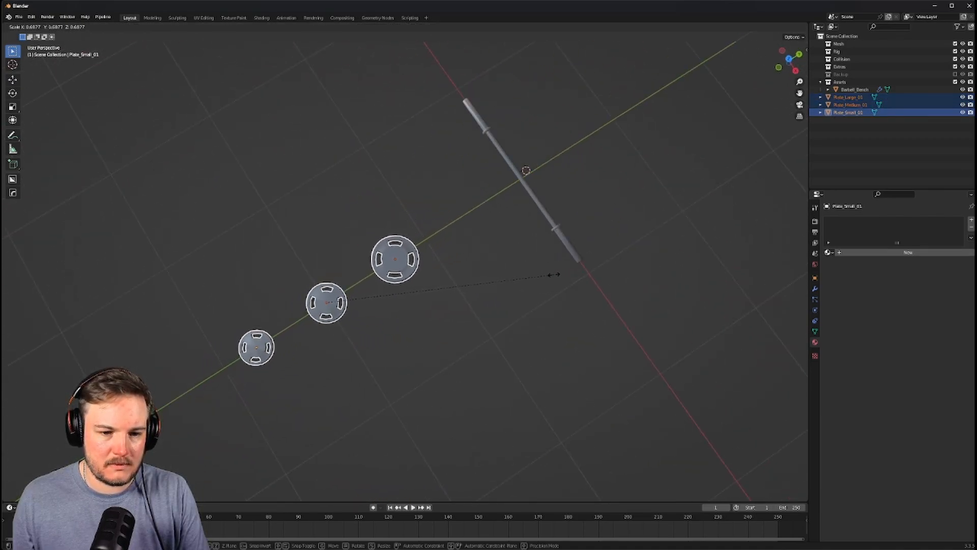
key(Escape)
key(n)
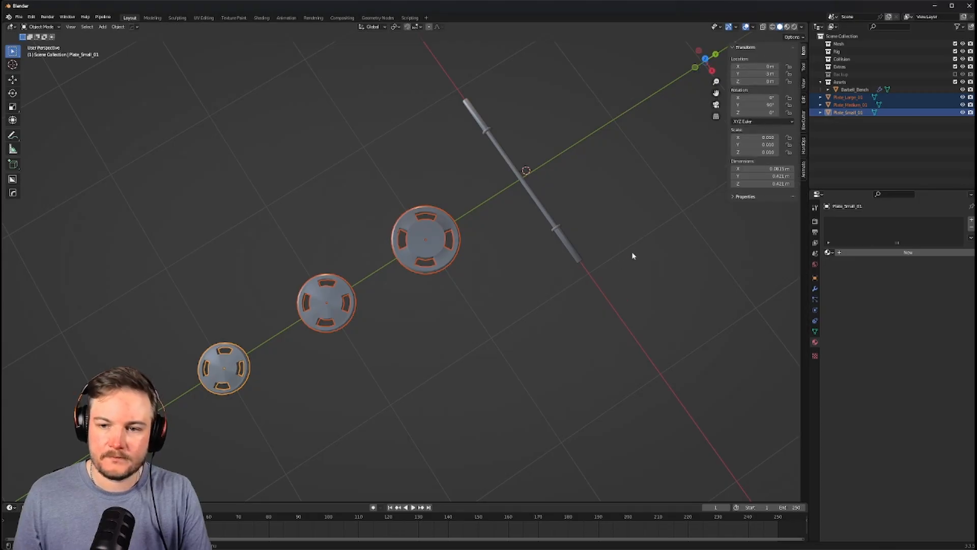
key(ctrl+a)
click(715, 272)
Scale the three selected plates uniformly by 0.75 and apply the scale
key(s)
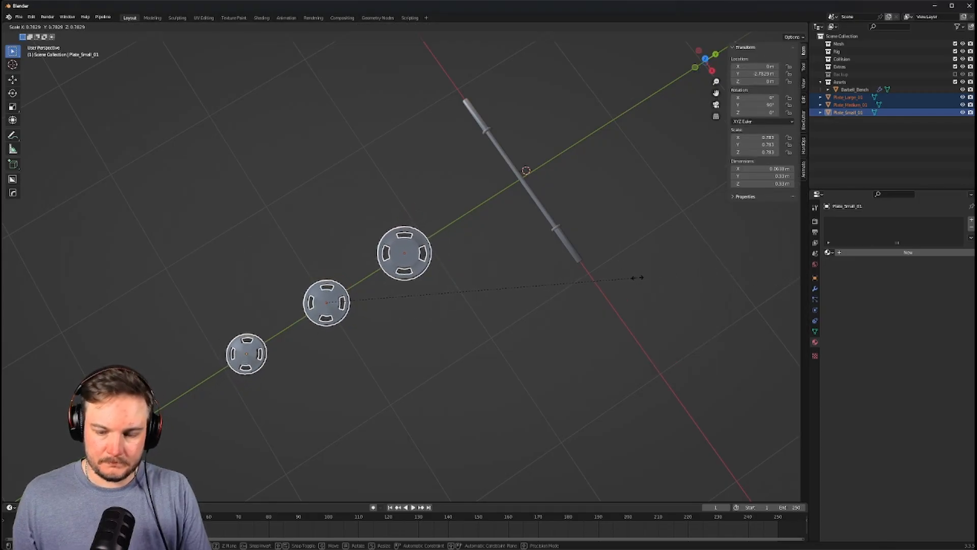
text(0.25)
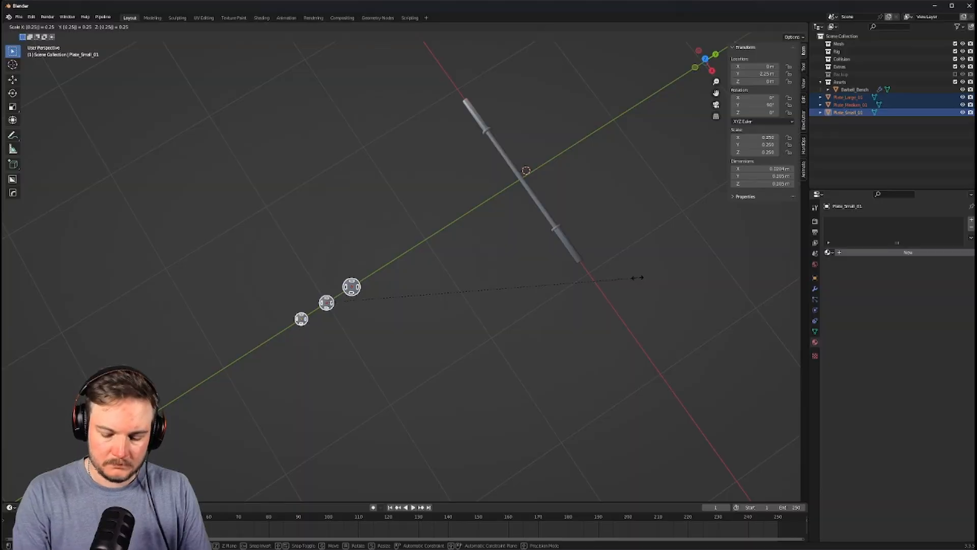
key(BackSpace)
key(BackSpace)
text(75)
key(Return)
middle_drag(637, 277, 523, 279)
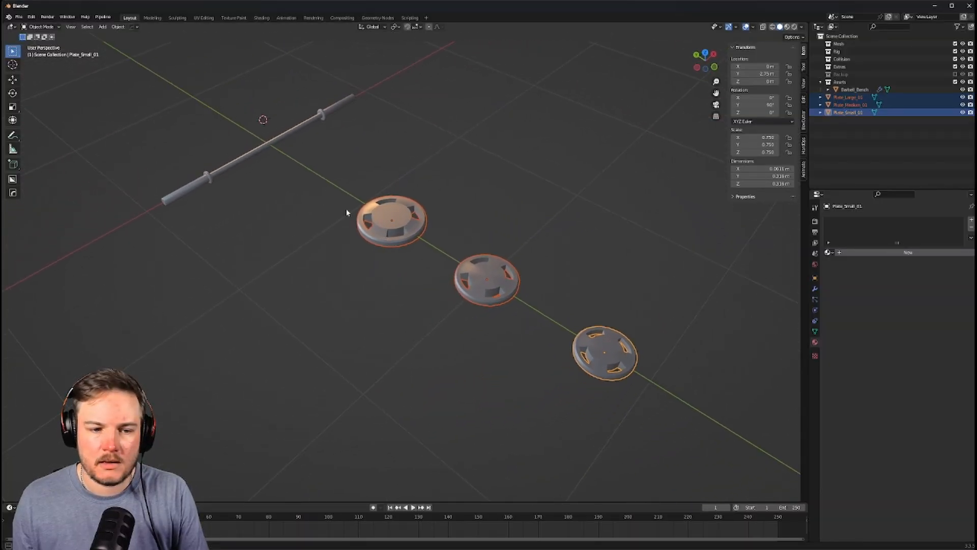
key(ctrl+a)
click(537, 219)
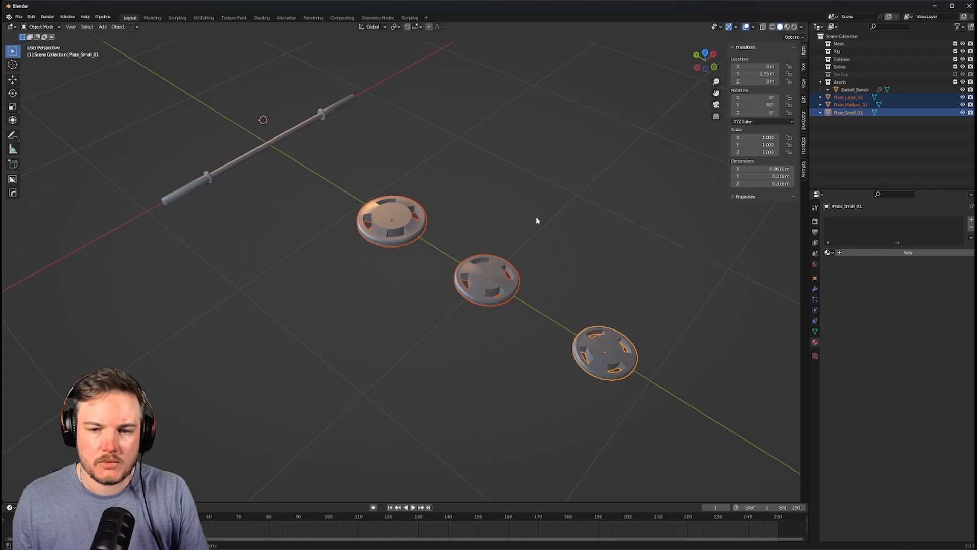
Apply the rotation of the three selected plates
key(ctrl+a)
click(536, 213)
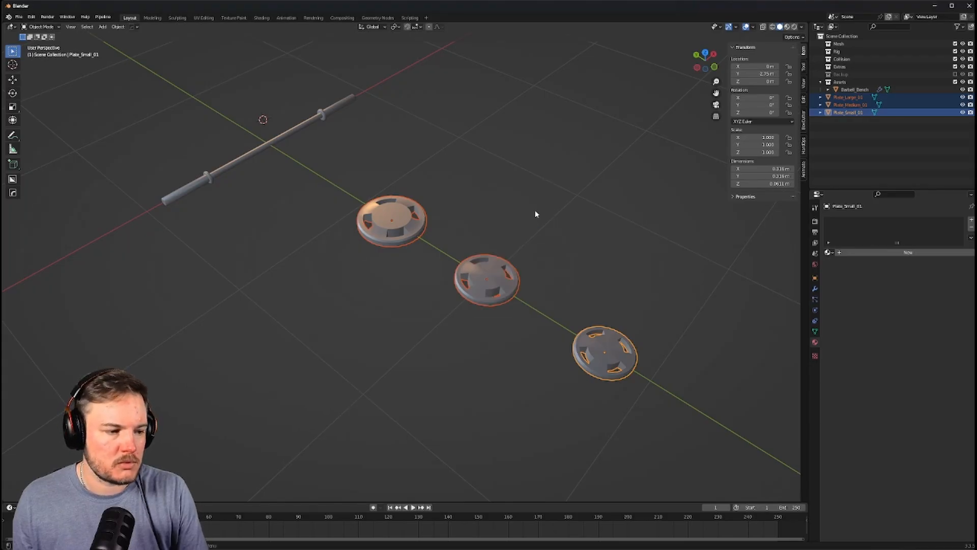
shift+middle_drag(535, 214, 526, 207)
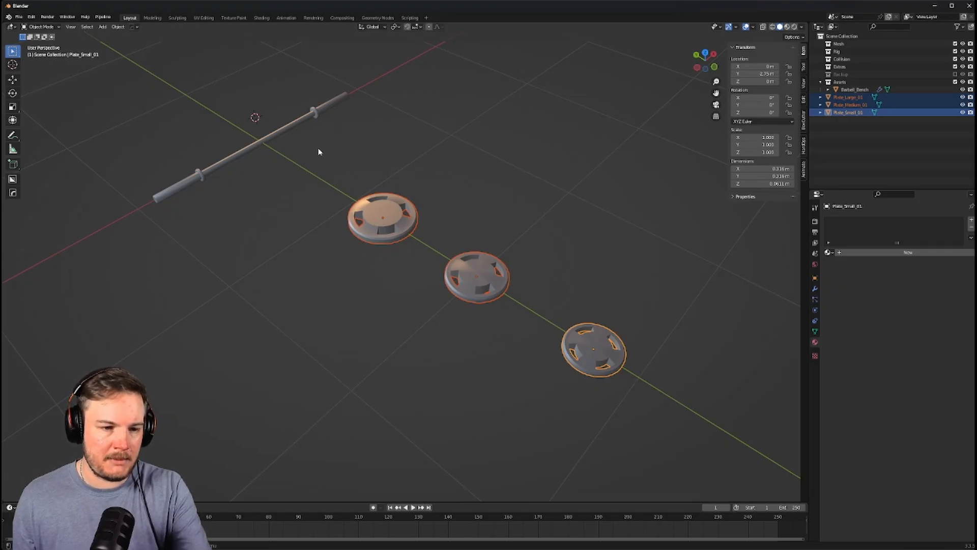
middle_drag(320, 152, 314, 147)
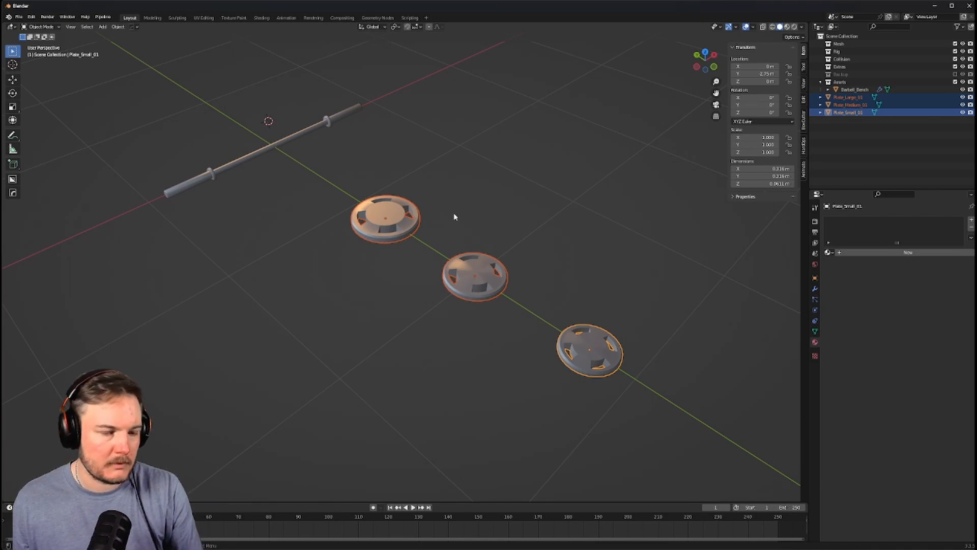
Try to inset the flat central faces on both sides of the large plate
middle_drag(445, 212, 594, 239)
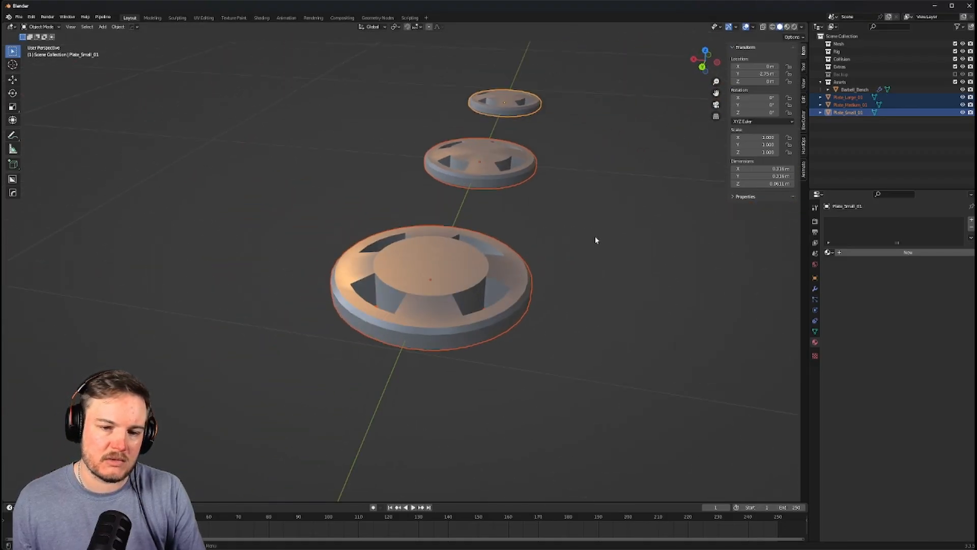
click(448, 283)
scroll(448, 281, up, 2)
key(Tab)
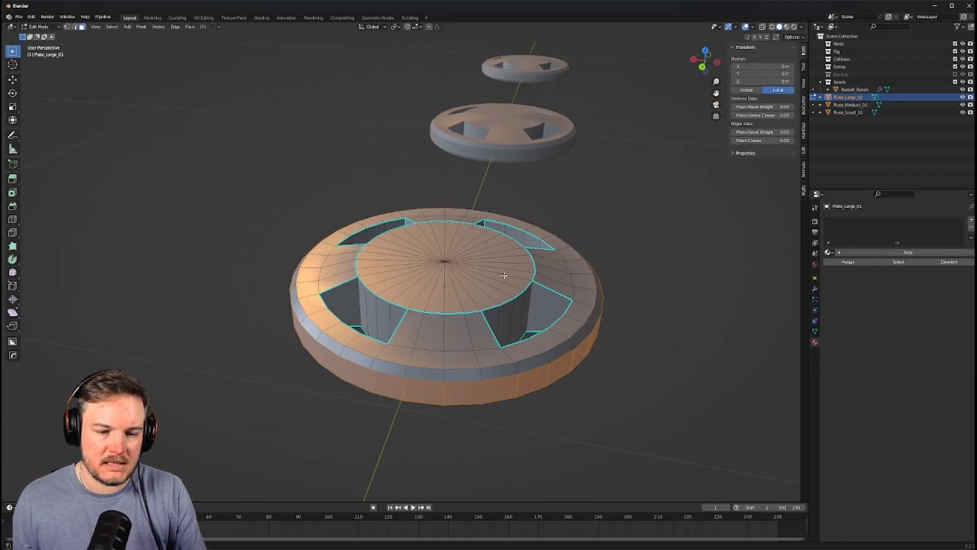
click(444, 261)
middle_drag(444, 261, 617, 283)
key(l)
key(l)
key(i)
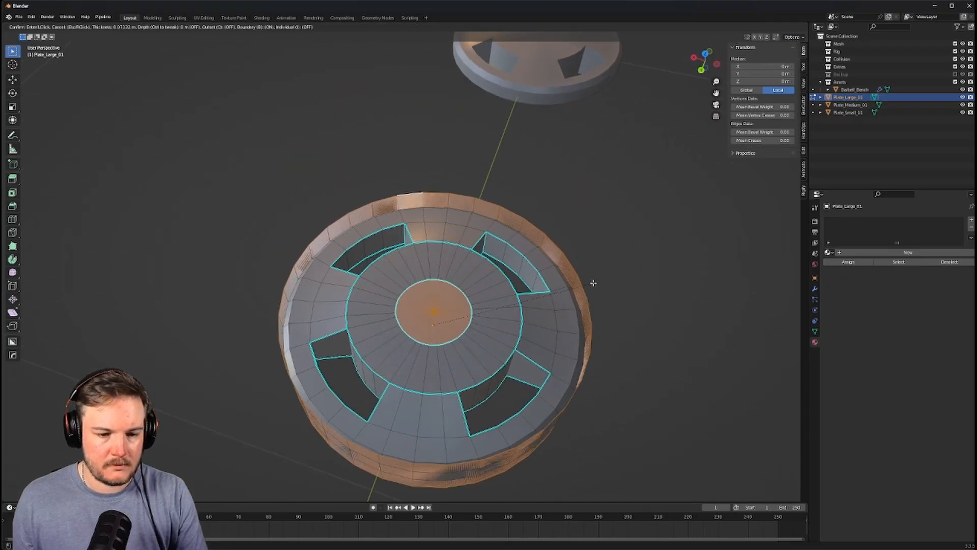
right_click(591, 281)
Reselect the flat central faces on both sides of the large plate
middle_drag(586, 279, 570, 263)
click(449, 271)
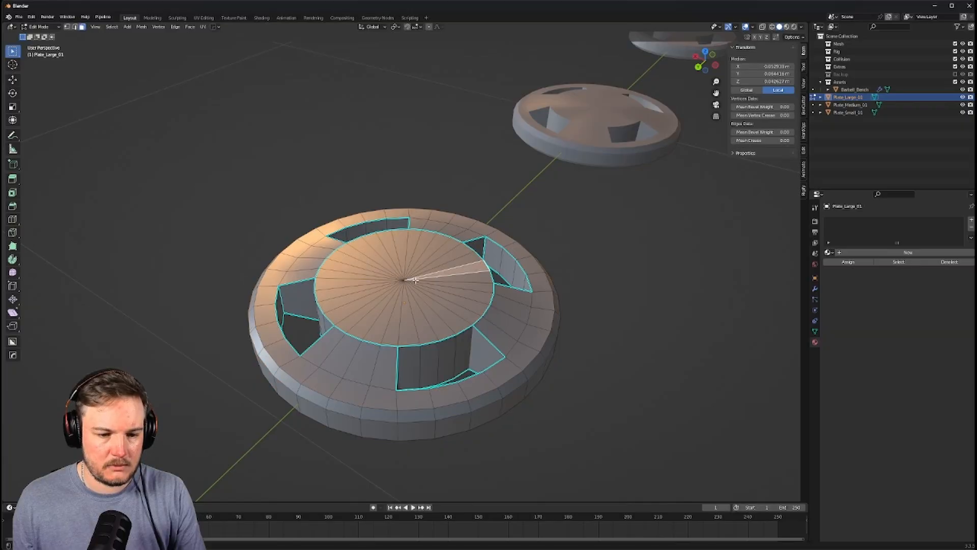
key(l)
middle_drag(399, 281, 658, 252)
key(c)
click(396, 214)
key(Escape)
key(i)
right_click(686, 253)
scroll(662, 234, down, 5)
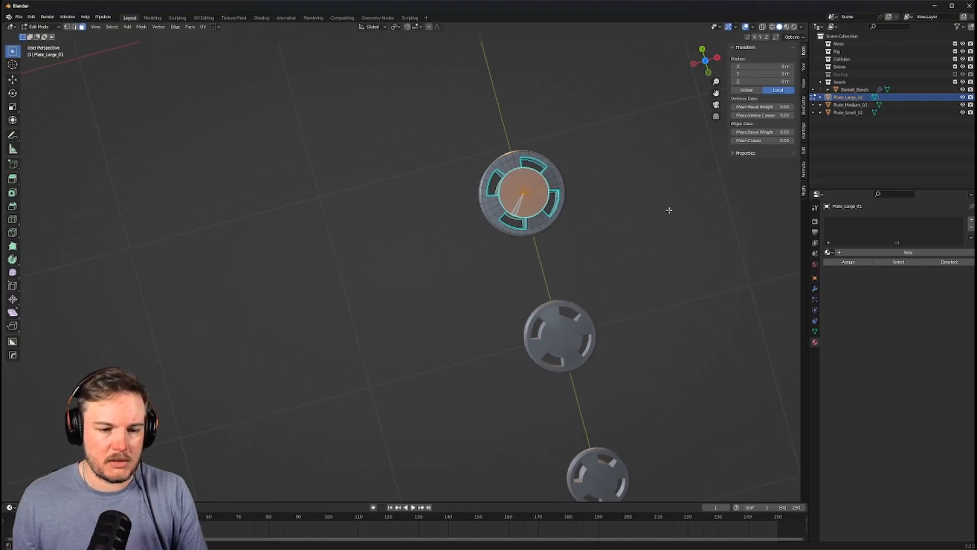
Leave mesh editing, select the large plate from above and snap the 3D cursor to it
key(KP_7)
scroll(568, 250, up, 2)
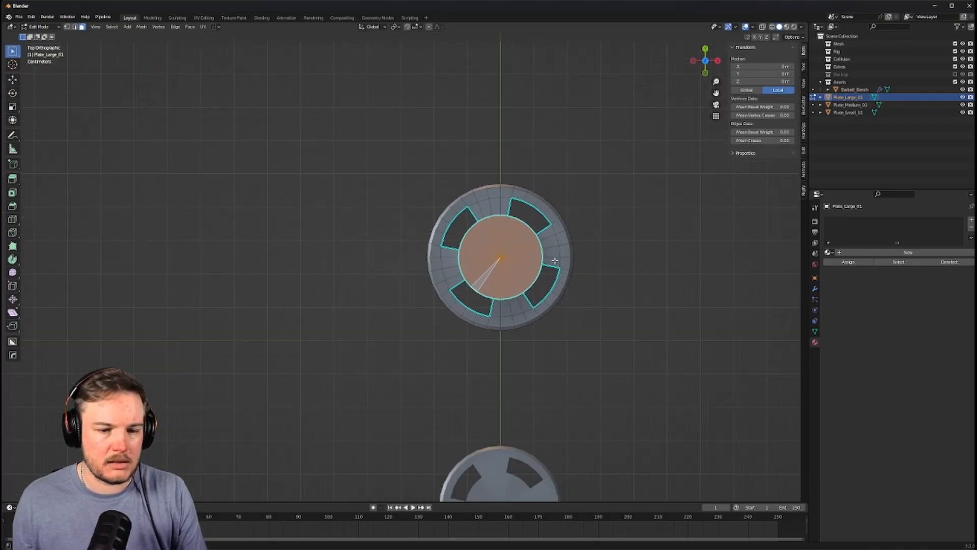
key(Tab)
key(shift+a)
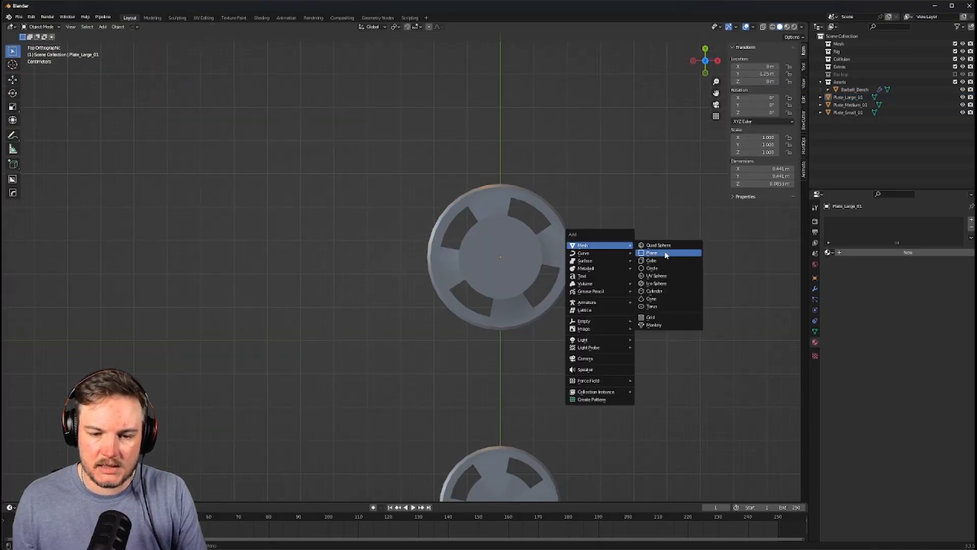
click(522, 258)
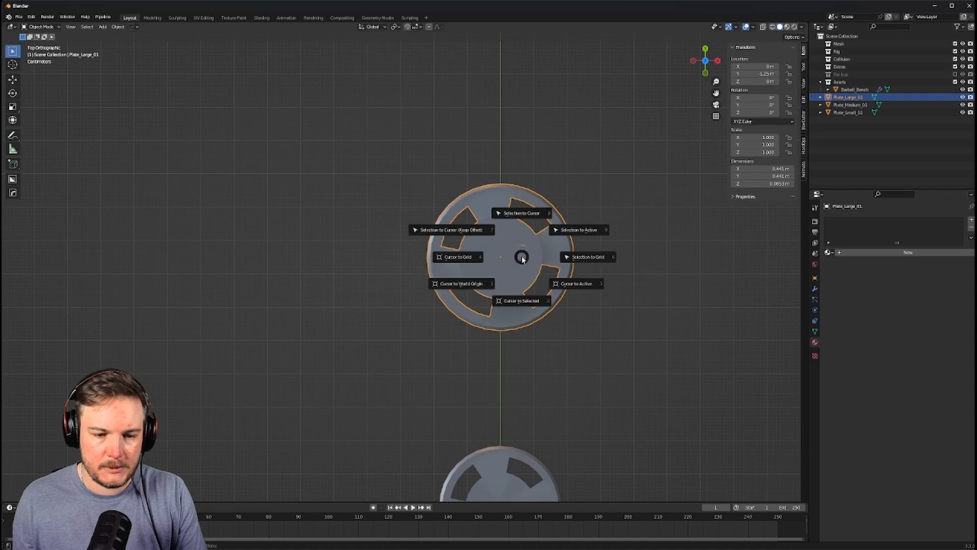
click(523, 291)
key(q)
Add a cylinder at the large plate's centre, try scaling it down, and delete it
key(shift+a)
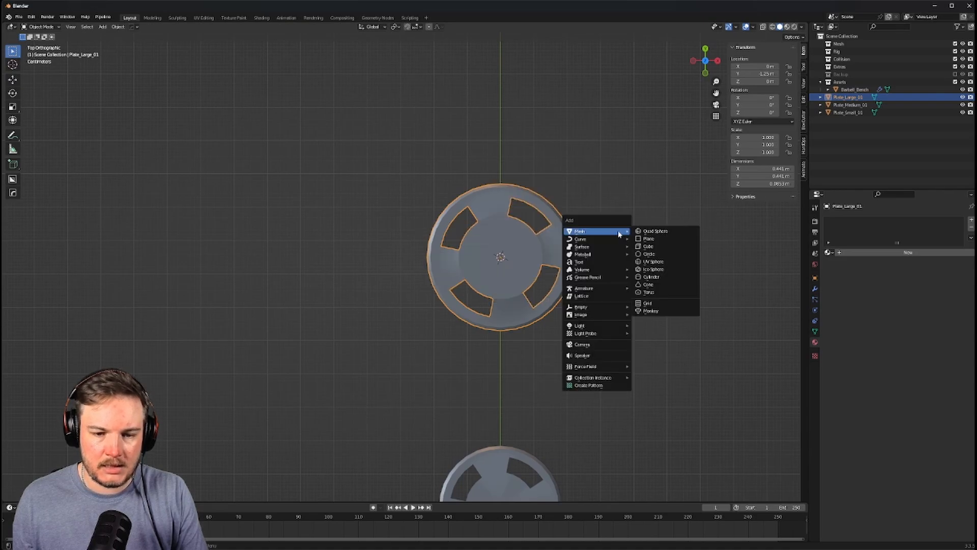
click(657, 279)
key(s)
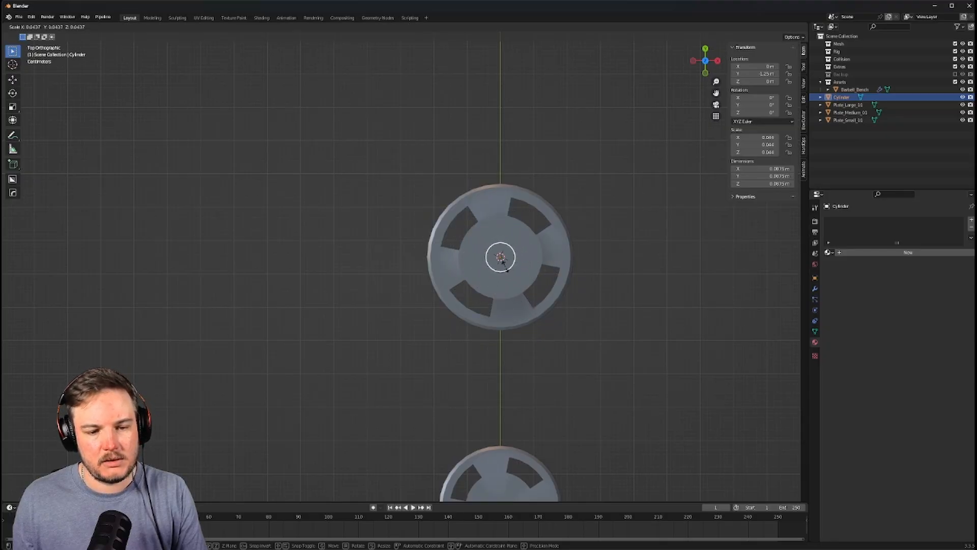
right_click(502, 269)
scroll(559, 266, down, 5)
key(x)
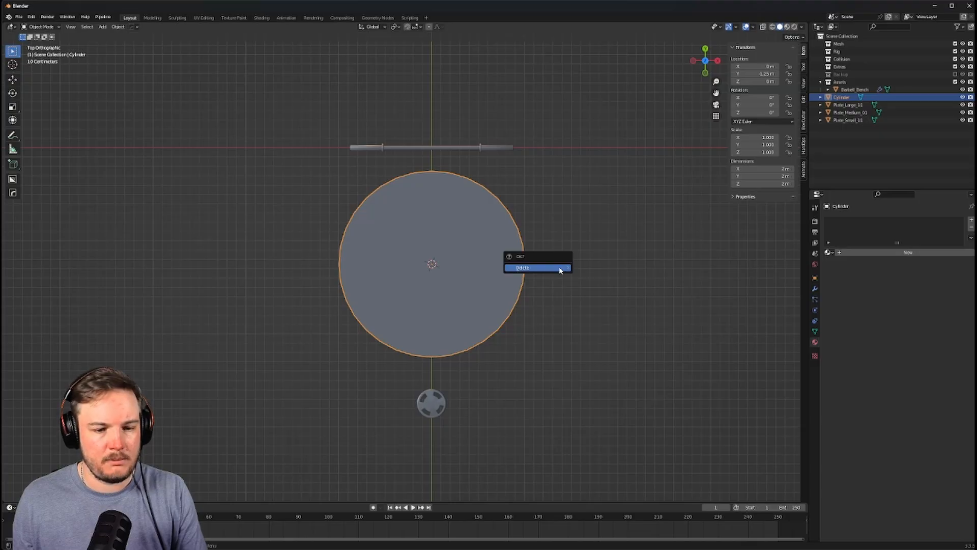
click(559, 268)
Select the large, medium and small plates and rotate them 90 degrees about the Y axis
click(442, 268)
shift+click(443, 330)
shift+click(444, 402)
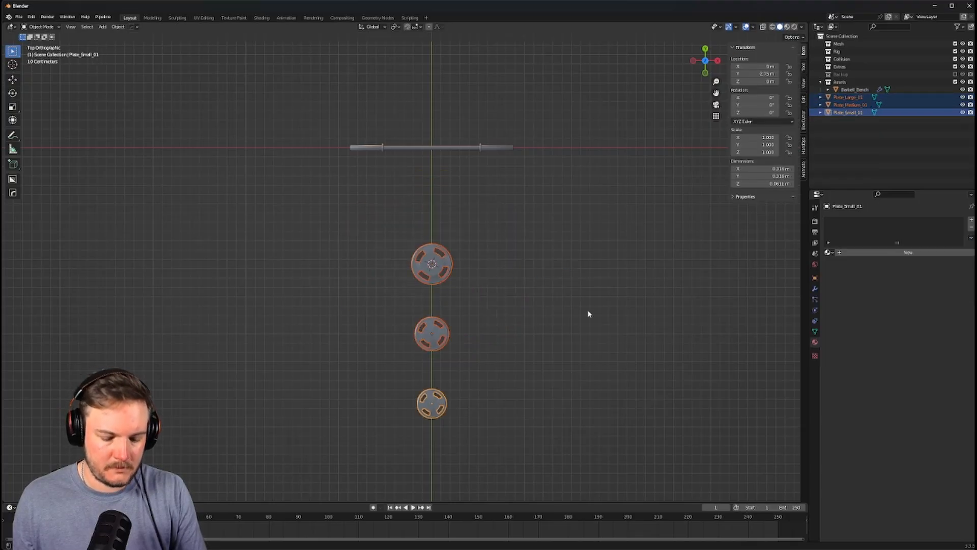
key(r)
key(y)
key(9)
key(0)
key(Return)
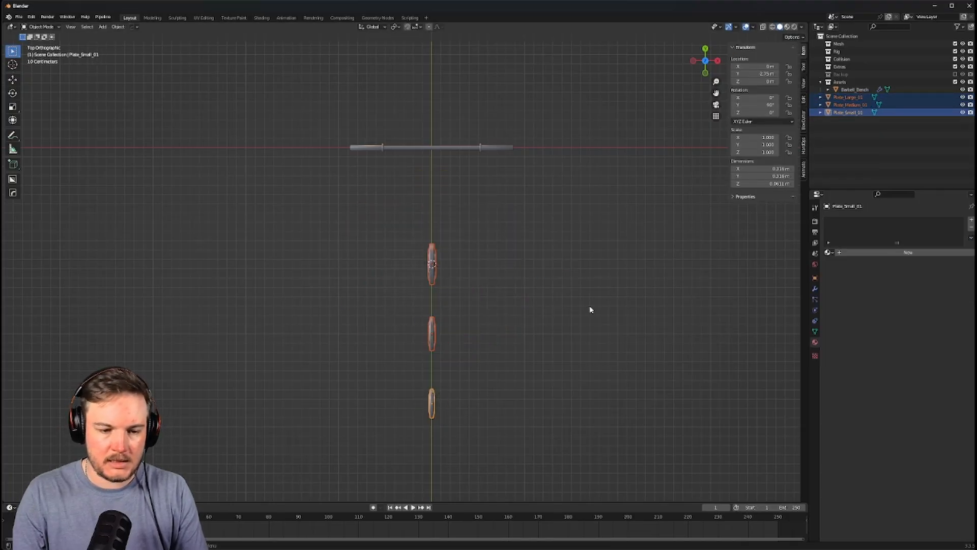
Clear the three plates' locations to centre them on the barbell, and hide the medium and small plates
key(alt+g)
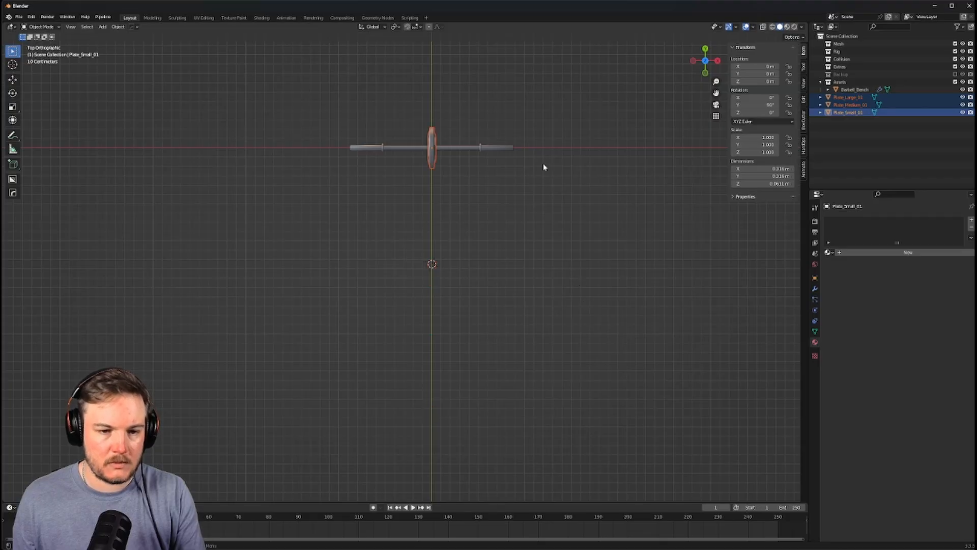
key(KP_3)
key(KP_Decimal)
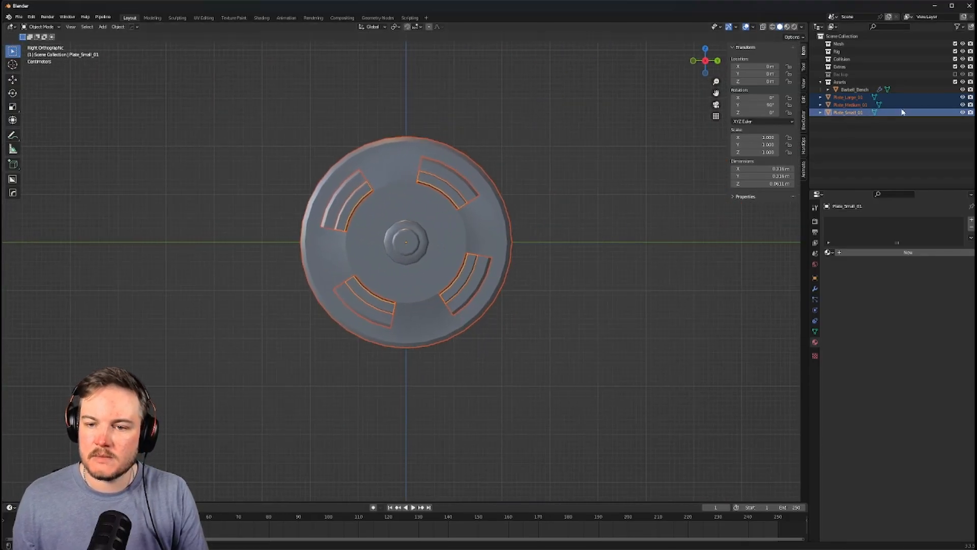
drag(962, 104, 963, 112)
scroll(607, 234, up, 3)
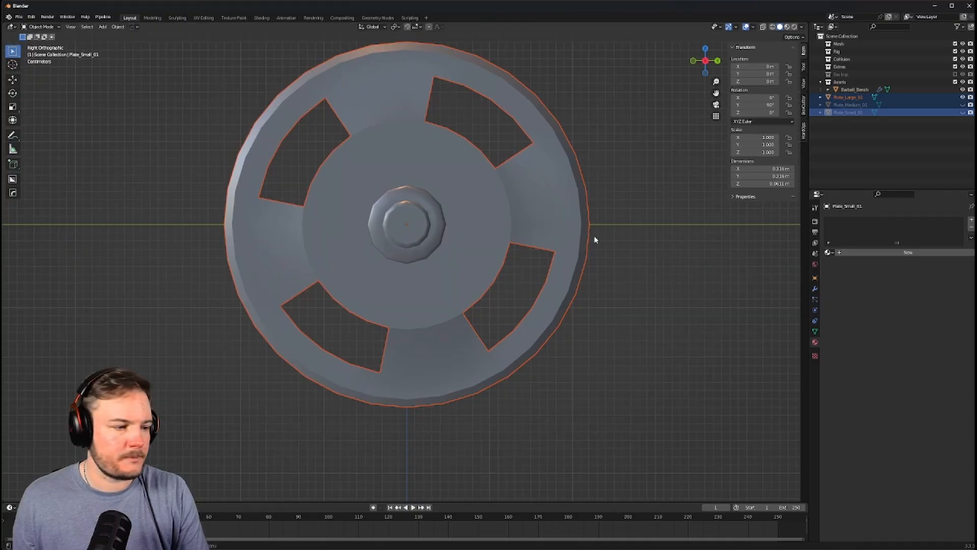
shift+middle_drag(580, 233, 633, 234)
Save the scene as Barbell_01.blend in the Models\Barbell_01 folder
key(ctrl+s)
click(675, 234)
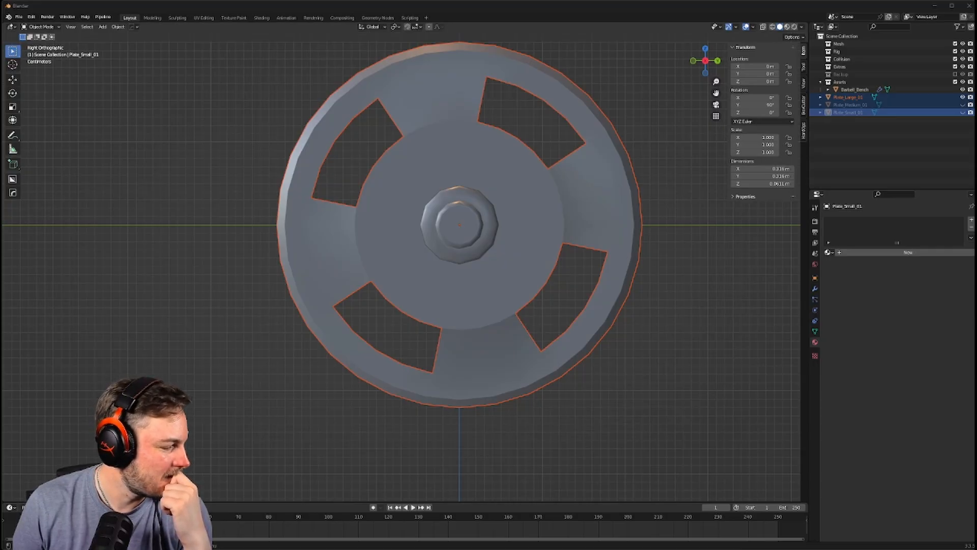
key(alt+Tab)
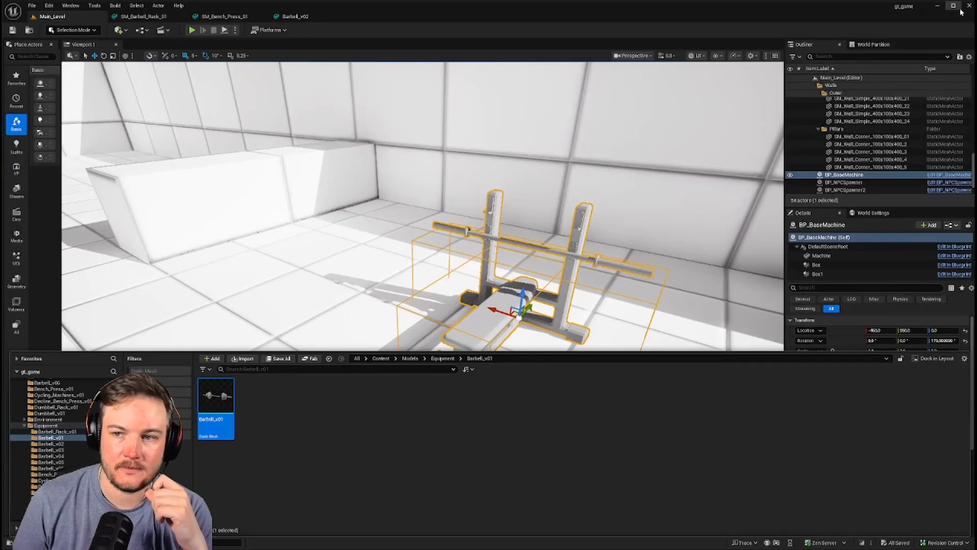
click(937, 6)
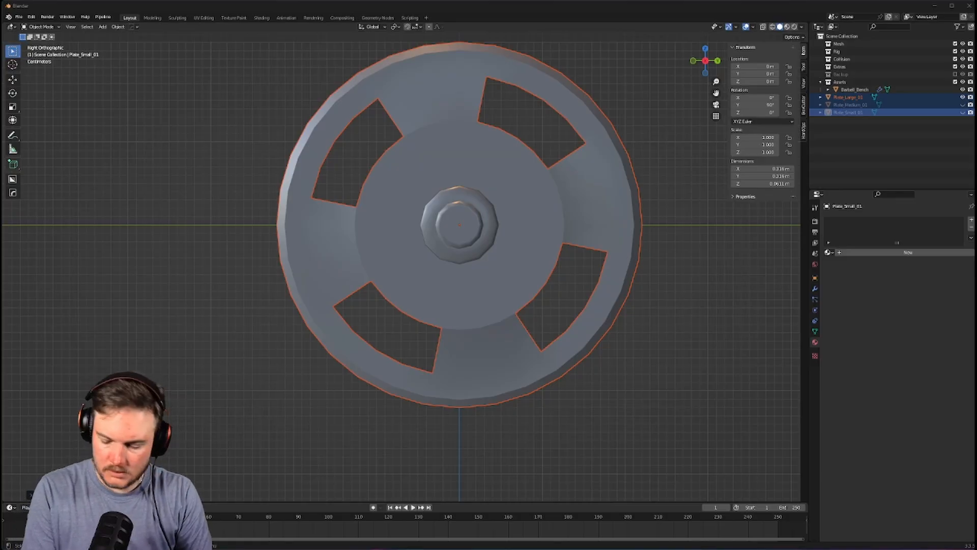
key(ctrl+s)
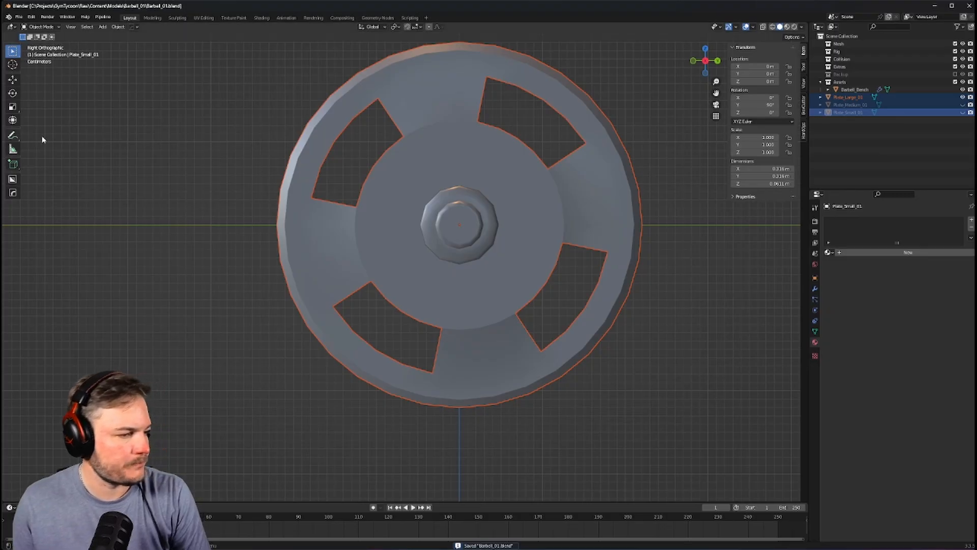
Select only the large plate and edit its mesh with X-ray display on, viewed from the right side
middle_drag(513, 233, 519, 234)
scroll(549, 236, down, 1)
key(KP_3)
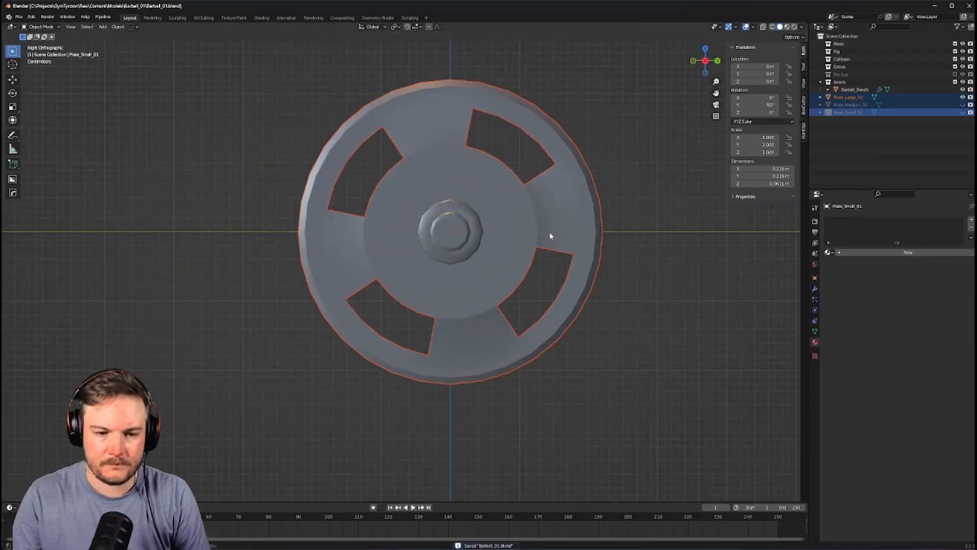
scroll(550, 235, up, 1)
scroll(550, 235, up, 1)
click(610, 172)
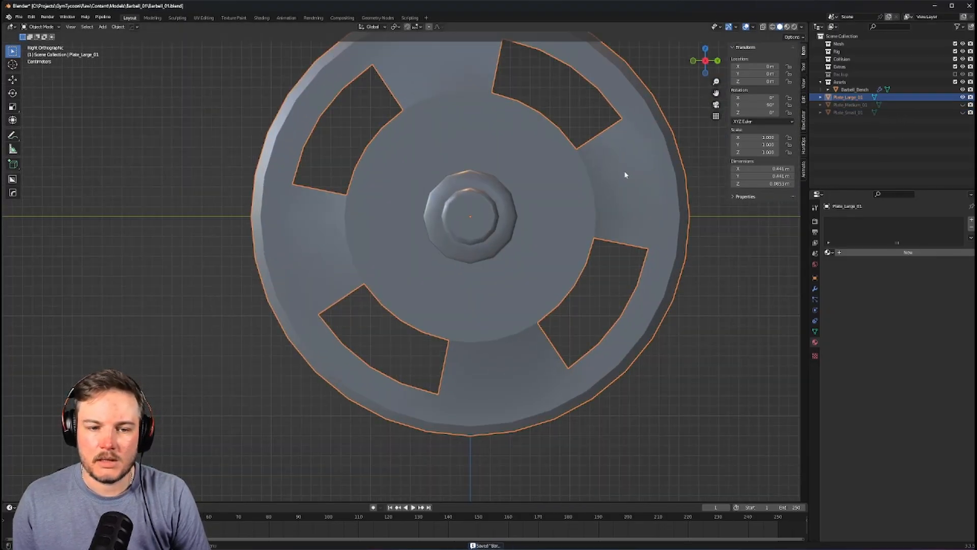
shift+middle_drag(612, 176, 578, 197)
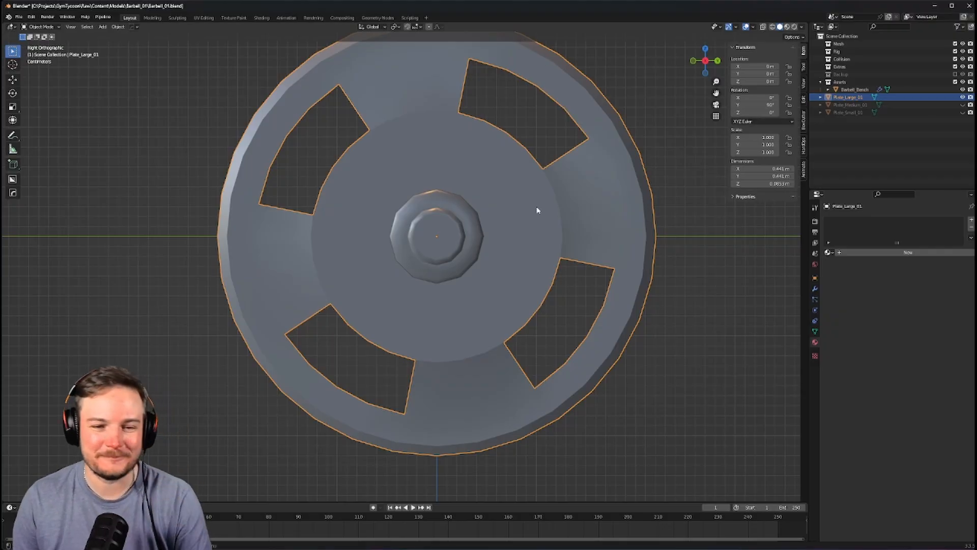
key(ctrl+Tab)
click(554, 214)
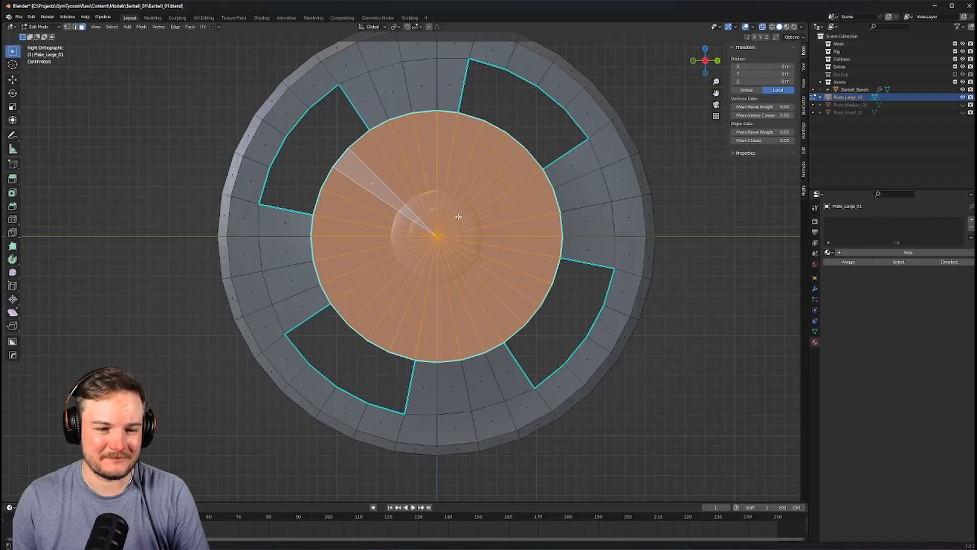
Inset the large plate's selected central faces by about 0.07 m, leaving a circle slightly larger than the barbell's collar
scroll(601, 223, up, 1)
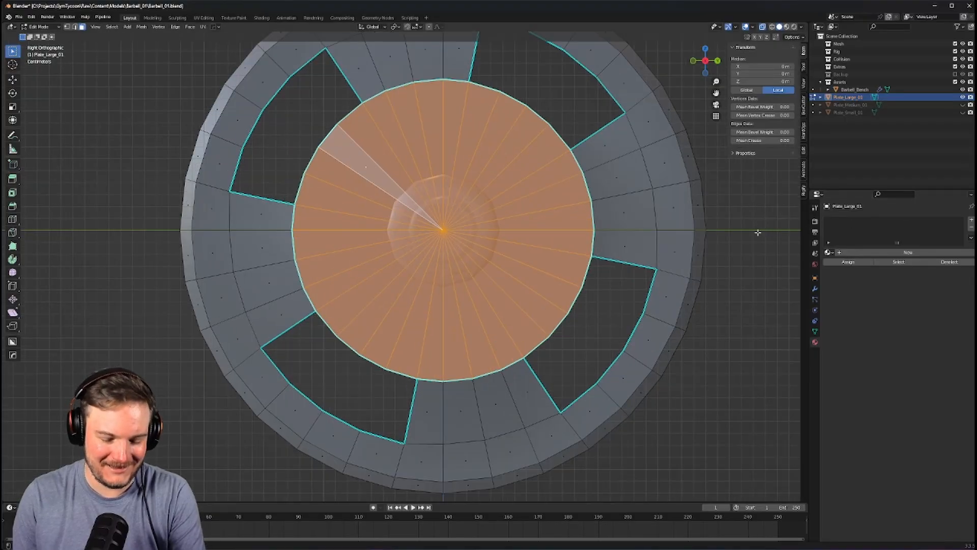
key(i)
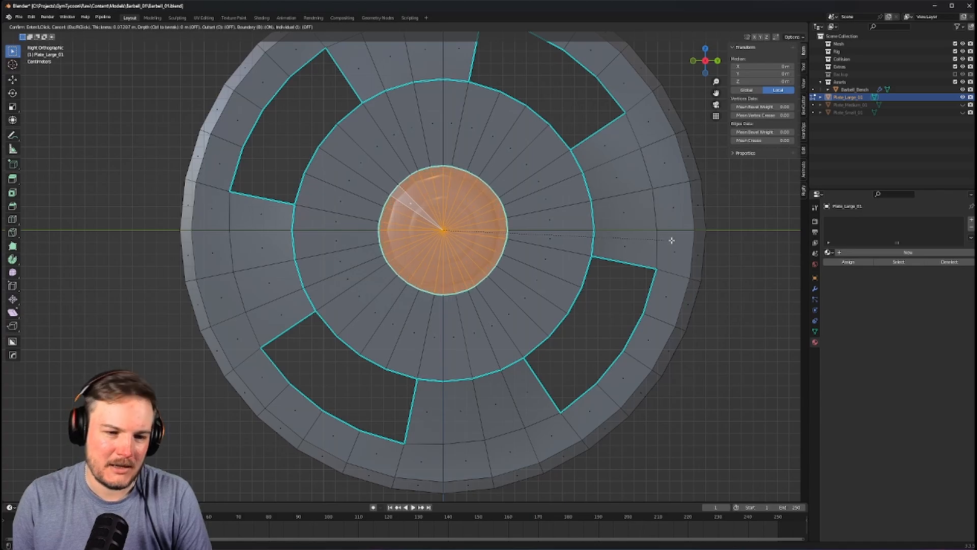
click(671, 240)
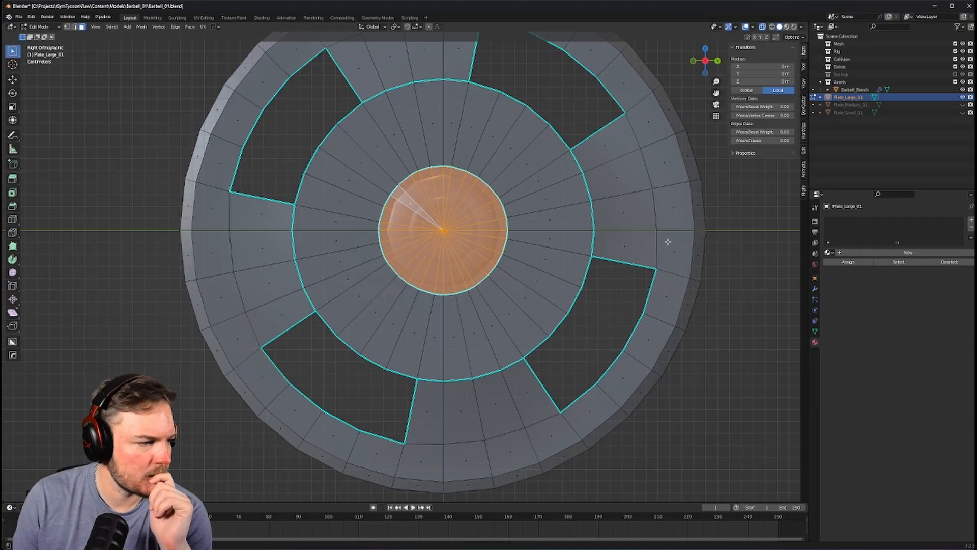
scroll(508, 197, up, 2)
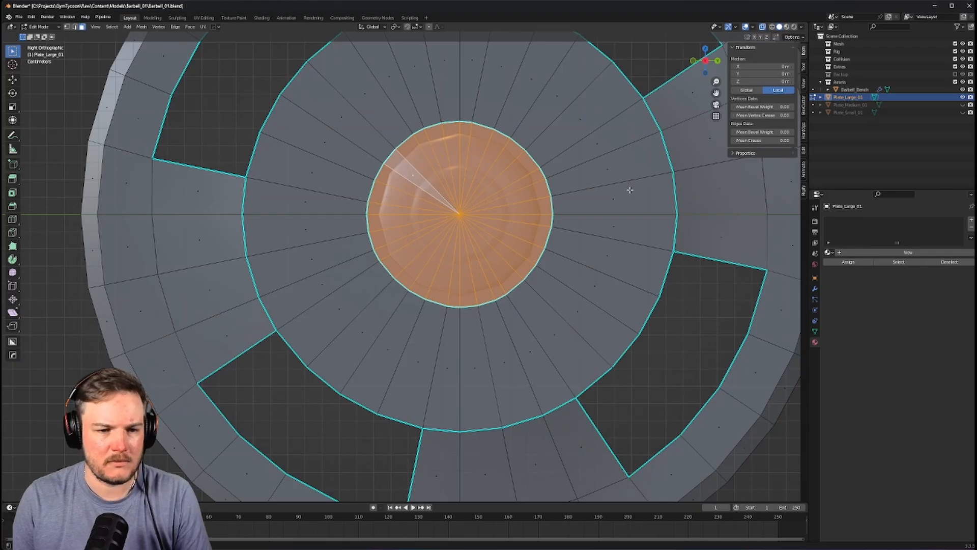
shift+middle_drag(630, 190, 624, 225)
scroll(624, 225, up, 1)
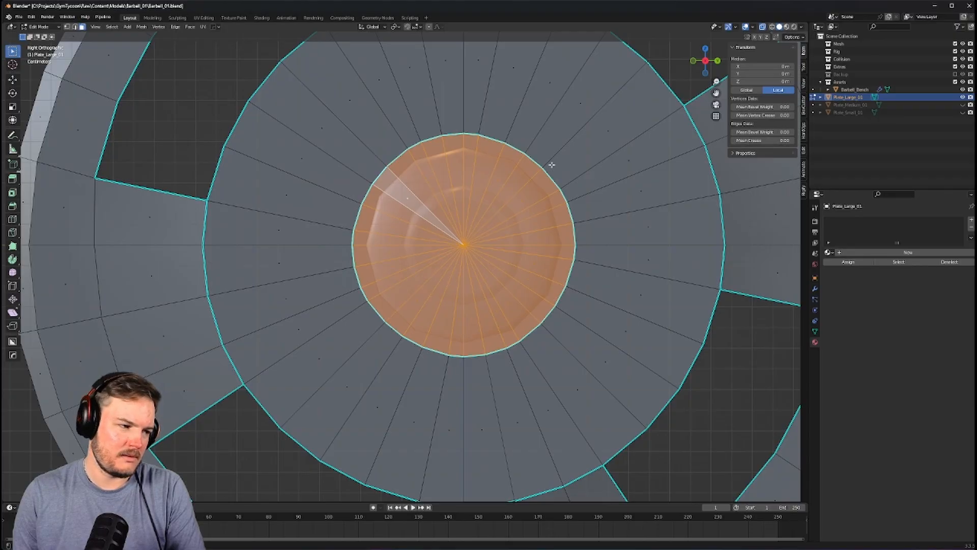
Select the inset edge loop at the large plate's centre and round it with the LoopTools Circle operation
key(Tab)
click(576, 213)
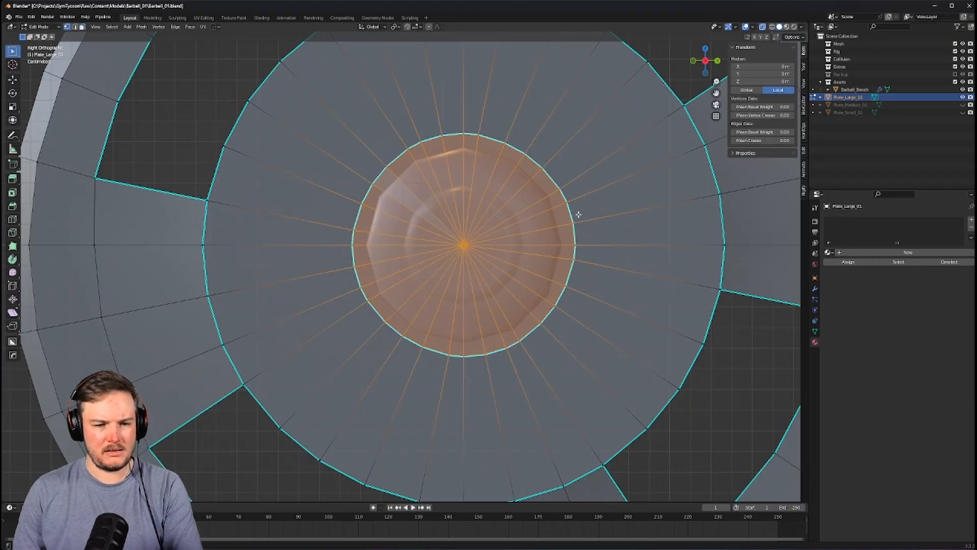
middle_drag(576, 212, 498, 213)
key(alt+z)
scroll(463, 208, down, 6)
alt+click(456, 216)
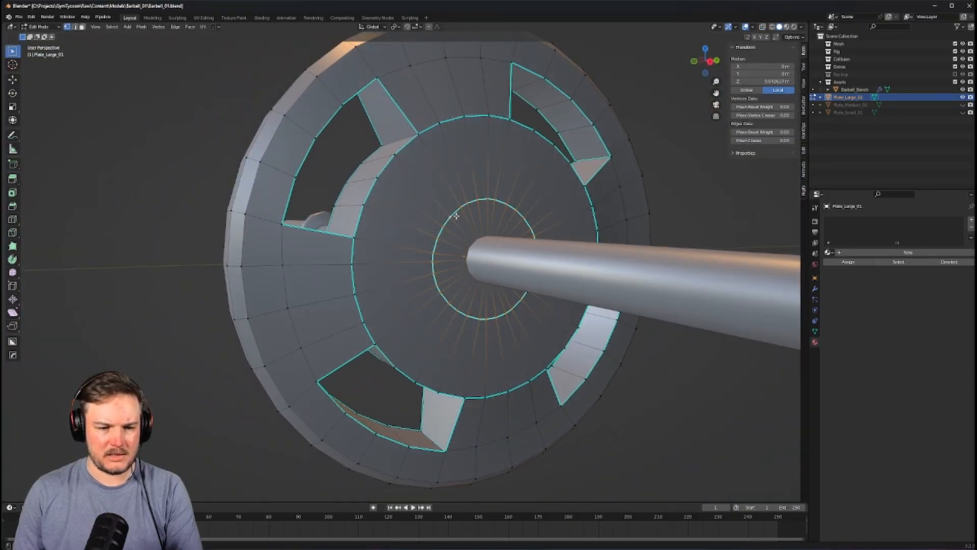
right_click(466, 216)
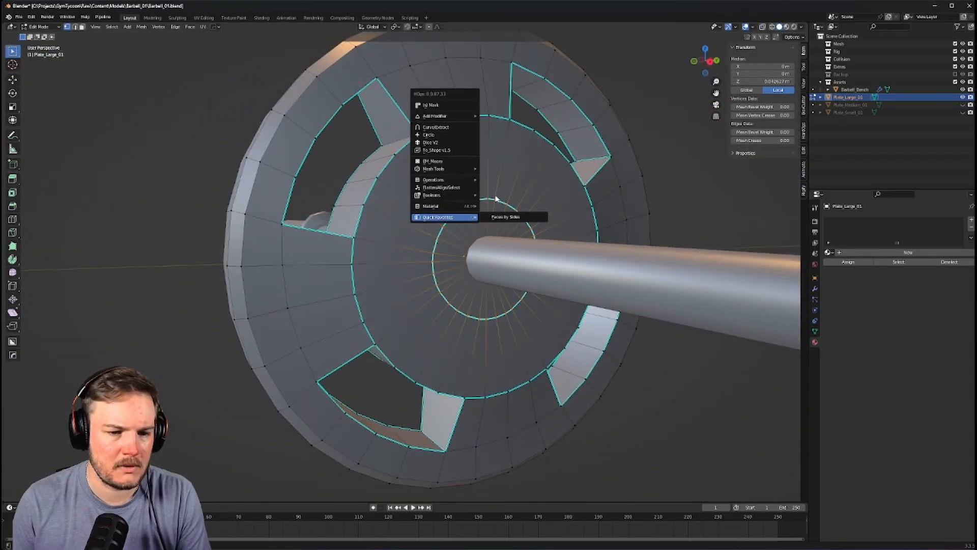
right_click(480, 205)
mouse_move(483, 194)
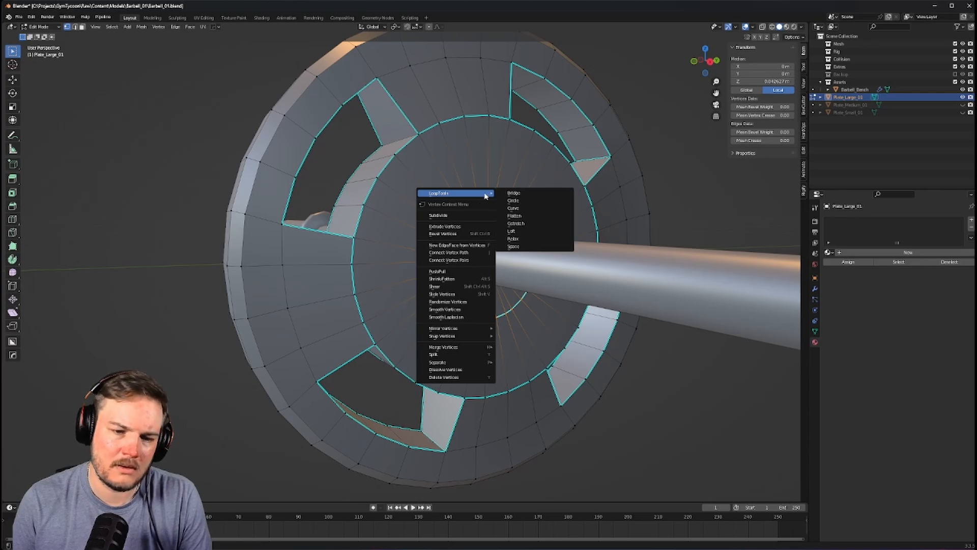
click(514, 203)
Examine how the large plate's rounded central ring fits around the barbell's collar, from the right side and at an angle
middle_drag(601, 218, 560, 212)
key(KP_3)
scroll(469, 191, up, 6)
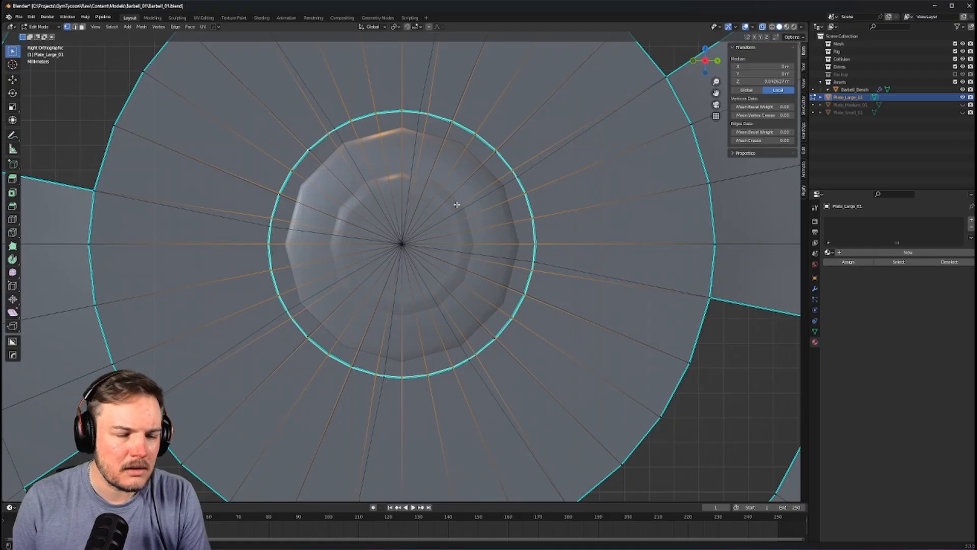
scroll(457, 204, up, 2)
shift+middle_drag(439, 187, 426, 231)
scroll(479, 230, down, 4)
scroll(489, 229, down, 5)
scroll(516, 246, down, 2)
key(alt+z)
scroll(516, 246, up, 4)
scroll(502, 209, down, 3)
scroll(508, 231, up, 4)
scroll(487, 228, up, 4)
scroll(480, 229, down, 4)
scroll(425, 232, down, 2)
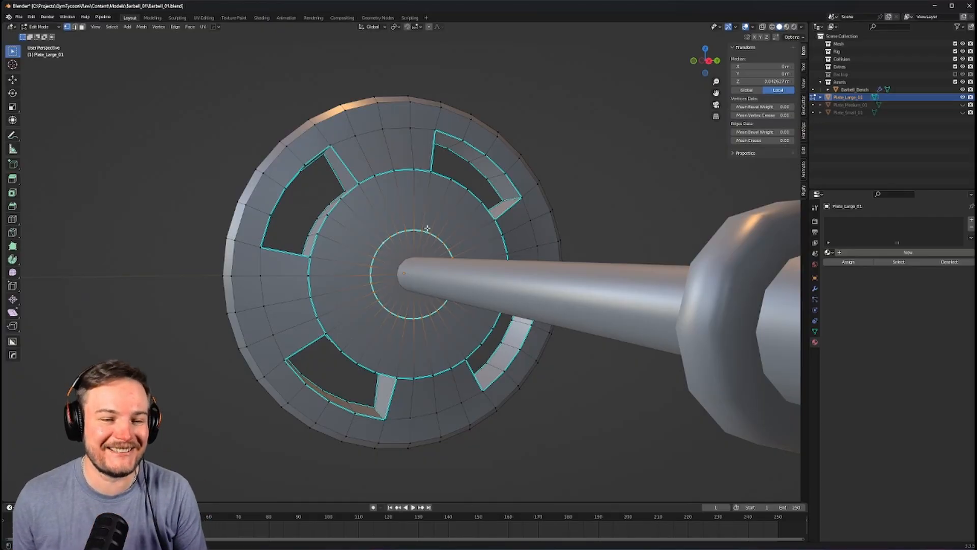
scroll(427, 229, down, 3)
middle_drag(427, 229, 399, 207)
scroll(405, 205, up, 3)
Select the vertex loop at the outer rim of the large plate's right face and apply LoopTools Circle to it
key(KP_3)
scroll(396, 204, up, 1)
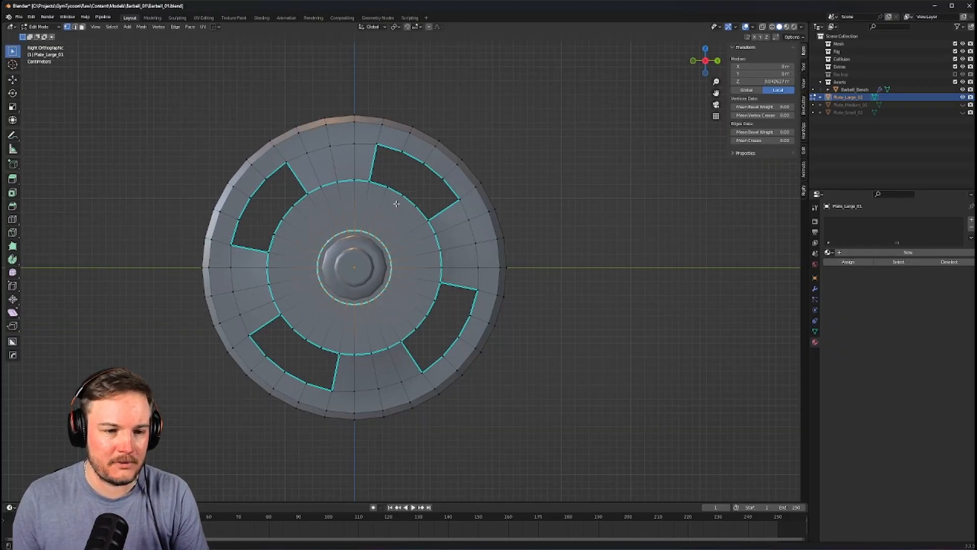
scroll(397, 204, up, 1)
alt+click(307, 96)
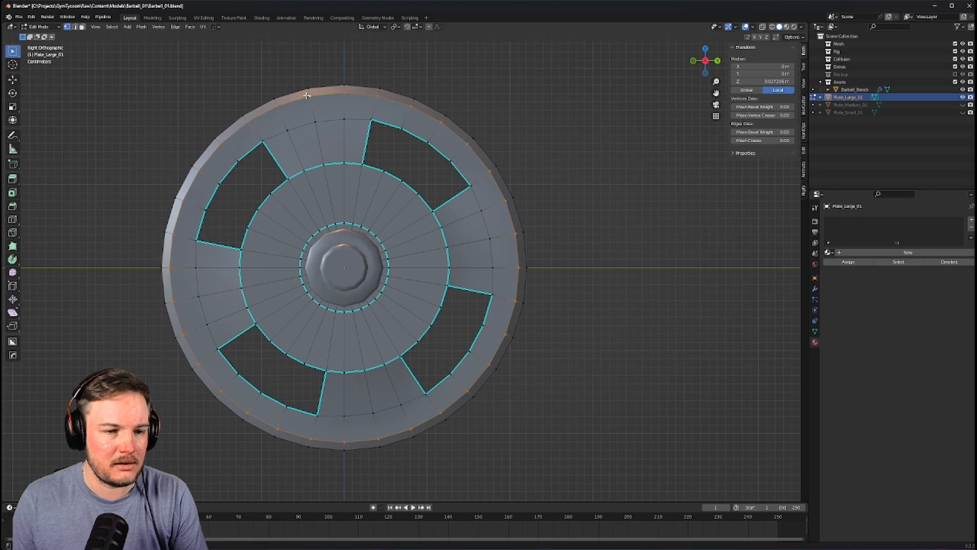
right_click(307, 96)
mouse_move(307, 96)
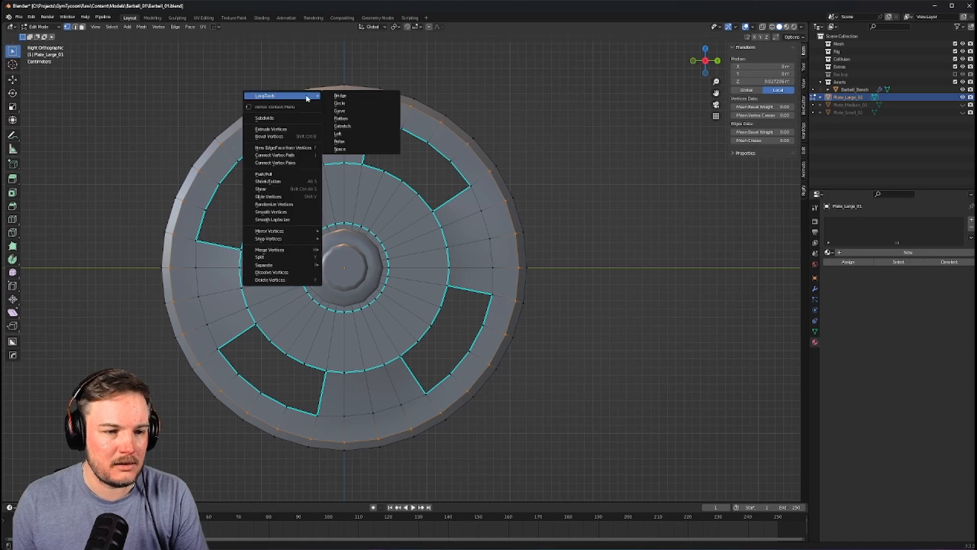
click(335, 103)
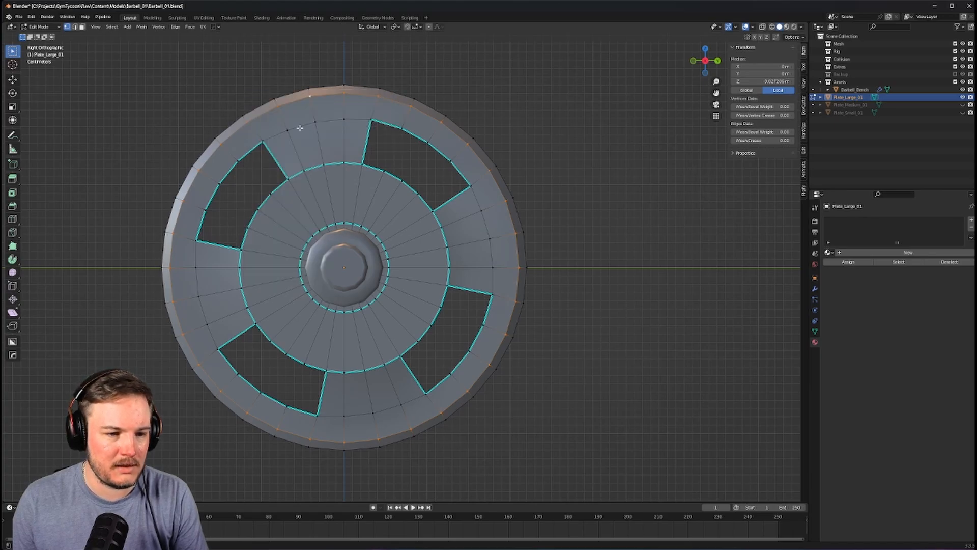
Select the complete ring along the outer edges of the four slots on the right face and round it with LoopTools Circle
click(265, 139)
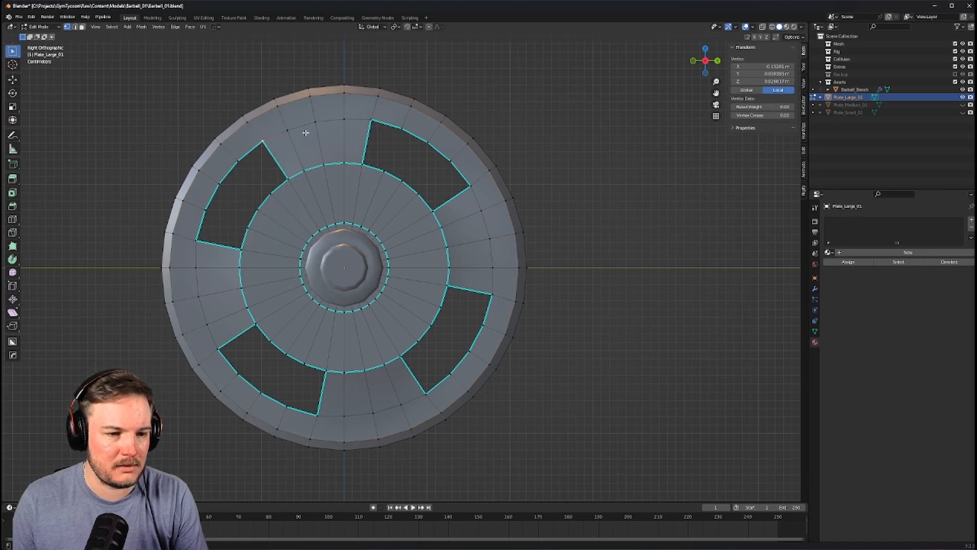
ctrl+click(366, 118)
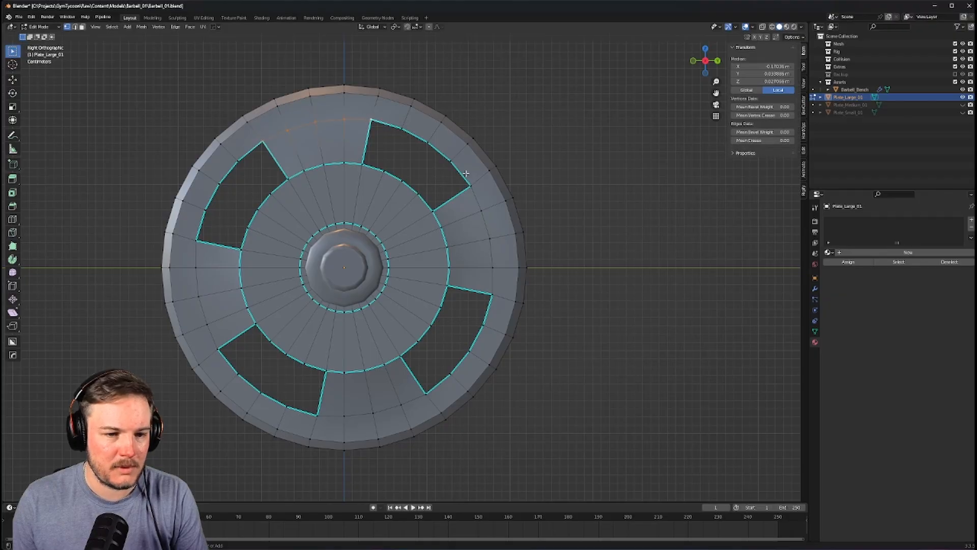
ctrl+click(492, 271)
ctrl+click(435, 397)
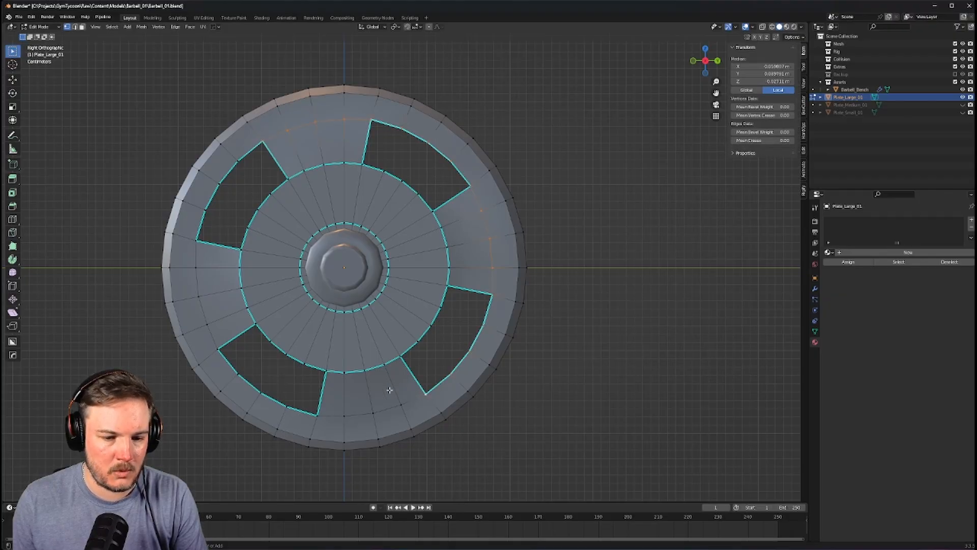
ctrl+click(325, 418)
ctrl+click(219, 351)
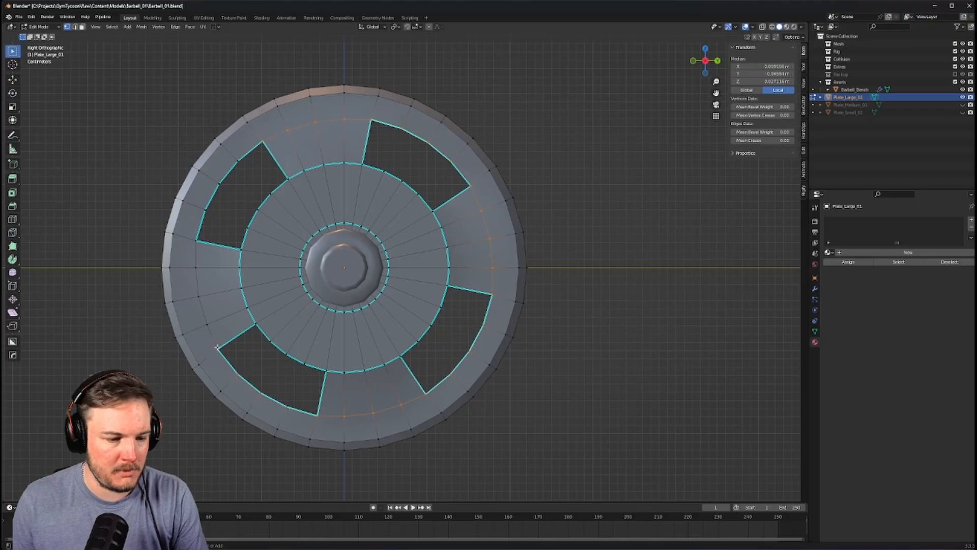
ctrl+click(195, 243)
right_click(261, 139)
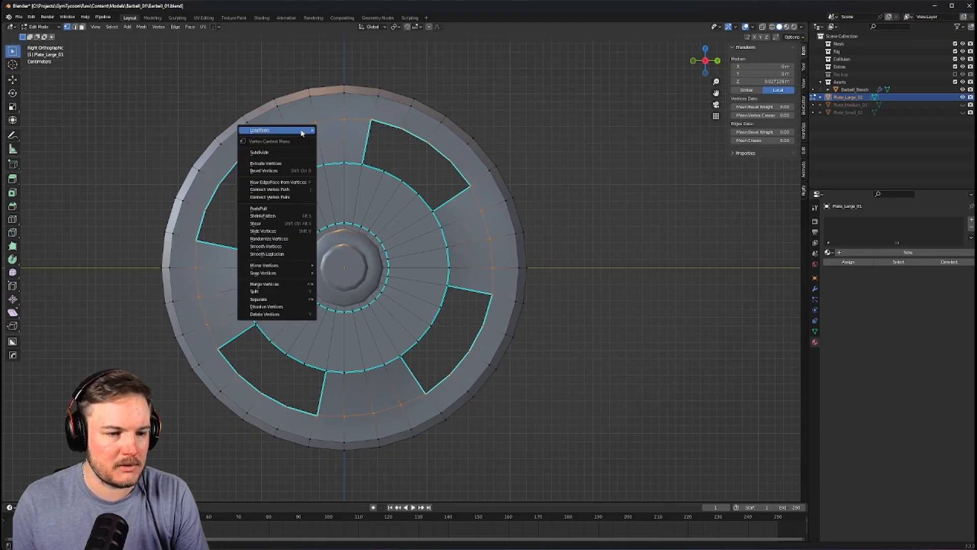
mouse_move(300, 131)
click(335, 135)
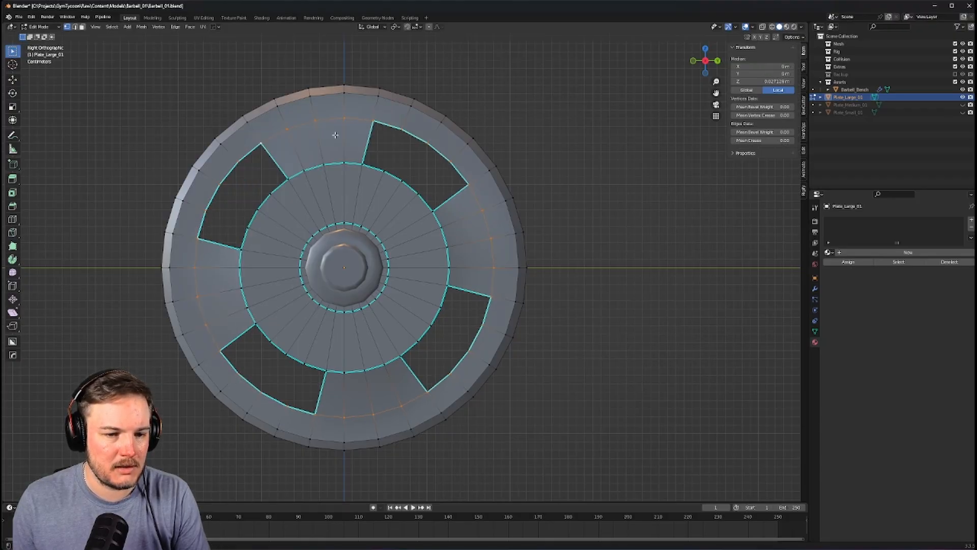
Select the complete ring along the inner edges of the four slots on the right face and round it with LoopTools Circle
click(289, 178)
ctrl+click(359, 168)
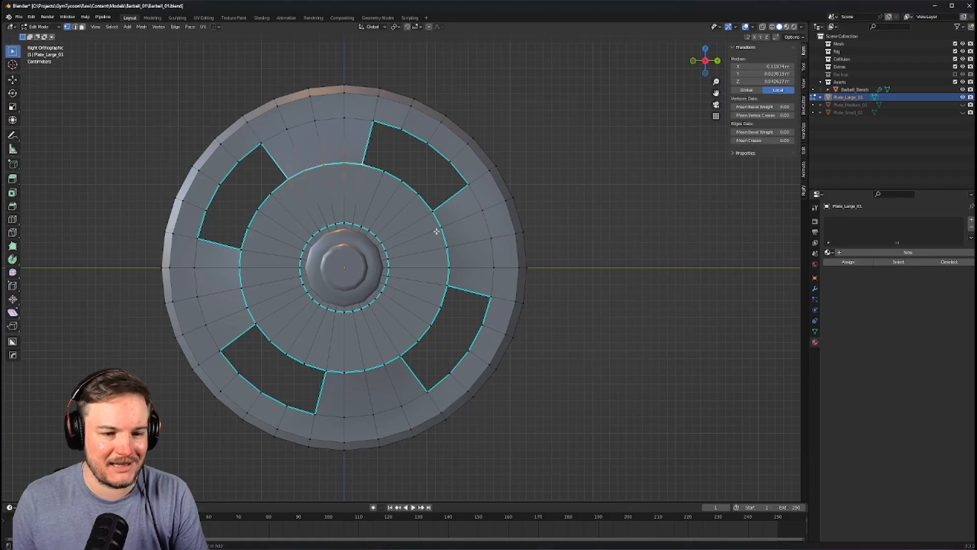
ctrl+click(436, 217)
ctrl+click(447, 284)
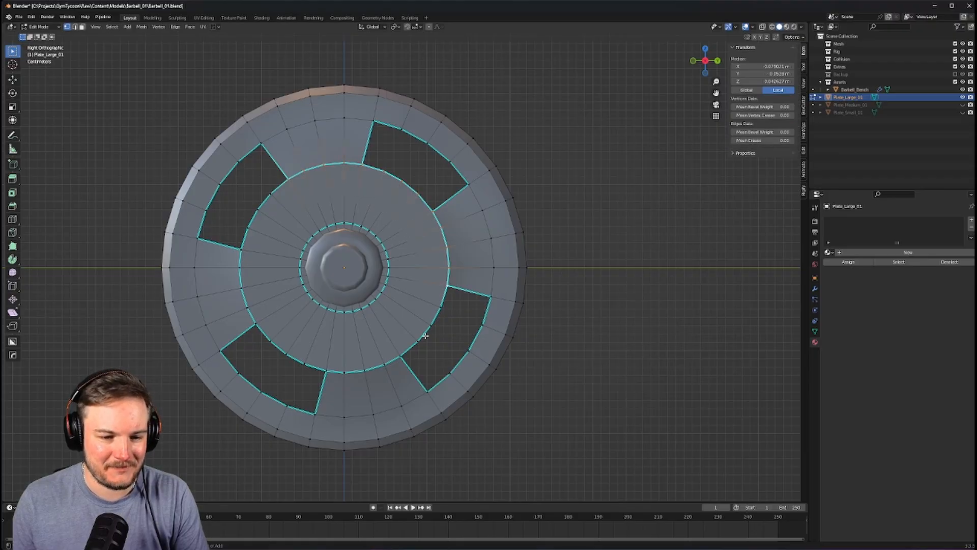
ctrl+click(402, 356)
ctrl+click(274, 338)
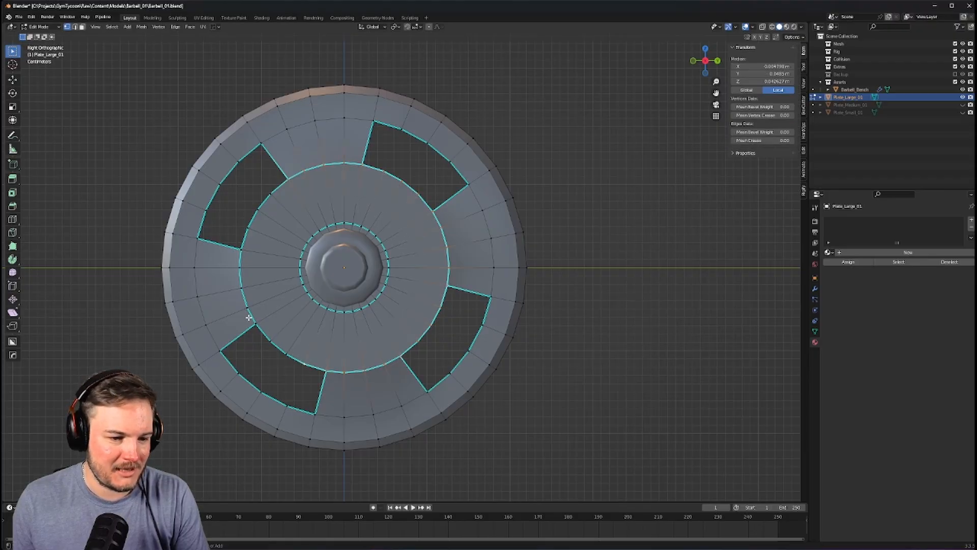
ctrl+click(249, 316)
ctrl+click(241, 258)
ctrl+click(251, 225)
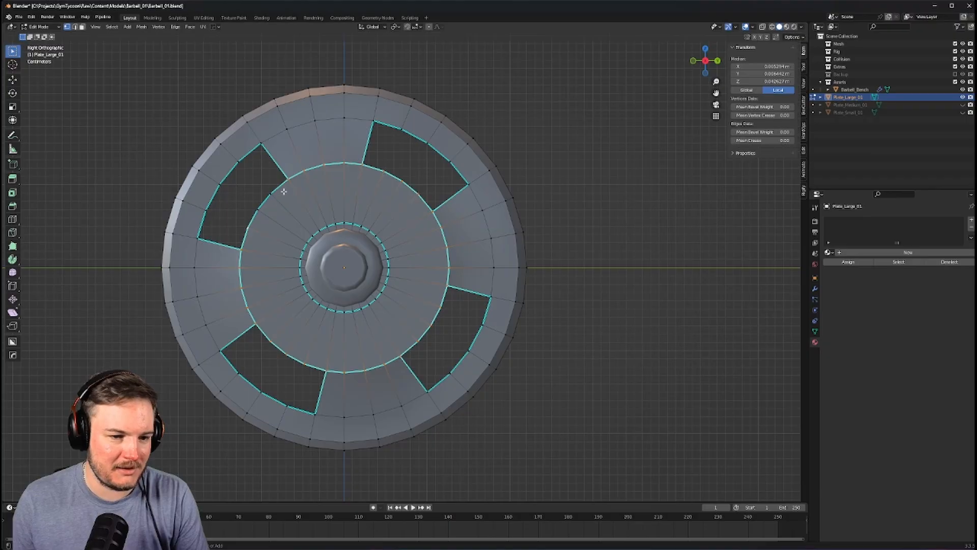
ctrl+click(284, 190)
right_click(289, 190)
mouse_move(293, 191)
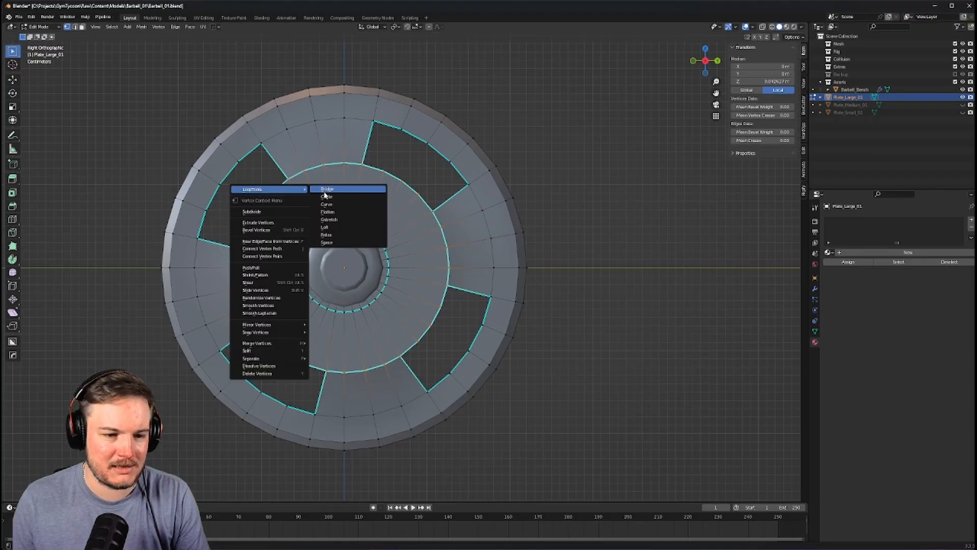
click(327, 196)
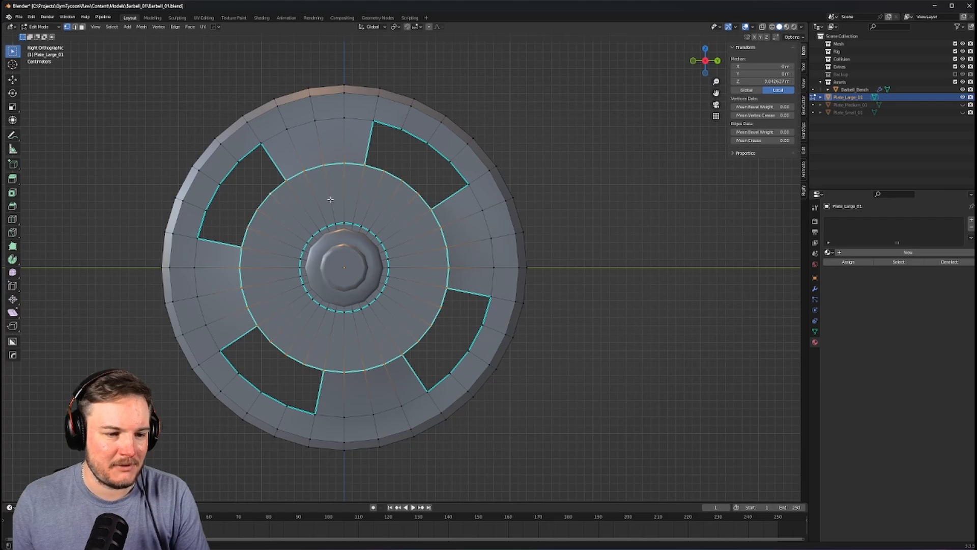
Select the central inset edge loop on the large plate's opposite face and apply LoopTools Circle to it
scroll(330, 199, up, 1)
scroll(332, 232, up, 2)
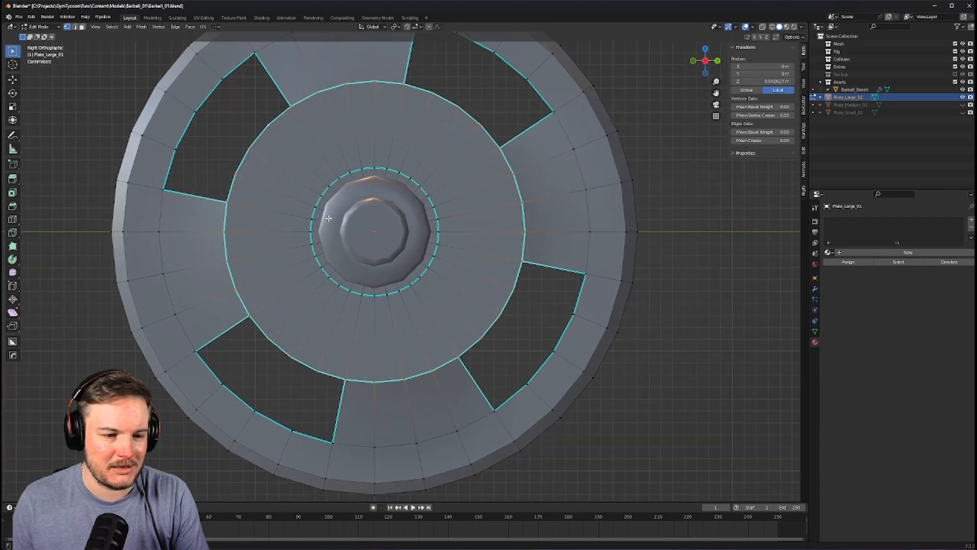
scroll(326, 217, down, 1)
scroll(322, 218, down, 4)
middle_drag(322, 218, 321, 218)
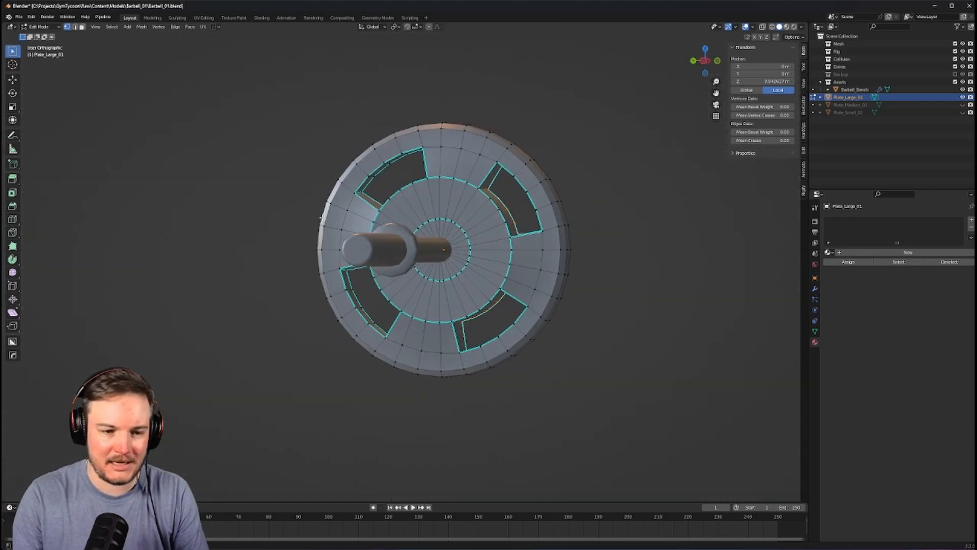
scroll(322, 216, up, 3)
alt+shift+click(414, 194)
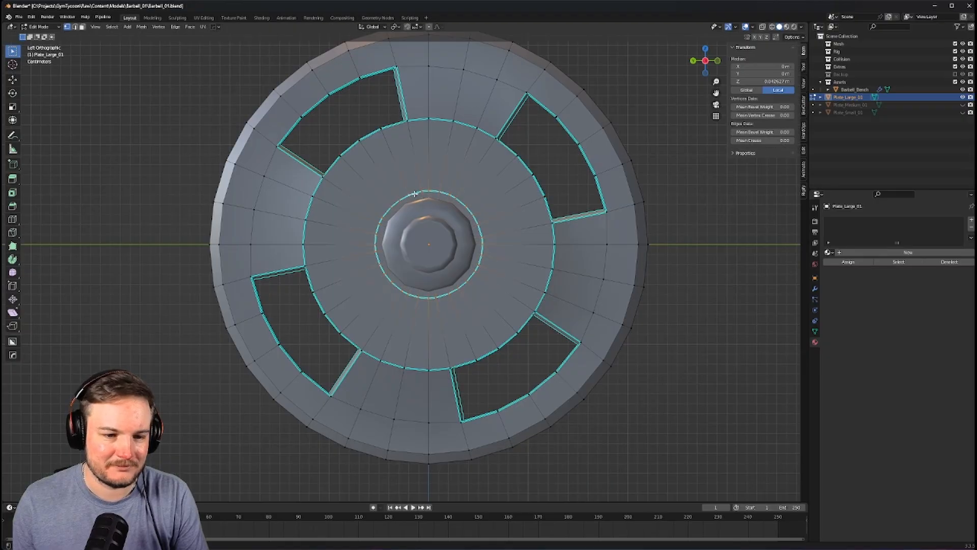
right_click(415, 193)
key(Escape)
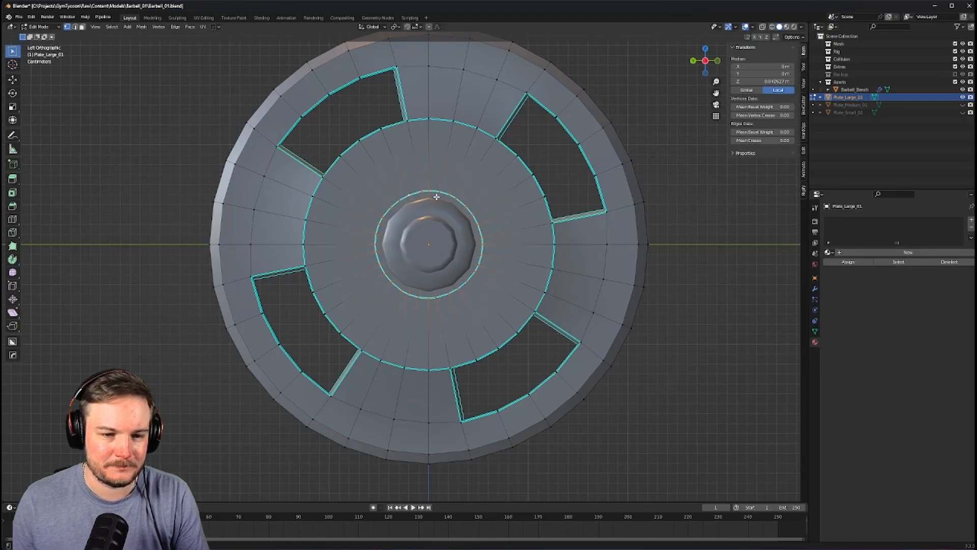
right_click(437, 198)
click(452, 203)
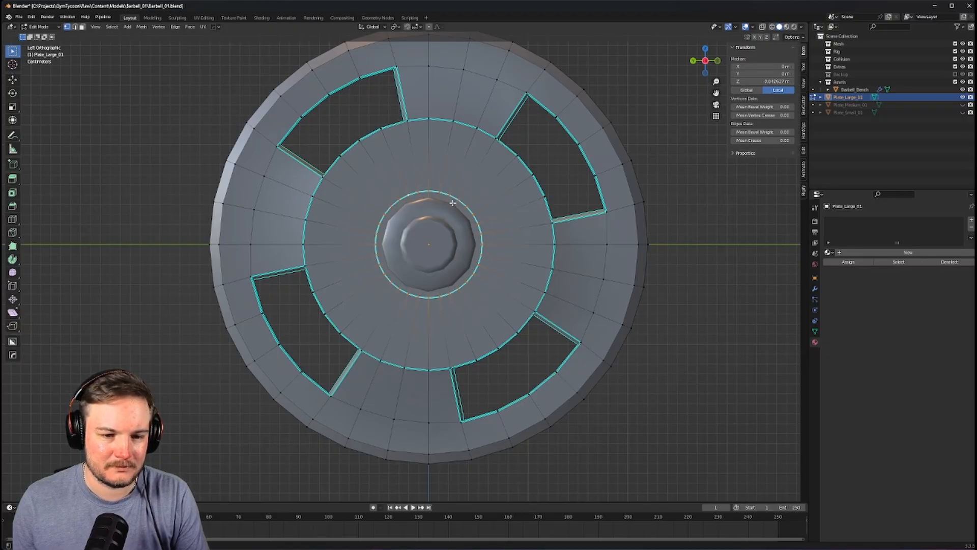
Select the full ring along the slots' inner edges on the opposite face and round it with LoopTools Circle
click(429, 120)
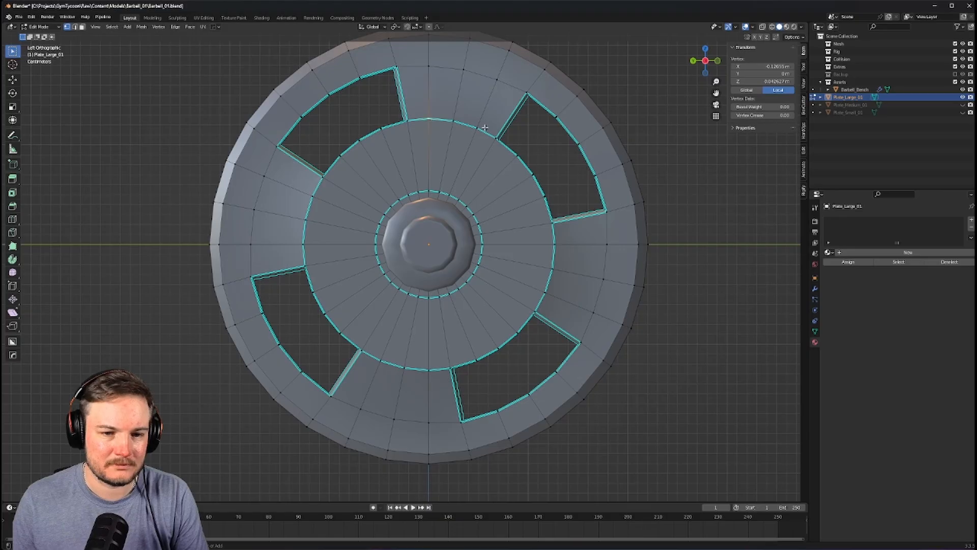
ctrl+click(503, 151)
ctrl+click(552, 281)
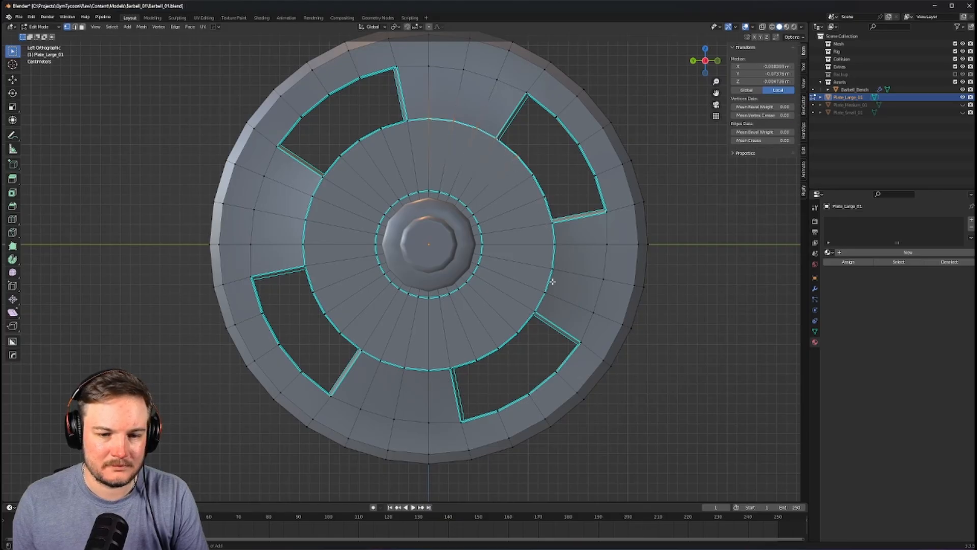
middle_drag(547, 277, 562, 228)
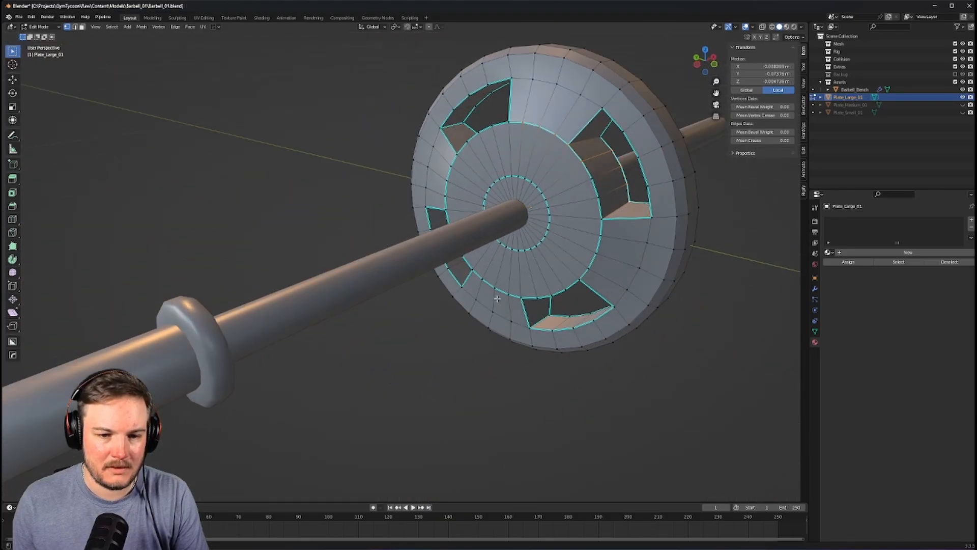
ctrl+click(578, 281)
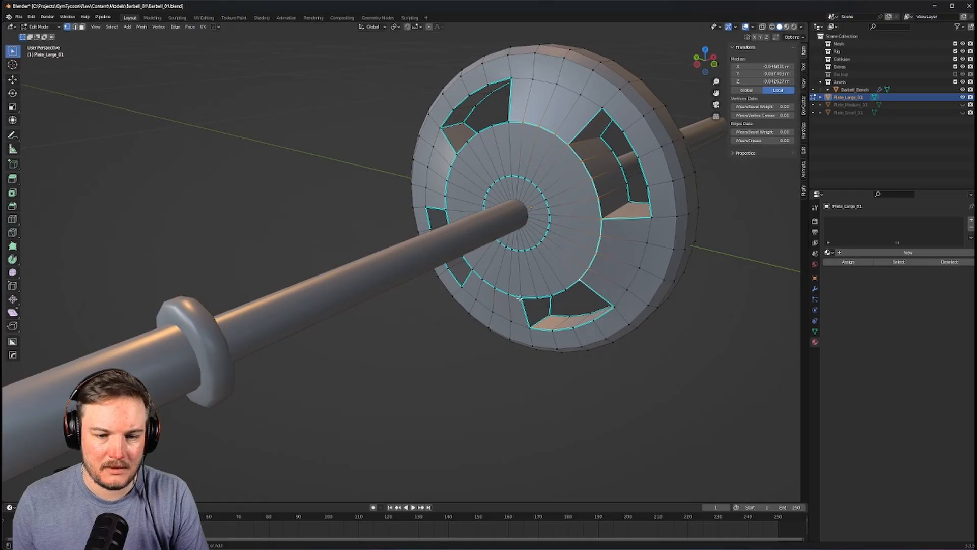
ctrl+click(519, 298)
middle_drag(519, 298, 336, 297)
ctrl+click(333, 293)
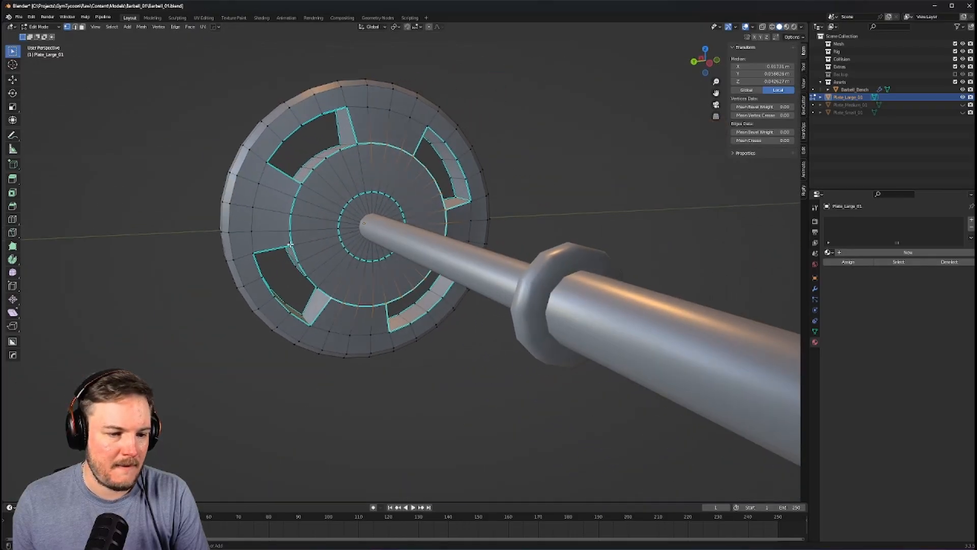
ctrl+click(369, 151)
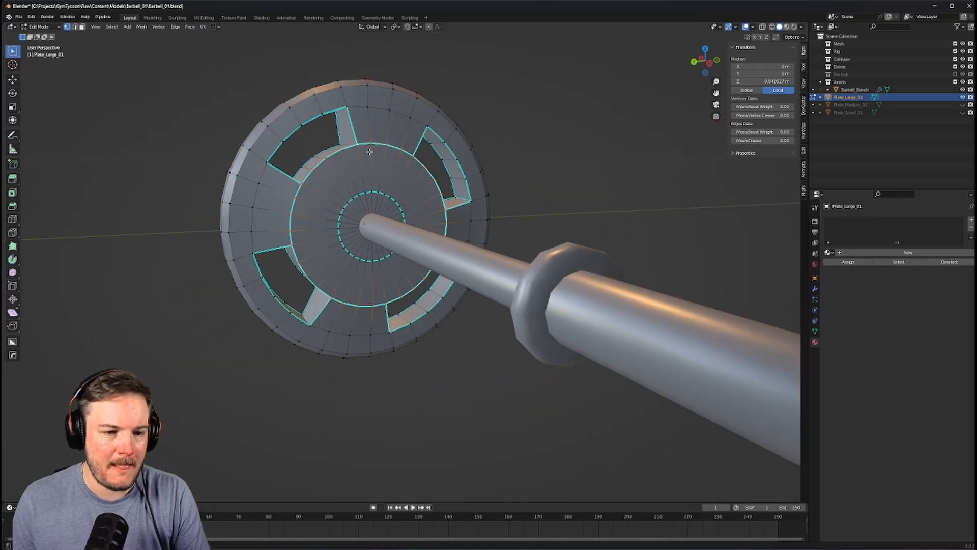
right_click(369, 151)
mouse_move(370, 151)
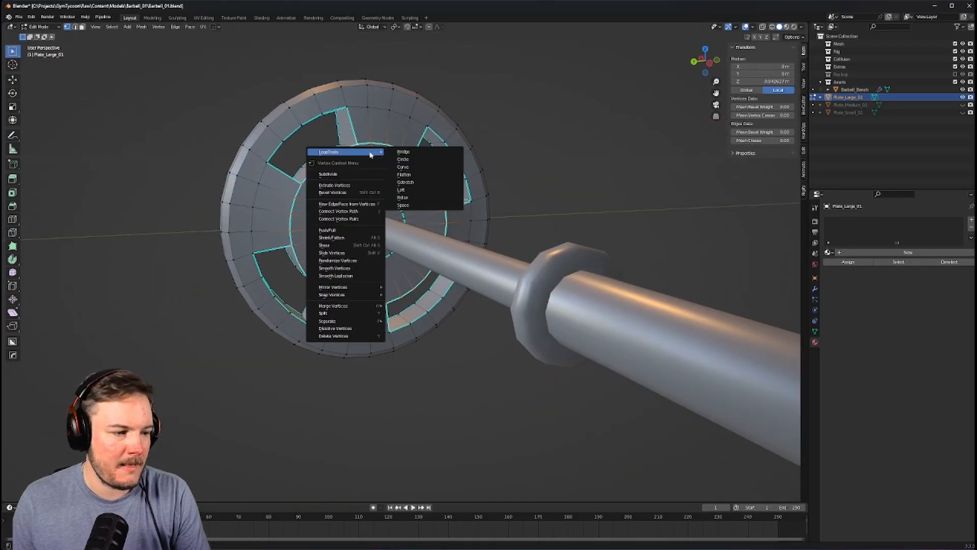
click(403, 160)
Select the complete ring along the outer edges of the four slots on the opposite face and round it with LoopTools Circle
click(319, 120)
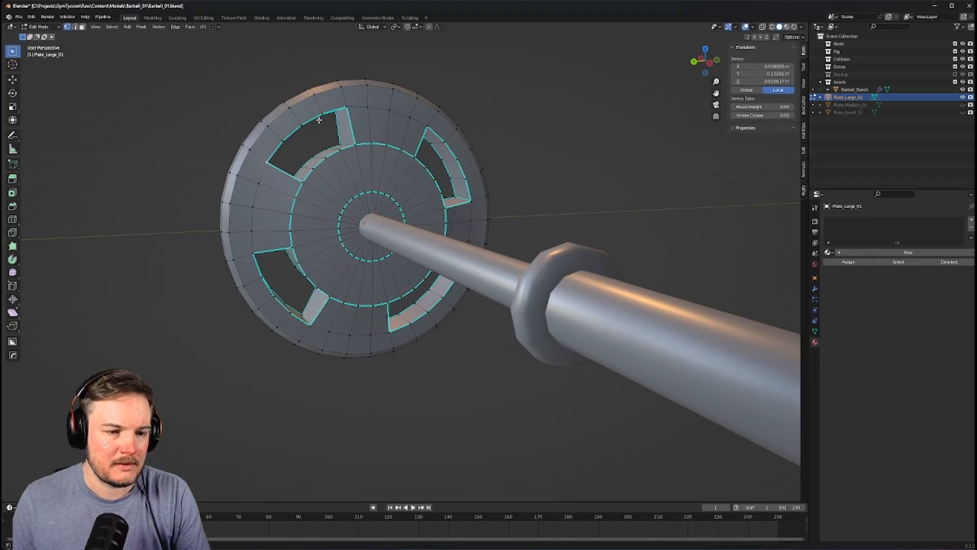
ctrl+click(342, 107)
ctrl+click(428, 127)
ctrl+click(468, 178)
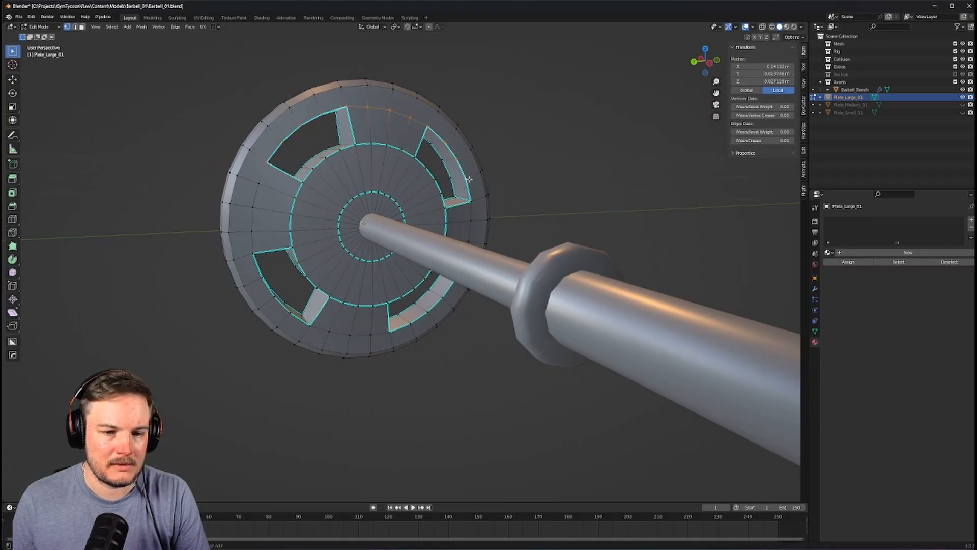
middle_drag(480, 218, 462, 331)
ctrl+click(451, 330)
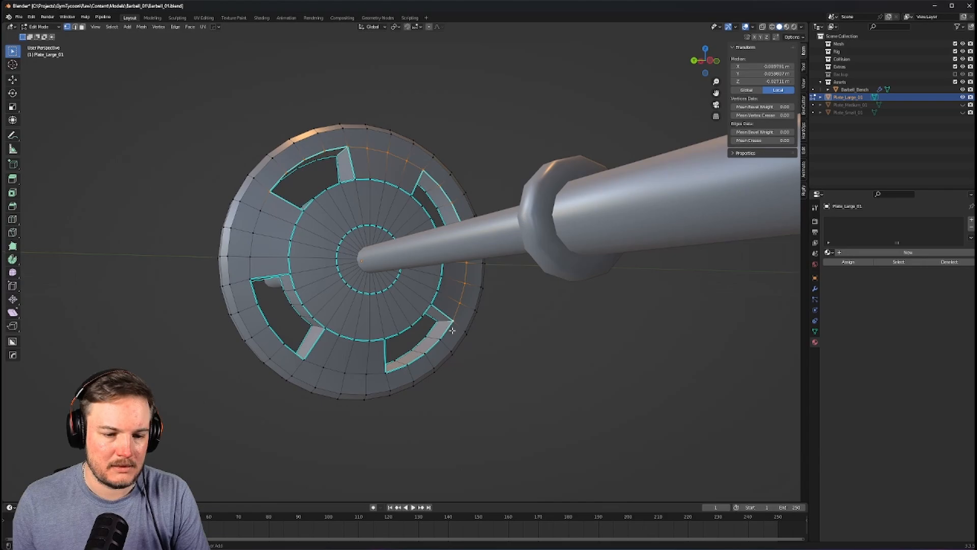
ctrl+click(392, 375)
ctrl+click(307, 363)
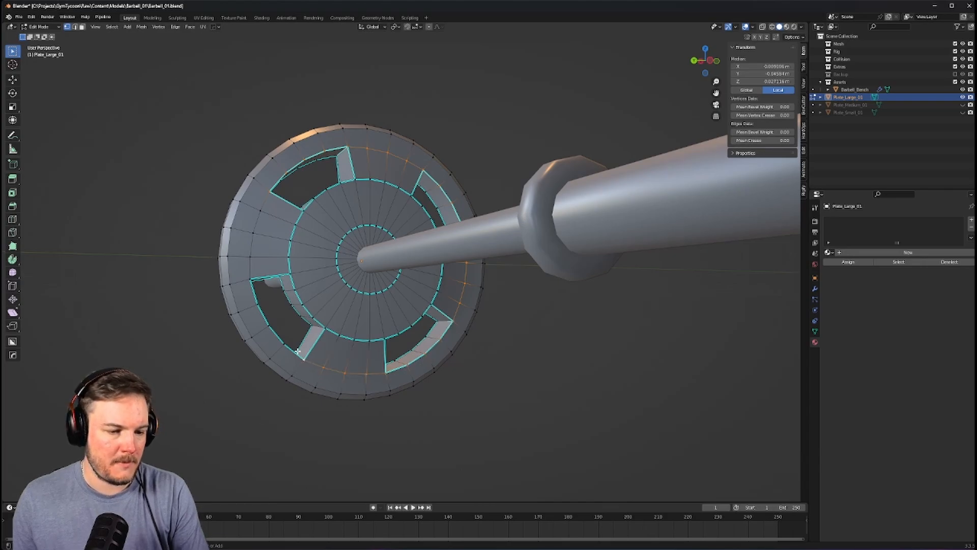
ctrl+click(248, 281)
ctrl+click(253, 258)
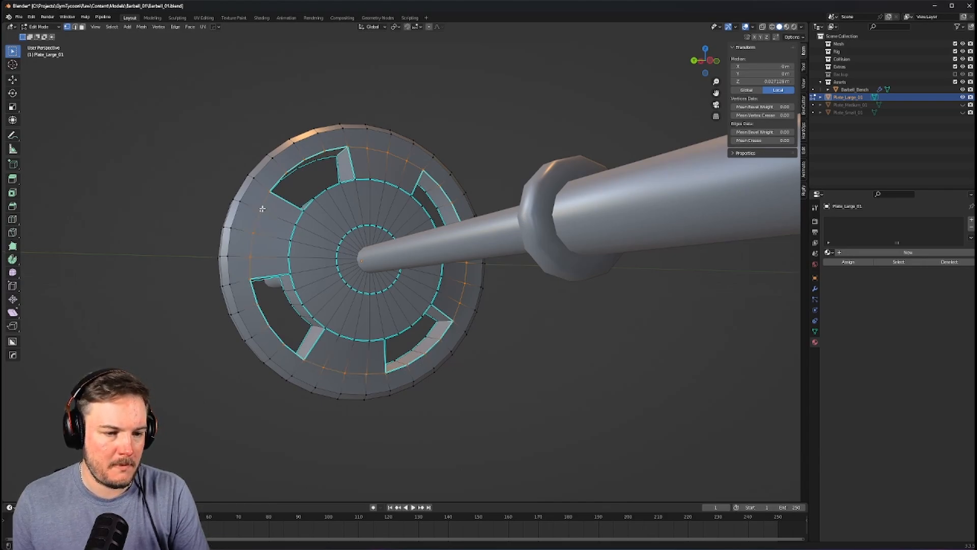
right_click(263, 209)
mouse_move(265, 209)
click(295, 216)
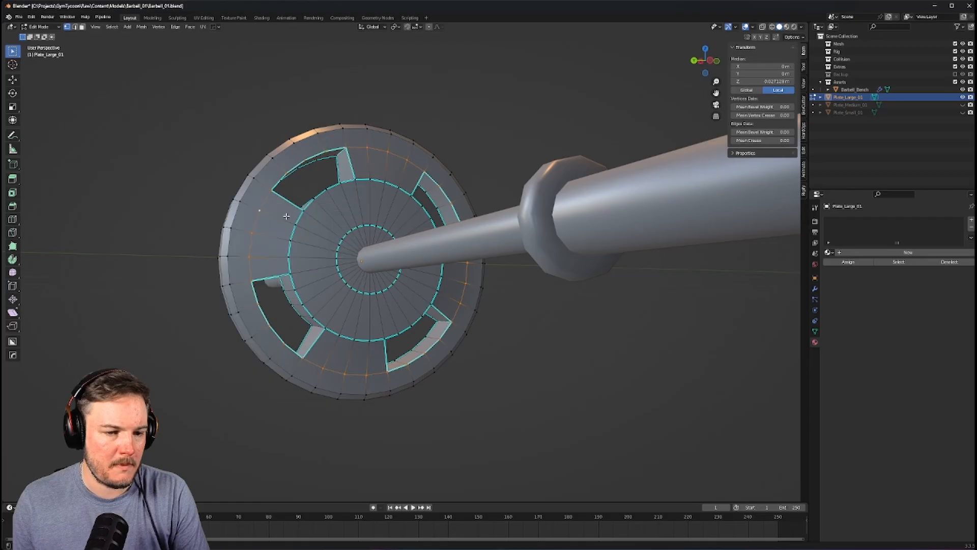
Select the edge loop where the plate's face meets the outer bevel and round it with LoopTools Circle
middle_drag(287, 217, 520, 133)
alt+click(532, 82)
right_click(548, 99)
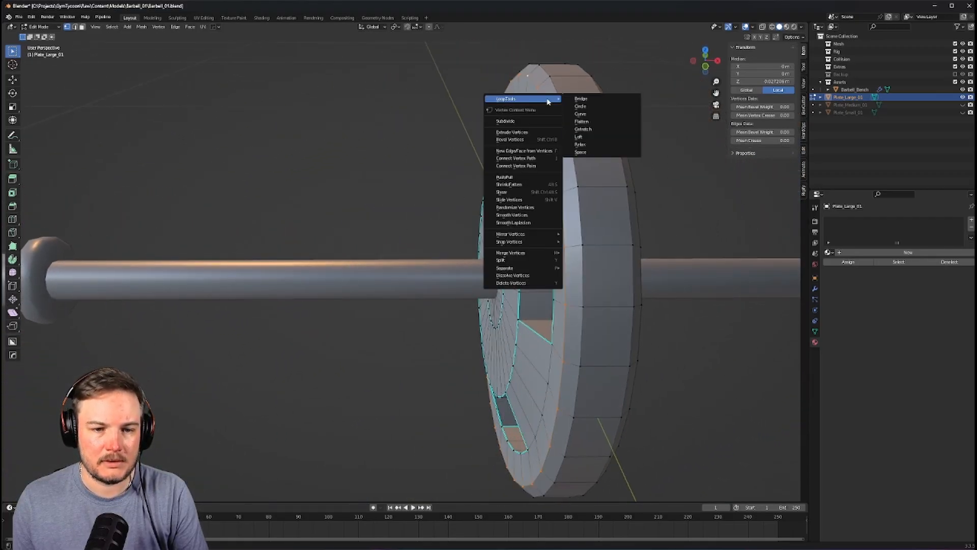
click(567, 105)
Round the near edge loop of the outer rim with LoopTools Circle and select the rim's far edge loop
ctrl+alt+click(551, 78)
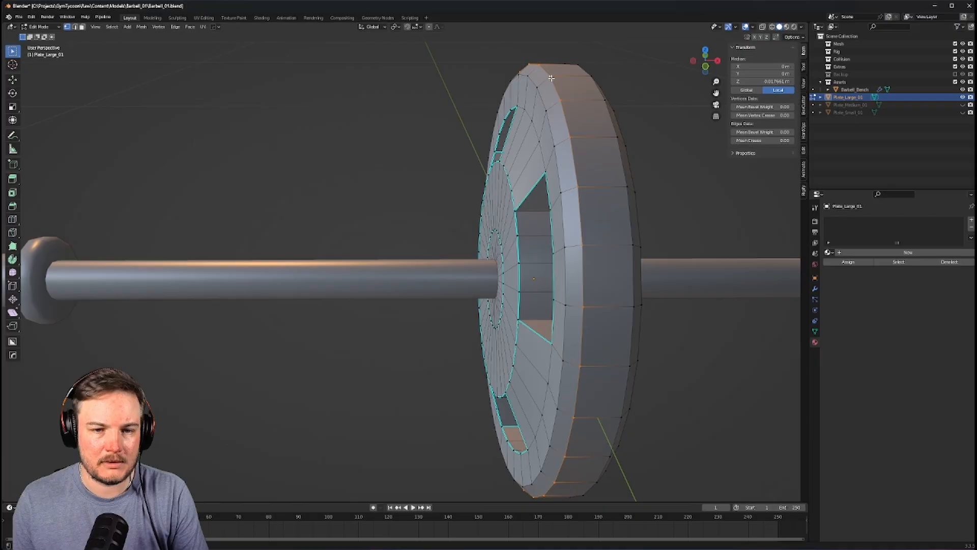
shift+click(584, 79)
key(ctrl+z)
right_click(557, 81)
mouse_move(557, 81)
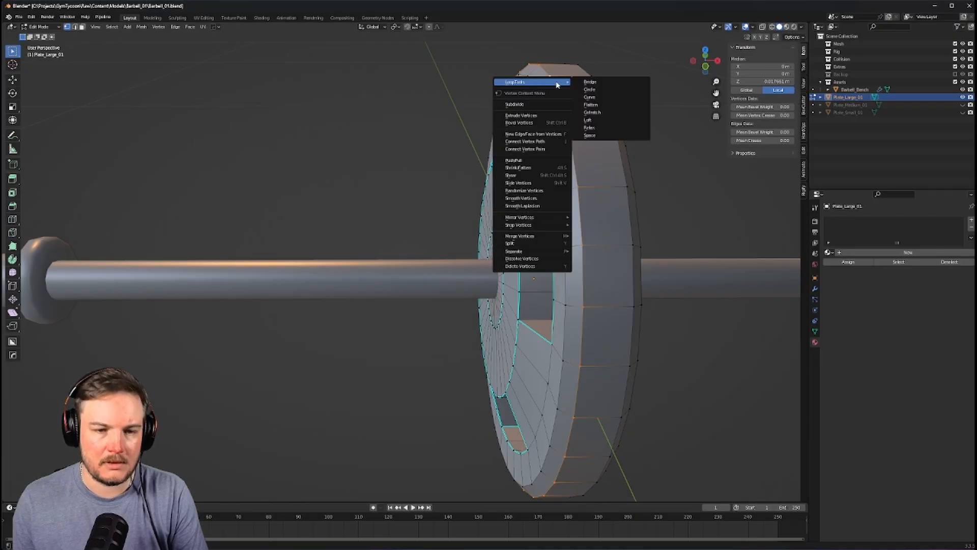
click(590, 81)
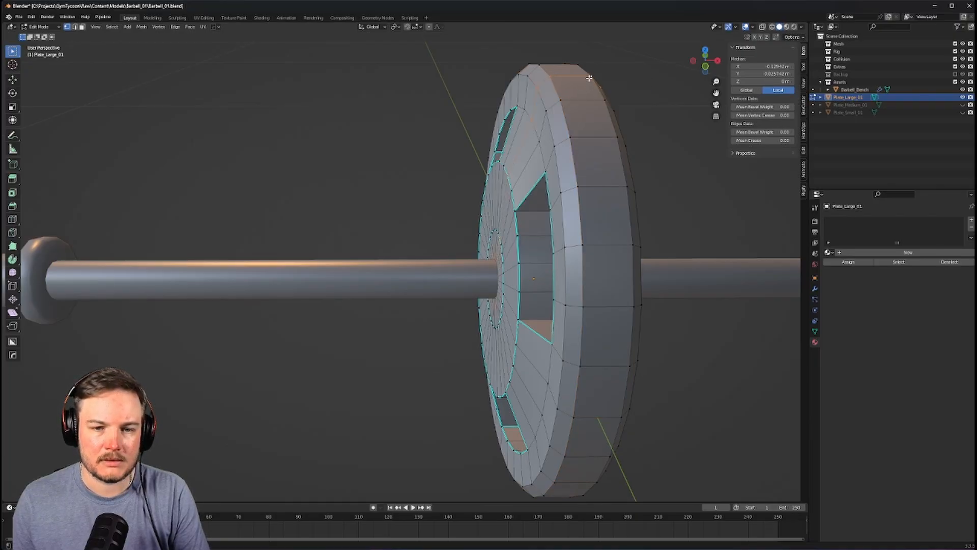
alt+click(575, 62)
alt+click(604, 112)
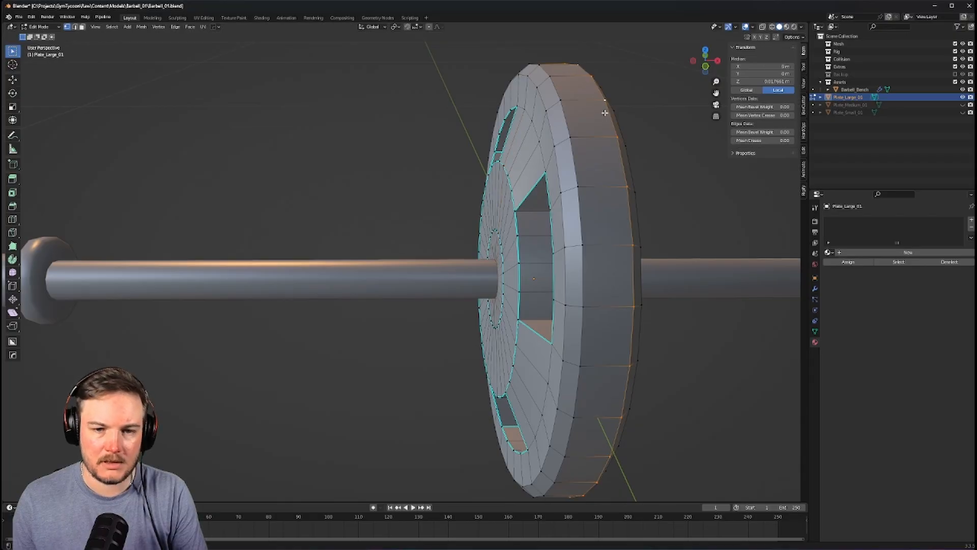
middle_drag(604, 113, 647, 150)
key(KP_3)
scroll(455, 206, up, 3)
key(alt+z)
shift+middle_drag(424, 208, 551, 303)
shift+middle_drag(460, 195, 450, 136)
scroll(438, 227, up, 5)
scroll(439, 227, down, 7)
scroll(429, 157, up, 1)
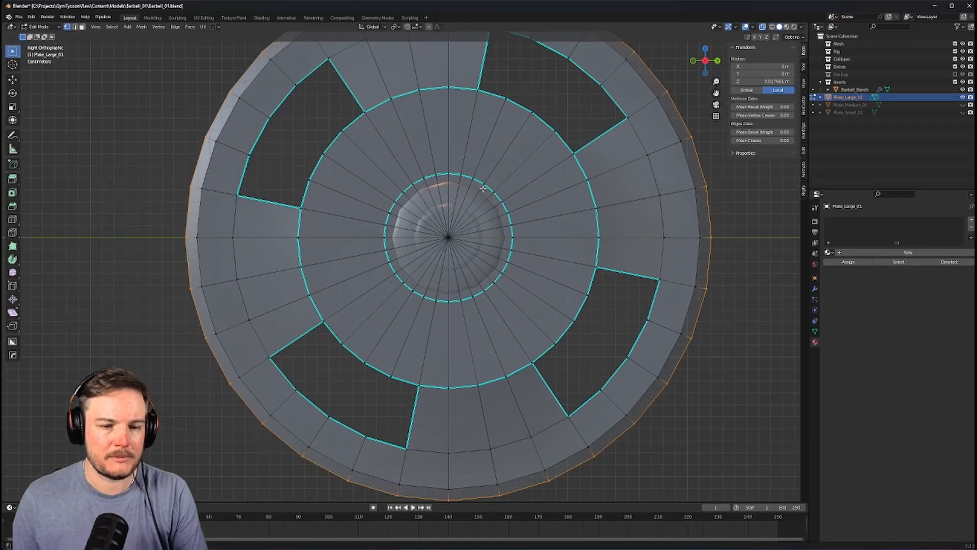
scroll(511, 193, up, 2)
Select all triangular faces inside the central circles on both sides of the large plate
key(Tab)
click(572, 213)
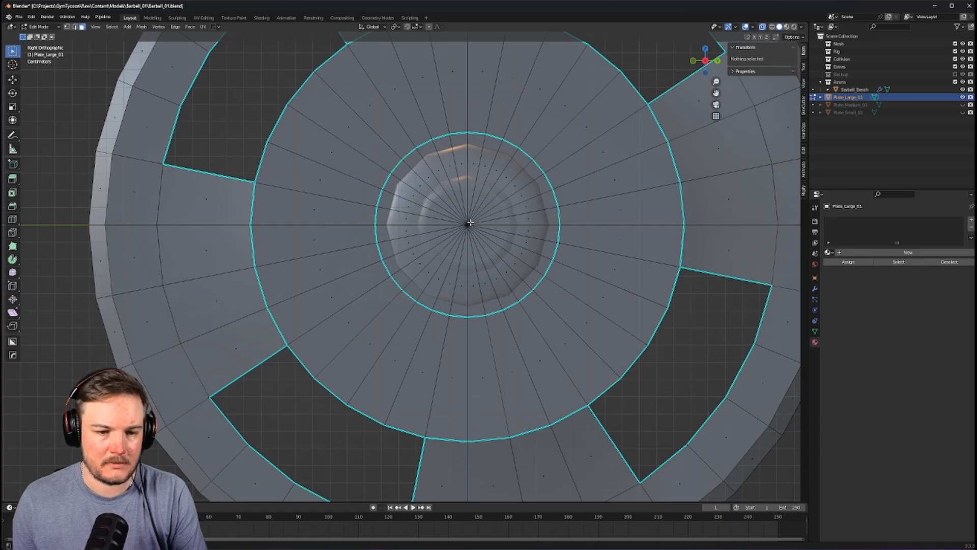
key(Tab)
click(509, 218)
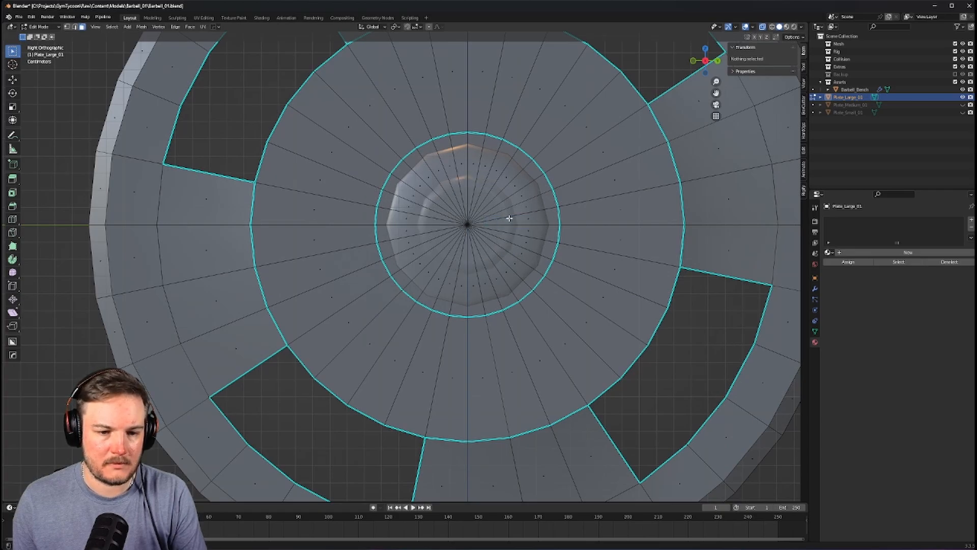
scroll(497, 246, down, 2)
middle_drag(497, 246, 558, 247)
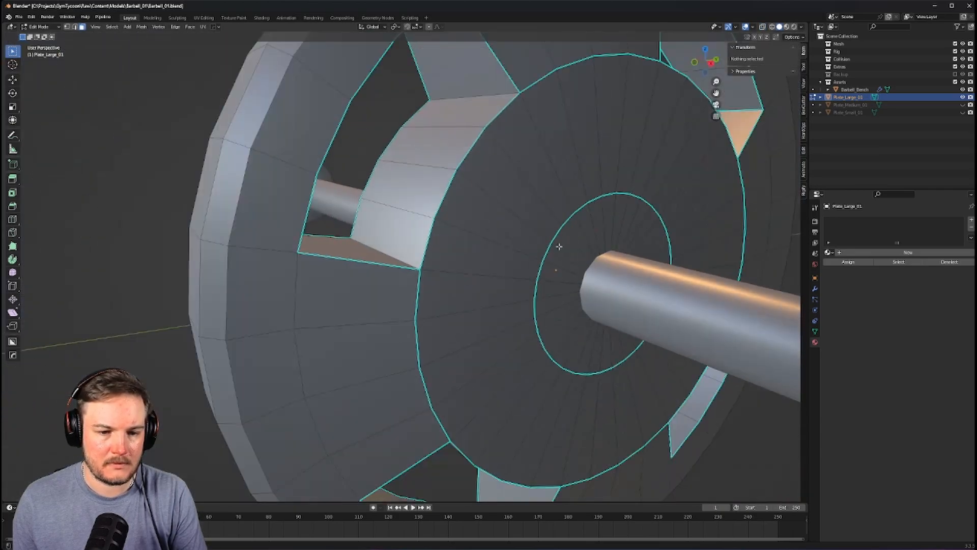
click(559, 246)
key(v)
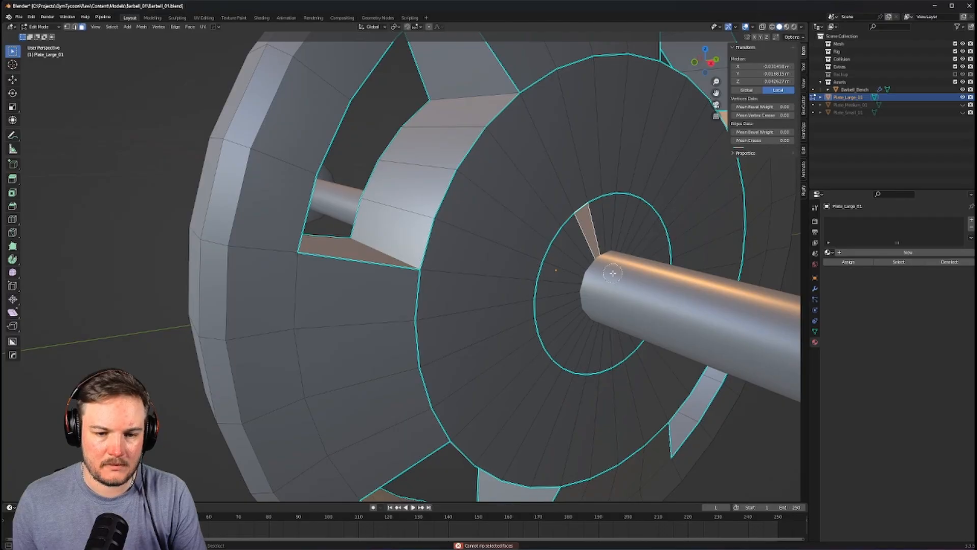
mouse_move(613, 273)
mouse_down()
mouse_move(615, 301)
mouse_move(630, 251)
mouse_up()
right_click(630, 250)
middle_drag(630, 251, 351, 225)
key(c)
mouse_move(285, 224)
mouse_down()
mouse_move(265, 285)
mouse_move(287, 221)
mouse_up()
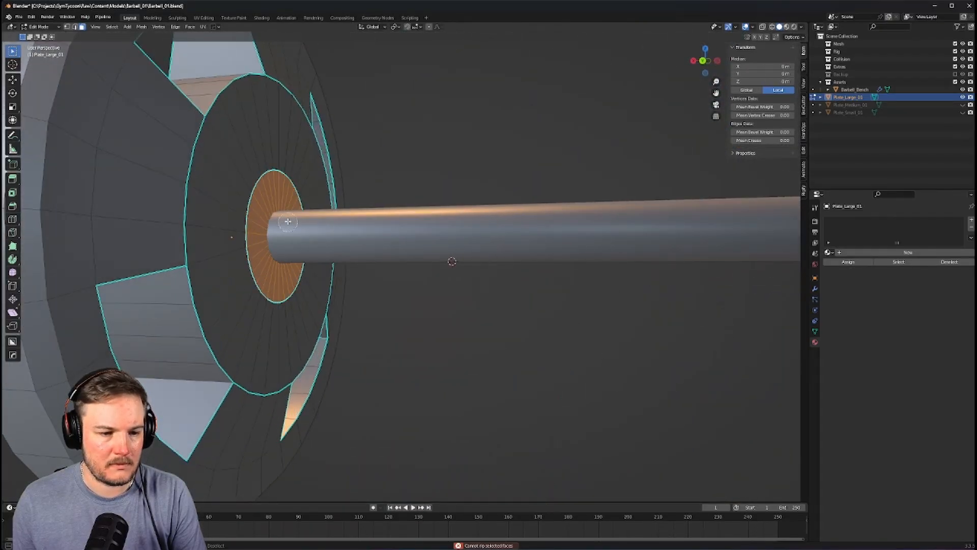
right_click(287, 221)
Inset the selected central faces on both sides to match the outline of the bar's collar
middle_drag(288, 221, 131, 231)
middle_drag(257, 240, 168, 239)
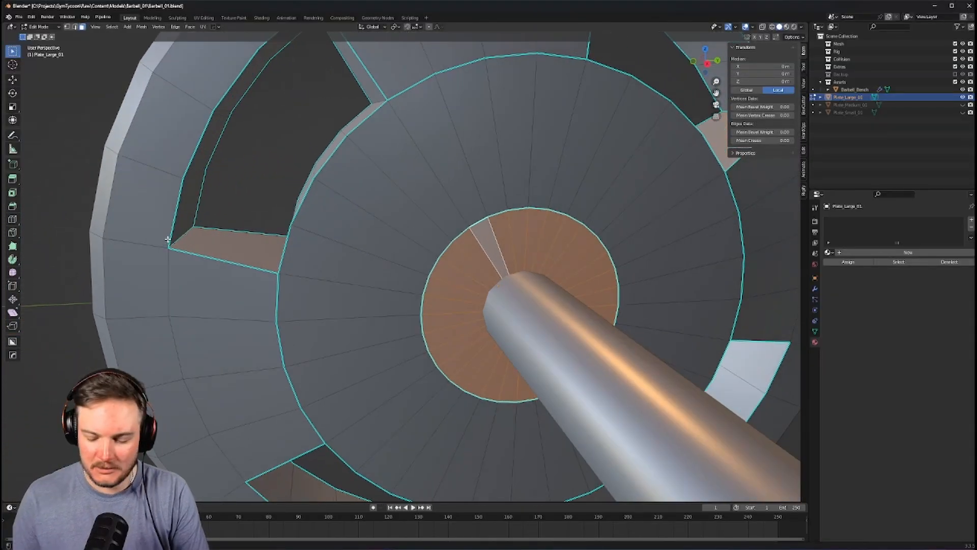
key(KP_3)
scroll(168, 239, up, 2)
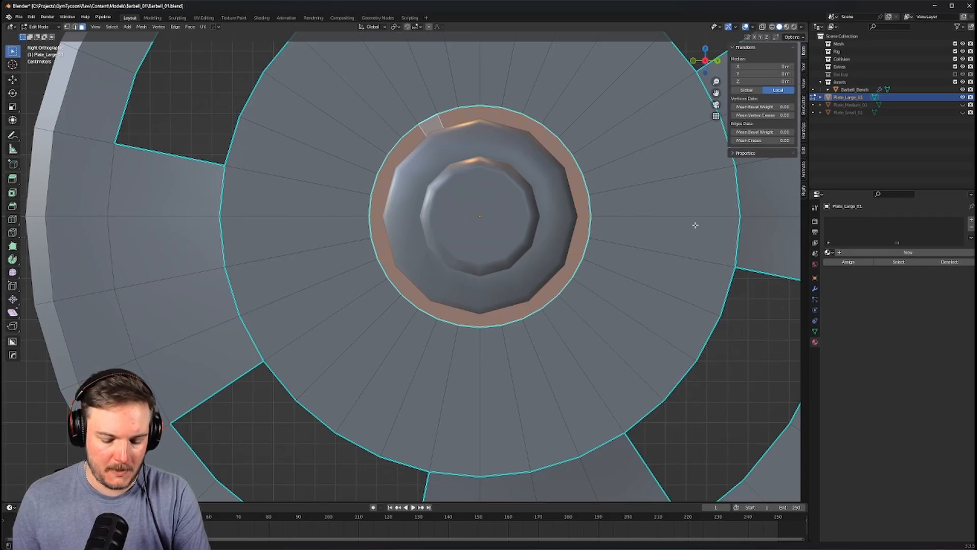
key(alt+z)
key(i)
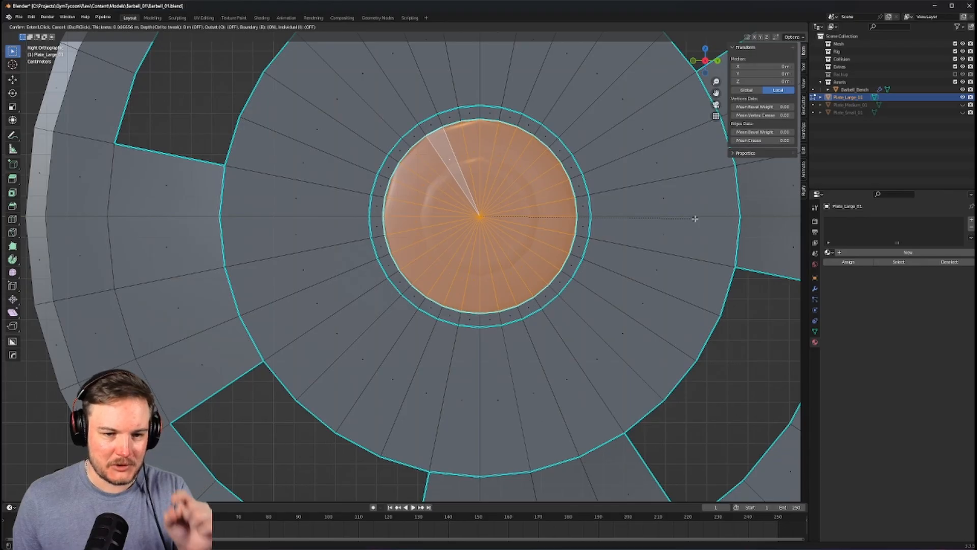
click(695, 218)
Scale the inset central faces along the X axis to recess them into the plate
scroll(640, 229, down, 4)
middle_drag(639, 229, 631, 250)
key(s)
key(x)
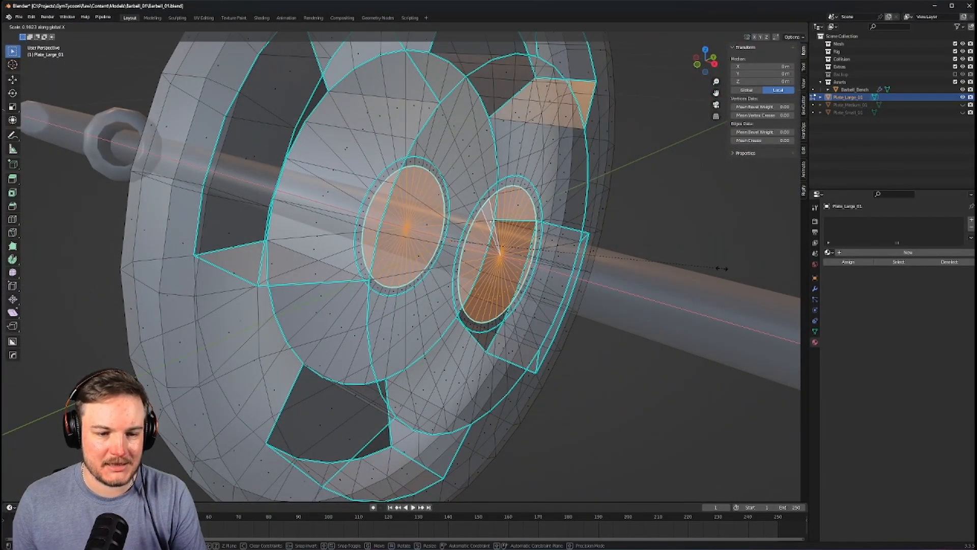
click(674, 265)
Try to connect the two recessed central discs with LoopTools Bridge, and undo the operation
key(ctrl+space)
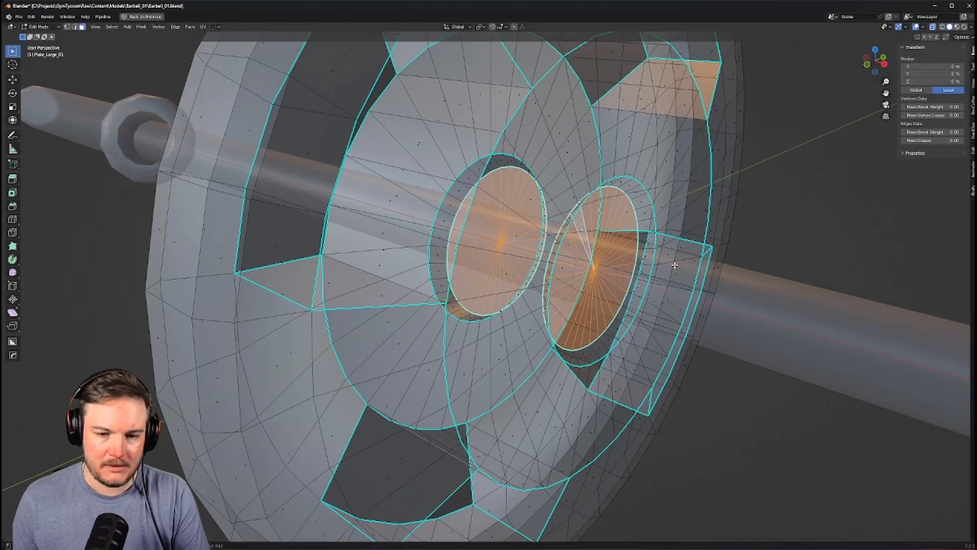
scroll(766, 245, down, 5)
key(ctrl+space)
key(shift+space)
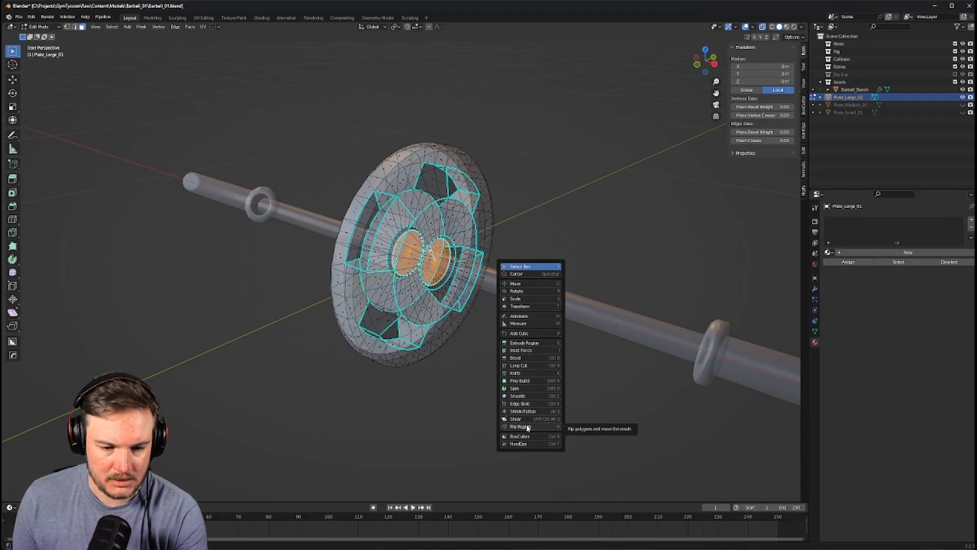
right_click(482, 258)
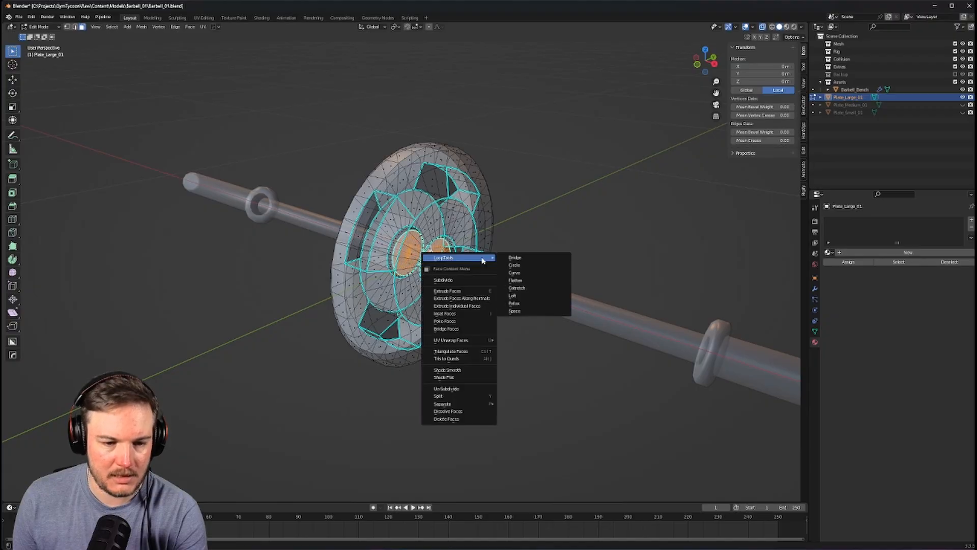
click(511, 257)
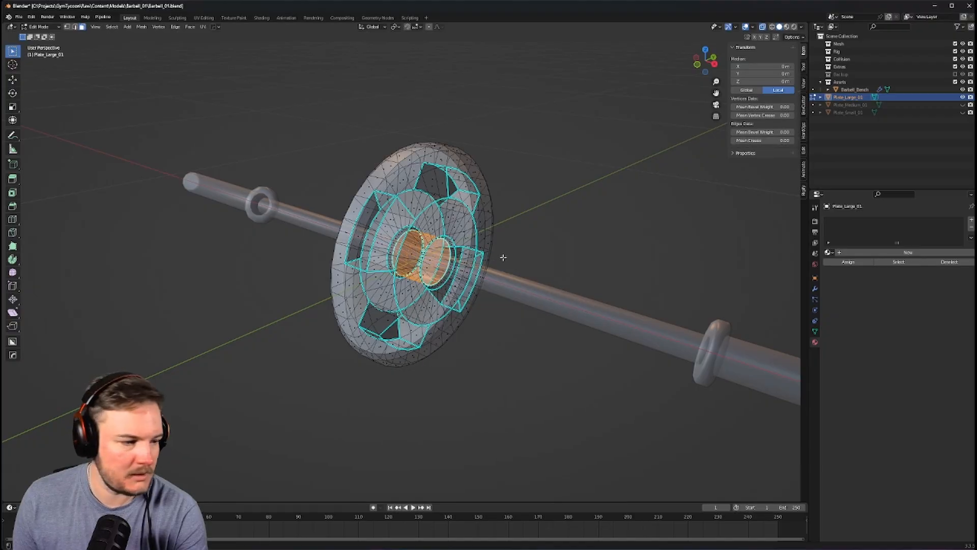
key(ctrl+z)
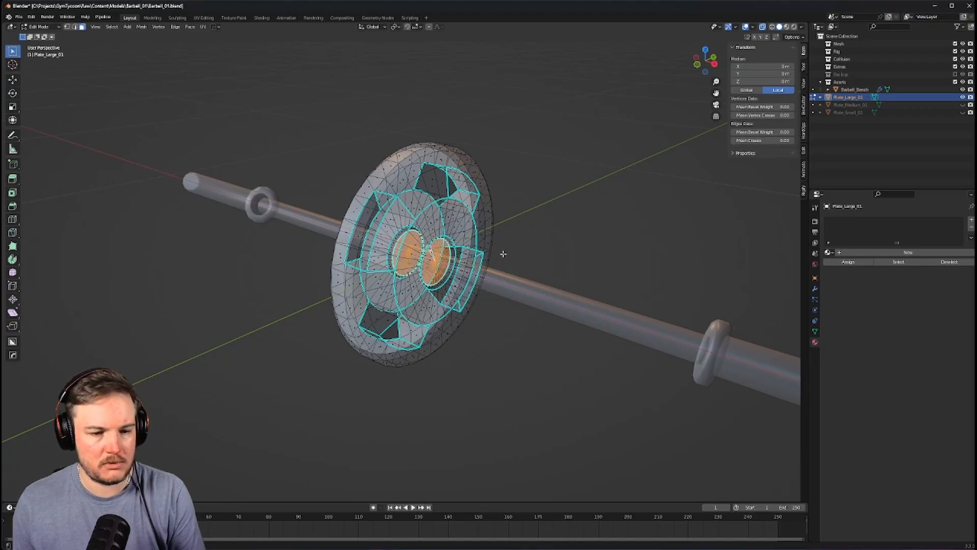
key(2)
scroll(619, 170, up, 3)
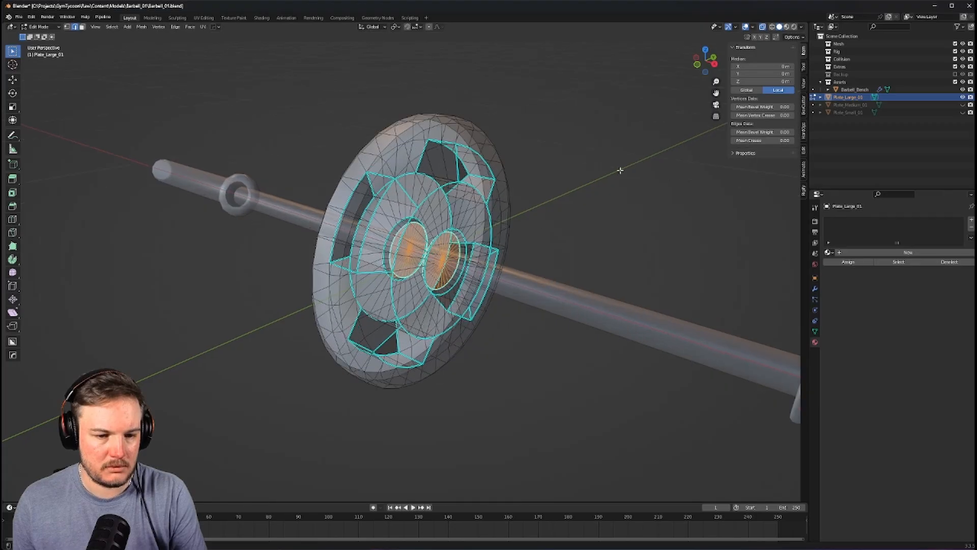
middle_drag(619, 170, 565, 155)
scroll(429, 199, down, 2)
key(ctrl+space)
scroll(514, 211, up, 1)
key(ctrl+space)
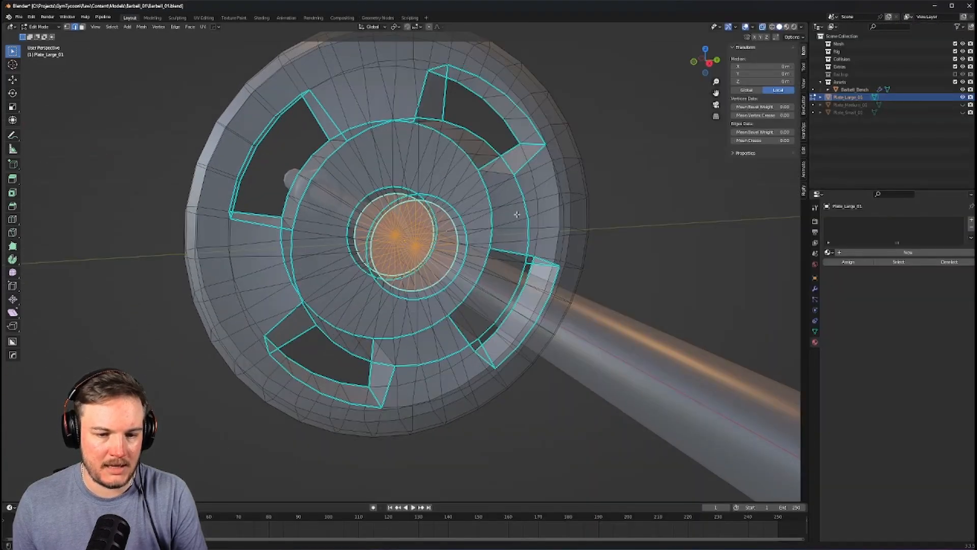
right_click(514, 212)
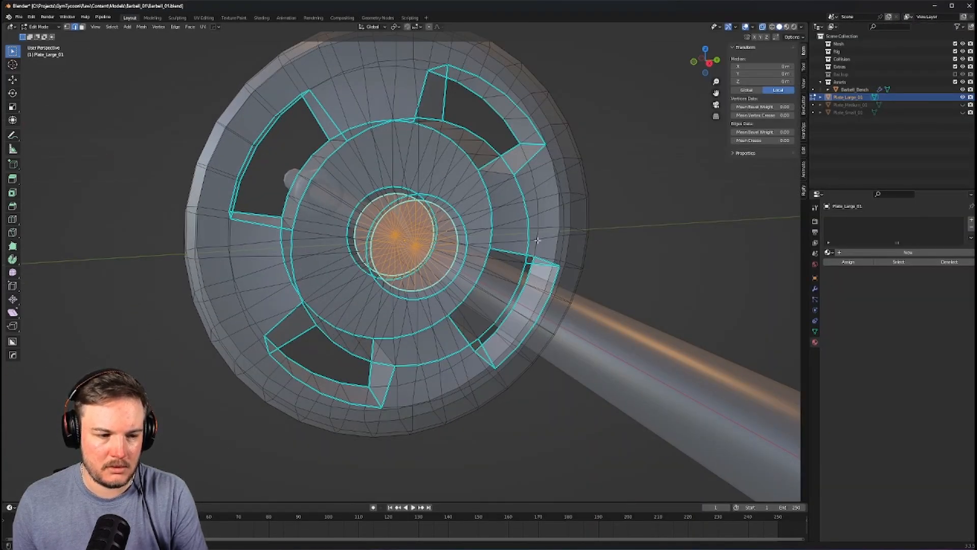
middle_drag(534, 235, 539, 239)
key(shift+space)
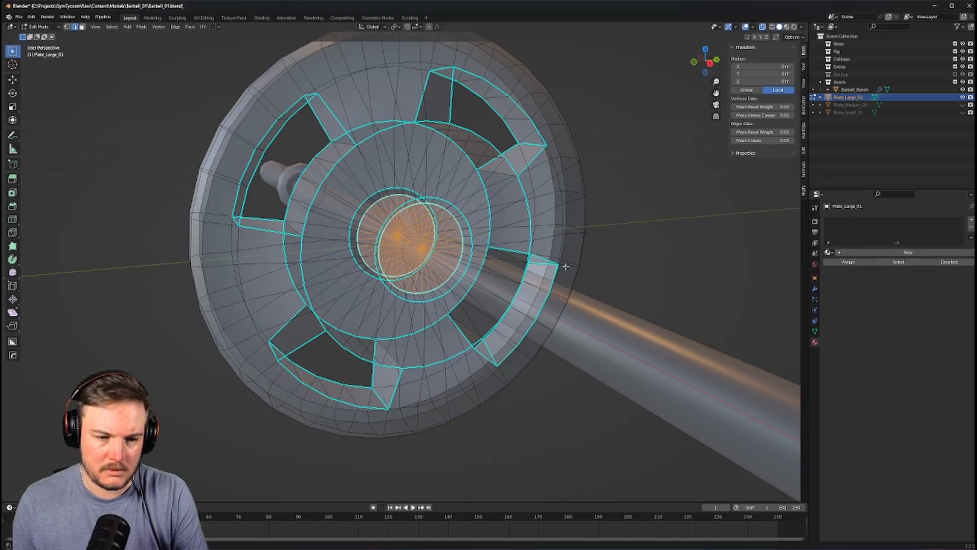
middle_drag(565, 266, 547, 242)
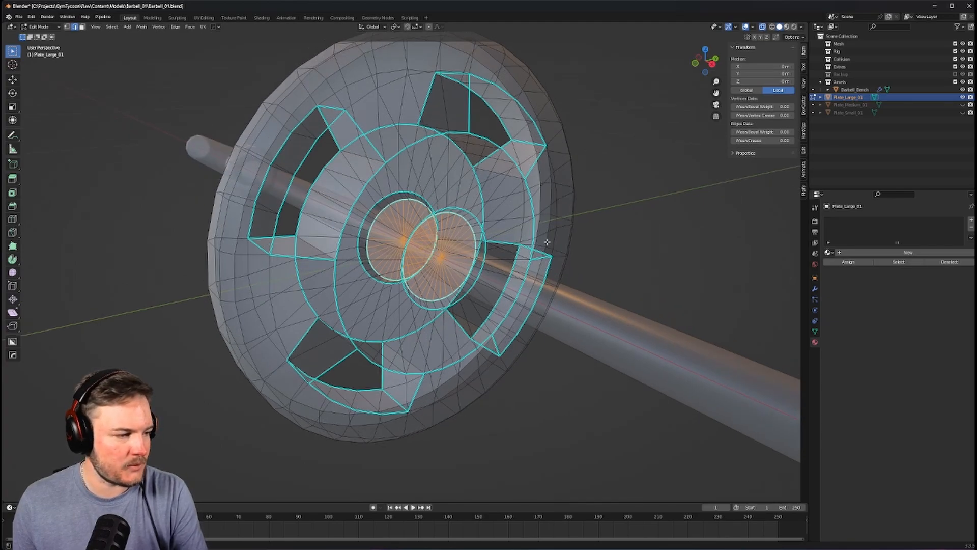
middle_drag(547, 242, 552, 243)
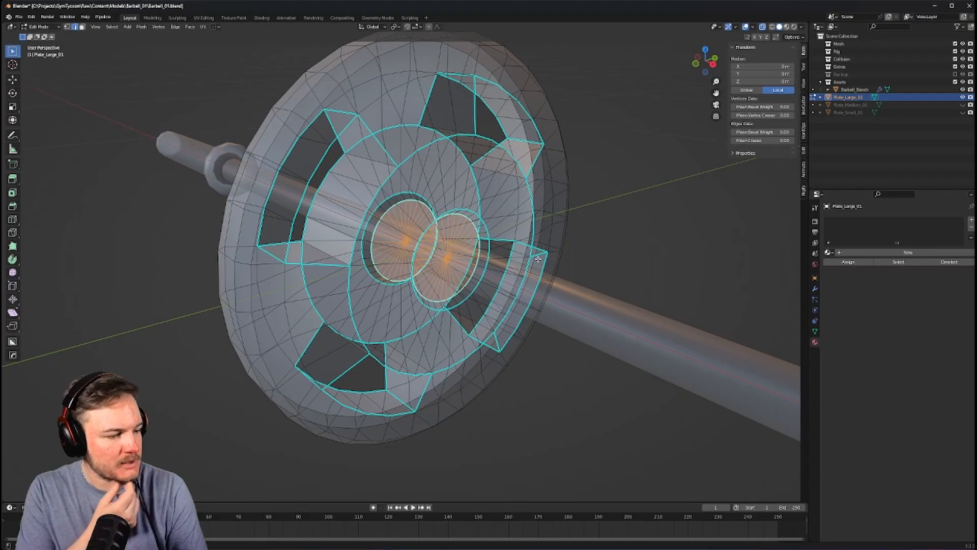
Delete the recessed central disc faces on both sides of the plate and turn off X-ray display
key(x)
click(539, 262)
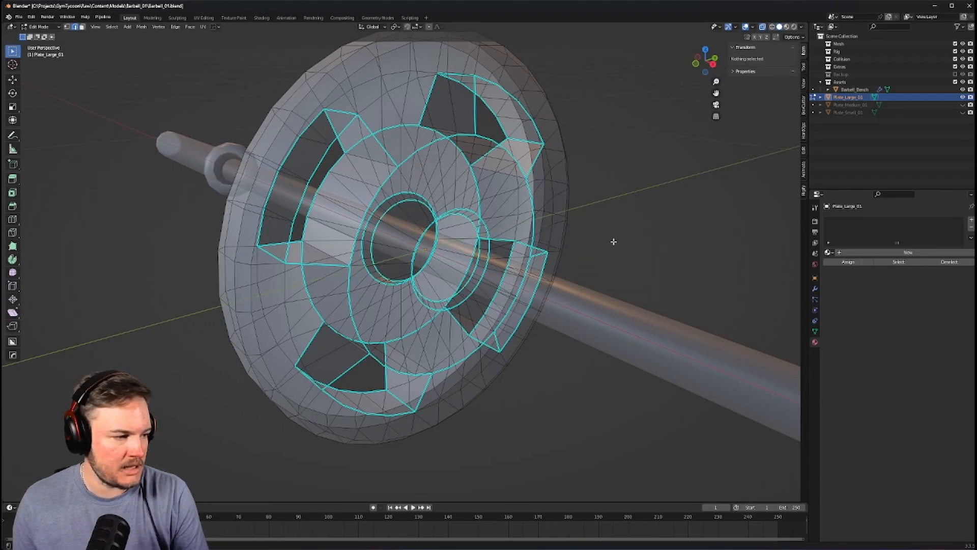
key(alt+z)
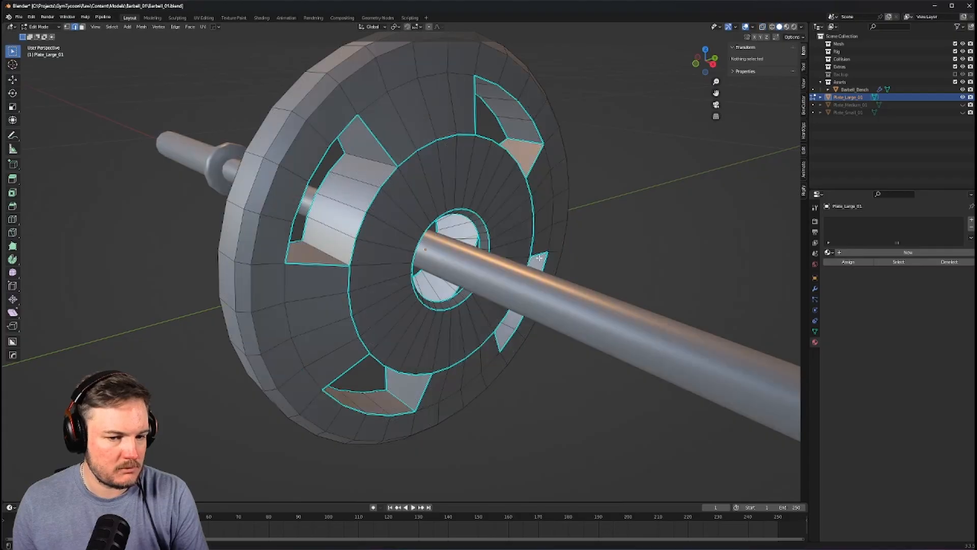
Bridge the two open rims of the plate's central hole using LoopTools Bridge and return to Object Mode
alt+click(479, 231)
middle_drag(480, 232, 575, 233)
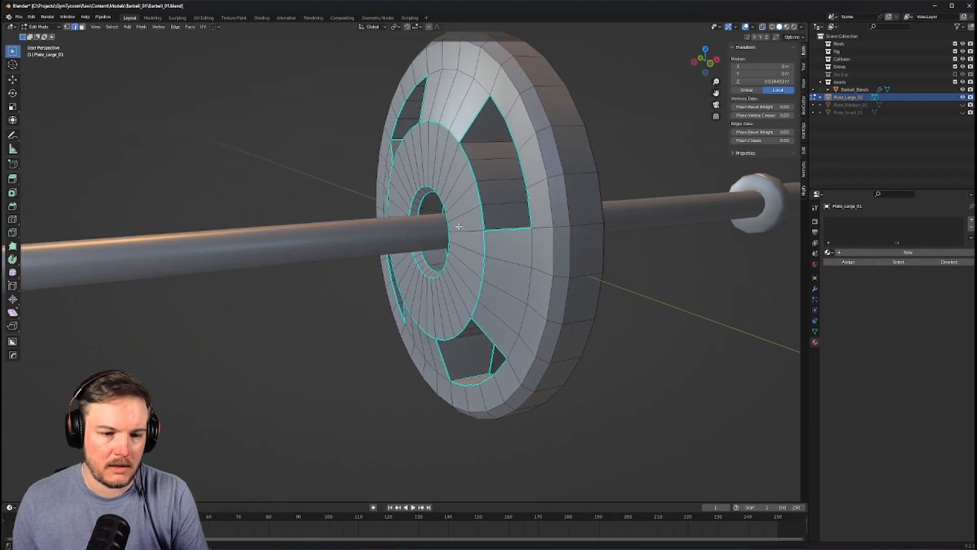
alt+click(424, 203)
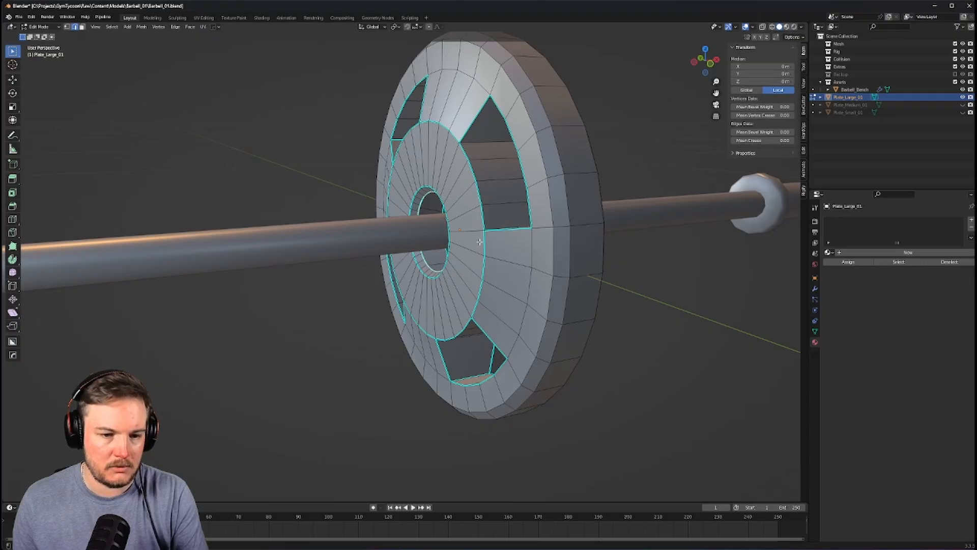
middle_drag(478, 243, 385, 242)
scroll(389, 242, up, 3)
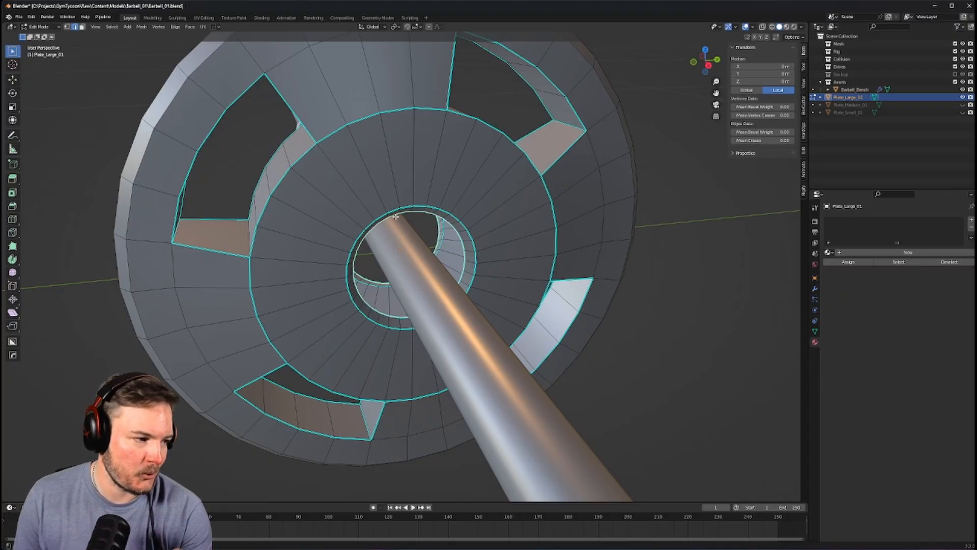
middle_drag(395, 216, 405, 205)
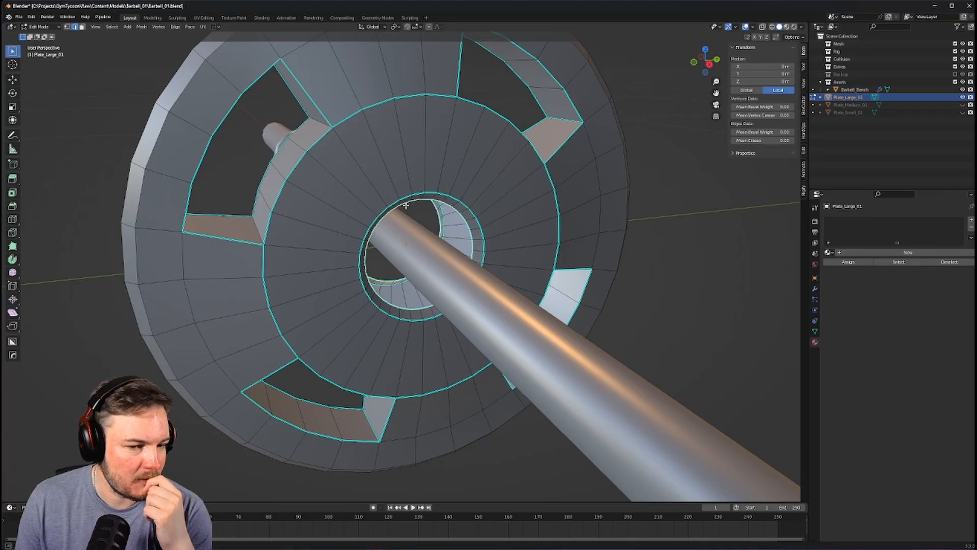
right_click(406, 205)
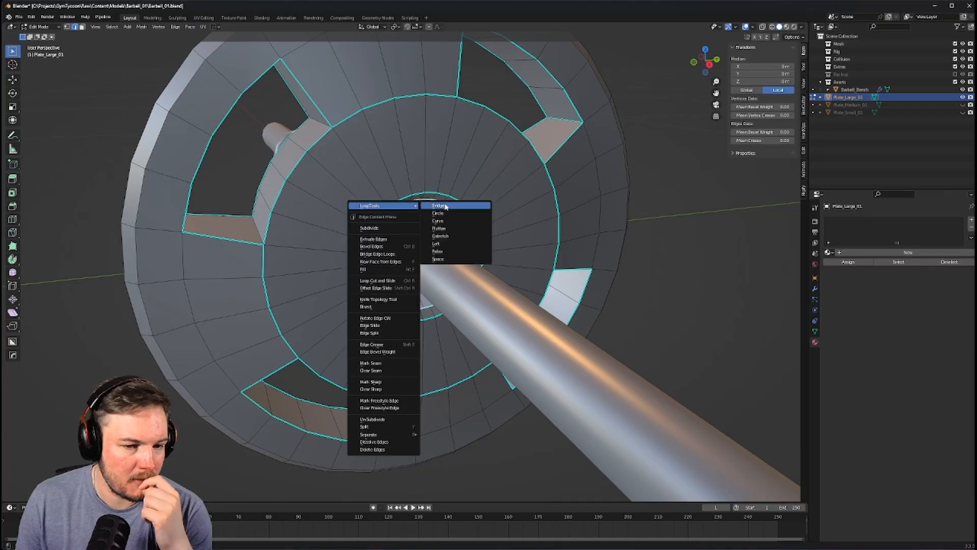
click(407, 207)
middle_drag(508, 218, 264, 215)
key(Tab)
click(344, 166)
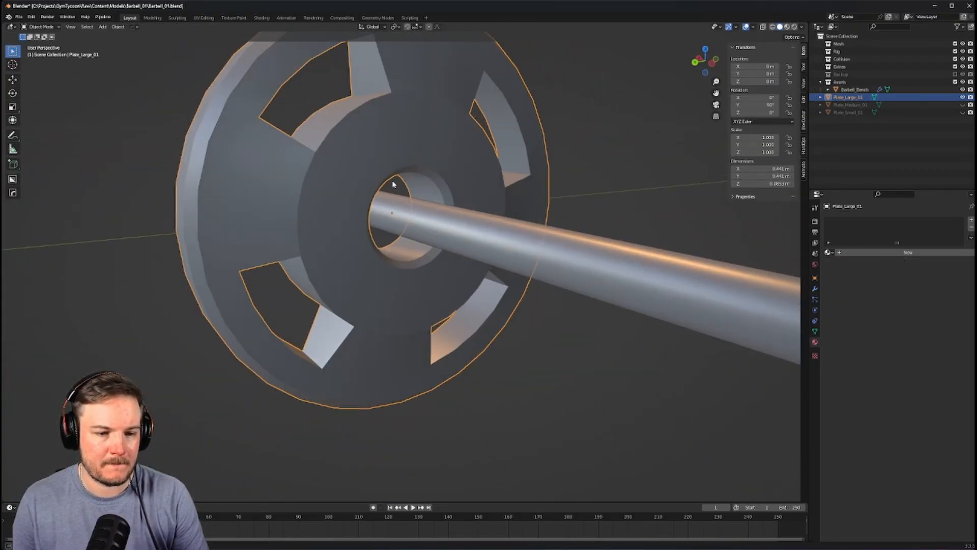
Try to apply all transforms to the bench barbell, and undo the operation
middle_drag(392, 185, 350, 199)
scroll(350, 198, down, 6)
middle_drag(493, 229, 455, 251)
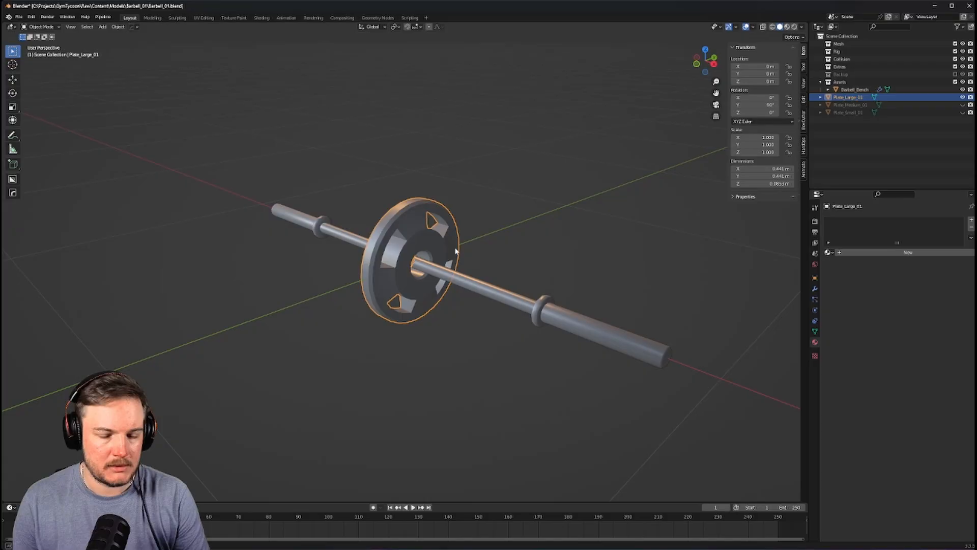
click(600, 338)
middle_drag(600, 338, 731, 327)
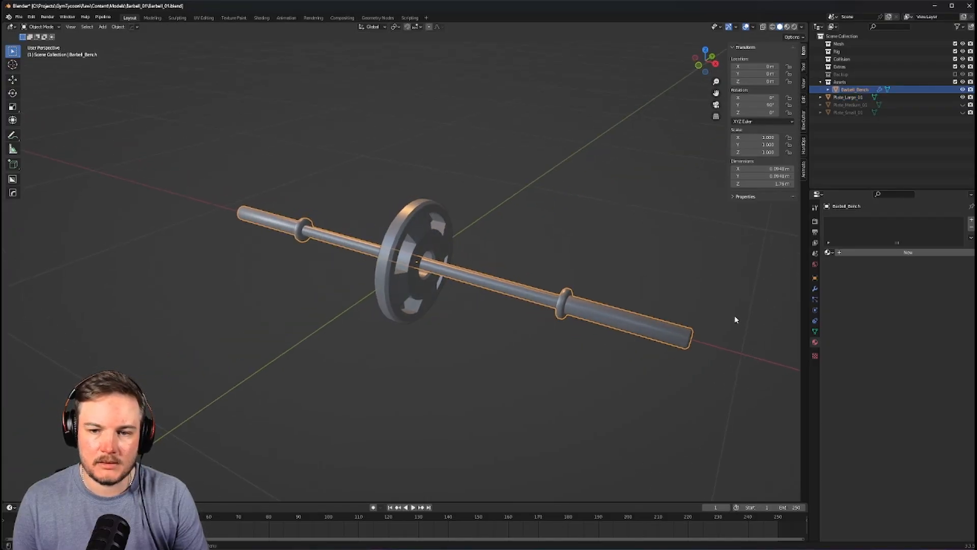
key(ctrl+a)
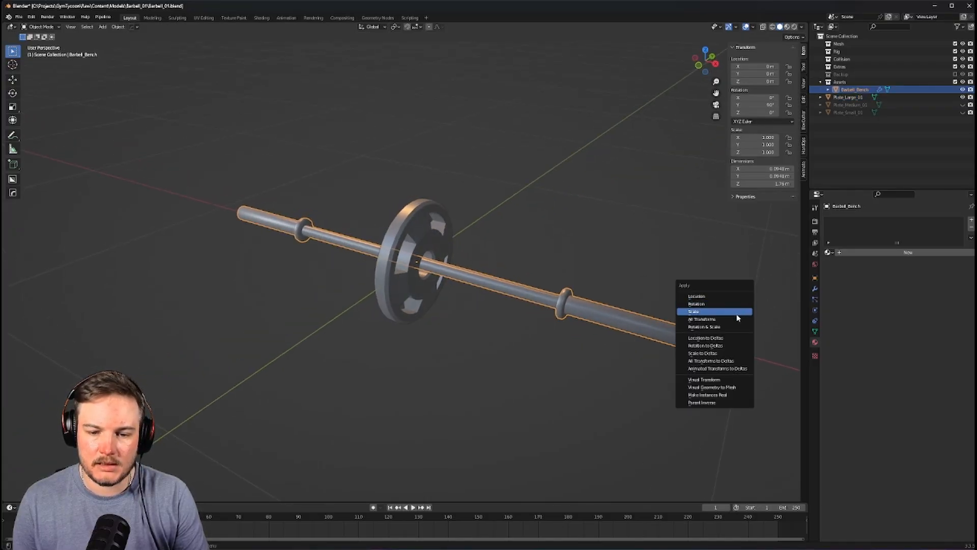
click(738, 318)
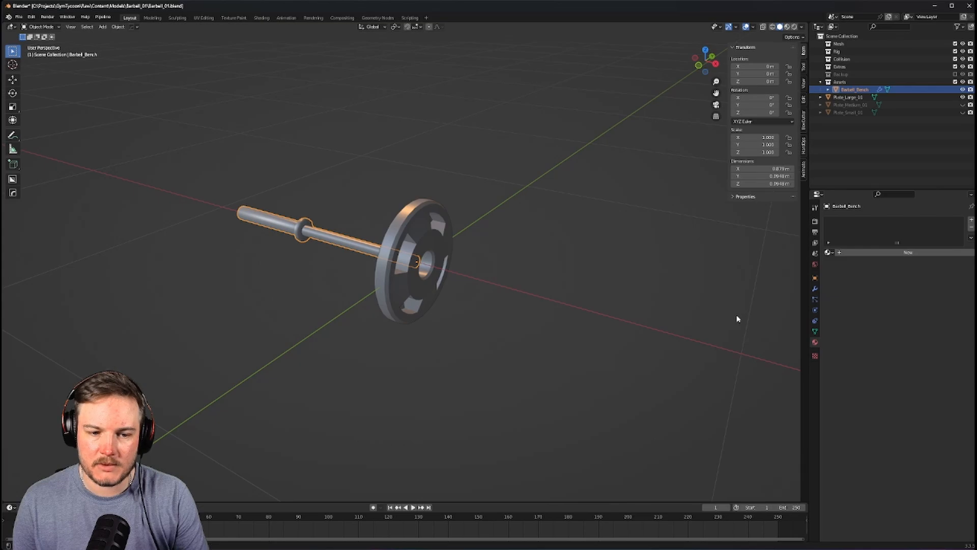
key(ctrl+z)
Apply the rotation of the bench barbell
key(ctrl+a)
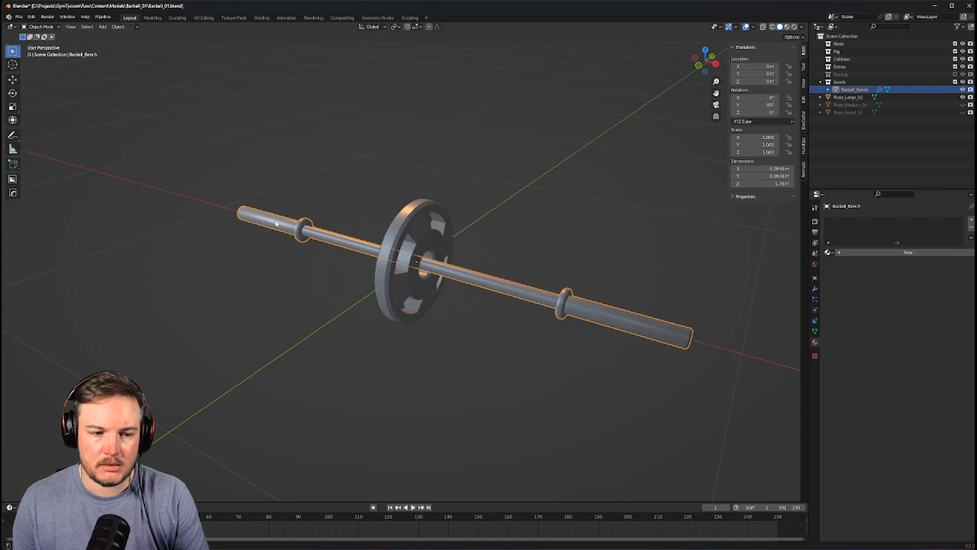
key(ctrl+a)
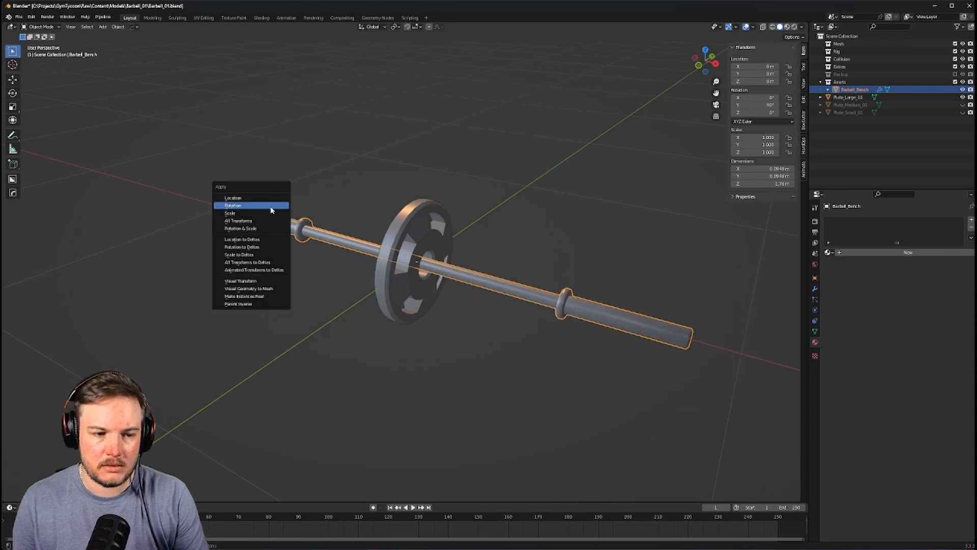
click(272, 205)
Set the barbell's mirror modifier to the X axis only, with all bisect and flip options off, and save the file
click(815, 289)
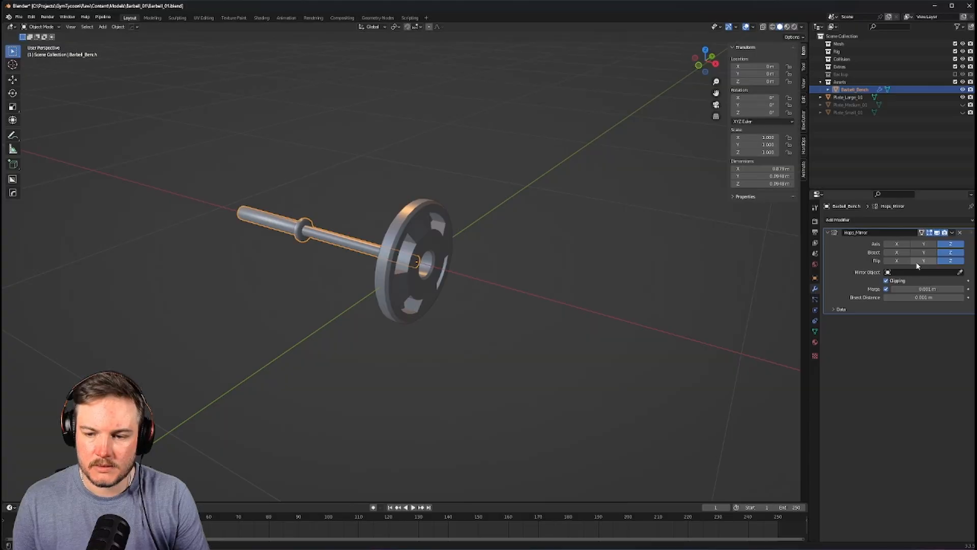
click(899, 253)
click(902, 253)
click(951, 245)
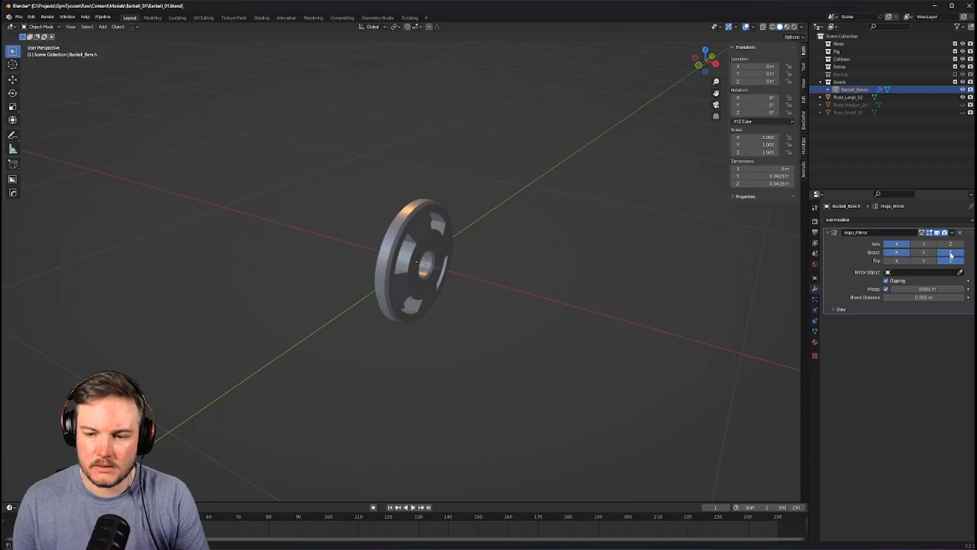
click(951, 252)
click(945, 260)
click(896, 254)
mouse_move(543, 271)
middle_down()
mouse_move(549, 279)
mouse_move(542, 278)
mouse_move(575, 268)
mouse_move(525, 271)
middle_up()
scroll(526, 282, up, 3)
scroll(541, 279, down, 1)
key(ctrl+s)
Move the barbell along the X axis to about -0.76 m so that its thicker end sleeve passes through the plate
click(622, 270)
scroll(524, 273, down, 3)
click(528, 271)
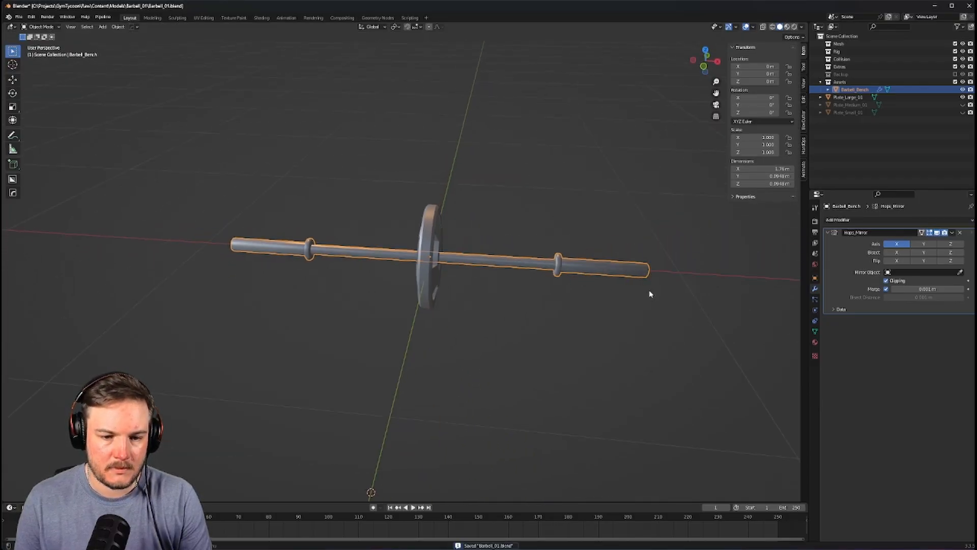
key(g)
key(x)
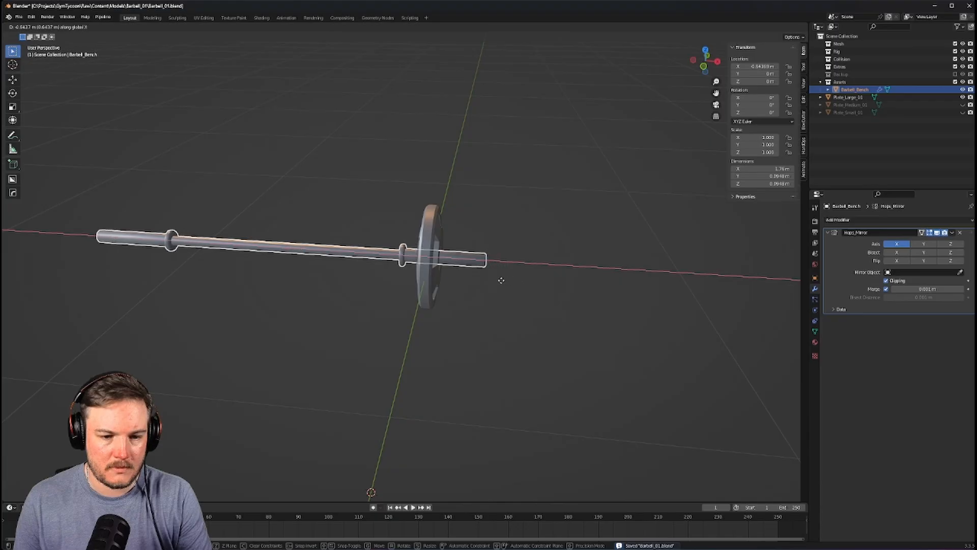
click(477, 278)
scroll(480, 279, up, 6)
middle_drag(480, 279, 413, 270)
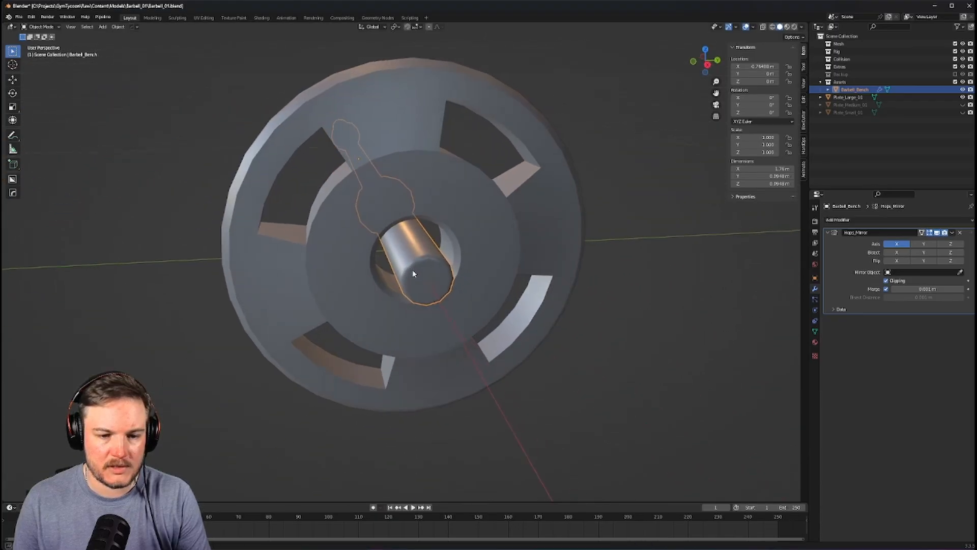
scroll(415, 270, up, 5)
Expand the selection from the large plate's hole wall to the central faces on both sides and delete them
click(472, 266)
key(Tab)
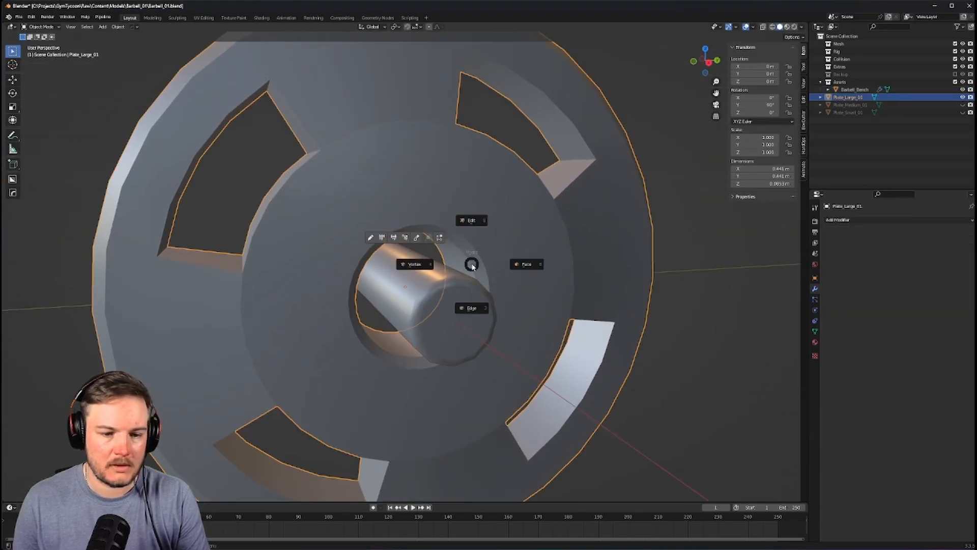
click(481, 265)
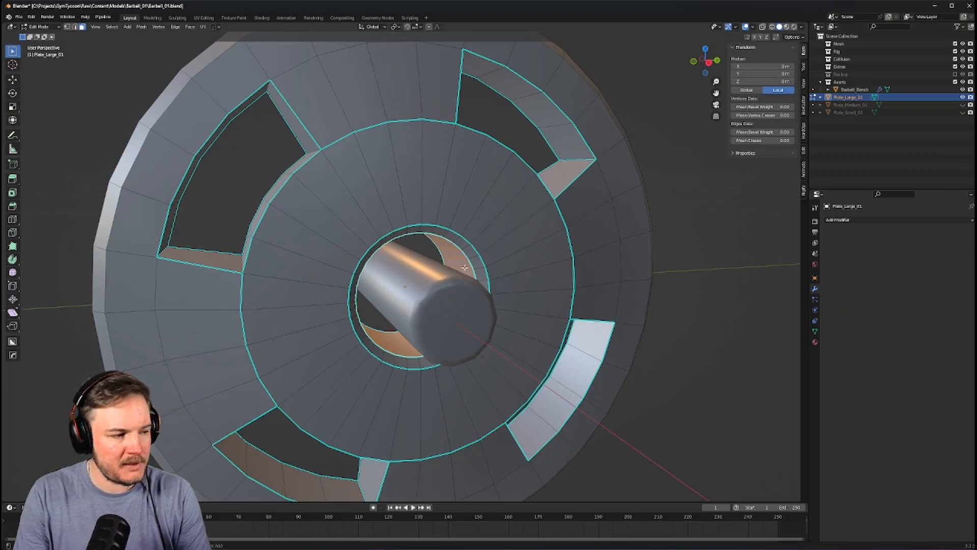
key(ctrl+KP_Add)
key(ctrl+KP_Add)
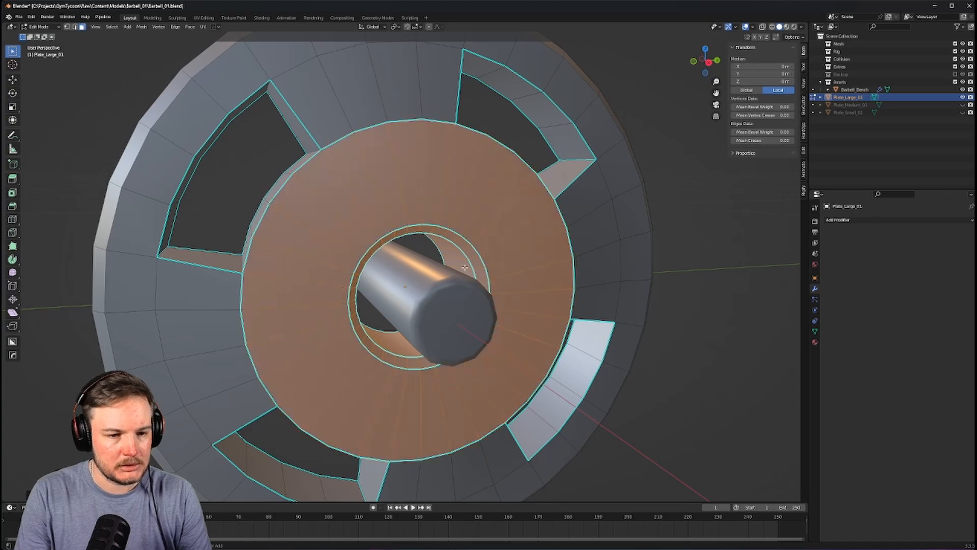
key(x)
middle_drag(559, 206, 561, 212)
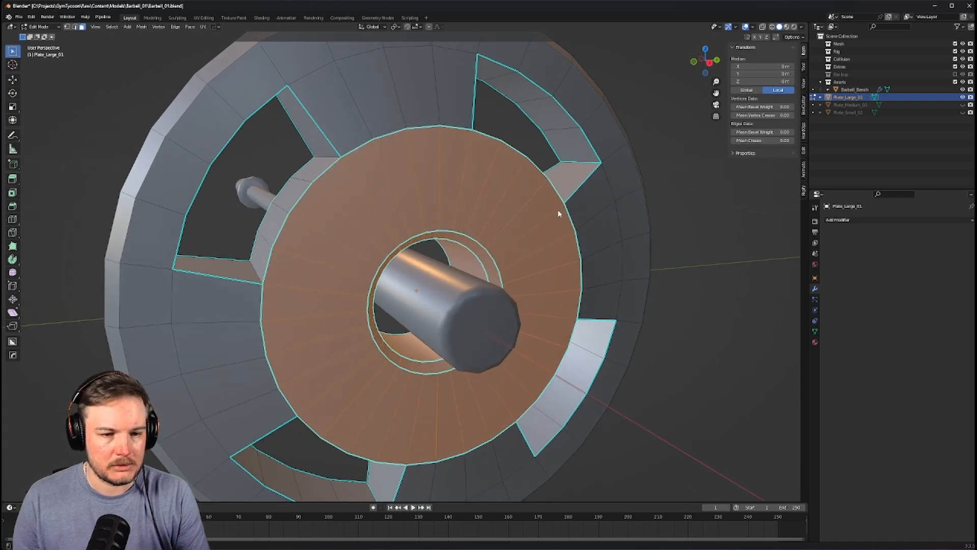
key(x)
click(556, 211)
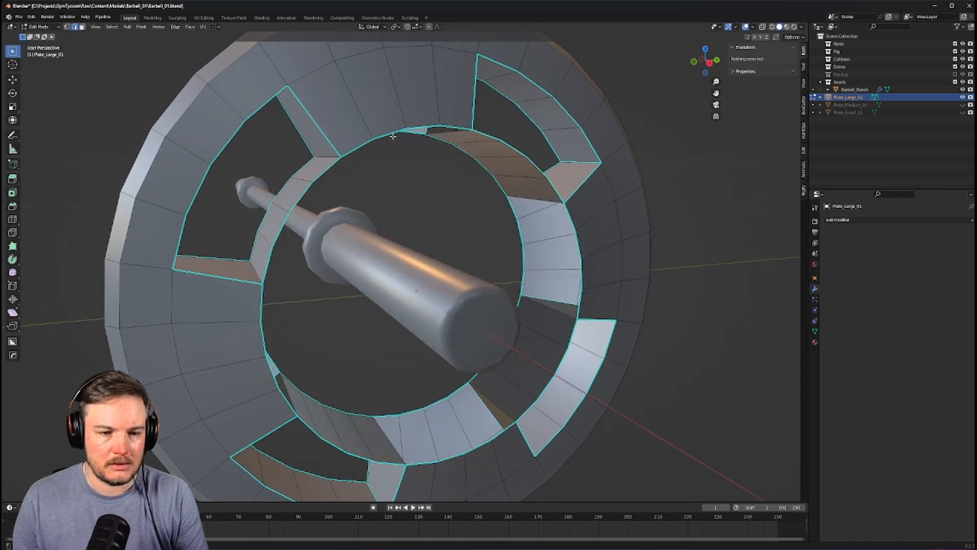
Fill the open central circles on both sides of the large plate with single faces
key(f)
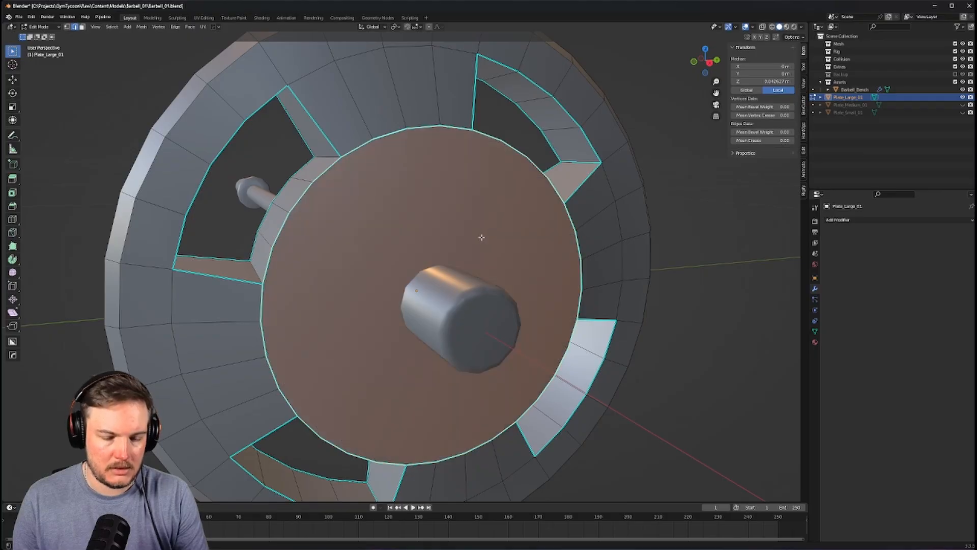
middle_drag(480, 227, 367, 178)
alt+click(484, 149)
key(f)
Inset the central faces on both sides of the plate to just outside the outline of the bar's end sleeve
key(Tab)
click(462, 208)
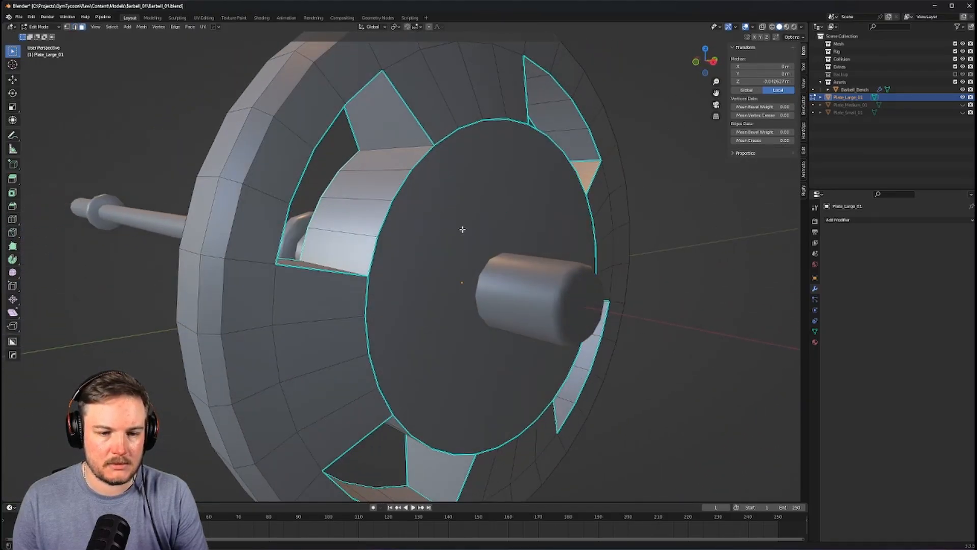
shift+click(462, 230)
scroll(462, 230, down, 1)
mouse_move(462, 229)
middle_down()
mouse_move(543, 229)
mouse_move(458, 216)
middle_up()
key(KP_3)
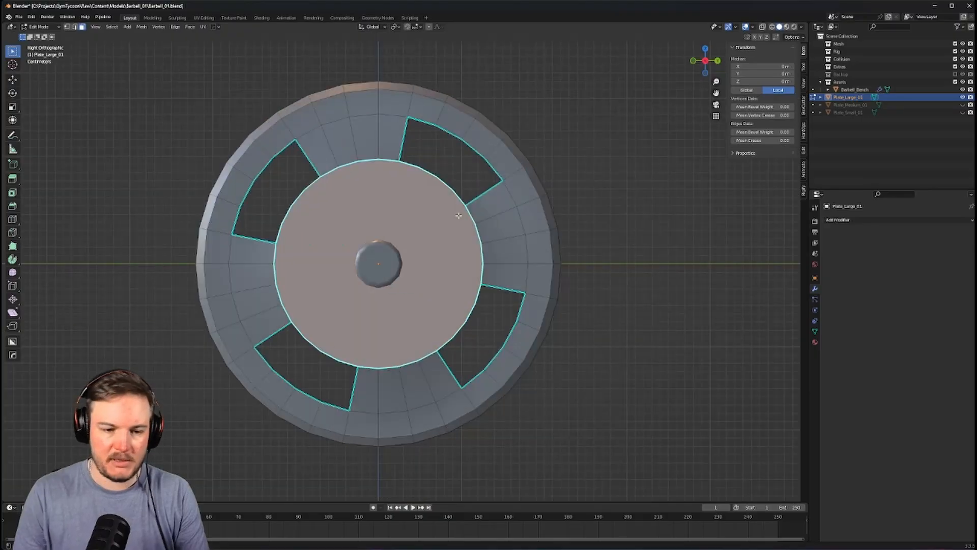
scroll(459, 215, up, 5)
key(i)
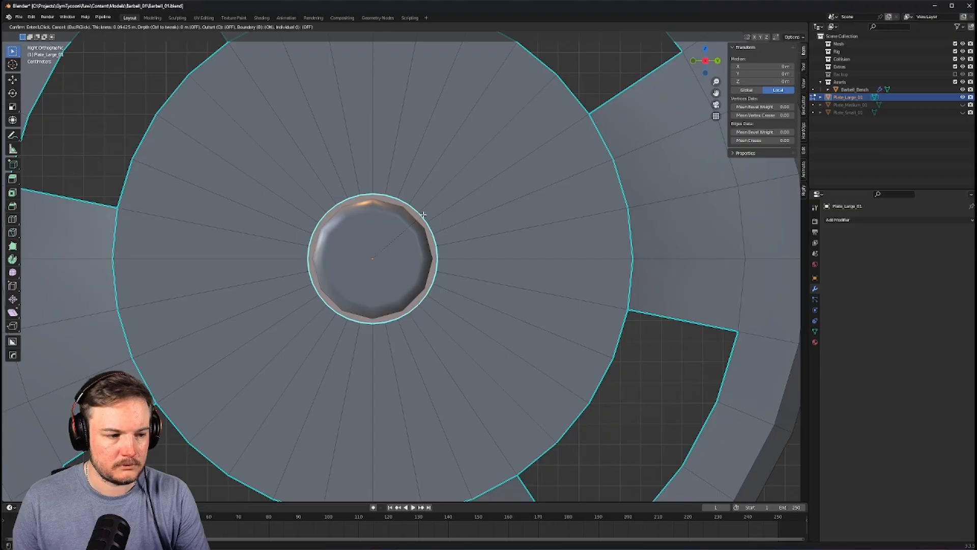
click(423, 215)
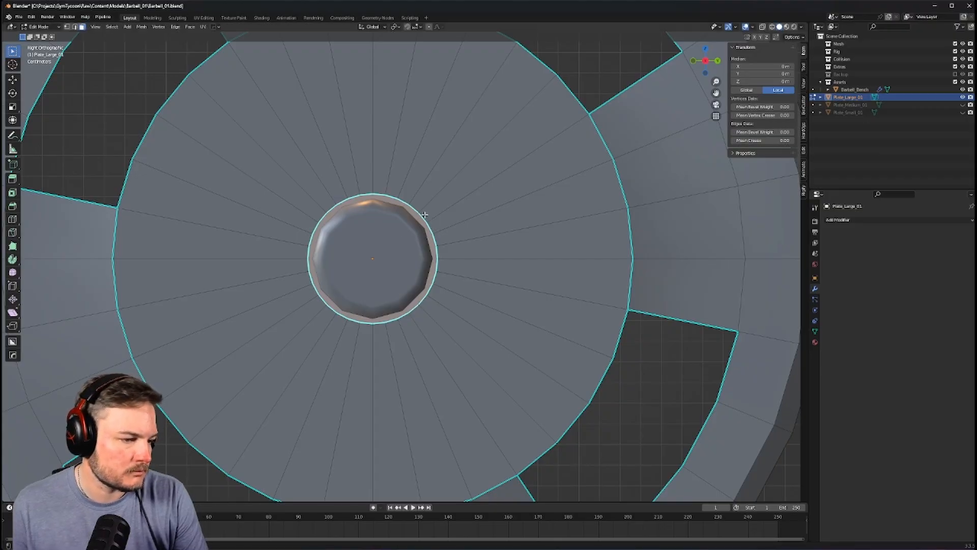
Inset the small central faces slightly again and scale them inward along the X axis to recess them
middle_drag(495, 200, 626, 198)
scroll(617, 207, down, 4)
scroll(626, 197, up, 3)
key(i)
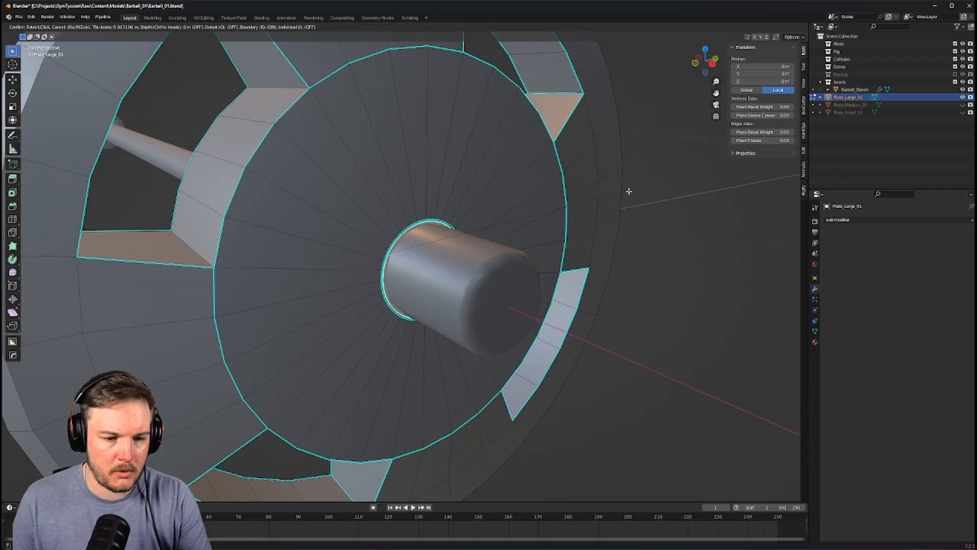
click(627, 193)
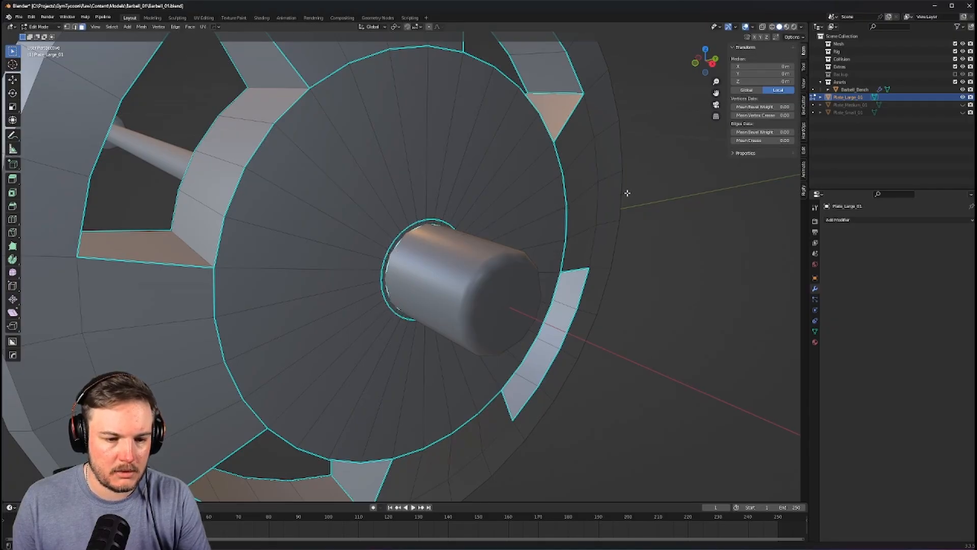
key(s)
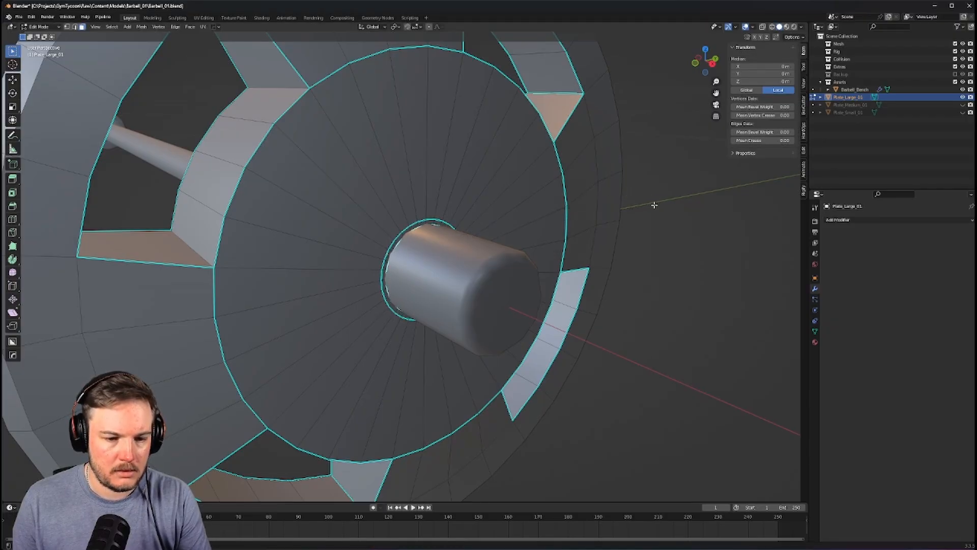
key(x)
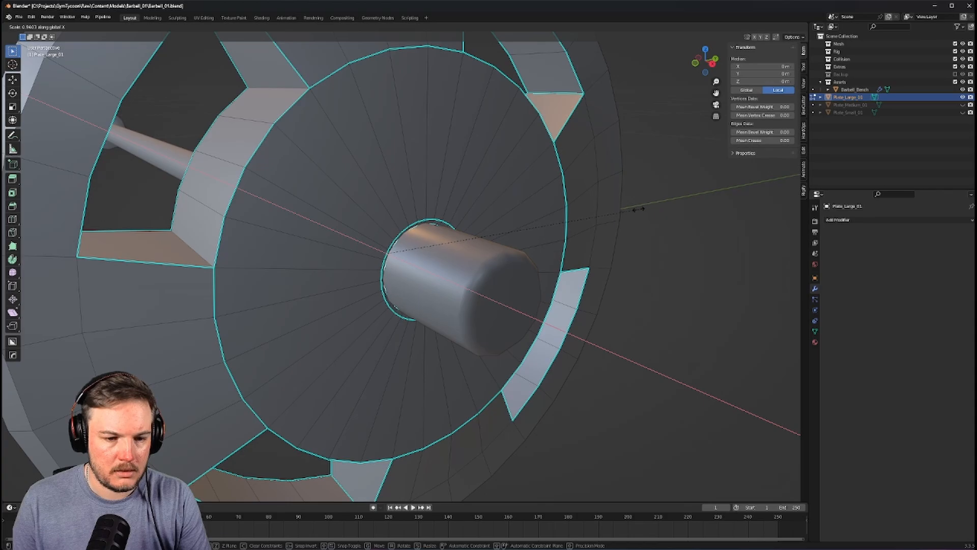
click(633, 211)
Select the outer rim loops of the central hole on both sides and scale them up in Y and Z, excluding X
middle_drag(565, 202, 526, 200)
key(Tab)
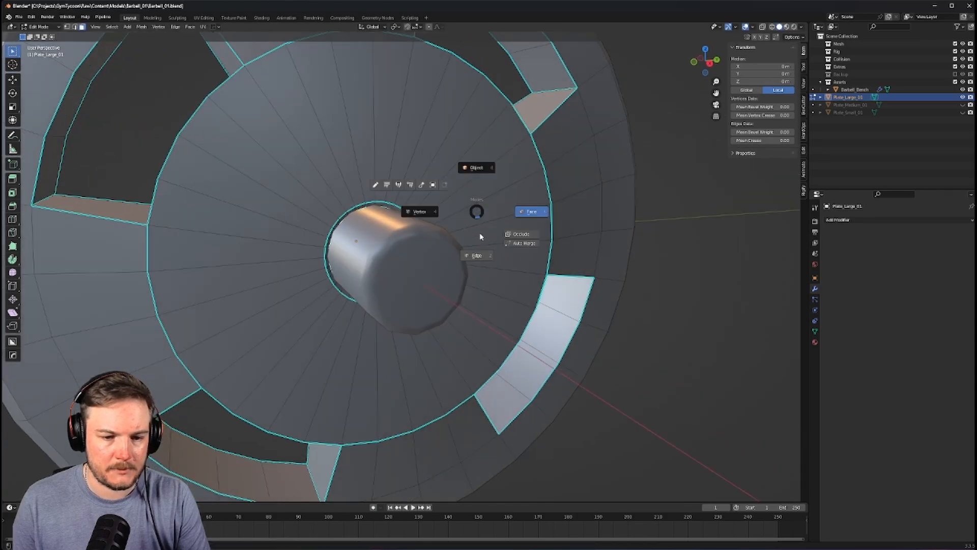
click(481, 242)
alt+click(406, 206)
middle_drag(404, 205, 524, 208)
alt+click(439, 208)
scroll(524, 210, down, 1)
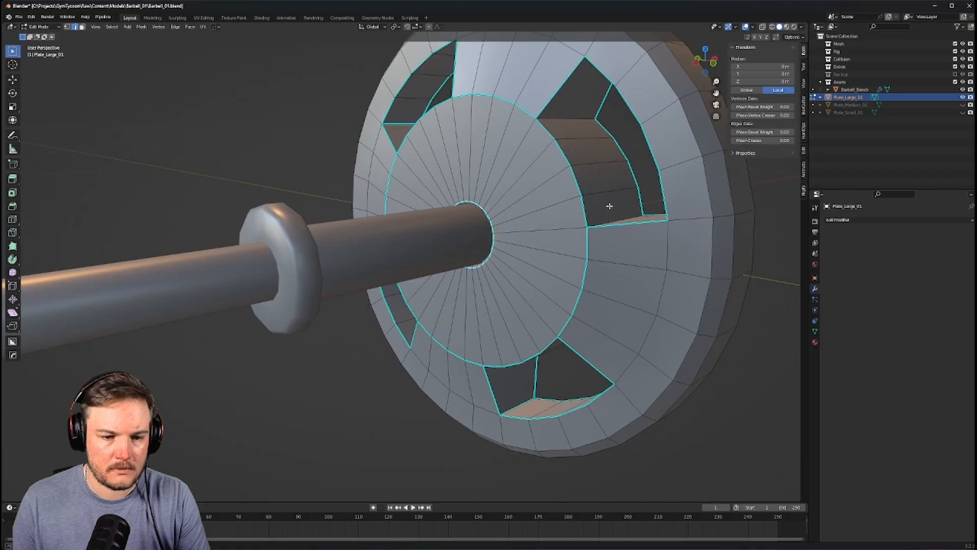
middle_drag(607, 207, 533, 202)
key(s)
key(shift+x)
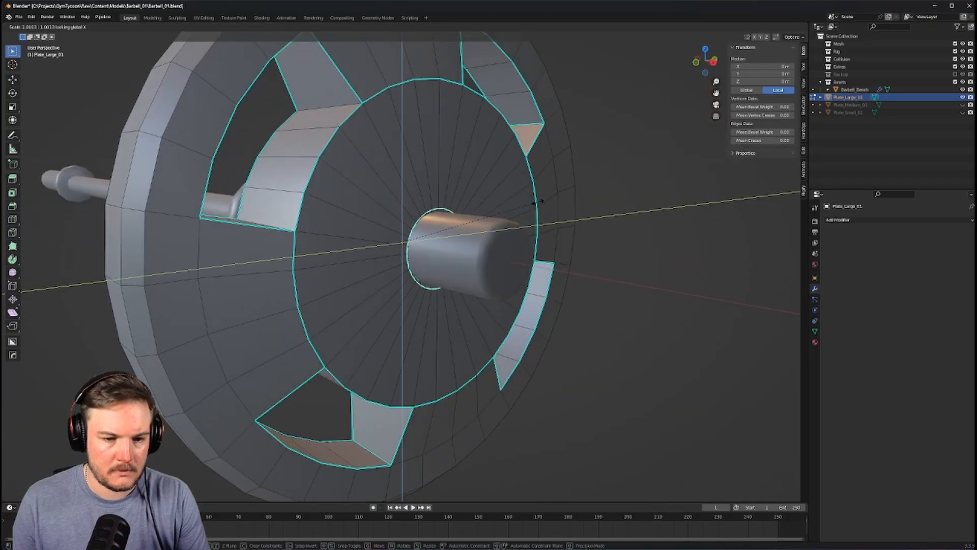
click(727, 160)
scroll(687, 184, up, 3)
middle_drag(685, 185, 451, 198)
key(Tab)
click(429, 229)
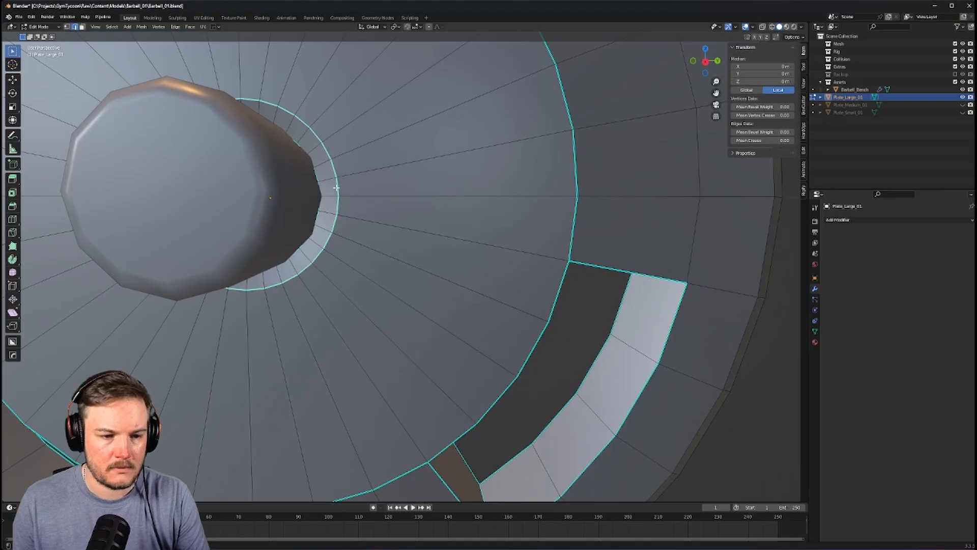
Scale the selected rim loops of the large plate's central hole along the X axis
middle_drag(318, 176, 535, 185)
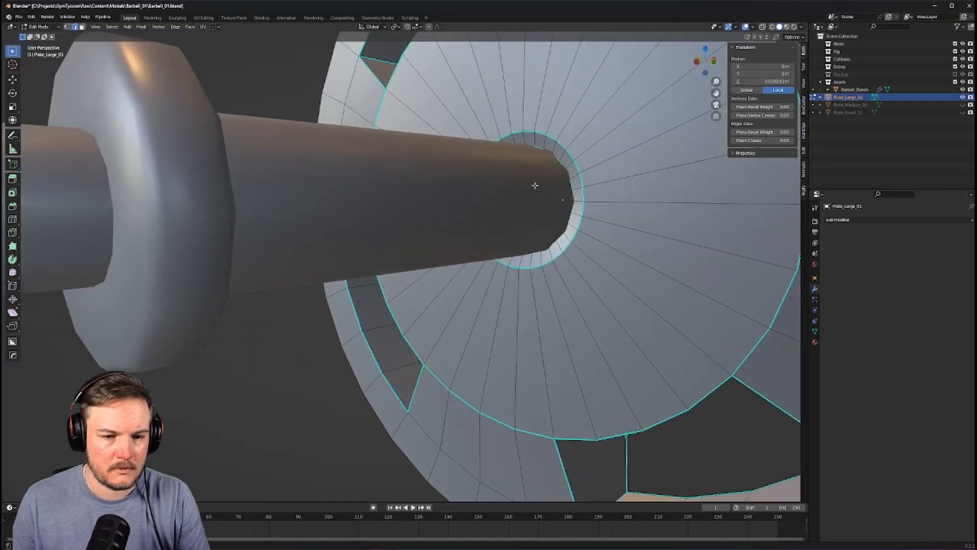
middle_drag(687, 188, 574, 210)
key(s)
key(x)
click(651, 211)
Isolate the large plate from the other objects and delete its recessed central faces on both sides to open the hole
key(Tab)
click(571, 173)
key(shift+h)
key(Tab)
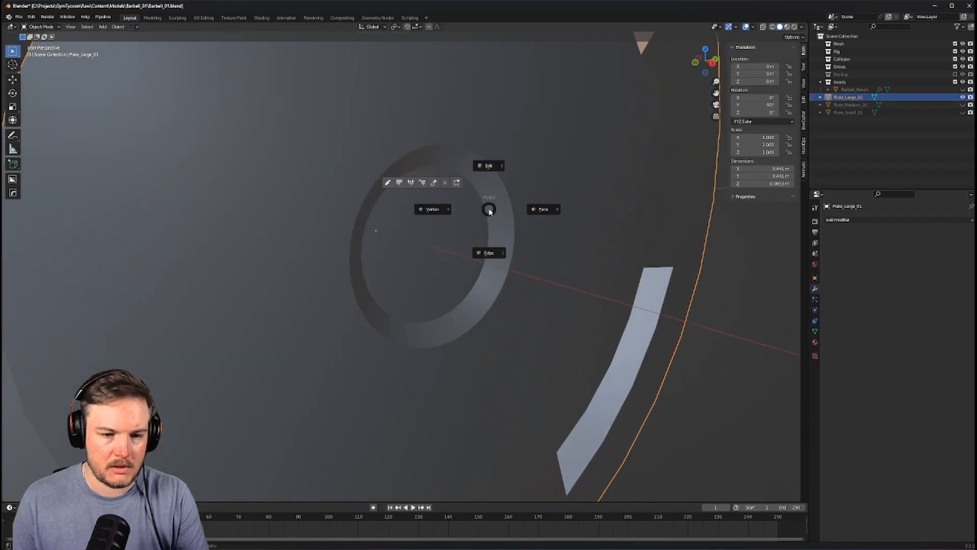
click(424, 235)
mouse_move(424, 234)
middle_down()
mouse_move(468, 225)
mouse_move(430, 219)
middle_up()
key(x)
click(470, 224)
Search the add-on preferences for "mach" and activate the Smart Edge tool of MACHIN3tools
key(Tab)
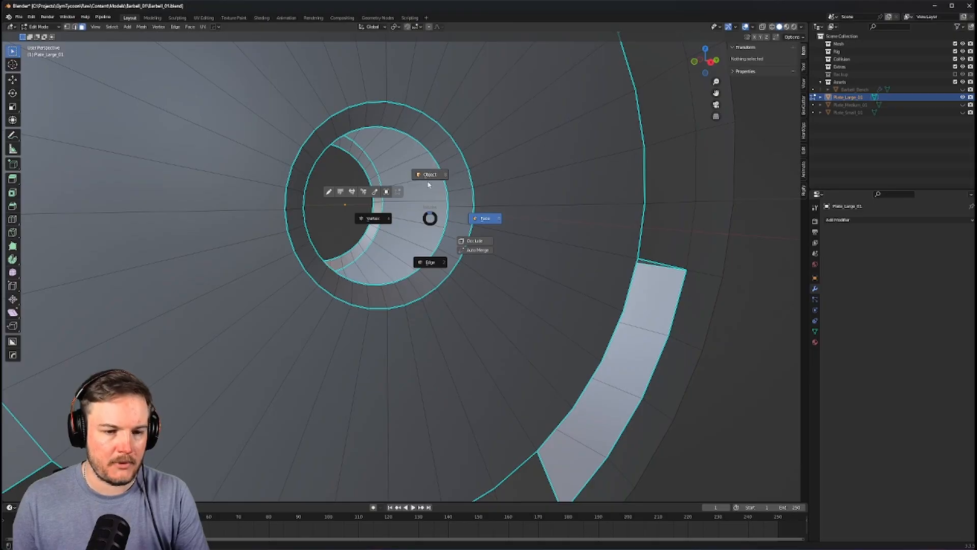
key(Escape)
key(F4)
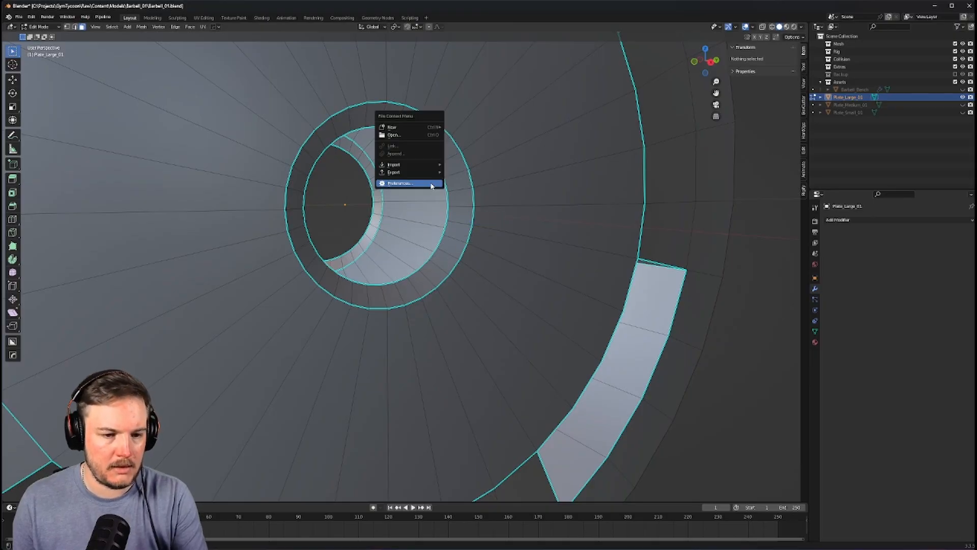
click(431, 183)
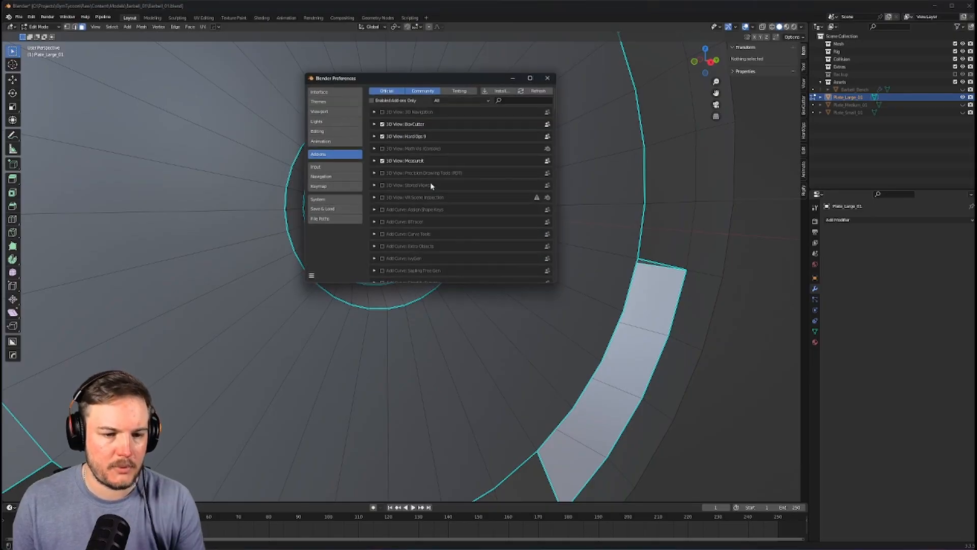
click(522, 100)
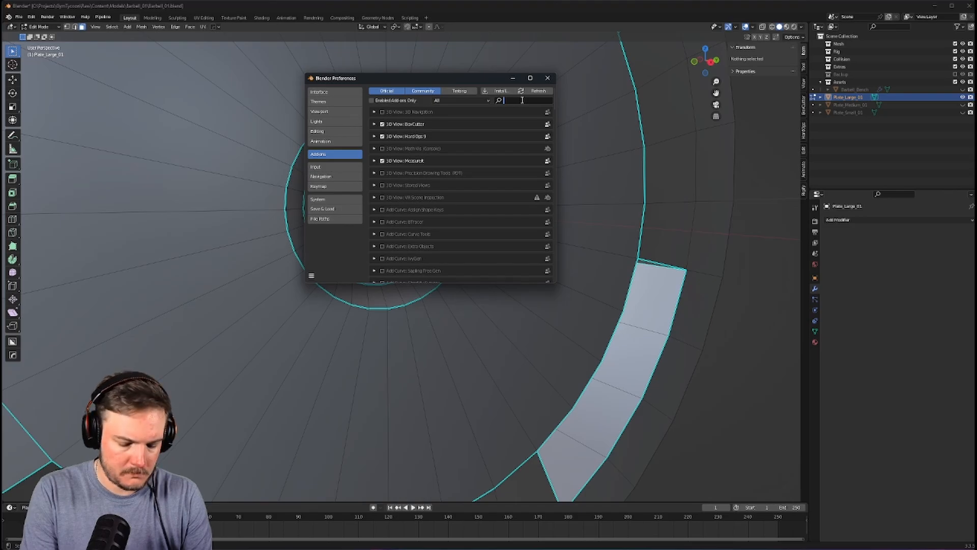
text(machin)
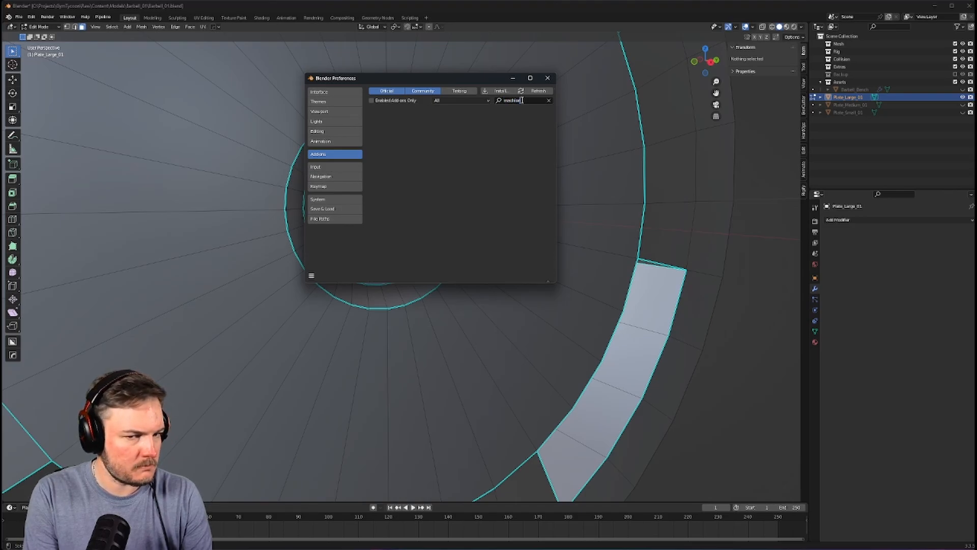
key(BackSpace)
key(BackSpace)
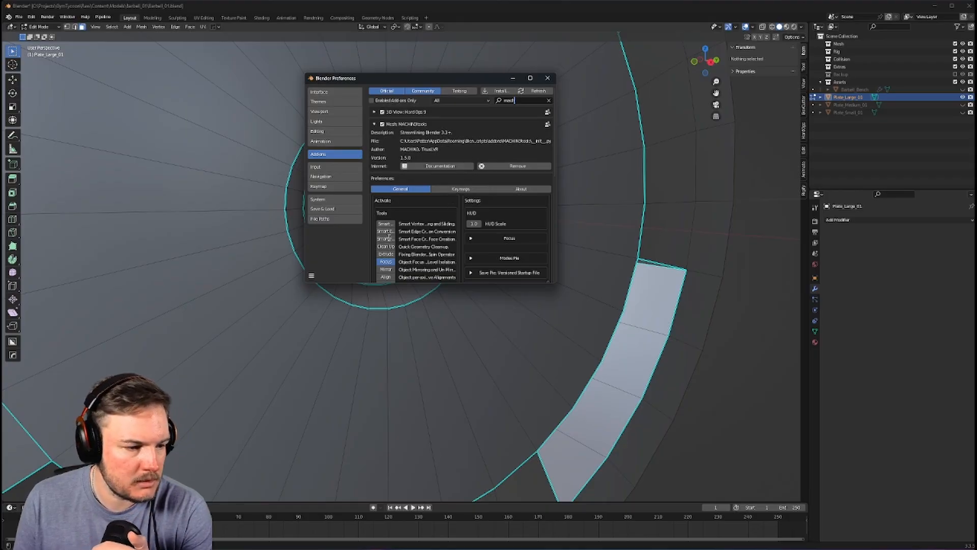
drag(304, 284, 159, 311)
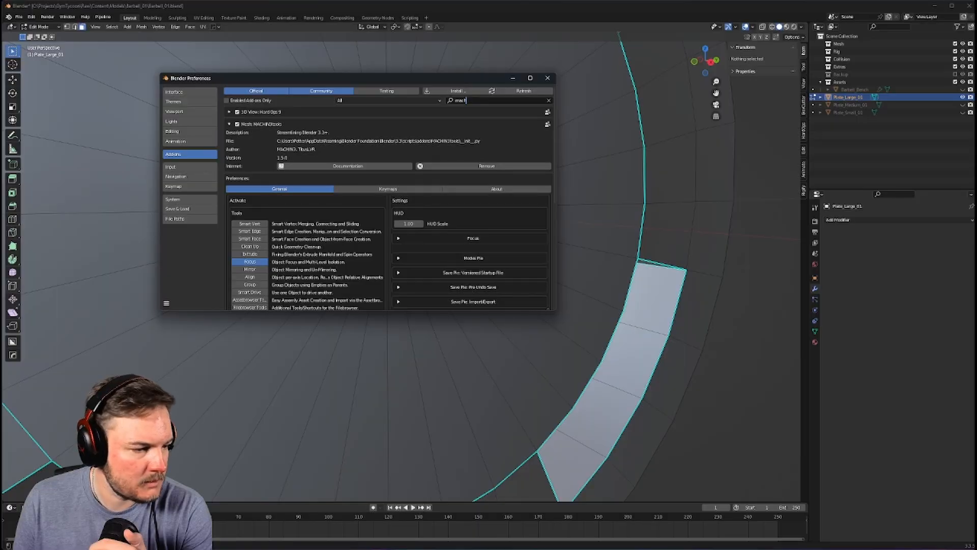
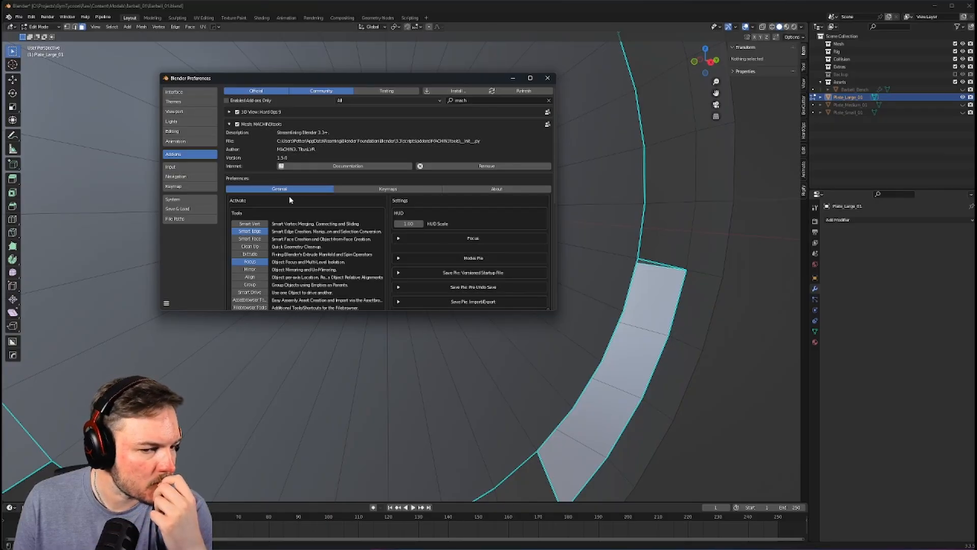
click(548, 82)
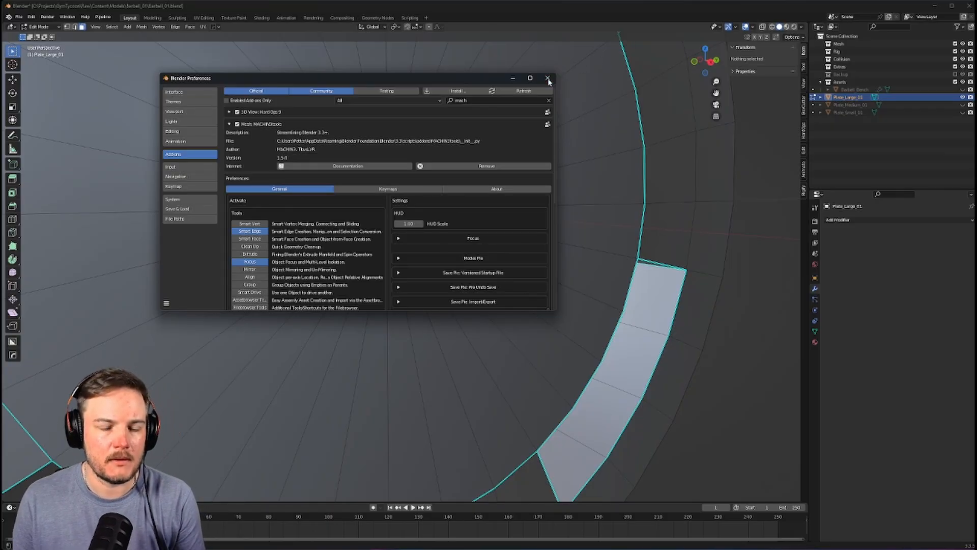
Select the open edge loops on both sides of the large plate's central hole and bridge them with an inner wall
middle_drag(643, 108, 654, 117)
key(Tab)
click(450, 277)
alt+click(450, 276)
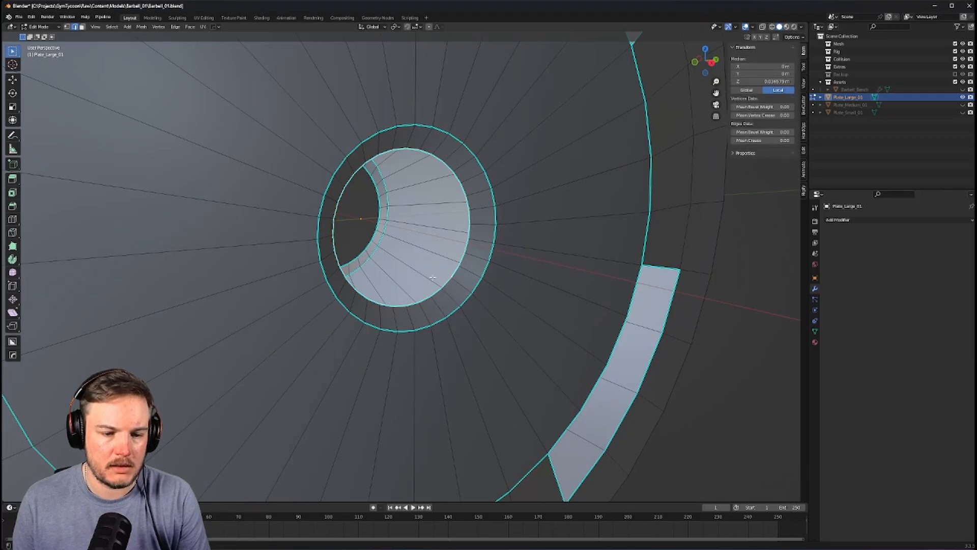
alt+shift+click(366, 252)
middle_drag(561, 200, 559, 200)
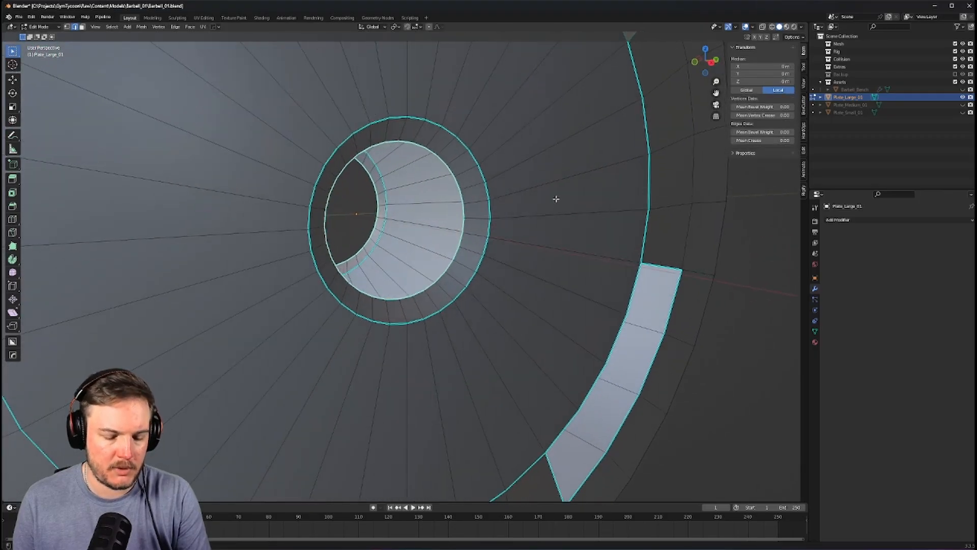
key(ctrl+e)
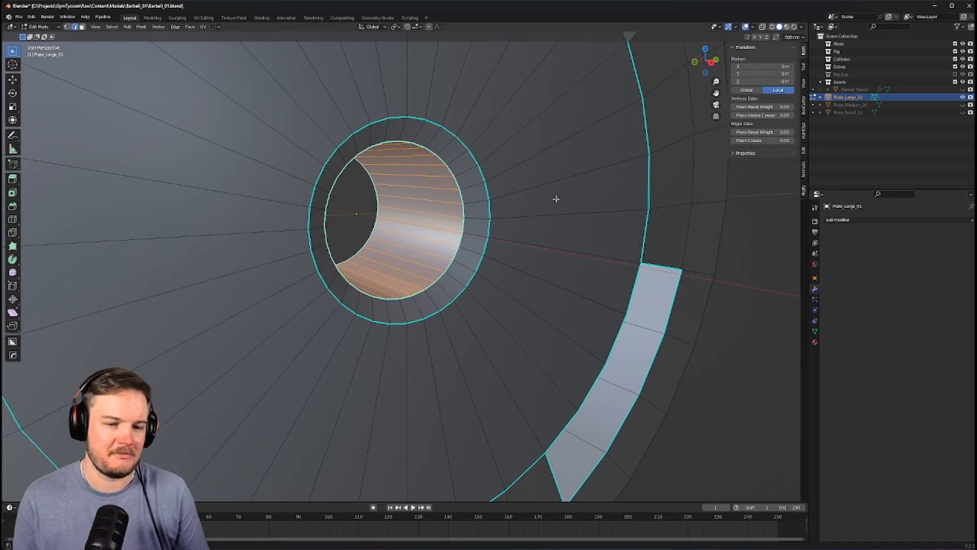
Return to Object Mode and examine the large plate's bridged central hole and slots from several angles
scroll(509, 203, down, 4)
key(Tab)
middle_drag(460, 207, 534, 151)
click(451, 170)
scroll(540, 128, up, 2)
scroll(555, 138, down, 3)
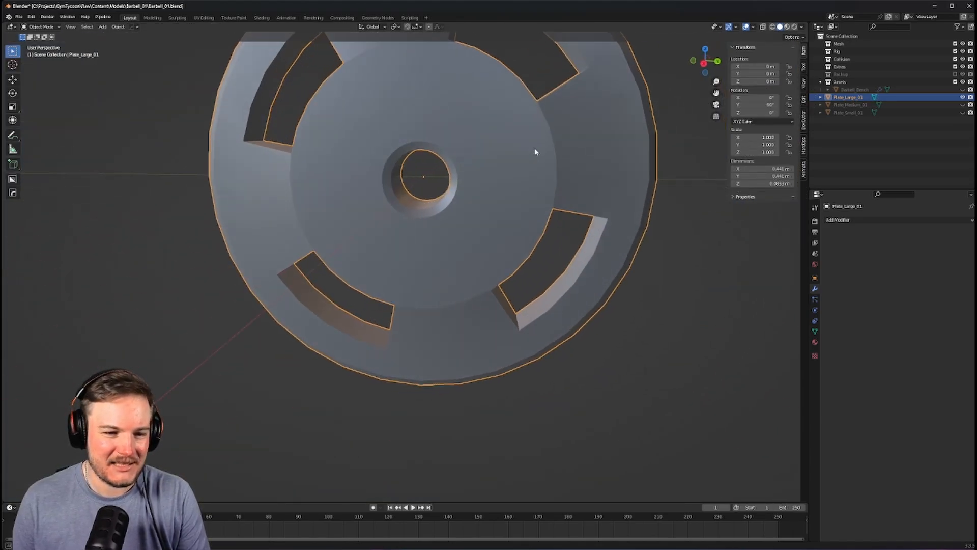
scroll(541, 151, up, 2)
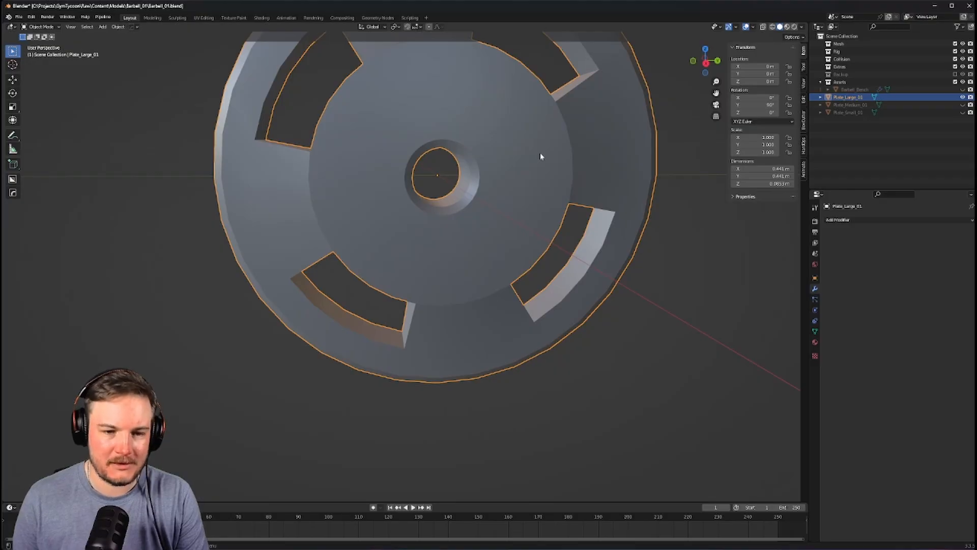
scroll(539, 152, down, 4)
middle_drag(536, 163, 608, 194)
Apply all transforms to the large plate and move it about 0.23 m in the negative X direction
key(ctrl+a)
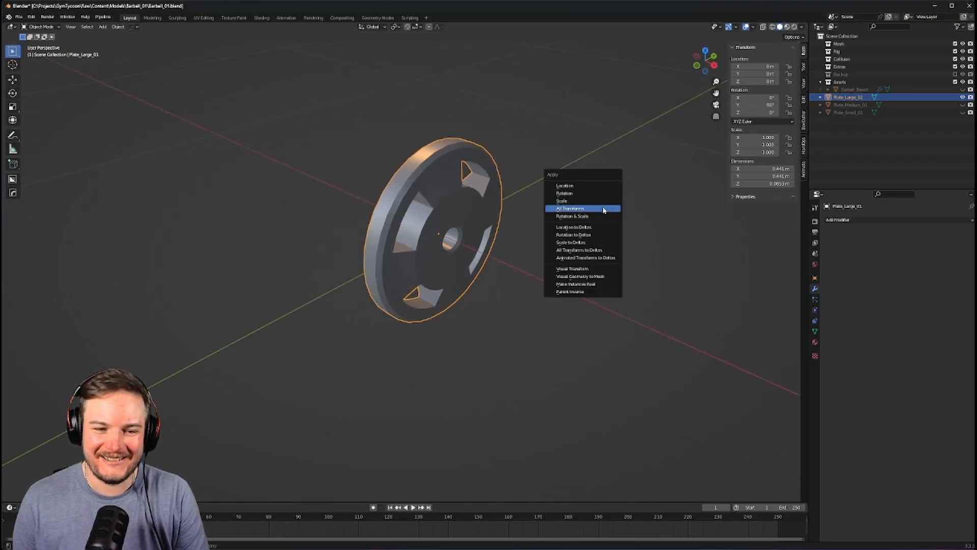
click(603, 209)
key(g)
key(x)
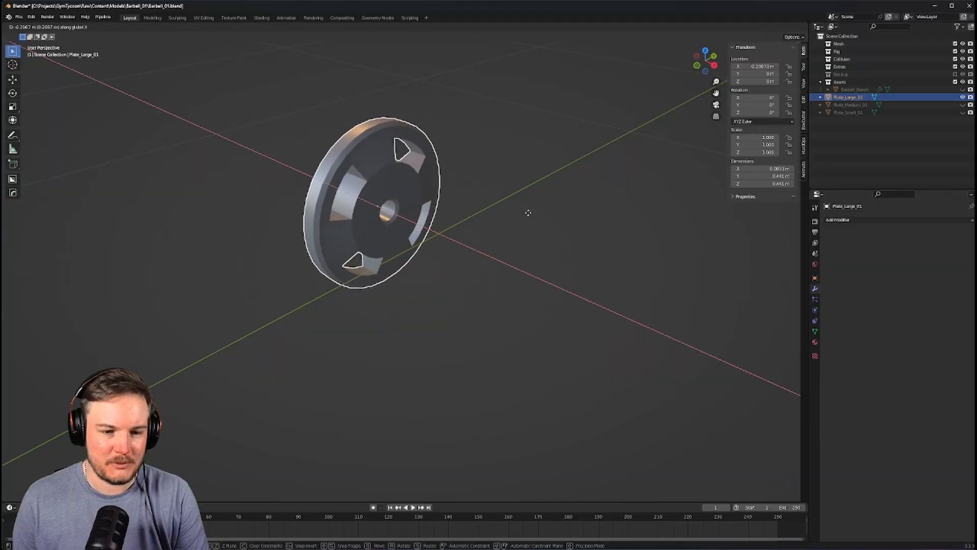
click(522, 213)
Unhide and select Plate_Medium_01, and open it in Edit Mode with edge selection
click(962, 104)
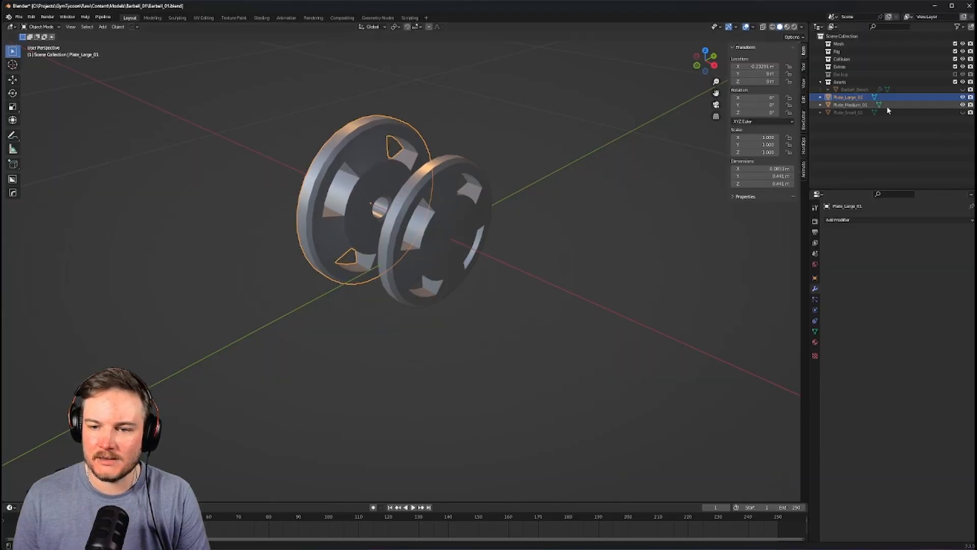
click(850, 105)
key(KP_3)
scroll(496, 231, up, 5)
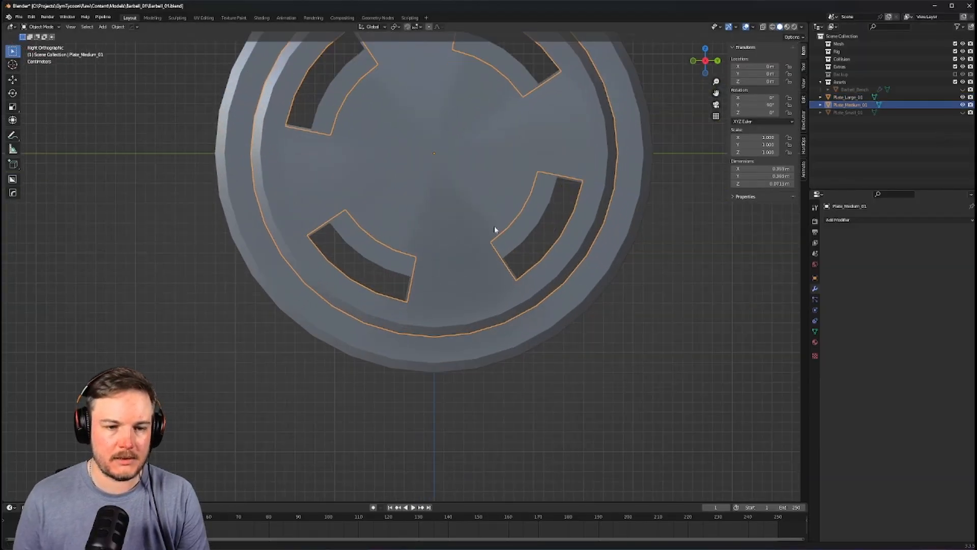
key(Tab)
middle_drag(448, 218, 516, 228)
click(431, 213)
key(Tab)
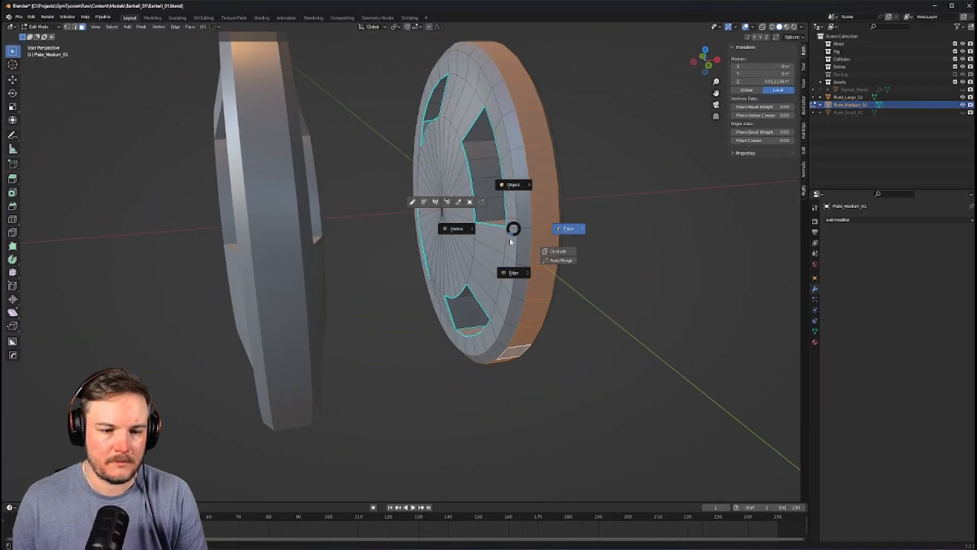
click(511, 254)
Dissolve the radial edges meeting at the centre on both sides of the medium plate, leaving a single central face per side
click(441, 206)
right_click(441, 206)
middle_drag(441, 206, 390, 203)
click(451, 213)
key(c)
click(471, 229)
right_click(471, 230)
middle_drag(472, 230, 452, 218)
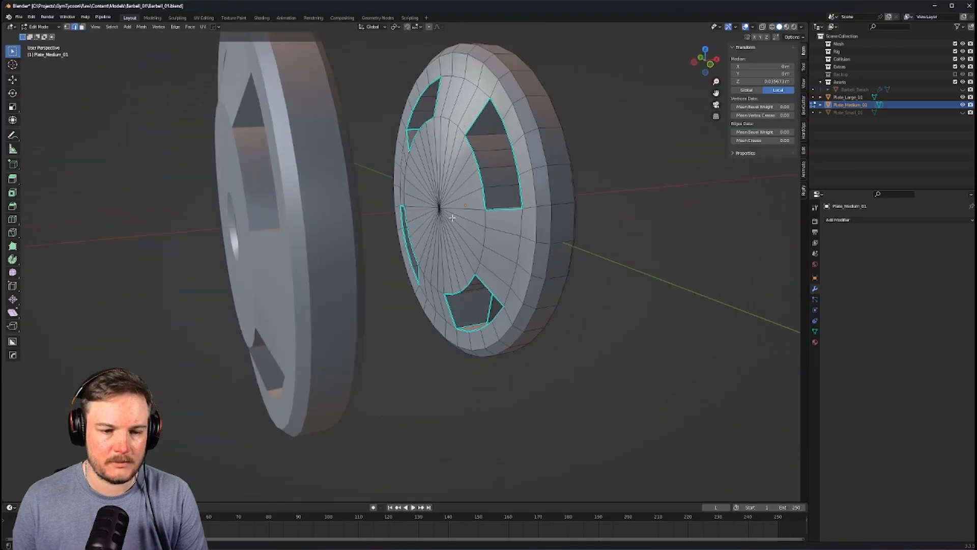
click(442, 208)
right_click(445, 208)
key(ctrl+x)
Select the central faces on both sides of the medium plate and inset them to match the outline of the large plate's central hole
middle_drag(662, 212, 552, 207)
key(3)
click(524, 217)
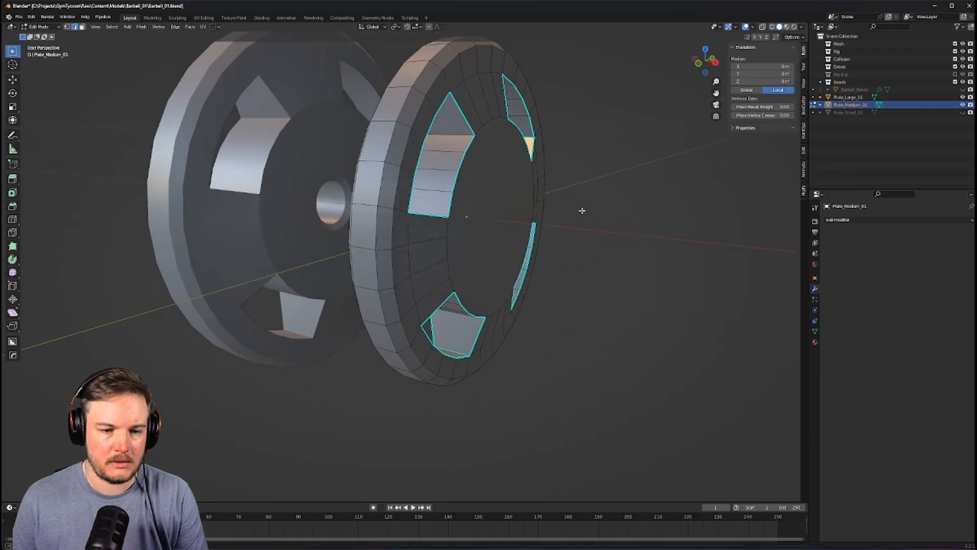
shift+click(430, 209)
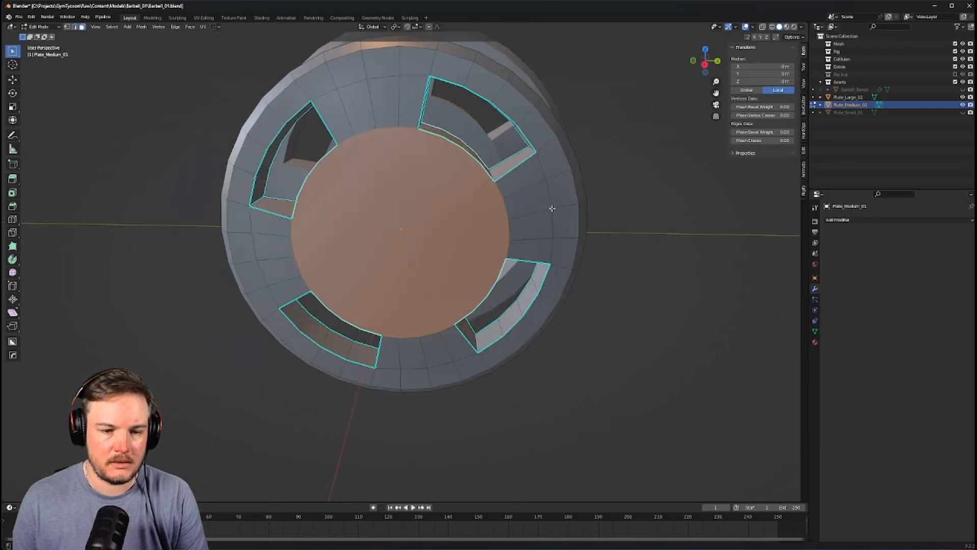
key(KP_3)
scroll(544, 211, up, 3)
scroll(544, 212, down, 1)
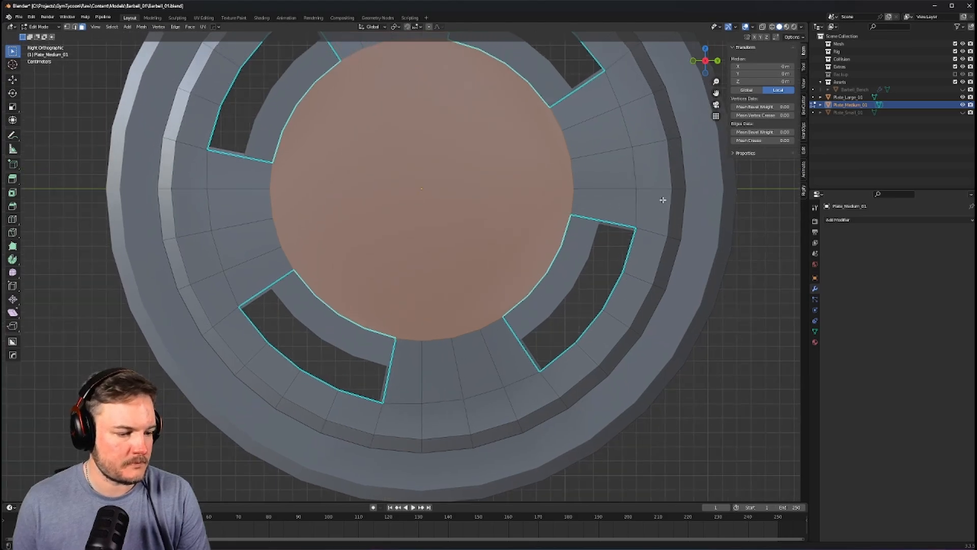
key(i)
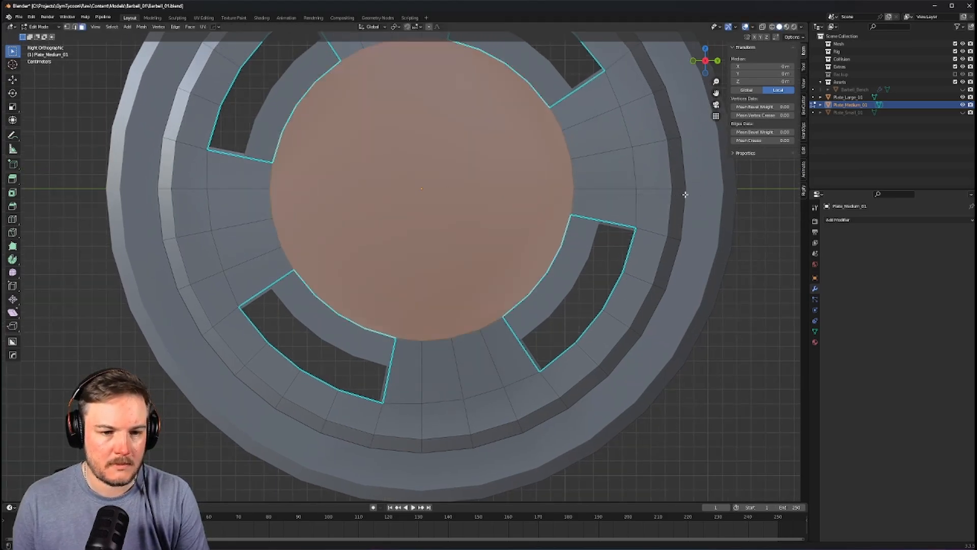
click(585, 202)
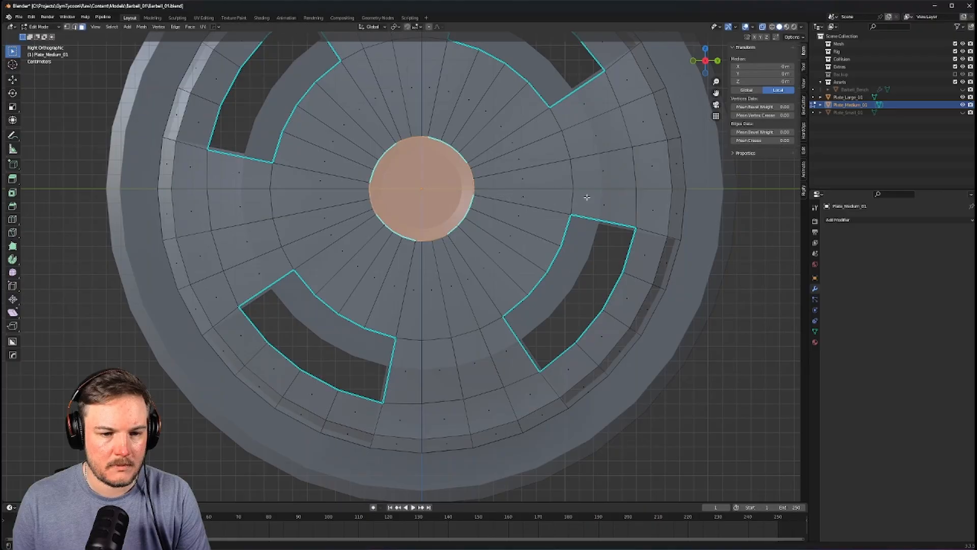
Switch to vertex selection, select the inset loop on one side of the medium plate and turn off X-ray display
scroll(586, 198, up, 5)
scroll(619, 203, down, 6)
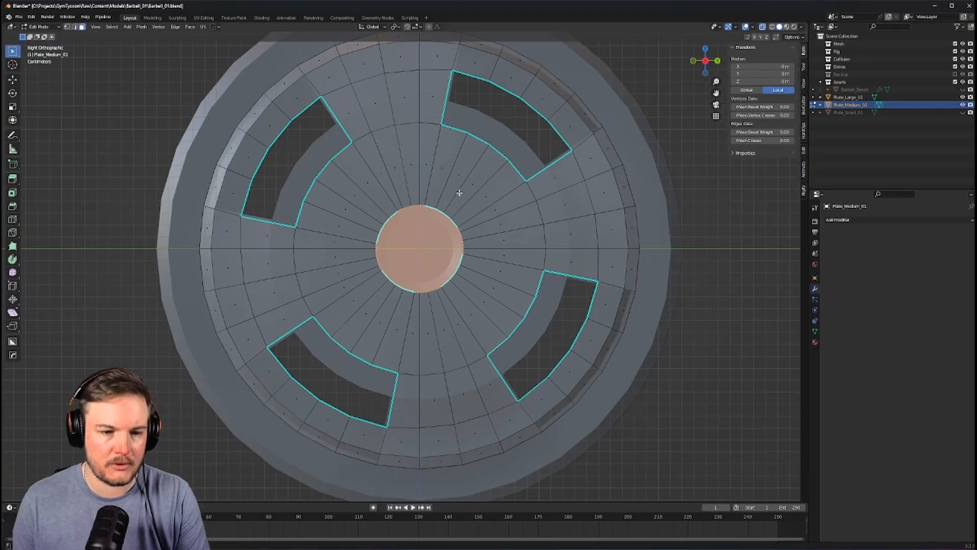
middle_drag(456, 192, 505, 204)
key(Tab)
click(447, 204)
scroll(482, 259, up, 3)
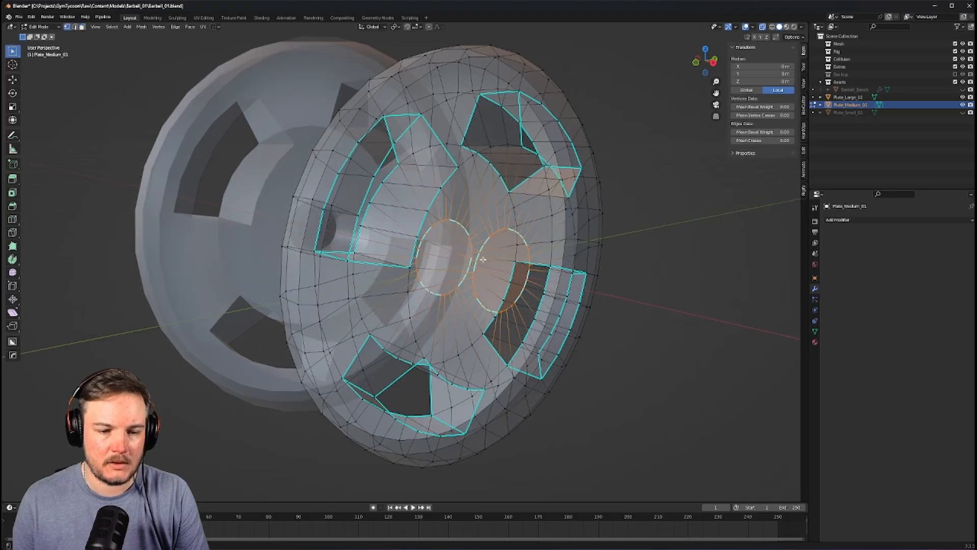
alt+click(492, 236)
key(alt+z)
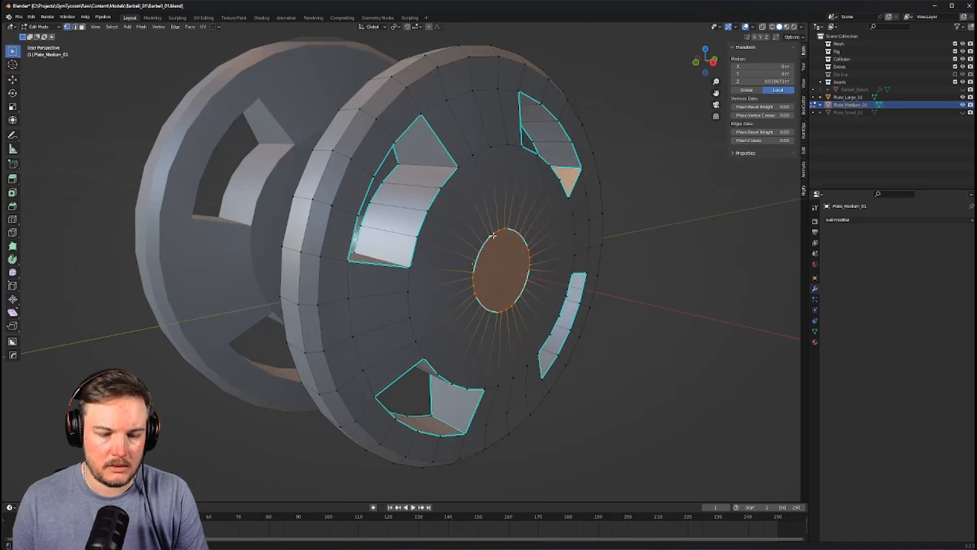
right_click(492, 235)
middle_drag(580, 216, 554, 224)
right_click(554, 224)
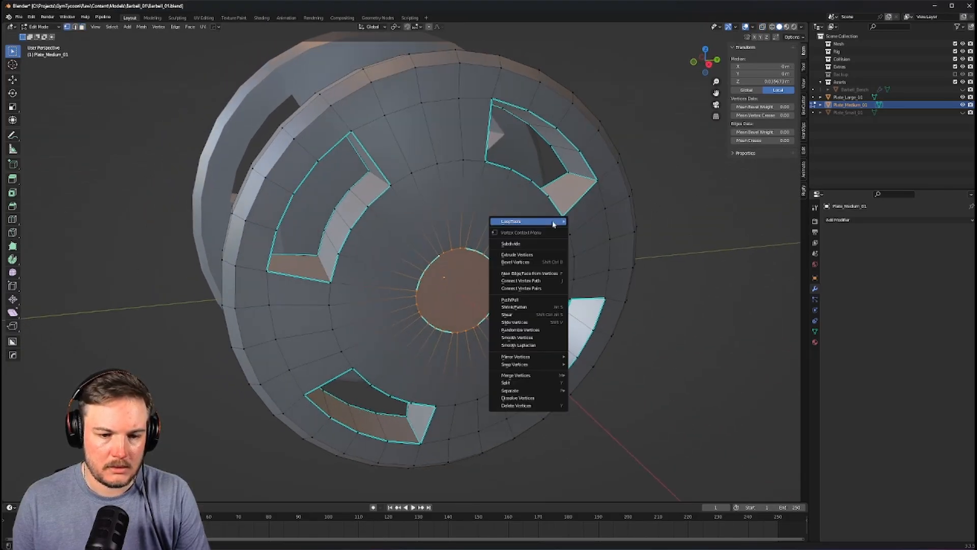
middle_drag(450, 247, 445, 235)
scroll(444, 235, up, 1)
right_click(462, 217)
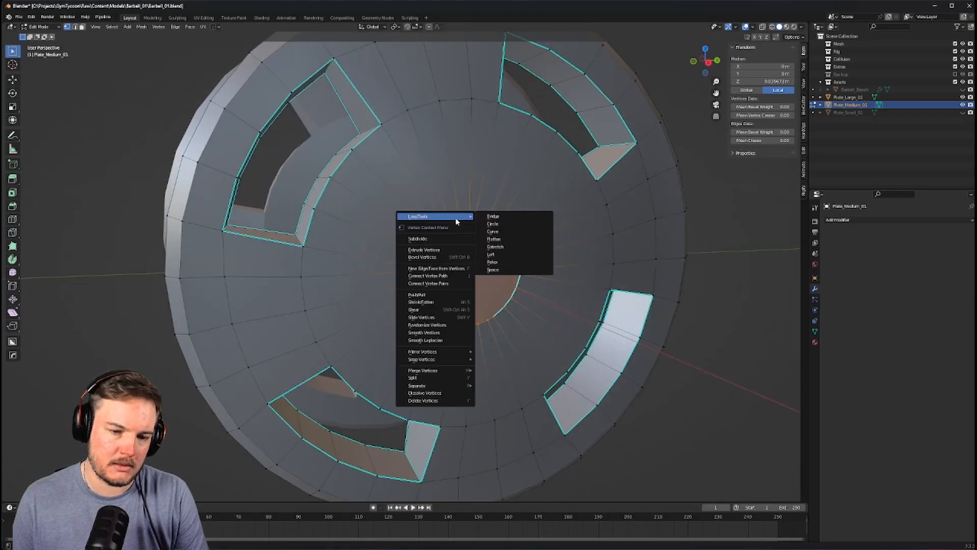
Select the vertex ring along the inner edges of the slots on one side of the medium plate and apply LoopTools Circle
click(316, 209)
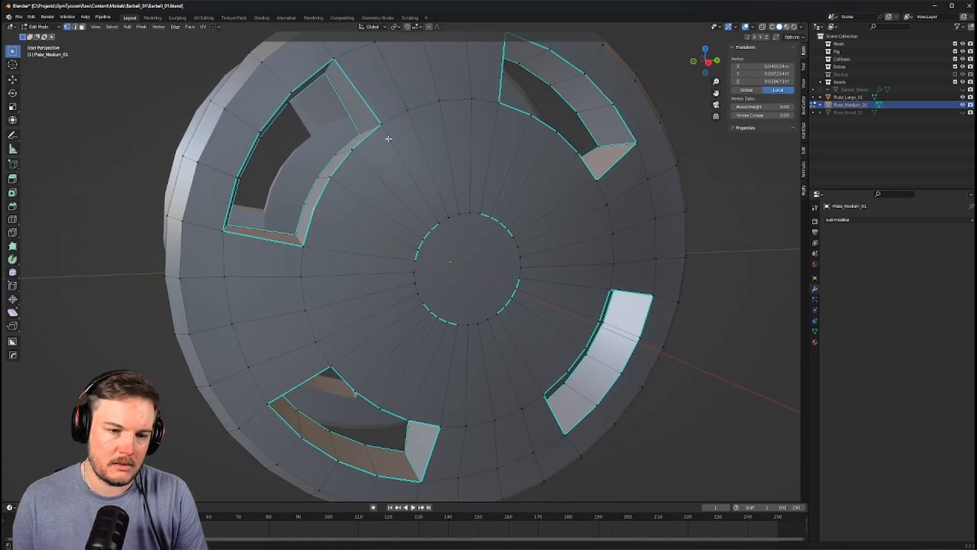
ctrl+click(383, 127)
ctrl+click(473, 103)
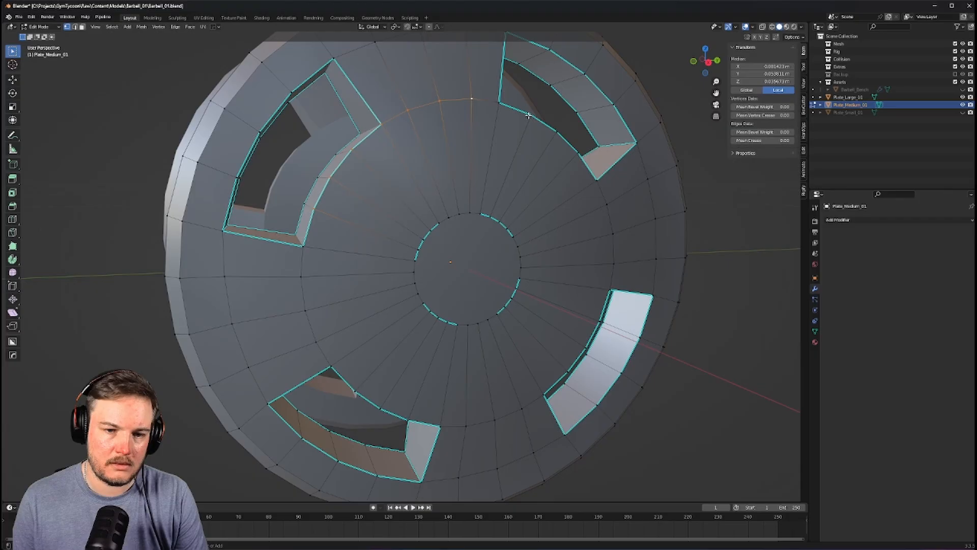
ctrl+click(596, 179)
ctrl+click(612, 264)
ctrl+click(587, 345)
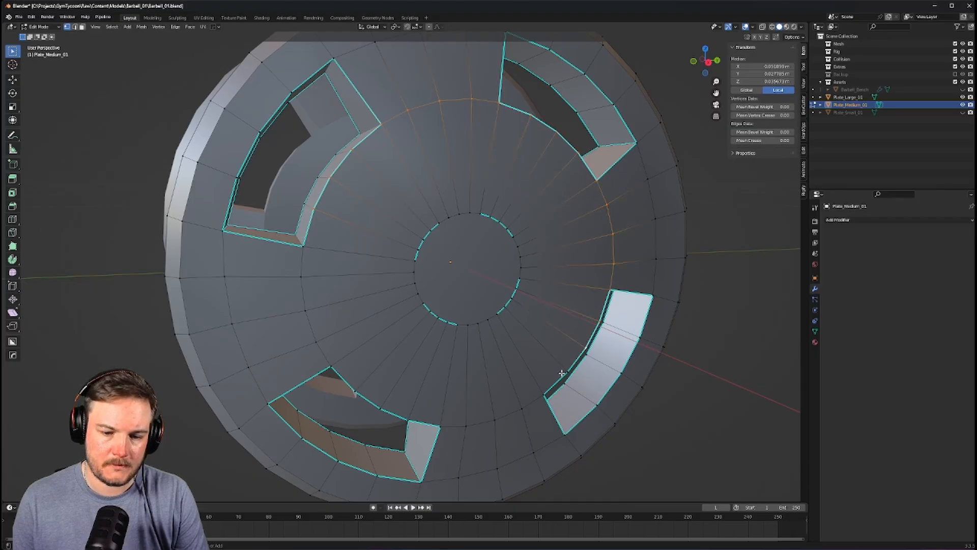
ctrl+click(519, 406)
ctrl+click(435, 419)
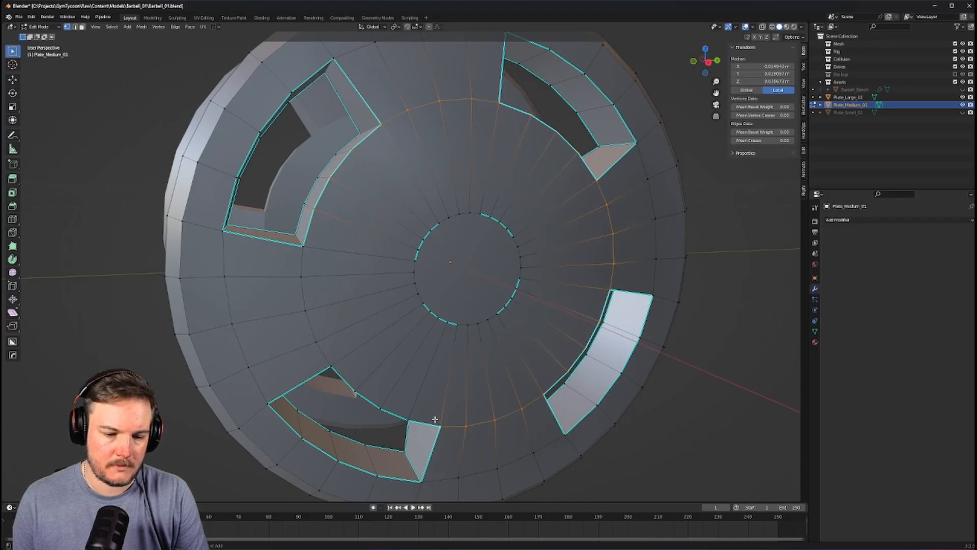
ctrl+click(364, 393)
ctrl+click(303, 249)
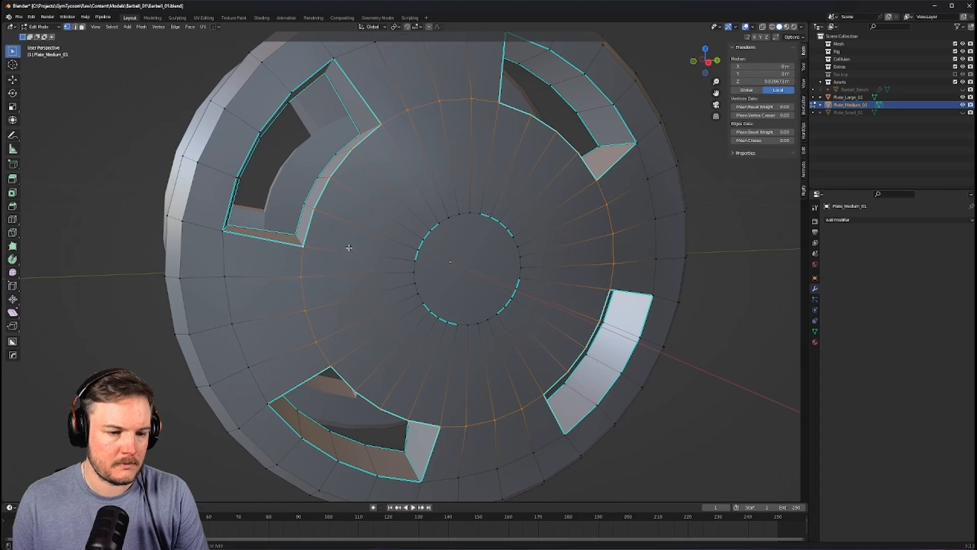
right_click(349, 248)
mouse_move(352, 248)
click(388, 254)
Select the vertex ring along the outer edges of the slots on the same side and make it circular with LoopTools Circle
middle_drag(386, 249, 280, 251)
click(282, 250)
ctrl+click(316, 164)
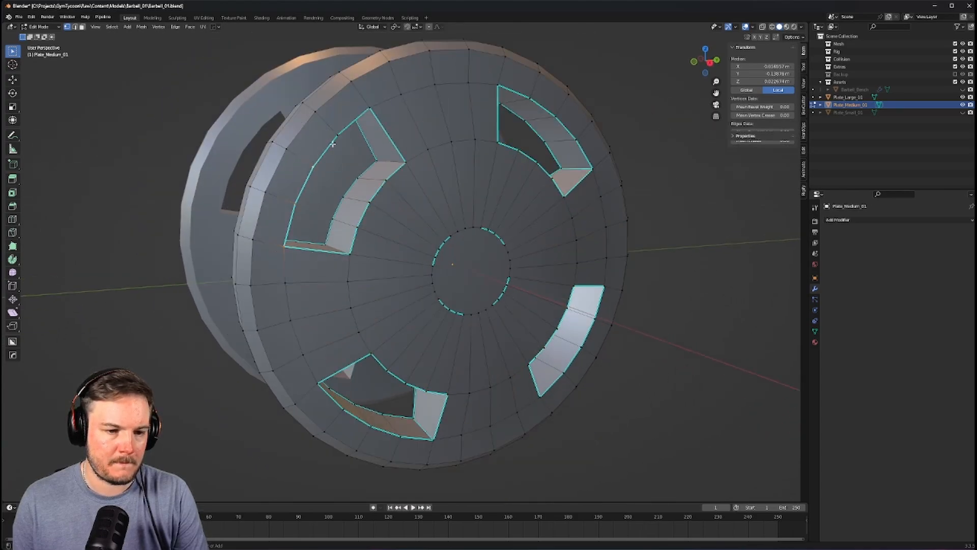
ctrl+click(370, 104)
ctrl+click(463, 81)
ctrl+click(529, 94)
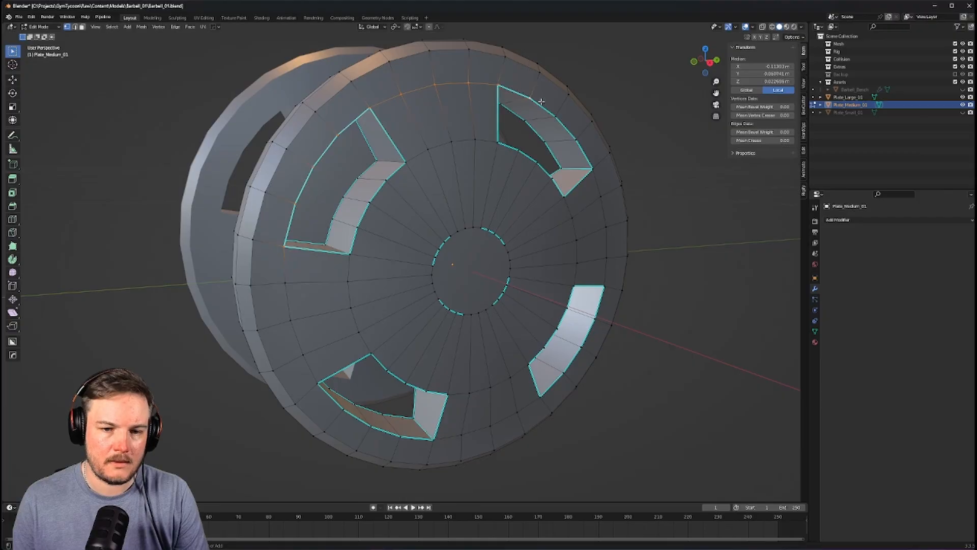
ctrl+click(592, 165)
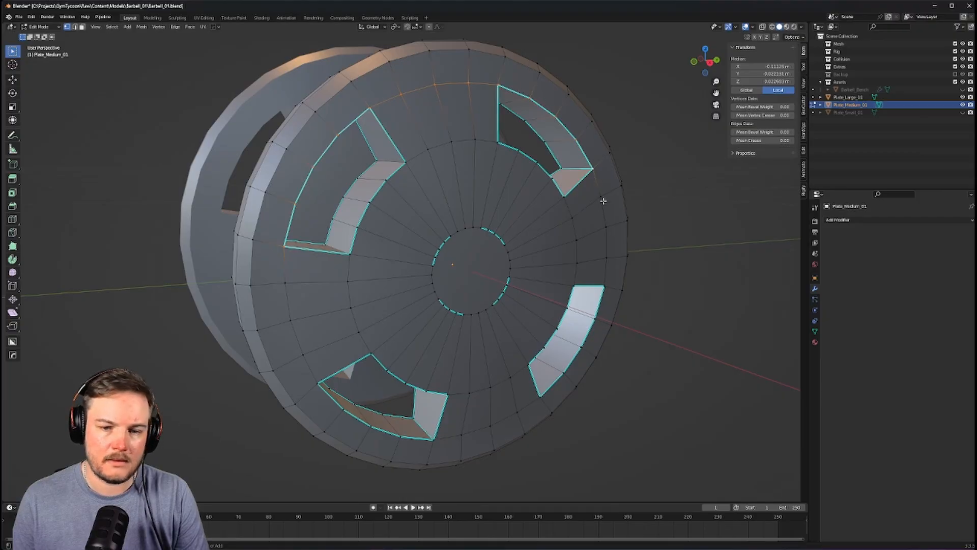
ctrl+click(611, 261)
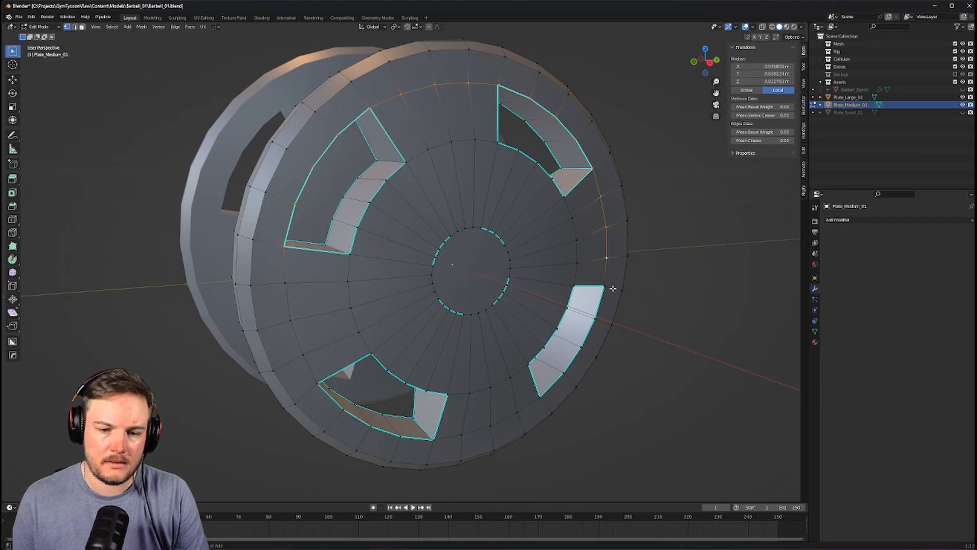
ctrl+click(460, 436)
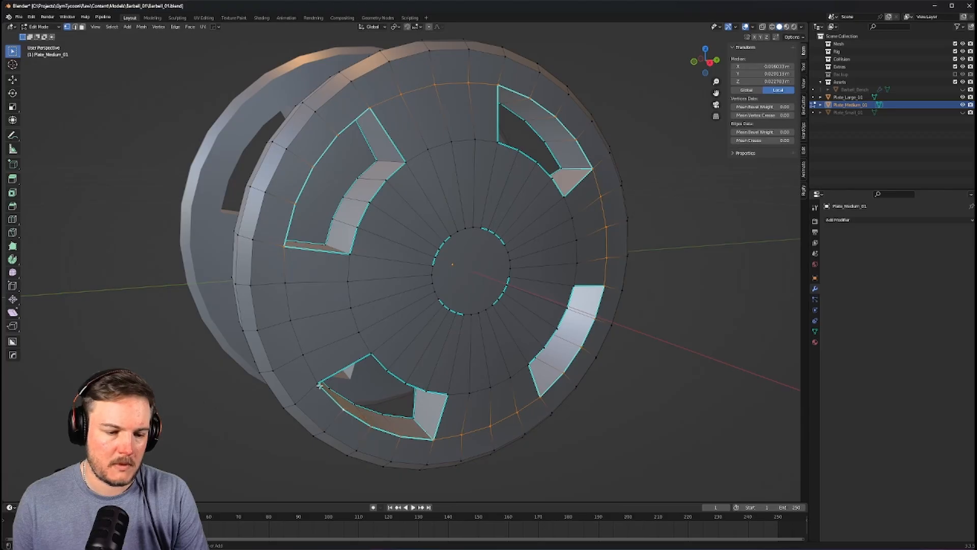
ctrl+click(290, 319)
ctrl+click(285, 283)
right_click(430, 257)
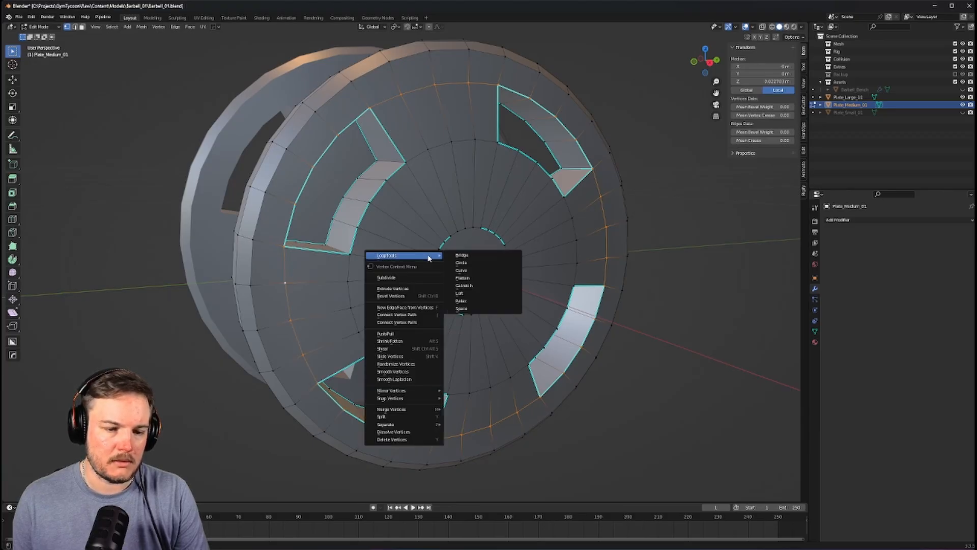
click(448, 259)
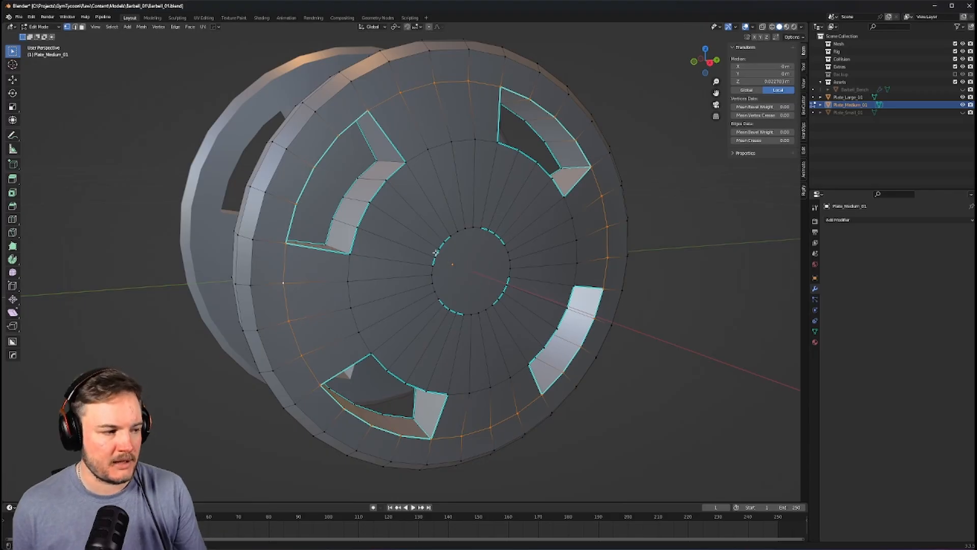
On the opposite side of the medium plate, select the vertex ring along the slots' outer edges and apply LoopTools Circle
middle_drag(440, 190, 535, 175)
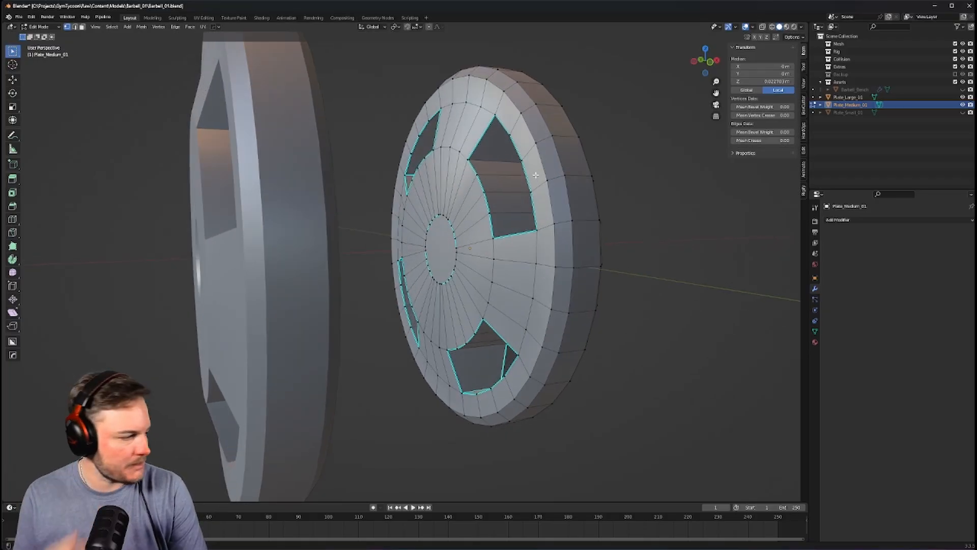
middle_drag(556, 176, 575, 170)
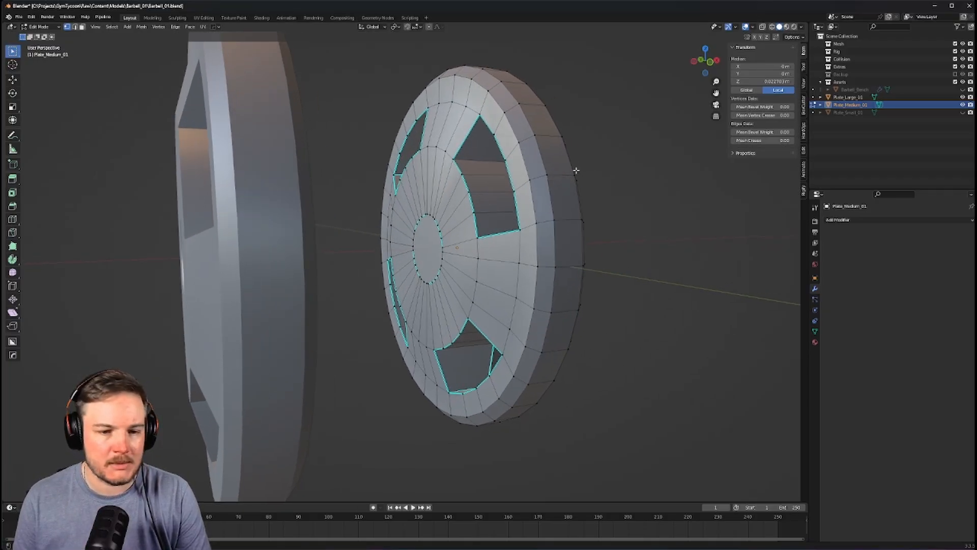
click(457, 100)
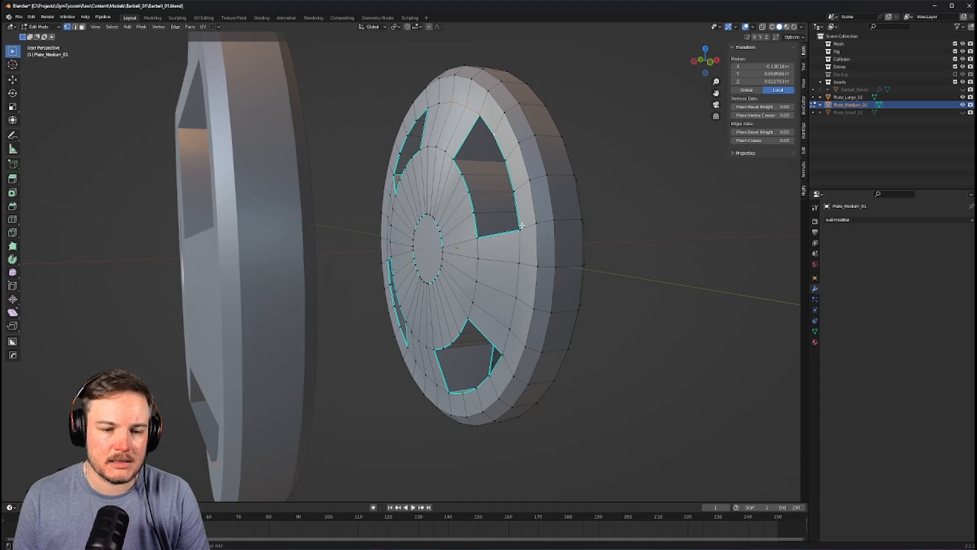
ctrl+click(502, 355)
middle_drag(503, 355, 528, 319)
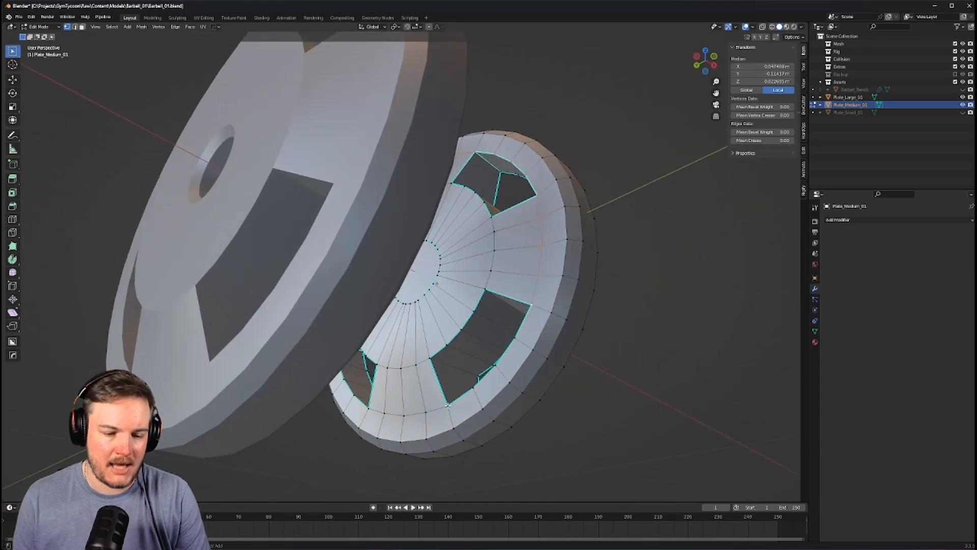
shift+click(447, 411)
middle_drag(488, 371, 306, 325)
ctrl+click(292, 326)
ctrl+click(246, 281)
middle_drag(254, 291, 220, 266)
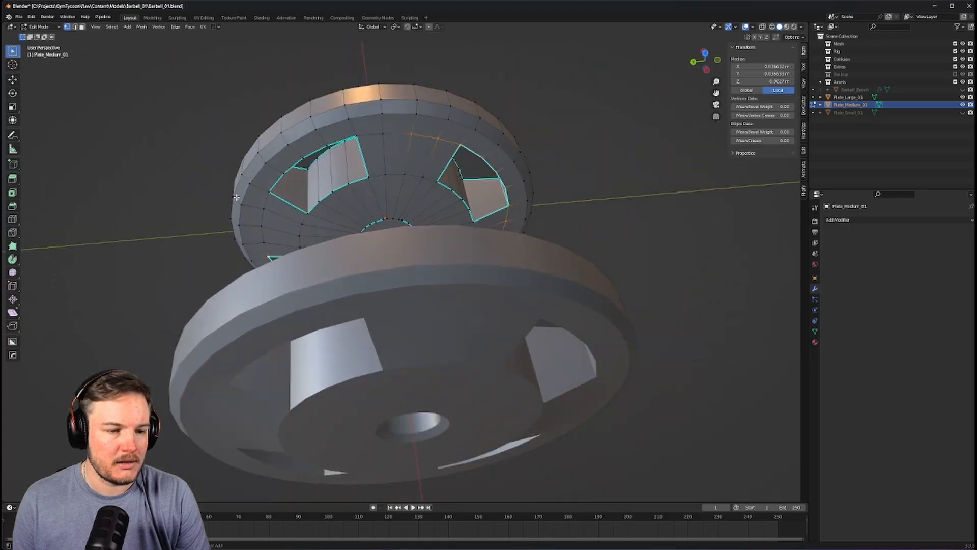
ctrl+click(269, 192)
ctrl+click(326, 143)
ctrl+click(383, 134)
middle_drag(383, 133, 458, 249)
right_click(412, 134)
mouse_move(414, 134)
click(447, 141)
Select the vertex ring along the slots' inner edges on this opposite side and make it circular with LoopTools Circle
scroll(458, 248, up, 3)
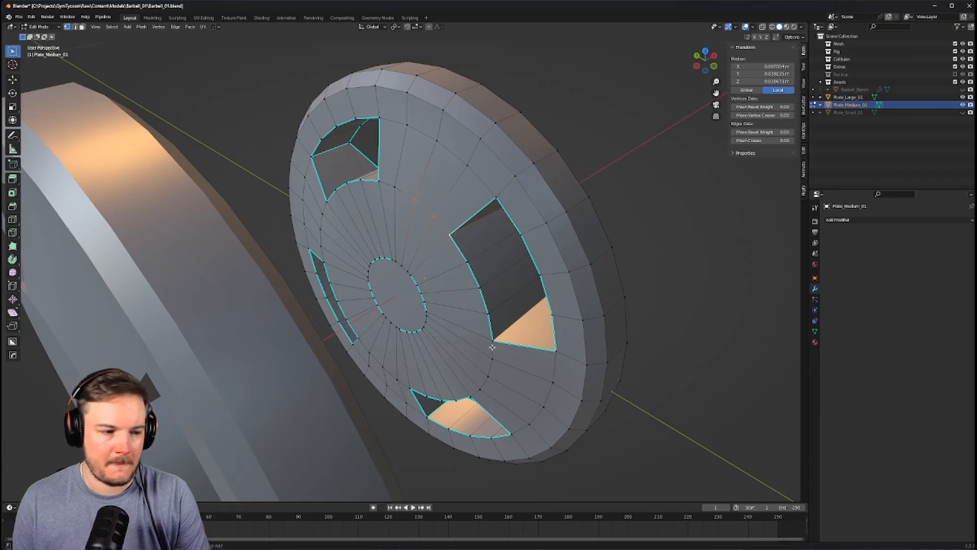
ctrl+click(491, 342)
middle_drag(492, 342, 571, 291)
ctrl+click(499, 362)
ctrl+click(494, 386)
ctrl+click(432, 368)
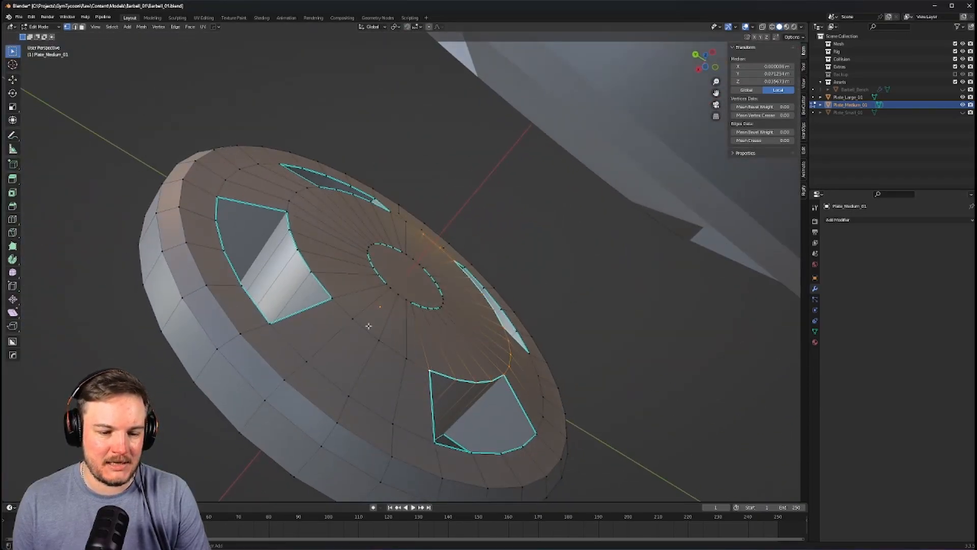
ctrl+click(359, 317)
middle_drag(345, 293, 323, 292)
ctrl+click(340, 281)
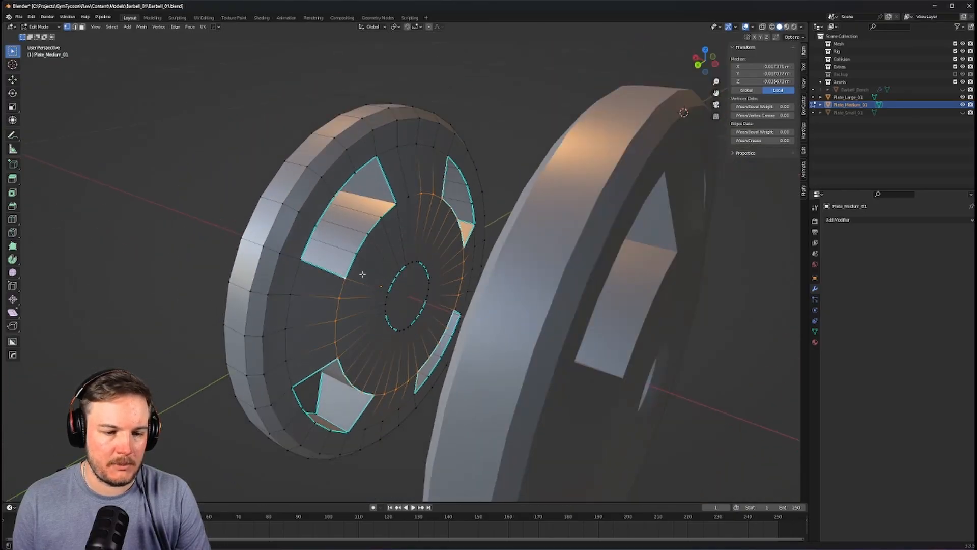
ctrl+click(409, 196)
right_click(421, 239)
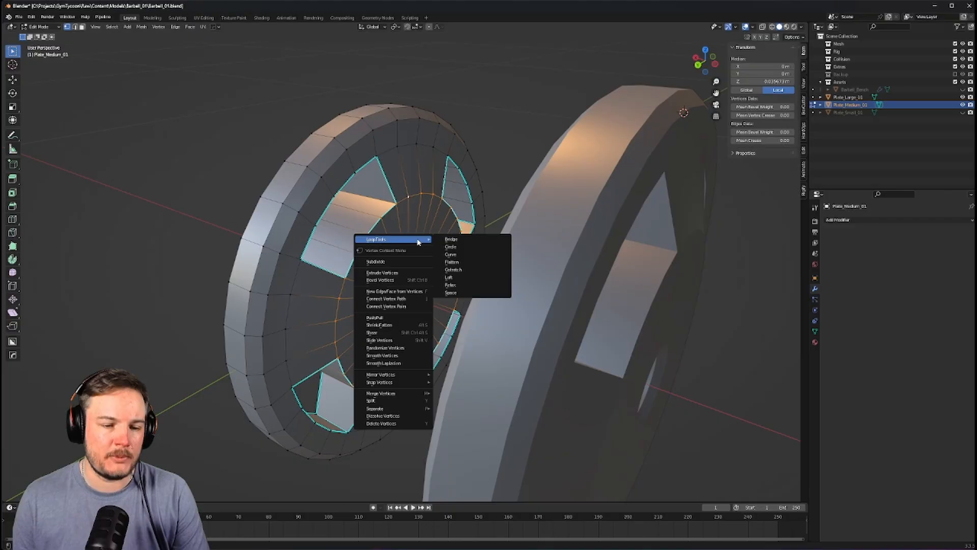
click(450, 247)
Select the loop around the central face on the other side of the medium plate and apply LoopTools Circle
middle_drag(448, 245, 411, 219)
scroll(412, 219, up, 2)
alt+click(403, 206)
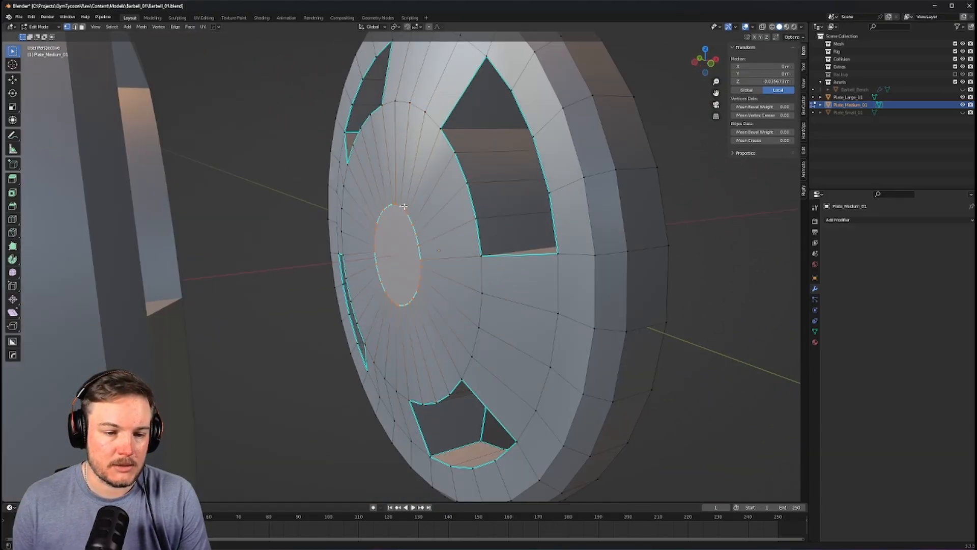
right_click(431, 215)
mouse_move(431, 214)
click(466, 222)
Select the central faces on both sides of the medium plate and inset them to match the inner edge of the large plate's hole
middle_drag(465, 221, 456, 269)
scroll(458, 266, down, 2)
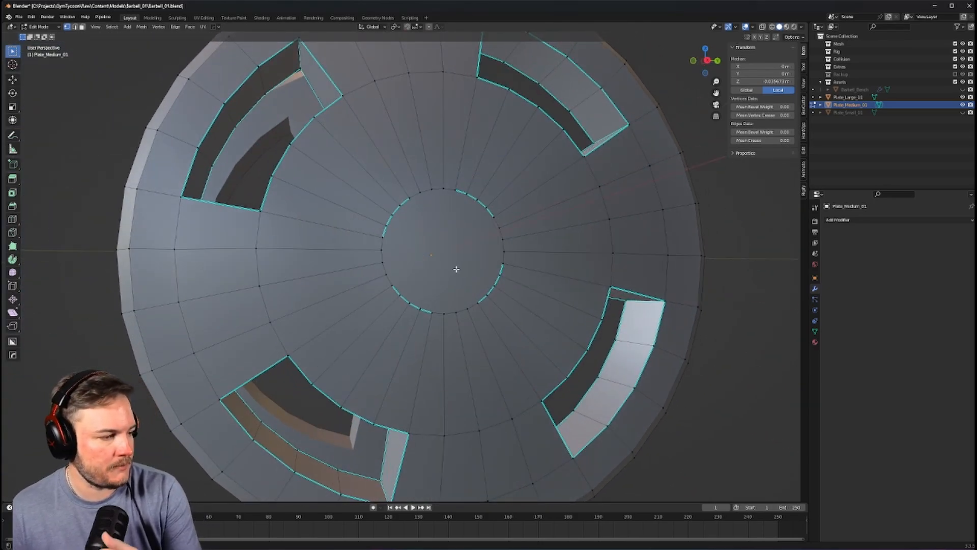
middle_drag(456, 269, 528, 256)
key(Tab)
click(509, 268)
click(471, 253)
click(403, 256)
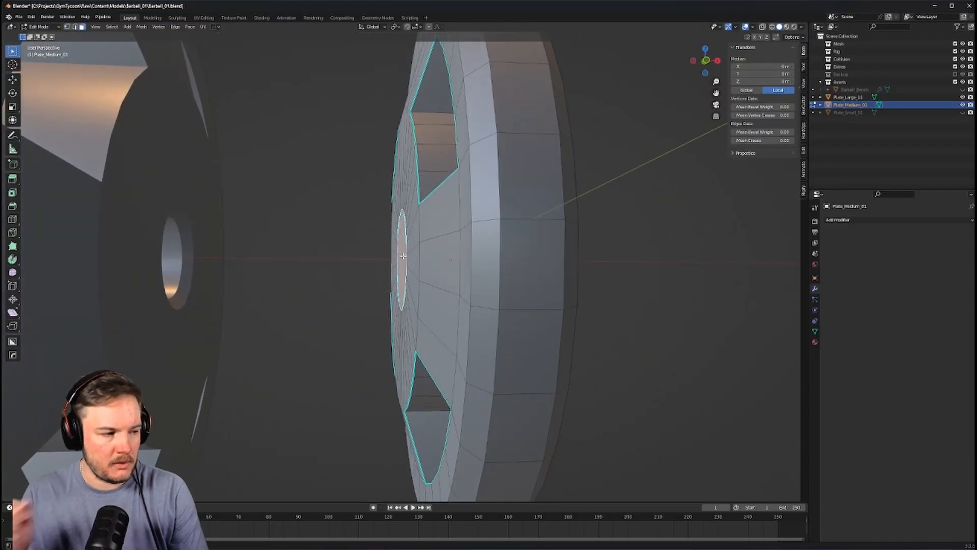
key(KP_3)
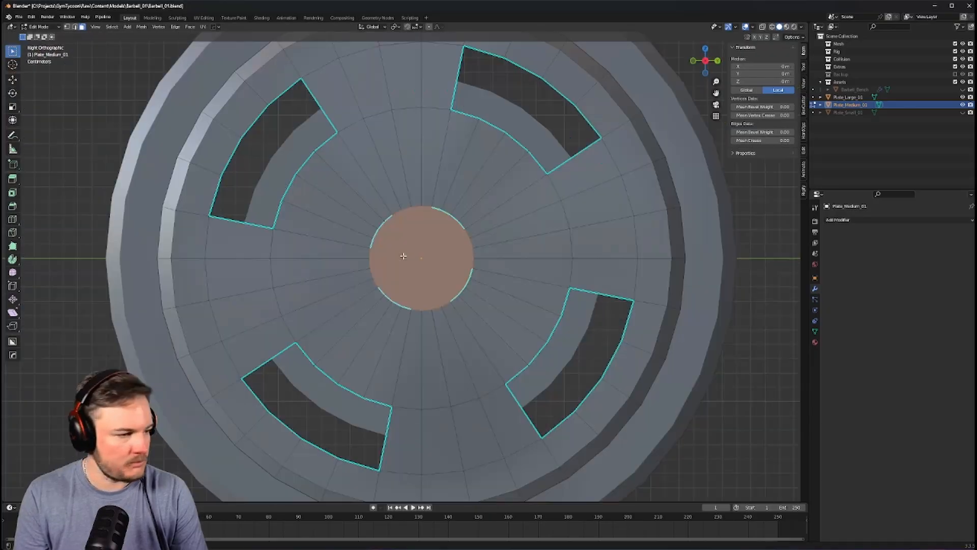
scroll(403, 256, up, 2)
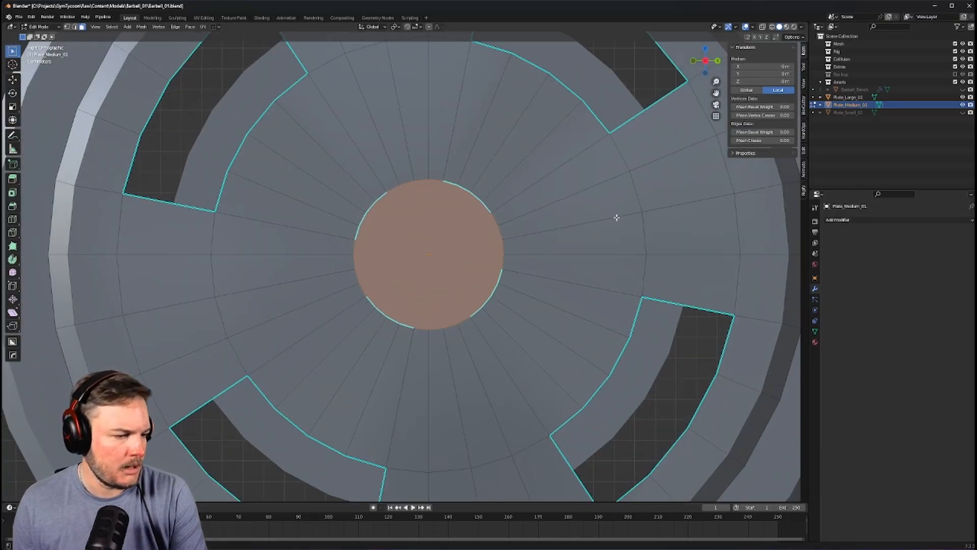
scroll(617, 217, up, 1)
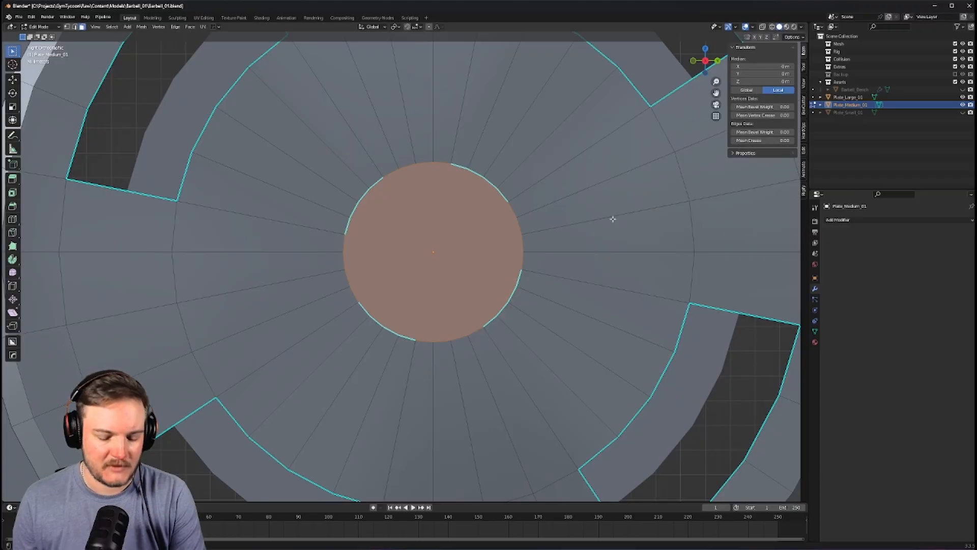
scroll(633, 206, up, 1)
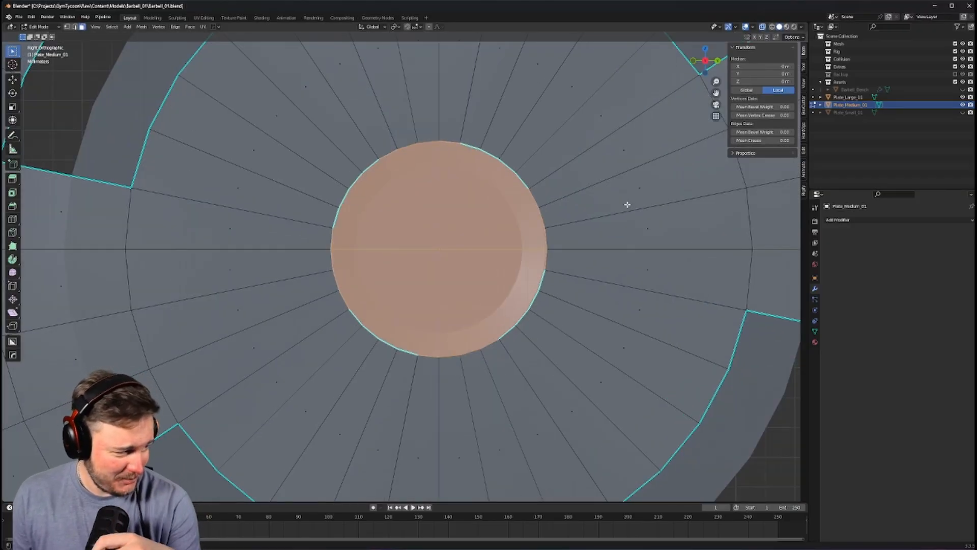
key(i)
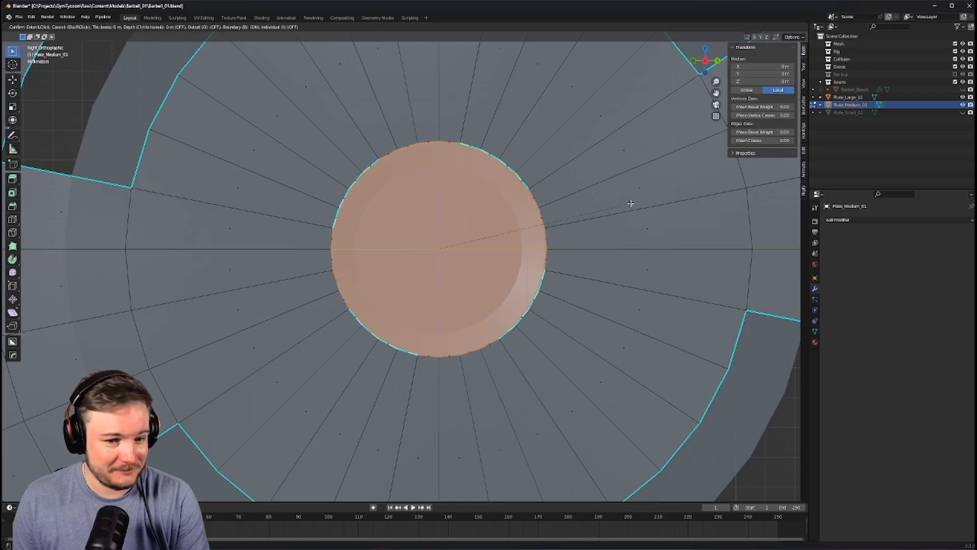
click(609, 208)
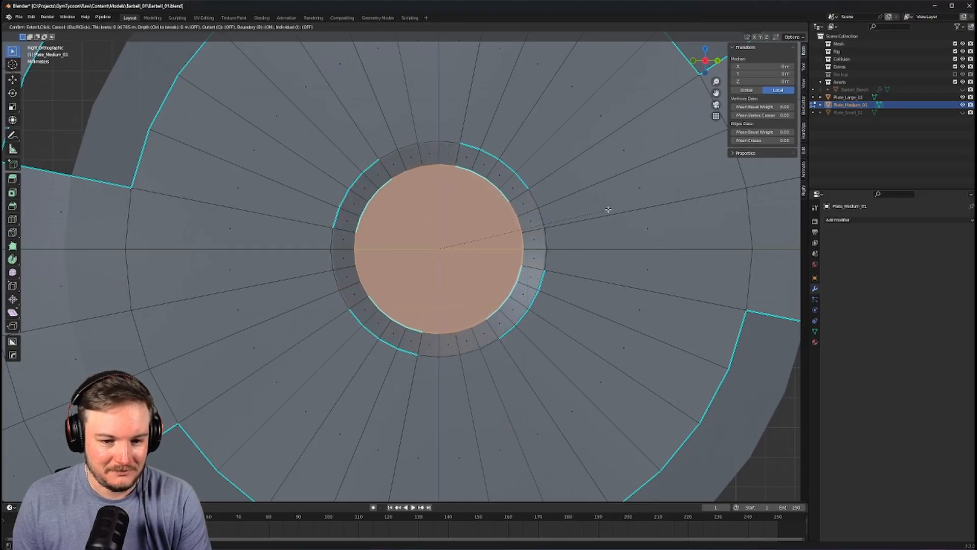
Turn off X-ray display and scale the two inset central faces inward along X to about 0.85
middle_drag(602, 209, 702, 246)
key(alt+z)
key(s)
key(x)
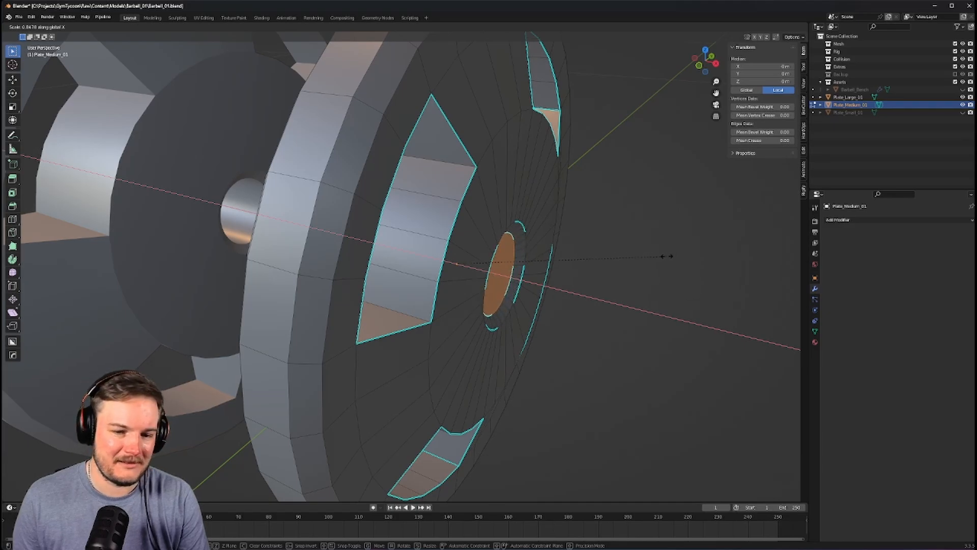
click(664, 257)
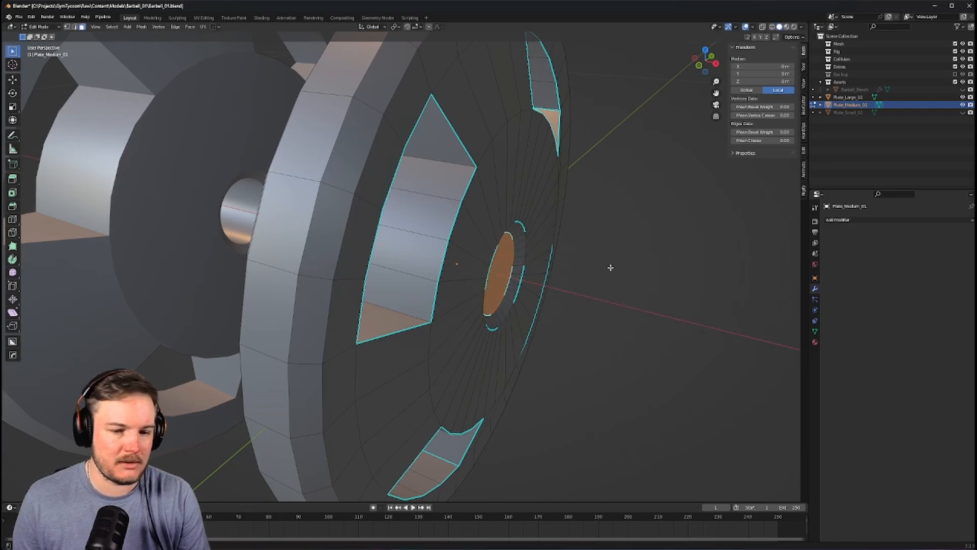
Delete the recessed central faces on both sides of the medium plate to open the central hole
middle_drag(608, 268, 537, 255)
key(x)
click(539, 257)
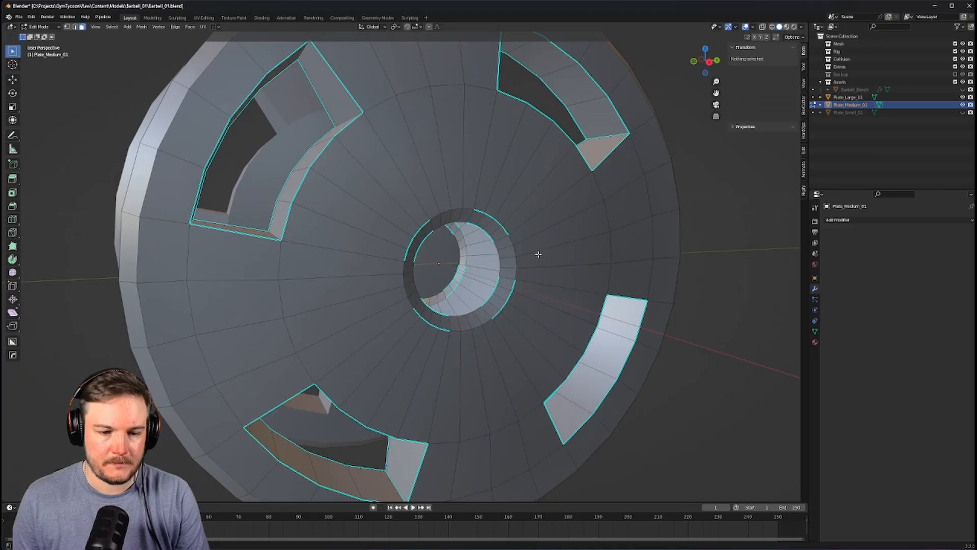
Bridge the open edge loops on both sides of the medium plate's central hole to close its inner wall
key(ctrl+Tab)
alt+click(451, 288)
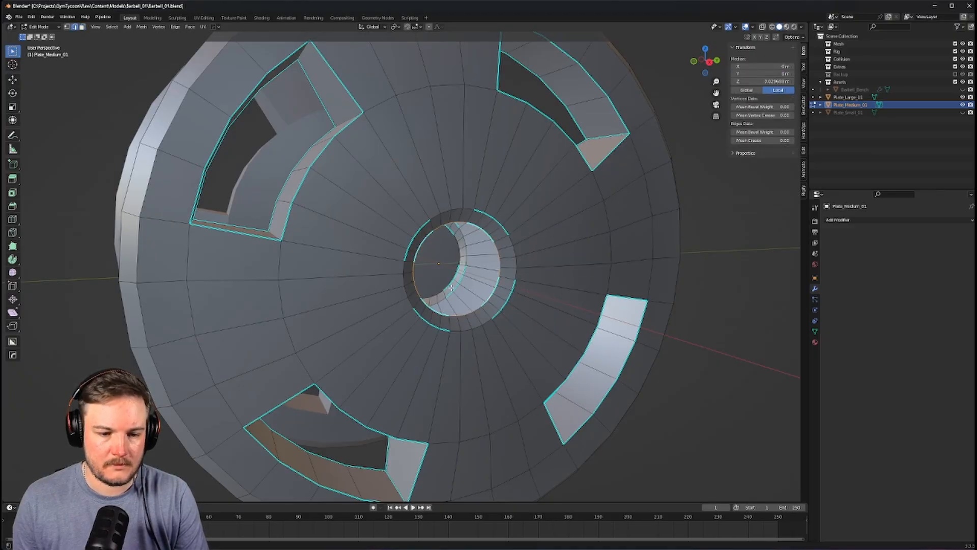
middle_drag(454, 286, 472, 290)
alt+click(397, 290)
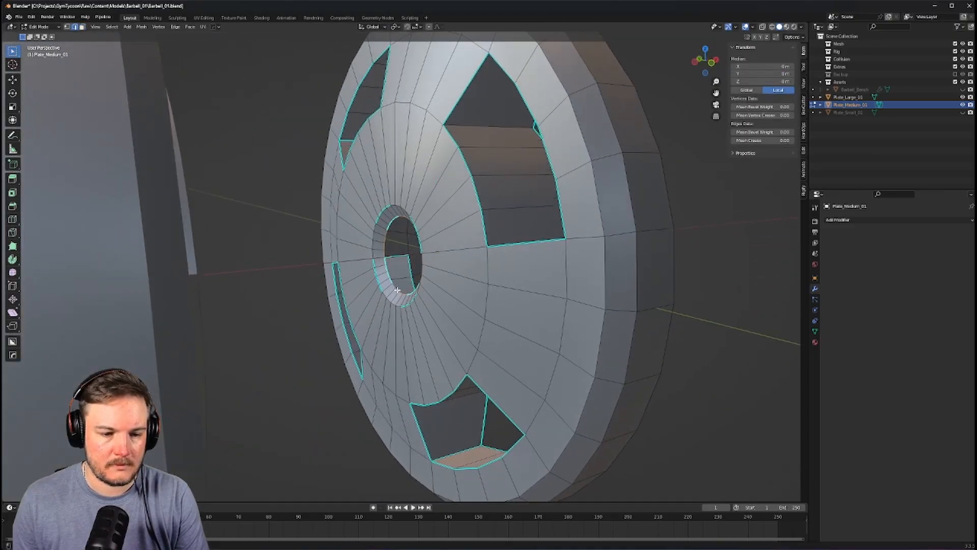
key(ctrl+e)
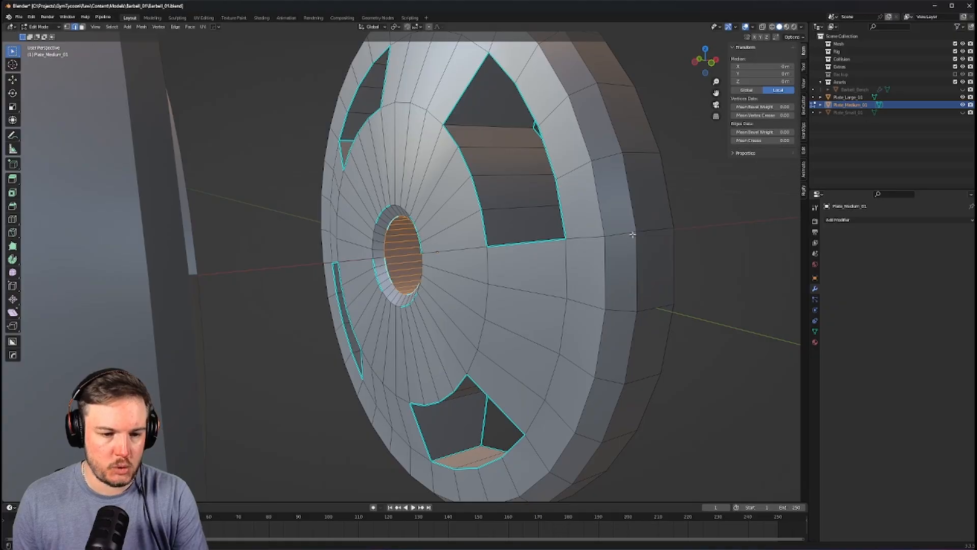
Select the inner and outer rim loops of the medium plate's central hole on both sides and mark them sharp
middle_drag(632, 235, 524, 230)
alt+click(458, 210)
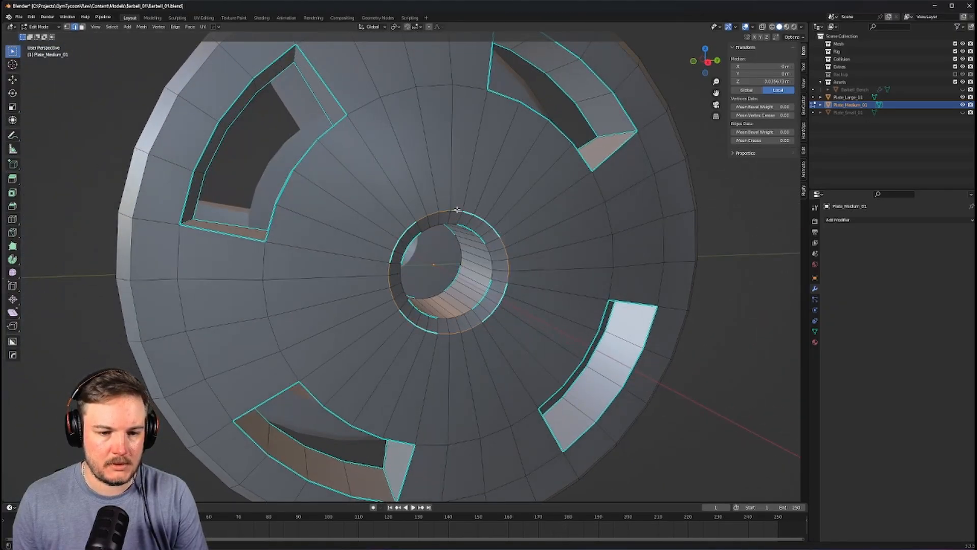
alt+shift+click(487, 253)
key(ctrl+z)
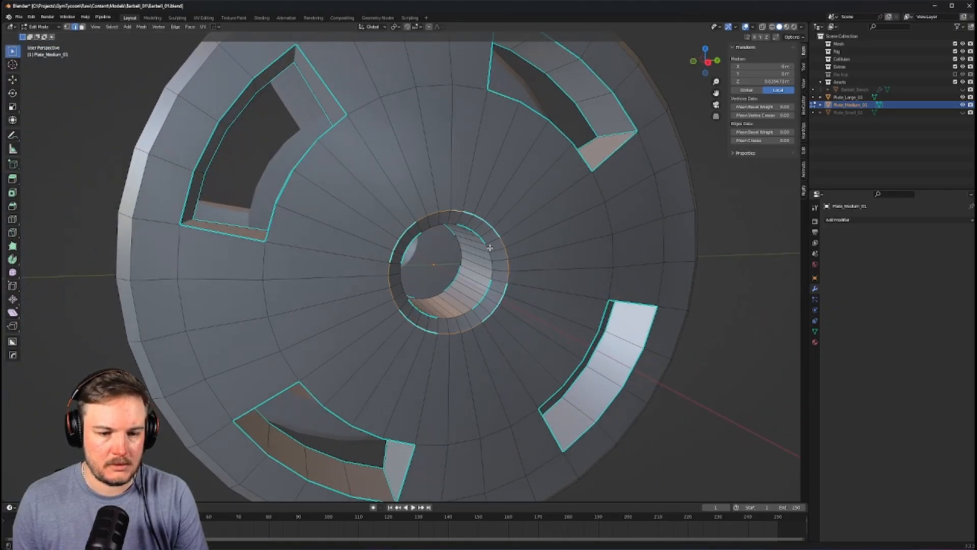
alt+shift+click(489, 250)
alt+shift+click(460, 249)
middle_drag(452, 248, 502, 250)
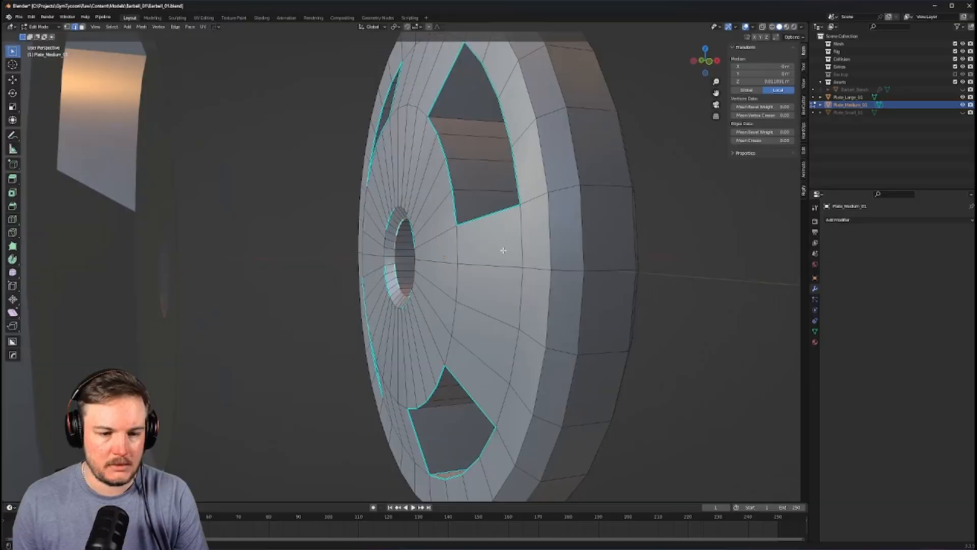
alt+shift+click(420, 253)
key(ctrl+e)
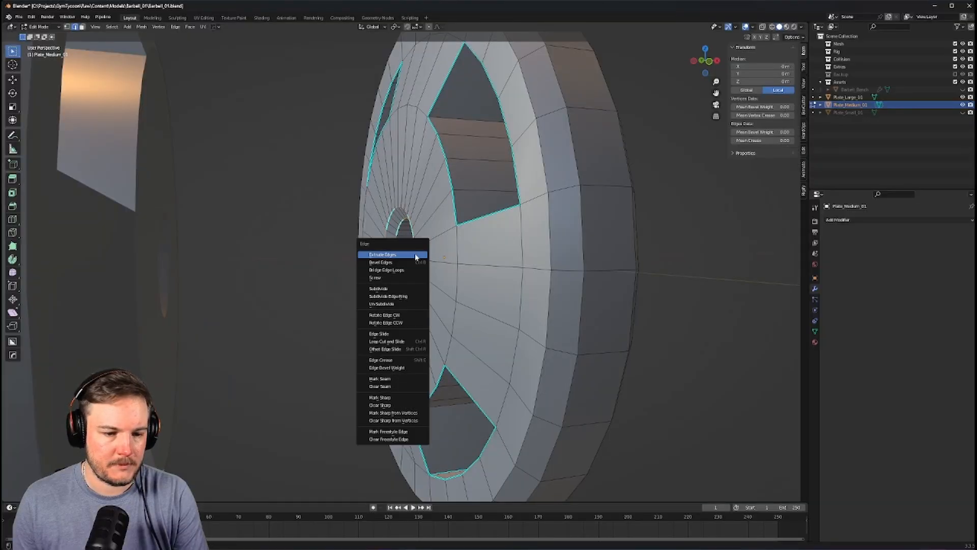
click(393, 396)
Examine the large plate's mesh and compare its central hole and shading with the medium plate
middle_drag(527, 255, 505, 259)
scroll(524, 253, down, 4)
scroll(463, 254, up, 4)
key(Tab)
click(338, 245)
click(338, 248)
key(Tab)
click(339, 280)
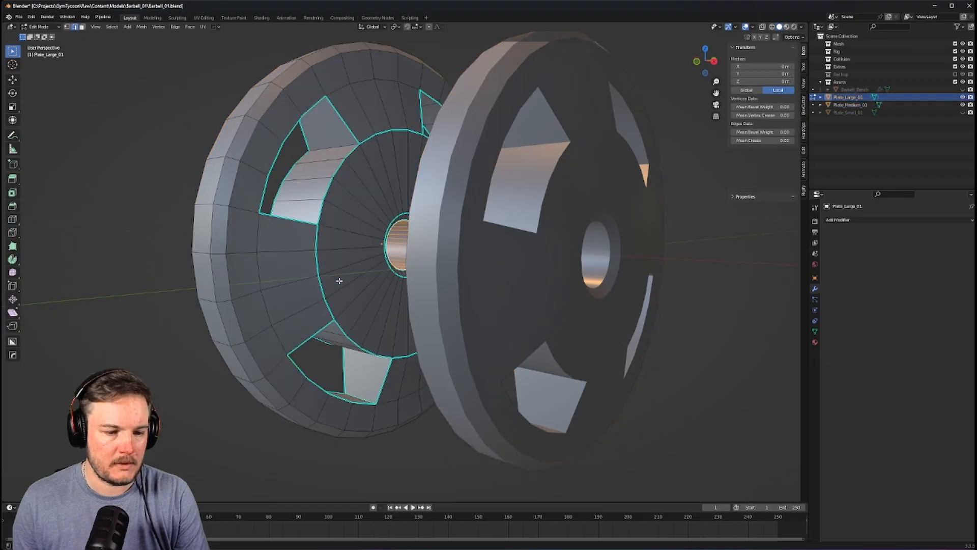
middle_drag(339, 281, 462, 263)
scroll(349, 257, down, 6)
key(Tab)
click(473, 227)
scroll(474, 228, up, 5)
middle_drag(531, 250, 544, 250)
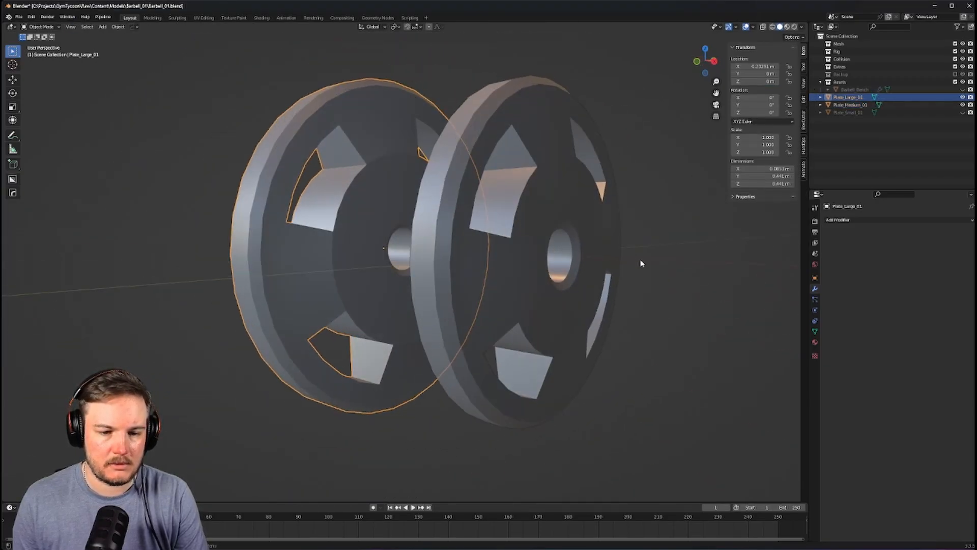
scroll(641, 263, down, 3)
middle_drag(650, 270, 475, 277)
Hide the medium plate, unhide the small plate and select it
scroll(493, 296, up, 2)
click(475, 277)
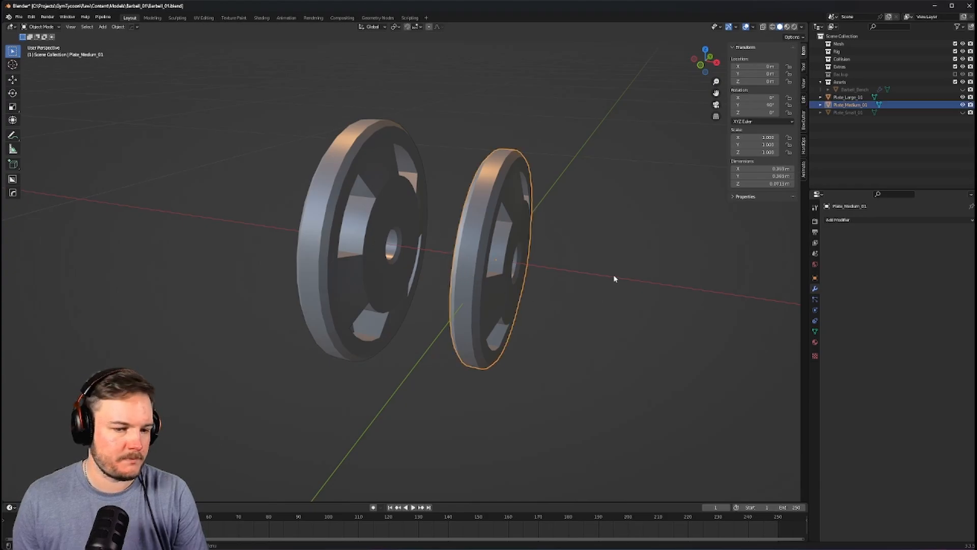
middle_drag(614, 278, 621, 291)
key(h)
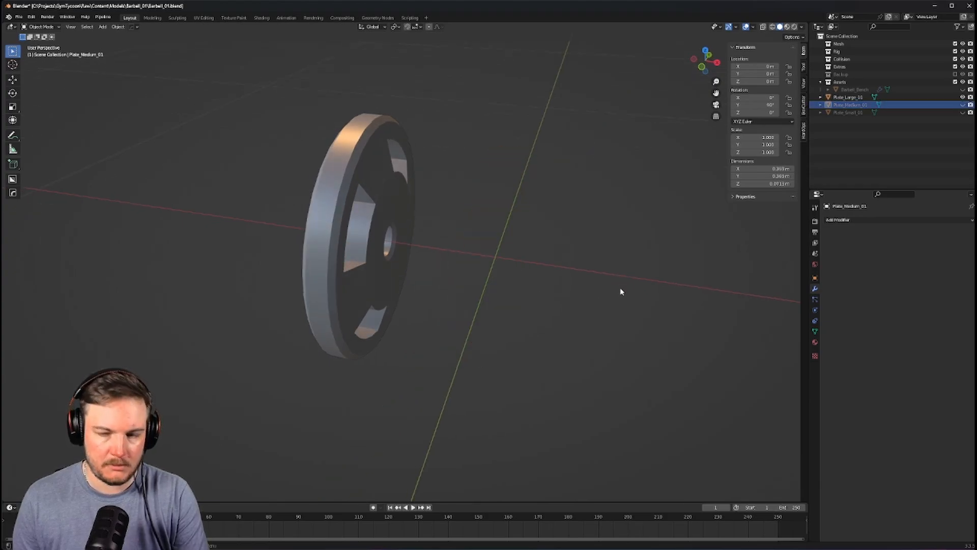
click(962, 112)
scroll(514, 229, up, 2)
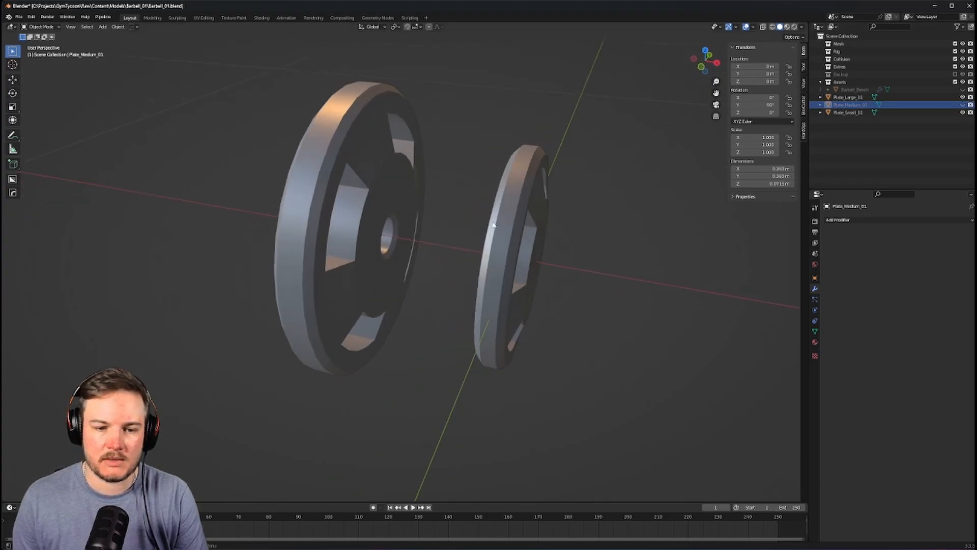
click(514, 222)
Select the triangles around the centre on both sides of the small plate and dissolve them into single faces
scroll(514, 221, up, 4)
middle_drag(514, 221, 433, 218)
scroll(493, 240, down, 2)
key(Tab)
click(498, 218)
click(490, 240)
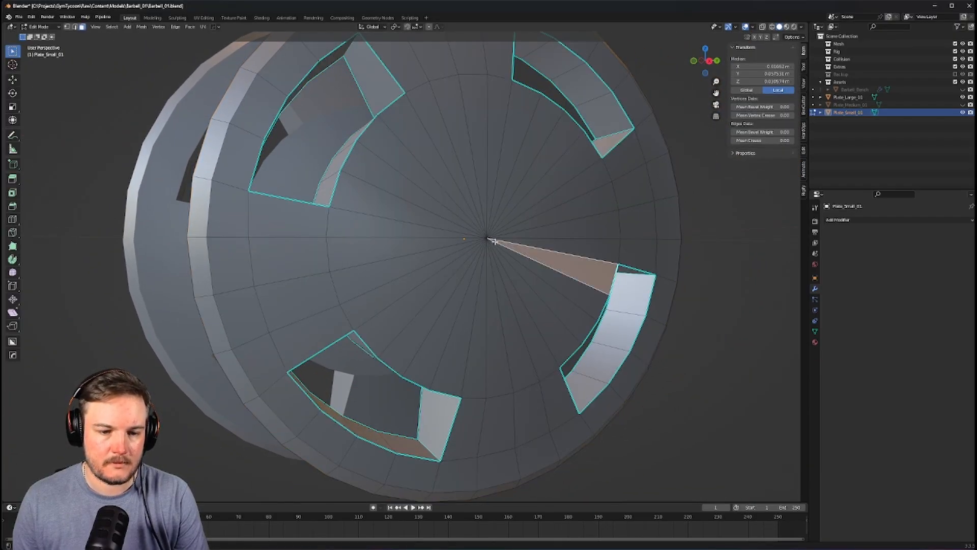
key(c)
click(485, 238)
right_click(485, 238)
middle_drag(485, 238, 515, 222)
key(c)
click(512, 239)
right_click(513, 239)
key(ctrl+x)
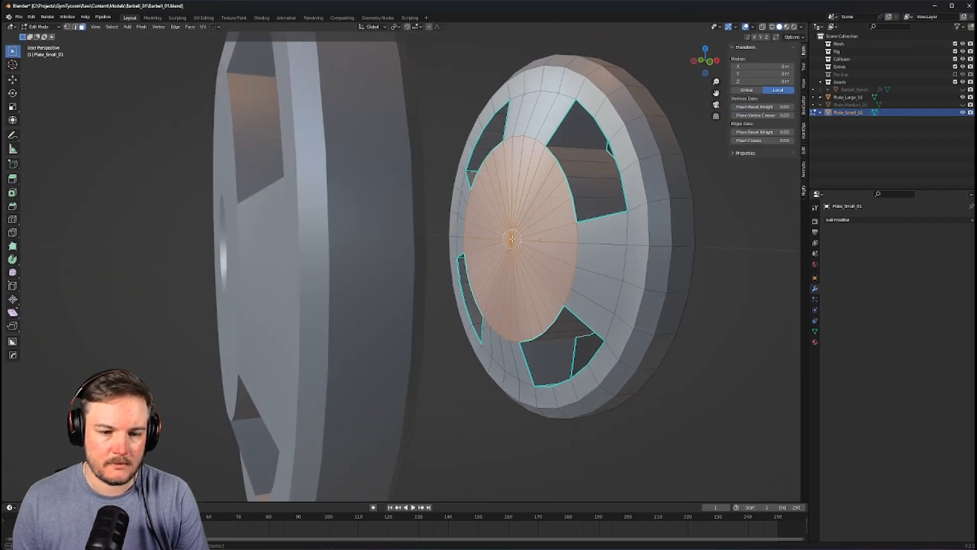
key(x)
Try to round the borders of both central faces of the small plate together with LoopTools Circle
key(Tab)
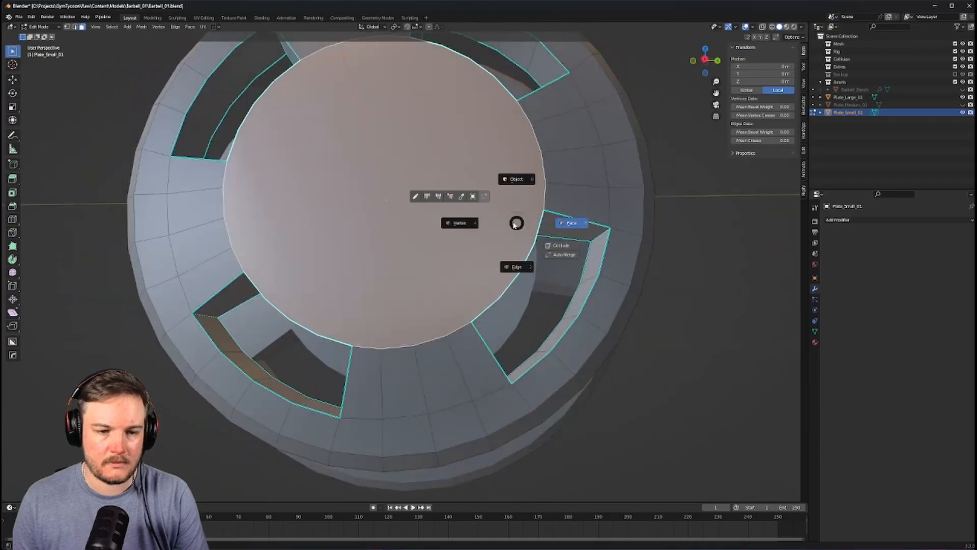
click(457, 223)
shift+middle_drag(455, 223, 516, 270)
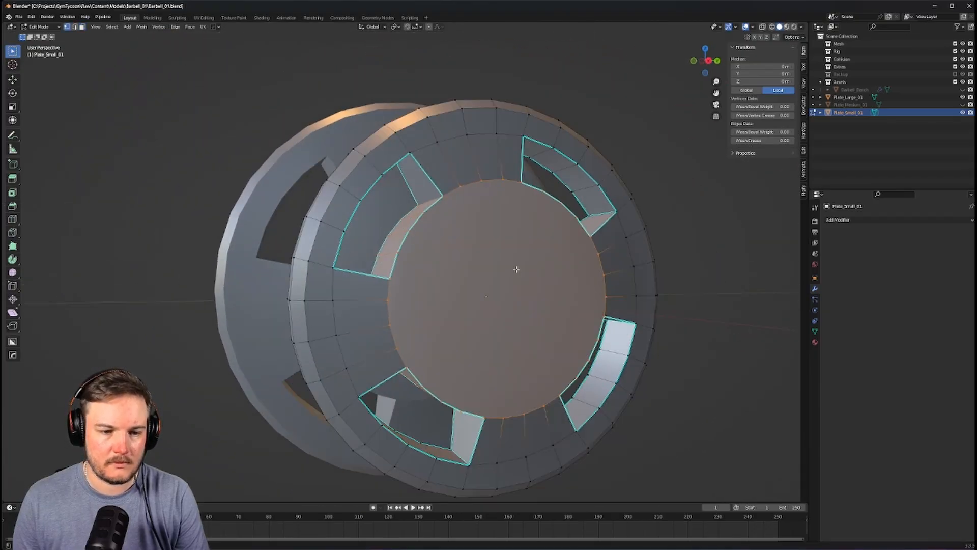
right_click(516, 269)
click(550, 278)
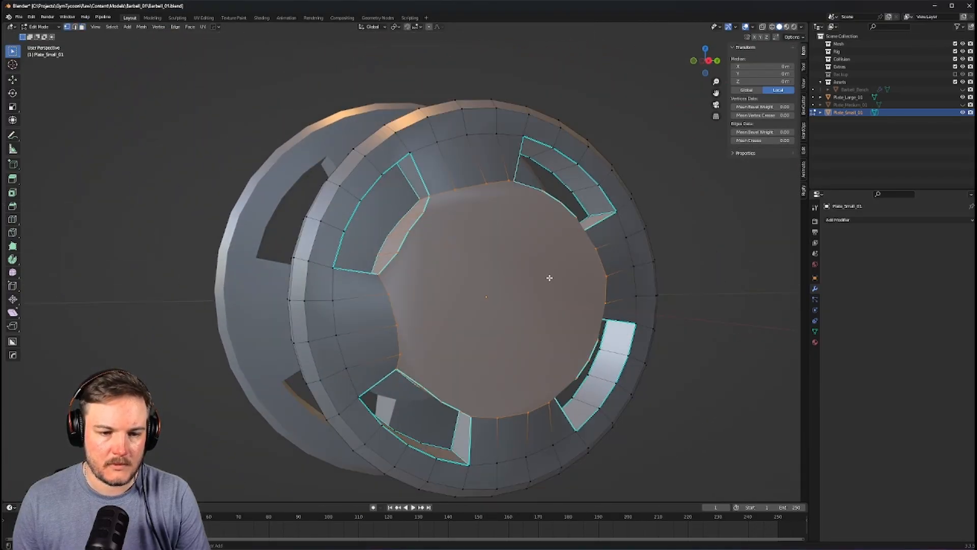
key(ctrl+z)
Inset the central faces on both sides of the small plate to form small discs for the hole
key(Tab)
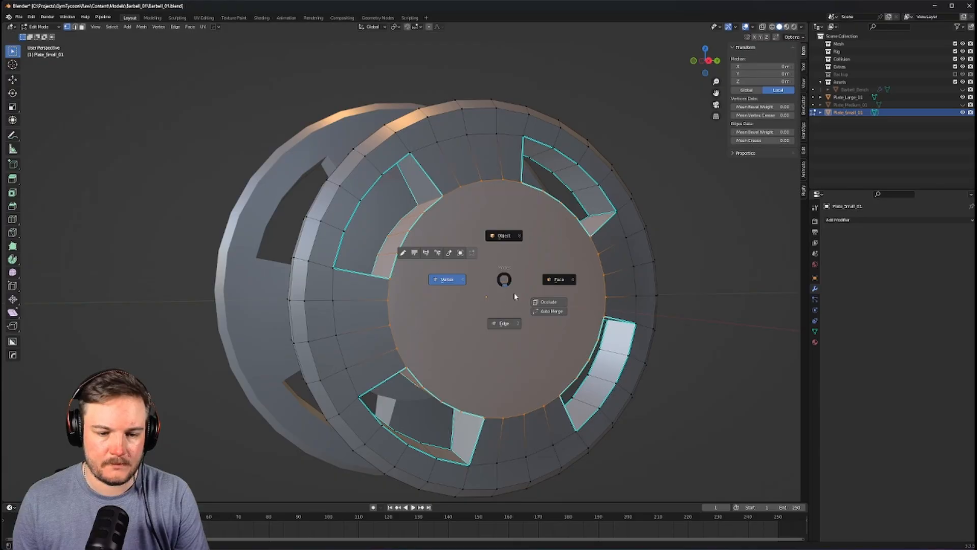
click(517, 285)
click(517, 286)
middle_drag(517, 286, 587, 299)
click(493, 285)
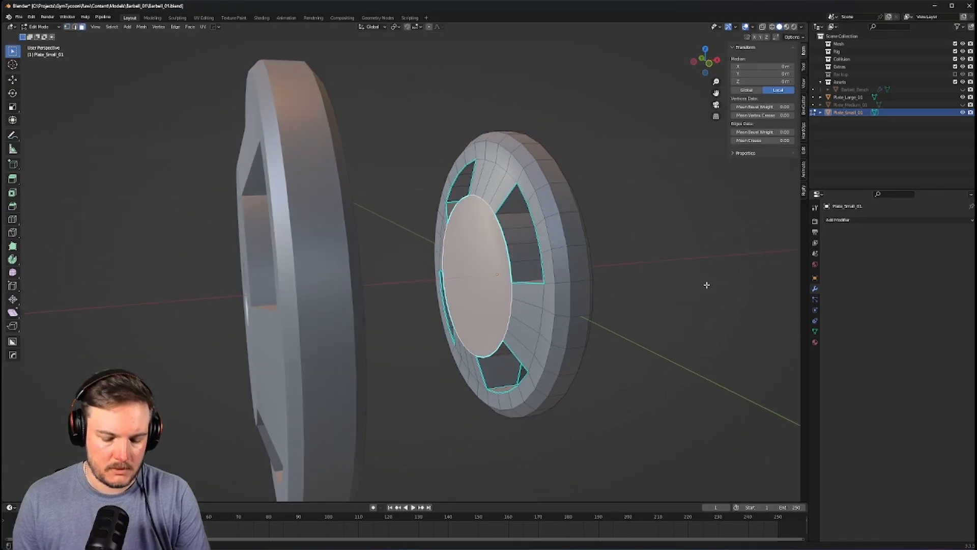
key(i)
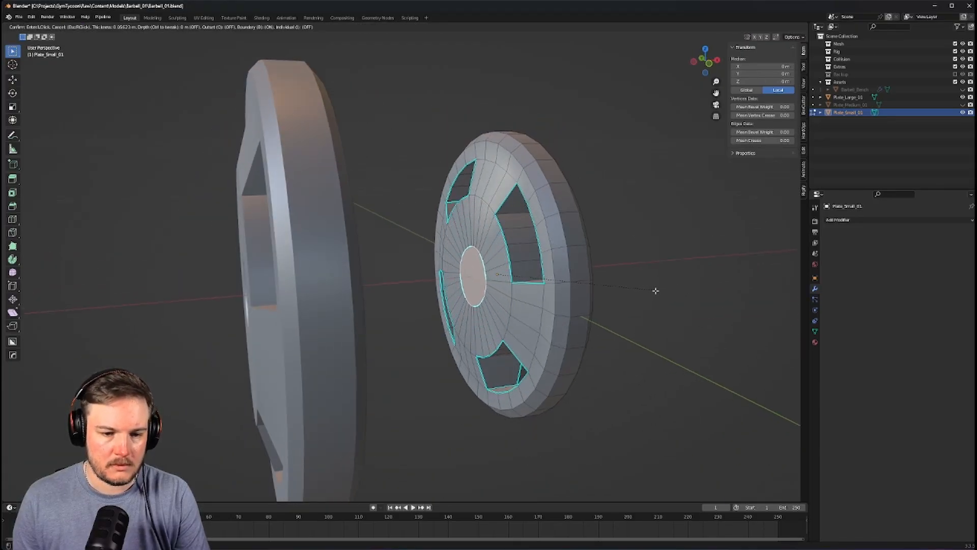
click(654, 290)
Select the vertex loop around the small plate's inset disc on one side and apply LoopTools Circle
middle_drag(648, 290, 466, 240)
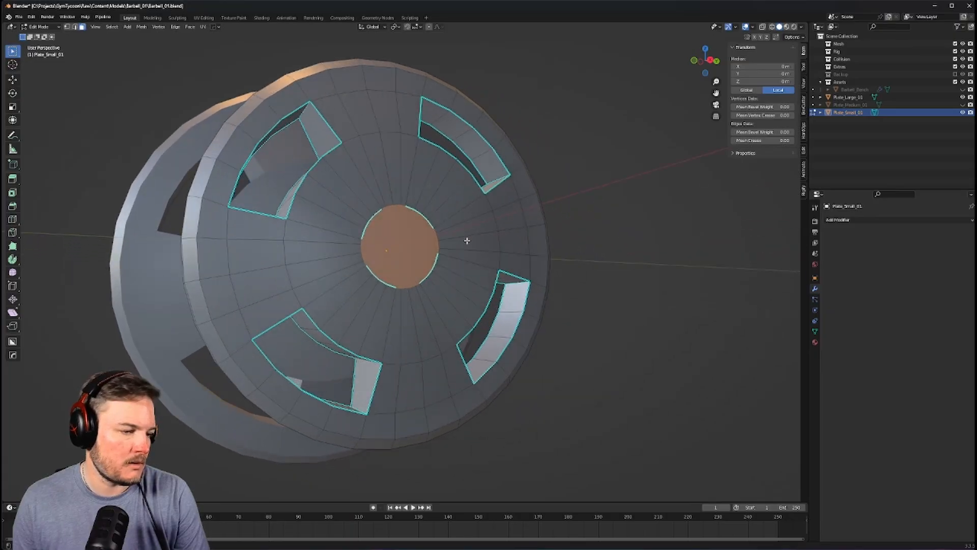
mouse_move(373, 227)
shift+middle_down()
mouse_move(392, 216)
mouse_move(366, 213)
shift+middle_up()
key(1)
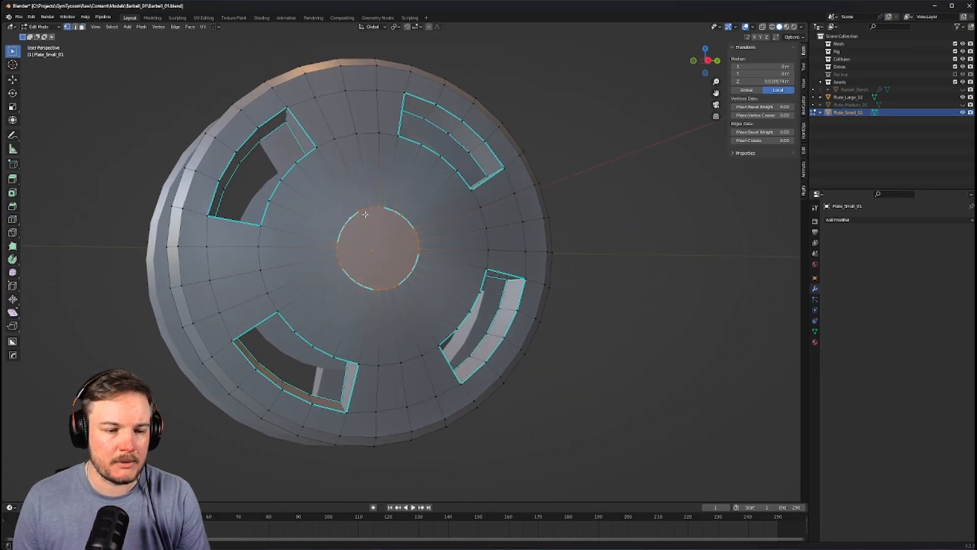
click(364, 211)
ctrl+click(407, 219)
ctrl+click(418, 257)
middle_drag(420, 258, 460, 255)
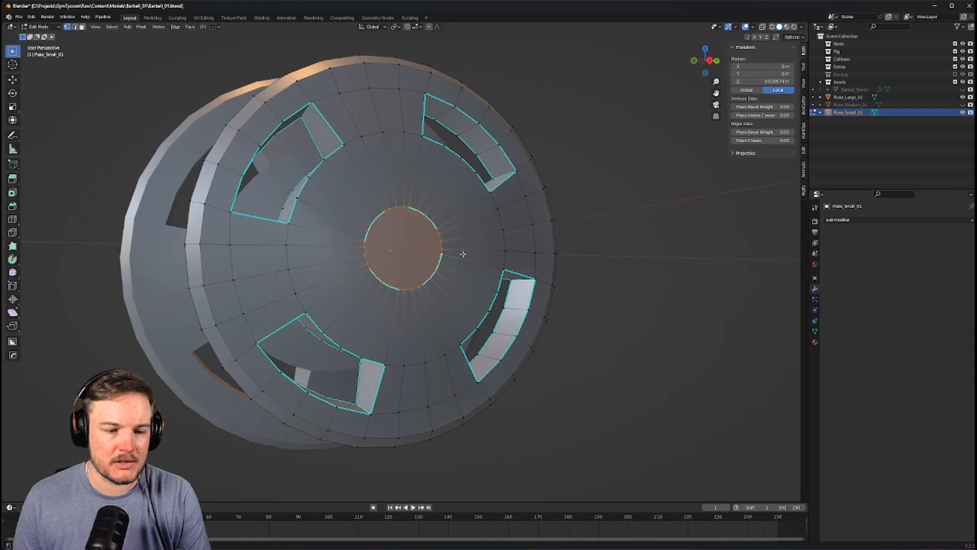
right_click(462, 252)
mouse_move(462, 253)
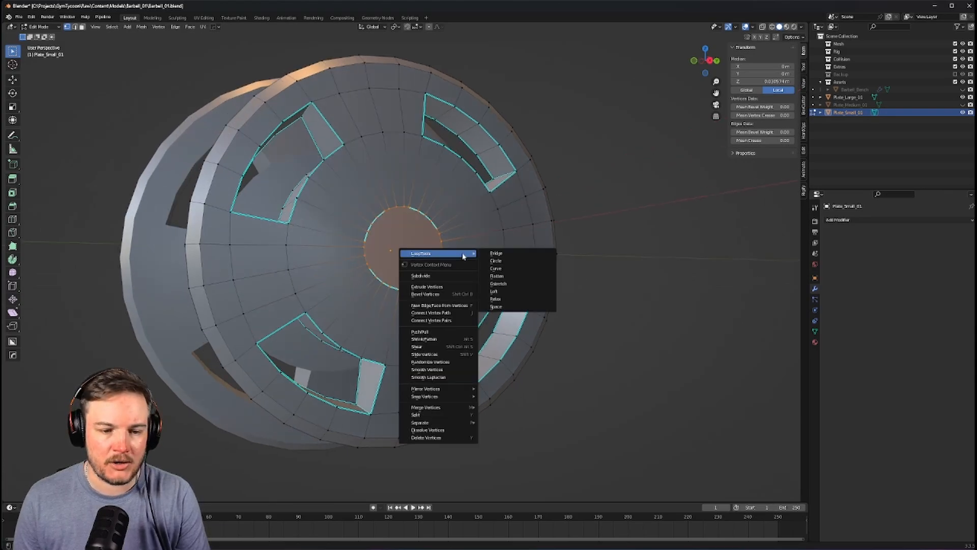
click(487, 261)
Select the vertex loop around the inset disc on the opposite side of the small plate and apply LoopTools Circle
middle_drag(402, 252, 547, 244)
scroll(547, 243, up, 4)
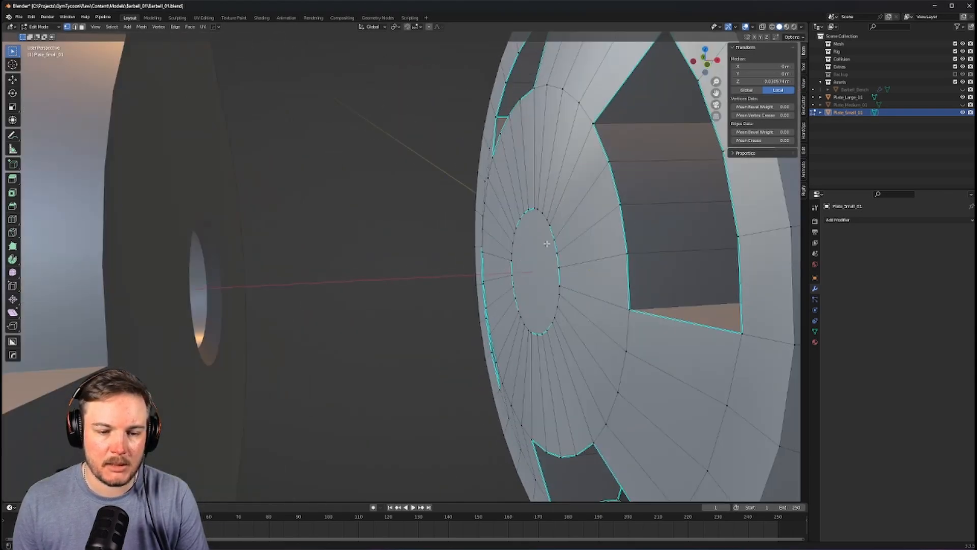
key(space)
alt+click(545, 214)
key(space)
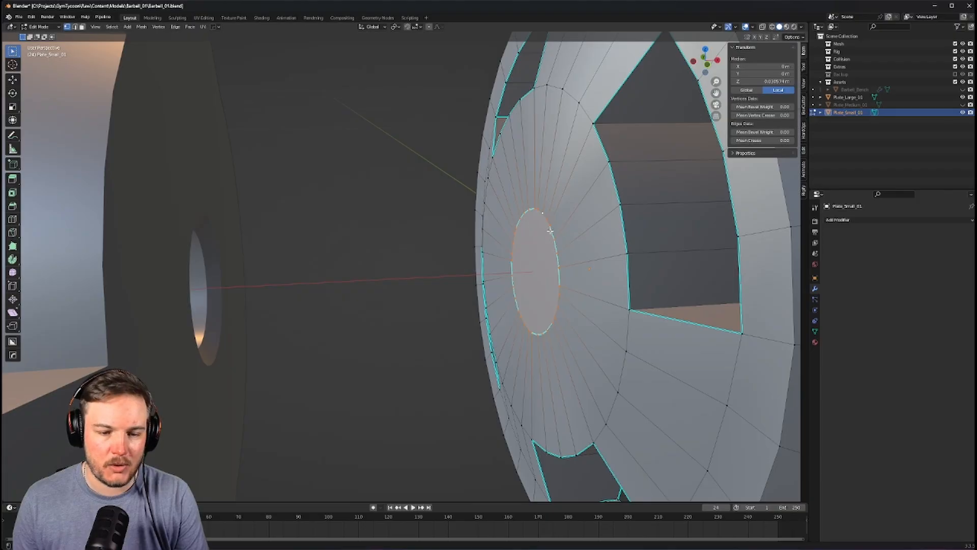
right_click(550, 231)
mouse_move(552, 232)
click(598, 238)
middle_drag(598, 238, 471, 226)
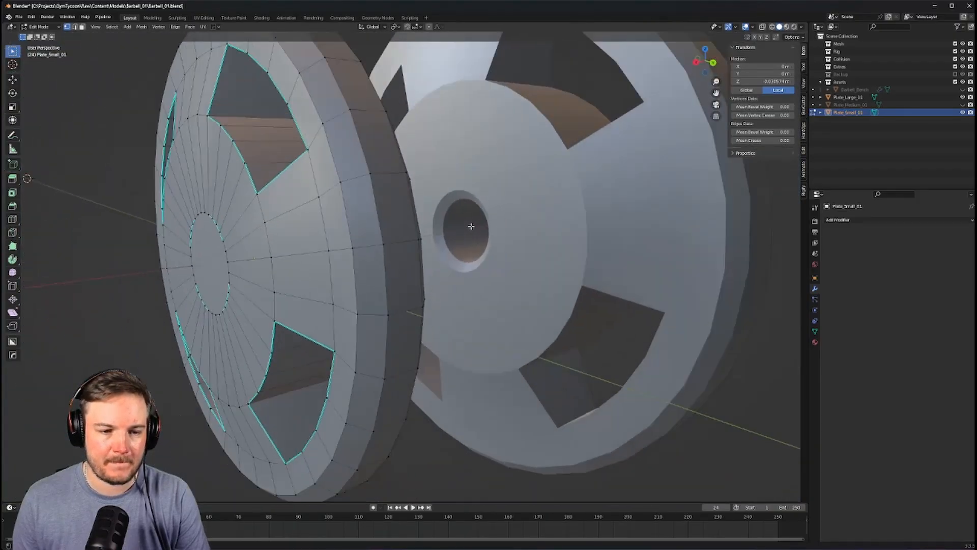
Select the full vertex loop along the slots' inner edges on one side of the small plate and apply LoopTools Circle
scroll(470, 226, down, 4)
middle_drag(391, 208, 429, 205)
middle_drag(320, 204, 357, 199)
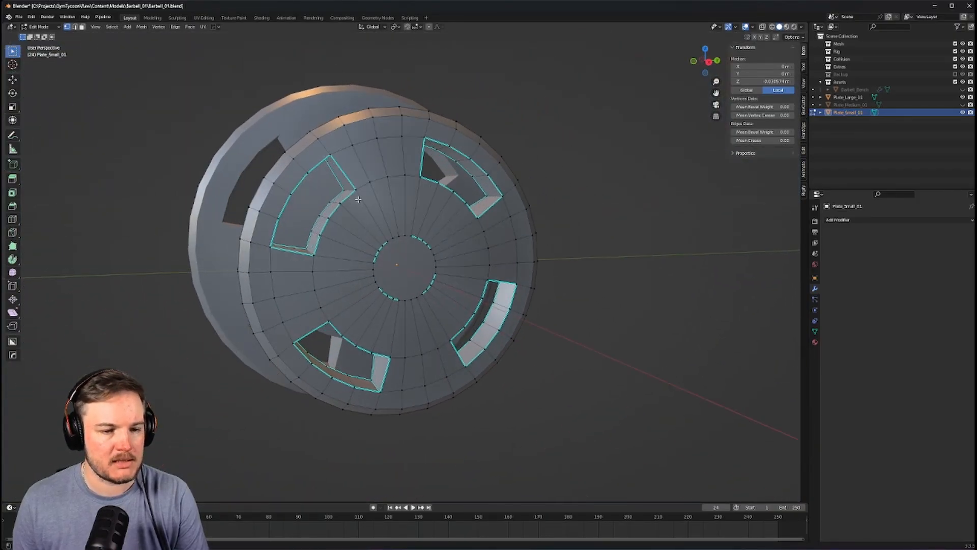
click(357, 194)
ctrl+click(423, 183)
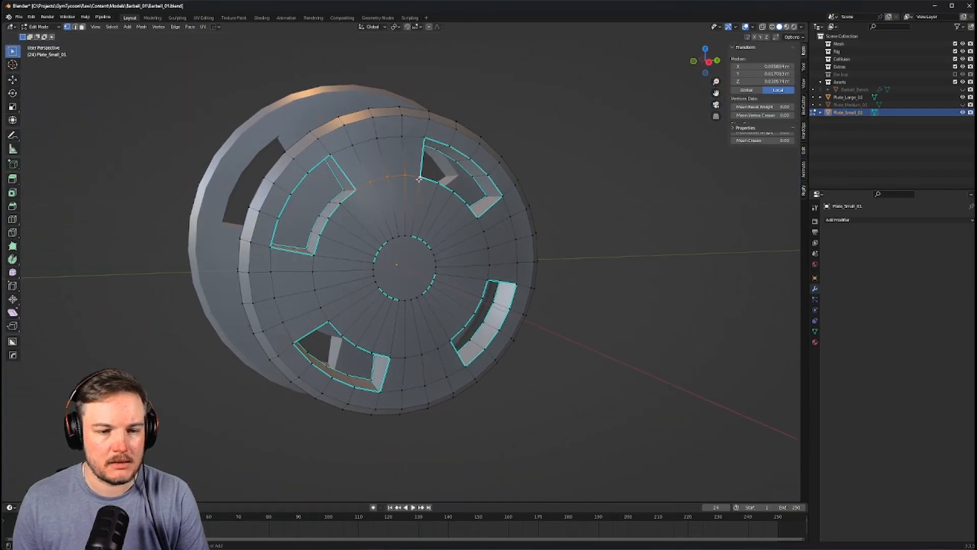
ctrl+click(491, 266)
ctrl+click(459, 334)
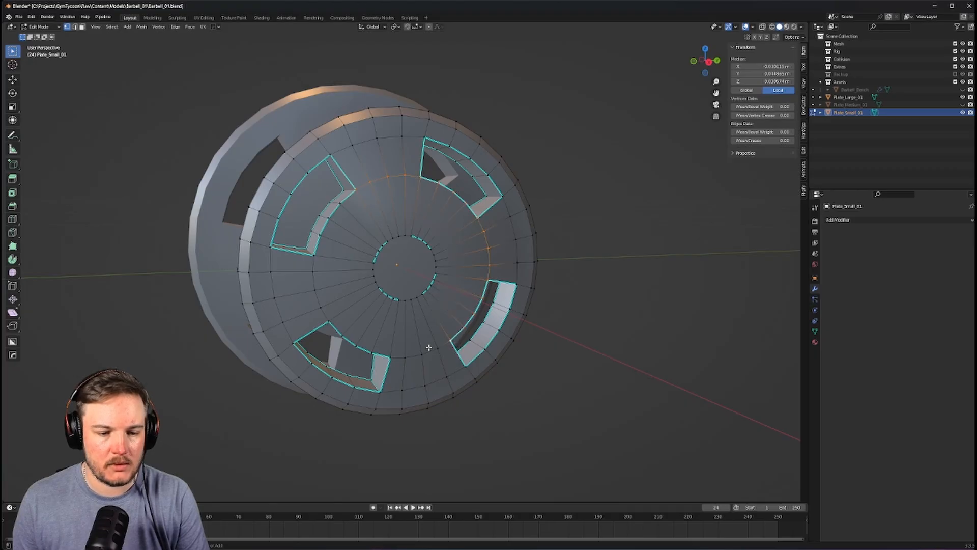
ctrl+click(391, 353)
ctrl+click(325, 315)
ctrl+click(311, 258)
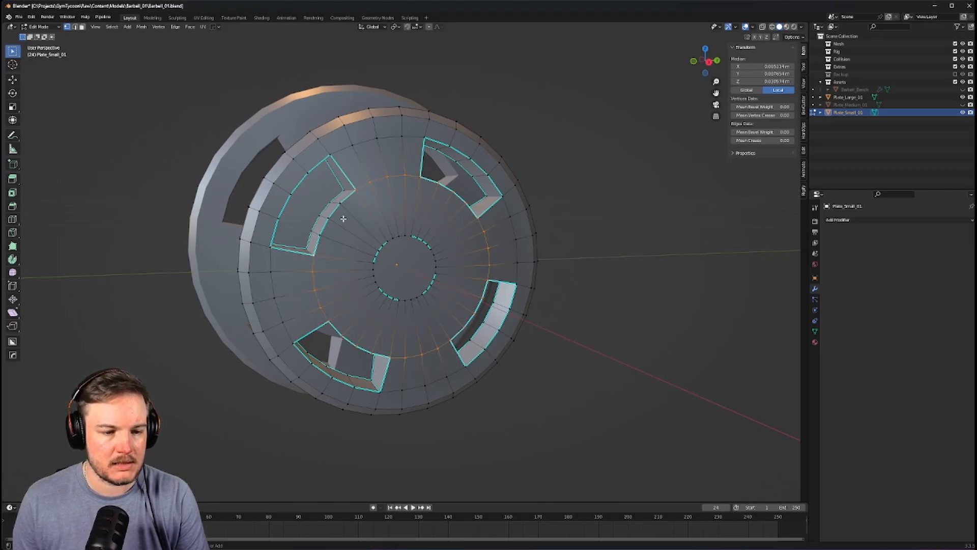
right_click(374, 213)
click(391, 214)
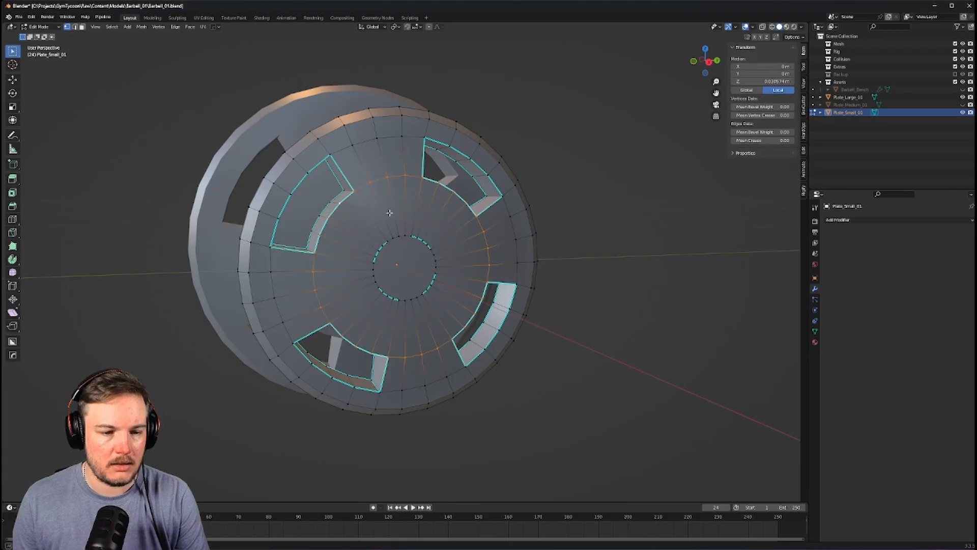
Select the full vertex loop along the slots' outer edges on one side of the small plate and apply LoopTools Circle
middle_drag(389, 213, 393, 213)
click(334, 157)
ctrl+click(426, 140)
middle_drag(499, 172, 467, 166)
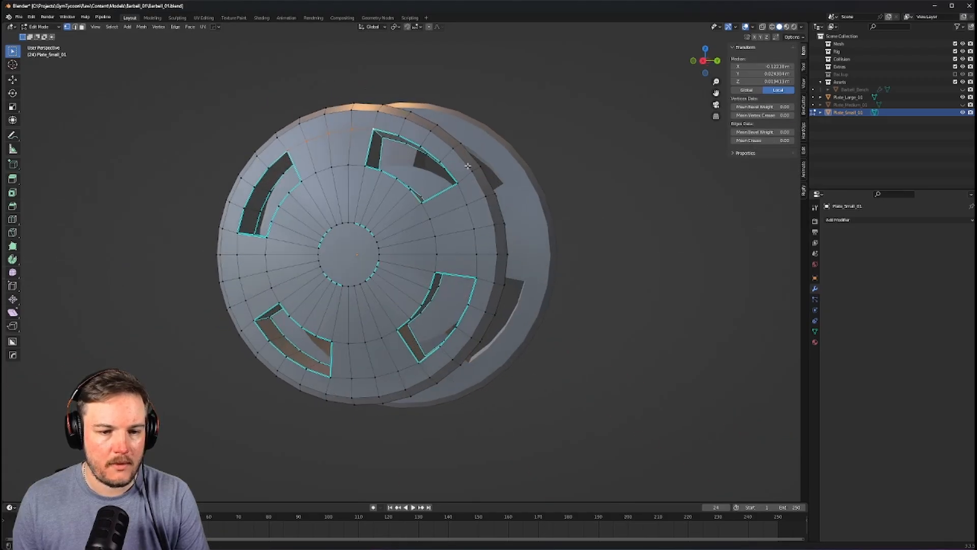
ctrl+click(461, 185)
ctrl+click(479, 277)
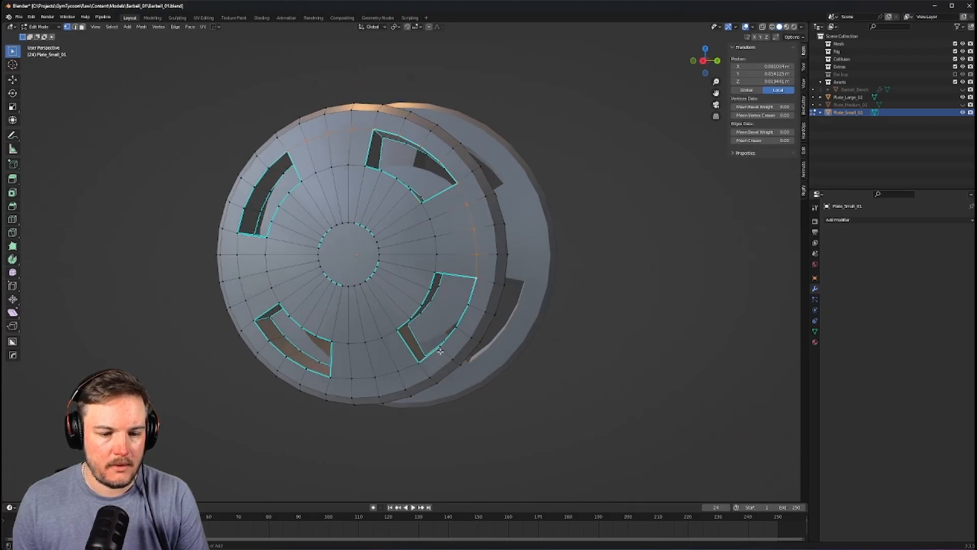
ctrl+click(330, 378)
middle_drag(360, 365, 393, 365)
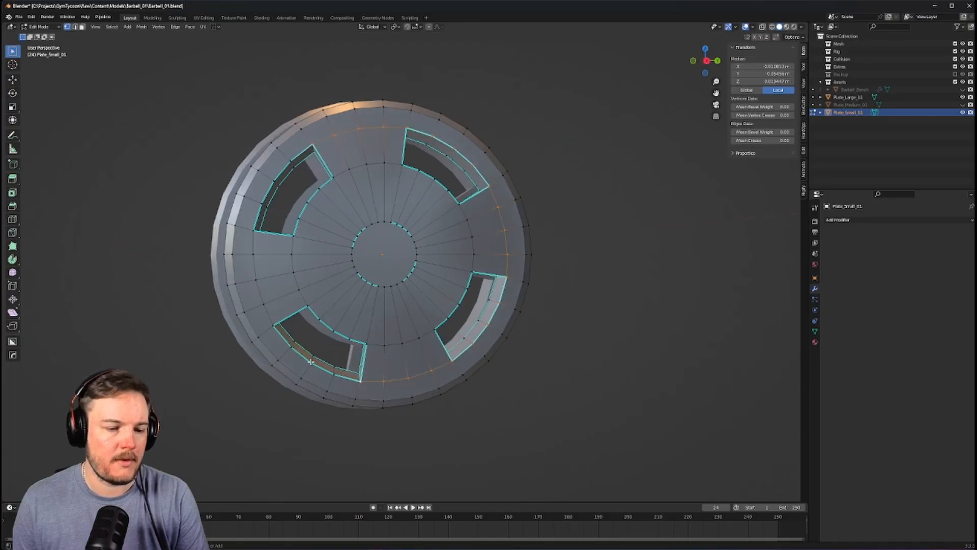
ctrl+click(277, 332)
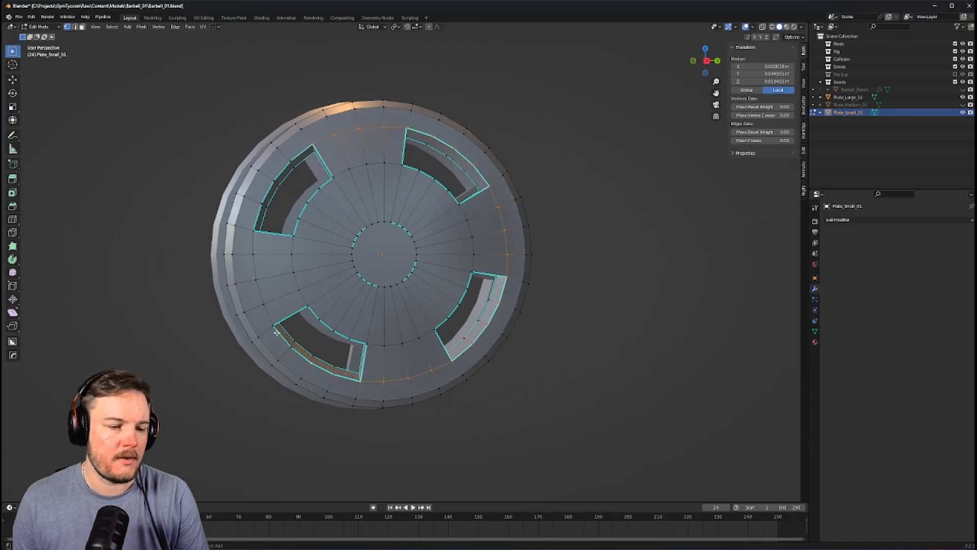
ctrl+click(295, 158)
right_click(301, 155)
mouse_move(301, 155)
click(334, 161)
Select the slots' outer-edge vertex loop on the opposite side of the small plate and apply LoopTools Circle
middle_drag(381, 180, 521, 186)
click(492, 144)
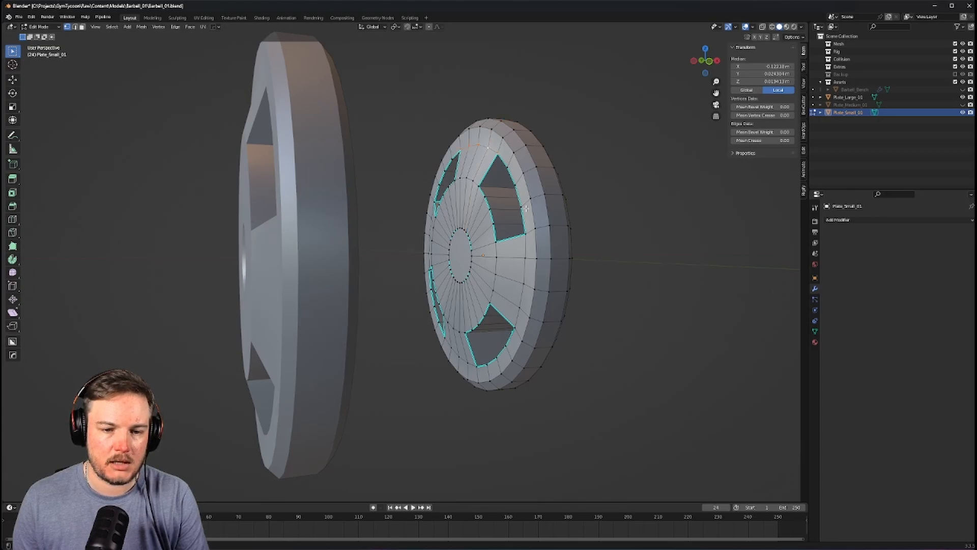
mouse_move(518, 322)
middle_down()
mouse_move(484, 359)
mouse_move(543, 349)
mouse_move(507, 323)
middle_up()
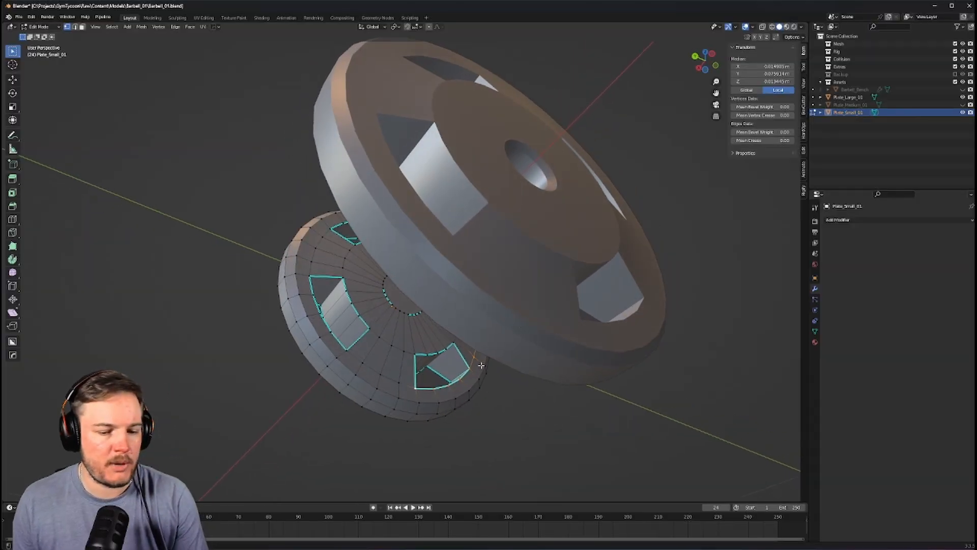
ctrl+click(354, 347)
middle_drag(354, 347, 339, 333)
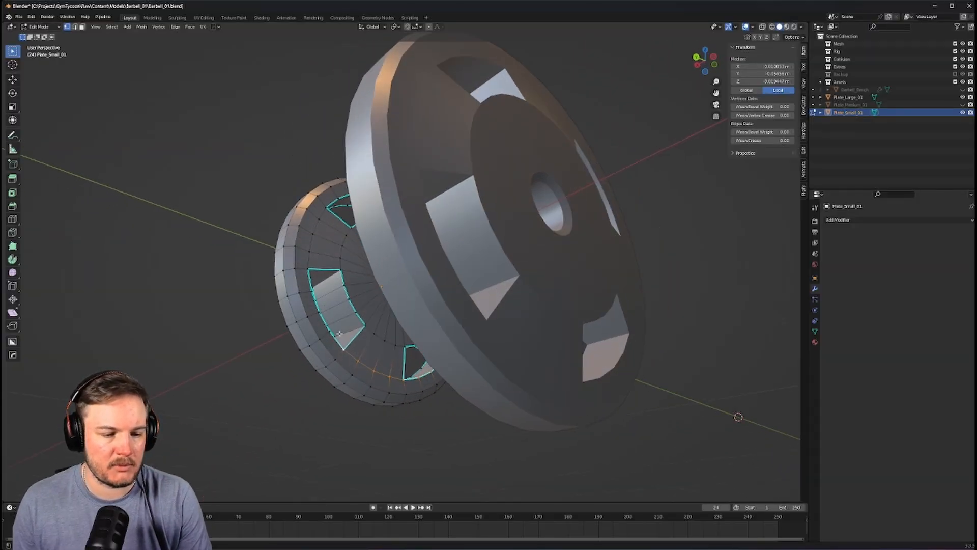
ctrl+click(307, 268)
middle_drag(308, 268, 308, 351)
ctrl+click(327, 224)
middle_drag(331, 229, 488, 301)
right_click(350, 220)
mouse_move(350, 220)
click(398, 229)
Complete the selection of the slots' inner-edge vertex loop on the small plate's remaining side and apply LoopTools Circle
scroll(441, 301, up, 5)
scroll(440, 300, down, 4)
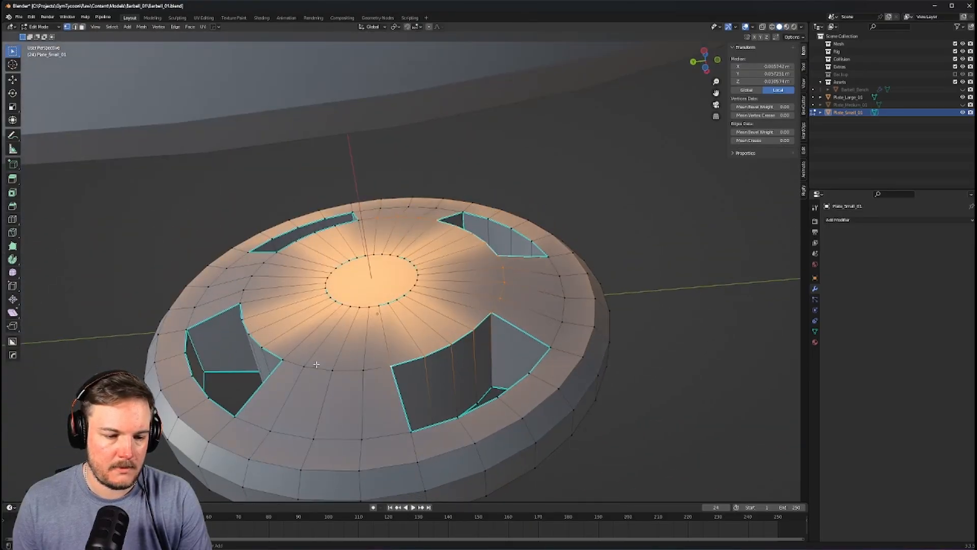
middle_drag(285, 356, 350, 360)
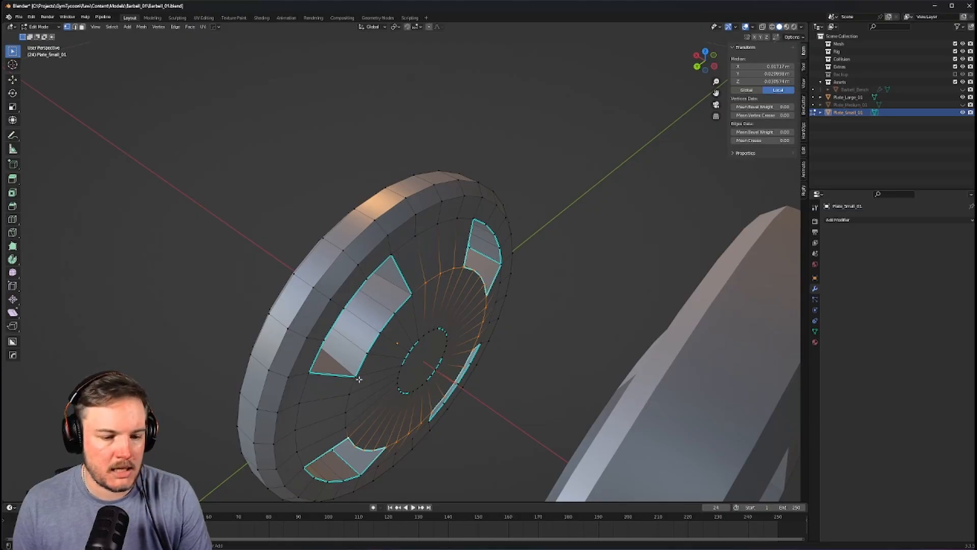
ctrl+click(359, 379)
right_click(429, 302)
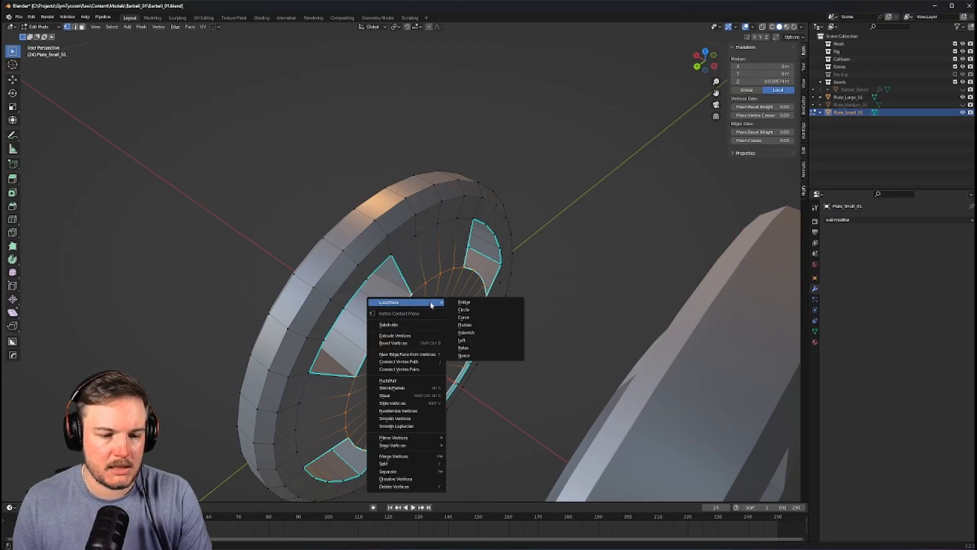
click(469, 326)
middle_drag(468, 325, 394, 305)
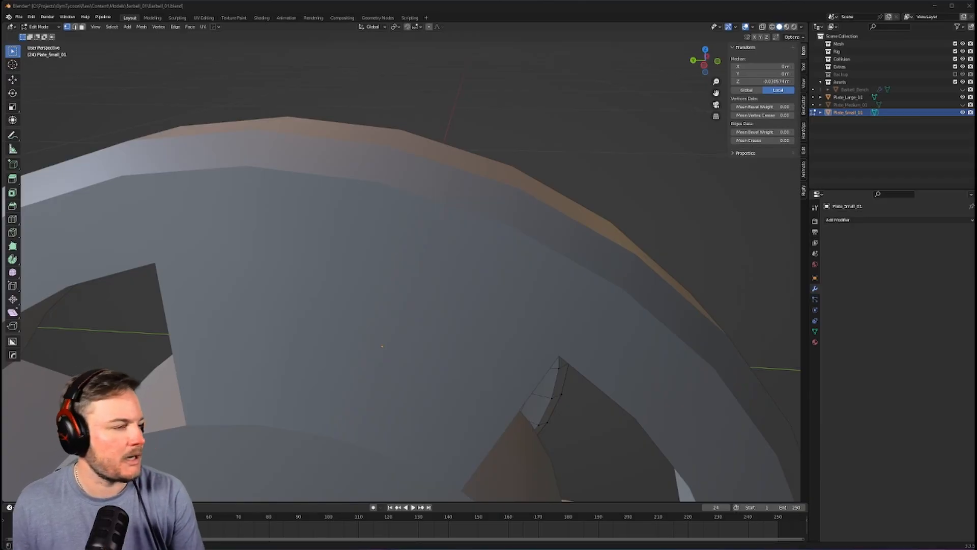
Select the vertex loop around the small plate's central disc on one side and reapply LoopTools Circle
scroll(382, 325, down, 10)
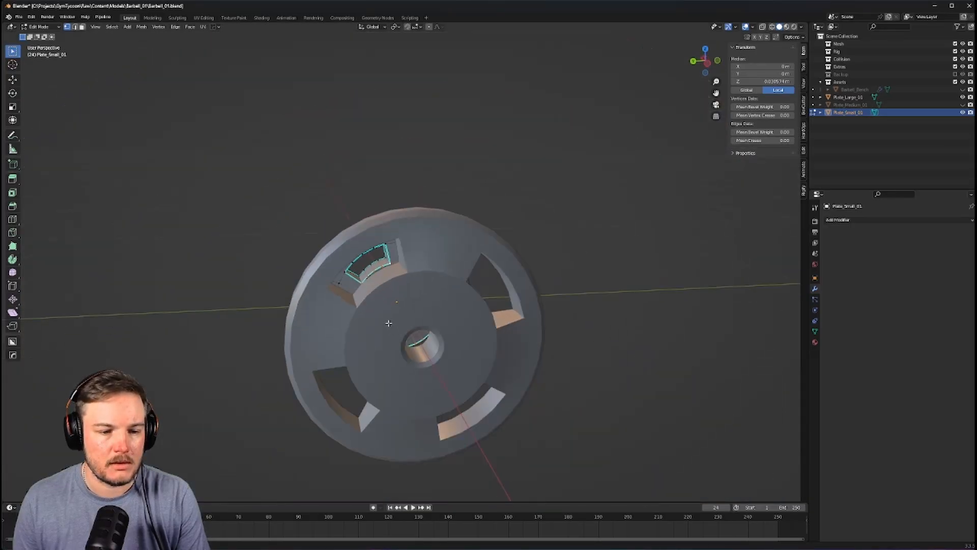
middle_drag(390, 331, 329, 262)
scroll(336, 243, up, 5)
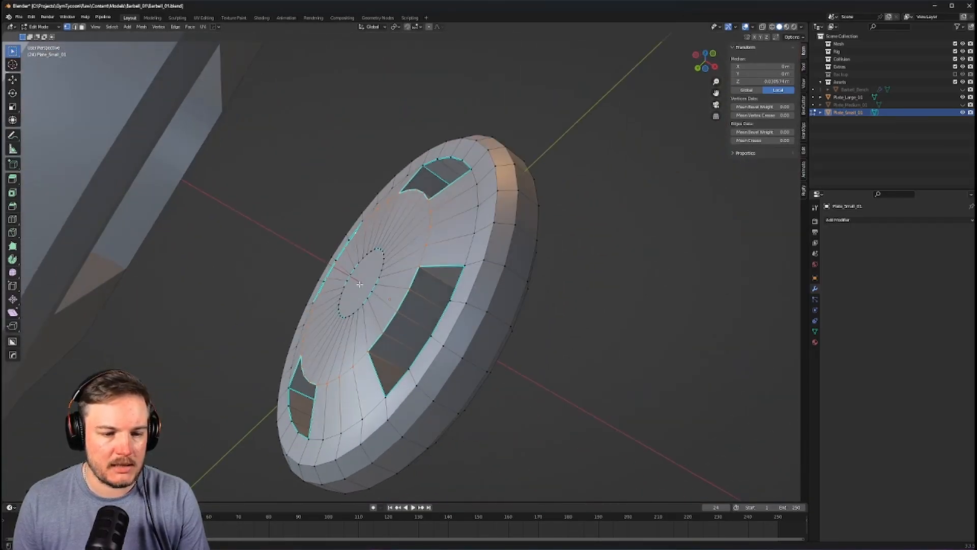
alt+click(360, 285)
right_click(364, 287)
mouse_move(366, 288)
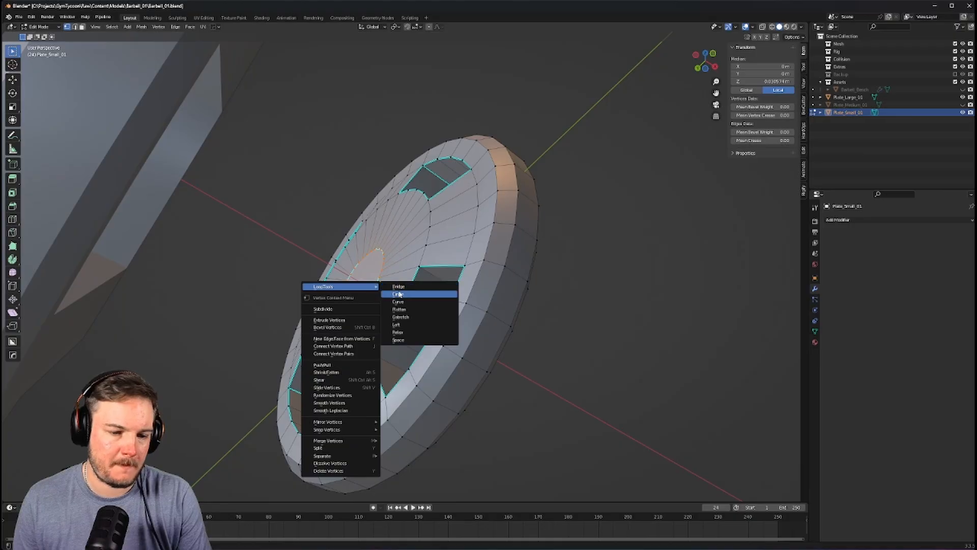
click(398, 294)
Reapply LoopTools Circle to the vertex loop around the central disc on the small plate's other side
middle_drag(398, 294, 209, 342)
scroll(447, 304, down, 1)
alt+click(415, 258)
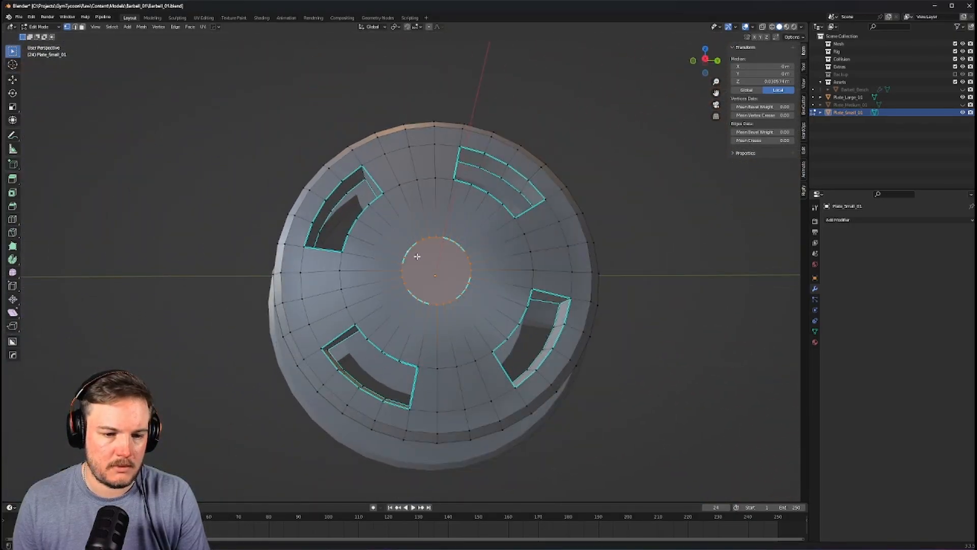
right_click(418, 258)
click(461, 259)
middle_drag(459, 264, 375, 278)
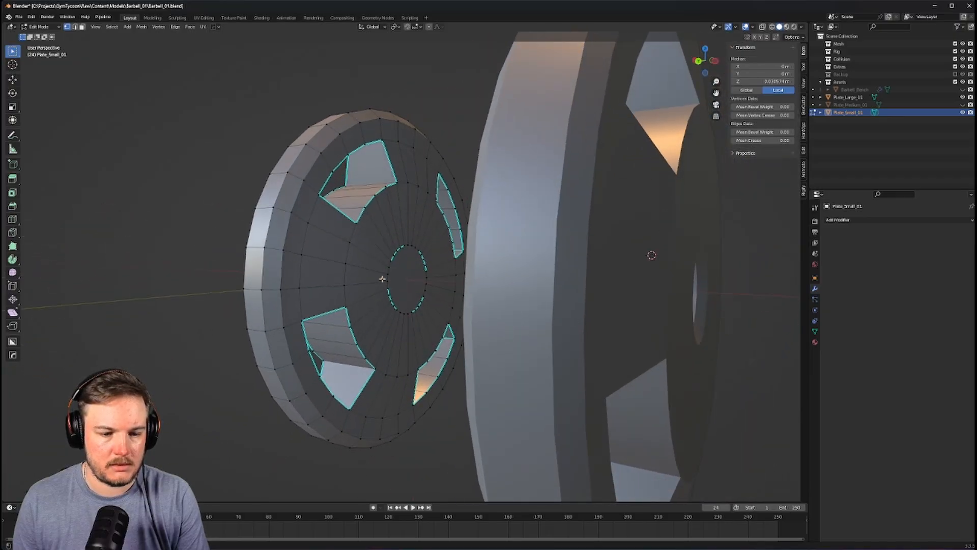
Select the edge loops around the small plate's central discs on both sides and mark them sharp
key(Tab)
click(383, 295)
alt+click(384, 280)
scroll(385, 279, down, 2)
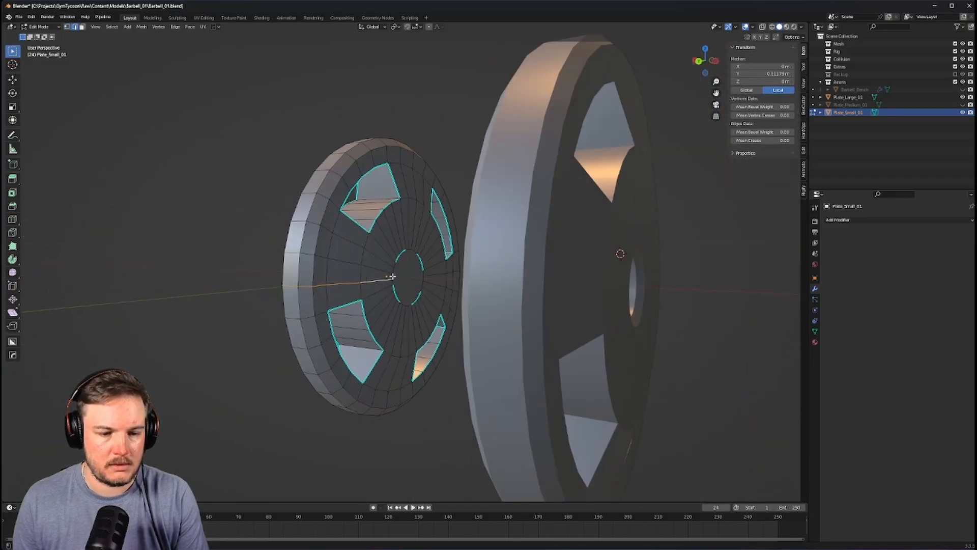
alt+click(393, 276)
middle_drag(395, 276, 481, 278)
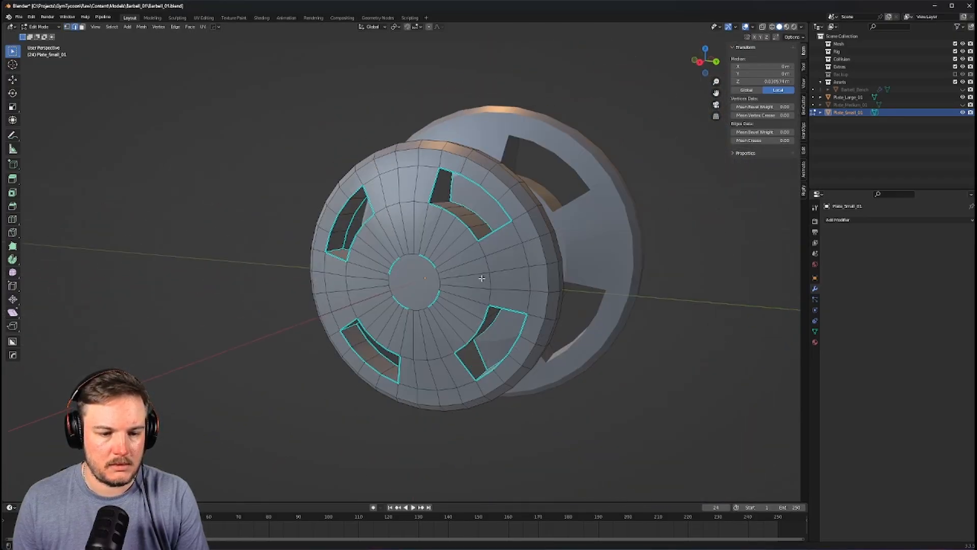
right_click(441, 275)
click(437, 273)
Select the central disc faces on both sides of the small plate and try to inset them
scroll(437, 278, up, 2)
key(Tab)
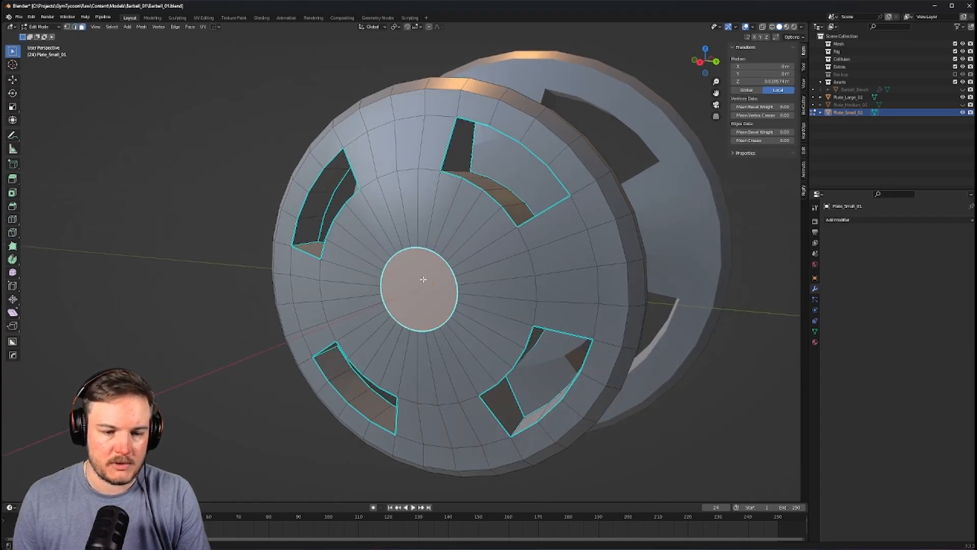
key(KP_3)
click(433, 275)
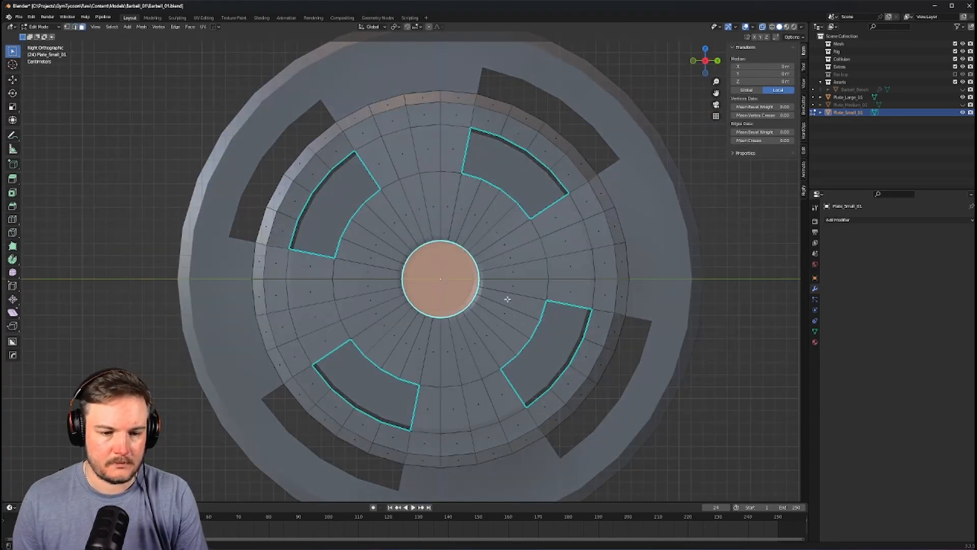
scroll(507, 300, up, 2)
key(i)
click(673, 262)
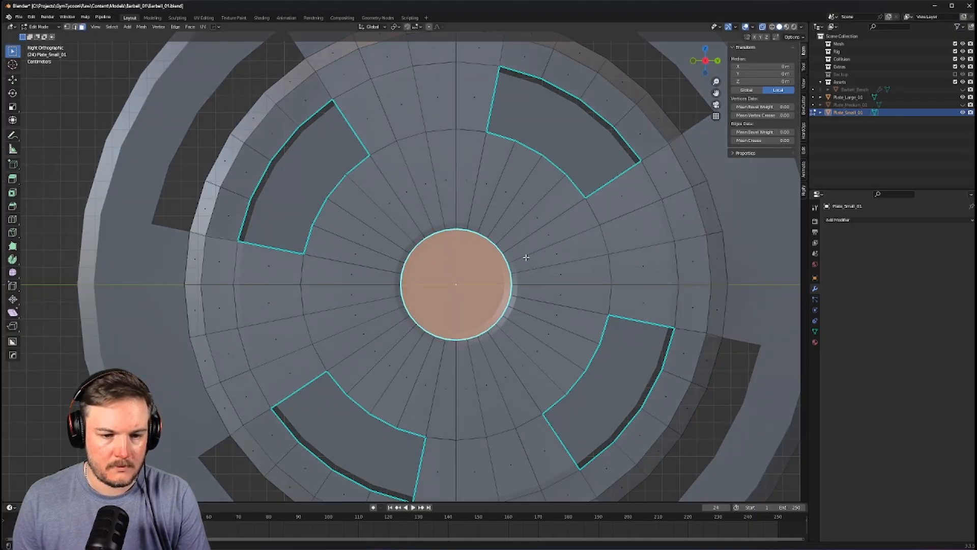
Scale both central discs of the small plate up slightly in all directions except X
key(ctrl+Tab)
click(524, 282)
middle_drag(523, 282, 545, 290)
key(shift+2)
key(Tab)
click(493, 304)
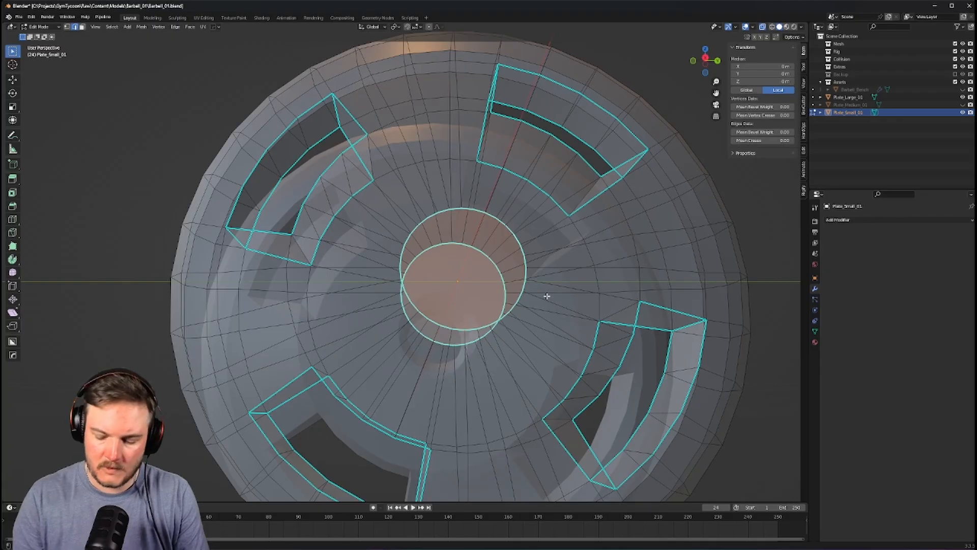
key(KP_3)
key(s)
key(shift+x)
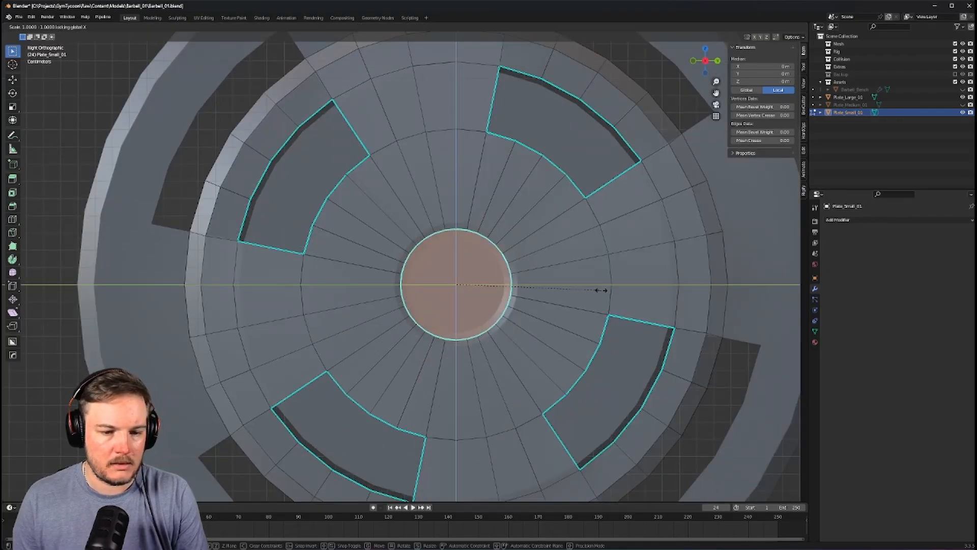
click(590, 290)
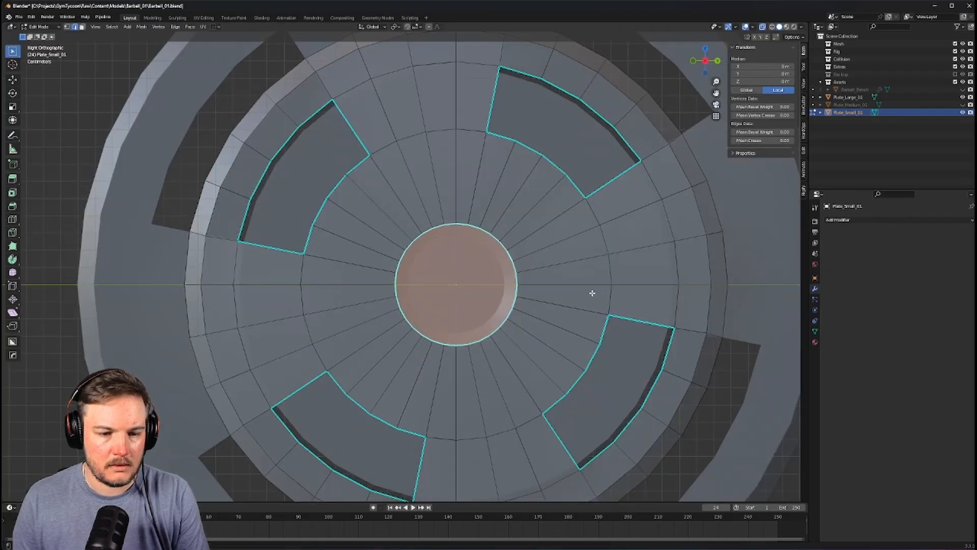
Inset both central disc faces slightly and scale the inset faces inward along X to form beveled hole rims
key(i)
click(617, 286)
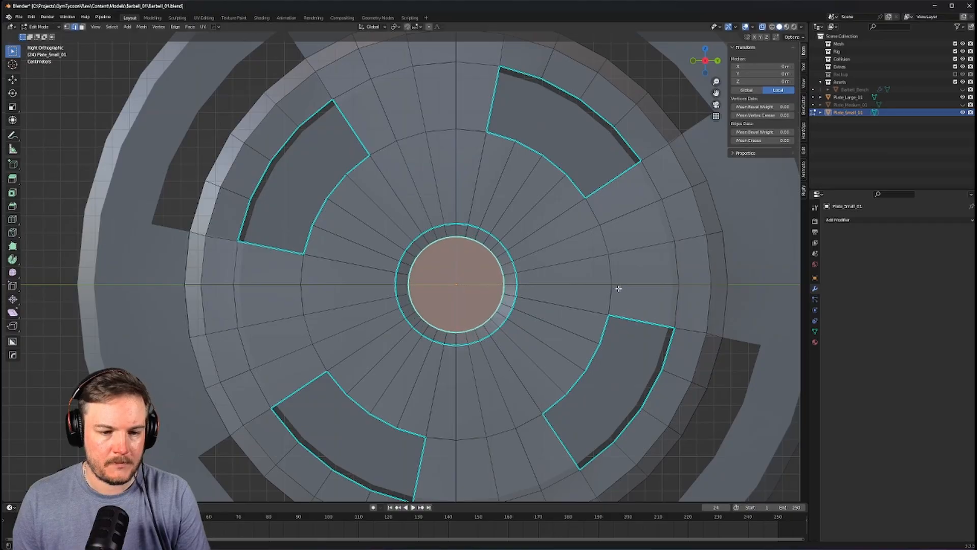
middle_drag(617, 286, 679, 312)
key(s)
key(x)
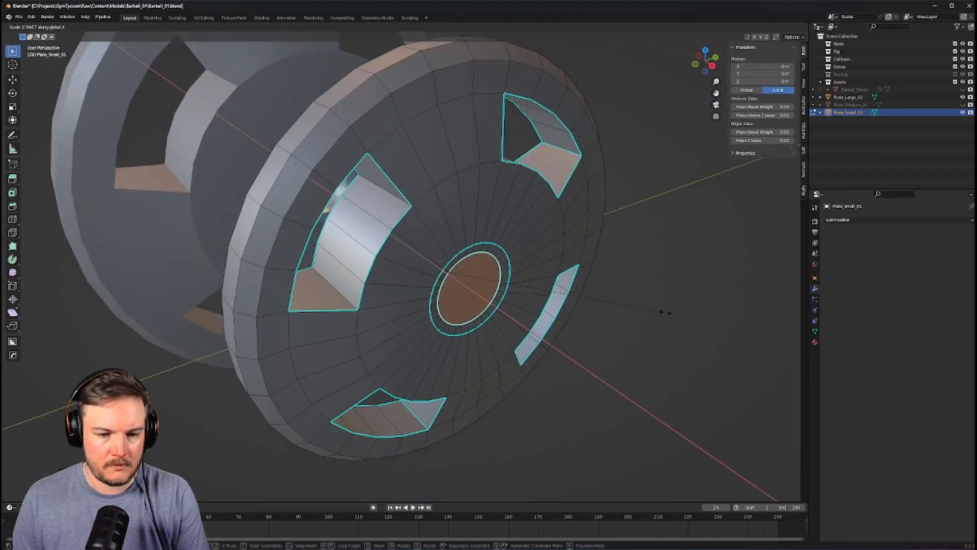
click(638, 309)
mouse_move(638, 310)
middle_down()
mouse_move(660, 309)
mouse_move(648, 310)
middle_up()
key(s)
key(x)
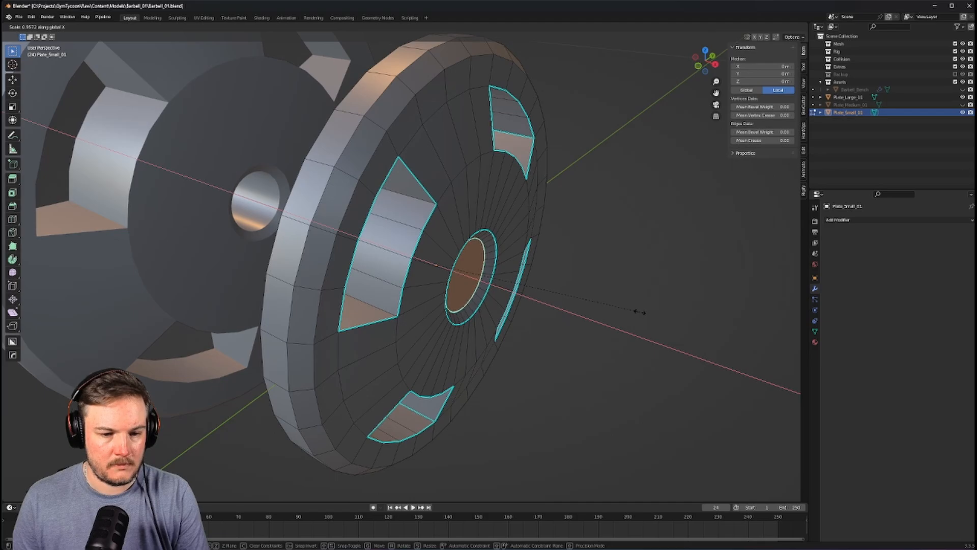
click(639, 312)
Delete the recessed disc faces and bridge their two open edge loops to form the small plate's hole wall
key(x)
click(638, 312)
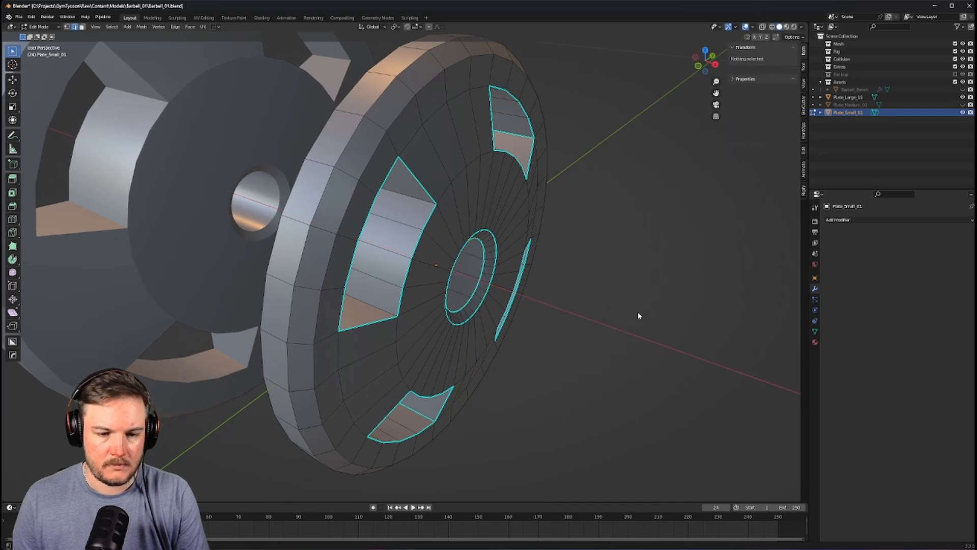
middle_drag(611, 319, 363, 308)
click(483, 309)
alt+shift+click(362, 309)
key(2)
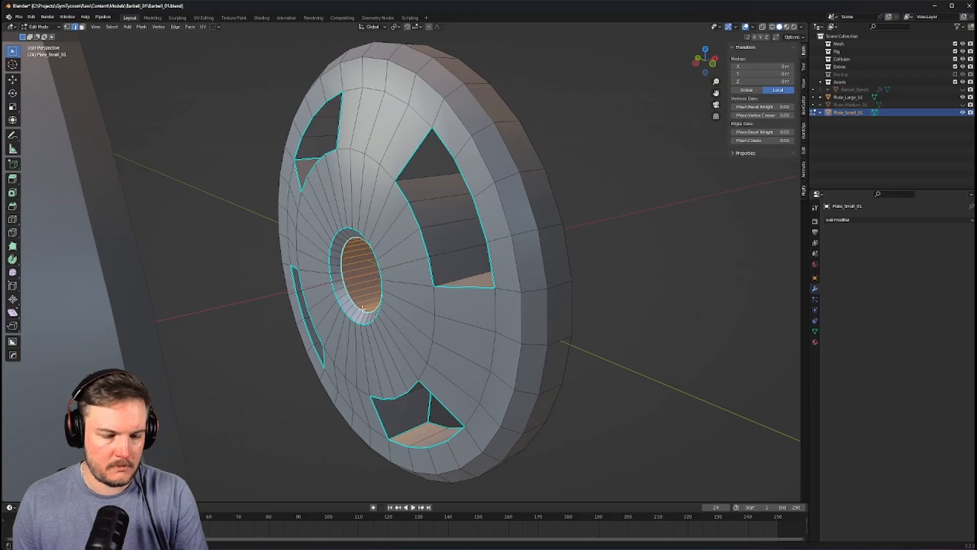
Return to Object Mode and unhide the barbell and the other plates
middle_drag(532, 313, 472, 296)
key(Tab)
click(472, 261)
scroll(534, 312, down, 5)
middle_drag(534, 312, 561, 303)
key(alt+h)
click(561, 303)
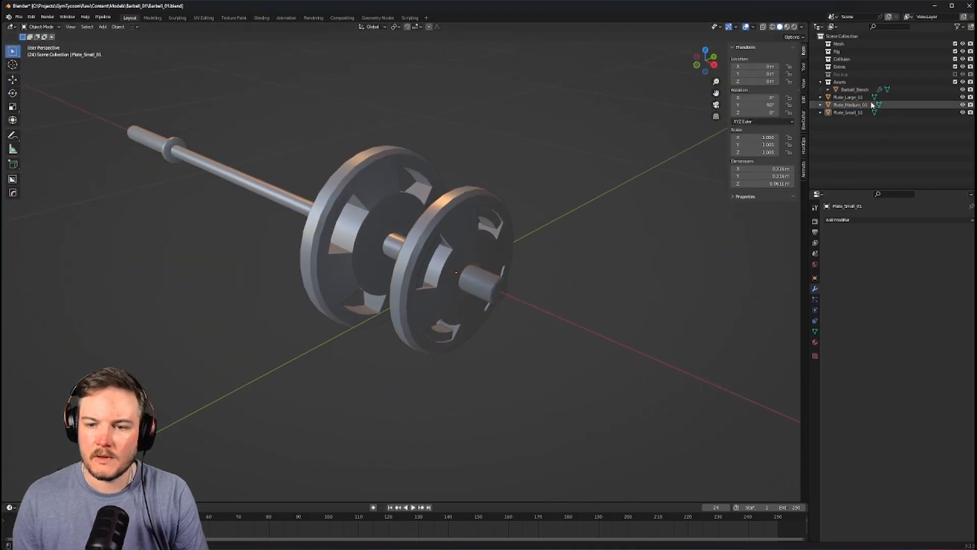
Select Plate_Large_01 and move it along X onto the world origin
click(862, 105)
middle_drag(544, 246, 580, 292)
click(868, 97)
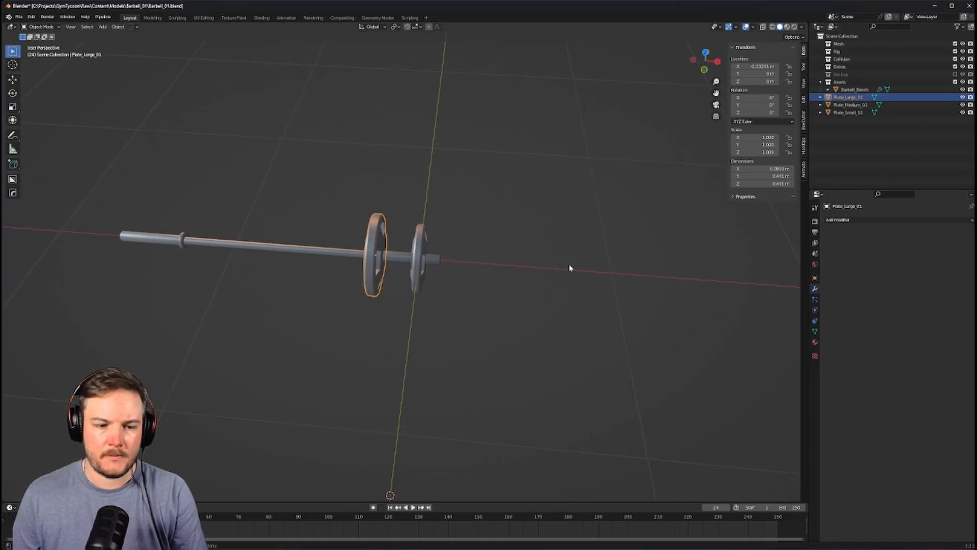
key(g)
key(x)
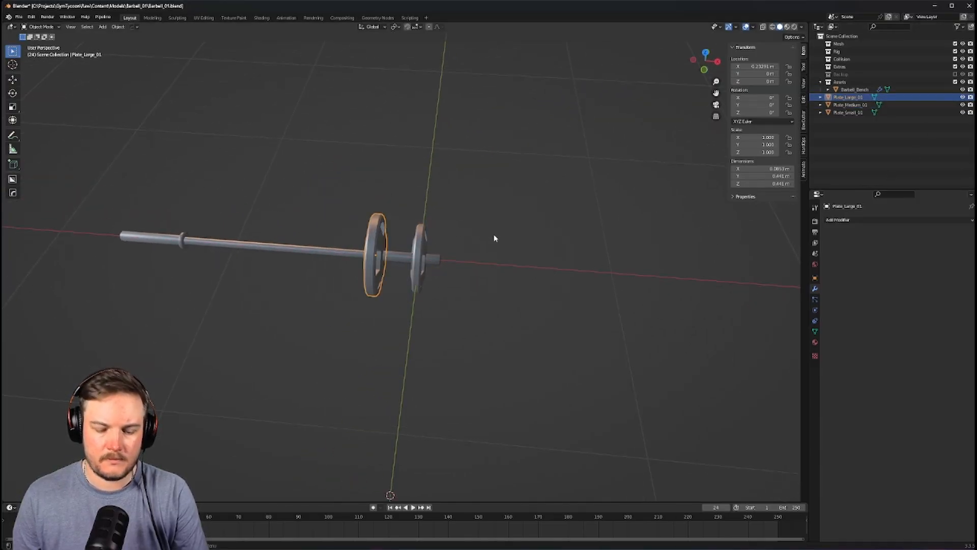
click(631, 245)
Select Plate_Medium_01 and set its X location to 0.64 m
click(865, 105)
shift+middle_drag(666, 285, 533, 271)
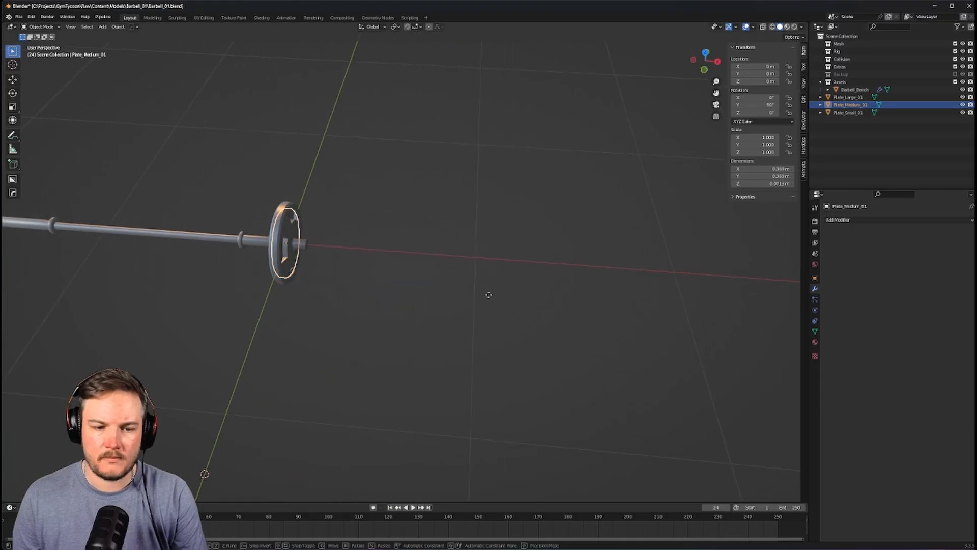
key(g)
key(x)
right_click(620, 305)
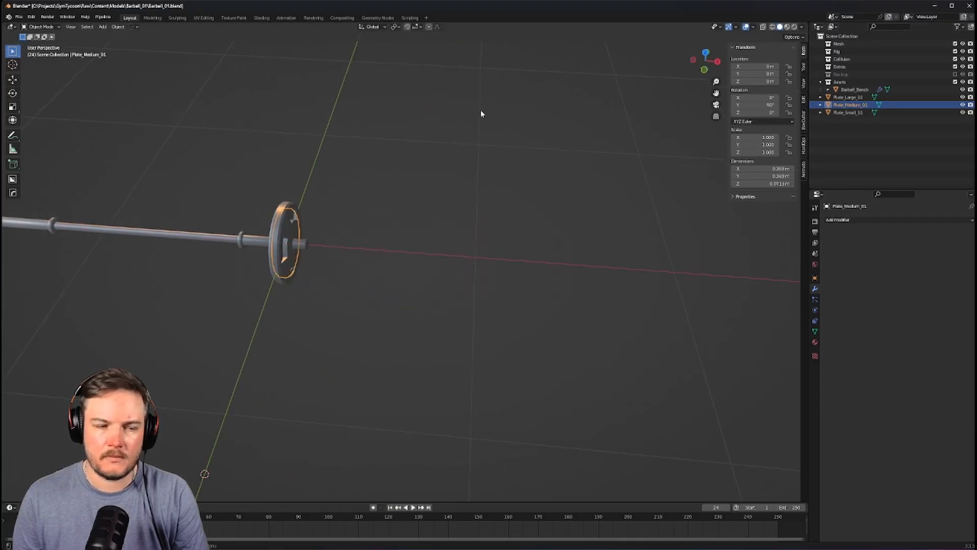
click(759, 66)
text(0.64)
key(Return)
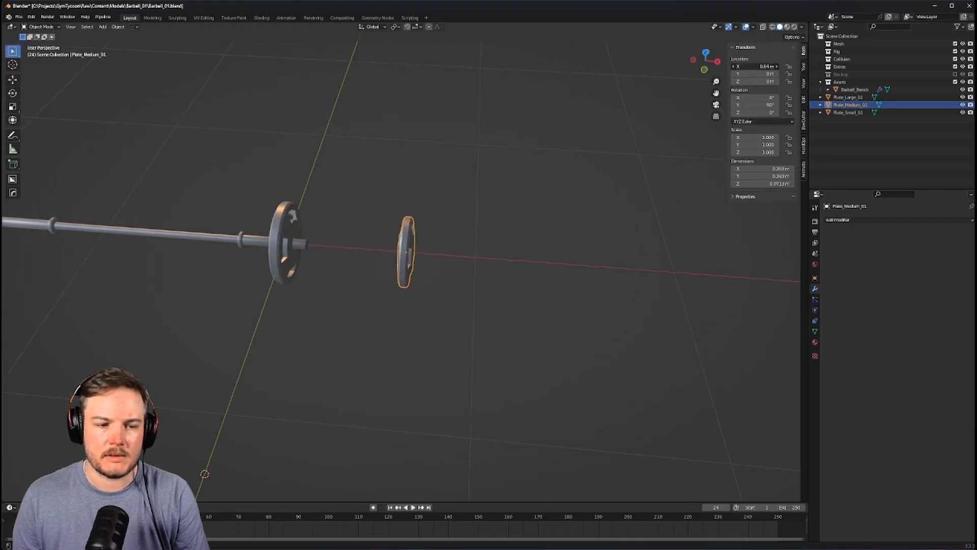
Set the X location of Plate_Medium_01 to 0.5 m
drag(758, 66, 750, 66)
click(759, 66)
text(0.5)
key(Return)
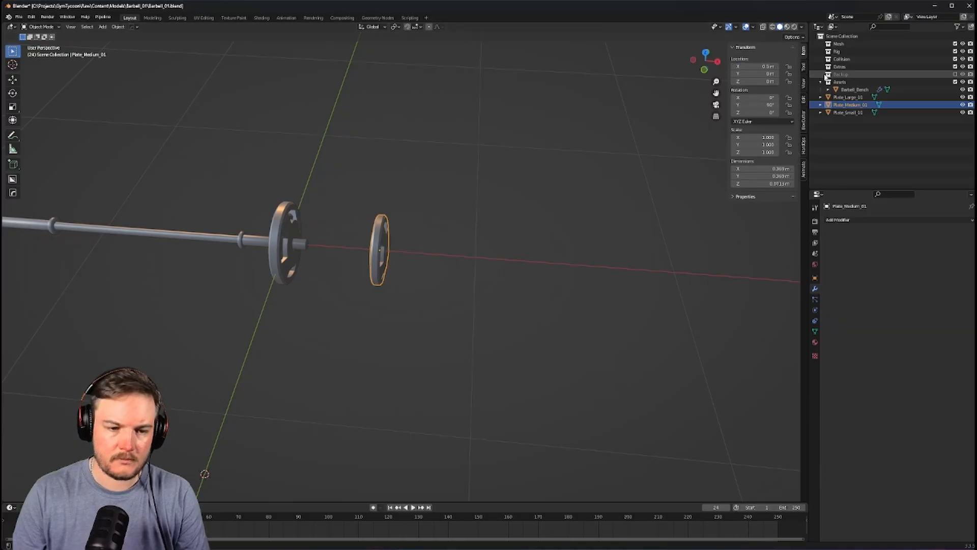
Select Plate_Small_01 and set its X location to 1 m
click(863, 112)
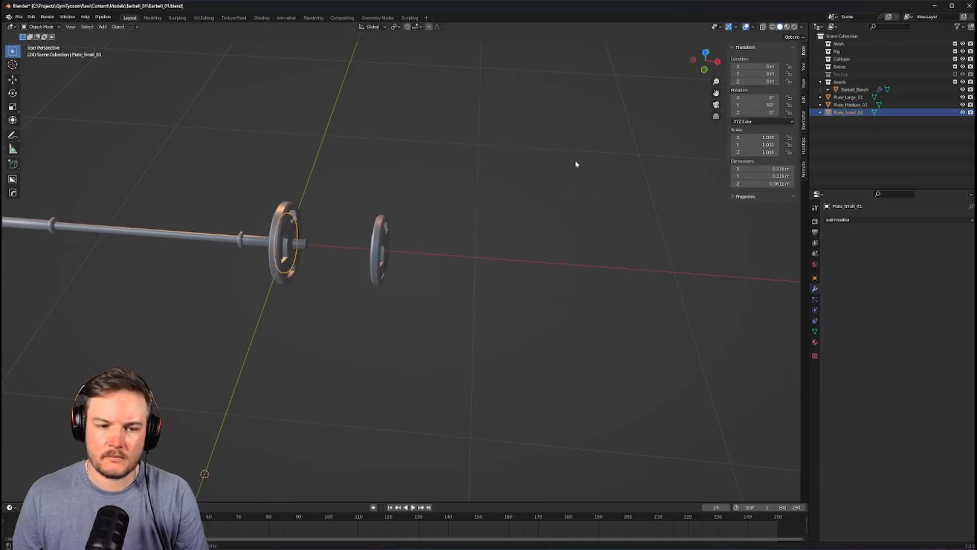
click(761, 67)
text(1)
key(Return)
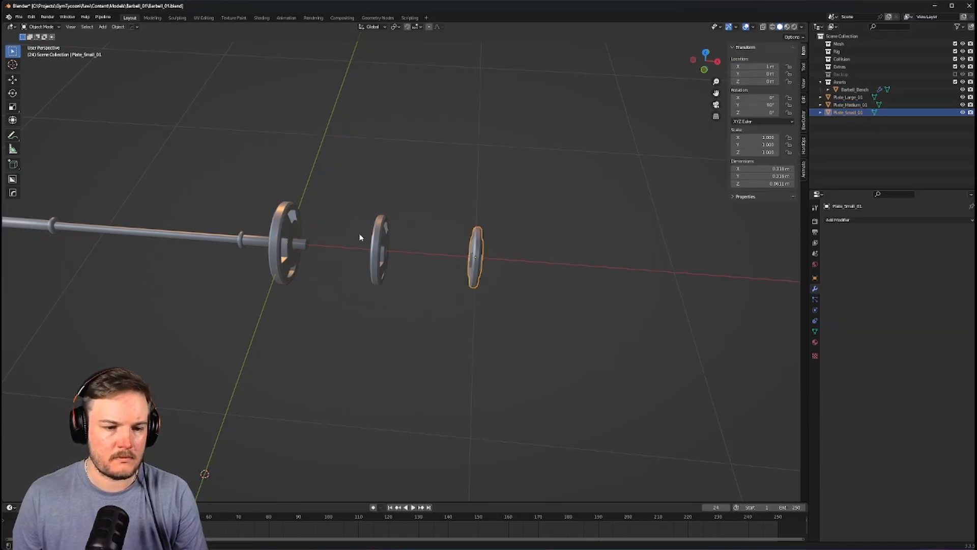
Select all three weight plates and apply their rotation and scale
shift+click(379, 243)
shift+click(300, 208)
key(ctrl+a)
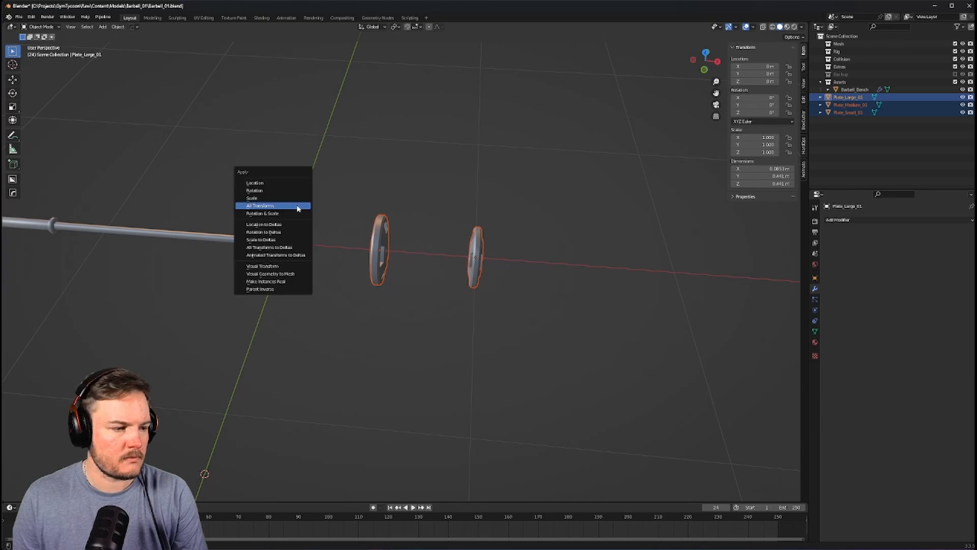
click(269, 192)
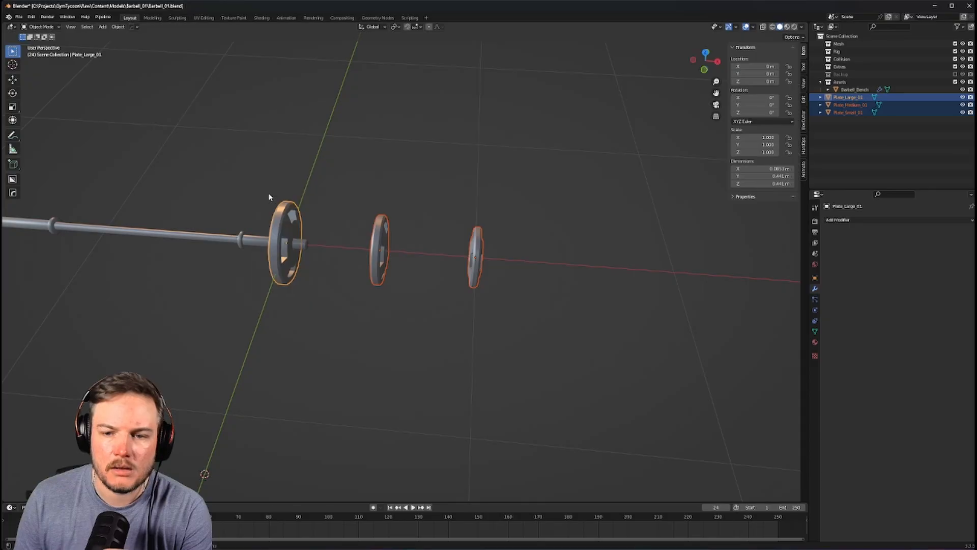
key(ctrl+a)
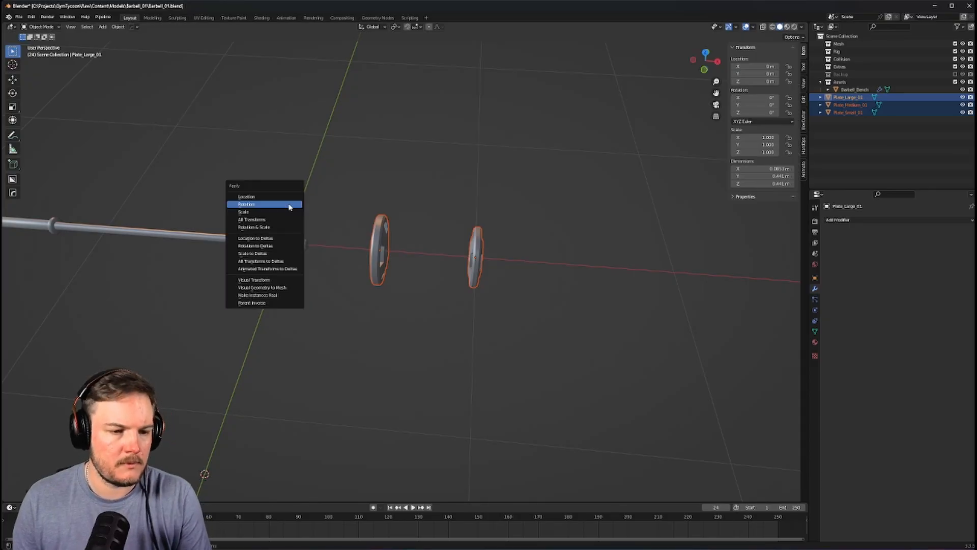
click(285, 210)
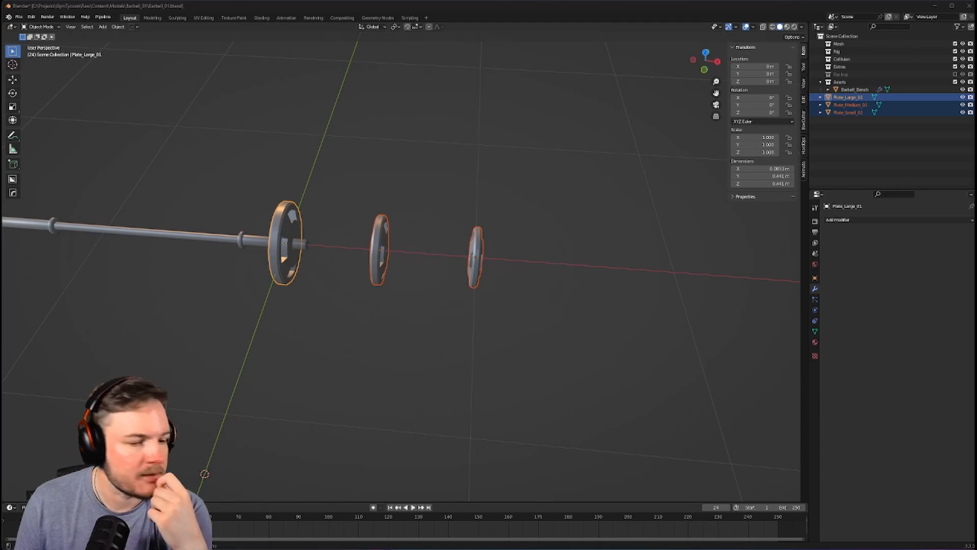
Select the three weight plates and move them together 1 m along X, clear of the barbell
middle_drag(273, 181, 299, 197)
click(300, 198)
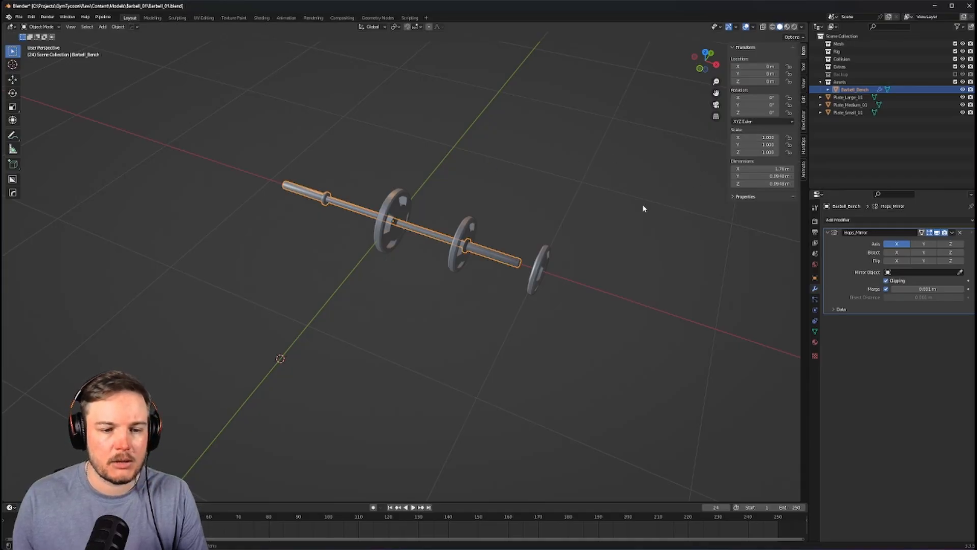
scroll(631, 216, up, 3)
middle_drag(615, 226, 716, 255)
shift+middle_drag(465, 245, 526, 255)
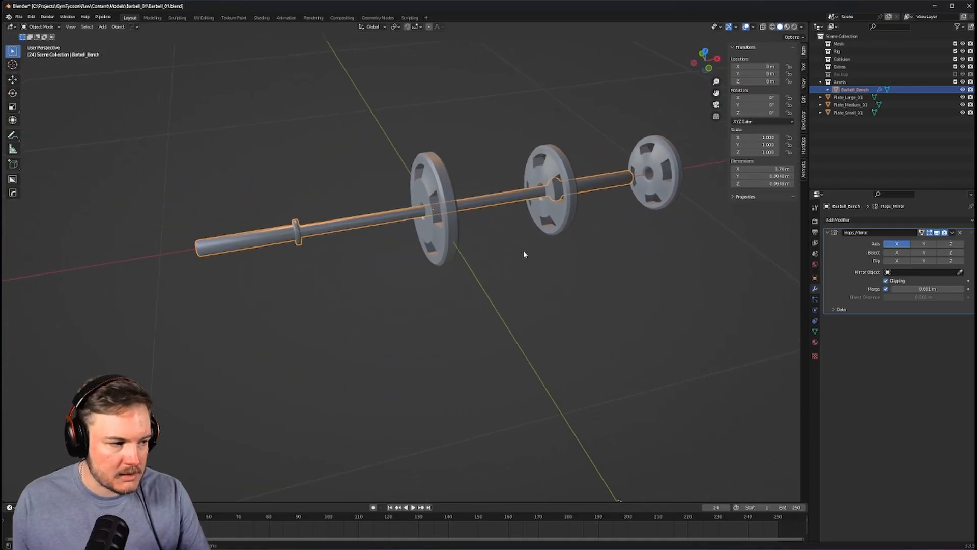
mouse_move(453, 279)
middle_down()
mouse_move(480, 279)
mouse_move(457, 288)
middle_up()
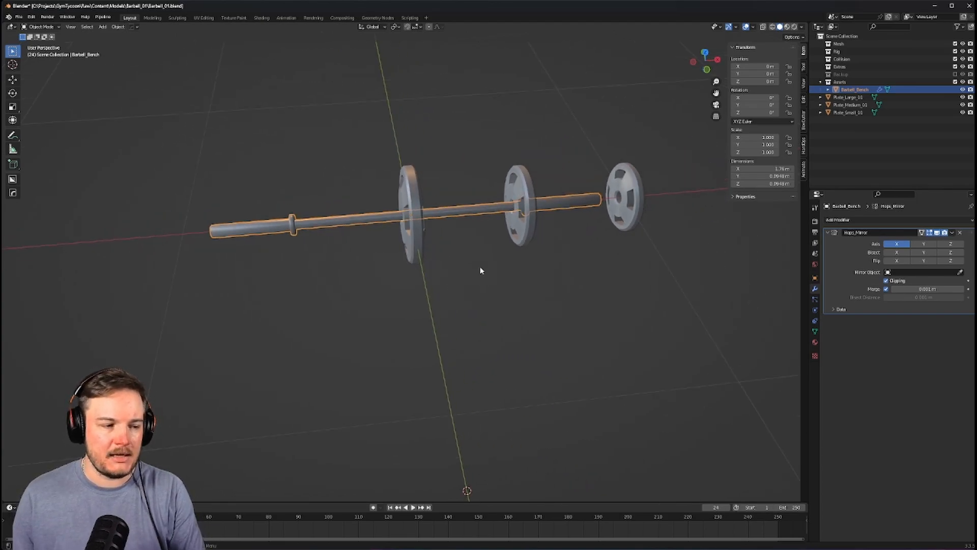
middle_drag(480, 270, 374, 198)
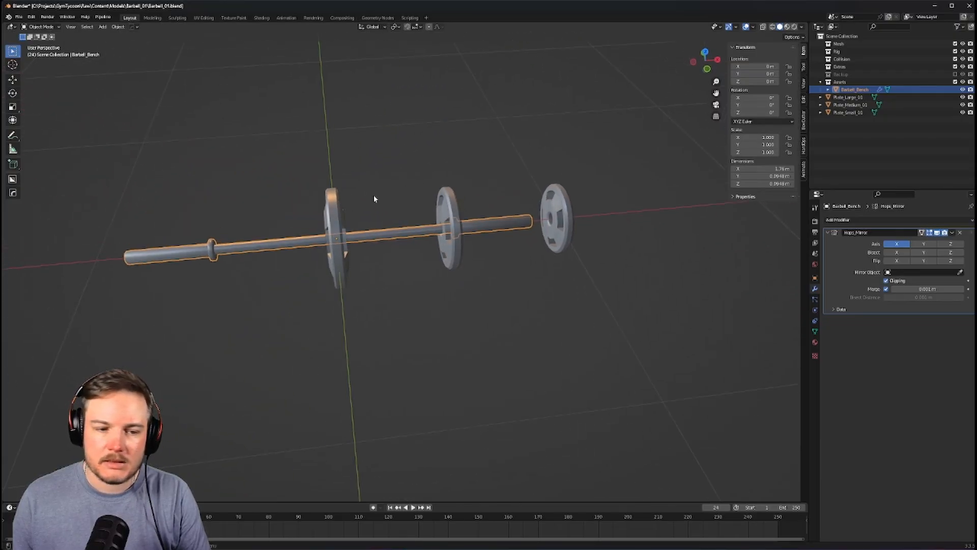
click(325, 202)
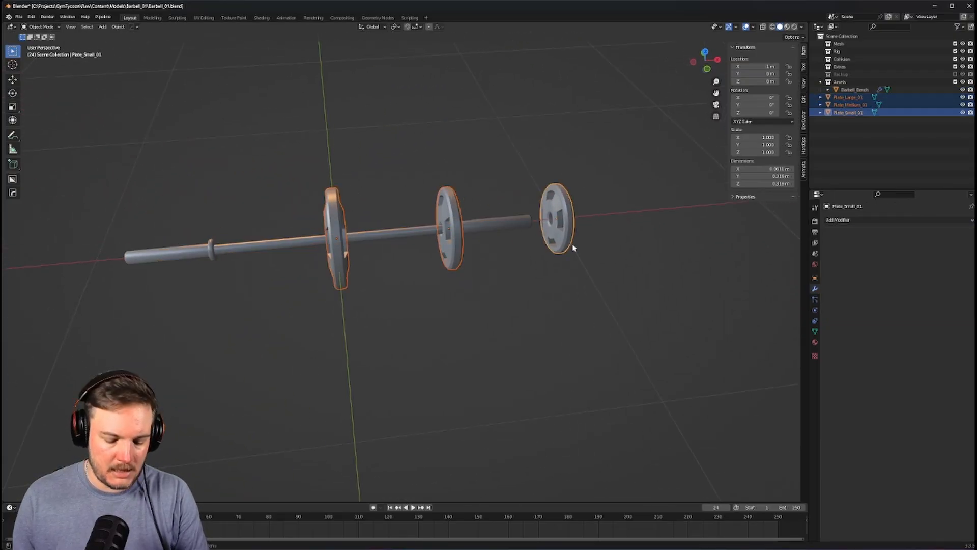
key(g)
key(x)
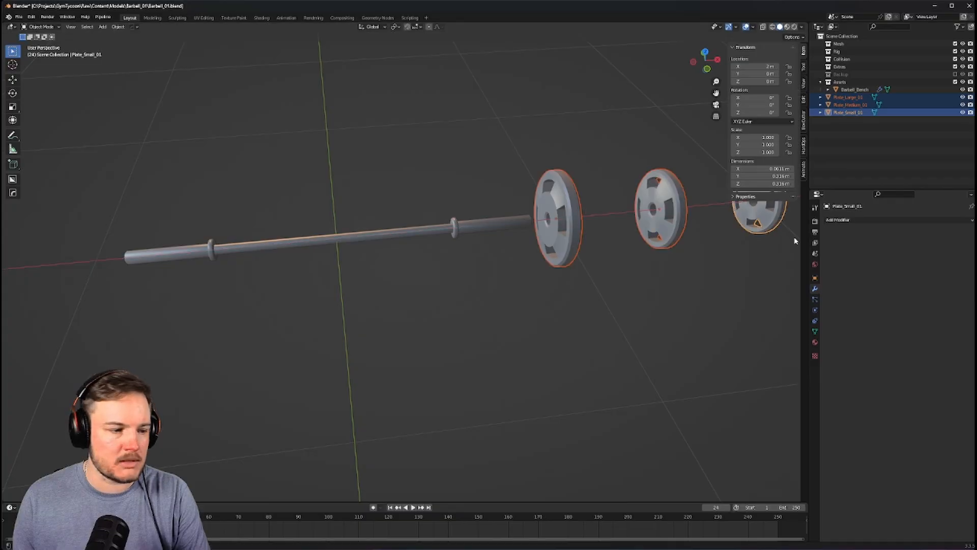
Select Barbell_Bench and apply its Hops_Mirror modifier
scroll(713, 267, down, 4)
middle_drag(654, 286, 625, 286)
scroll(625, 287, up, 2)
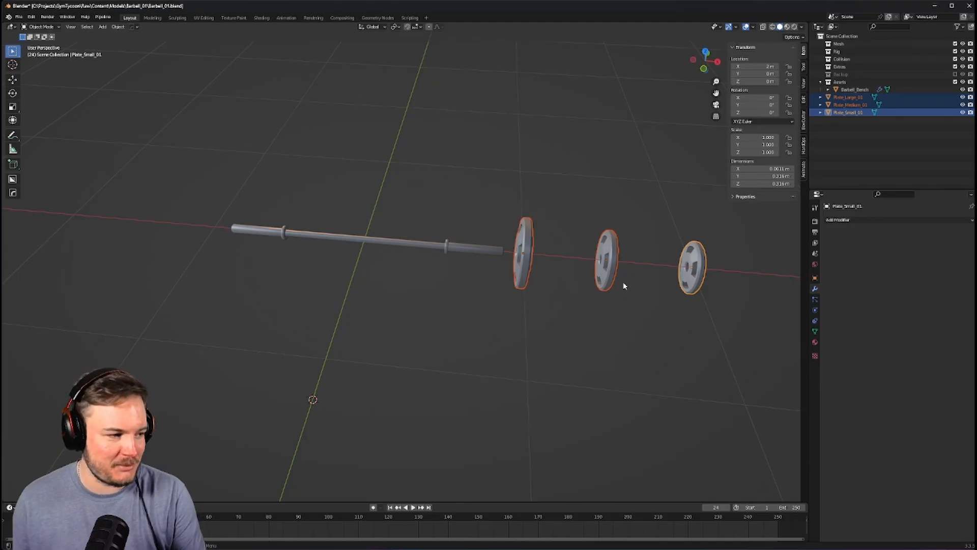
scroll(600, 201, up, 3)
middle_drag(600, 200, 506, 202)
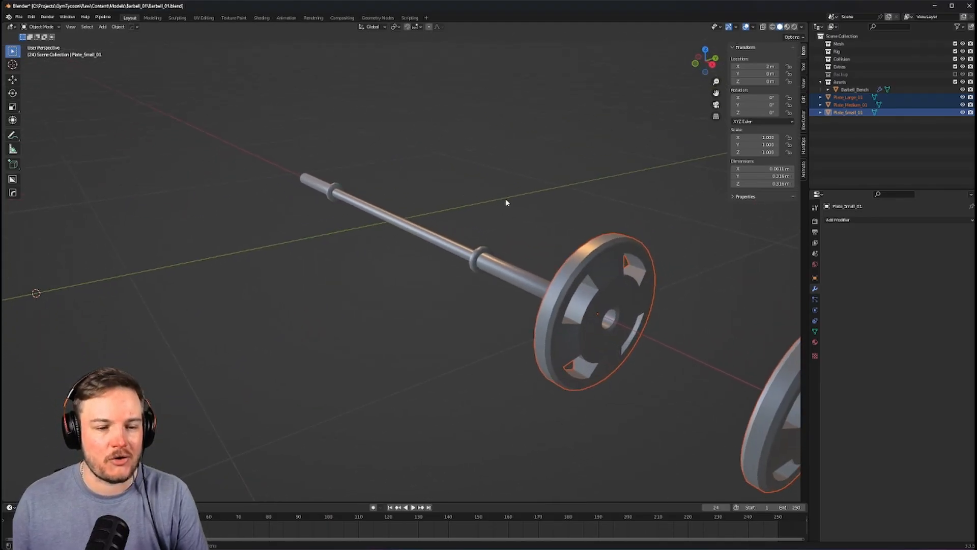
click(458, 250)
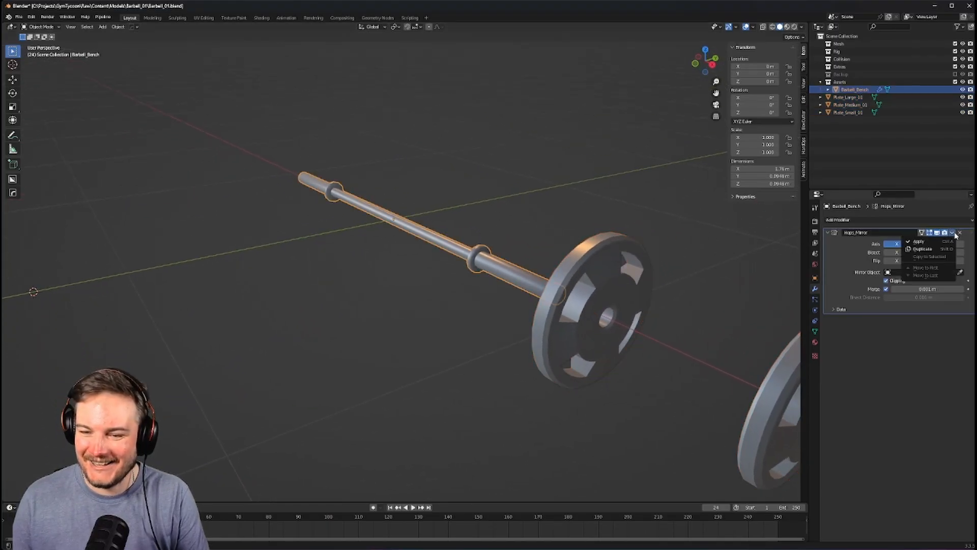
click(946, 249)
key(ctrl+z)
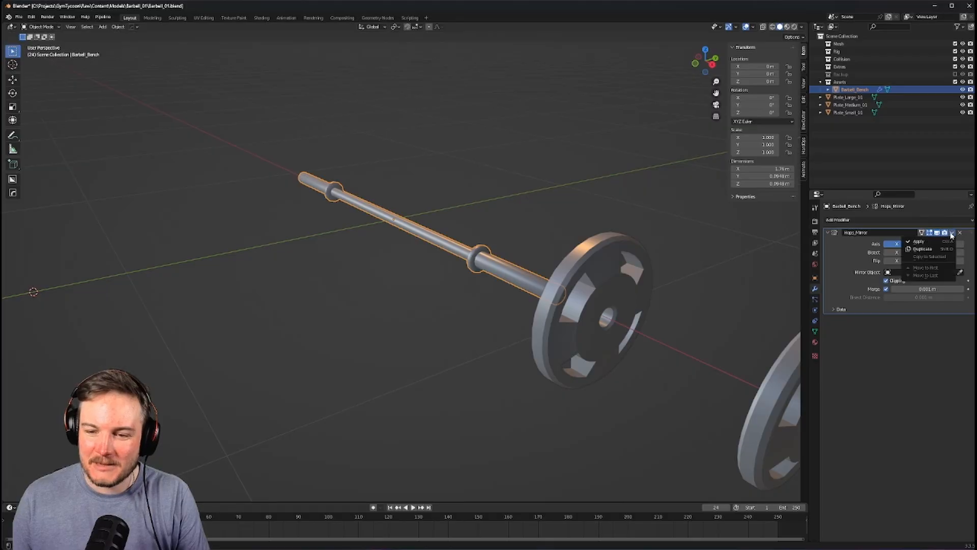
click(919, 241)
Move Barbell_Bench out of the Assets collection into the Scene Collection
middle_drag(529, 254, 435, 285)
shift+middle_drag(481, 263, 374, 281)
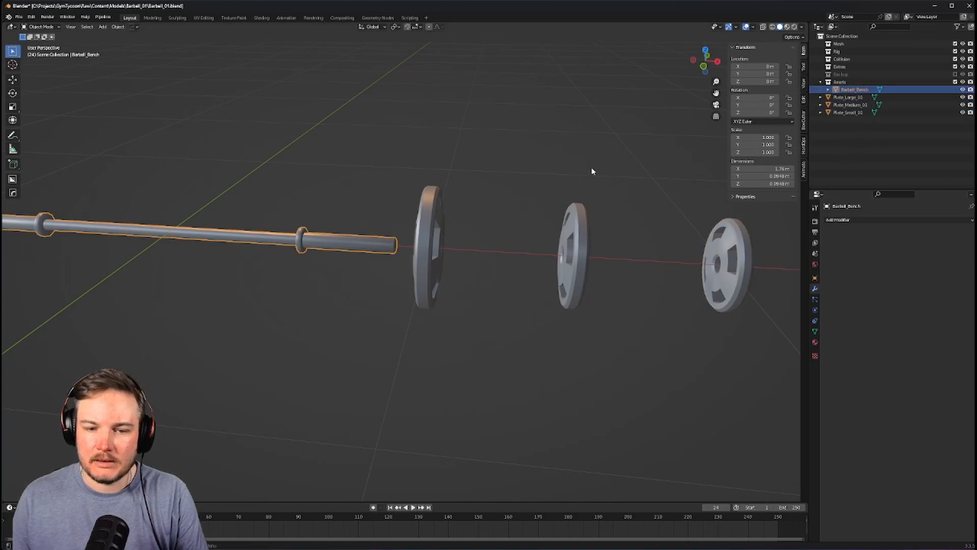
shift+middle_drag(400, 251, 598, 279)
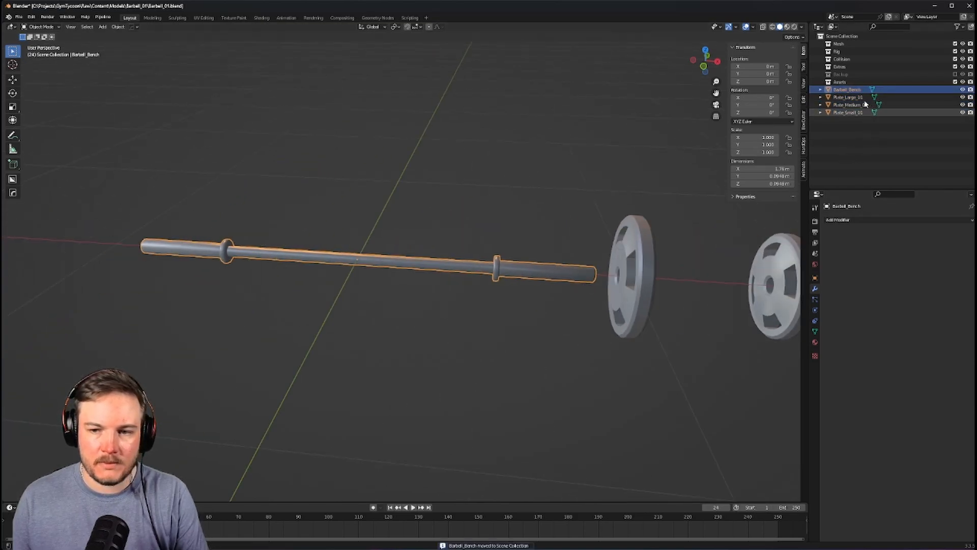
right_click(840, 83)
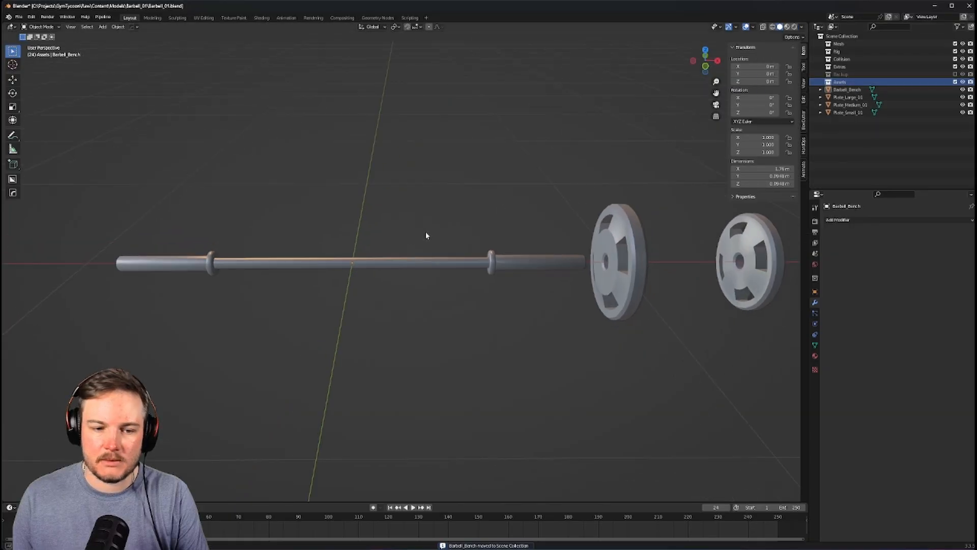
Examine the barbell and the three separated plates from several angles
middle_drag(426, 236, 555, 353)
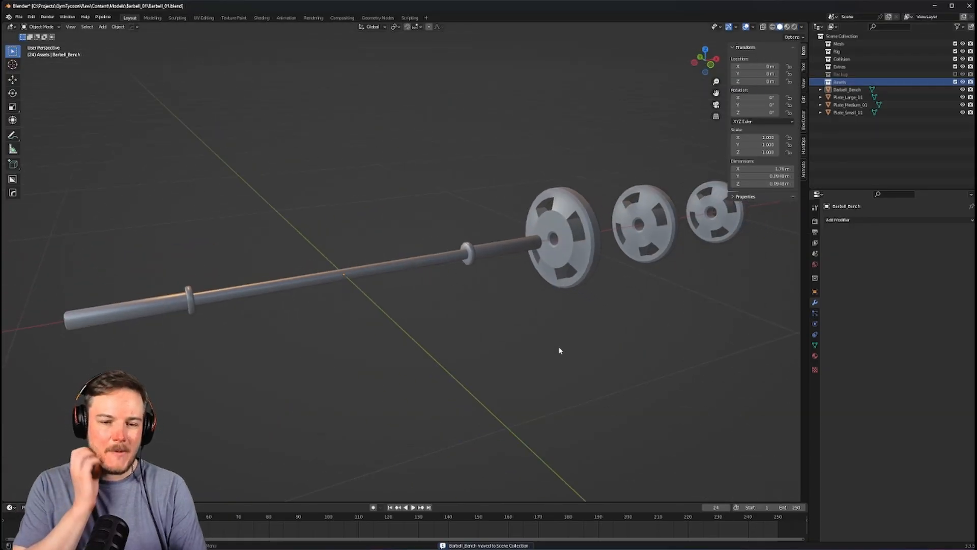
middle_drag(560, 348, 484, 340)
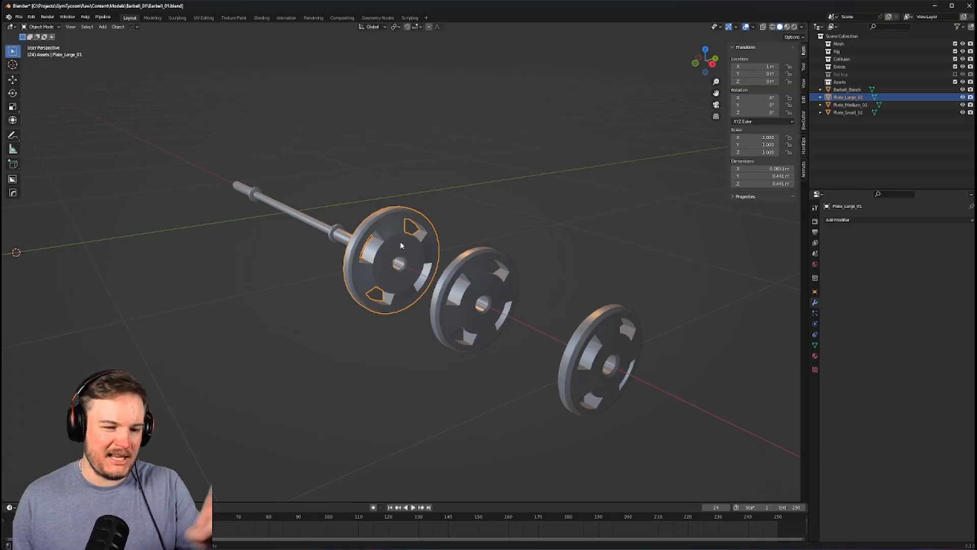
middle_drag(409, 274, 498, 333)
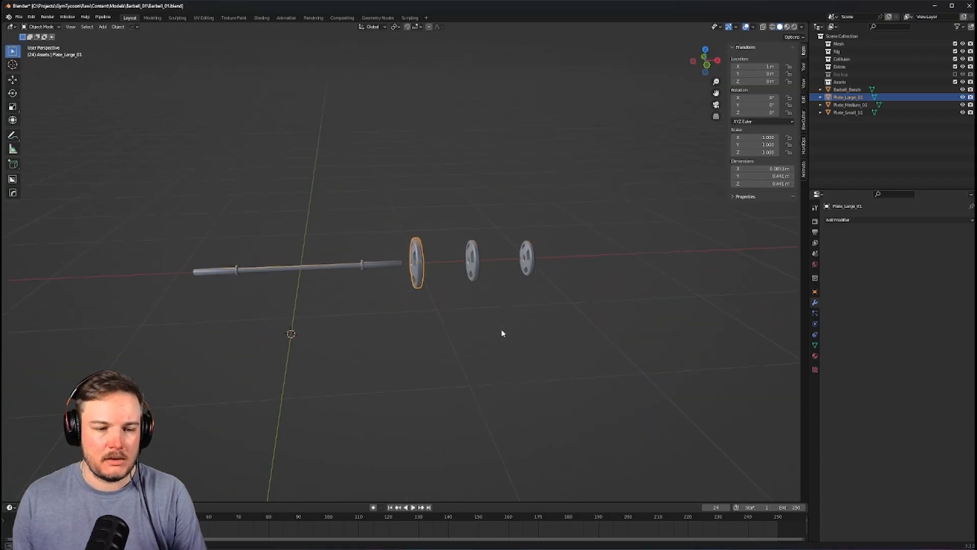
middle_drag(422, 277, 390, 284)
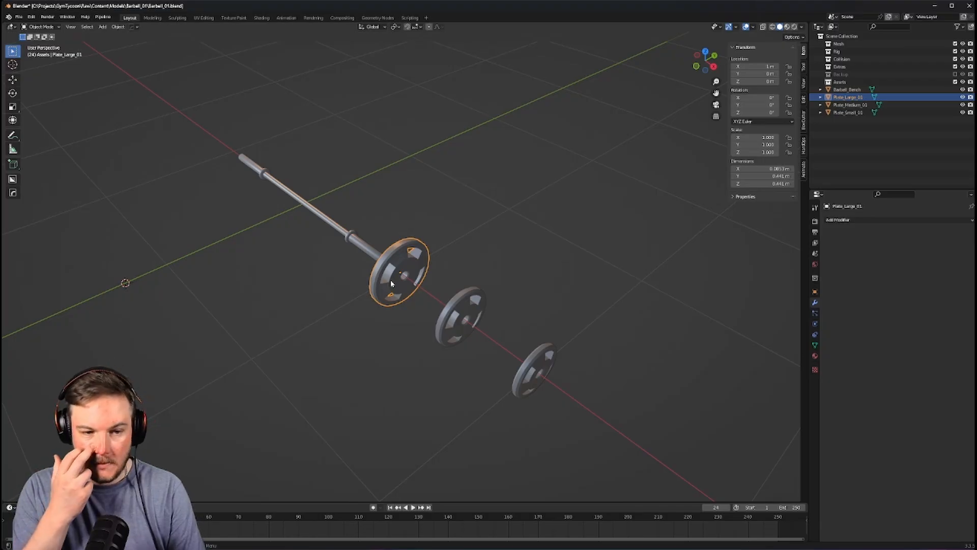
middle_drag(391, 283, 254, 274)
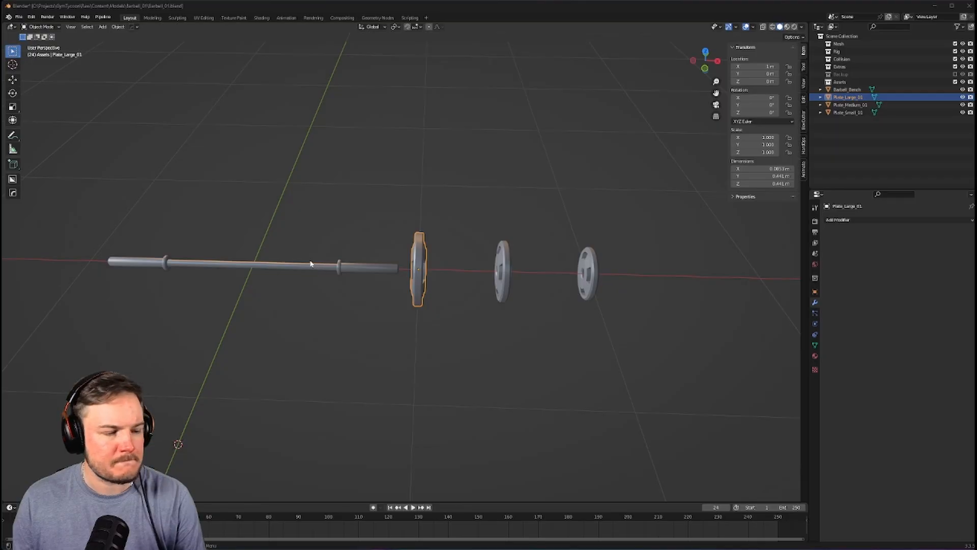
middle_drag(299, 265, 257, 246)
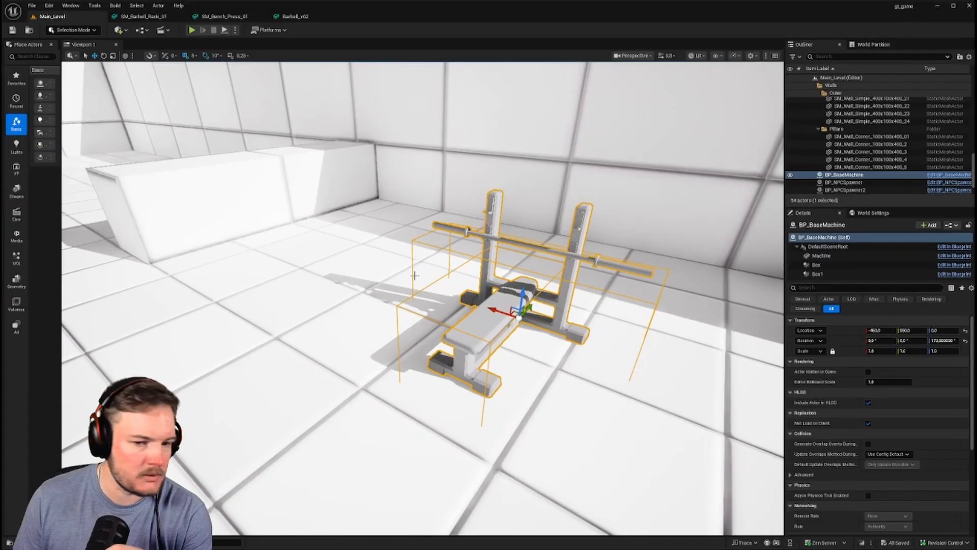
Switch to Unreal Editor, play Main_Level to look over the NPCs and the bench press in the gym, and stop the session
scroll(415, 275, down, 10)
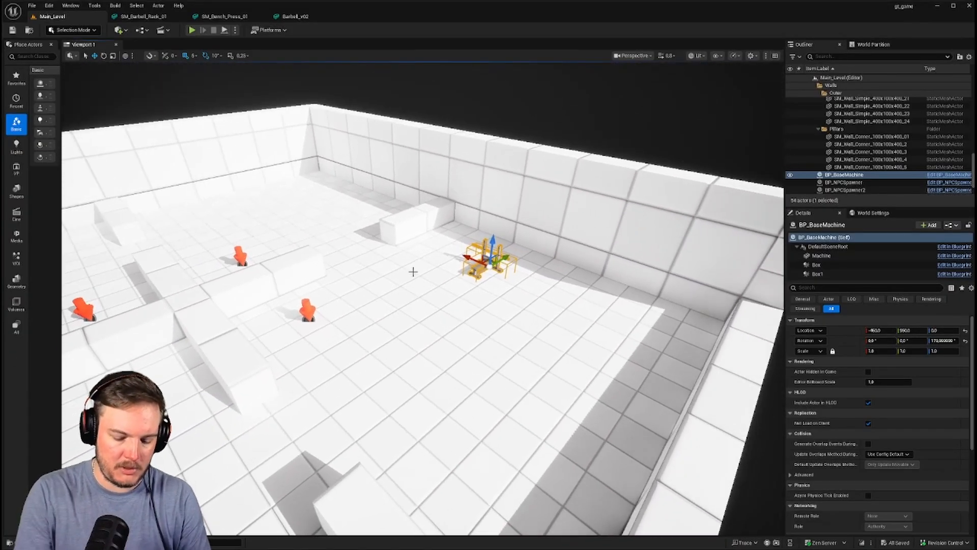
key(alt+p)
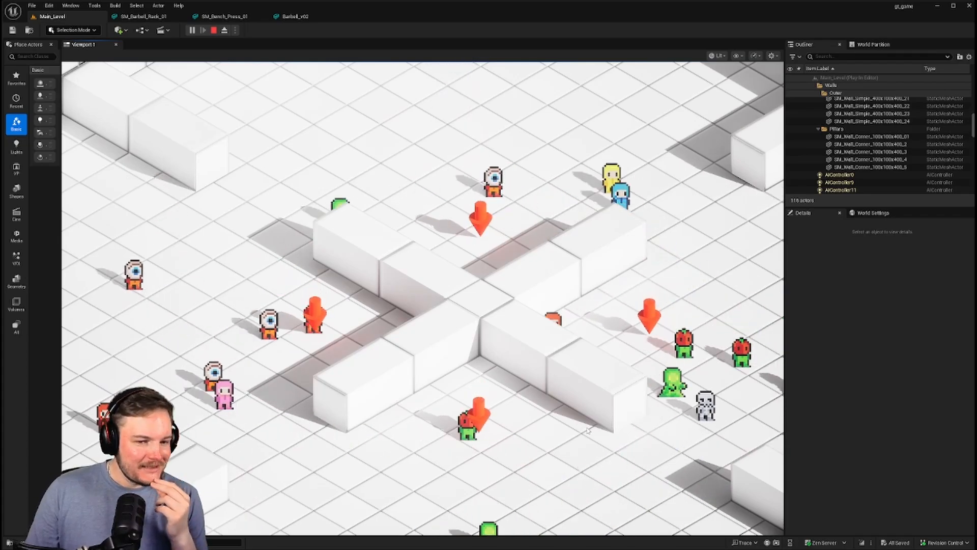
scroll(588, 430, down, 2)
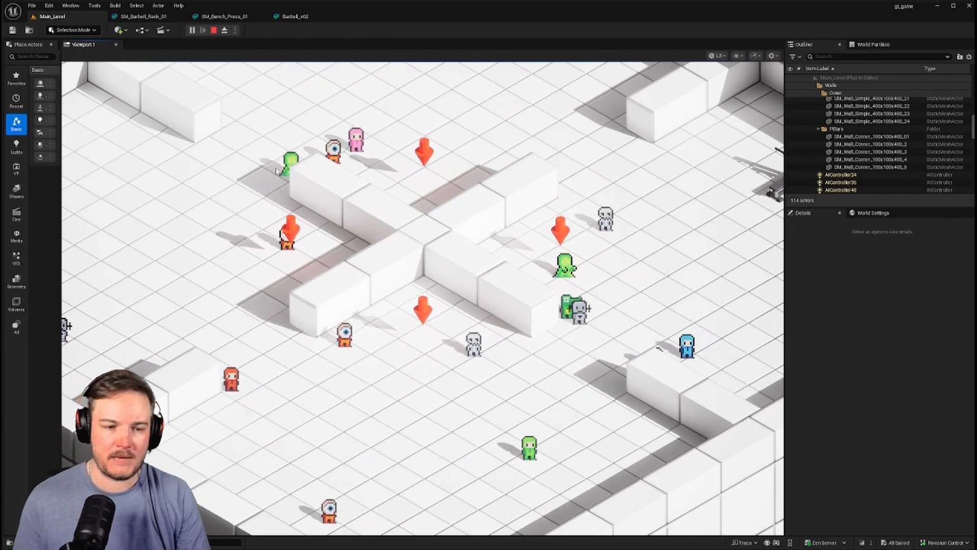
mouse_move(731, 66)
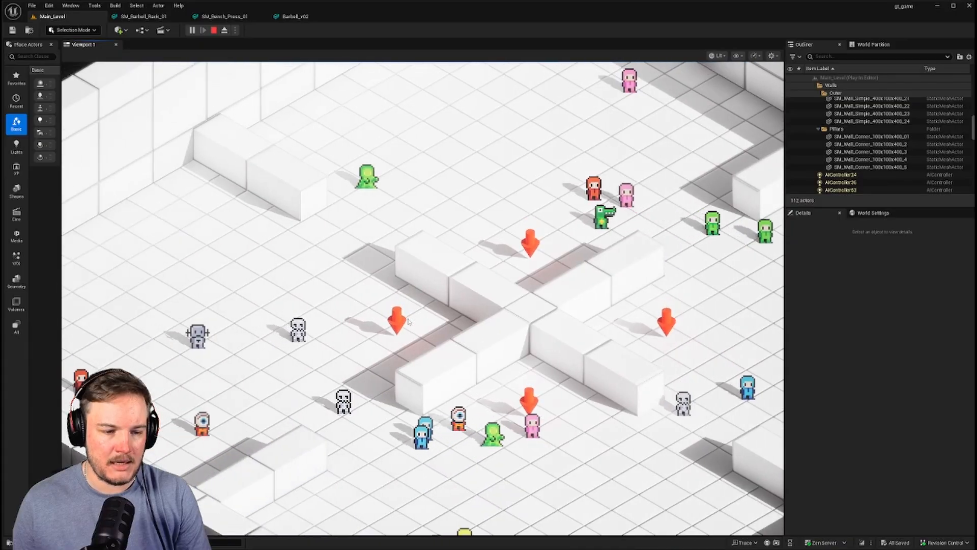
scroll(416, 321, down, 2)
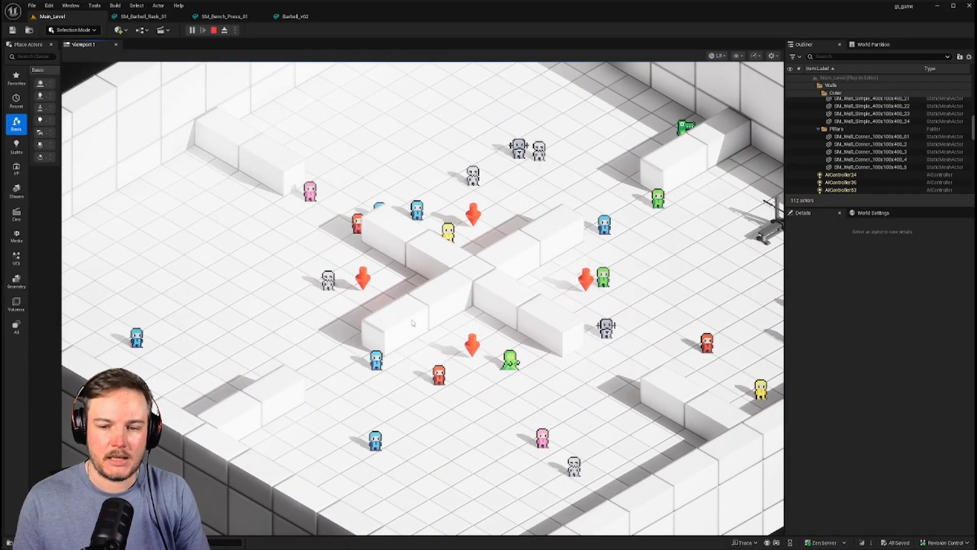
key(d)
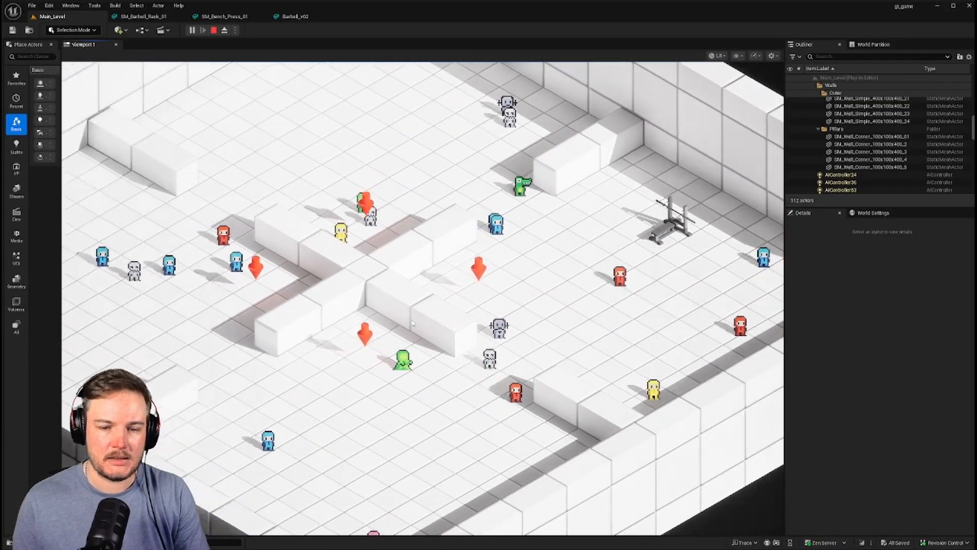
key(a)
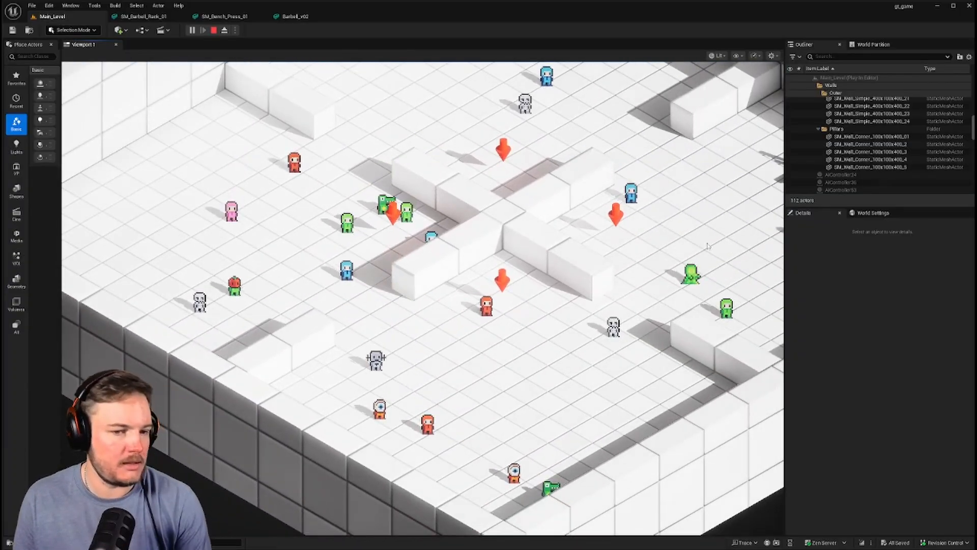
key(Escape)
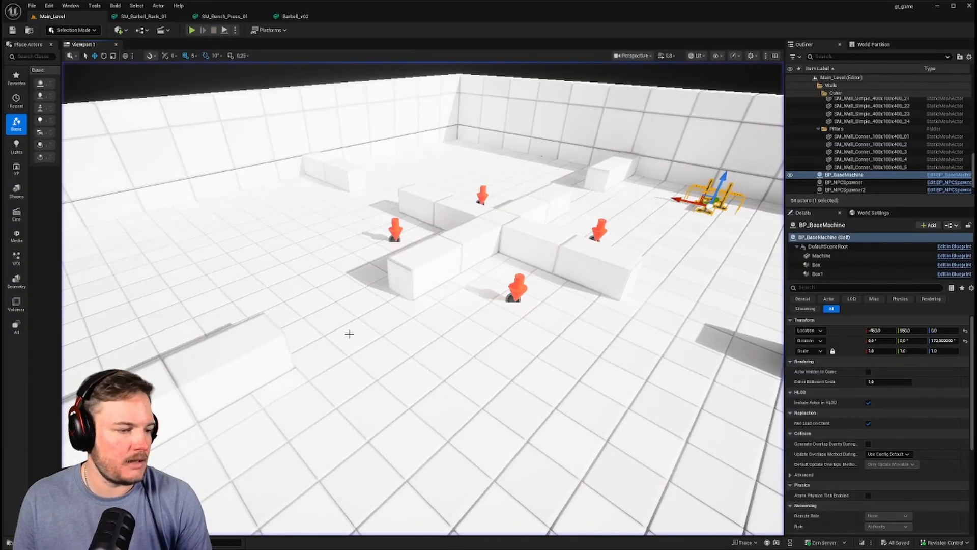